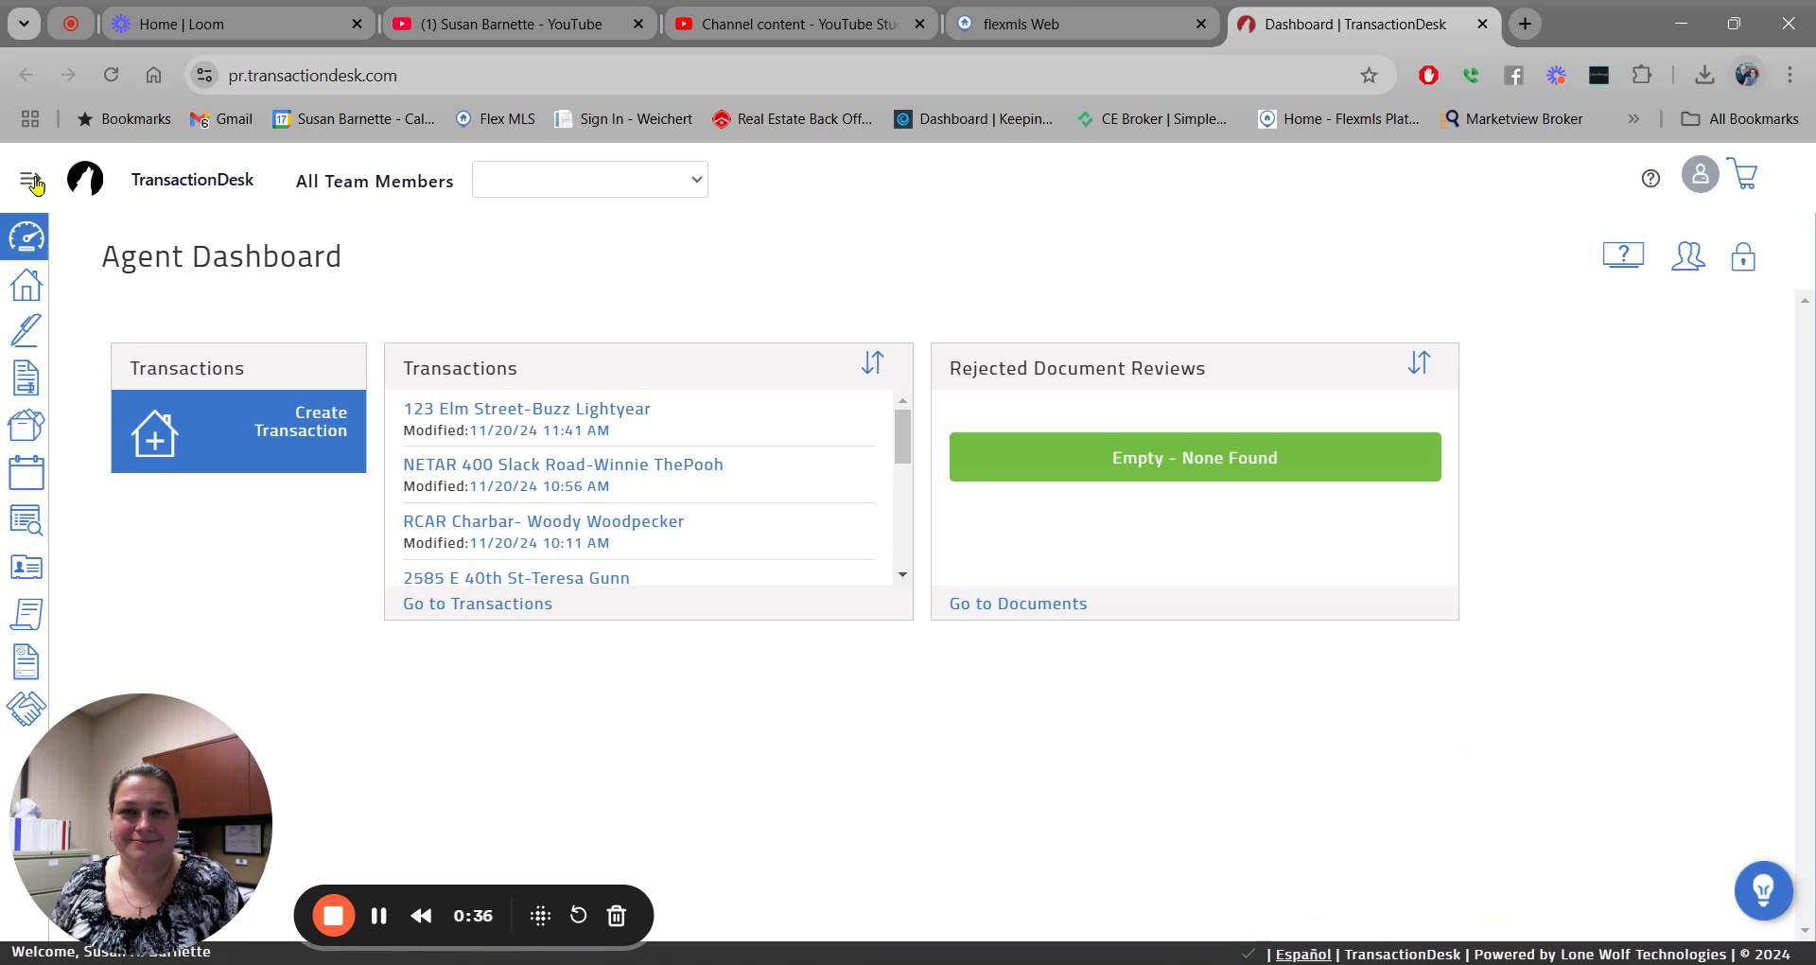
# Collapse the navigation menu and open the Create Transaction dialog with the Name field ready.
pyautogui.moveTo(8, 483)
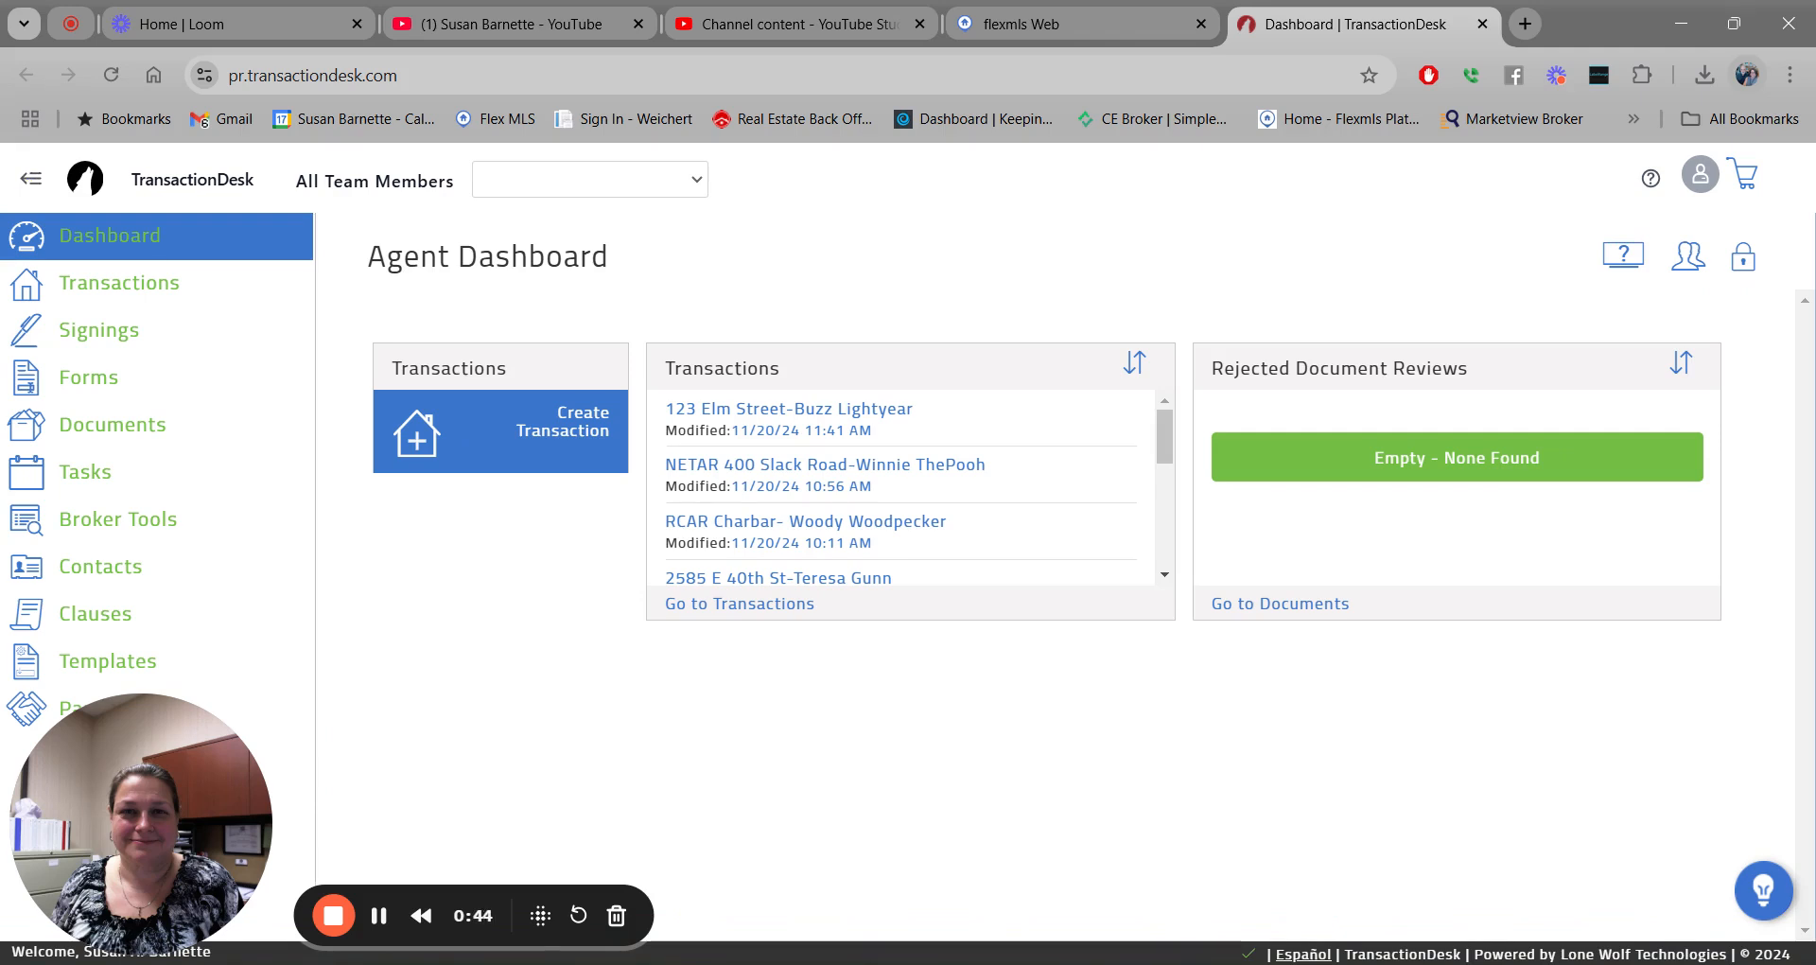
pyautogui.click(29, 179)
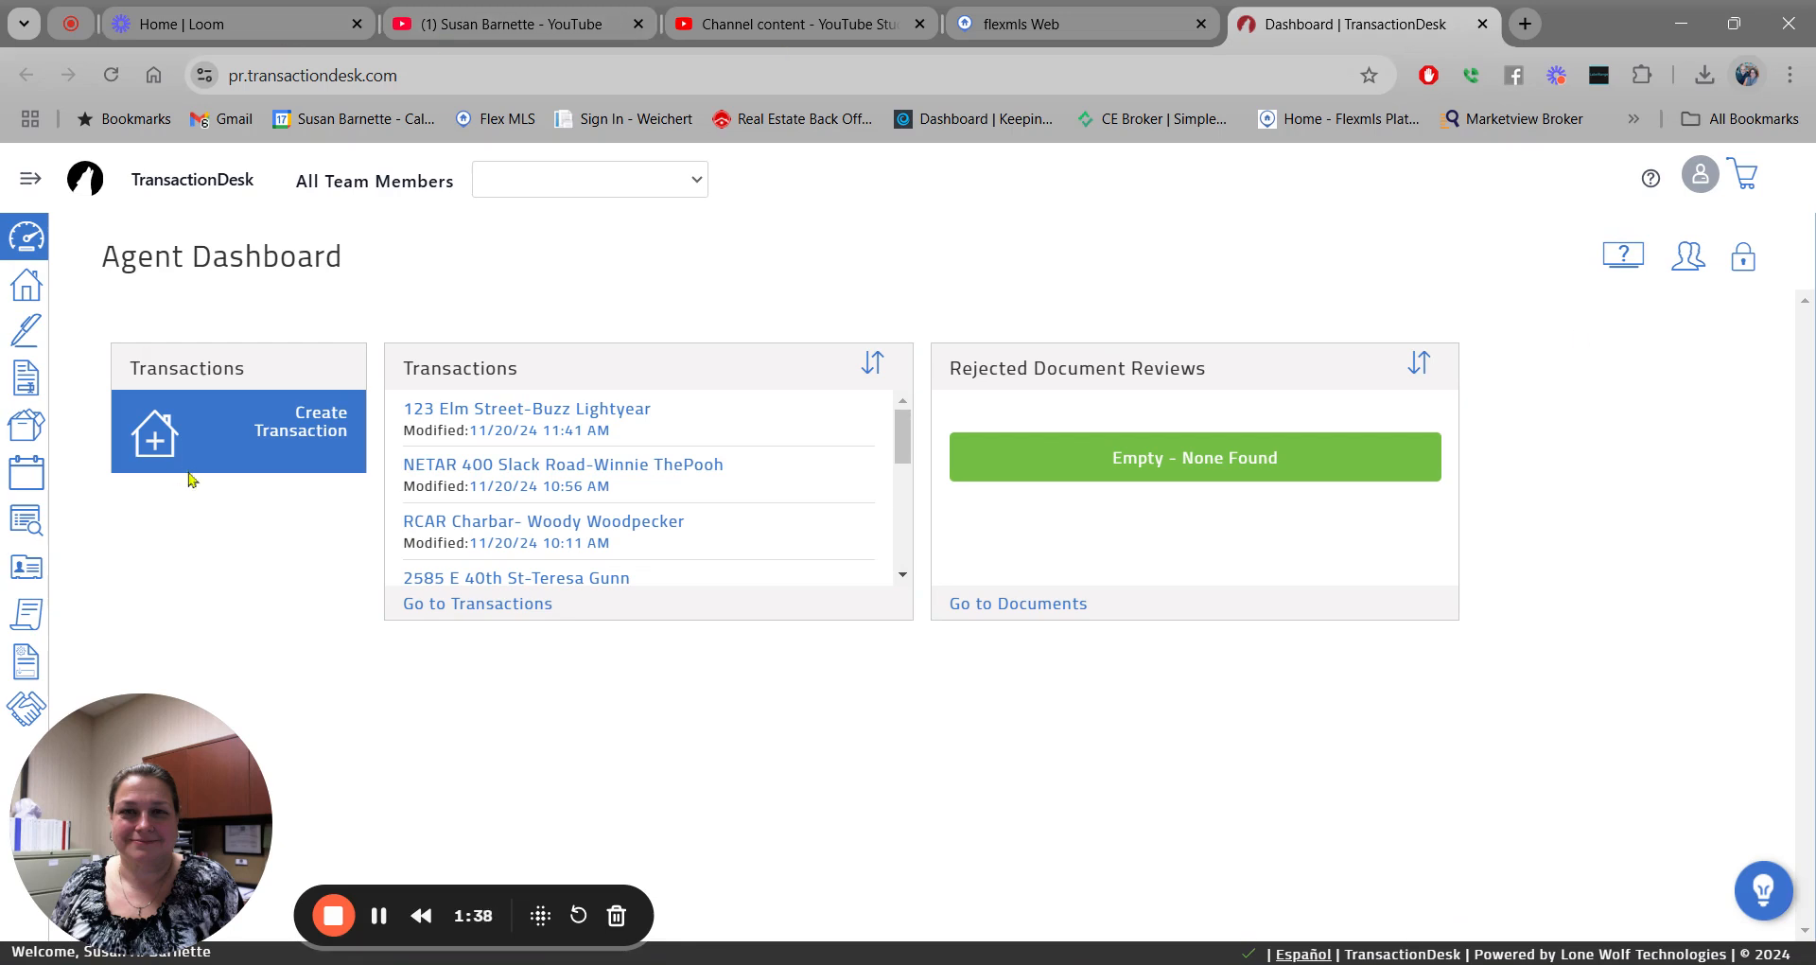
pyautogui.click(319, 424)
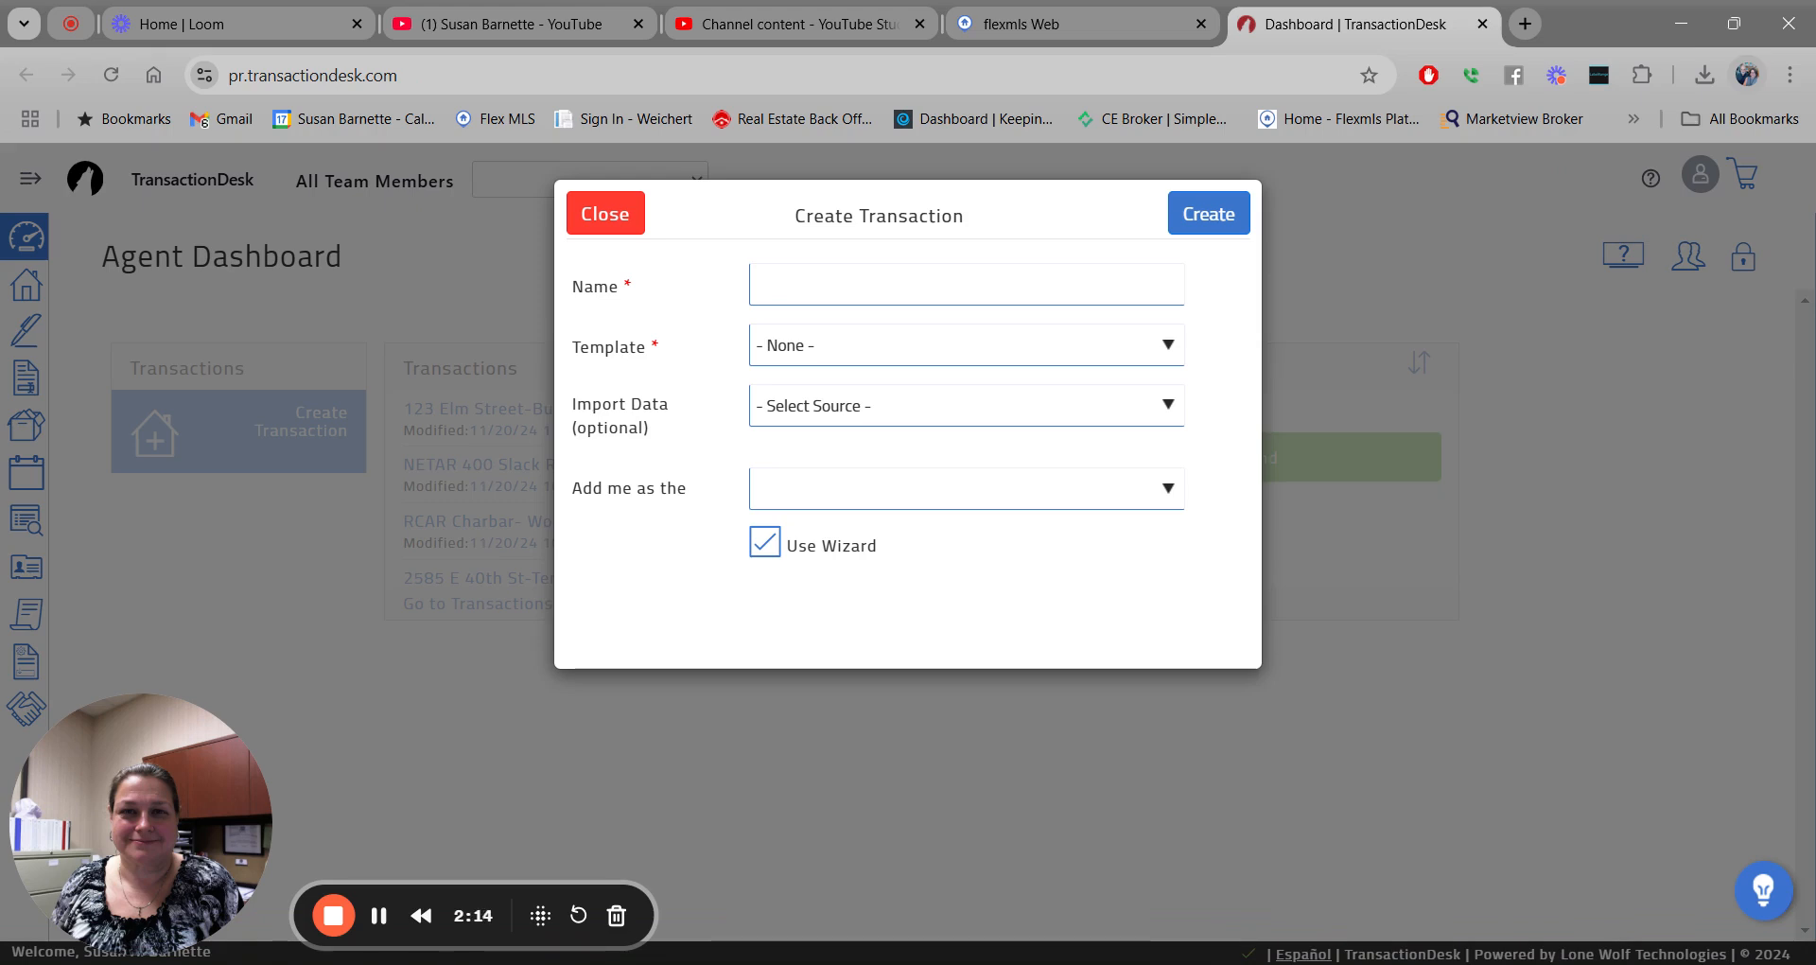
pyautogui.click(765, 288)
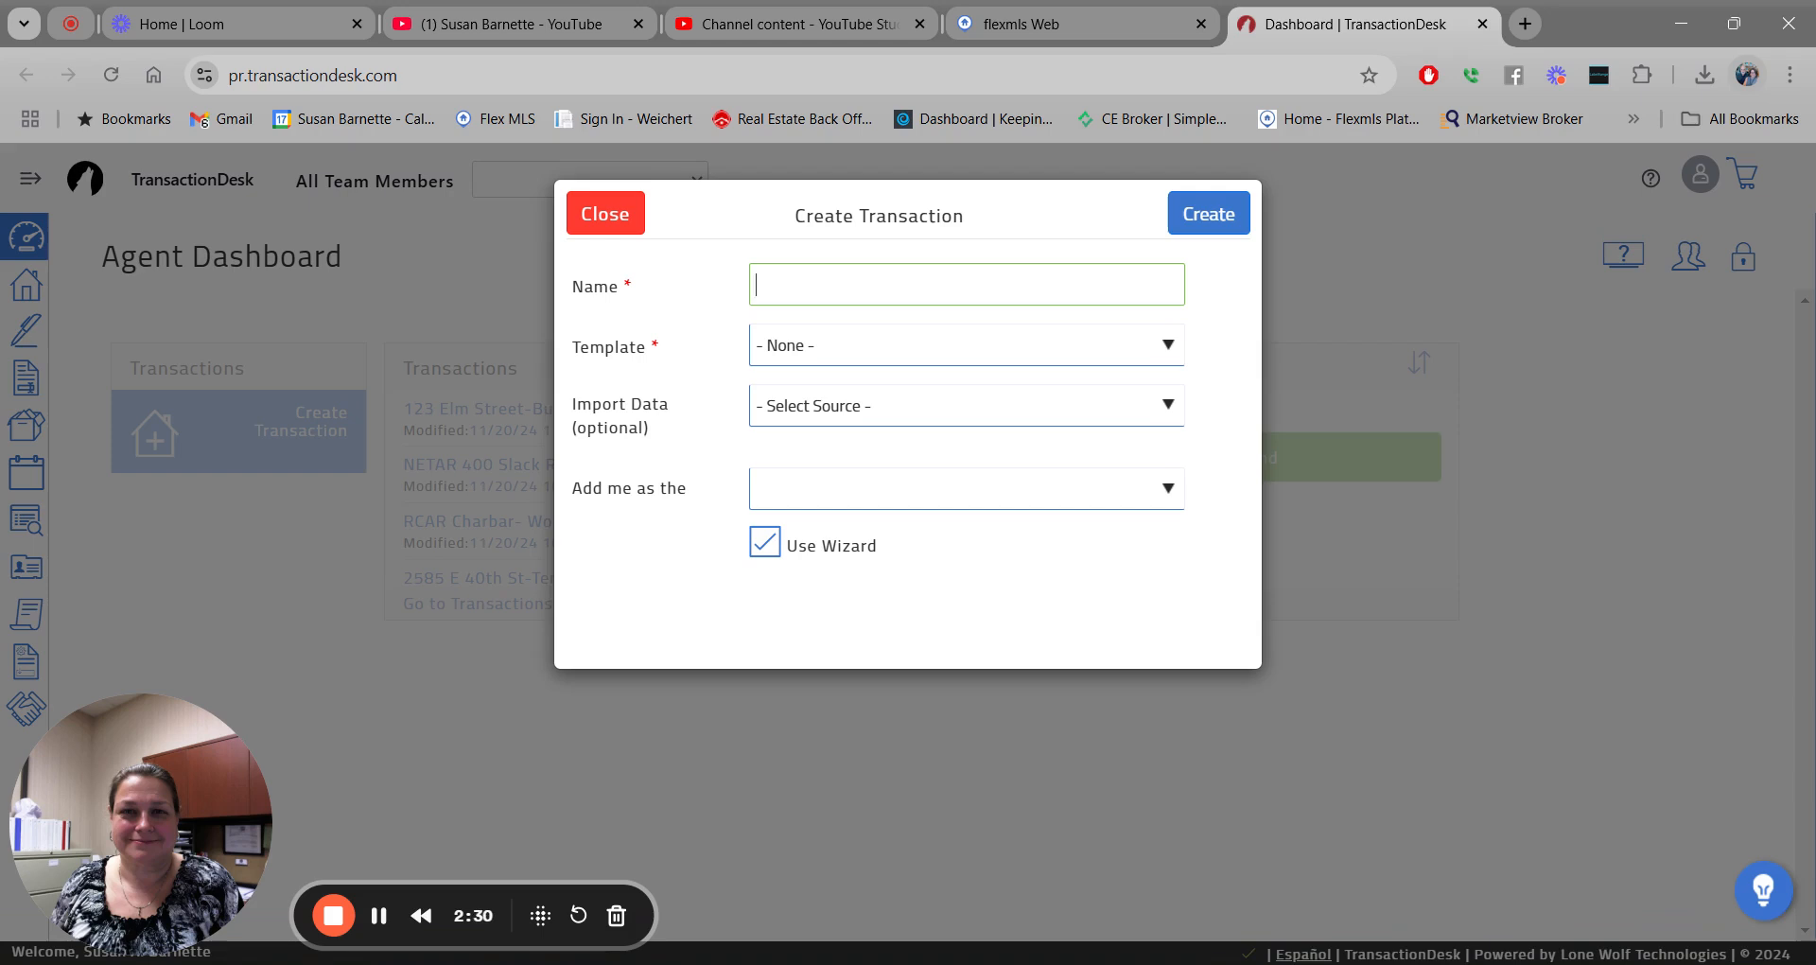
# Name the transaction '123 Elm Street' and choose the 1-A2-Residential (House) Sale Package-Athens/Etowah template.
pyautogui.write('123 Elm Street-Buzz Lightyear')
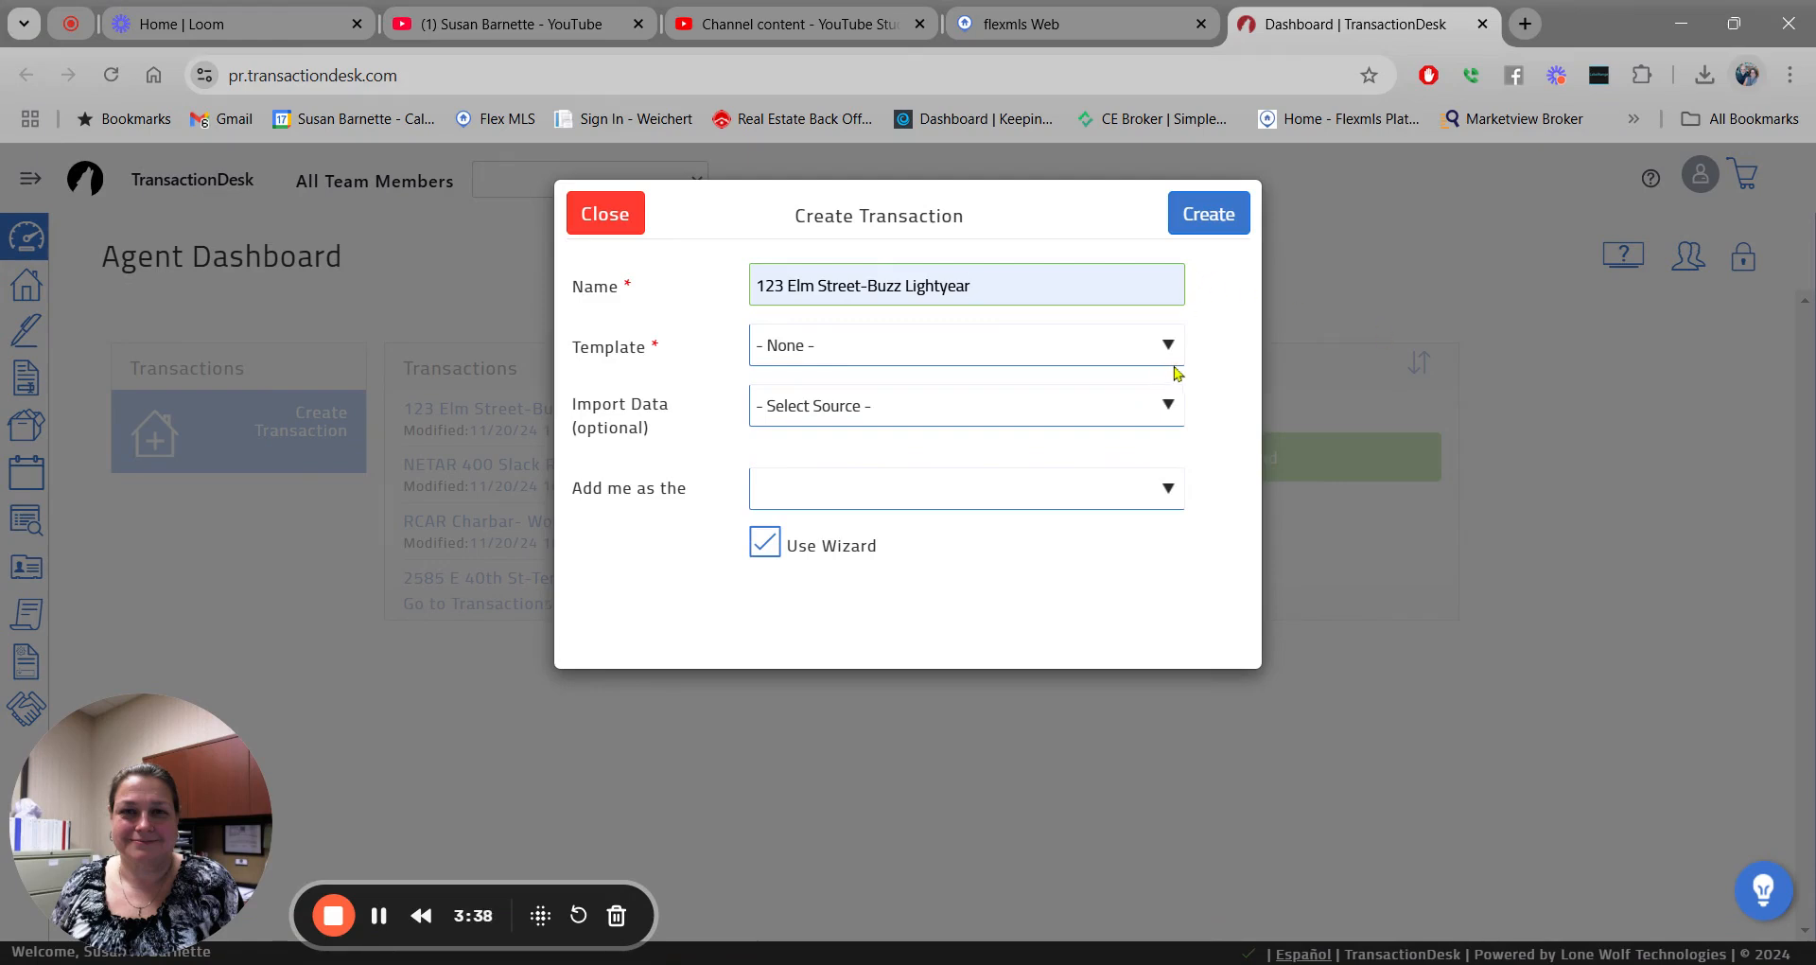
pyautogui.press('Tab')
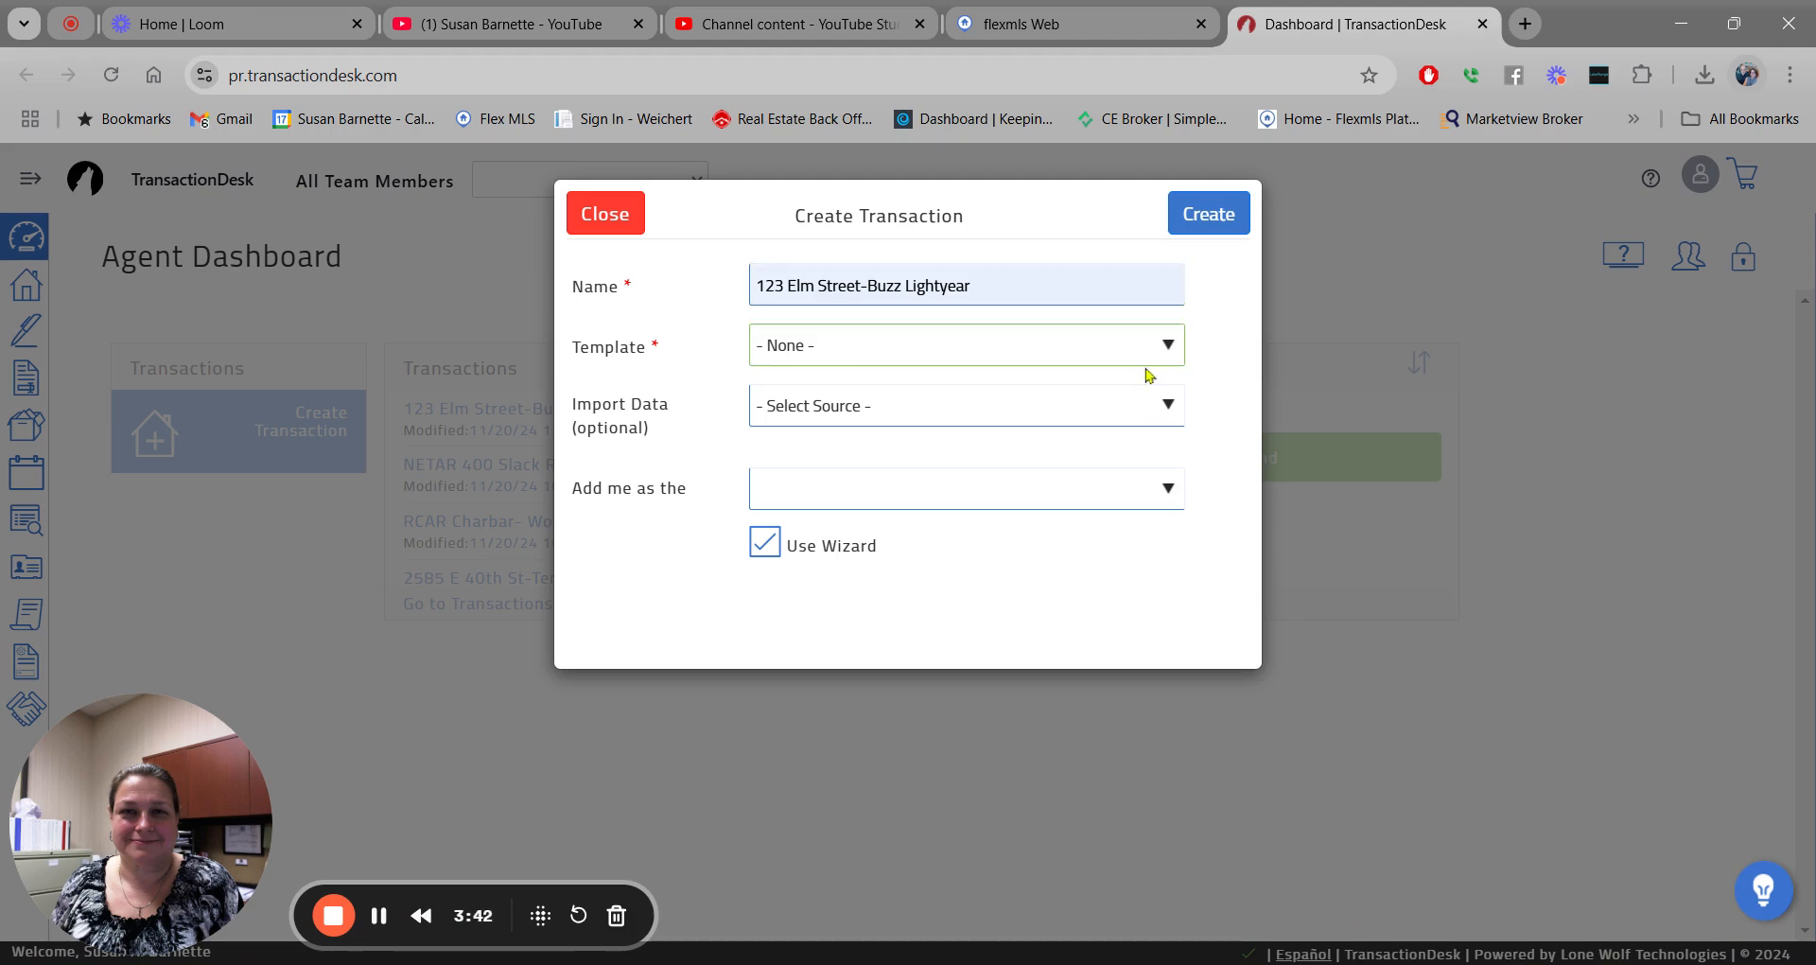
pyautogui.press('Down')
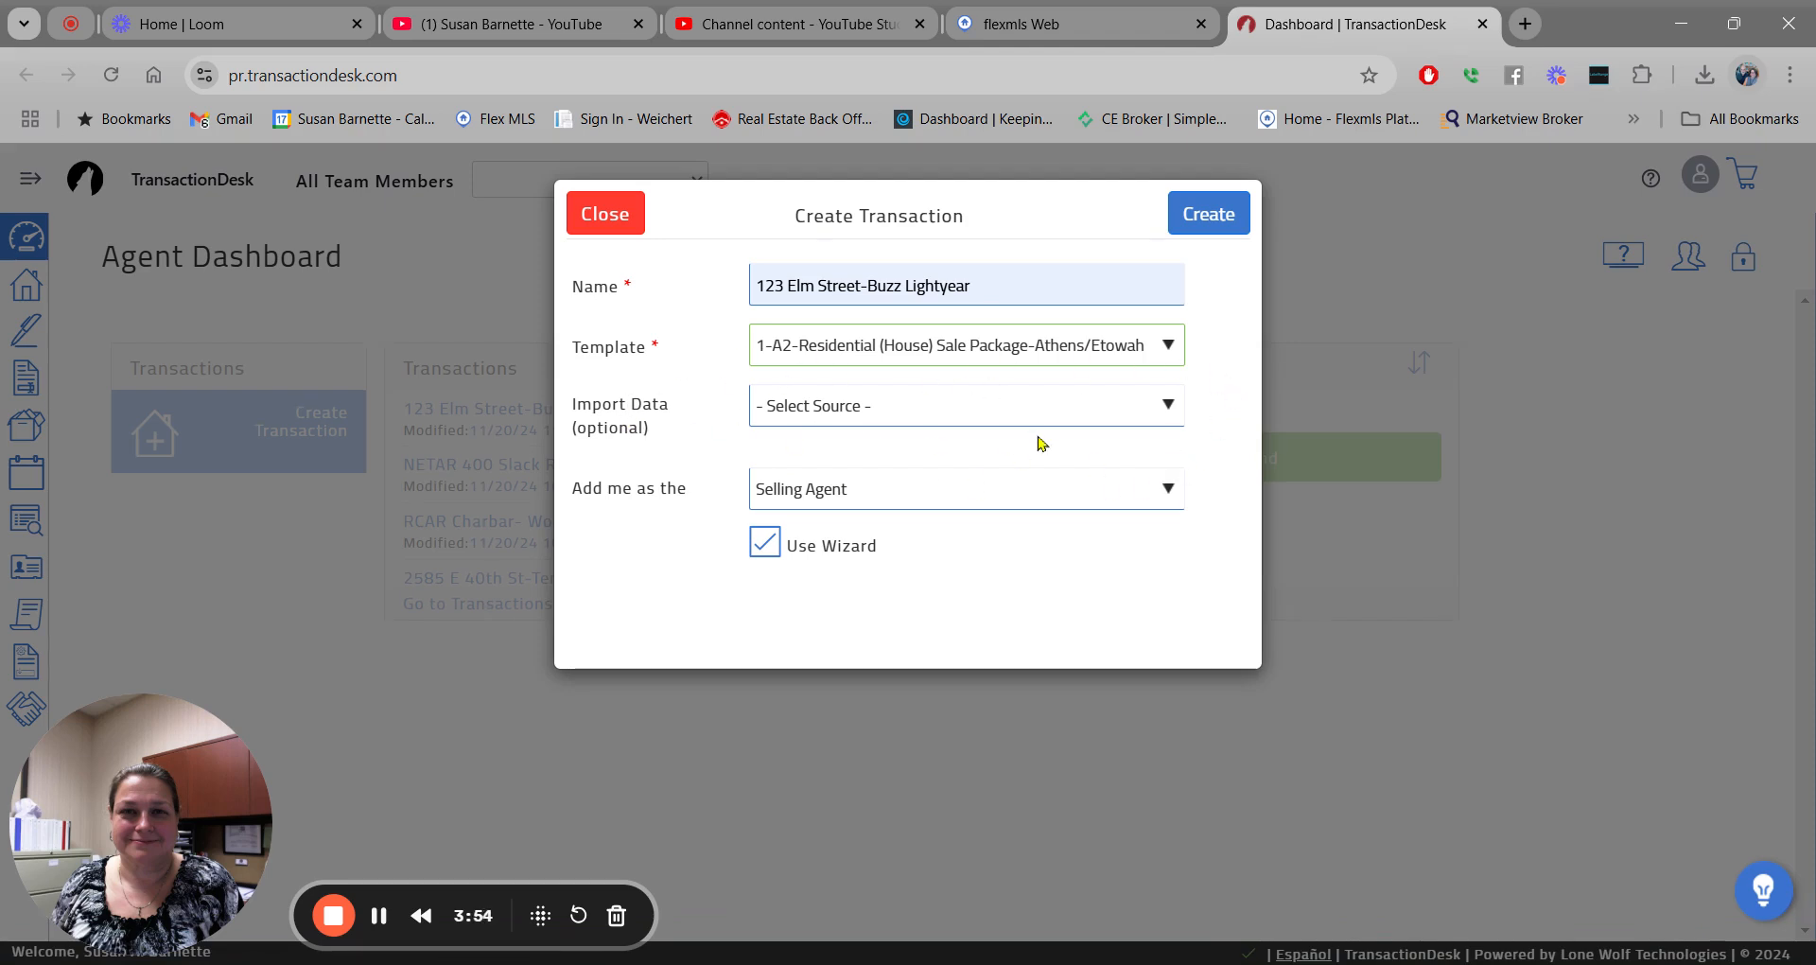
# Choose River Counties MLS (Web API) as the import source and focus the MLS Number field.
pyautogui.click(1169, 407)
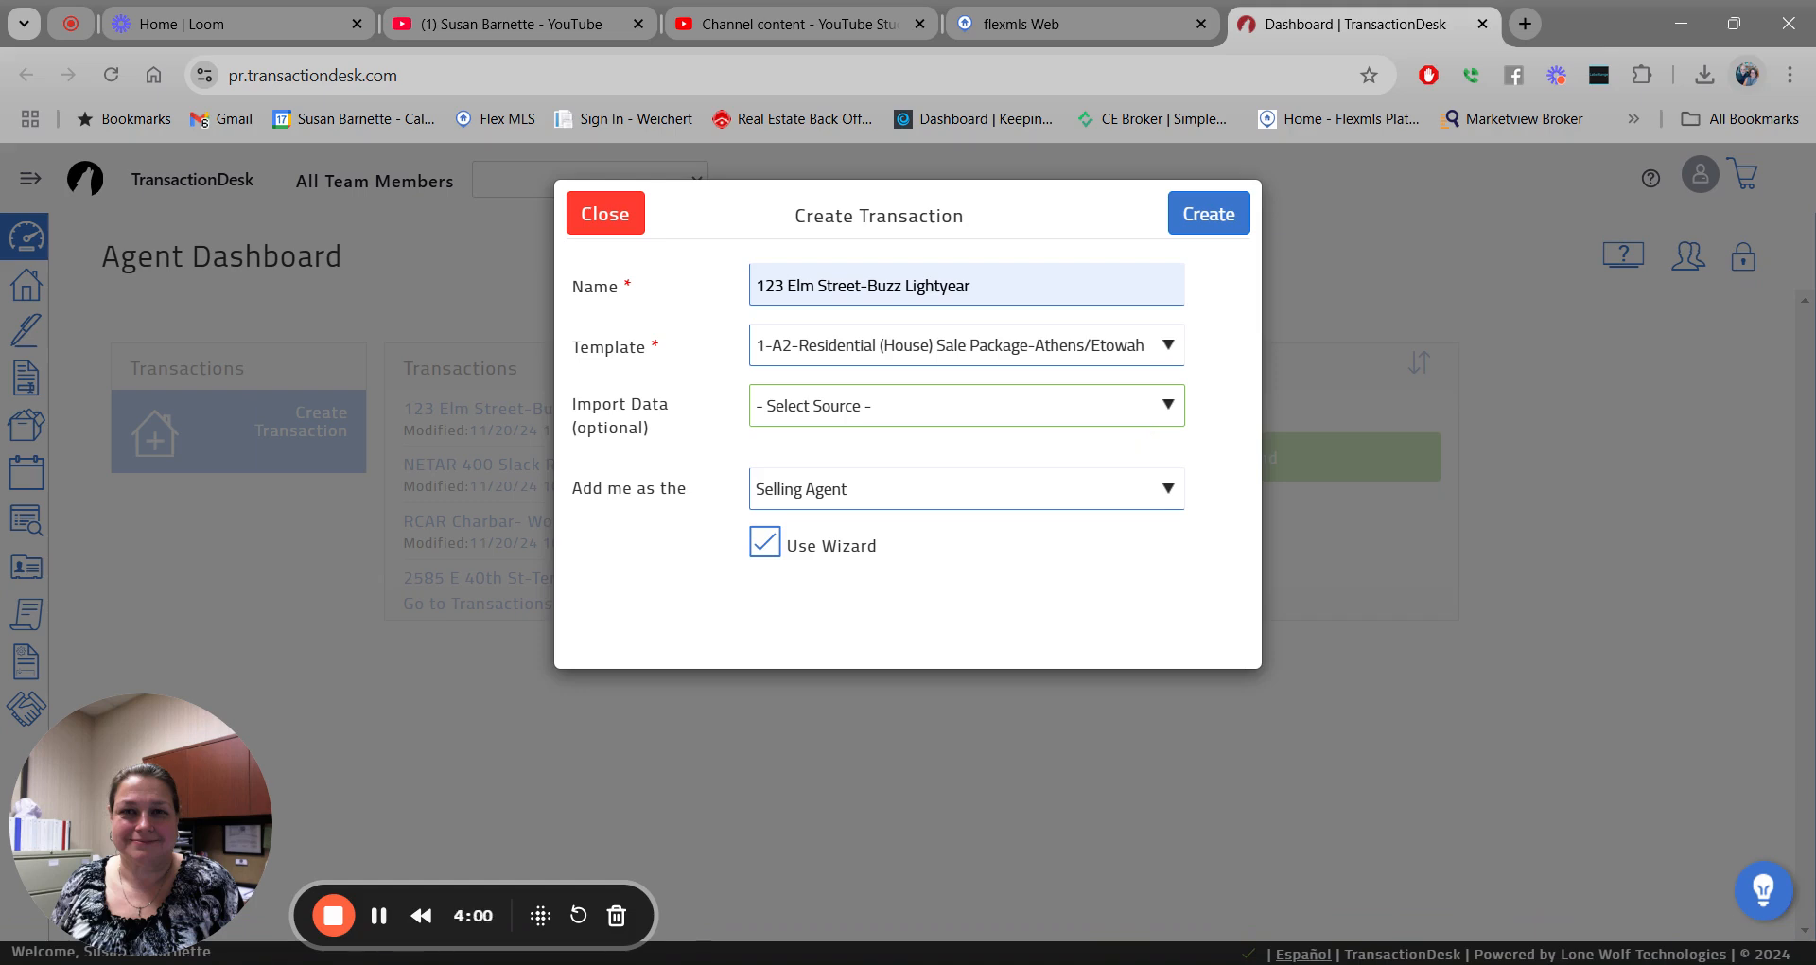
pyautogui.click(1149, 437)
pyautogui.click(863, 452)
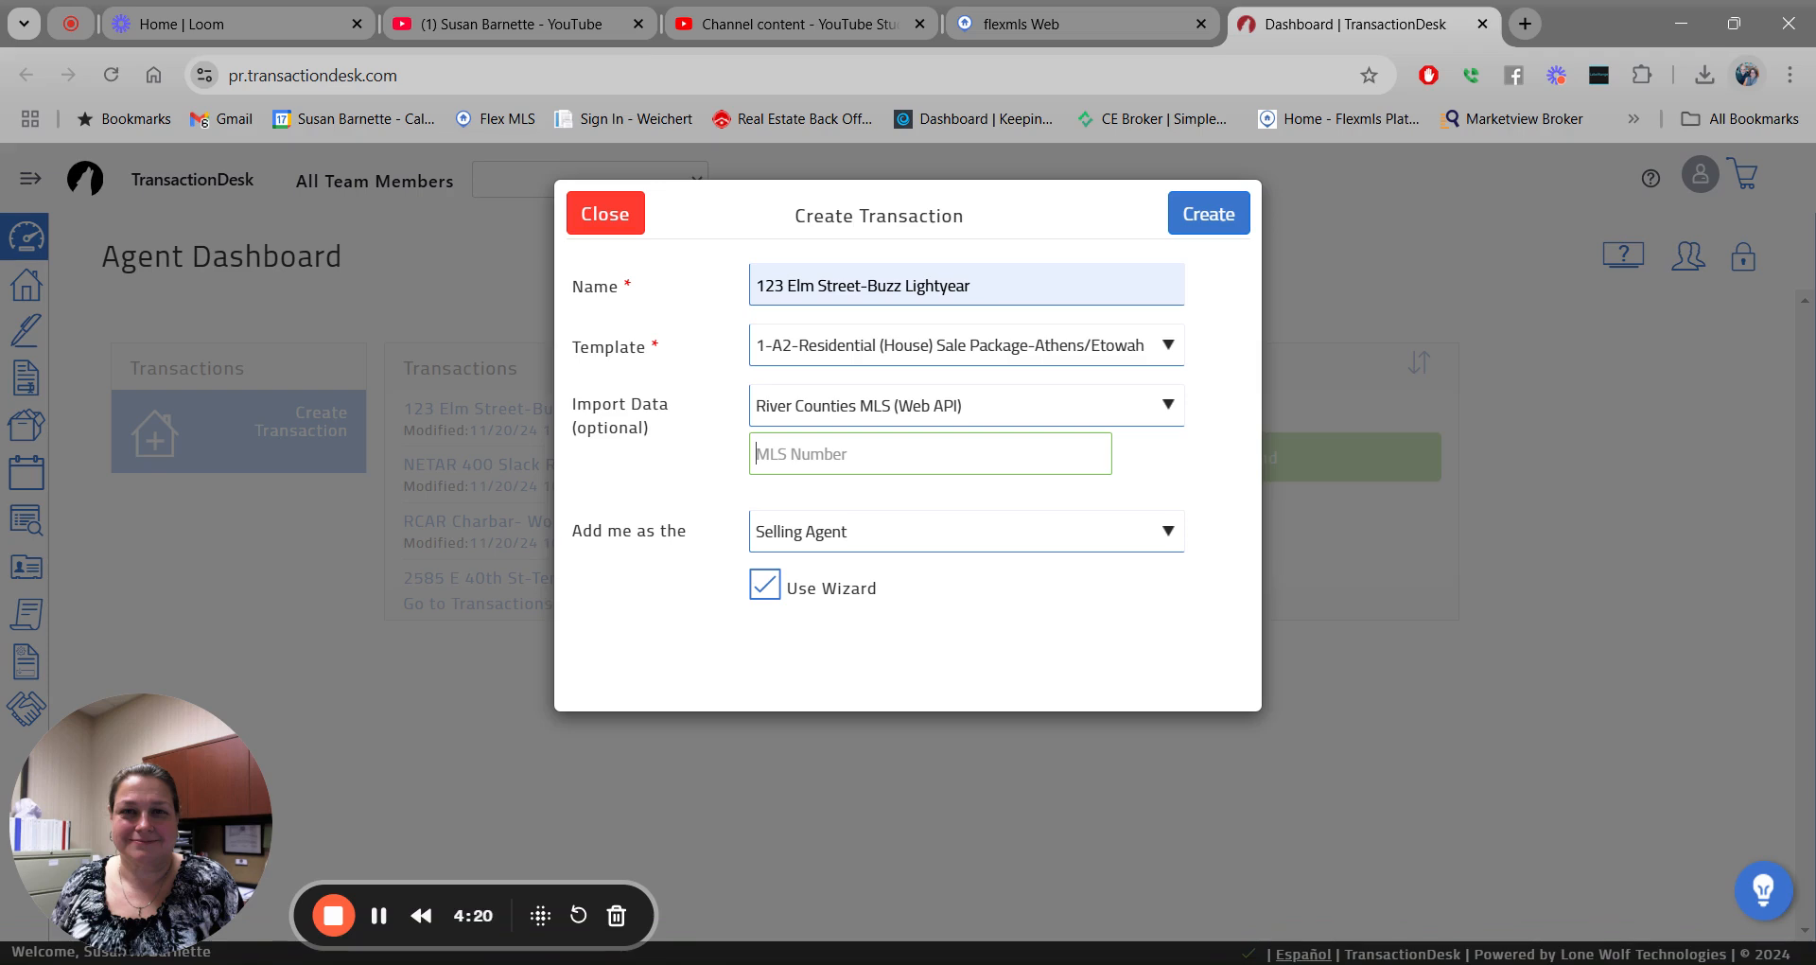
# Paste MLS number 20243751, trim the stray space, and create the transaction.
pyautogui.write('20243751')
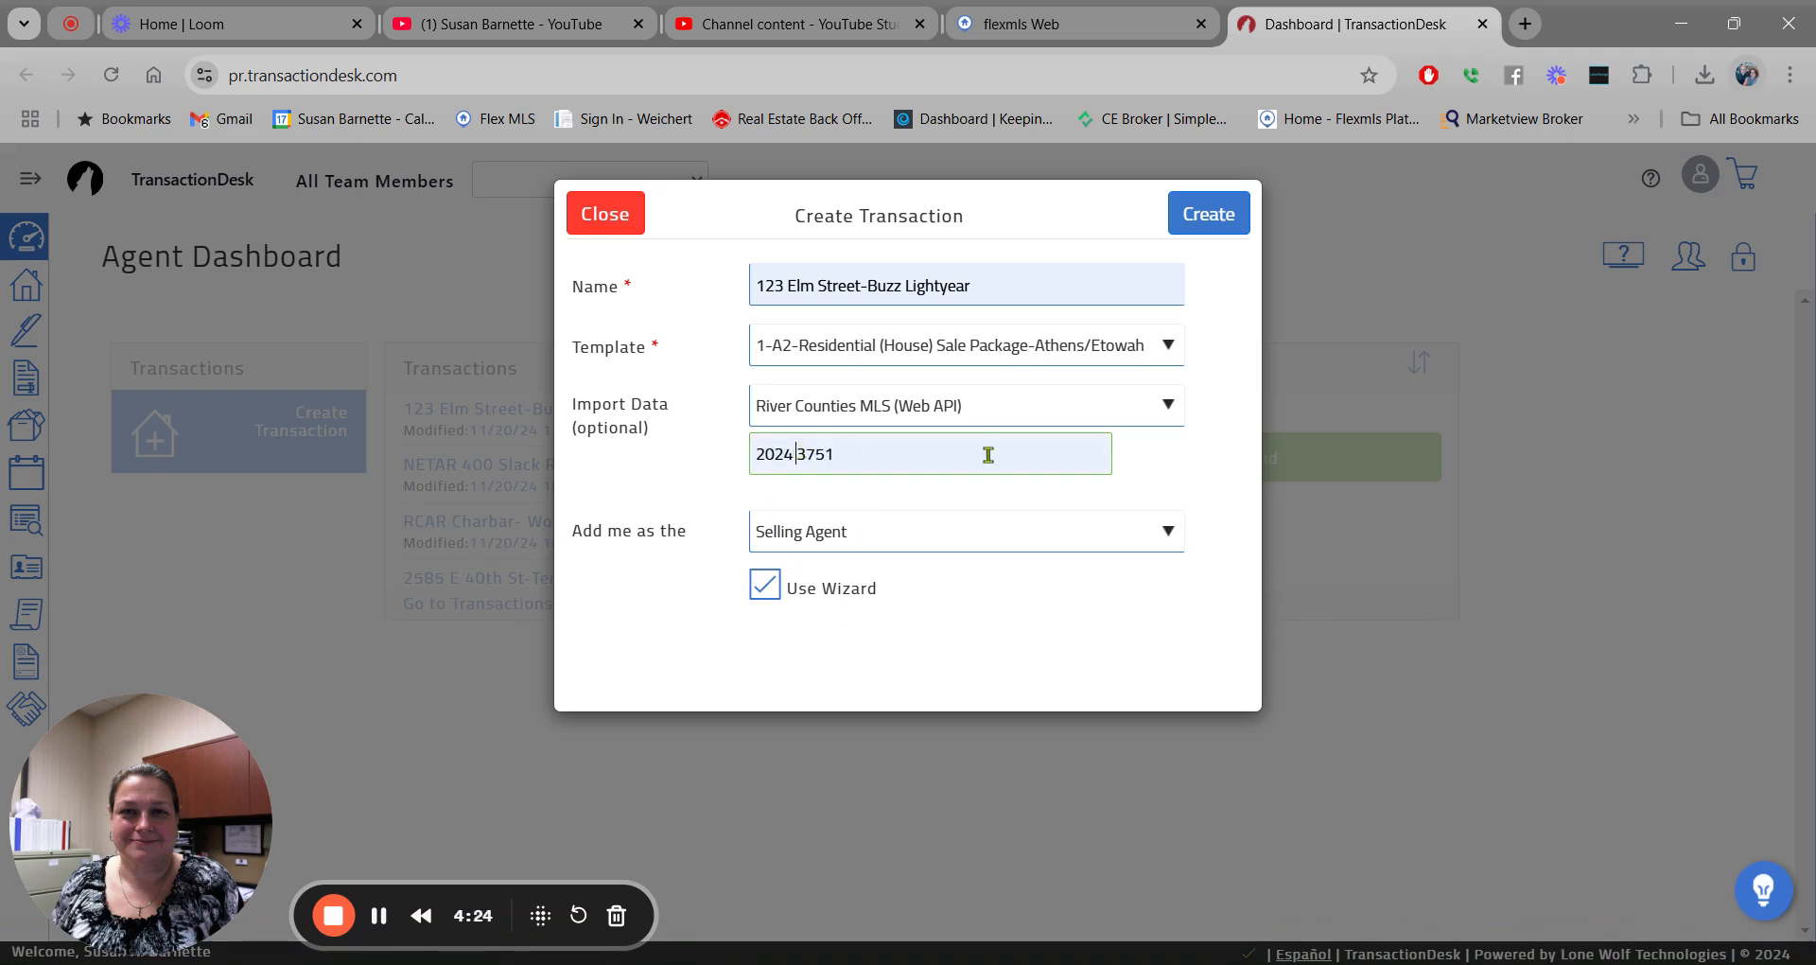
pyautogui.press('BackSpace')
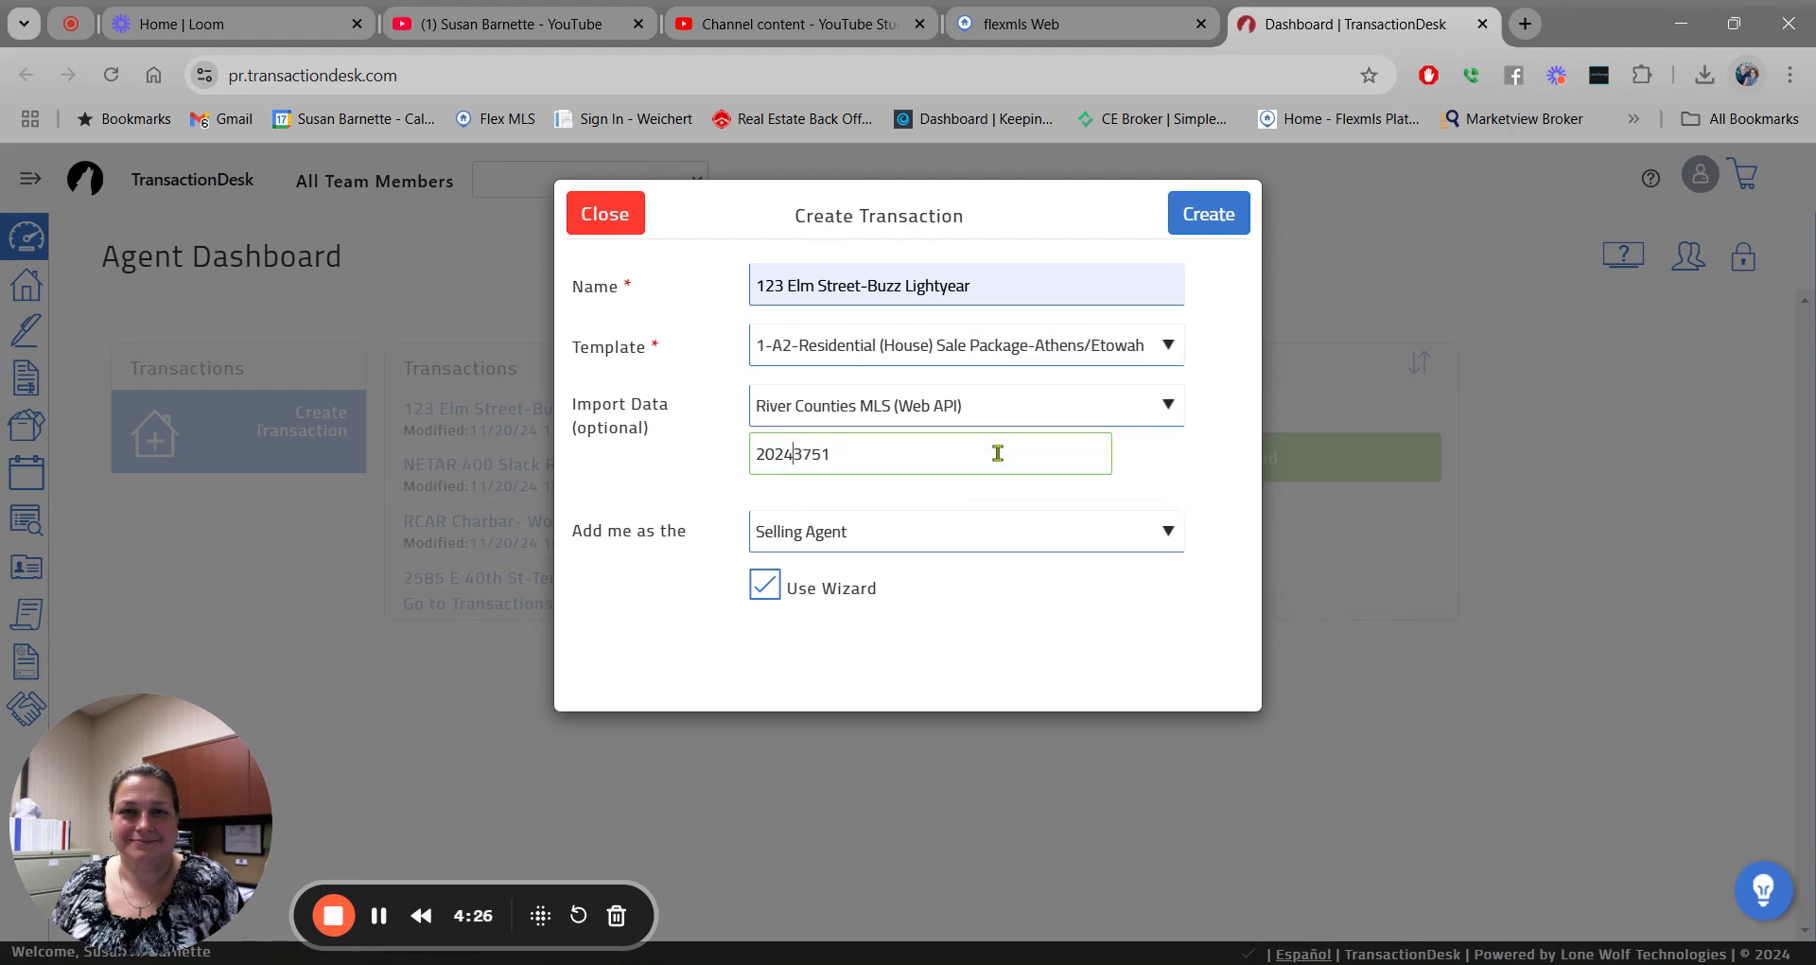
pyautogui.click(1201, 221)
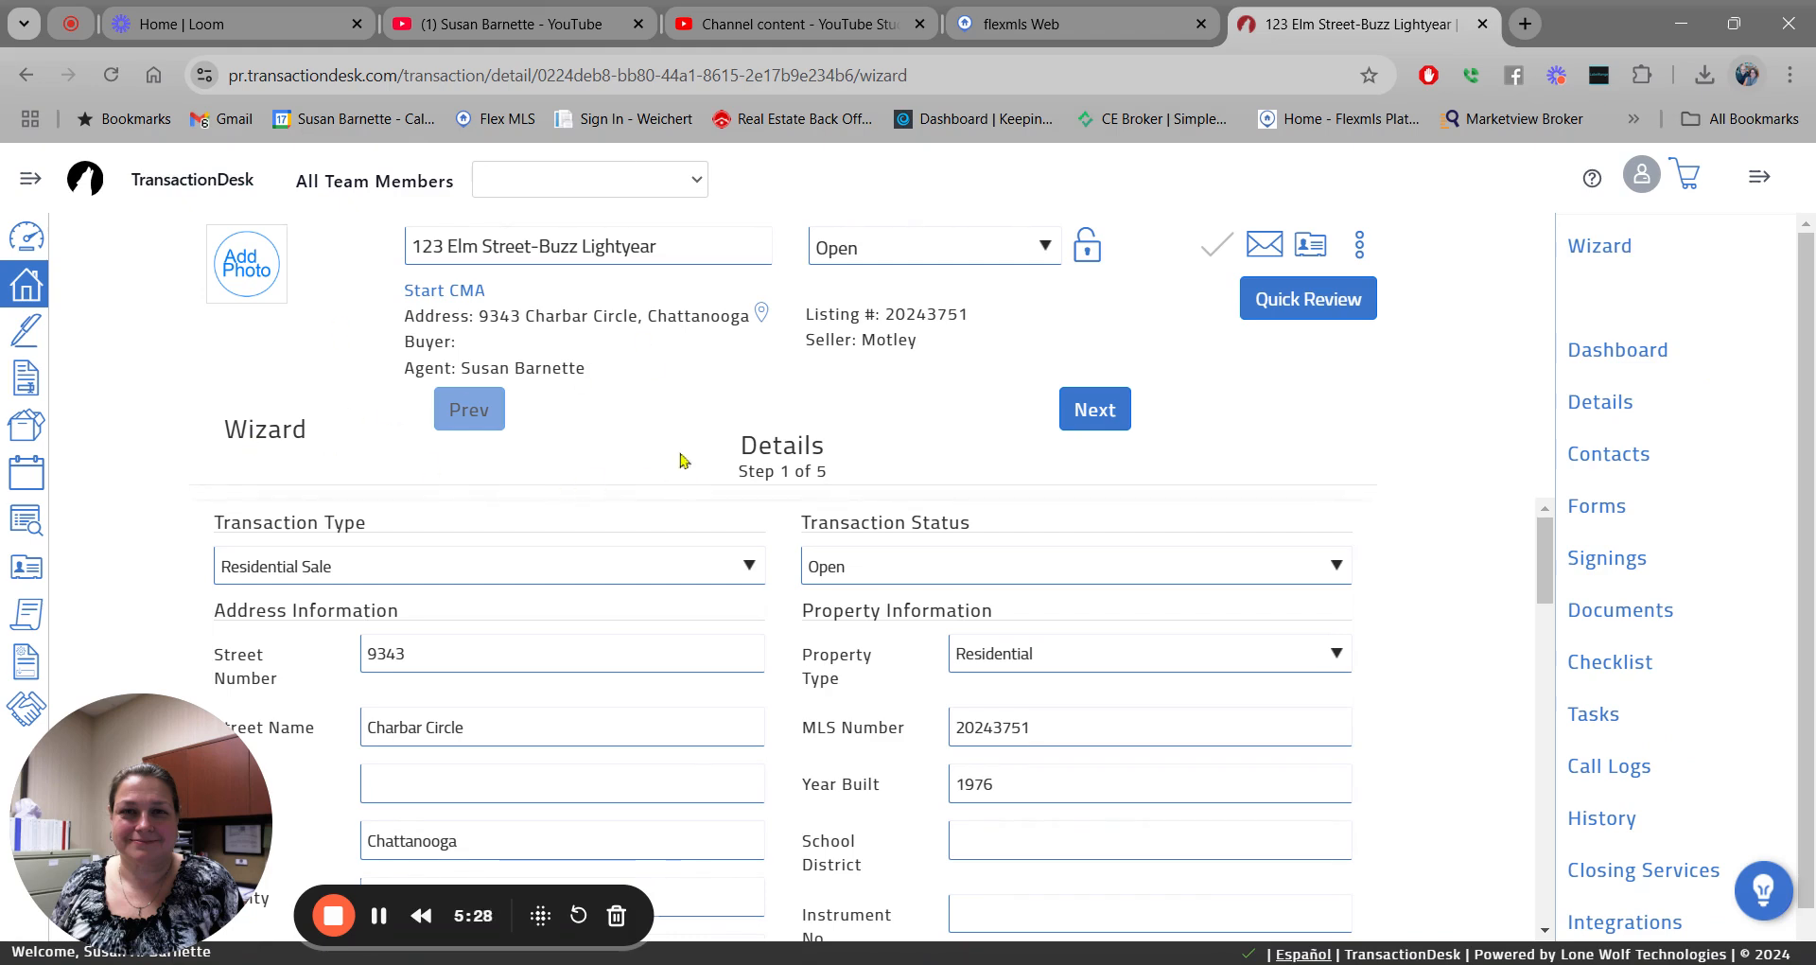
pyautogui.click(676, 244)
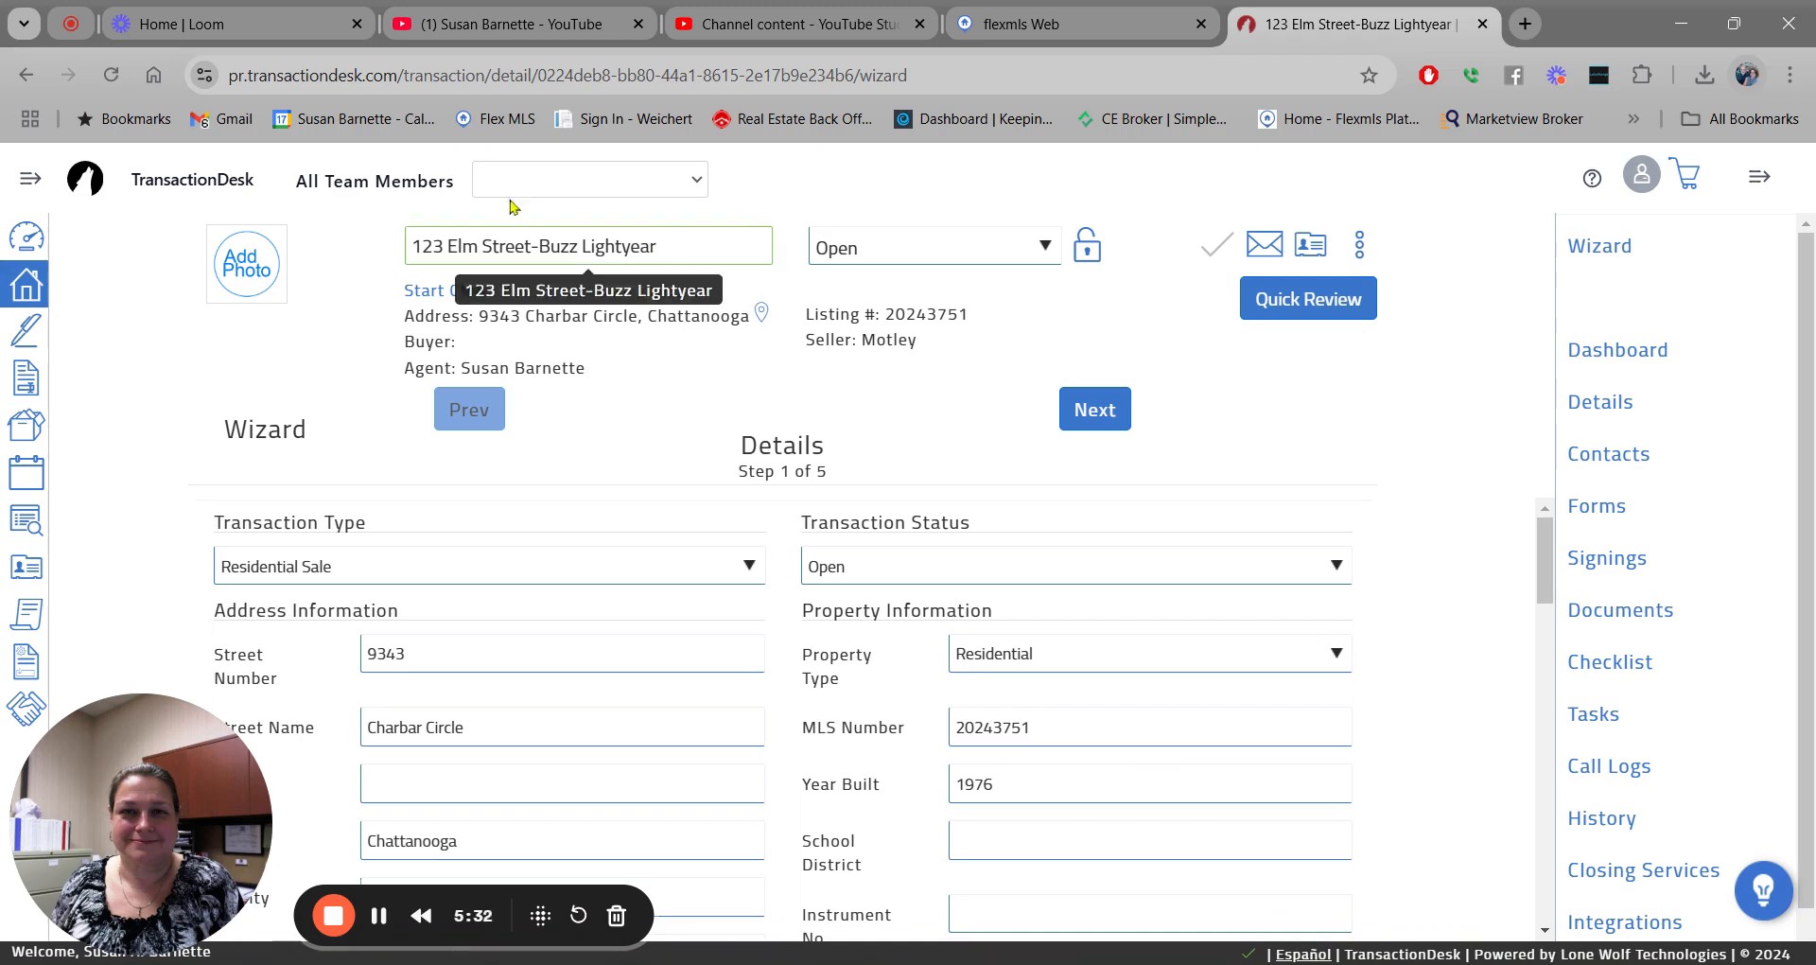
pyautogui.moveTo(531, 246); pyautogui.dragTo(361, 251)
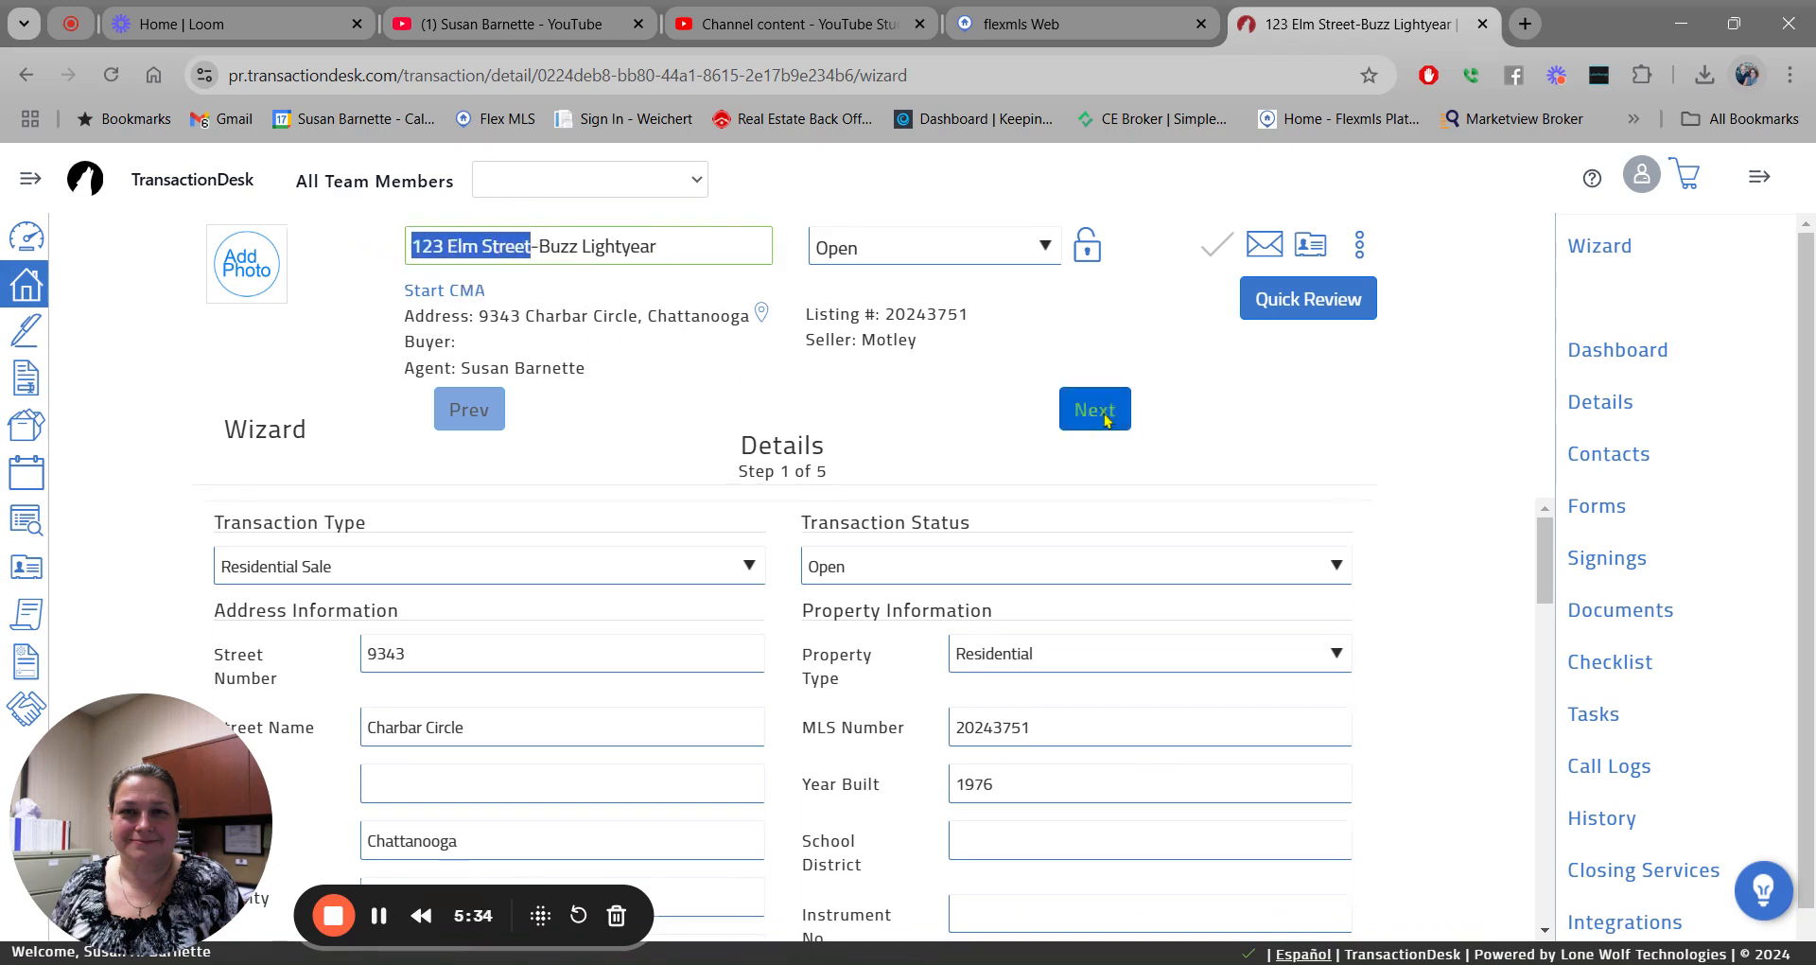
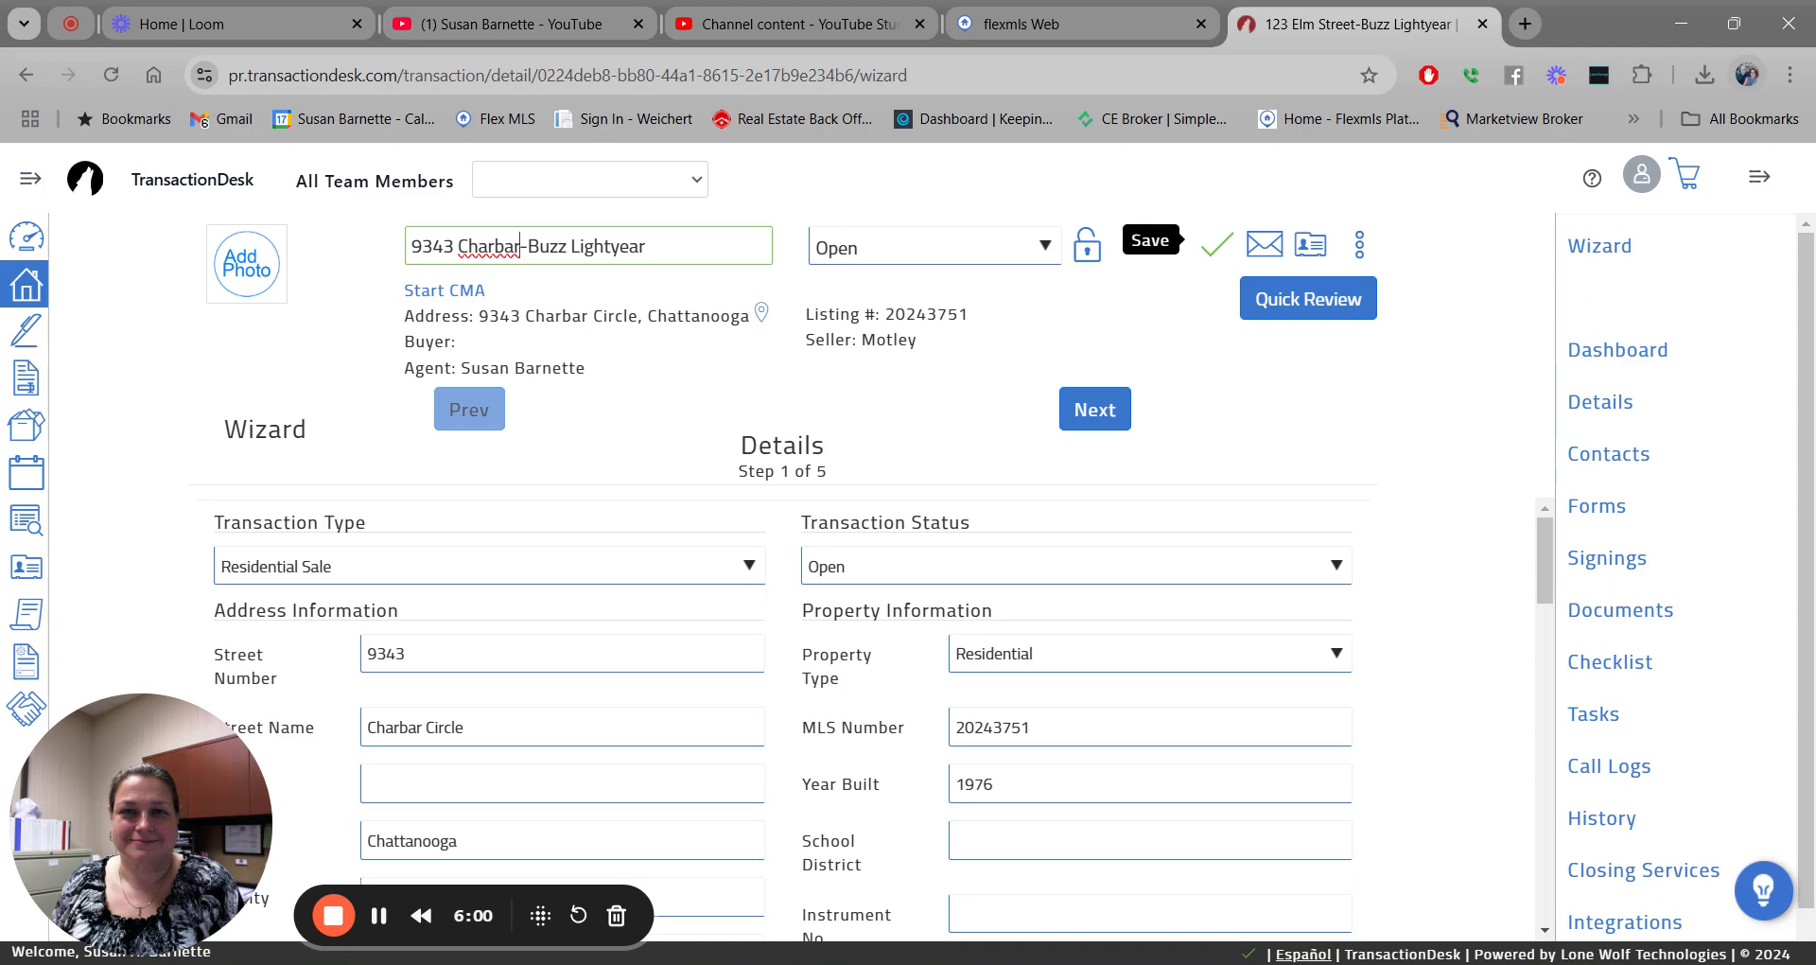
pyautogui.click(1210, 251)
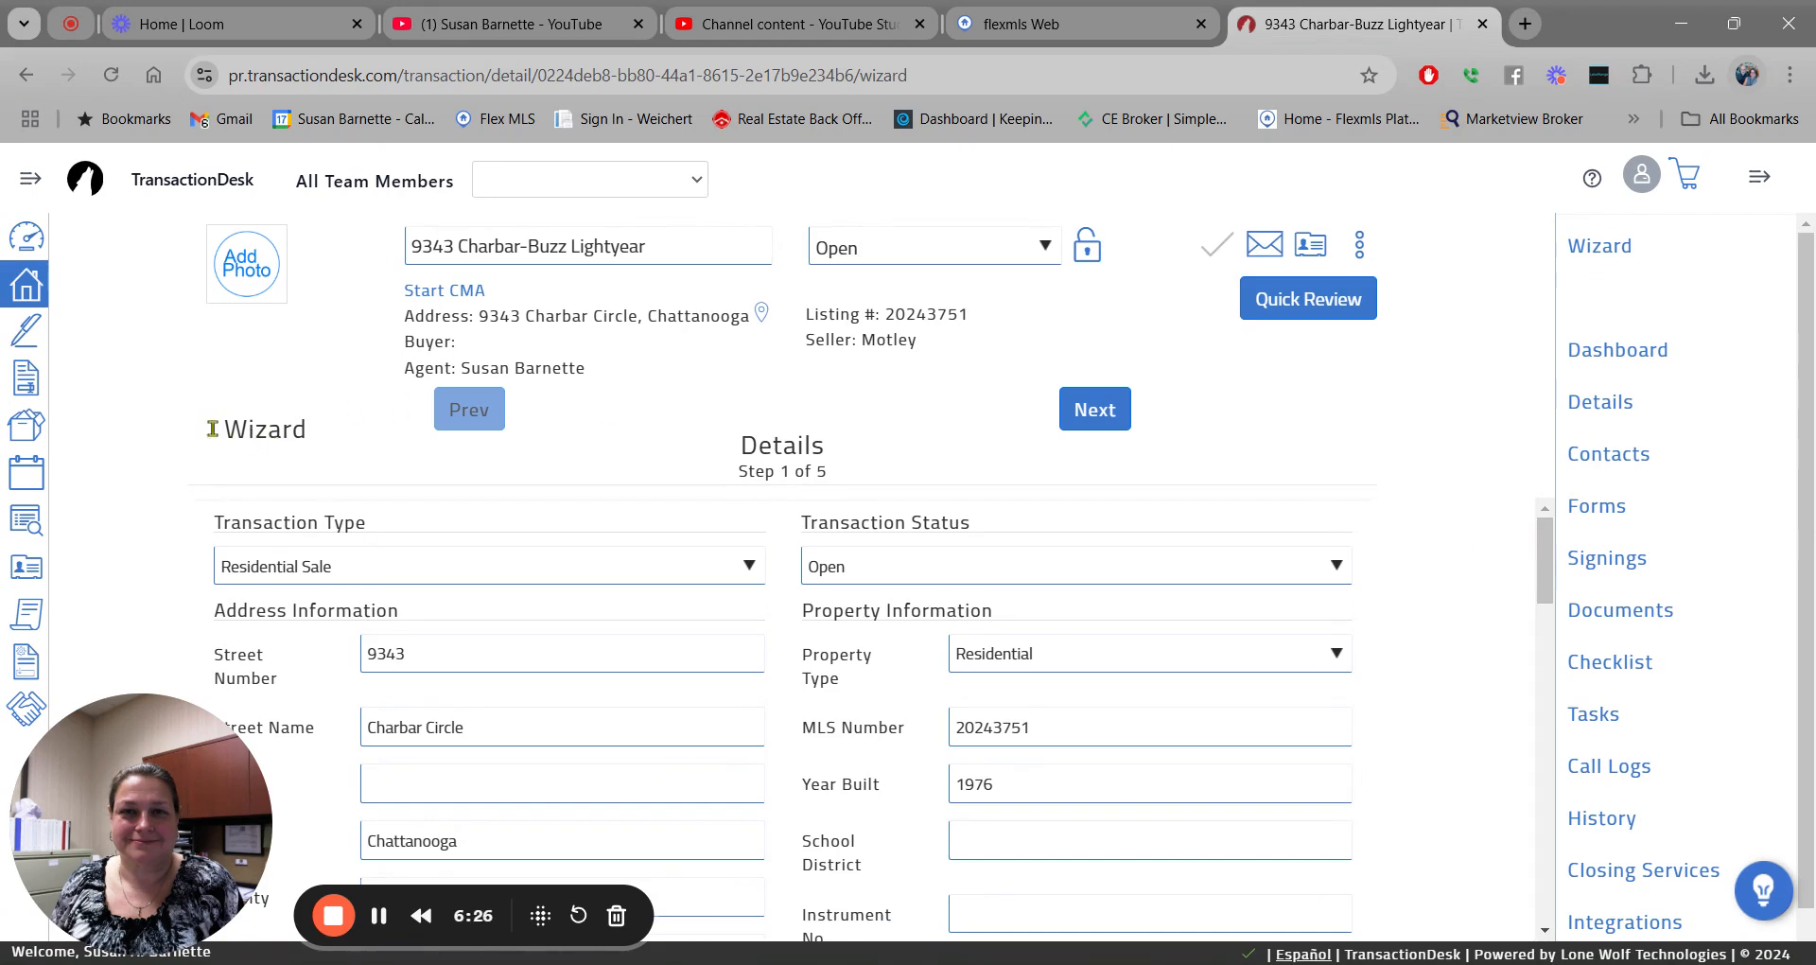
pyautogui.moveTo(226, 432); pyautogui.dragTo(335, 434)
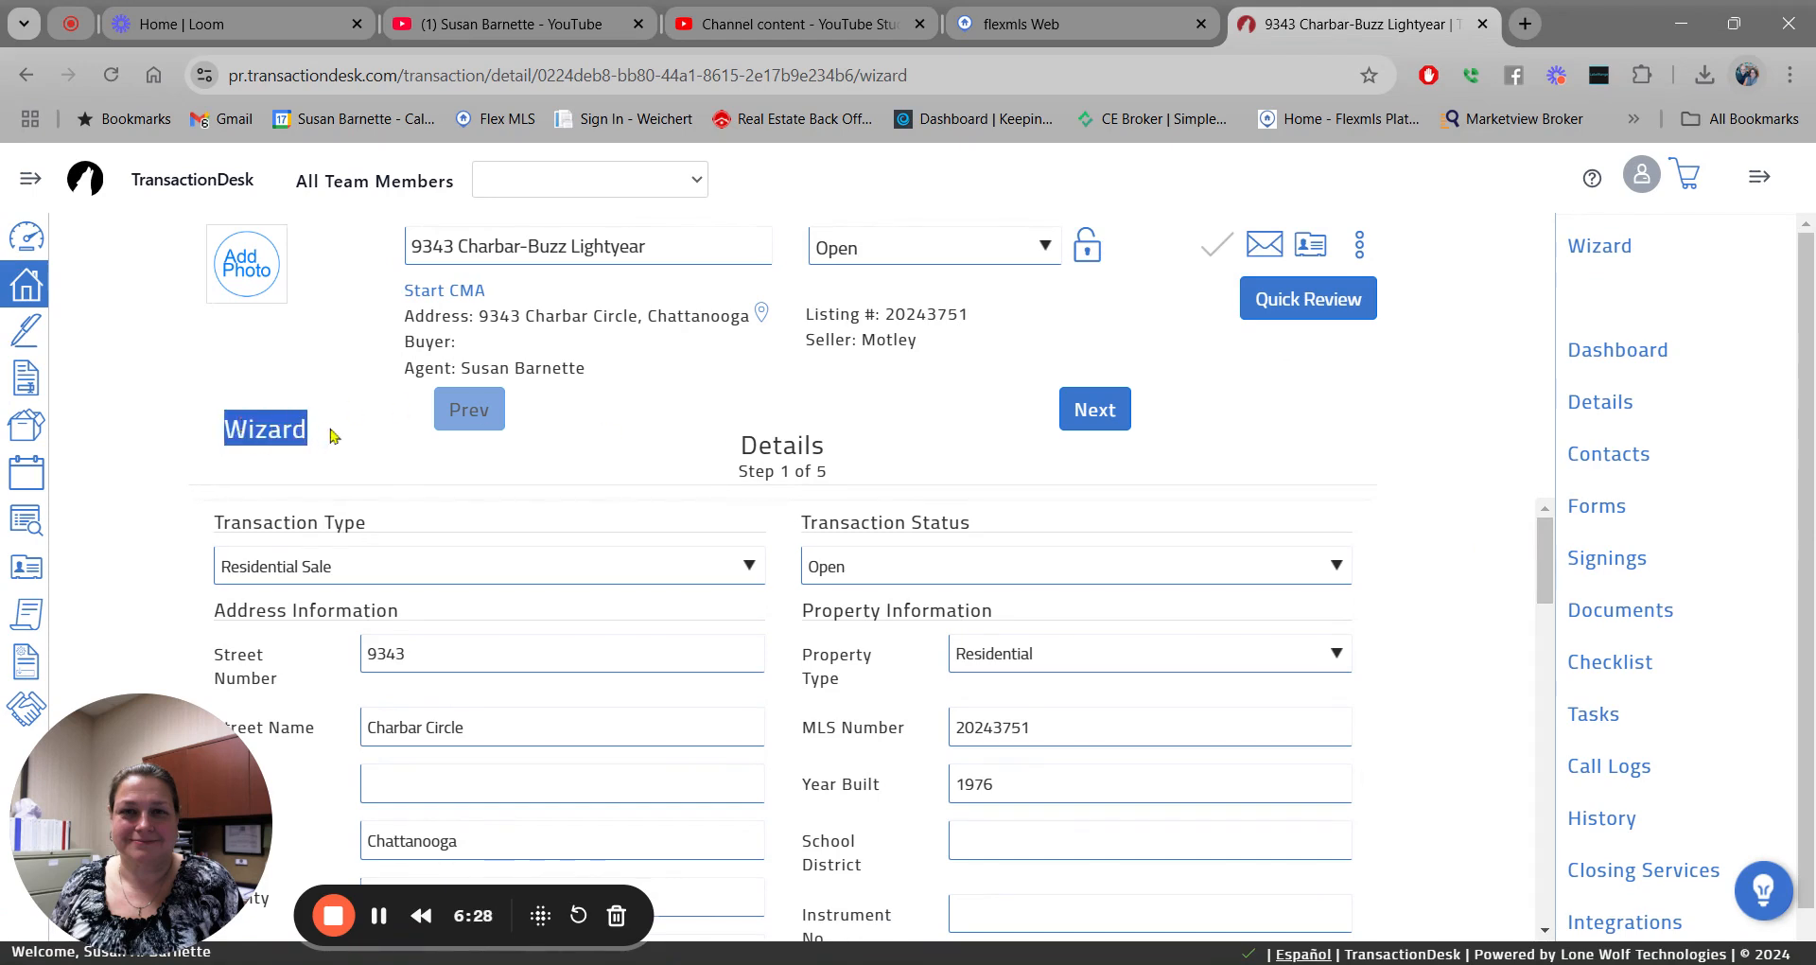
pyautogui.click(347, 443)
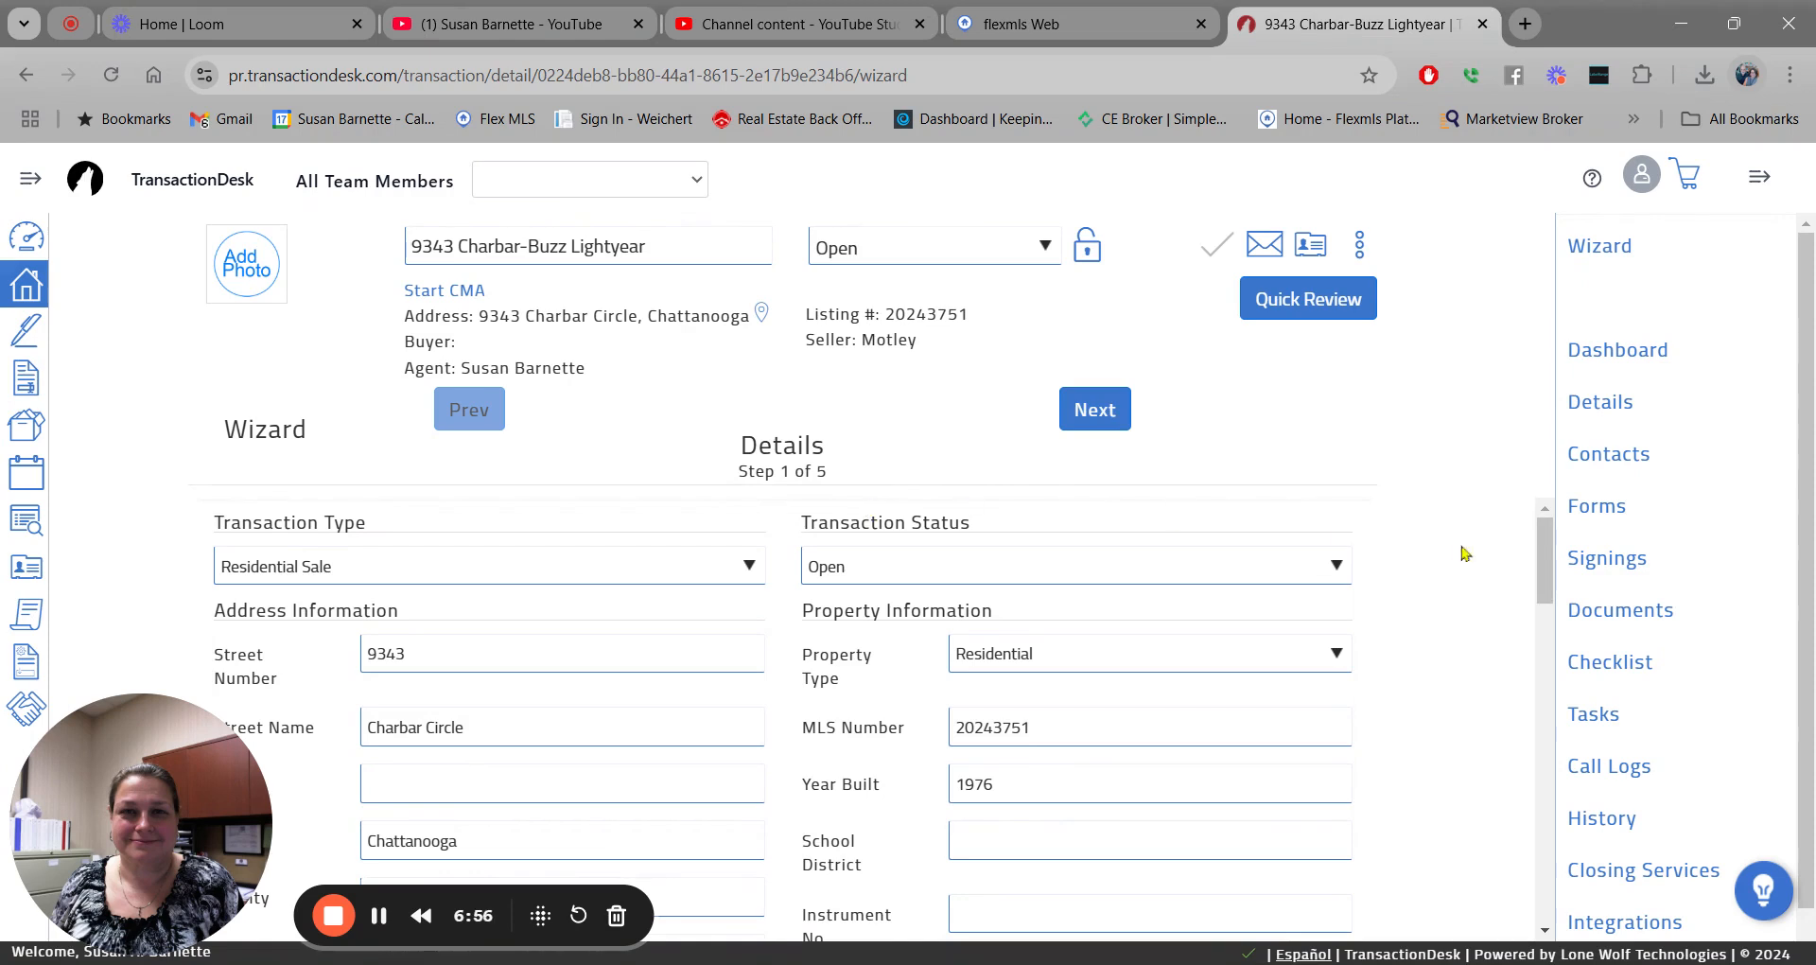
pyautogui.moveTo(1547, 531)
pyautogui.mouseDown()
pyautogui.moveTo(1556, 599)
pyautogui.moveTo(1549, 523)
pyautogui.mouseUp()
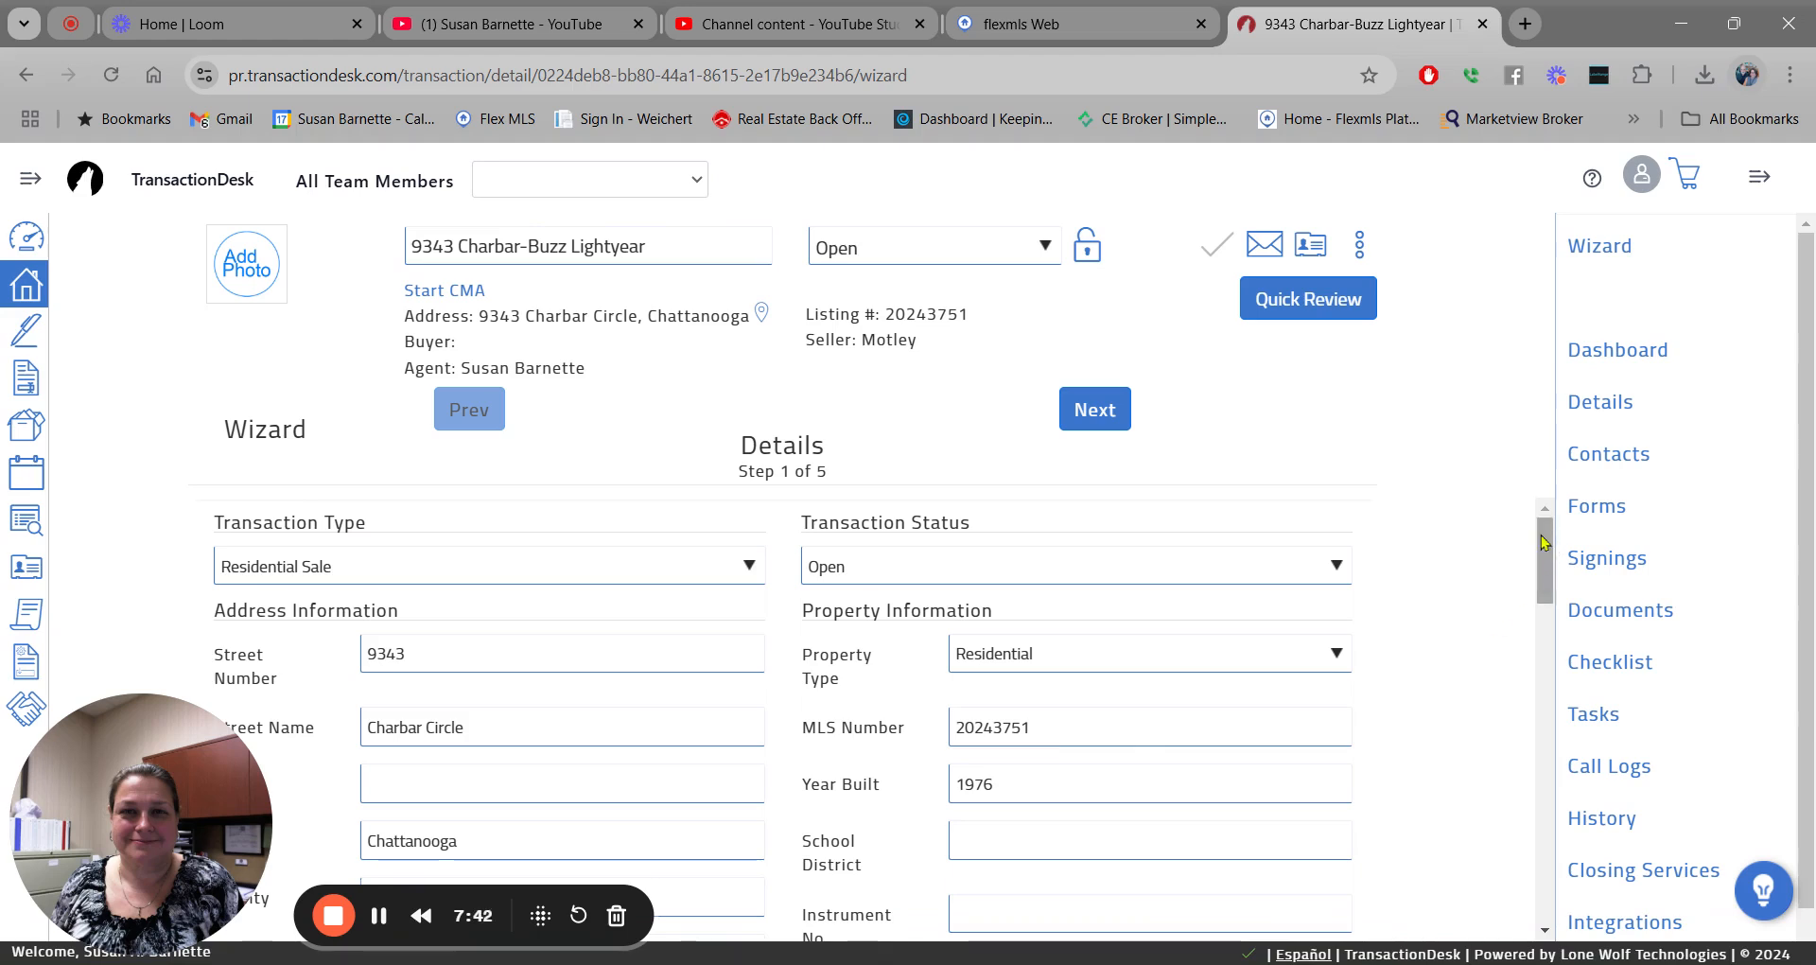
# Scroll down the Details form to the Legal Description box and place the cursor in it.
pyautogui.moveTo(1543, 542); pyautogui.dragTo(1556, 612)
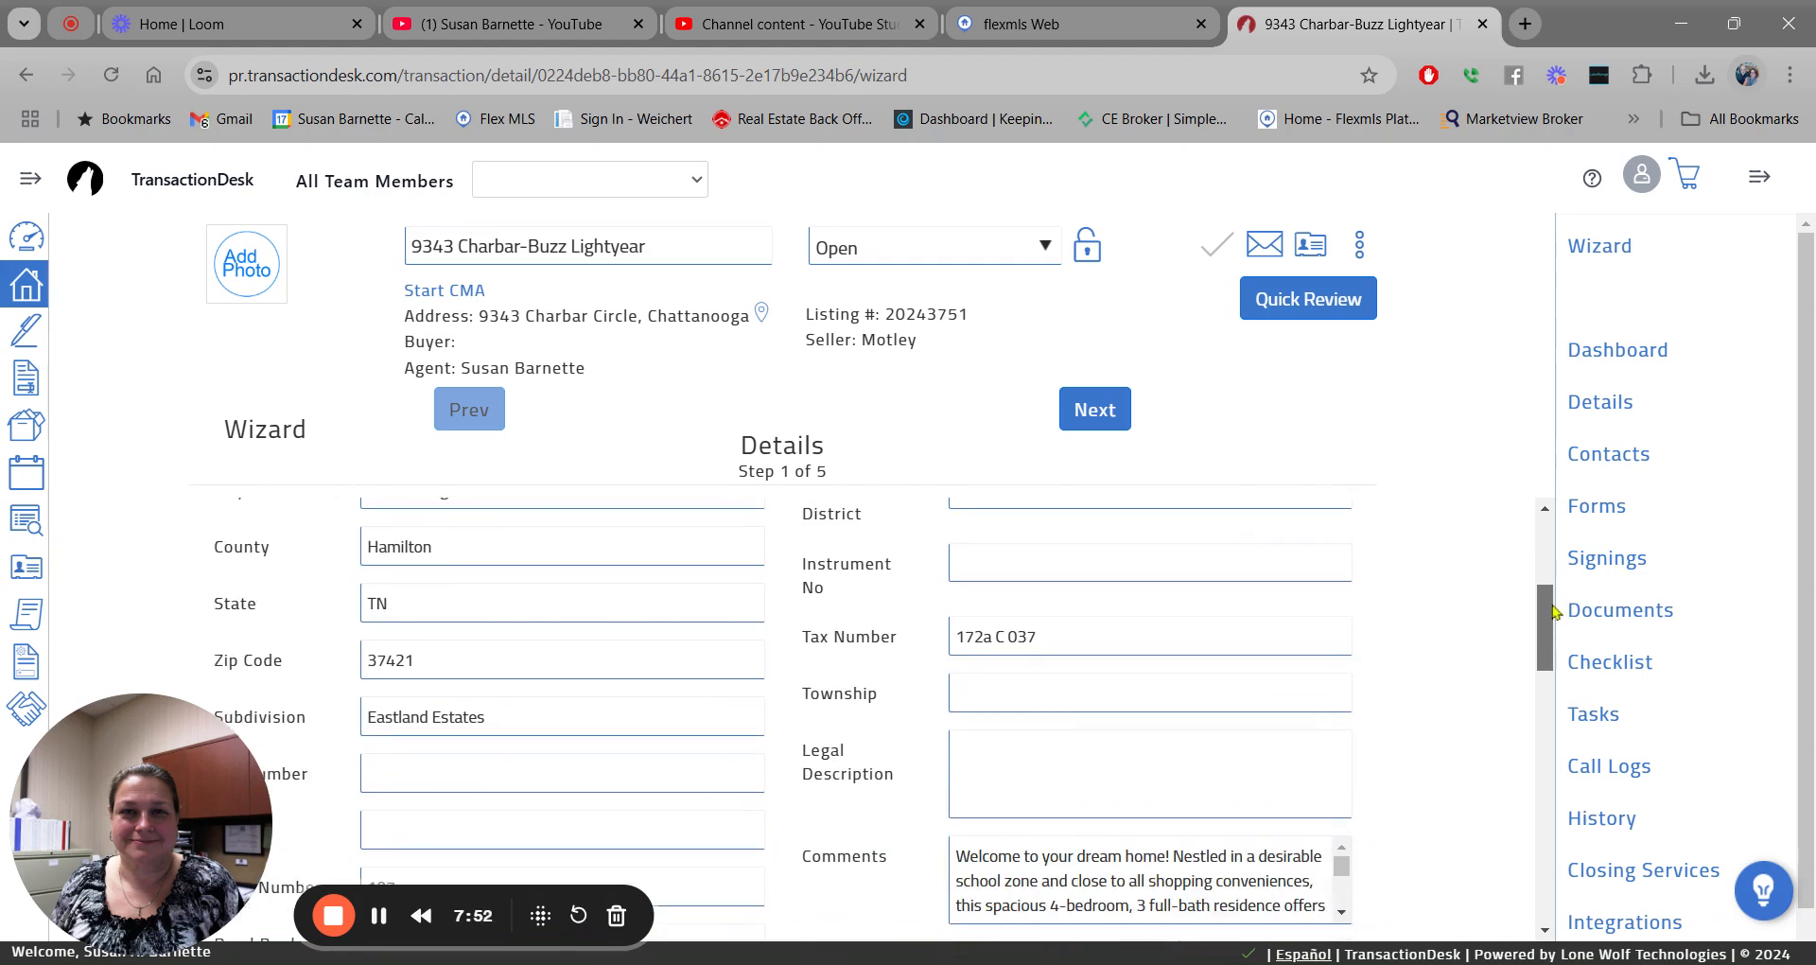
pyautogui.click(960, 754)
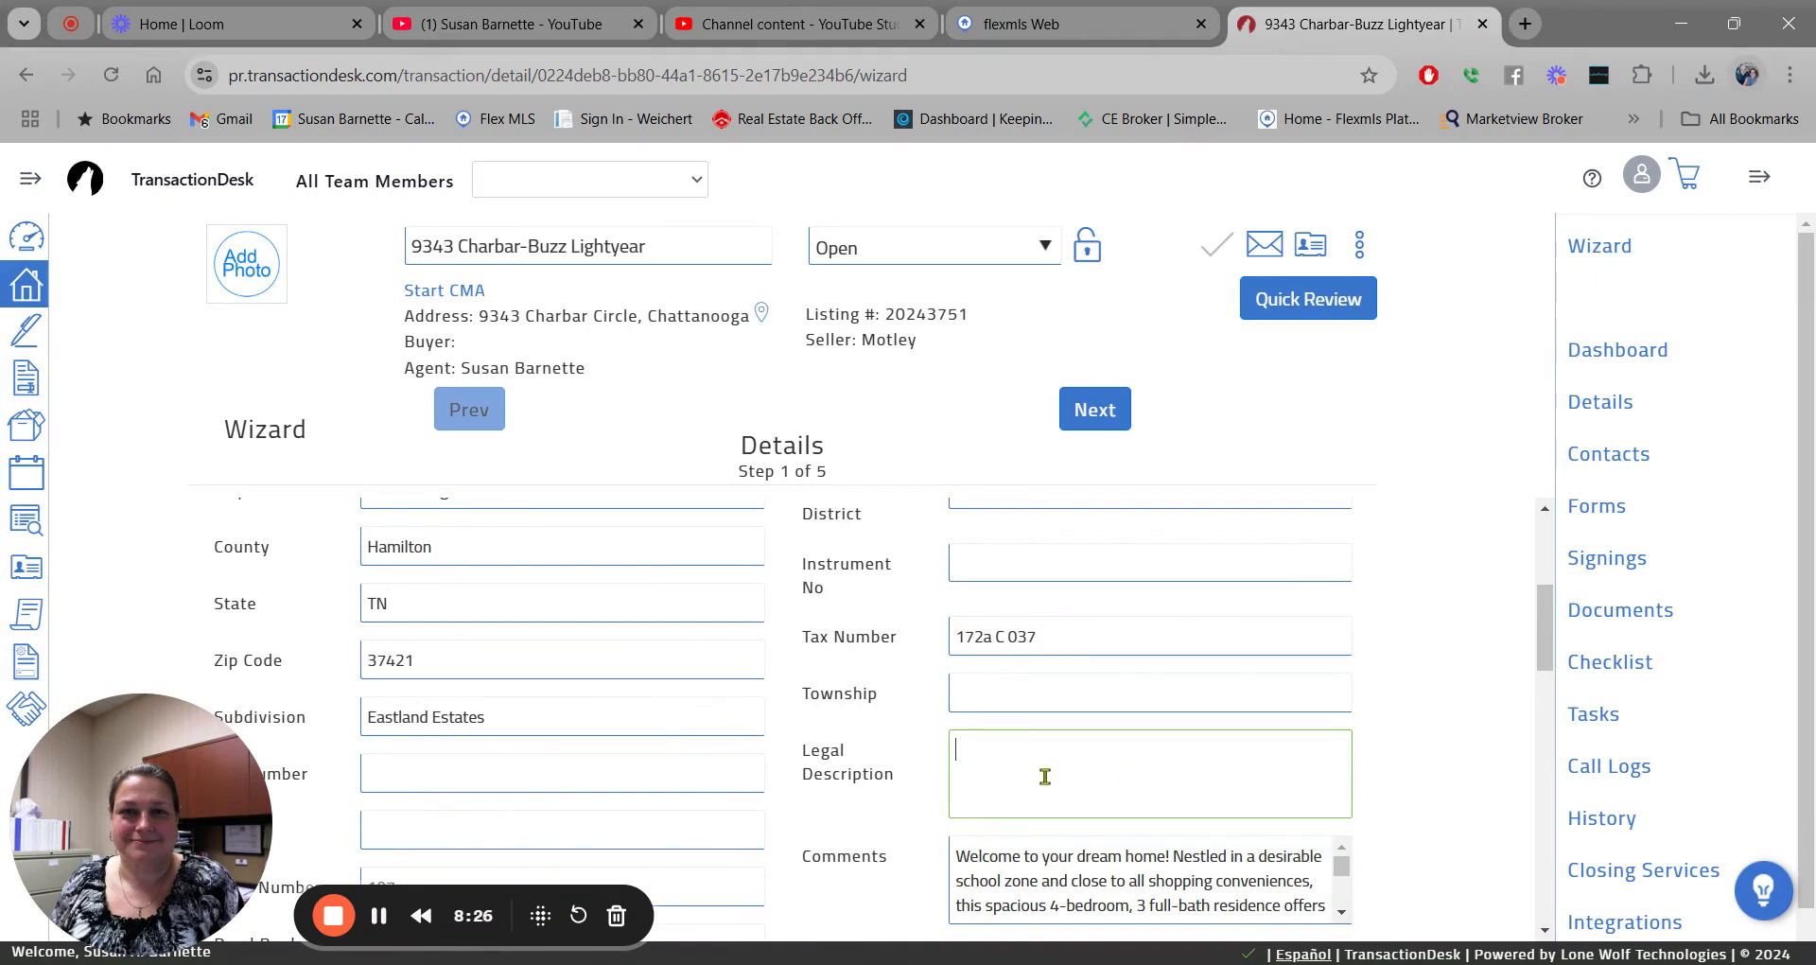
# Write 'TAX ID#:' followed by the tax number 172a C 037 in the Legal Description.
pyautogui.write('TAX ID#:')
pyautogui.click(1050, 635)
pyautogui.tripleClick(1050, 635)
pyautogui.hotkey('ctrl', 'c')
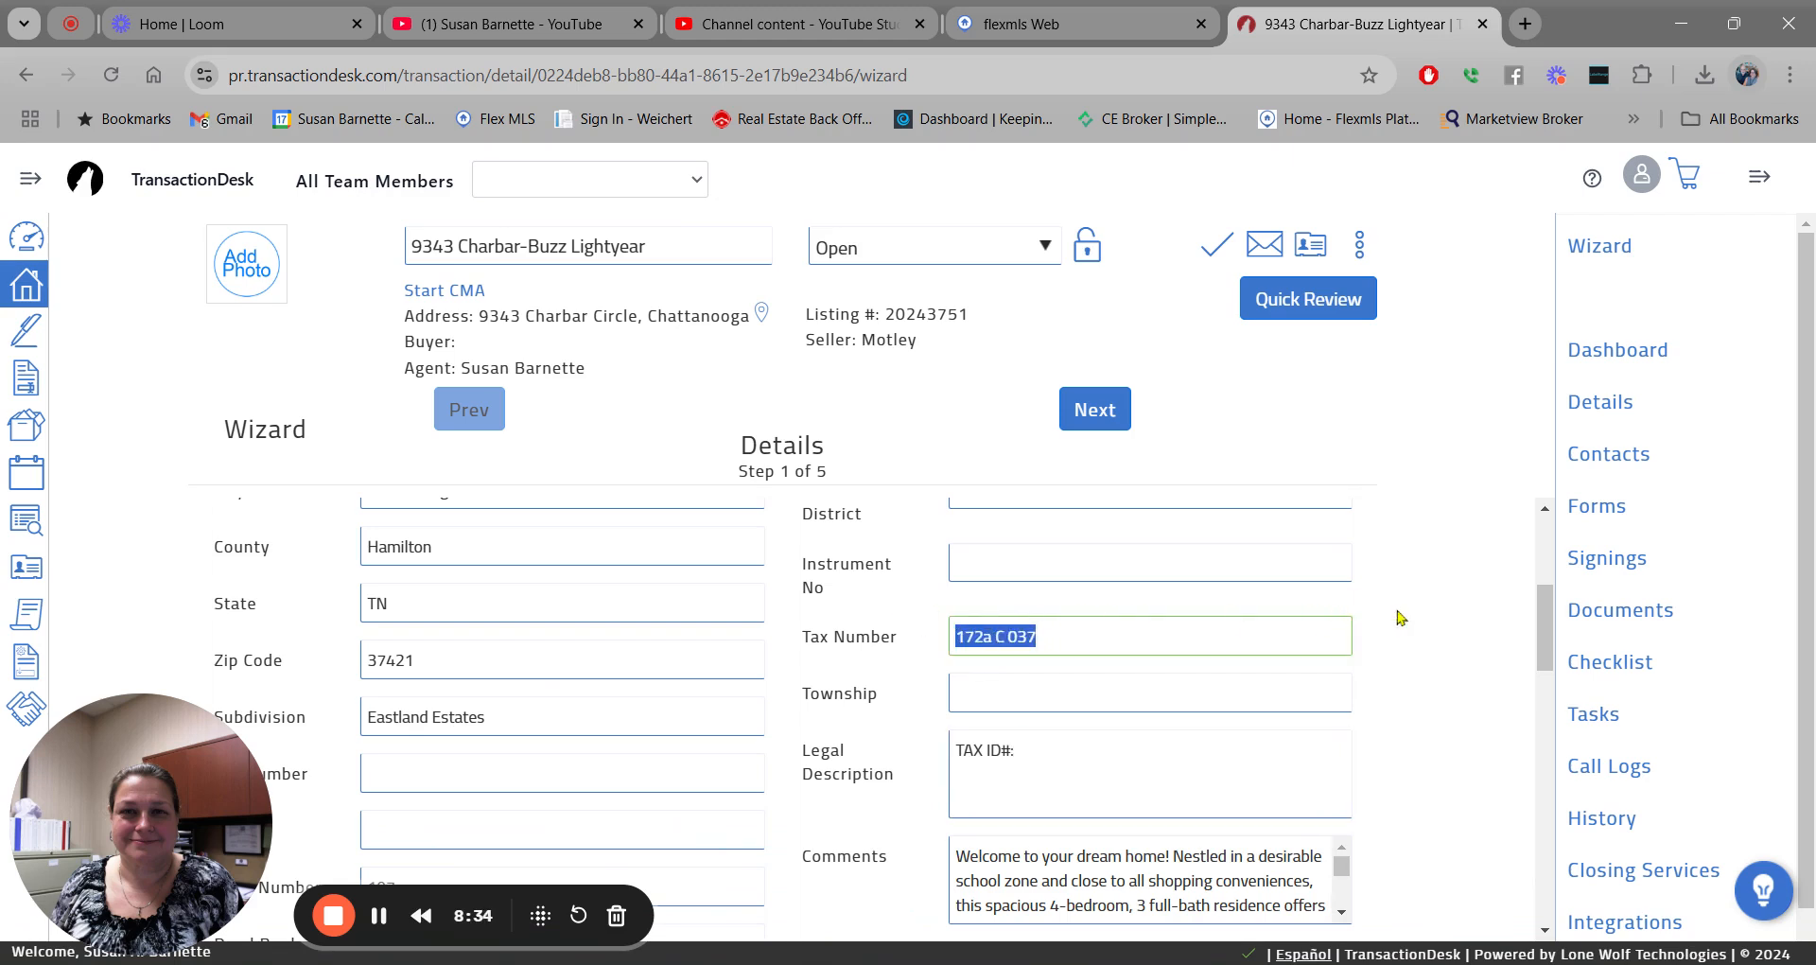
pyautogui.click(1031, 745)
pyautogui.hotkey('ctrl', 'v')
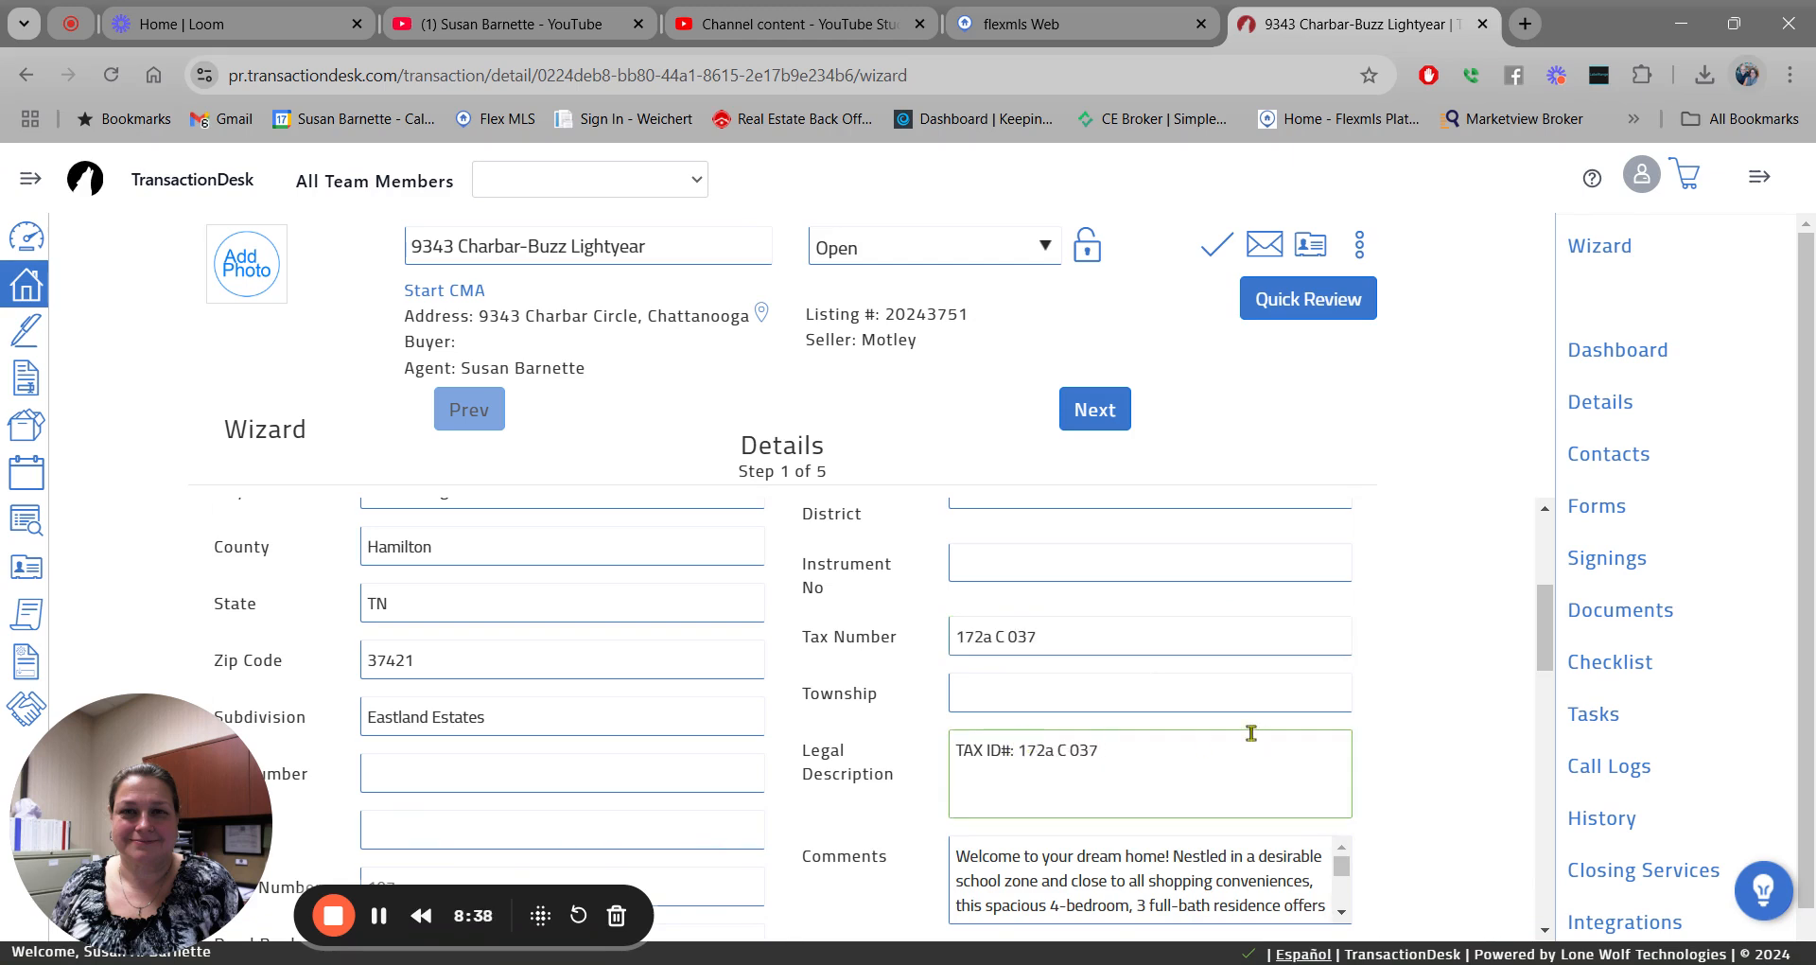
# Append 'SUBDIVISION:' and the subdivision name Eastland Estates to the legal description.
pyautogui.write('SUBDIVISION:')
pyautogui.moveTo(493, 717); pyautogui.dragTo(309, 717)
pyautogui.hotkey('ctrl', 'c')
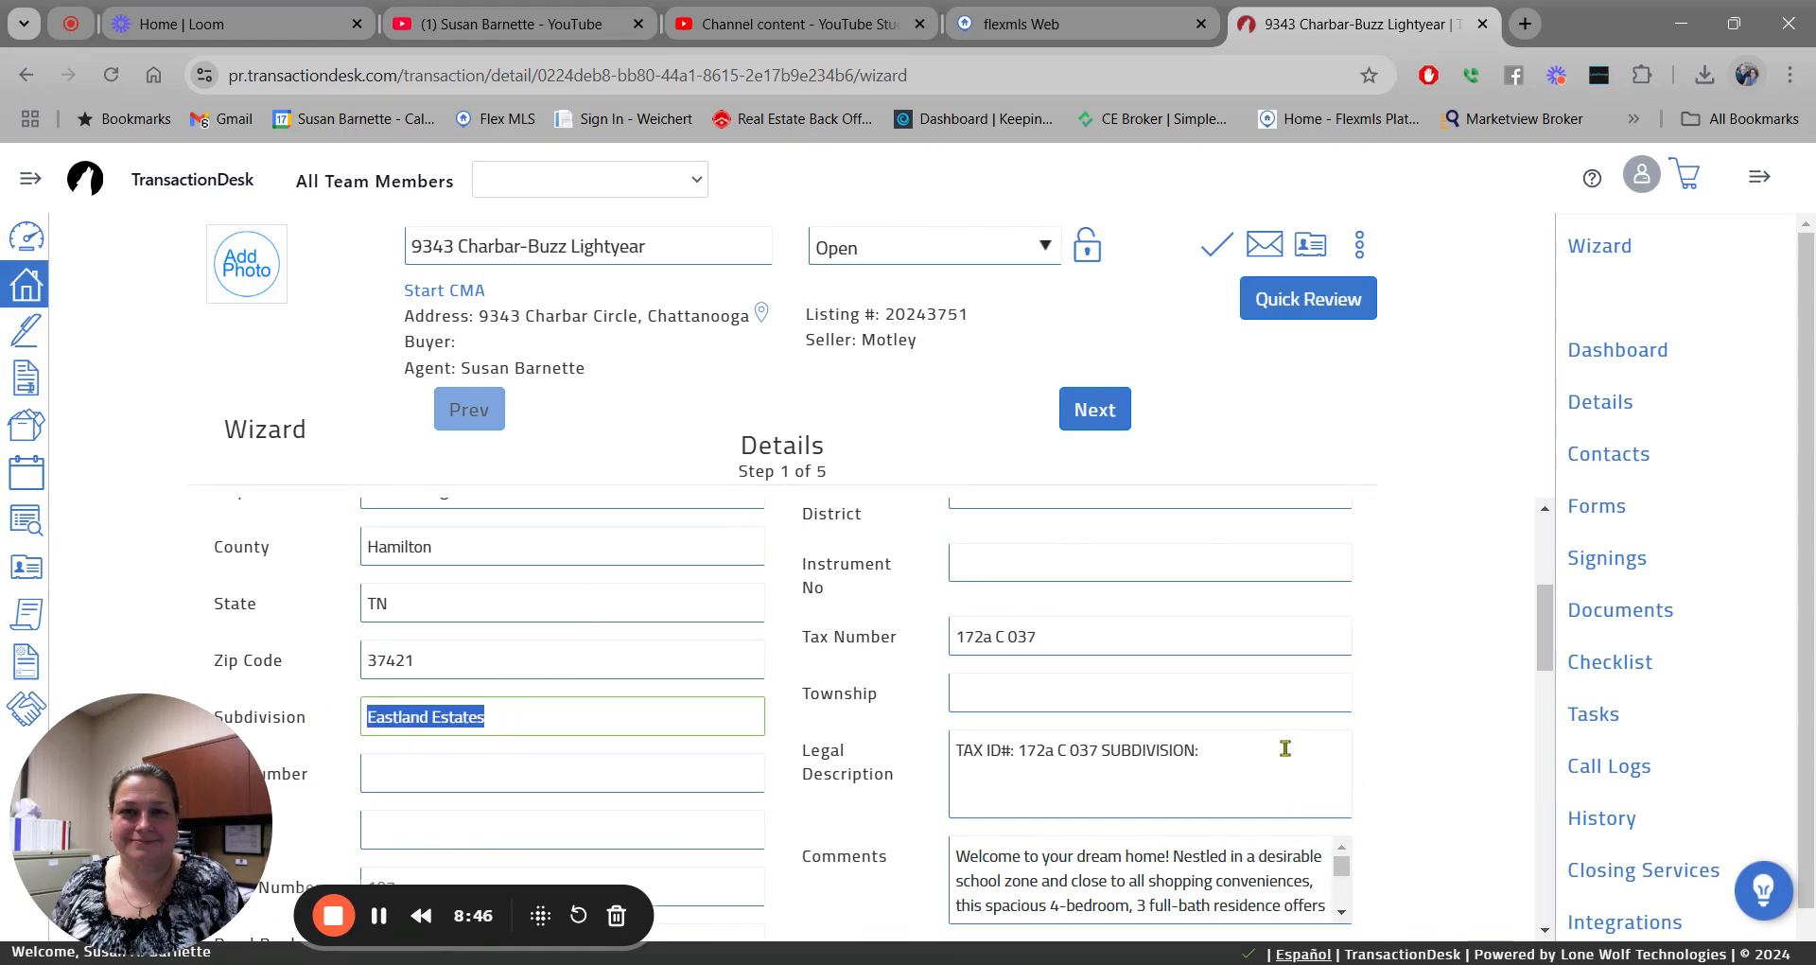
pyautogui.click(1230, 741)
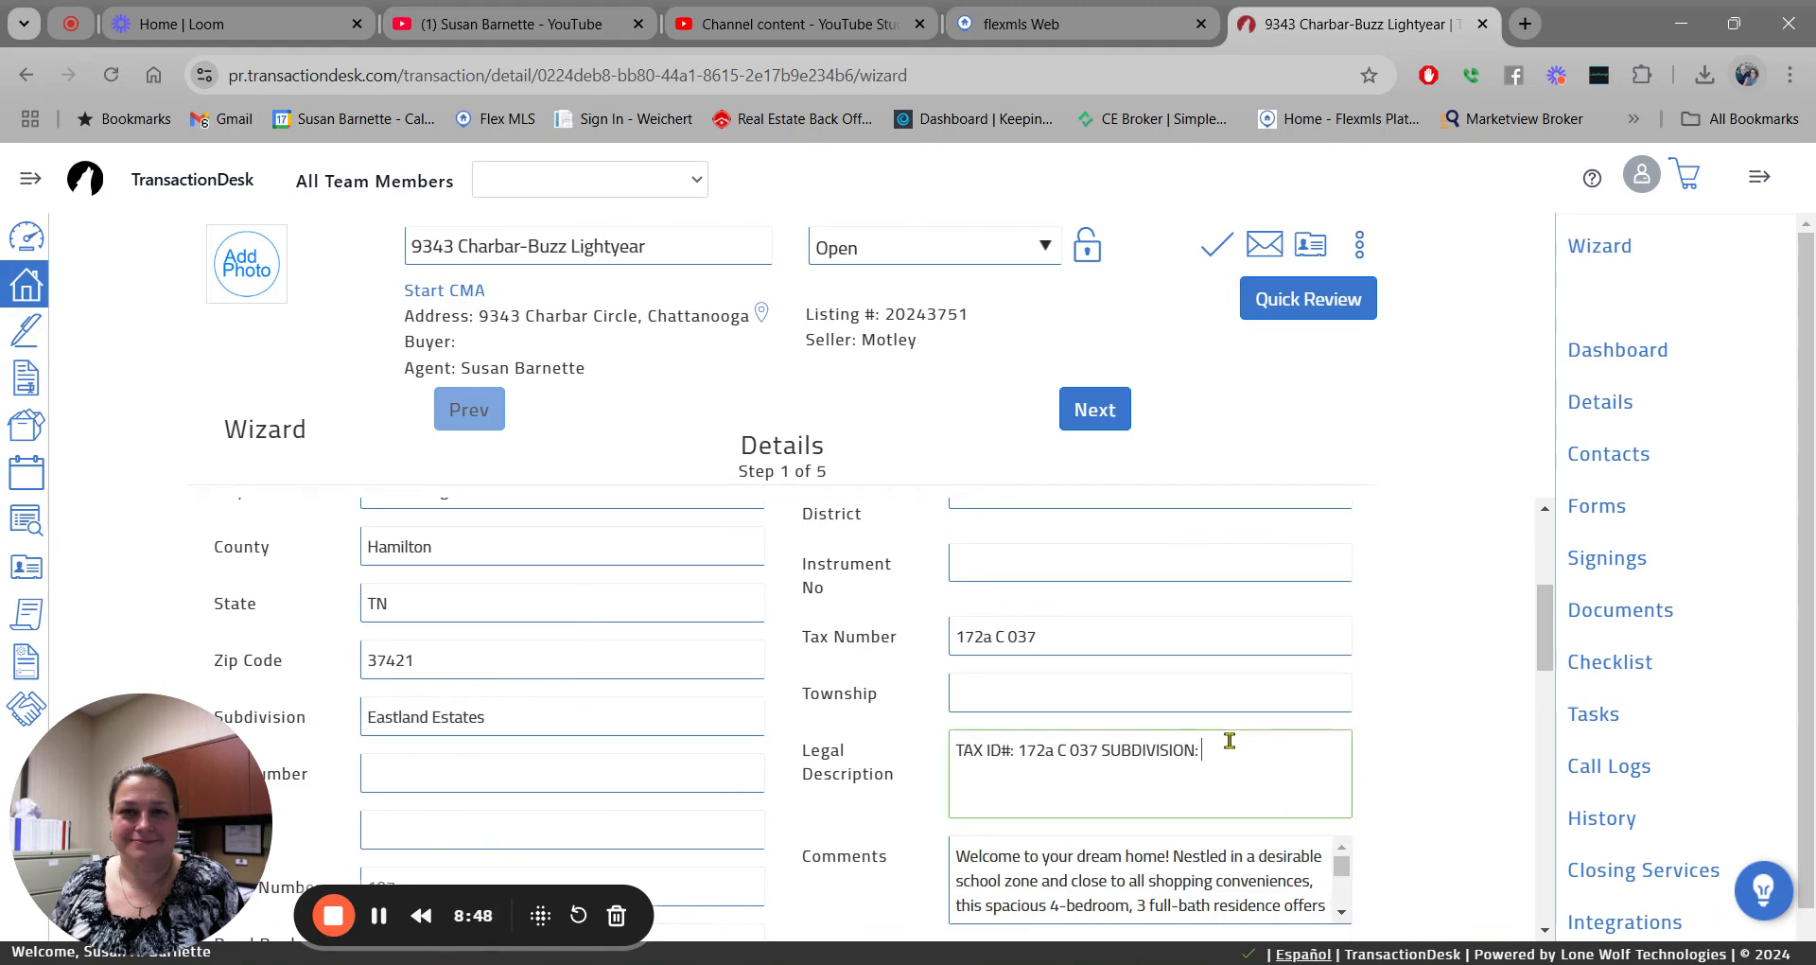
pyautogui.hotkey('ctrl', 'v')
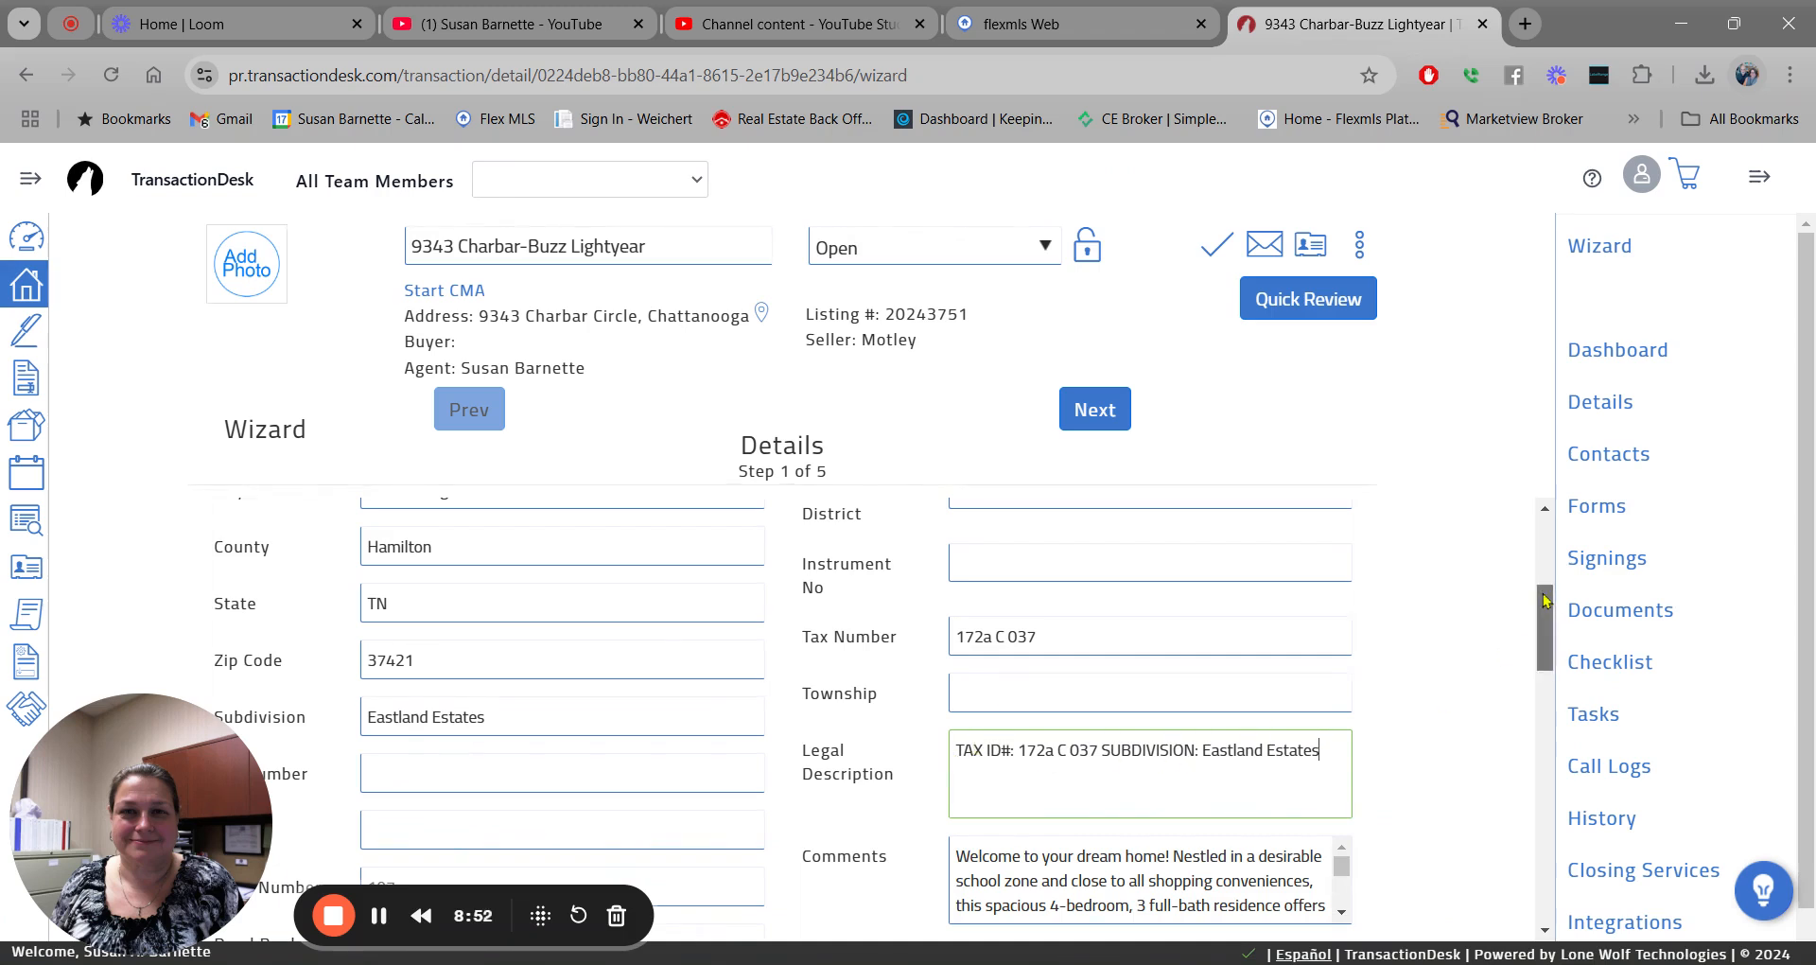
# Enter a purchase price of 365000.00 and a deposit of 5000.00.
pyautogui.moveTo(1546, 599); pyautogui.dragTo(1542, 709)
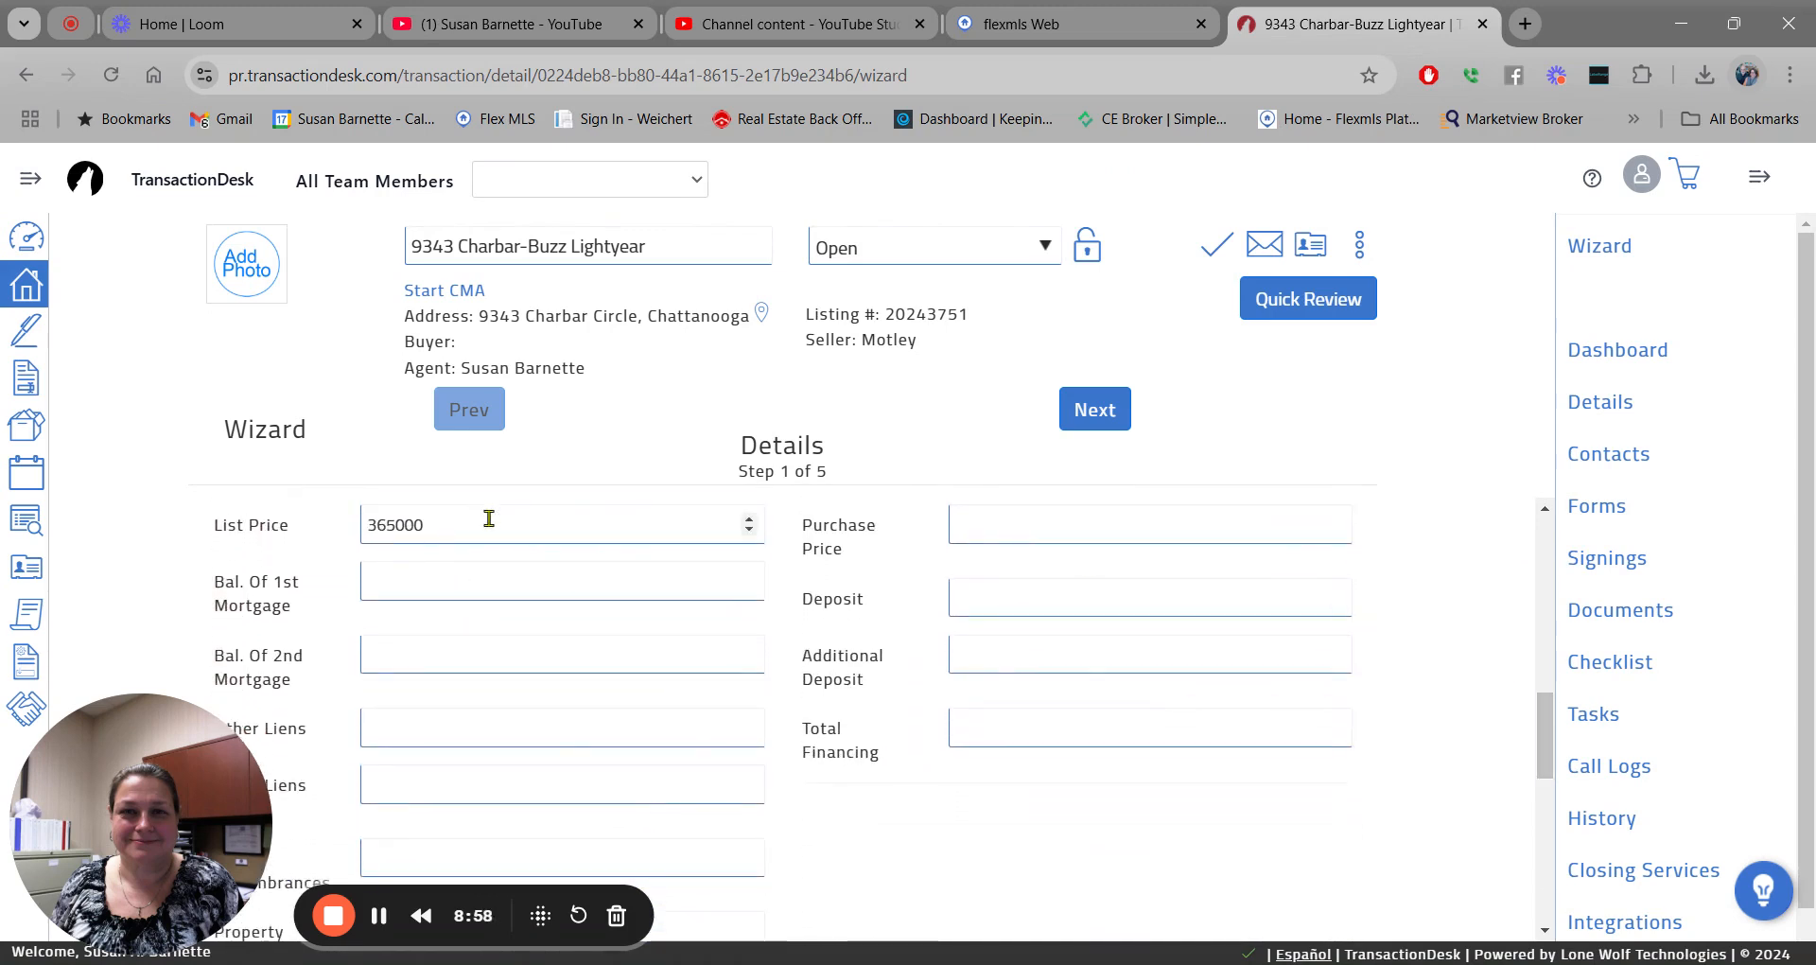
pyautogui.click(977, 526)
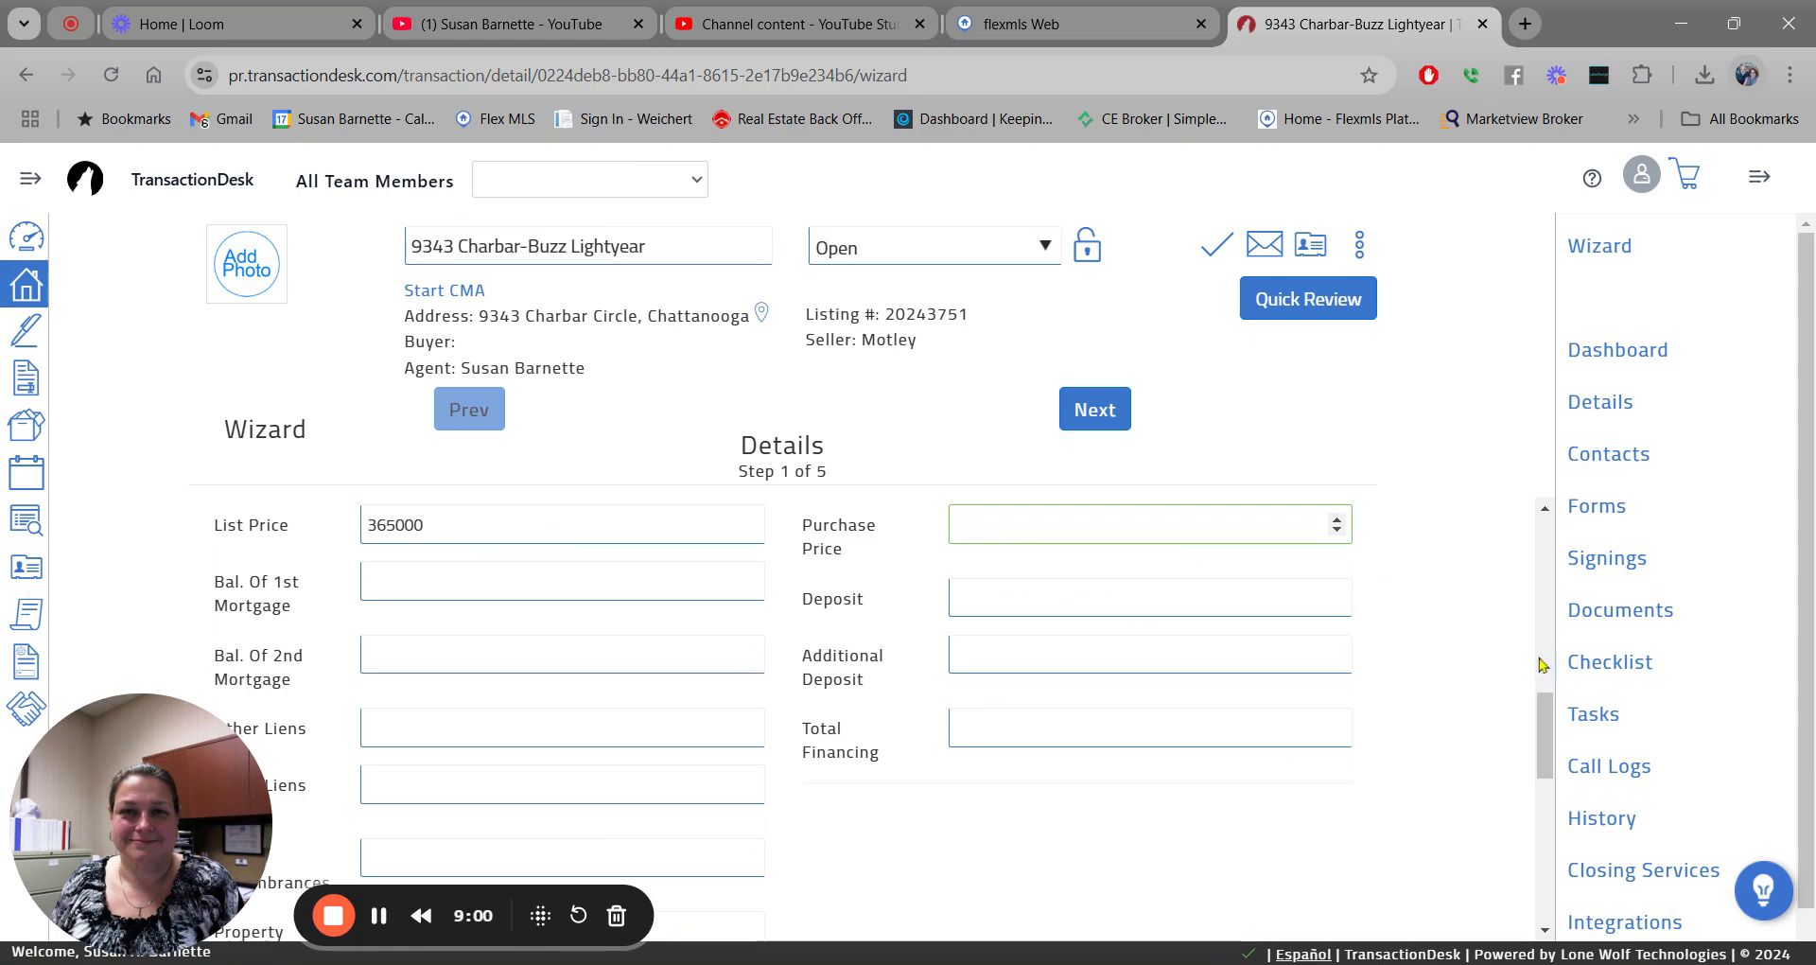
pyautogui.write('365000.00')
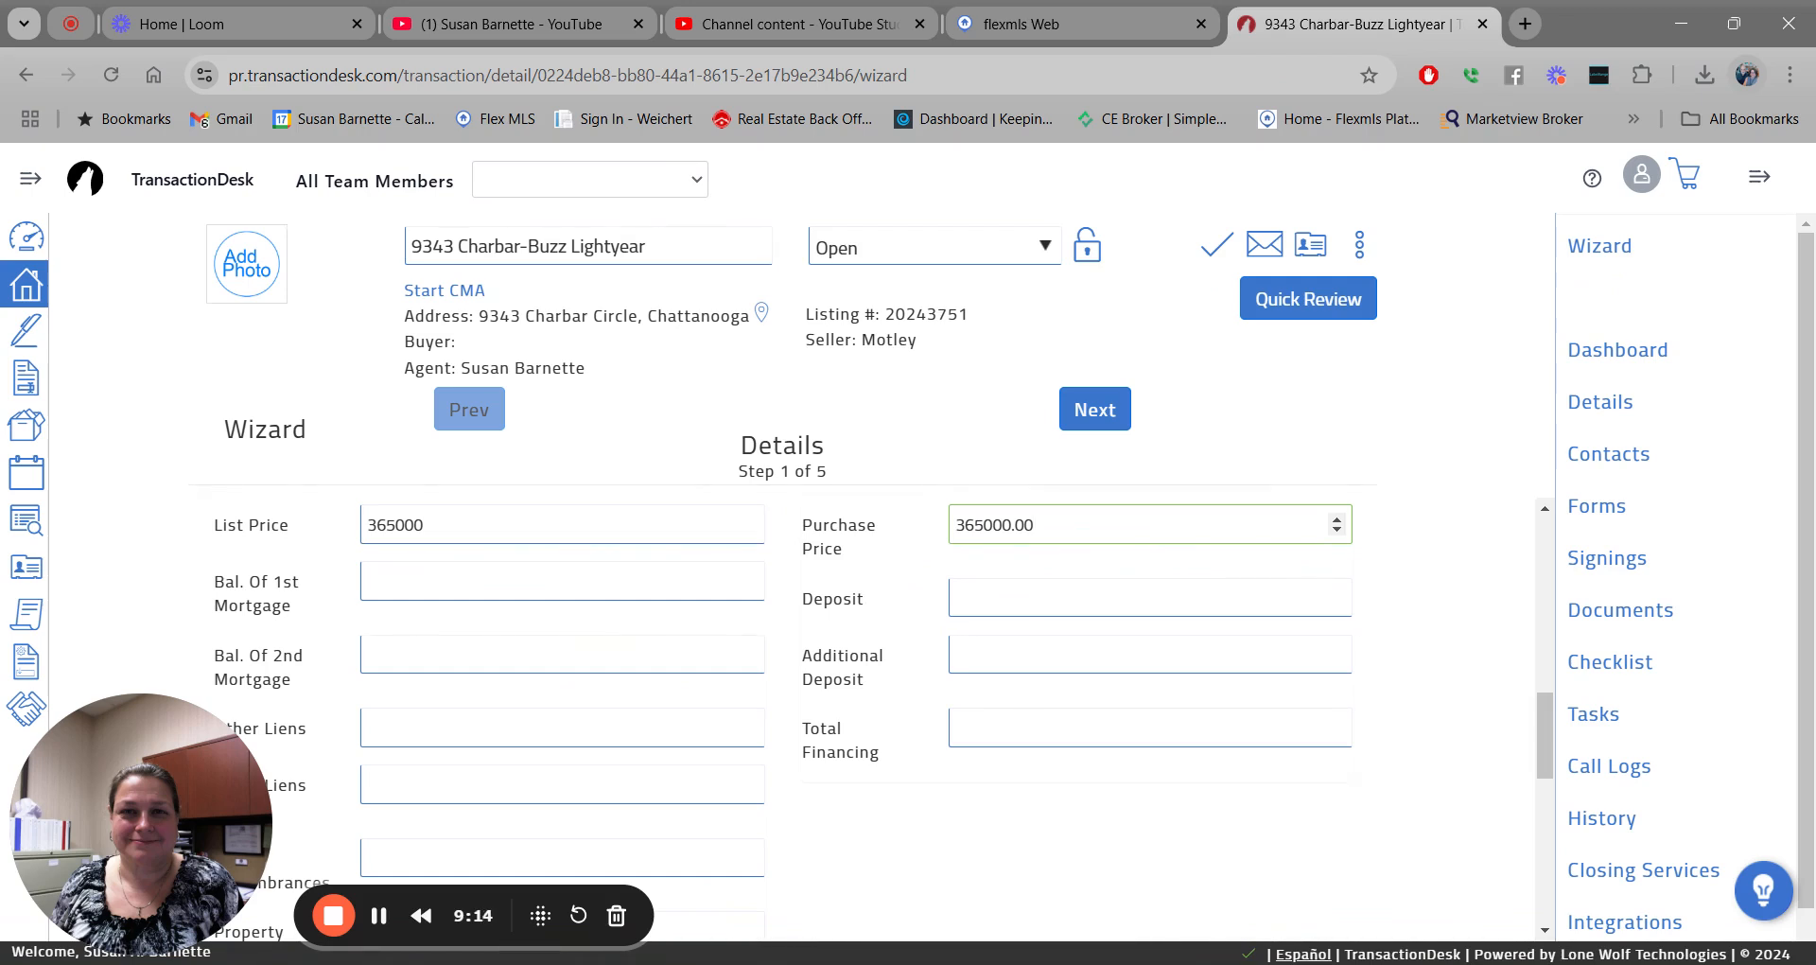
pyautogui.click(980, 597)
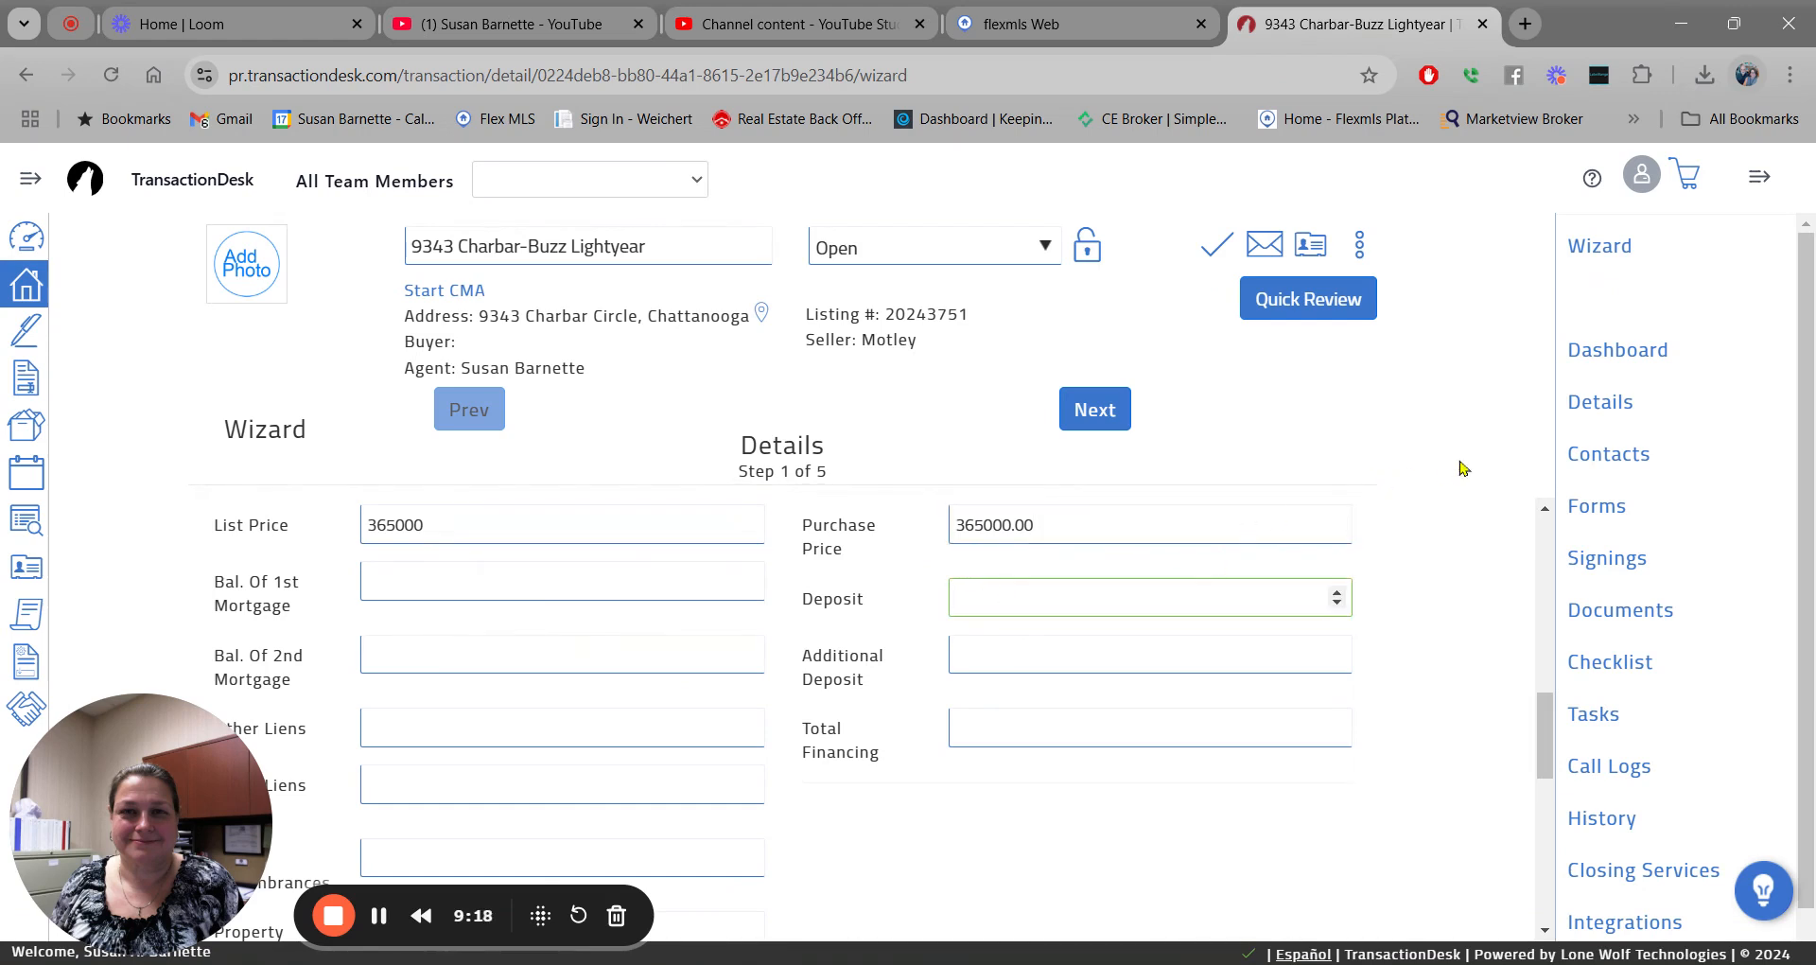
pyautogui.write('5000.00')
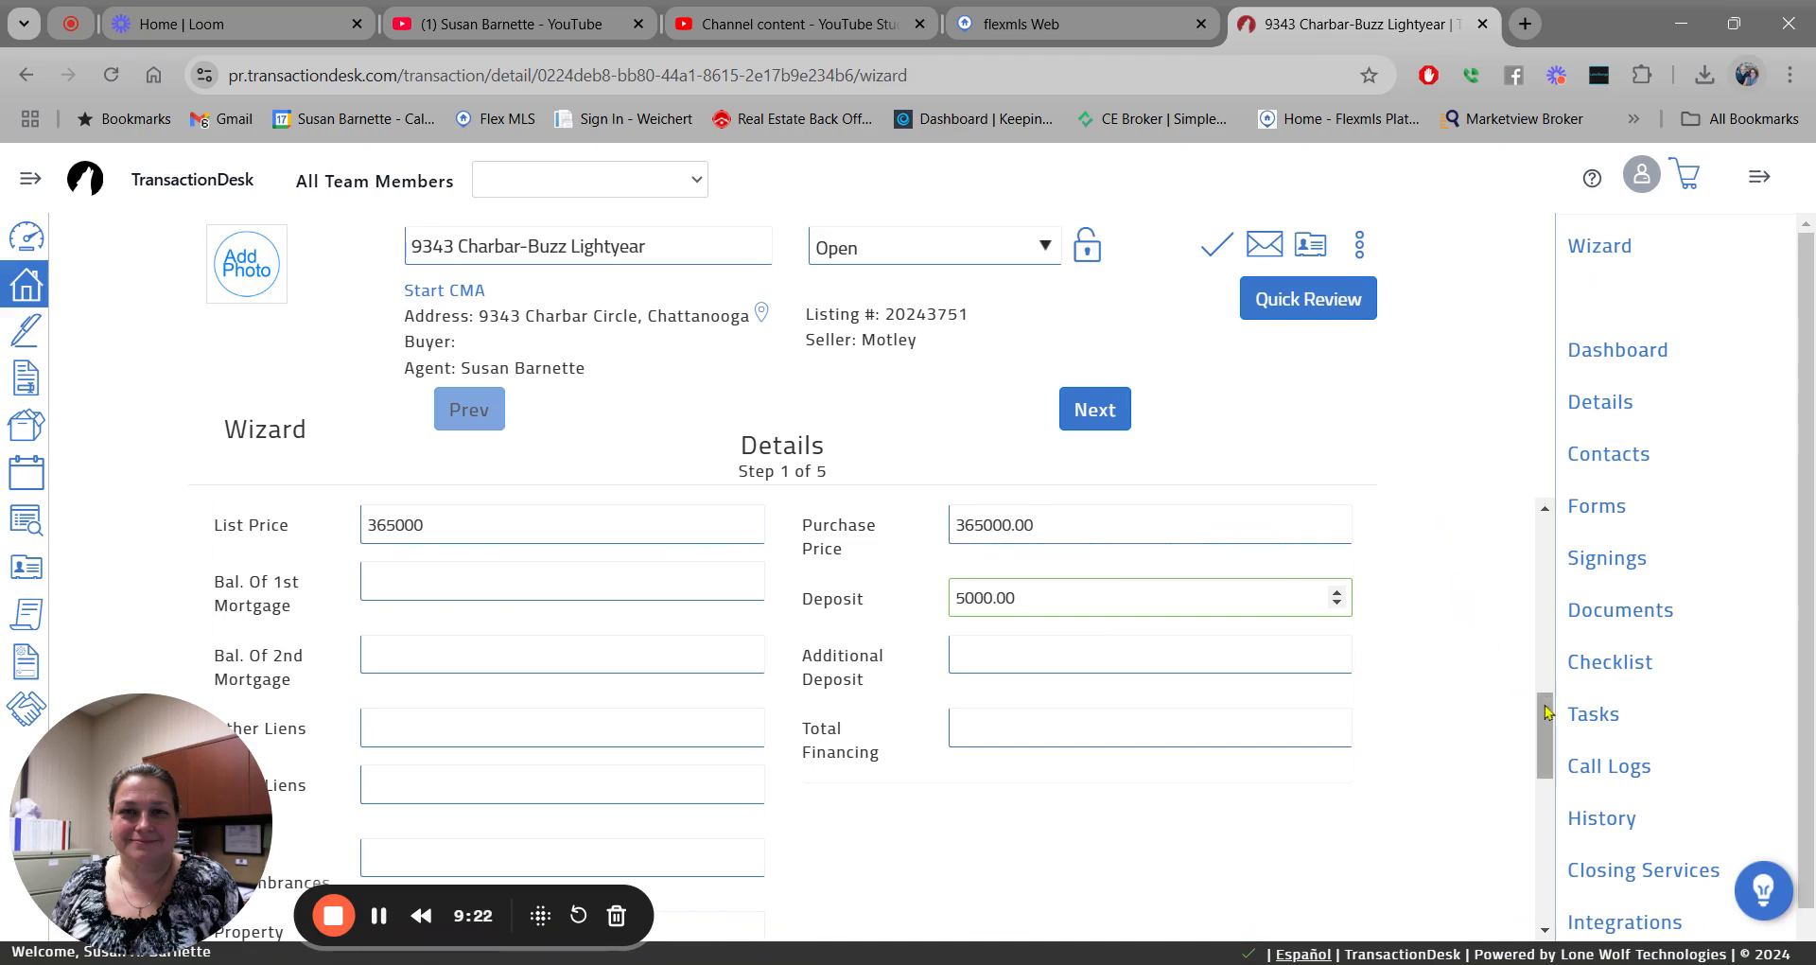
# List the Samsung Side-by-side Super Kool Stainless Steel refrigerator under Property Includes.
pyautogui.moveTo(1546, 709); pyautogui.dragTo(1557, 793)
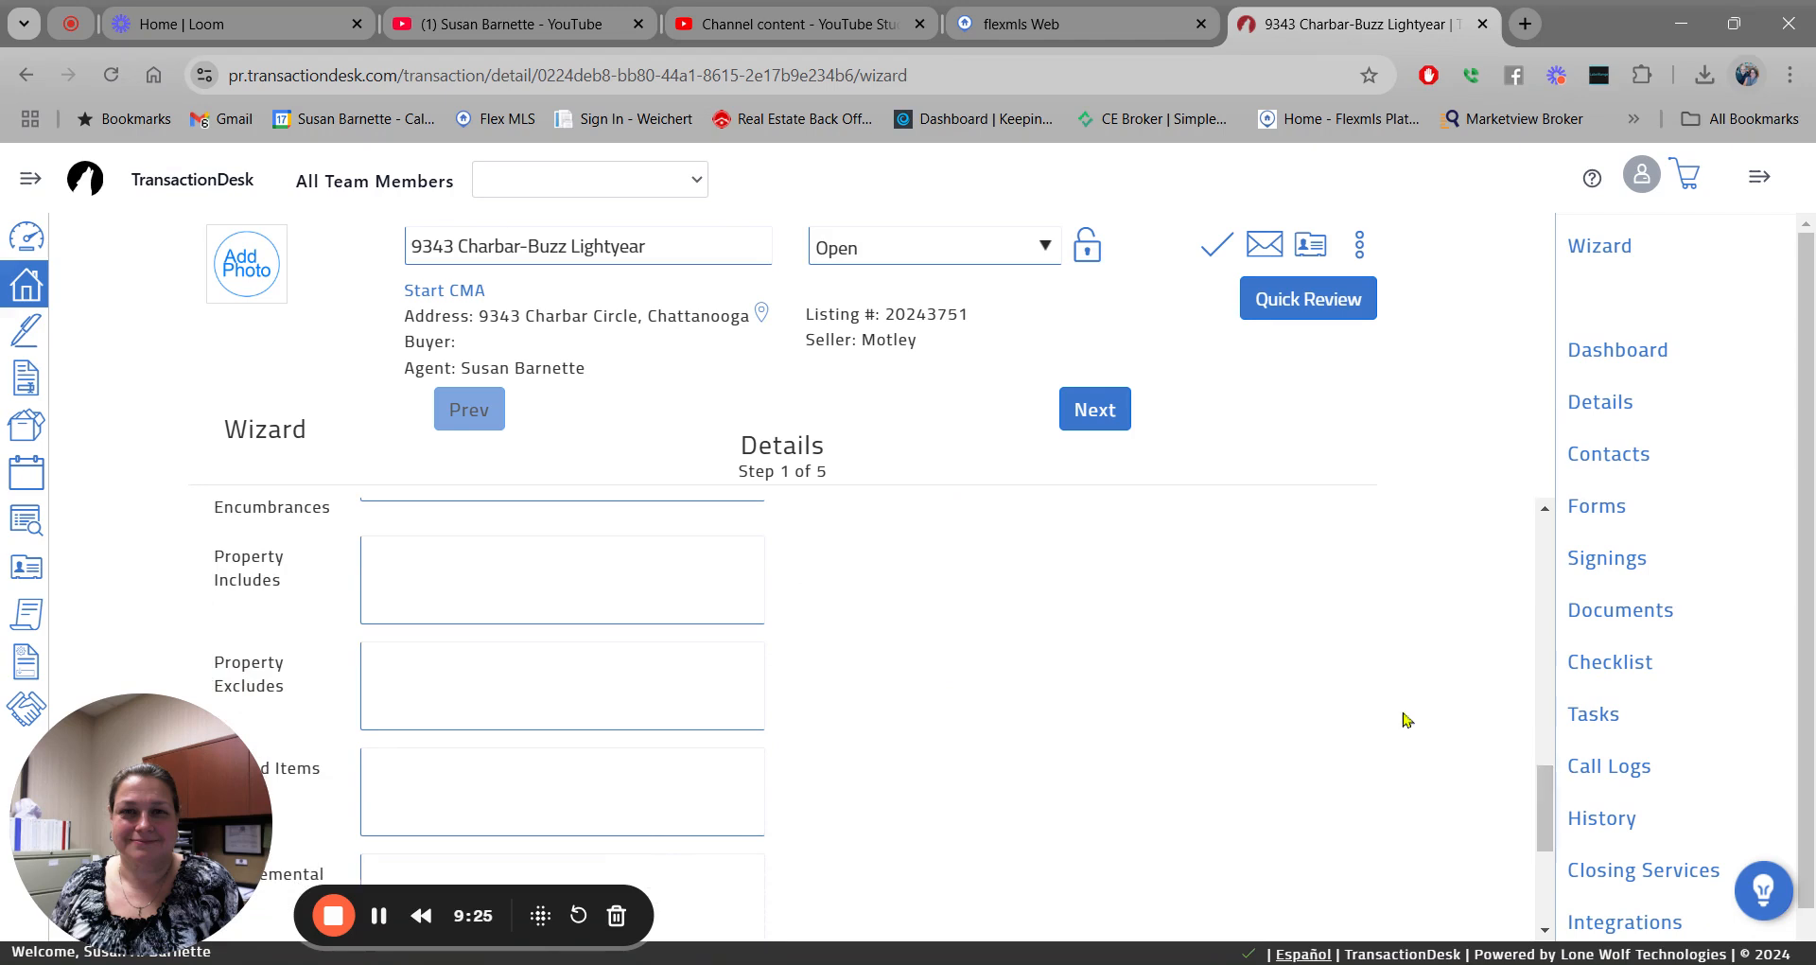
pyautogui.click(377, 553)
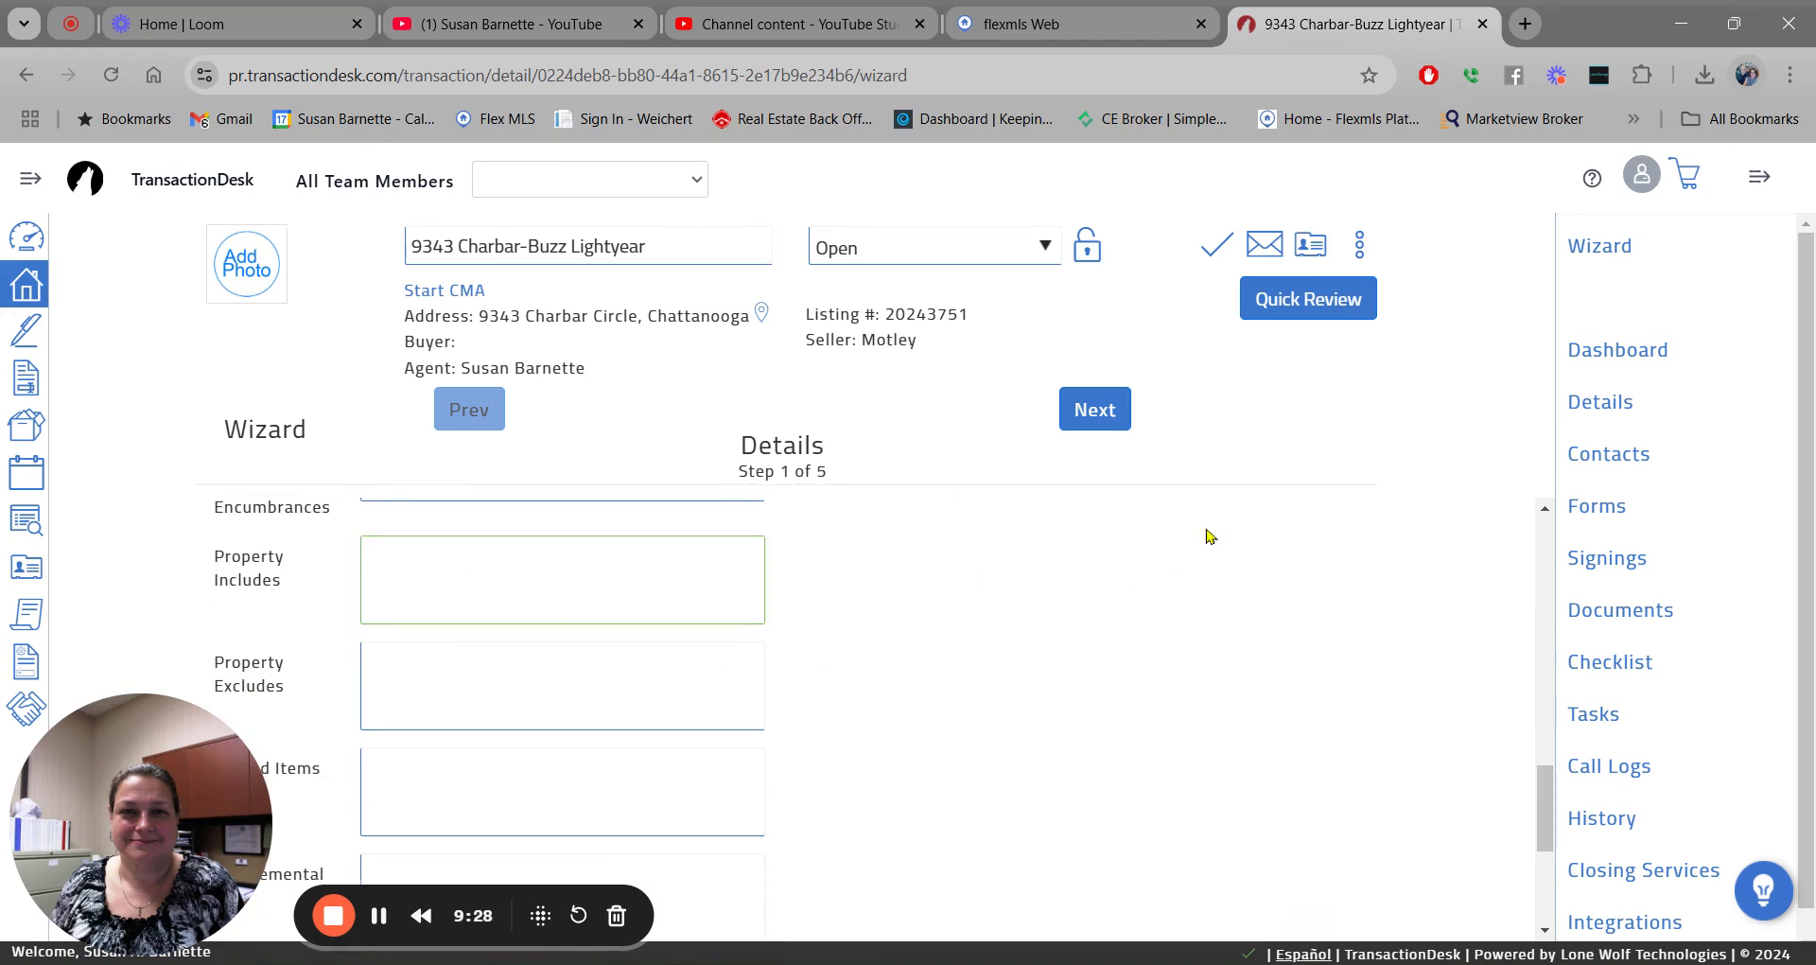
pyautogui.write('Samsung Side-by-side')
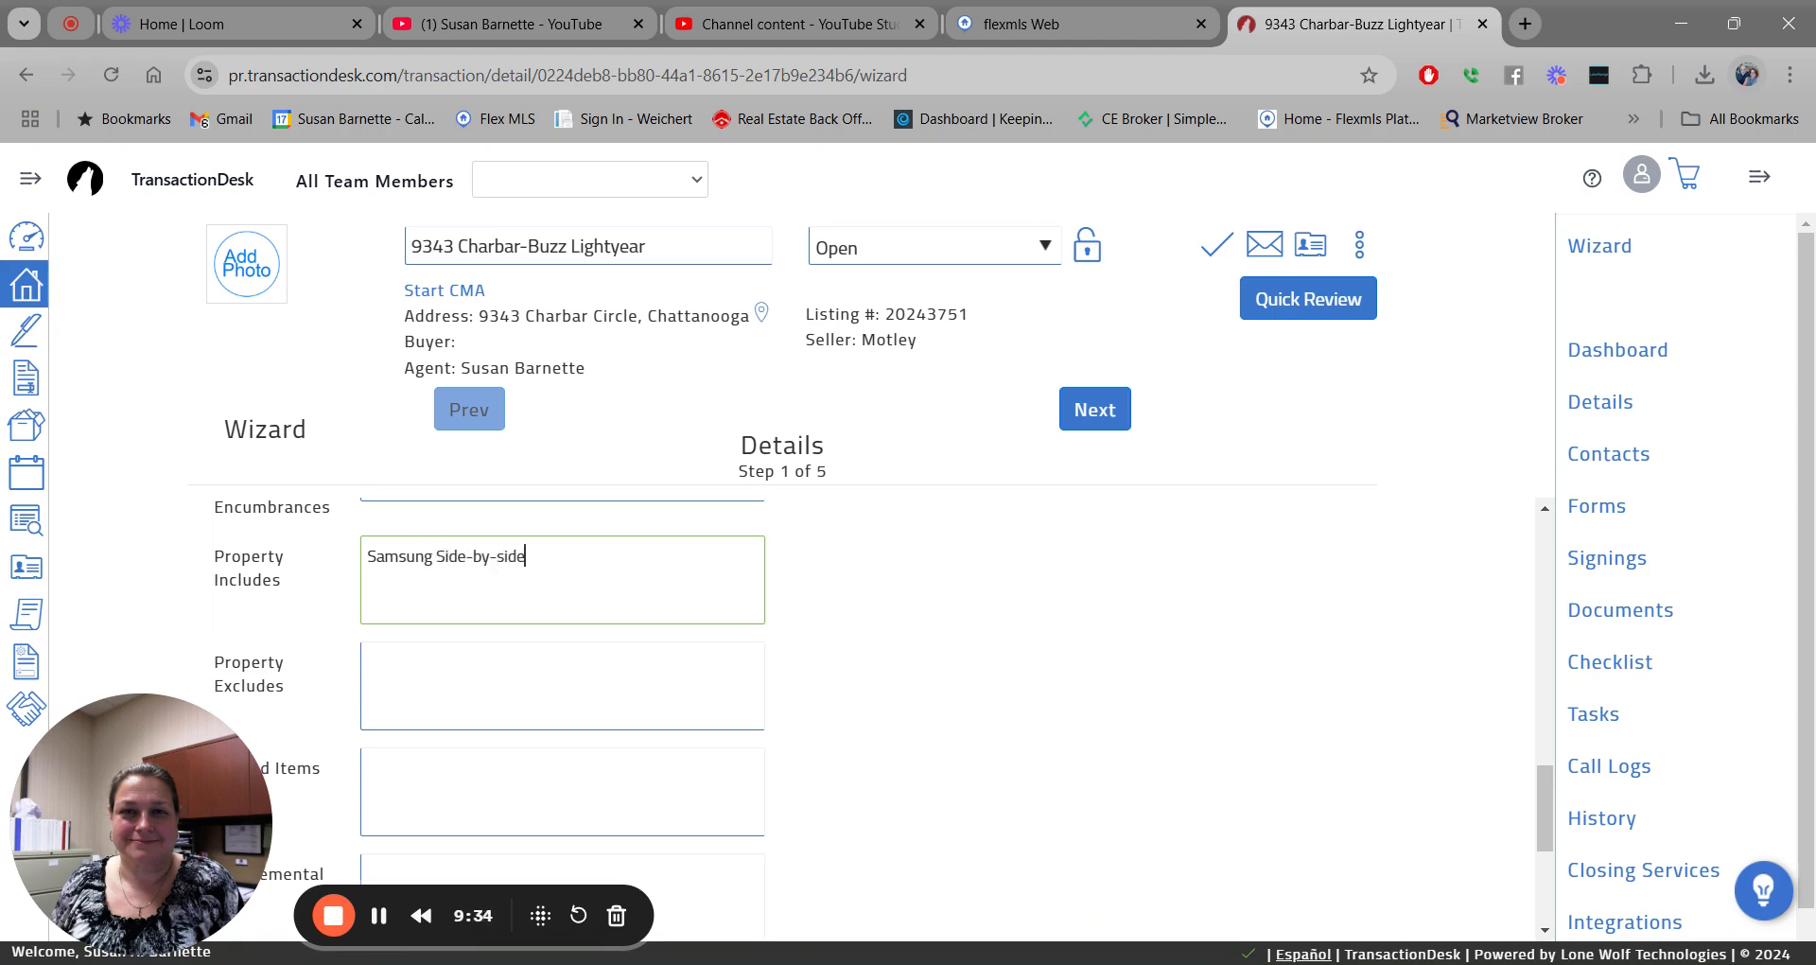
pyautogui.write(' Super Kool Stainless St')
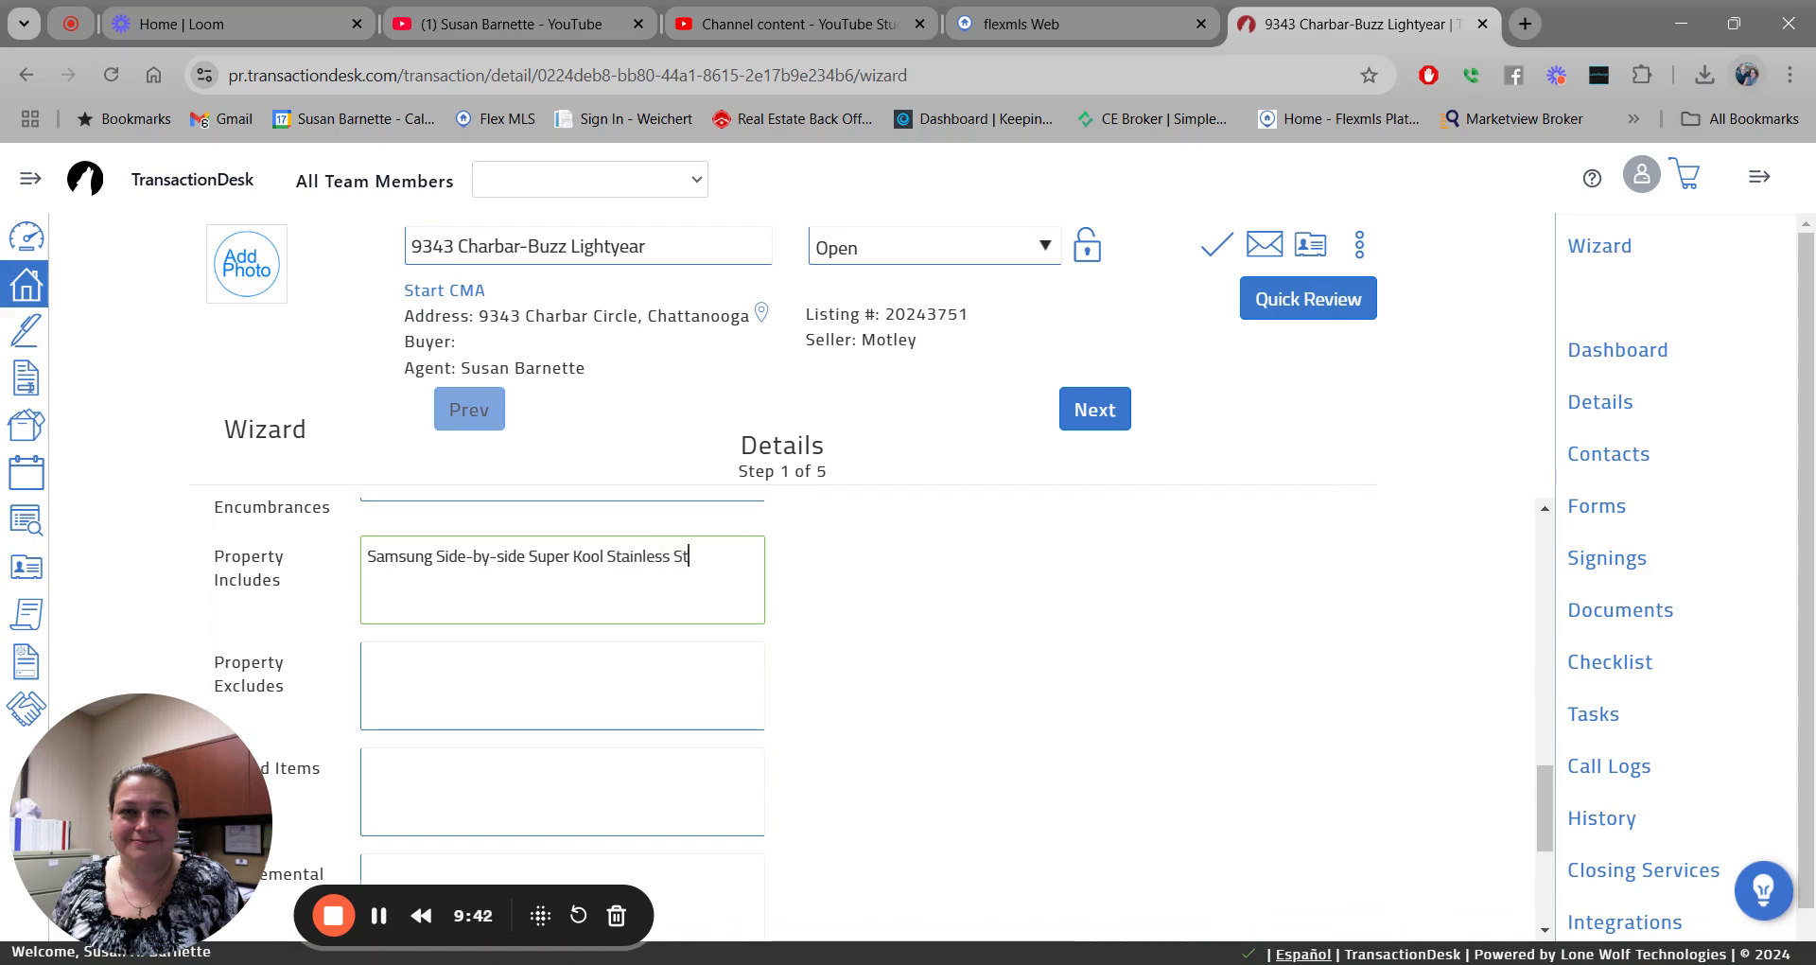
pyautogui.write('ee refrigerator')
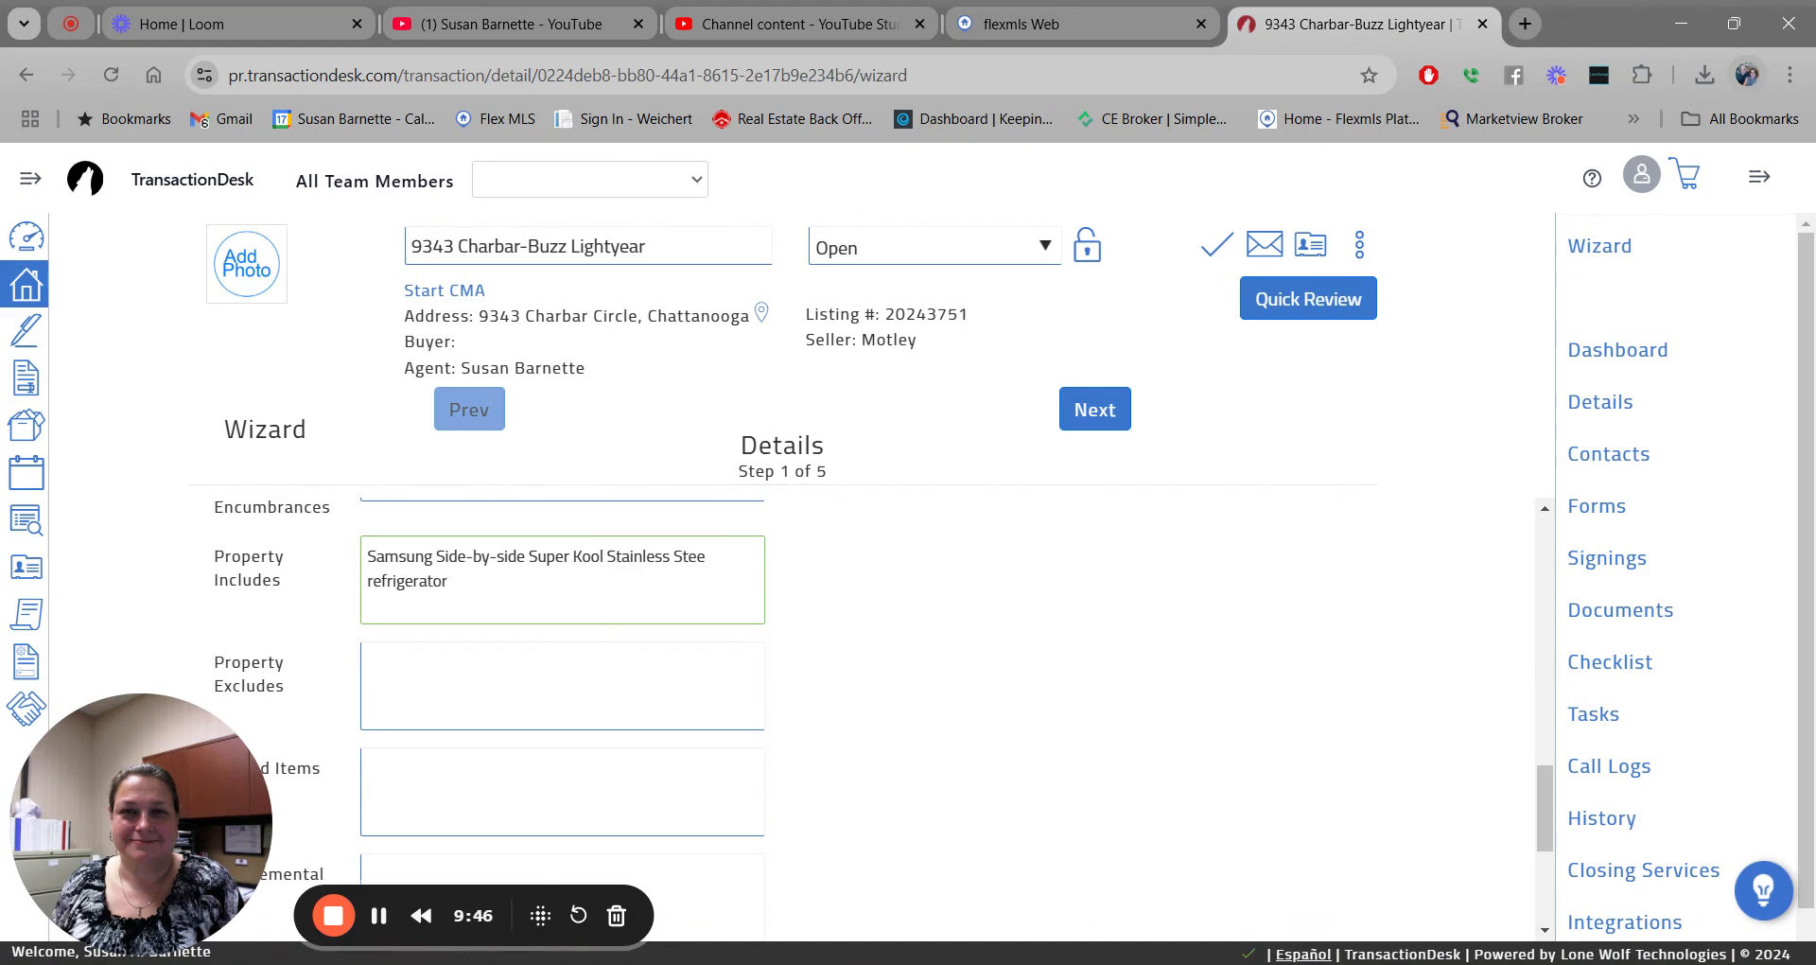
pyautogui.write('.')
pyautogui.click(707, 556)
pyautogui.press('BackSpace')
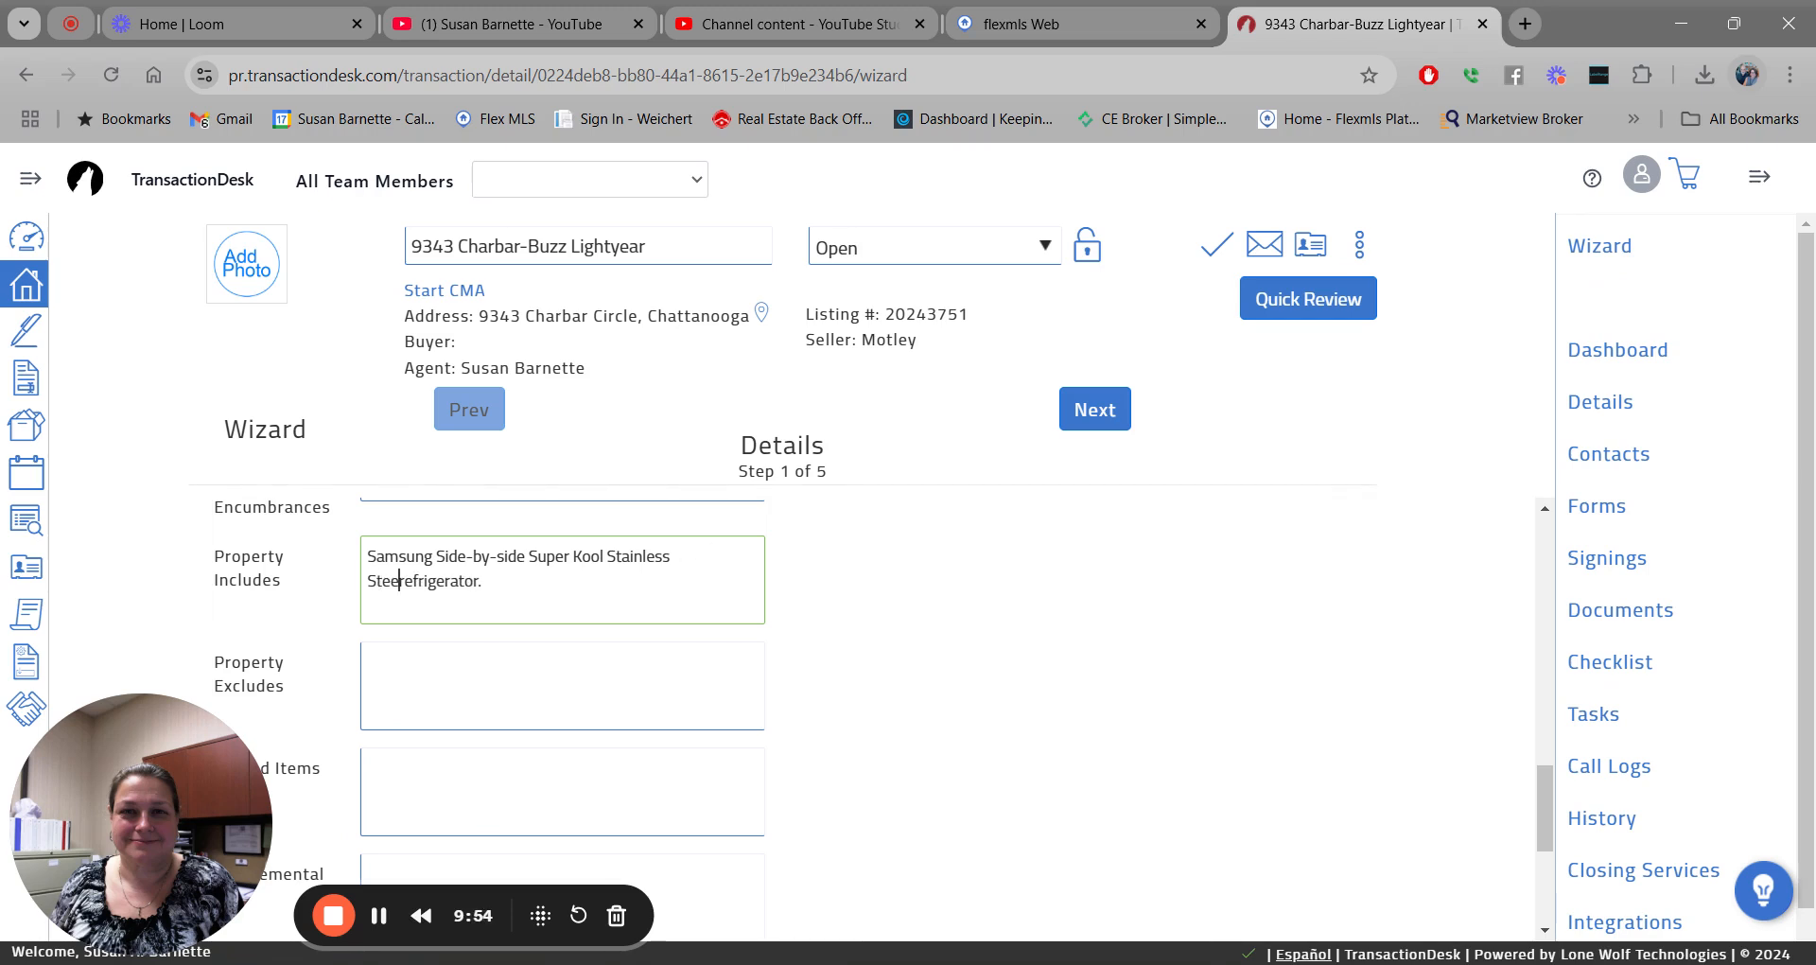
pyautogui.write('l')
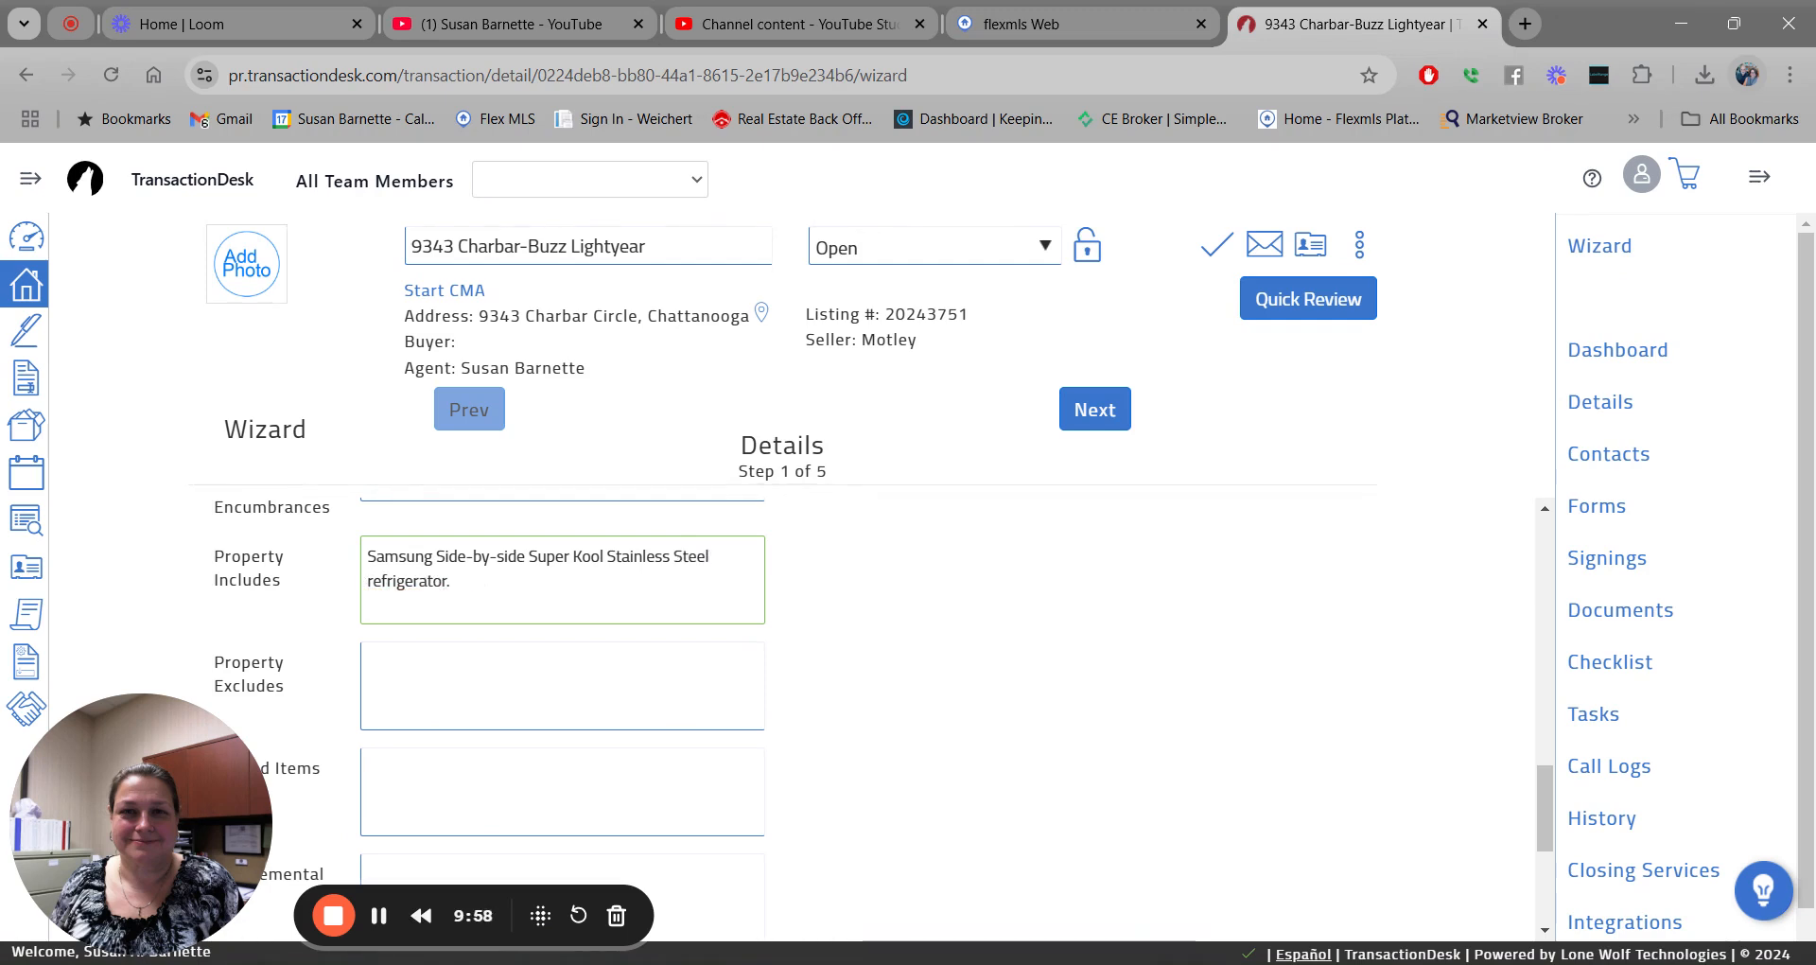
# Enter 'Porch Swing' under Property Excludes and 'Propane Tank' under Included Items.
pyautogui.click(446, 652)
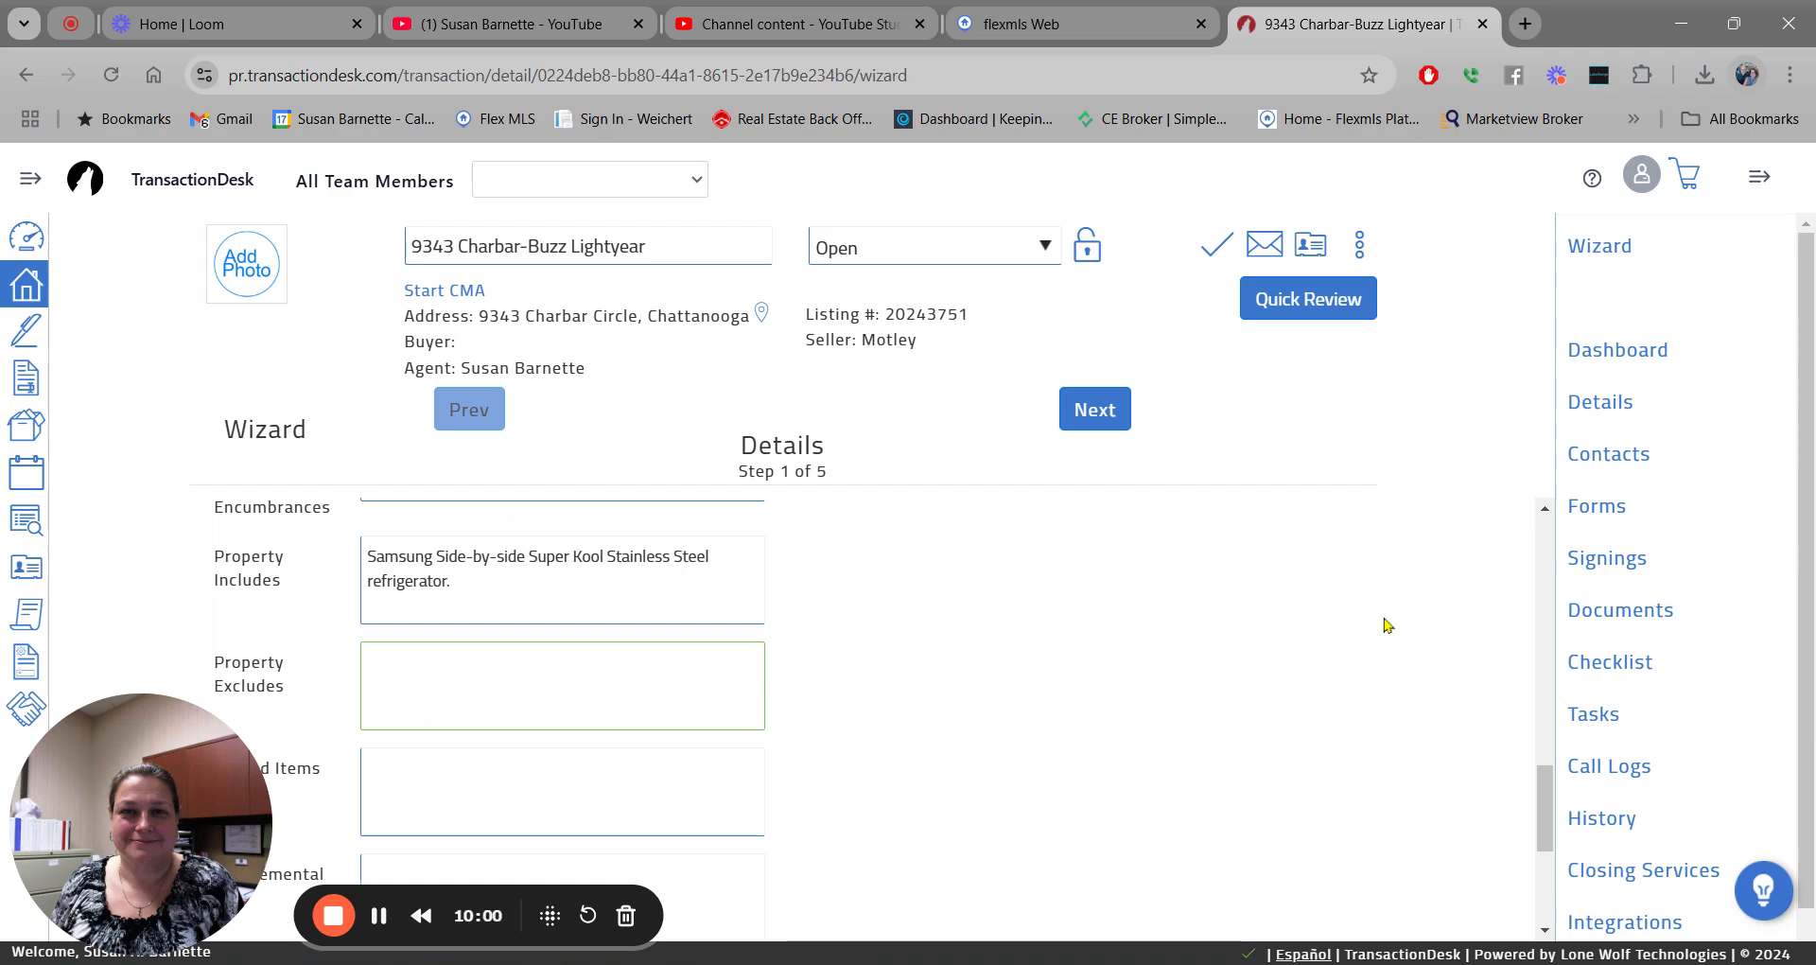
pyautogui.write('Porch Swing')
pyautogui.click(433, 767)
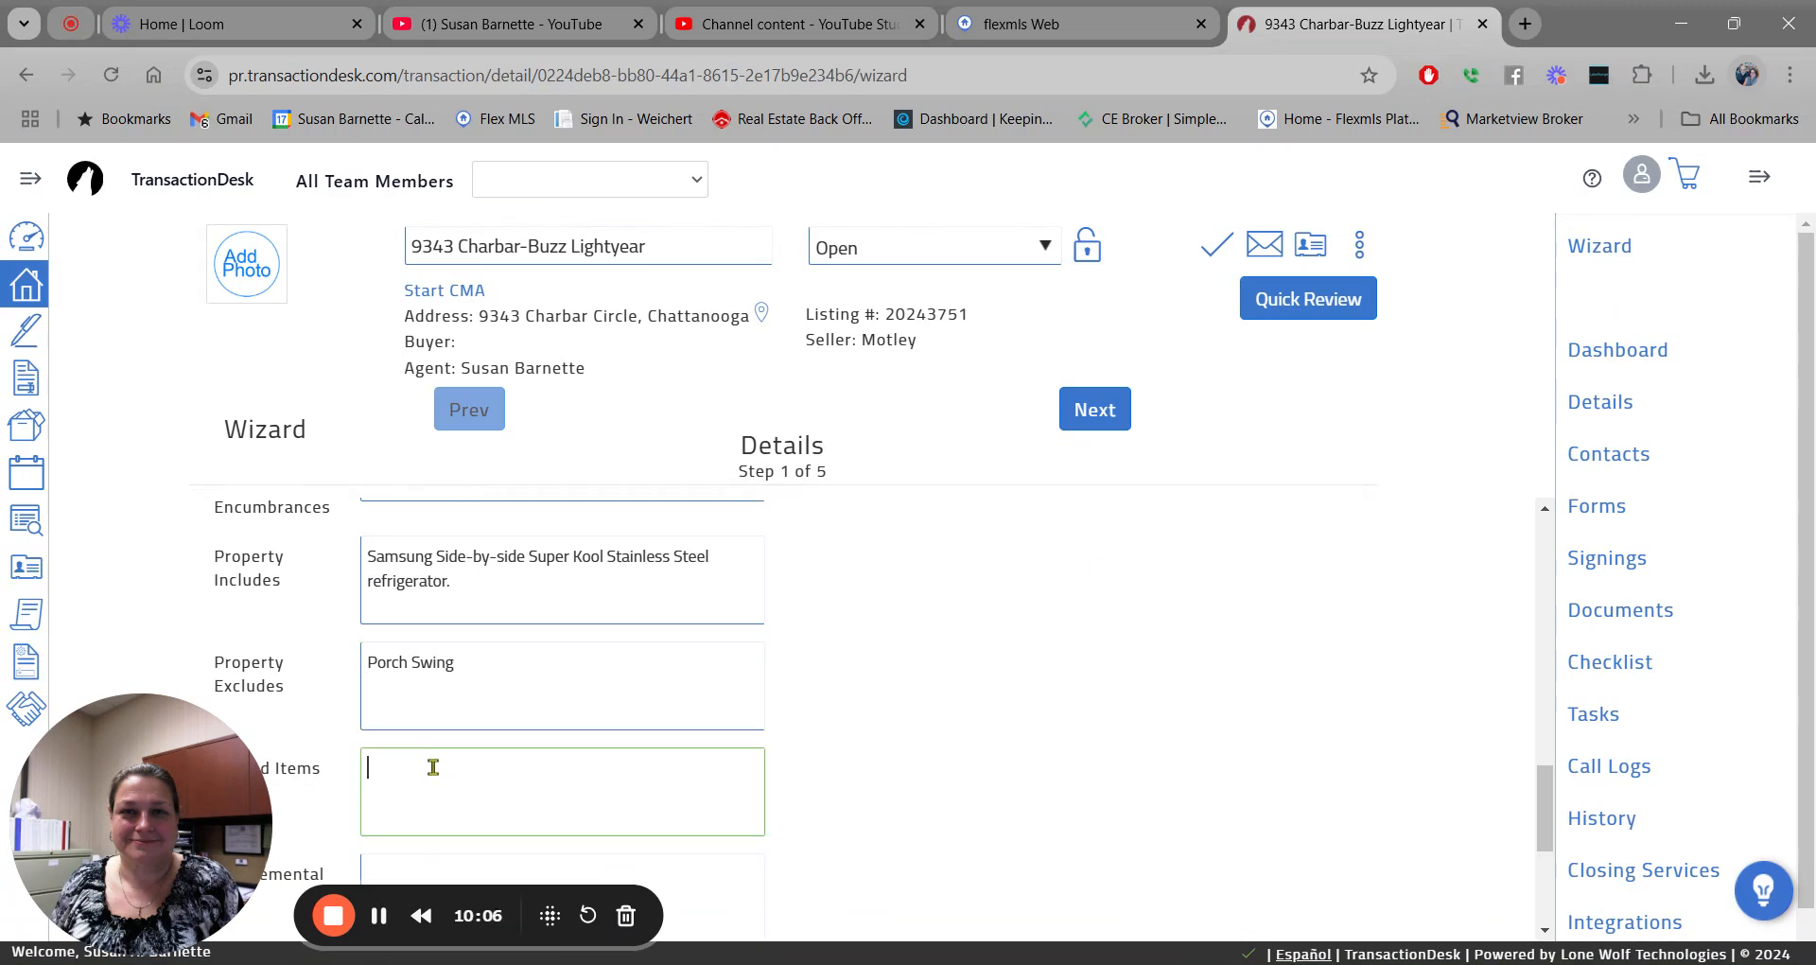
pyautogui.write('Propane')
pyautogui.write('k')
pyautogui.scroll(-4, 1305, 577)
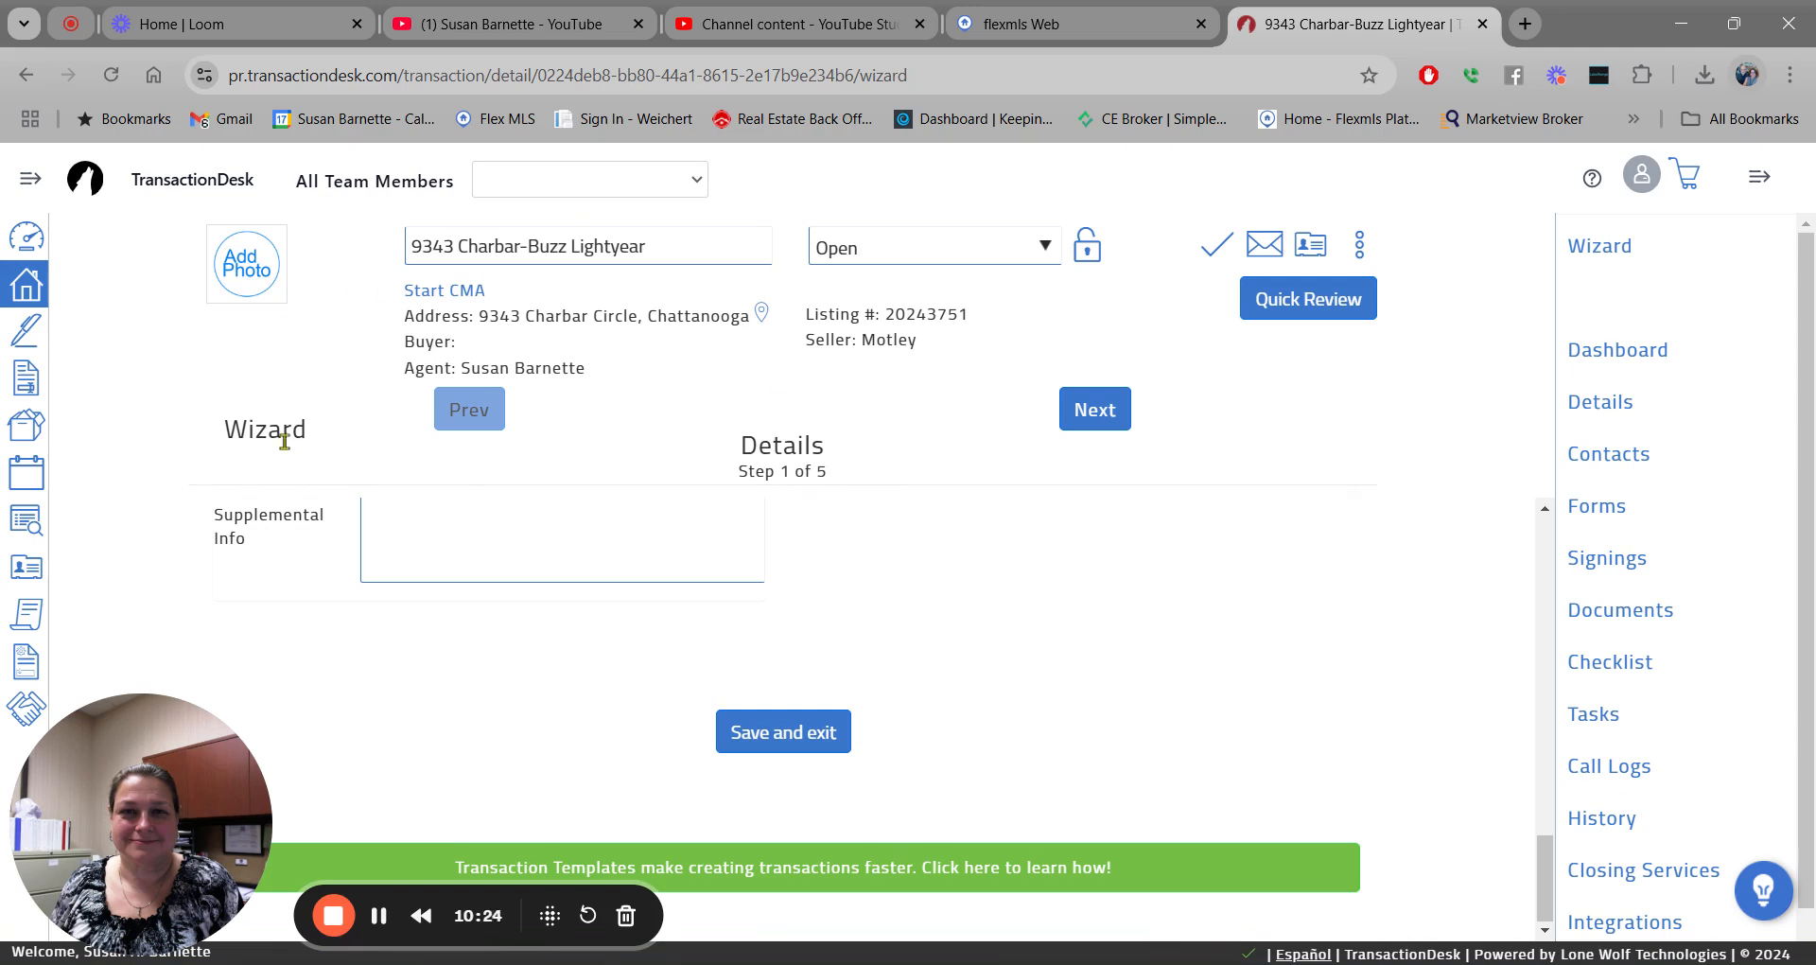
# Save and exit the wizard, then reopen it from the Transaction Dashboard.
pyautogui.click(769, 737)
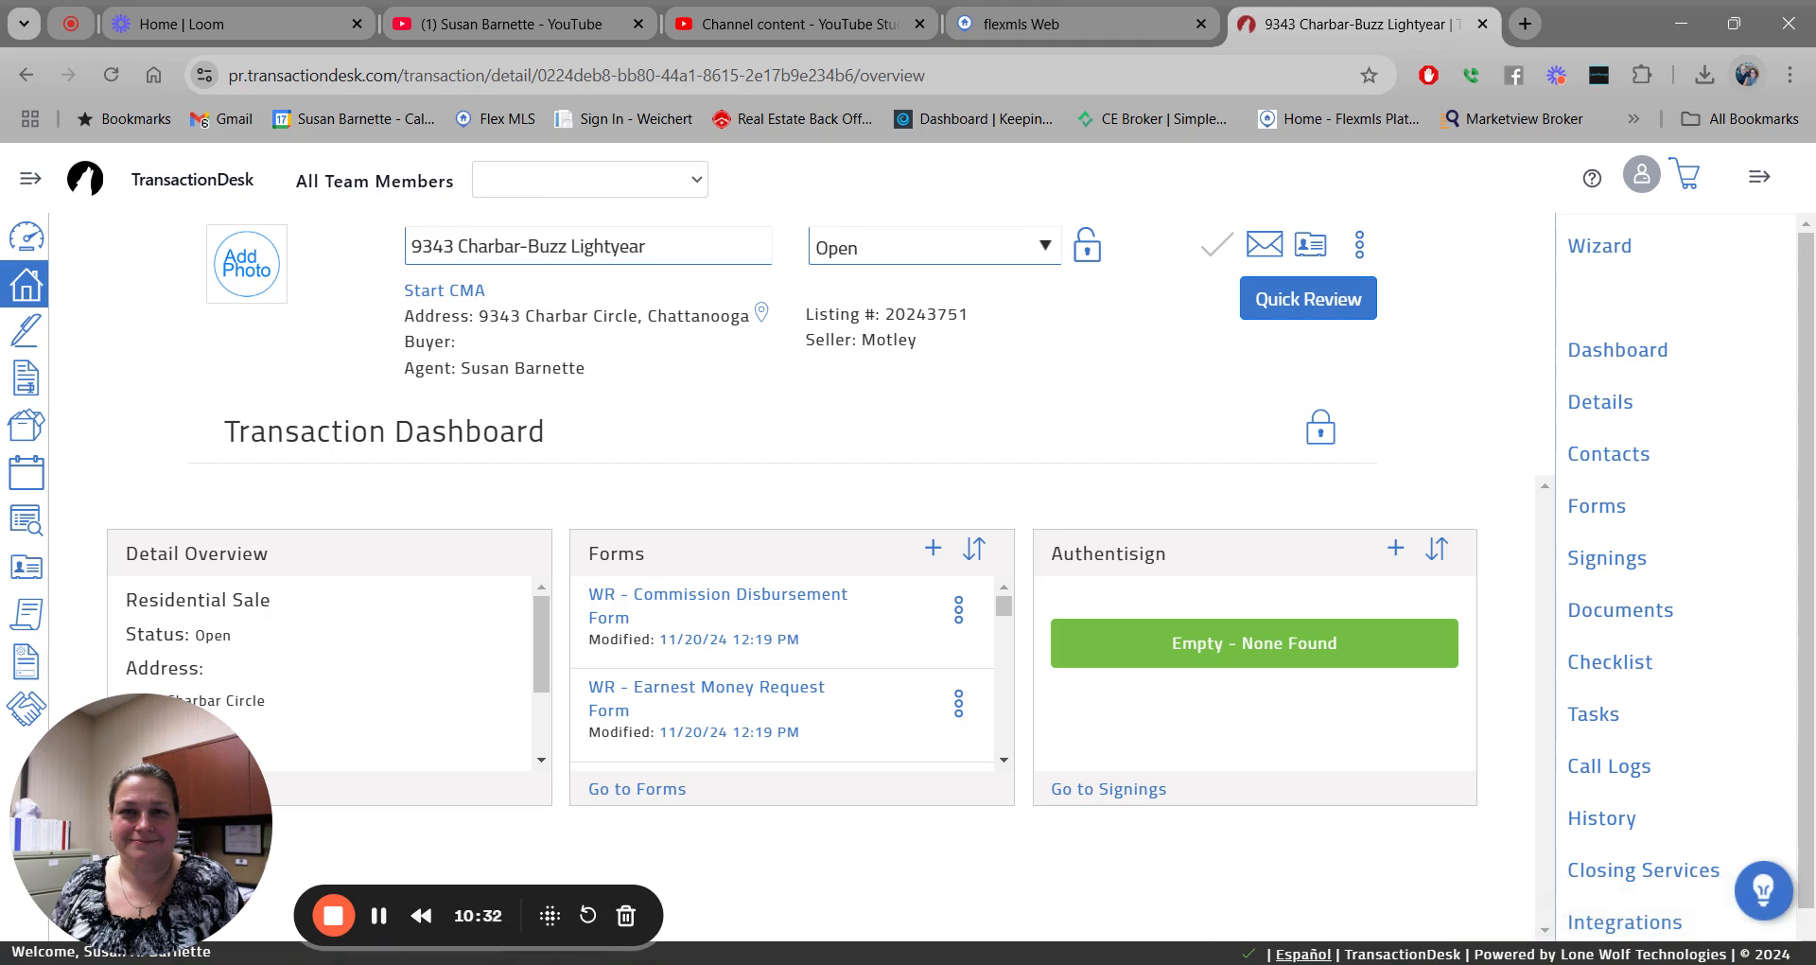
pyautogui.click(1605, 253)
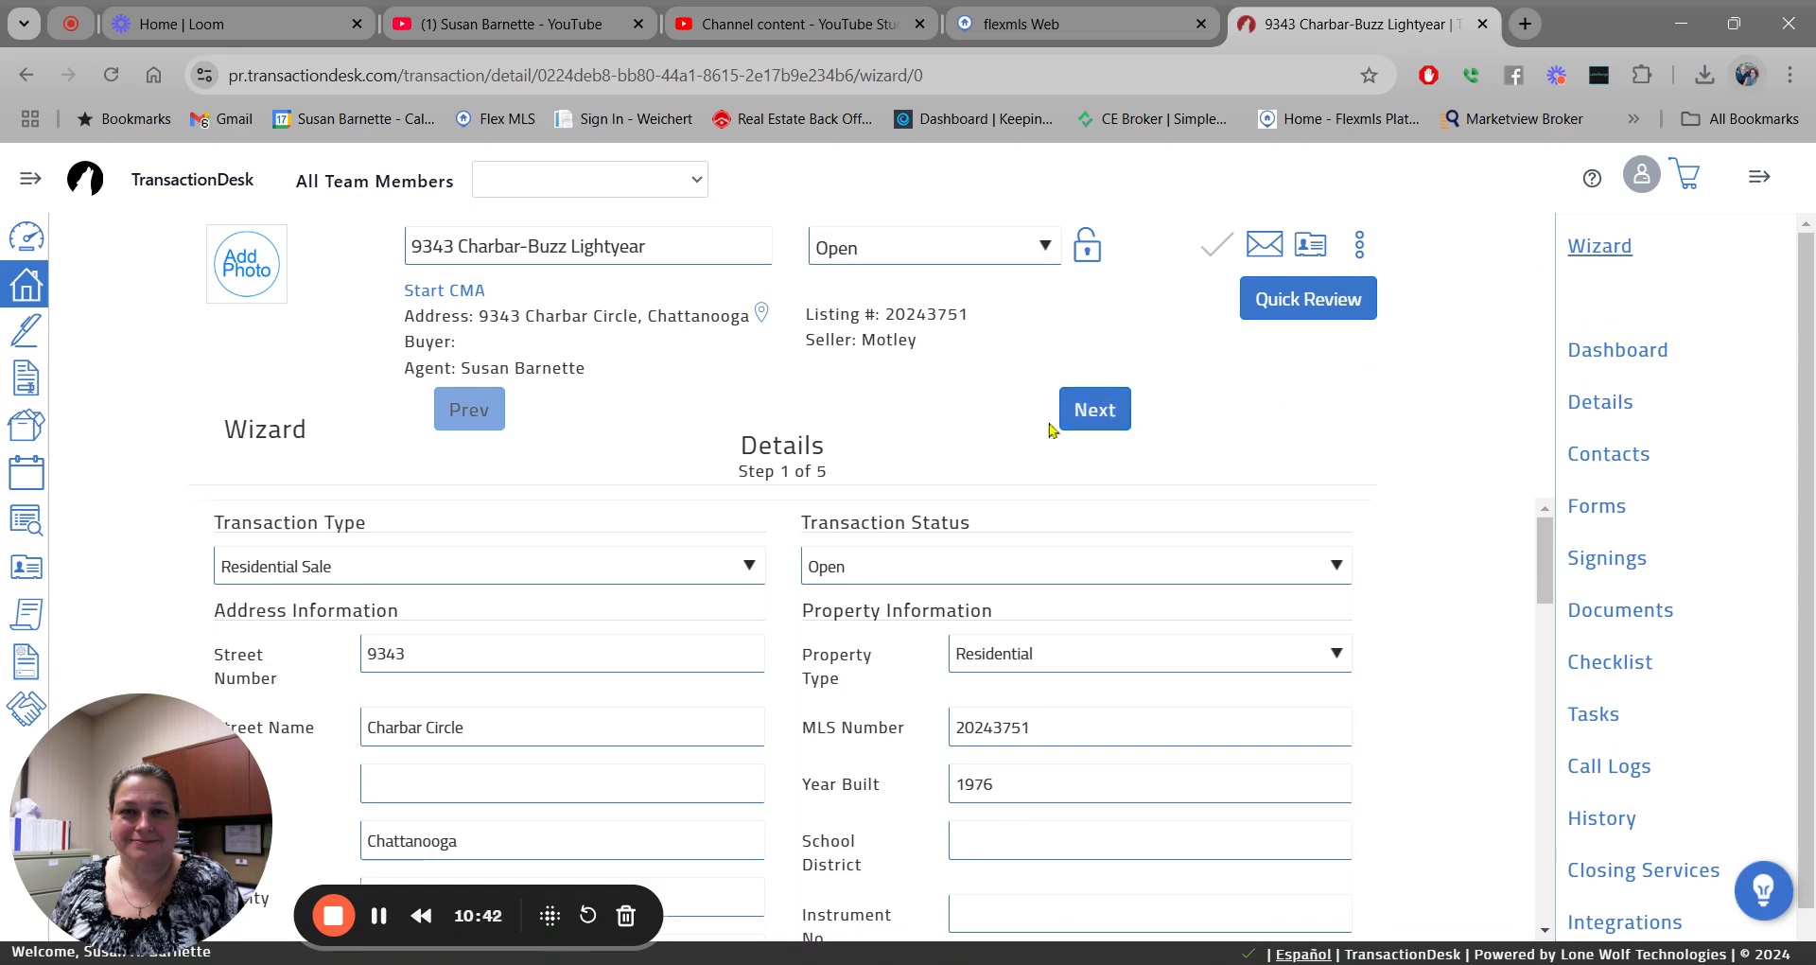
# Move to the Transaction Dates step and set the offer date to November 20, 2024.
pyautogui.click(1096, 416)
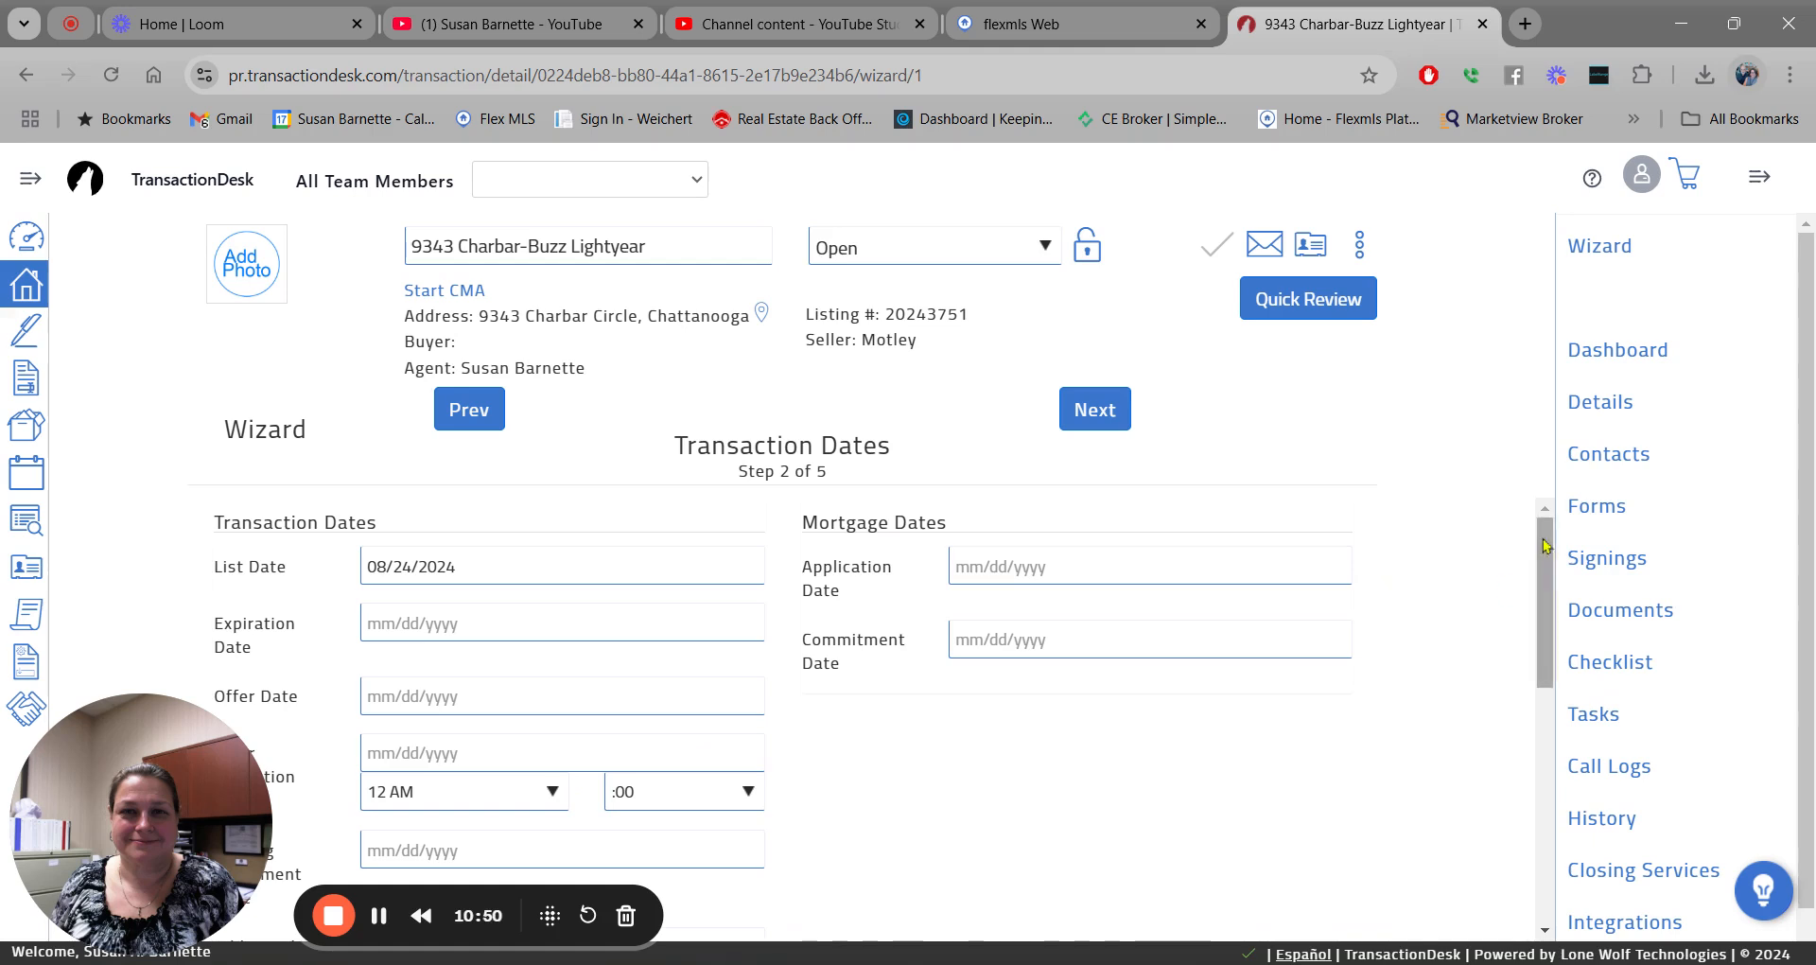
pyautogui.moveTo(1546, 542)
pyautogui.mouseDown()
pyautogui.moveTo(1543, 591)
pyautogui.moveTo(1543, 575)
pyautogui.mouseUp()
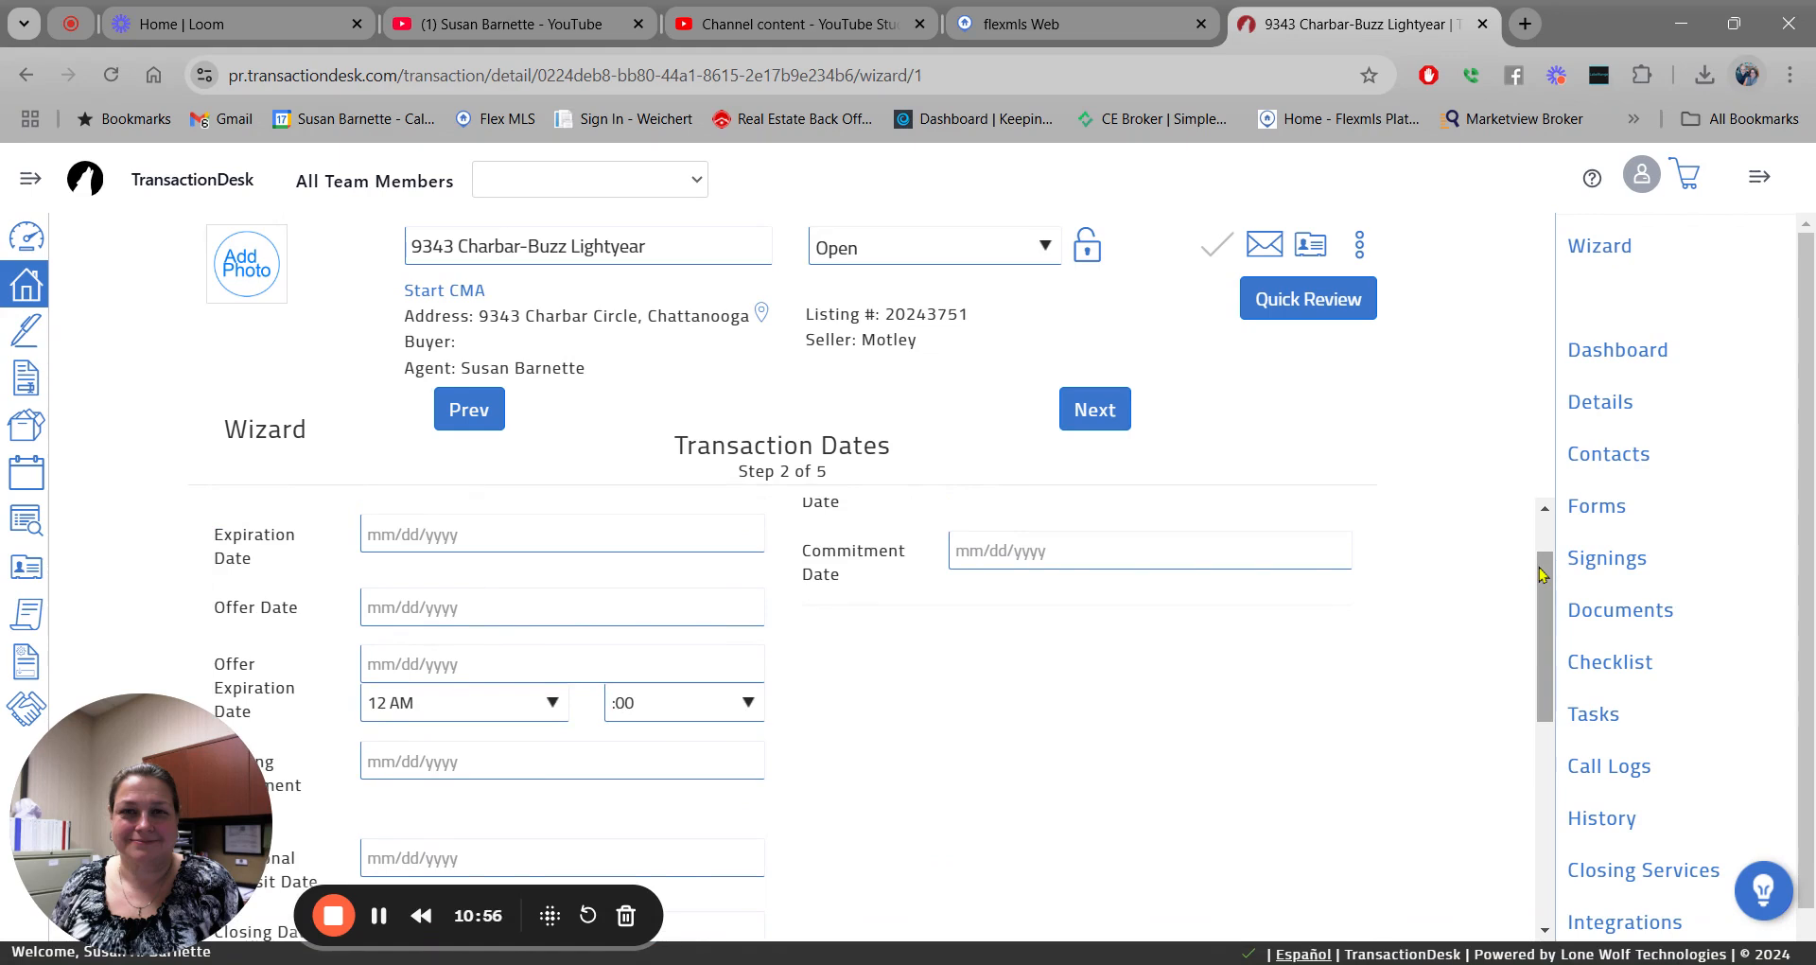
pyautogui.click(419, 608)
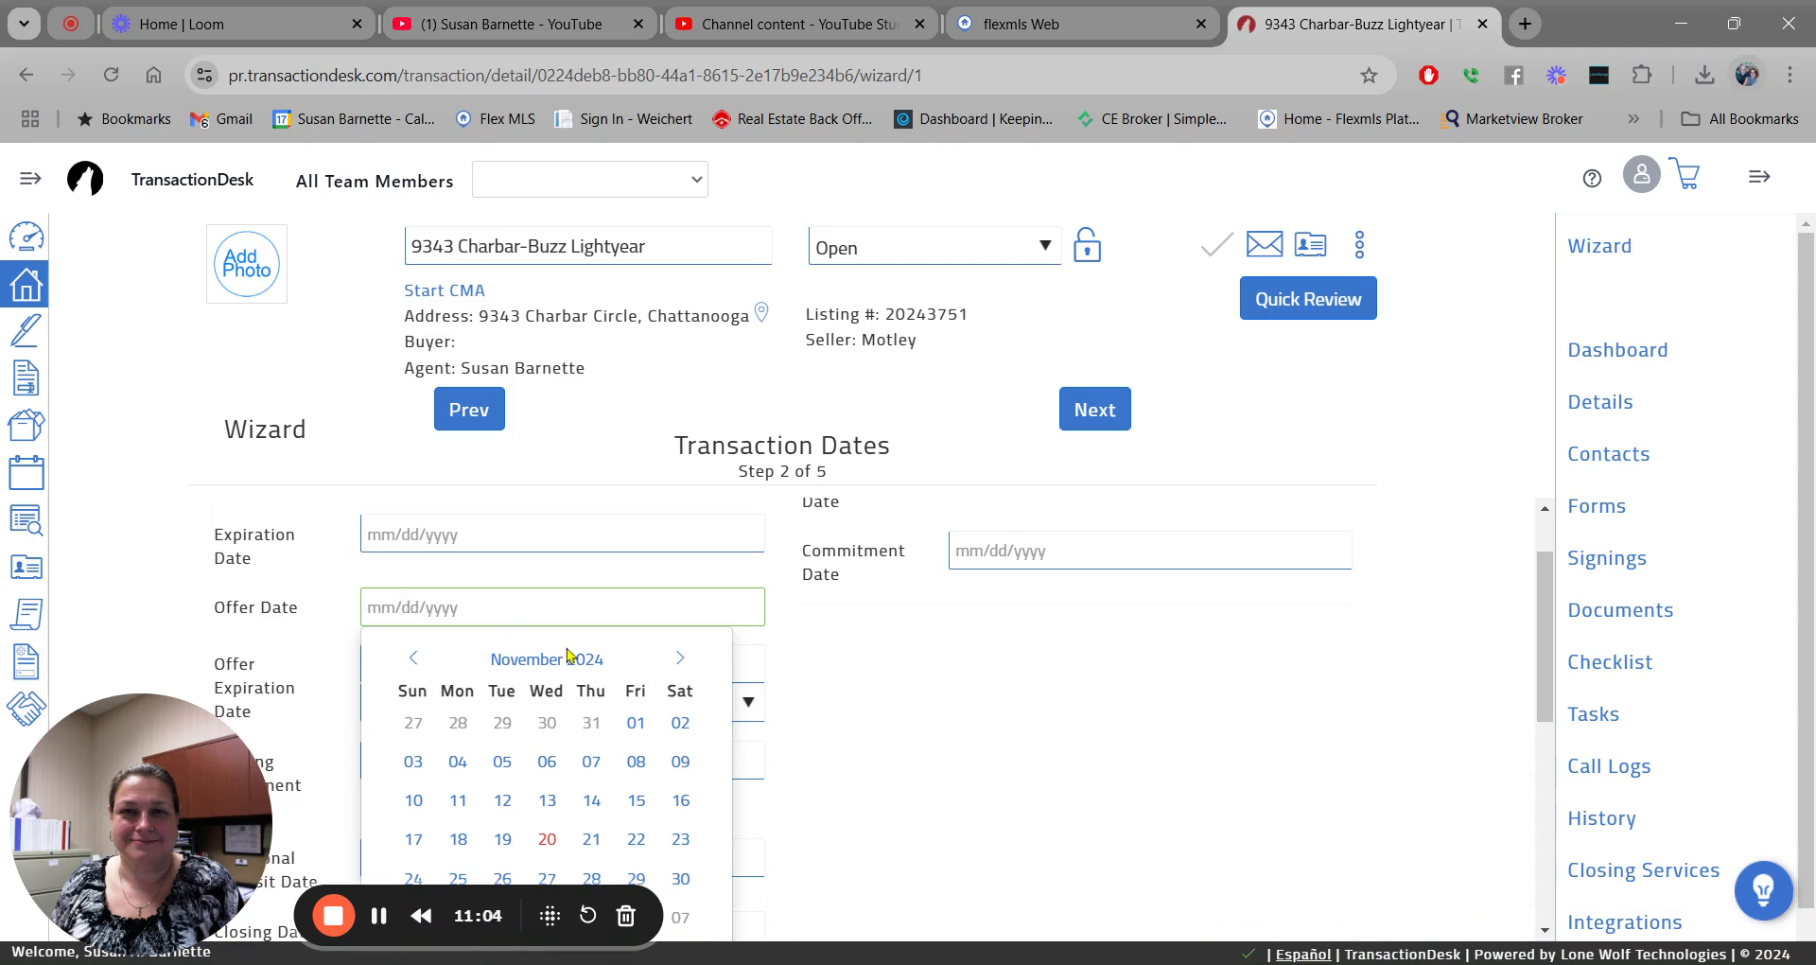
pyautogui.click(545, 841)
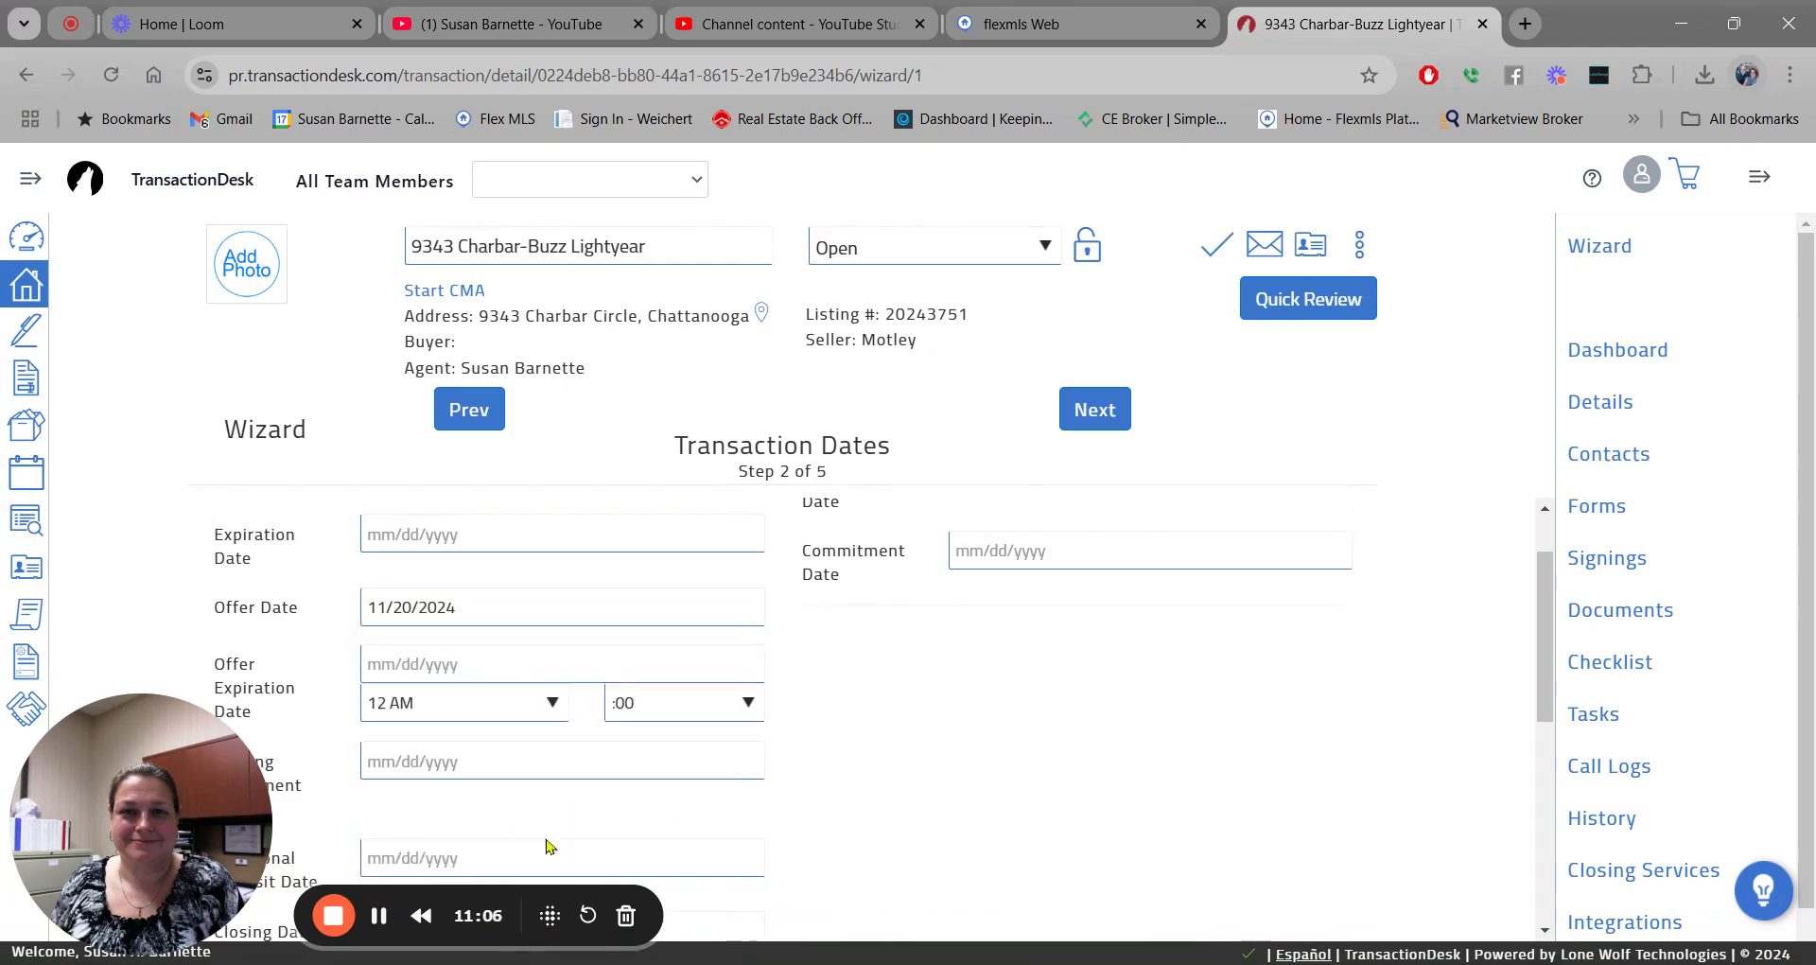
# Set the offer expiration to 11/21/2024 at 4 PM.
pyautogui.click(461, 658)
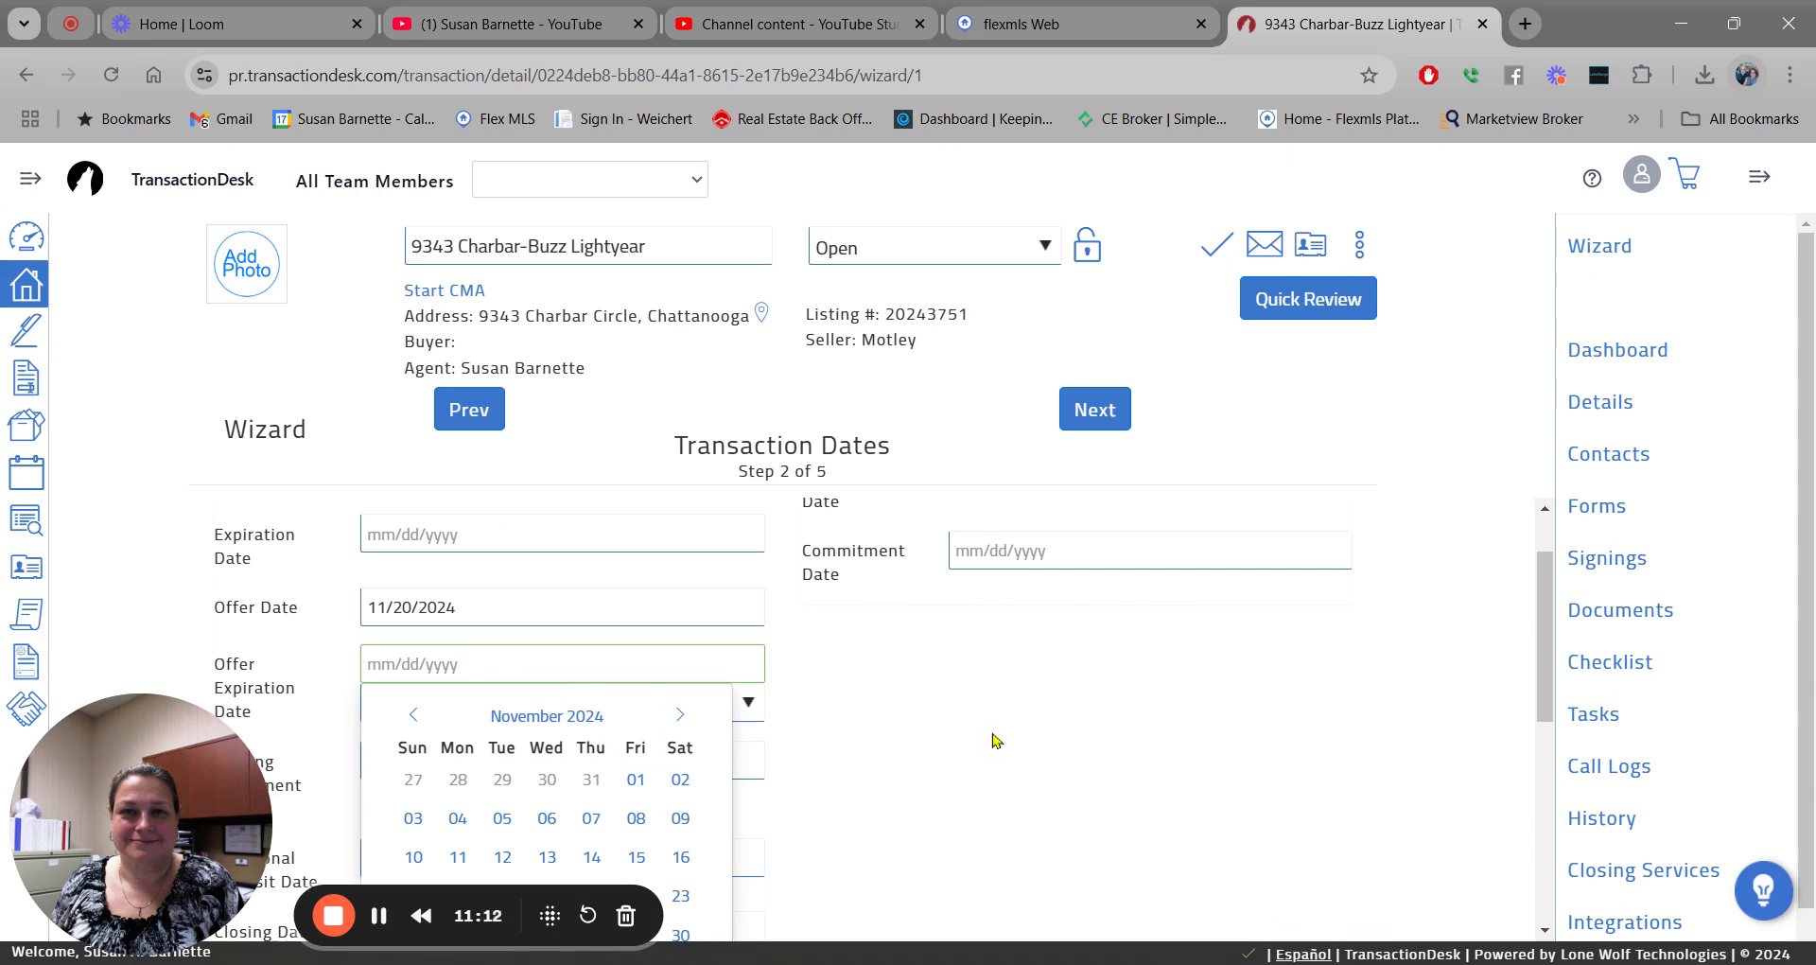
pyautogui.scroll(-2, 1542, 633)
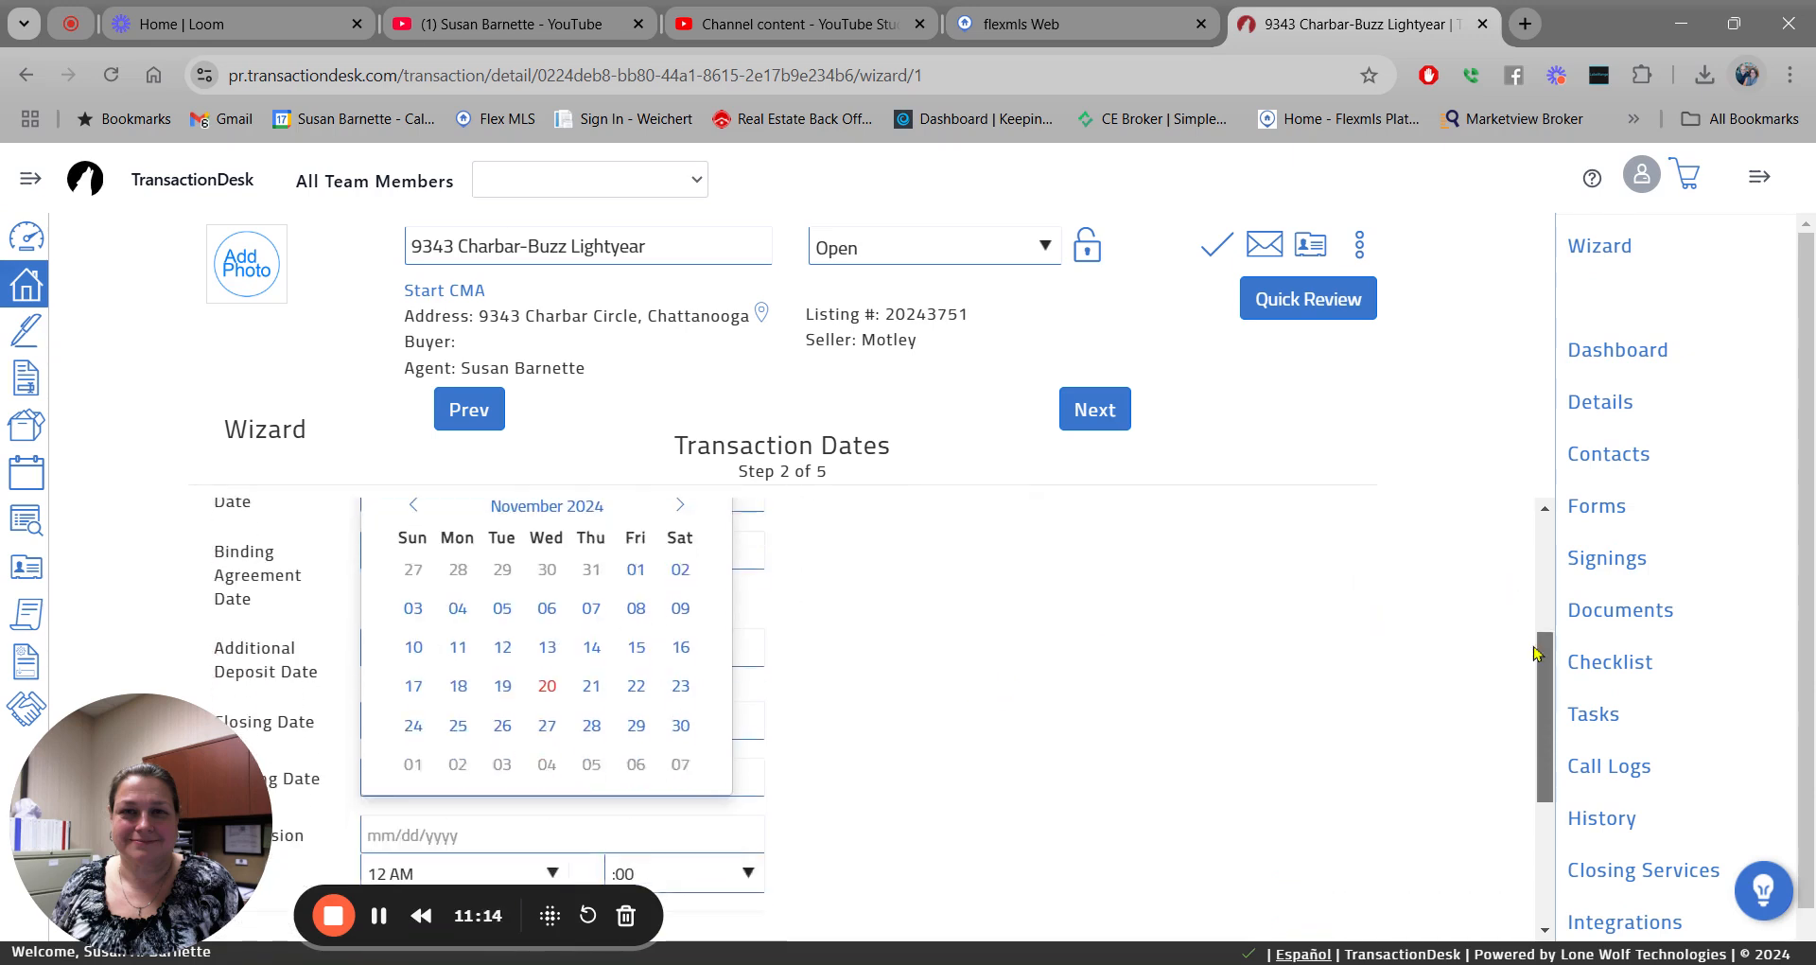
pyautogui.click(592, 686)
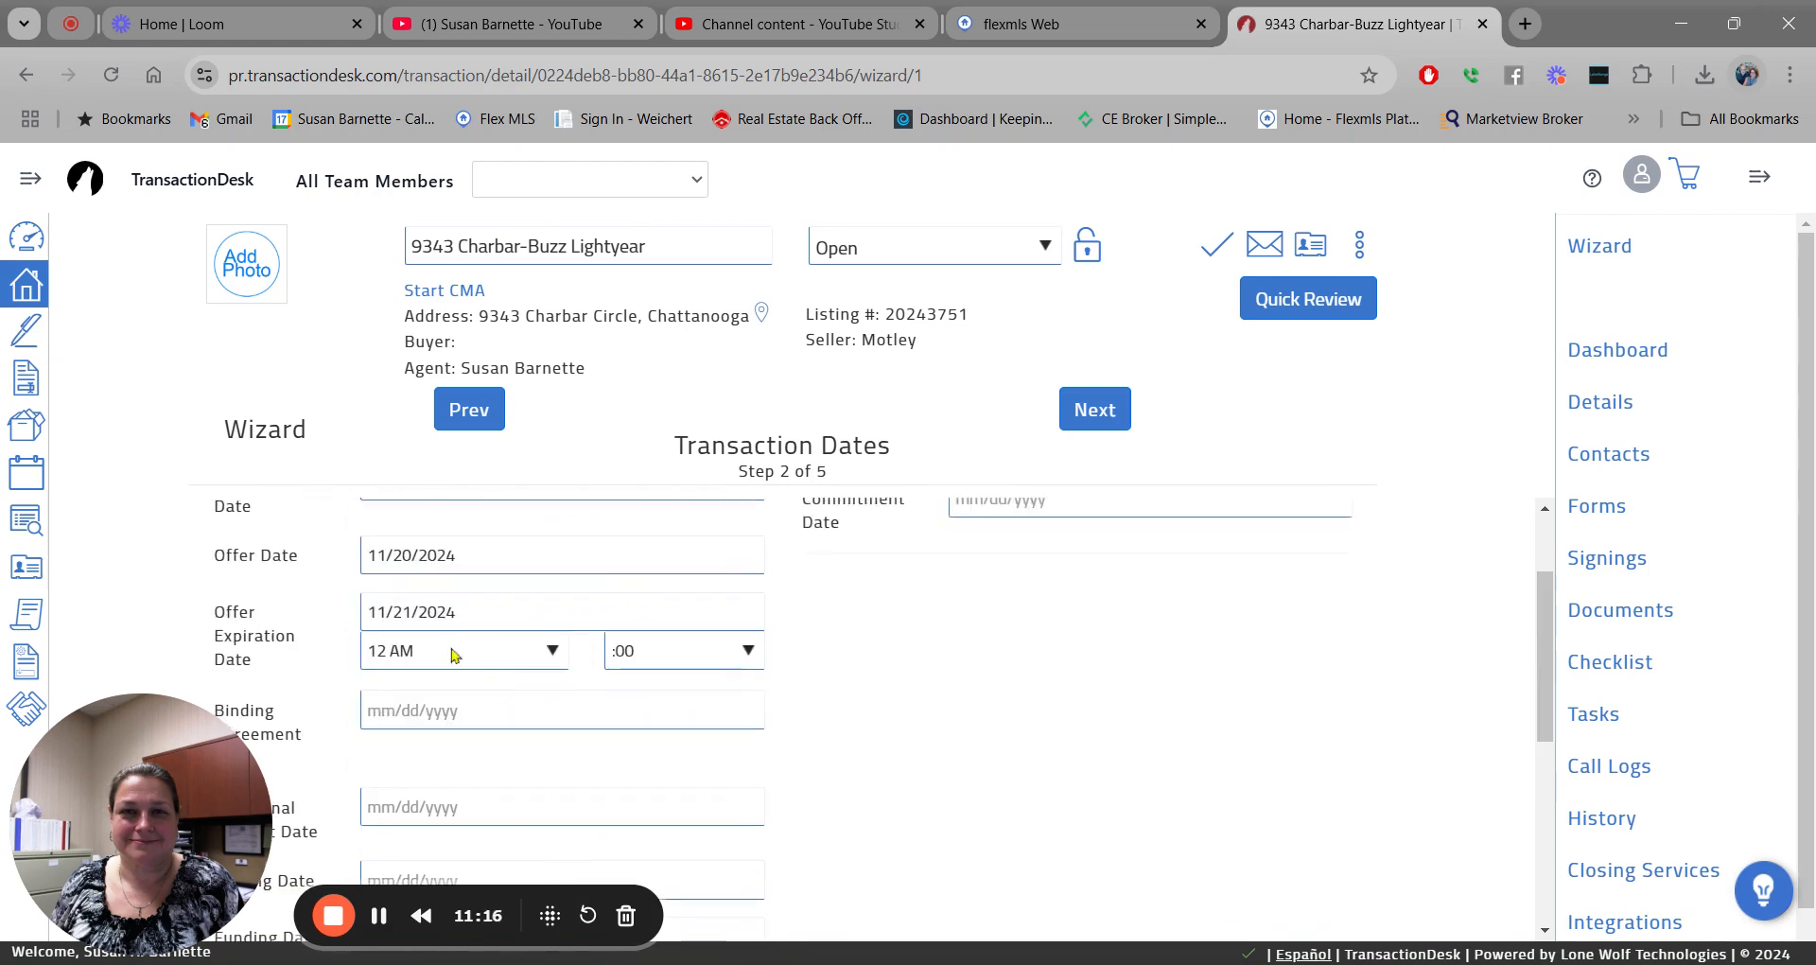
pyautogui.click(553, 650)
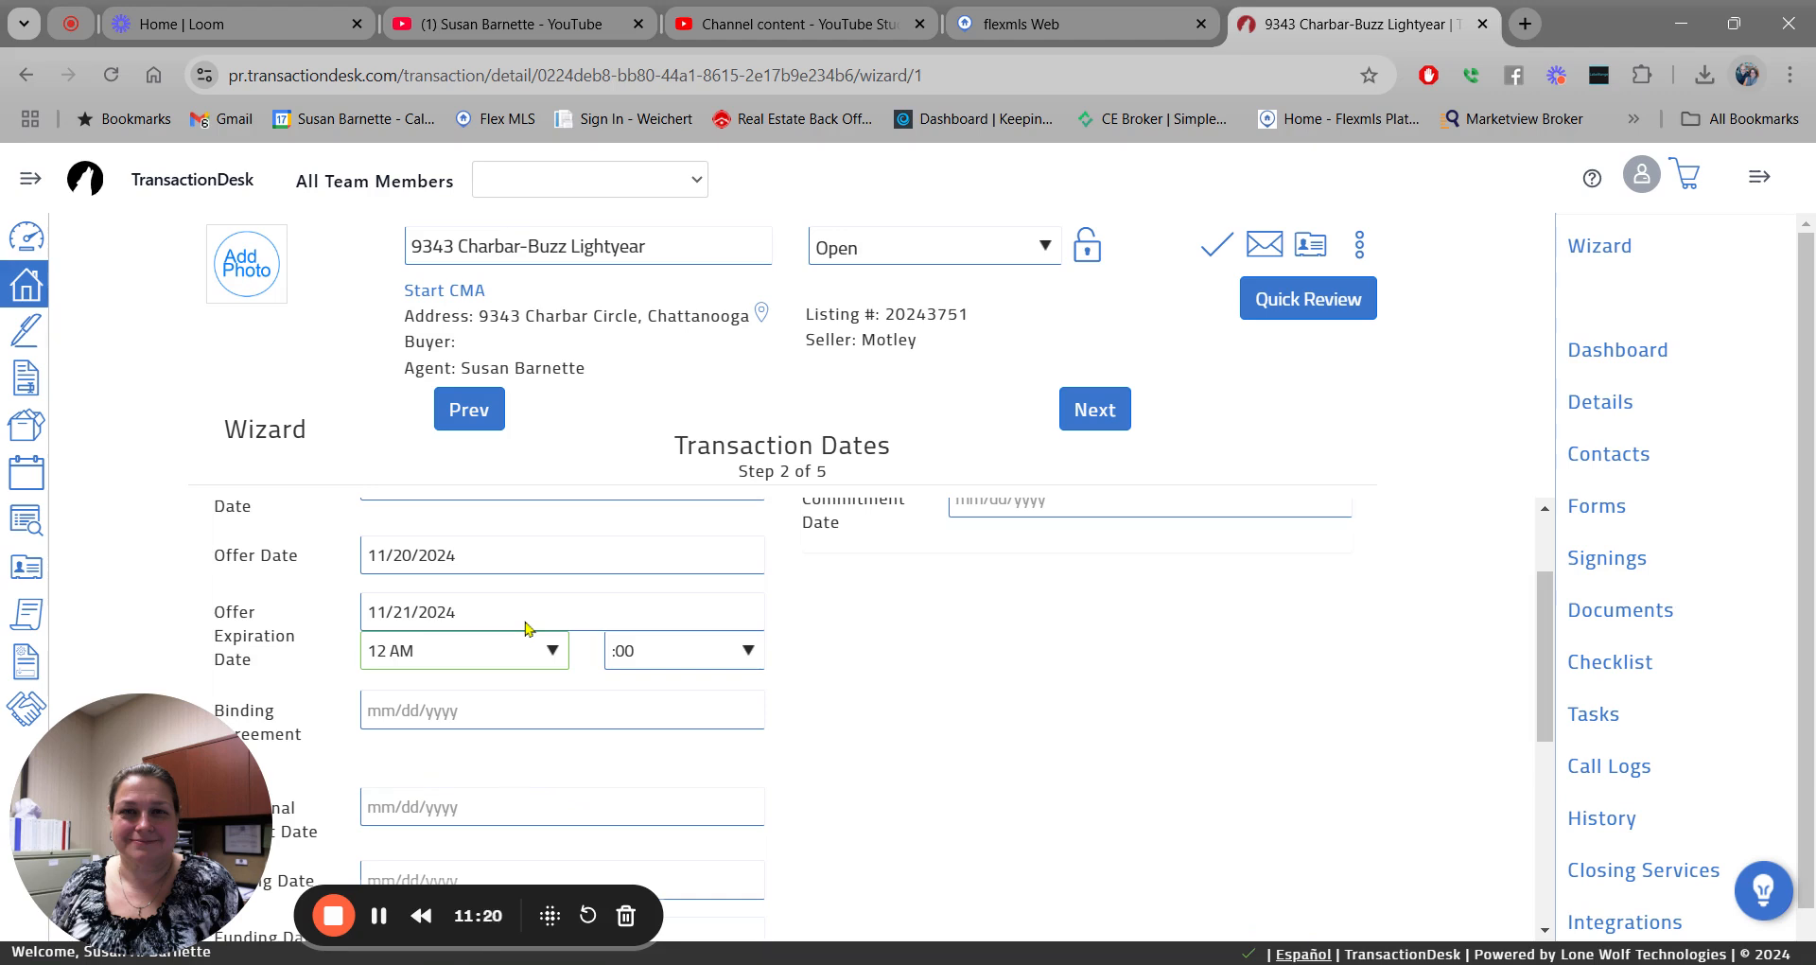
pyautogui.click(527, 630)
pyautogui.moveTo(1552, 598); pyautogui.dragTo(1551, 650)
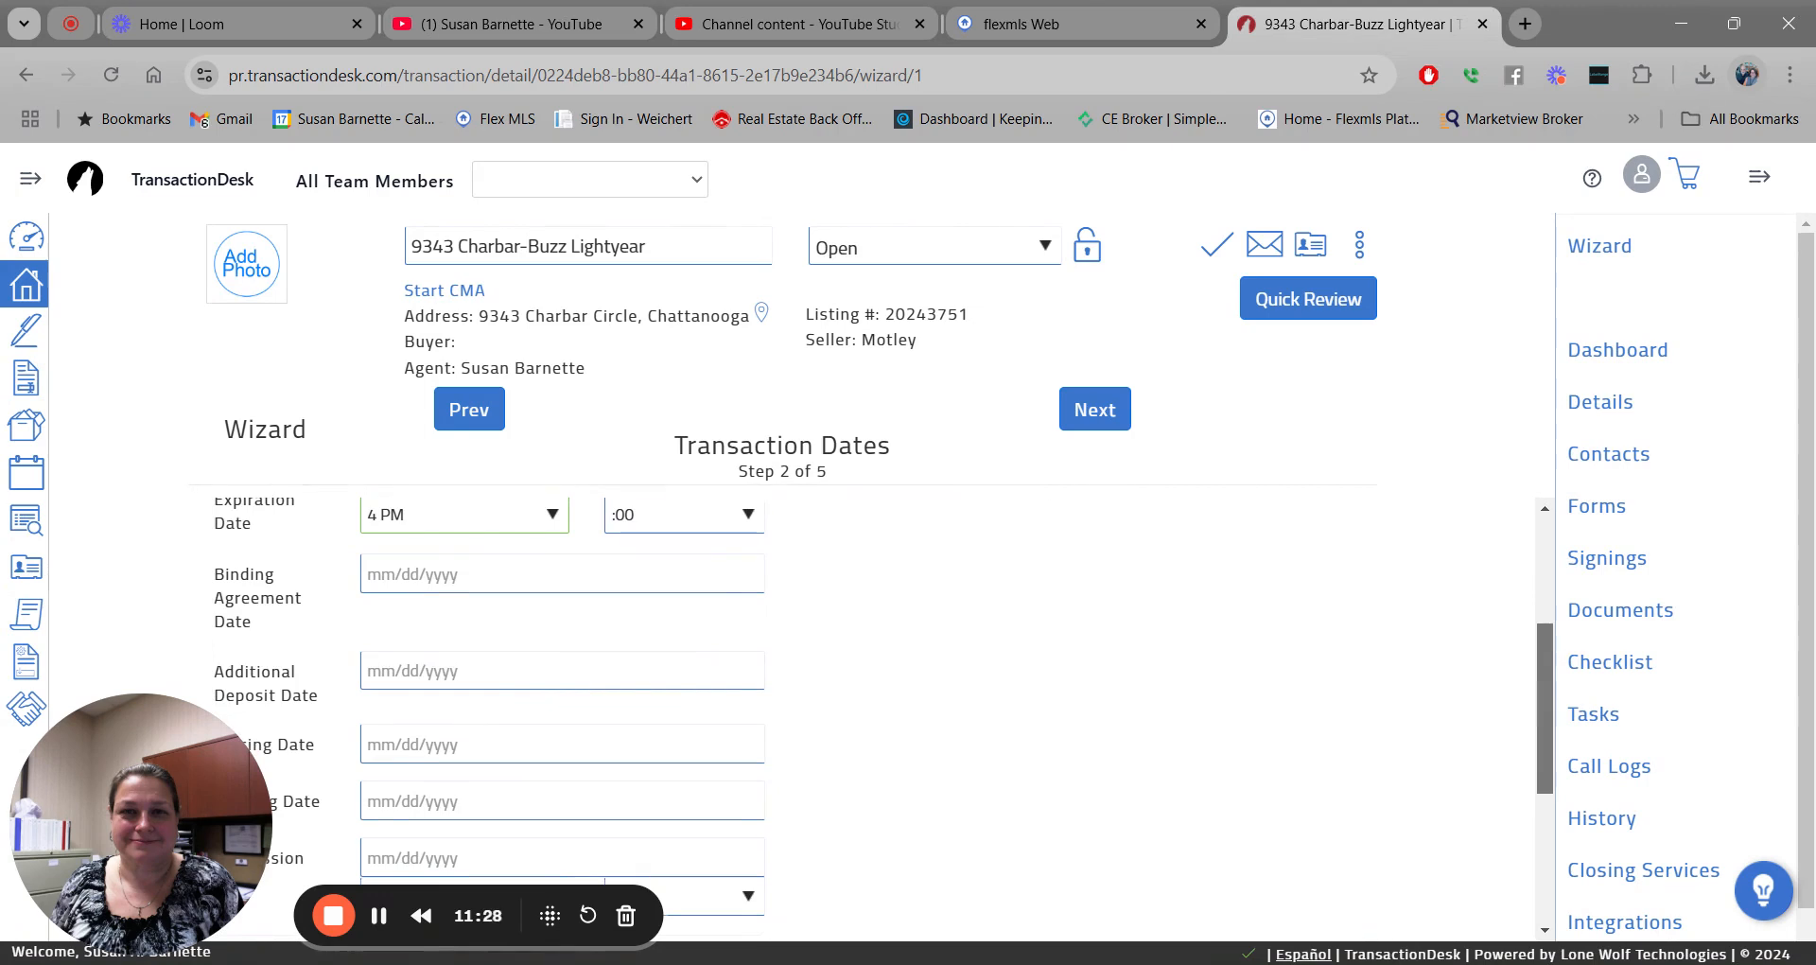
pyautogui.scroll(-1, 1551, 690)
pyautogui.scroll(-1, 1551, 690)
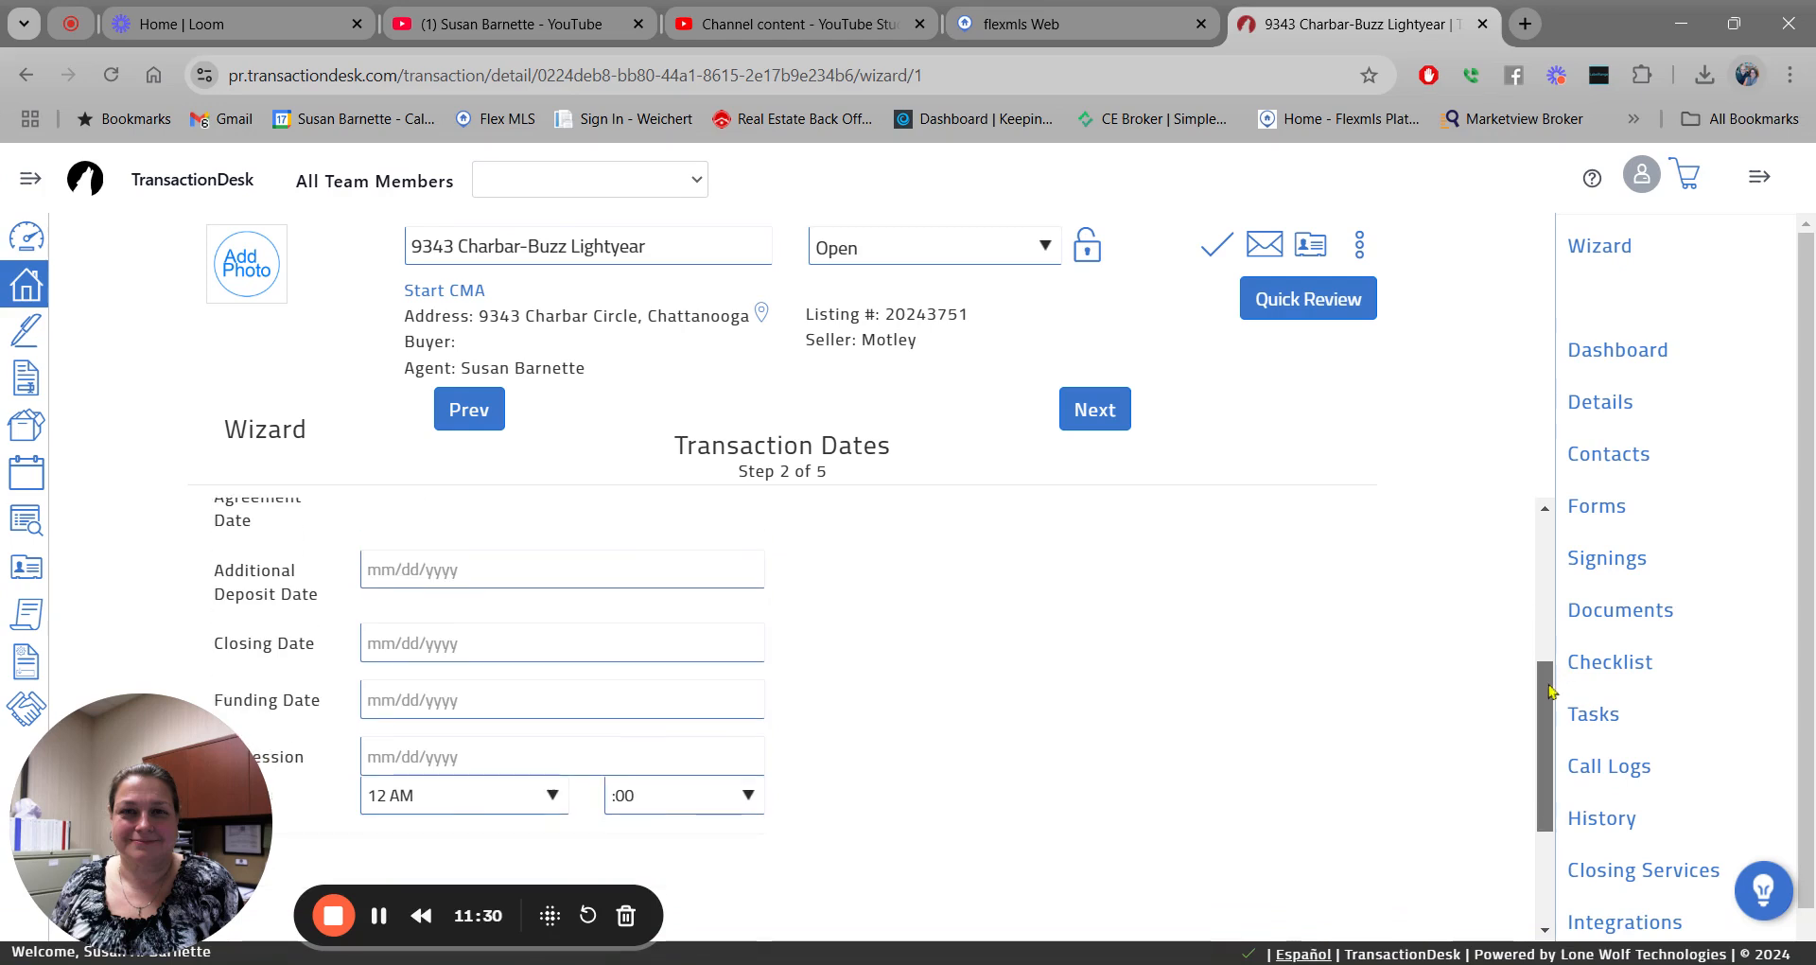
pyautogui.scroll(1, 1551, 691)
pyautogui.scroll(-3, 1561, 690)
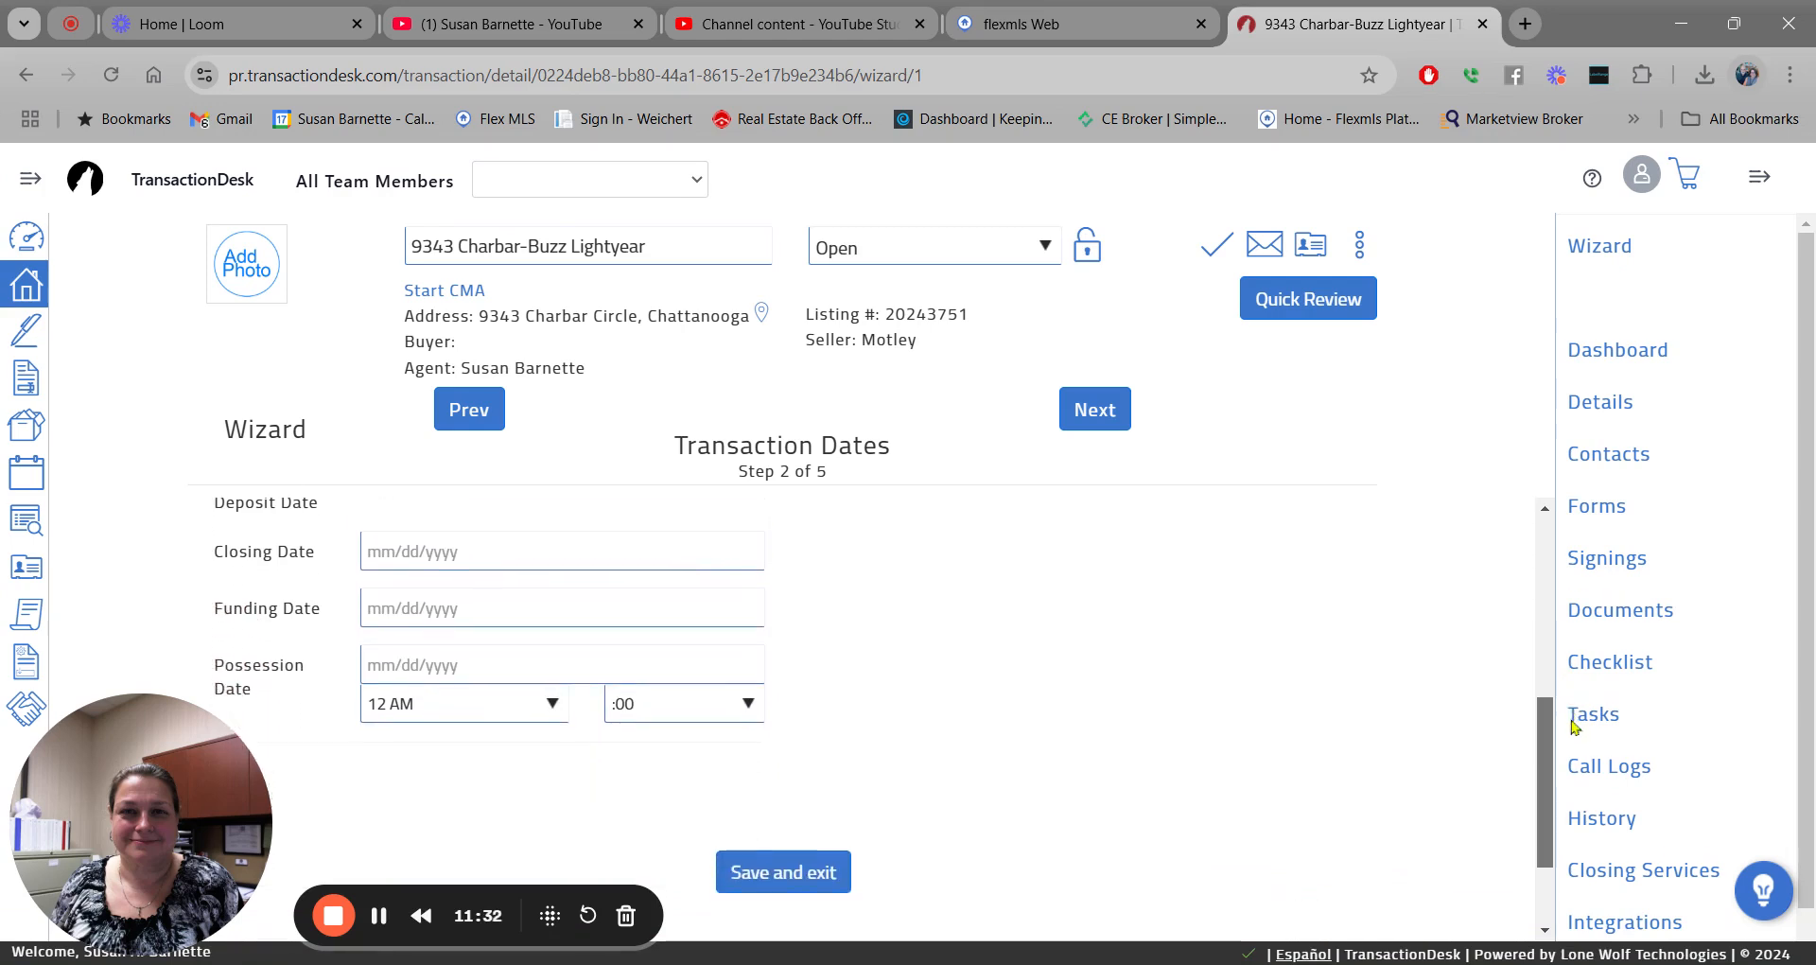
# Pick December 24, 2024 as the closing date, which also fills possession with 12/24/2024.
pyautogui.click(459, 549)
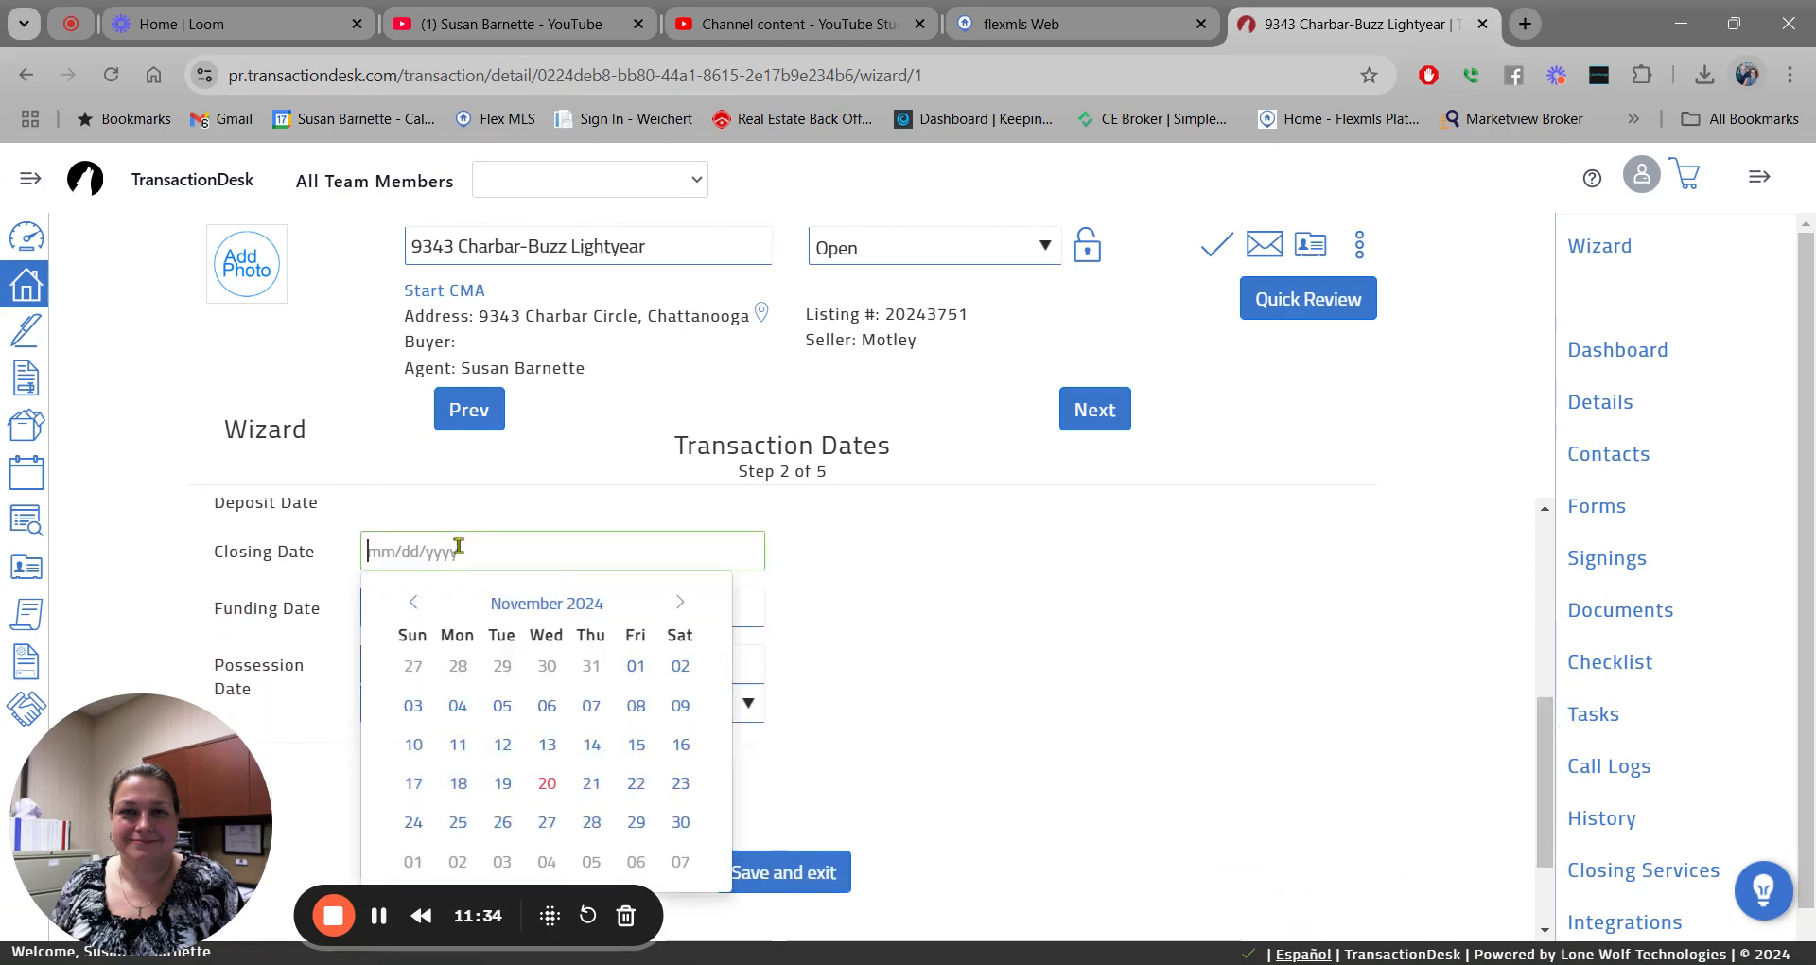
pyautogui.click(681, 603)
pyautogui.click(683, 605)
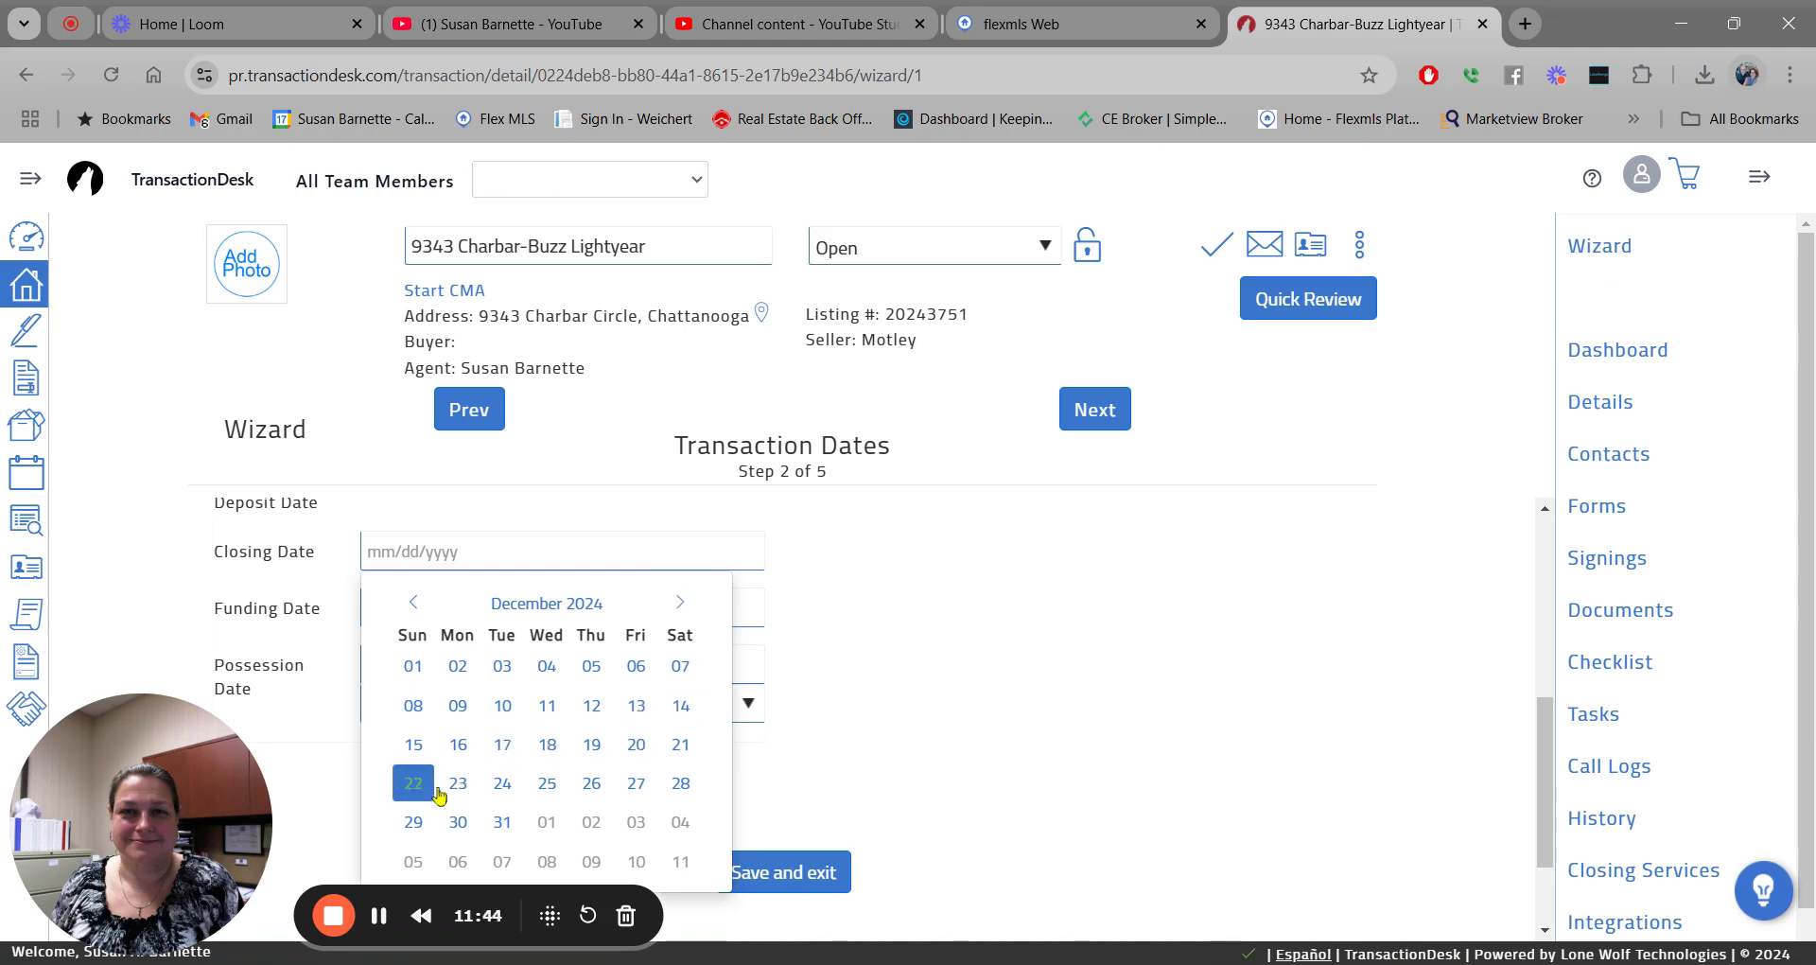
pyautogui.click(502, 783)
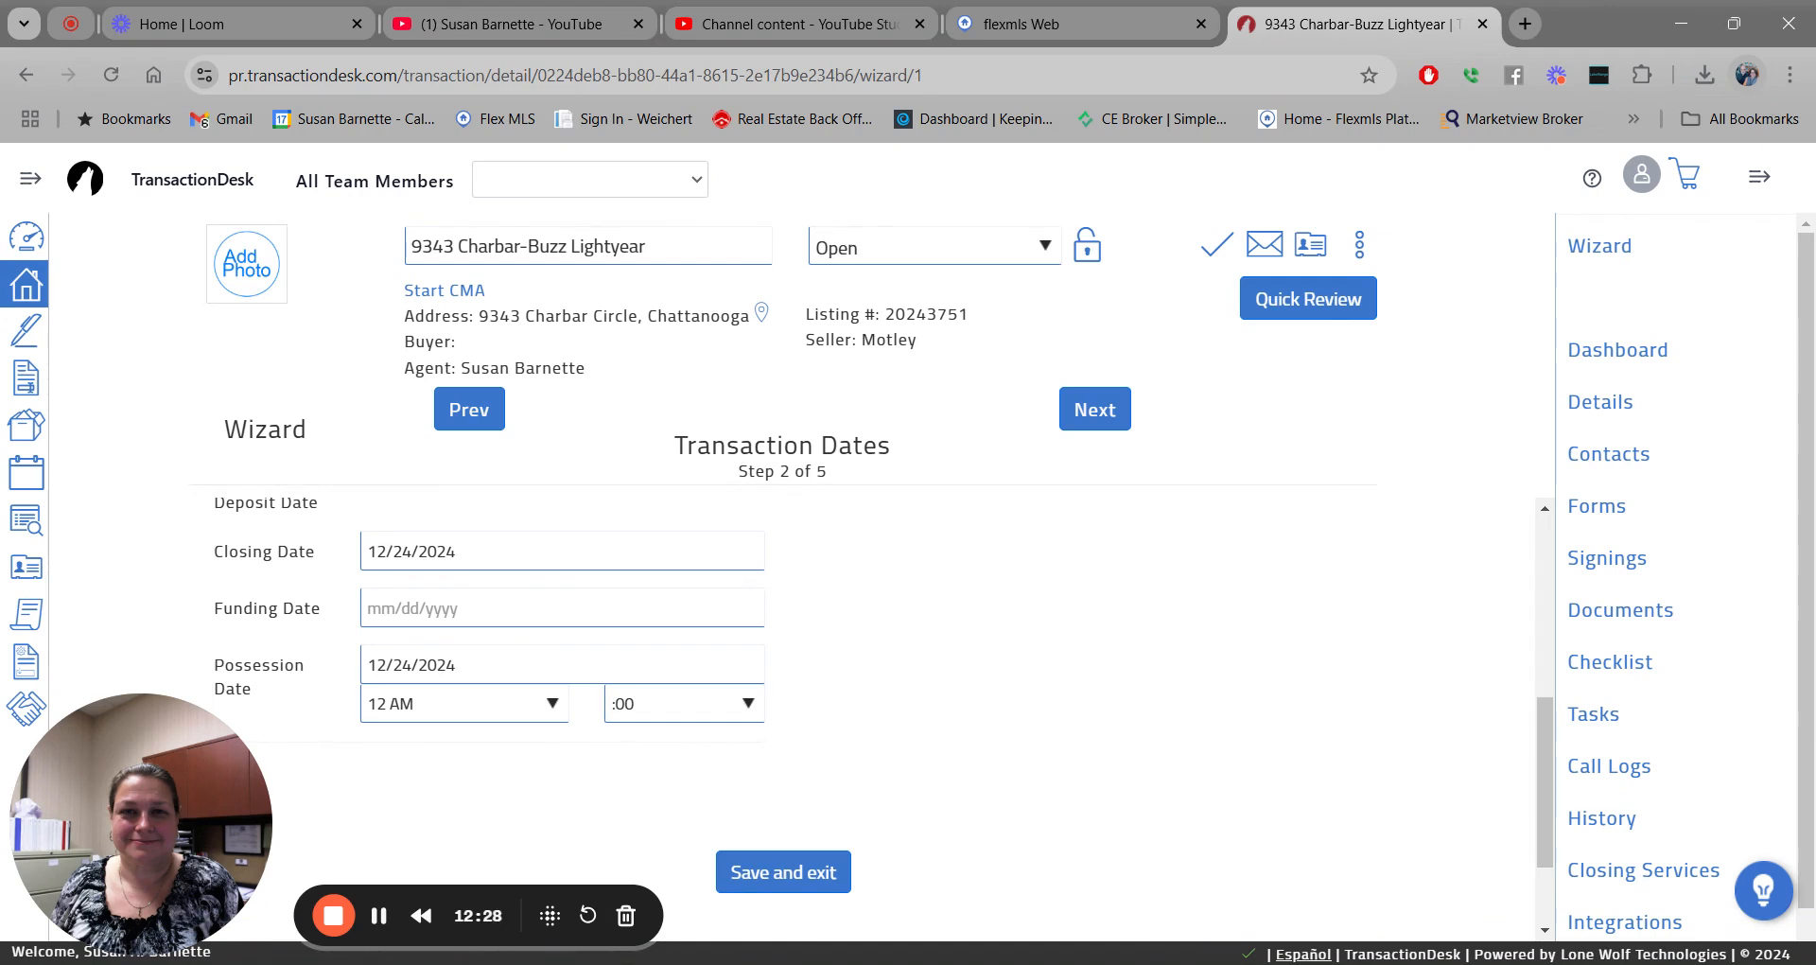
# Advance to Contacts, step 3 of 5, and bring up the Add contact menu.
pyautogui.click(1088, 413)
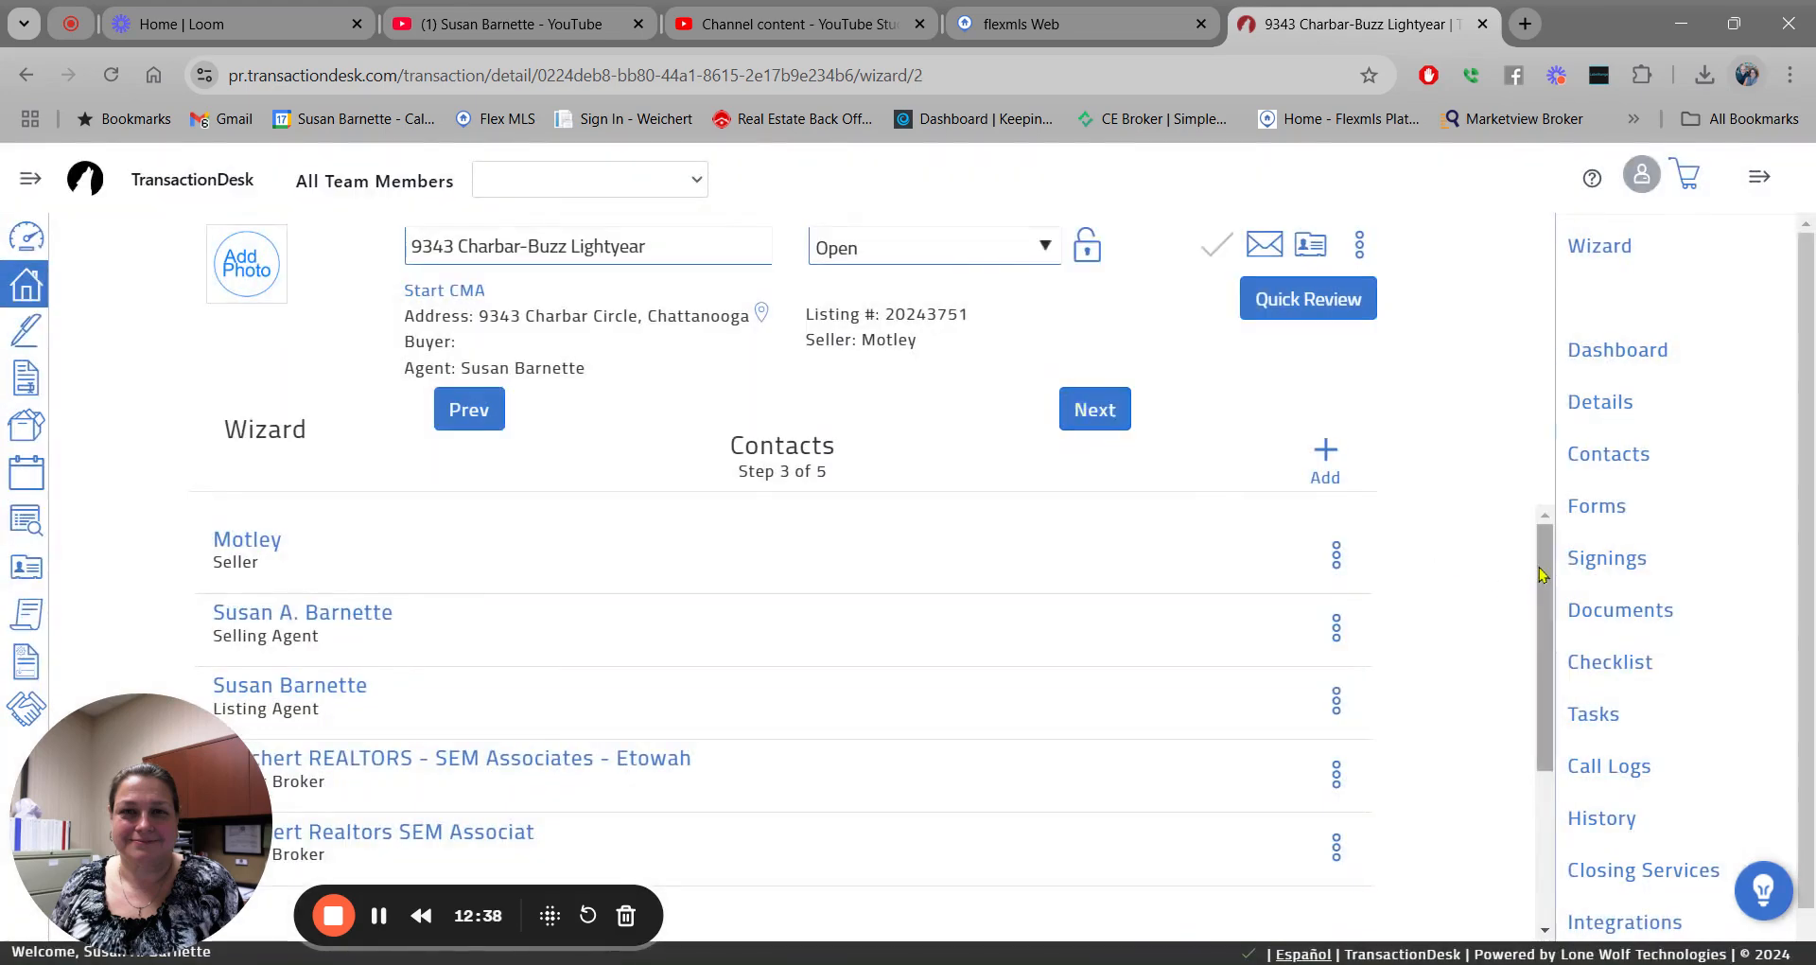
pyautogui.moveTo(1545, 560); pyautogui.dragTo(1544, 560)
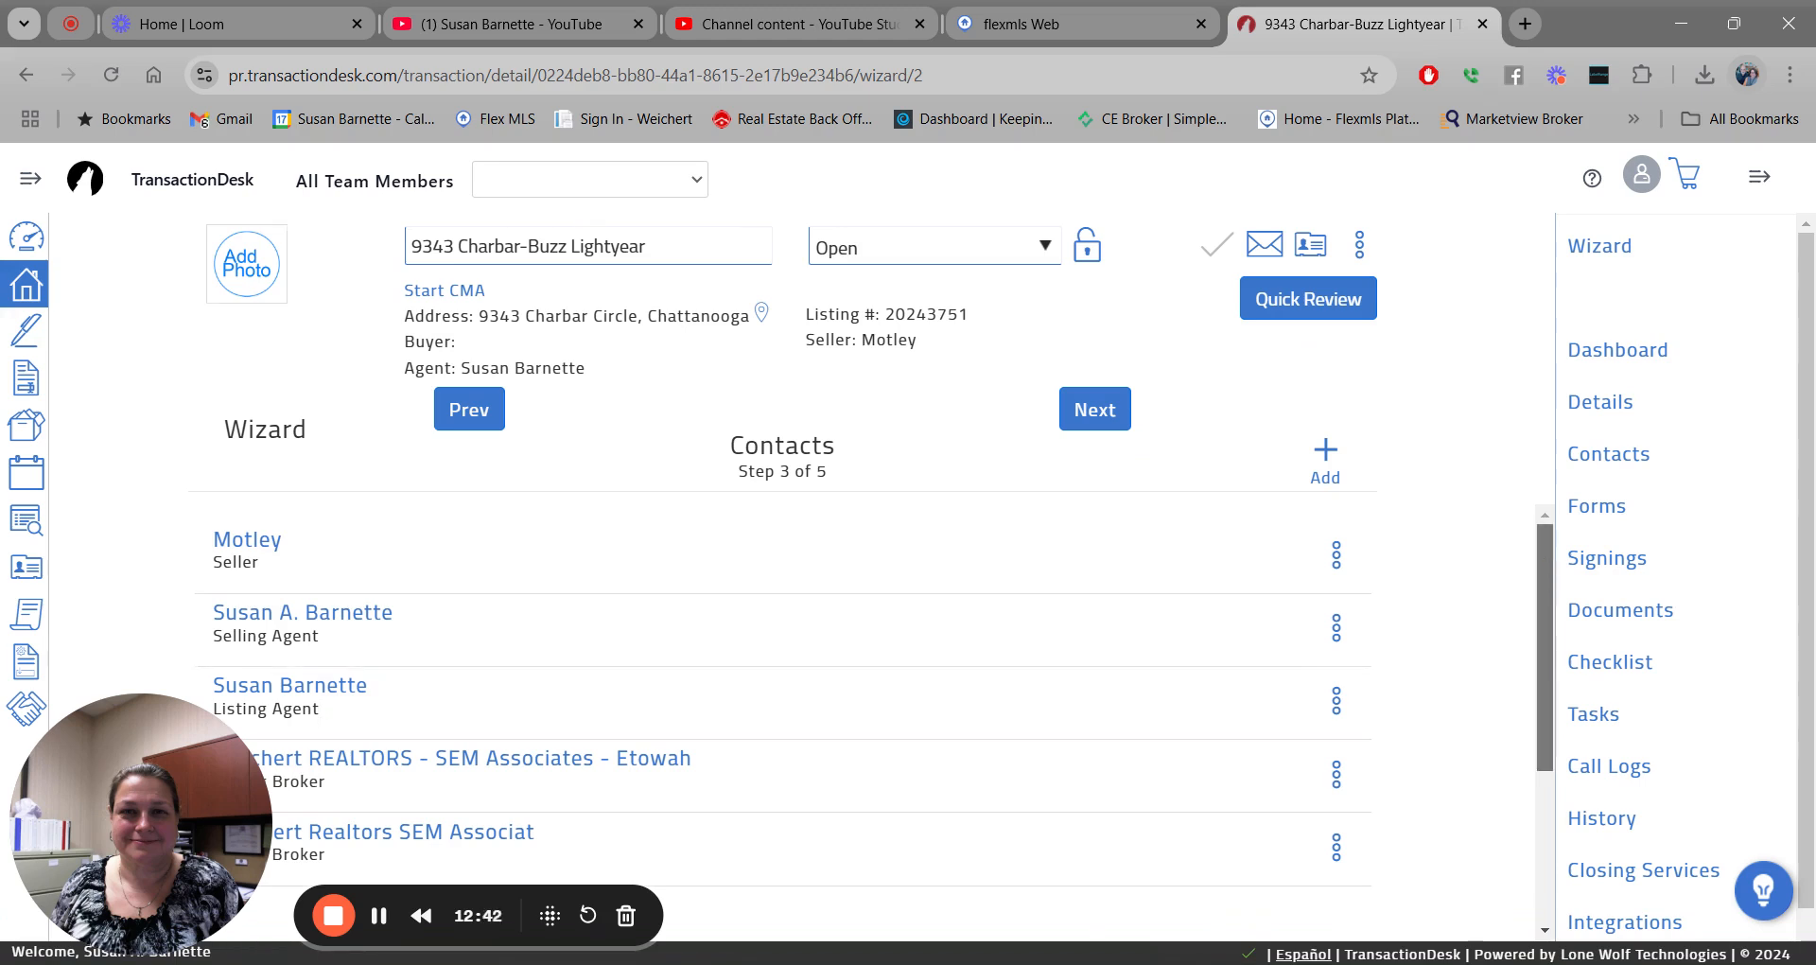
pyautogui.moveTo(1544, 560)
pyautogui.mouseDown()
pyautogui.moveTo(1562, 681)
pyautogui.moveTo(1561, 536)
pyautogui.mouseUp()
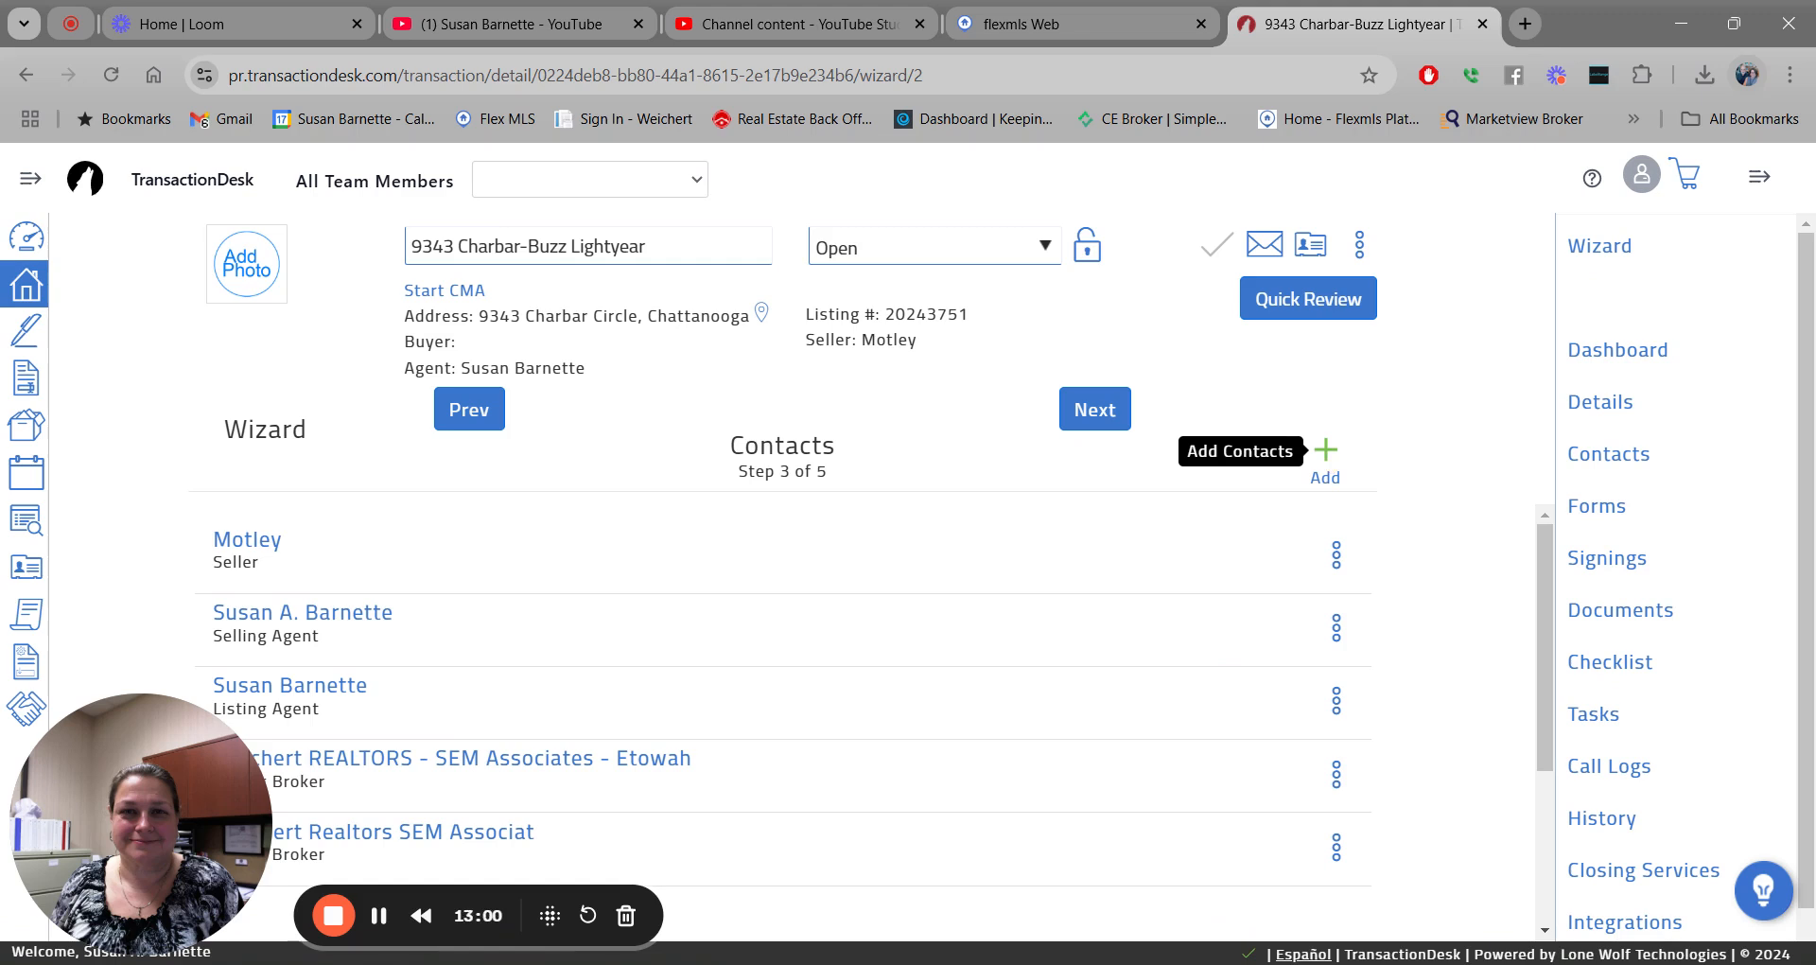
pyautogui.click(1325, 453)
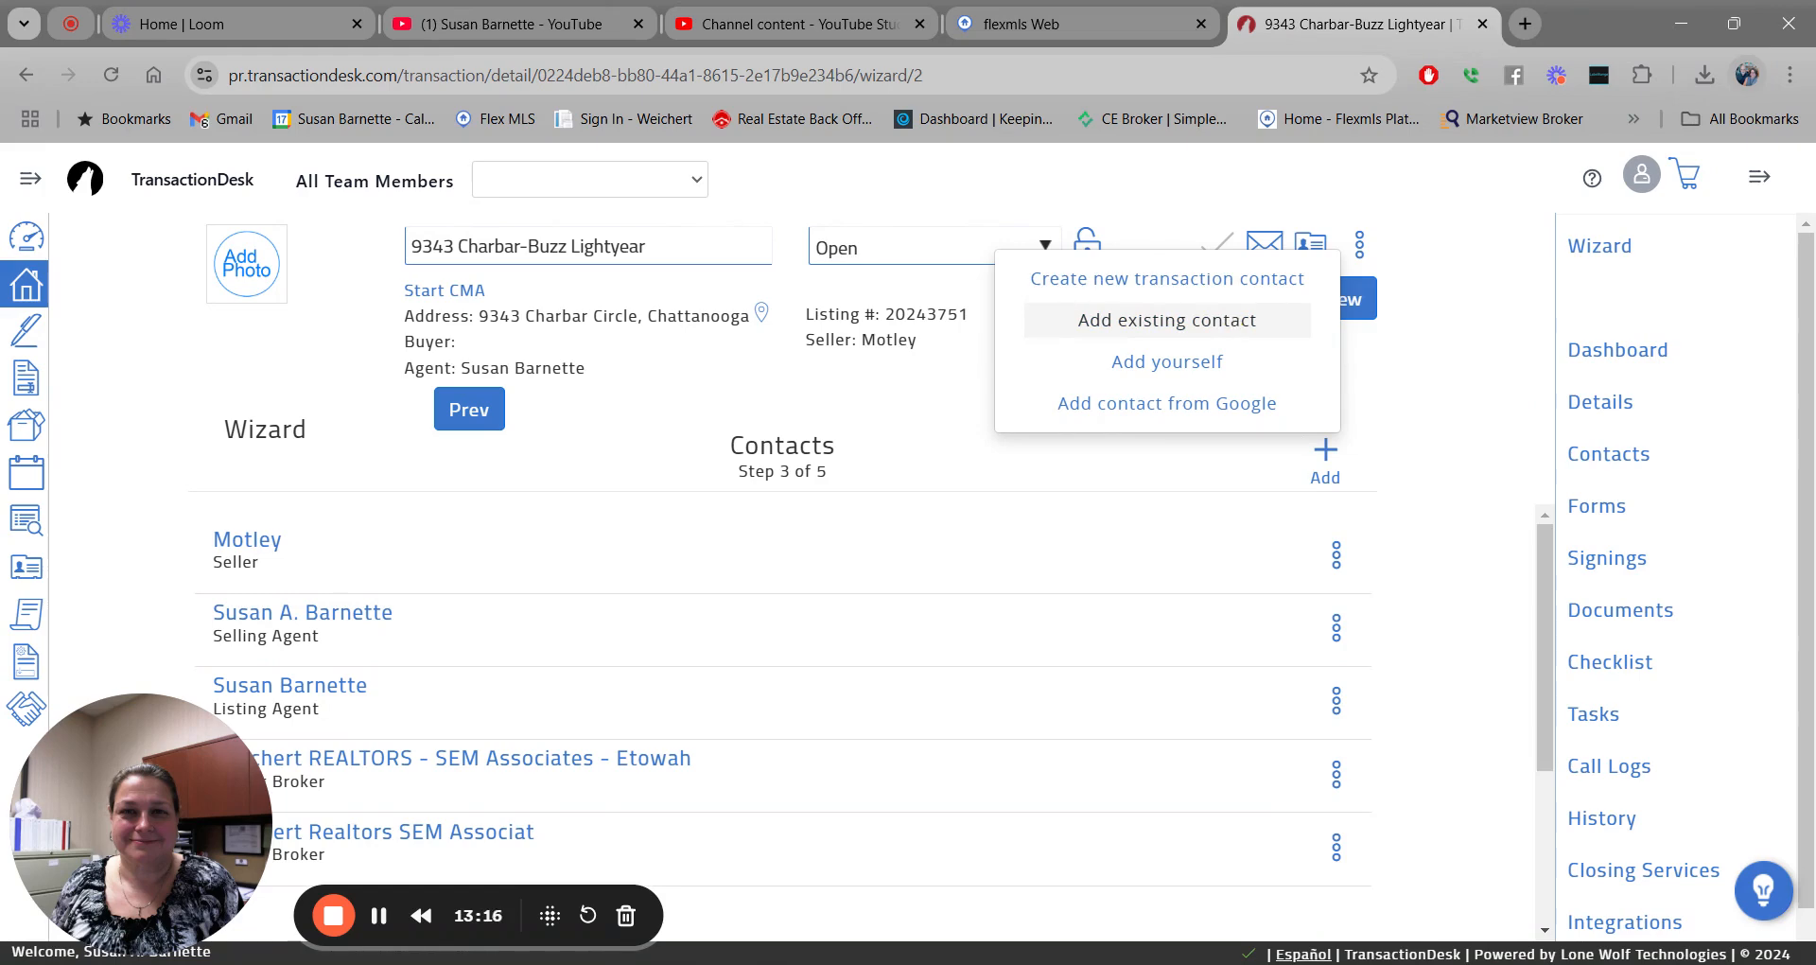
# Create a new Seller transaction contact and enter the seller's first and last name.
pyautogui.click(1243, 280)
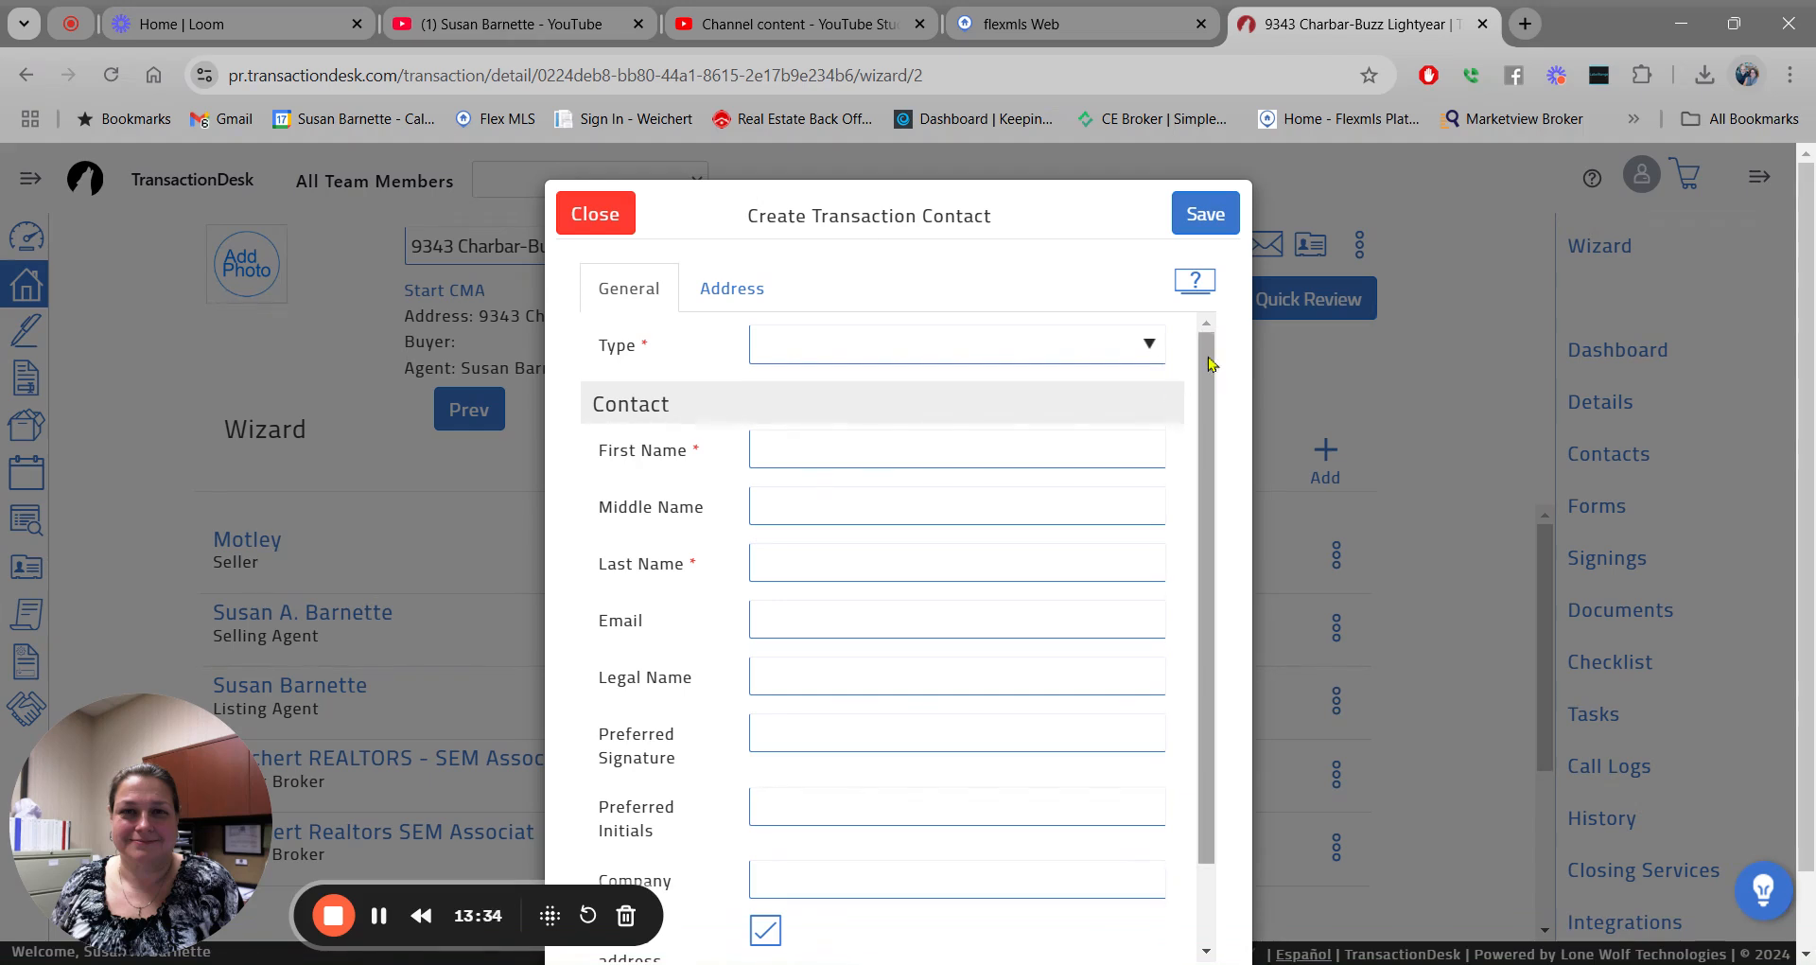
pyautogui.click(1149, 355)
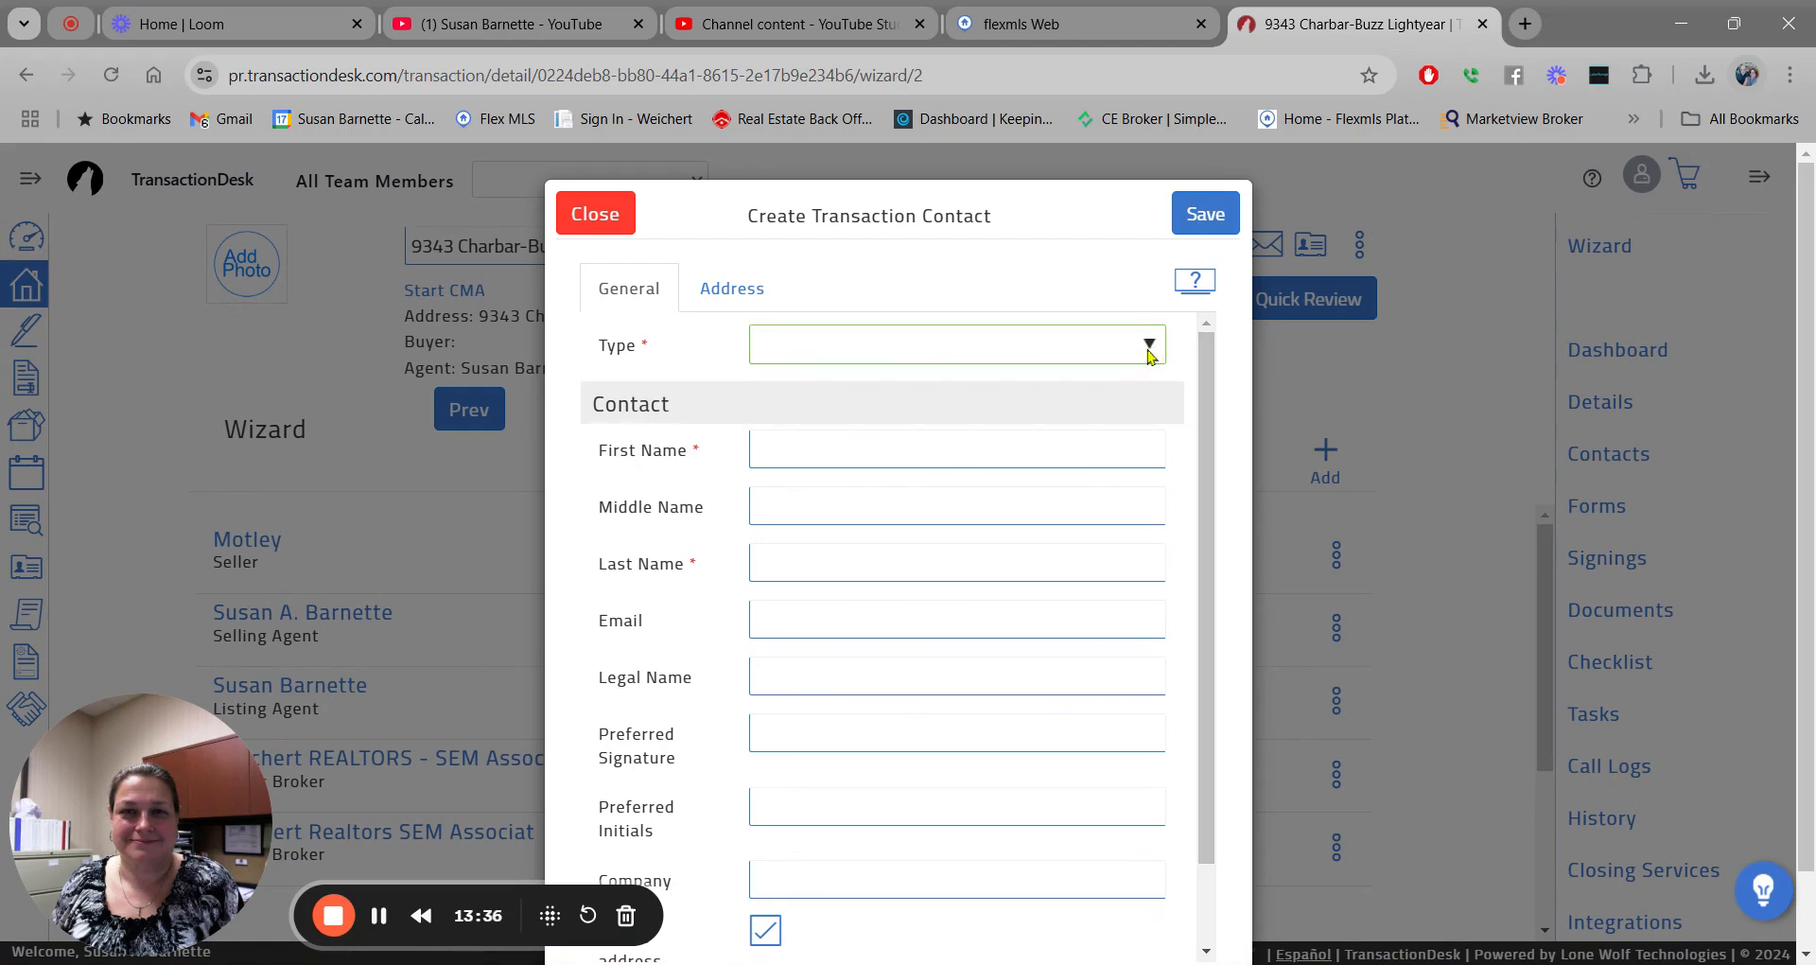
pyautogui.click(1027, 371)
pyautogui.click(831, 451)
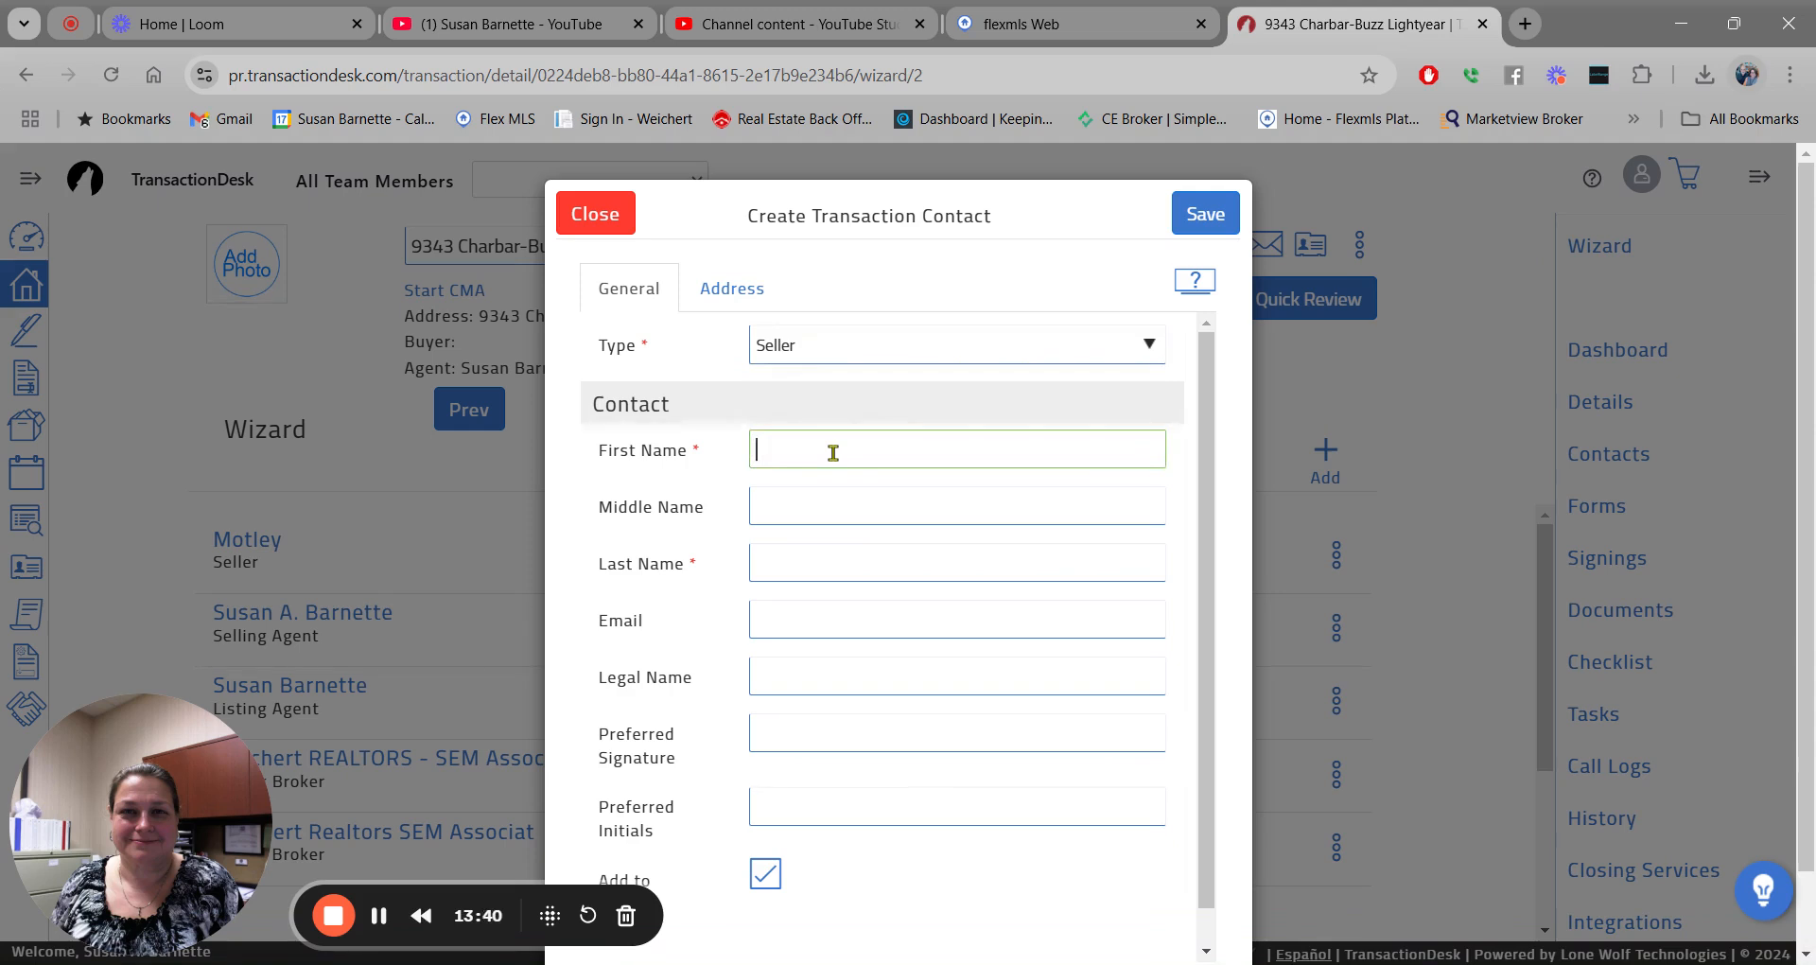
pyautogui.press('Tab')
pyautogui.press('Tab')
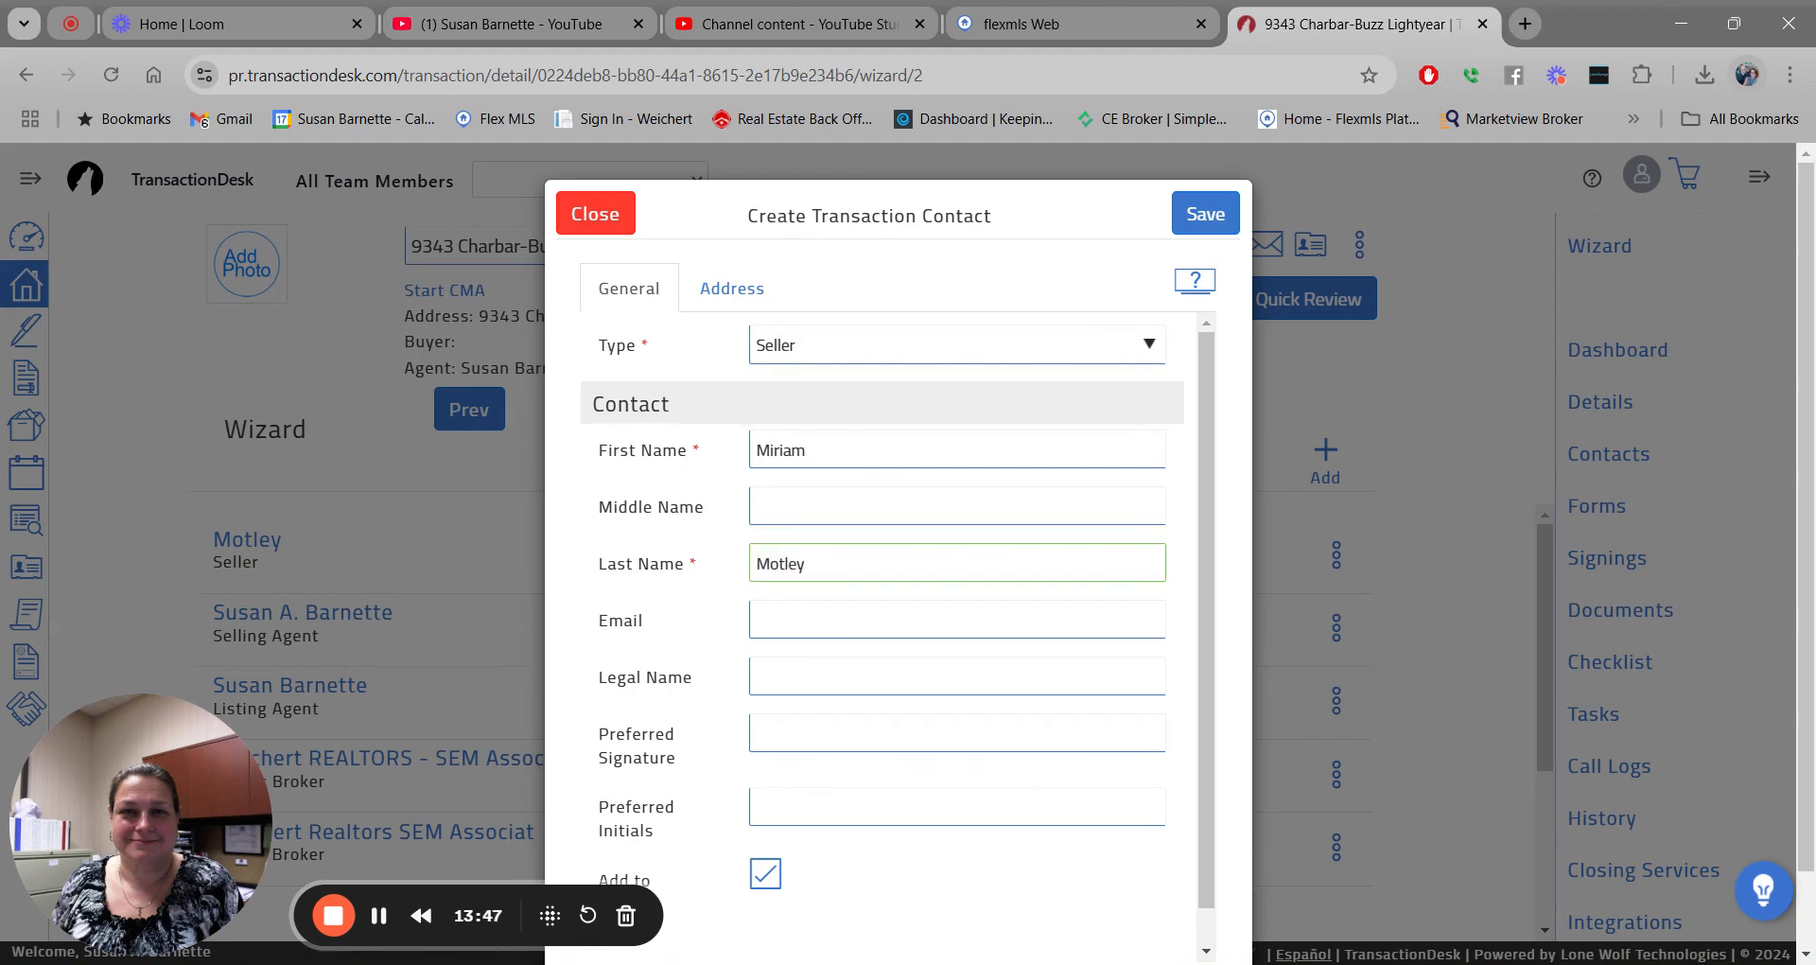
pyautogui.press('Tab')
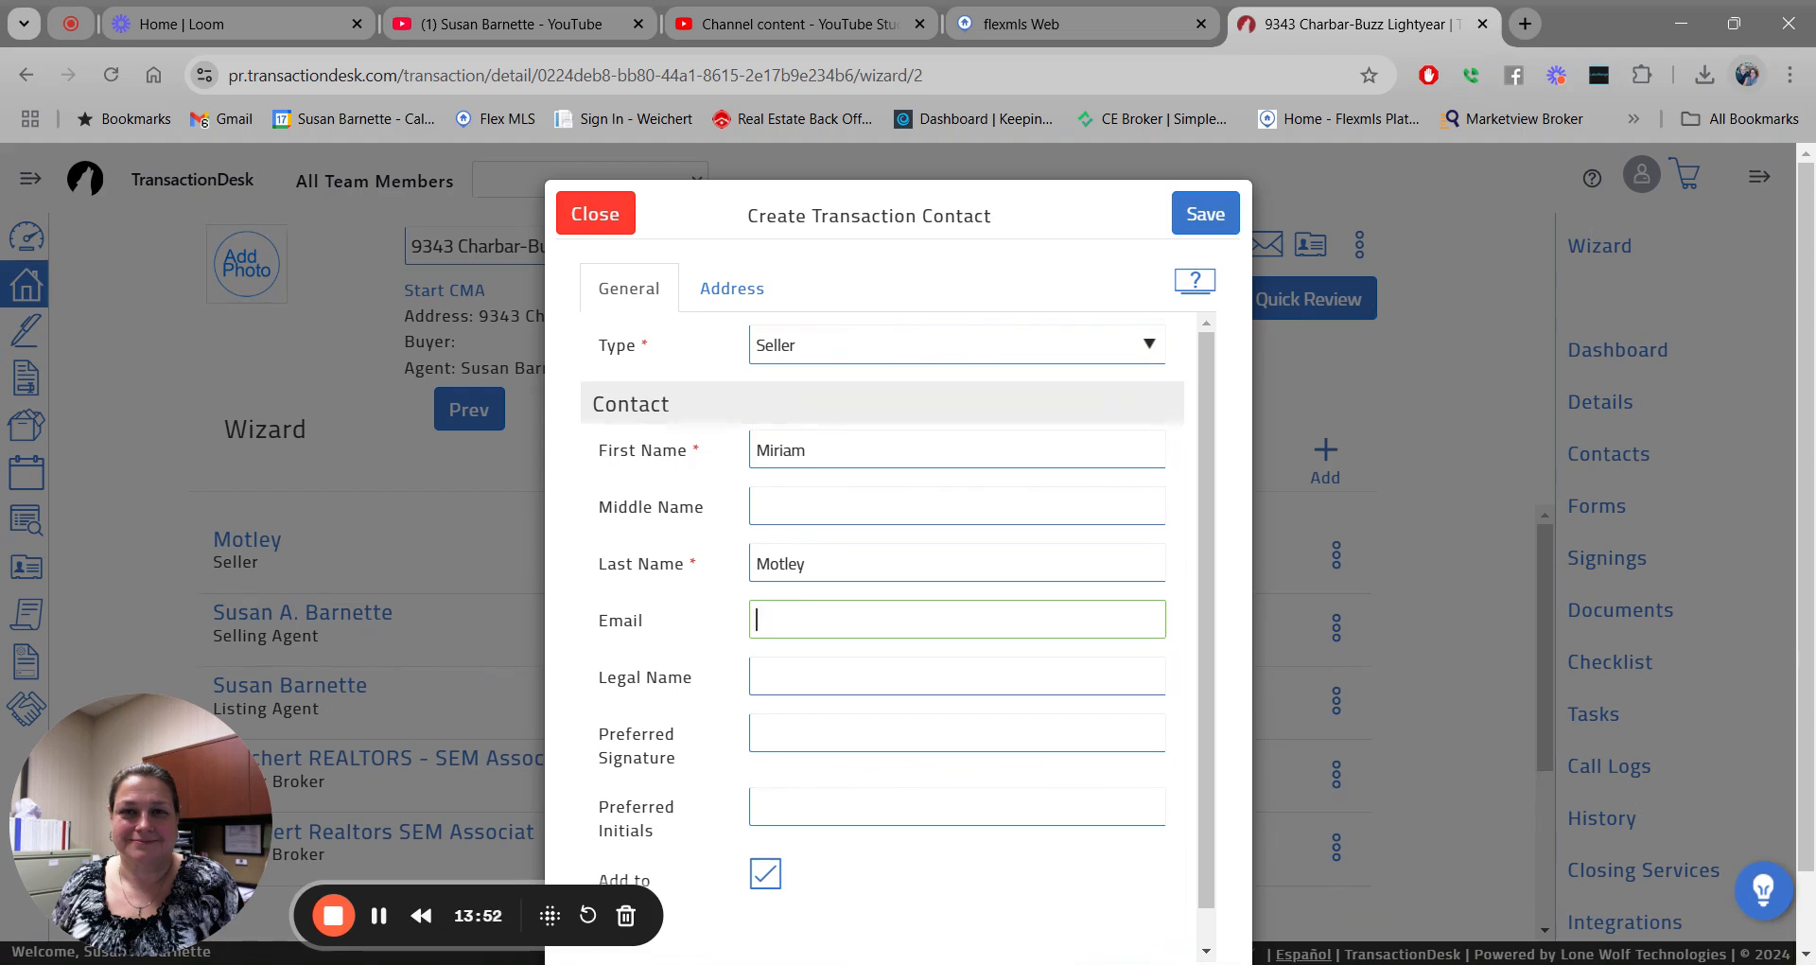
# Enter the seller's full legal name, reuse it as preferred signature, add initials, and save.
pyautogui.click(774, 679)
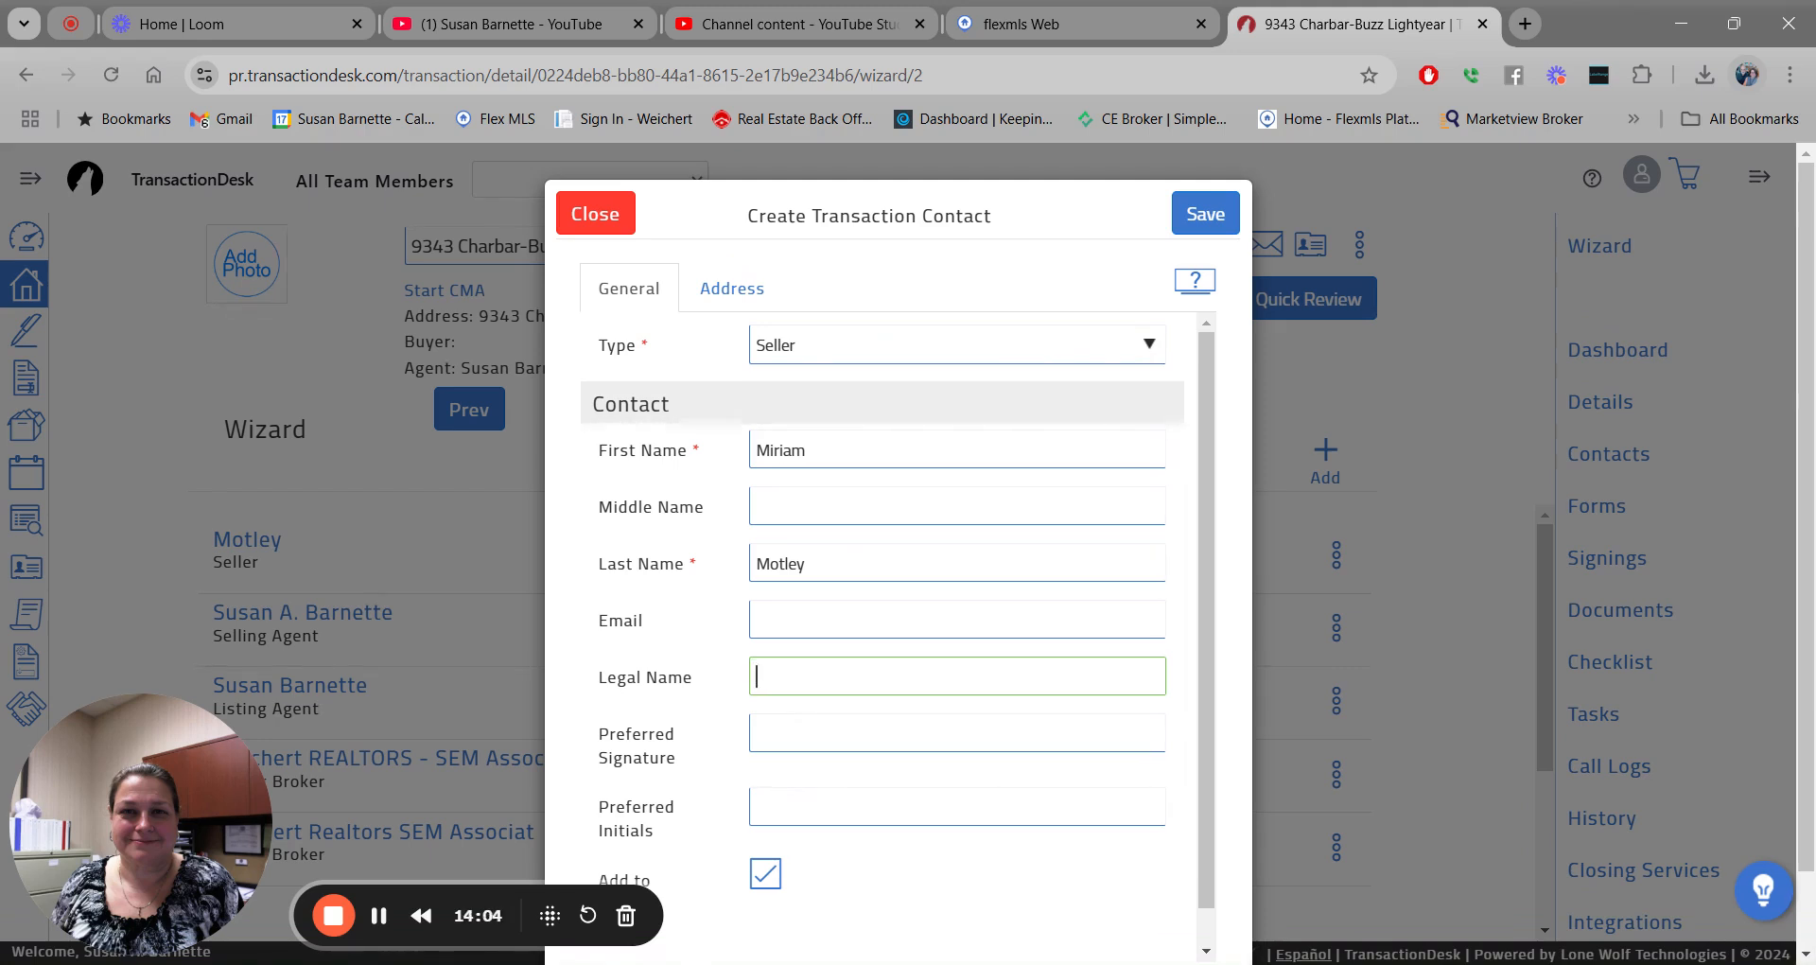
pyautogui.tripleClick(798, 678)
pyautogui.hotkey('ctrl', 'c')
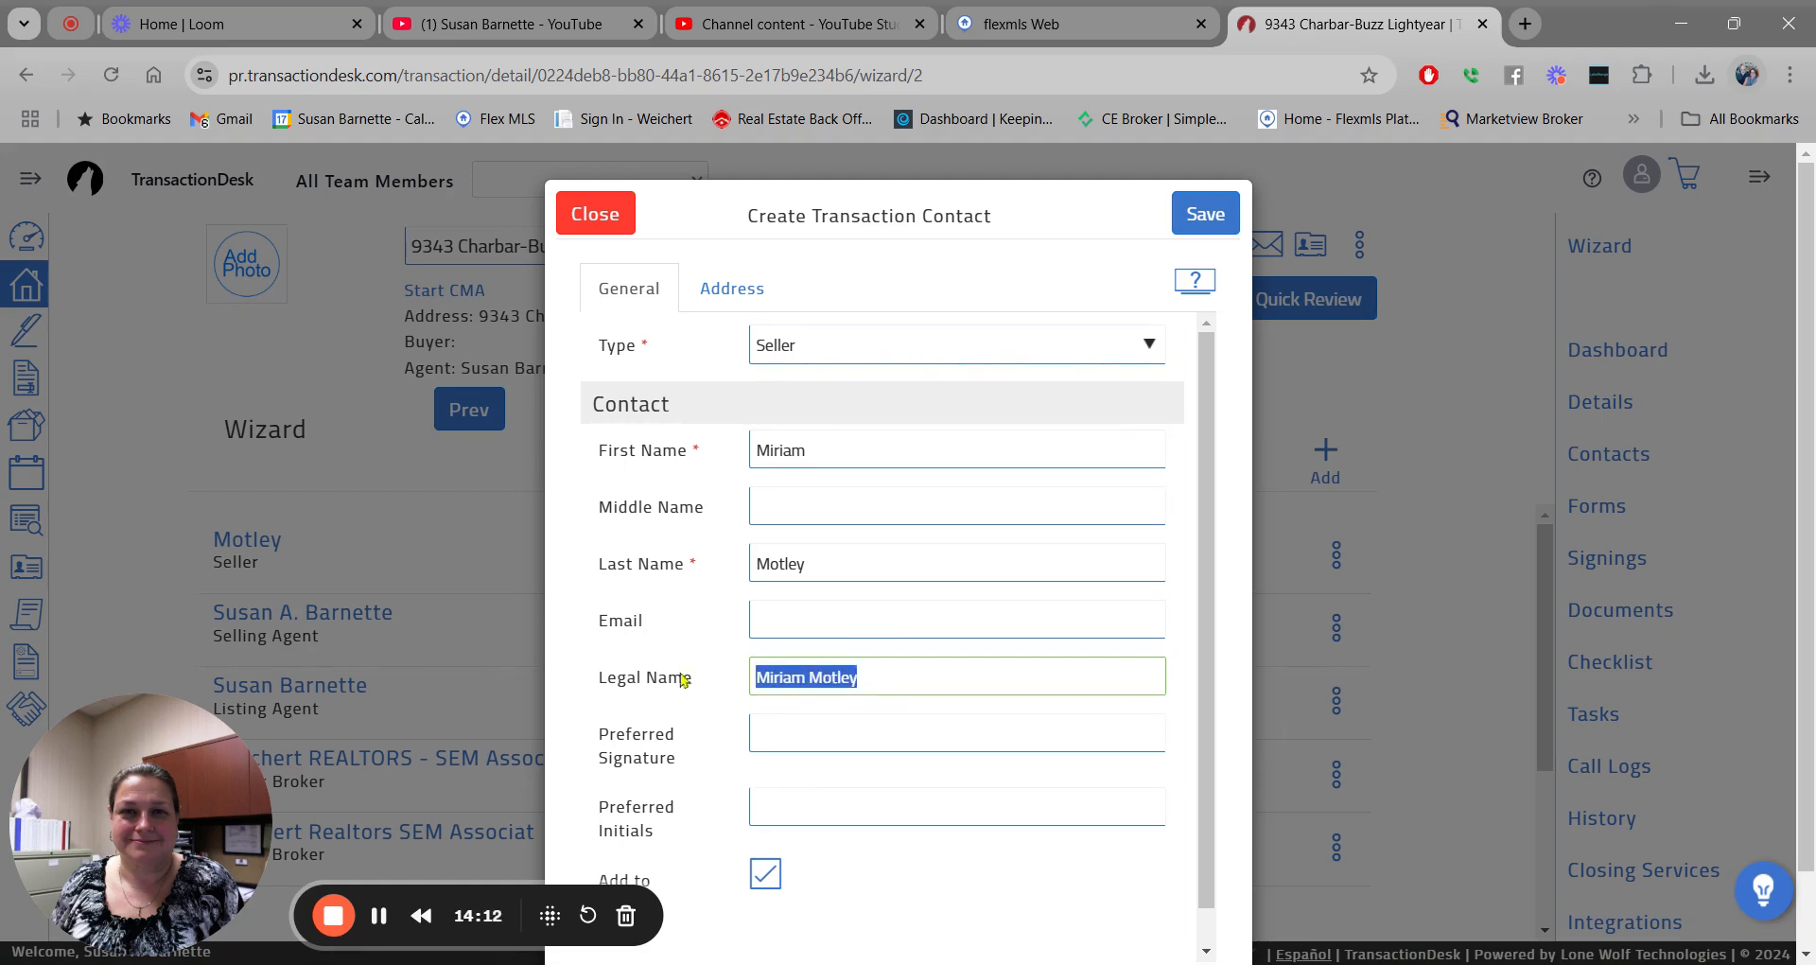
pyautogui.click(785, 725)
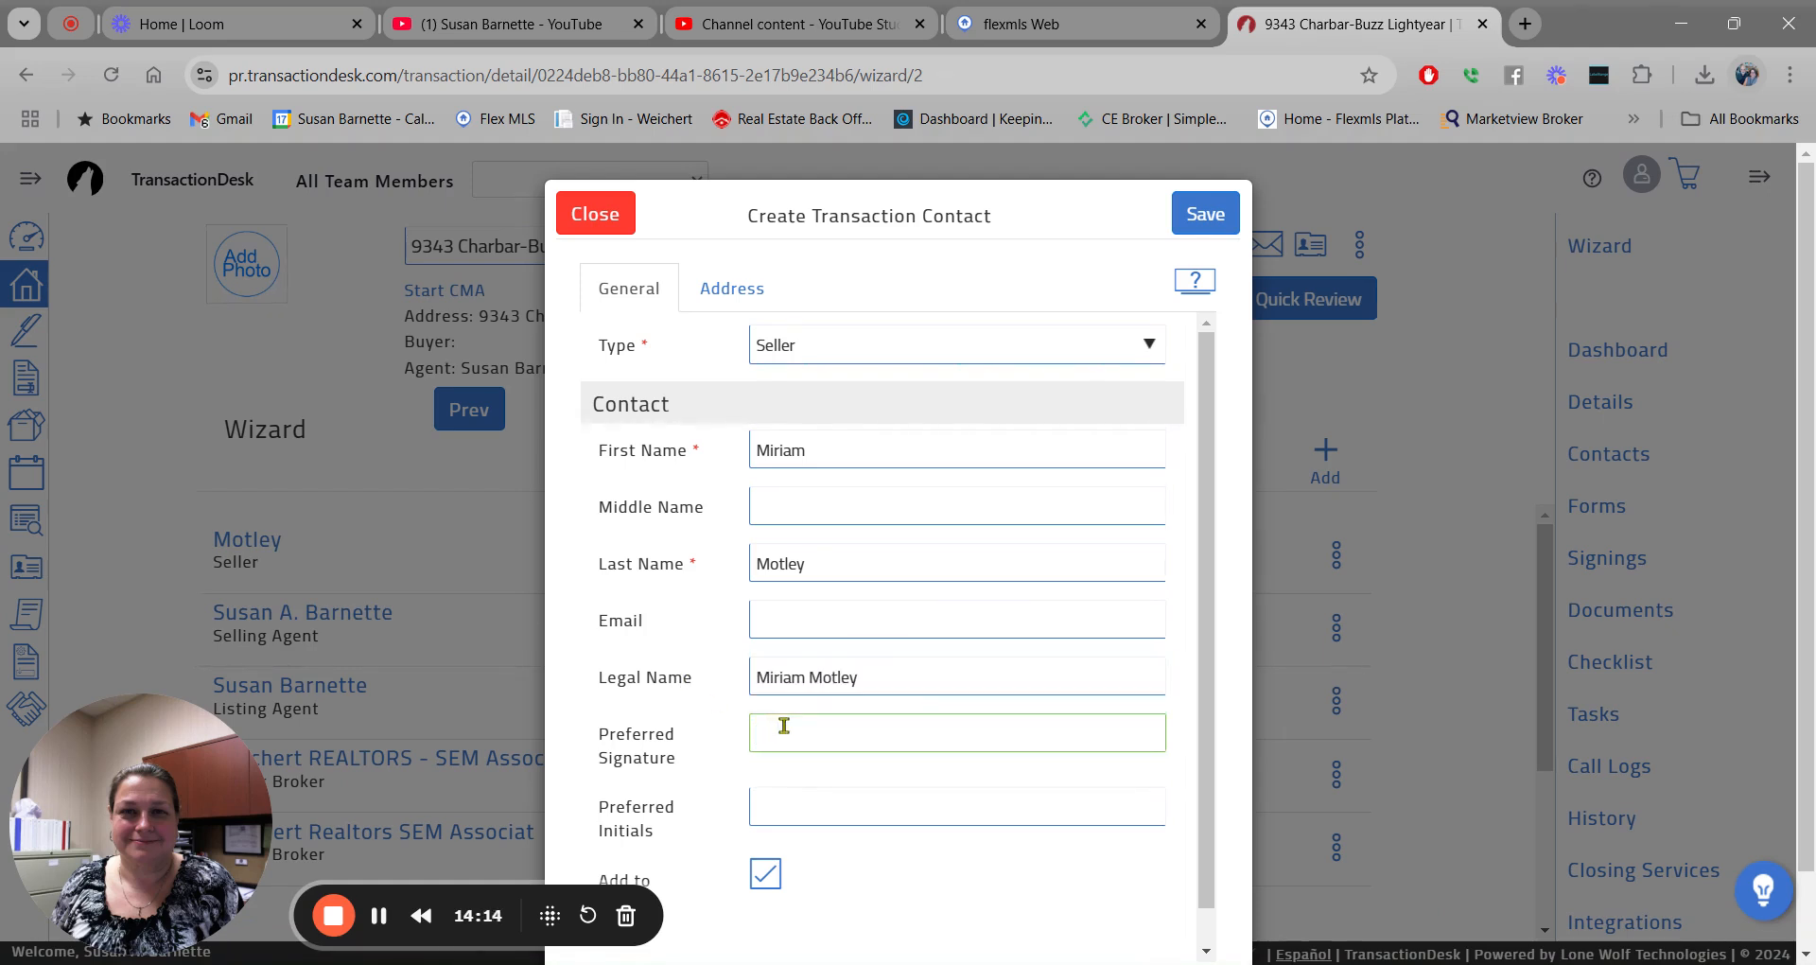
pyautogui.hotkey('ctrl', 'v')
pyautogui.click(812, 805)
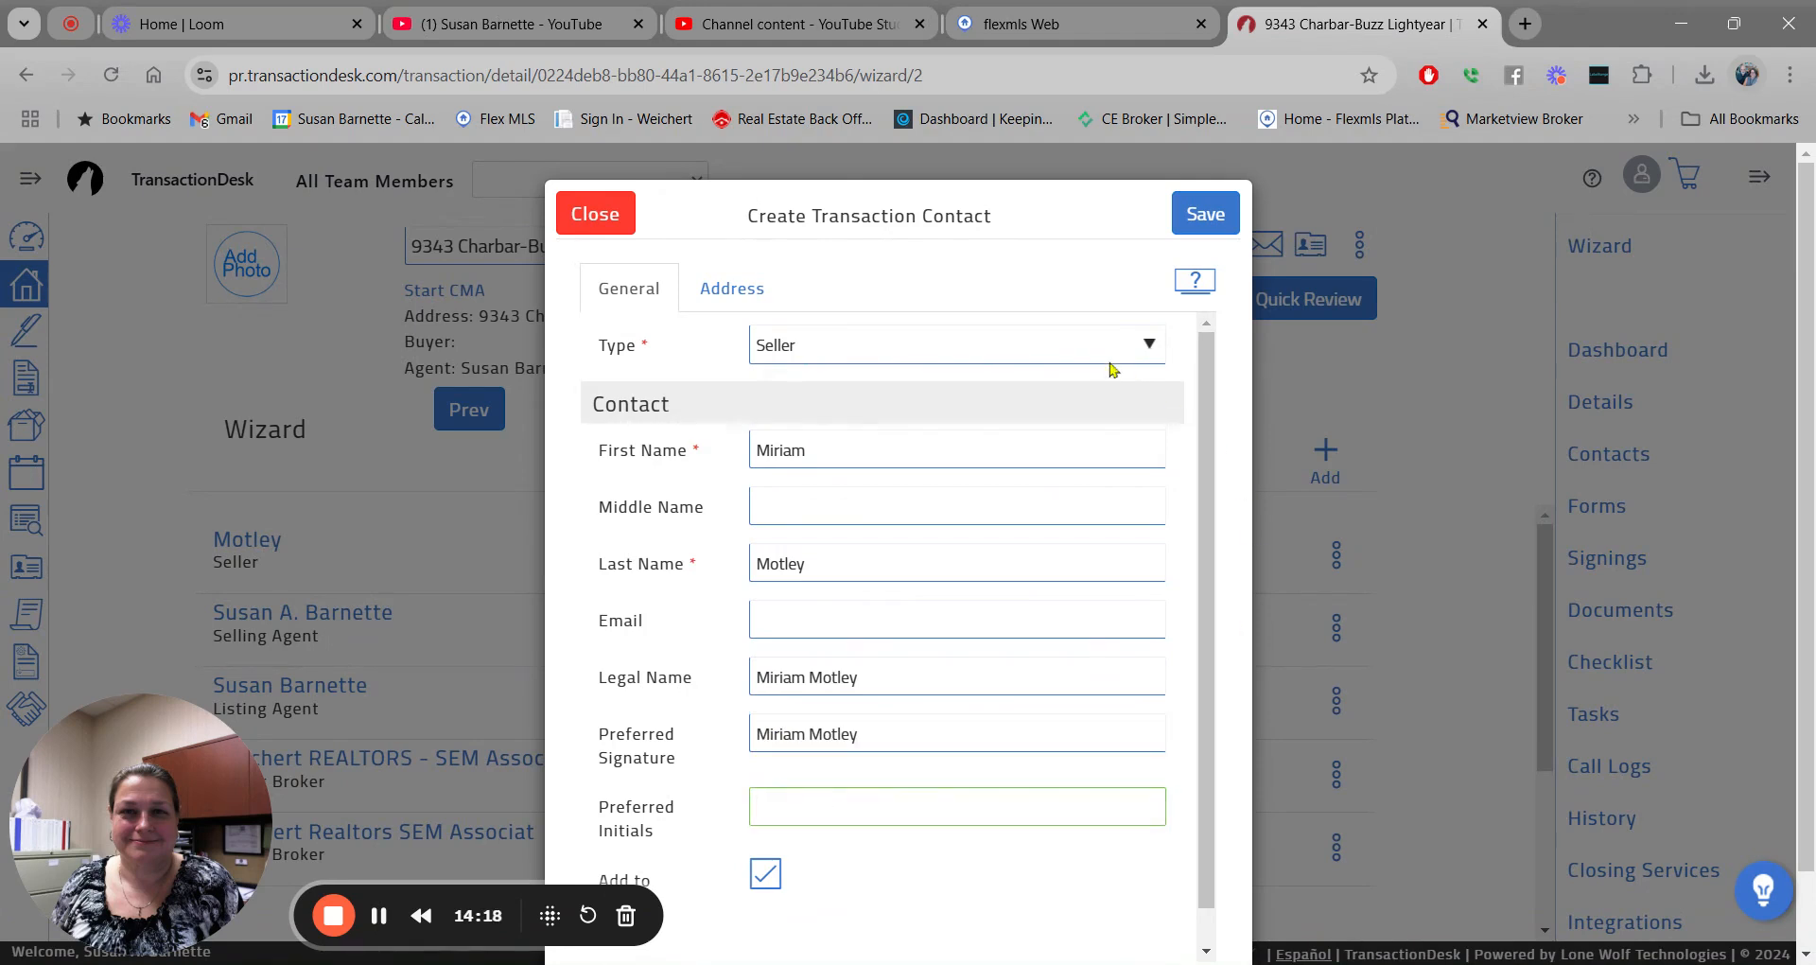
pyautogui.write('MM')
pyautogui.click(1189, 222)
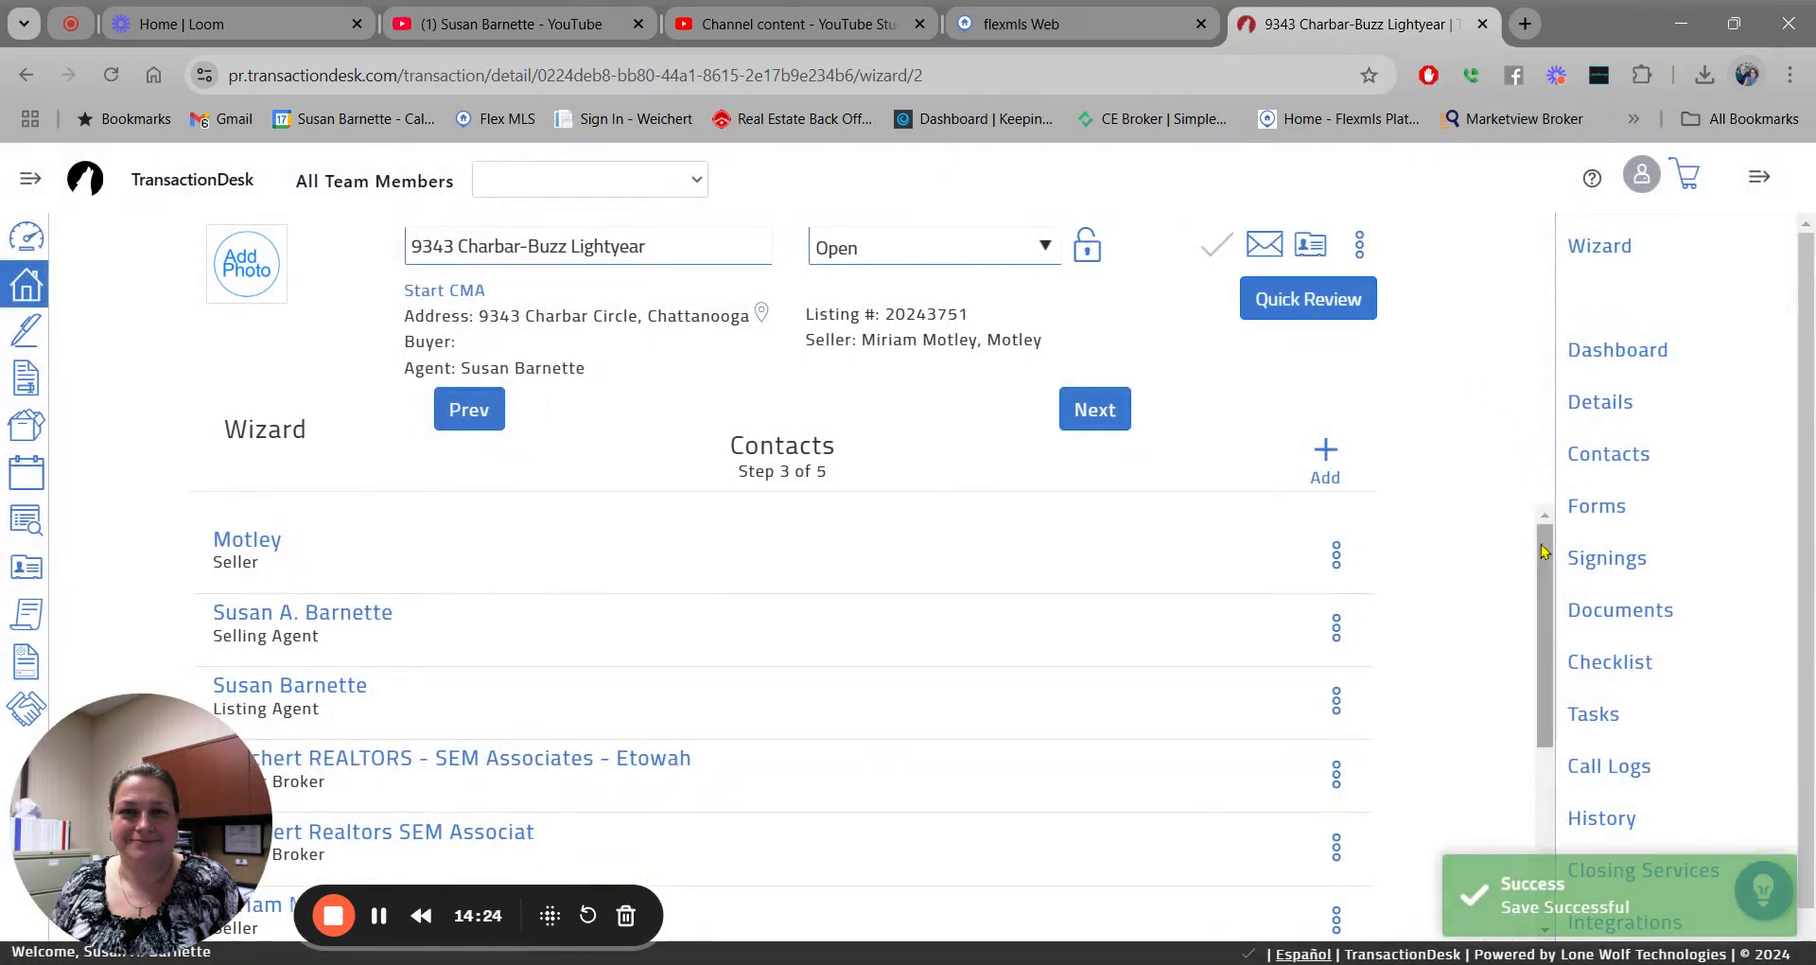
# Open the first seller's contact from the Contacts list in the Edit transaction contact form.
pyautogui.moveTo(1534, 528); pyautogui.dragTo(1542, 697)
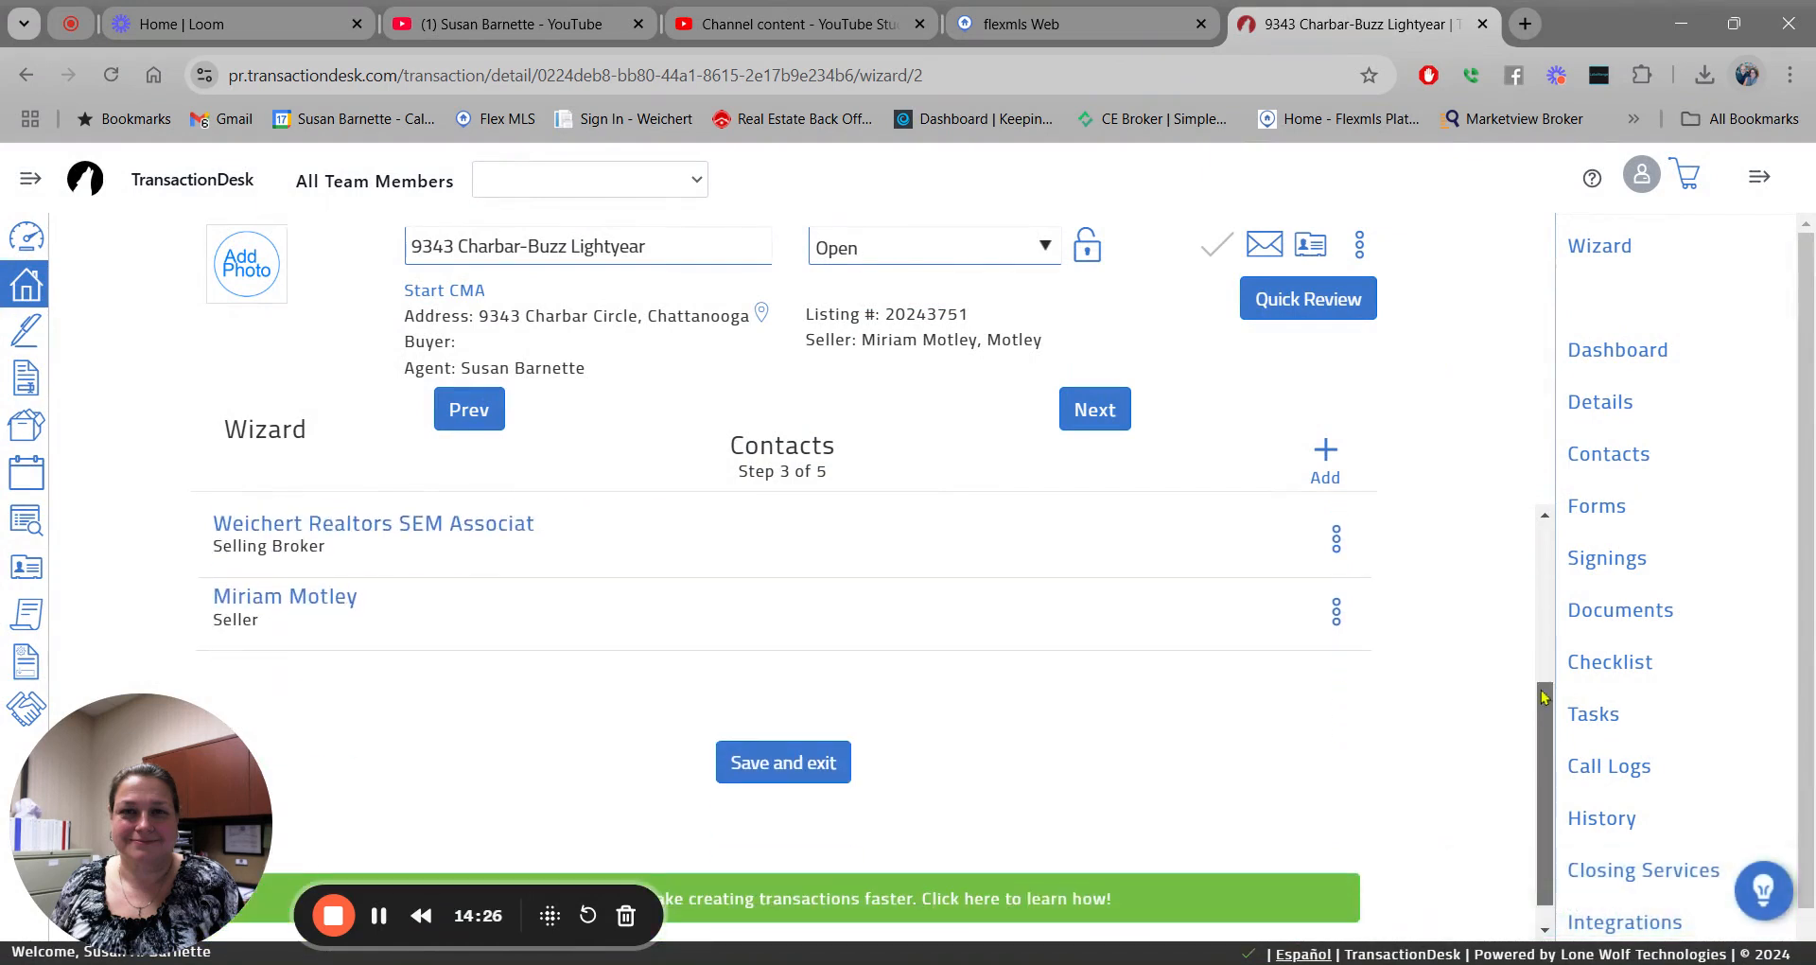
pyautogui.scroll(3, 1007, 572)
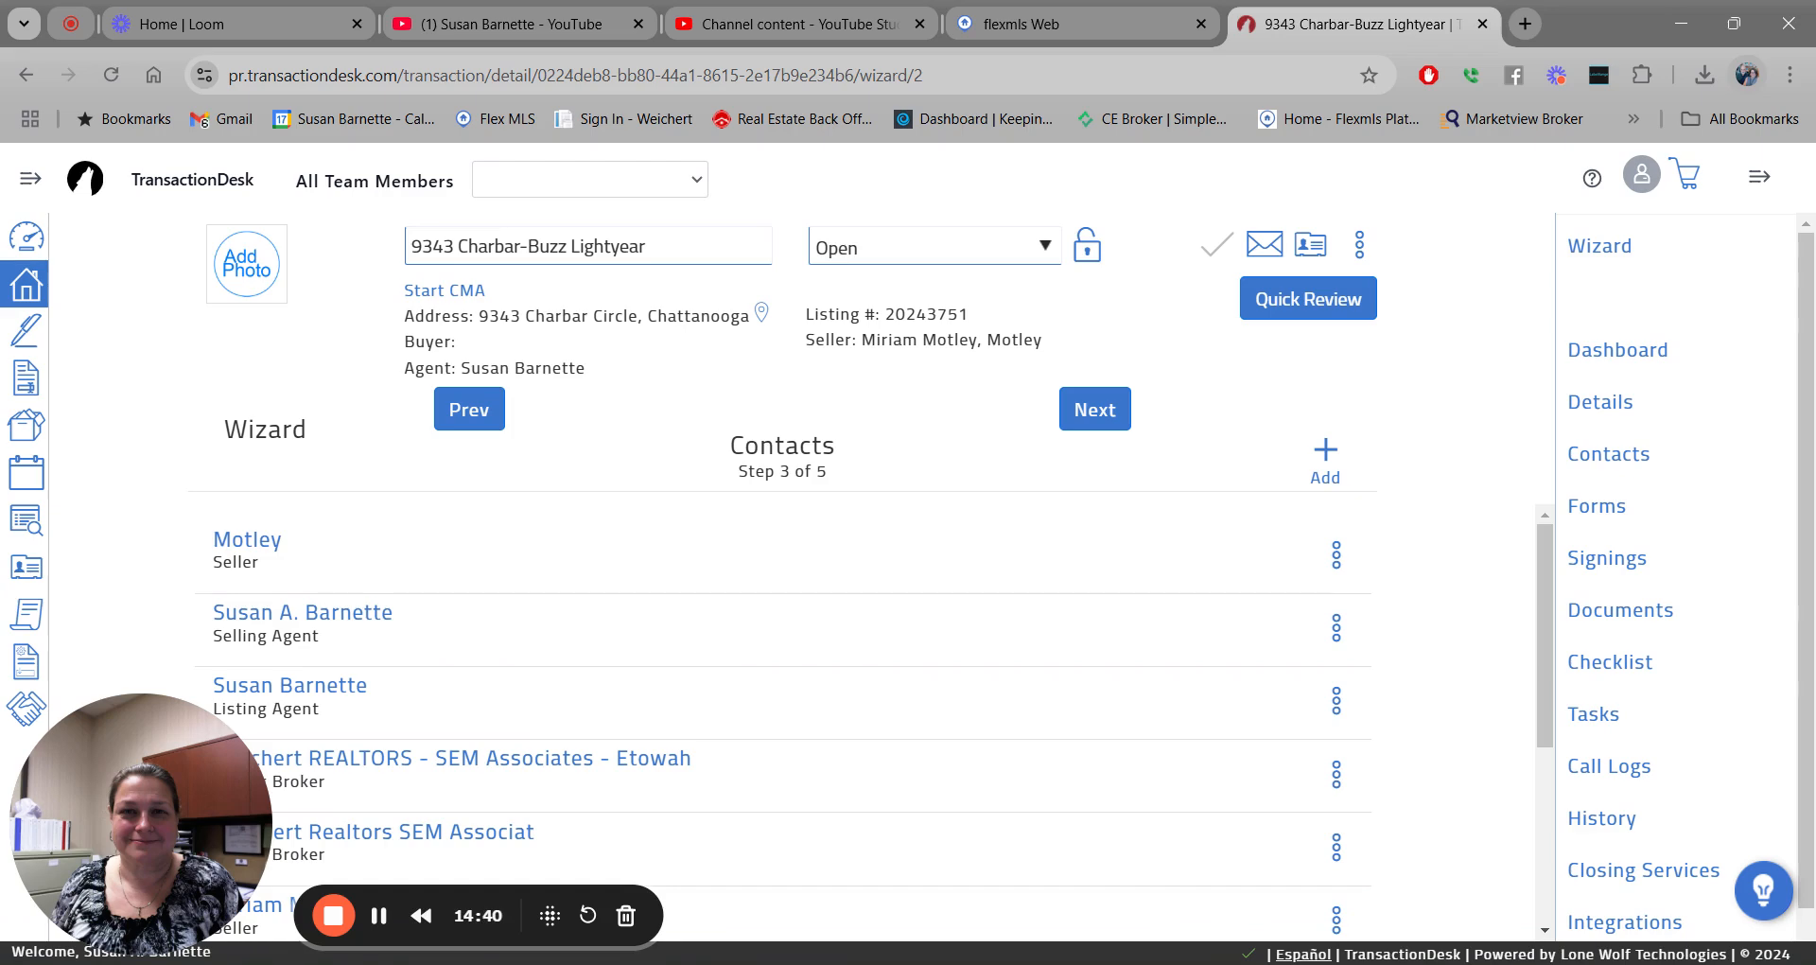
pyautogui.click(242, 547)
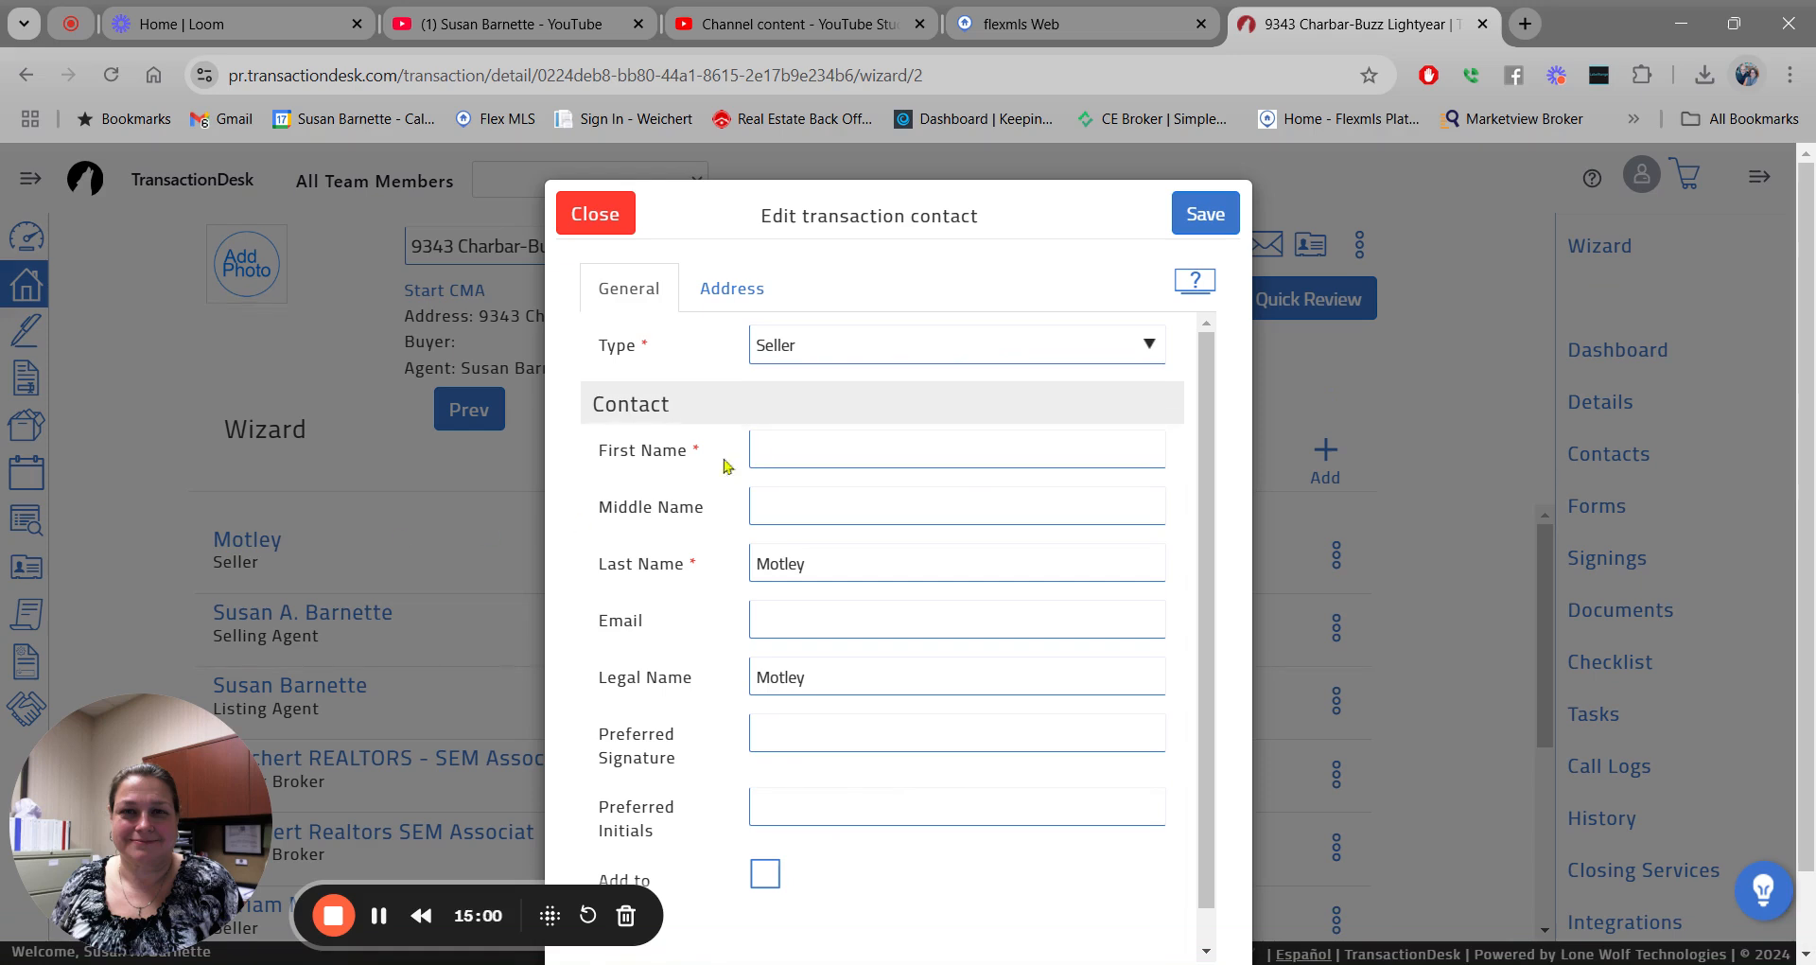
# Enter the seller's first name and replace the legal name with the full name.
pyautogui.click(771, 446)
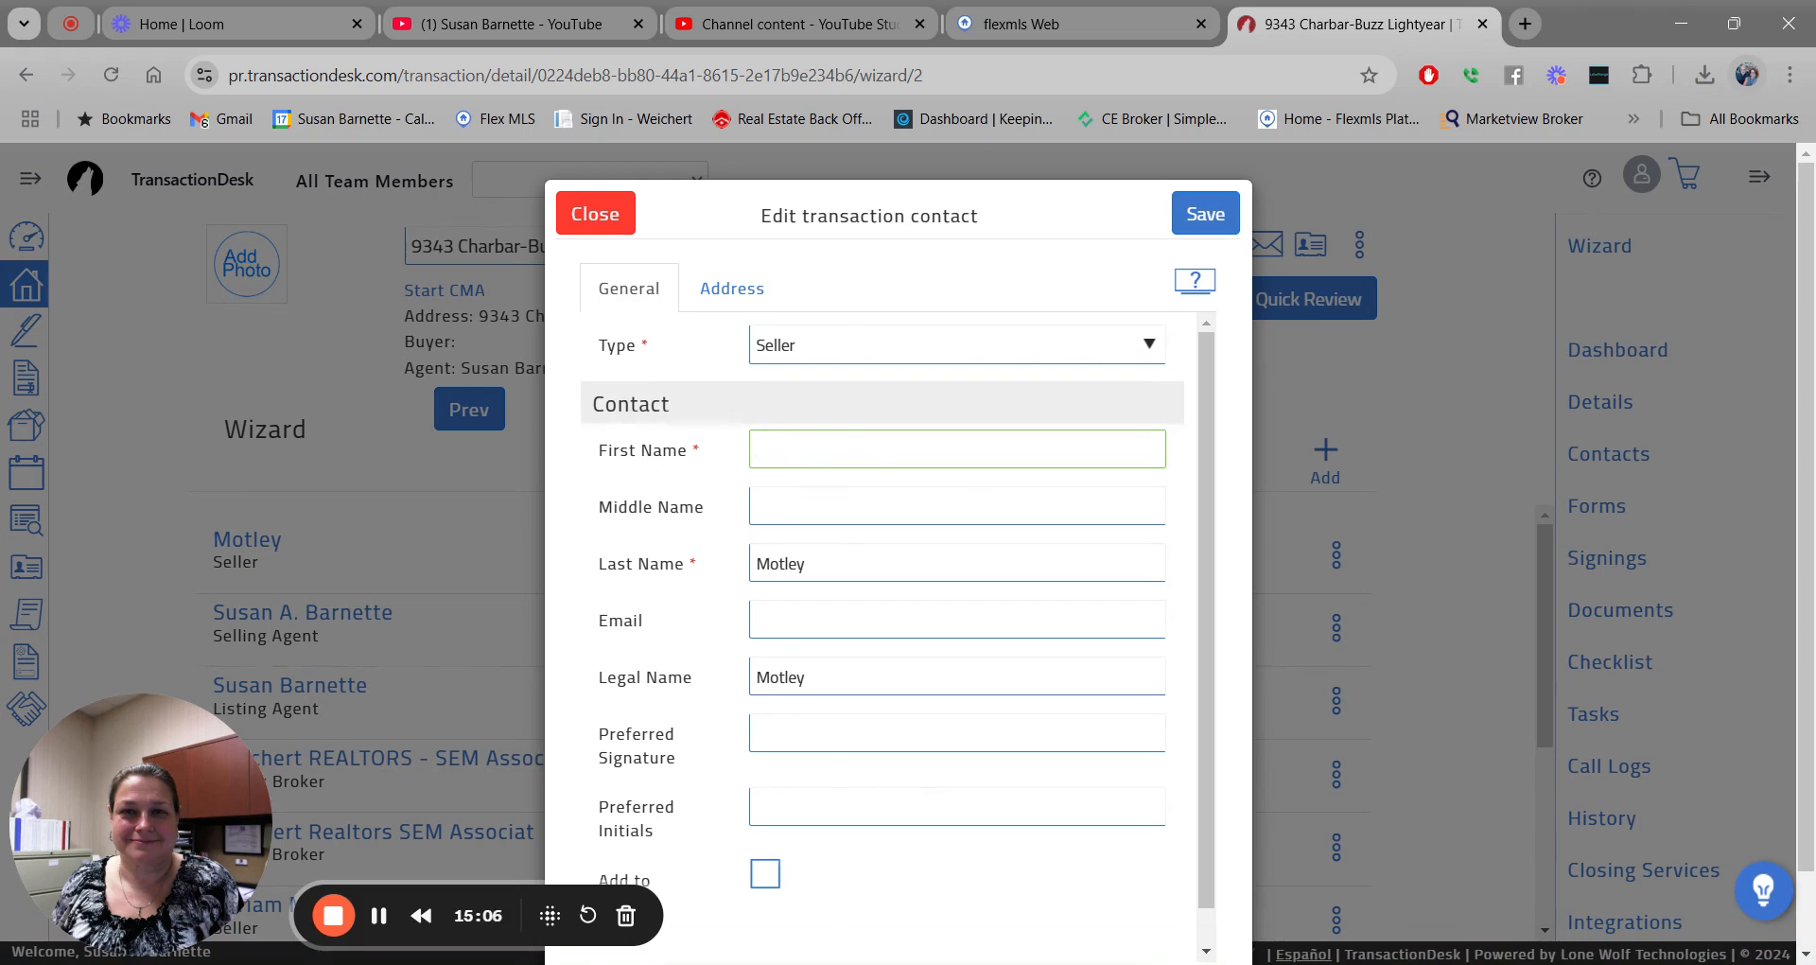
pyautogui.write('Gerald')
pyautogui.moveTo(814, 673); pyautogui.dragTo(736, 696)
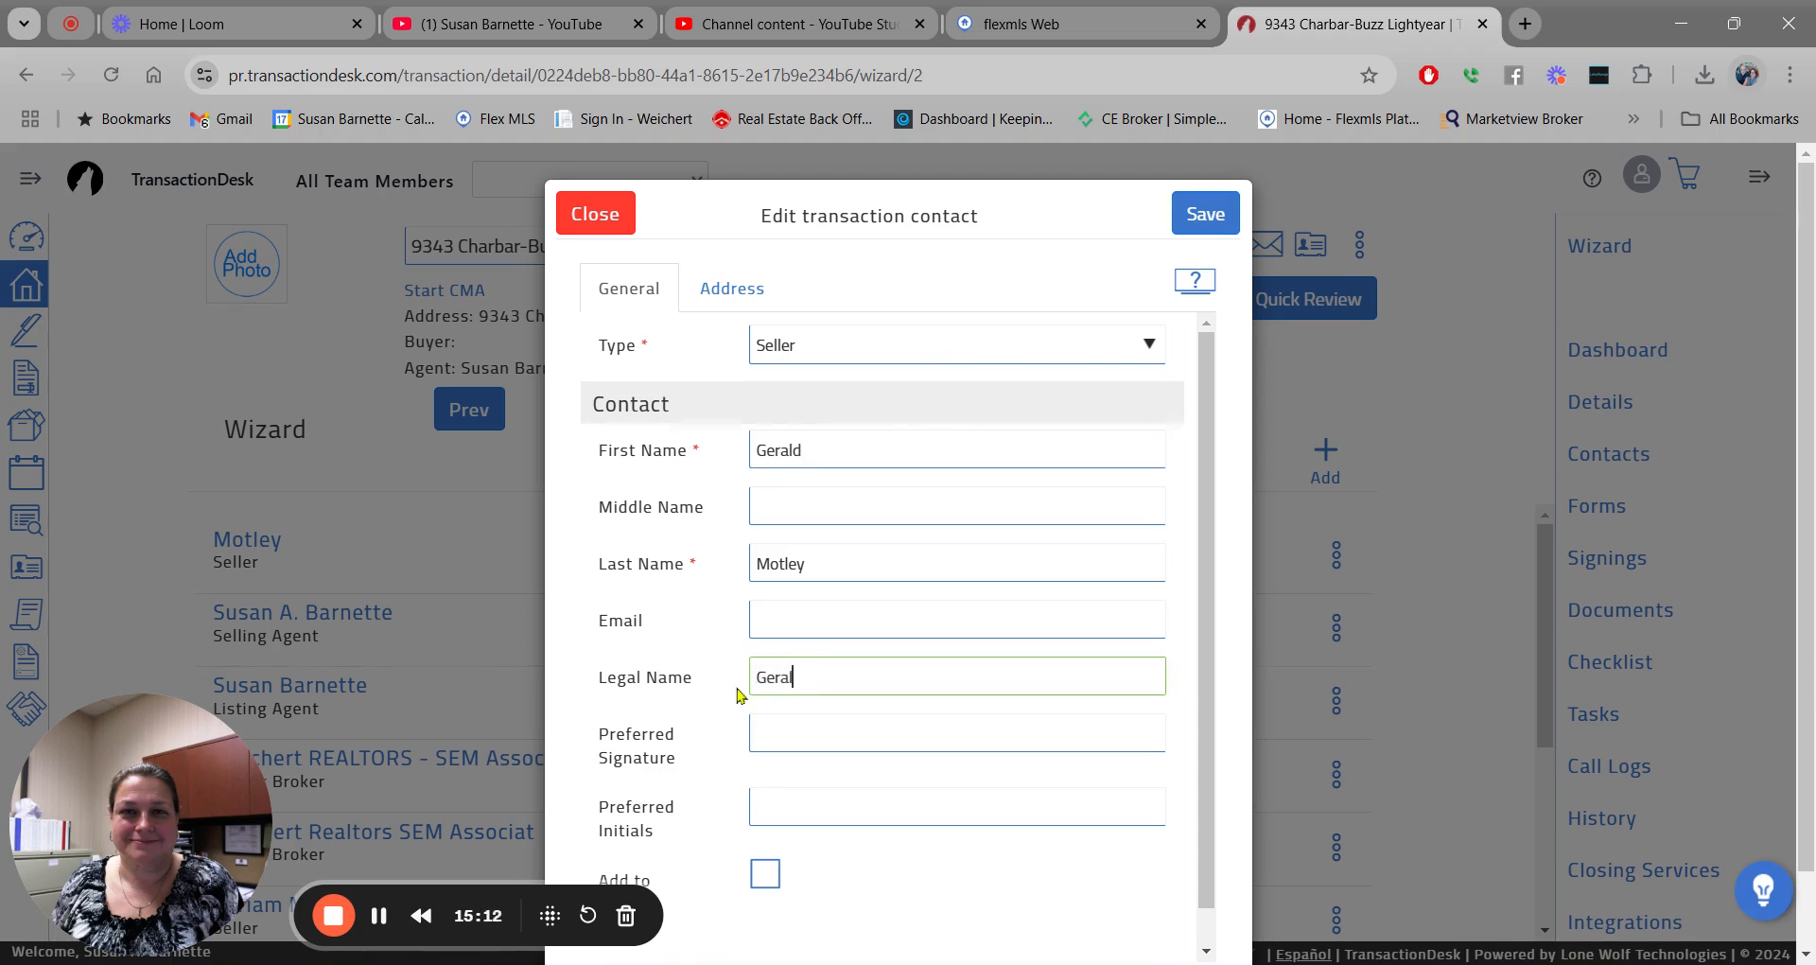
# Copy the full name into Preferred Signature, add the seller's initials, and save.
pyautogui.moveTo(875, 673); pyautogui.dragTo(708, 677)
pyautogui.hotkey('ctrl', 'c')
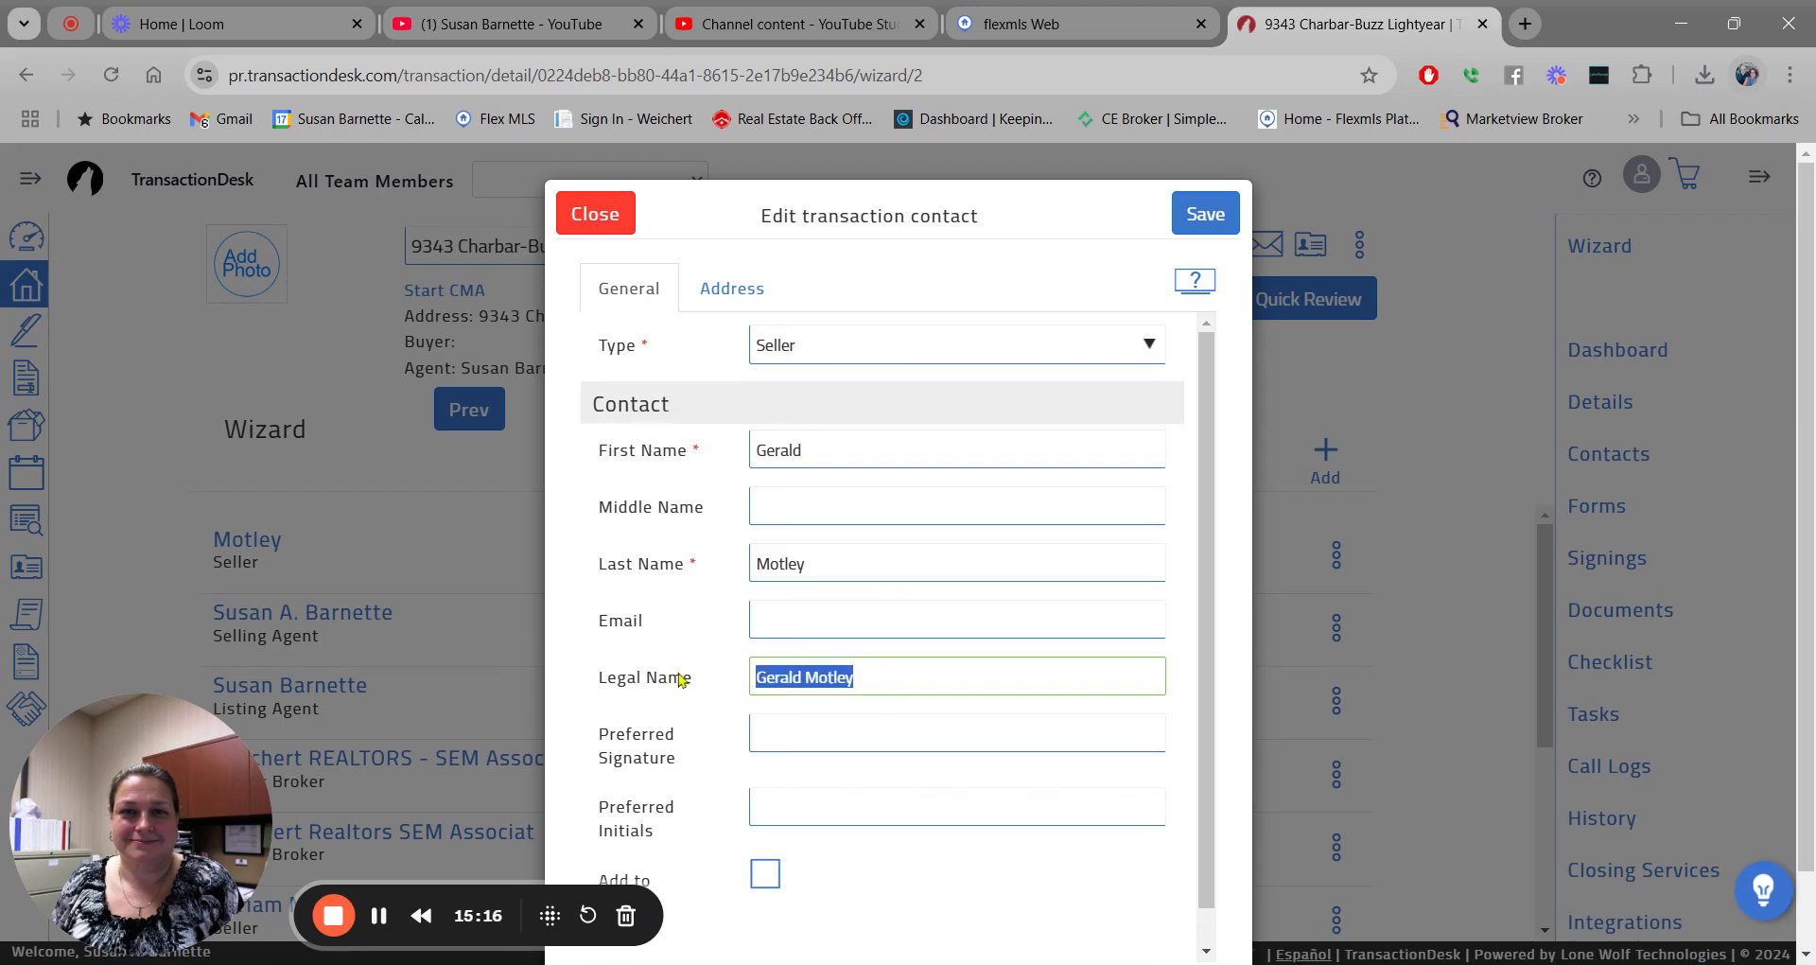
pyautogui.click(797, 726)
pyautogui.hotkey('ctrl', 'v')
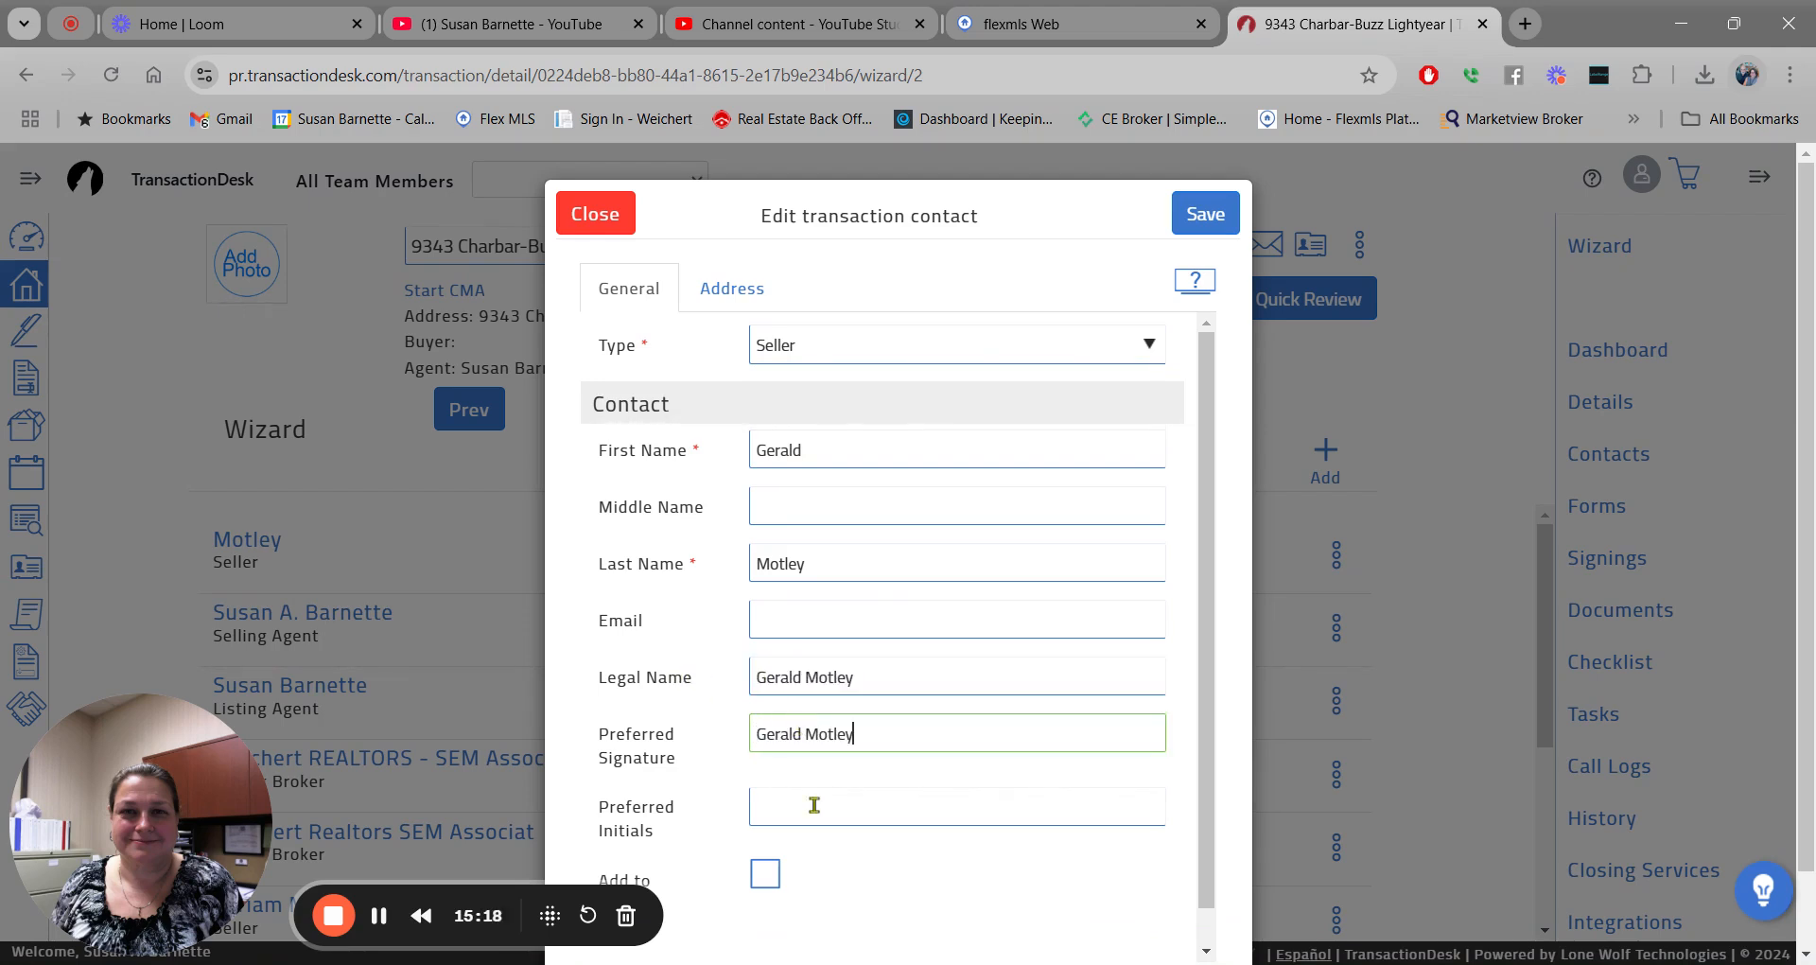
pyautogui.click(815, 804)
pyautogui.write('GM')
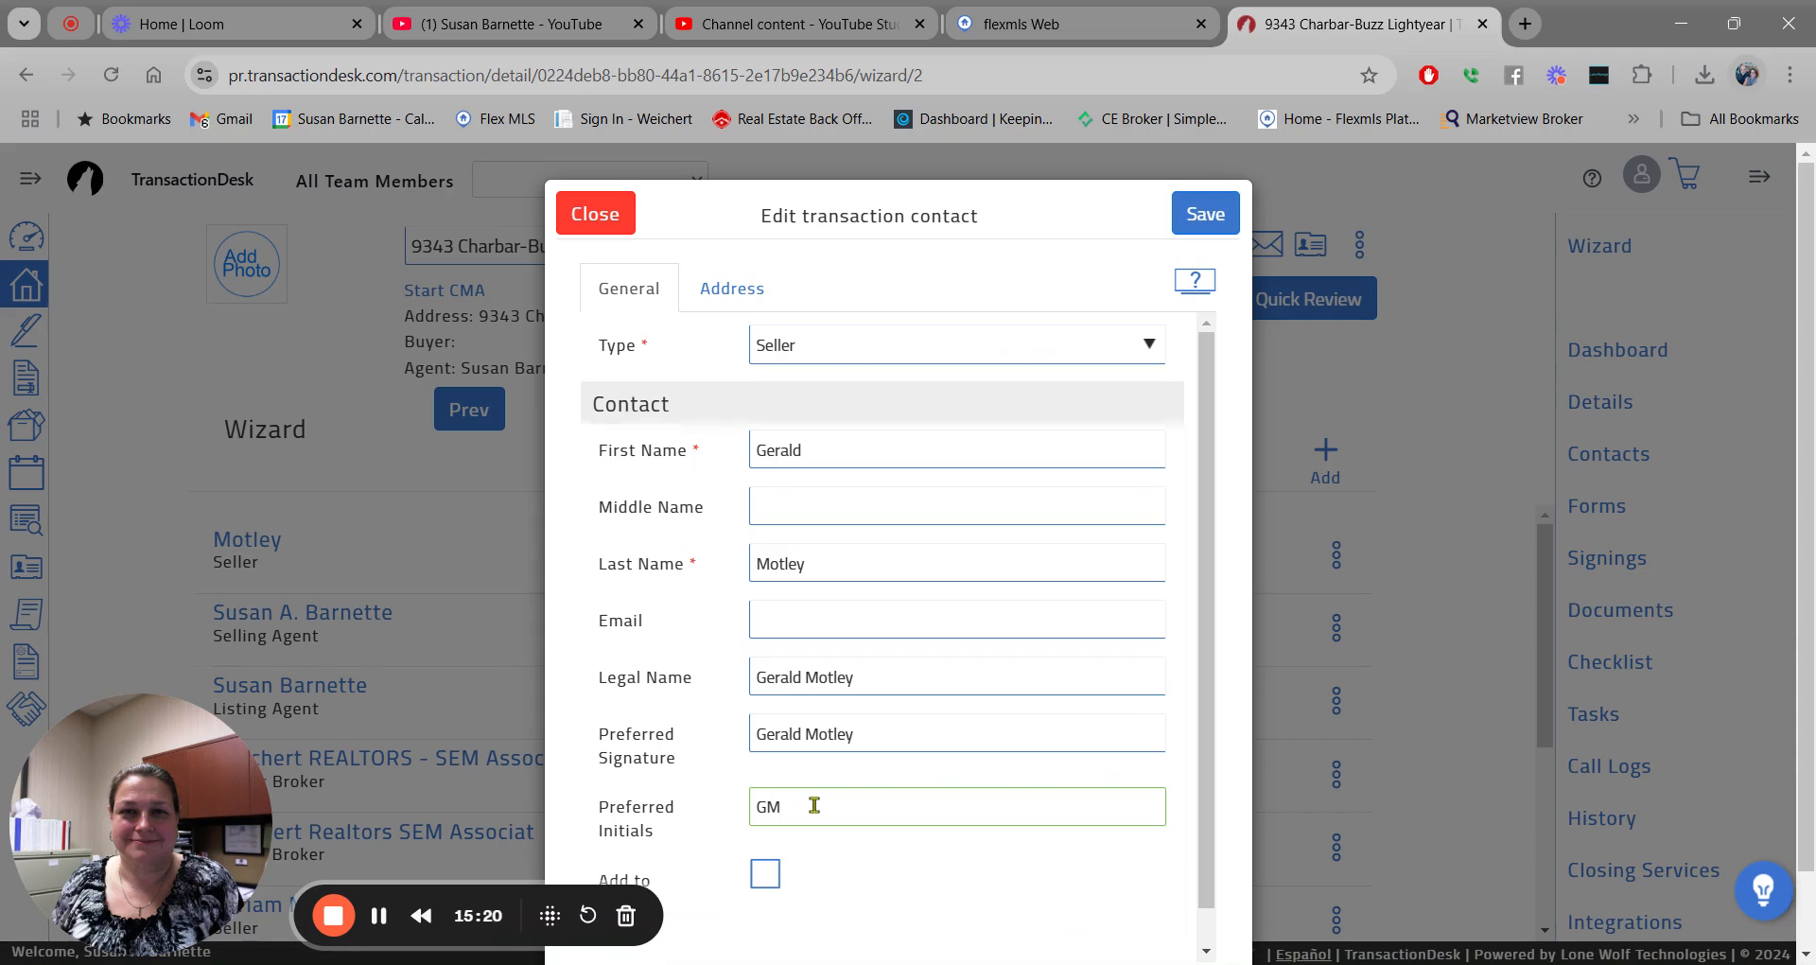
pyautogui.click(1208, 218)
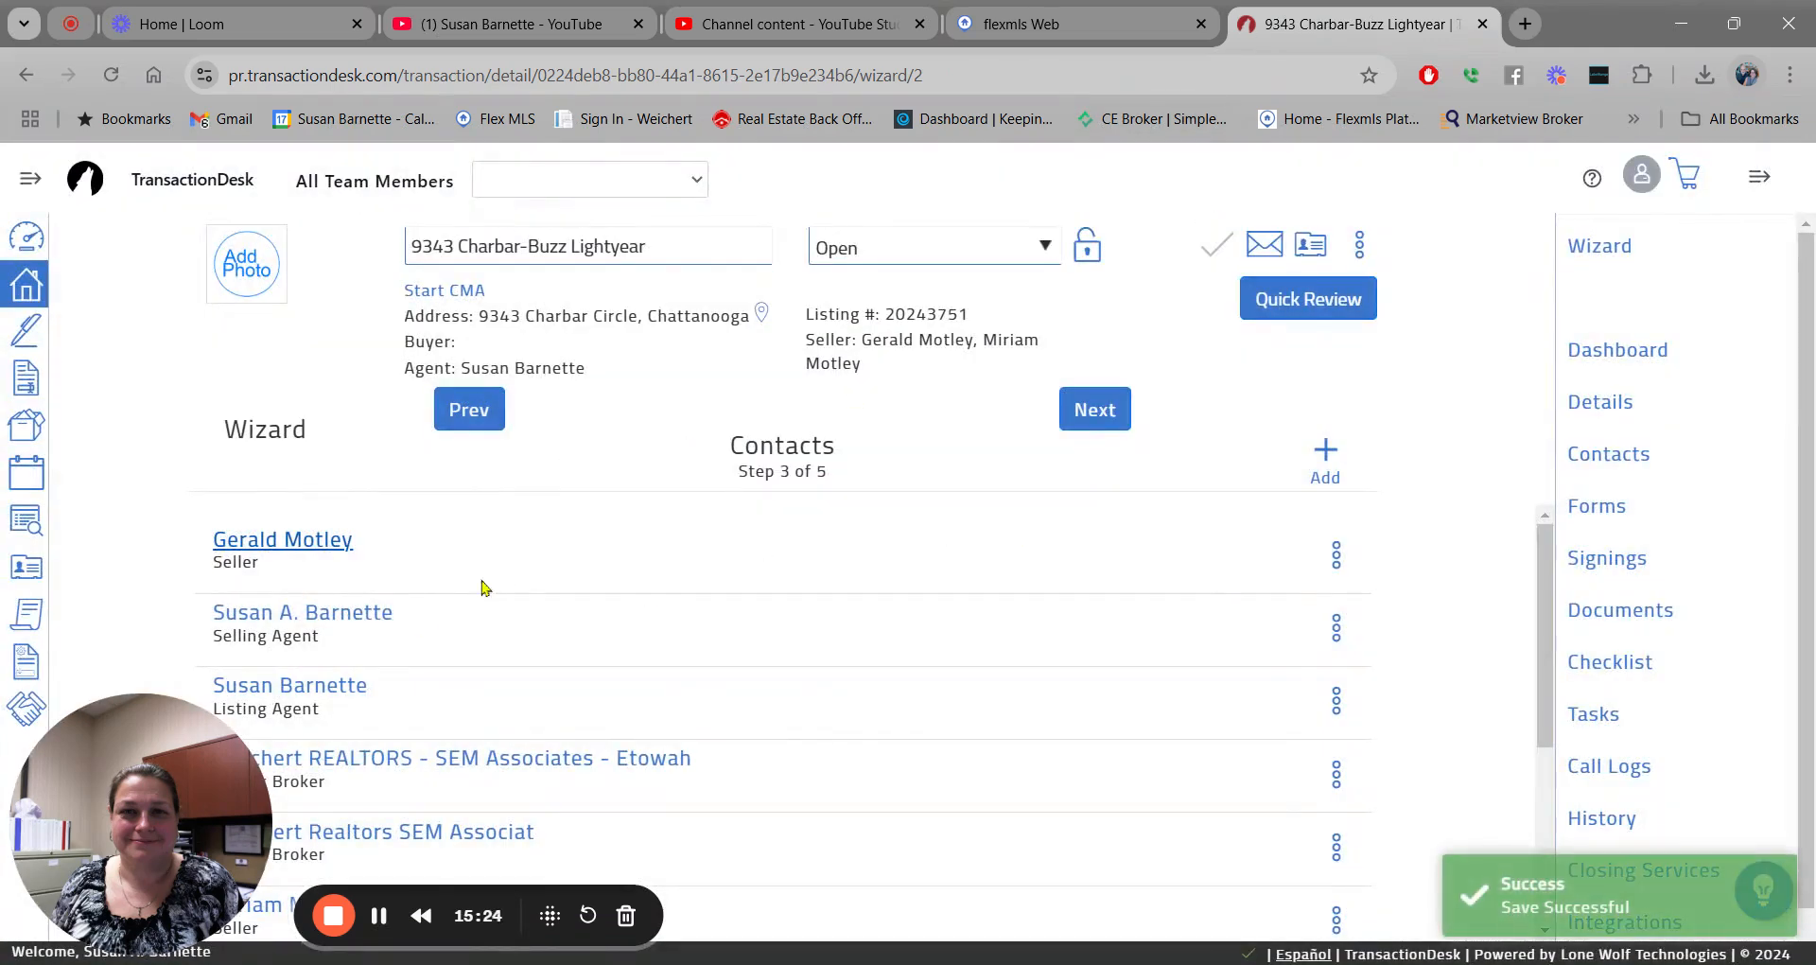
pyautogui.moveTo(1547, 542); pyautogui.dragTo(1575, 502)
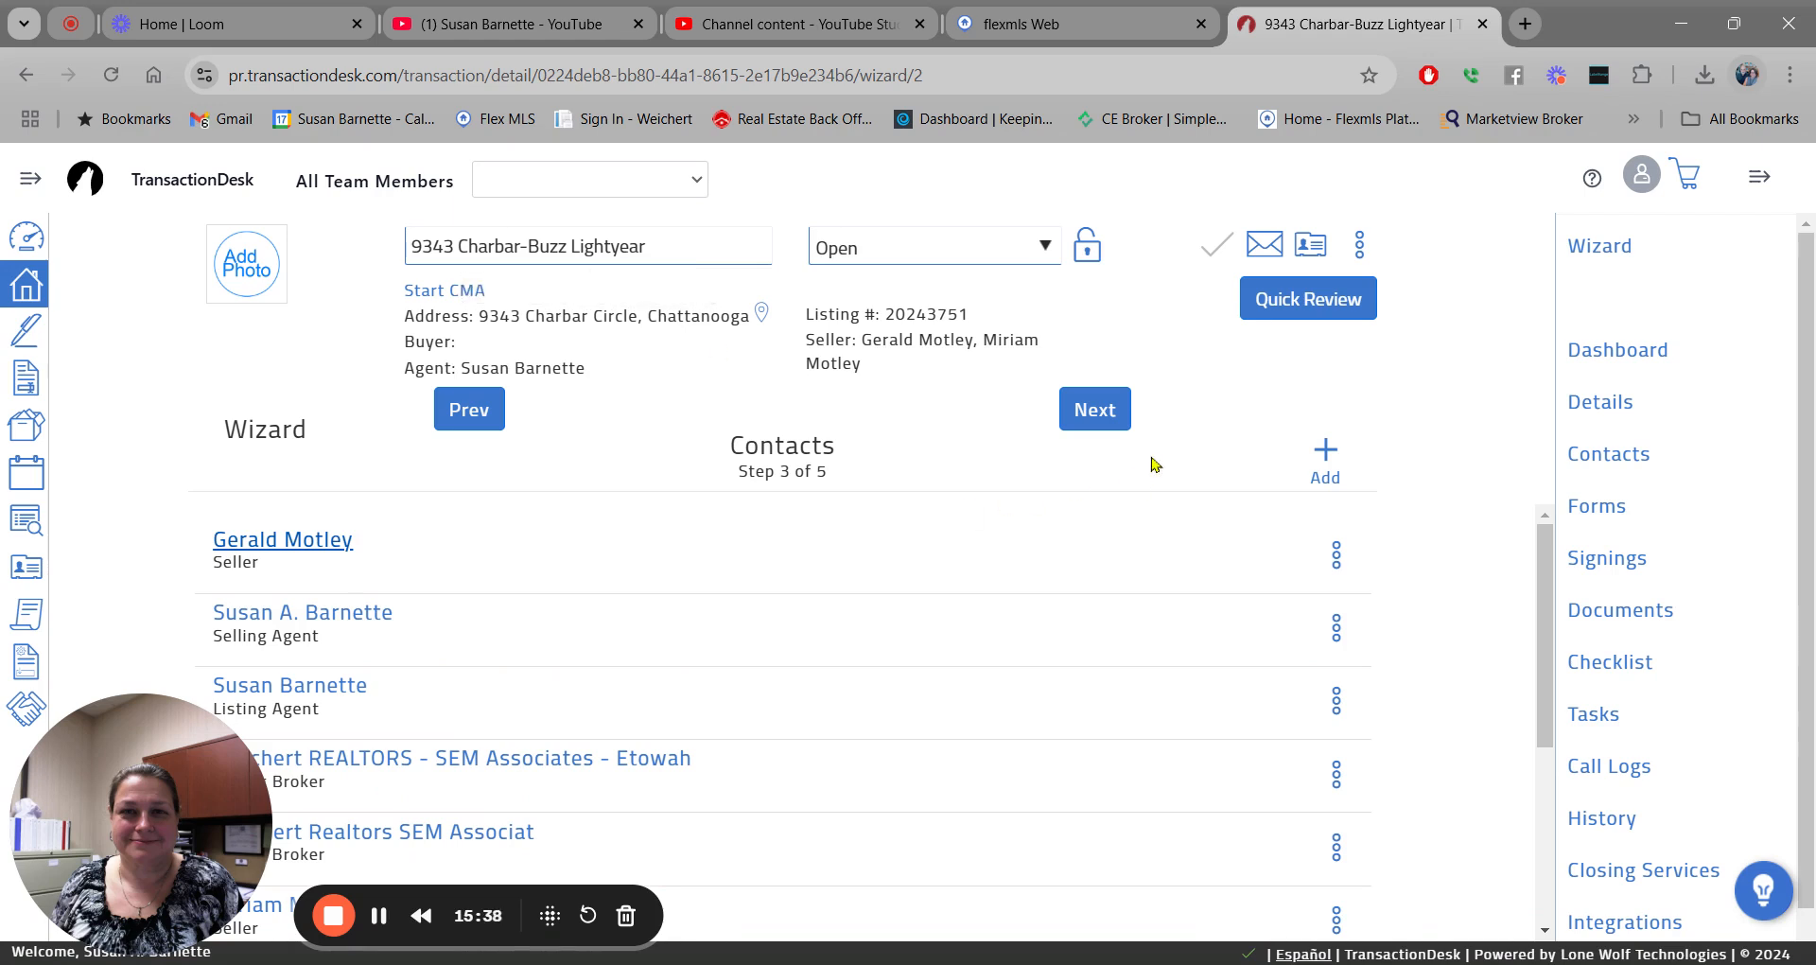
# Add an existing contact to the transaction by searching the buyer's first name.
pyautogui.click(1328, 453)
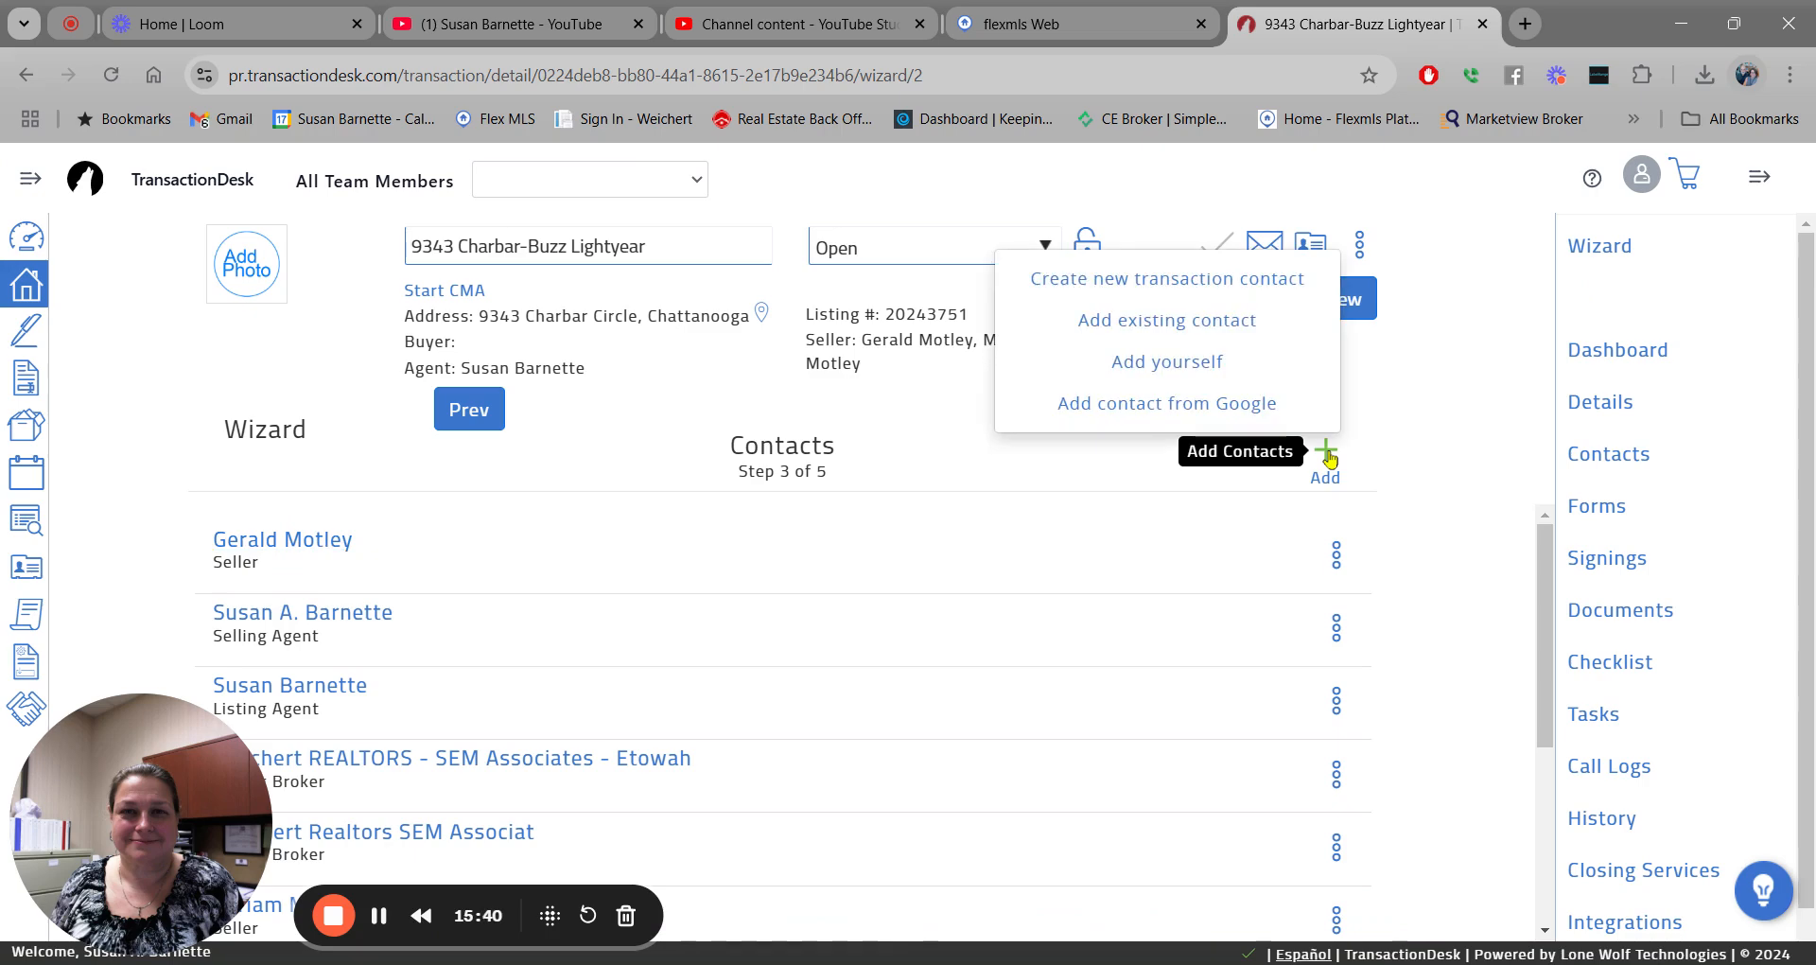
pyautogui.click(1237, 327)
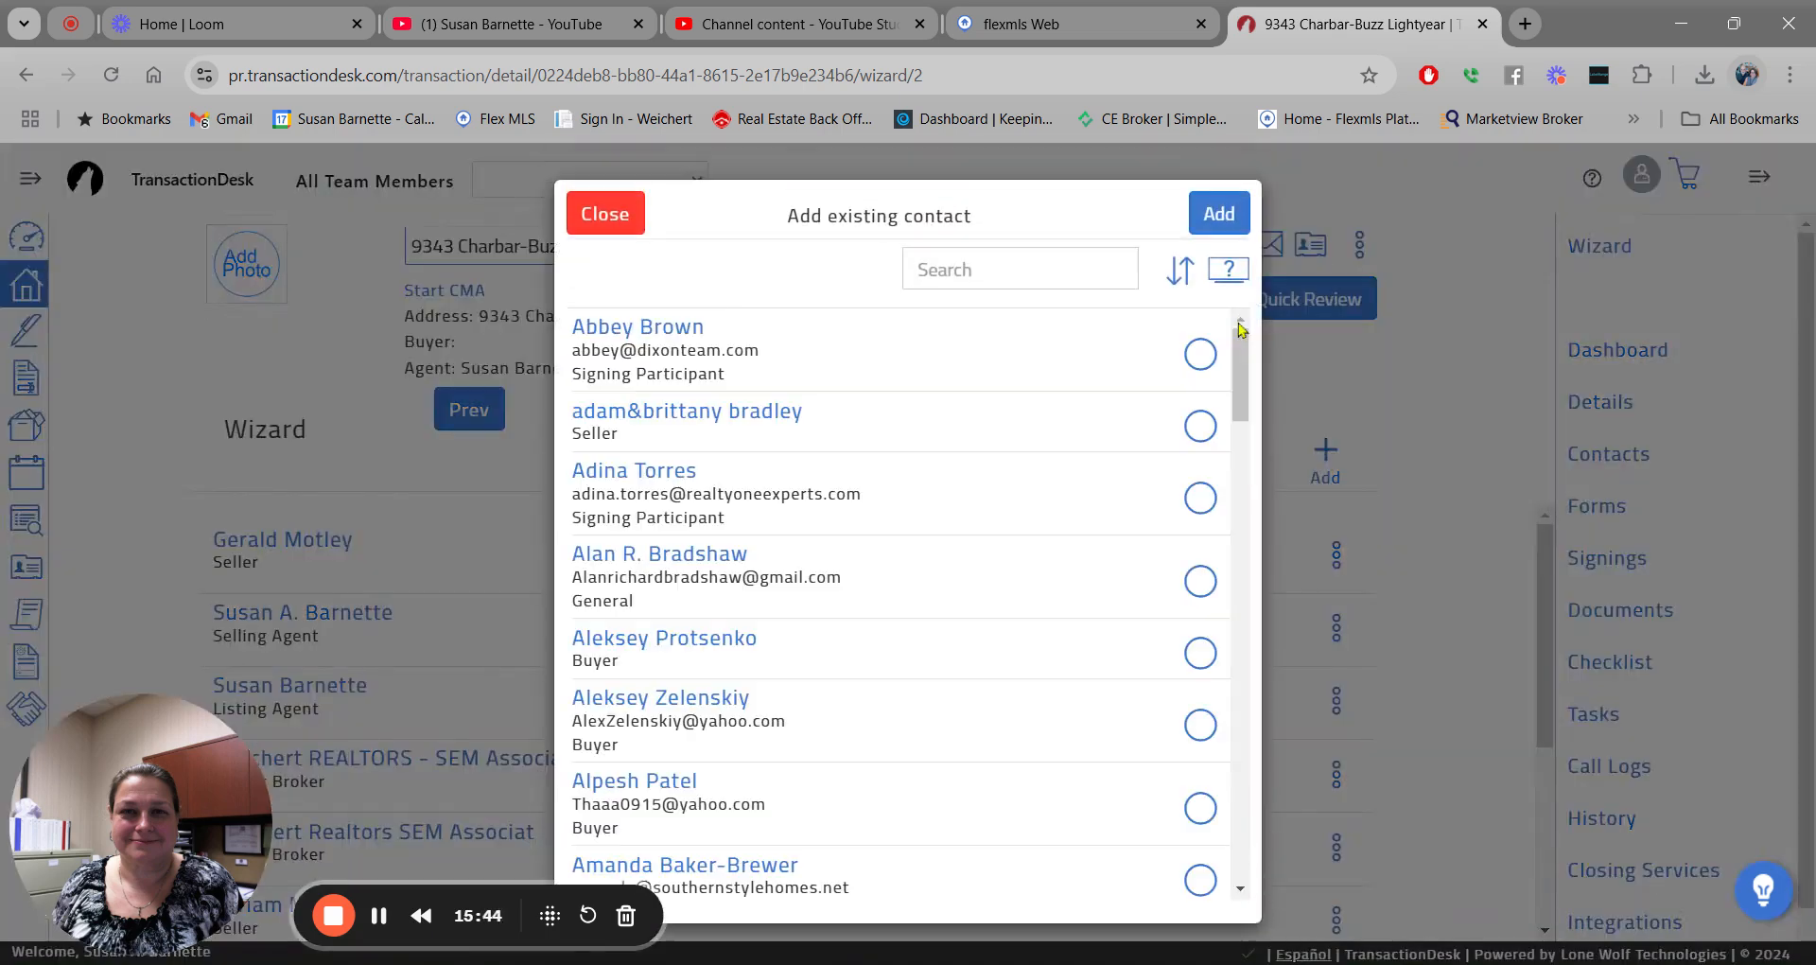
pyautogui.click(991, 274)
pyautogui.write('buzz')
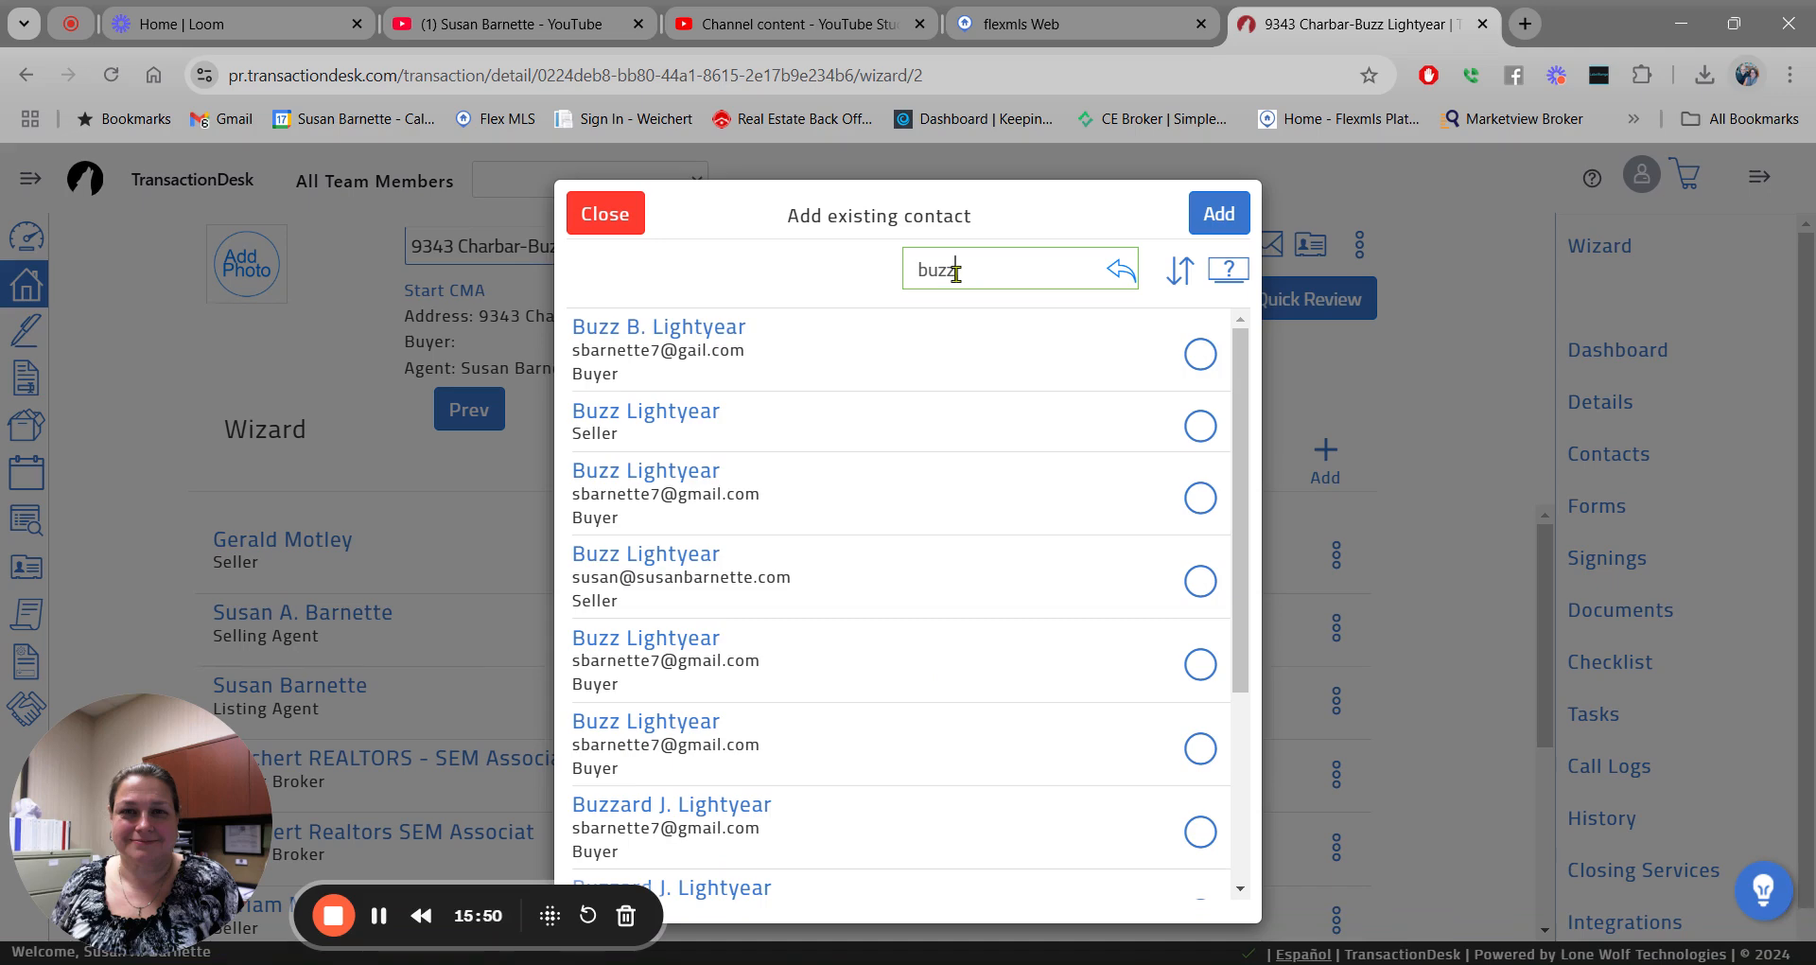
pyautogui.click(1200, 354)
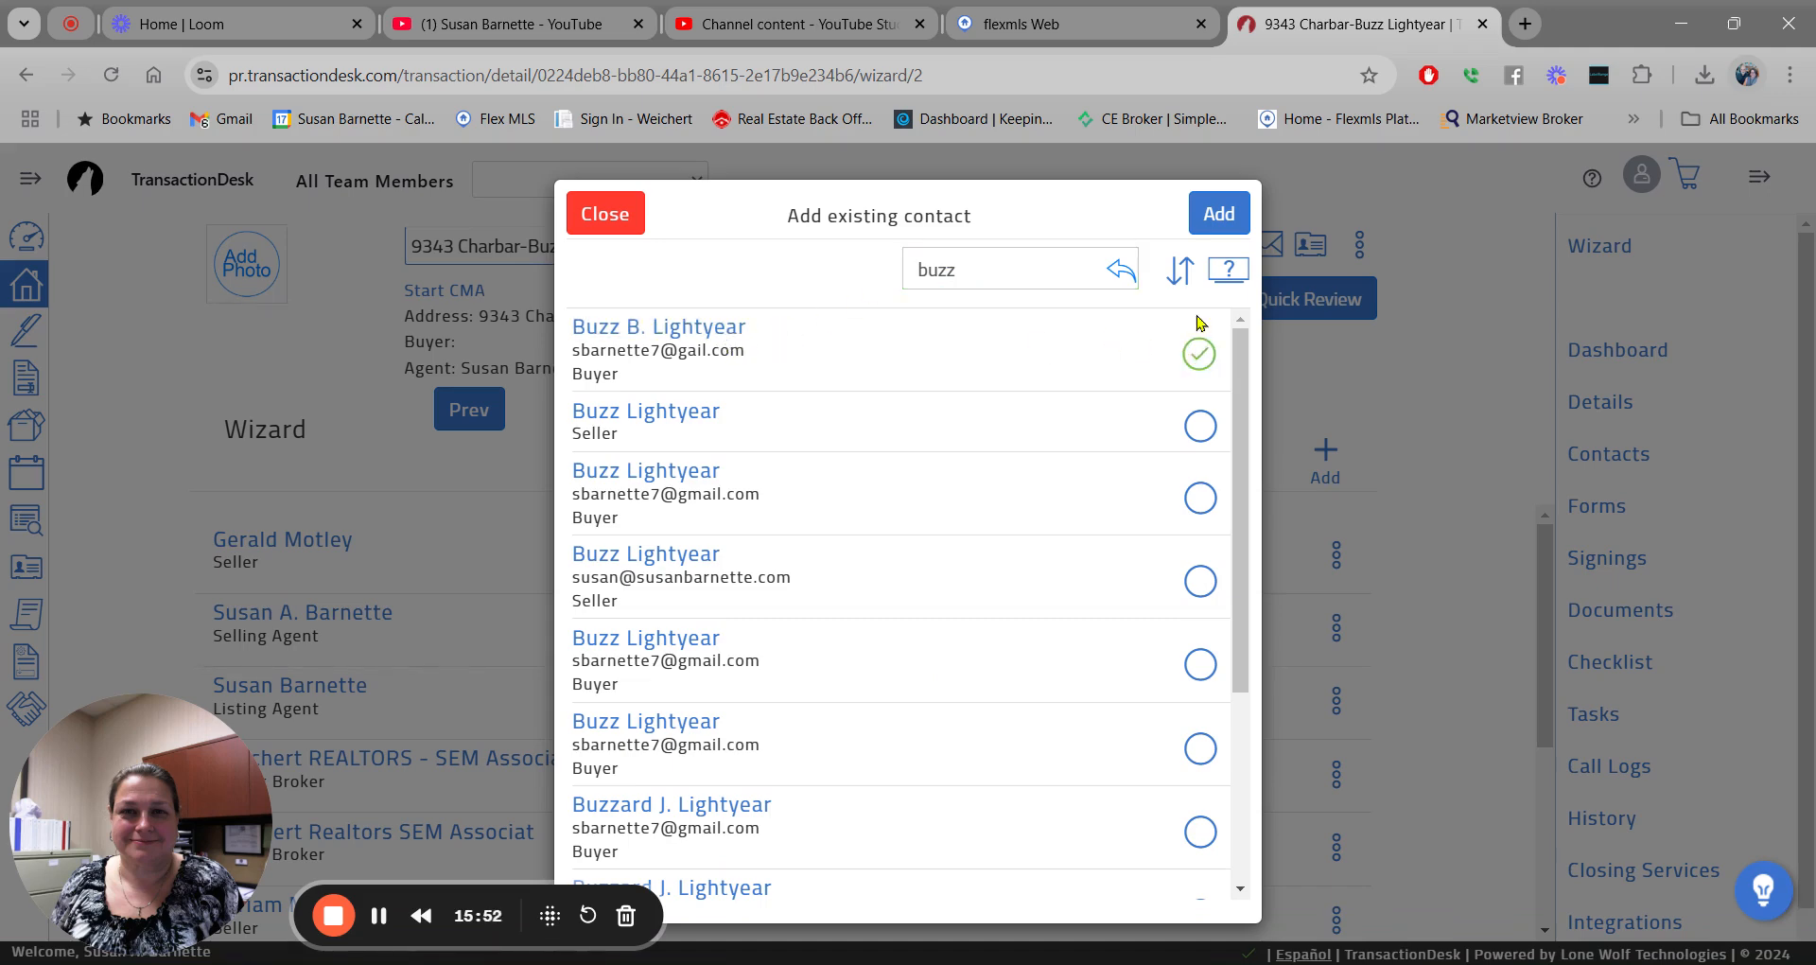
pyautogui.click(1221, 212)
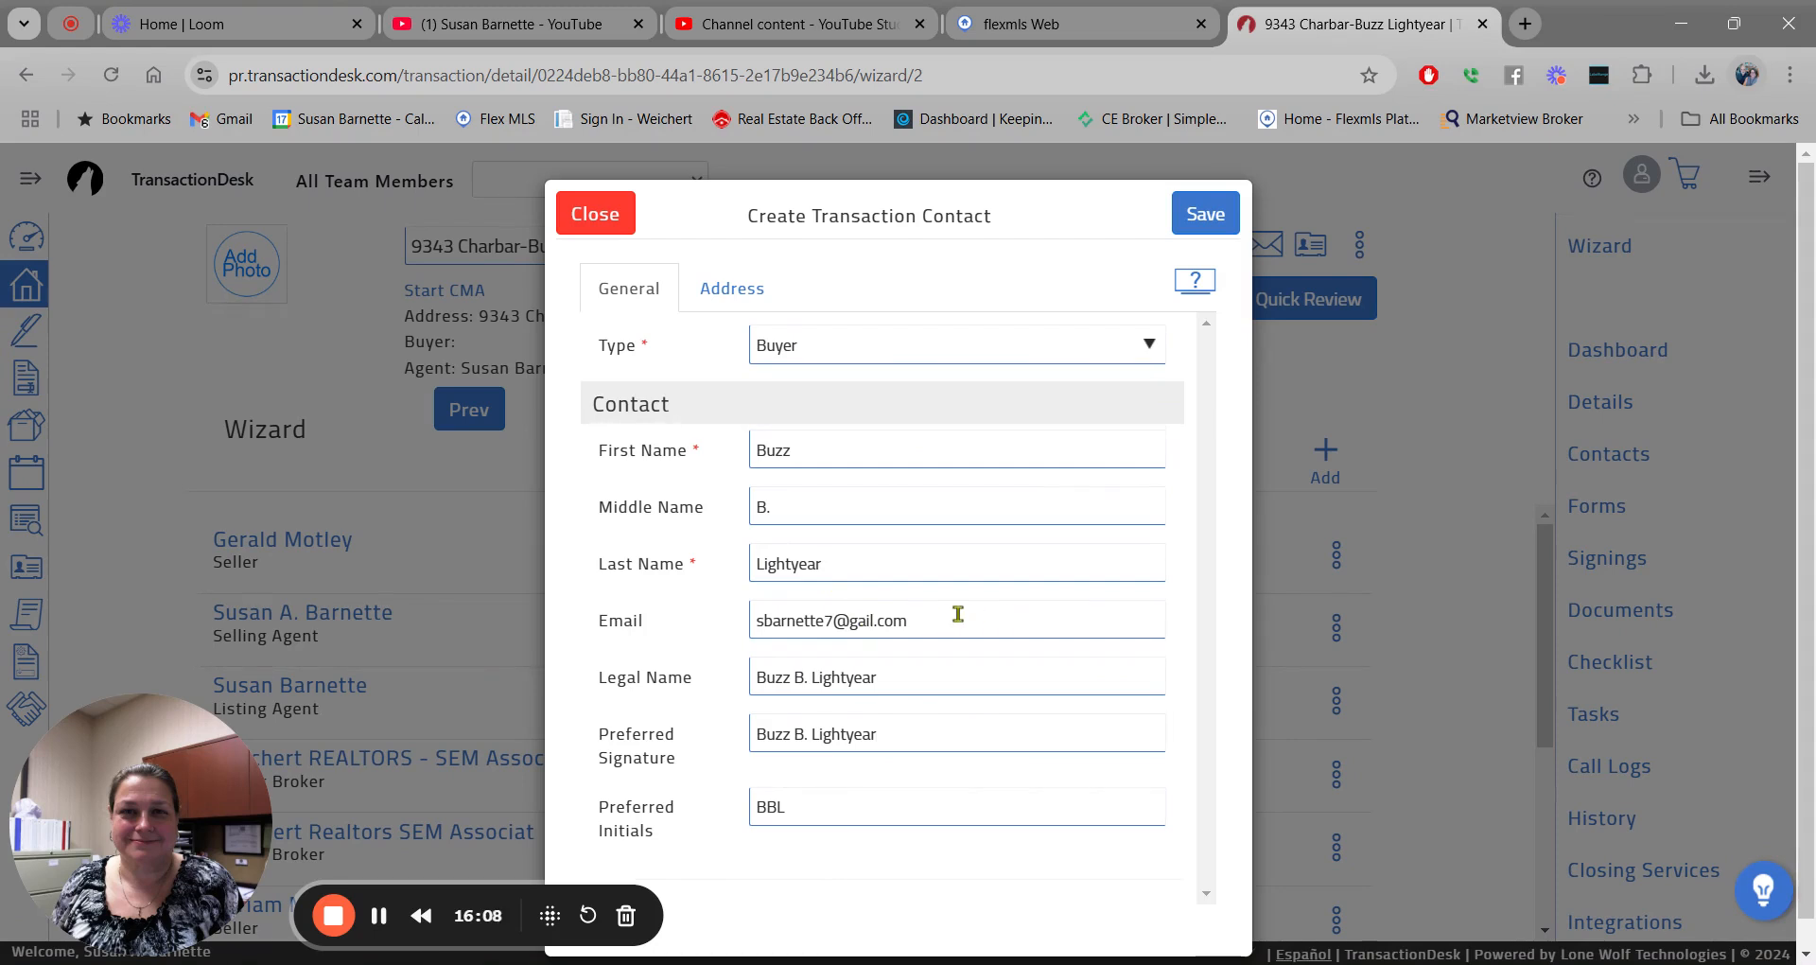
# Fix the missing letter in the buyer's e-mail domain and save the Buyer contact.
pyautogui.click(858, 620)
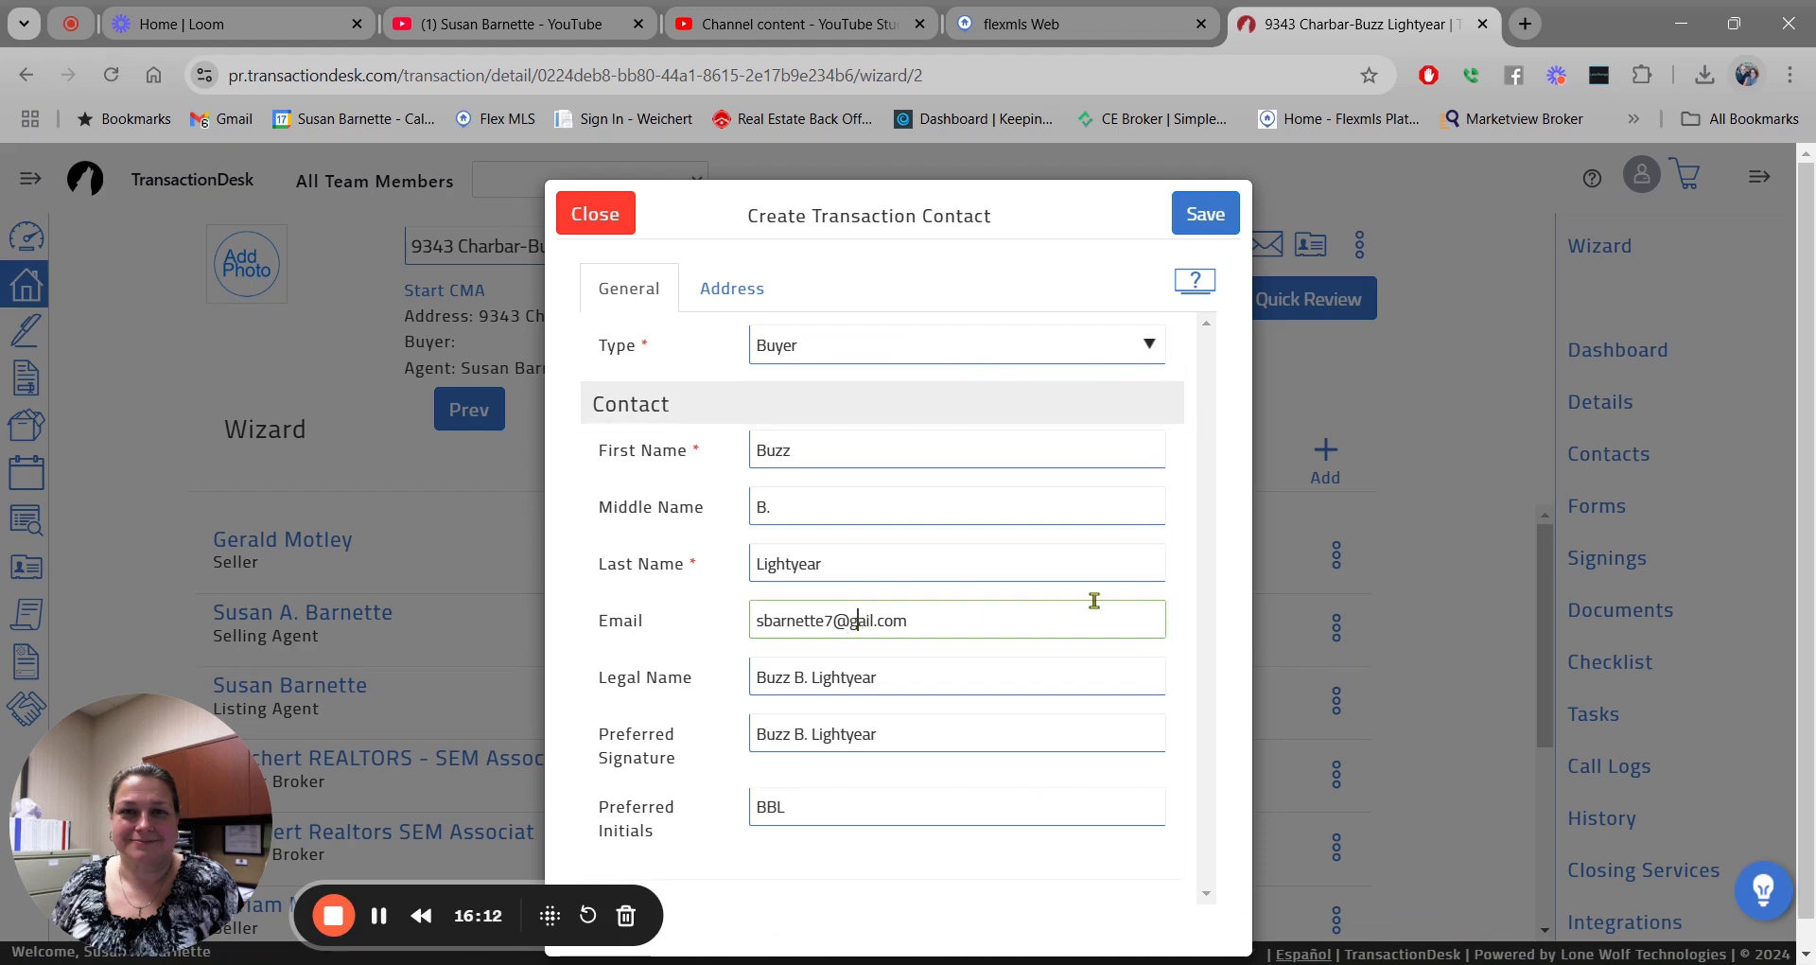
pyautogui.write('m')
pyautogui.click(1211, 209)
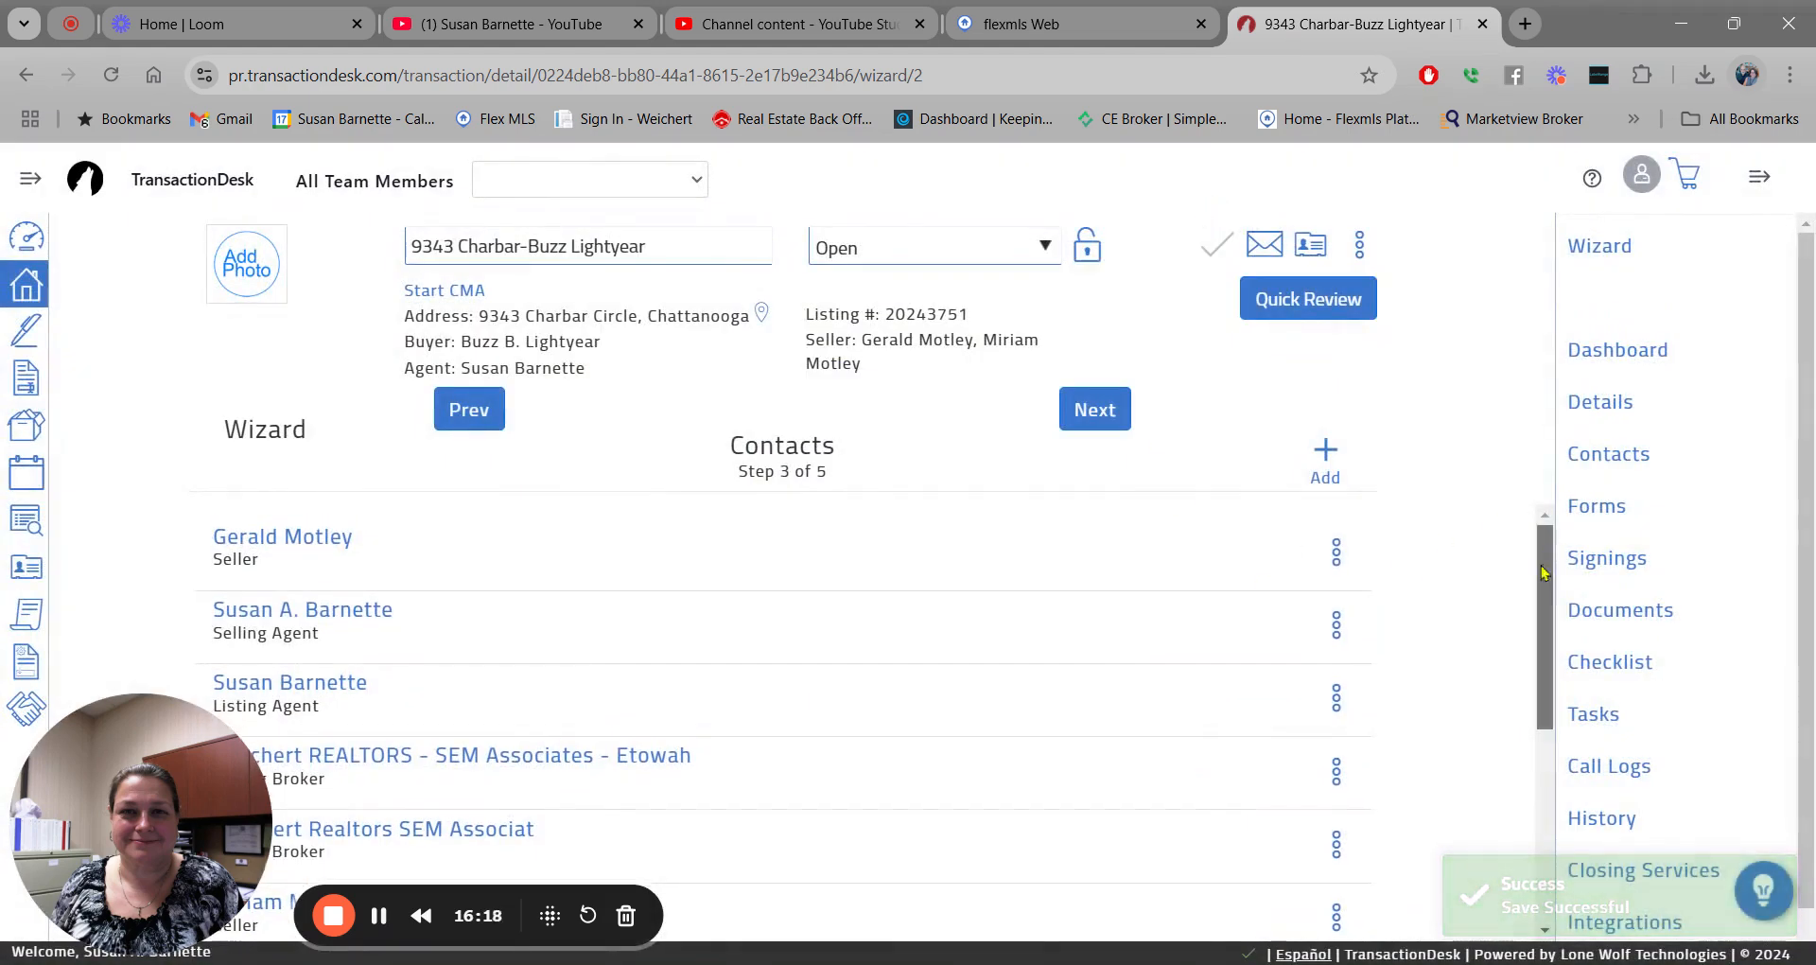
pyautogui.scroll(-4, 1534, 720)
pyautogui.moveTo(1537, 721); pyautogui.dragTo(1544, 746)
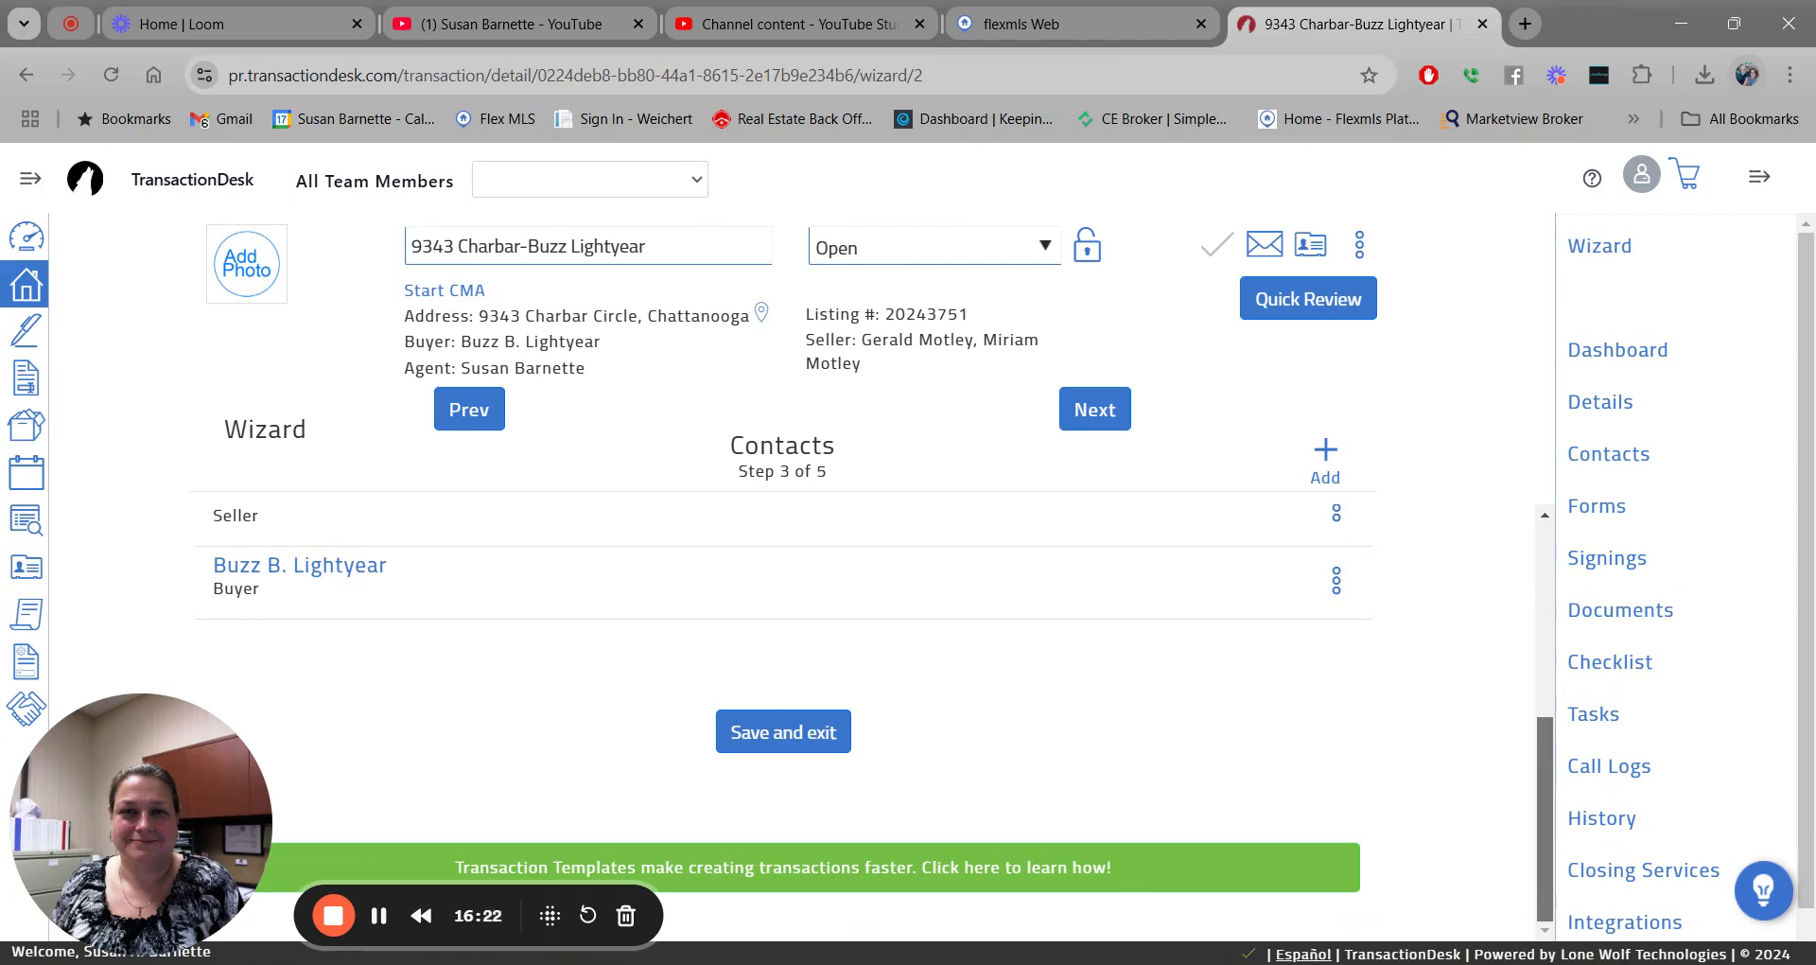
# Start a brand-new transaction contact of type Buyer.
pyautogui.moveTo(1544, 741); pyautogui.dragTo(1562, 539)
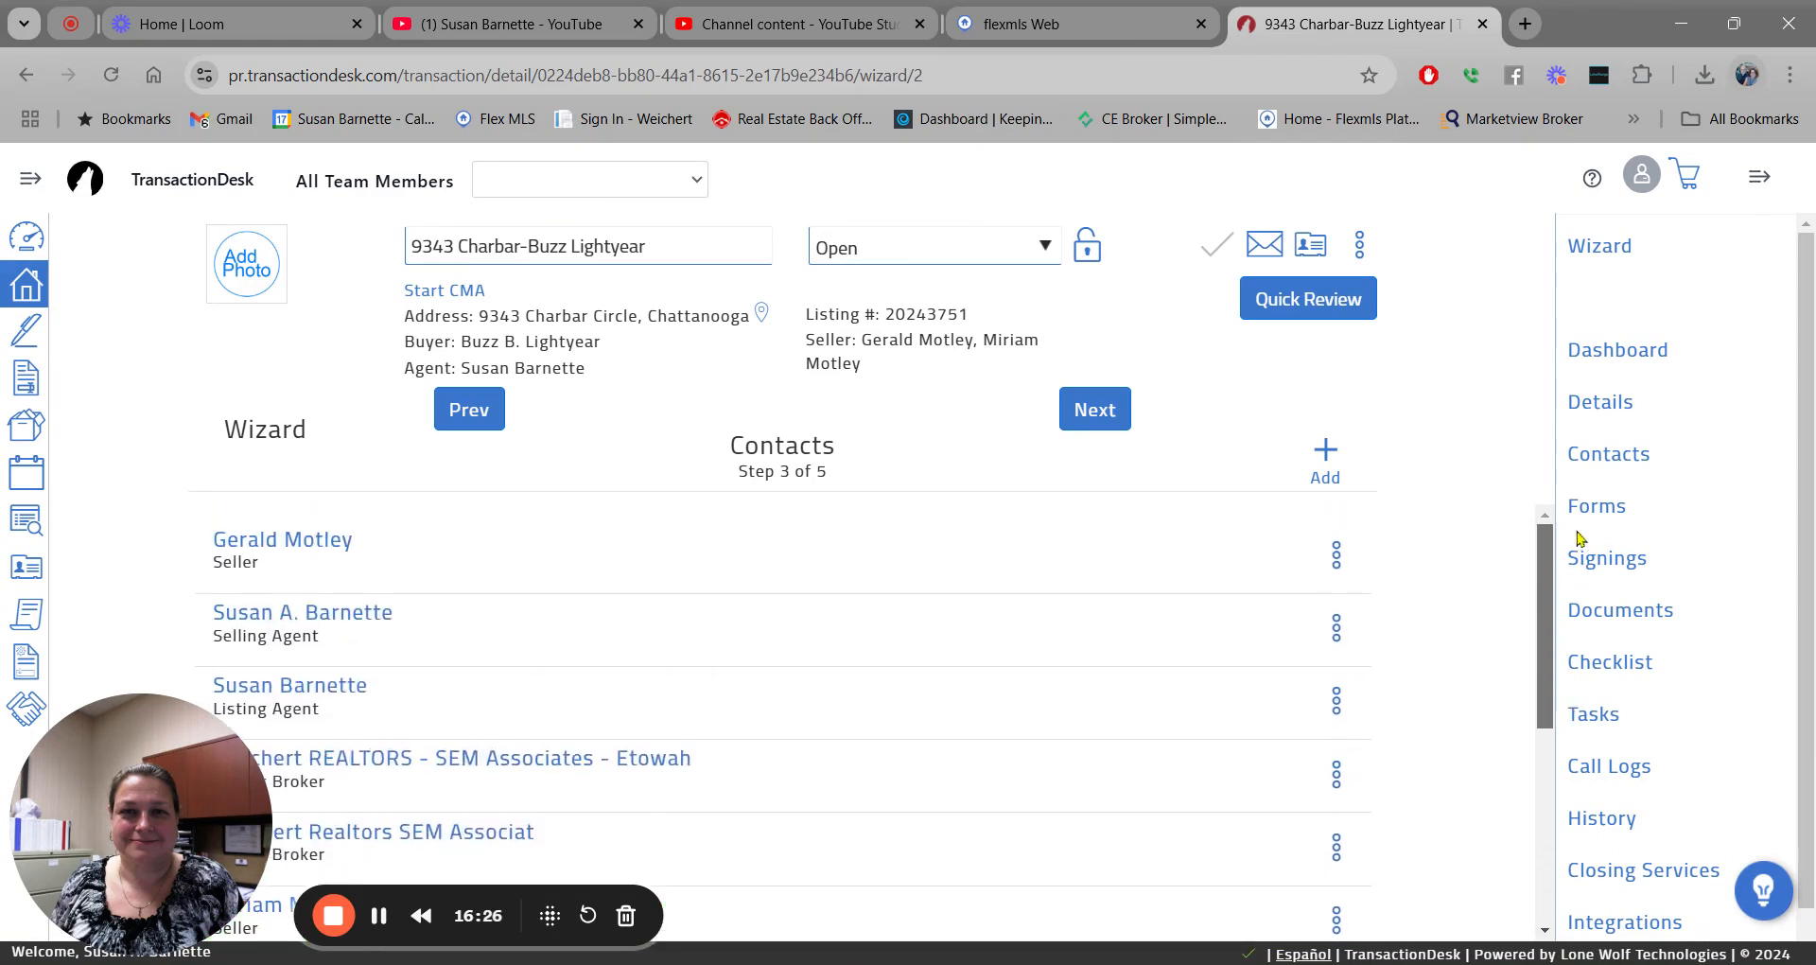
pyautogui.click(1326, 452)
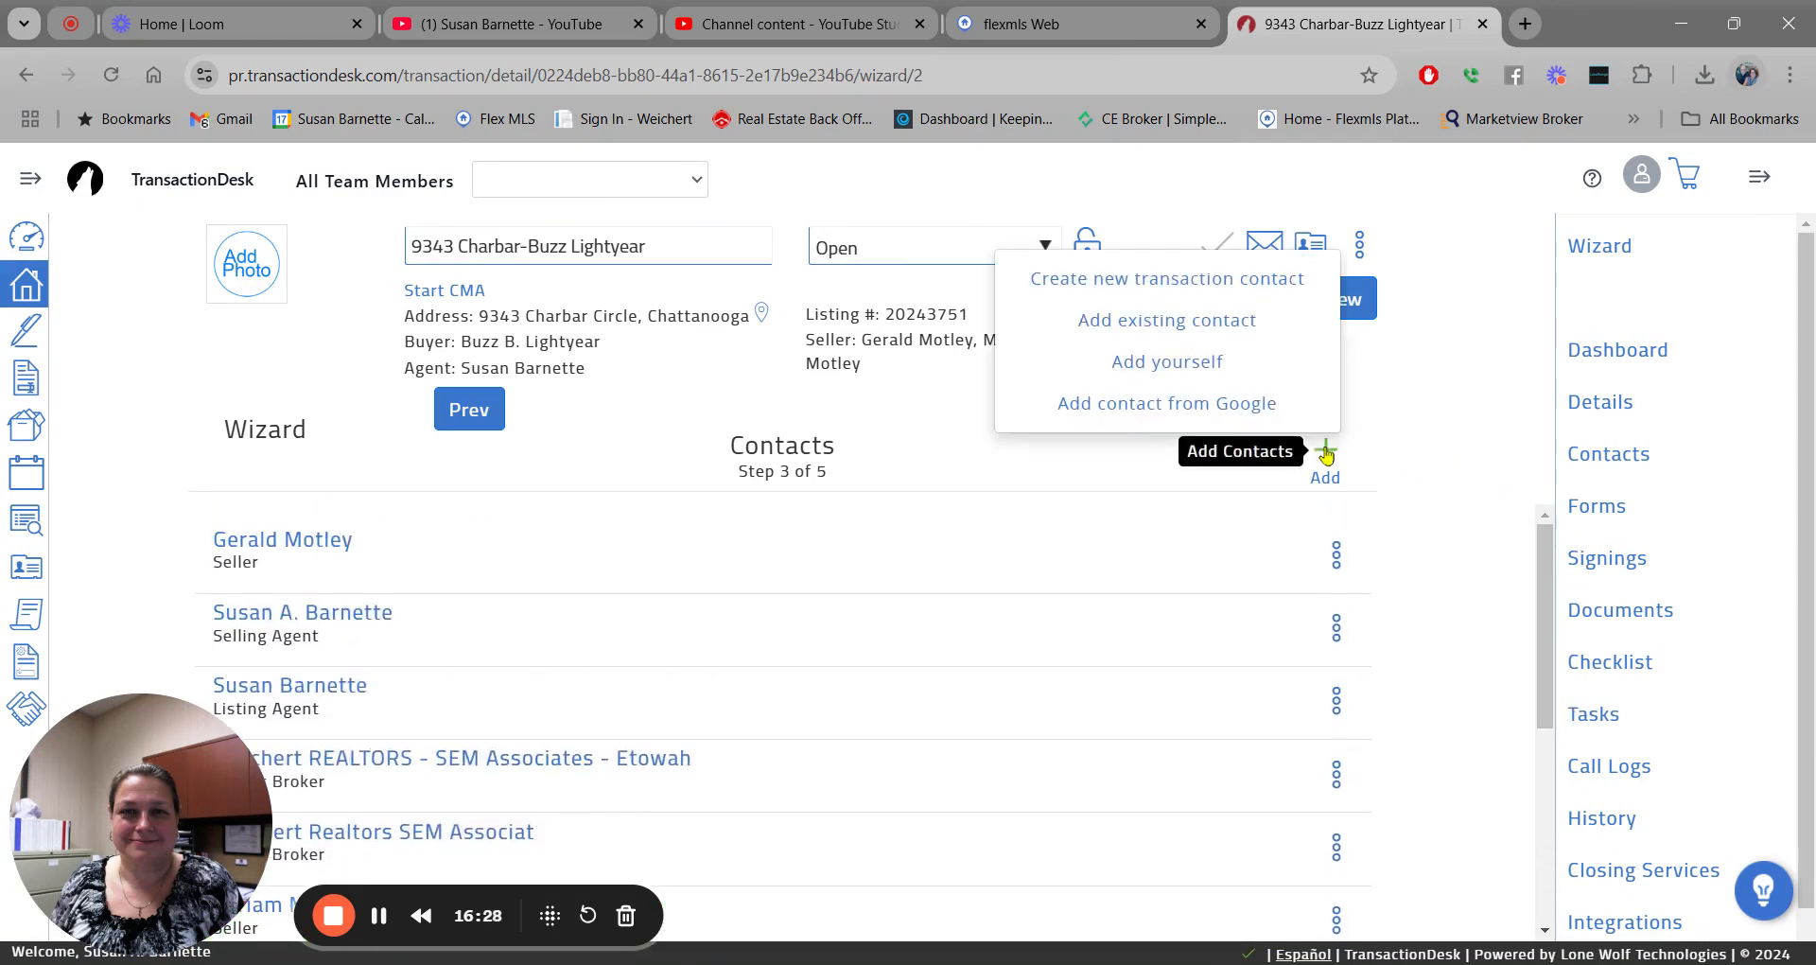
pyautogui.click(1225, 284)
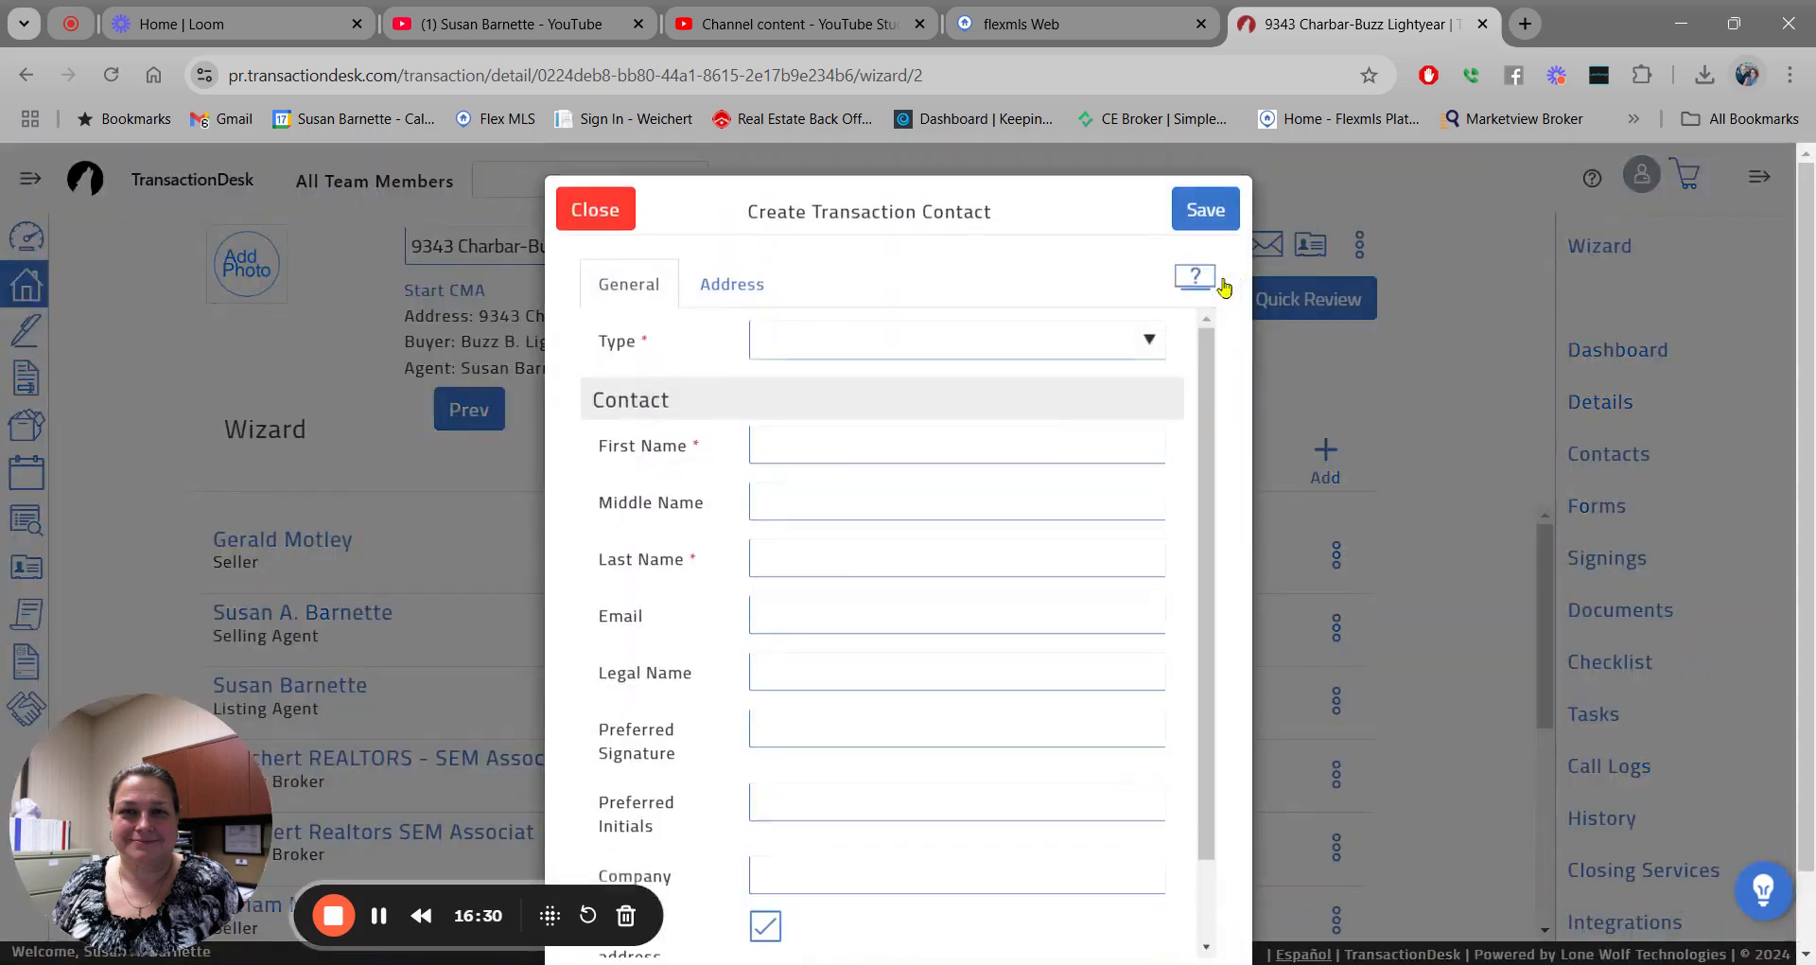
pyautogui.click(1069, 372)
# Enter the second buyer's first name, last name, e-mail address and legal name.
pyautogui.click(866, 440)
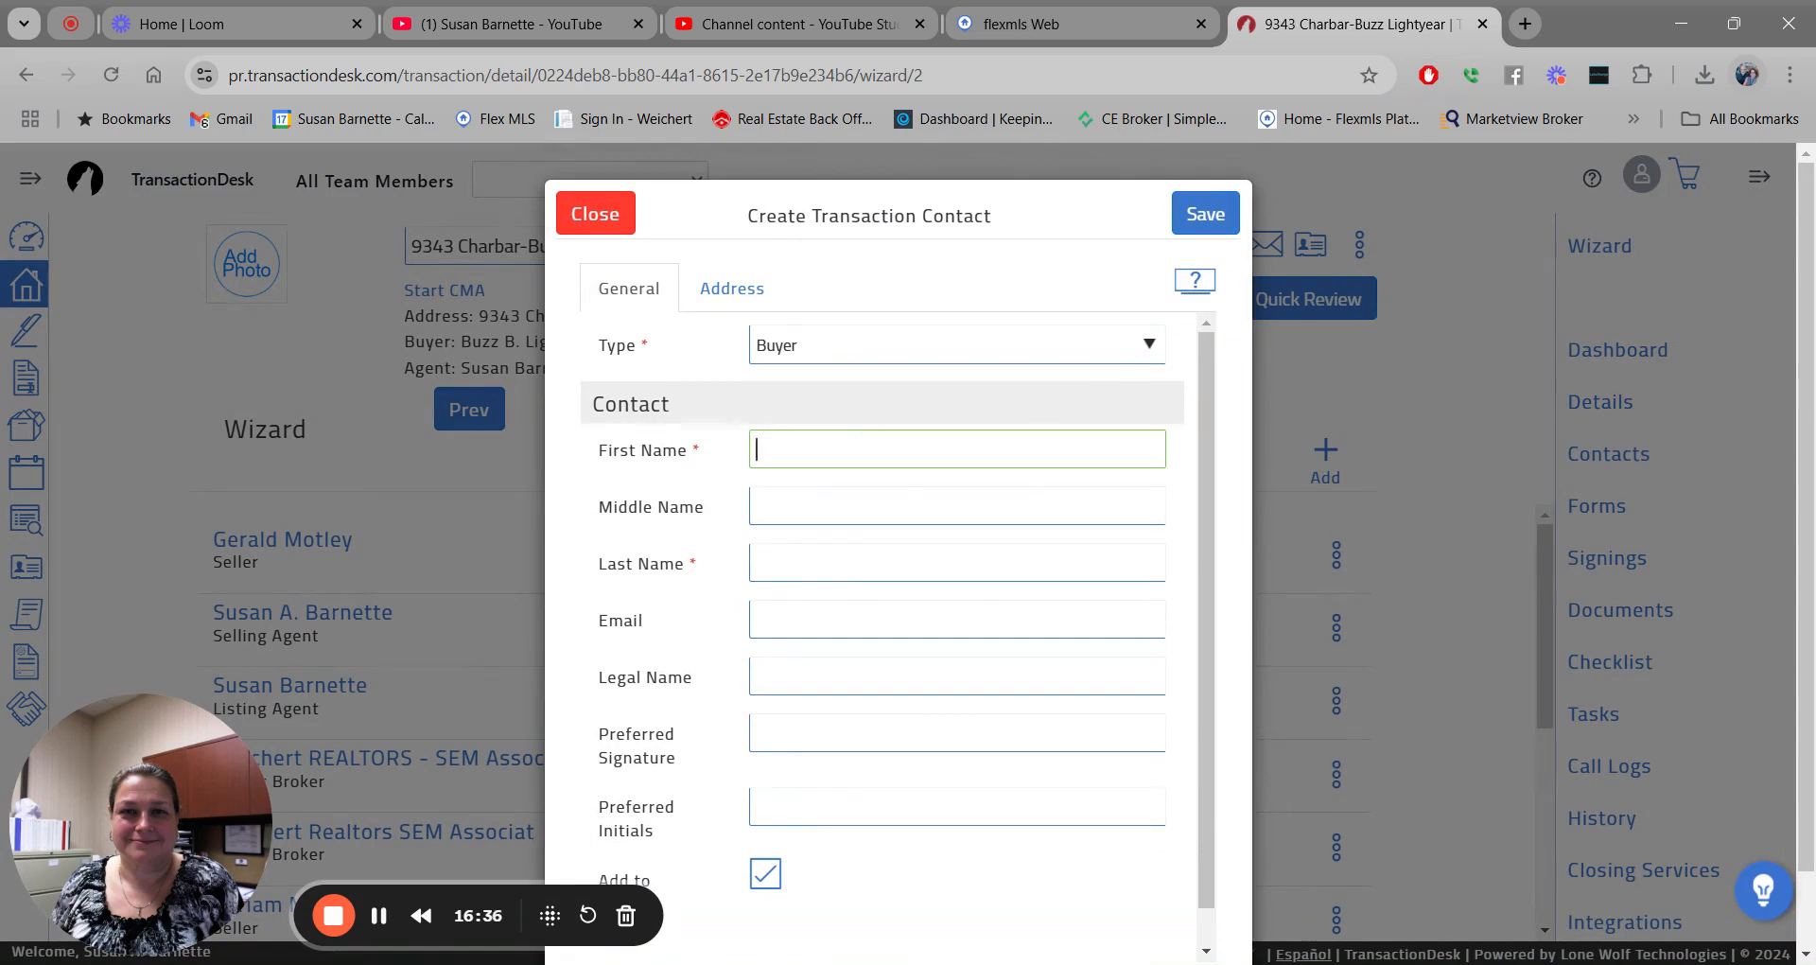
pyautogui.write('Sally')
pyautogui.press('Tab')
pyautogui.press('Tab')
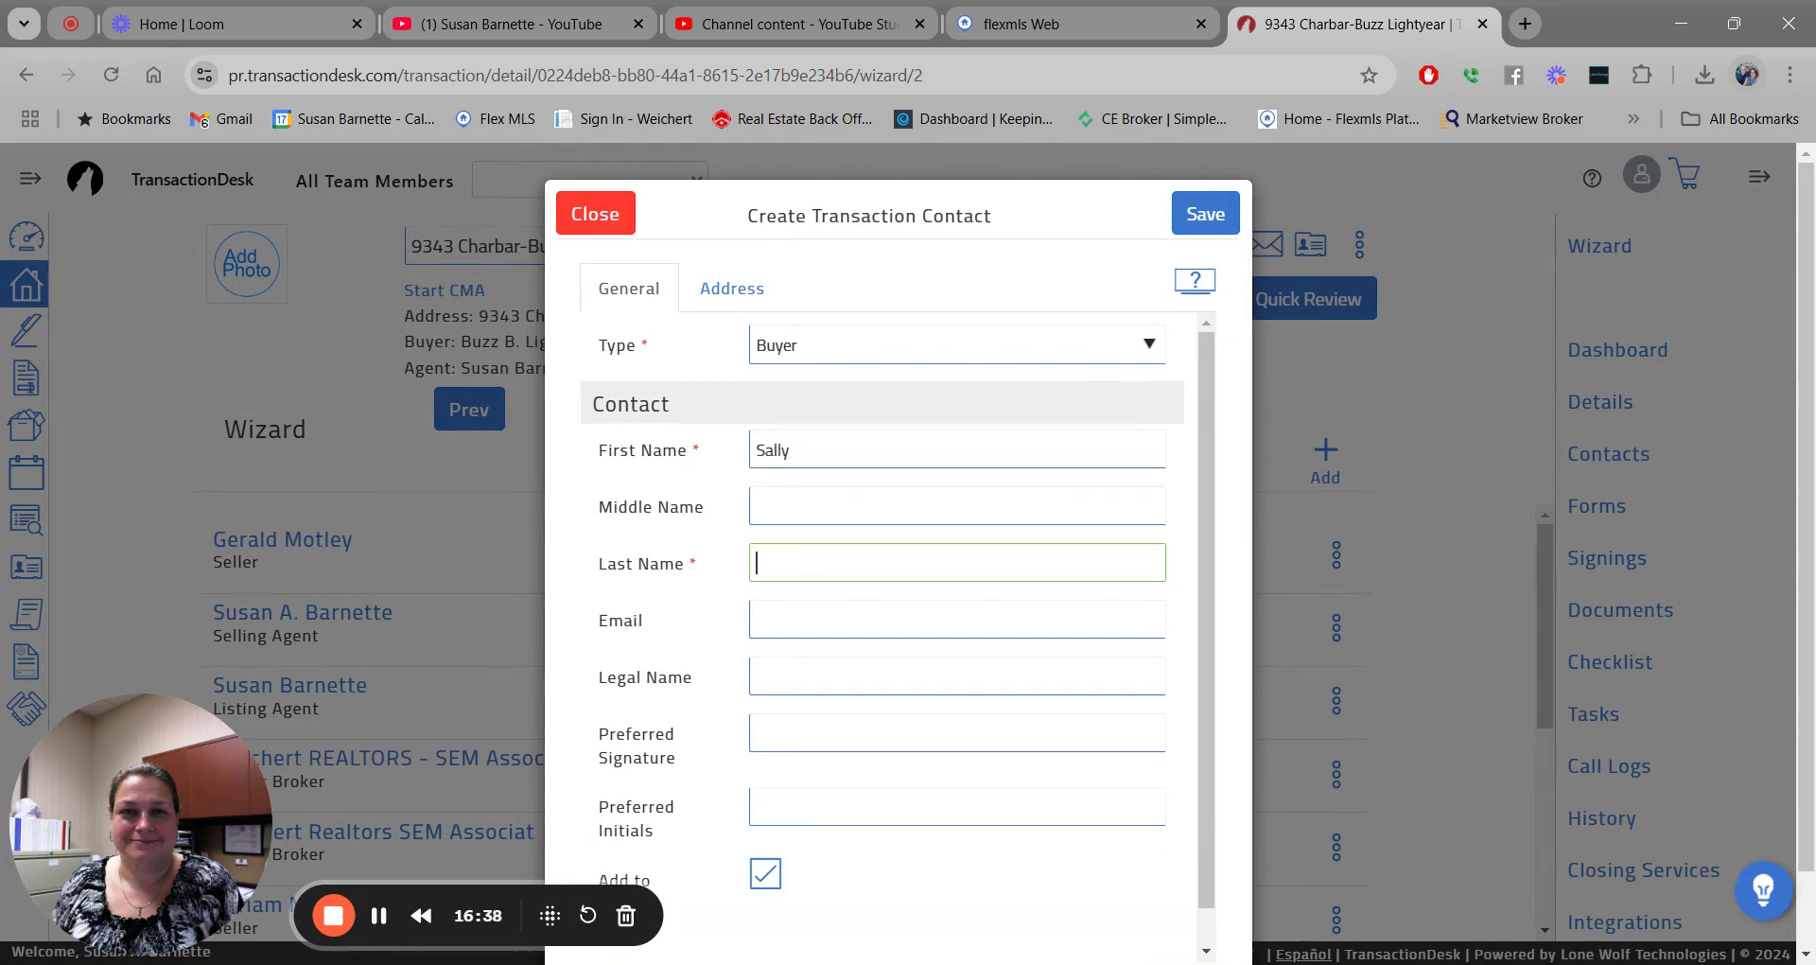
pyautogui.write('Lightyear')
pyautogui.press('Tab')
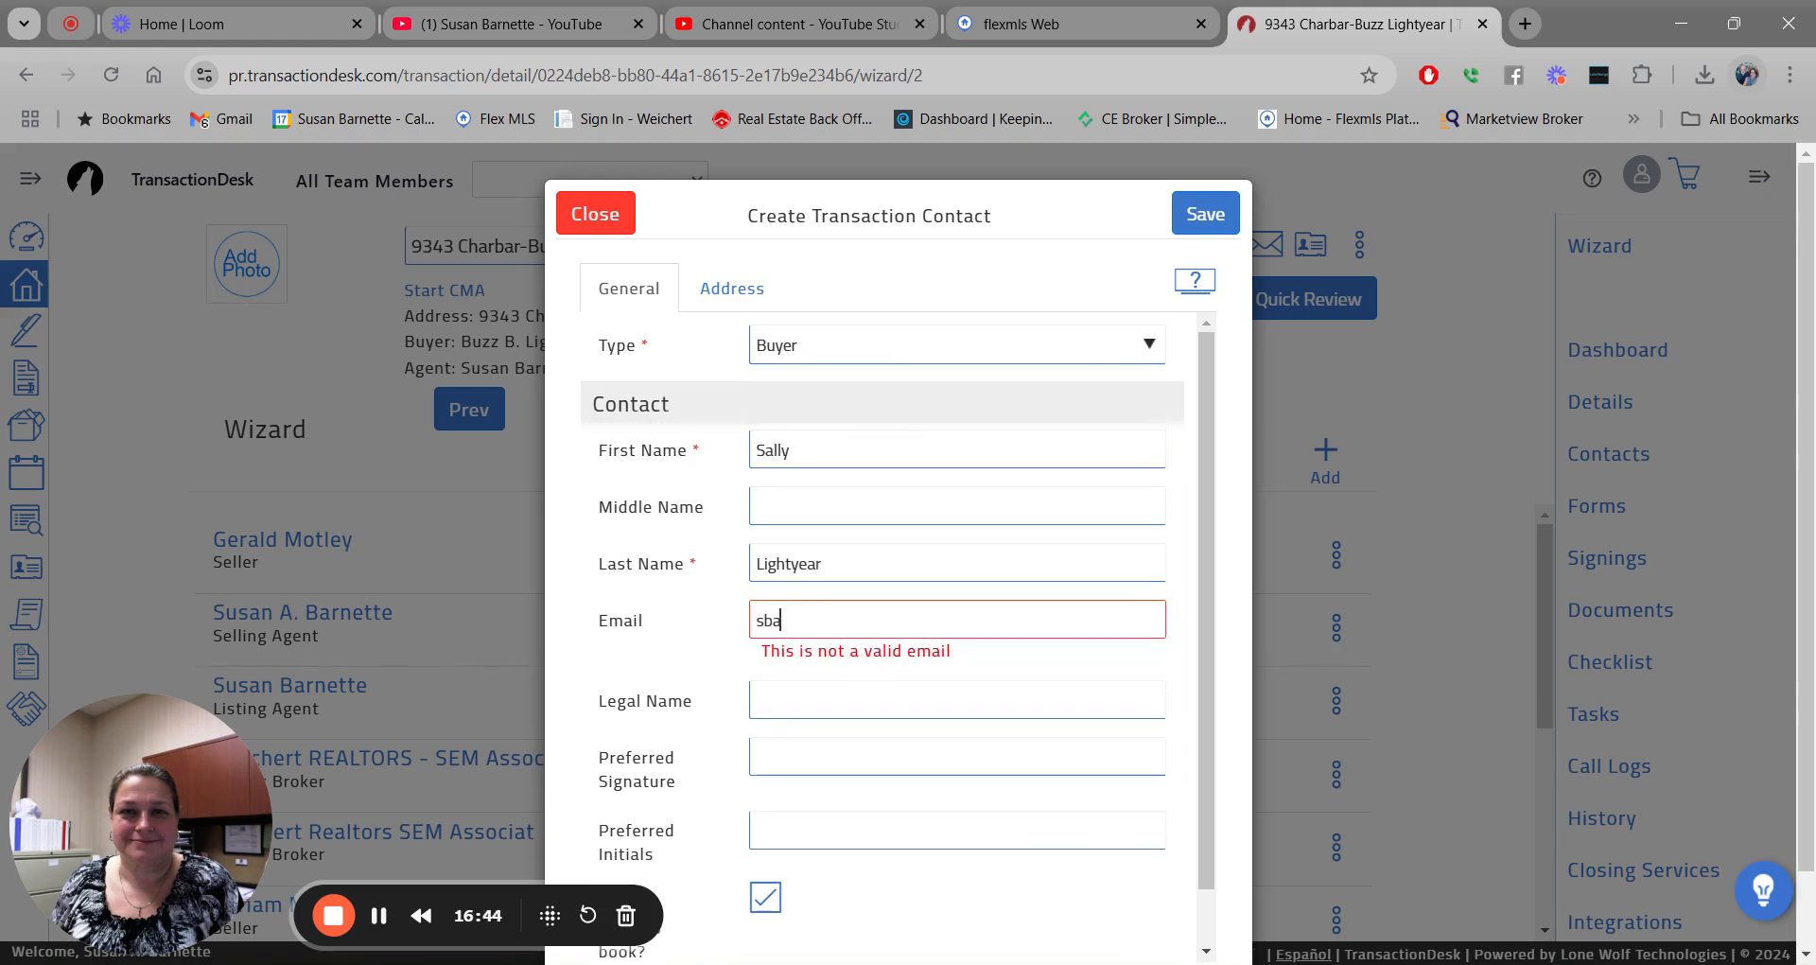
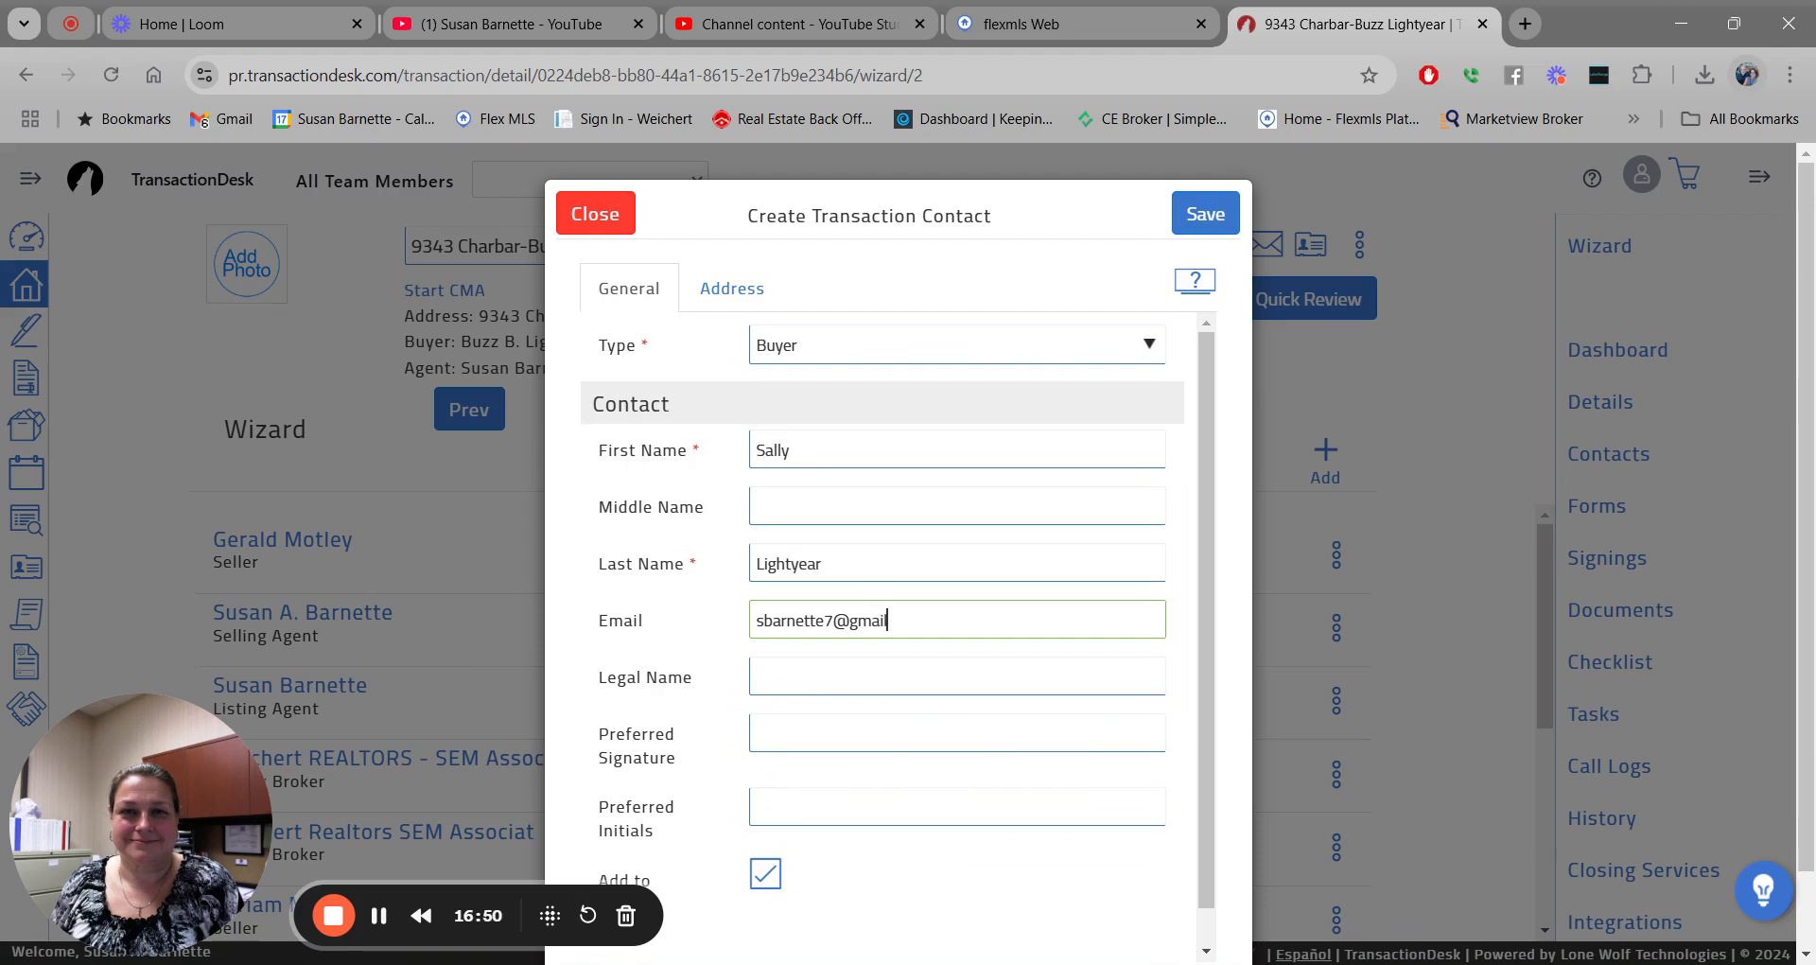
pyautogui.press('Tab')
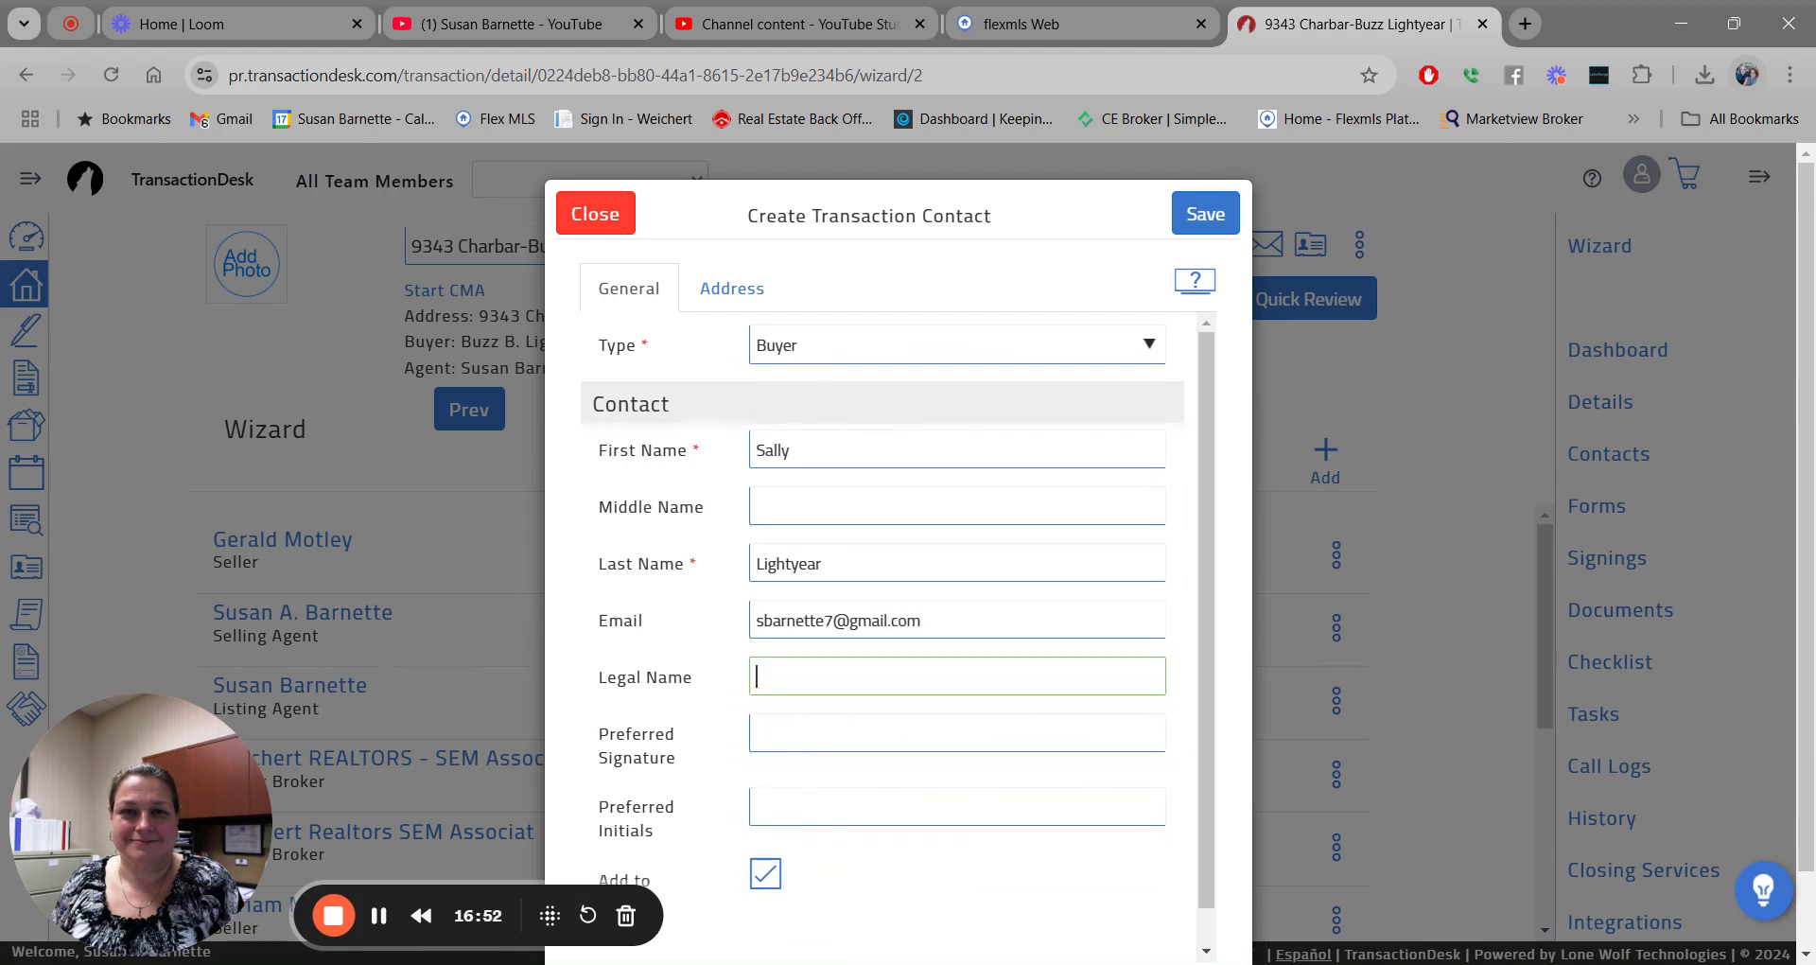
pyautogui.write('Sally Lightyear')
# Copy the legal name into Preferred Signature, add the buyer's initials, and save.
pyautogui.moveTo(876, 677); pyautogui.dragTo(665, 697)
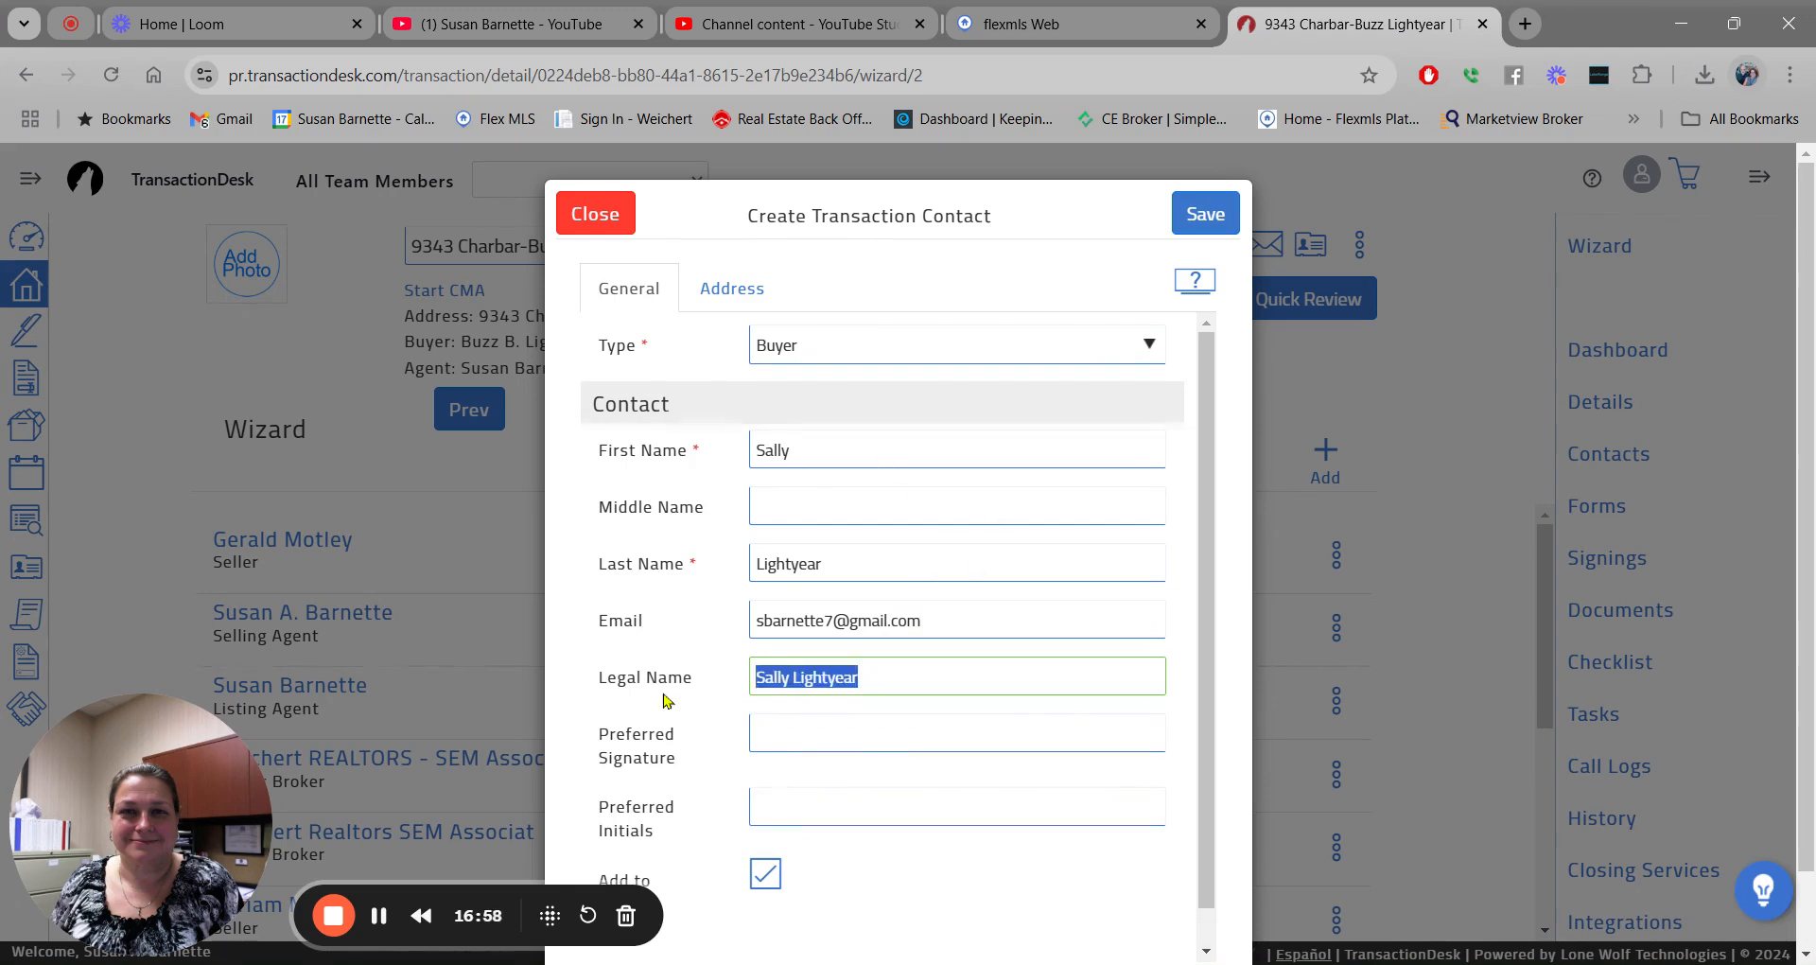
pyautogui.hotkey('ctrl', 'c')
pyautogui.click(770, 730)
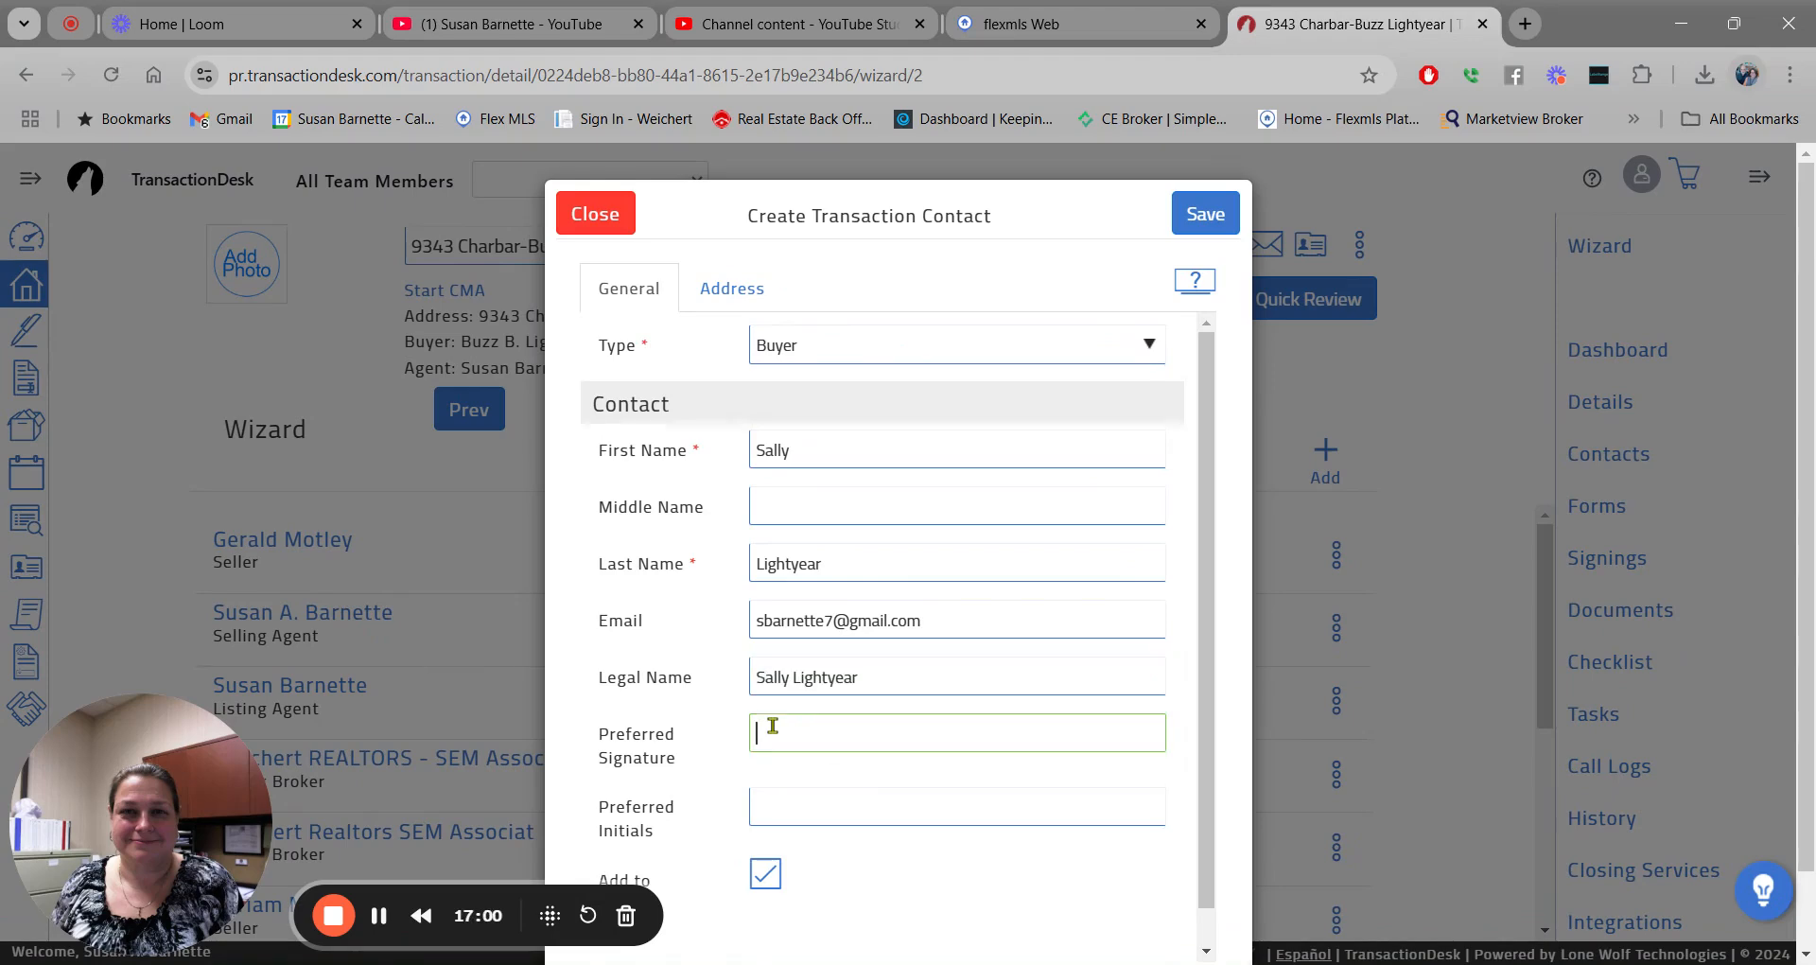
pyautogui.hotkey('ctrl', 'v')
pyautogui.click(789, 806)
pyautogui.write('SL')
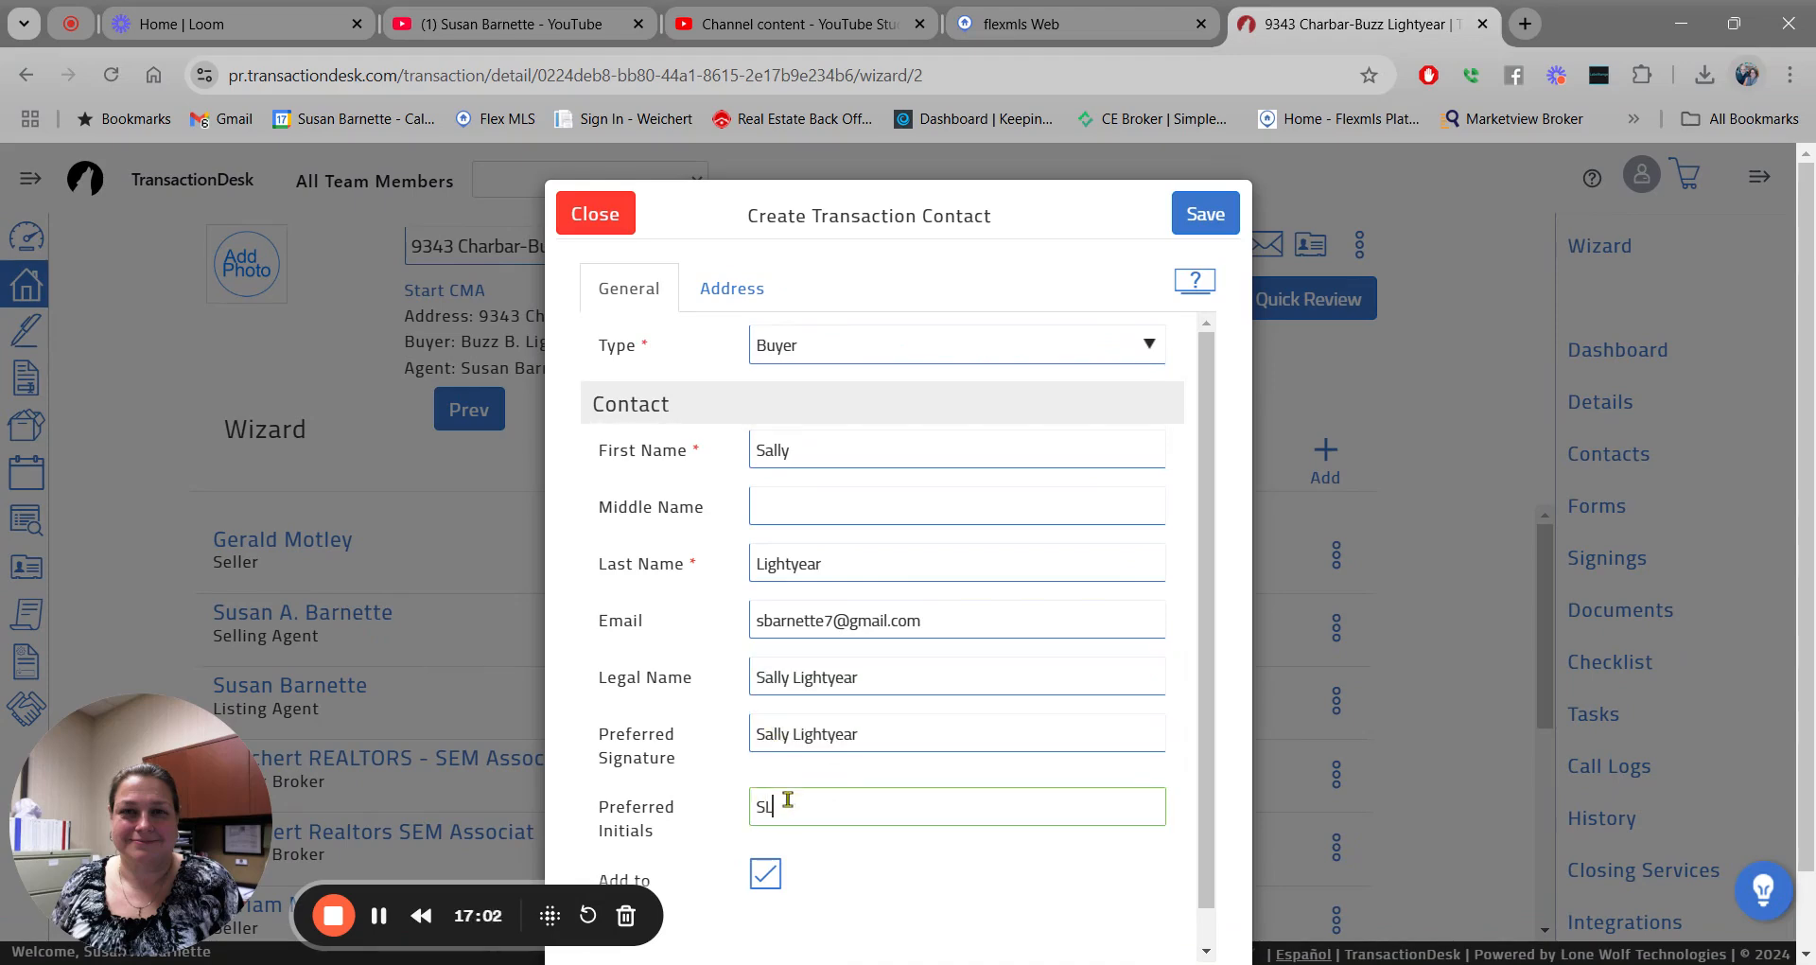
pyautogui.click(1220, 204)
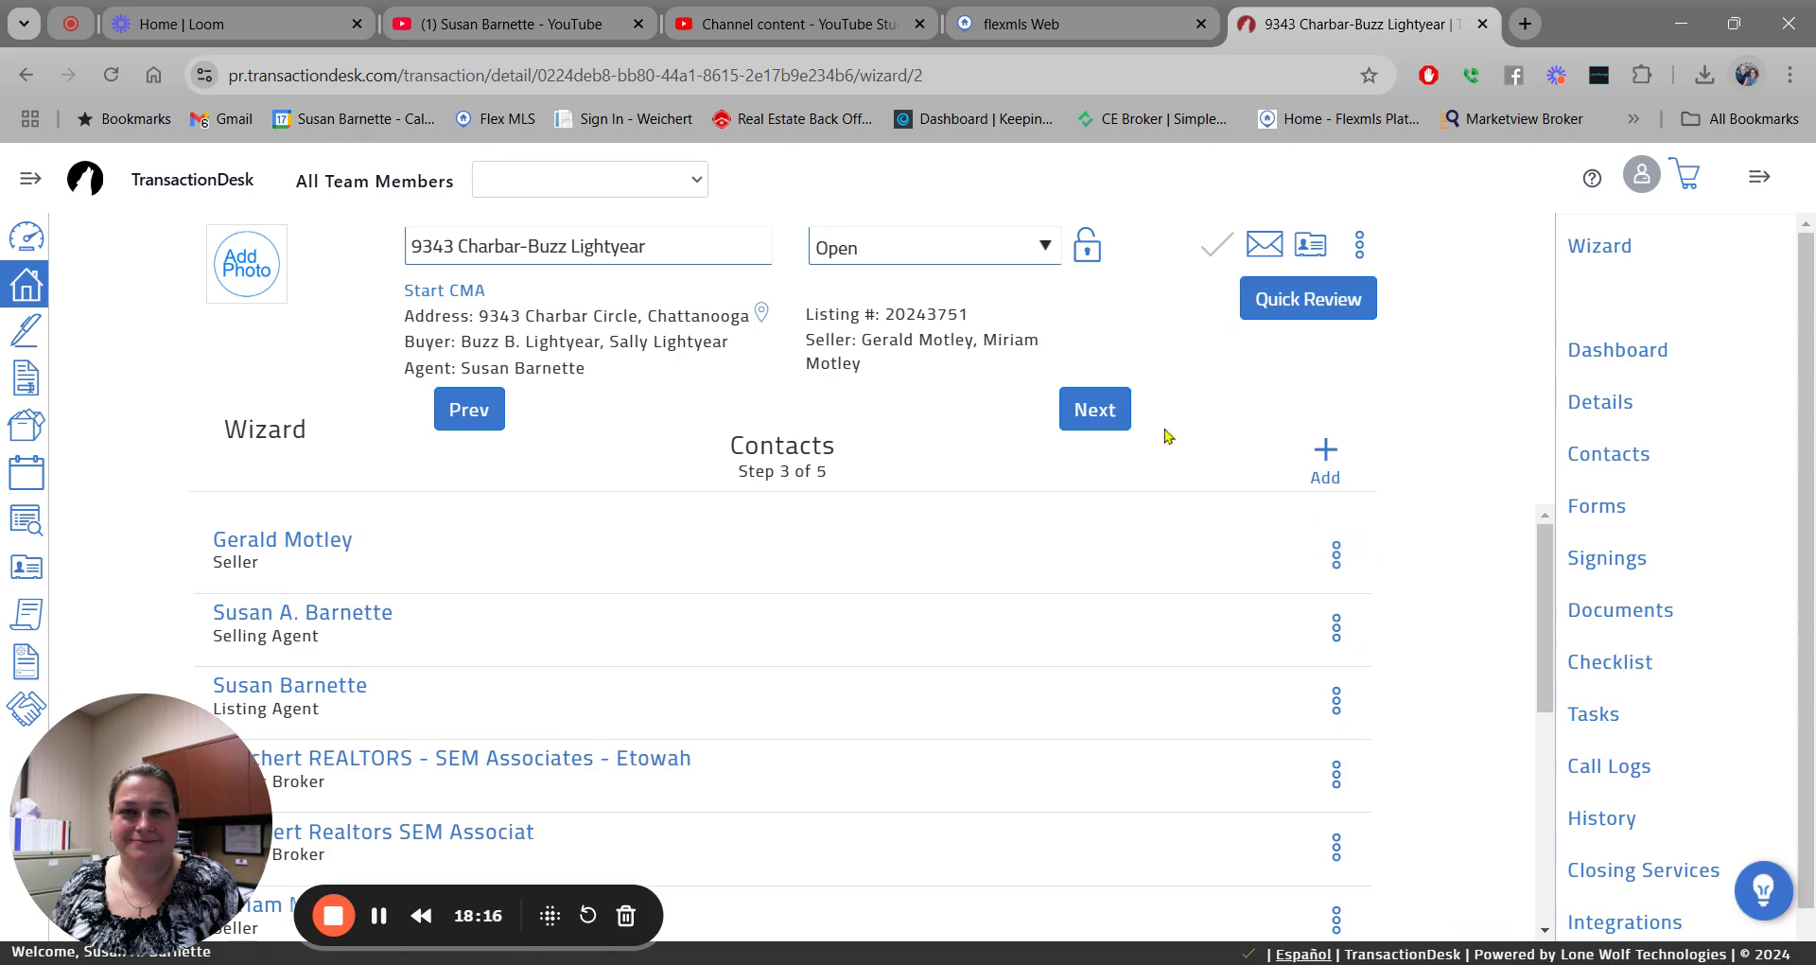
# Advance the wizard to Forms, step 4 of 5.
pyautogui.click(1095, 418)
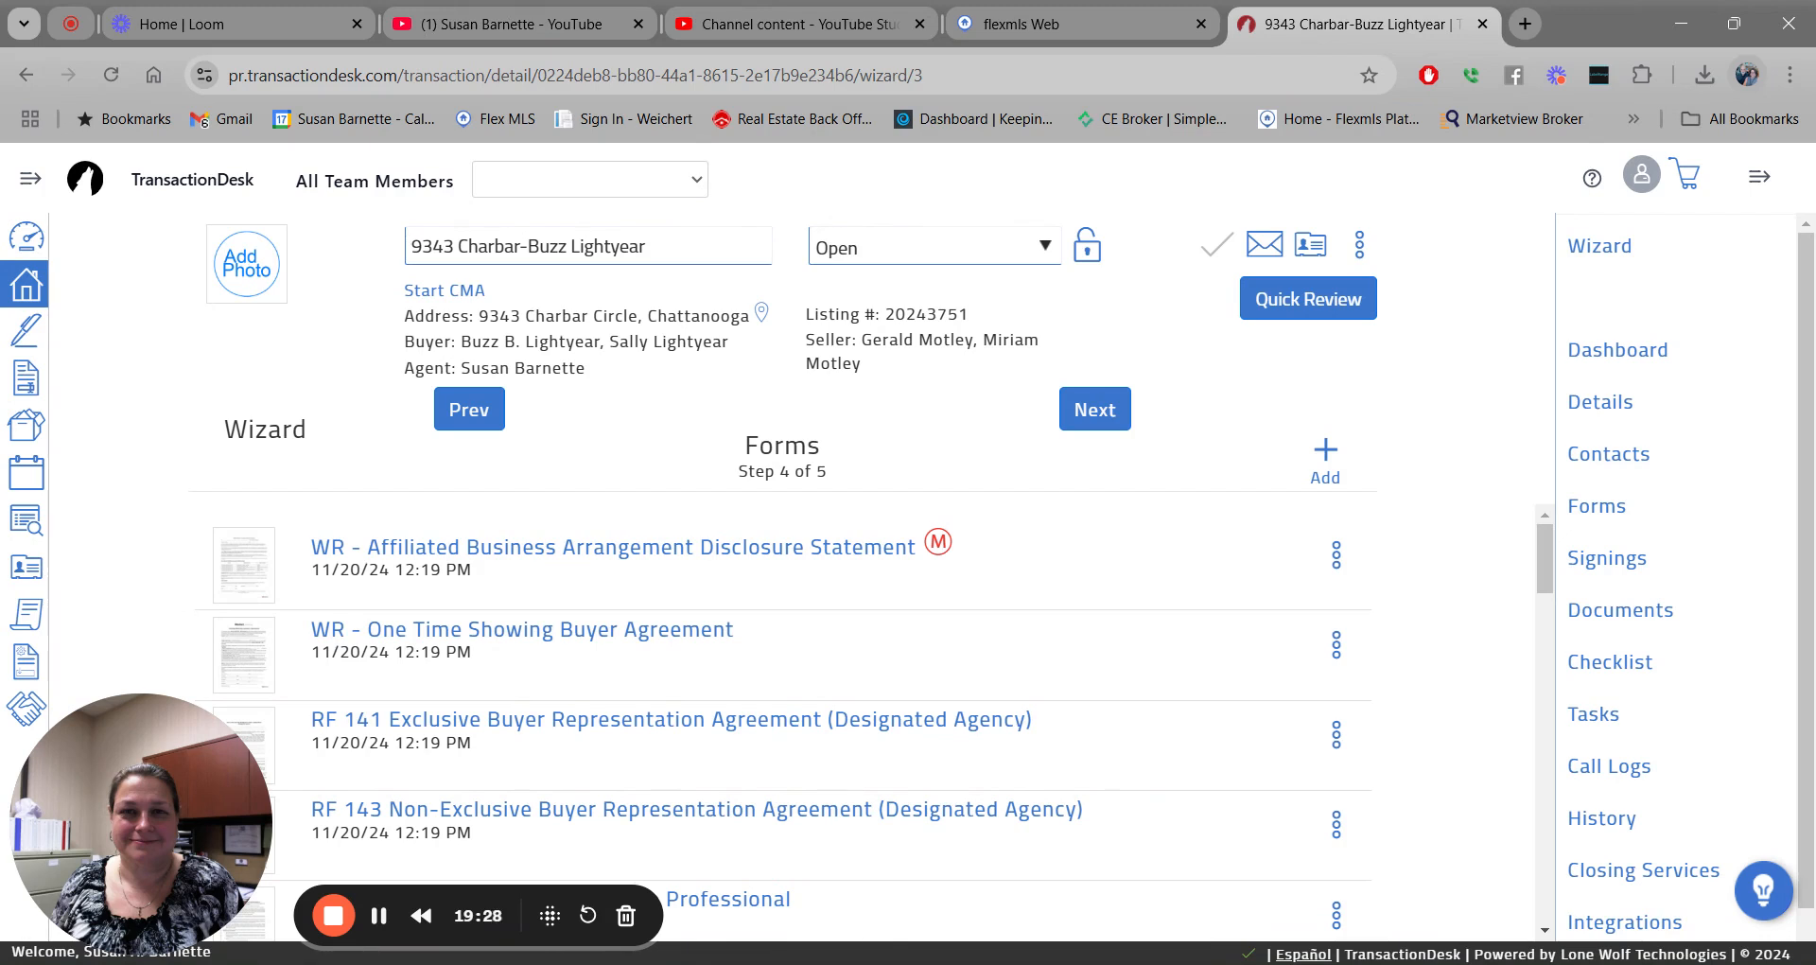
# In the 2024 TAR Residential Forms folder, check RF 101, RF 102 and RF 111.
pyautogui.click(1325, 463)
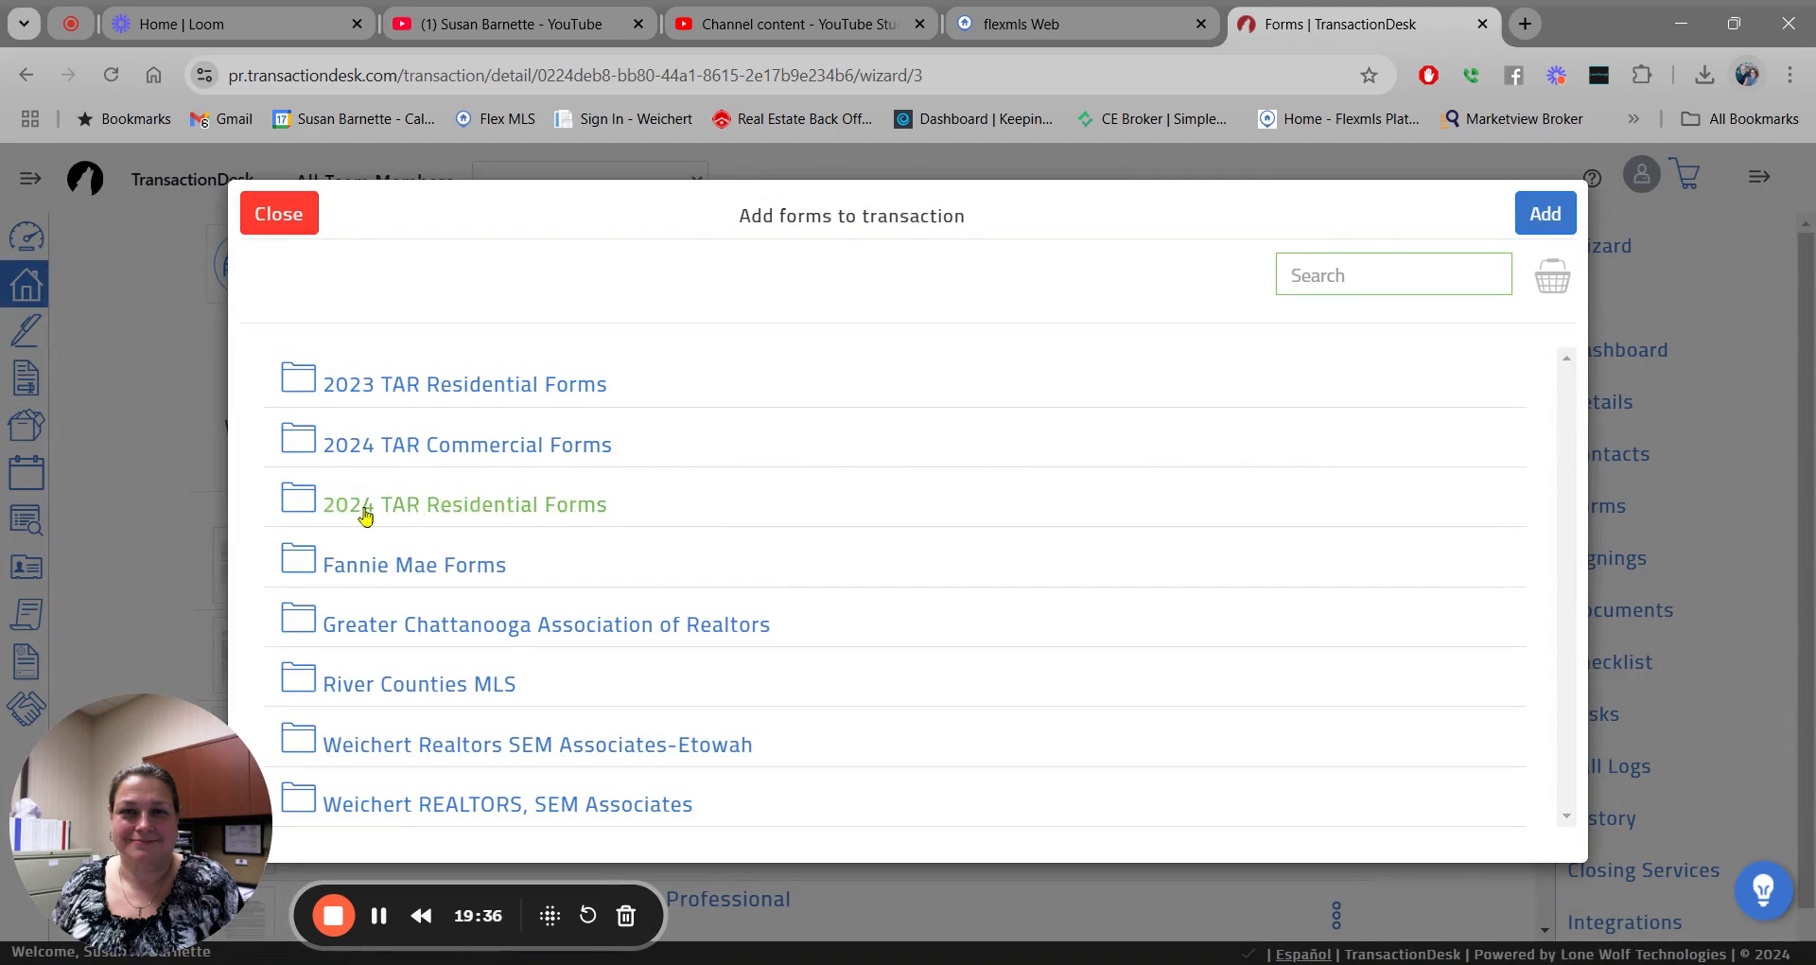
pyautogui.click(478, 507)
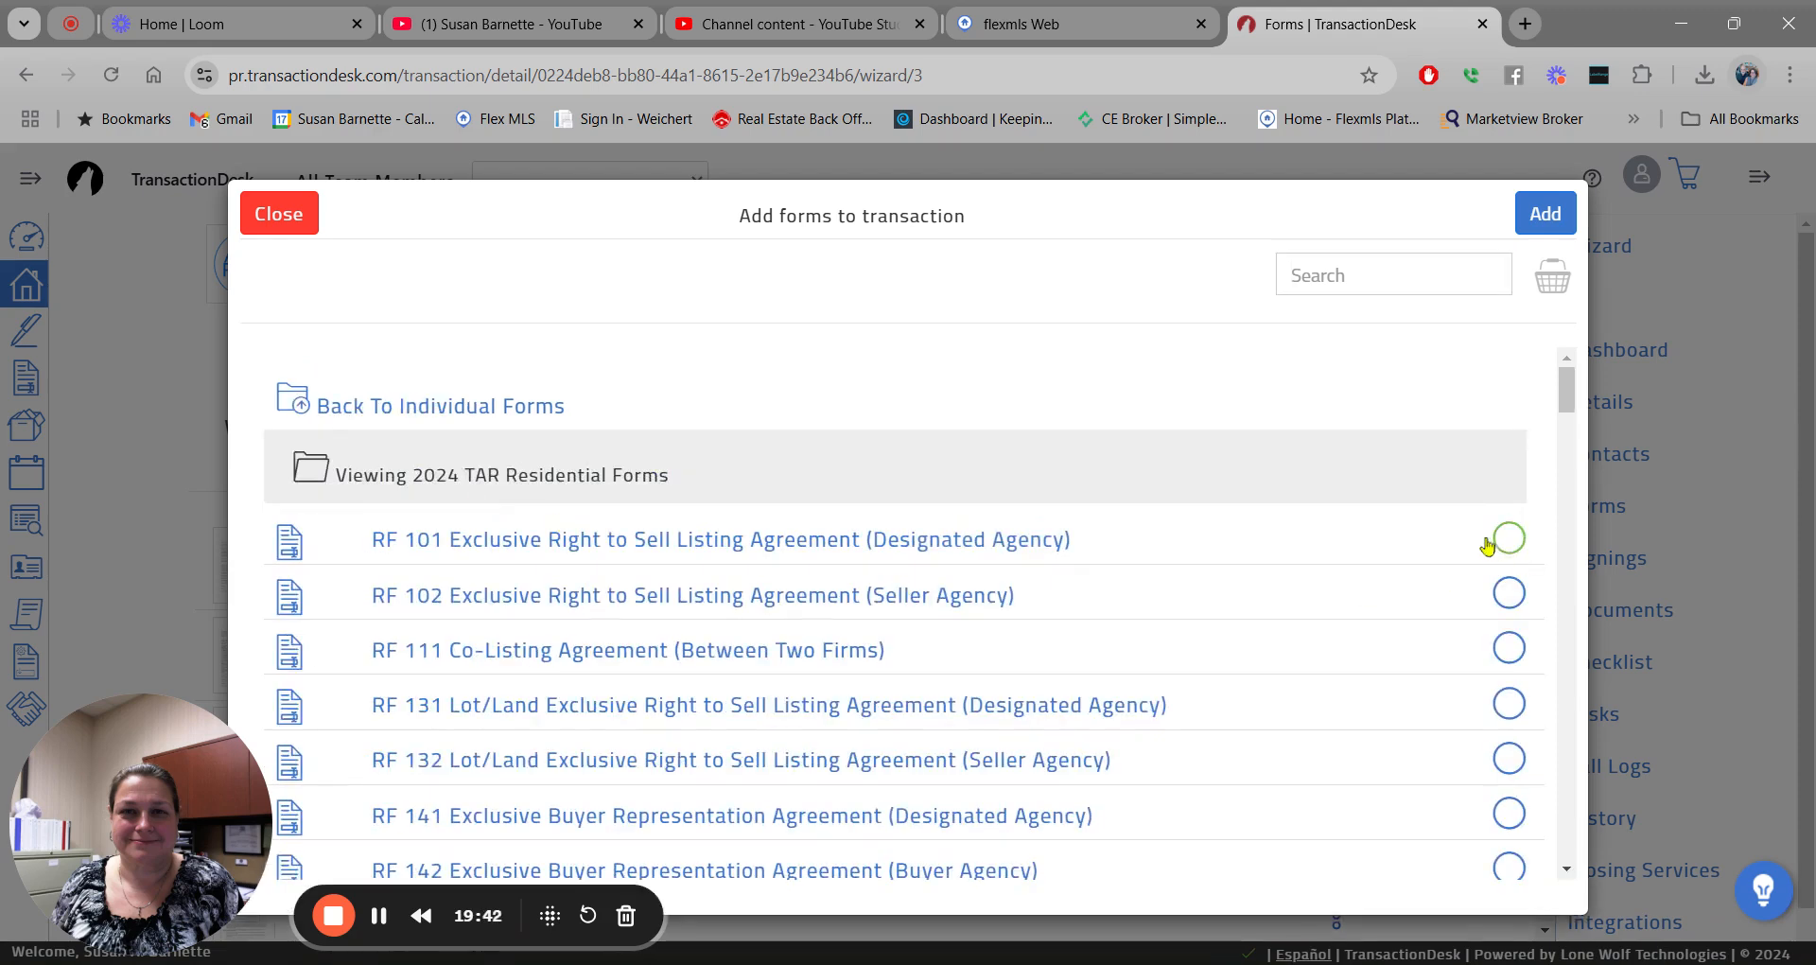
pyautogui.click(1509, 539)
pyautogui.click(1509, 593)
pyautogui.click(1509, 648)
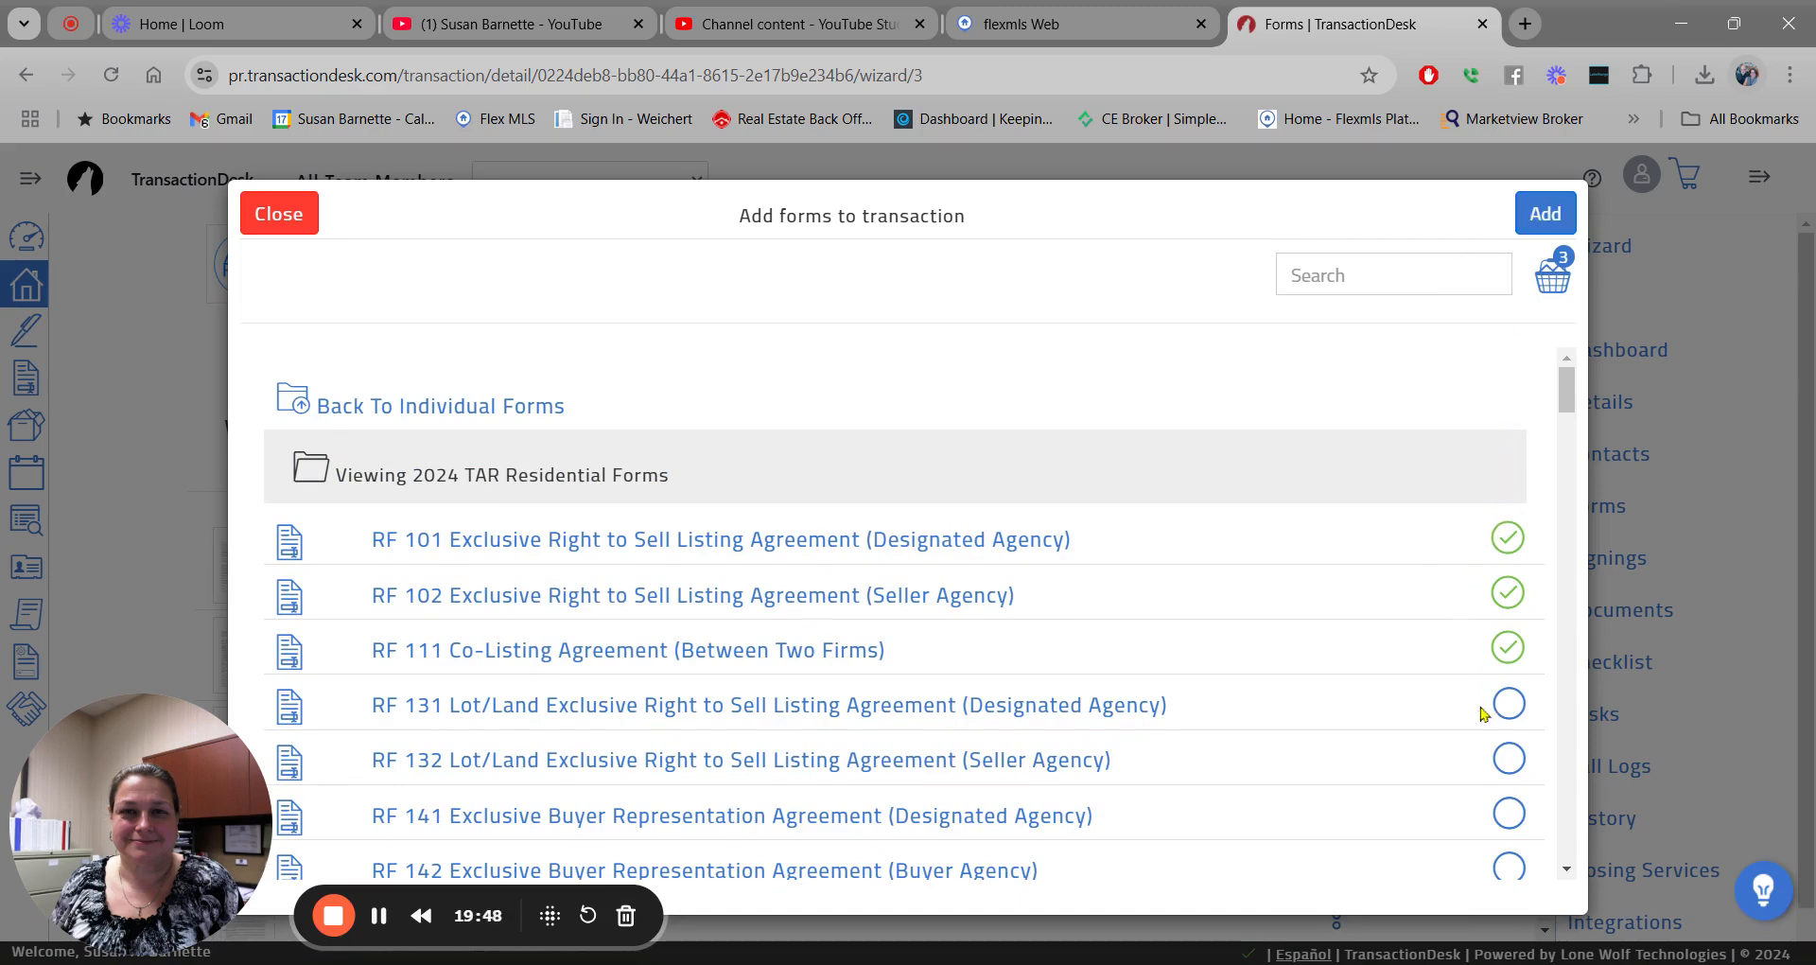
# Search 711, check the RF 711 Vendor List, and add all four forms.
pyautogui.moveTo(1568, 390)
pyautogui.mouseDown()
pyautogui.moveTo(1563, 851)
pyautogui.moveTo(1568, 370)
pyautogui.mouseUp()
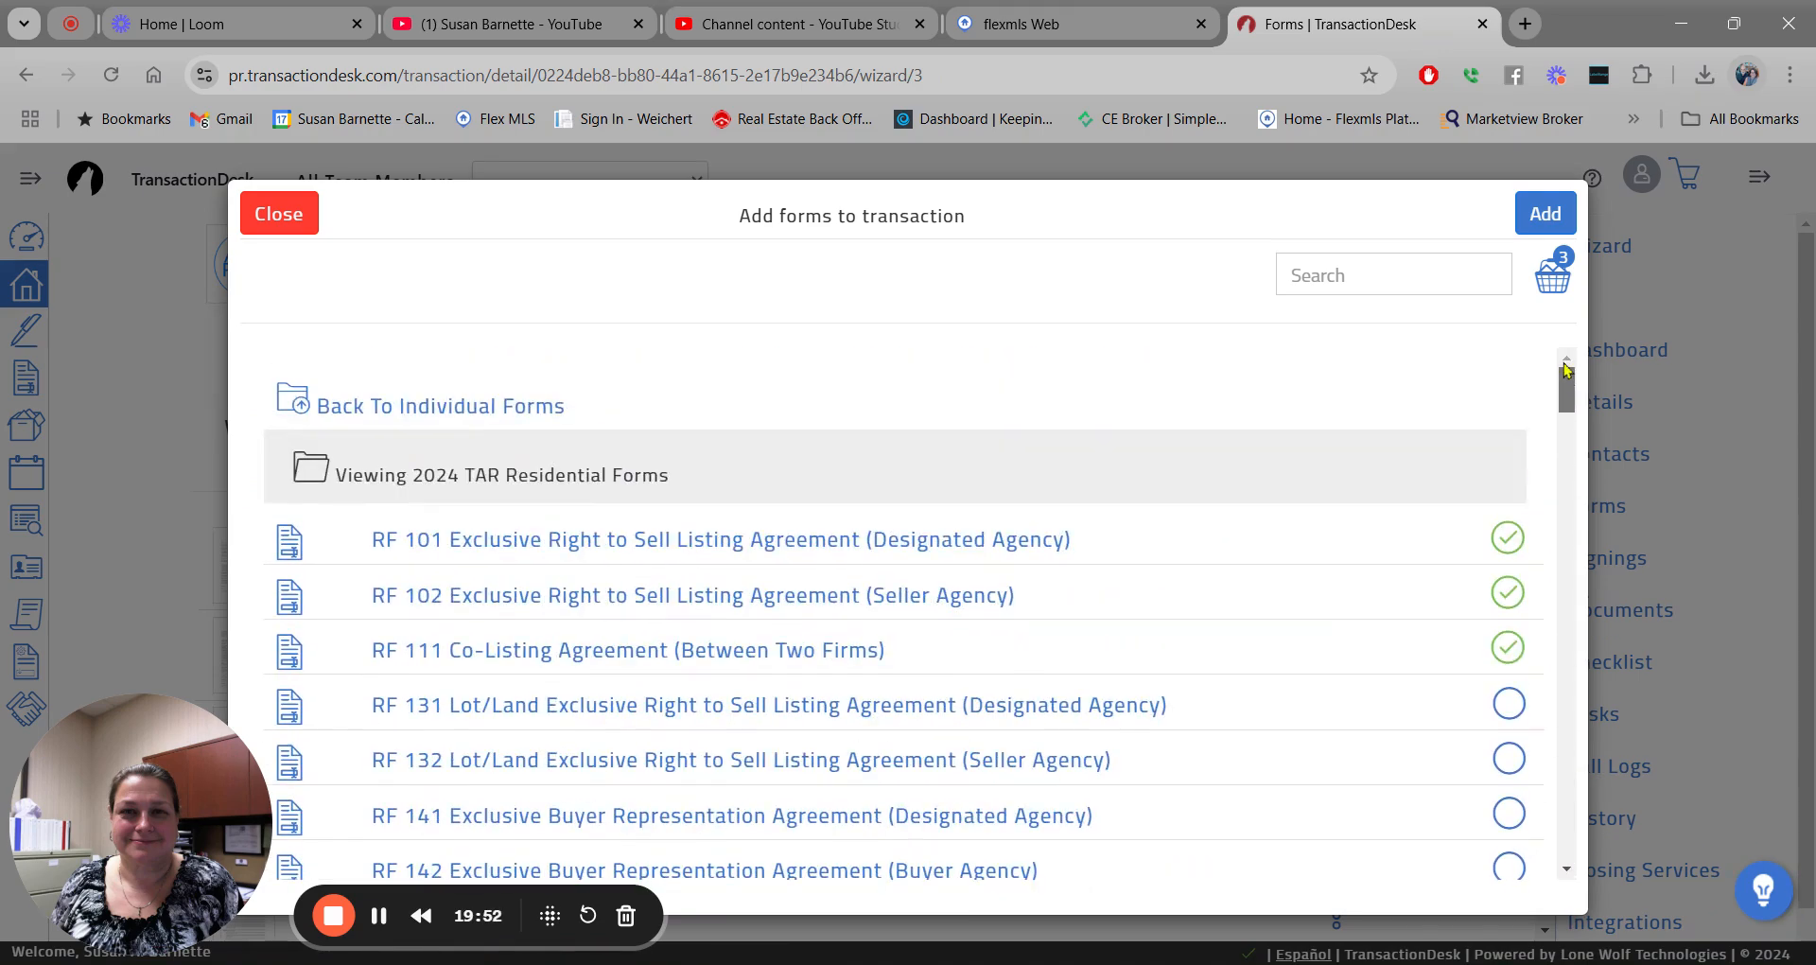
pyautogui.click(1314, 268)
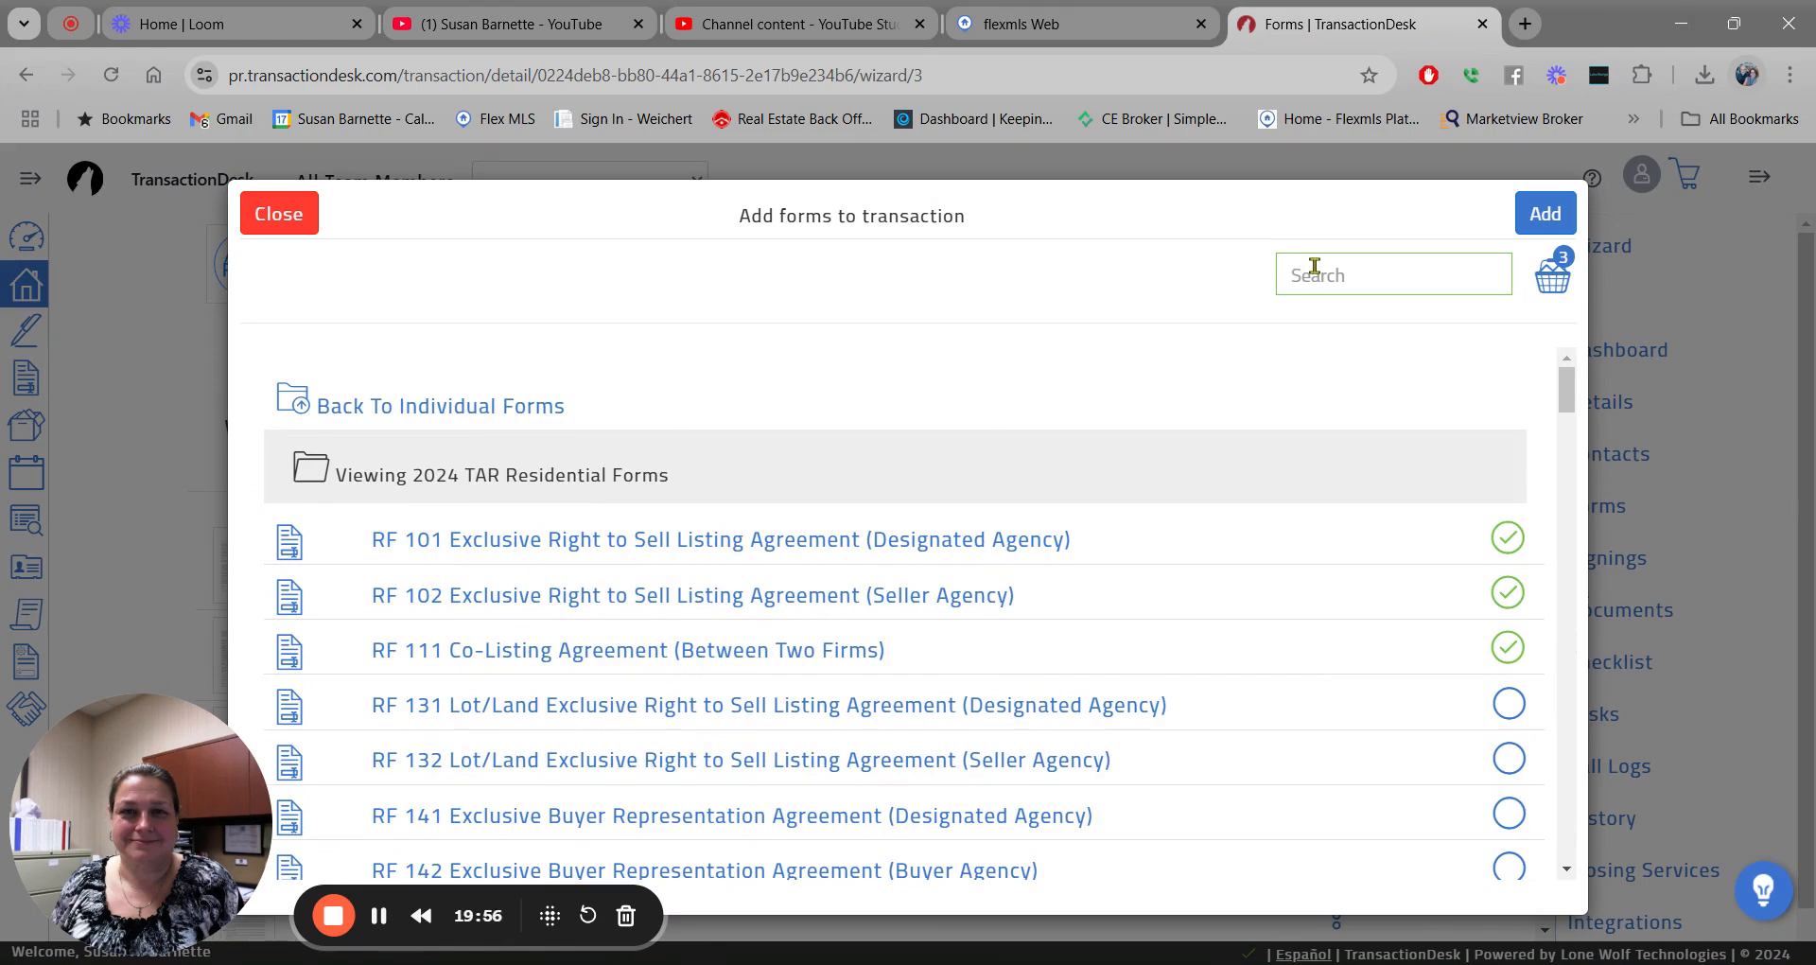
pyautogui.write('711')
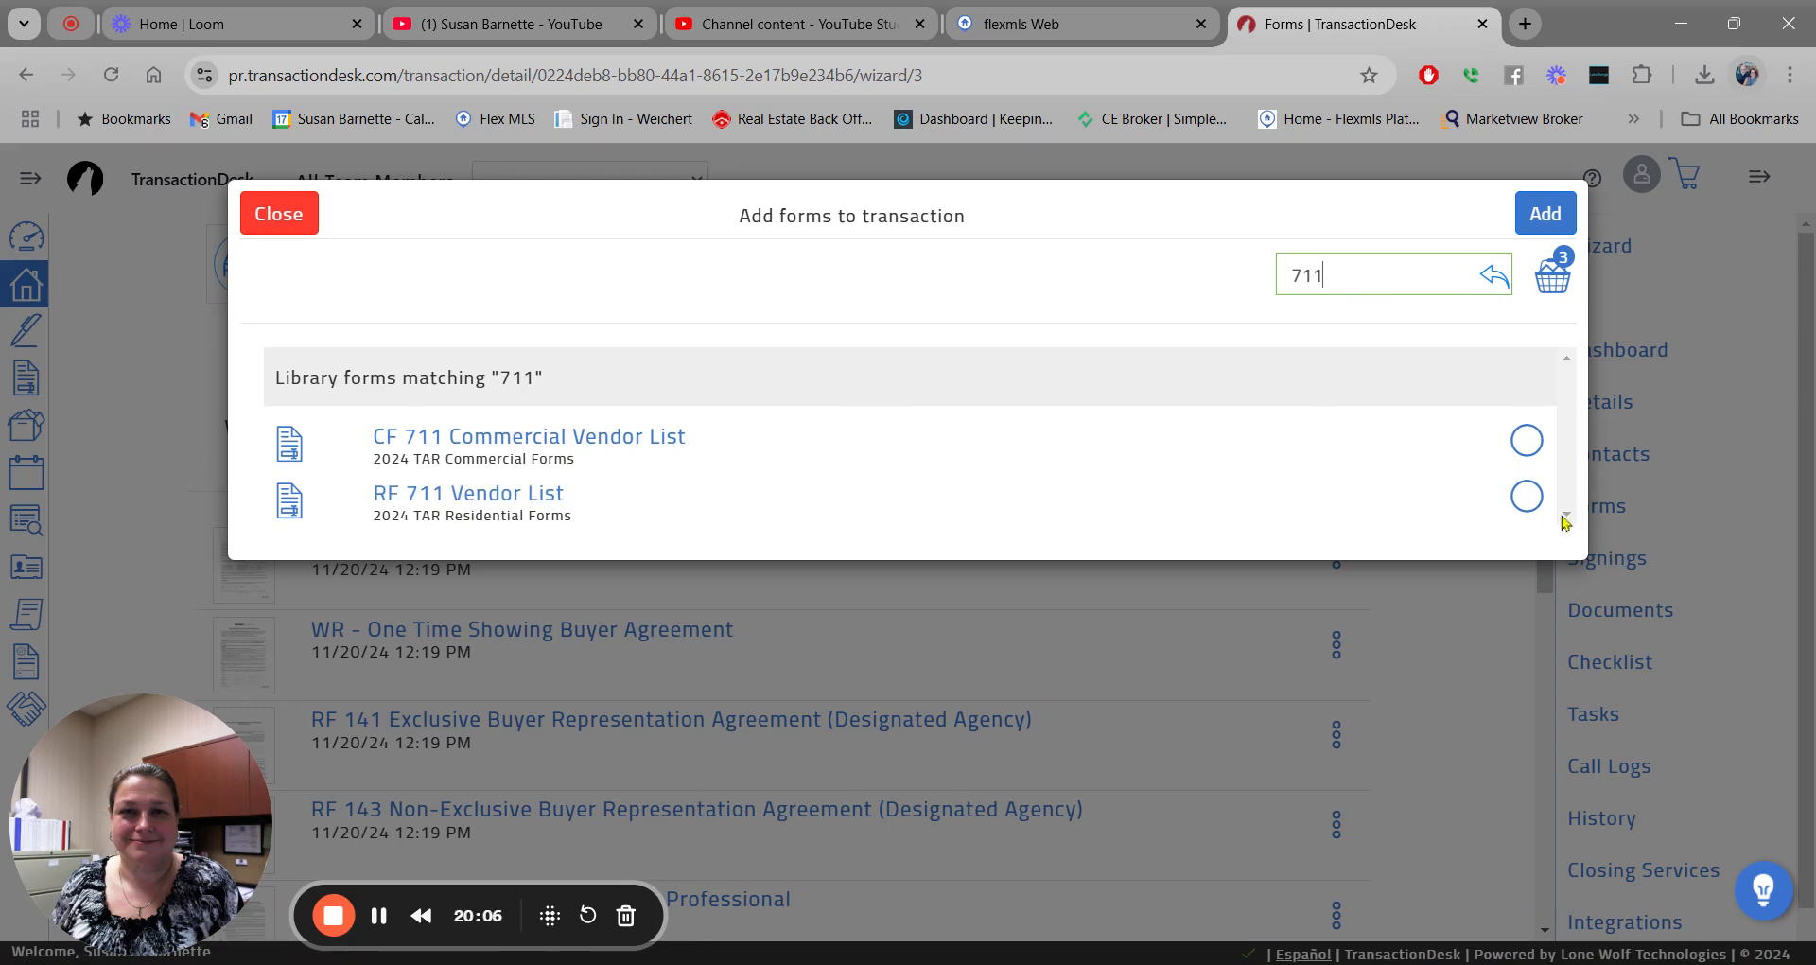
pyautogui.click(1525, 496)
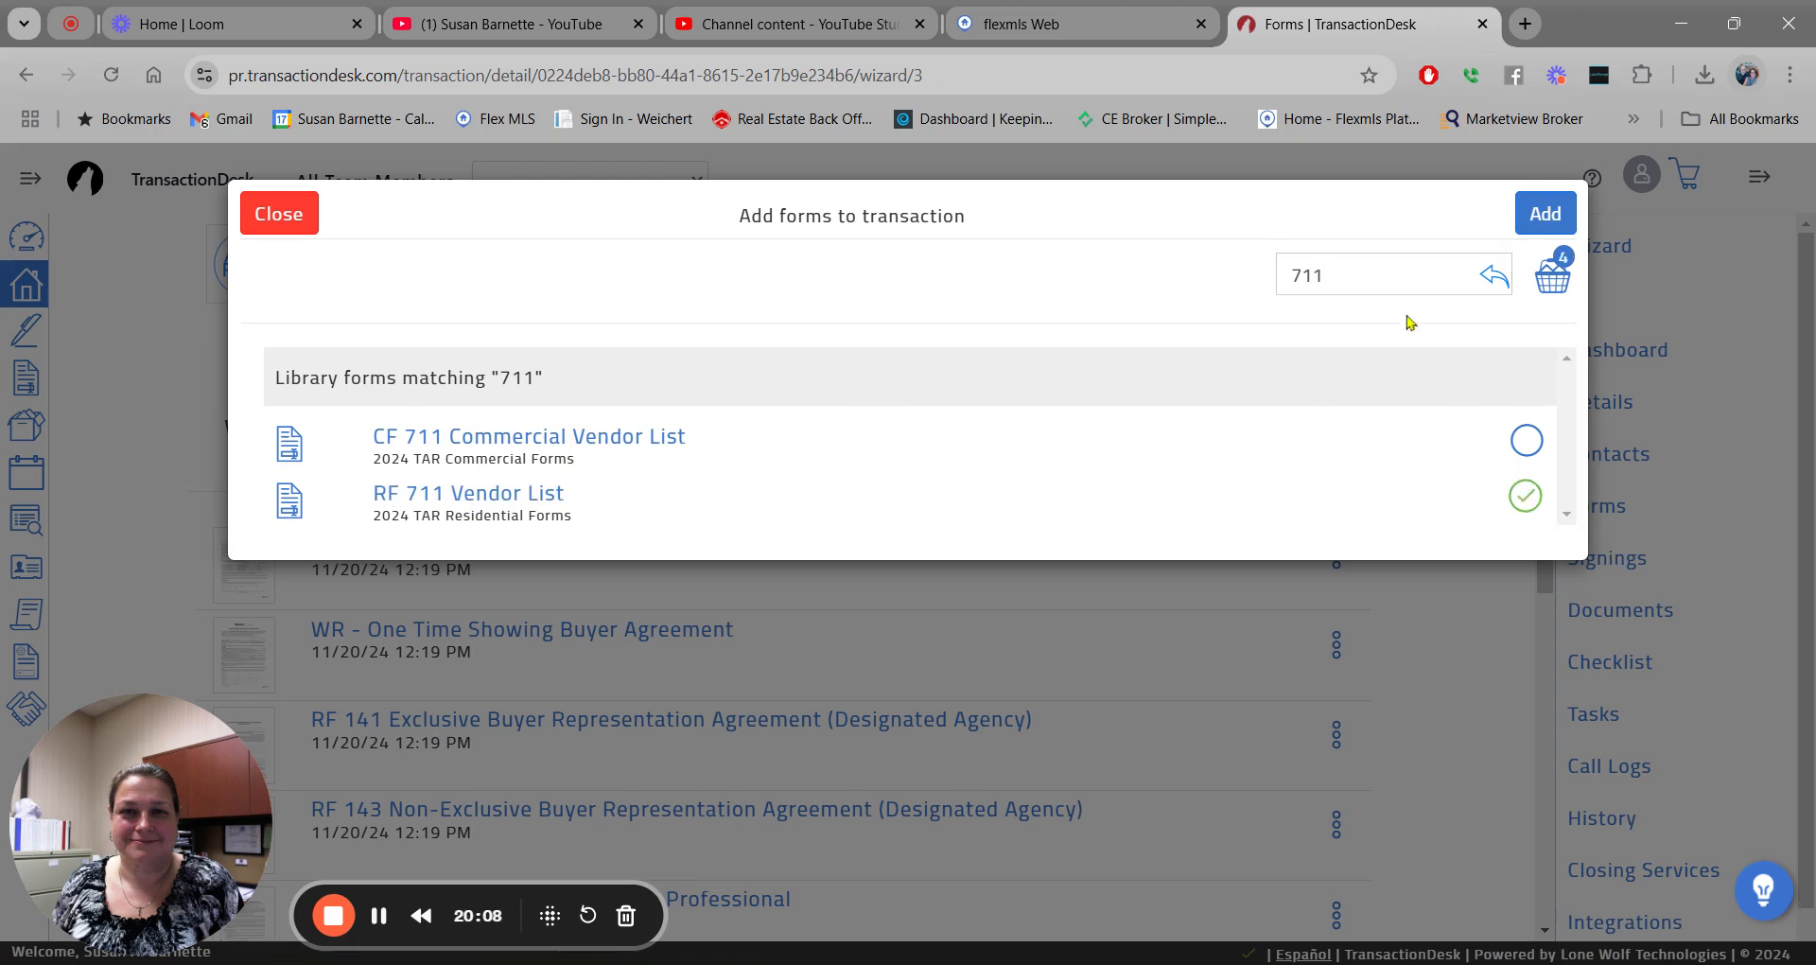
pyautogui.click(1363, 272)
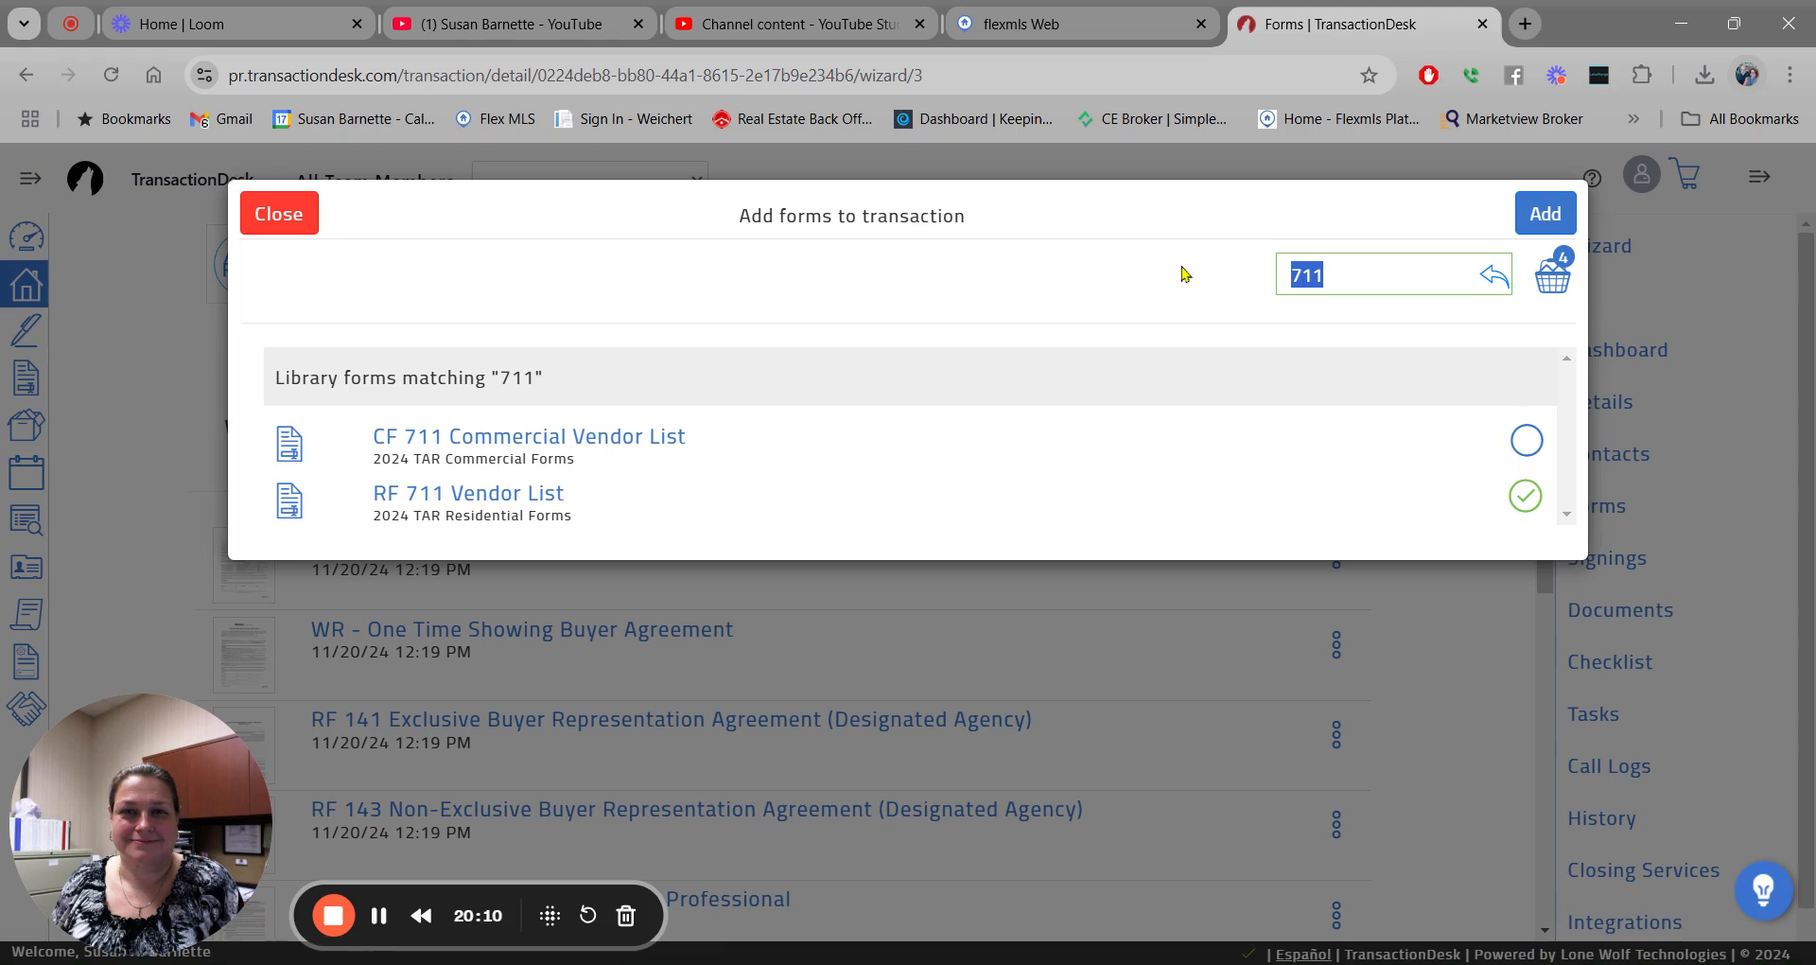
pyautogui.press('BackSpace')
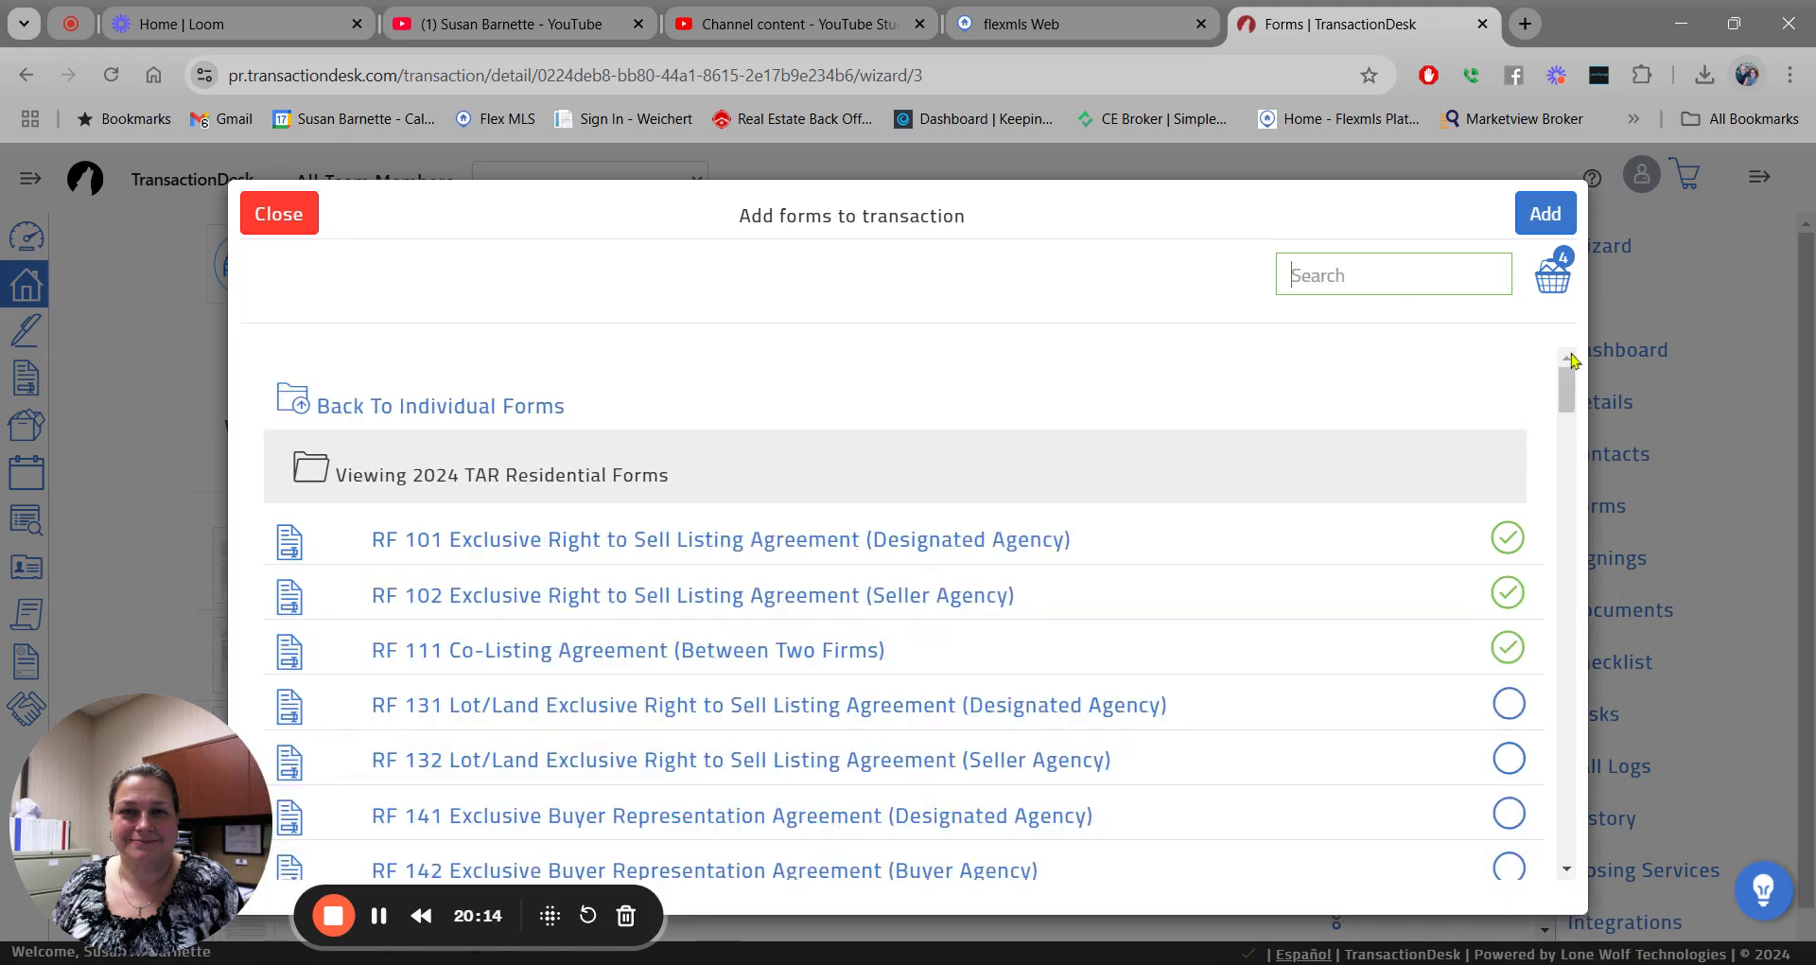
pyautogui.moveTo(1566, 388); pyautogui.dragTo(1603, 380)
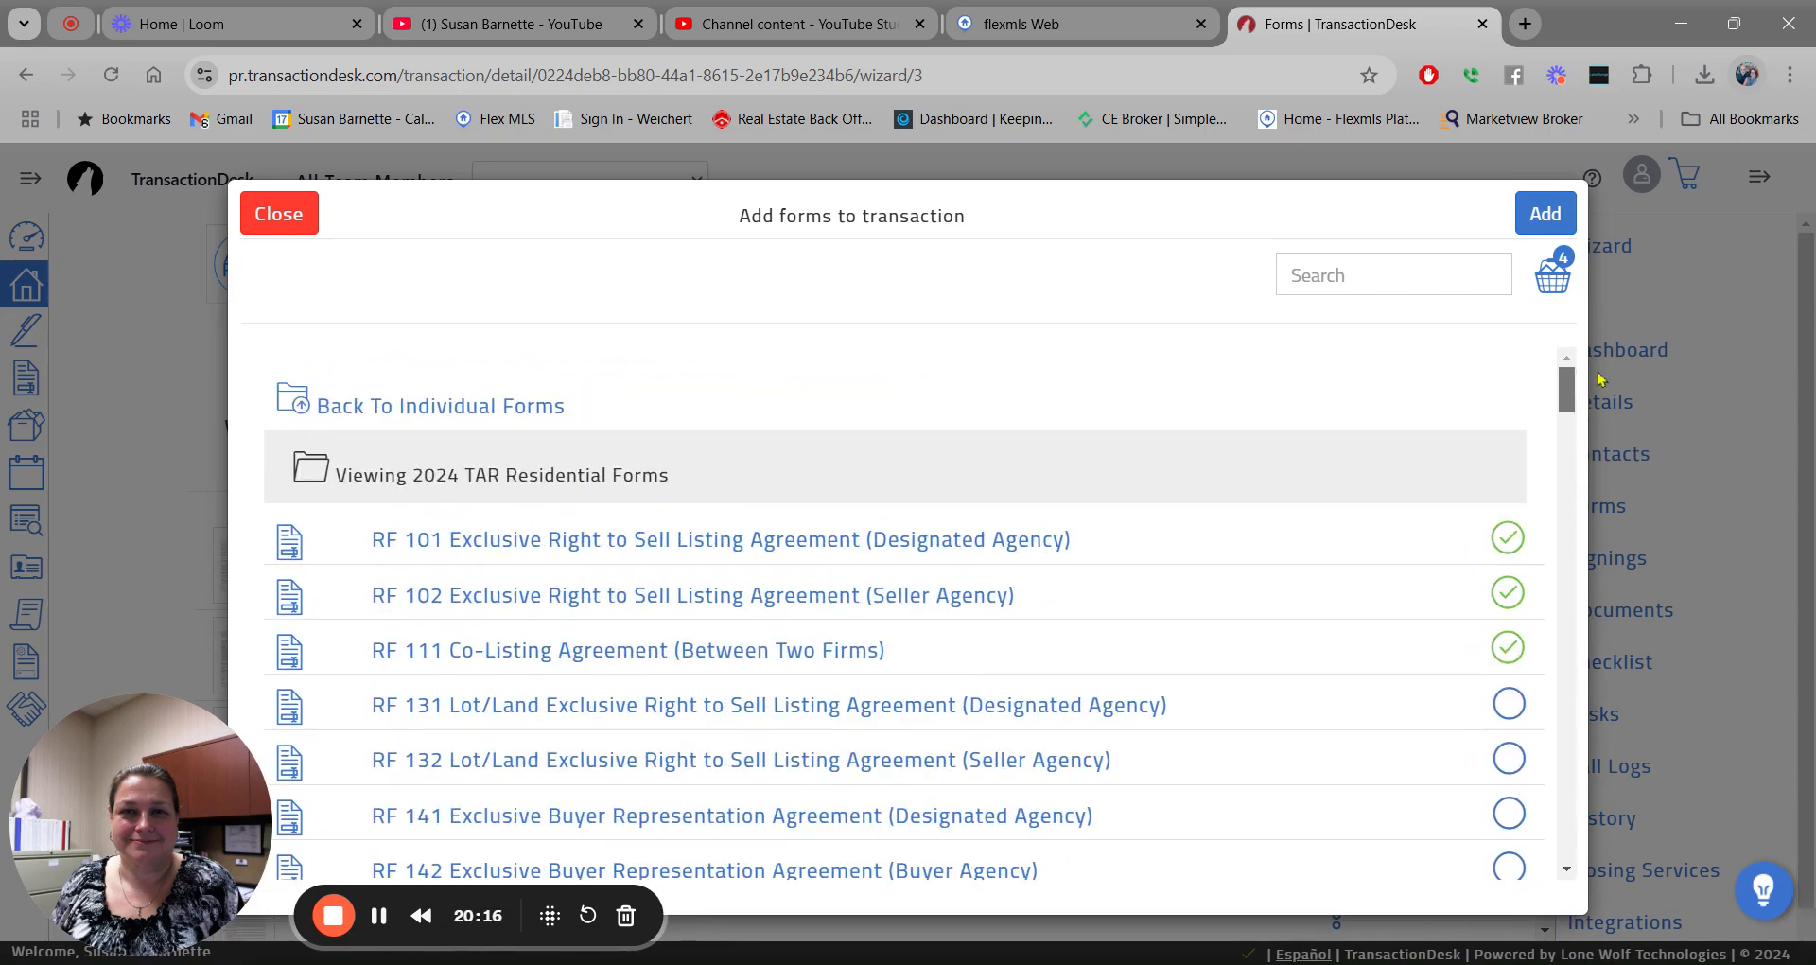
pyautogui.click(1313, 273)
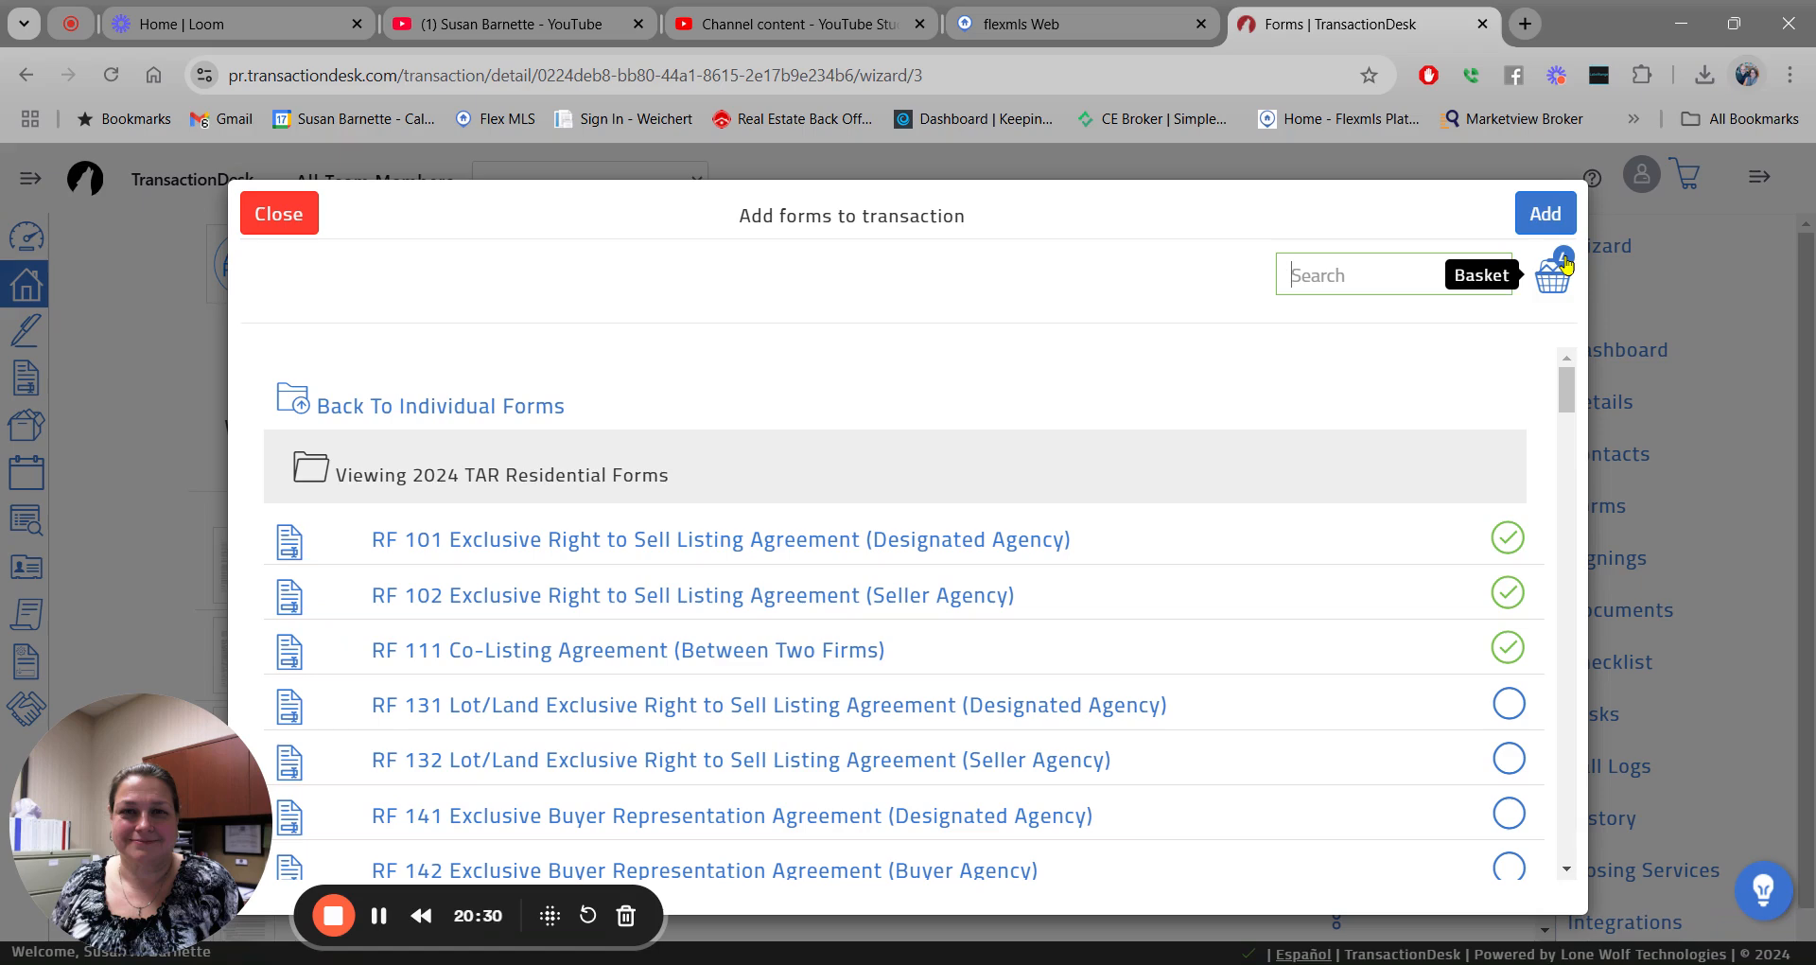
pyautogui.click(1539, 216)
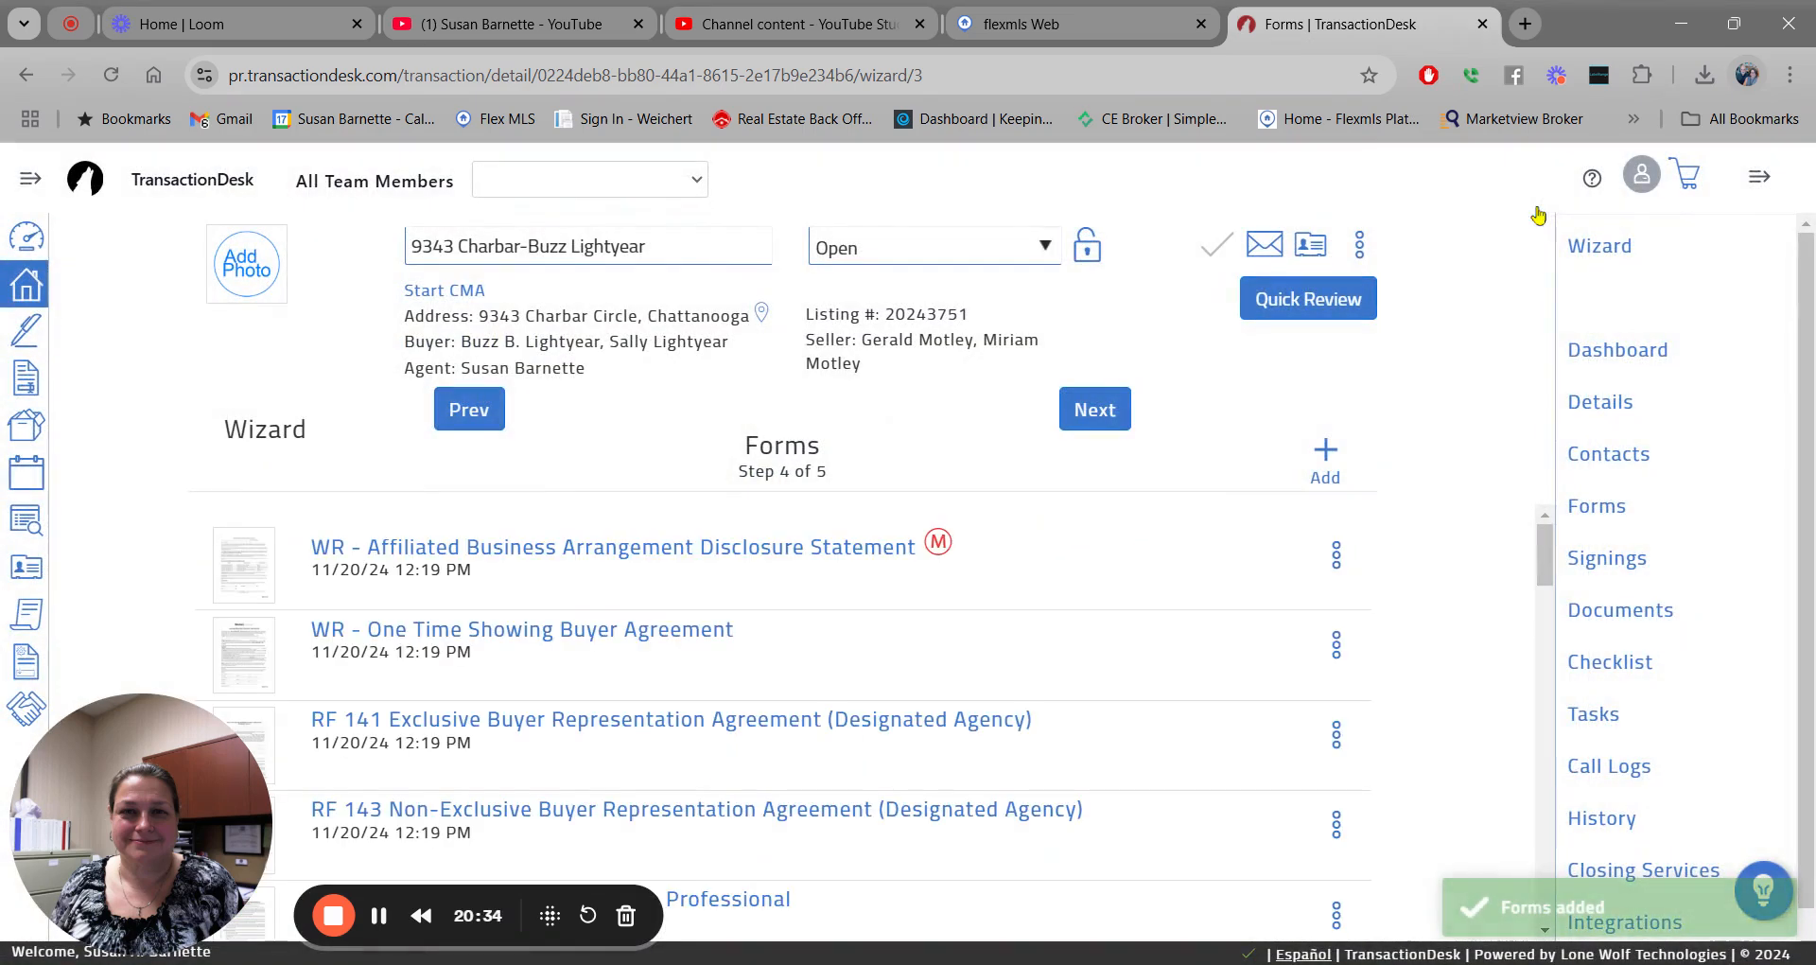
# Move on to step 5, Documents, listing the two PDFs including When Buying Your Next Home.pdf.
pyautogui.moveTo(1545, 552); pyautogui.dragTo(1549, 512)
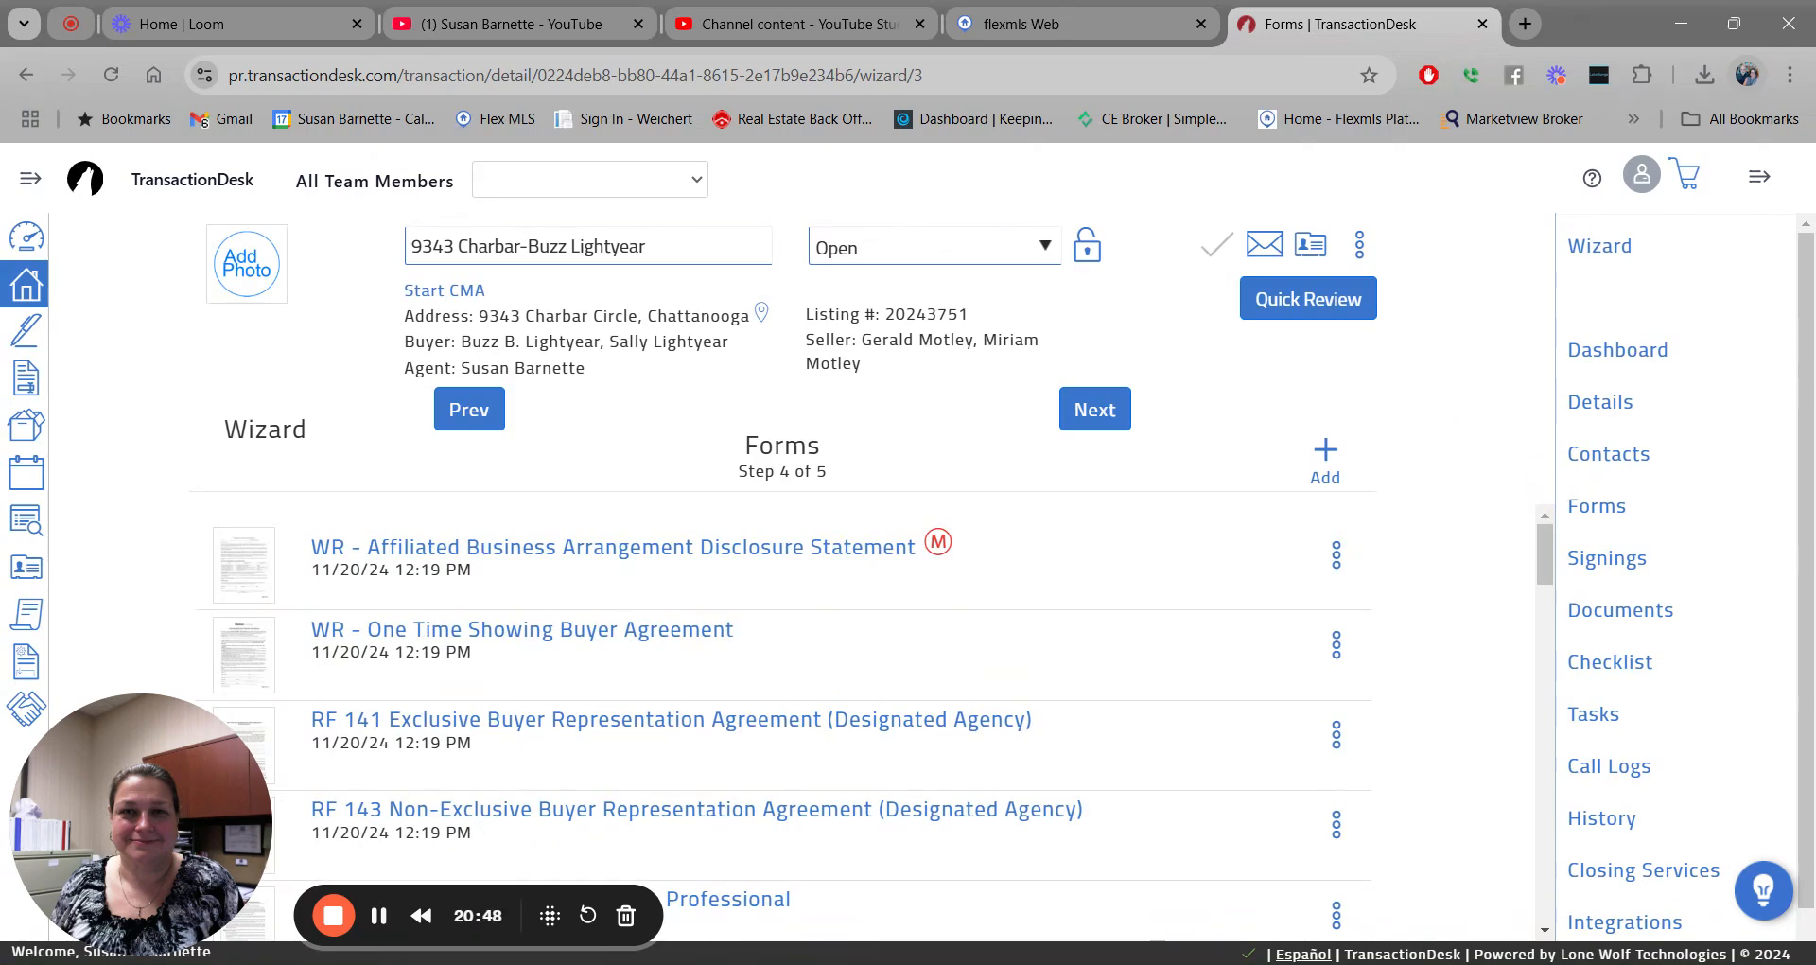
pyautogui.click(1089, 409)
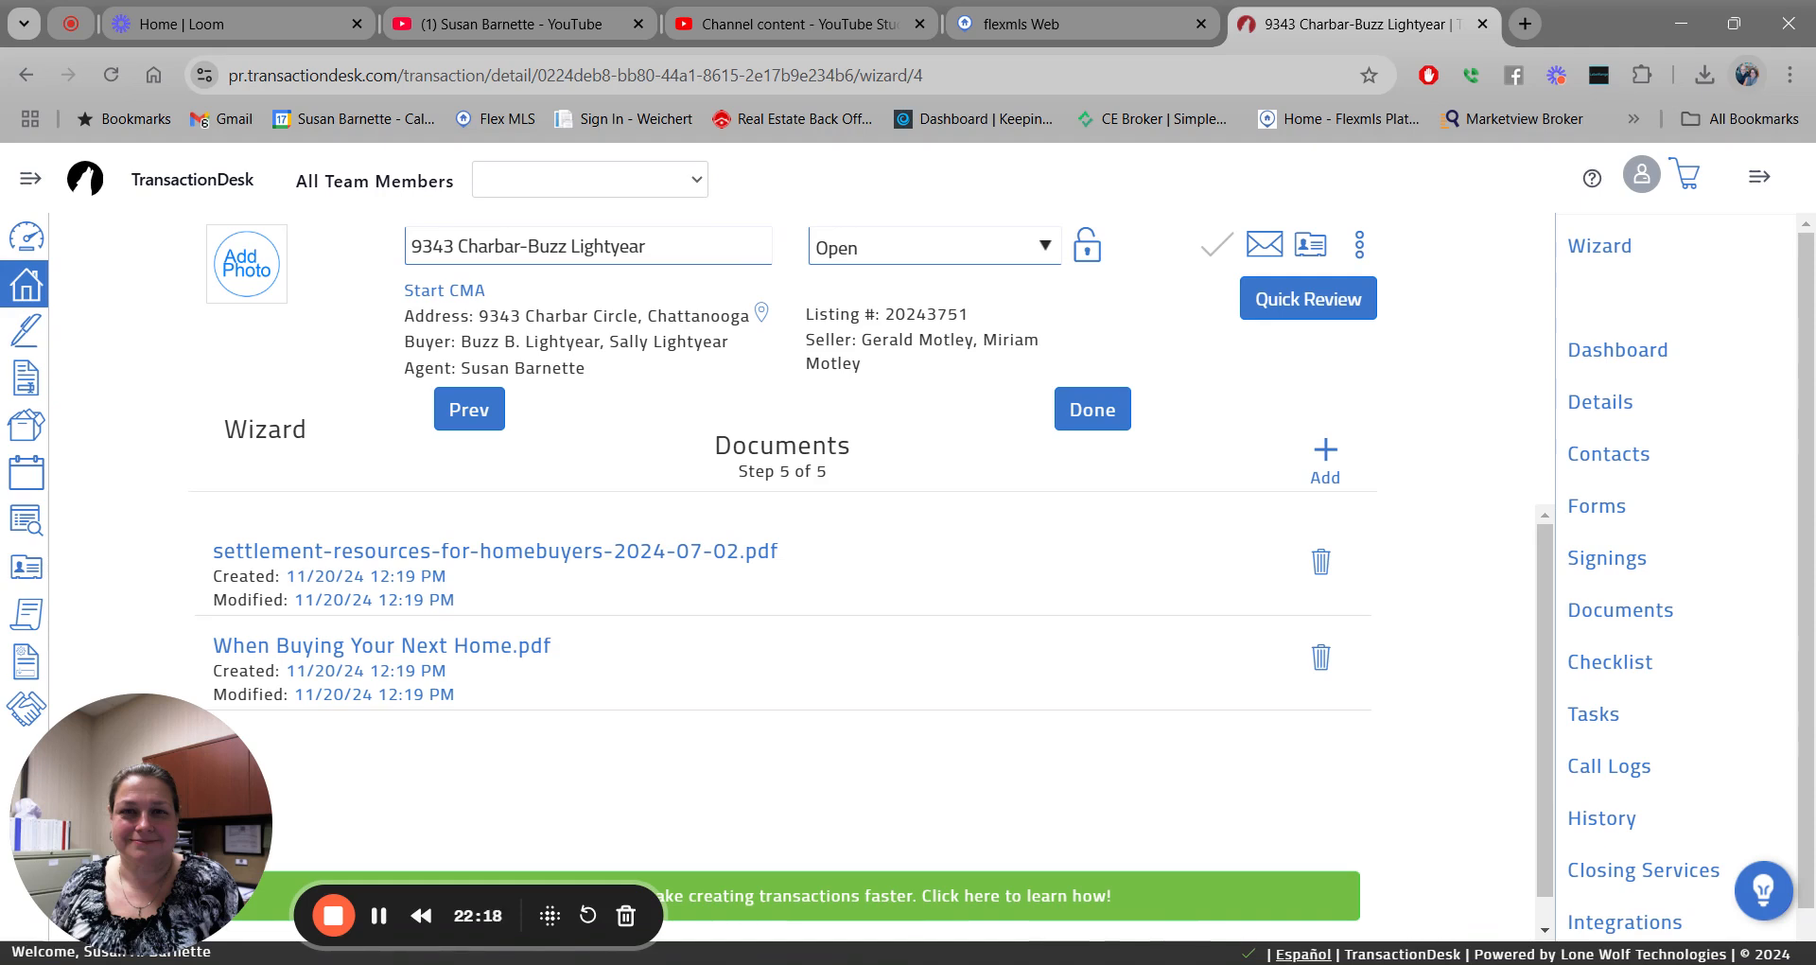
# Upload the RF 201, RF 209 and RF 302 disclosure PDFs, then click Done to finish the wizard.
pyautogui.click(1326, 451)
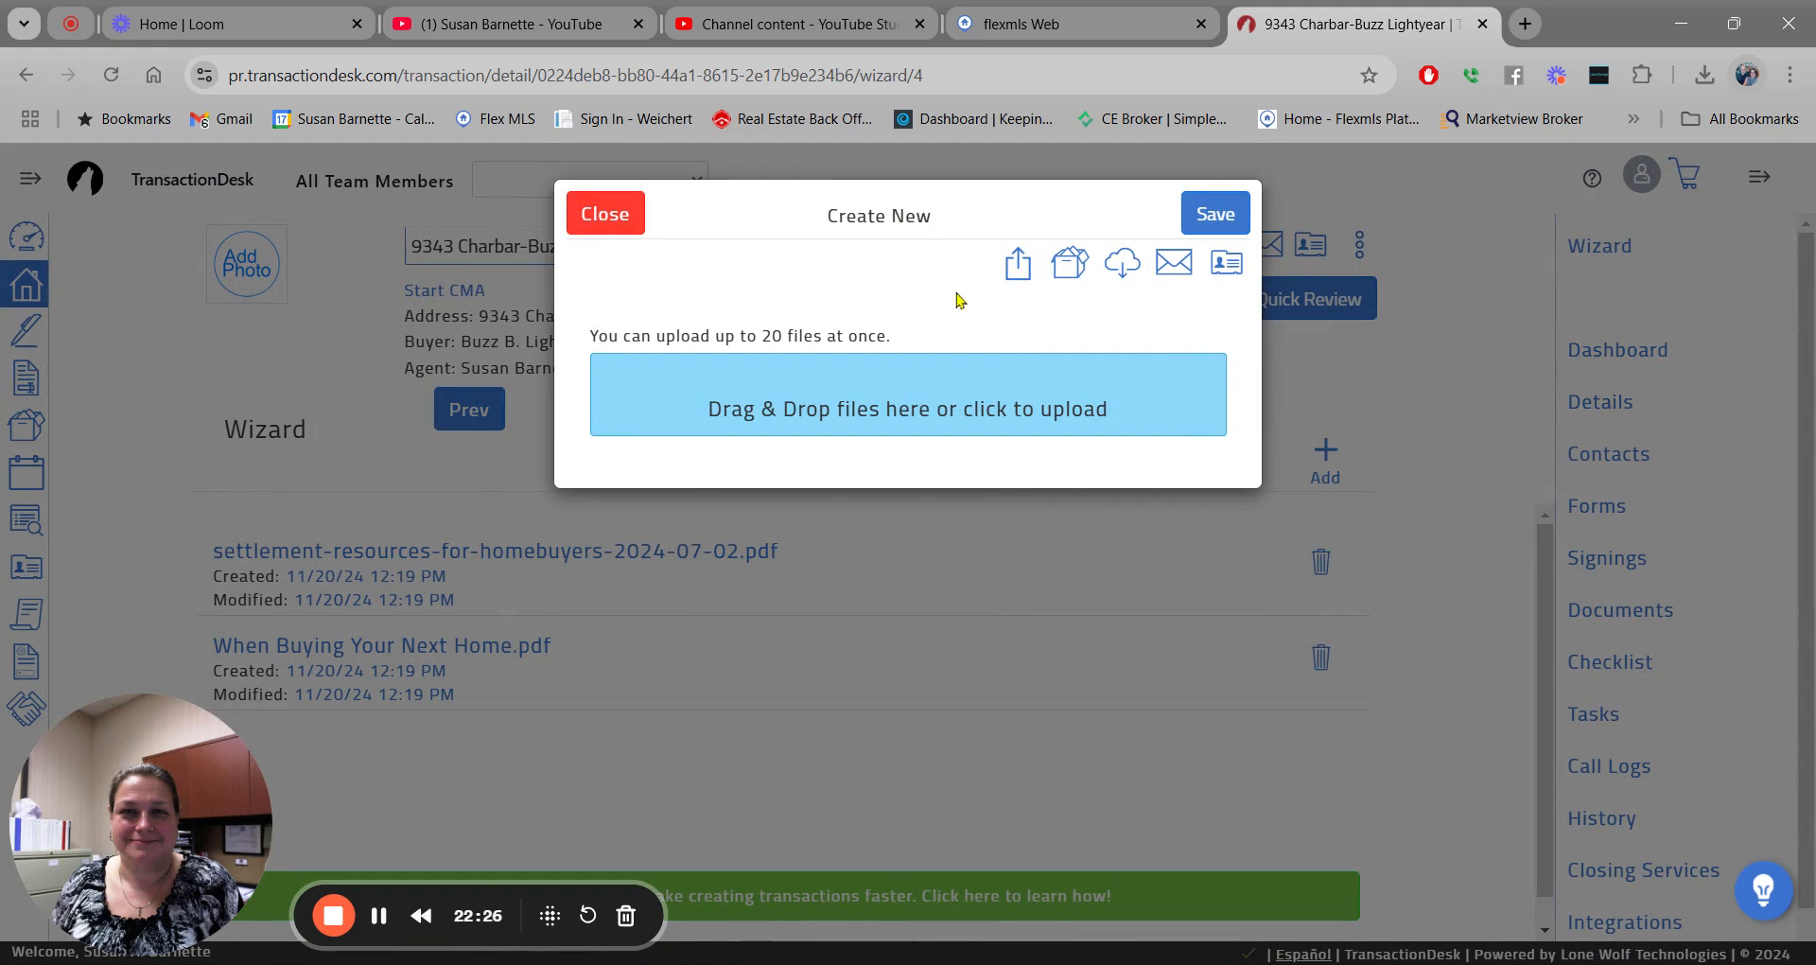
pyautogui.click(893, 405)
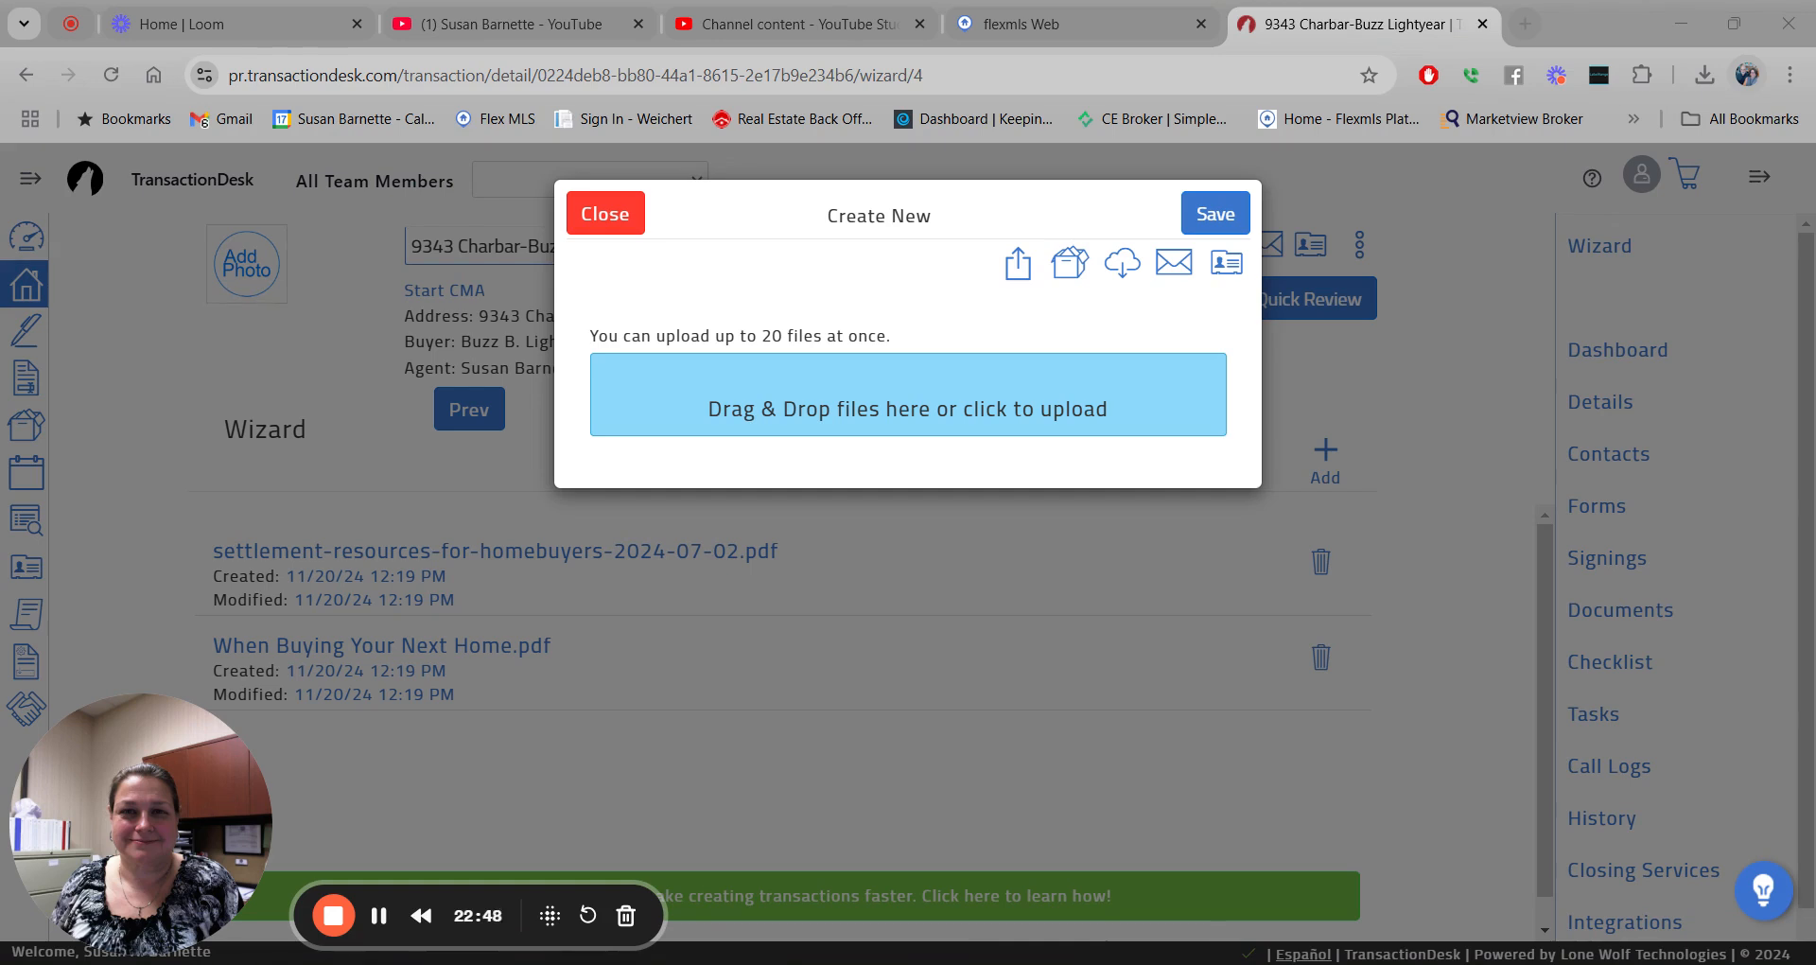
pyautogui.click(1409, 521)
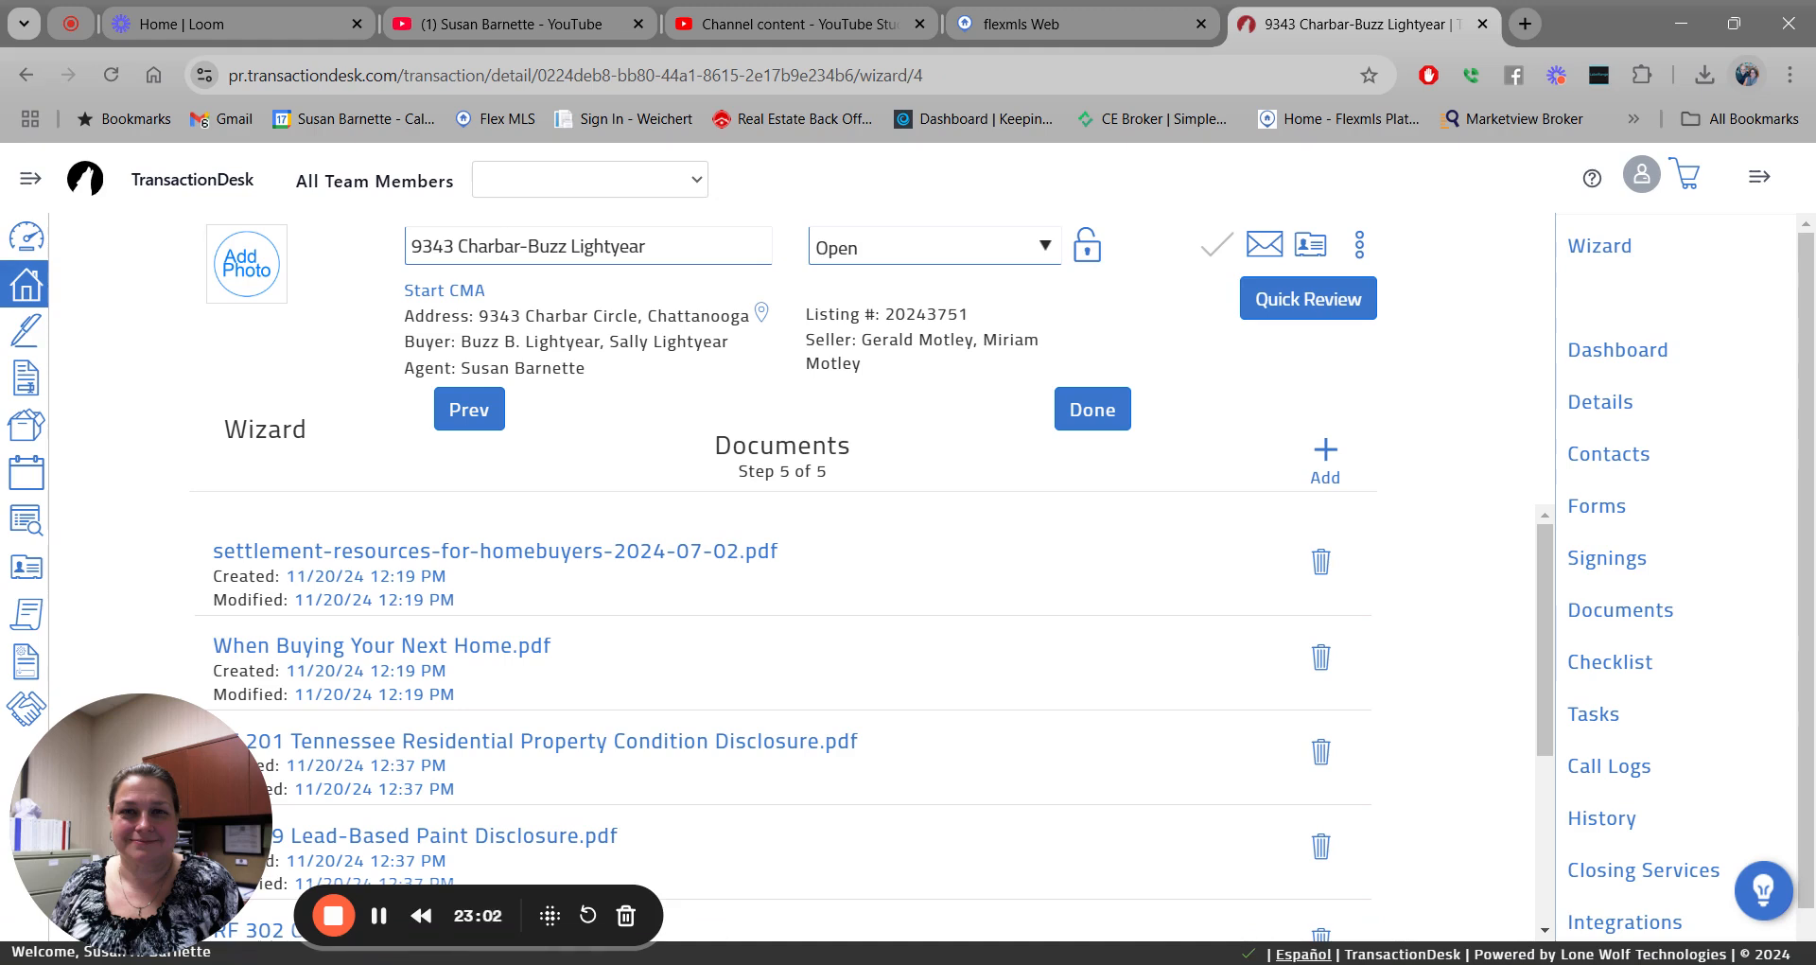
pyautogui.scroll(-3, 1523, 676)
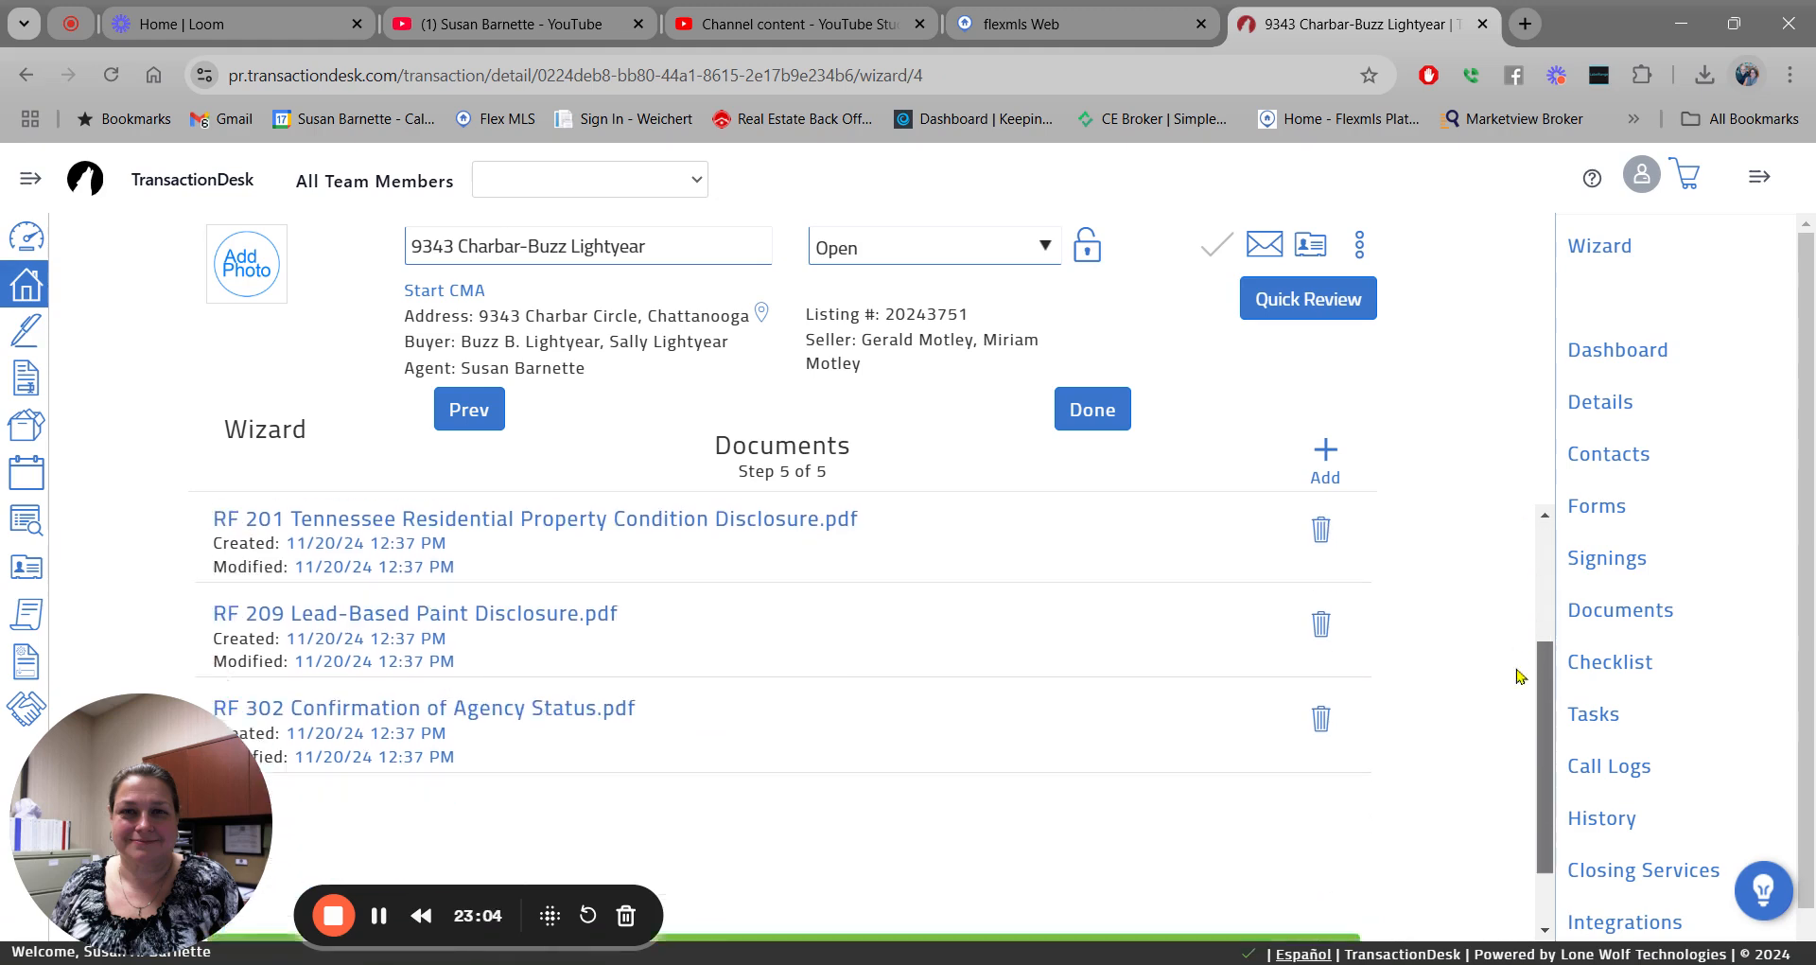
pyautogui.scroll(5, 1520, 755)
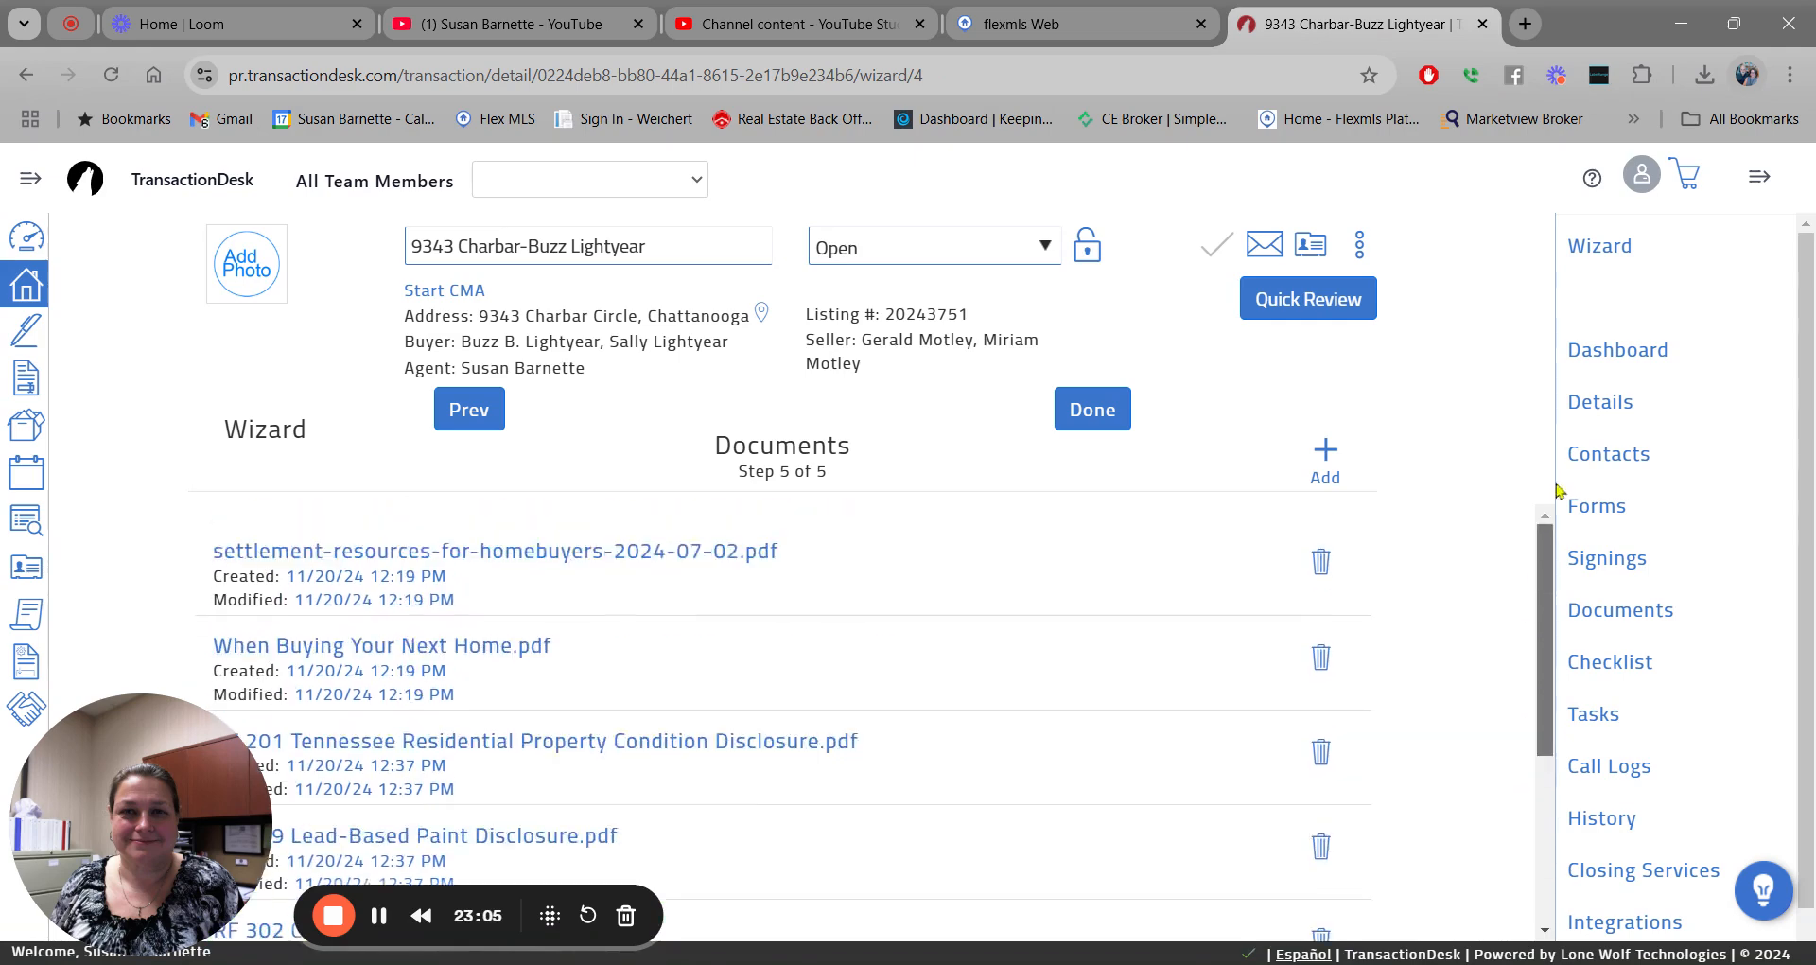
pyautogui.click(1090, 417)
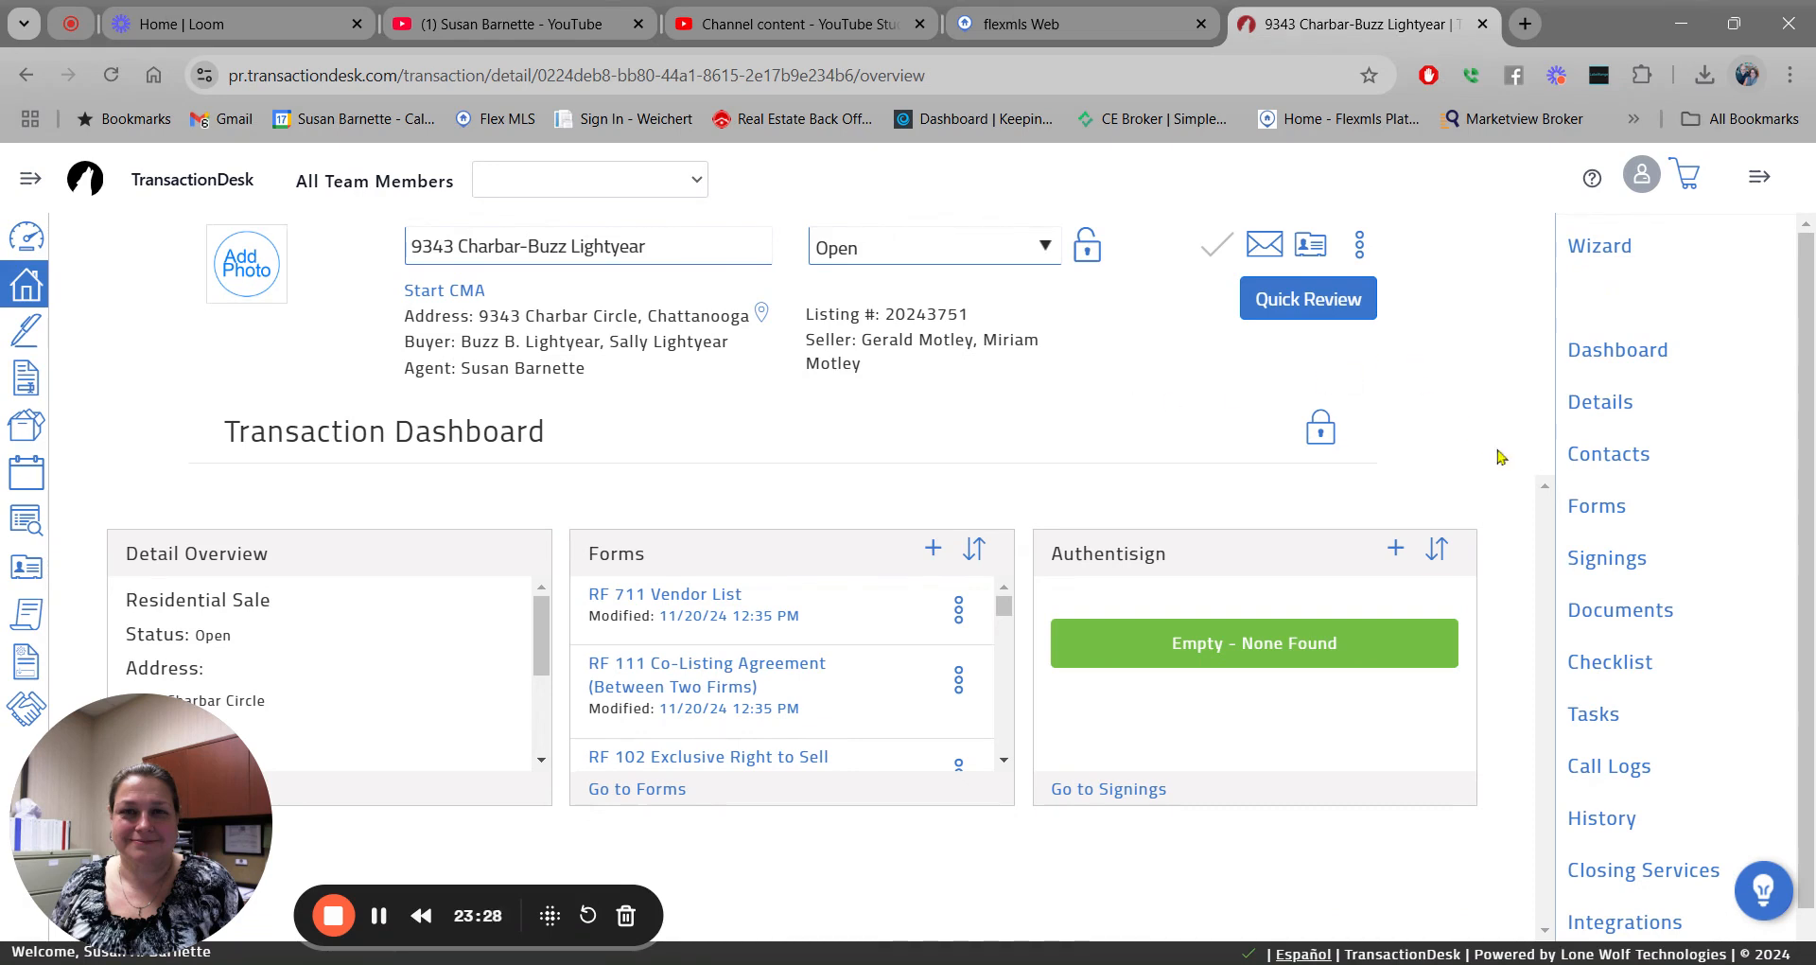
# Show the transaction's Forms page and scroll down to RF 401 Purchase and Sale Agreement.
pyautogui.click(1604, 513)
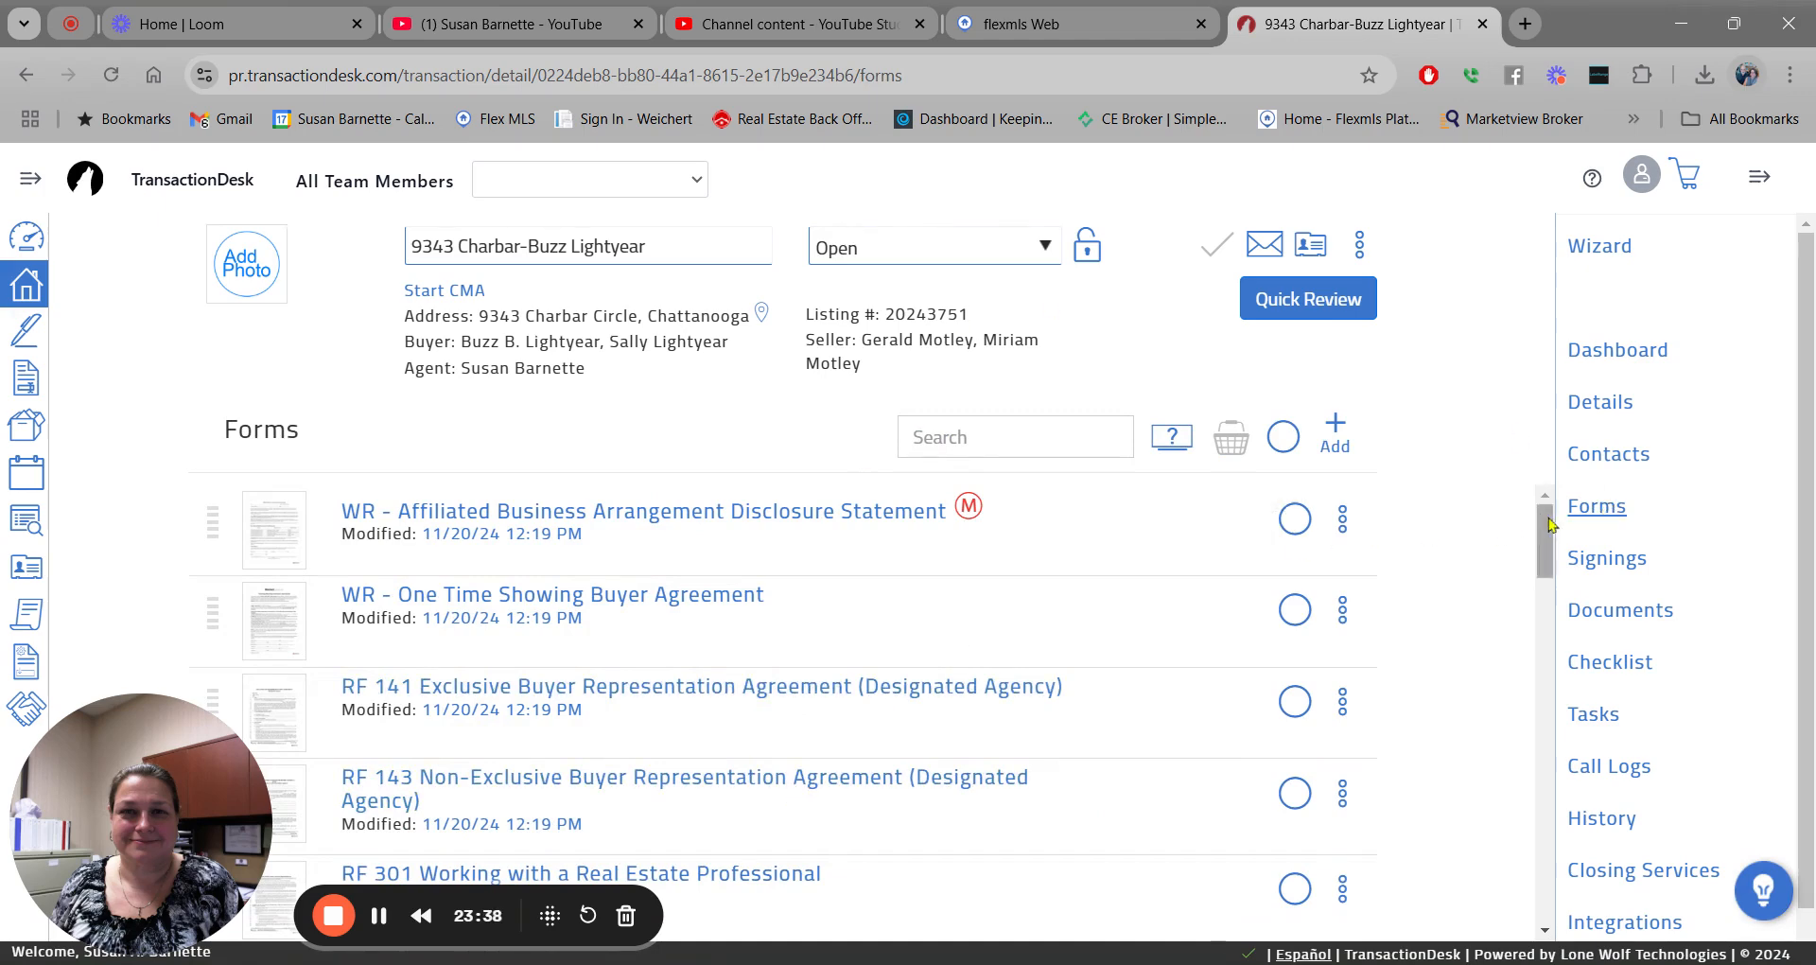
pyautogui.scroll(-1, 1549, 526)
pyautogui.scroll(1, 1550, 525)
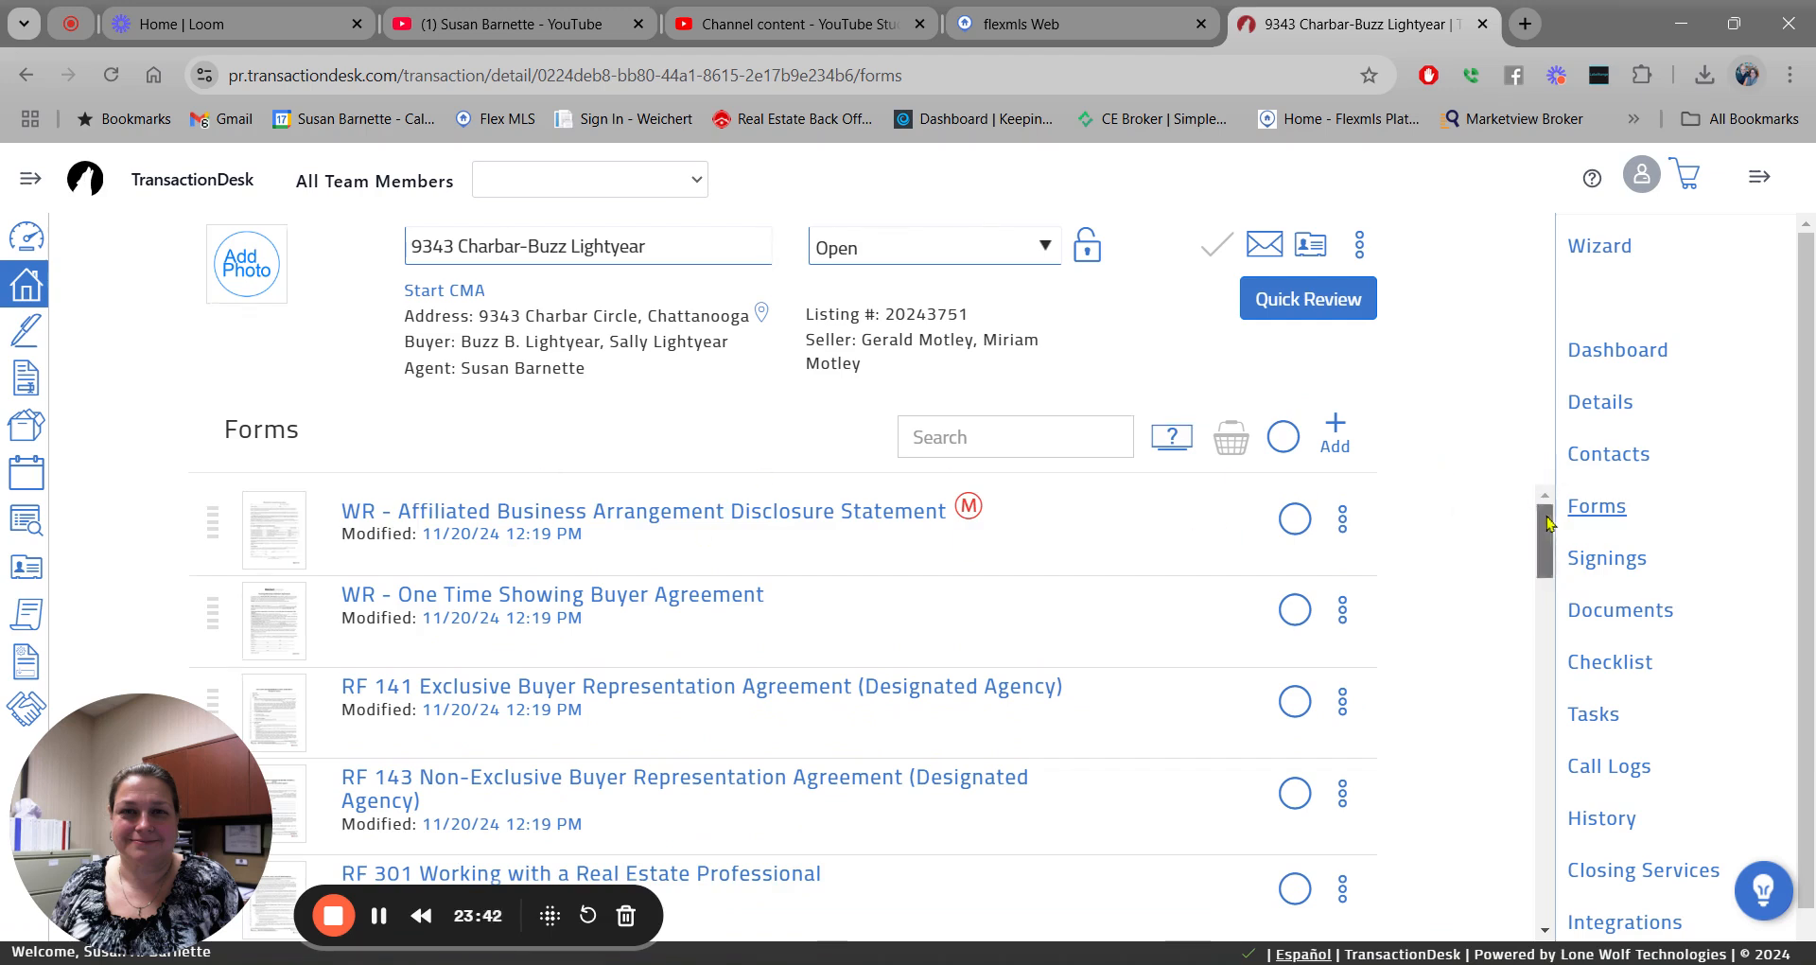
pyautogui.scroll(-4, 1548, 523)
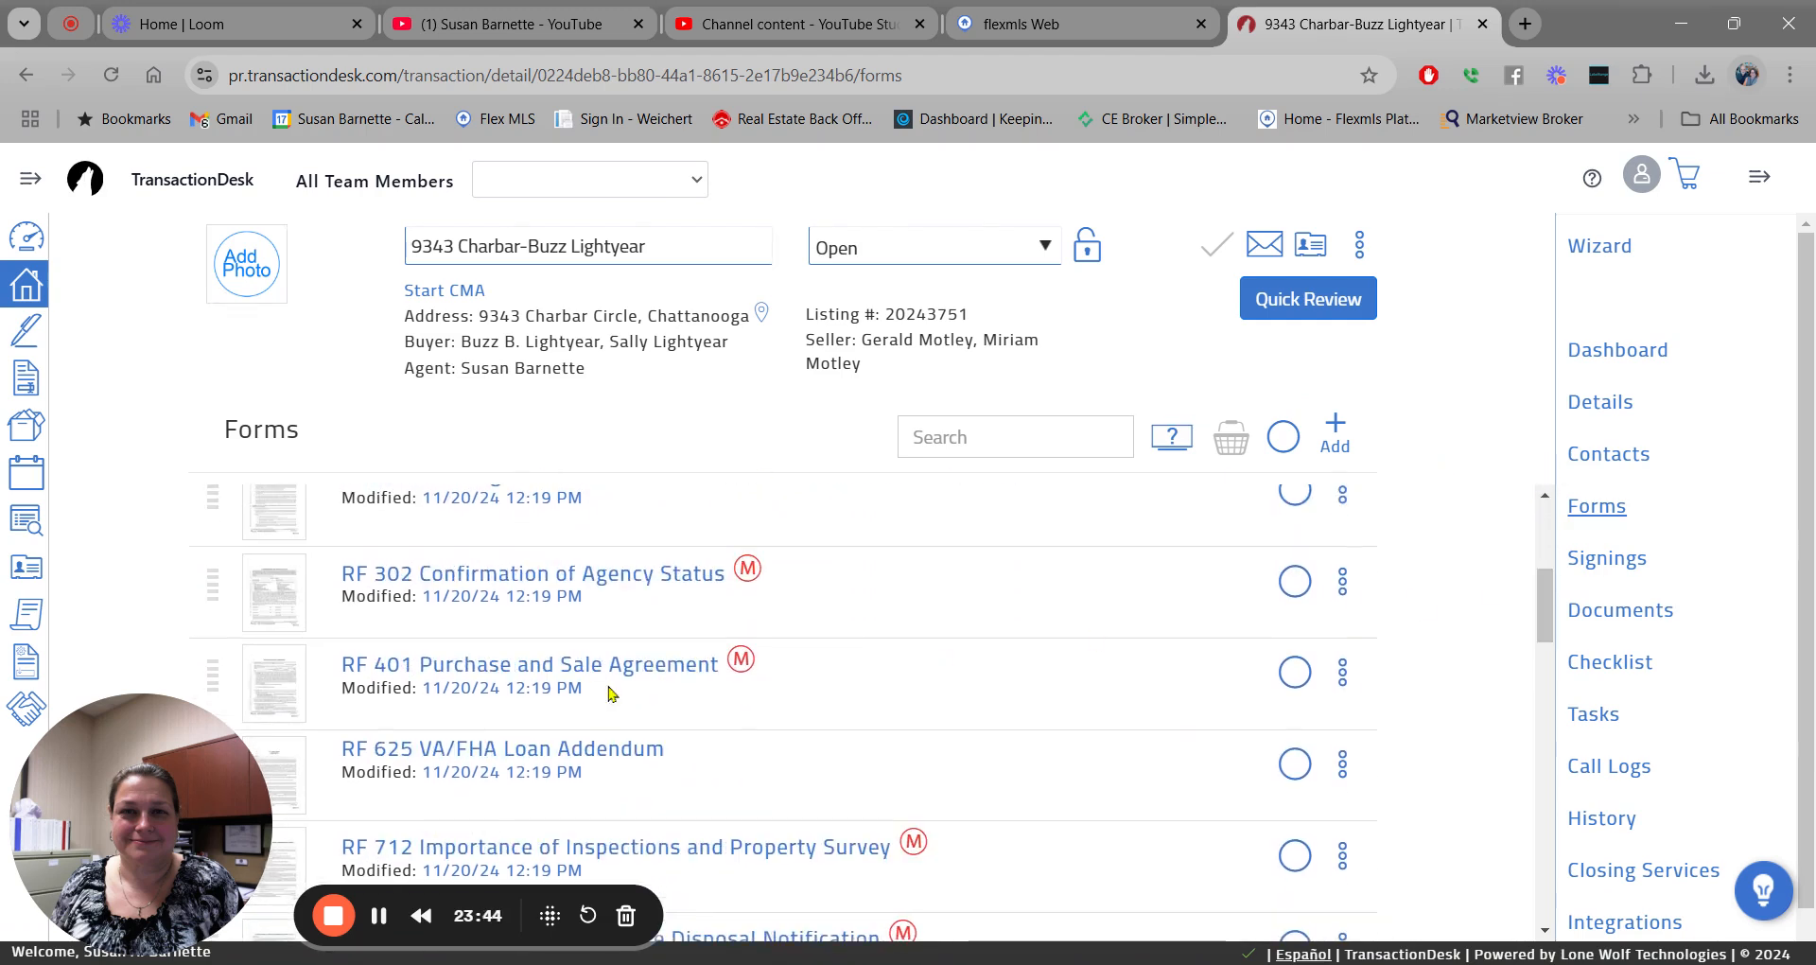
# Open the RF 401 Purchase and Sale Agreement in the form editor and show its File menu.
pyautogui.click(511, 675)
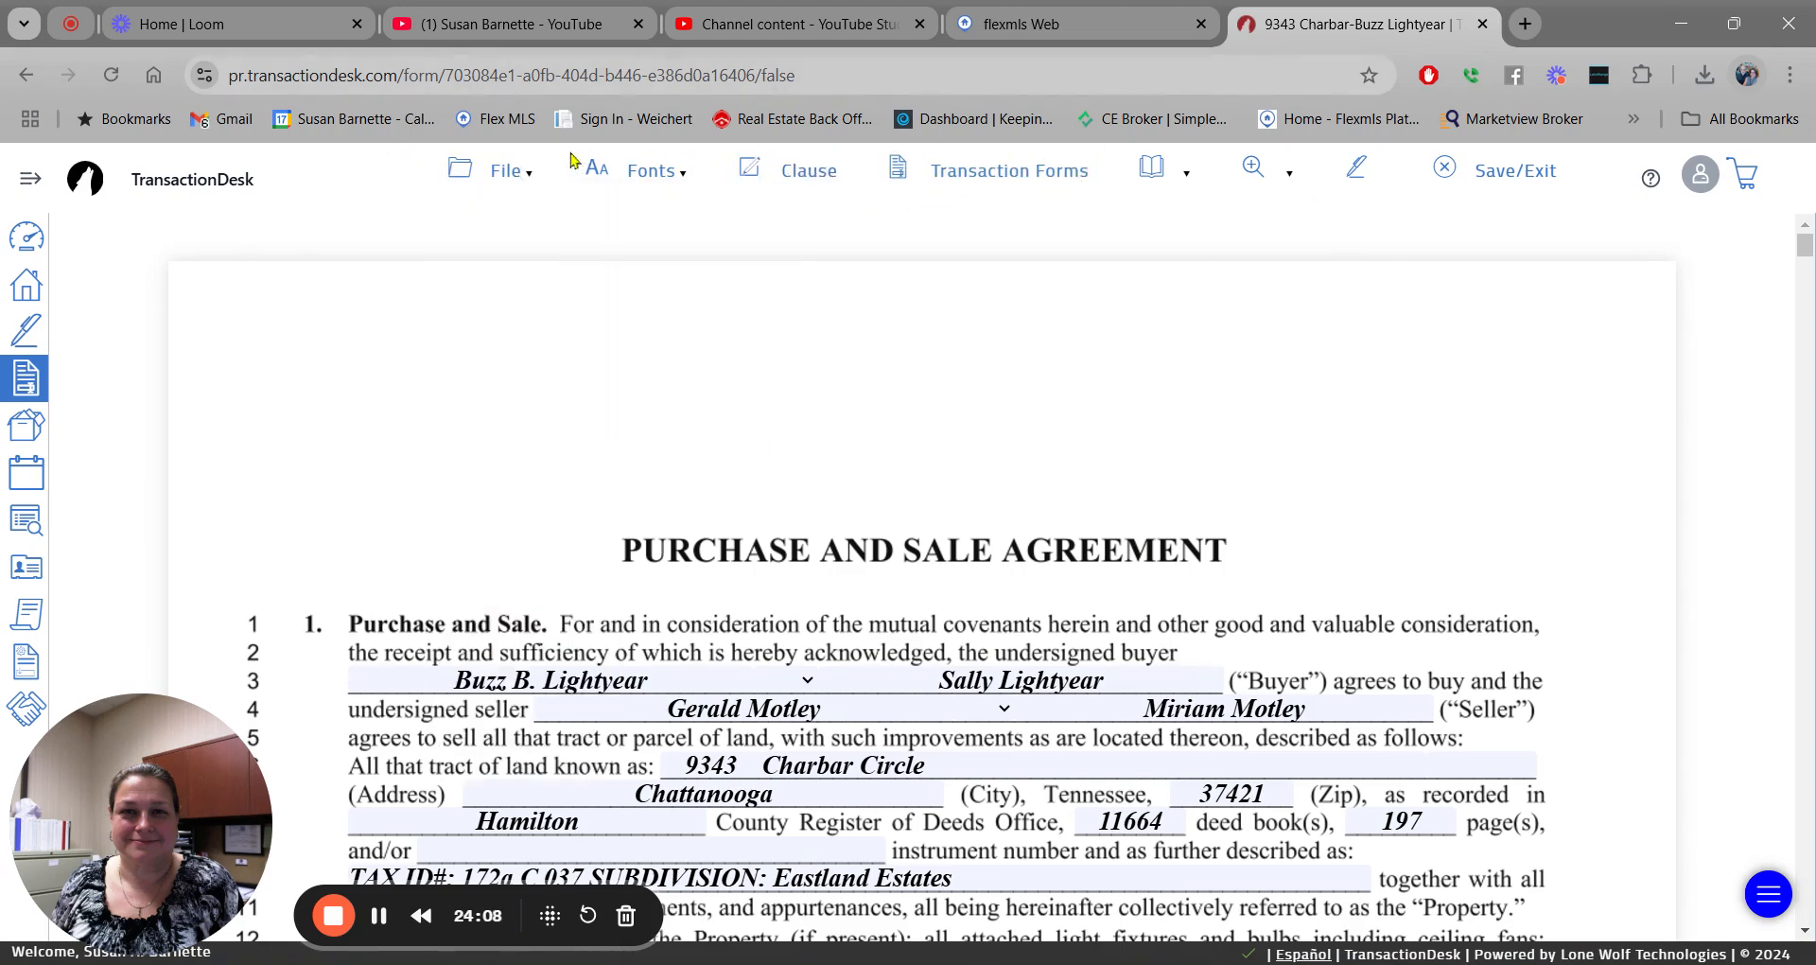
pyautogui.moveTo(525, 166)
pyautogui.click(492, 172)
pyautogui.moveTo(507, 176)
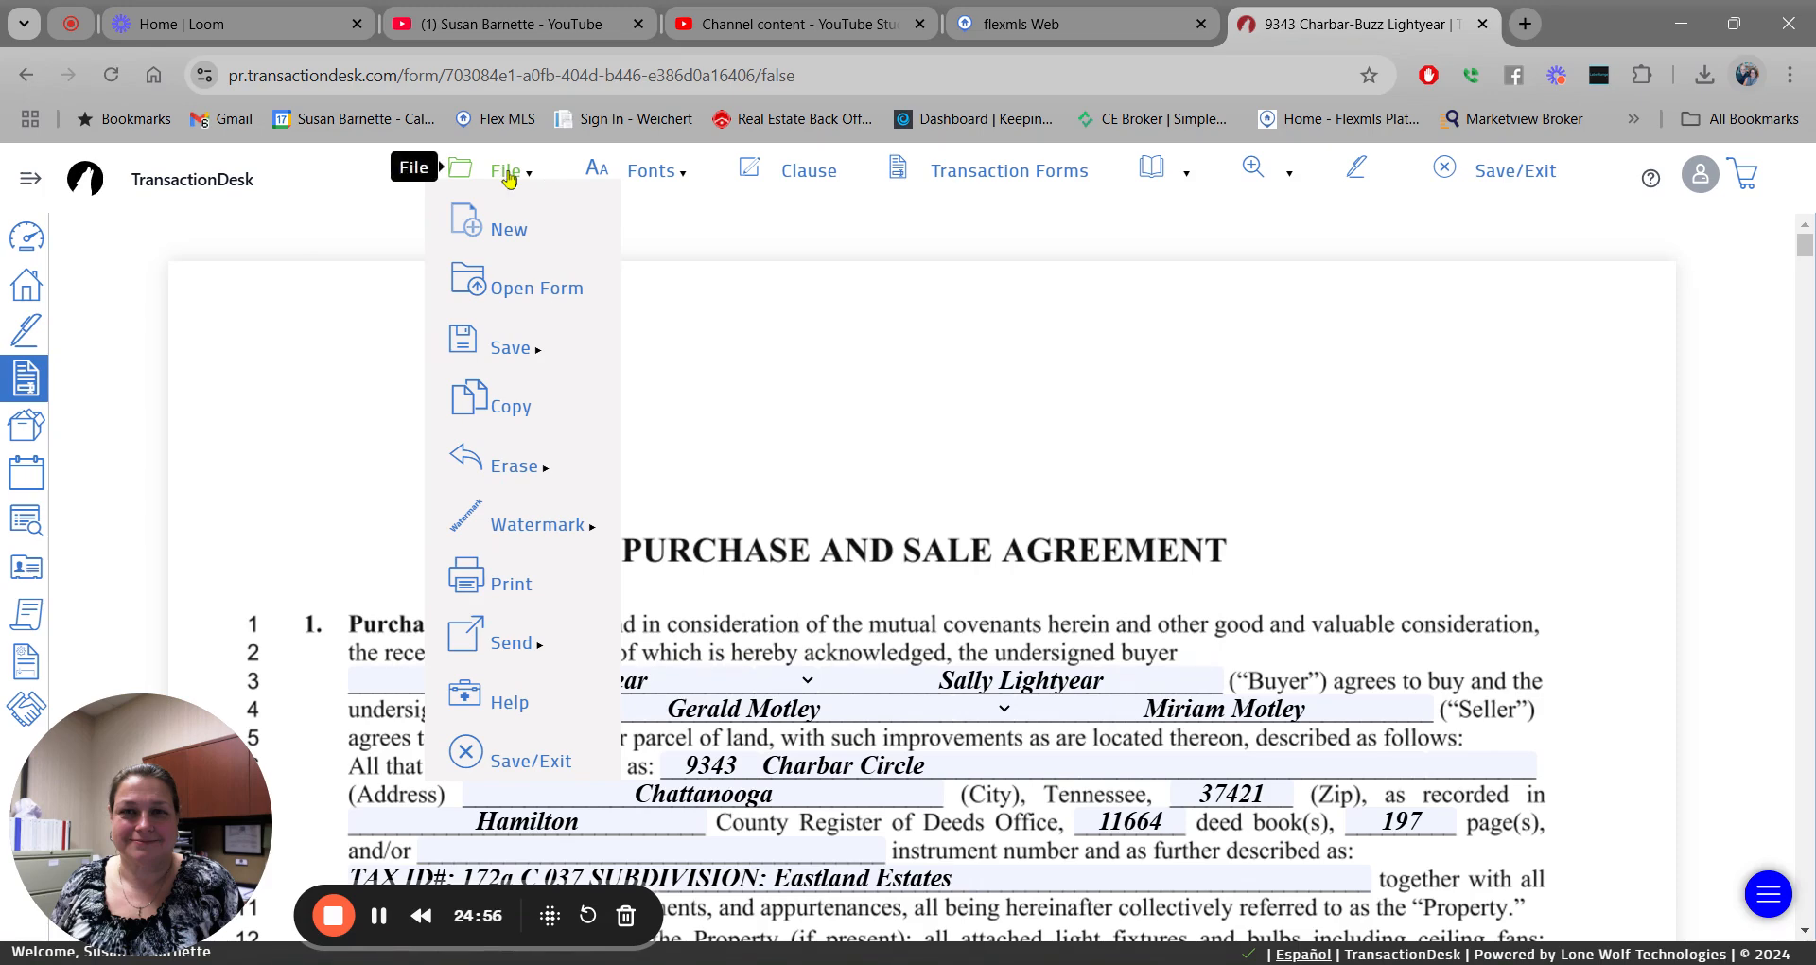
# Save the RF 401 agreement, then also save it as a PDF.
pyautogui.moveTo(504, 352)
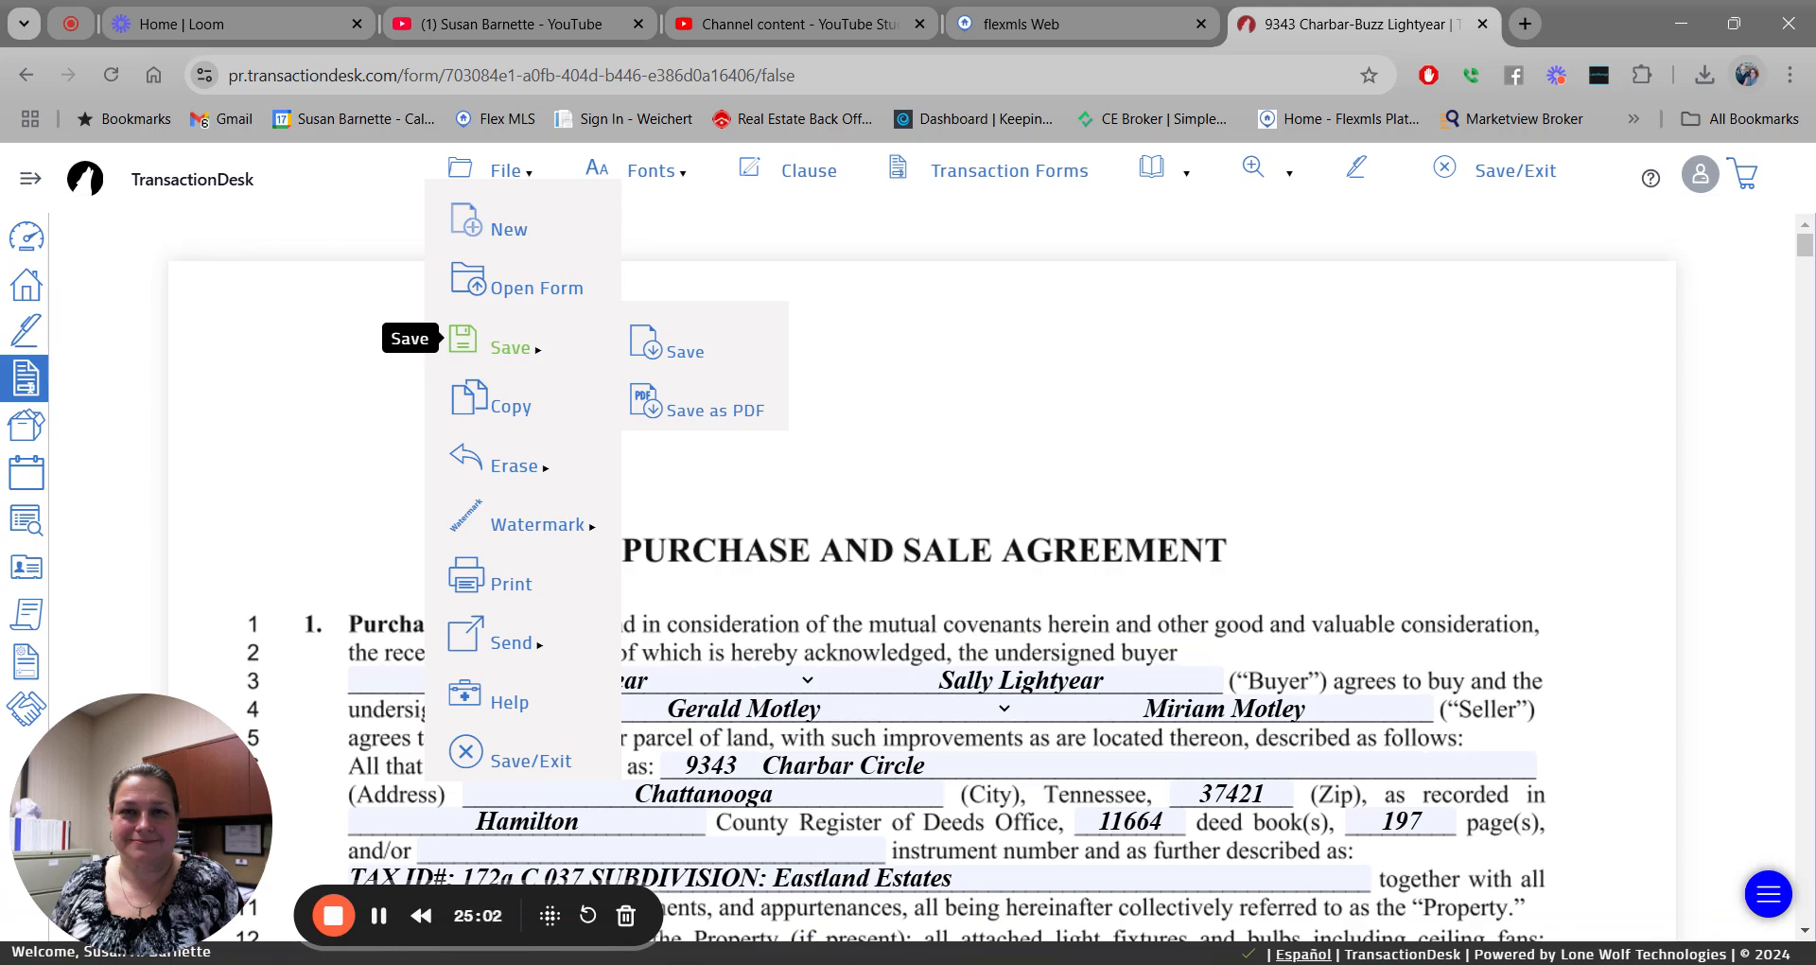
pyautogui.click(683, 352)
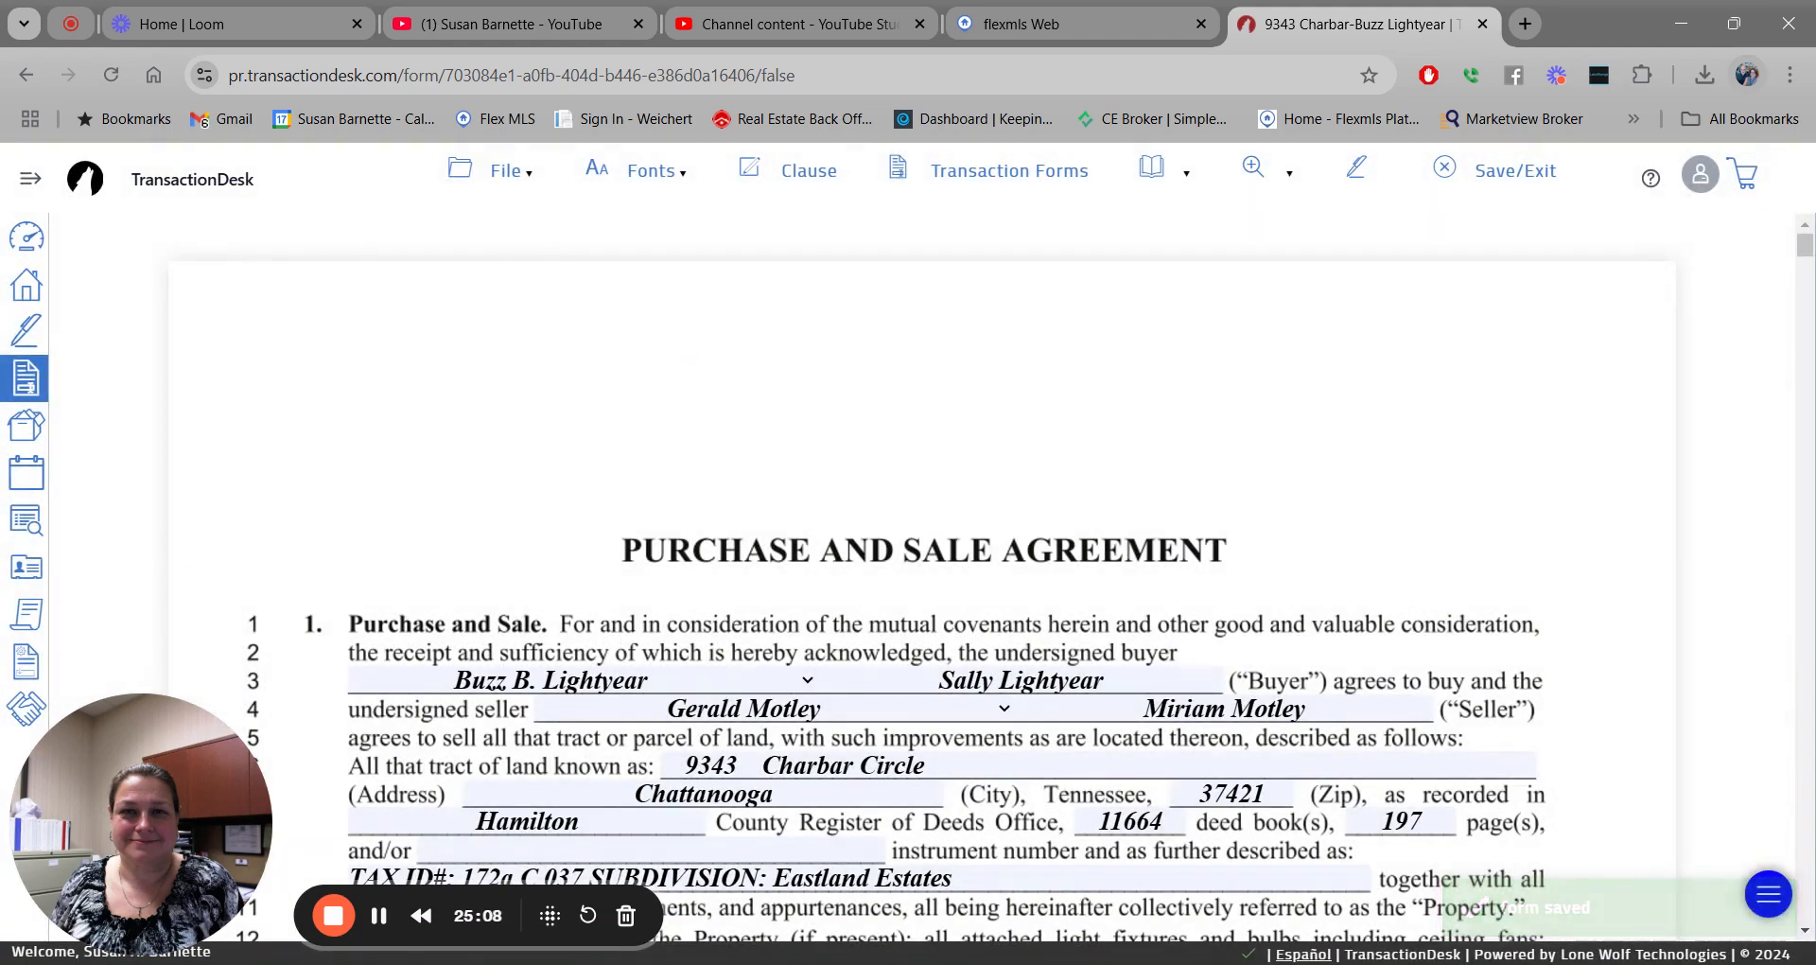
pyautogui.click(498, 173)
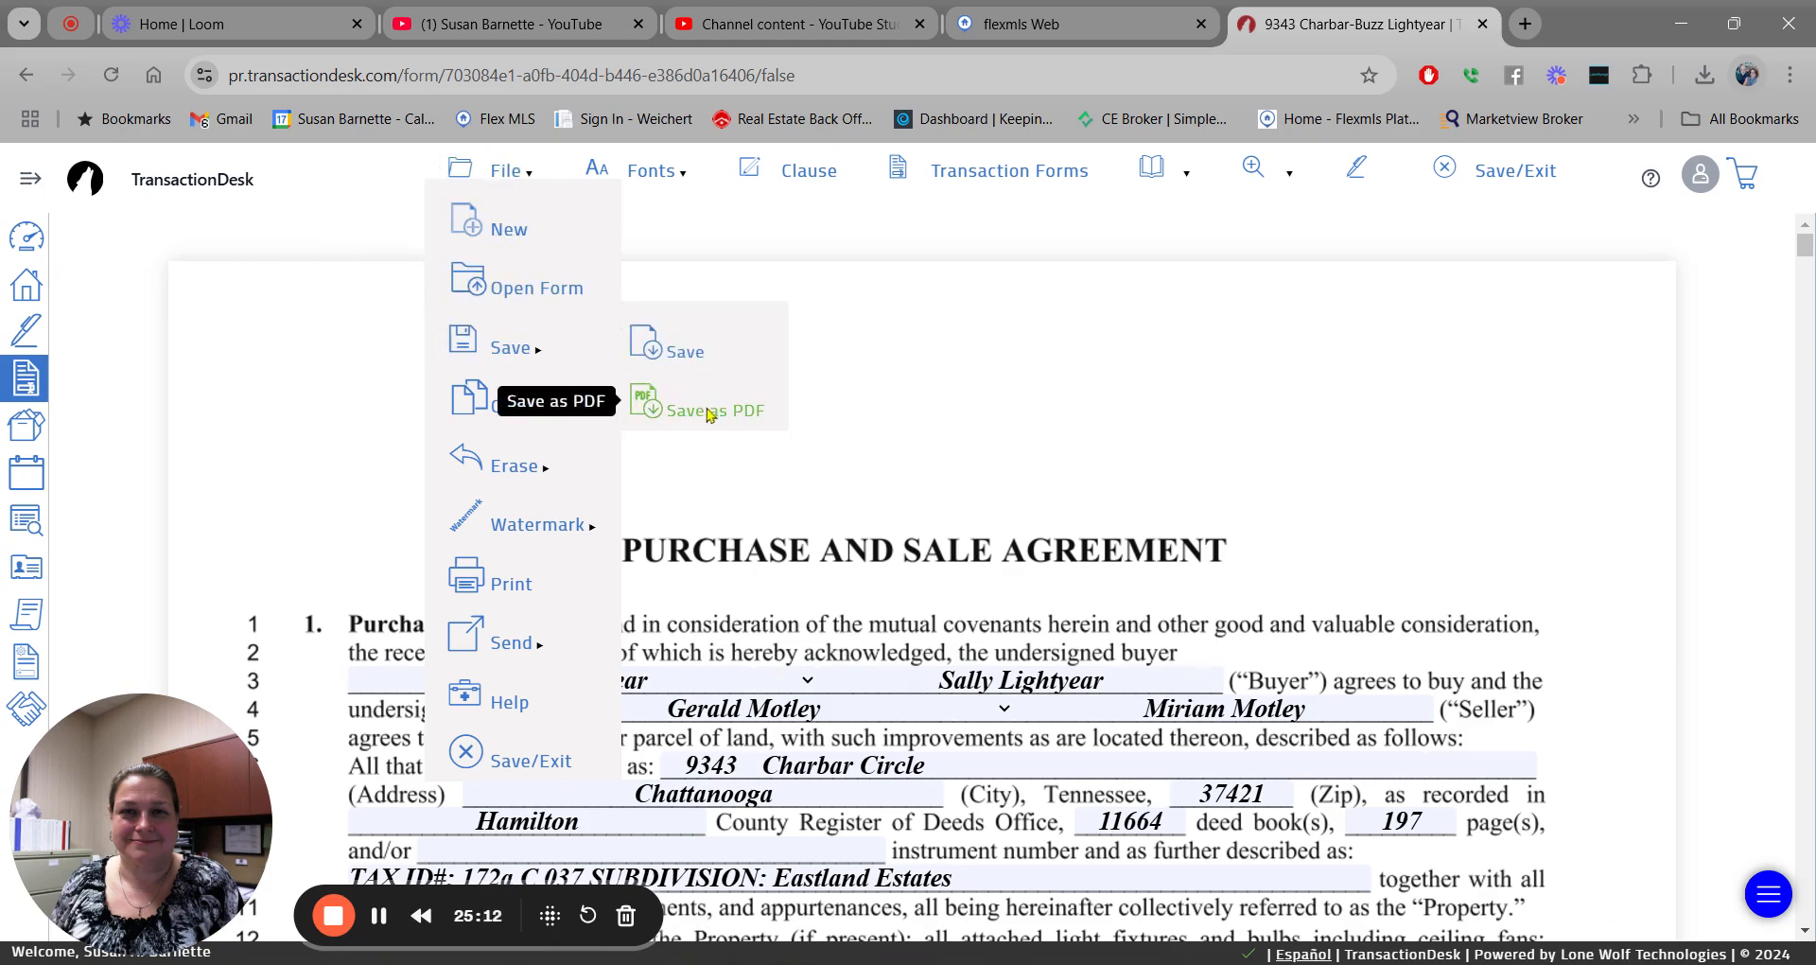
pyautogui.click(709, 411)
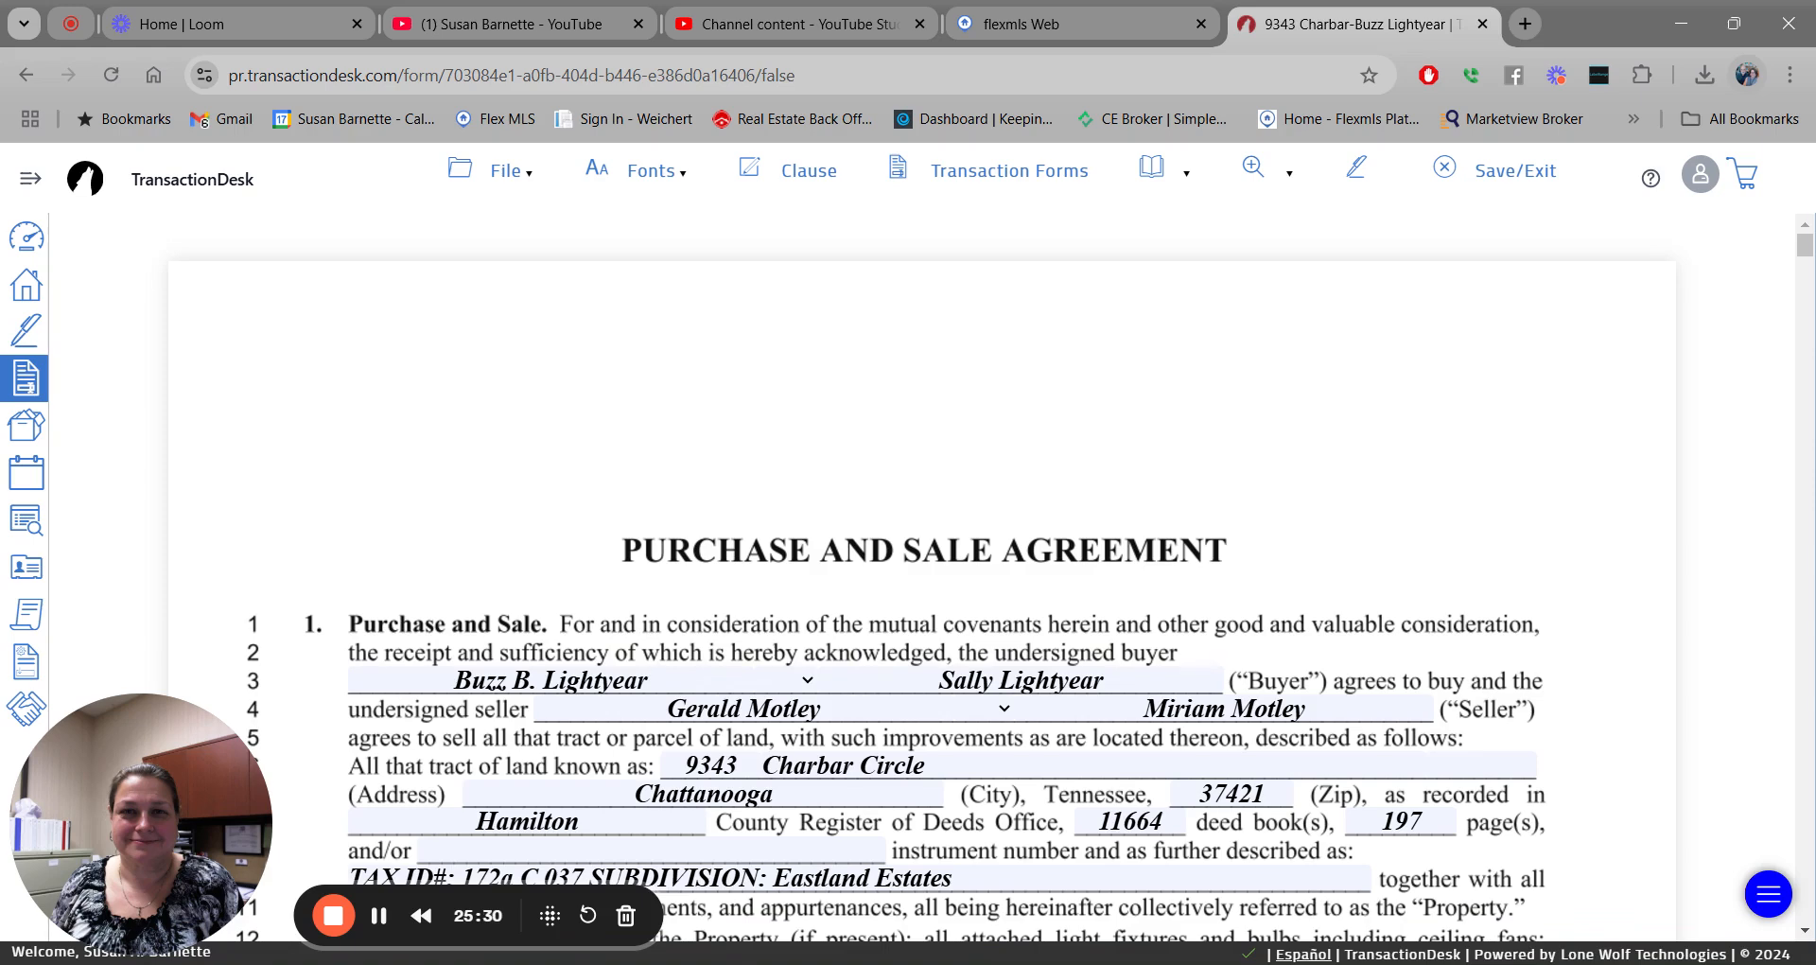
pyautogui.click(506, 171)
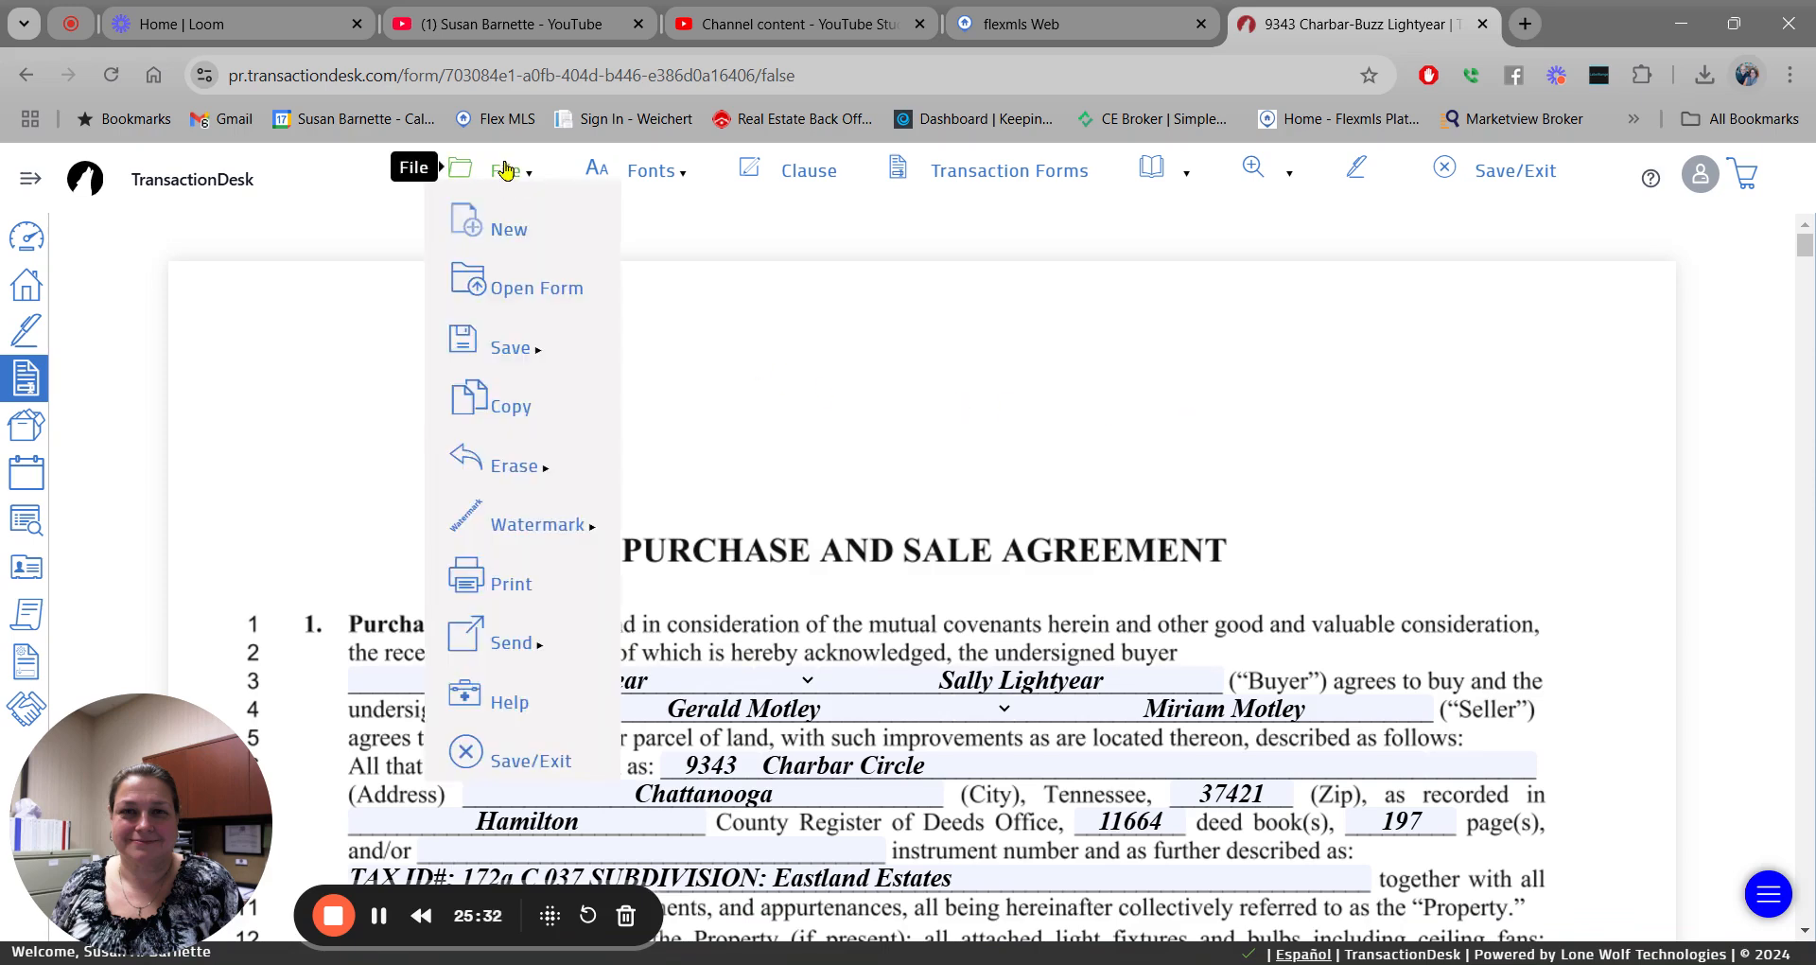
pyautogui.click(660, 171)
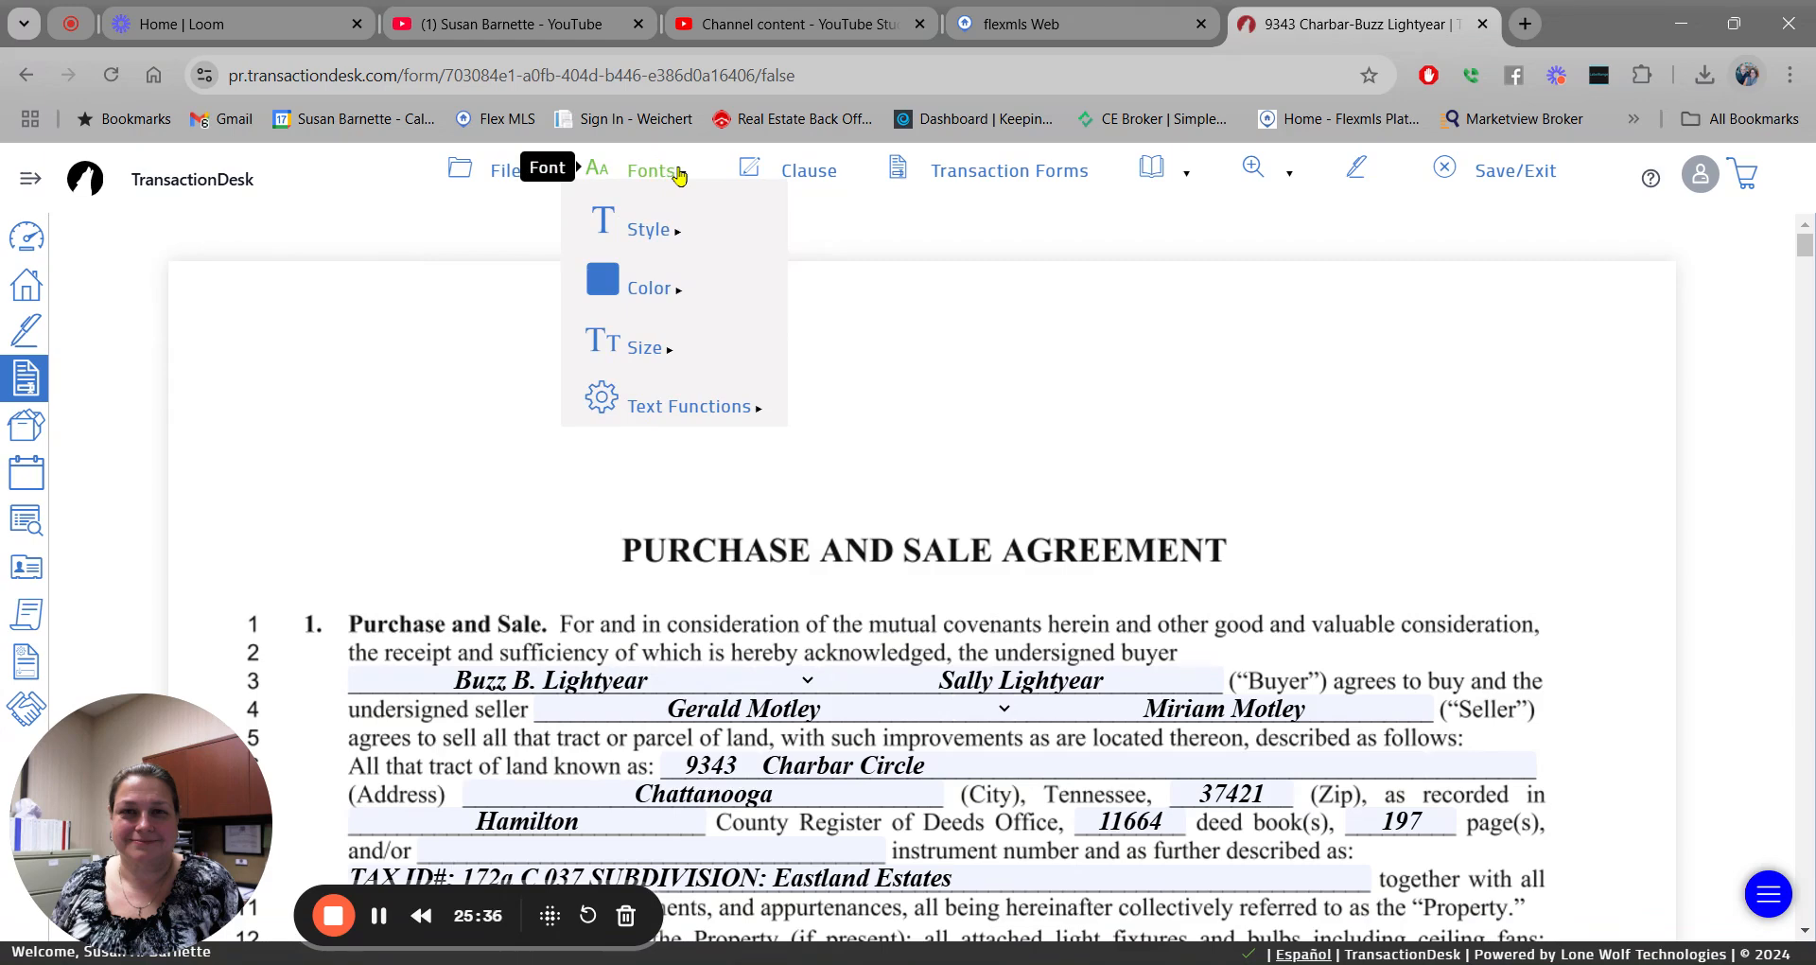
pyautogui.moveTo(670, 231)
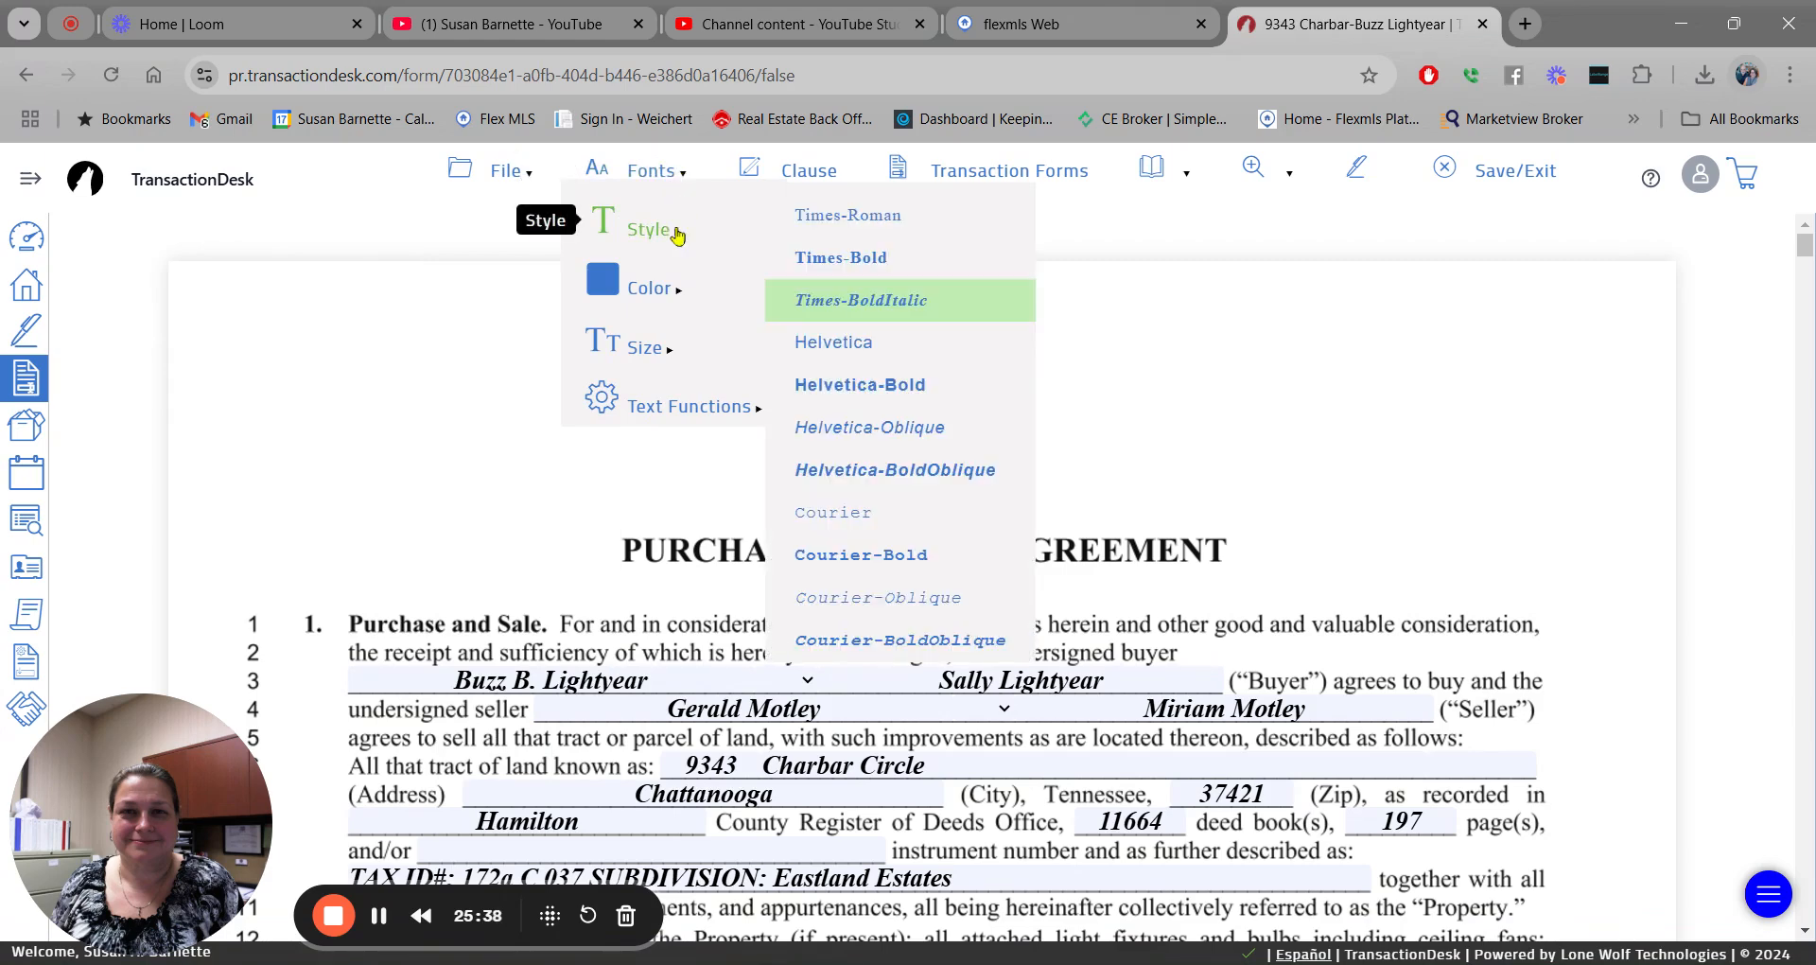
pyautogui.moveTo(681, 287)
pyautogui.moveTo(690, 350)
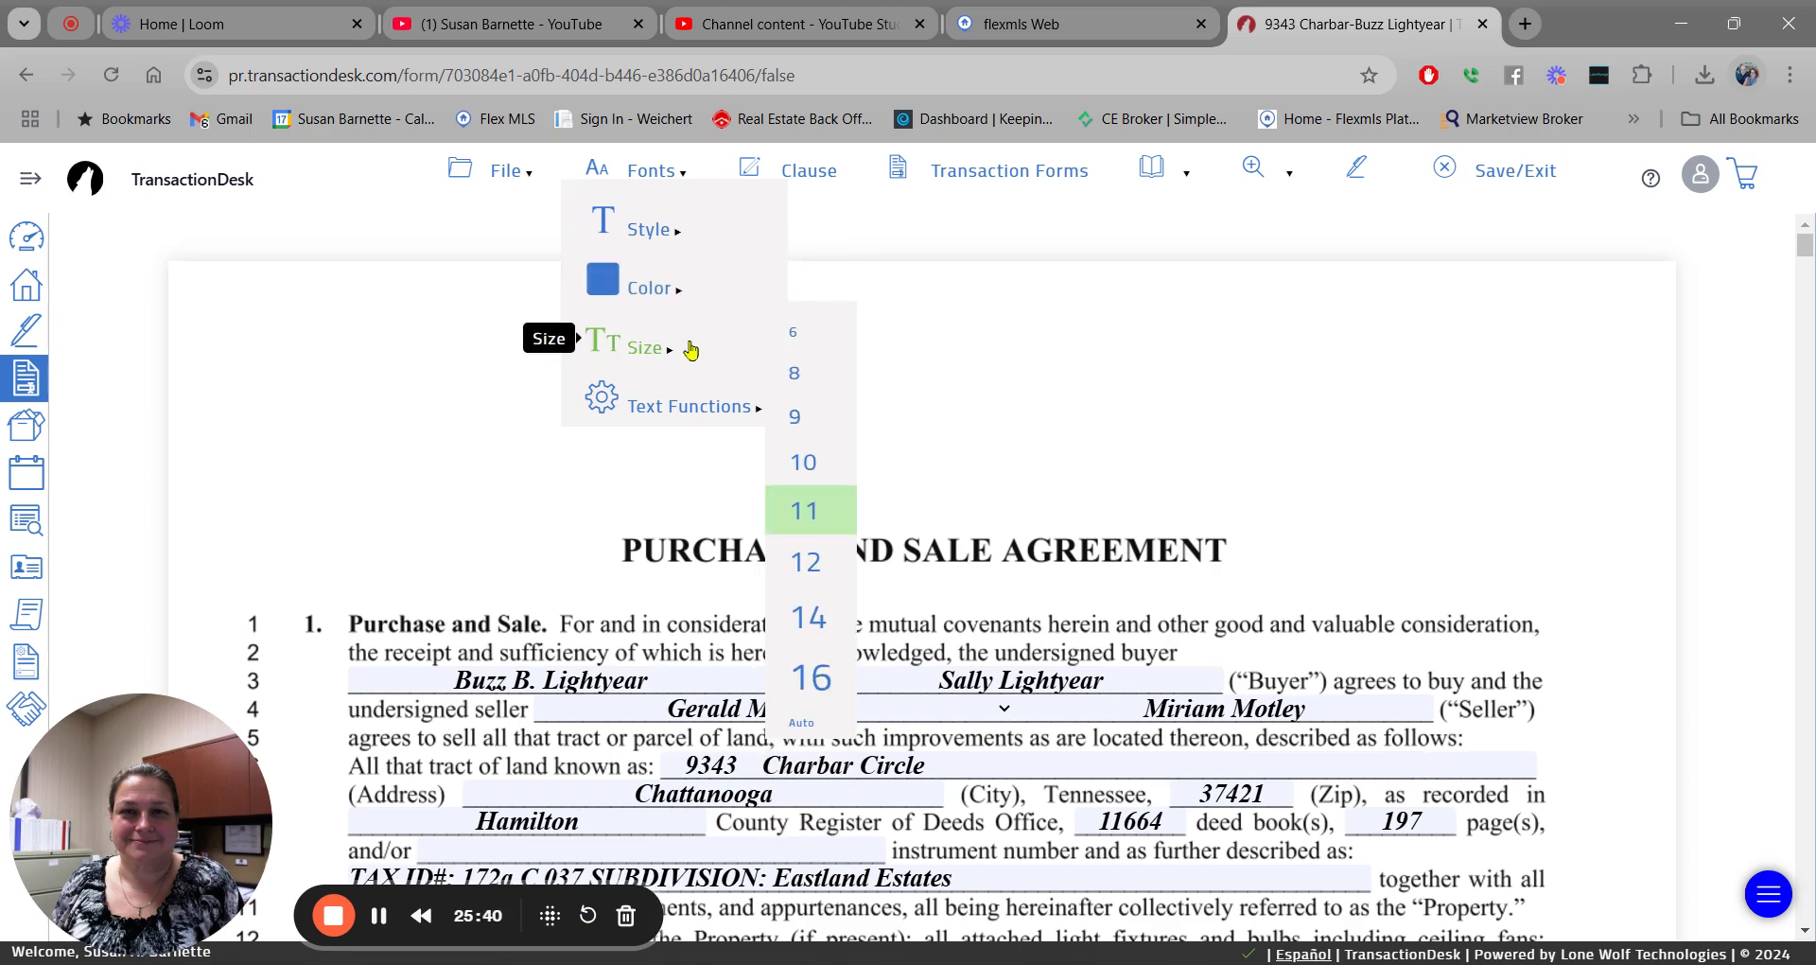
pyautogui.moveTo(681, 407)
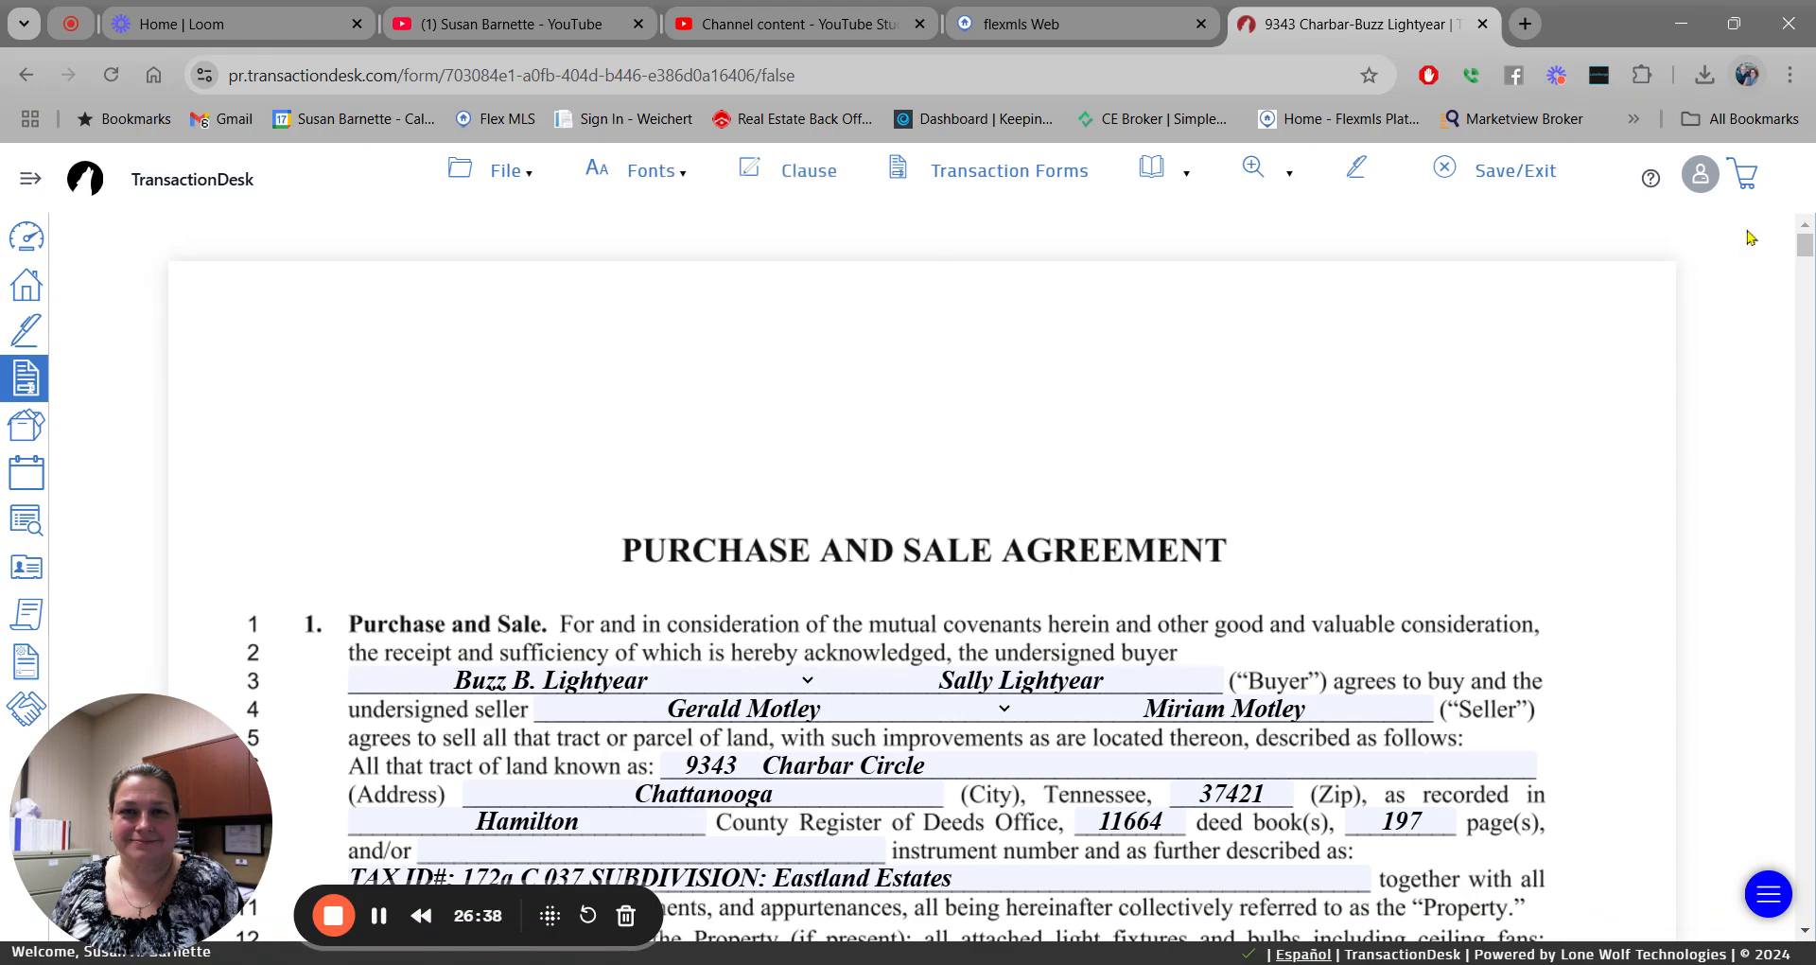
pyautogui.moveTo(1805, 246); pyautogui.dragTo(1805, 253)
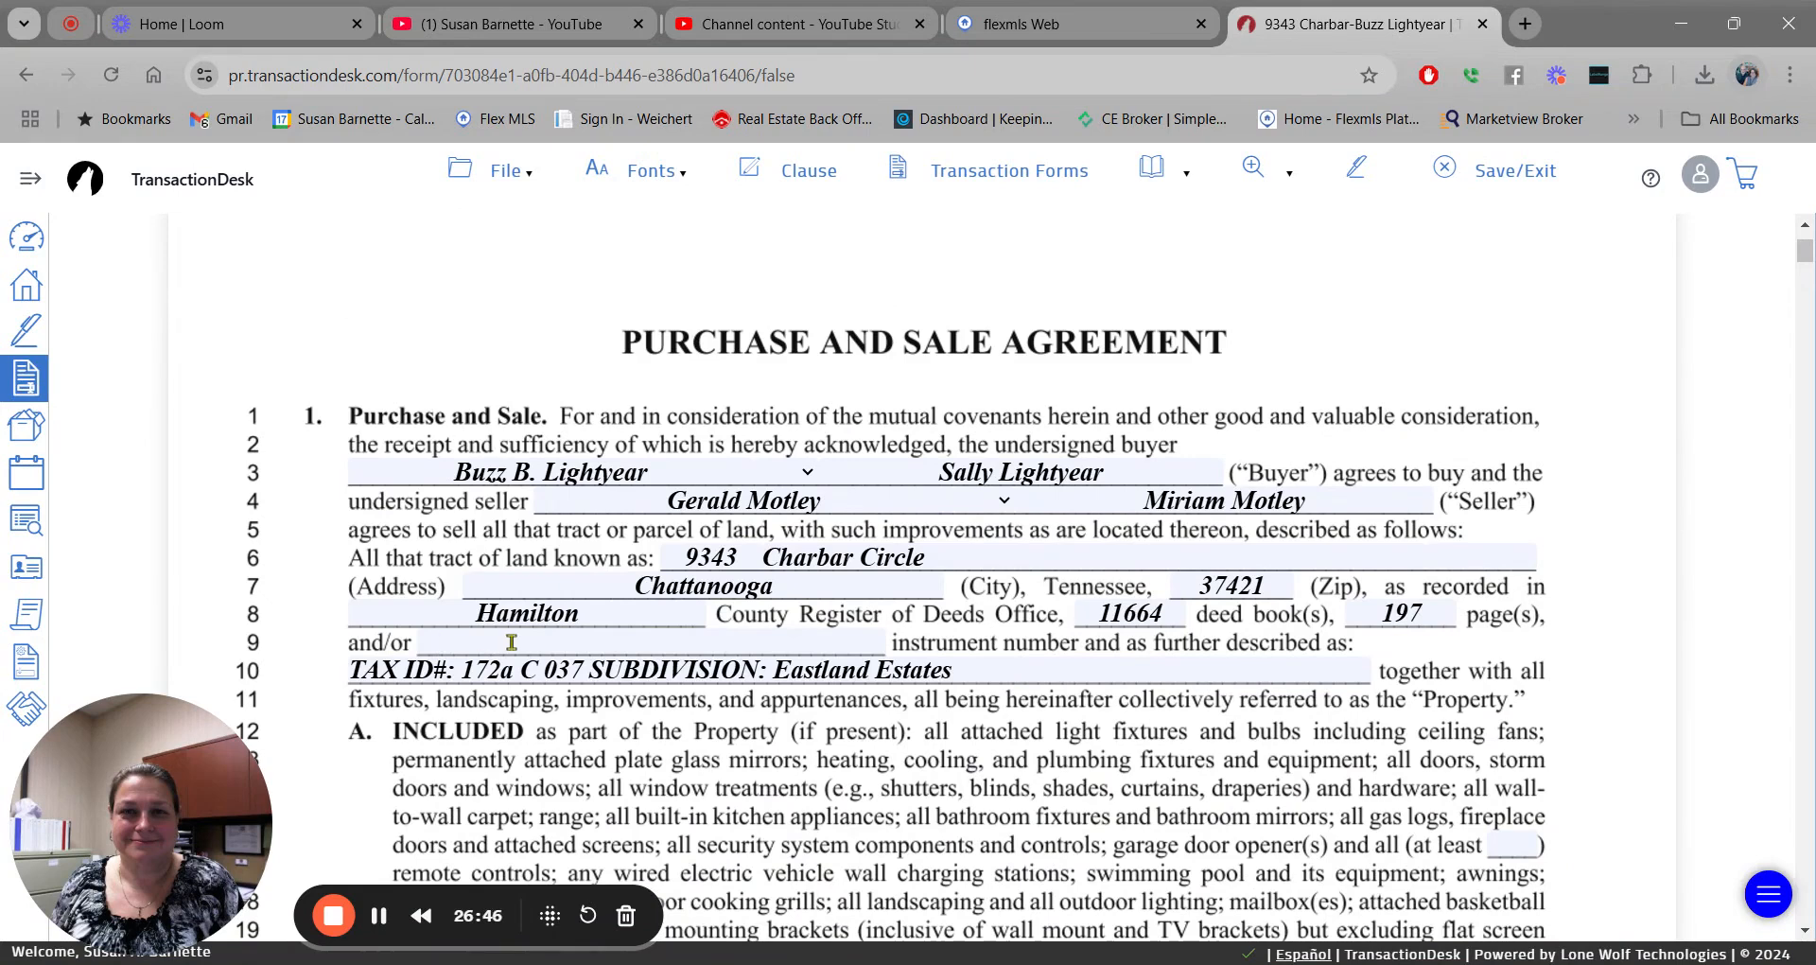
pyautogui.click(430, 639)
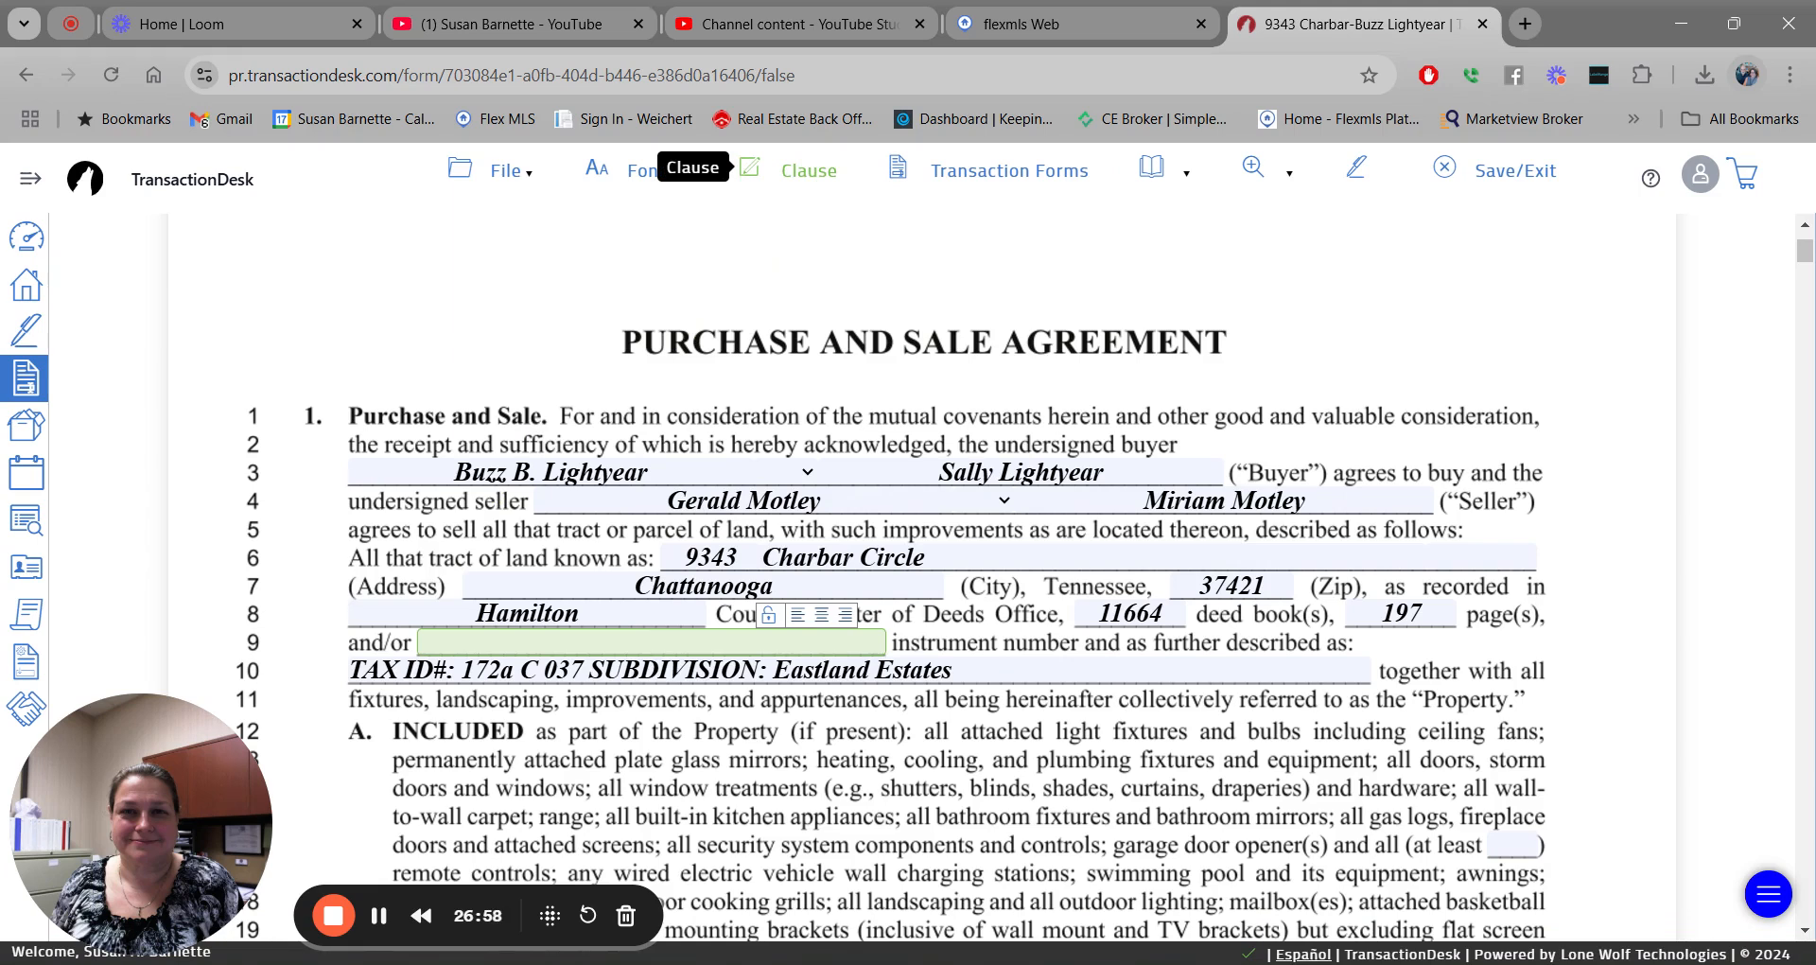
pyautogui.click(809, 172)
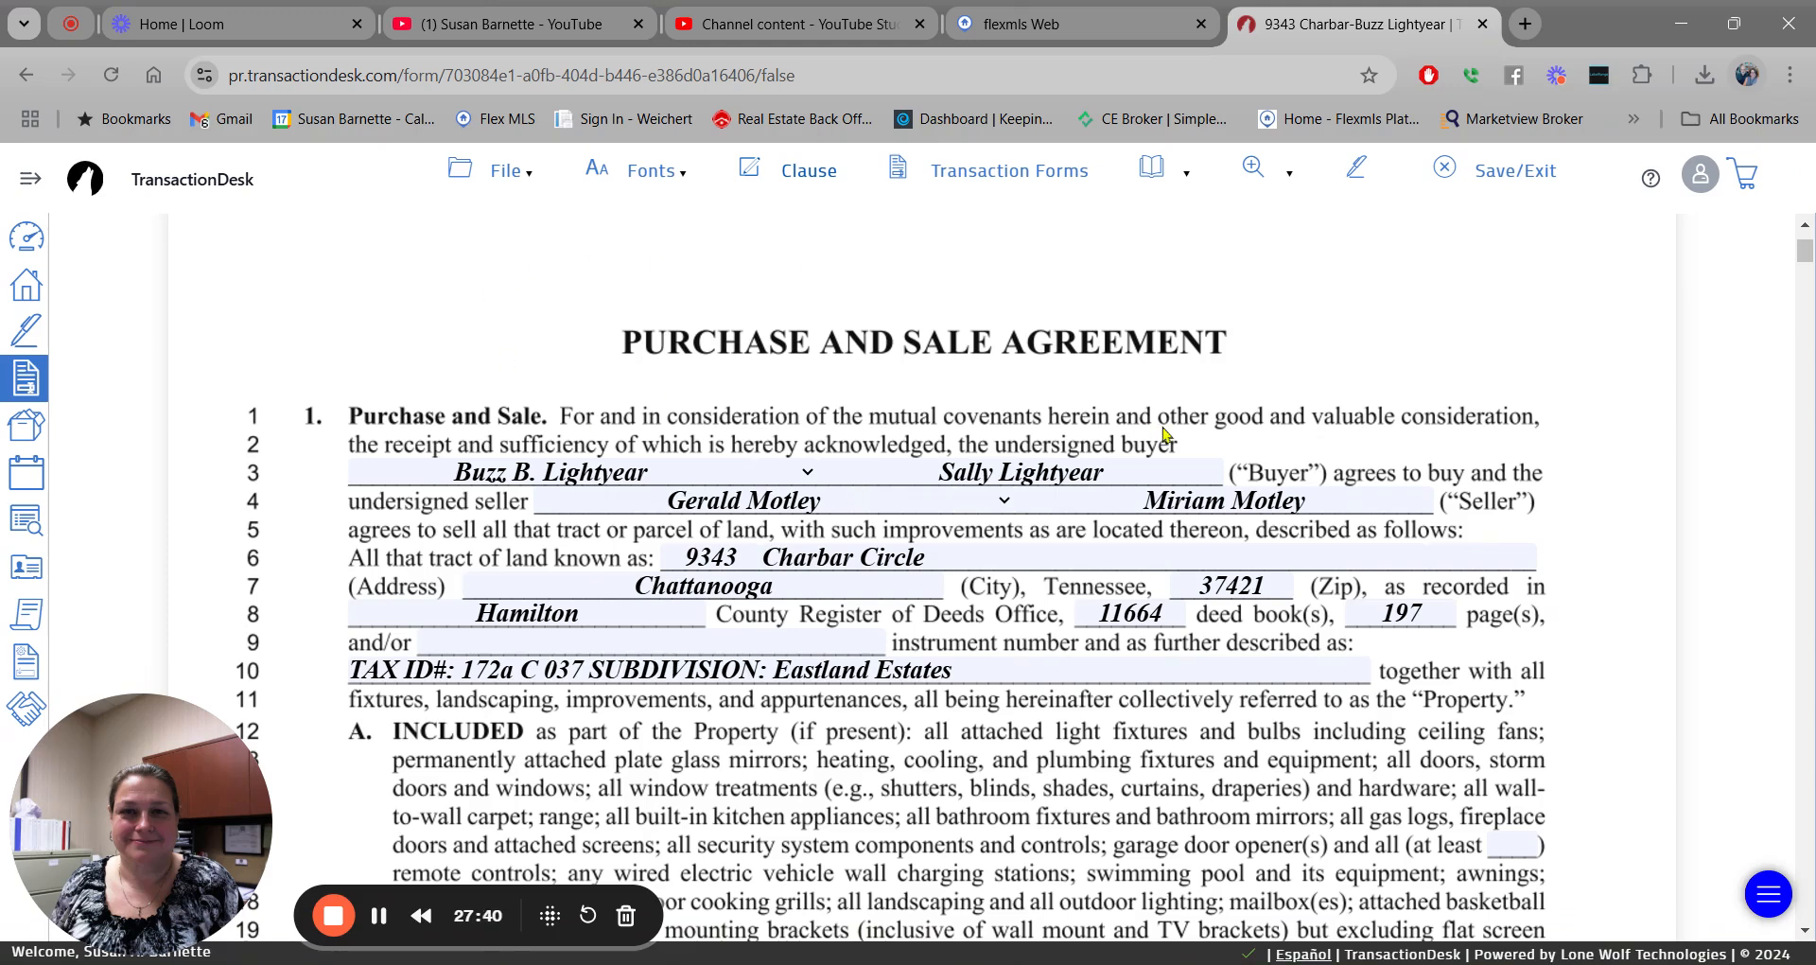
# View the Affiliated Business Arrangement Disclosure, return to RF 401, and list its pages.
pyautogui.click(1004, 176)
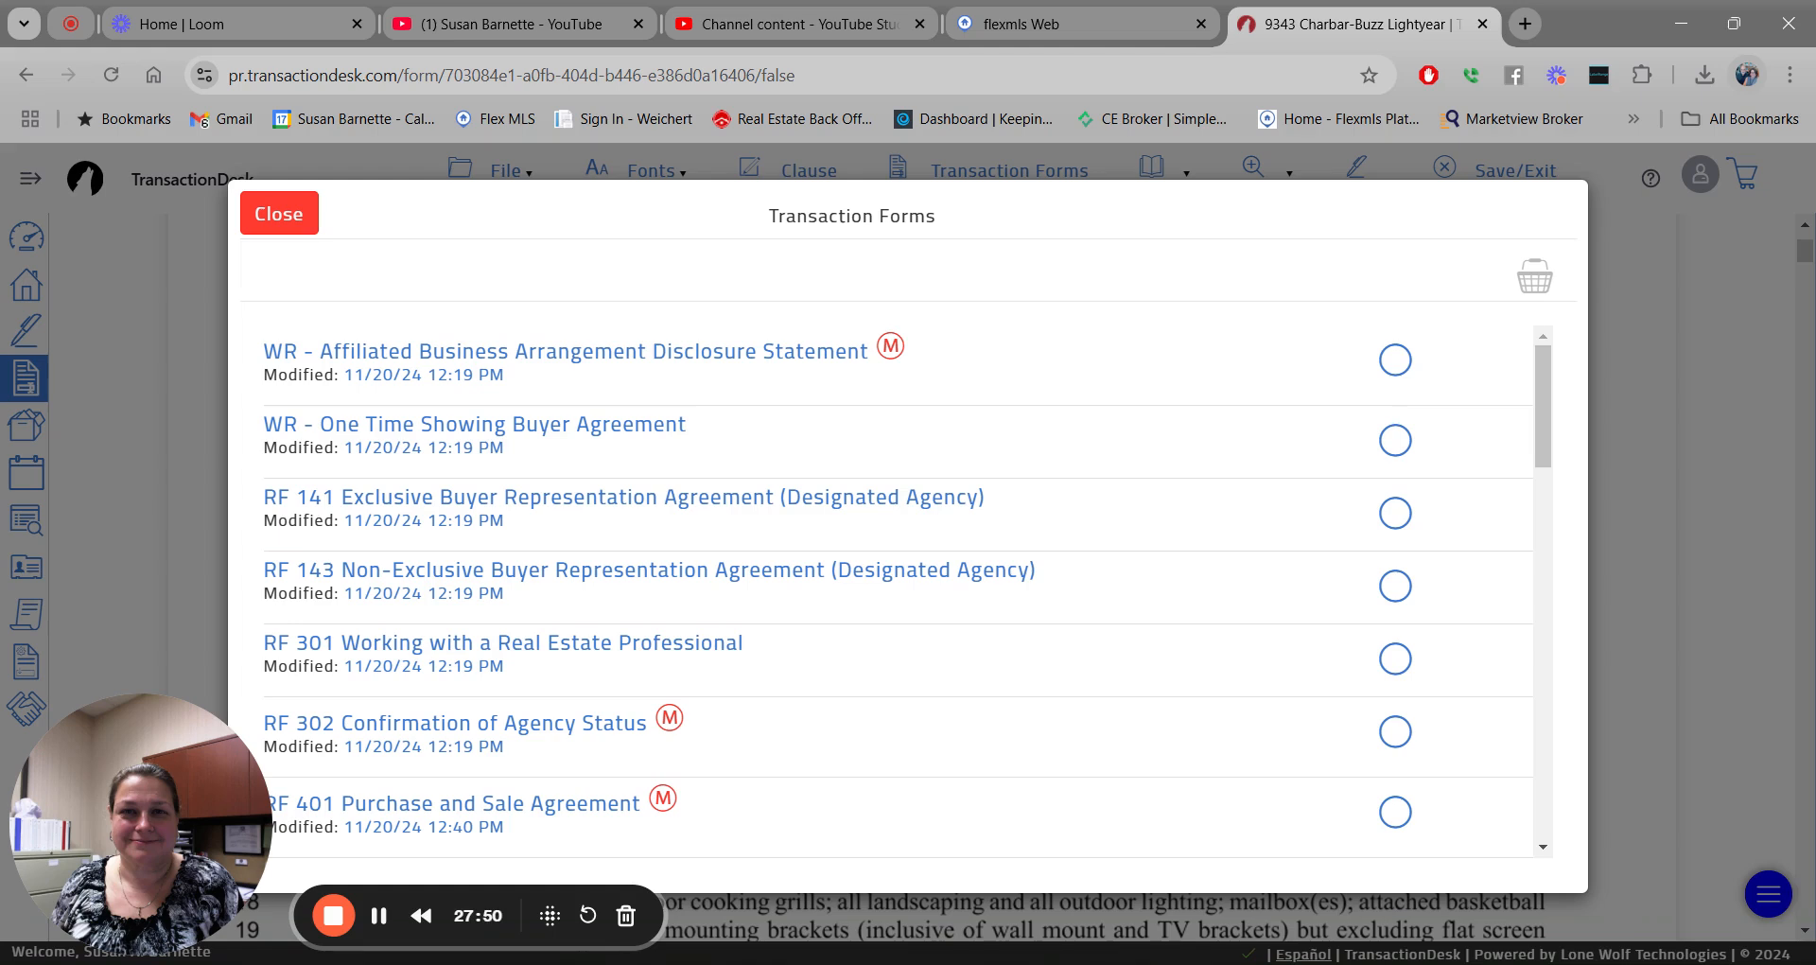
pyautogui.click(593, 355)
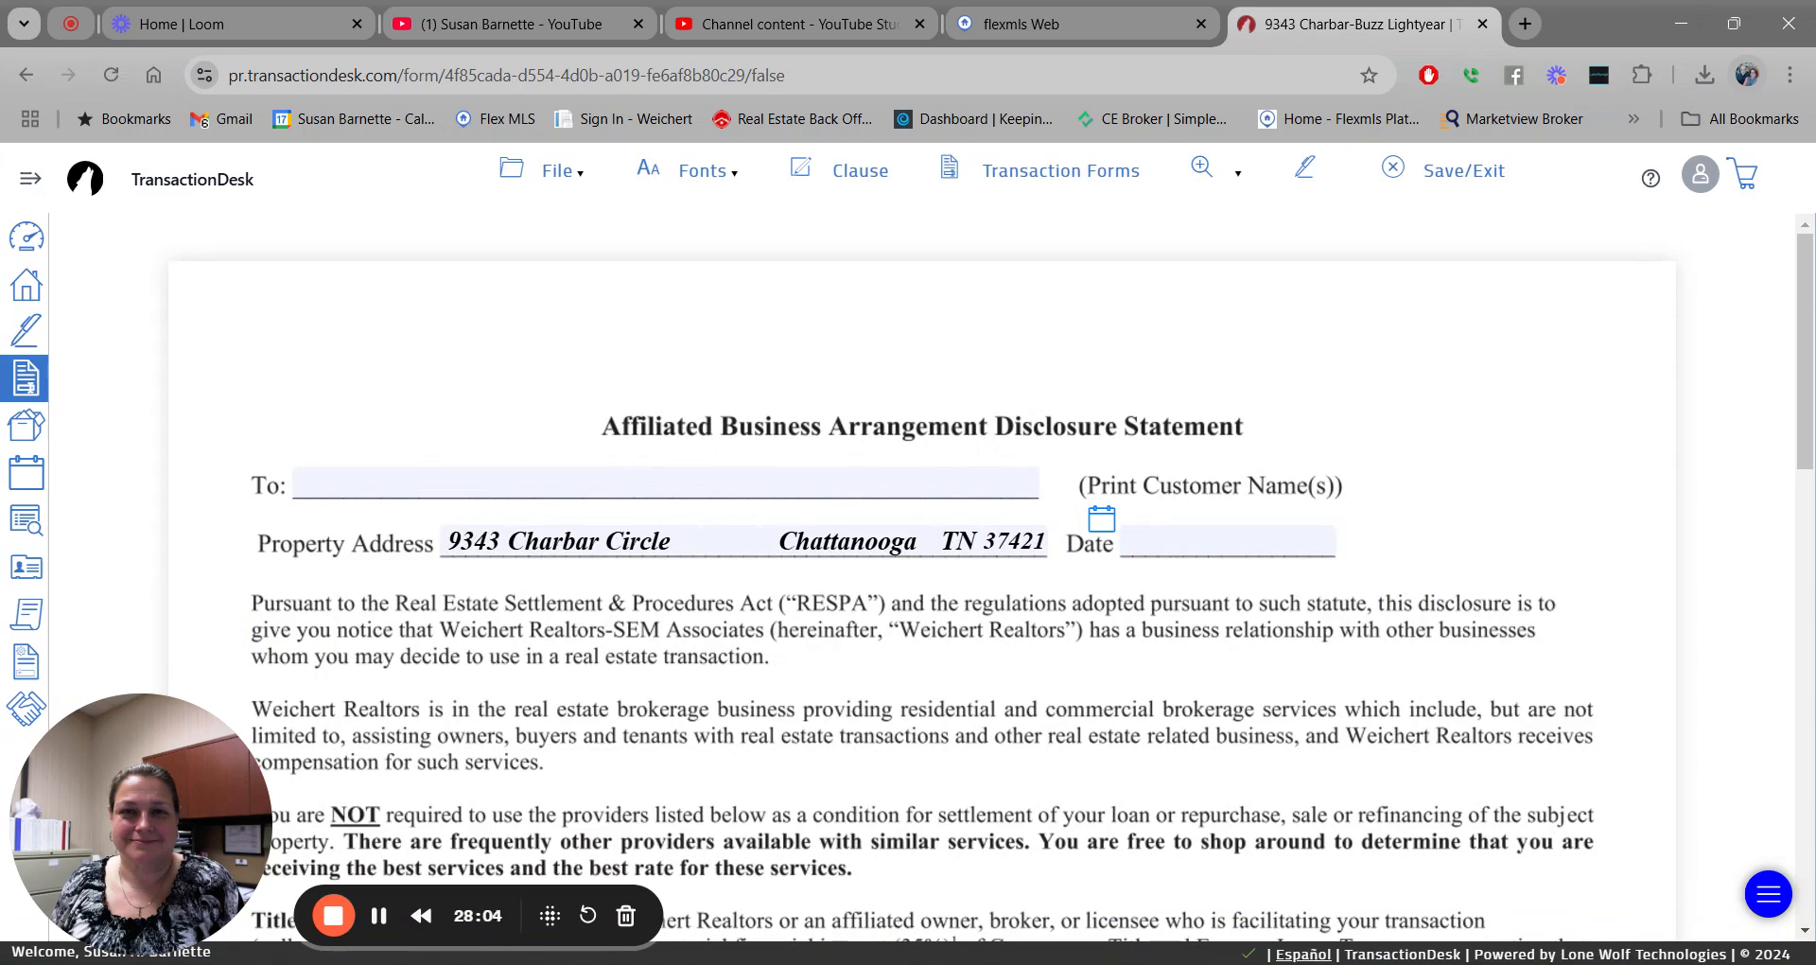
pyautogui.click(1041, 177)
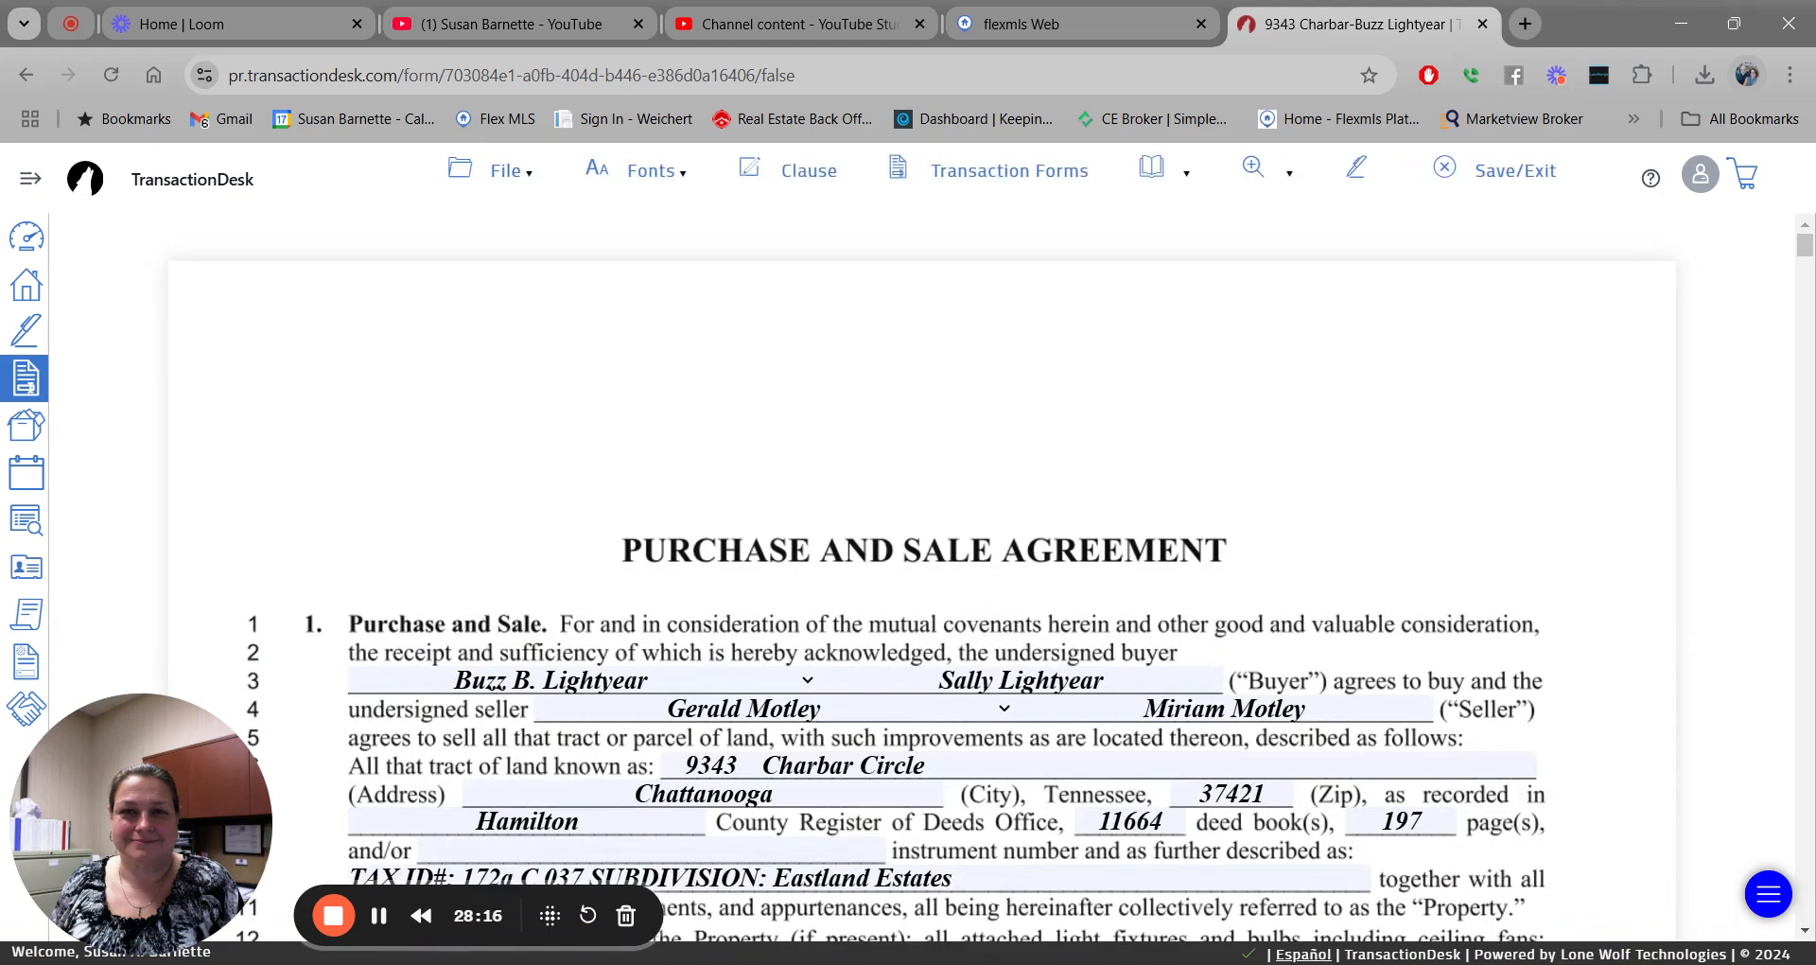
pyautogui.click(1150, 170)
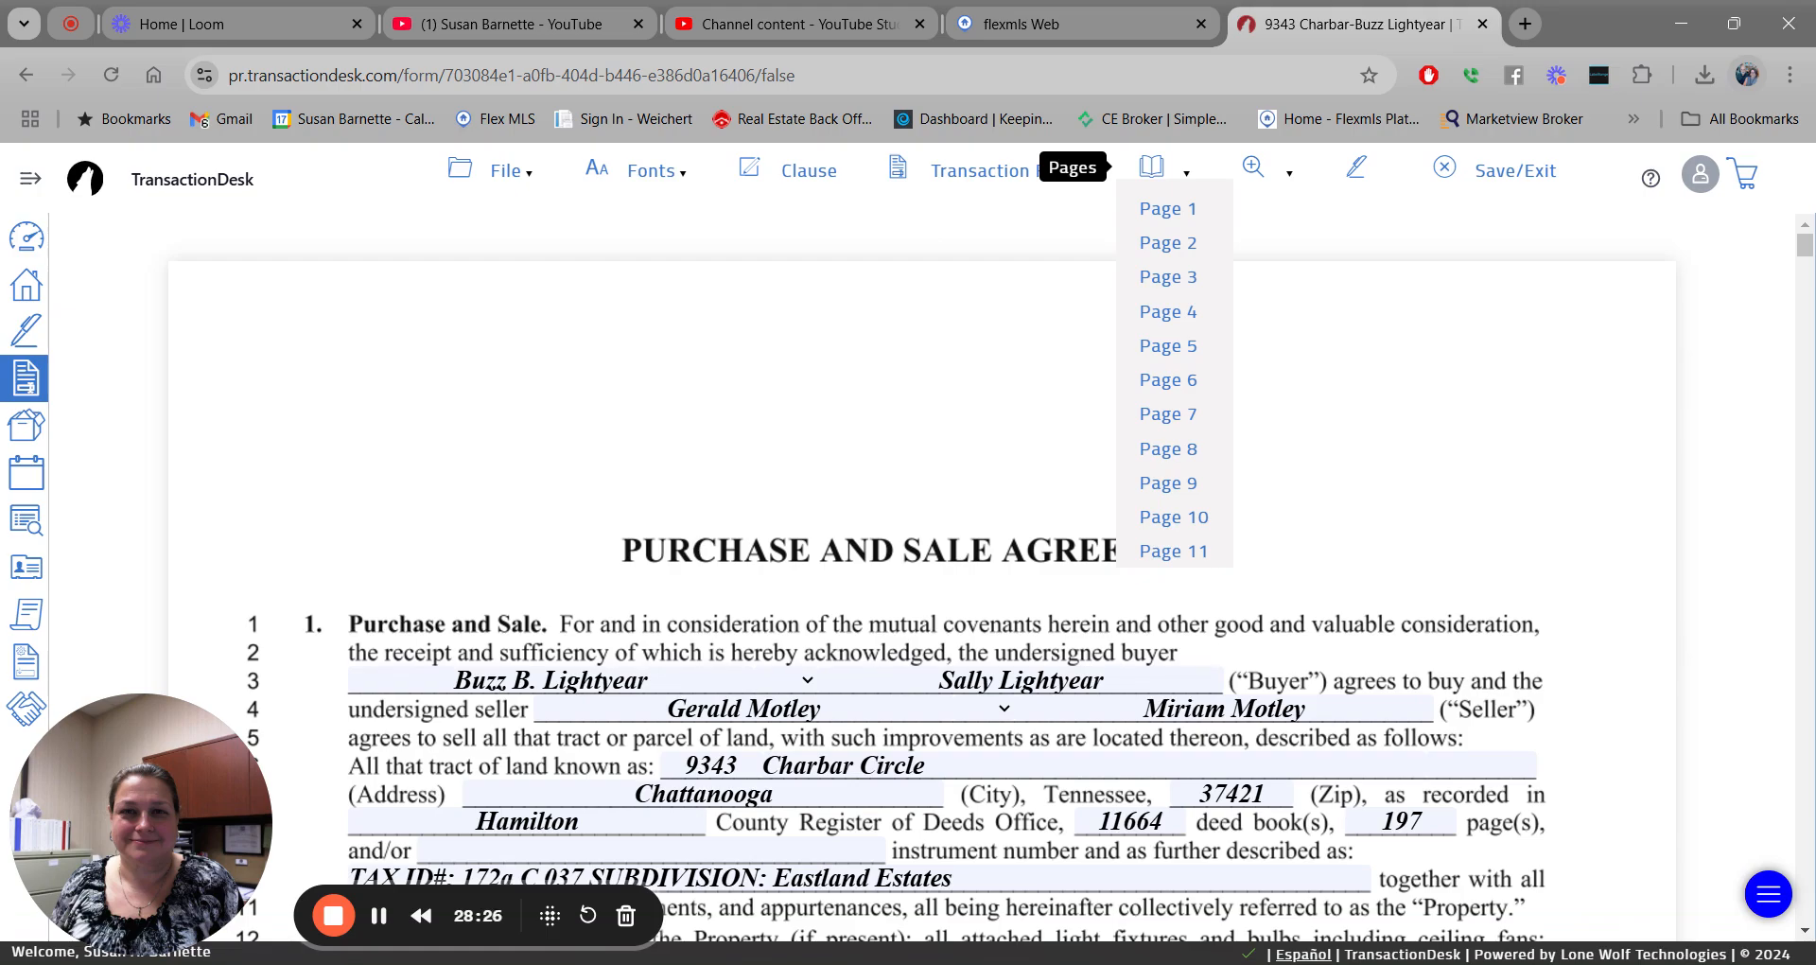
pyautogui.click(1201, 518)
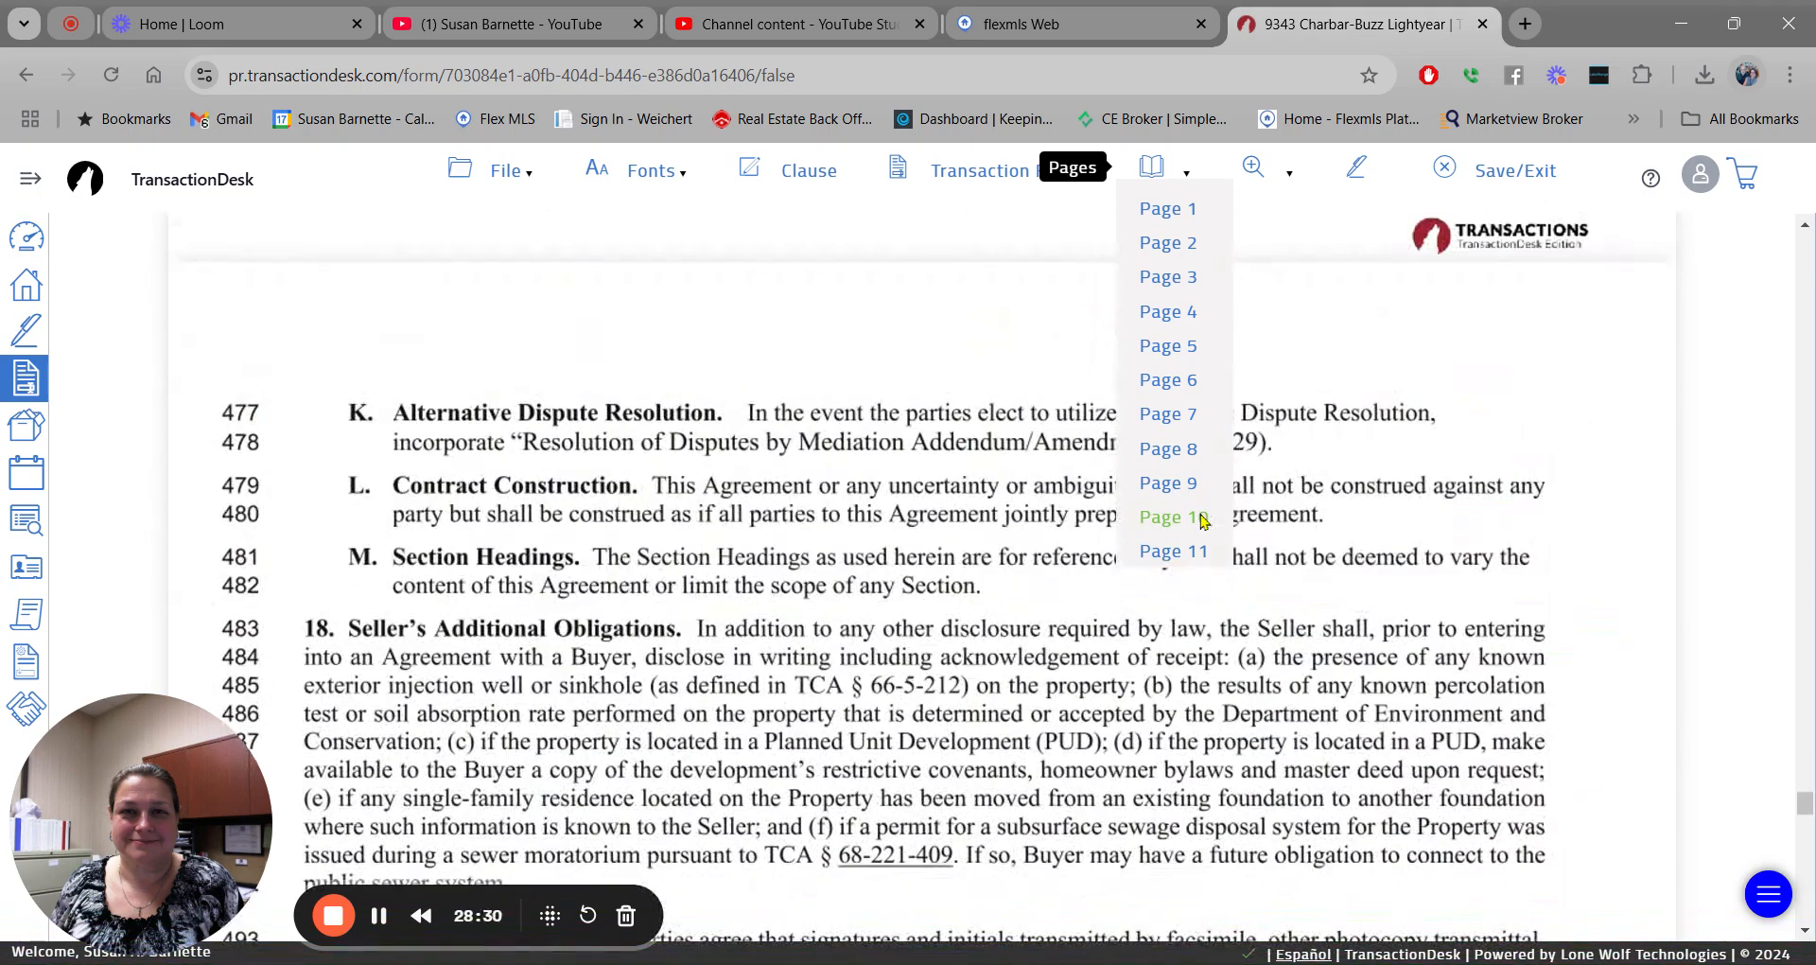
pyautogui.scroll(-6, 1583, 435)
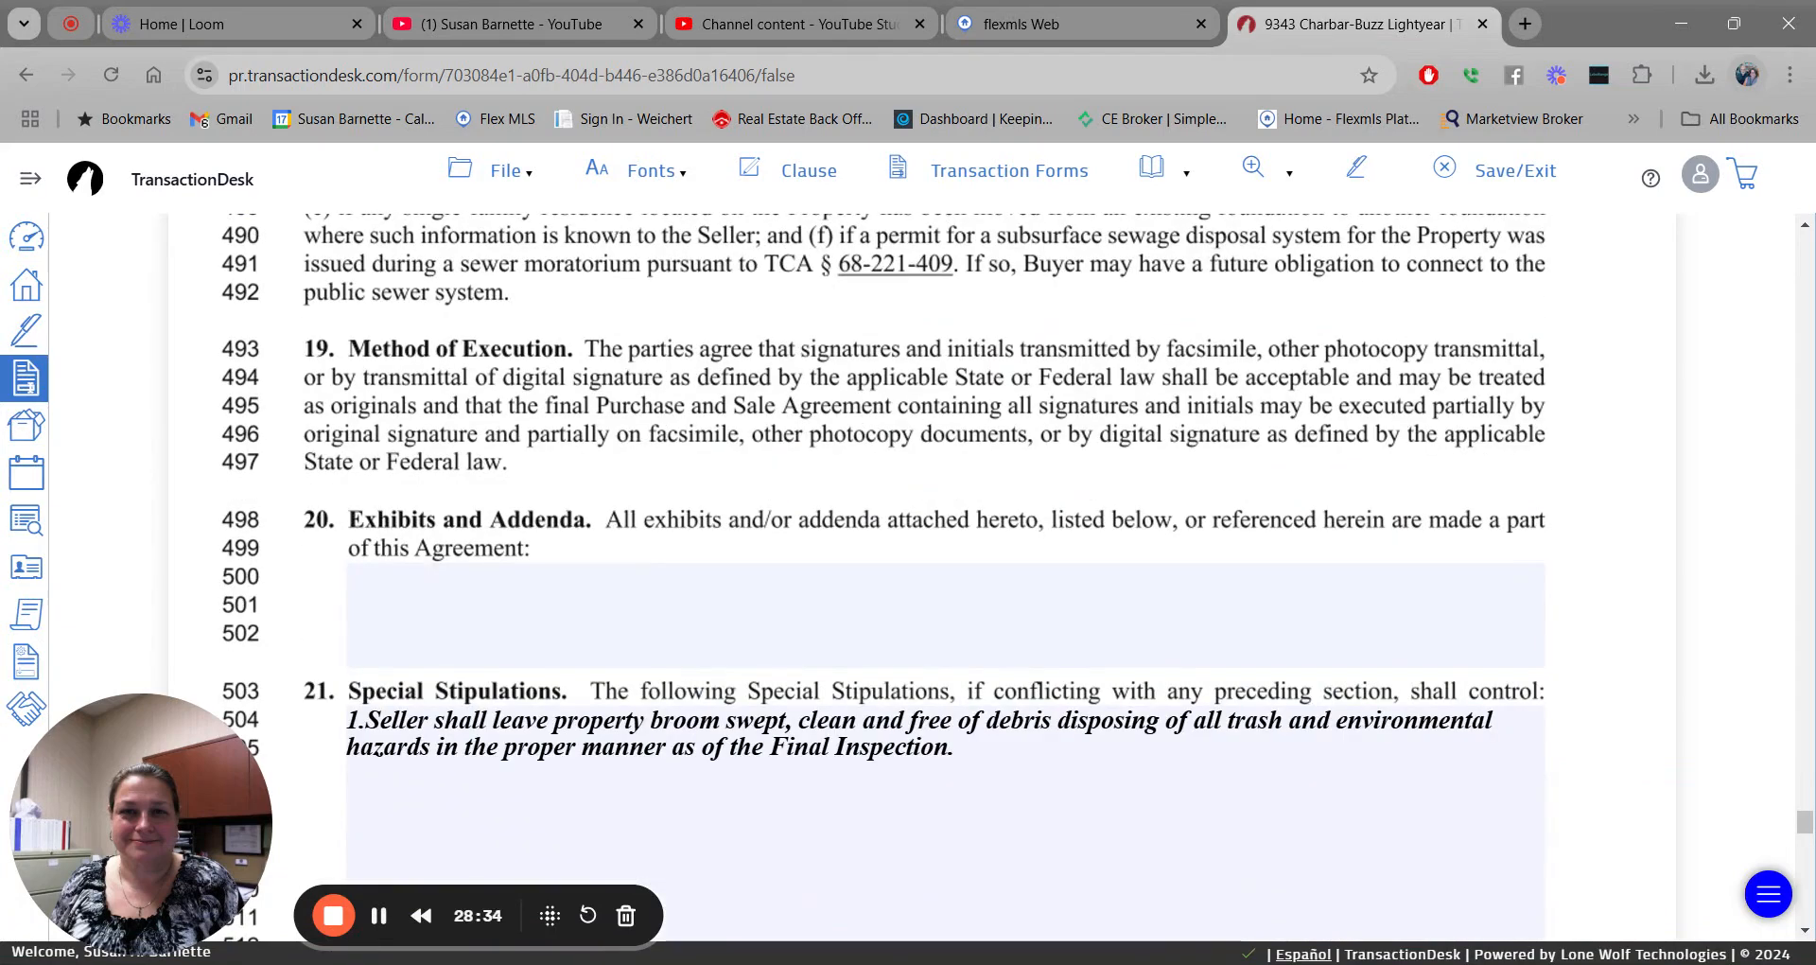
pyautogui.moveTo(1162, 172)
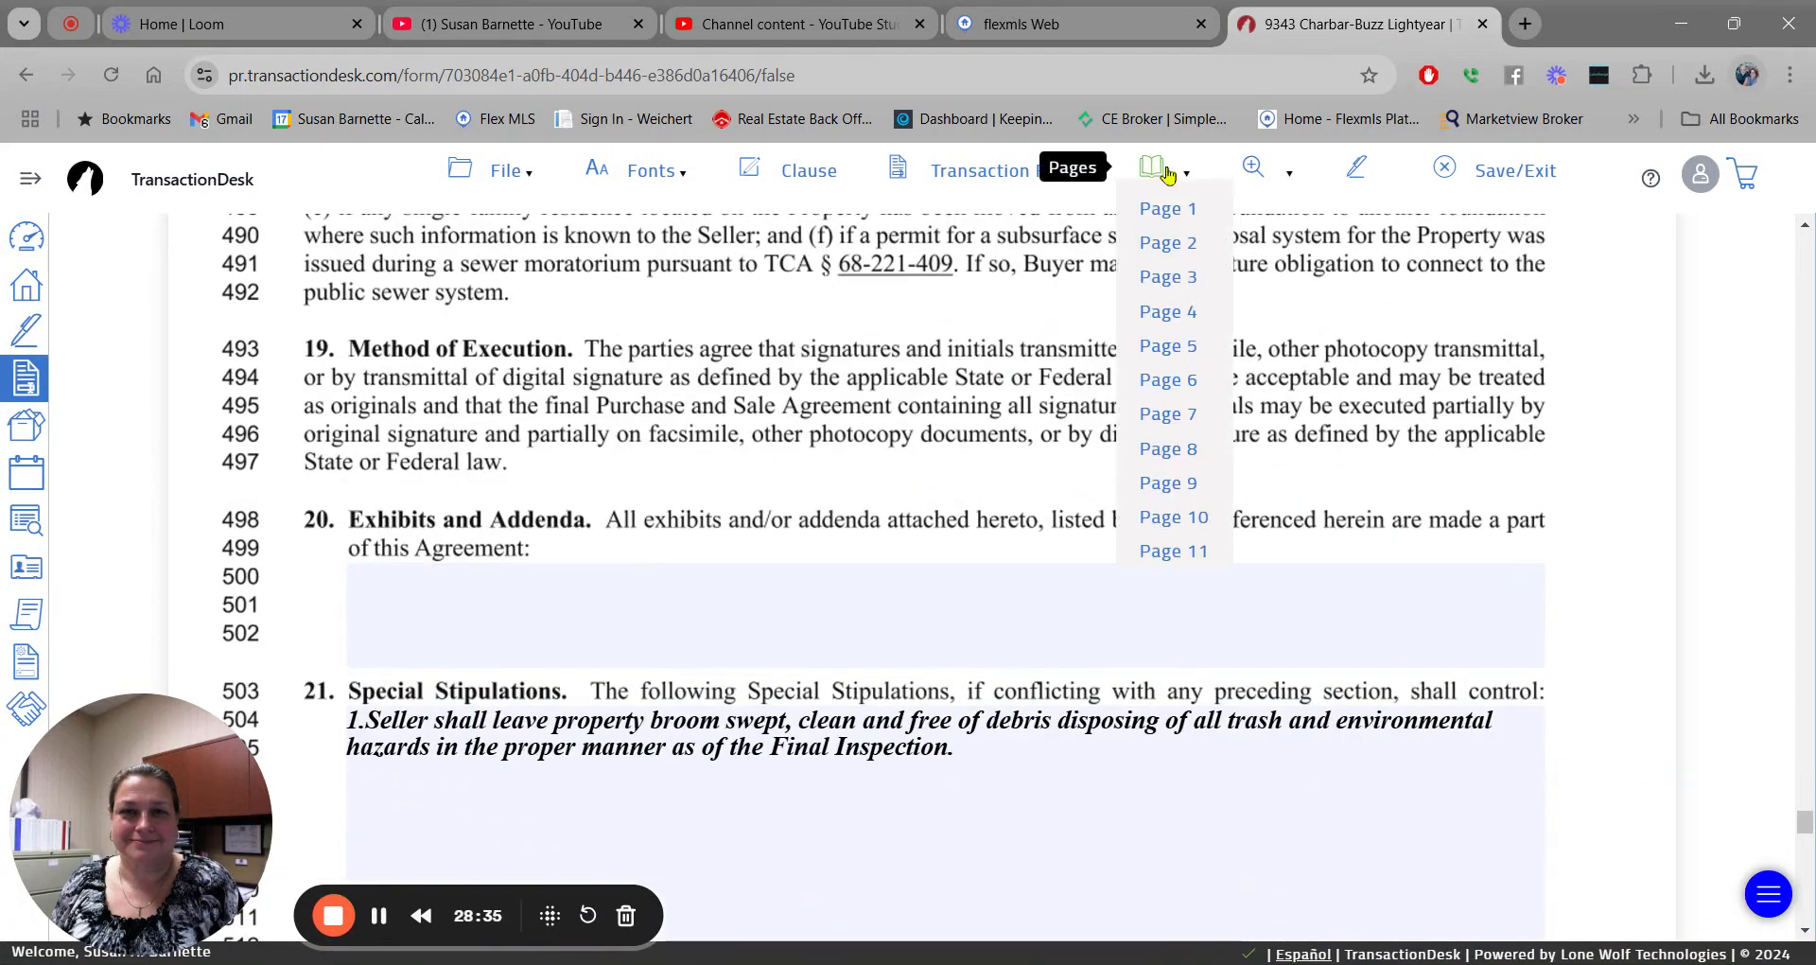
pyautogui.click(1171, 210)
pyautogui.scroll(-5, 1548, 527)
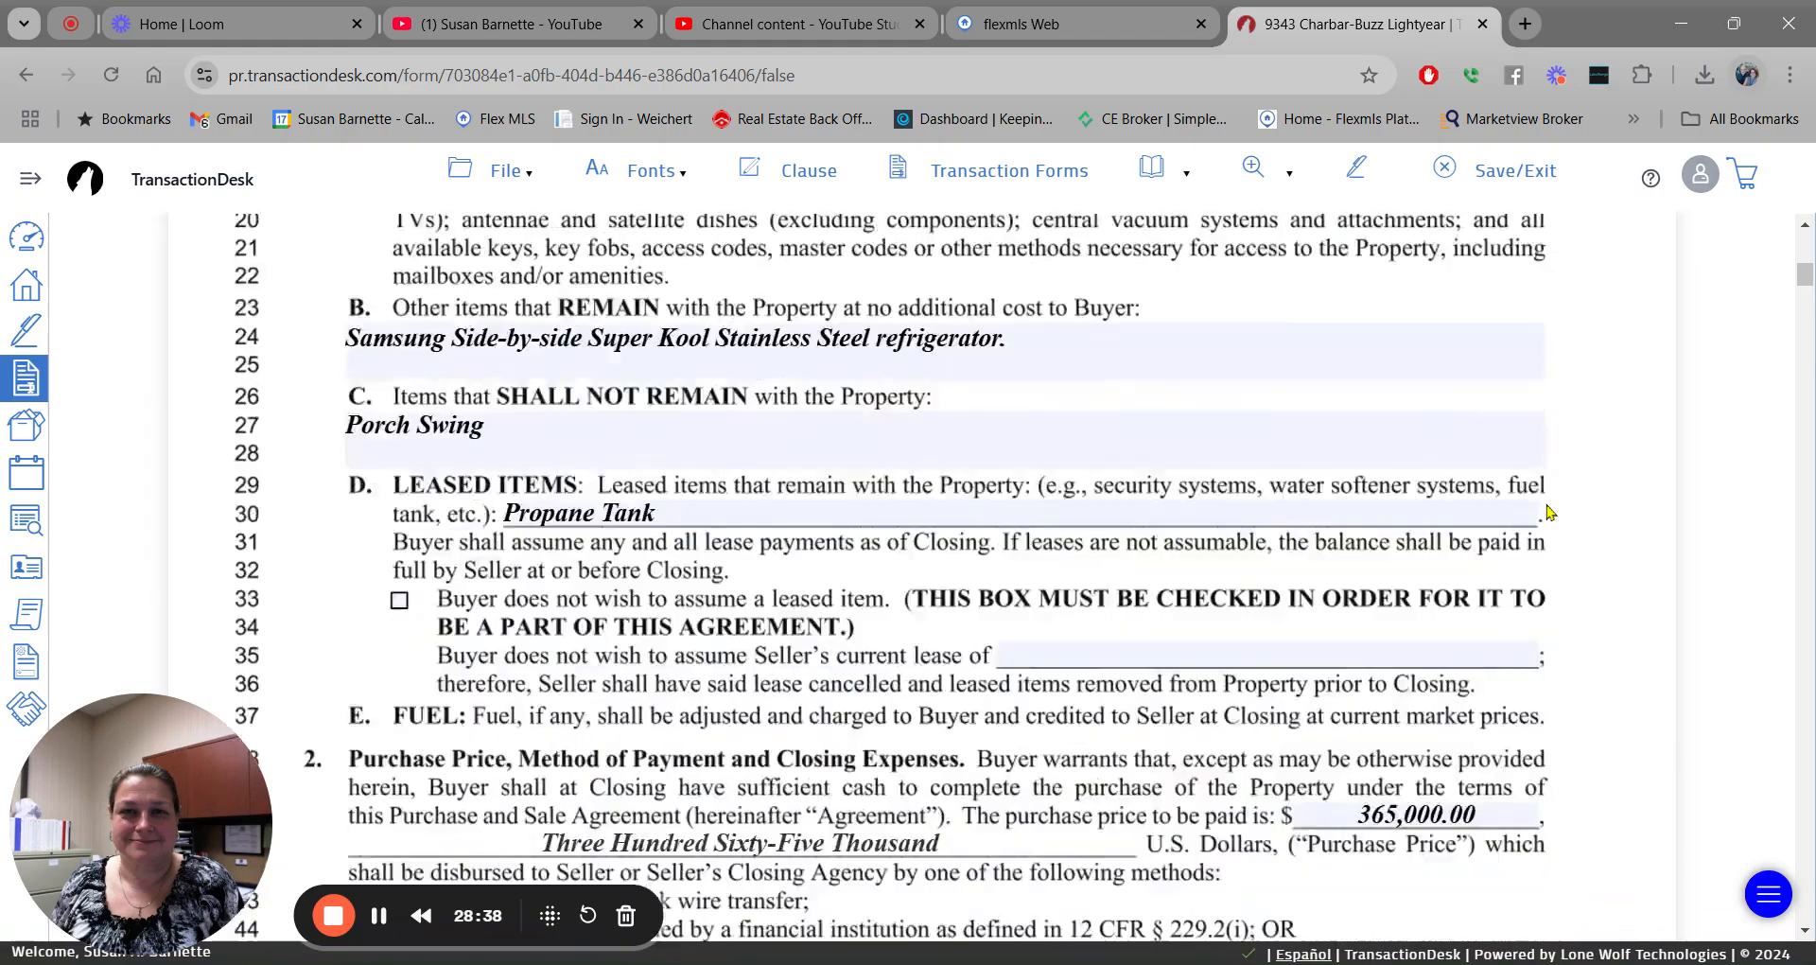
pyautogui.scroll(5, 1547, 511)
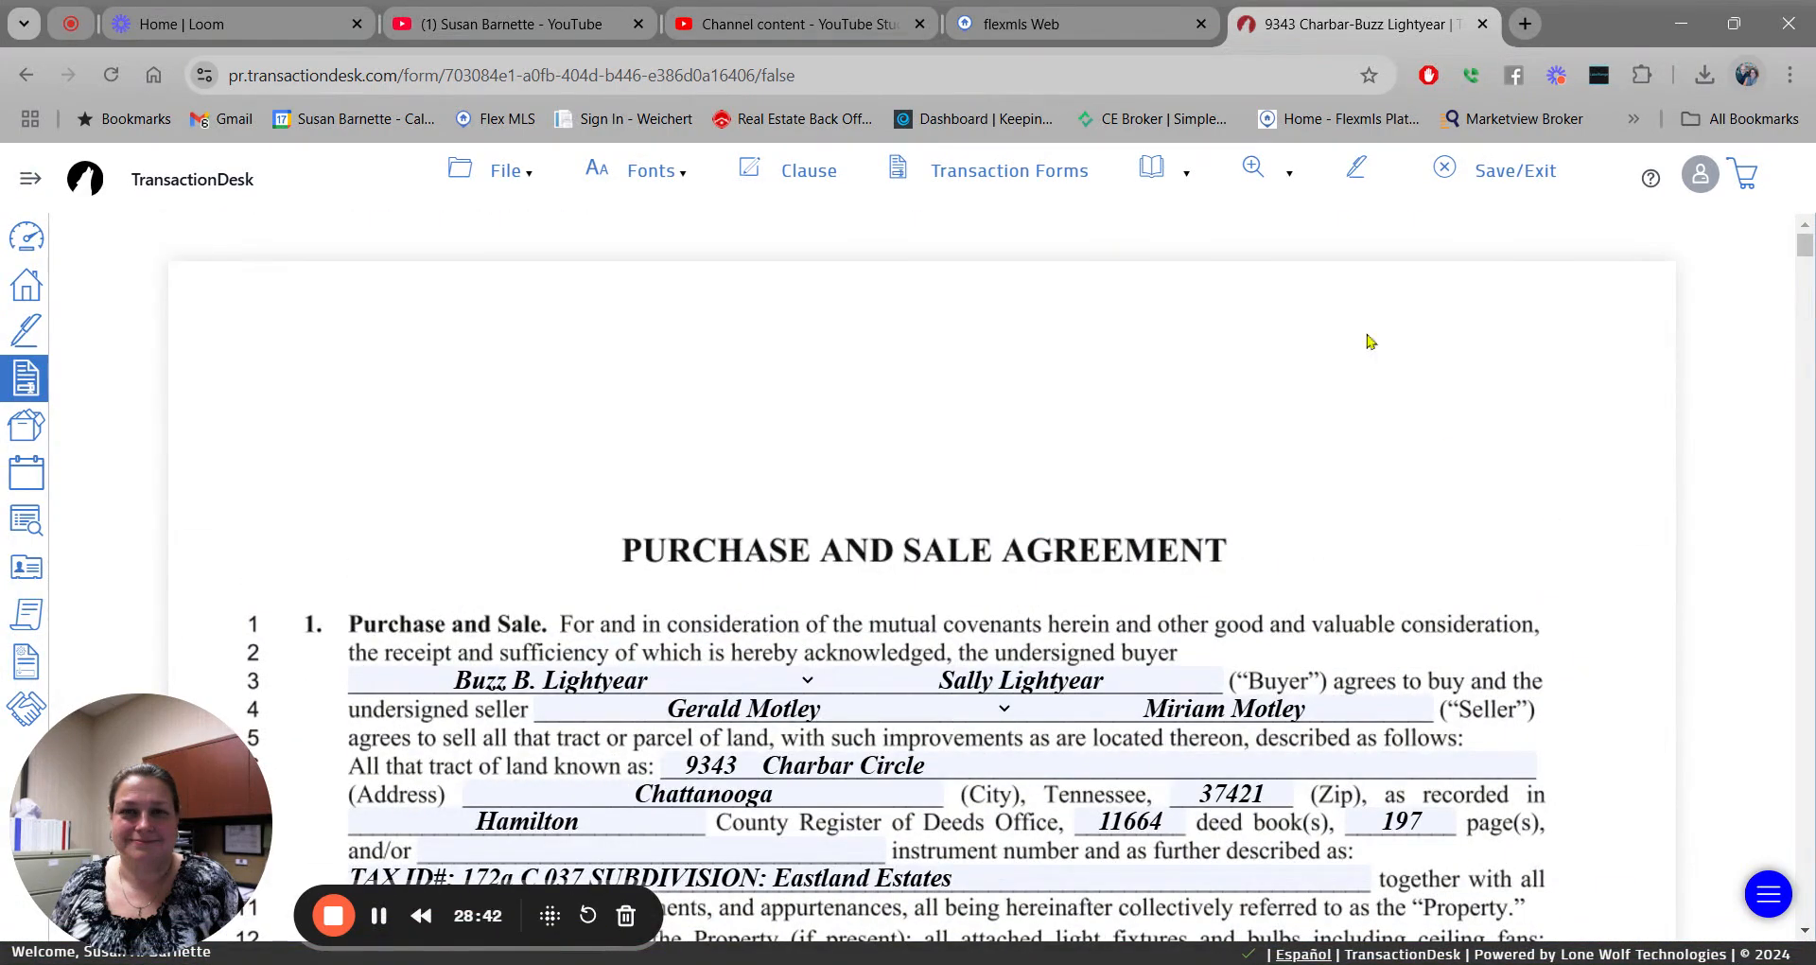
pyautogui.click(1254, 170)
# Add spaces after tax ID 037 on line 10 so SUBDIVISION sits further right.
pyautogui.scroll(-1, 1508, 450)
pyautogui.scroll(-4, 922, 577)
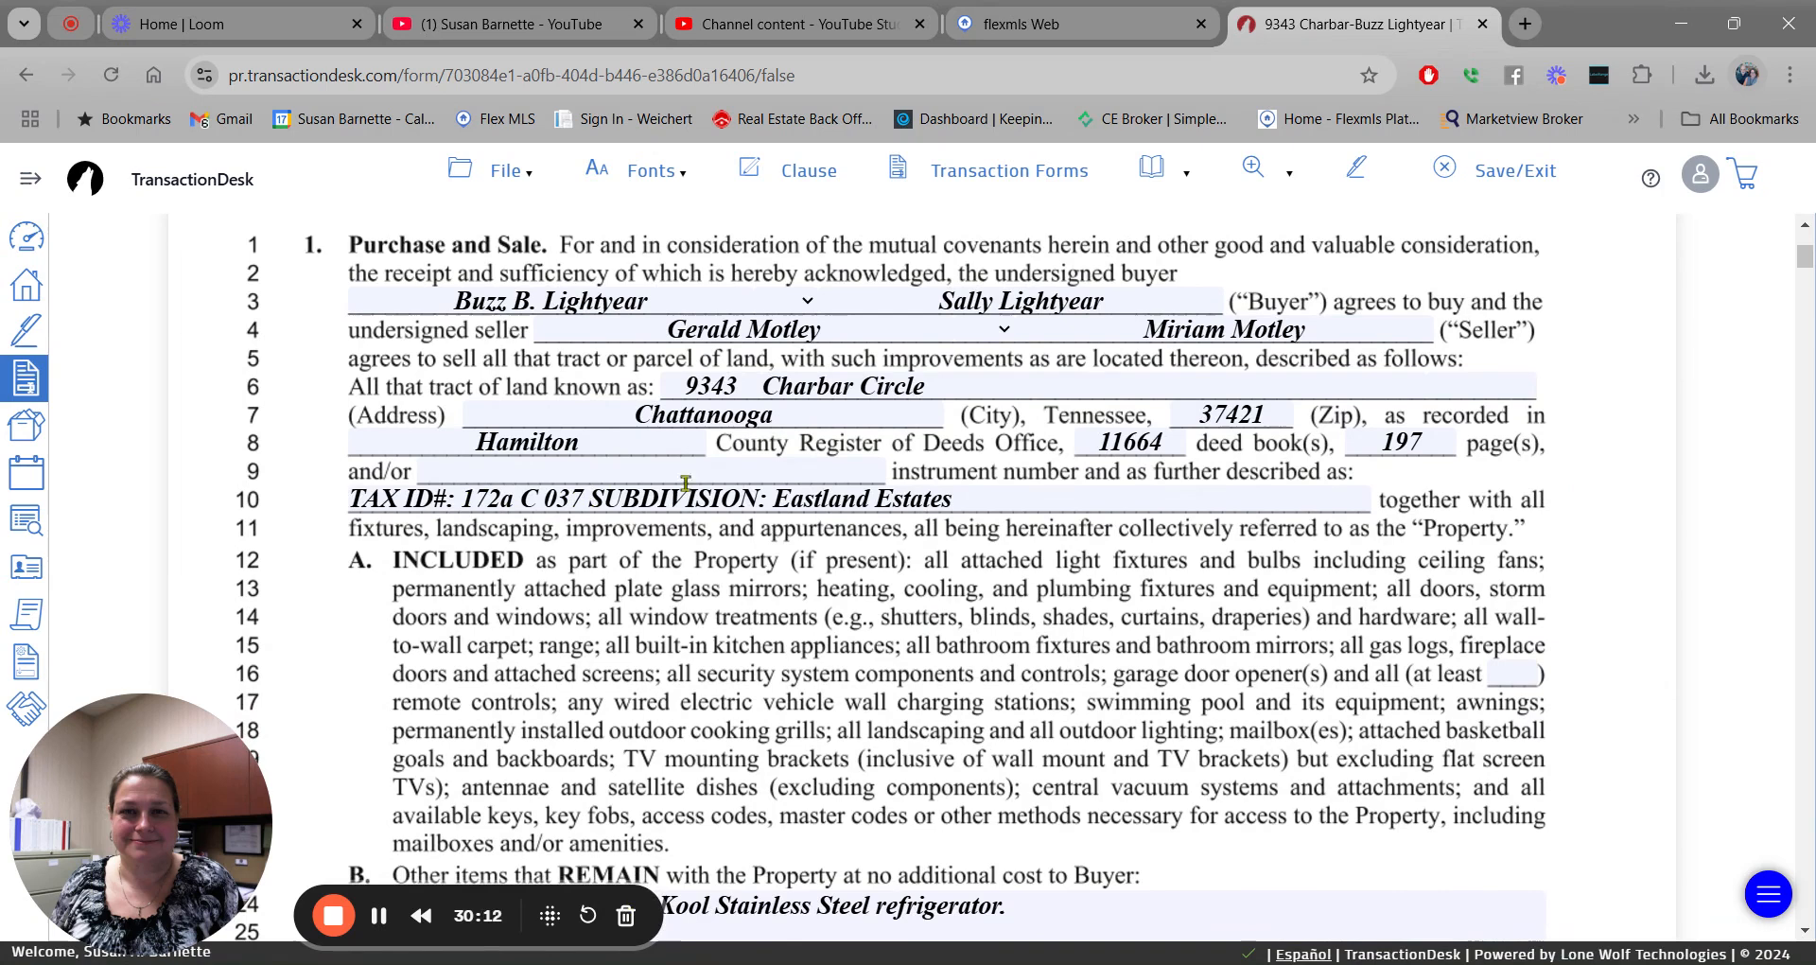
pyautogui.click(590, 499)
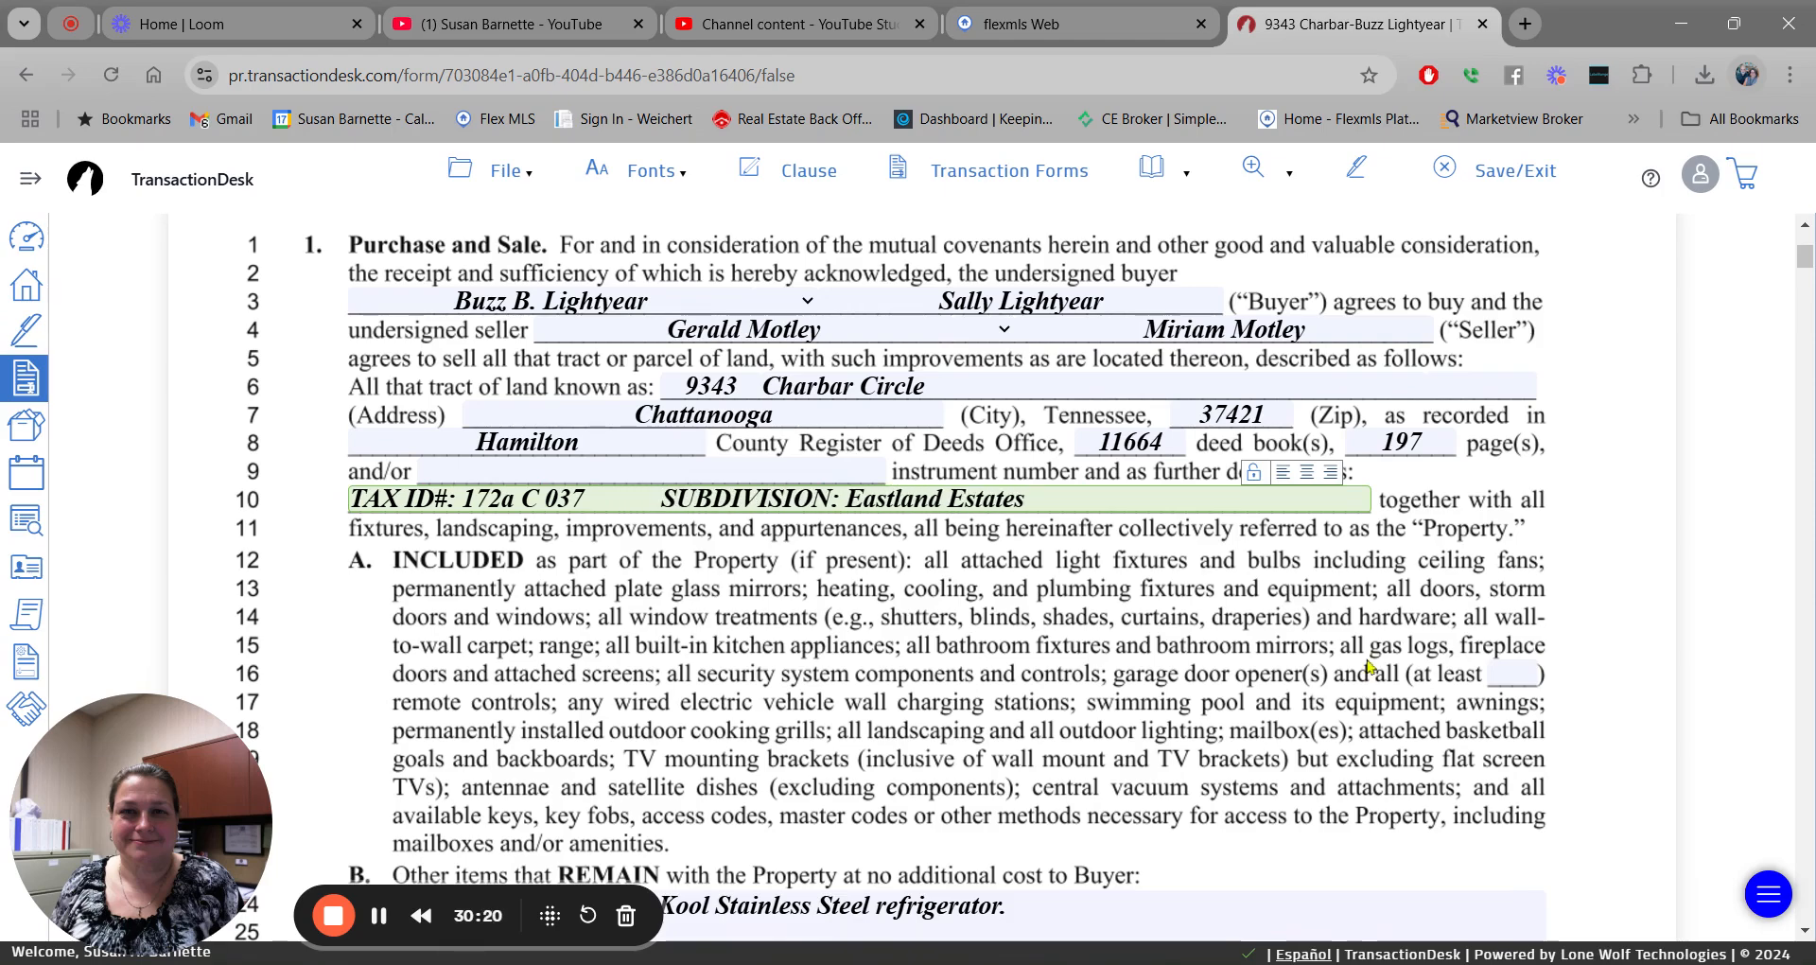
pyautogui.scroll(-5, 1369, 666)
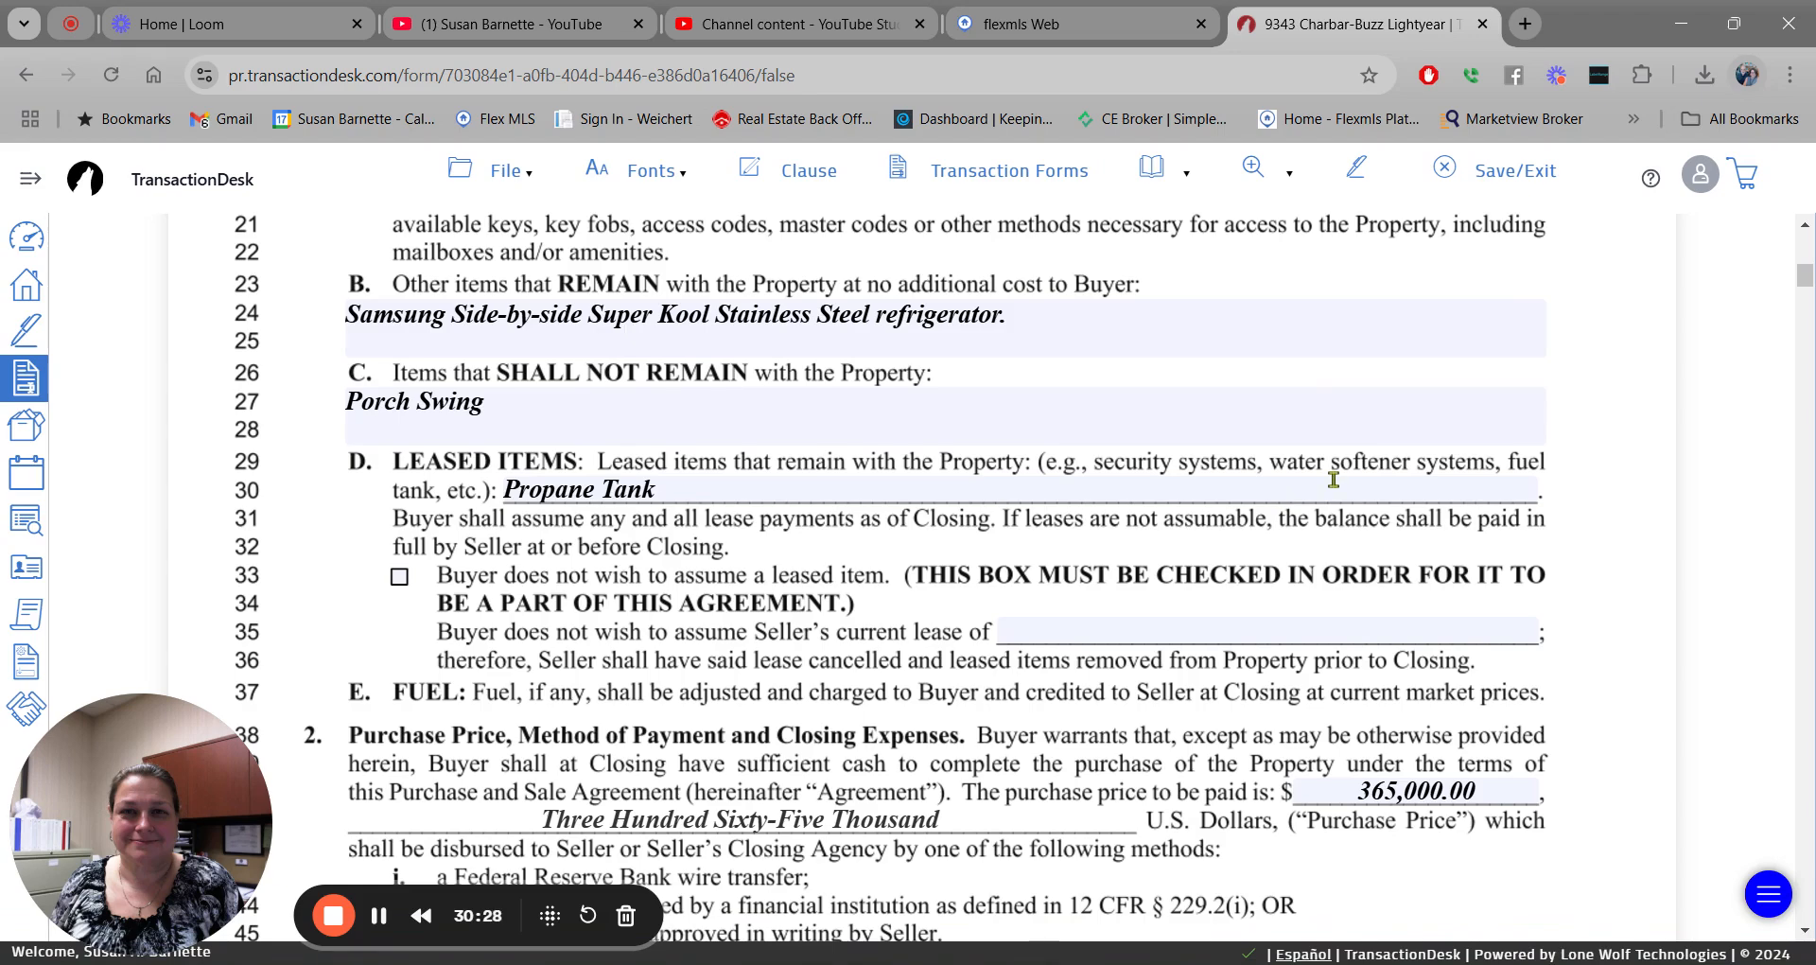
pyautogui.scroll(9, 1334, 480)
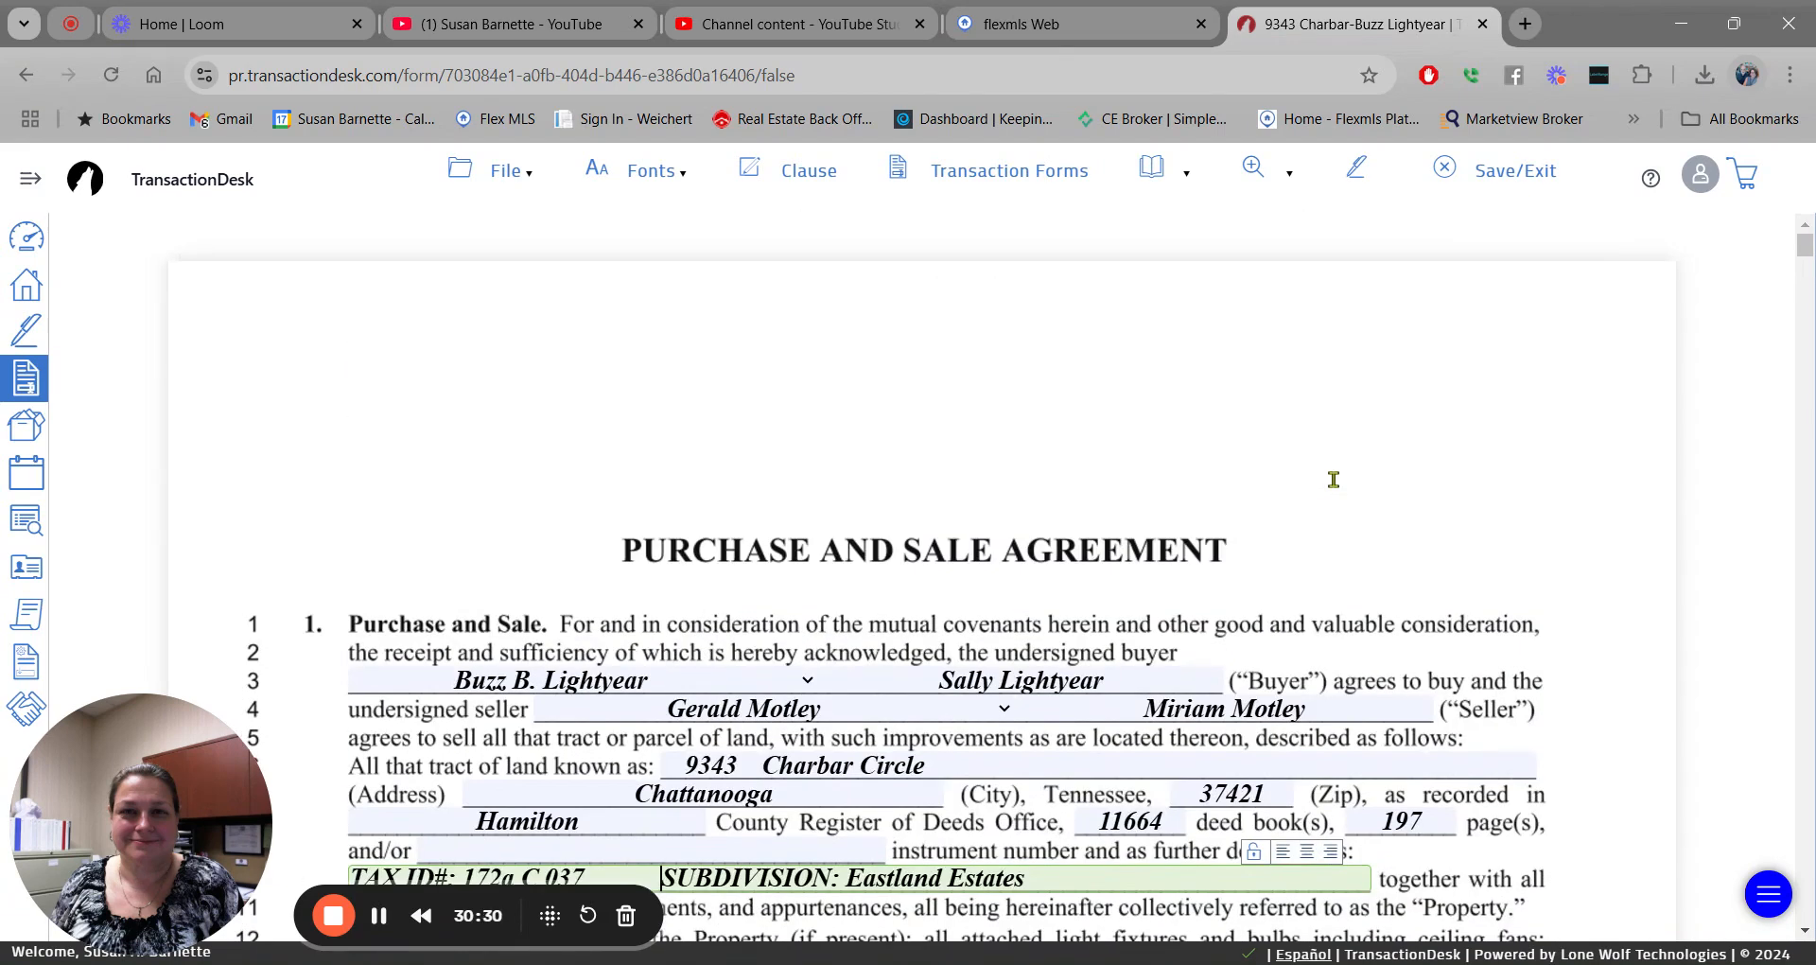
pyautogui.scroll(-5, 1333, 480)
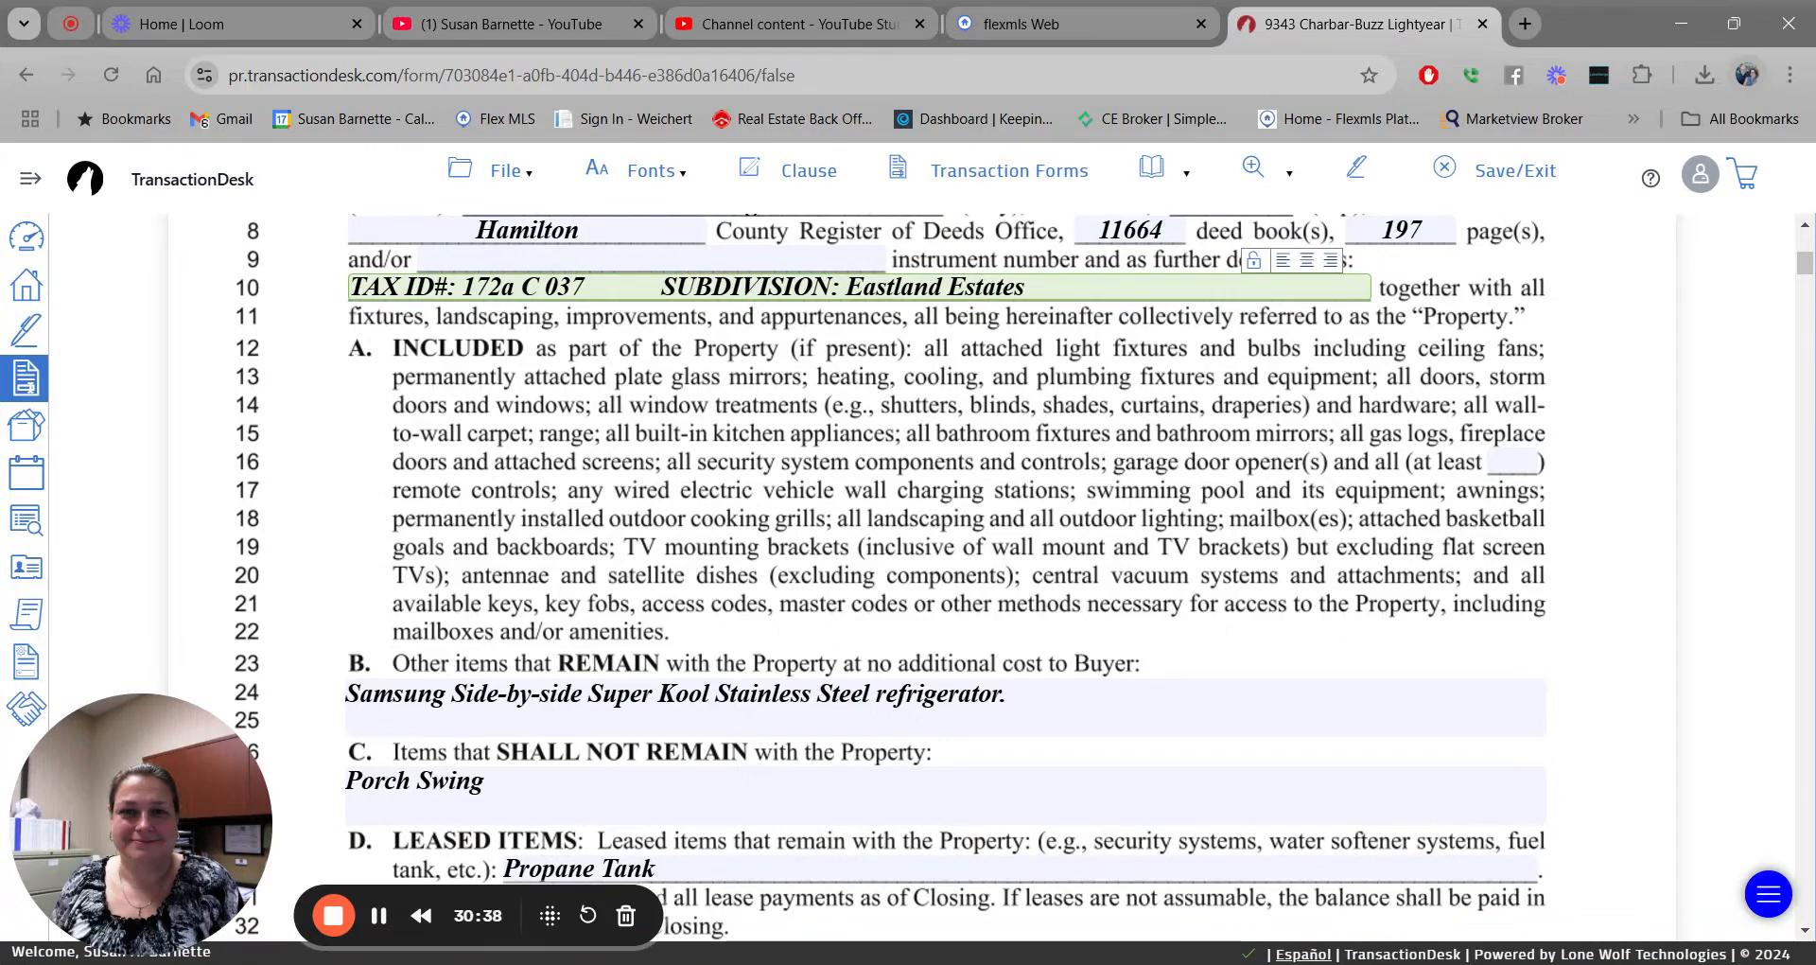
pyautogui.scroll(6, 1351, 487)
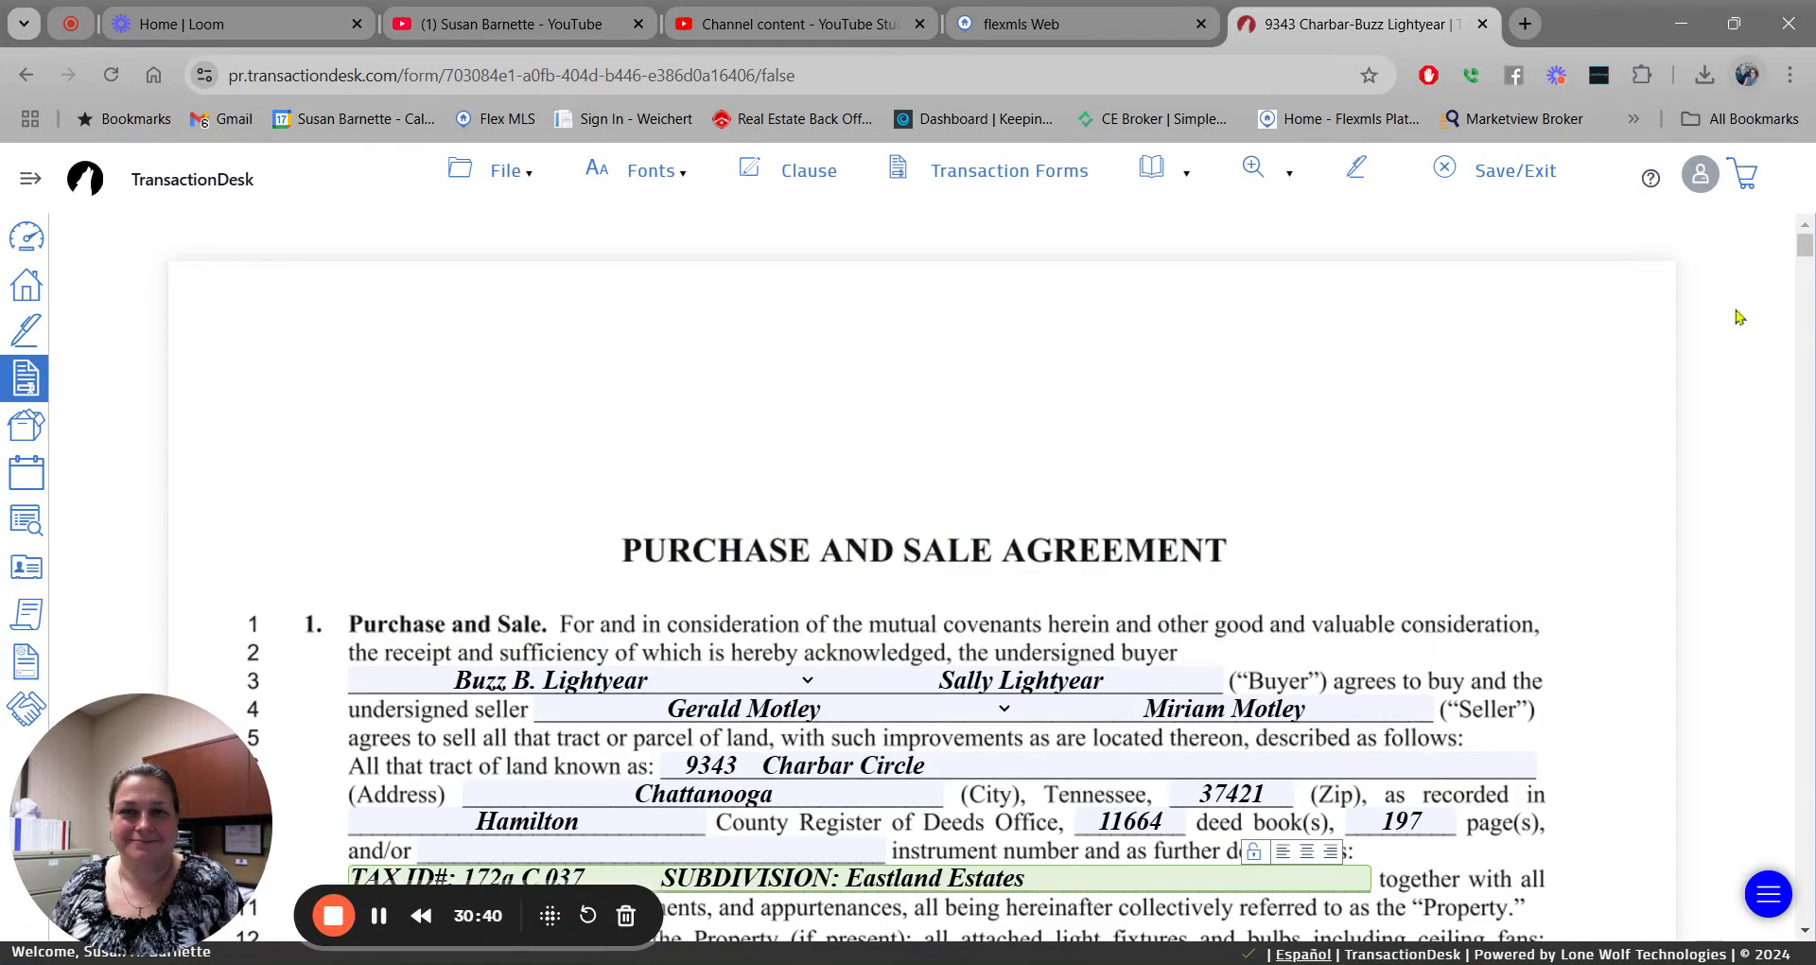
pyautogui.moveTo(1806, 248); pyautogui.dragTo(1809, 254)
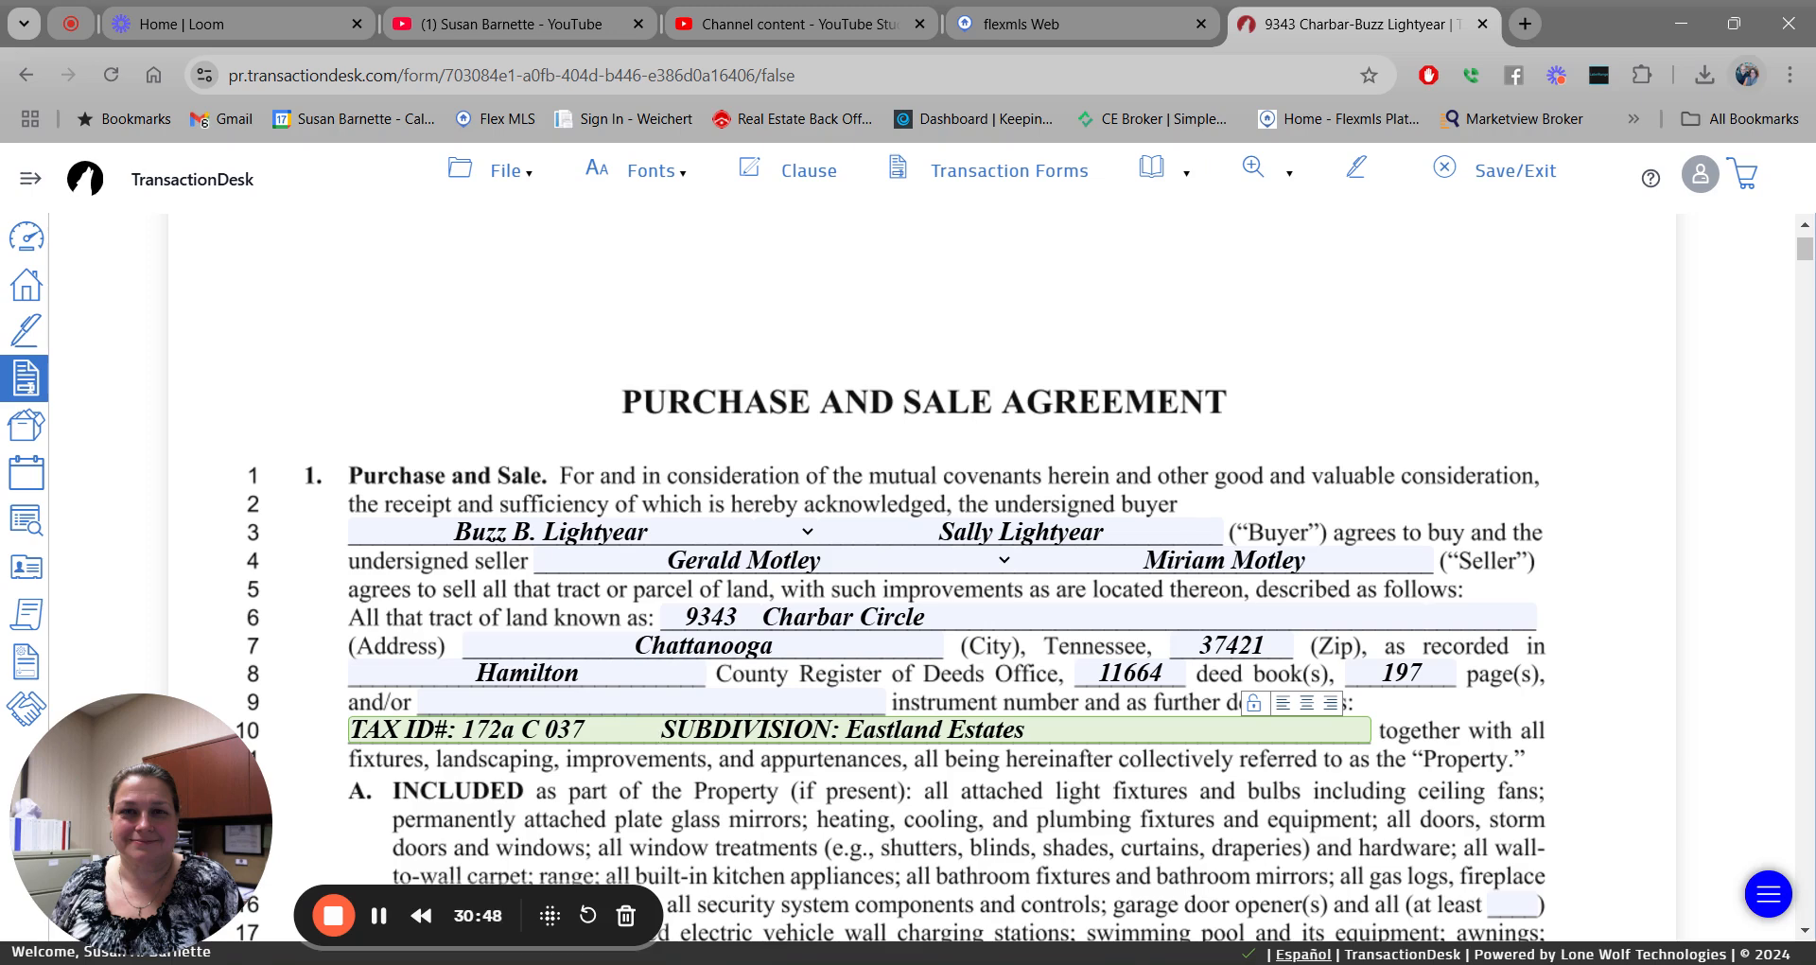
# Save and exit the agreement, then start a new signing from the Signings page.
pyautogui.click(1512, 171)
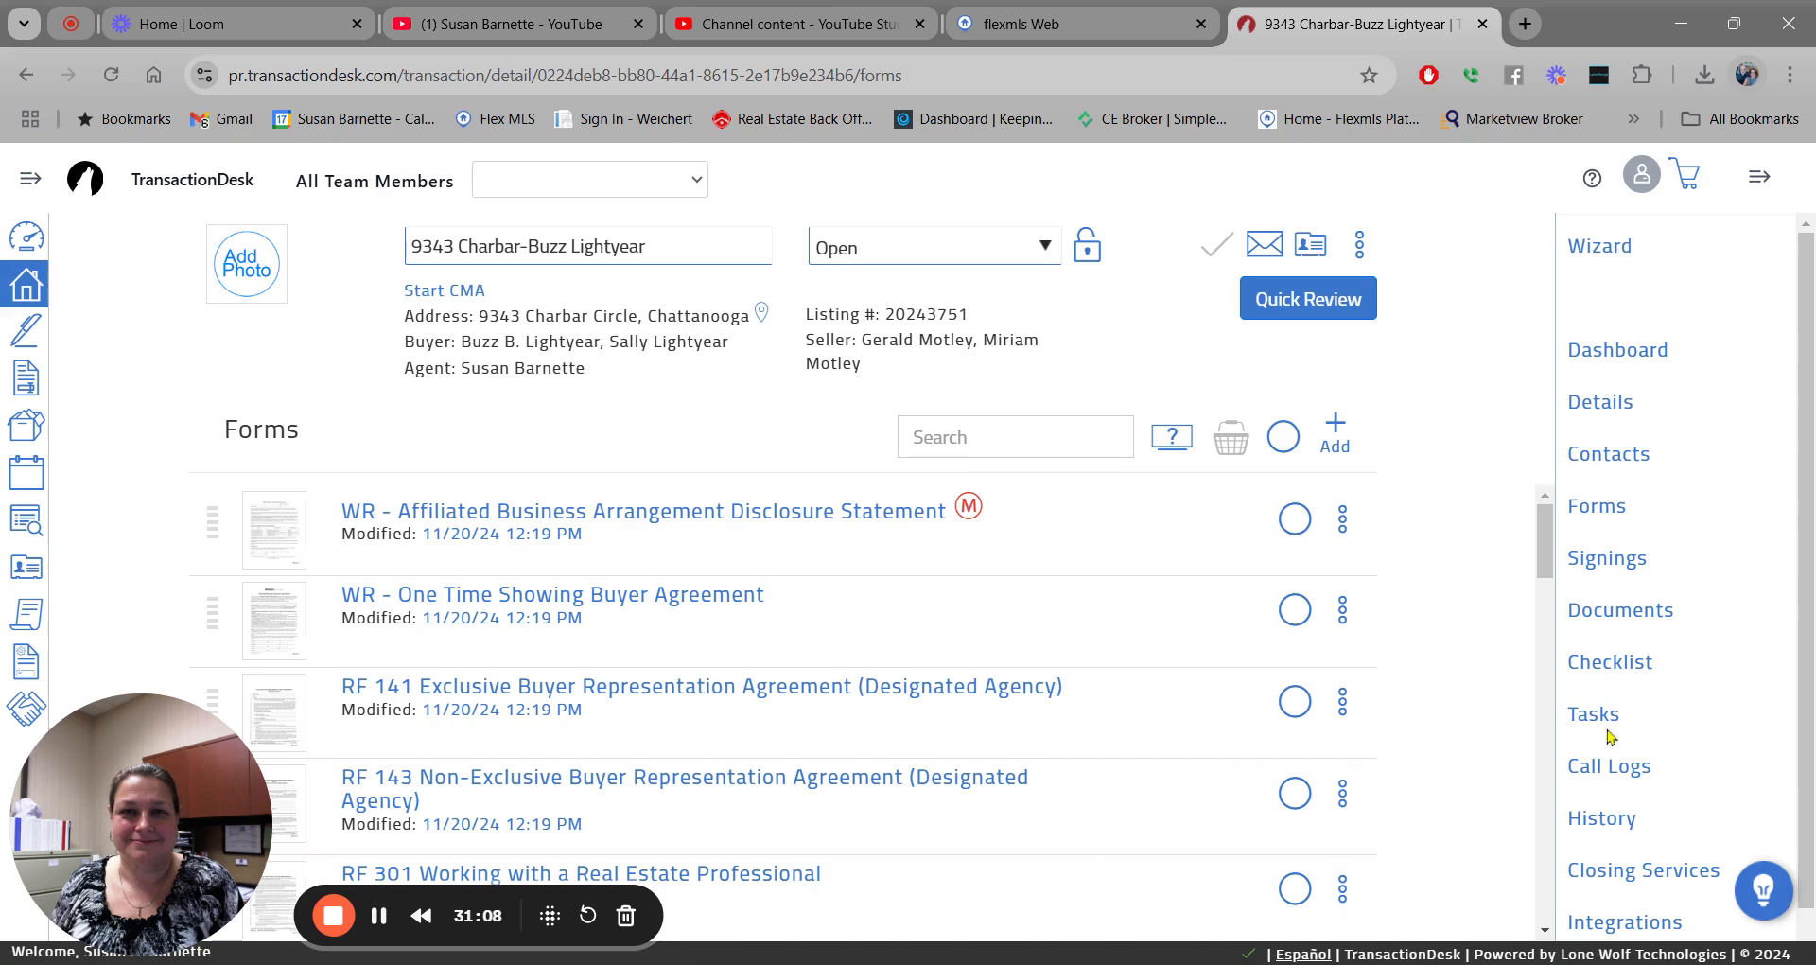
pyautogui.click(1605, 560)
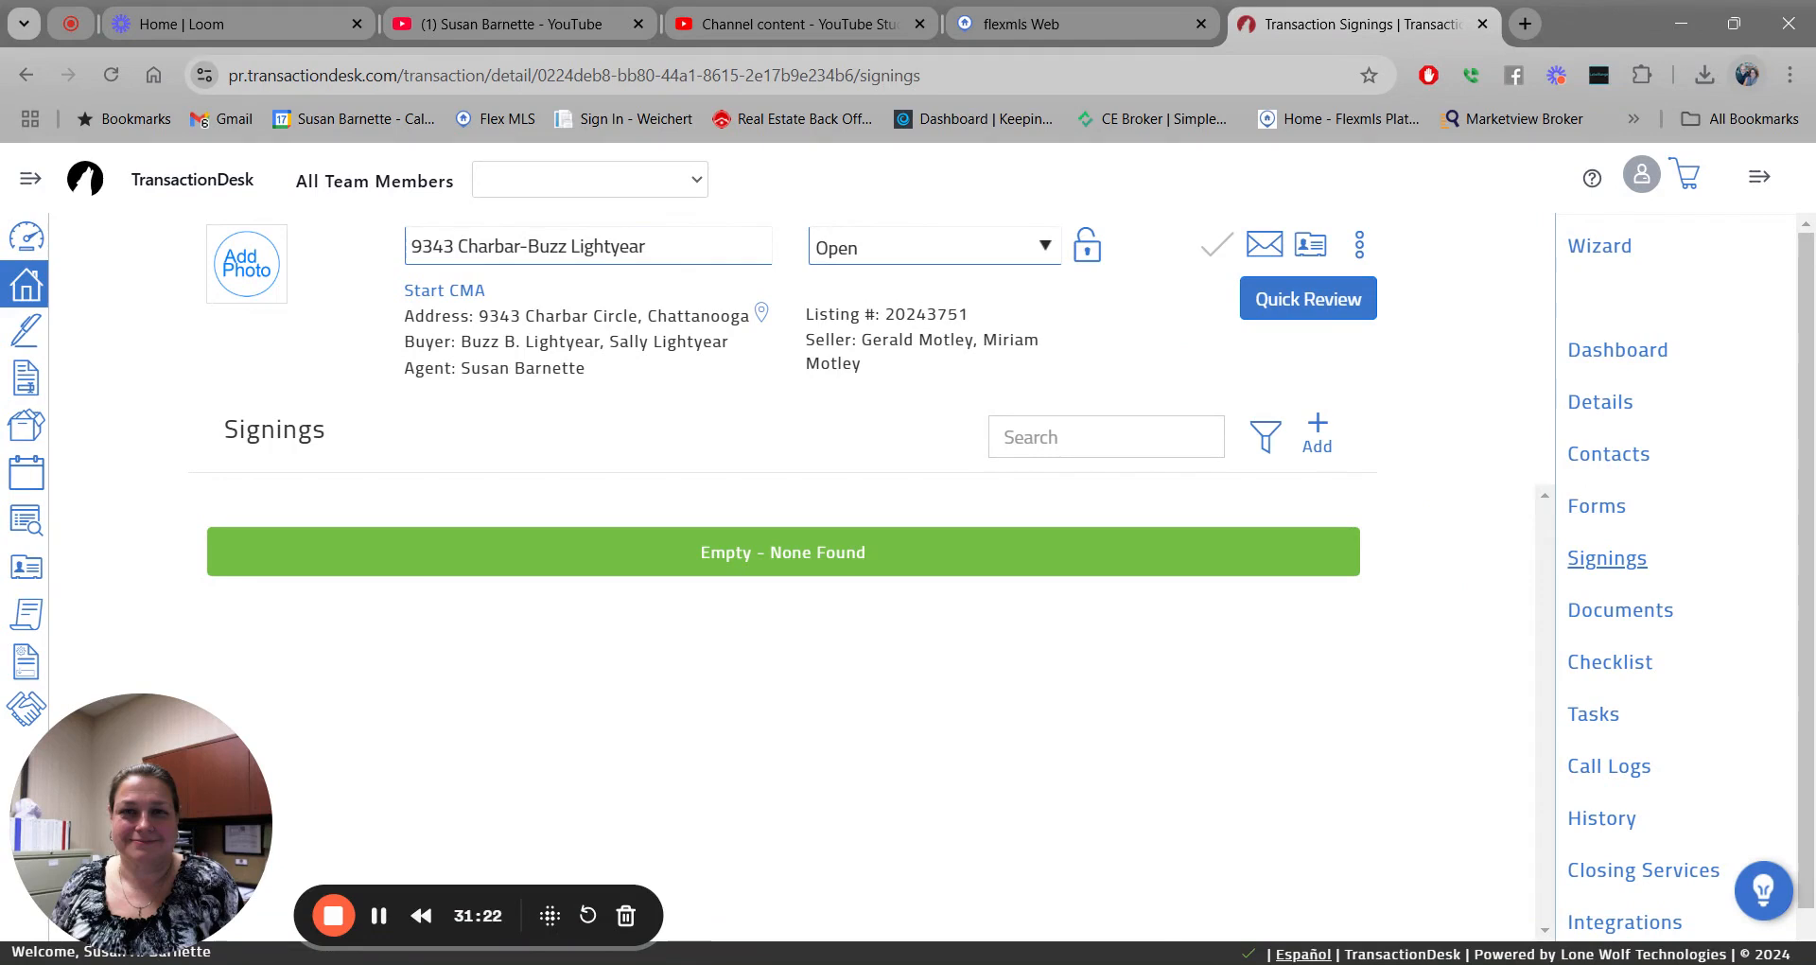
pyautogui.click(1318, 430)
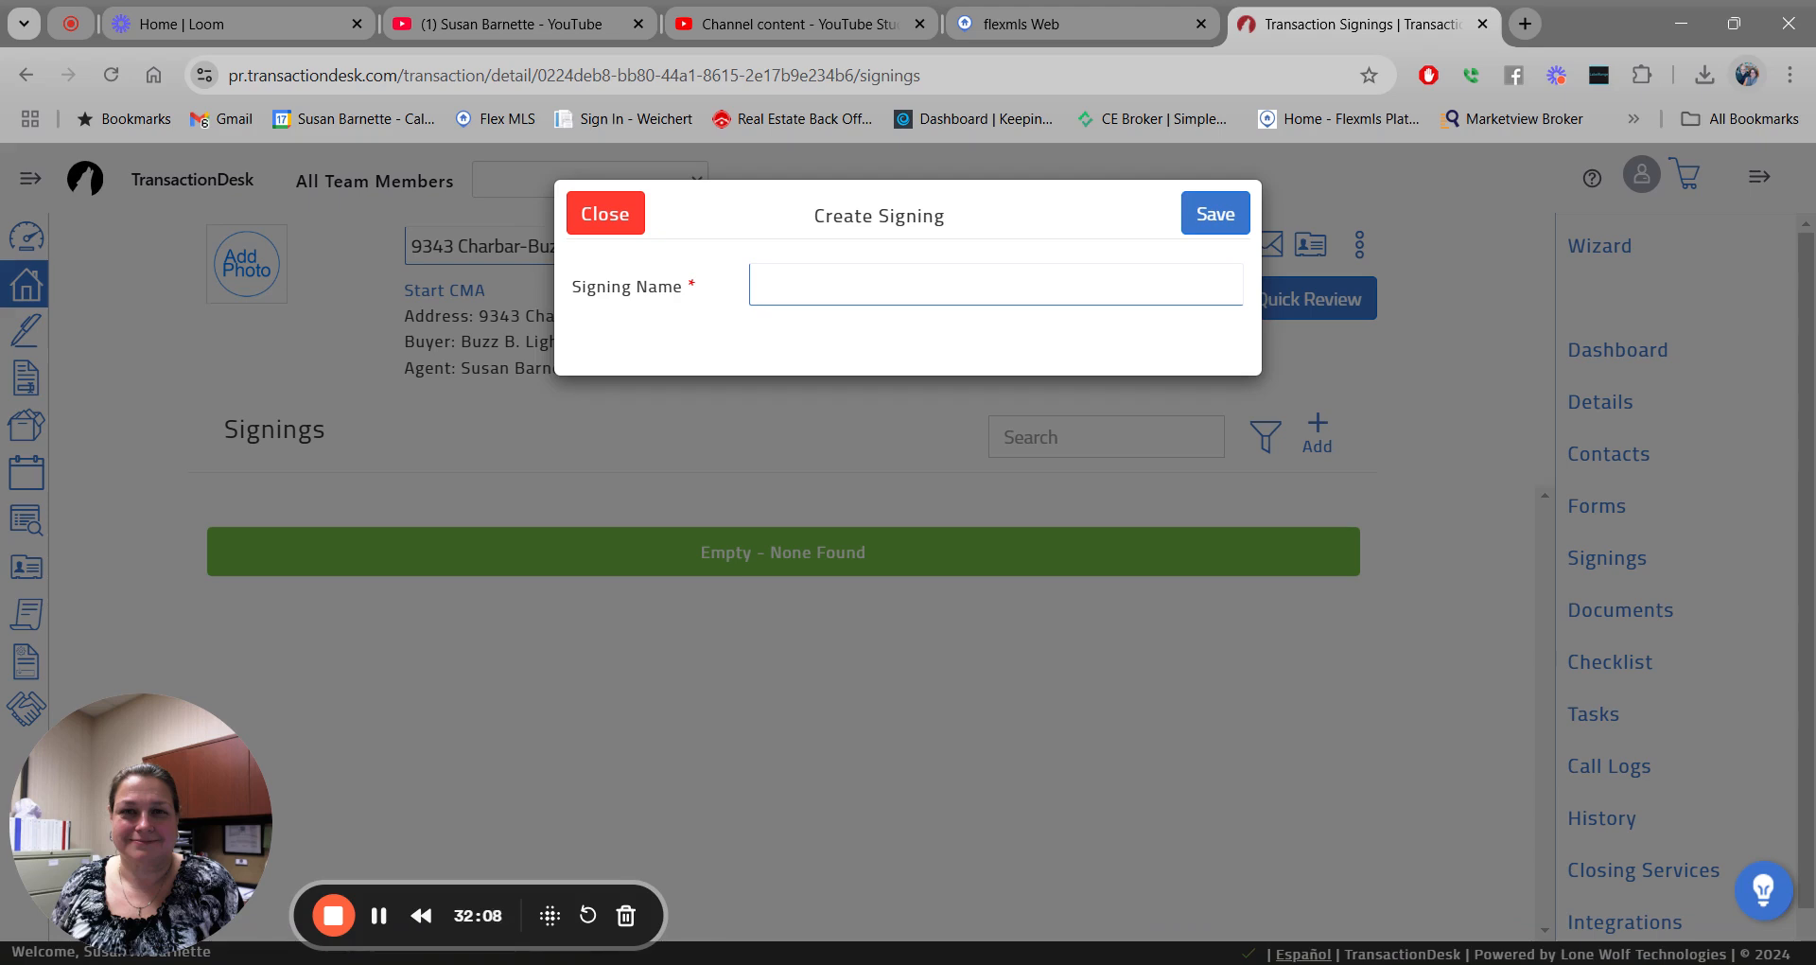
# Name the new signing 'Initial Offer Paperwork' from the autofill suggestion and save it.
pyautogui.click(803, 280)
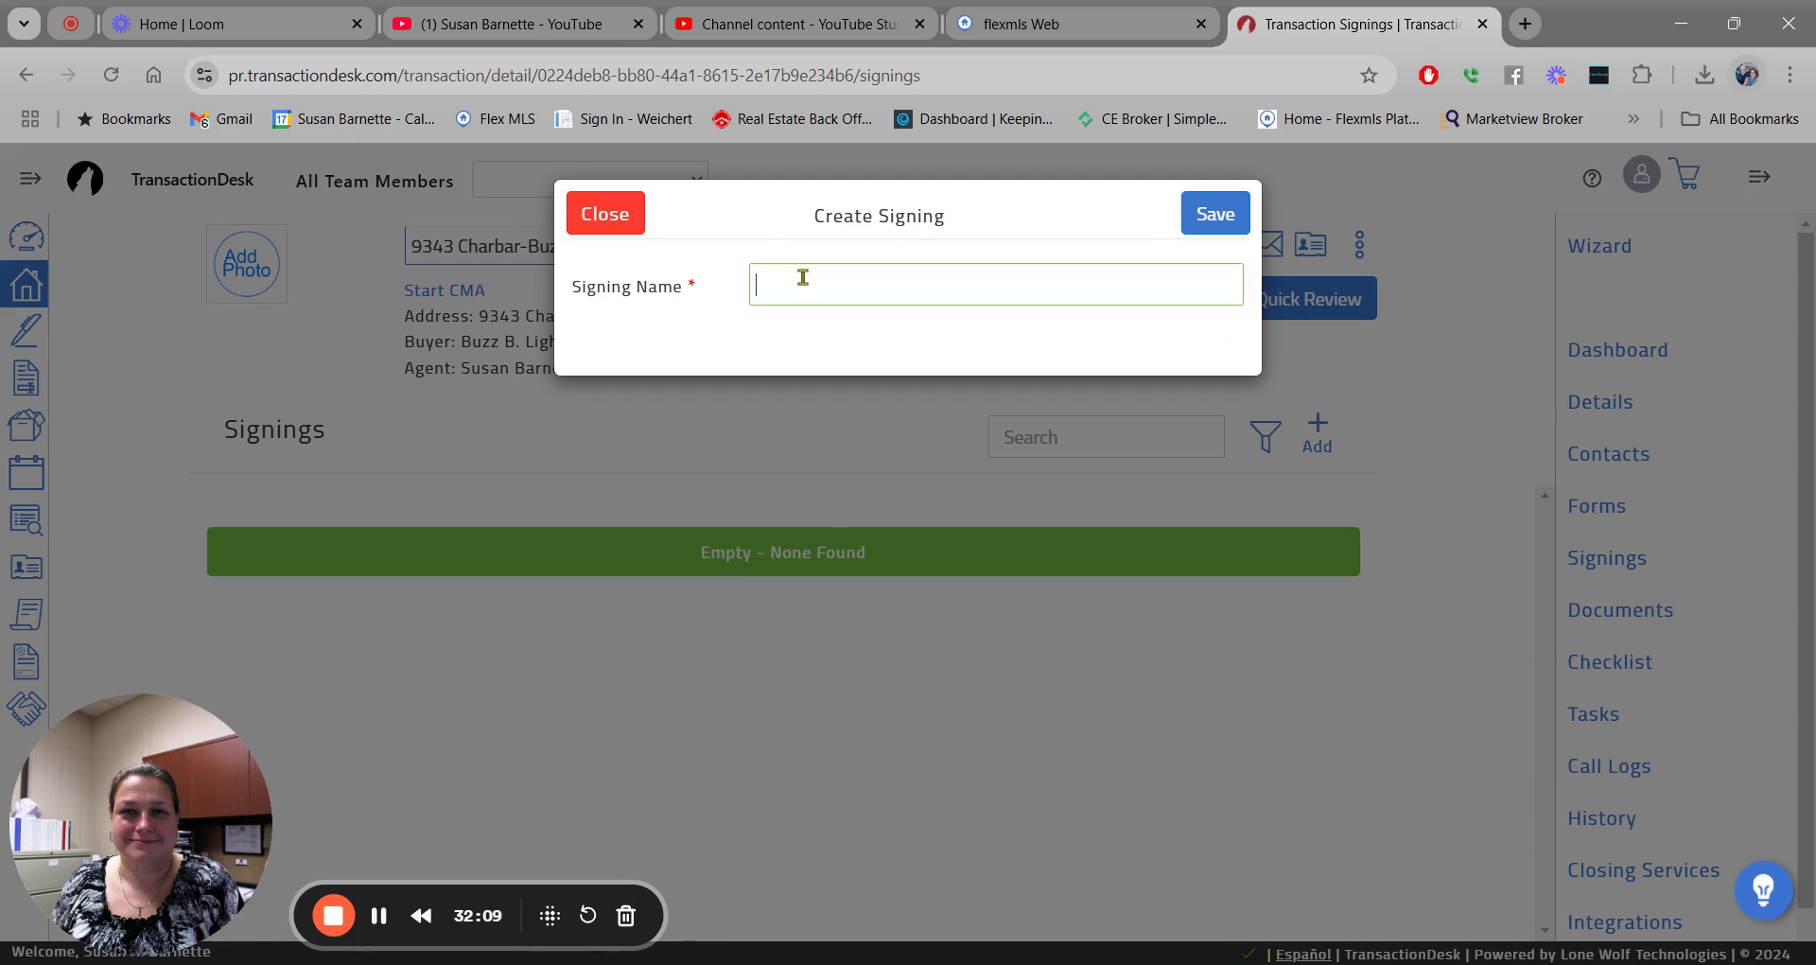
pyautogui.click(862, 316)
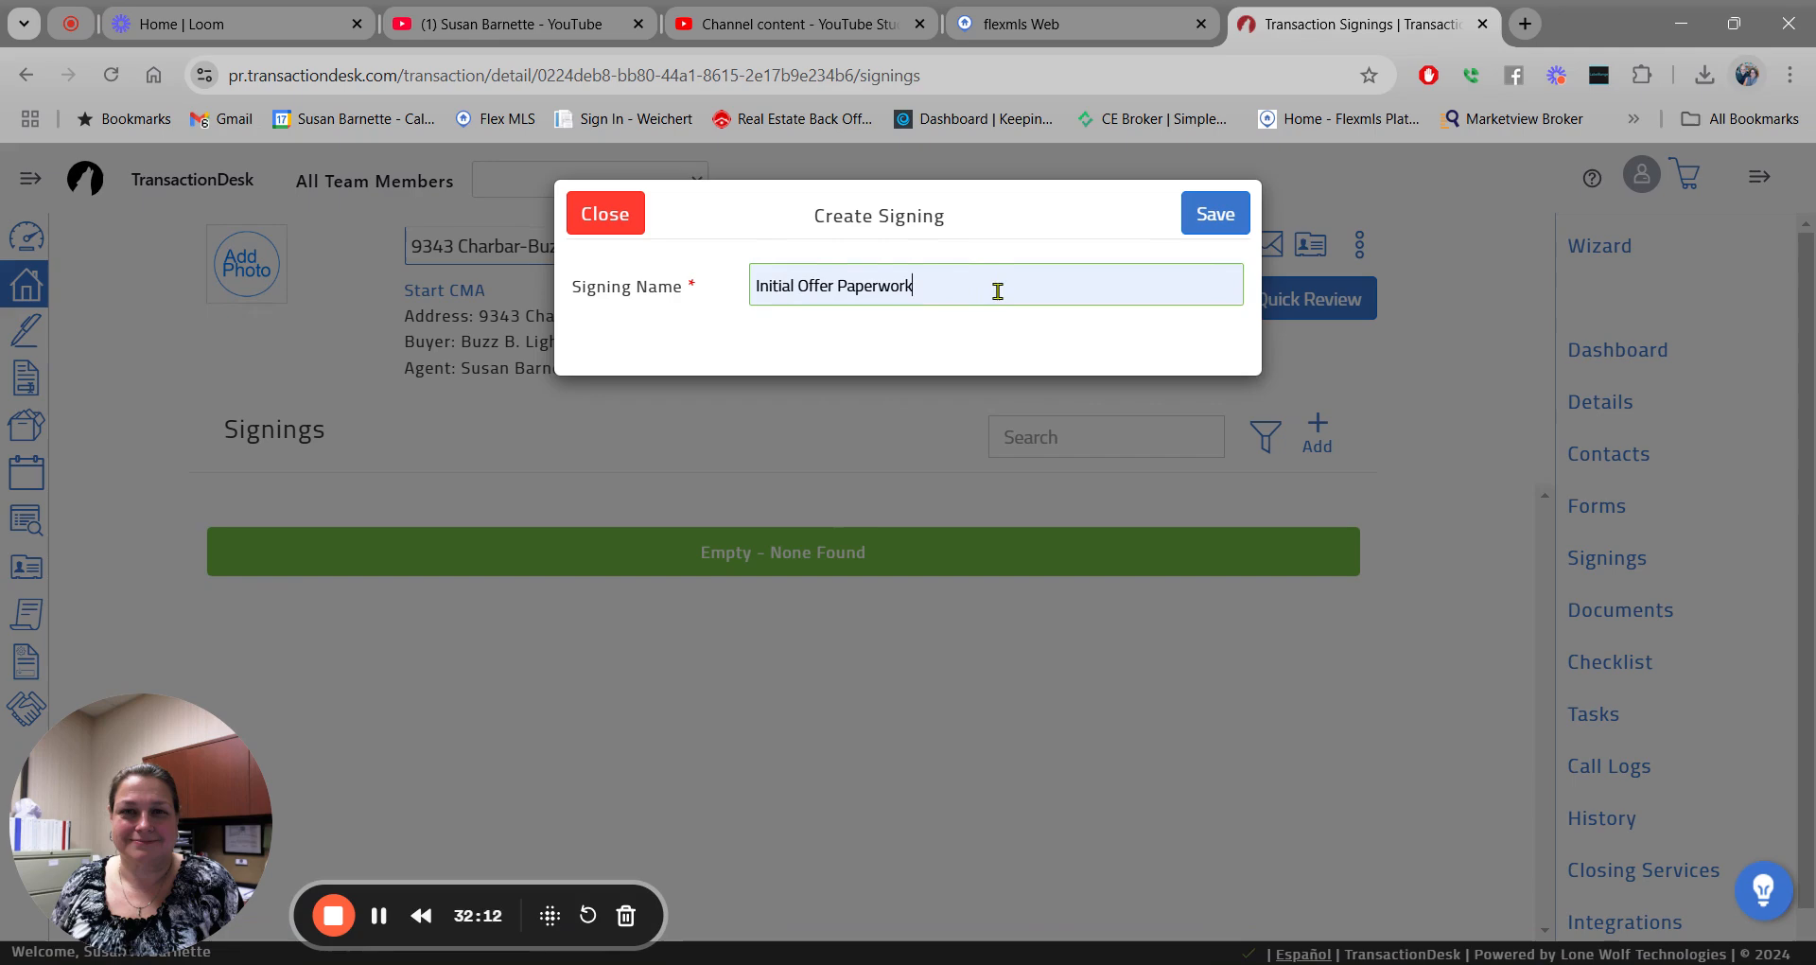
pyautogui.click(1214, 213)
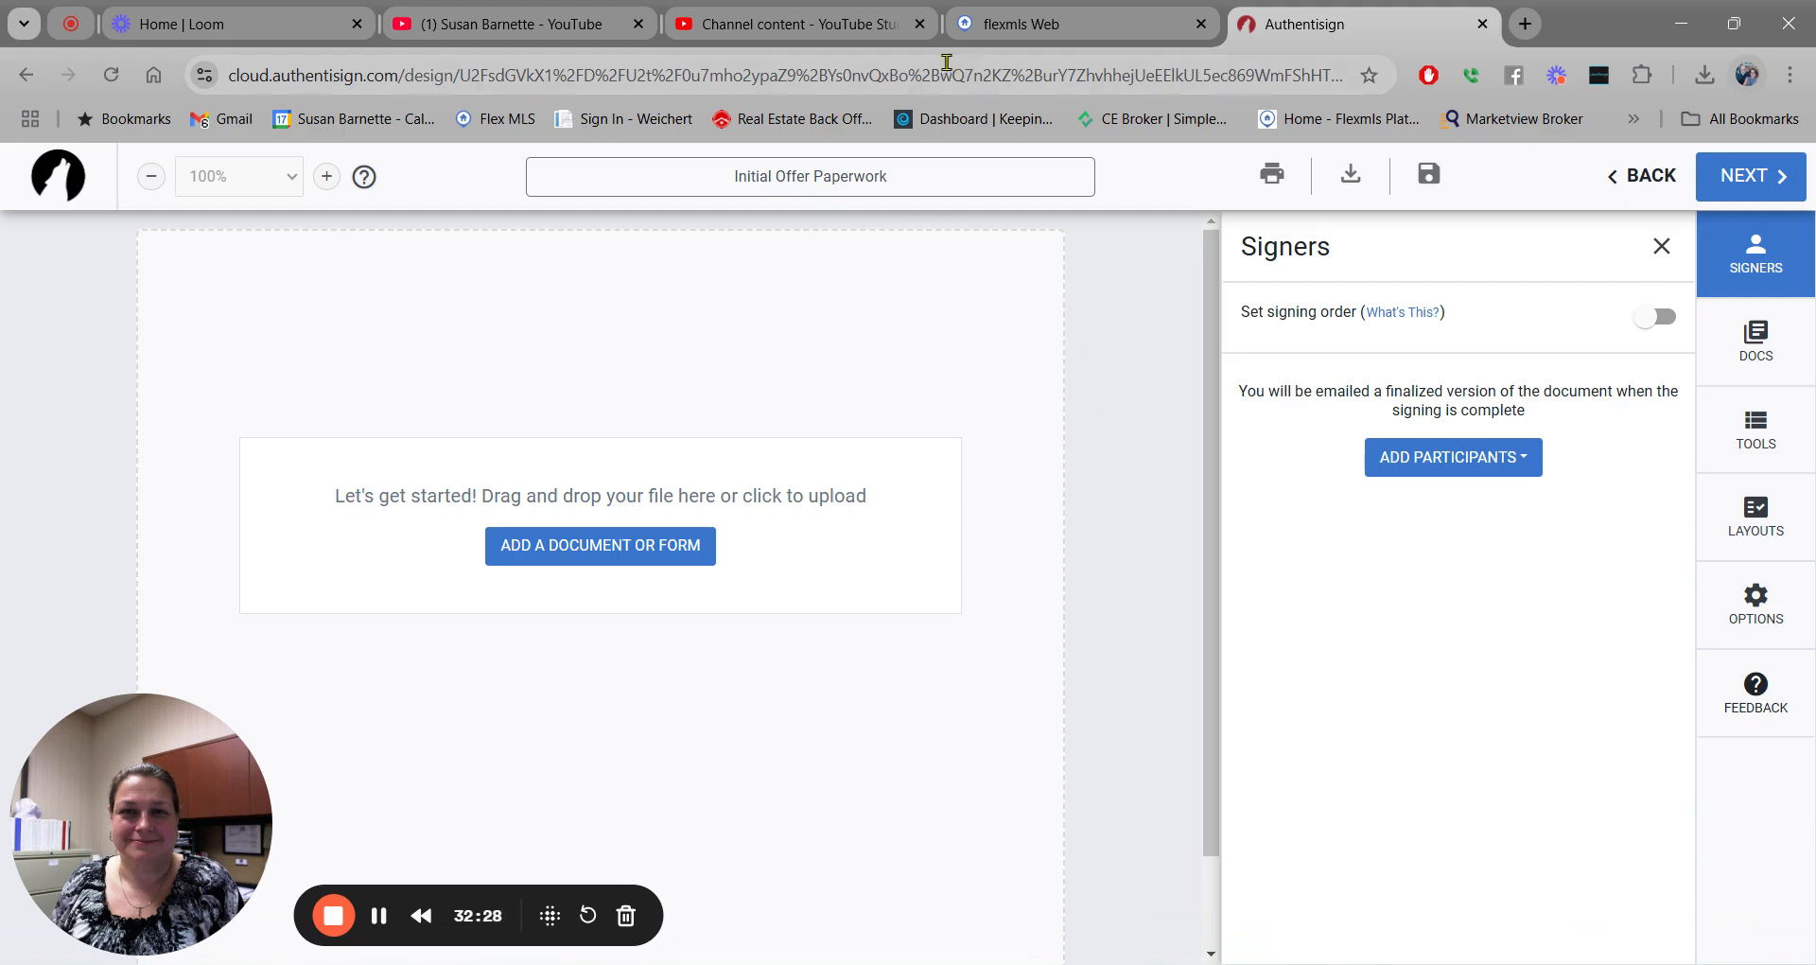
# Append the buyers' first names to the signing title, save it, and open Add Participants.
pyautogui.click(910, 174)
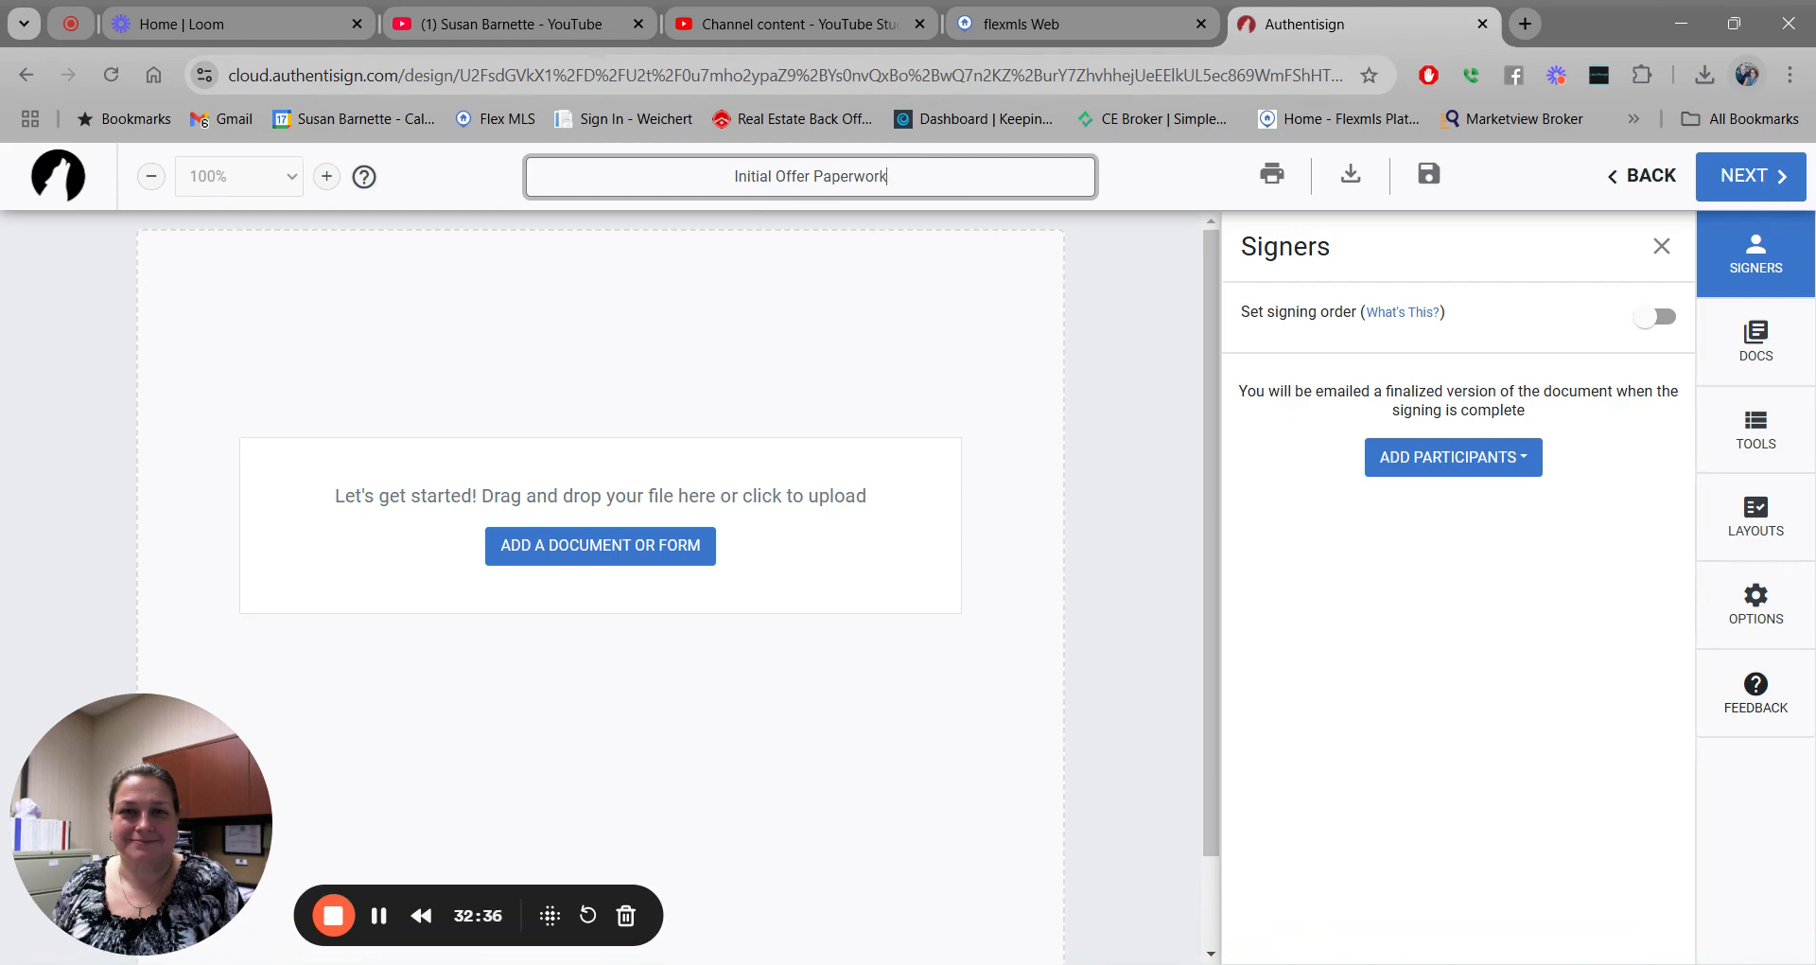
pyautogui.write('for Bu')
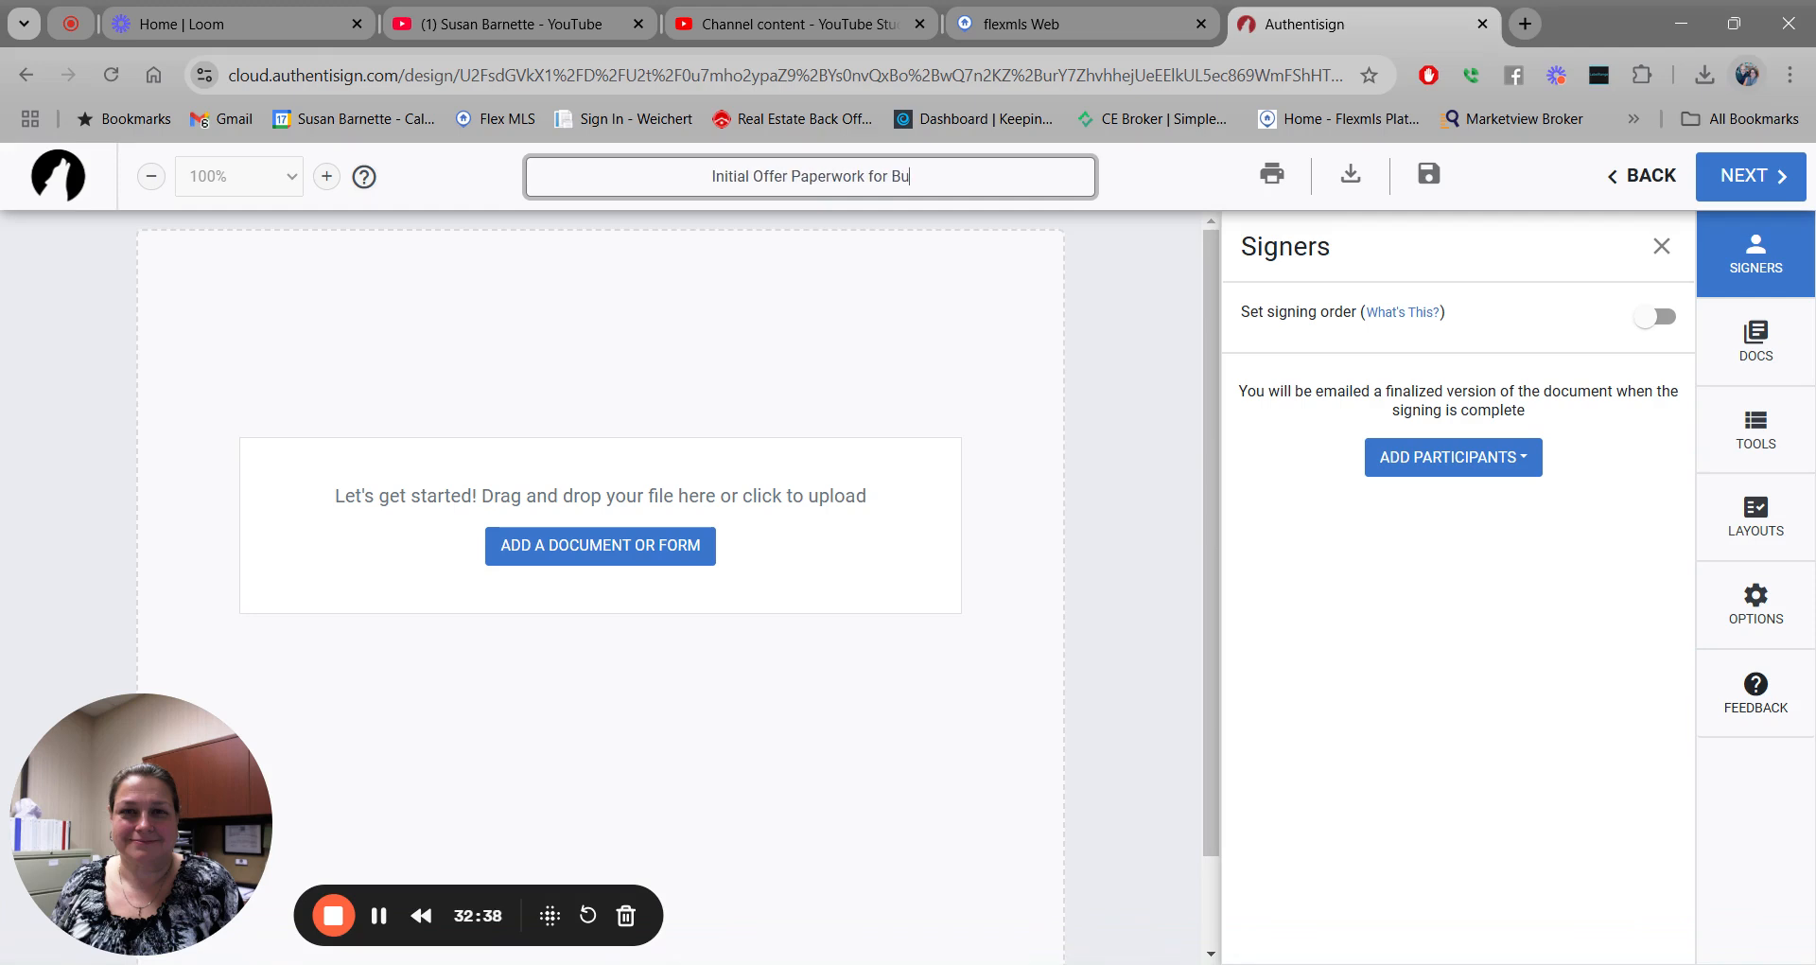
pyautogui.write('zz and Sally')
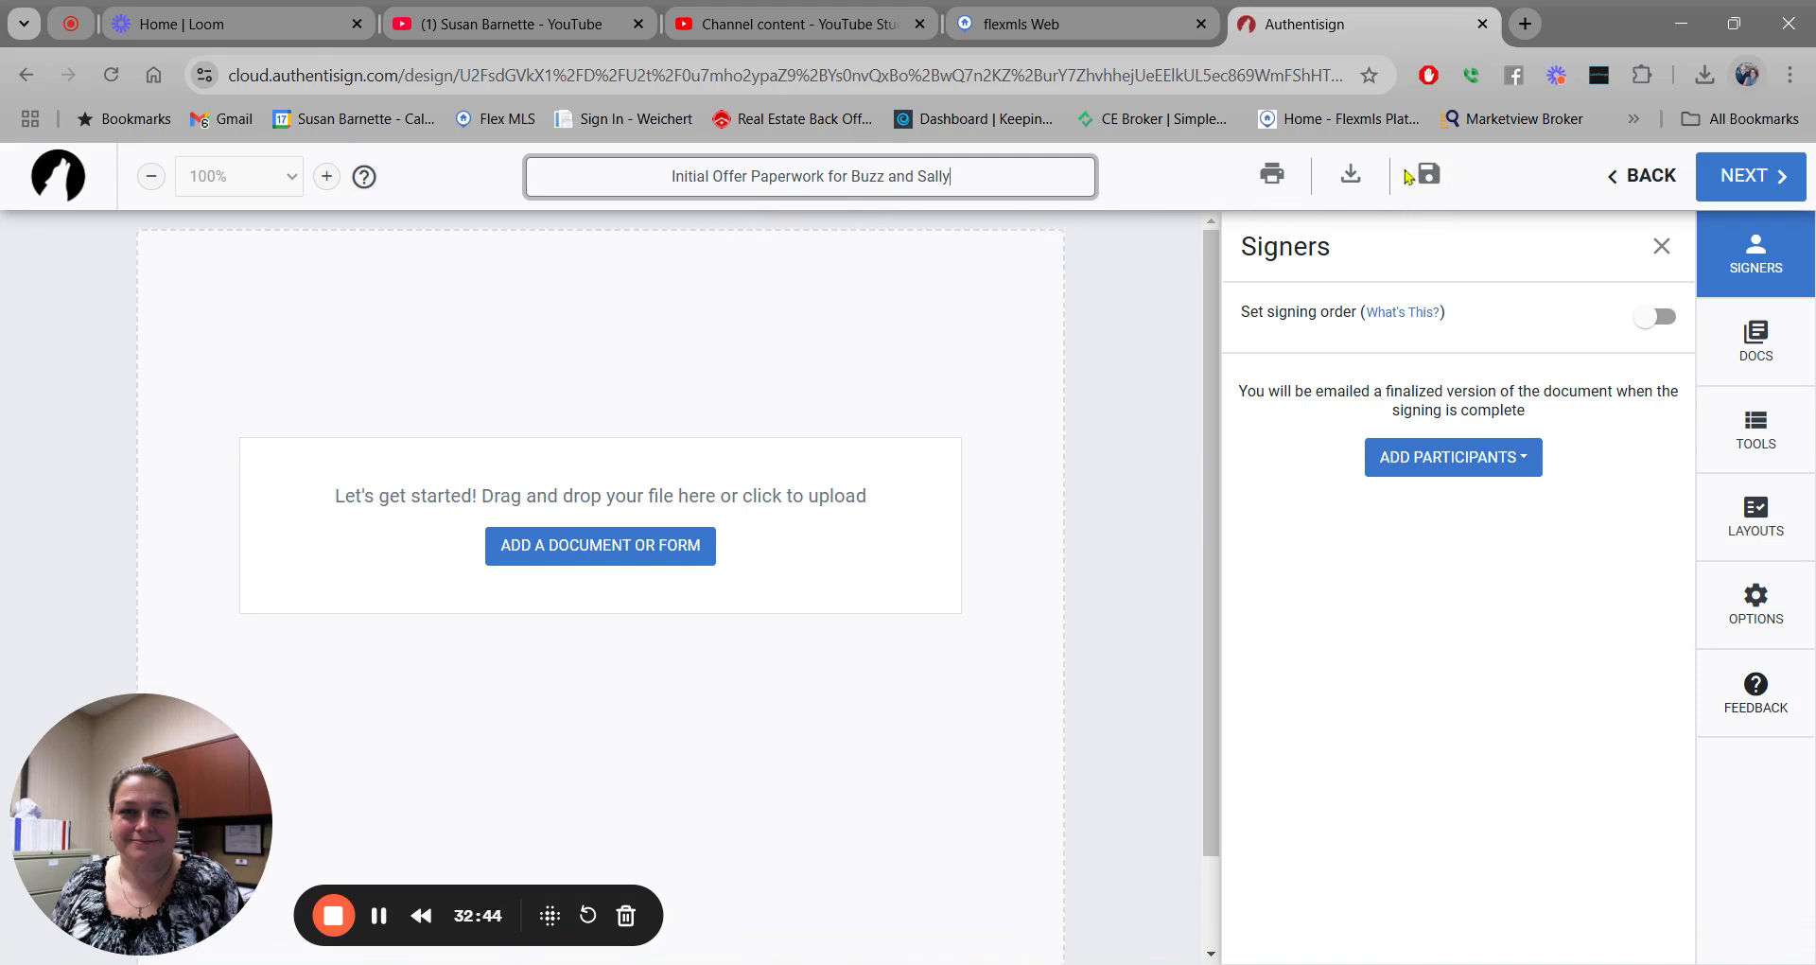
pyautogui.click(1429, 175)
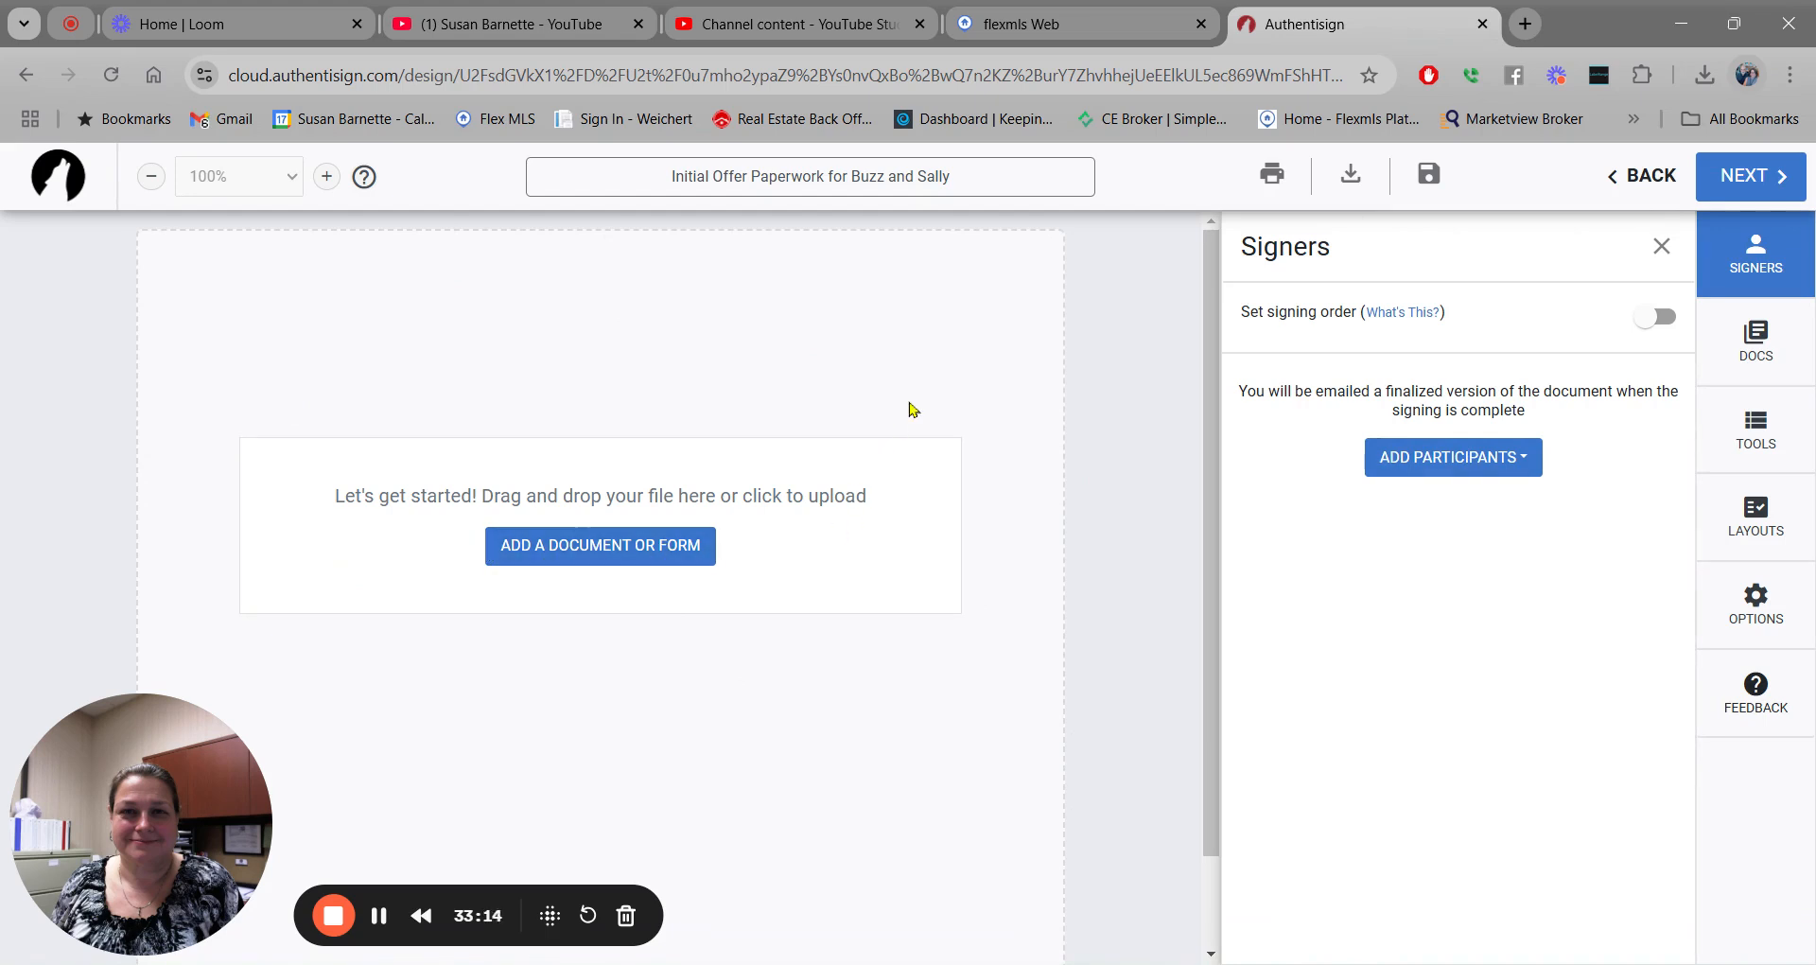
pyautogui.click(1461, 457)
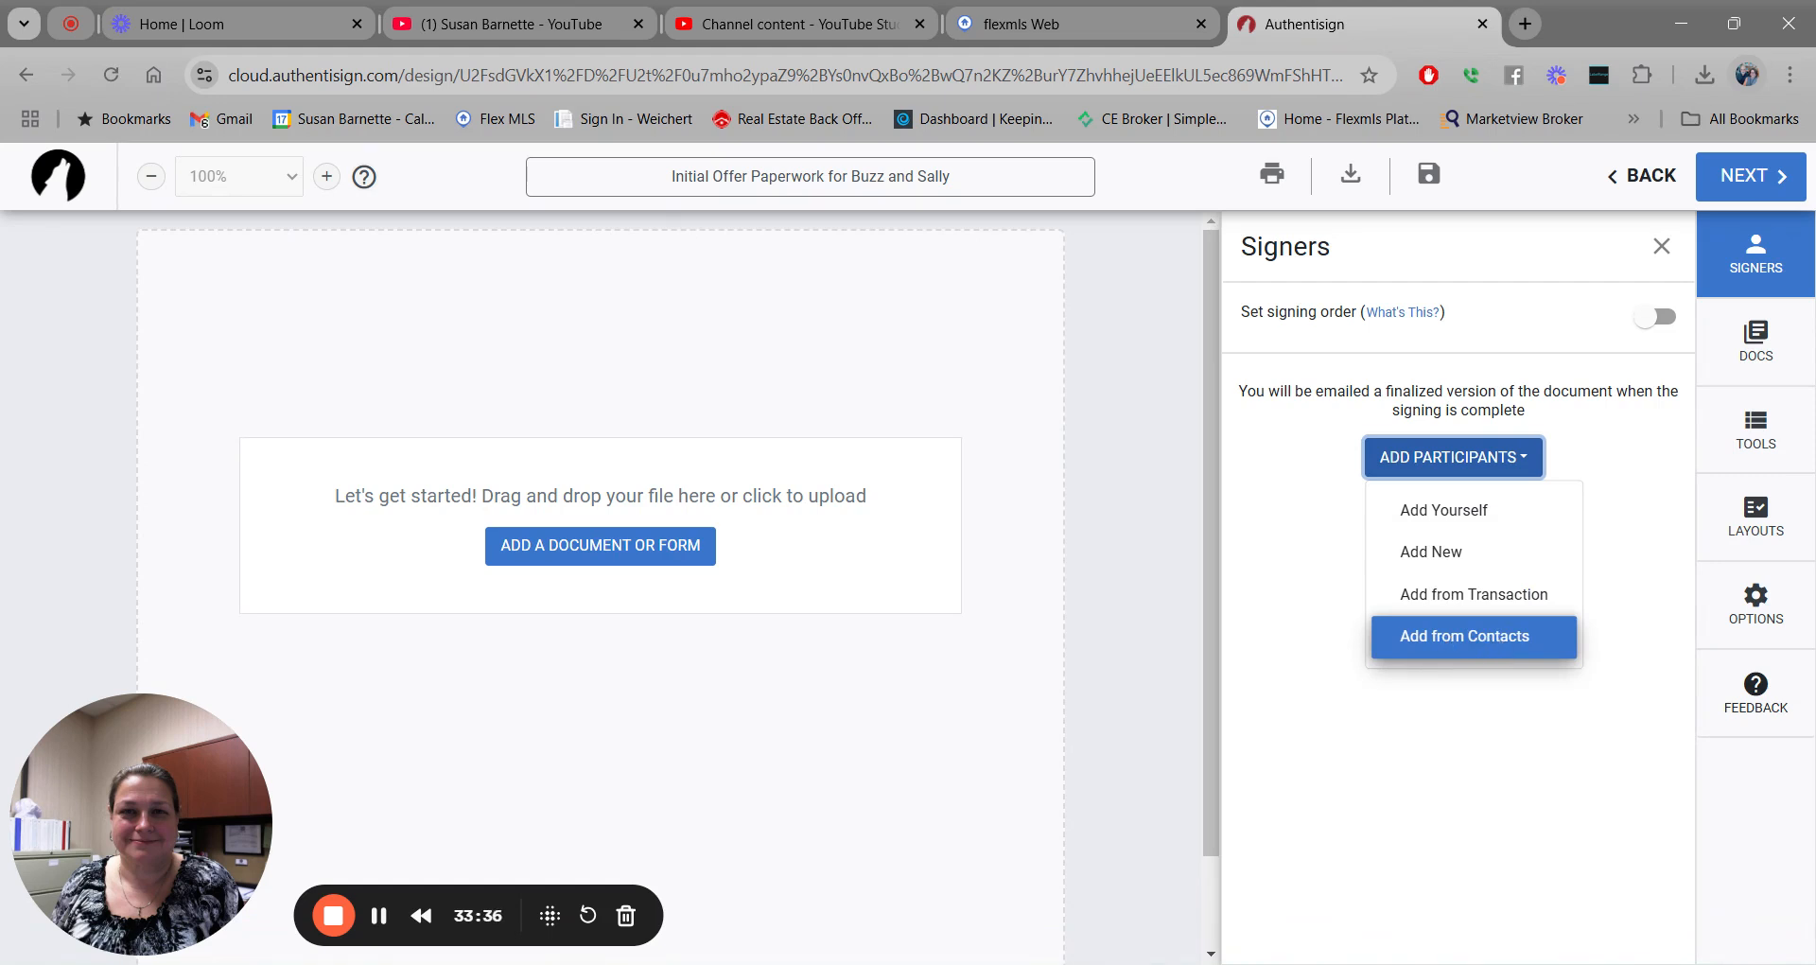
# Add the selling agent and both buyers from the transaction, keeping each as Remote Signer.
pyautogui.click(1482, 594)
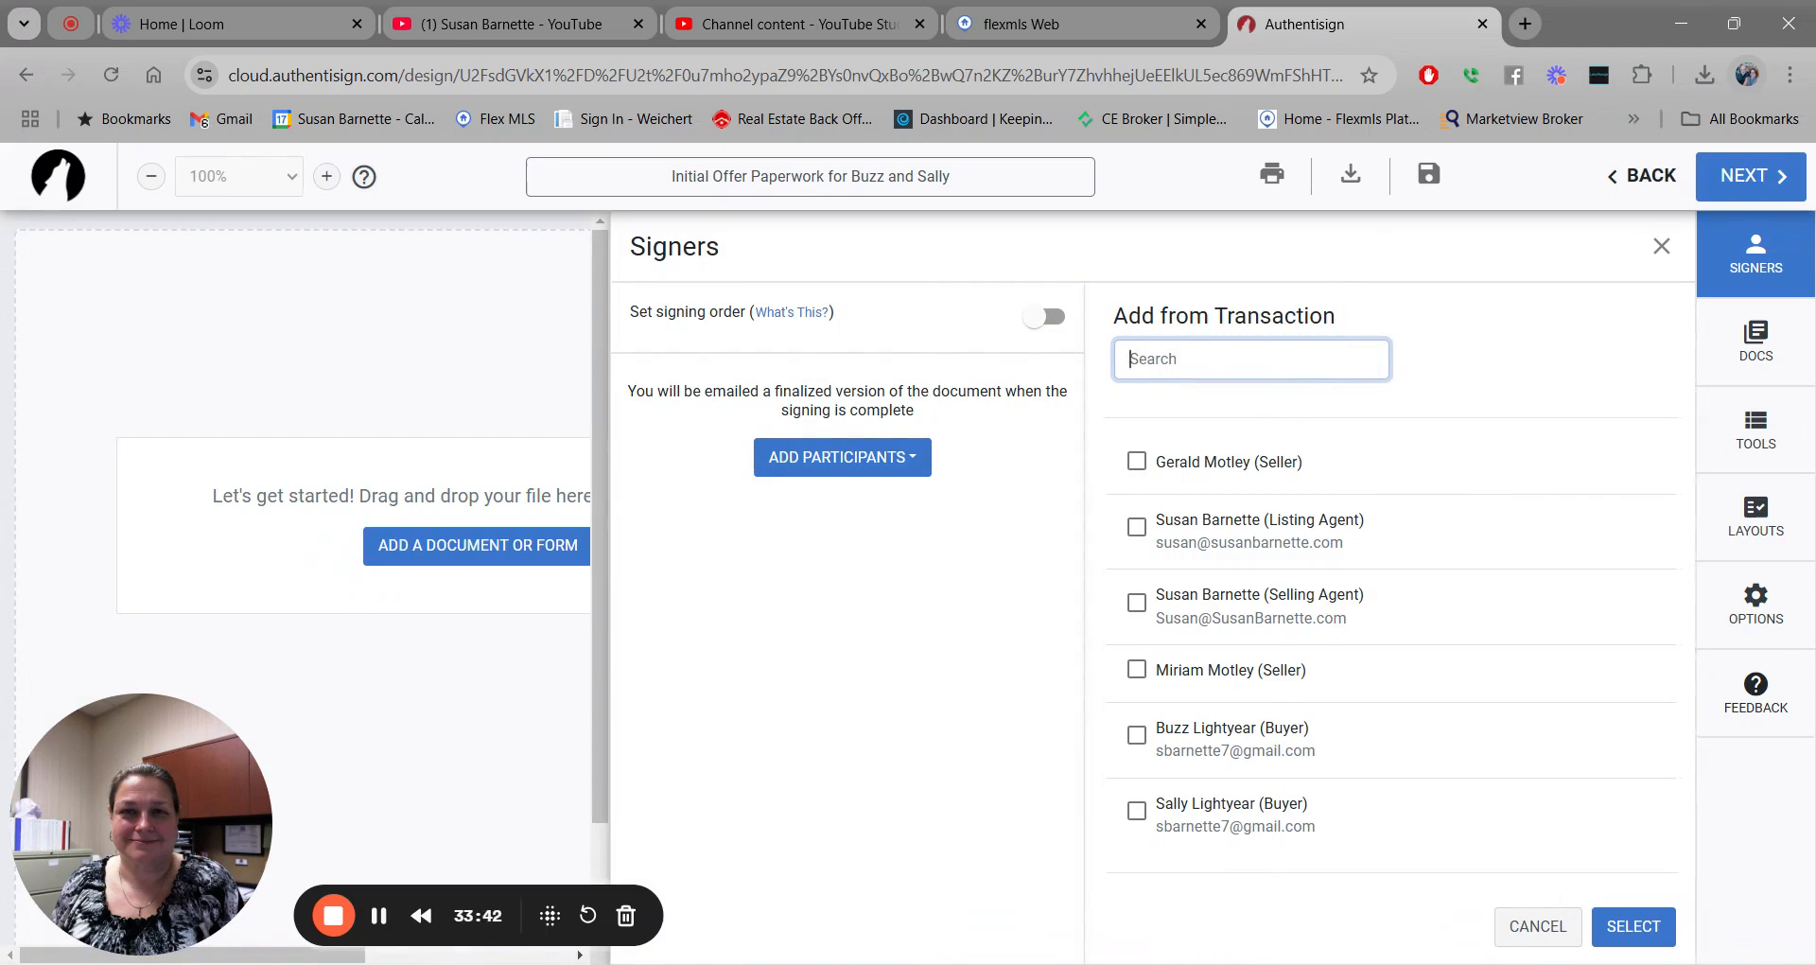
pyautogui.click(1138, 607)
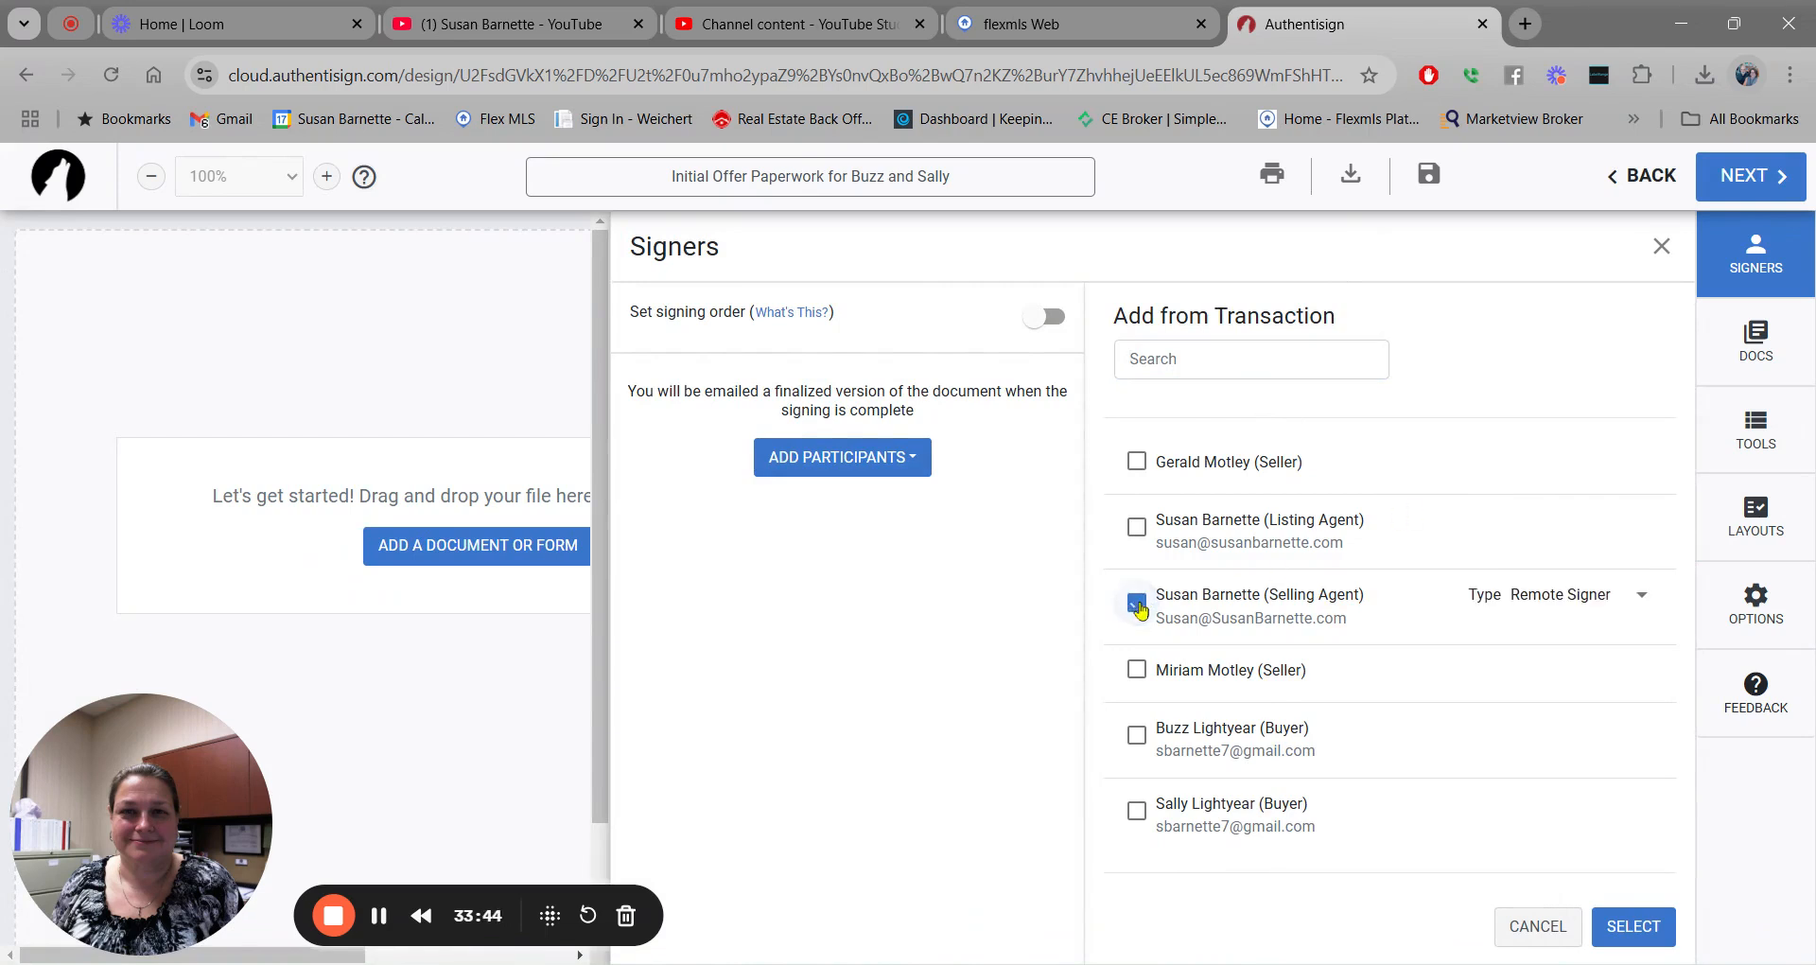
pyautogui.click(1137, 735)
pyautogui.click(1136, 812)
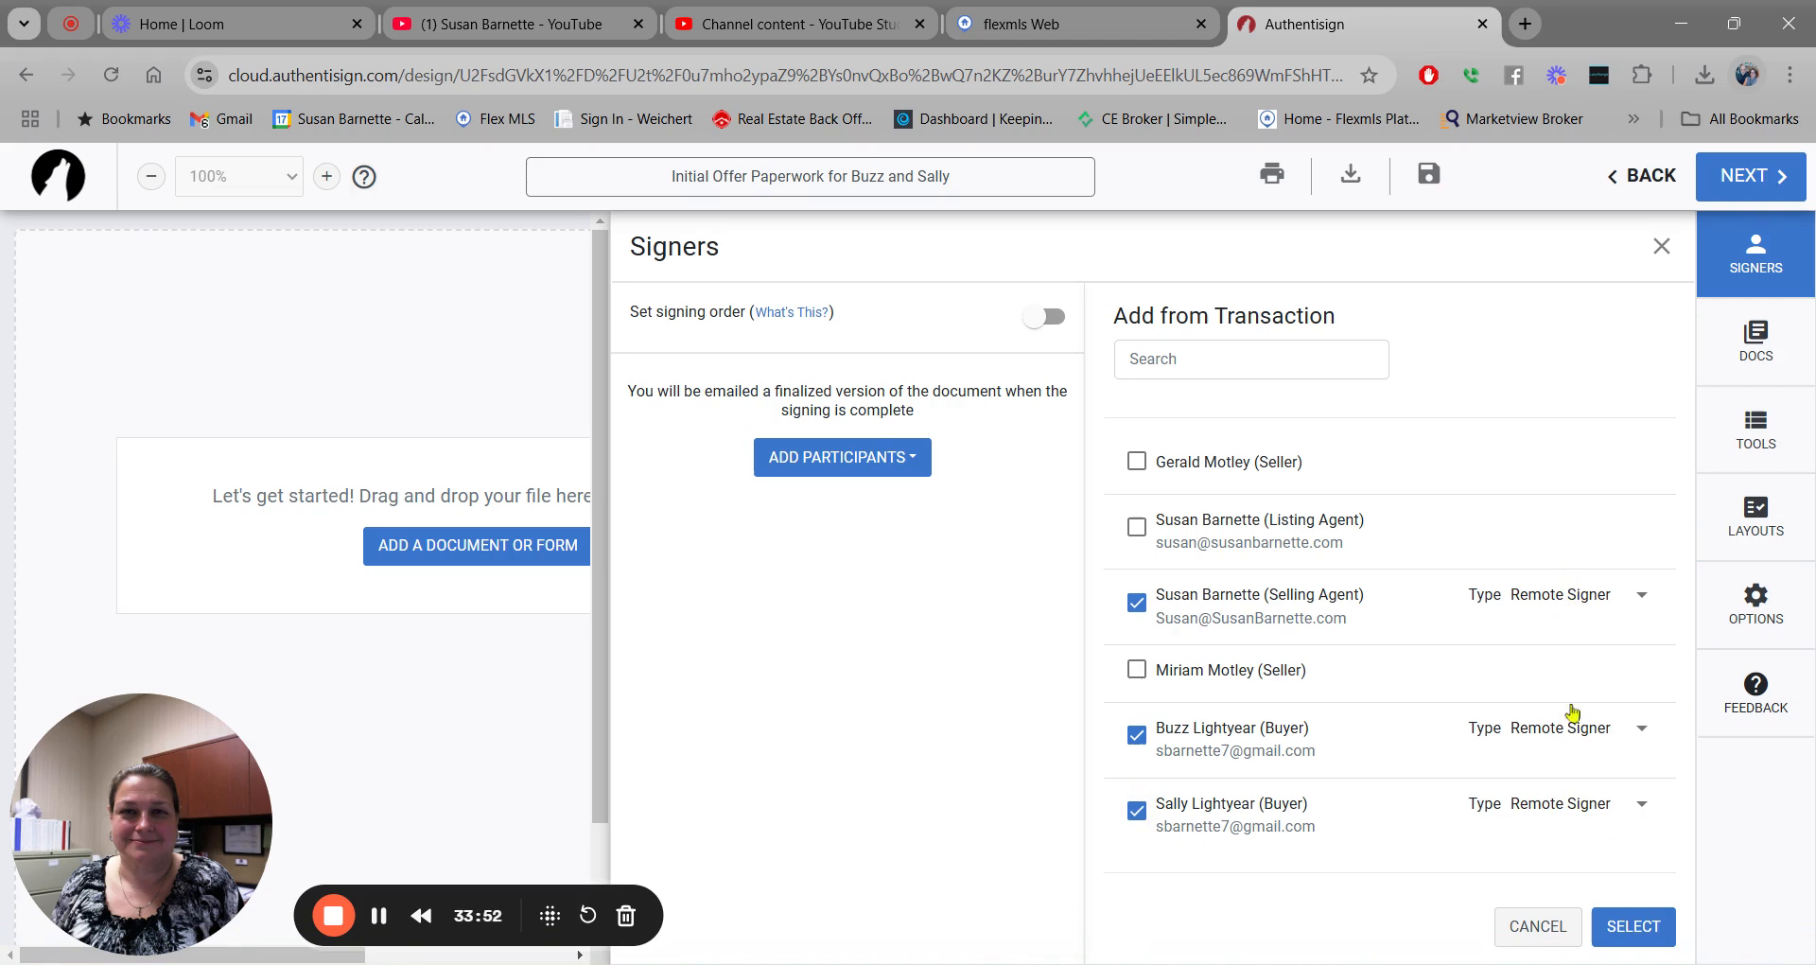
pyautogui.click(1643, 594)
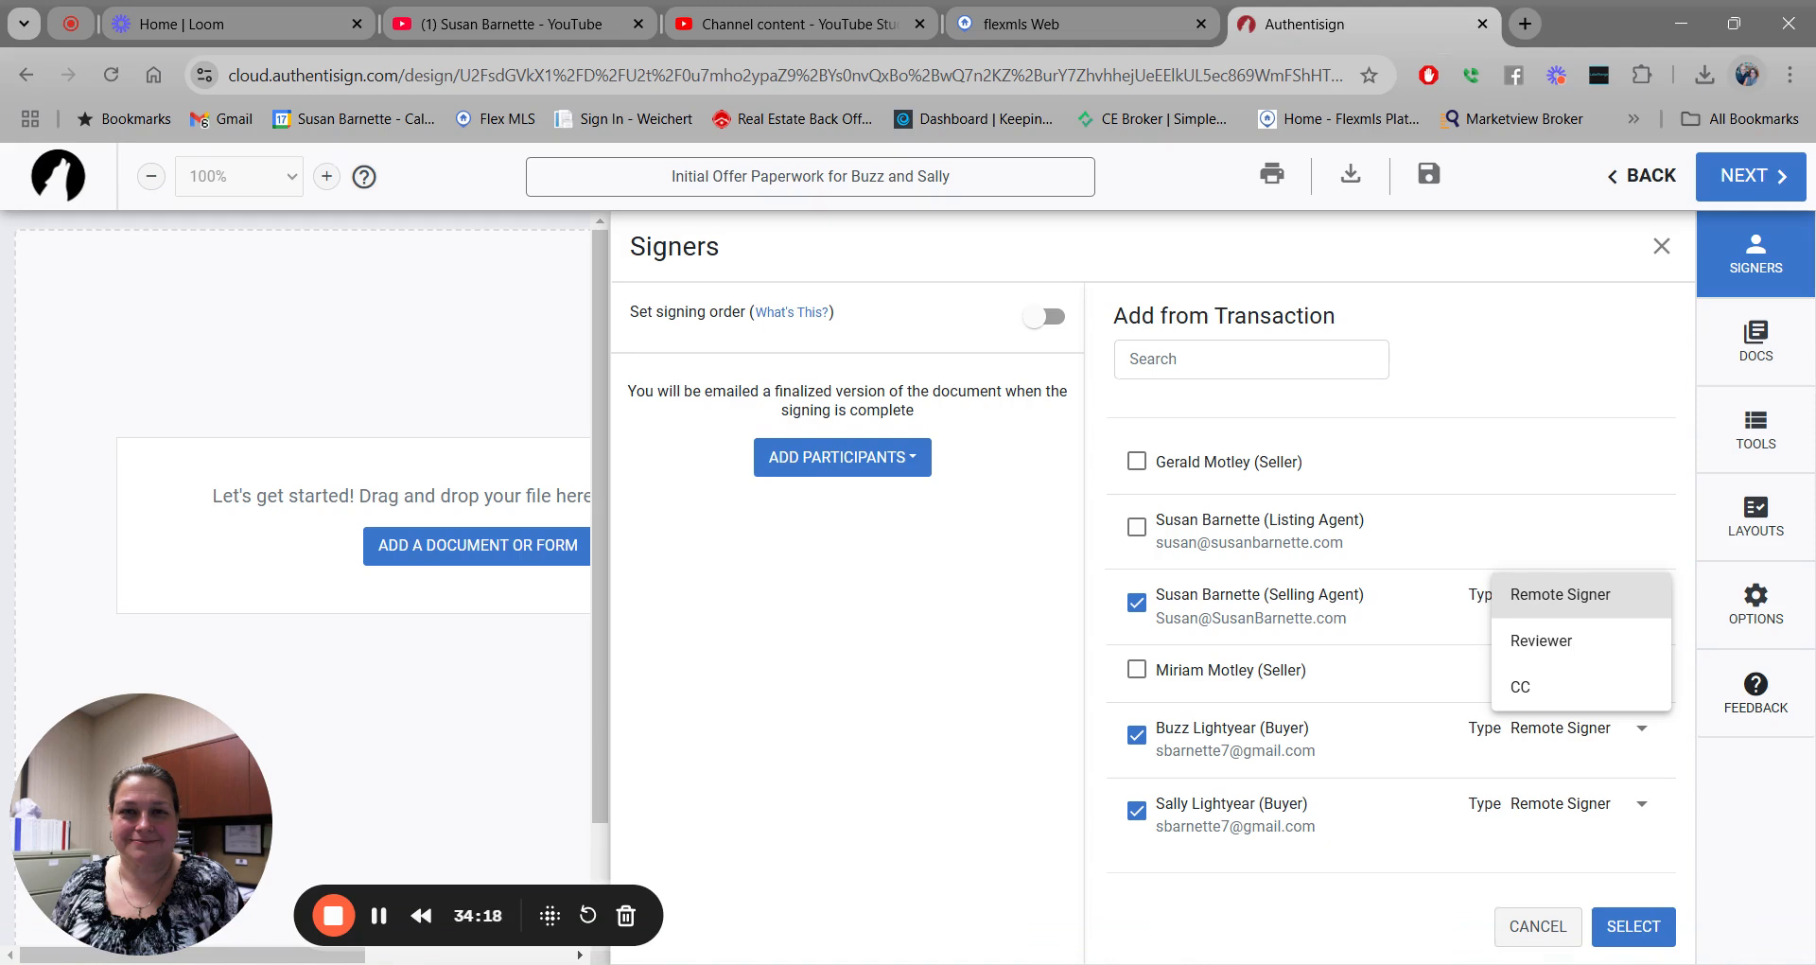
pyautogui.click(1606, 596)
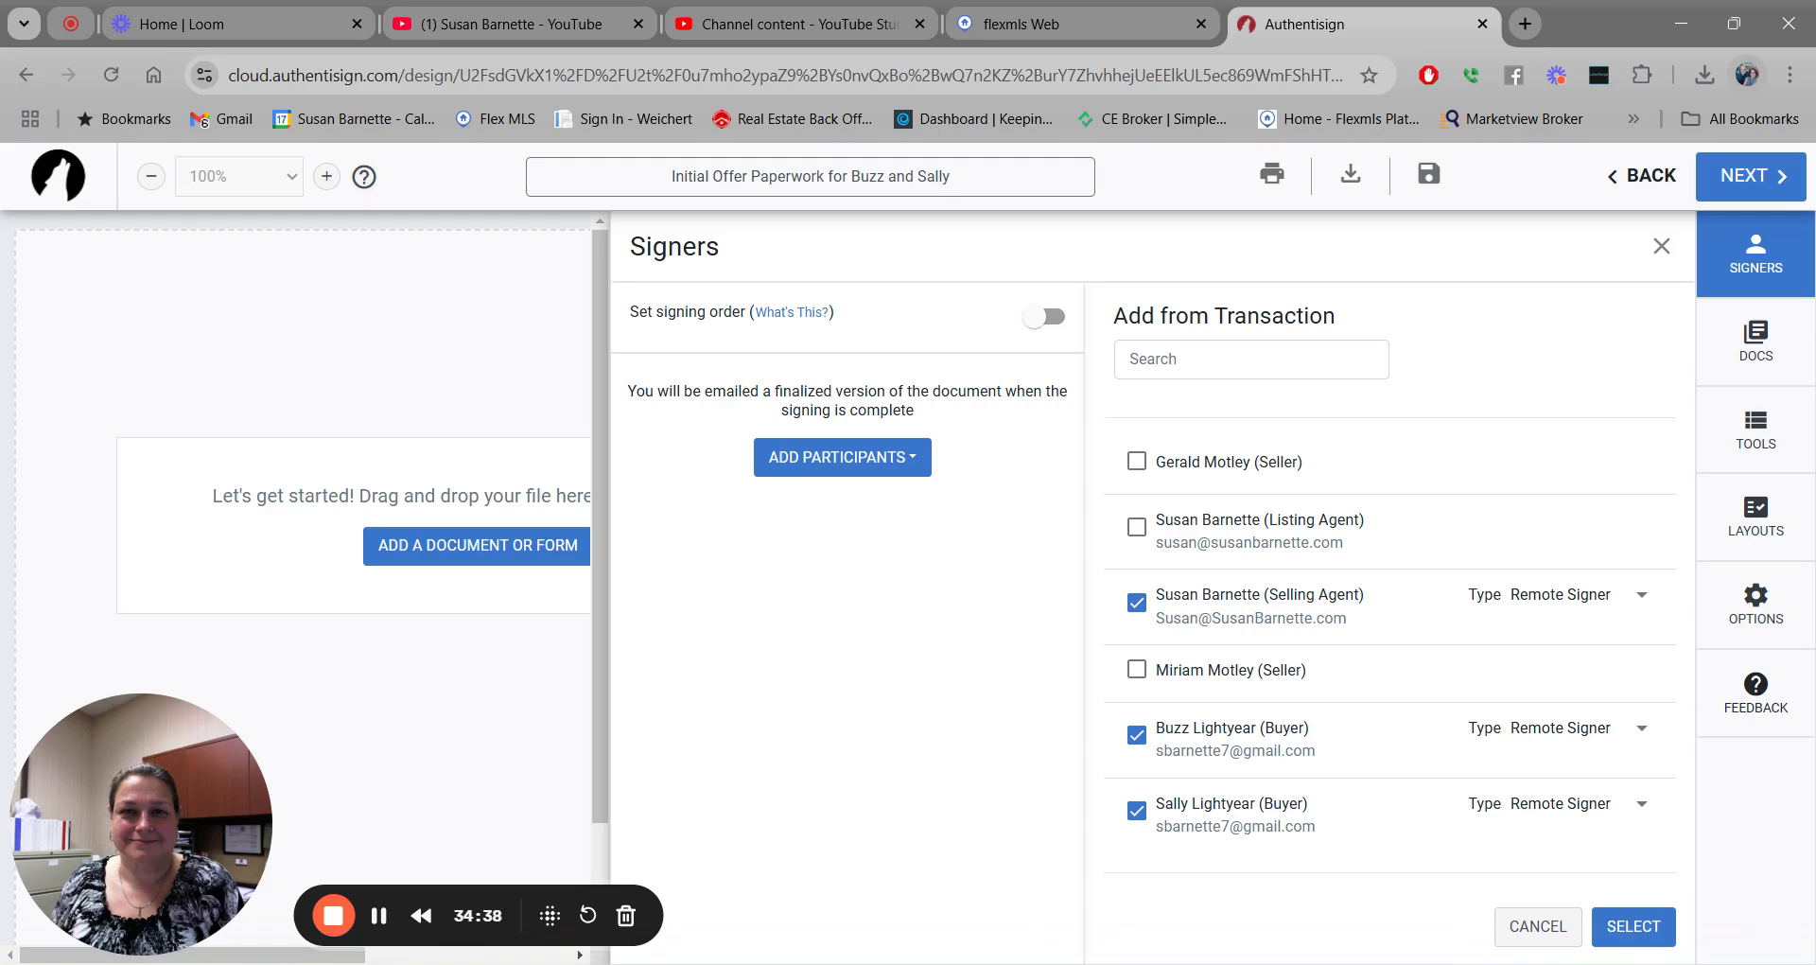
pyautogui.click(1138, 528)
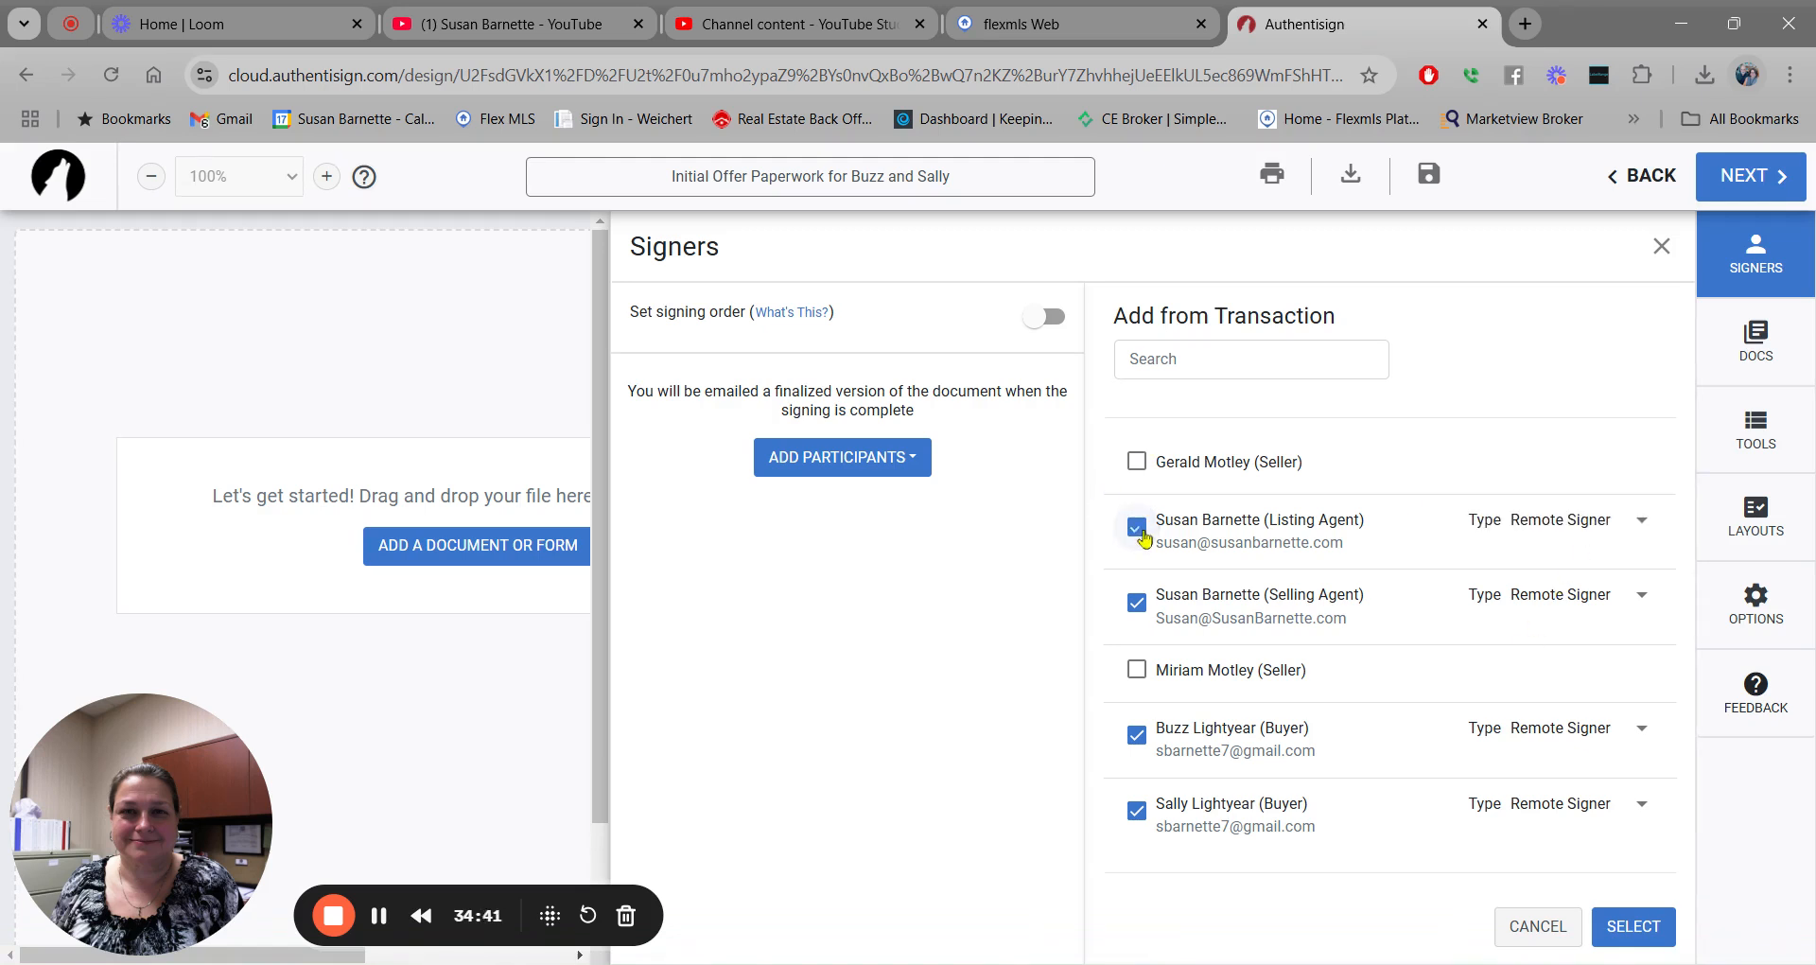
pyautogui.click(1642, 520)
pyautogui.click(1524, 614)
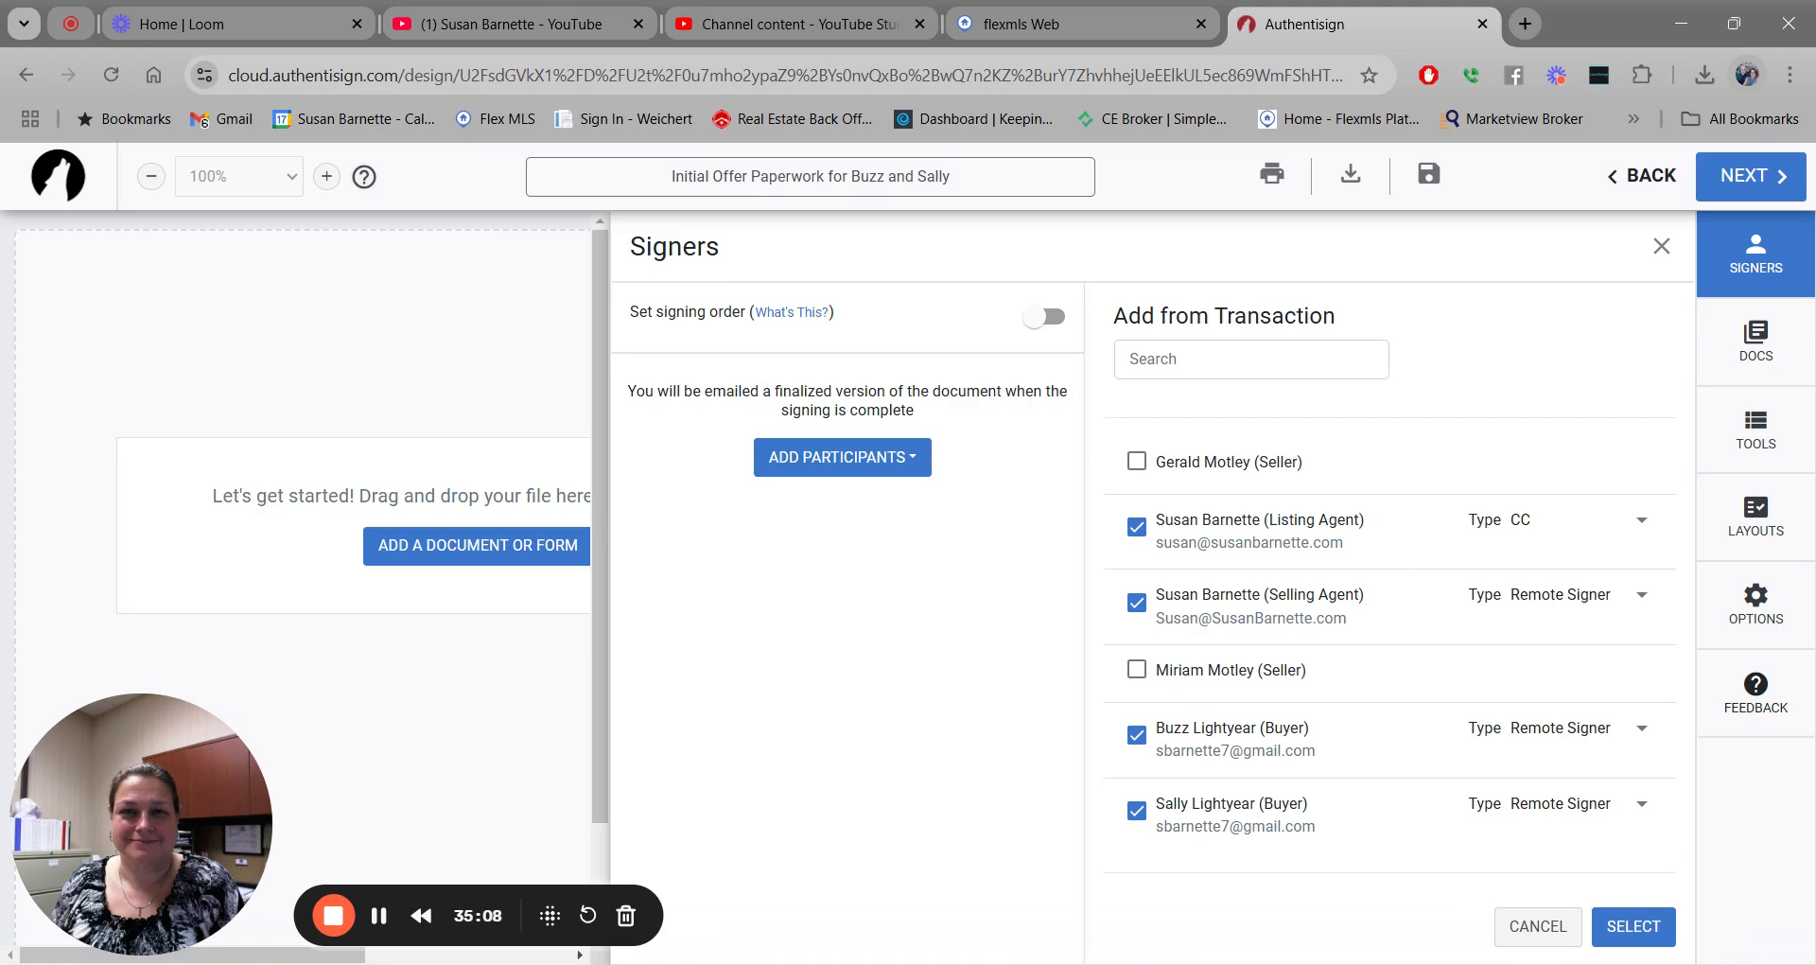
pyautogui.click(1136, 526)
# Confirm the three signers and attach the Affiliated Business disclosure and RF 401 Purchase and Sale Agreement.
pyautogui.click(1646, 930)
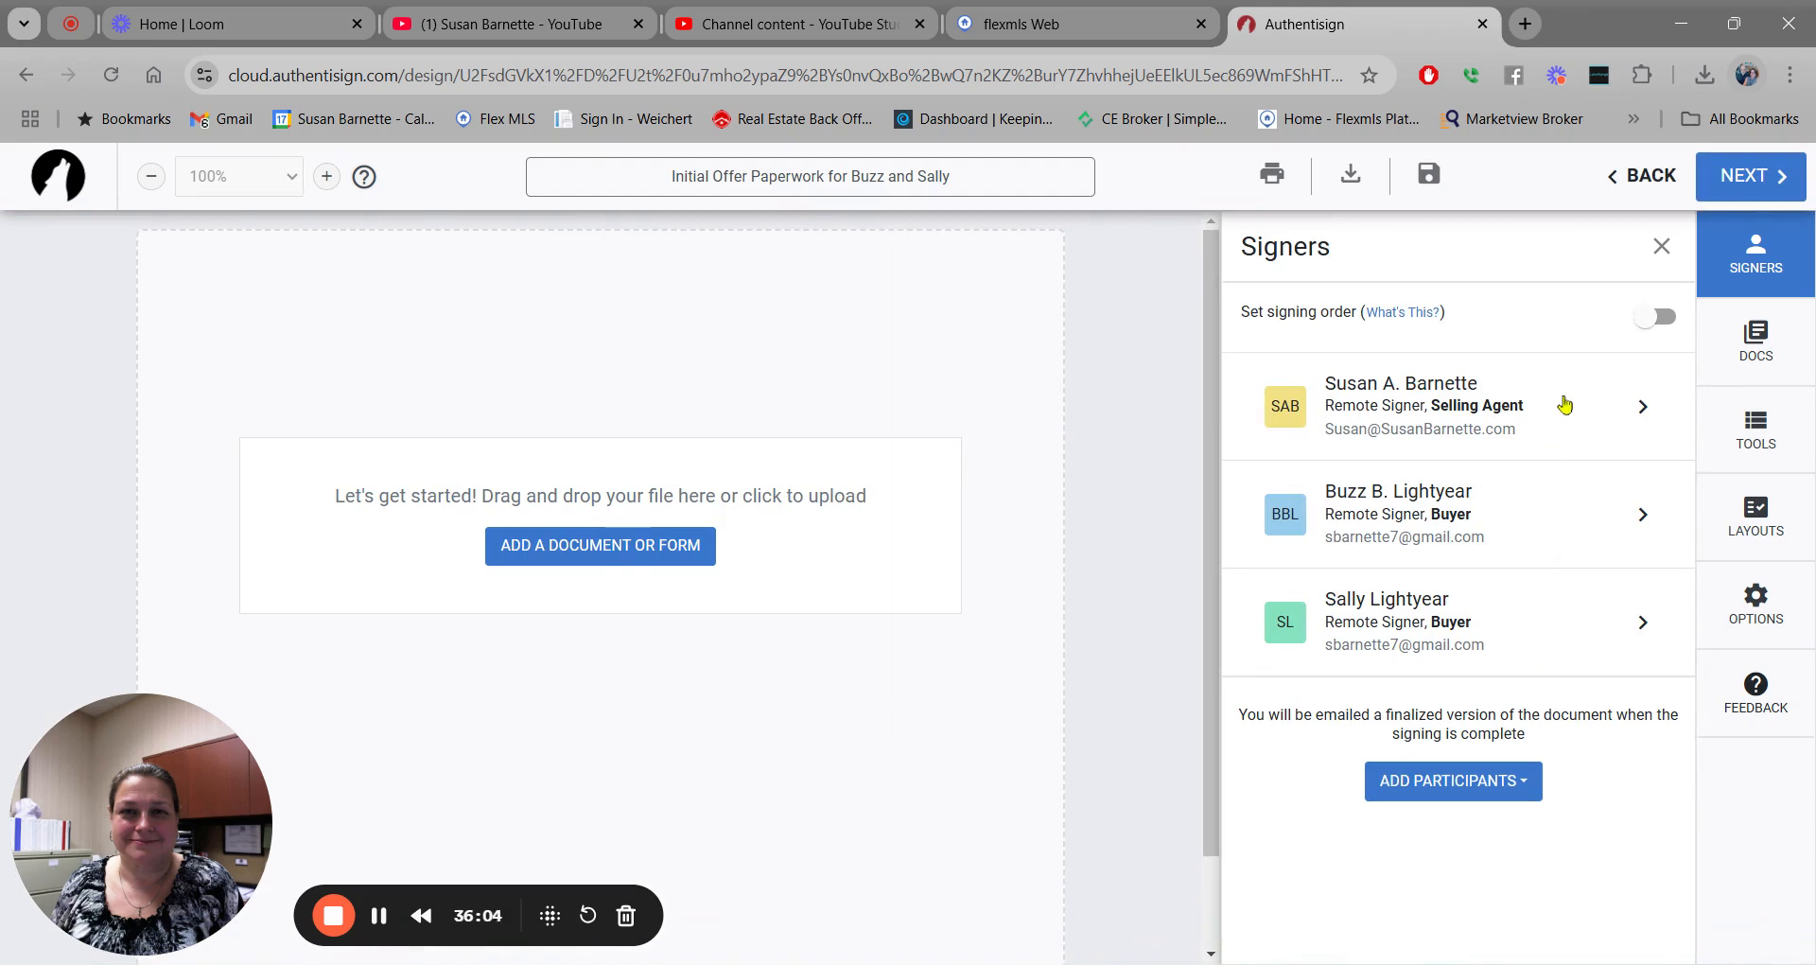
pyautogui.click(553, 554)
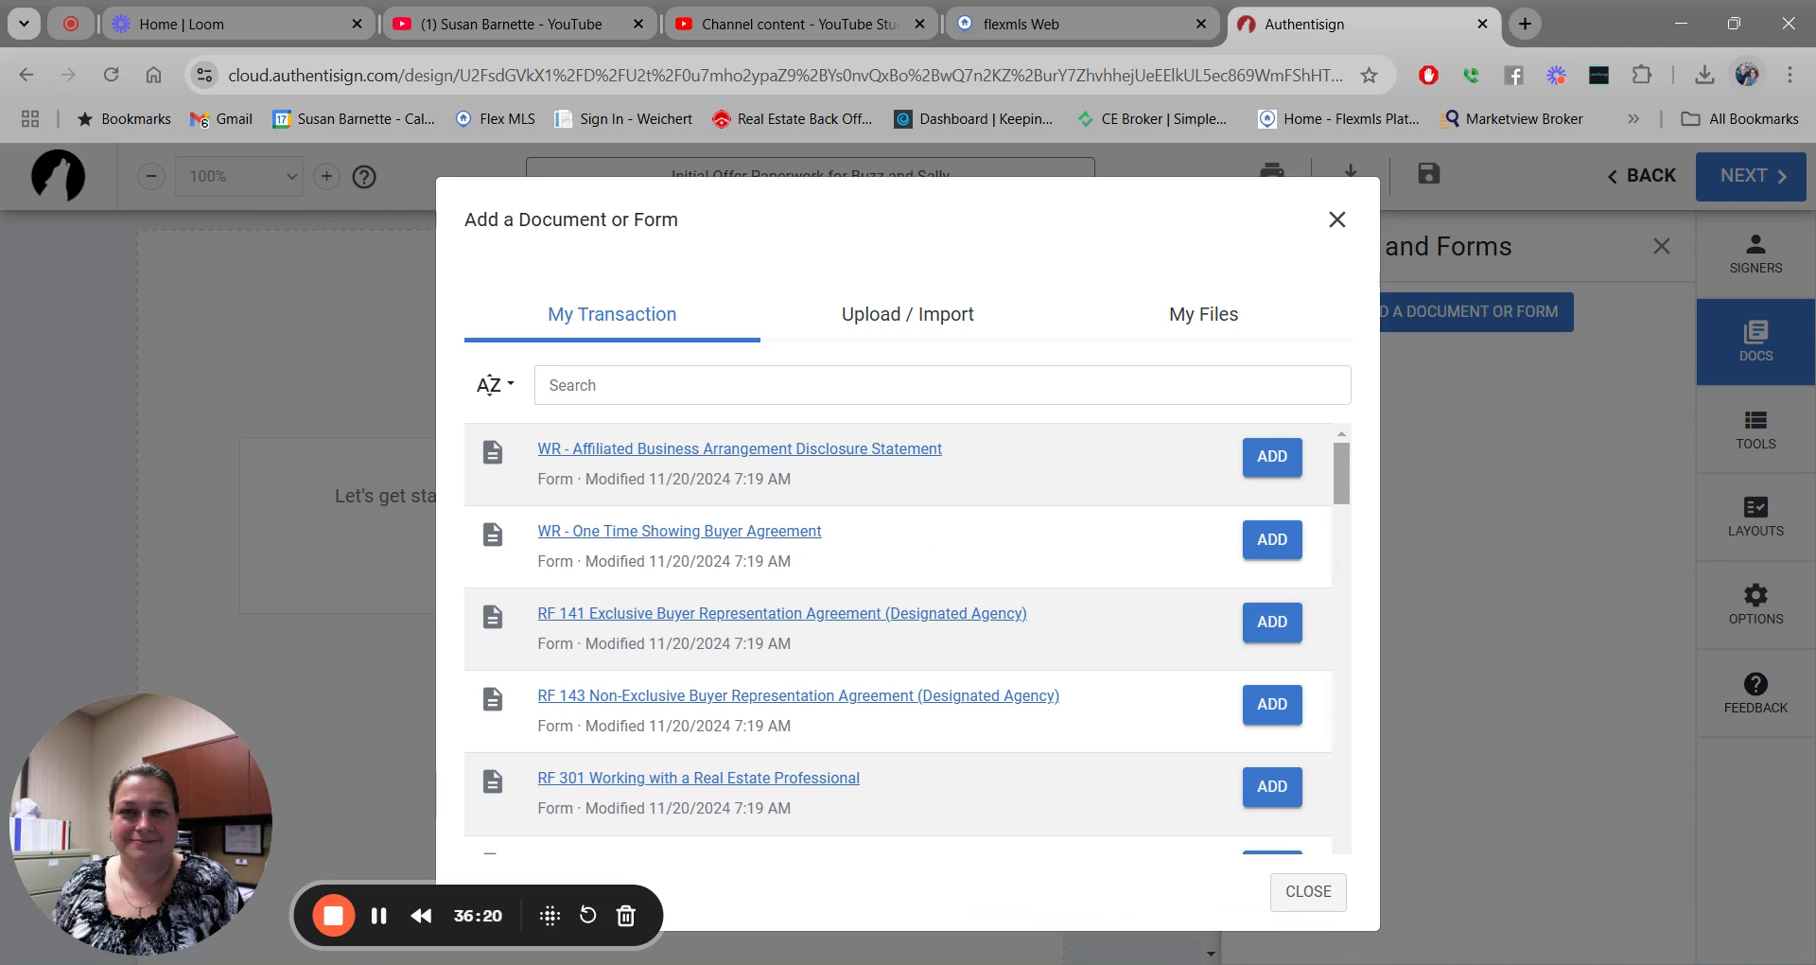
pyautogui.click(1275, 464)
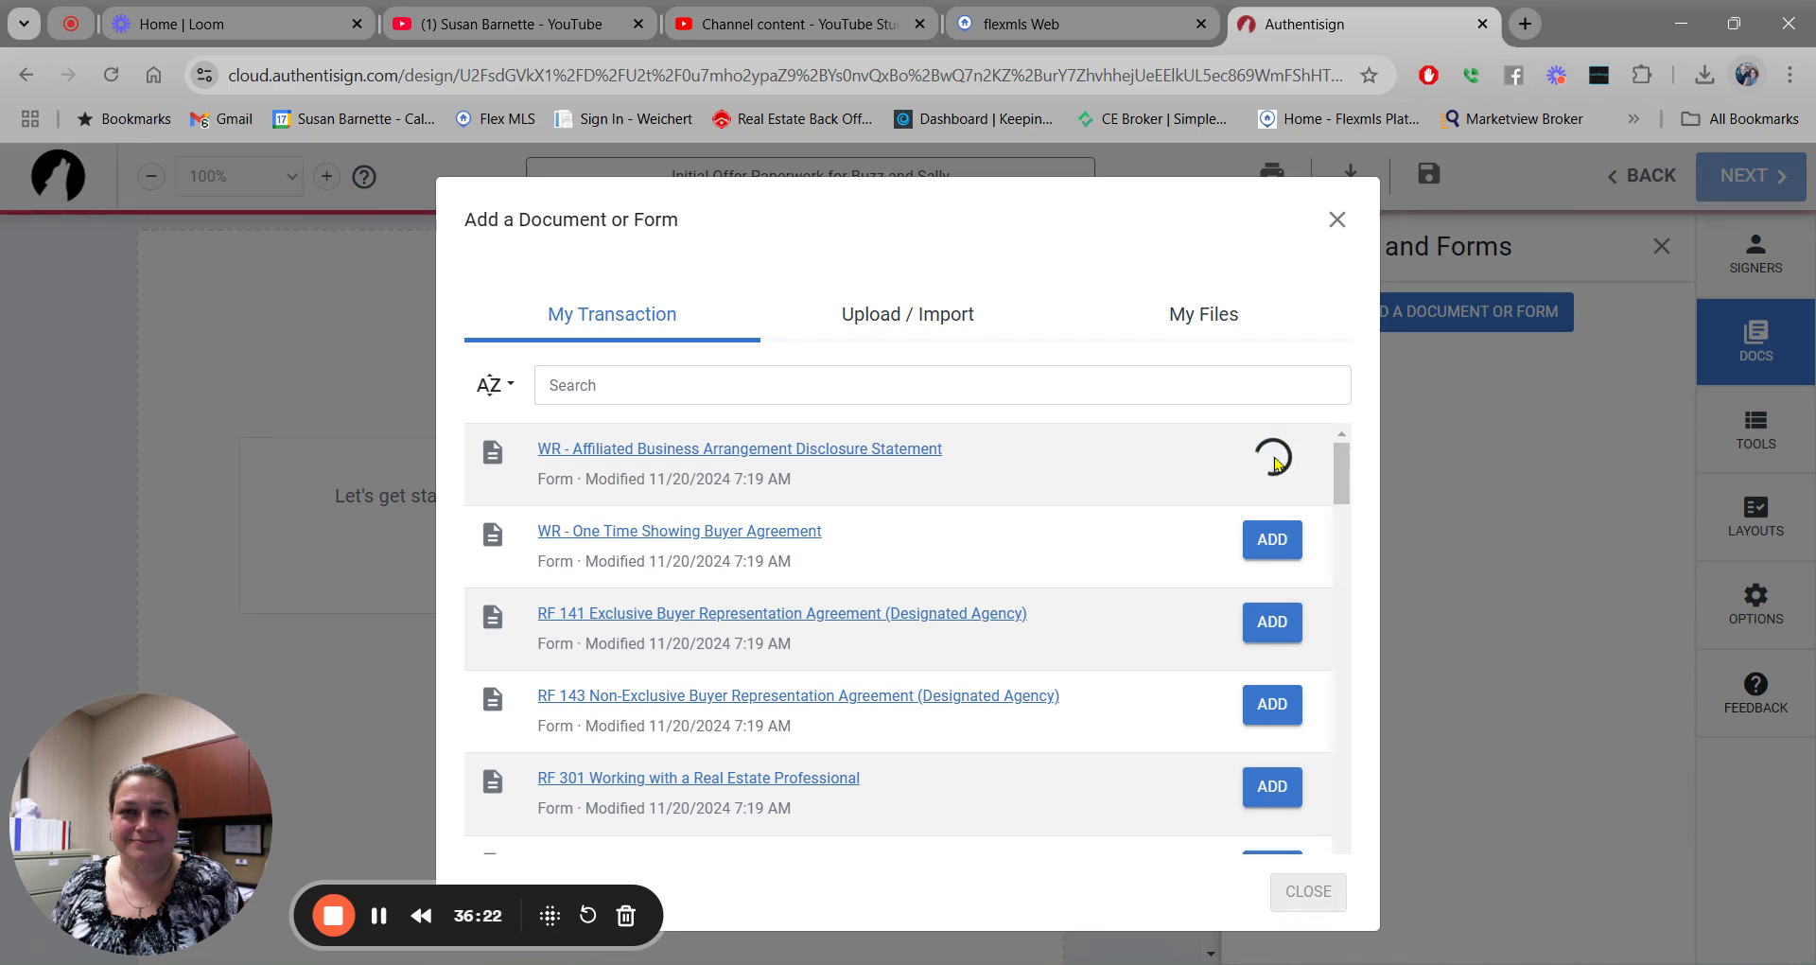
pyautogui.scroll(-3, 1348, 462)
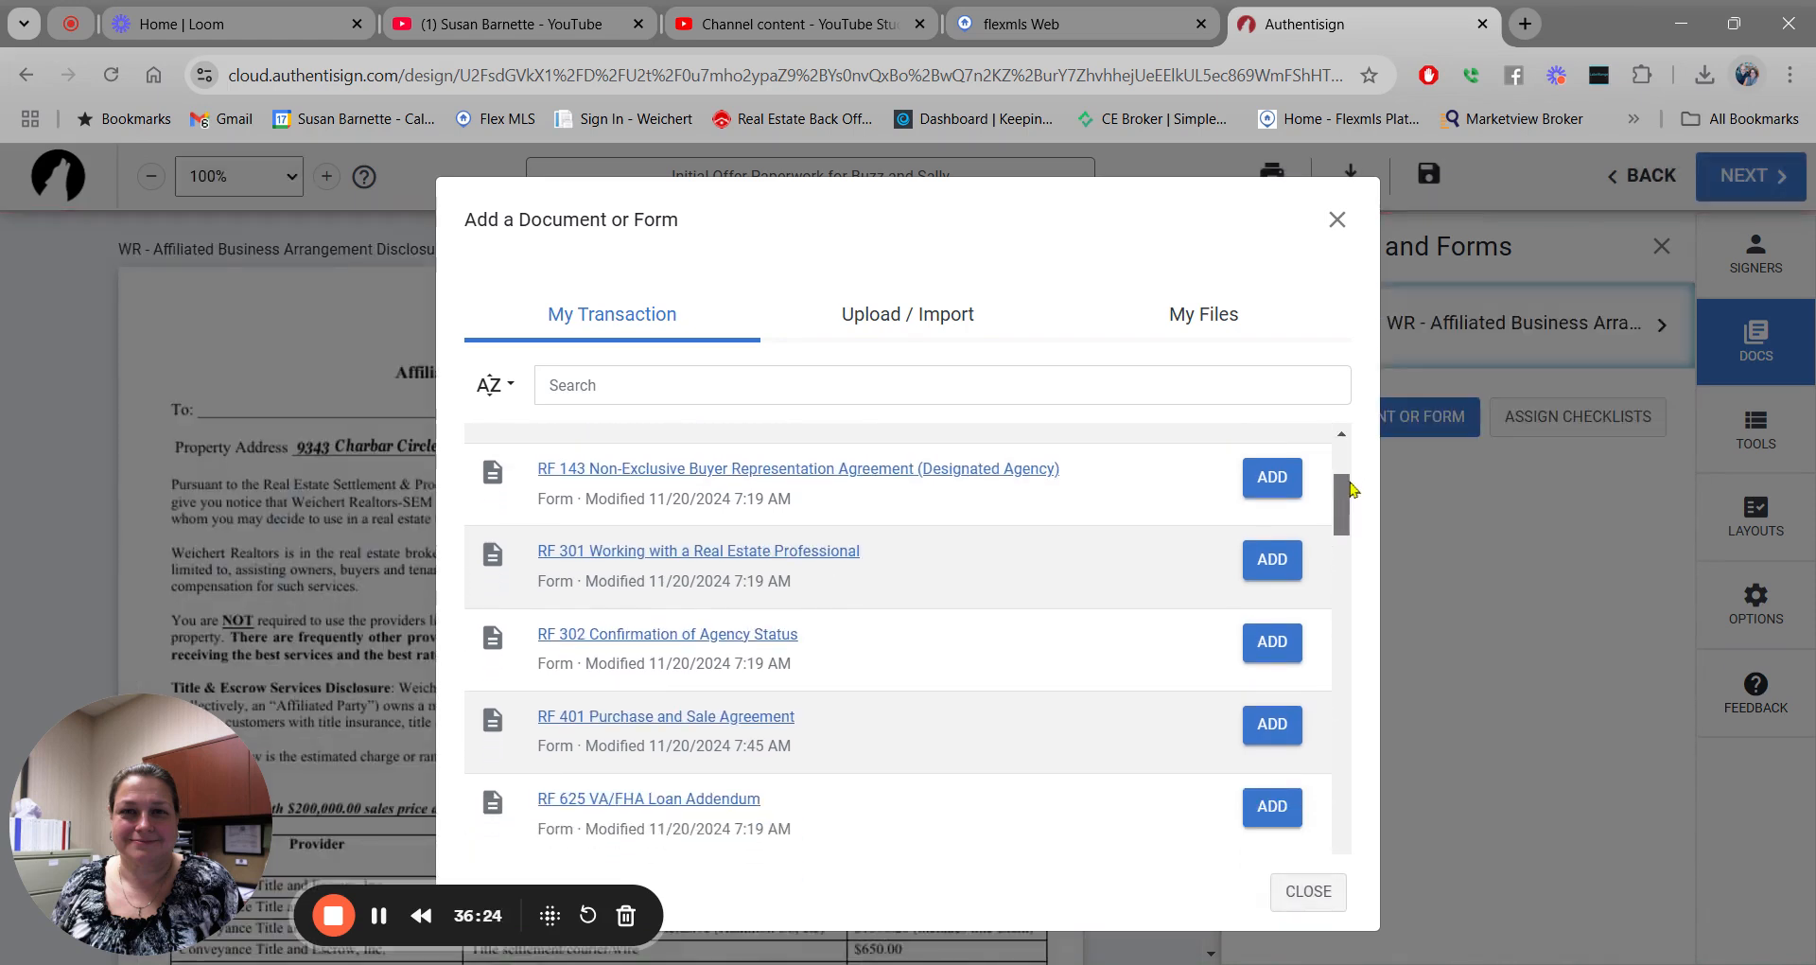
pyautogui.click(1272, 655)
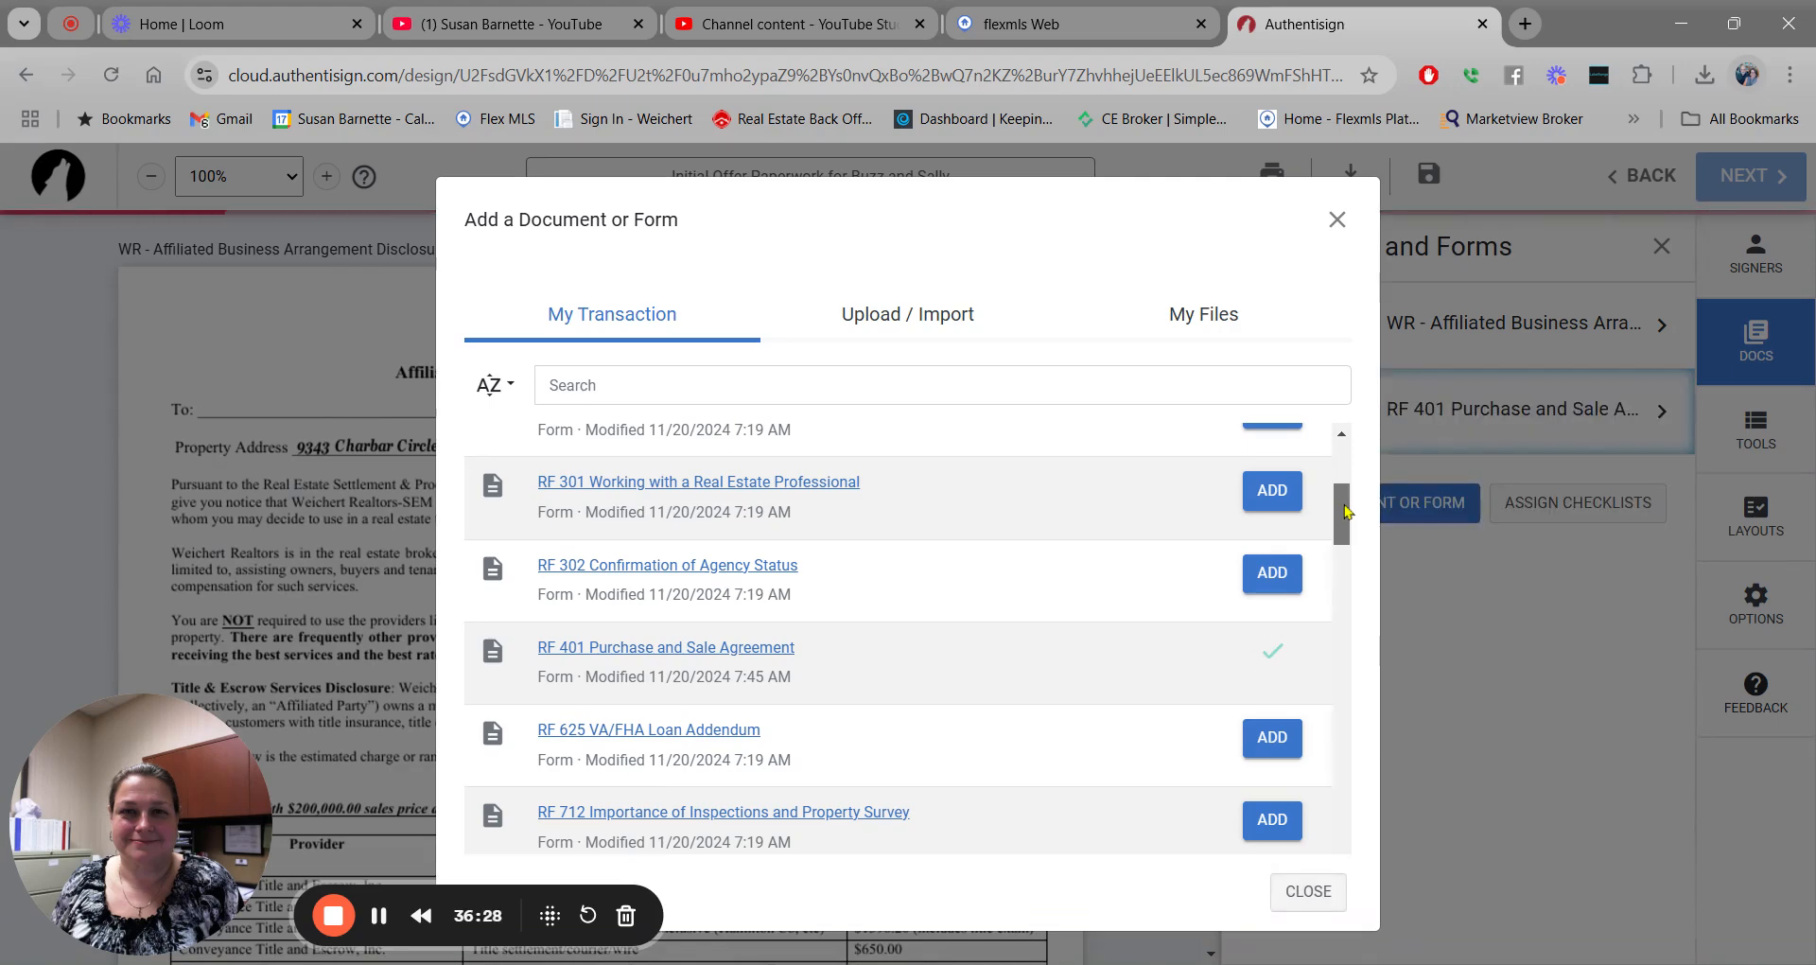
# Attach RF 712, RF 209, RF 201 and RF 302 Confirmation of Agency Status to the signing.
pyautogui.moveTo(1348, 511); pyautogui.dragTo(1351, 560)
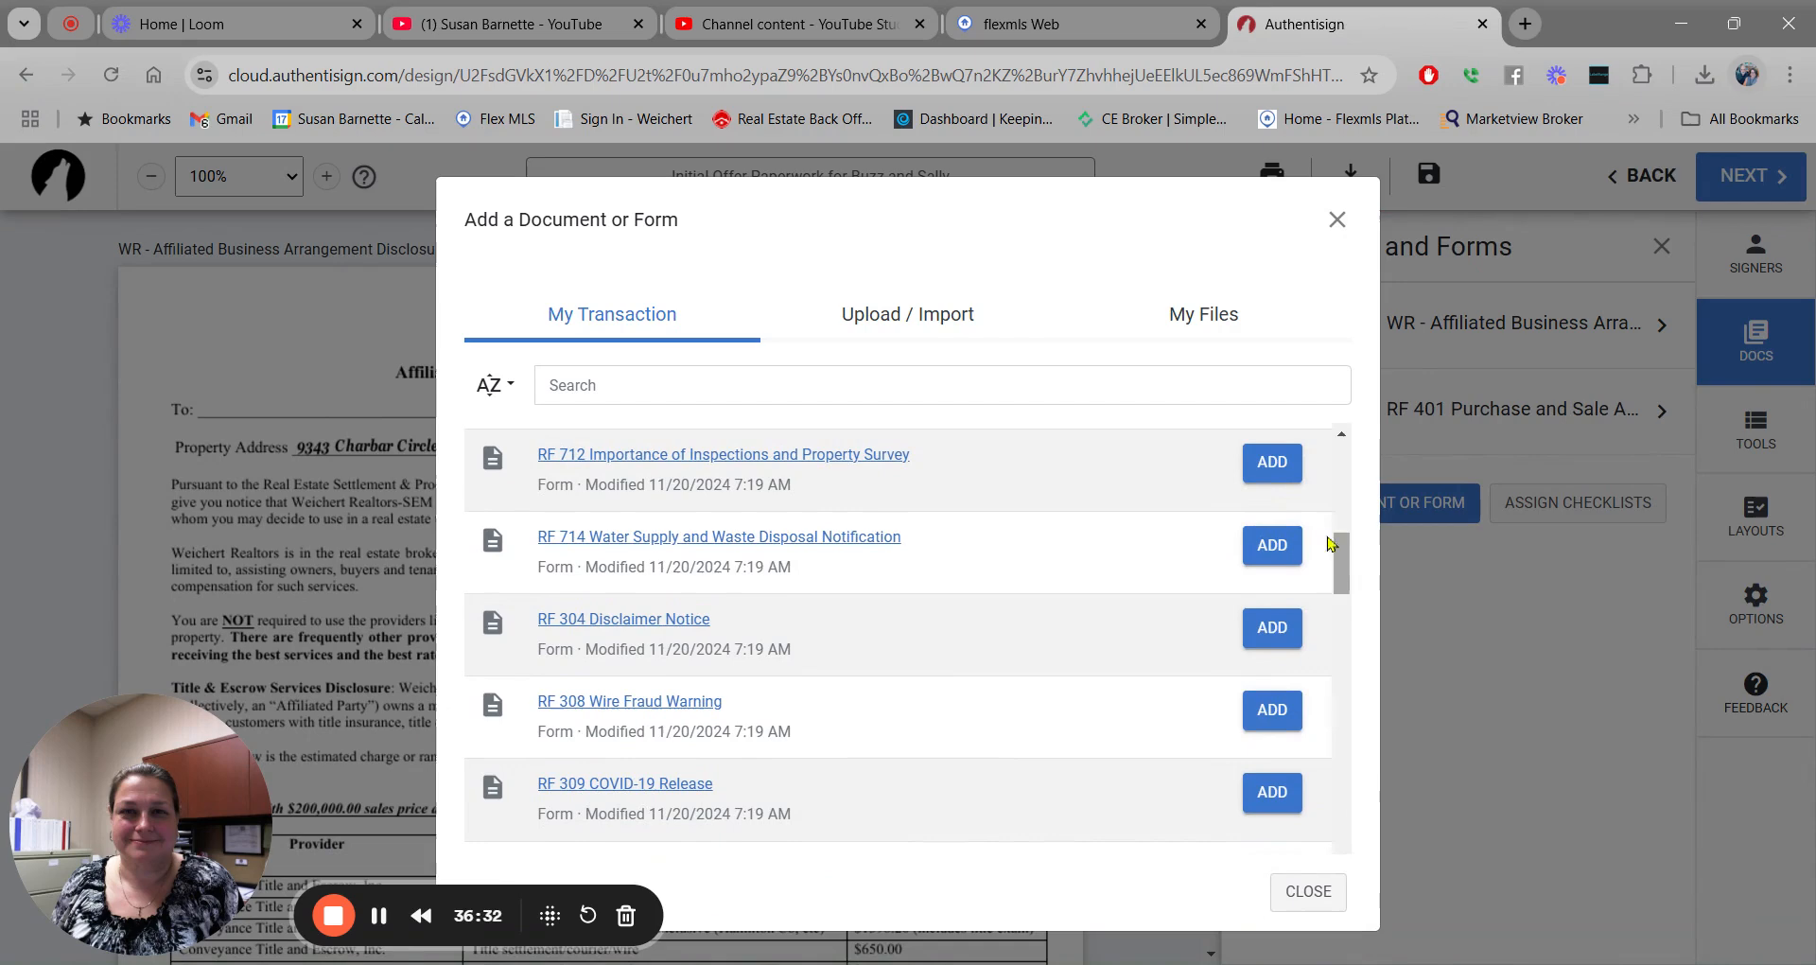
pyautogui.click(1270, 463)
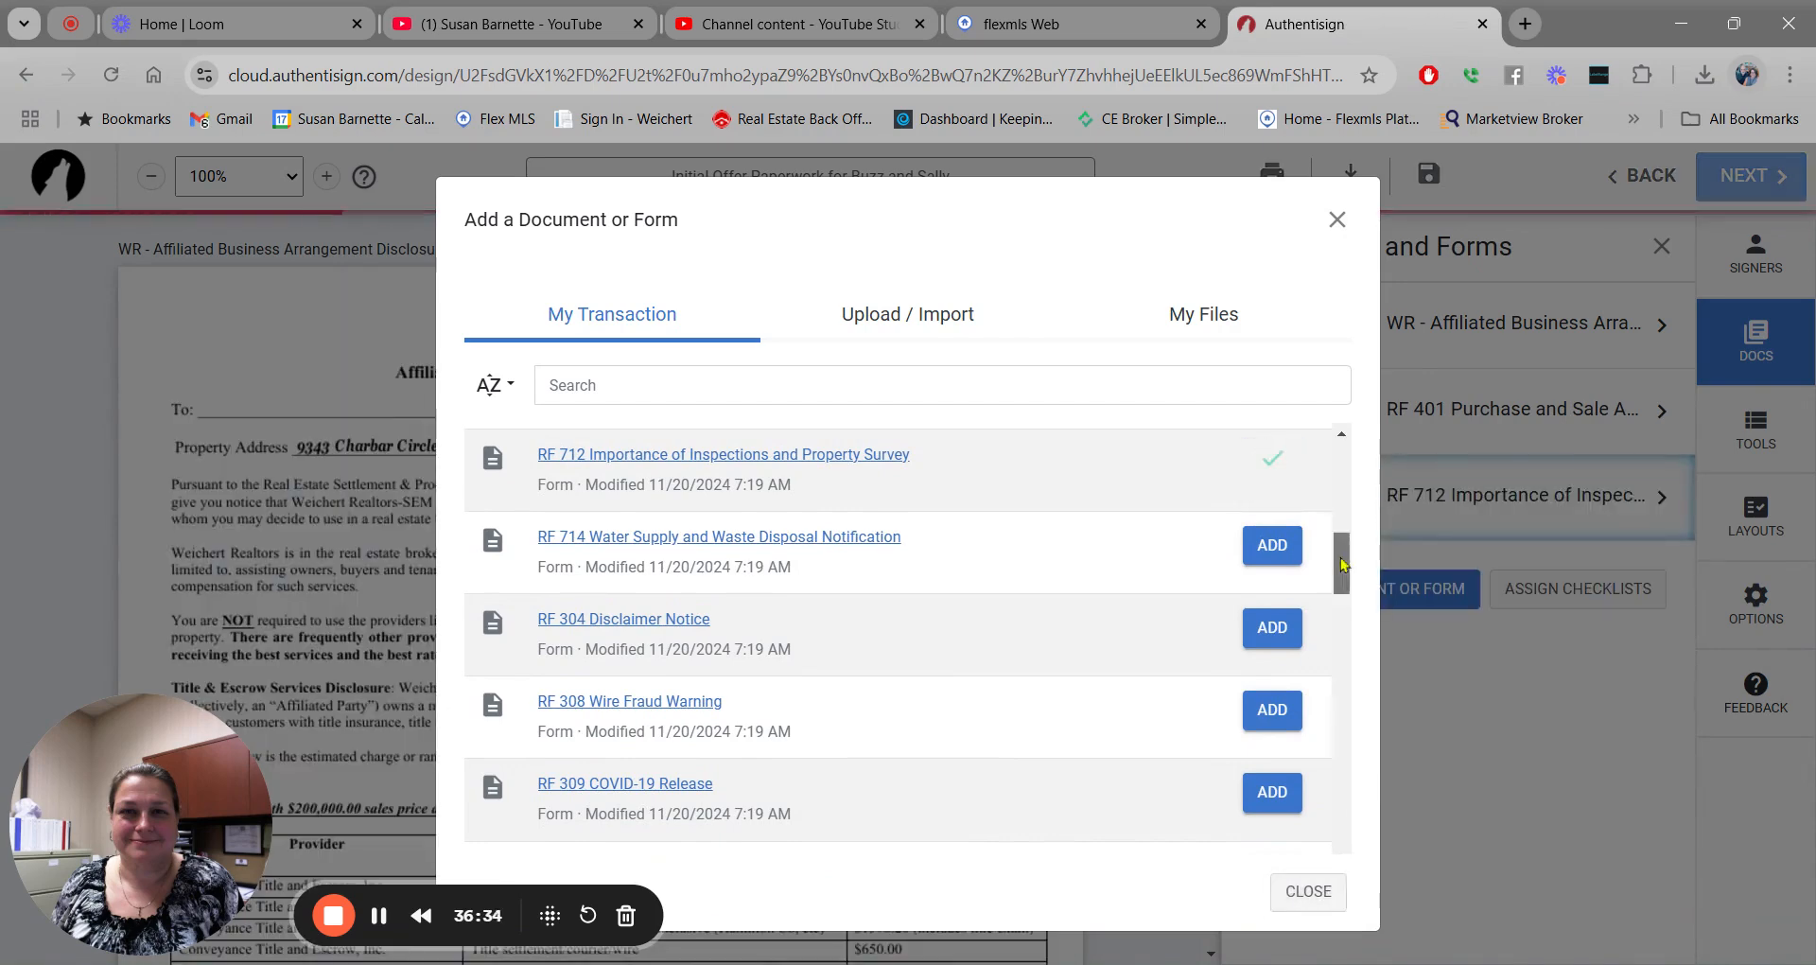
pyautogui.moveTo(1343, 564); pyautogui.dragTo(1354, 466)
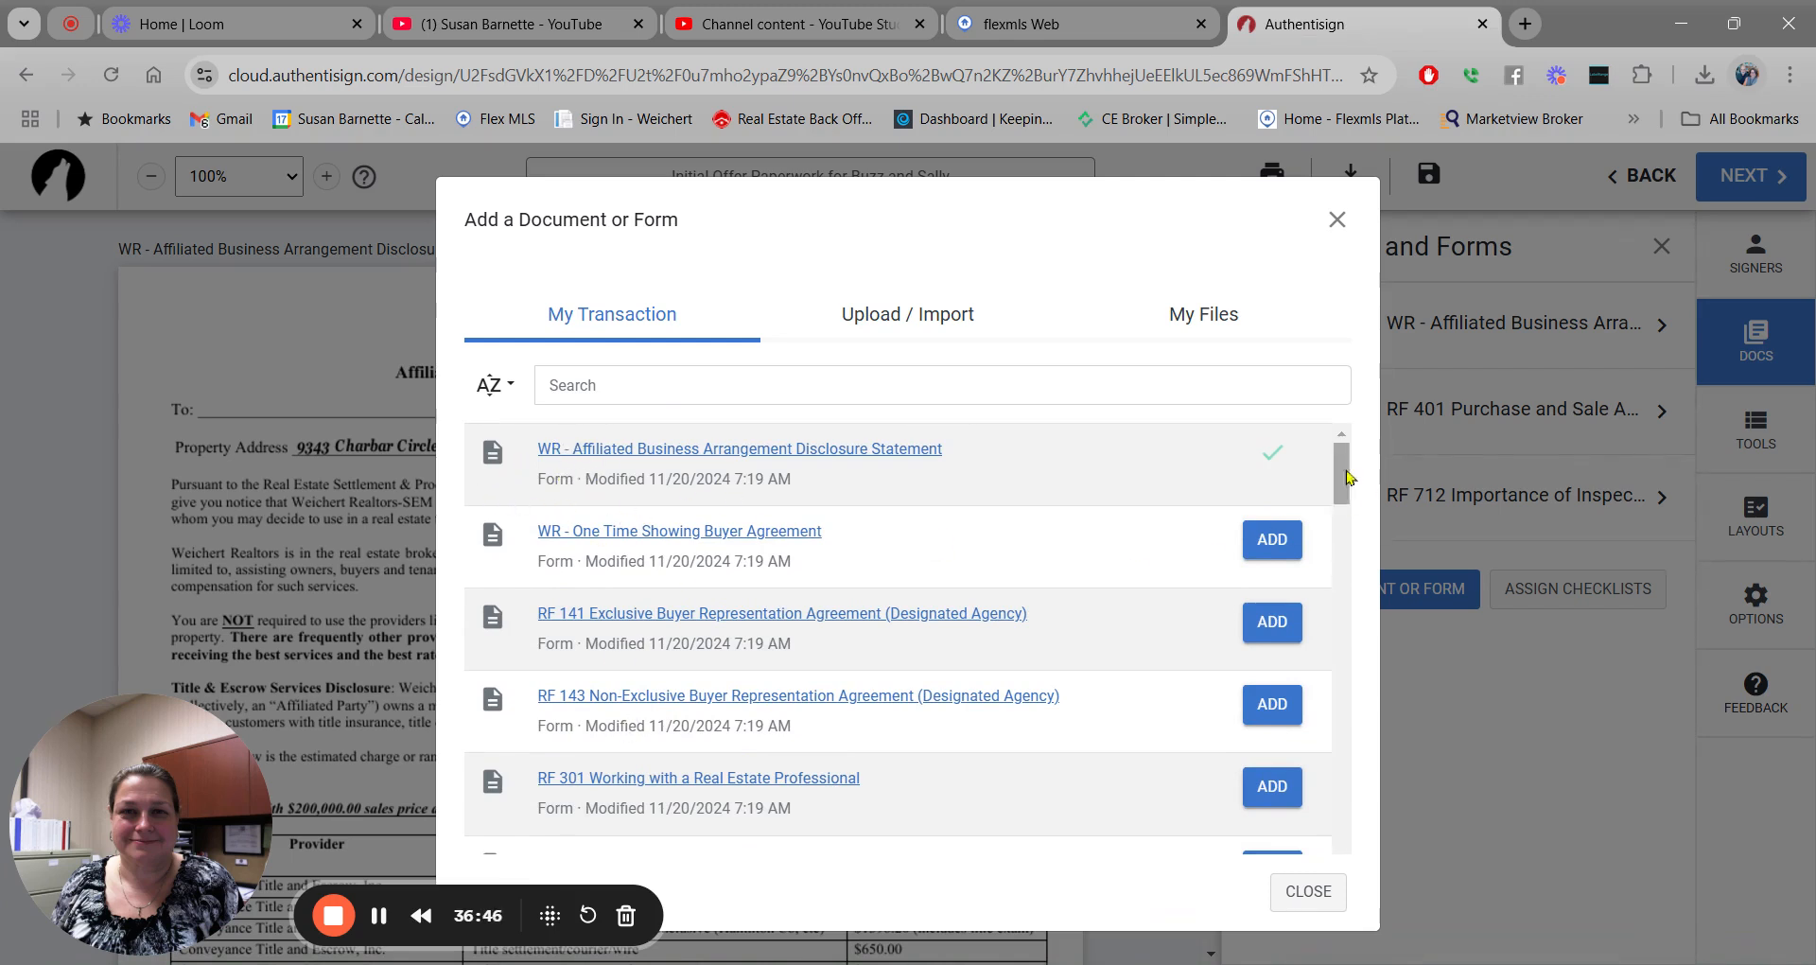
pyautogui.moveTo(1345, 467); pyautogui.dragTo(1344, 530)
pyautogui.moveTo(1343, 560); pyautogui.dragTo(1329, 762)
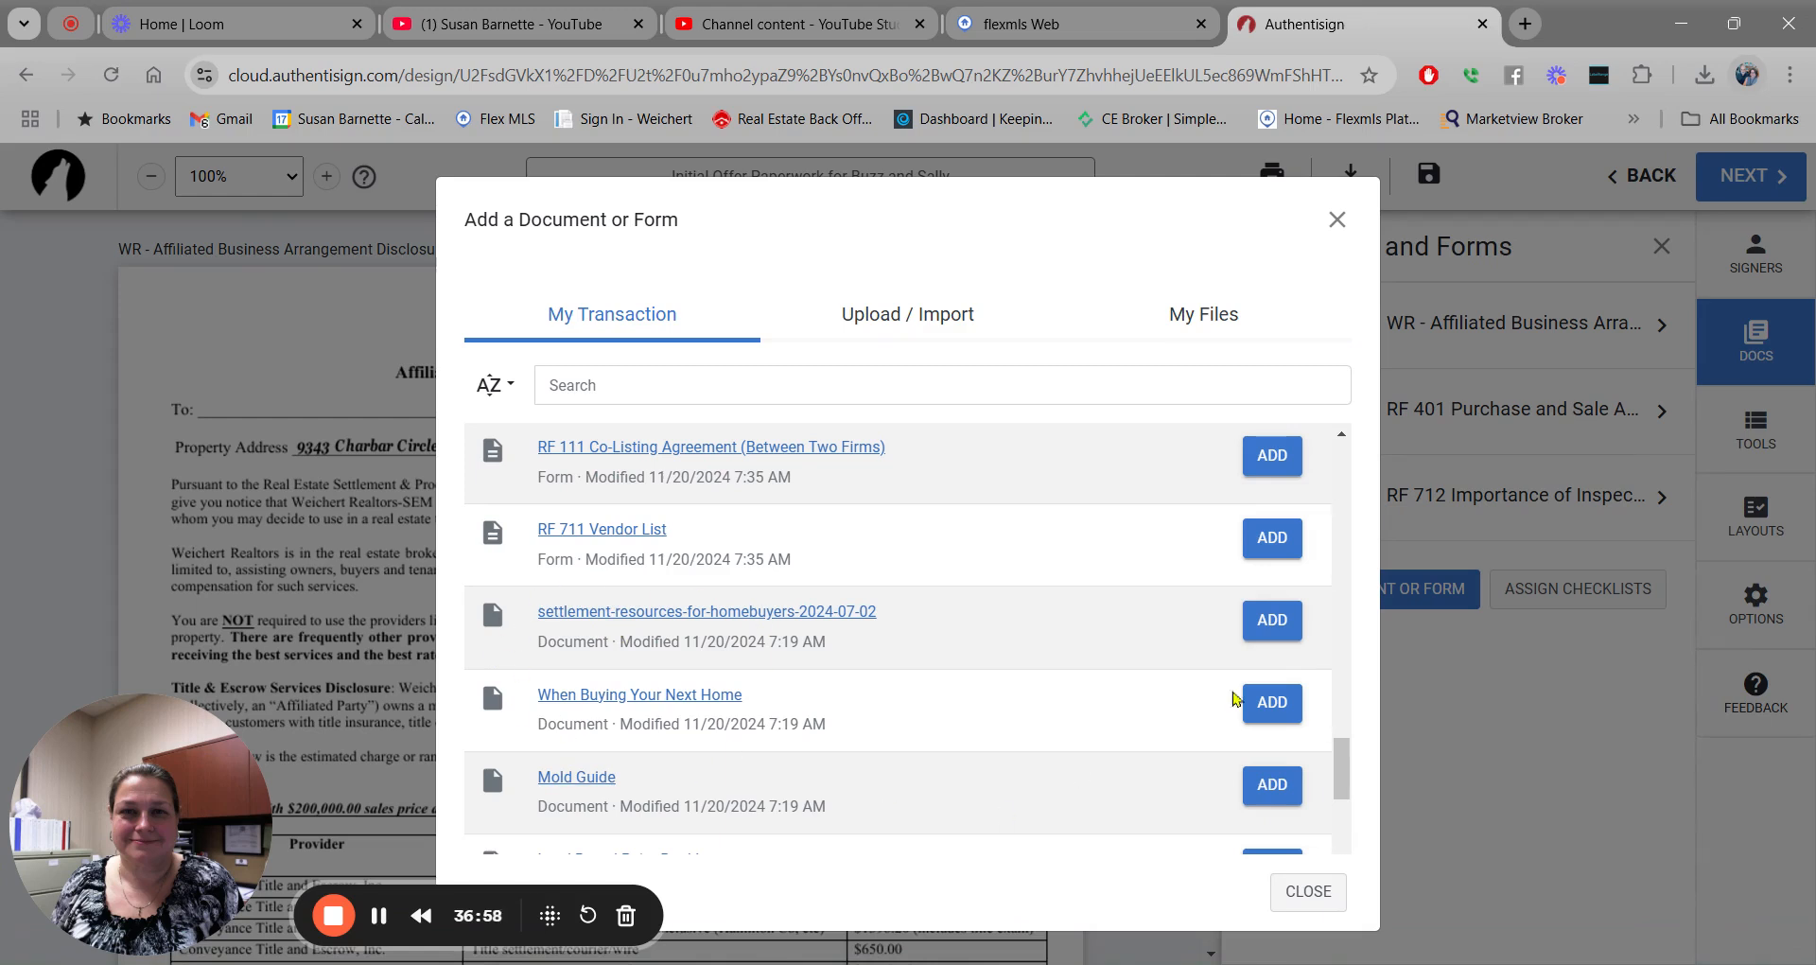
pyautogui.moveTo(1339, 756); pyautogui.dragTo(1340, 792)
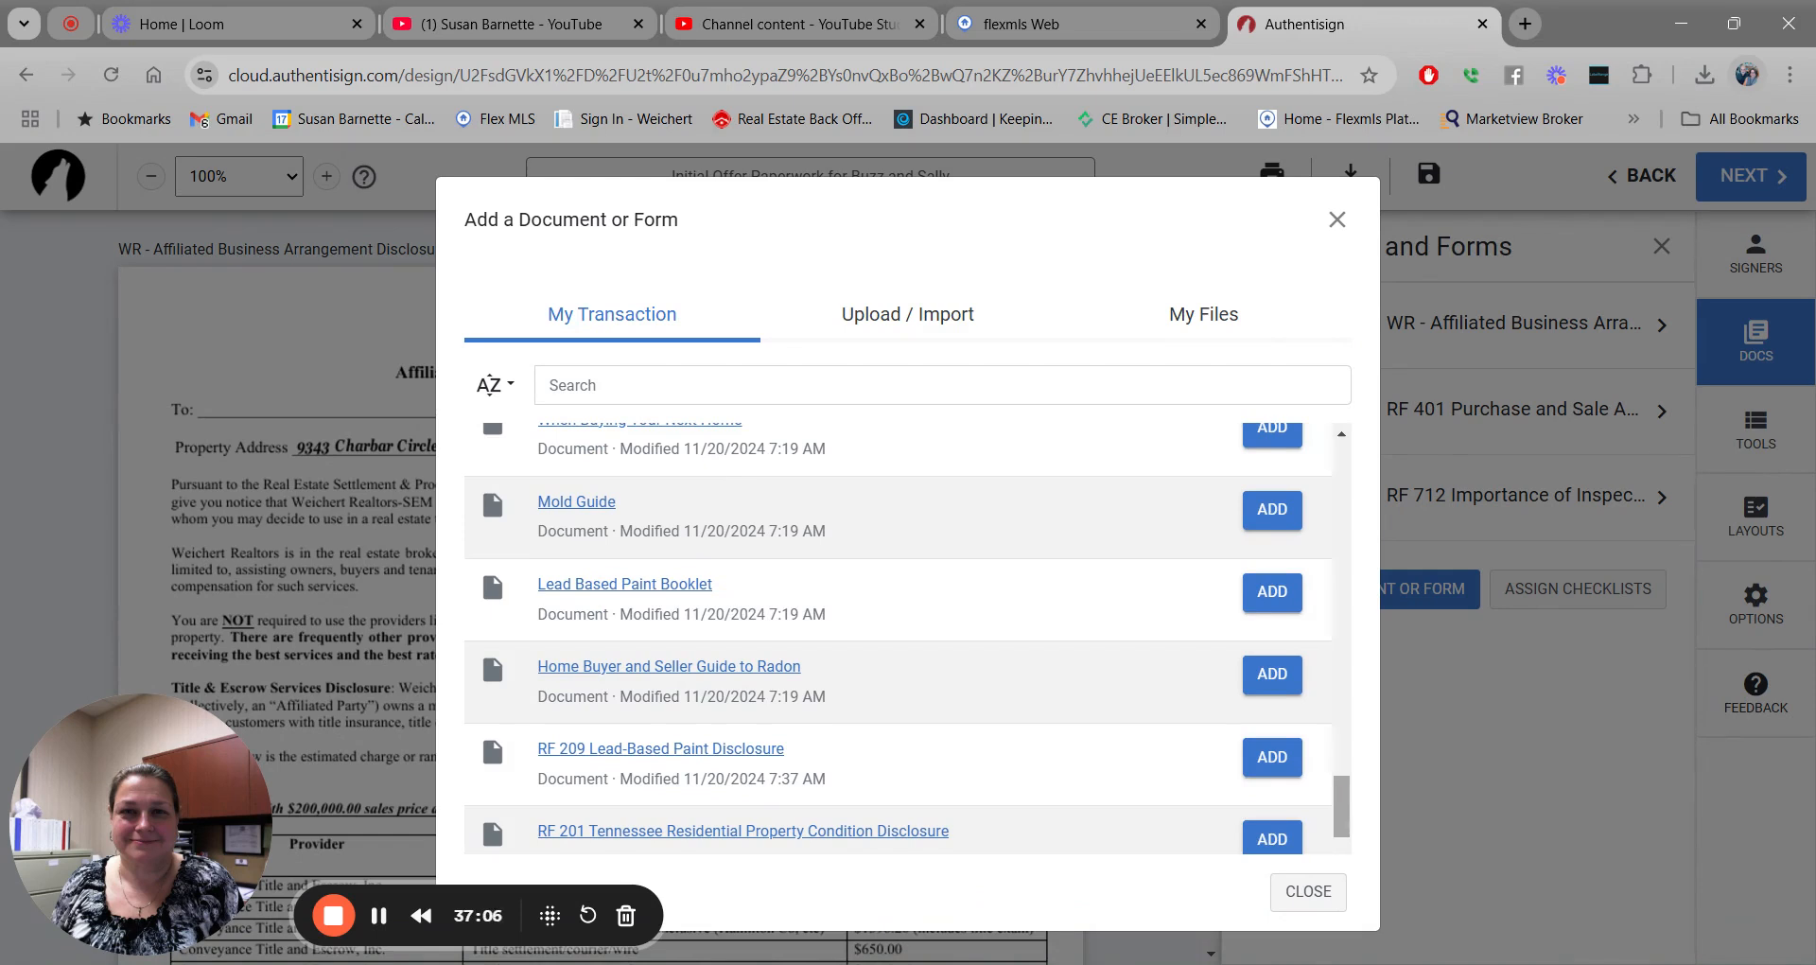
pyautogui.moveTo(1339, 795); pyautogui.dragTo(1340, 808)
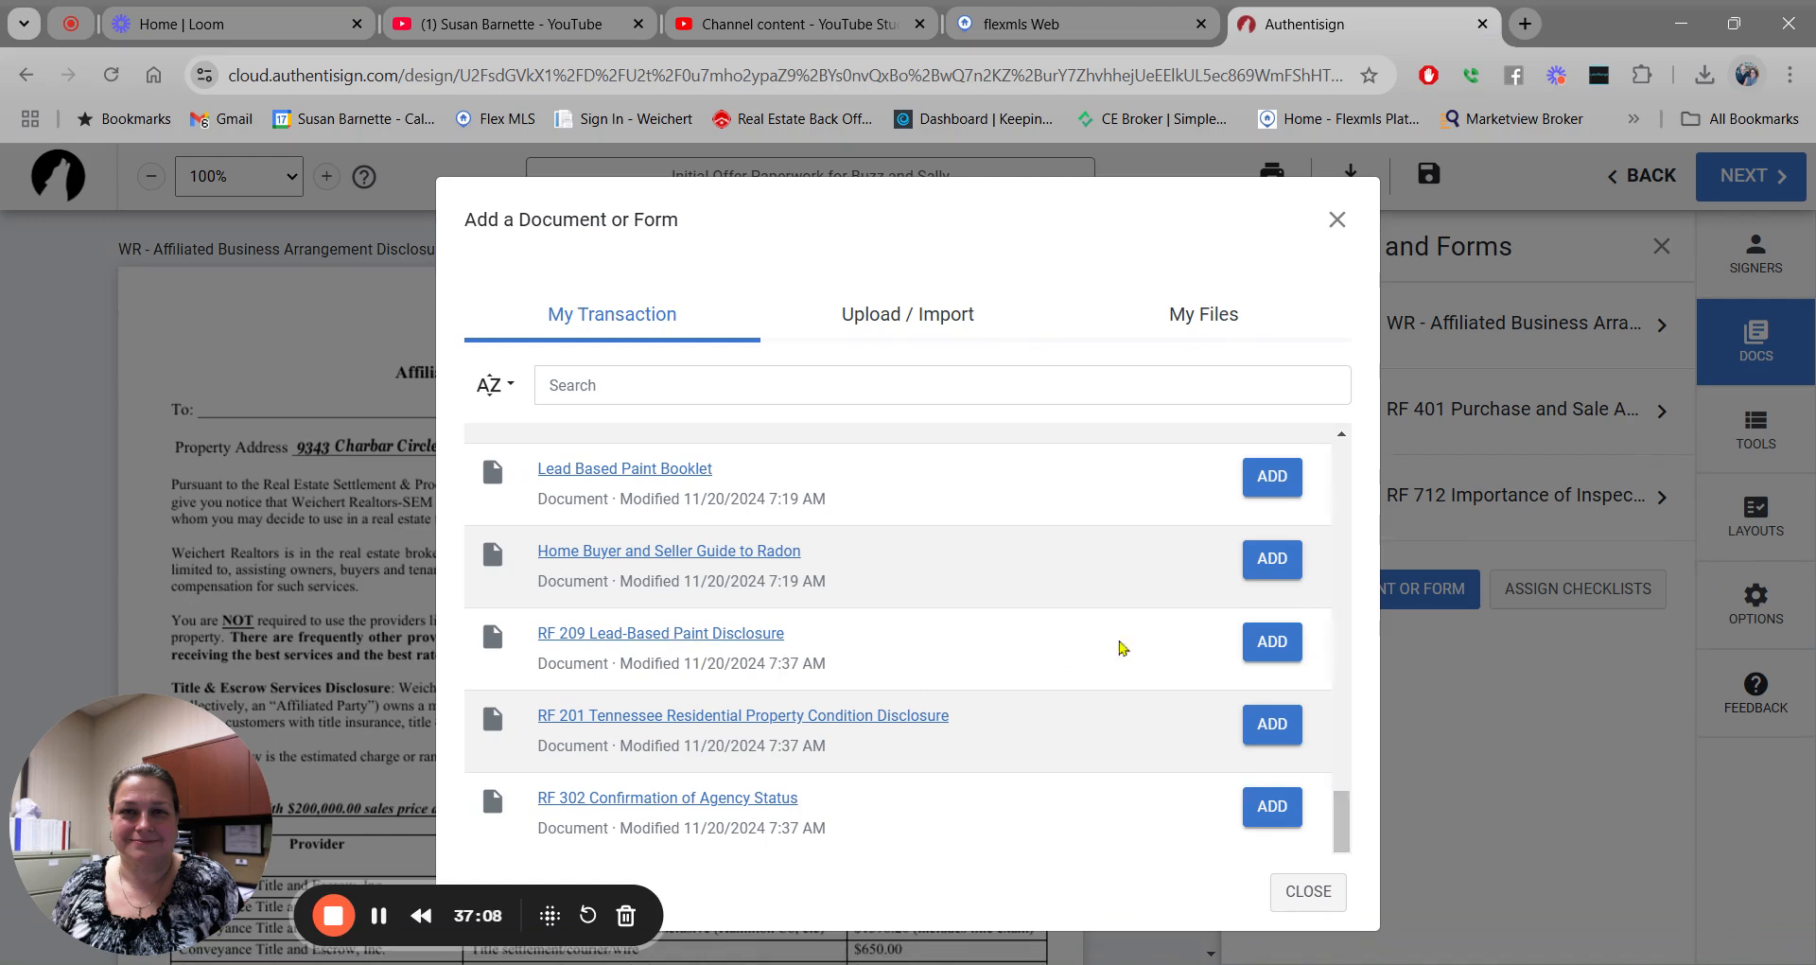
pyautogui.click(1272, 642)
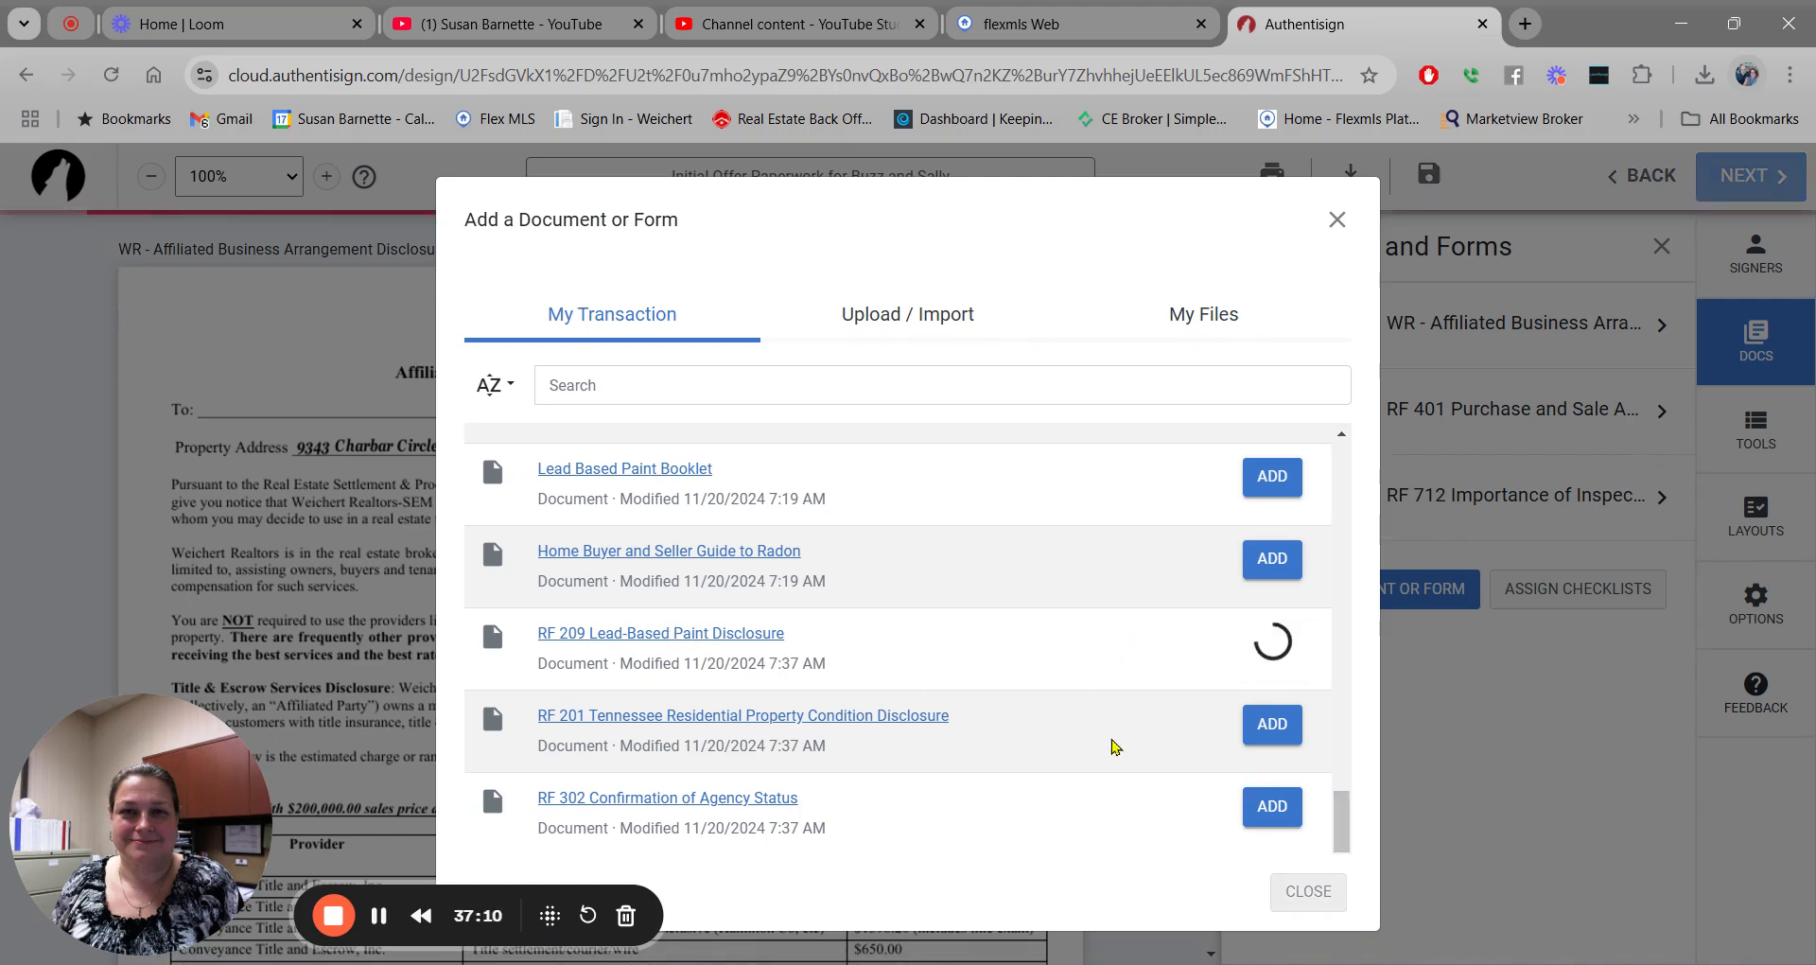
pyautogui.click(1272, 724)
pyautogui.click(1272, 807)
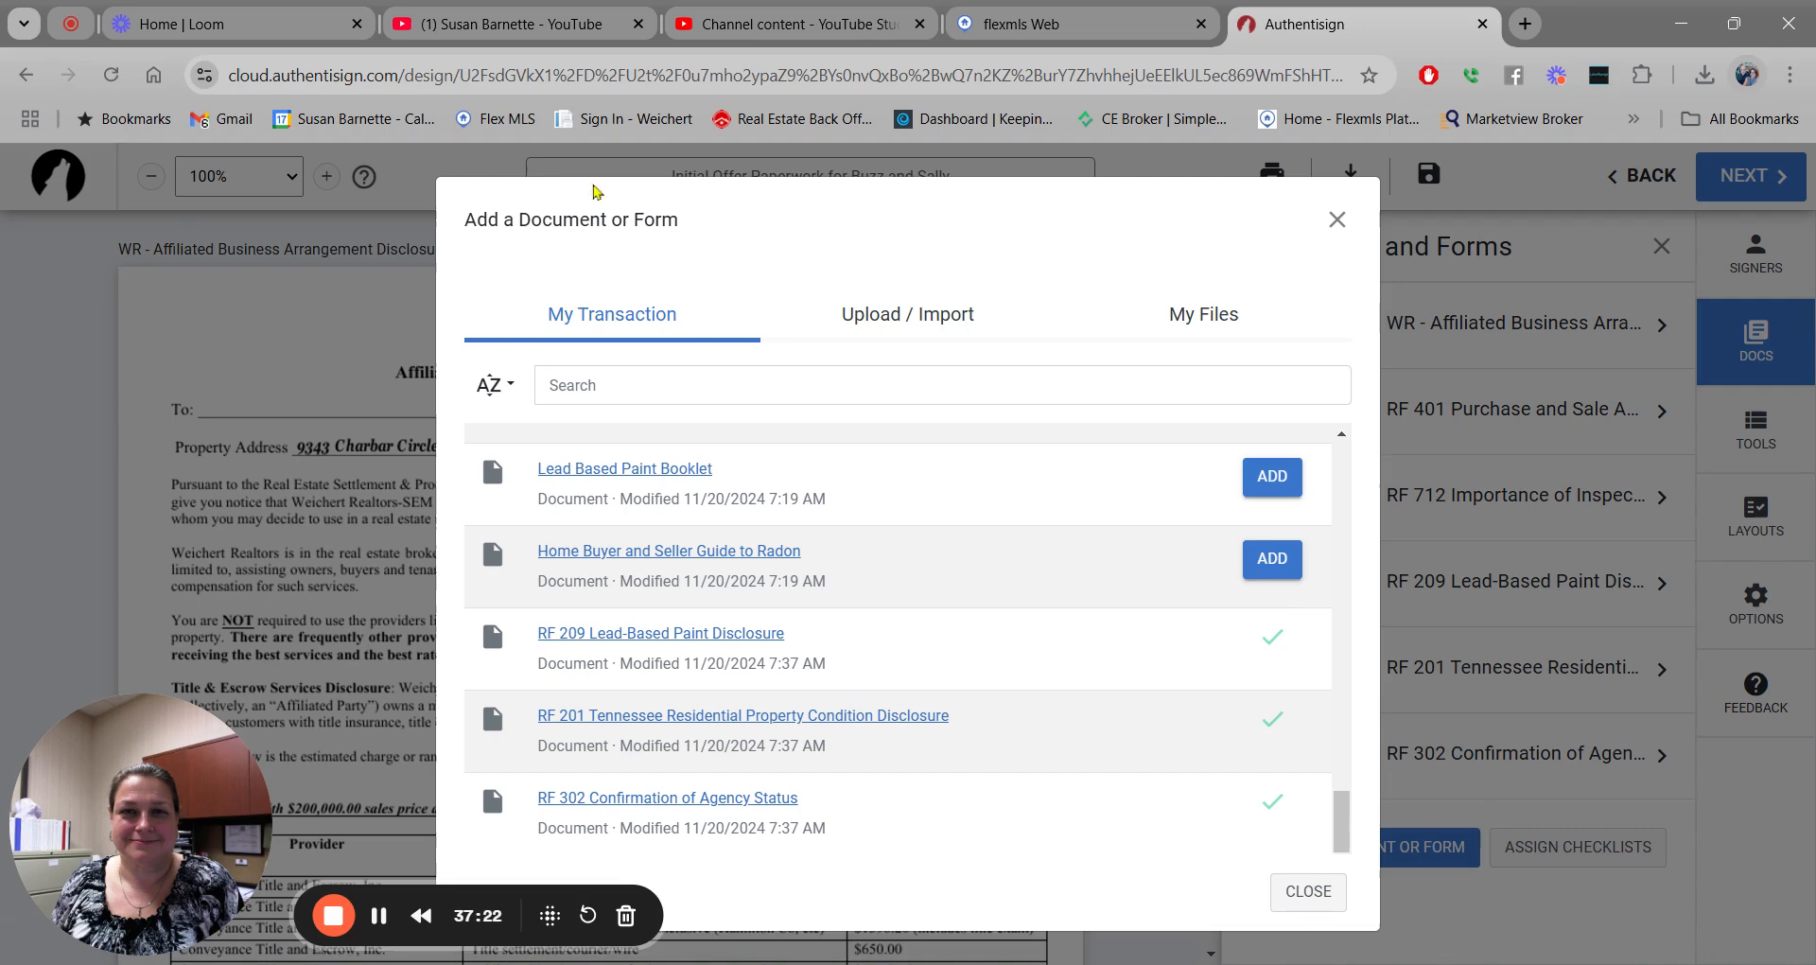
# Reorder the packet so RF 302 sits directly after the Affiliated Business disclosure.
pyautogui.click(1301, 894)
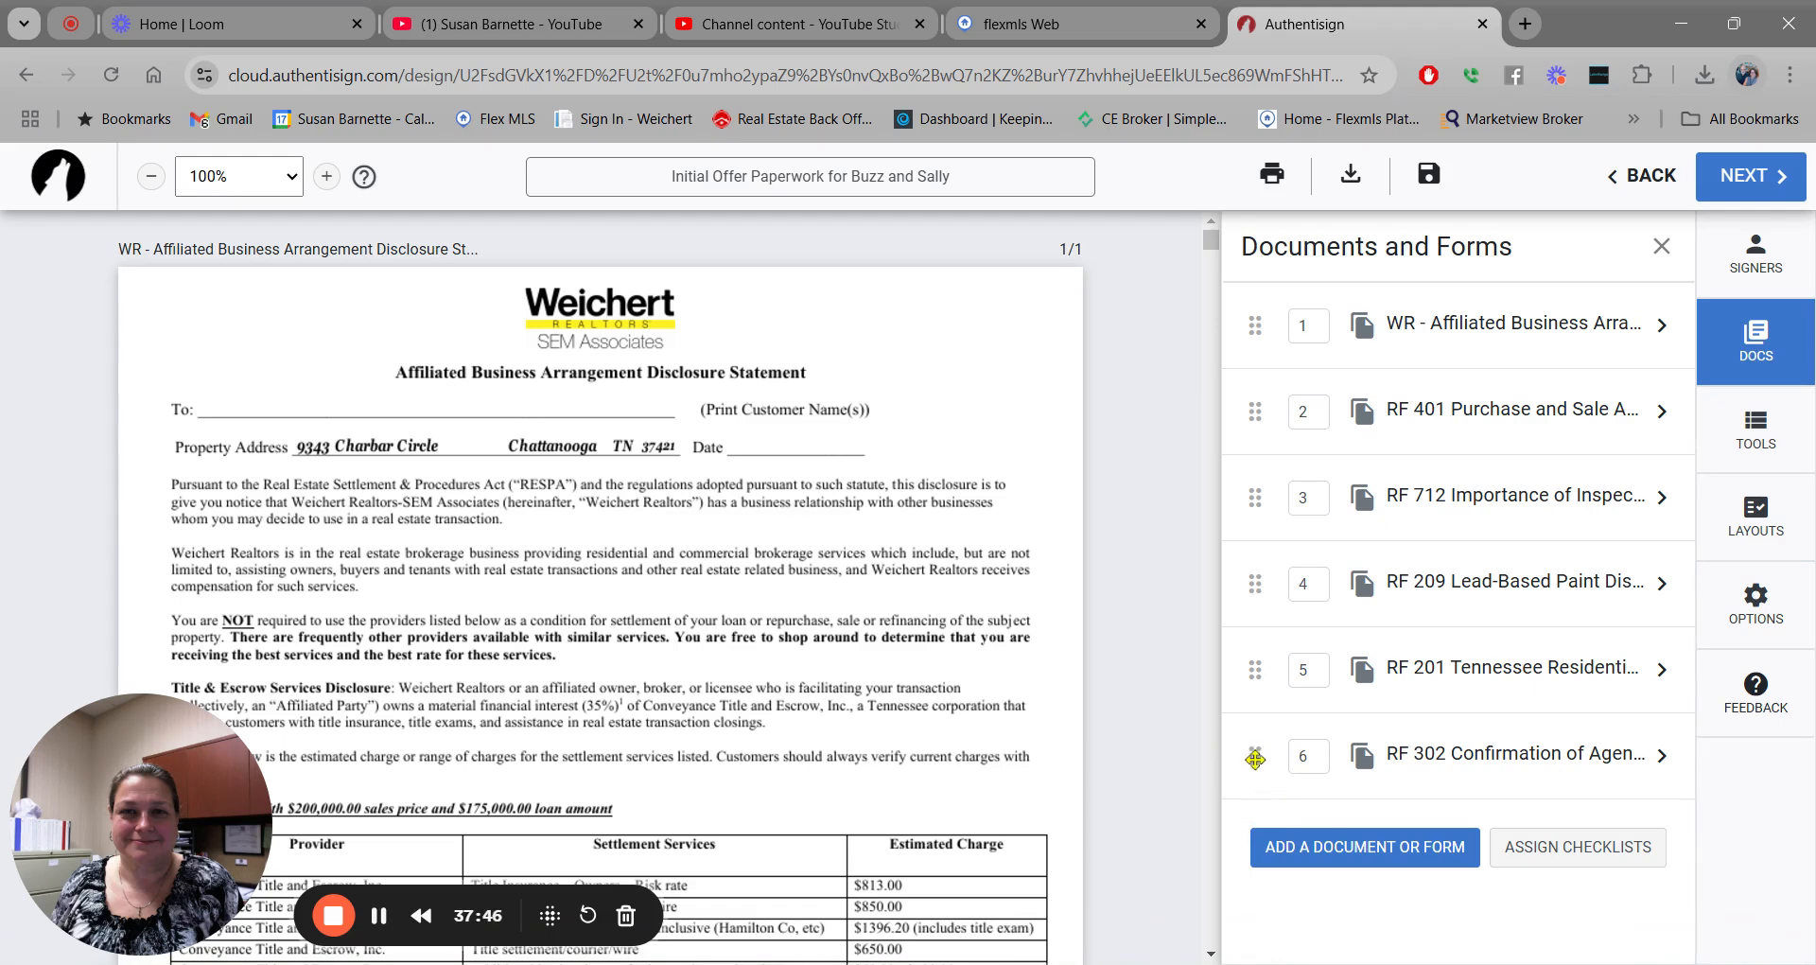
pyautogui.moveTo(1255, 759); pyautogui.dragTo(1254, 320)
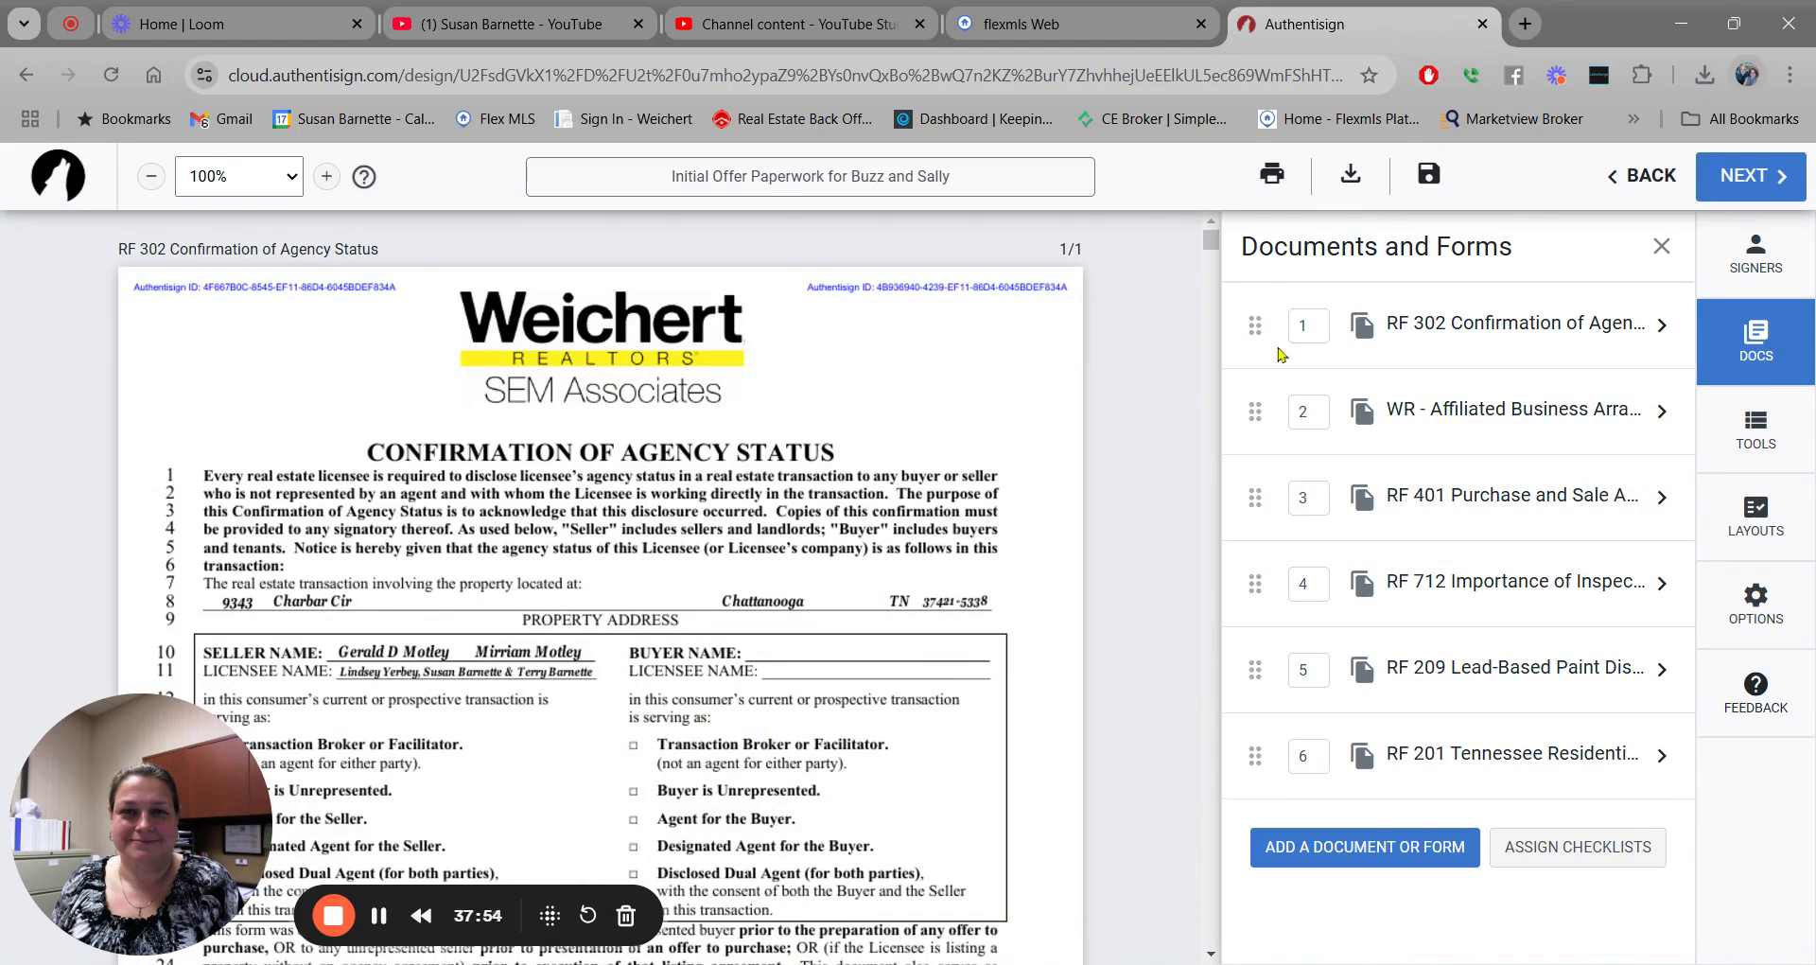
pyautogui.click(1318, 412)
pyautogui.write('1')
pyautogui.press('Return')
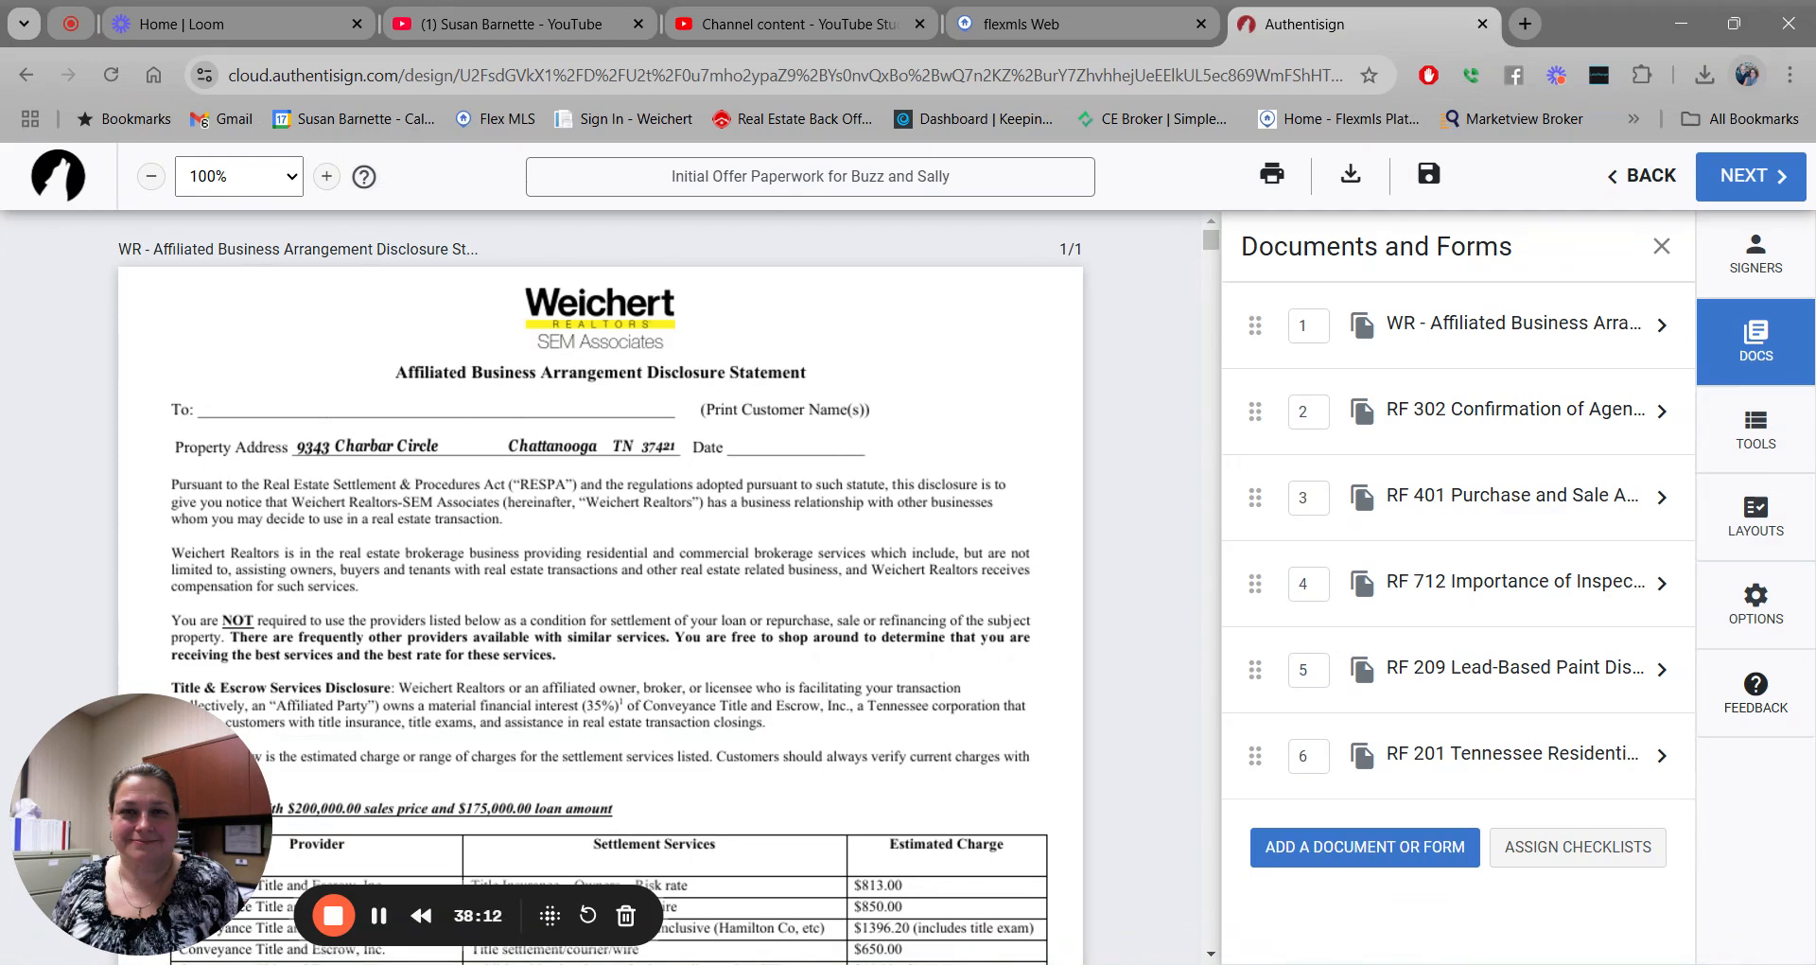
# Add the first buyer's full-name field on the disclosure's To: line.
pyautogui.click(1757, 433)
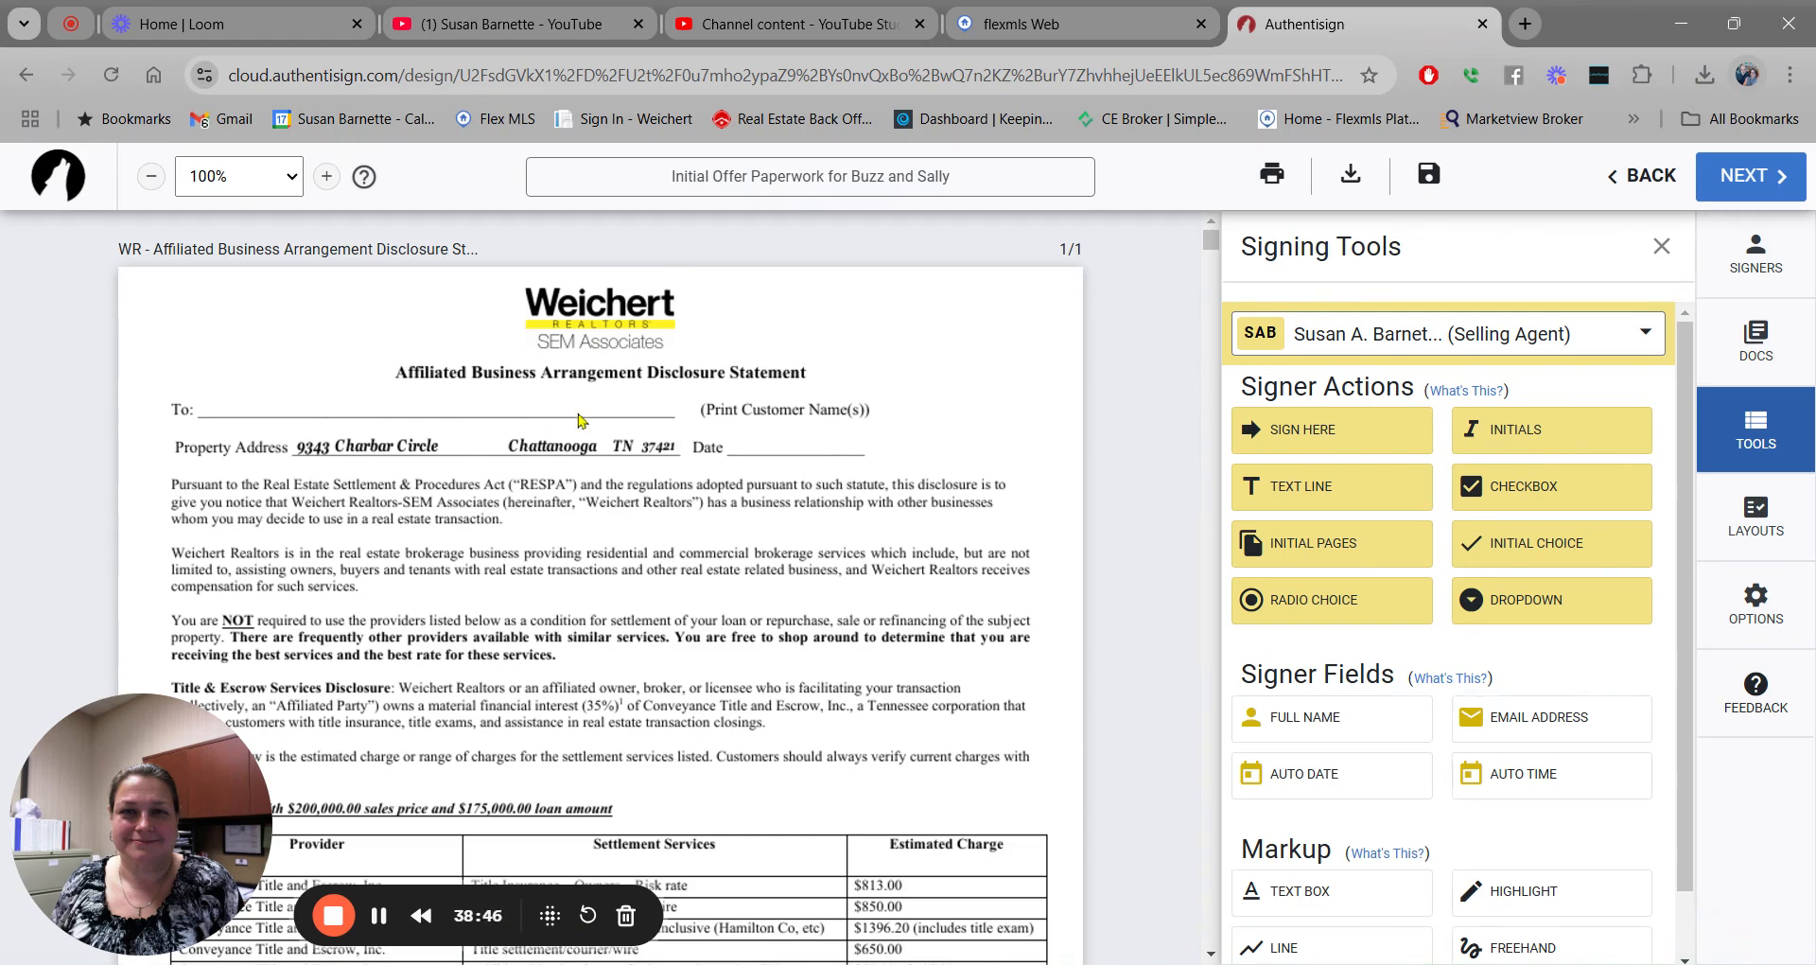
pyautogui.click(1643, 337)
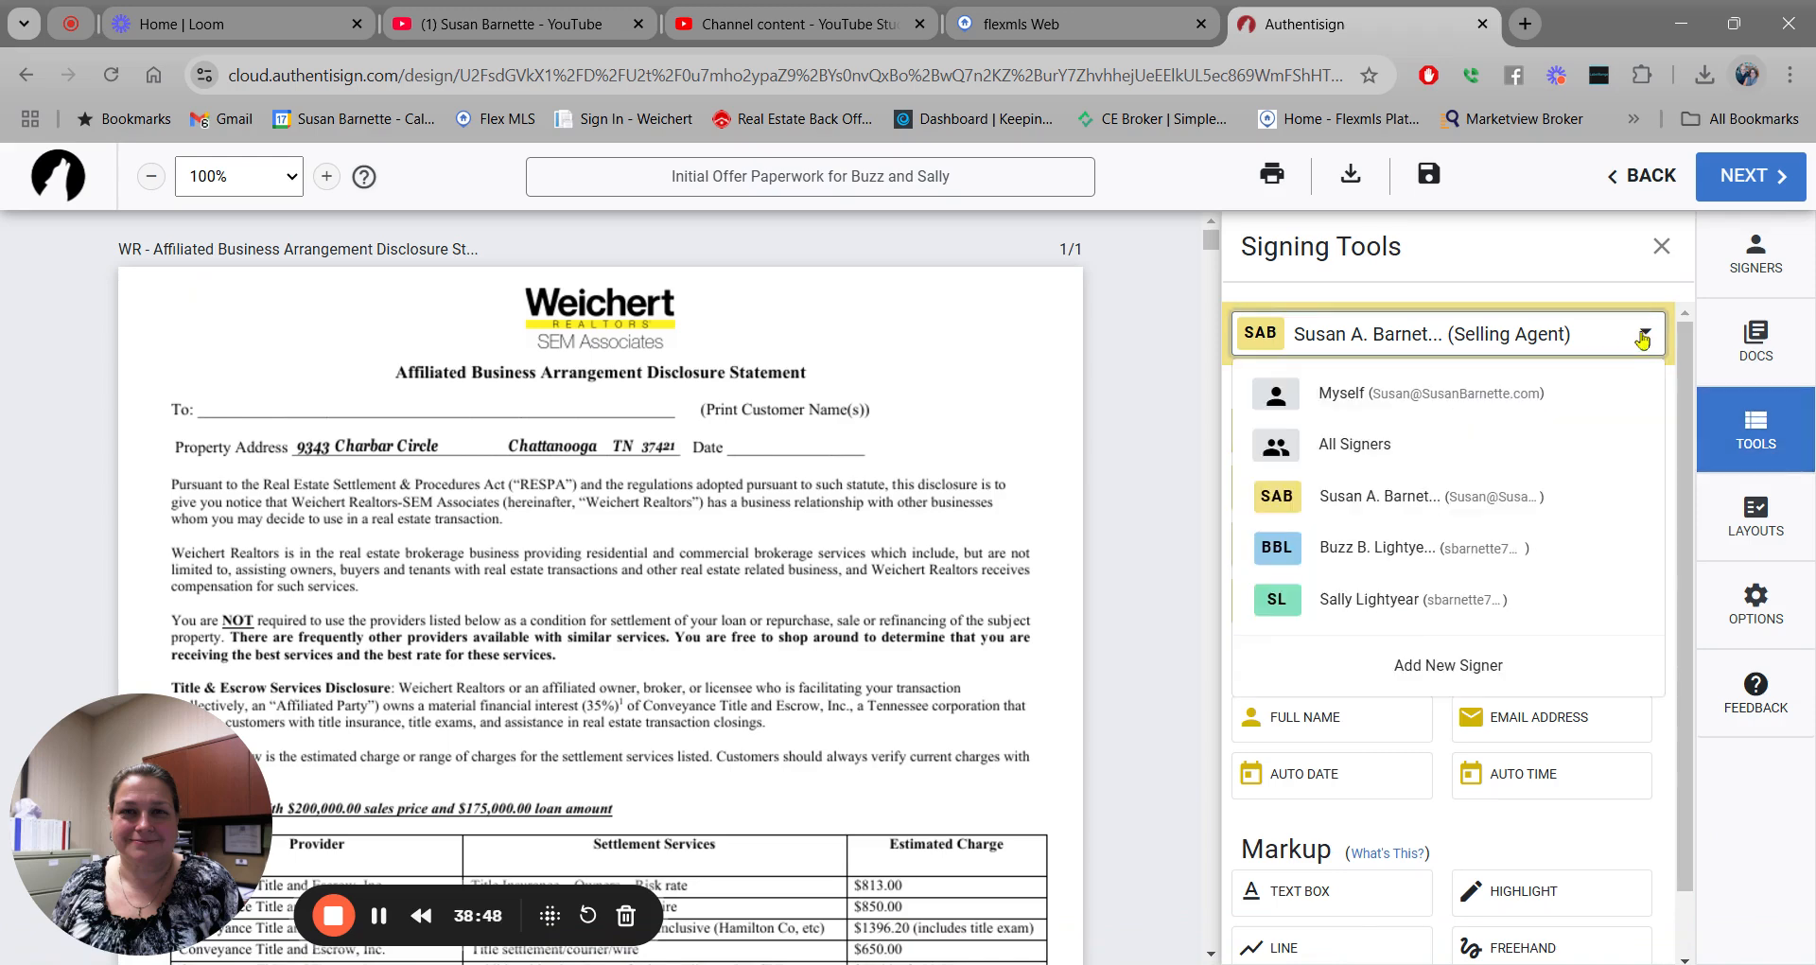
pyautogui.click(1530, 555)
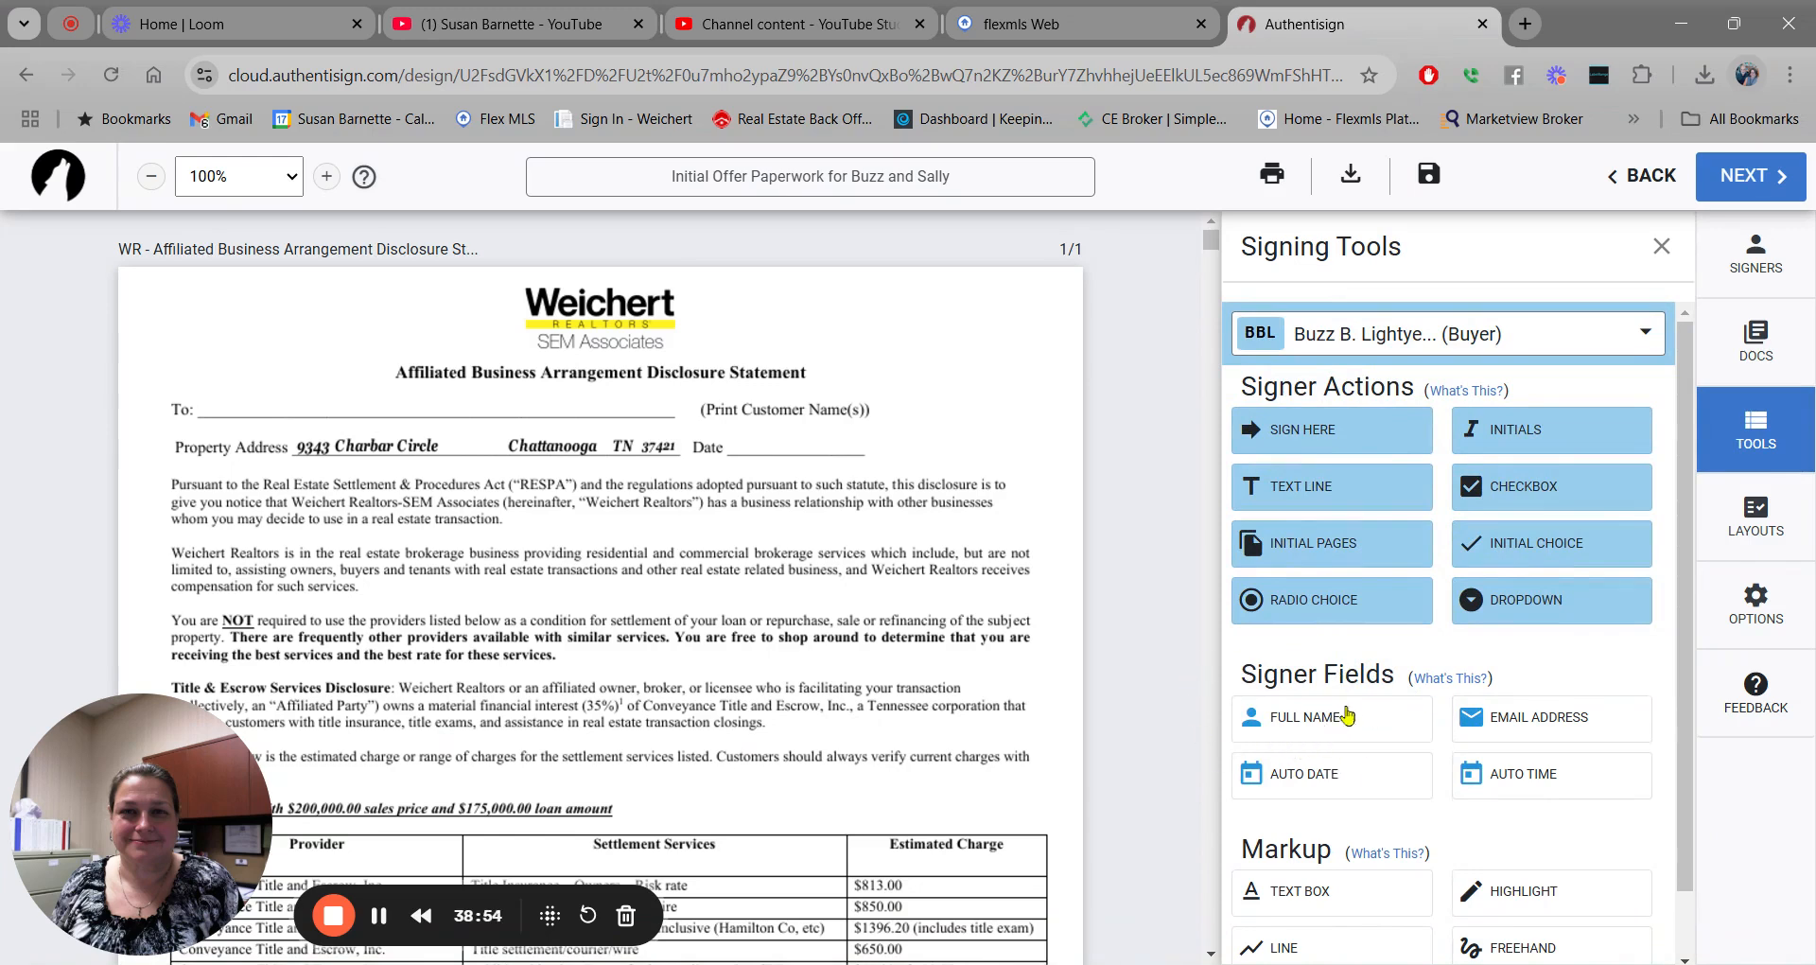
pyautogui.click(1324, 729)
pyautogui.click(267, 394)
pyautogui.moveTo(266, 395); pyautogui.dragTo(220, 404)
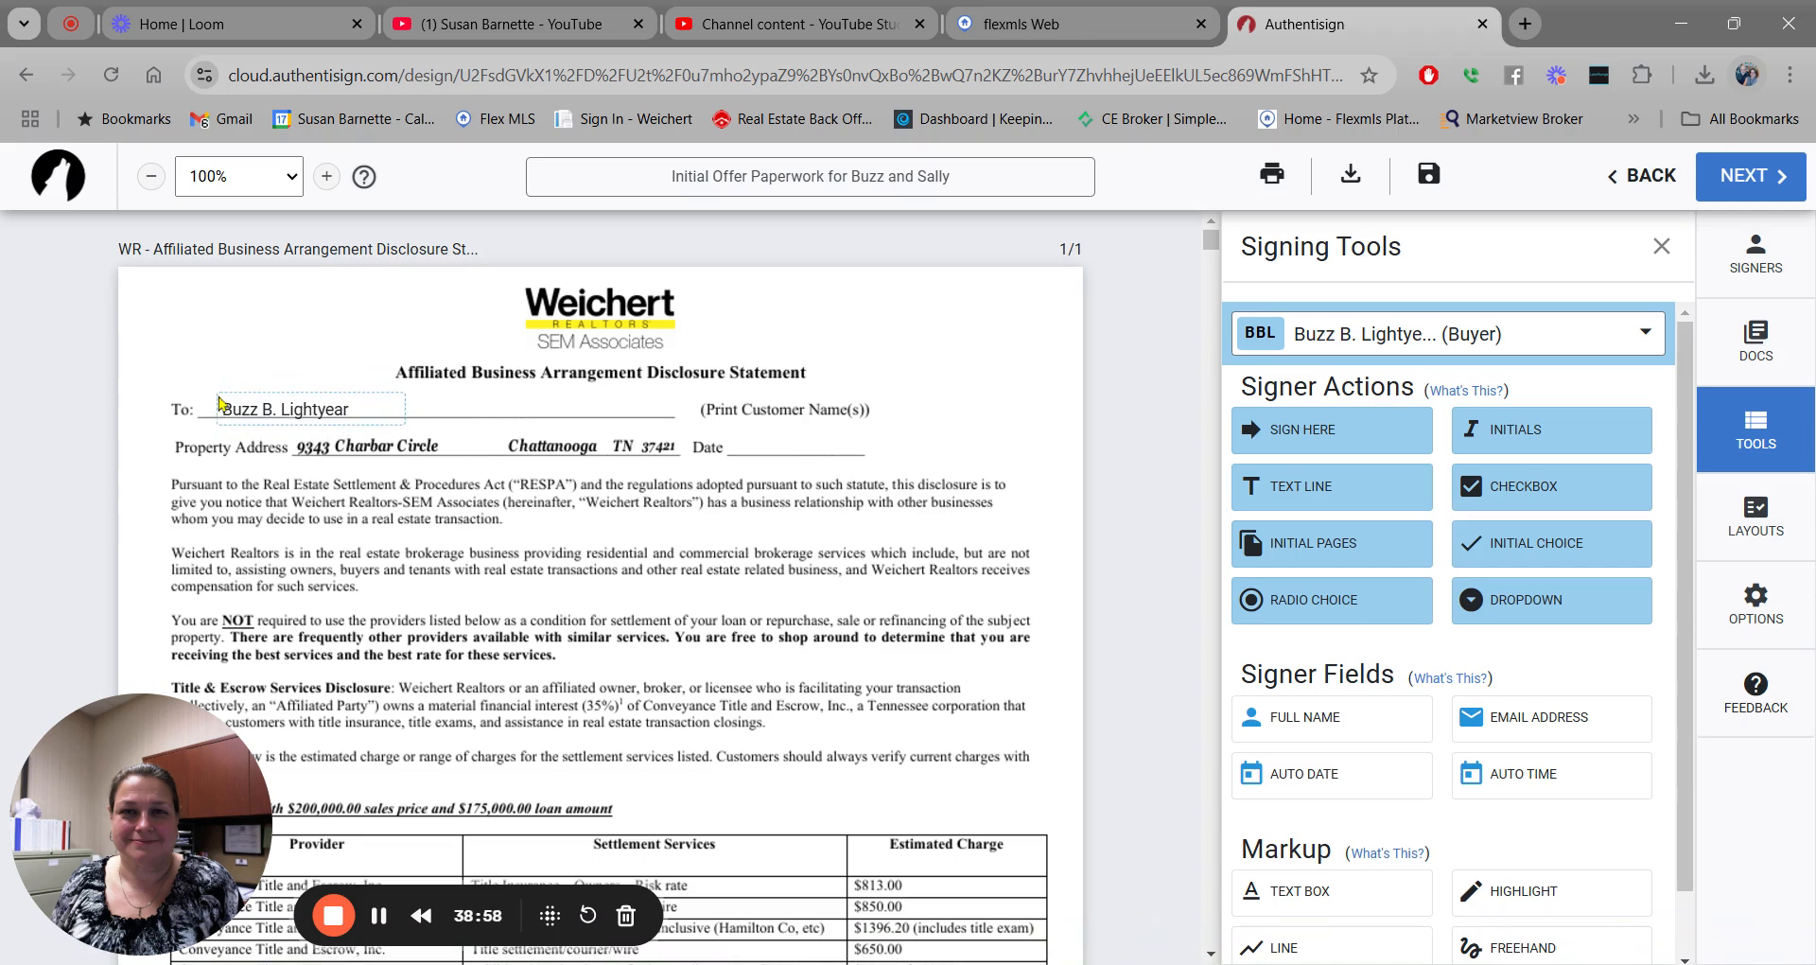
# Add the second buyer's full-name field beside it and an auto date on the Date line.
pyautogui.click(1646, 337)
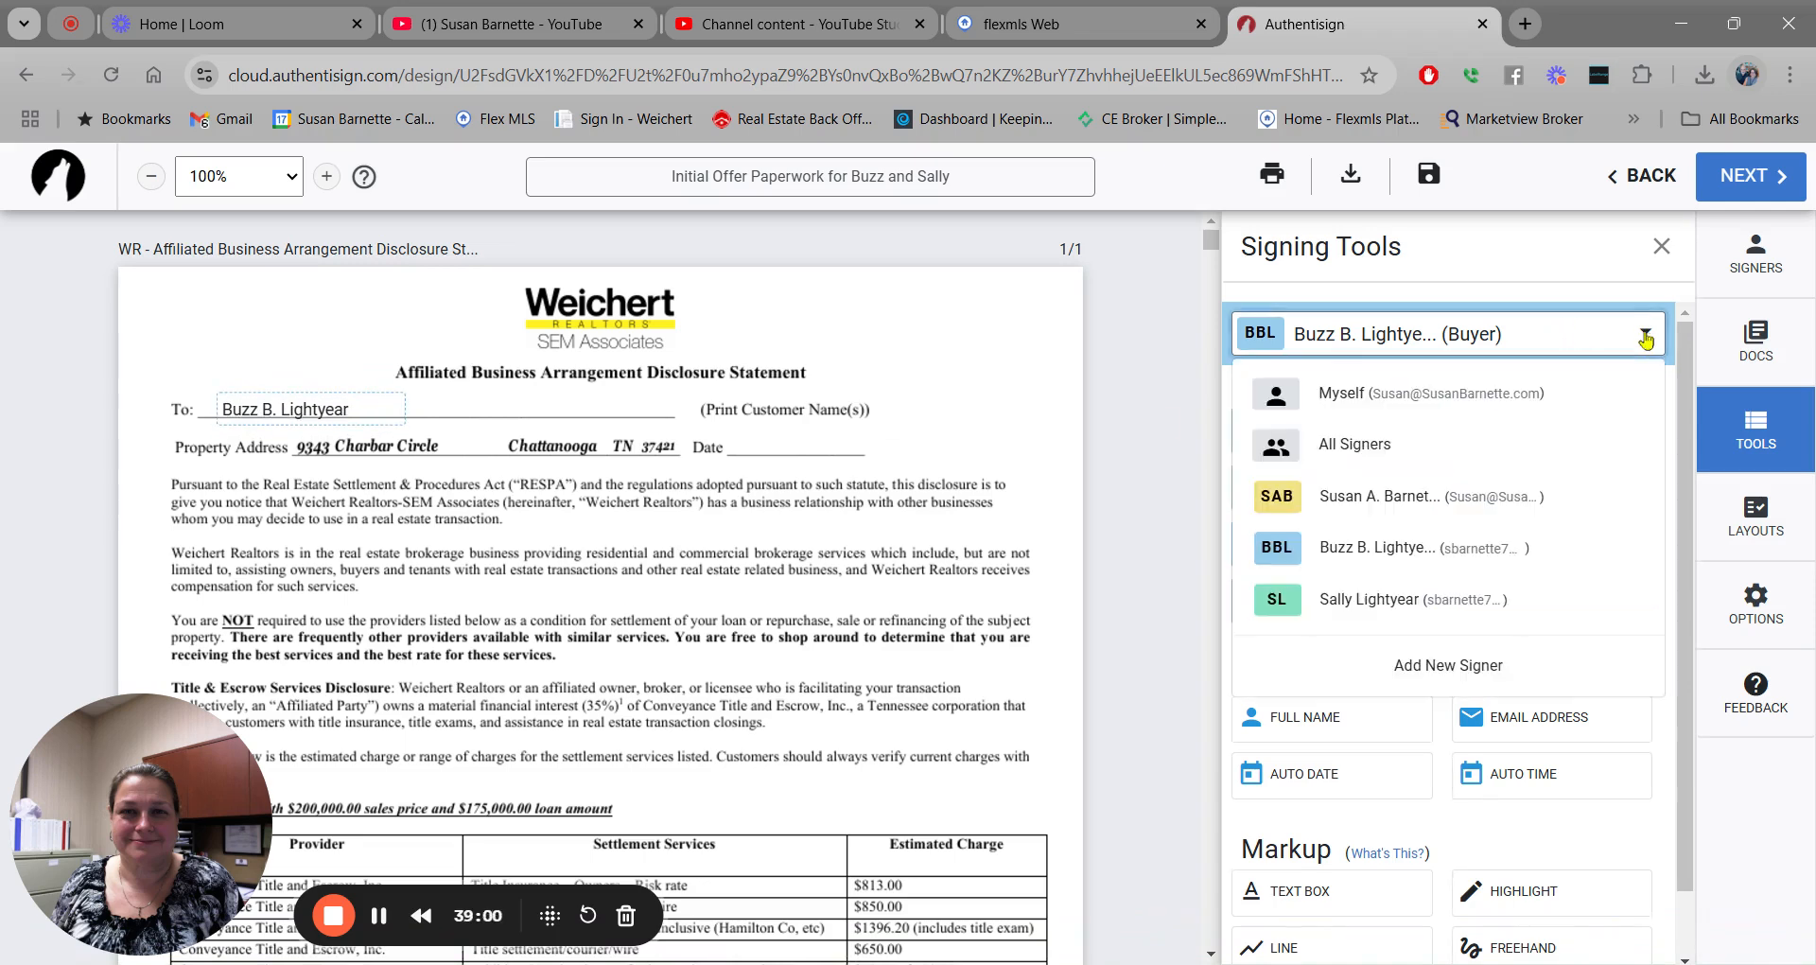
pyautogui.click(1471, 601)
pyautogui.moveTo(1367, 743); pyautogui.dragTo(453, 400)
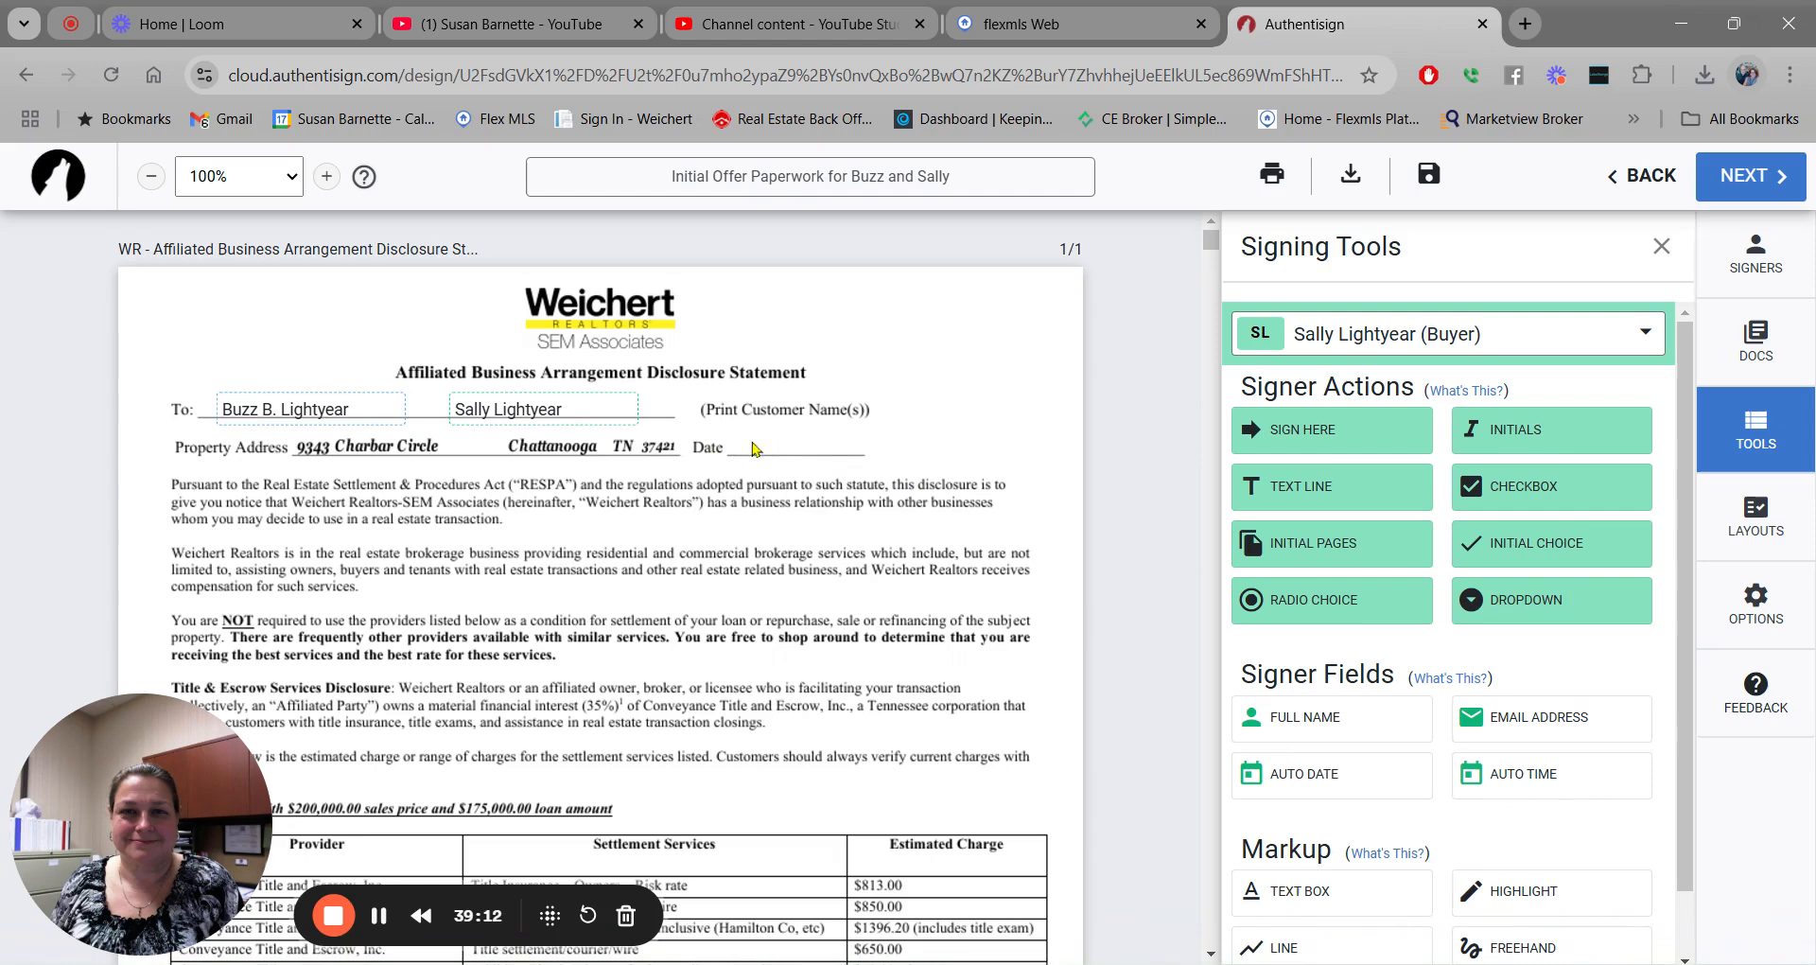
pyautogui.moveTo(1329, 784); pyautogui.dragTo(756, 441)
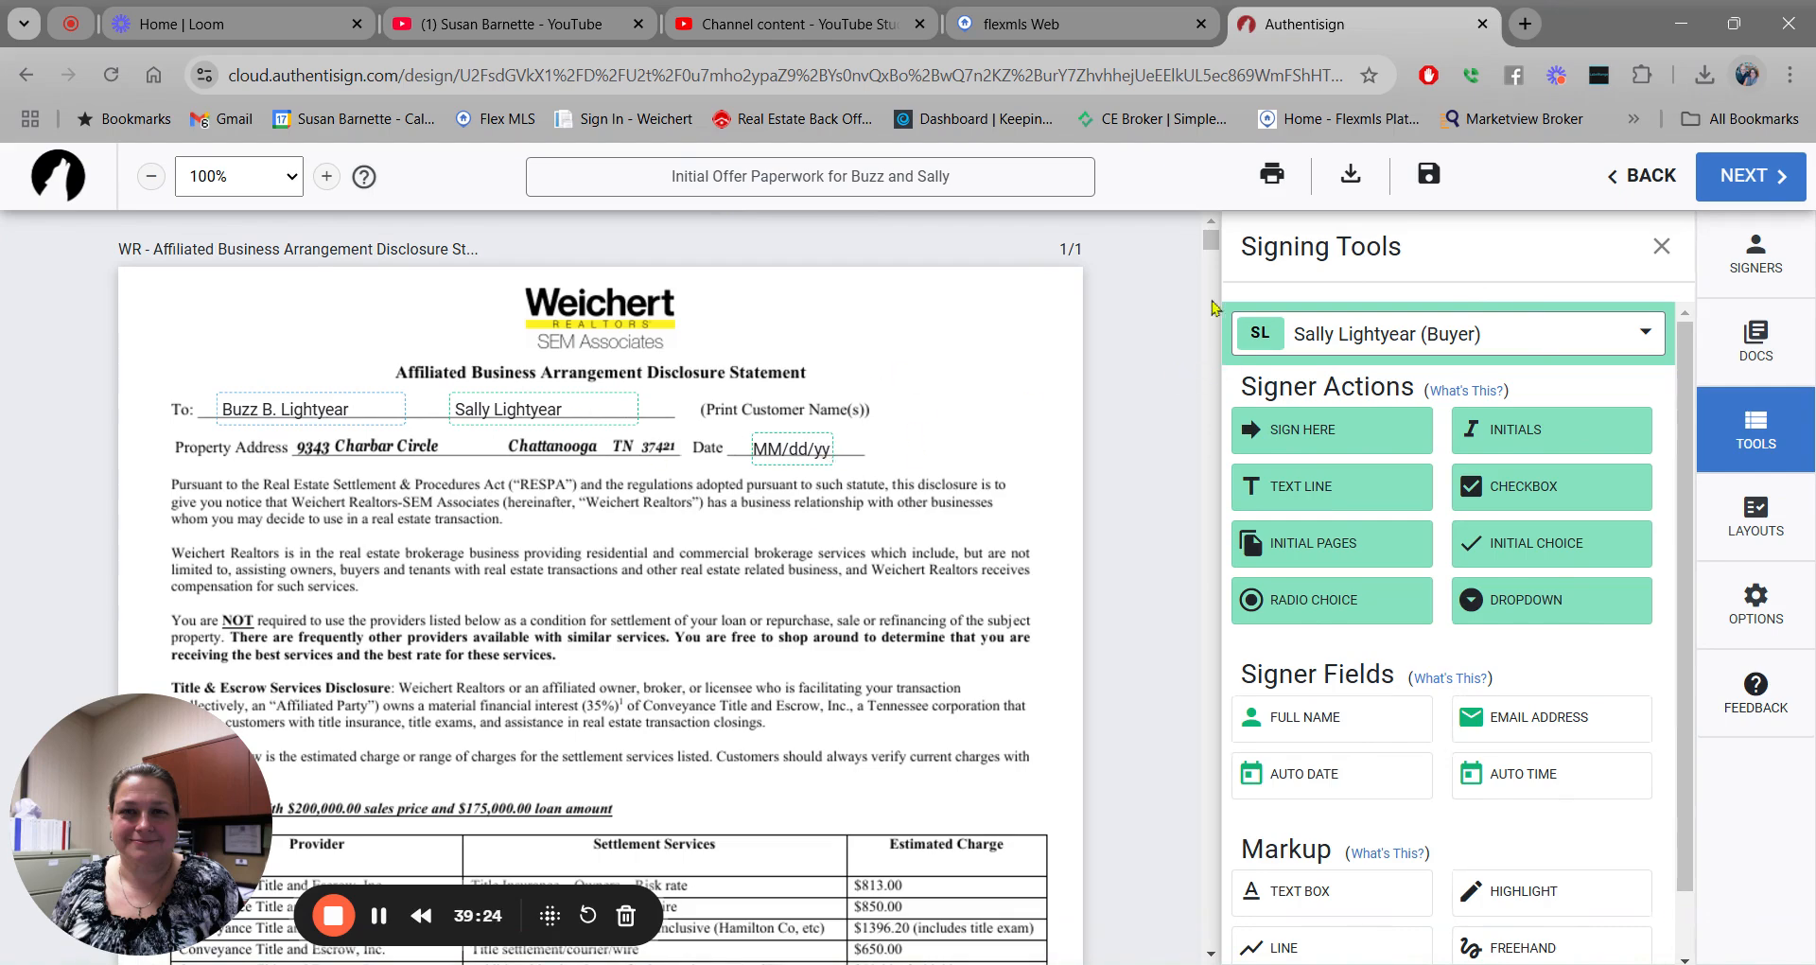
# Put the second buyer's signature on the right Buyer/Seller line, without a time field.
pyautogui.scroll(-5, 1215, 242)
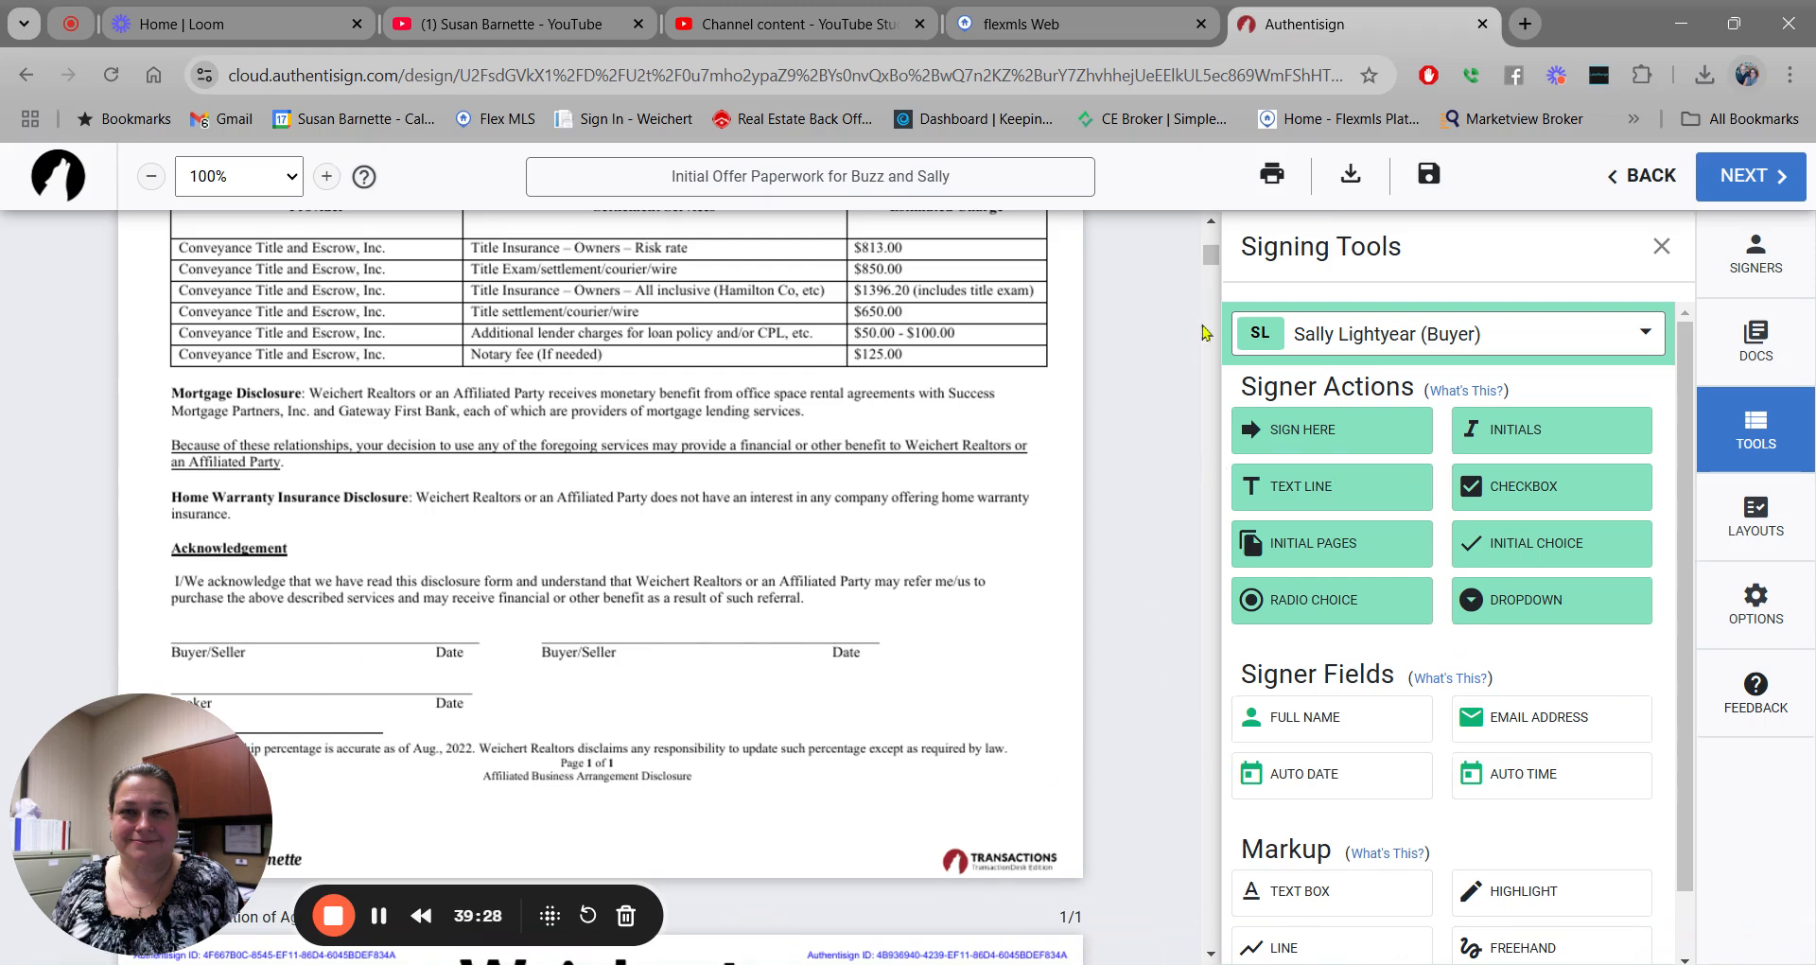
pyautogui.scroll(-3, 605, 586)
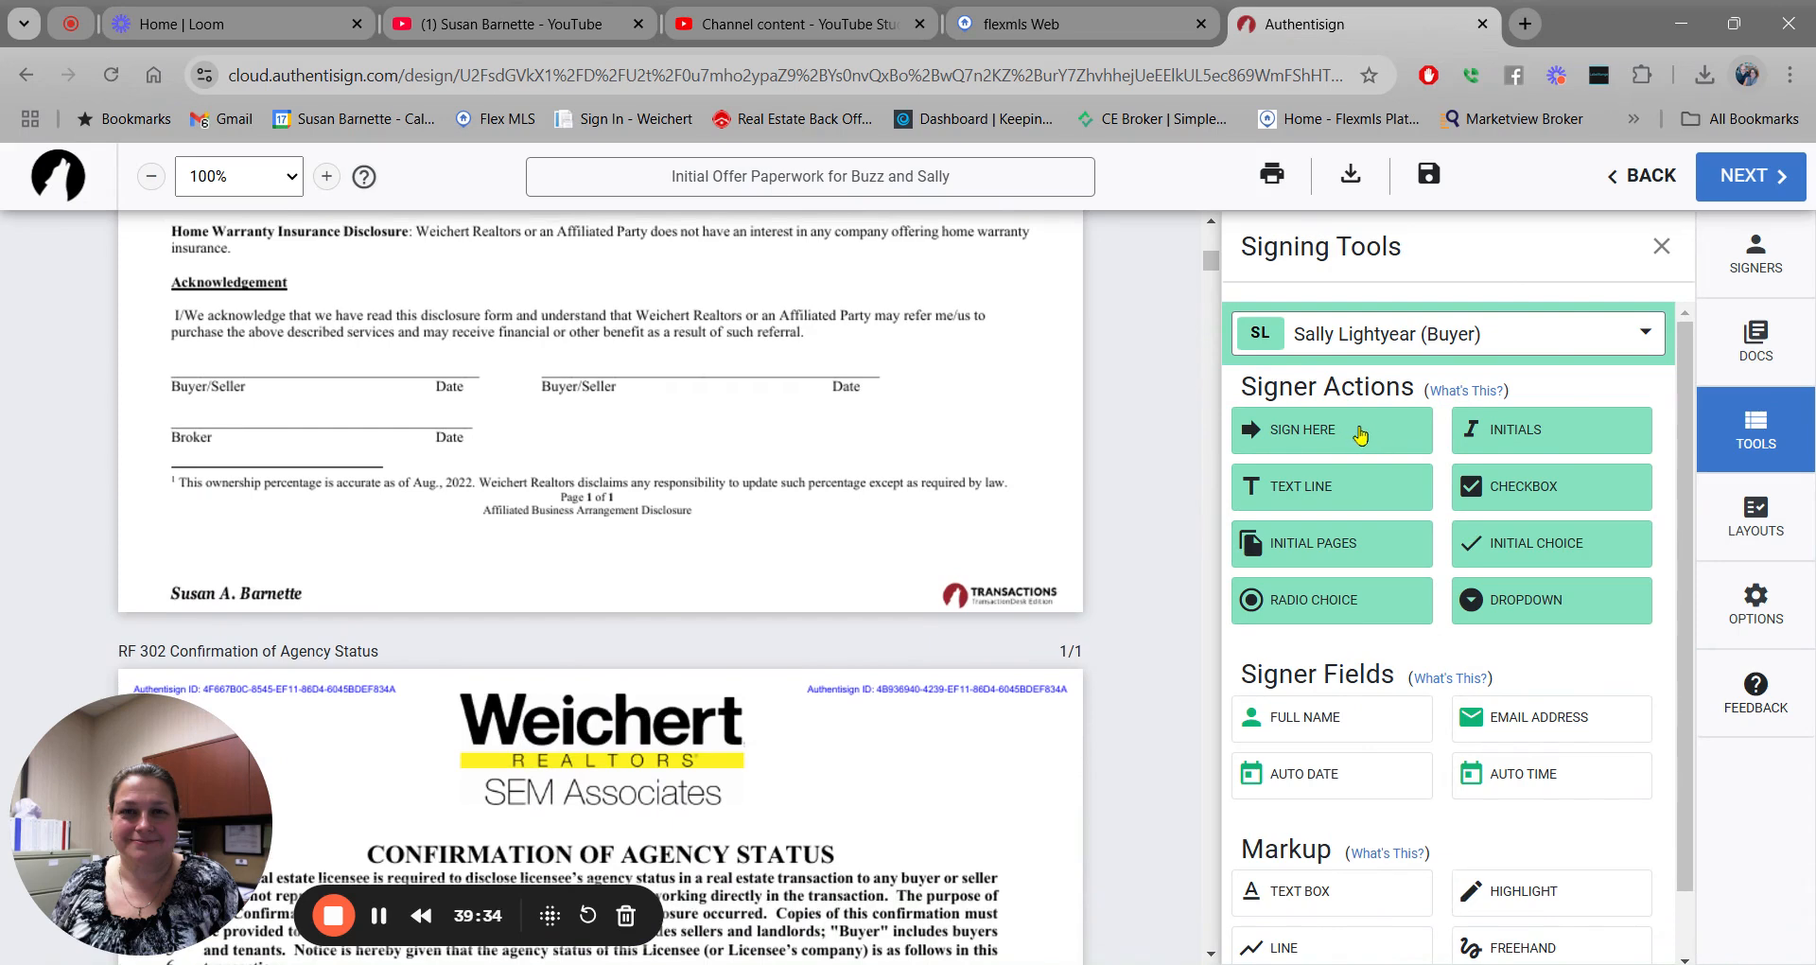
pyautogui.moveTo(1354, 437); pyautogui.dragTo(542, 346)
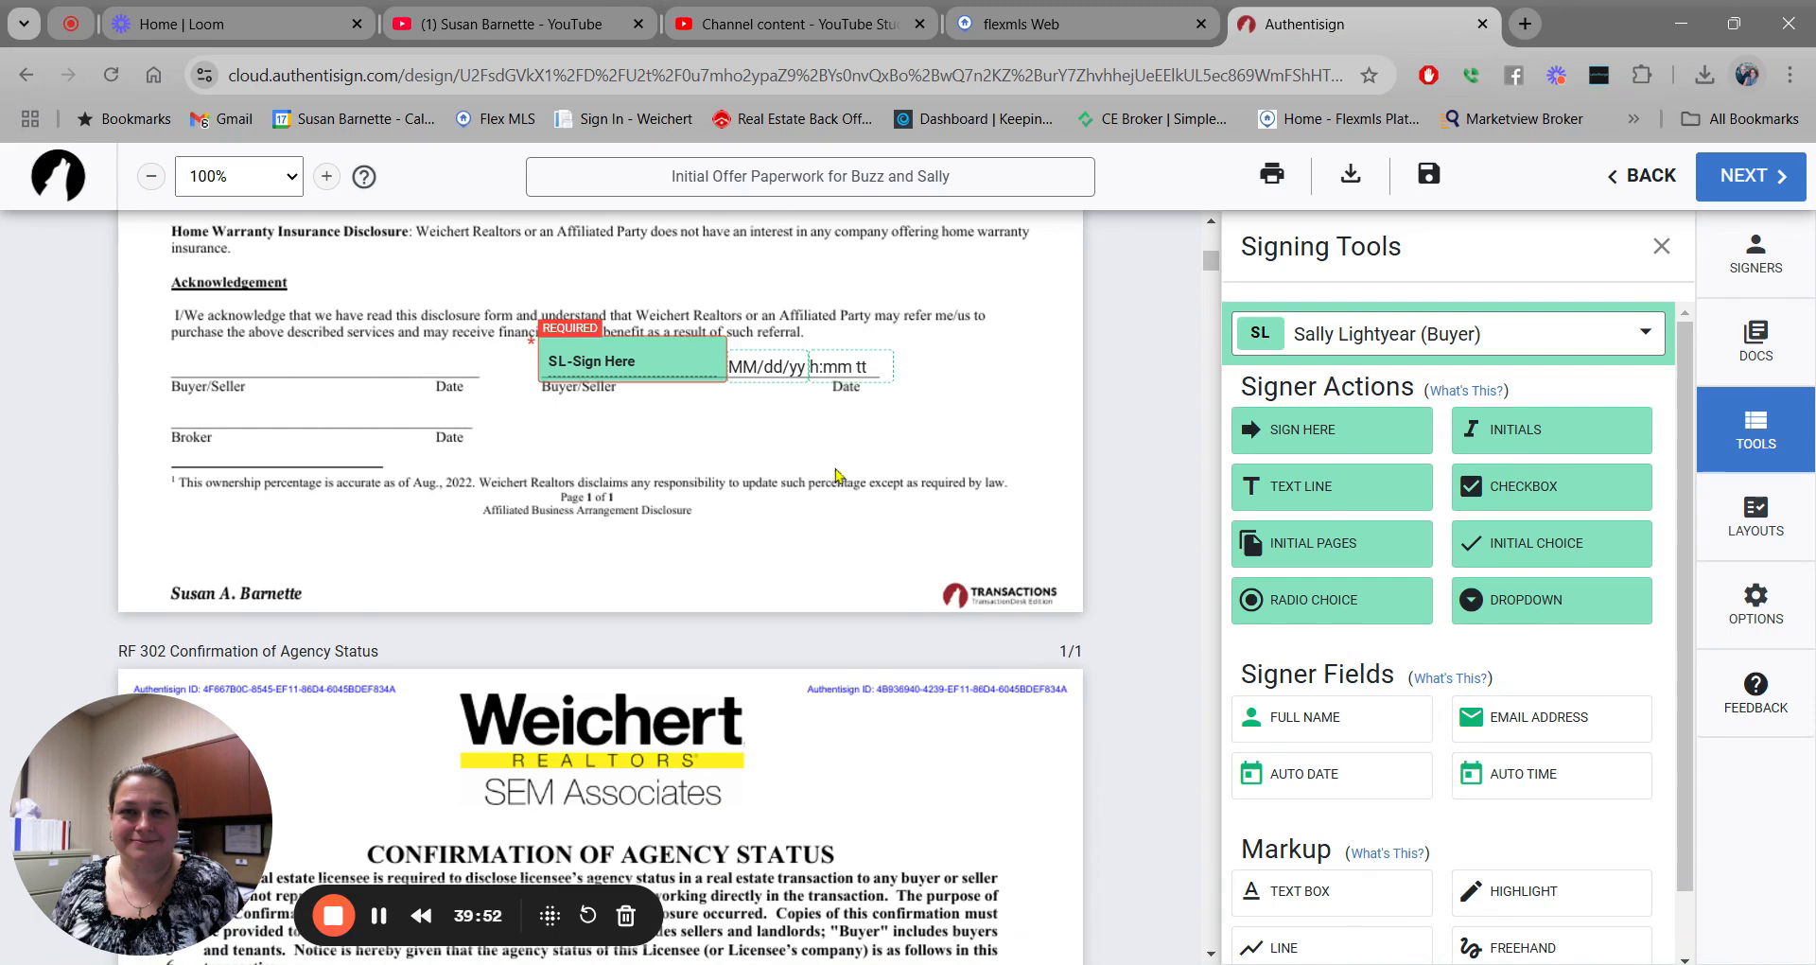
pyautogui.click(851, 368)
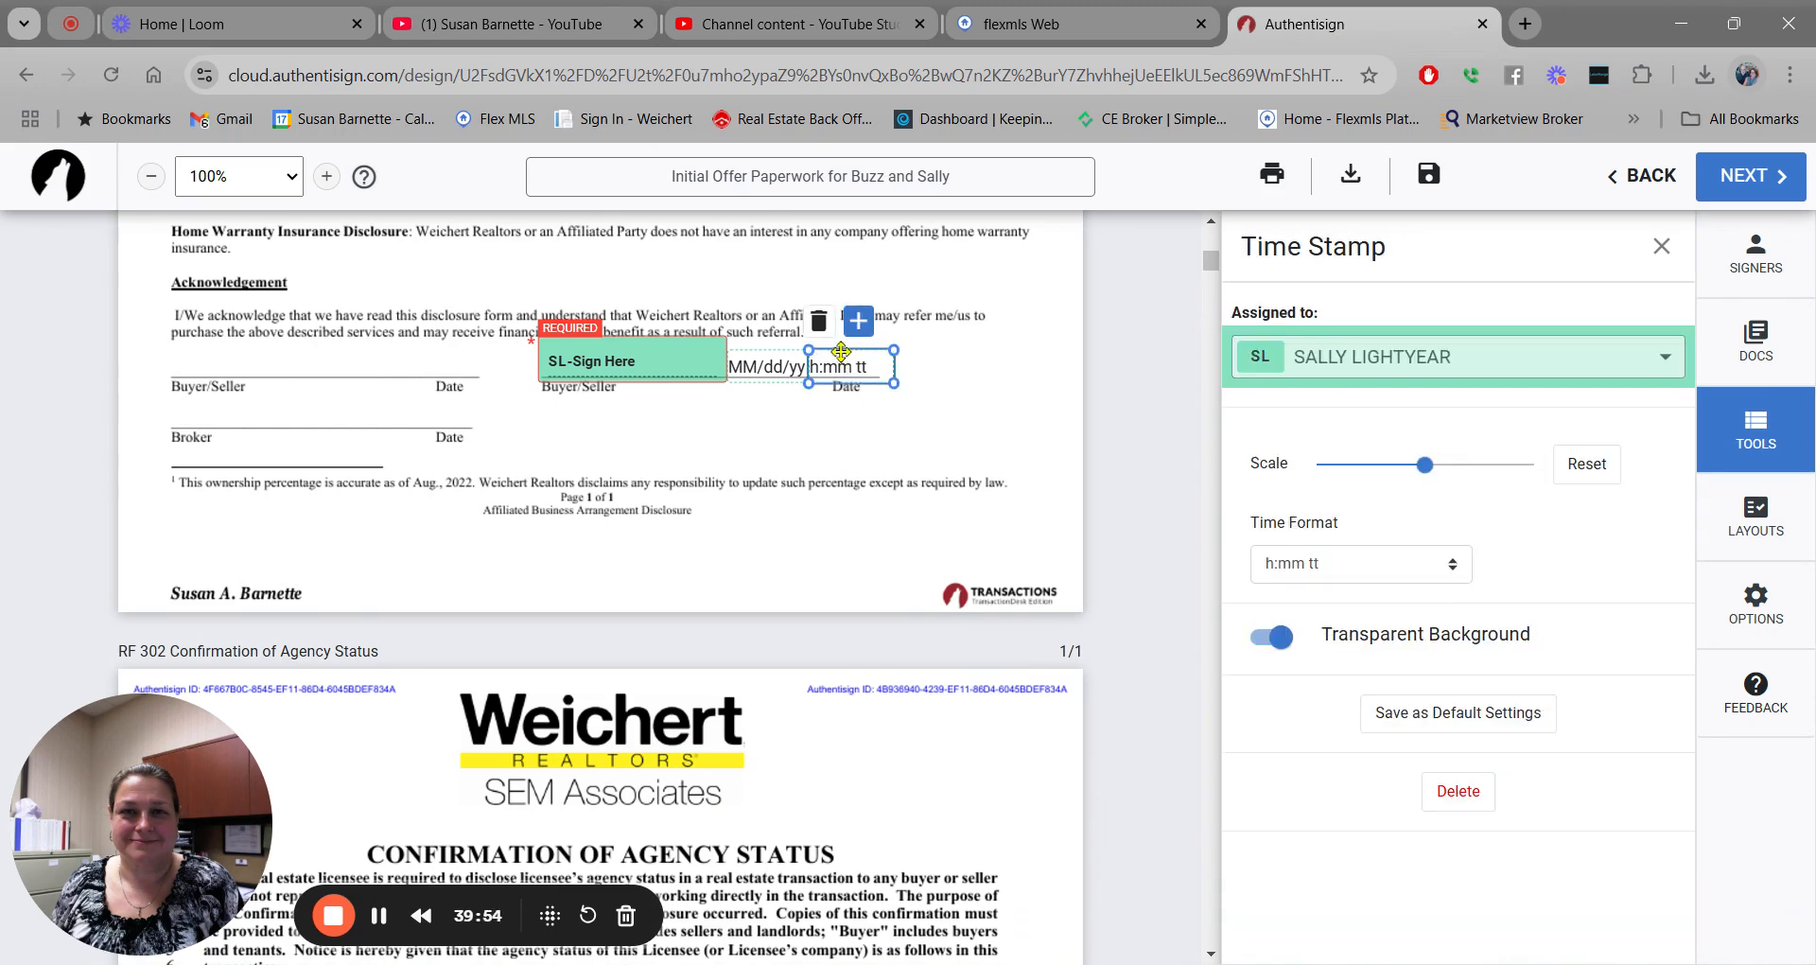
pyautogui.click(820, 321)
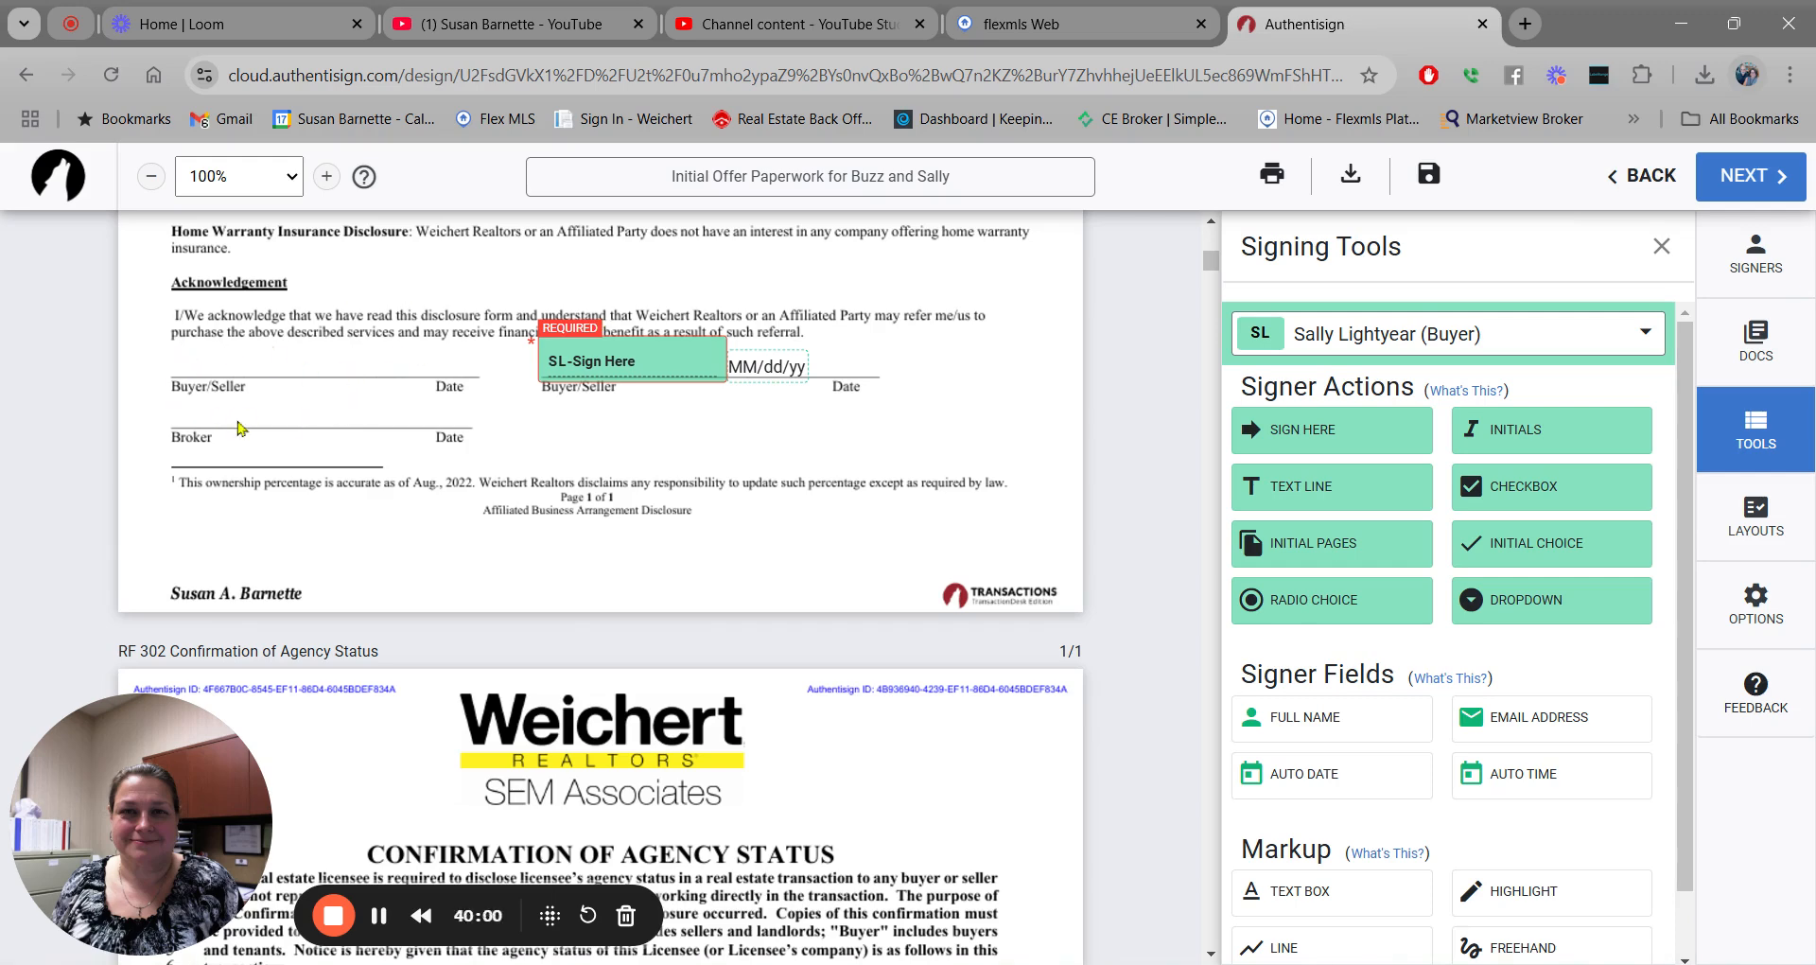
# Put the first buyer's signature on the left Buyer/Seller line, without a time field.
pyautogui.click(1649, 338)
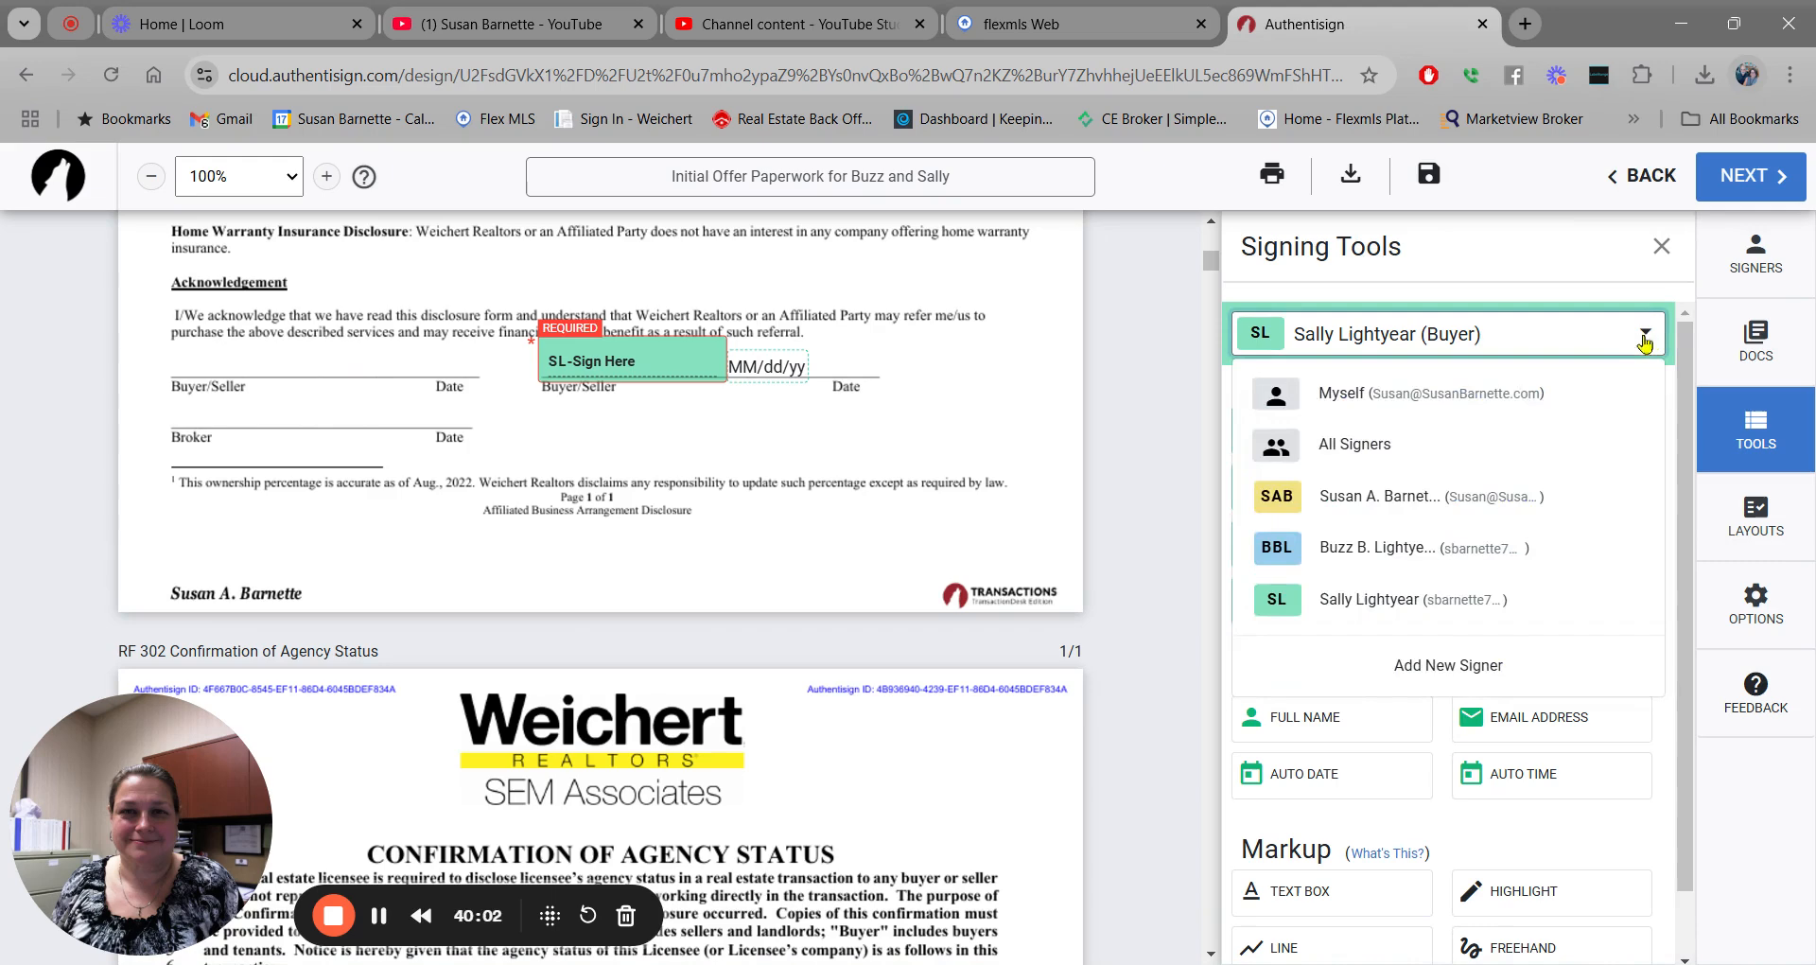
pyautogui.click(1324, 547)
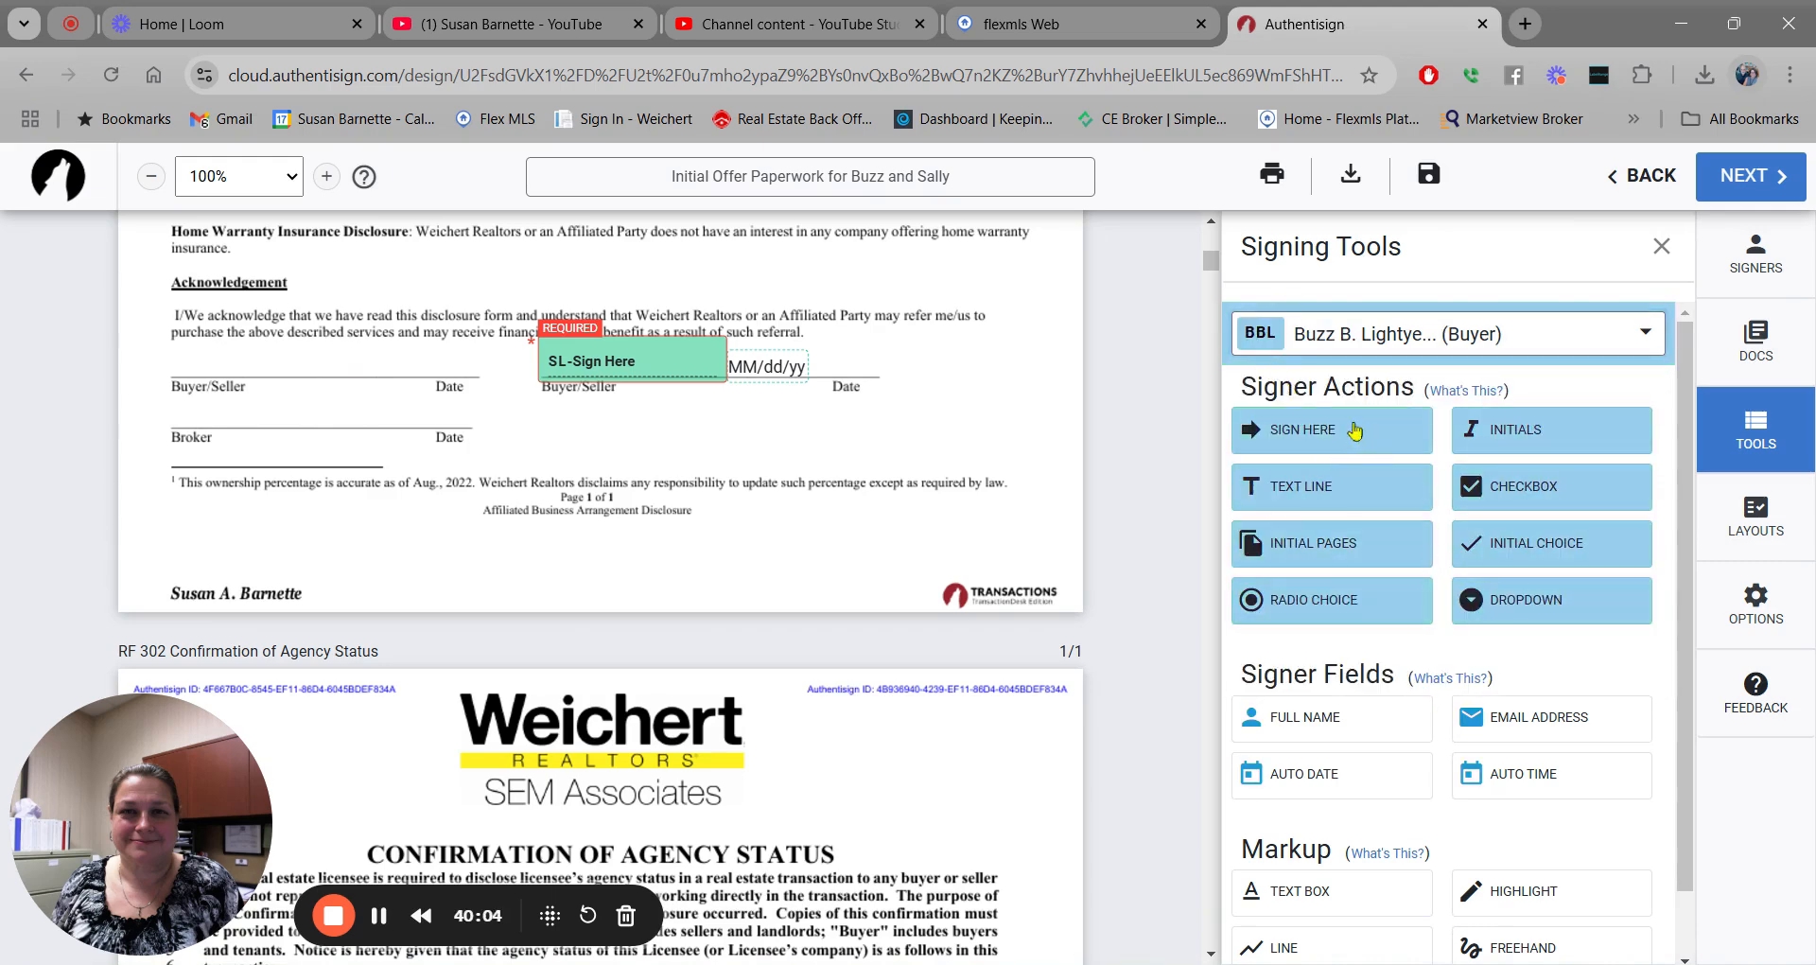
pyautogui.moveTo(1333, 432)
pyautogui.mouseDown()
pyautogui.moveTo(113, 356)
pyautogui.moveTo(173, 347)
pyautogui.mouseUp()
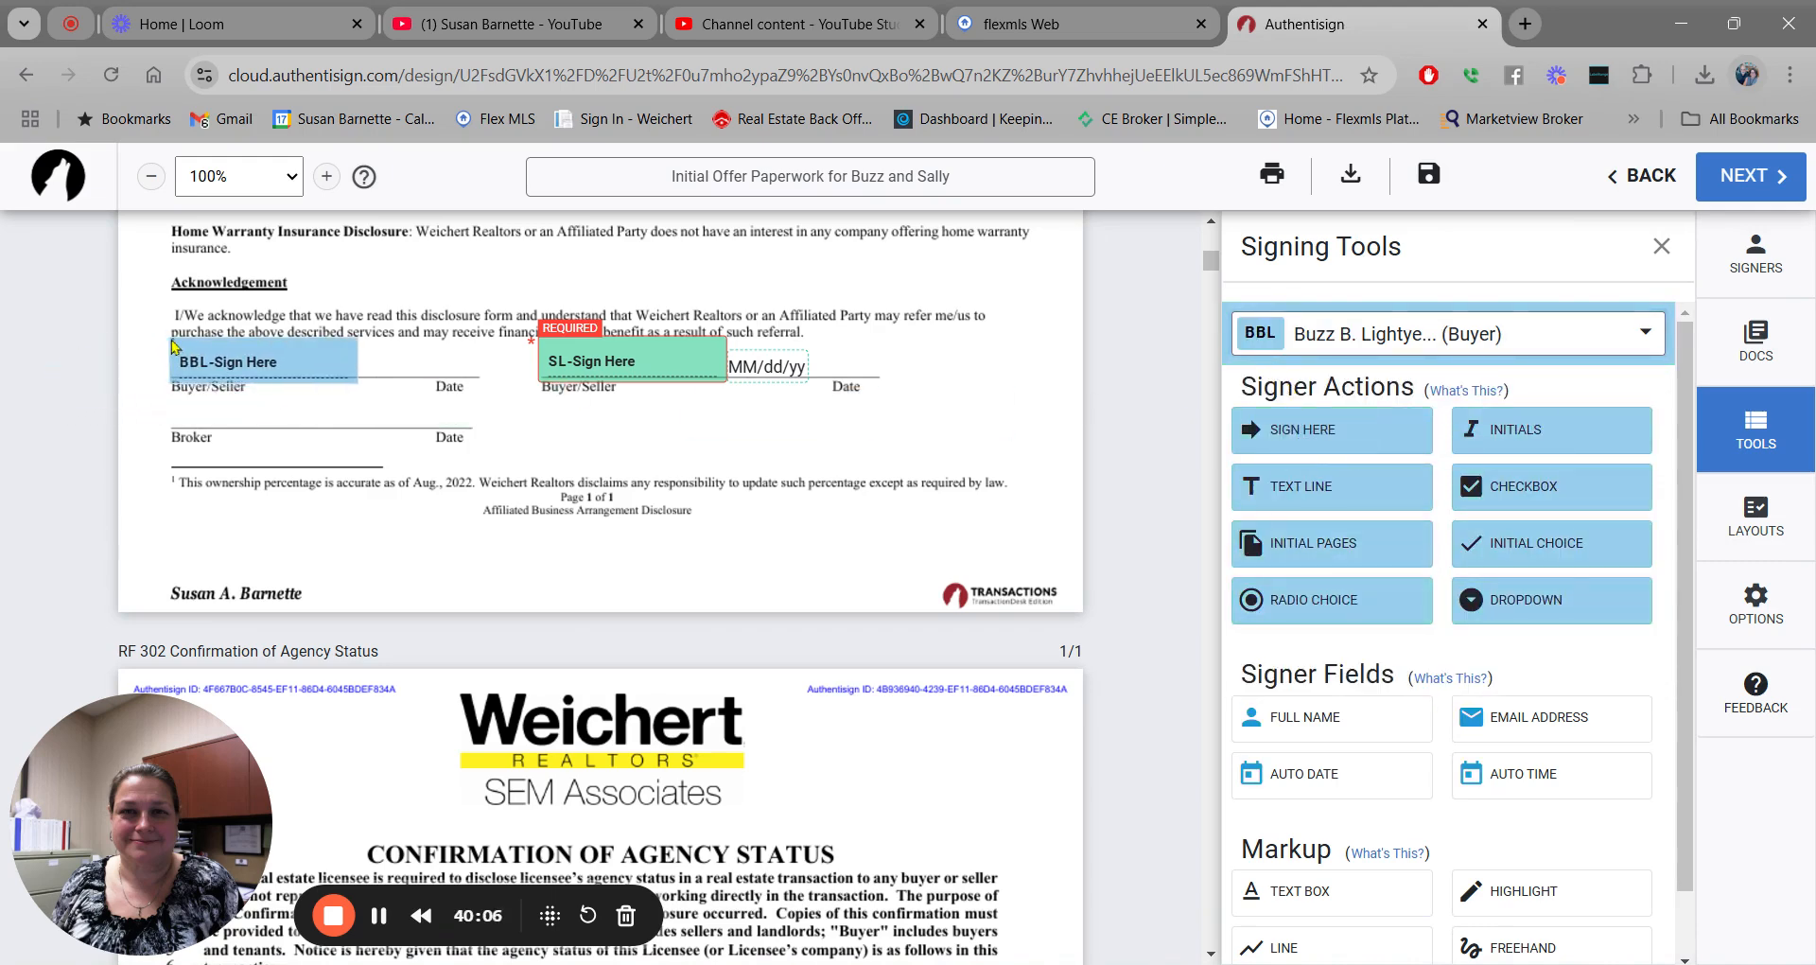
pyautogui.click(494, 366)
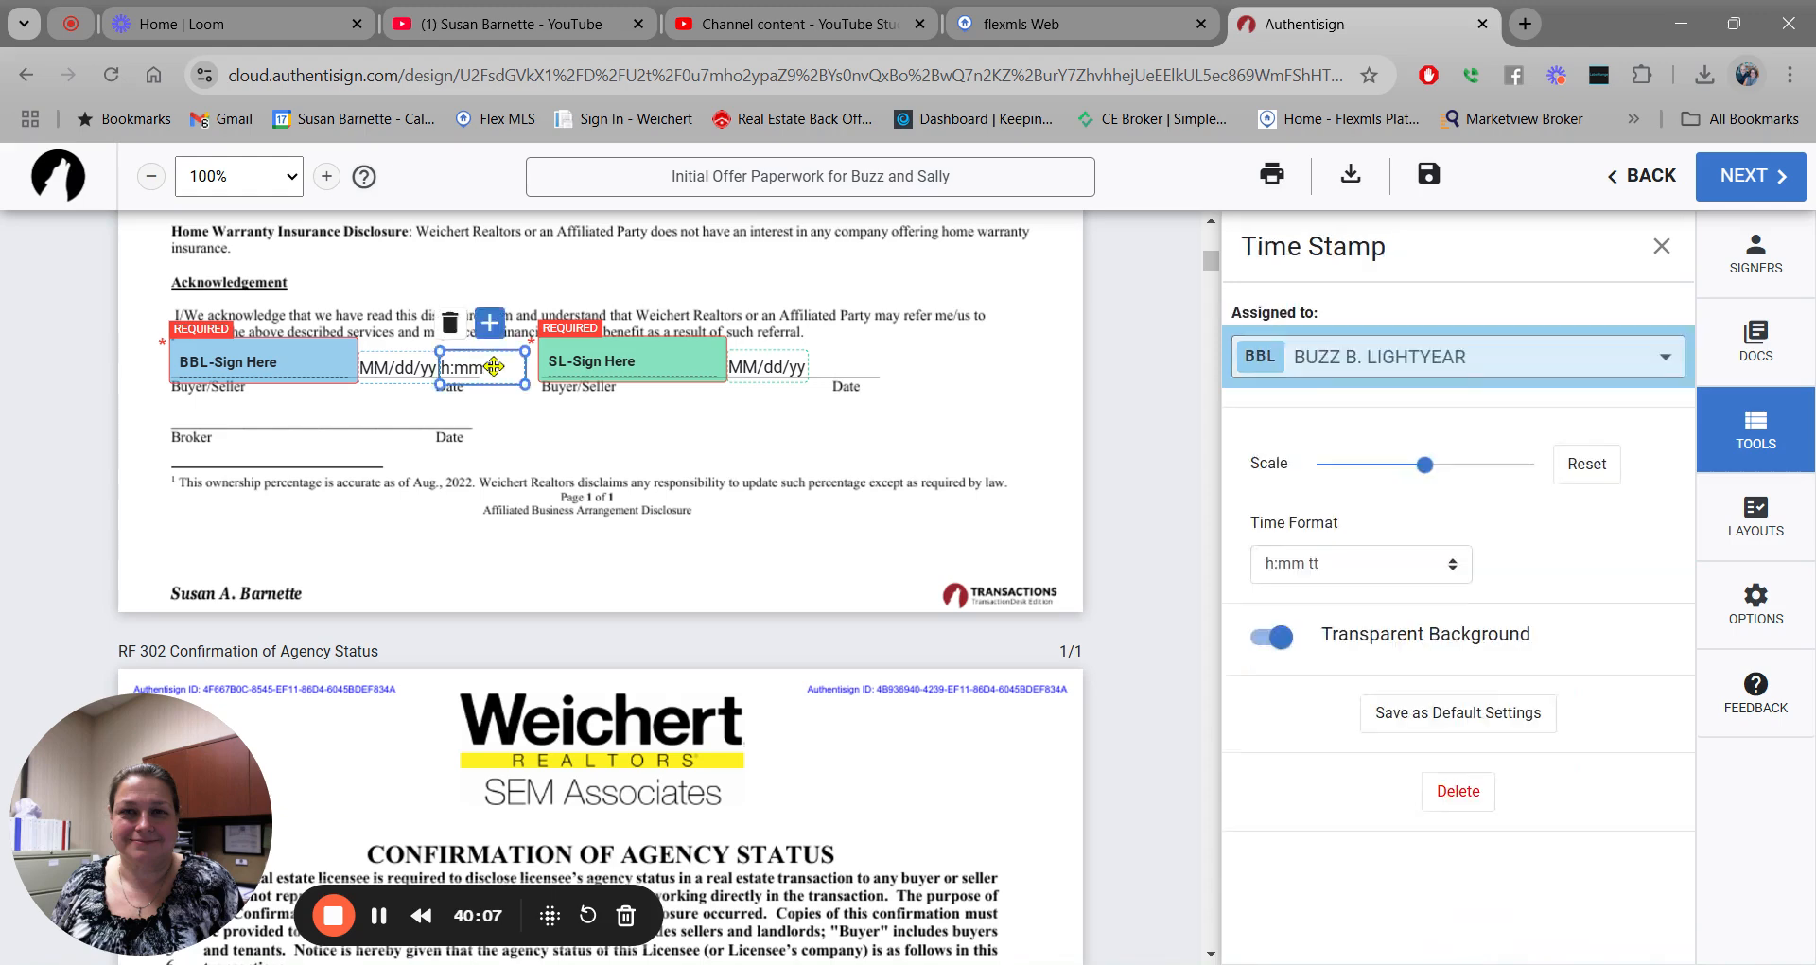
pyautogui.click(451, 322)
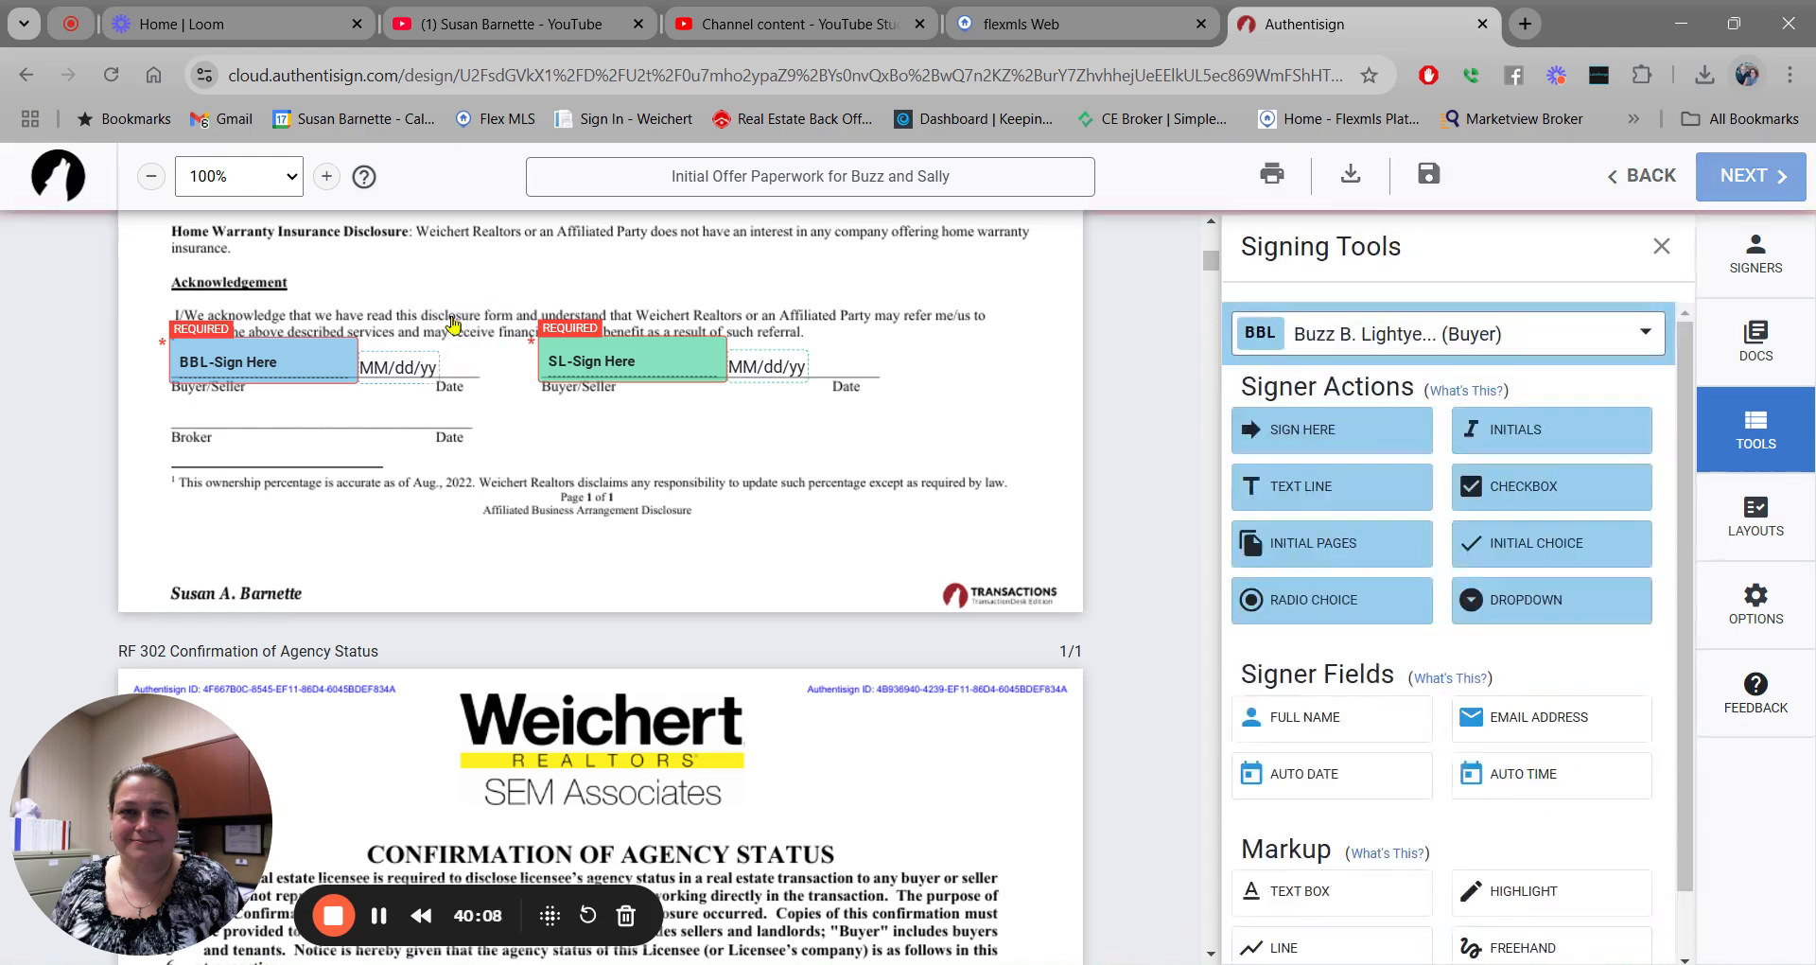
# Put the agent's signature on the Broker line, without a time field.
pyautogui.click(1648, 339)
pyautogui.click(1524, 499)
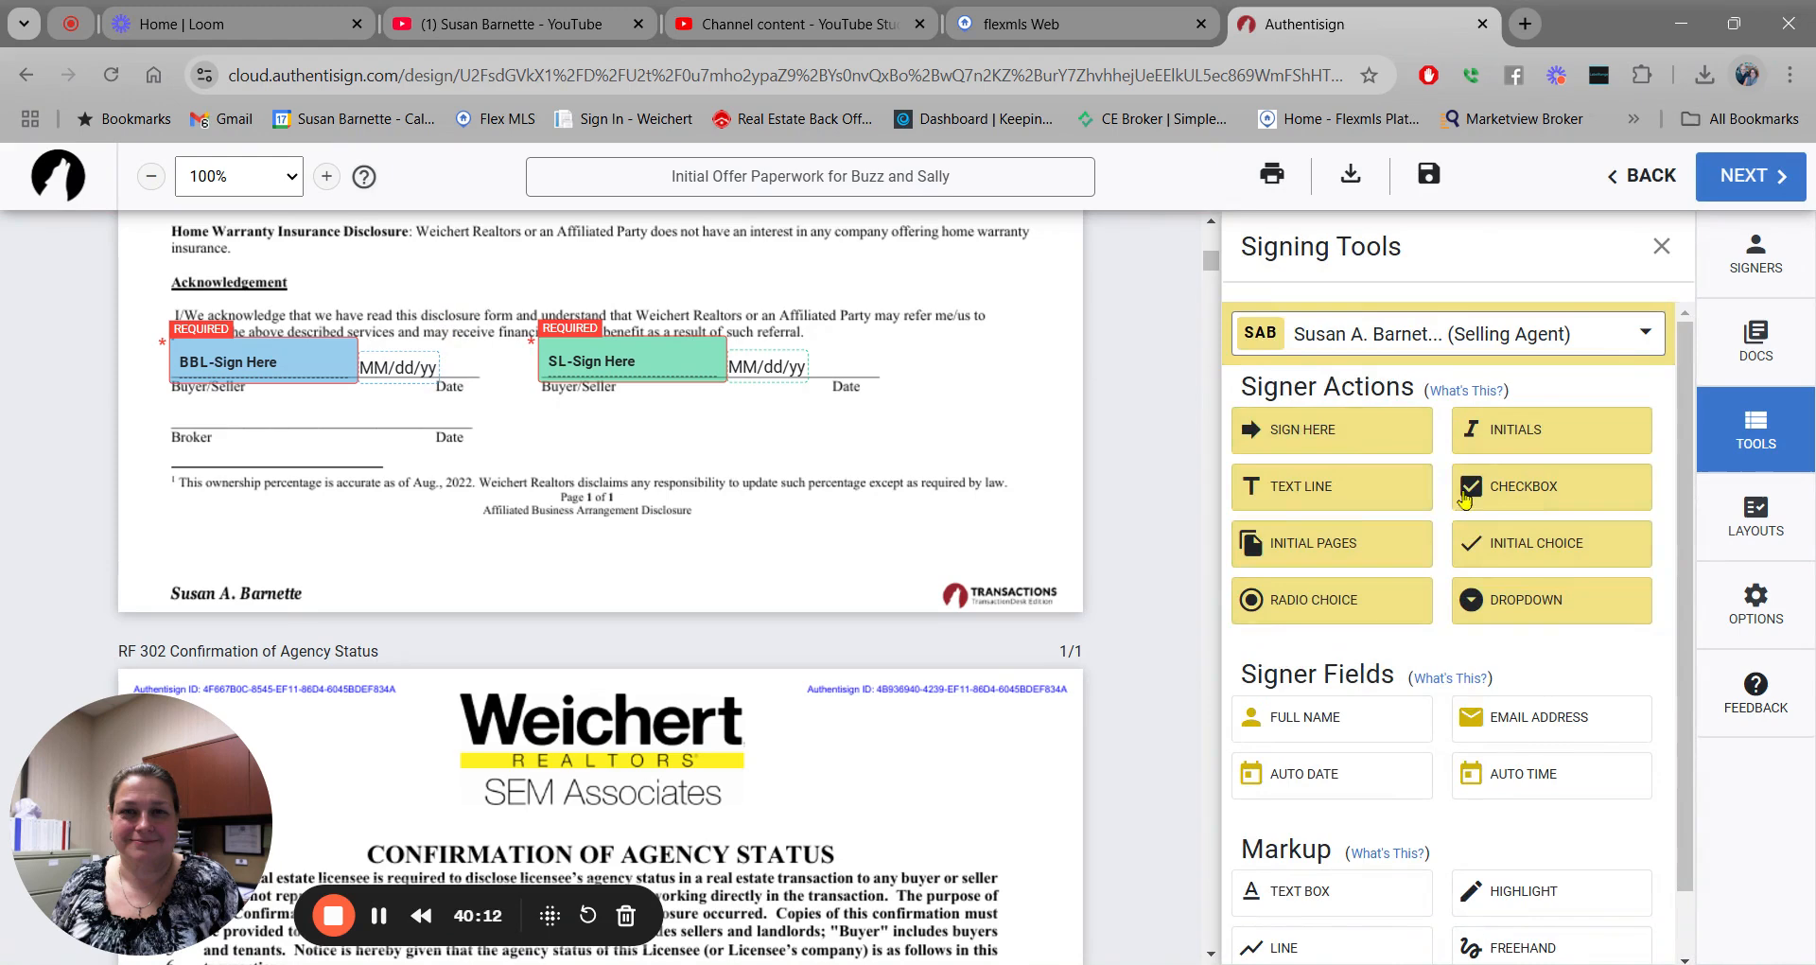
pyautogui.moveTo(1351, 433); pyautogui.dragTo(168, 394)
pyautogui.click(466, 405)
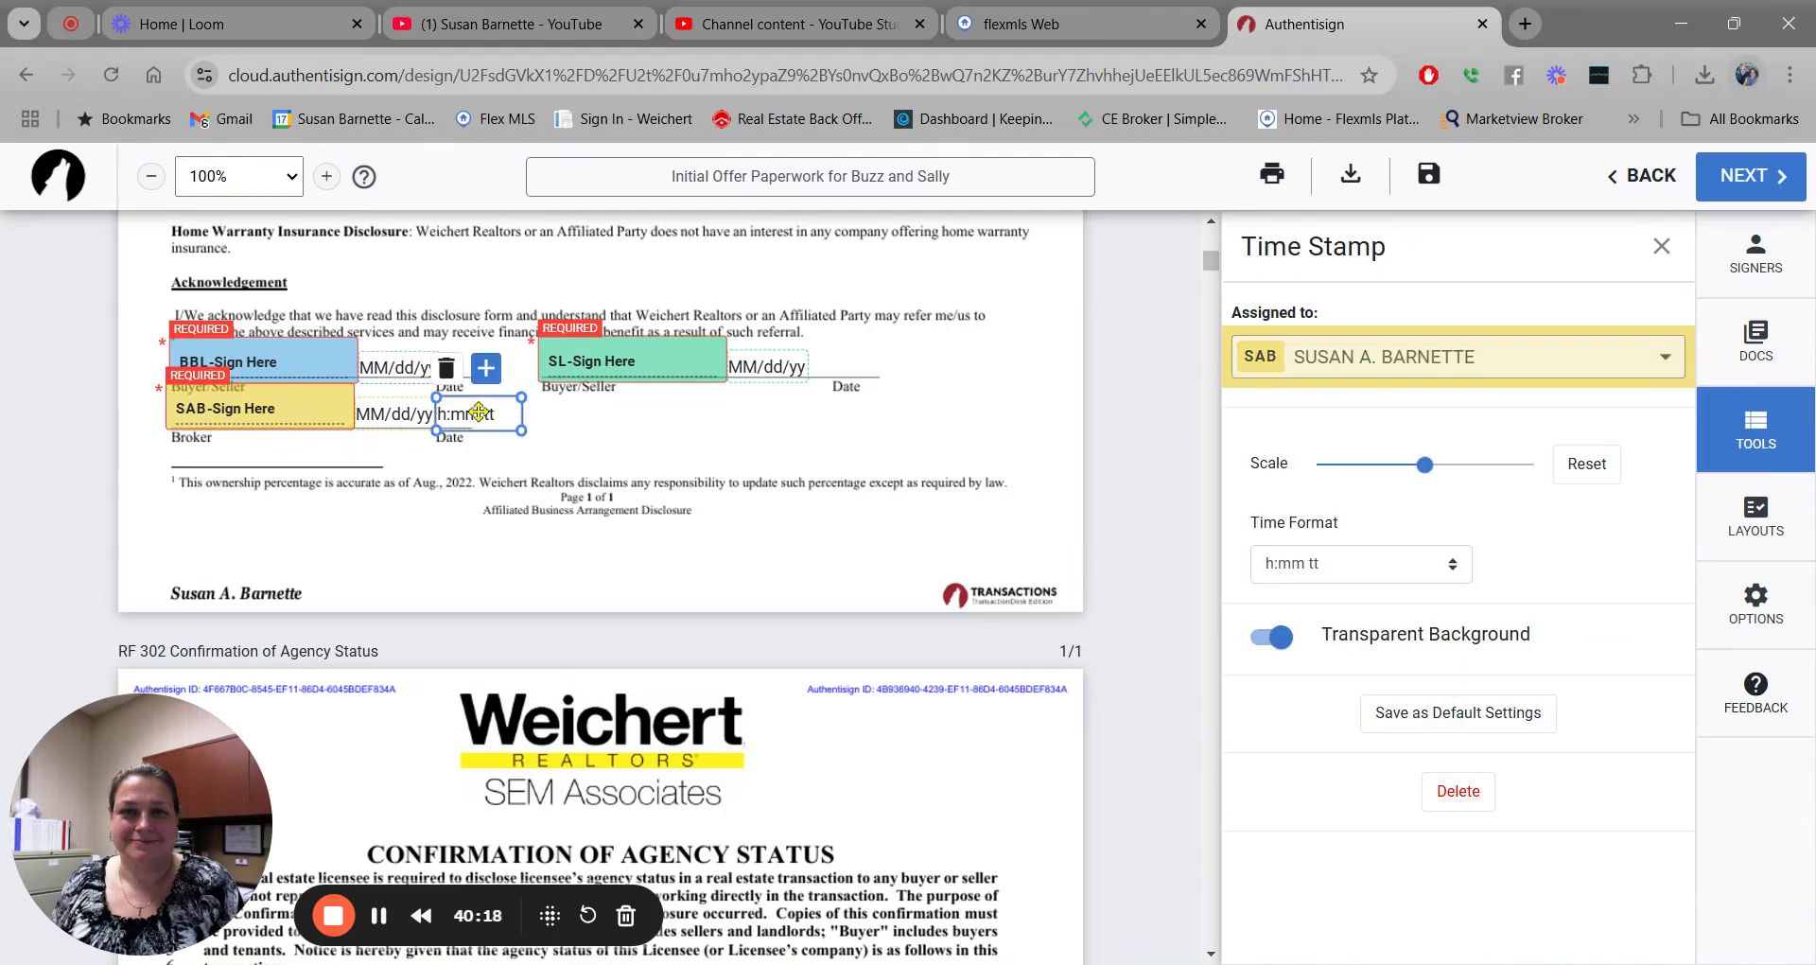
pyautogui.click(447, 369)
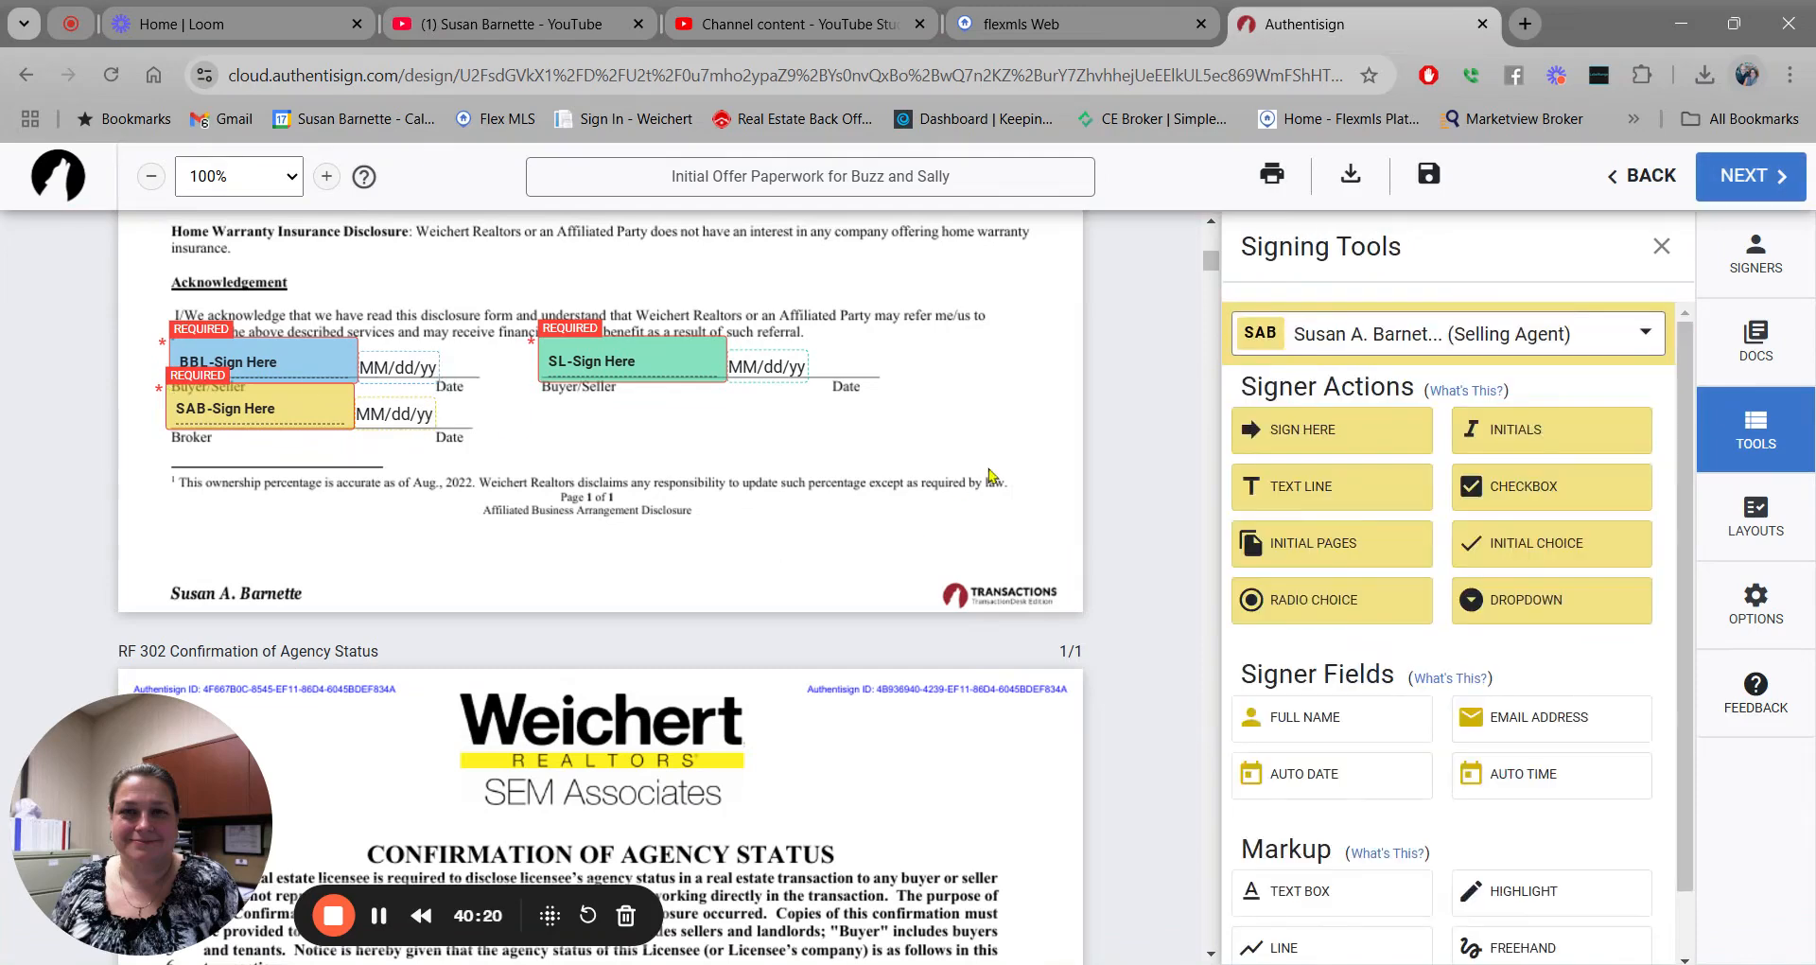
# Add the agent's full-name field on RF 302's LICENSEE NAME line.
pyautogui.scroll(-6, 969, 463)
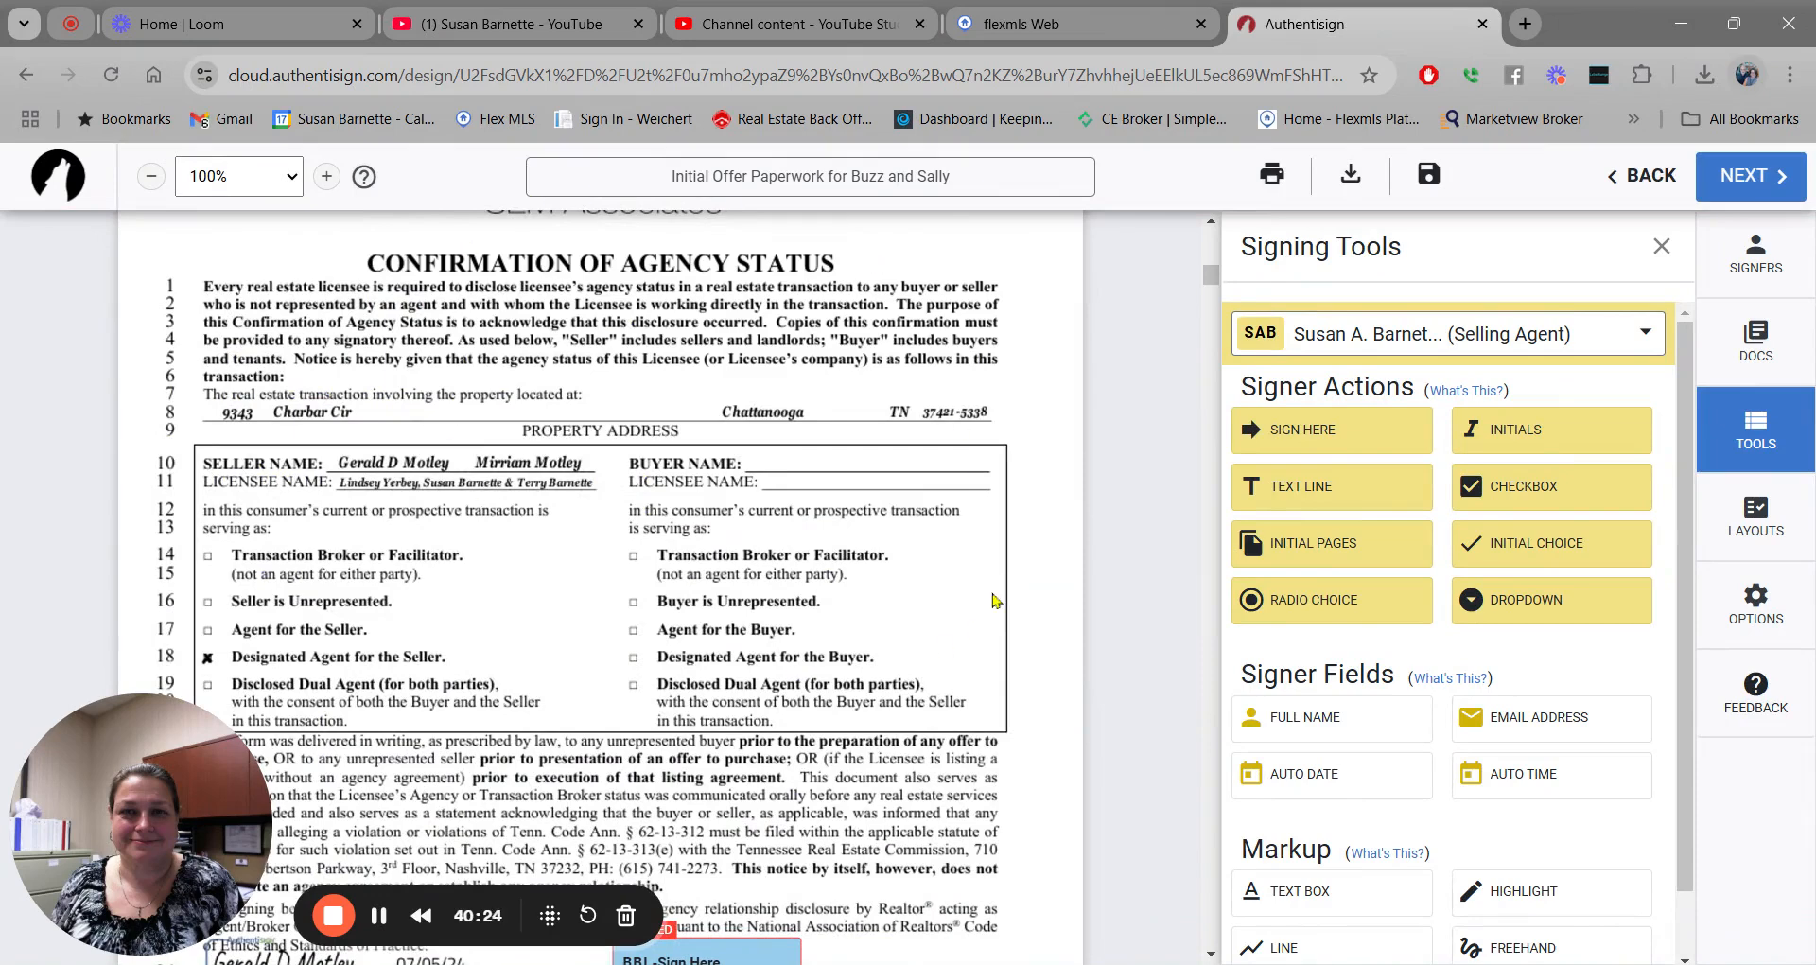
pyautogui.scroll(-2, 993, 601)
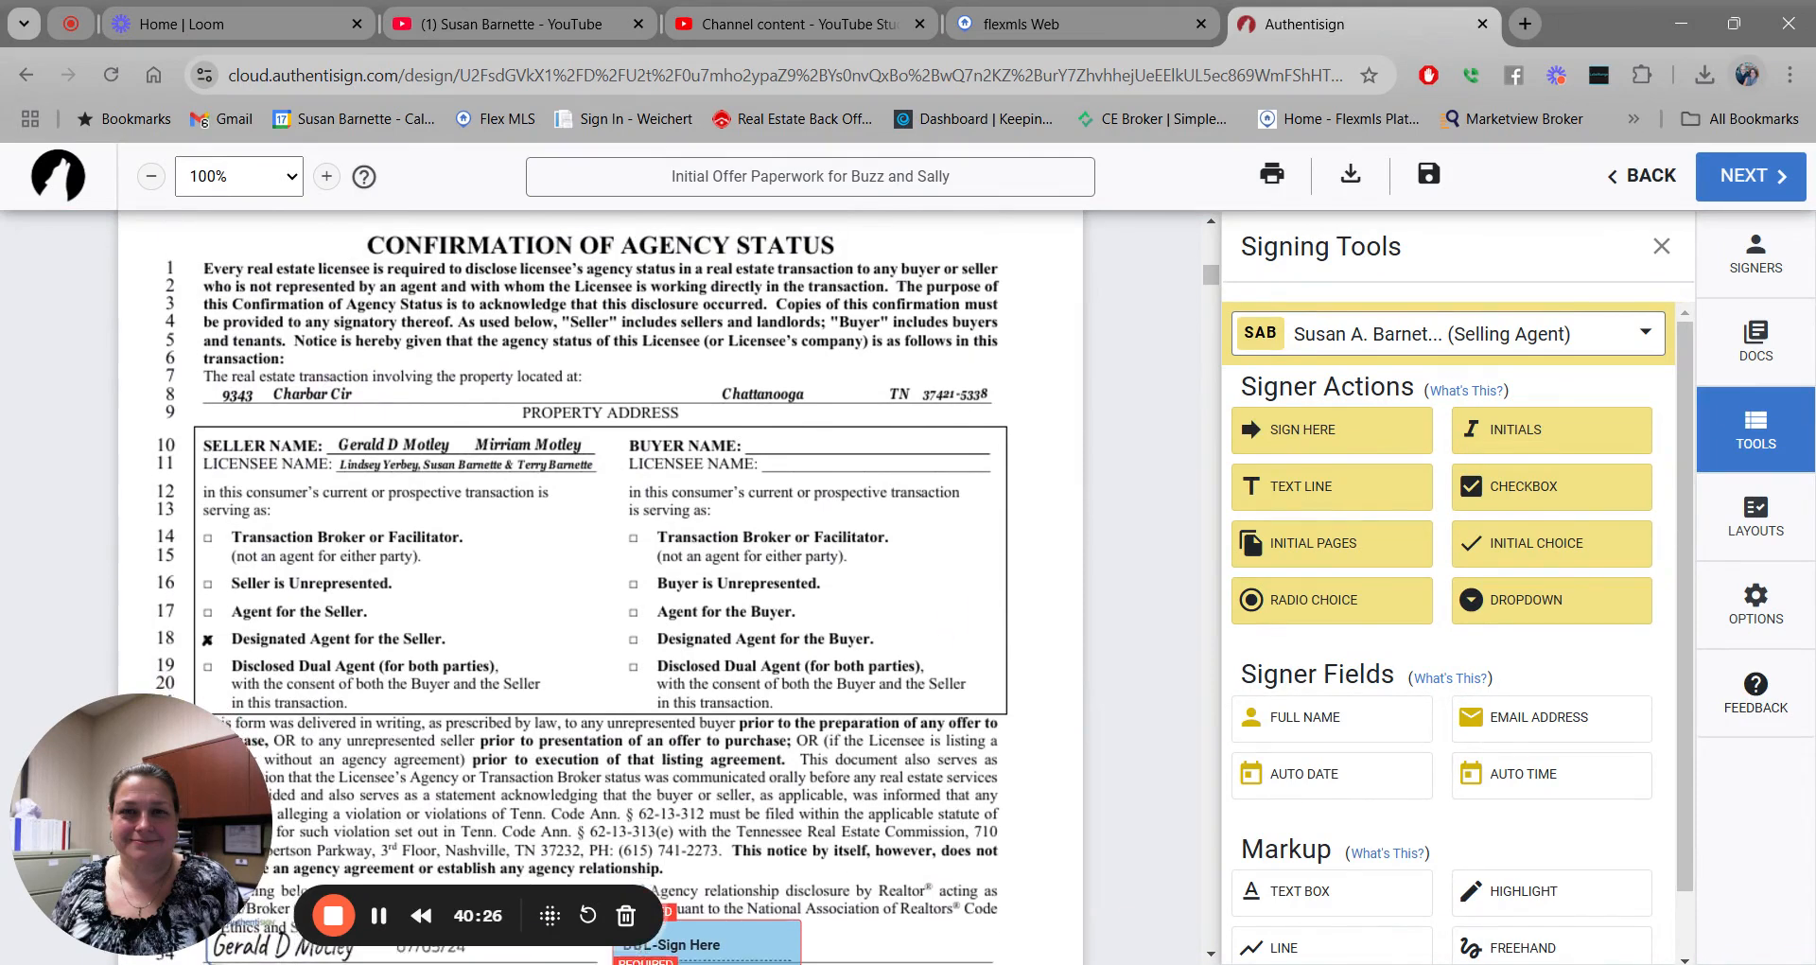
pyautogui.scroll(-1, 601, 577)
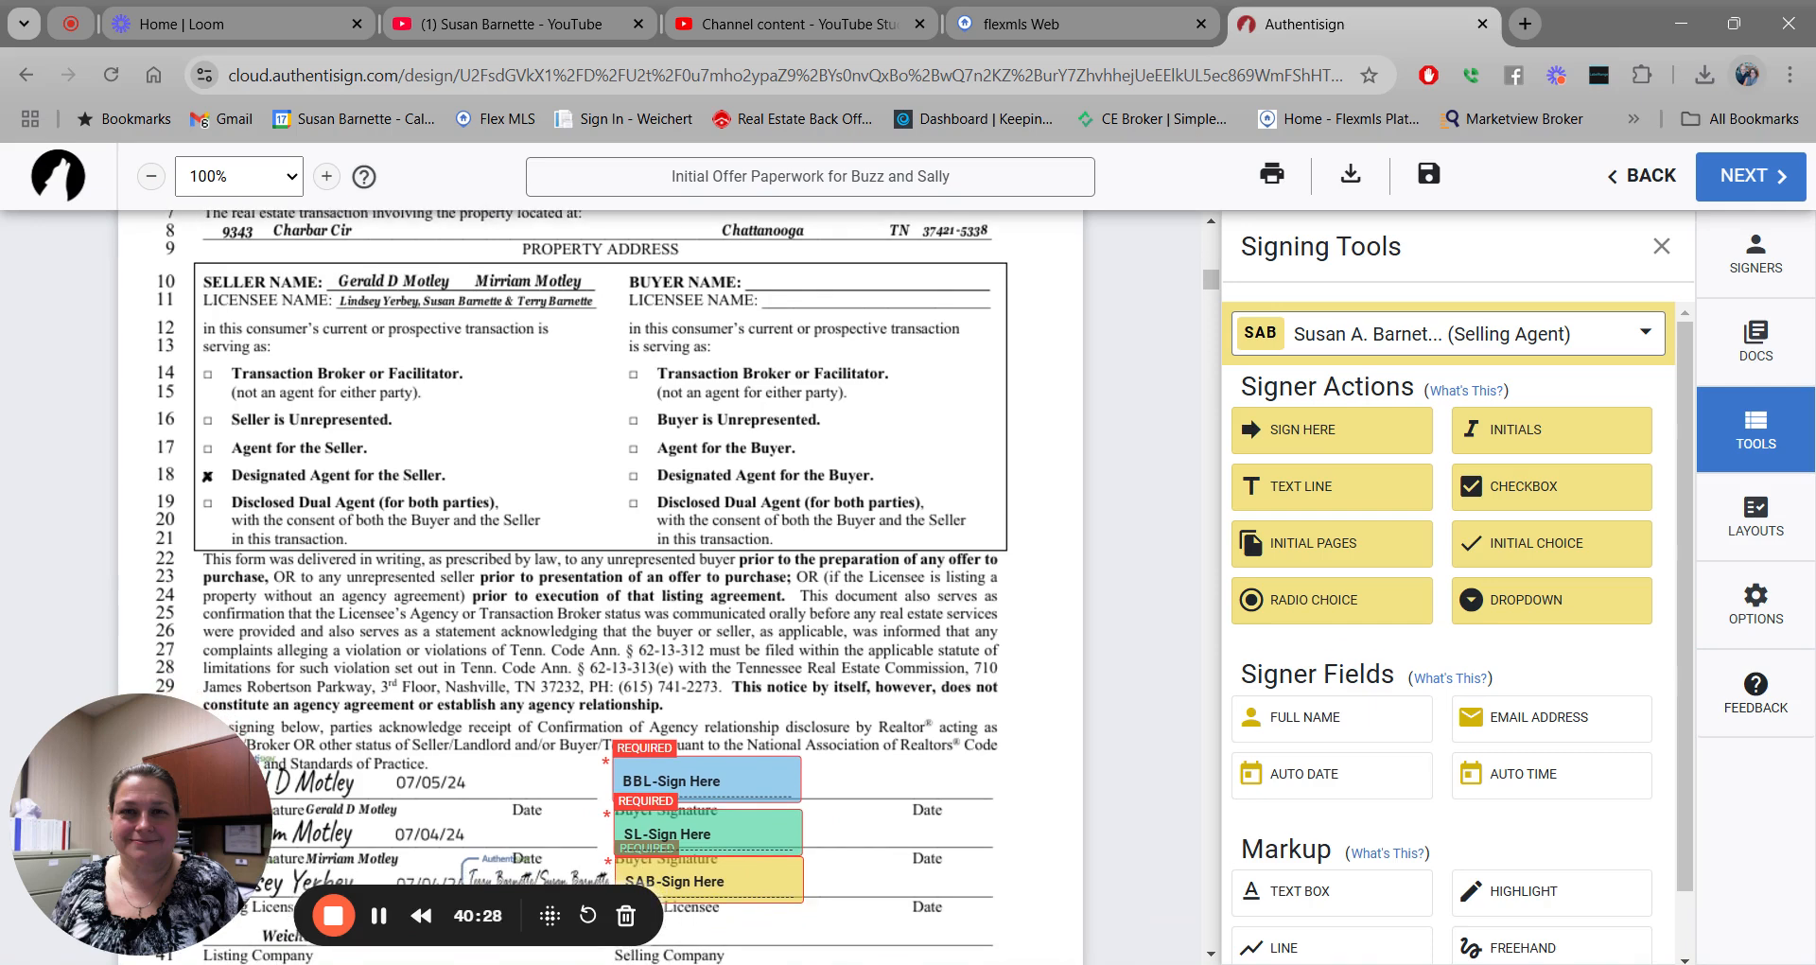
pyautogui.scroll(-1, 602, 586)
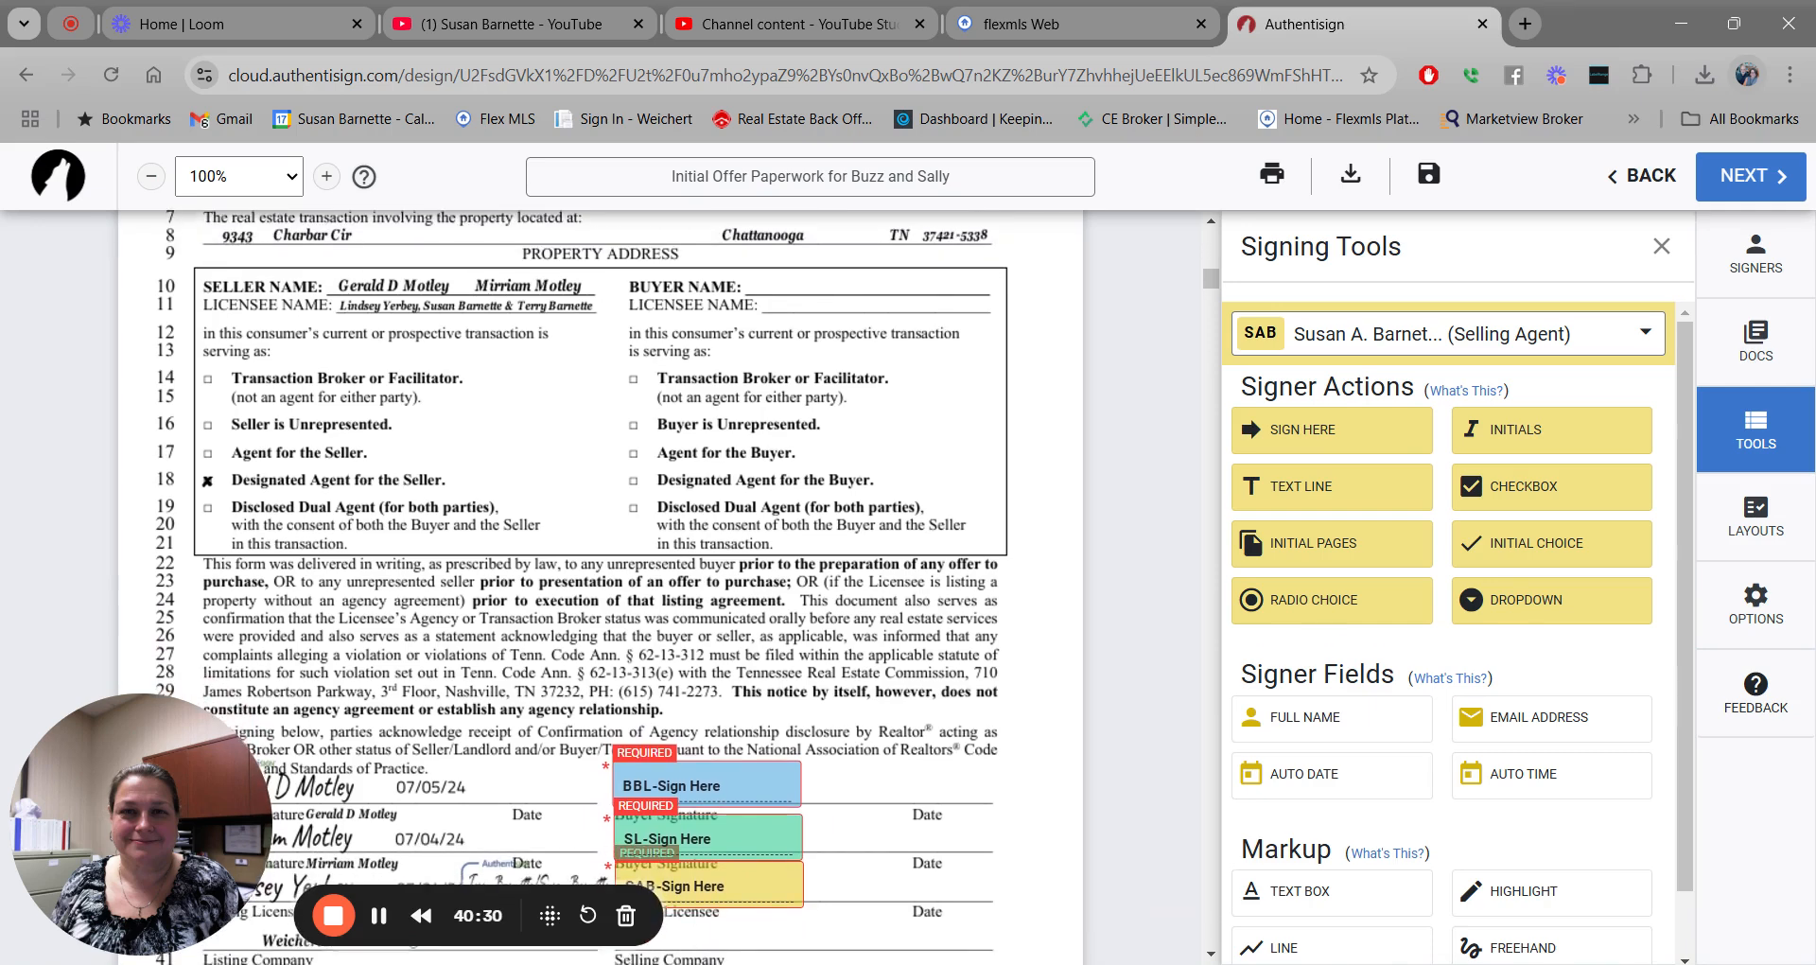
pyautogui.scroll(-1, 602, 587)
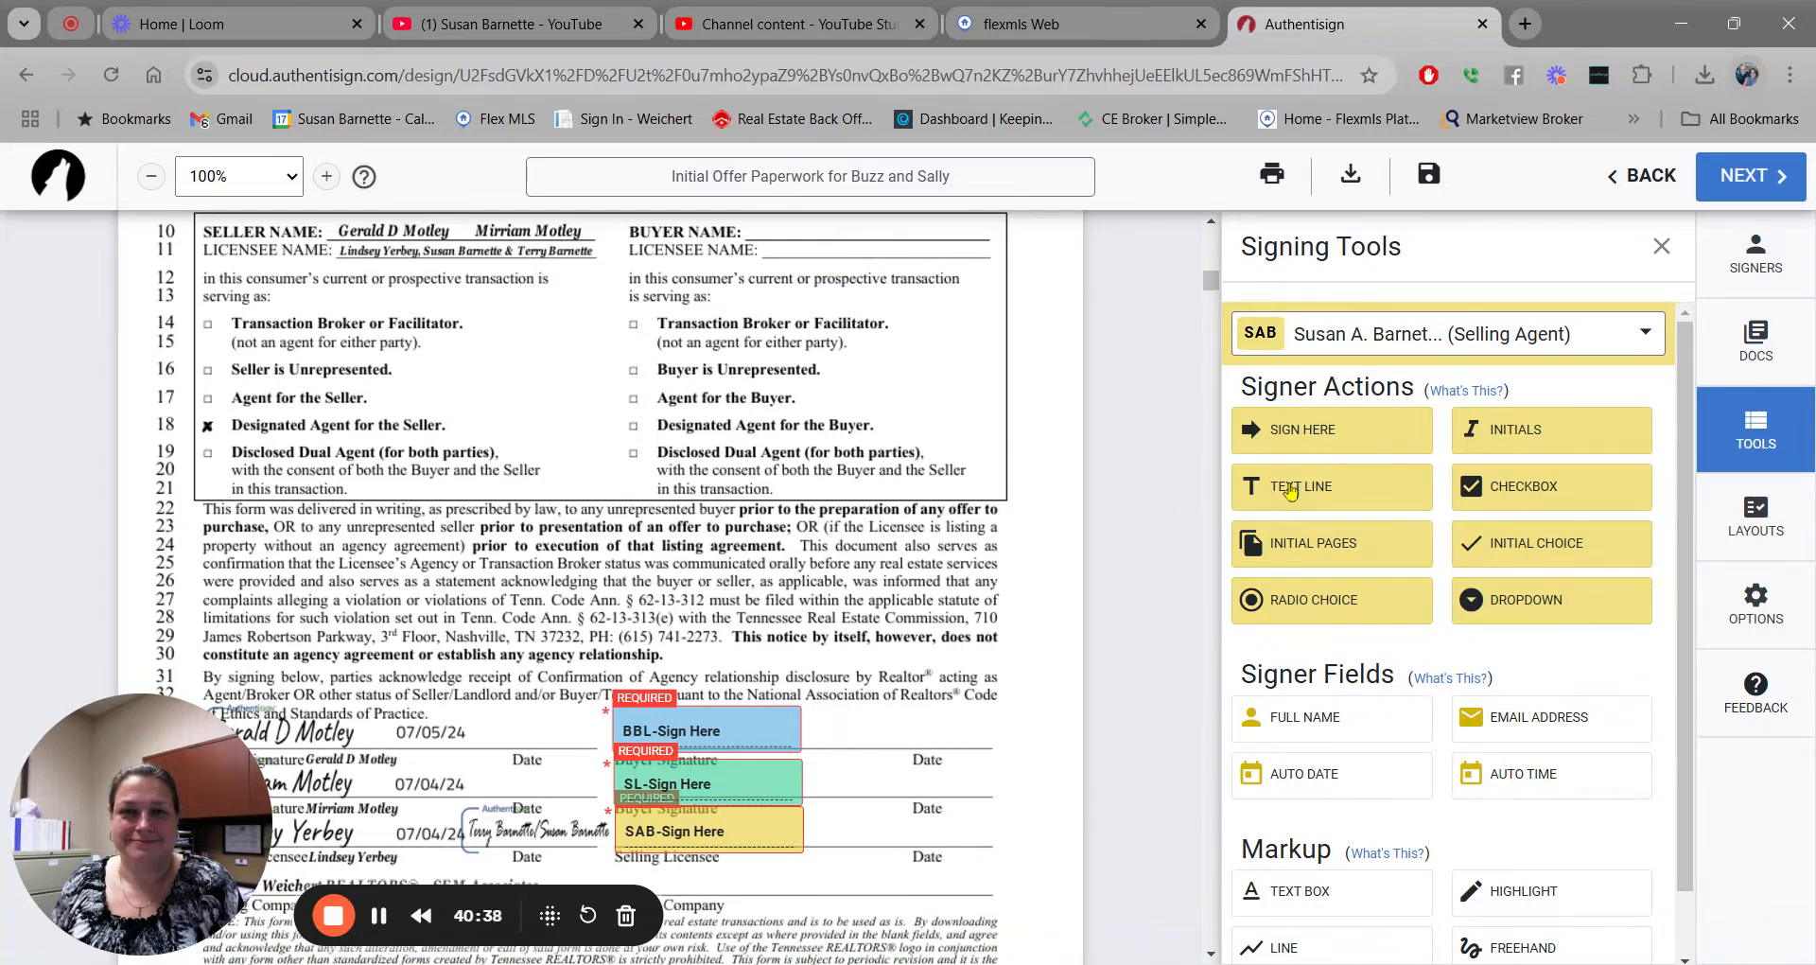
pyautogui.moveTo(1417, 722); pyautogui.dragTo(761, 245)
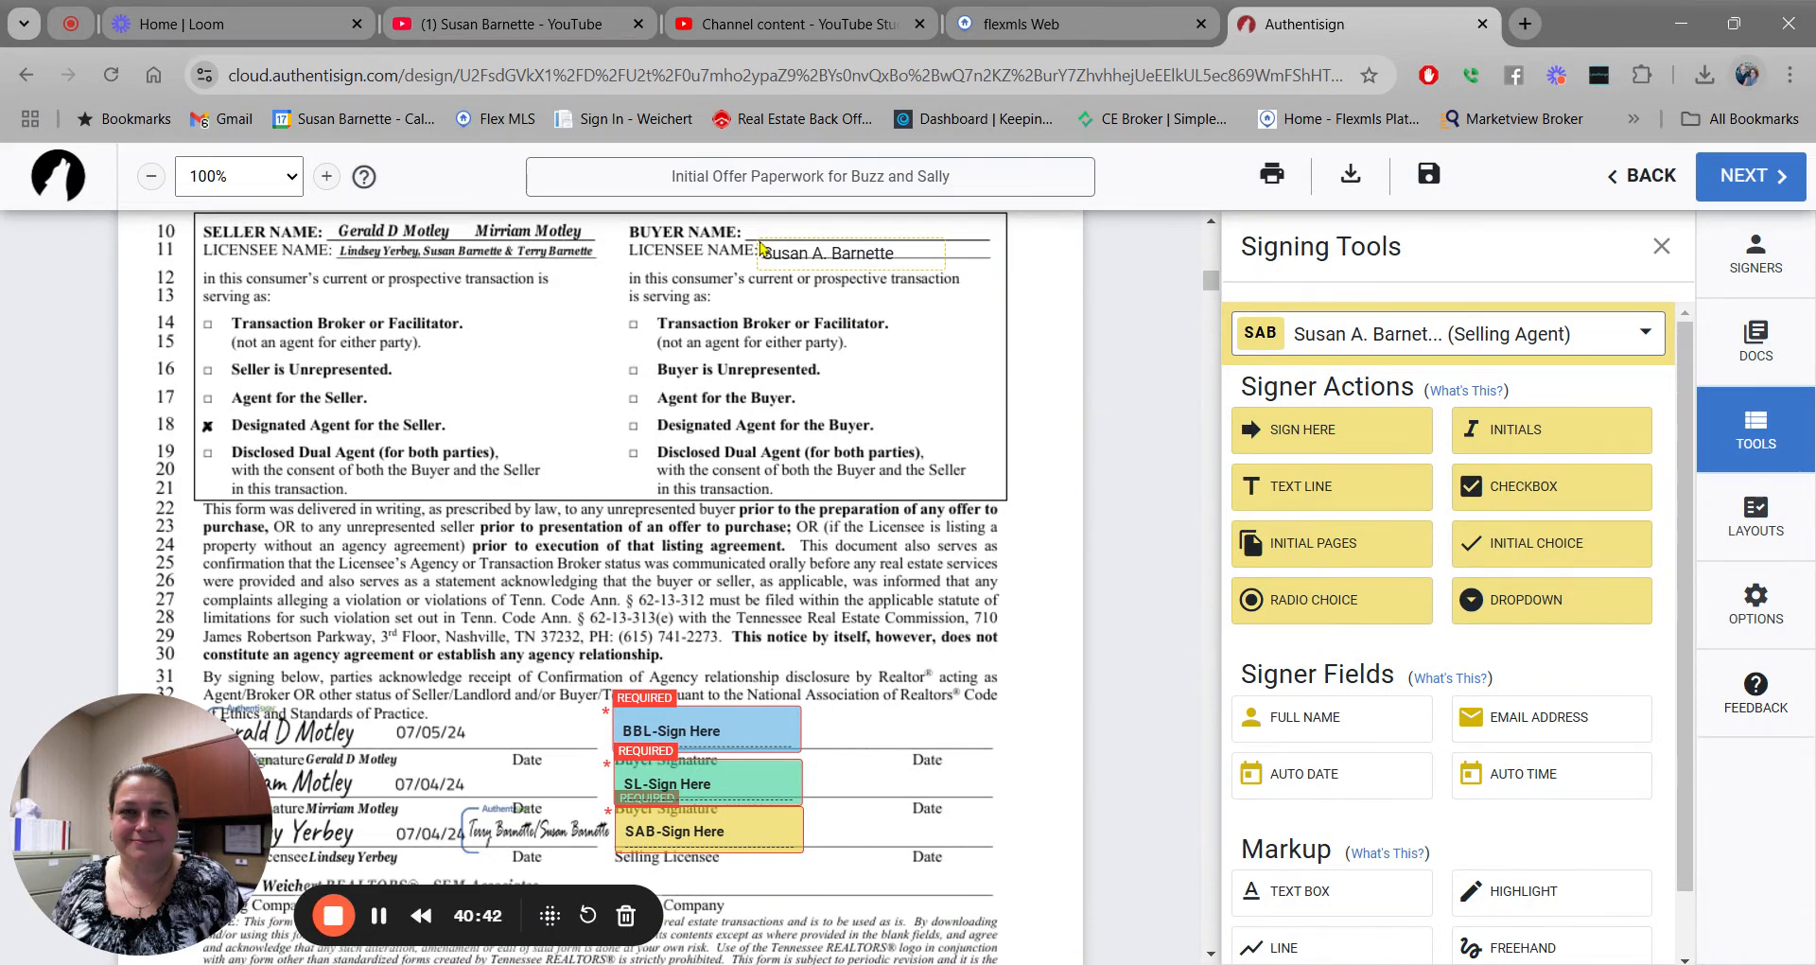
# Add the first buyer's full-name field on the BUYER NAME line.
pyautogui.click(1646, 339)
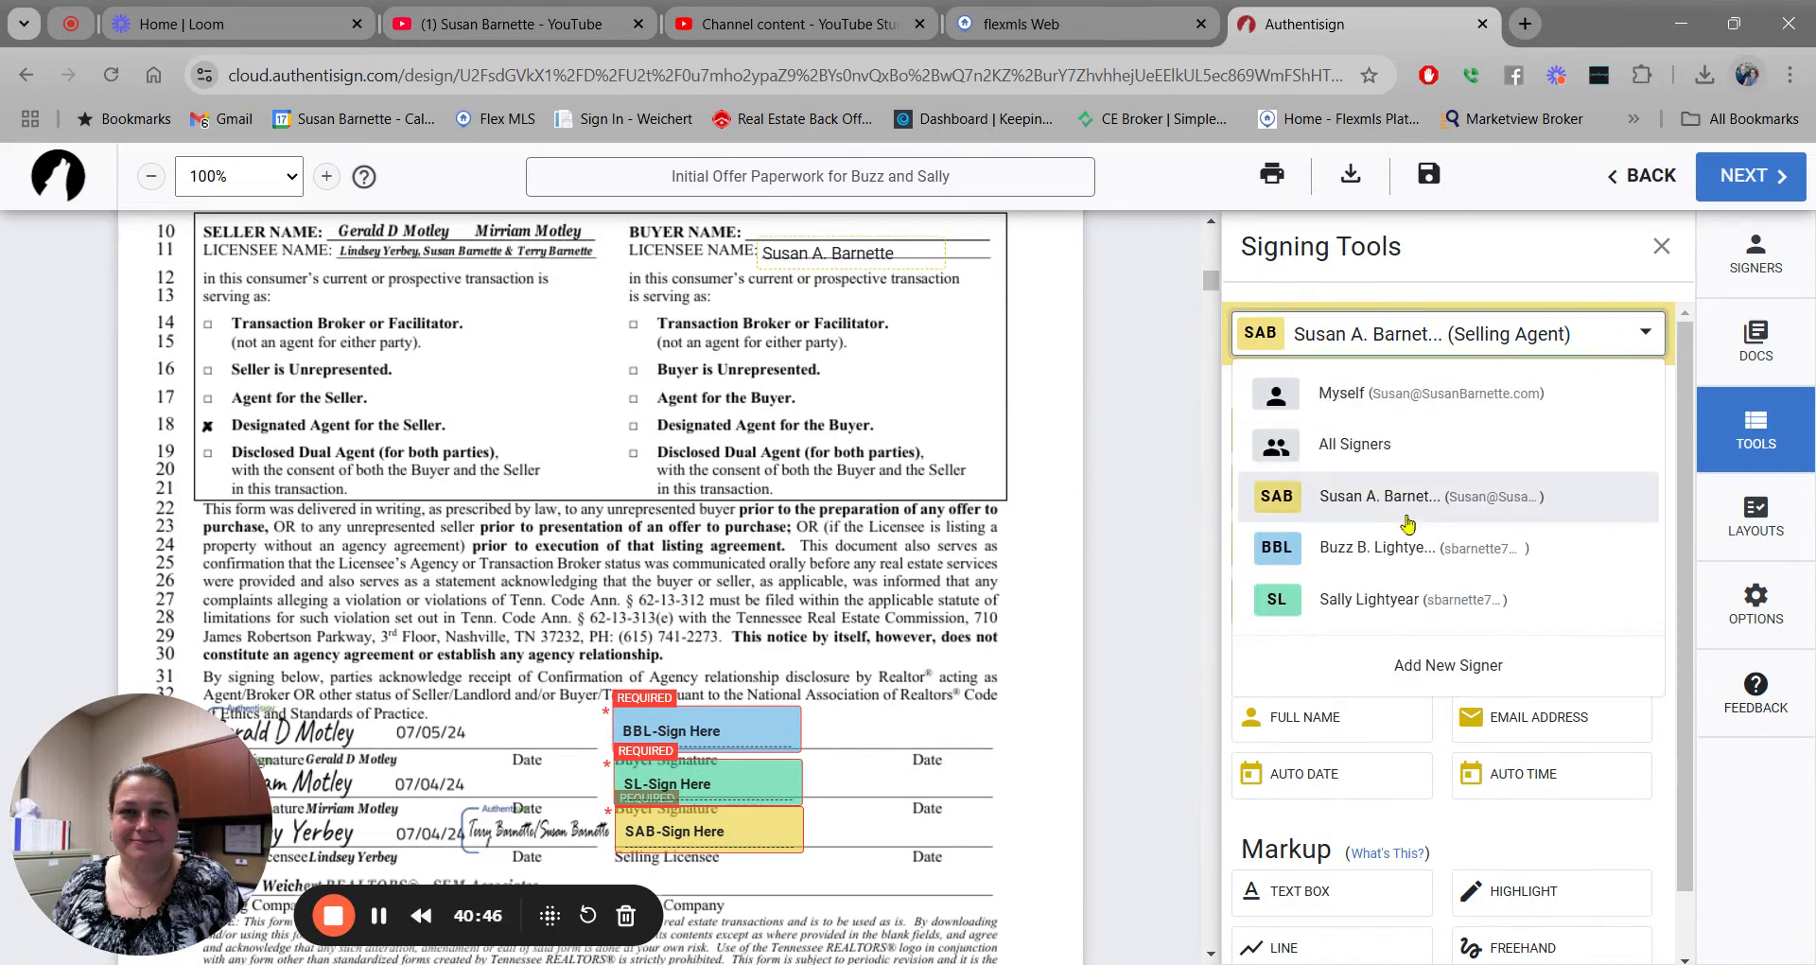
pyautogui.click(1400, 547)
pyautogui.moveTo(1320, 719); pyautogui.dragTo(823, 233)
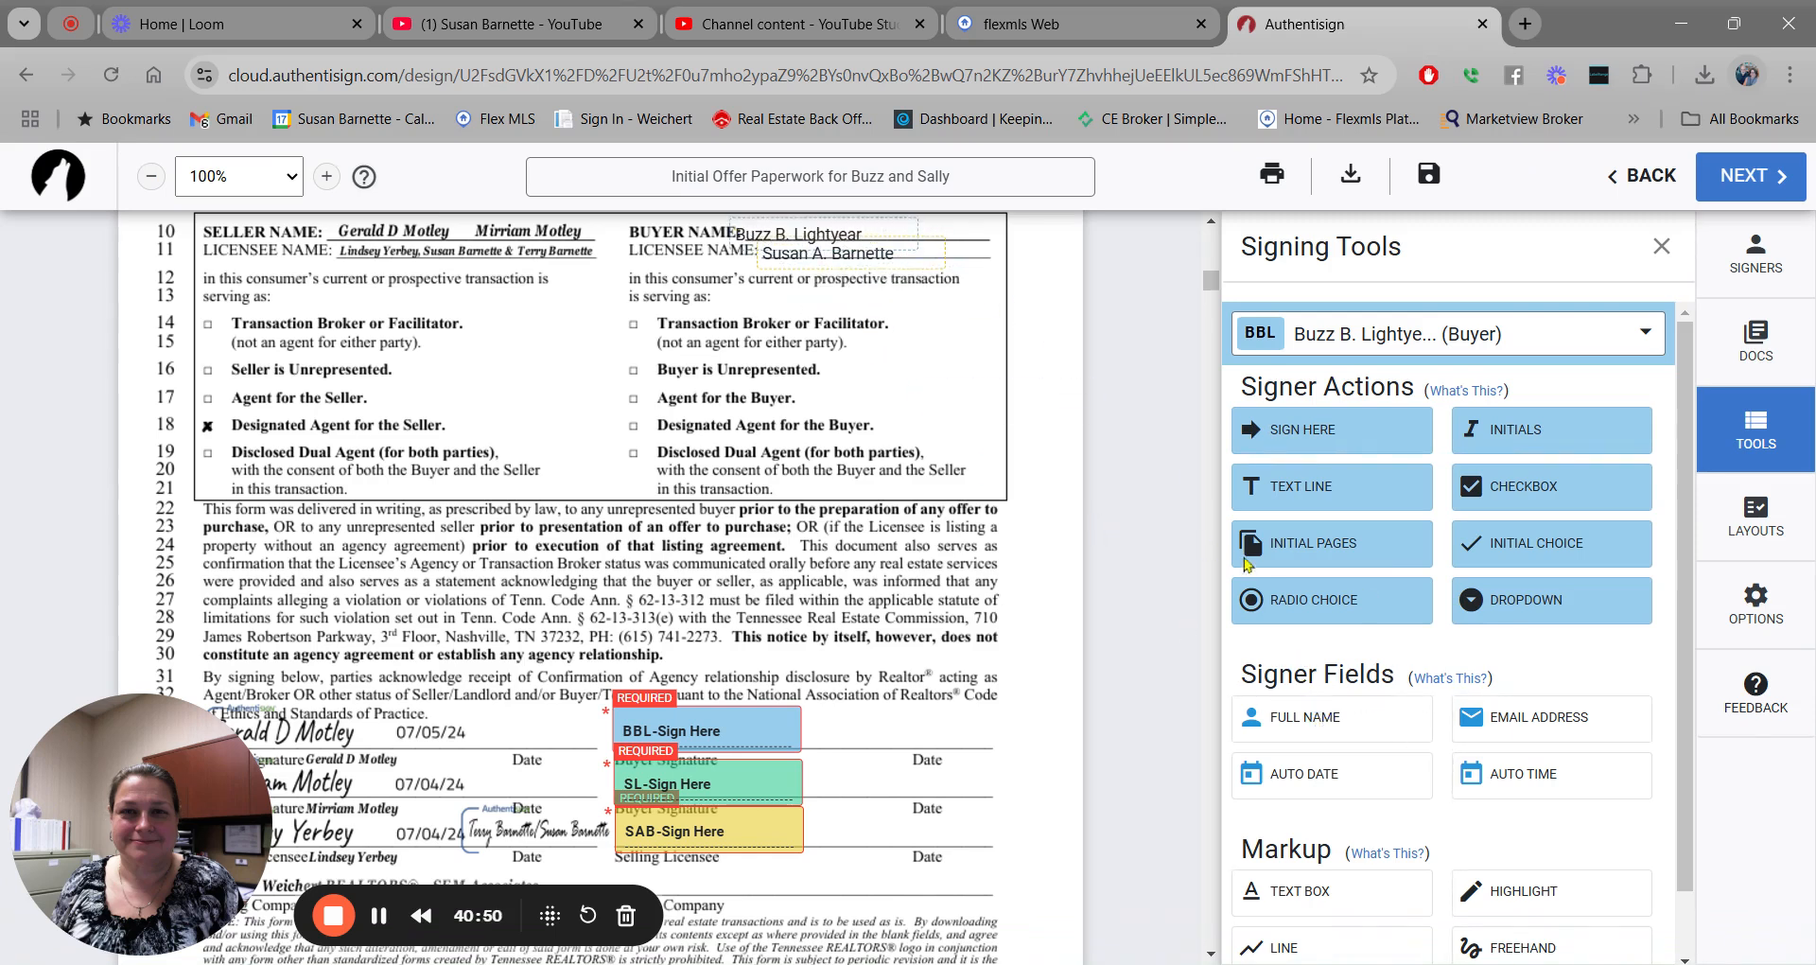
pyautogui.click(820, 239)
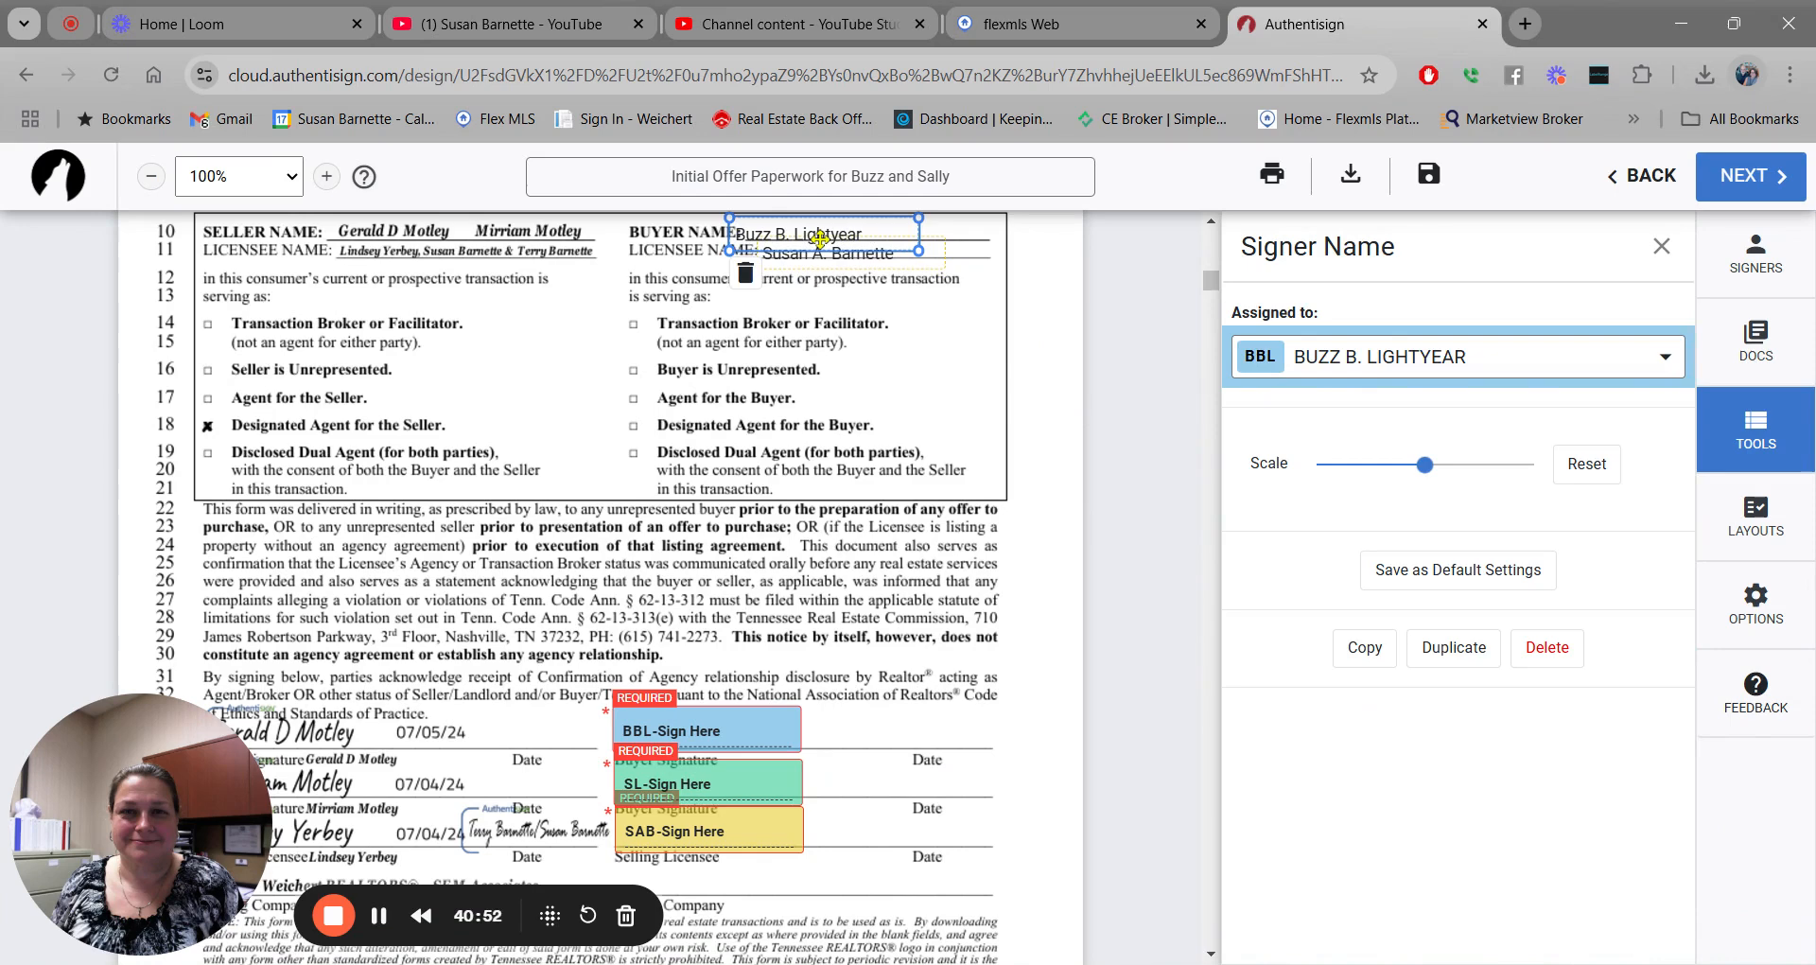
pyautogui.moveTo(820, 238); pyautogui.dragTo(827, 238)
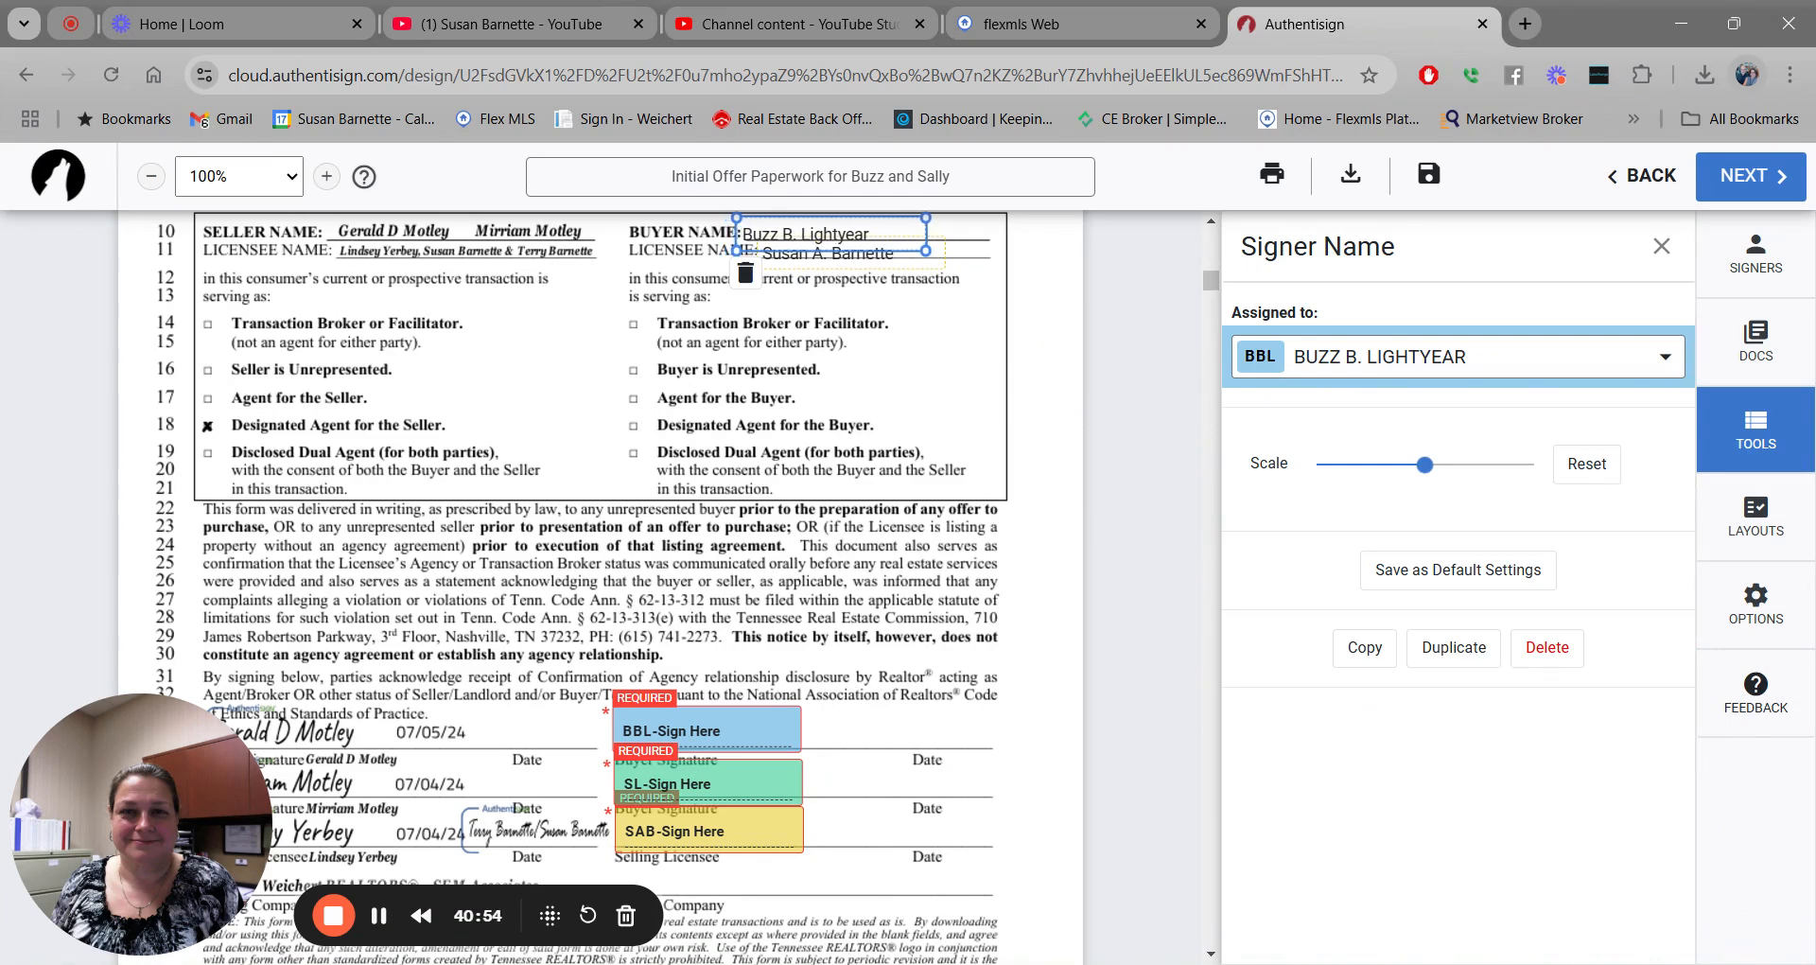
pyautogui.click(1664, 247)
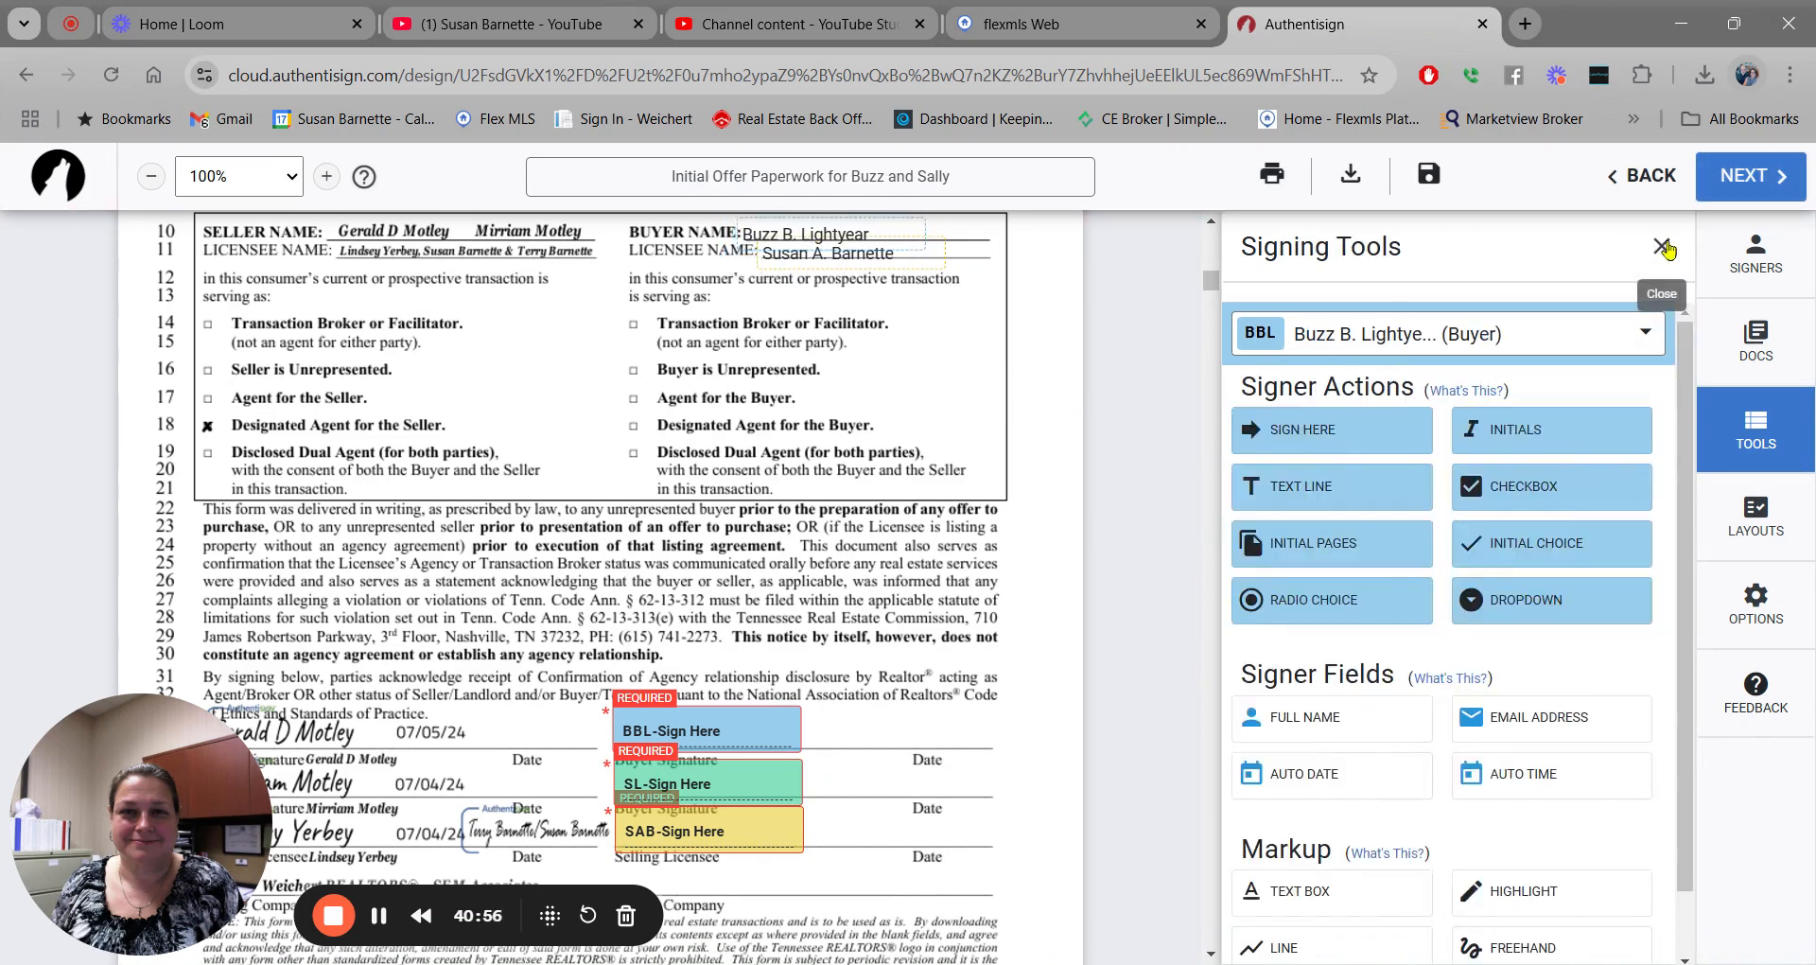
# Add the second buyer's full name and a checkbox beside Transaction Broker or Facilitator.
pyautogui.click(1647, 334)
pyautogui.click(1487, 601)
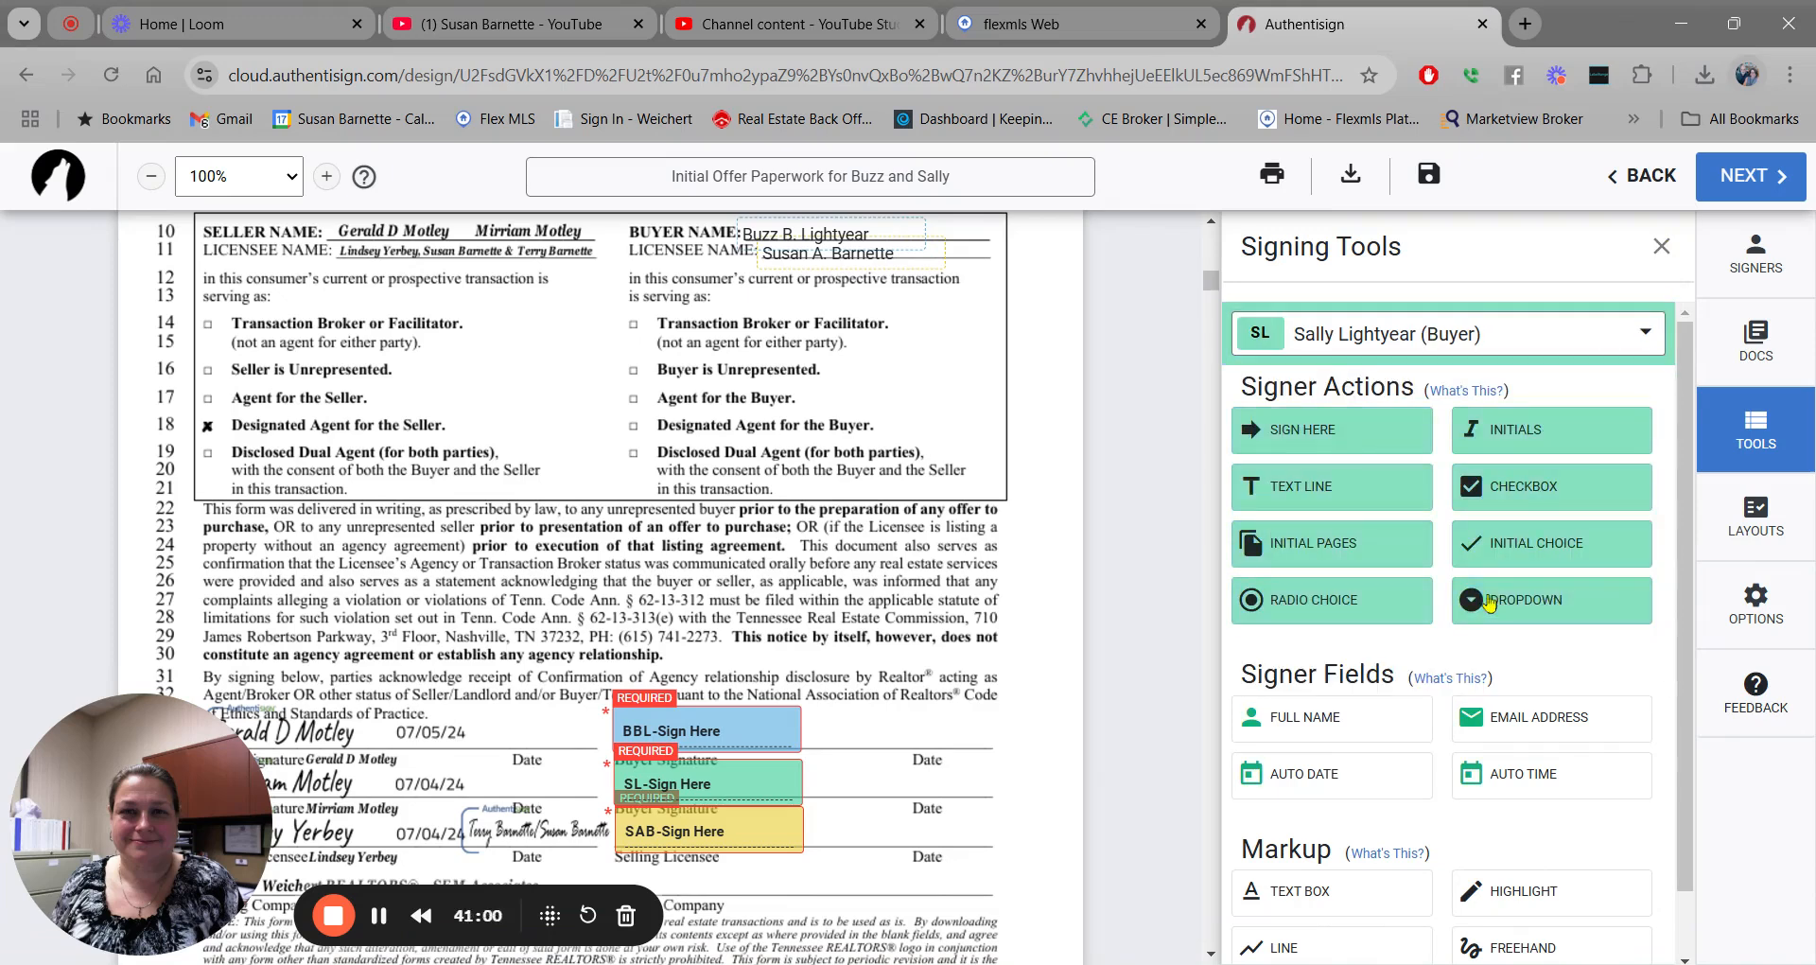
pyautogui.moveTo(1358, 721); pyautogui.dragTo(887, 226)
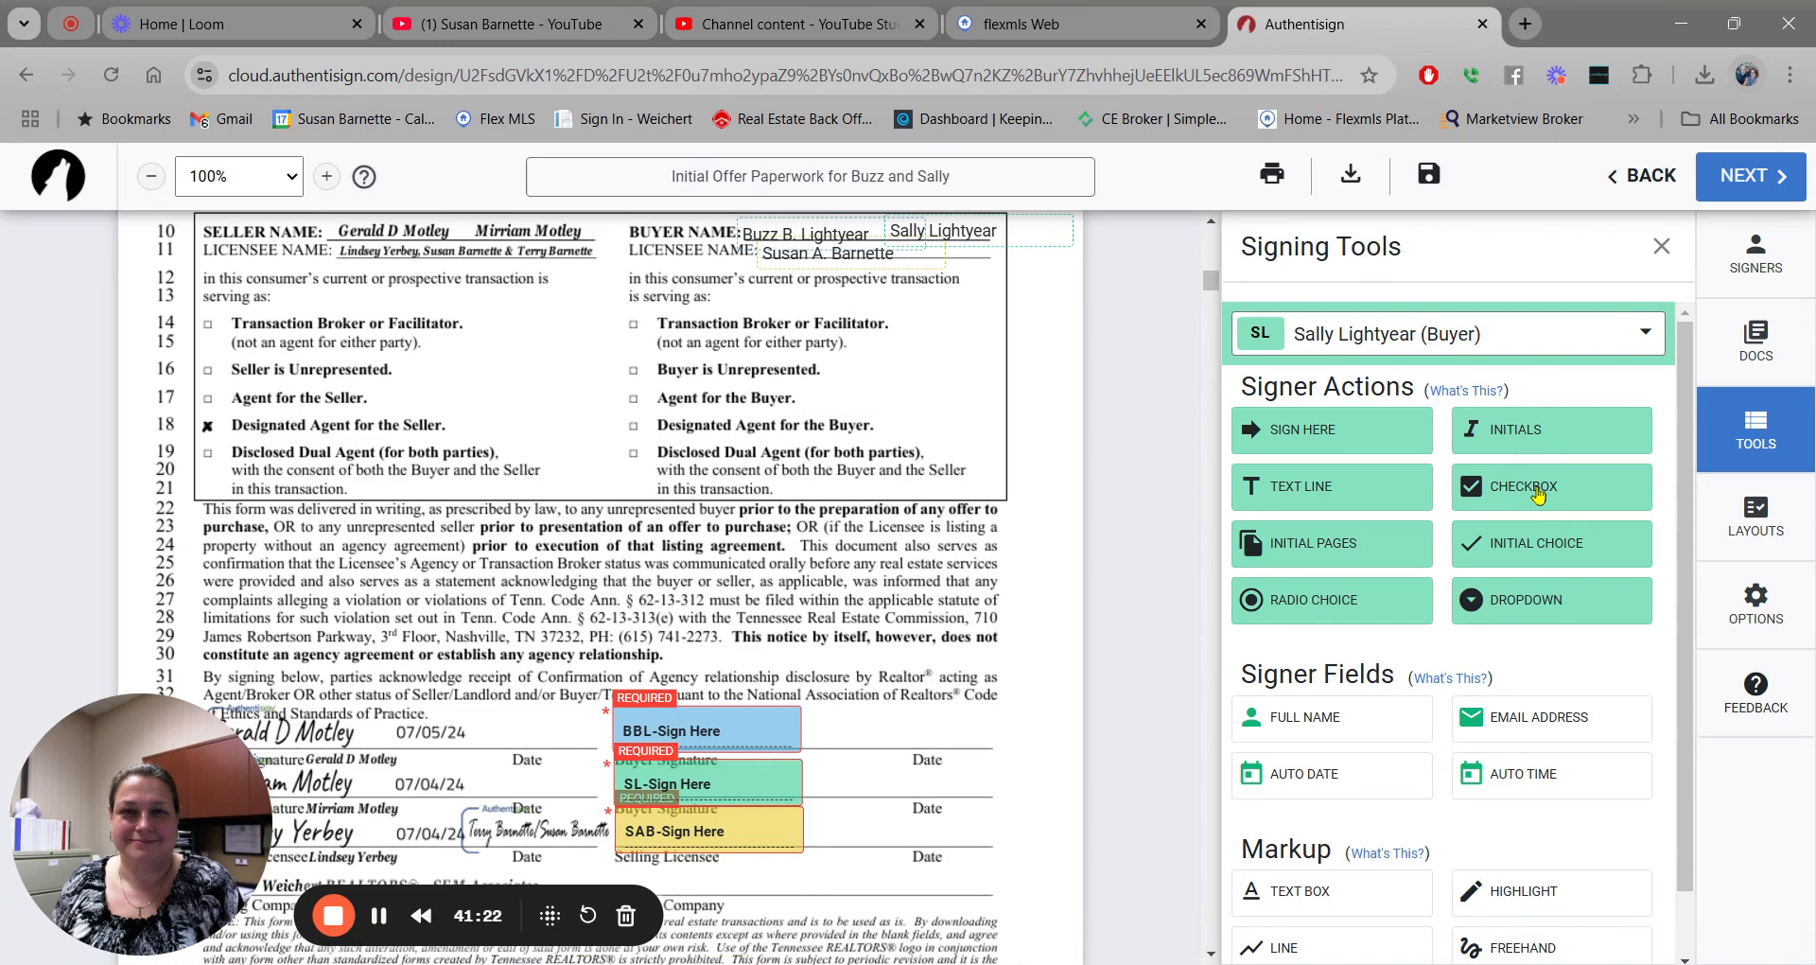
pyautogui.moveTo(1537, 491); pyautogui.dragTo(634, 322)
# Add auto date fields for the second buyer, first buyer and selling licensee on RF 302.
pyautogui.scroll(-1, 605, 587)
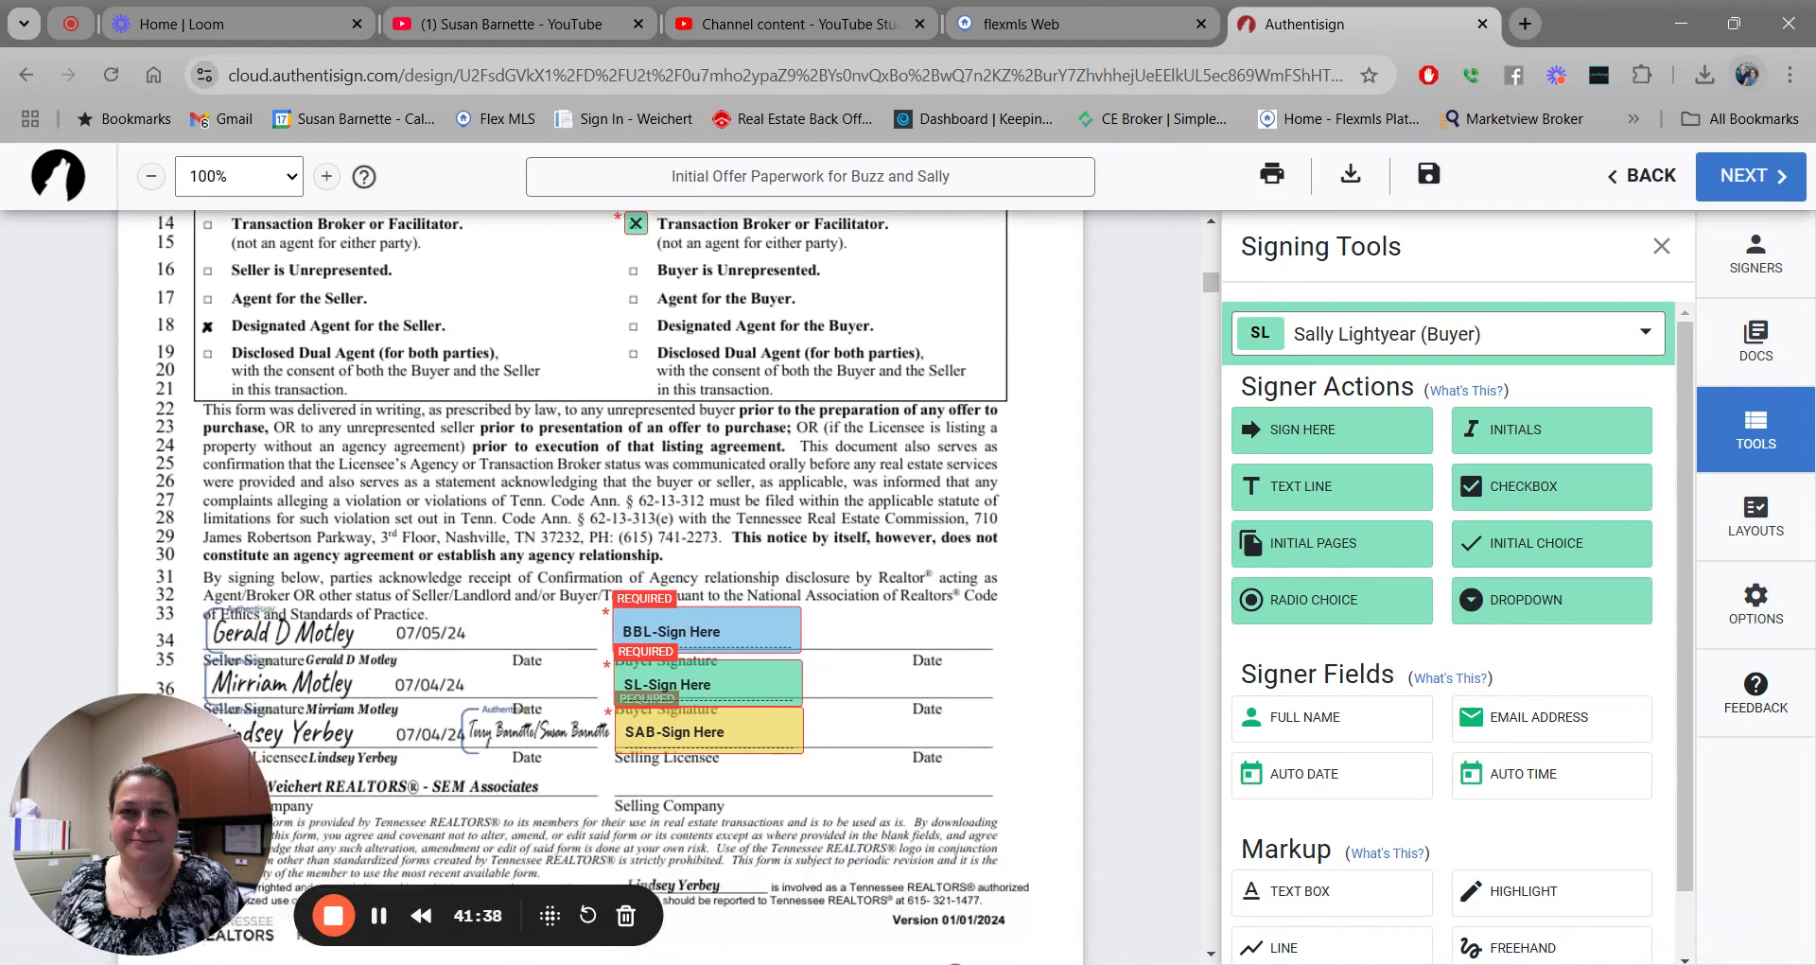
pyautogui.scroll(-2, 605, 587)
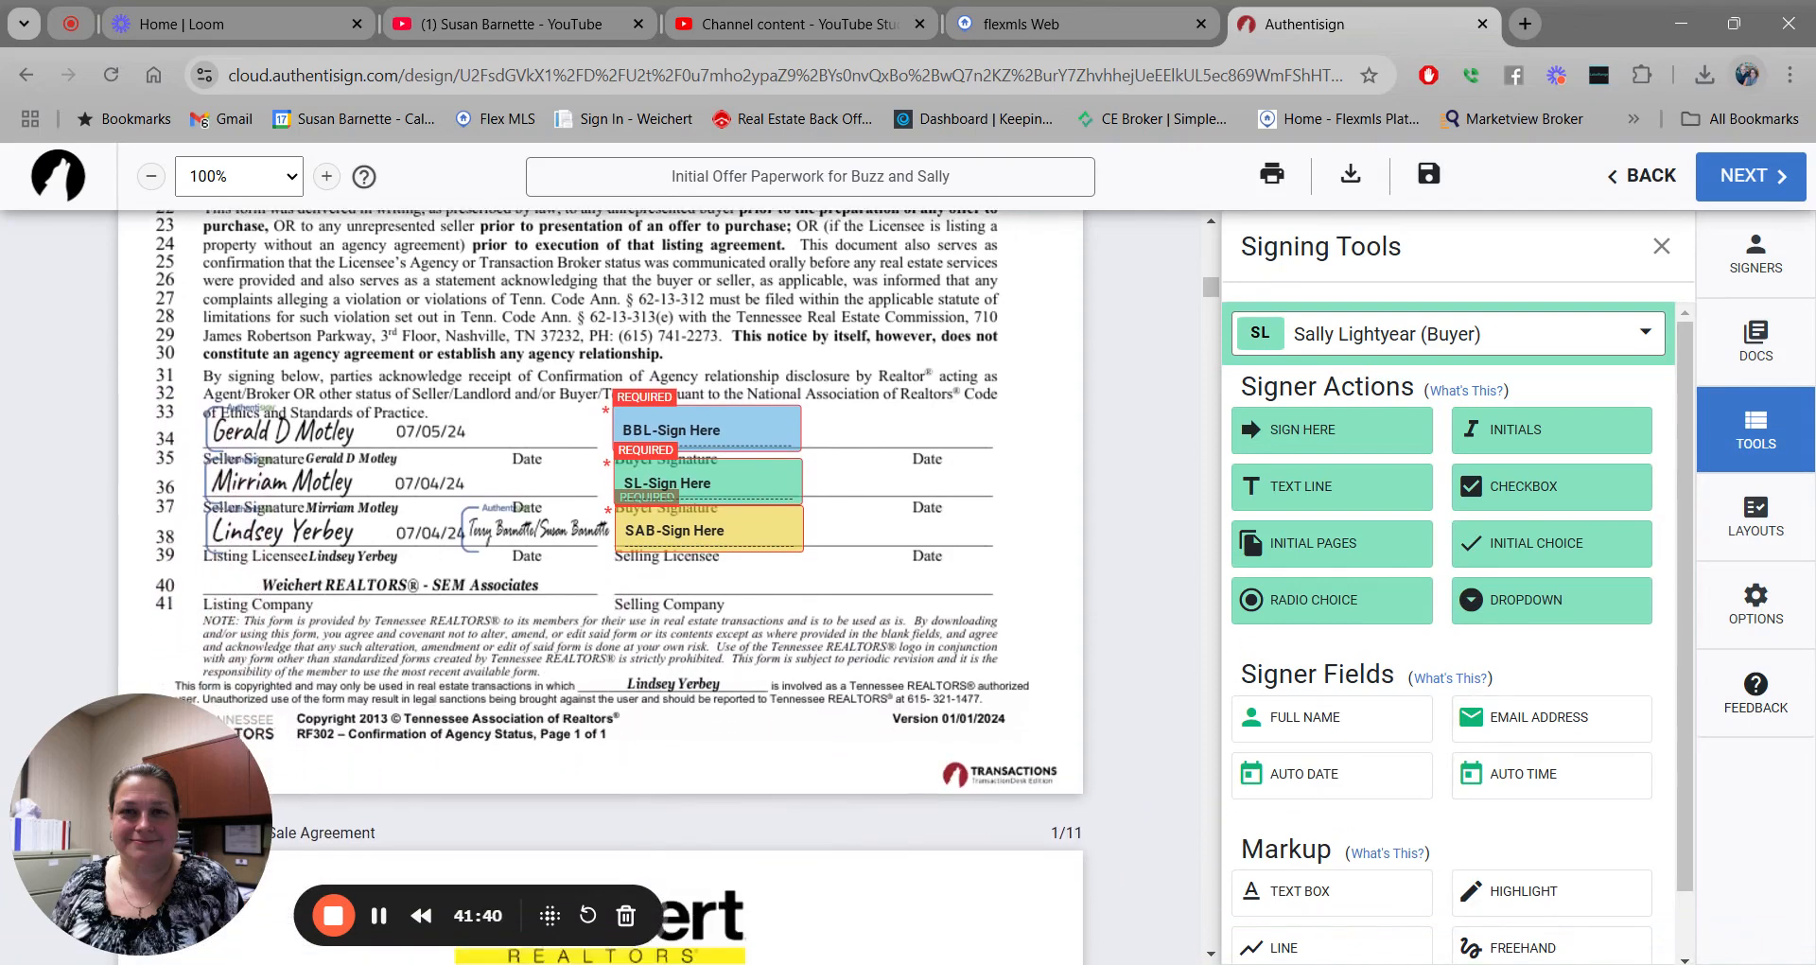
pyautogui.scroll(-1, 605, 586)
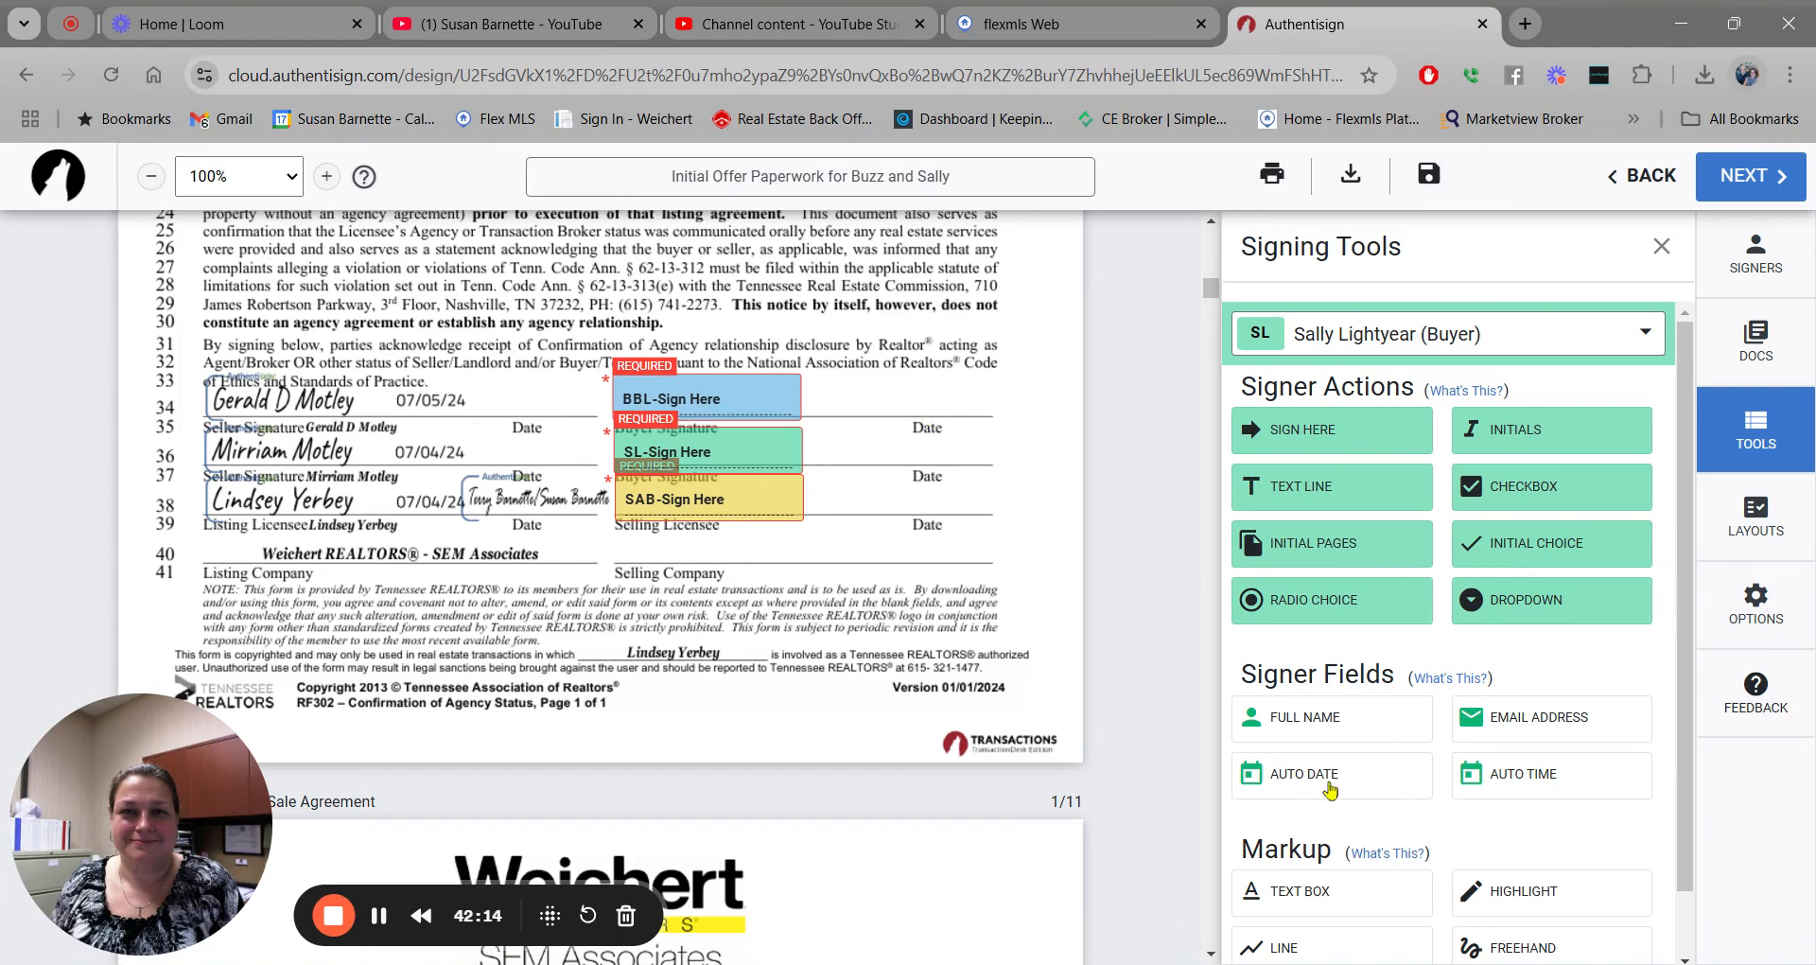
pyautogui.moveTo(1326, 785); pyautogui.dragTo(887, 446)
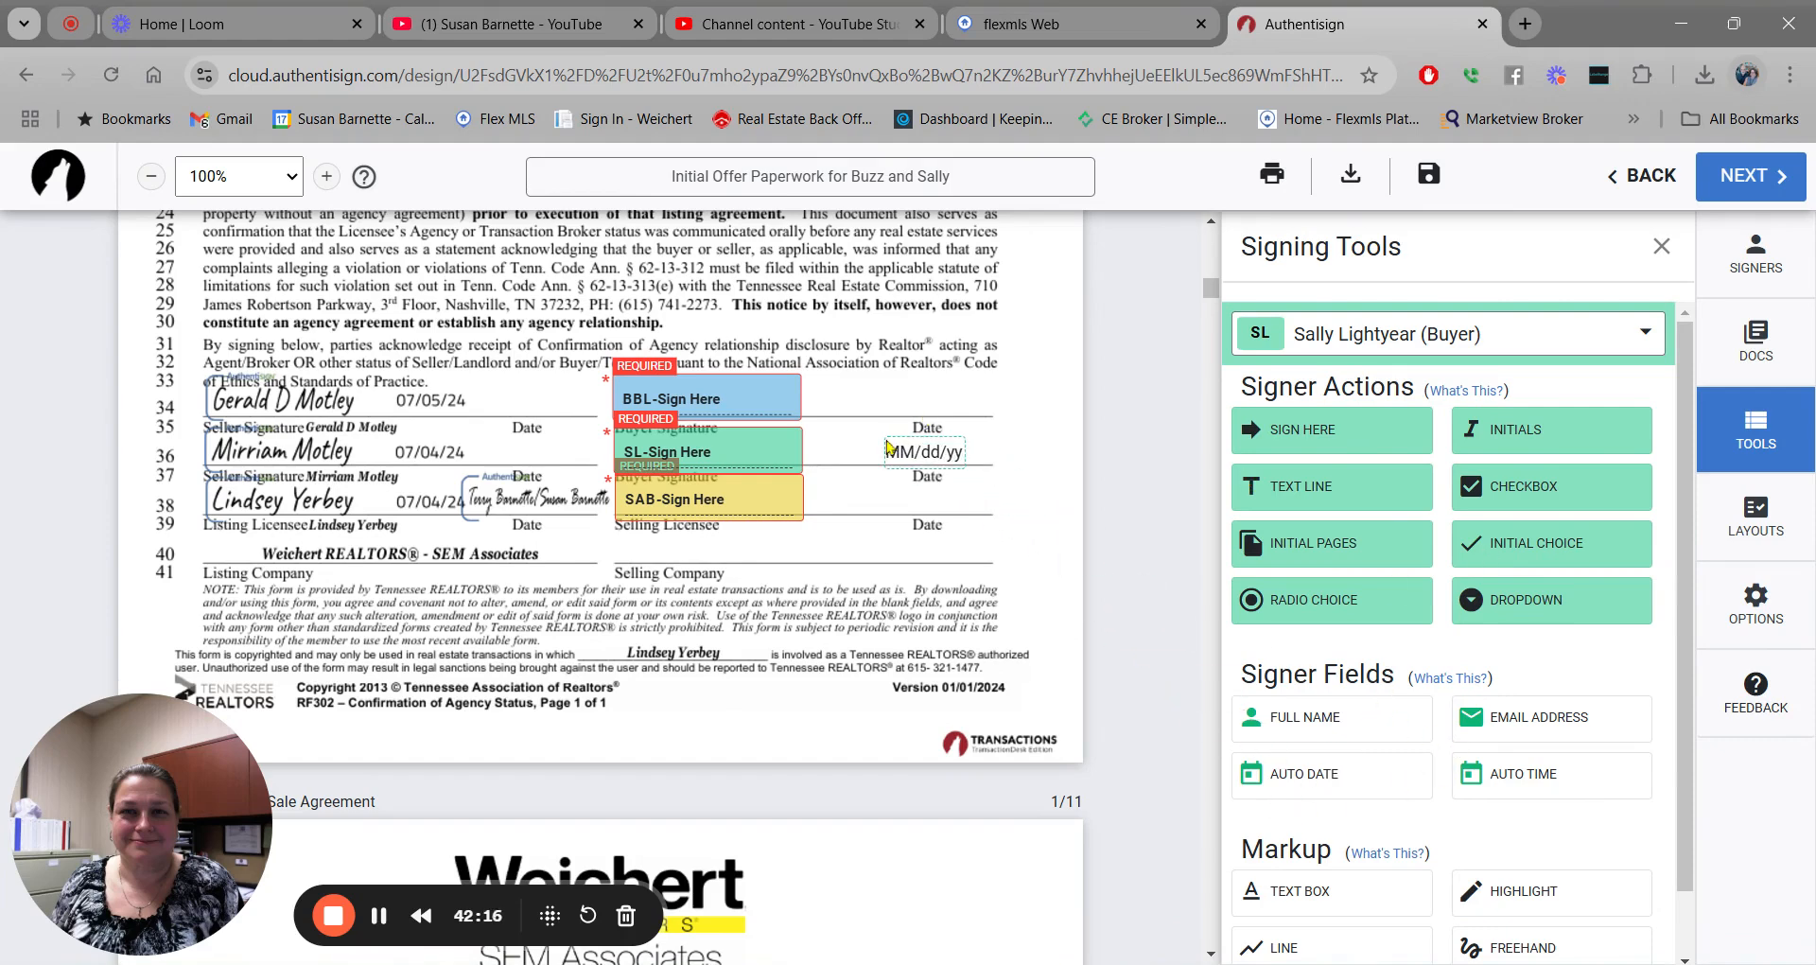
pyautogui.click(1656, 336)
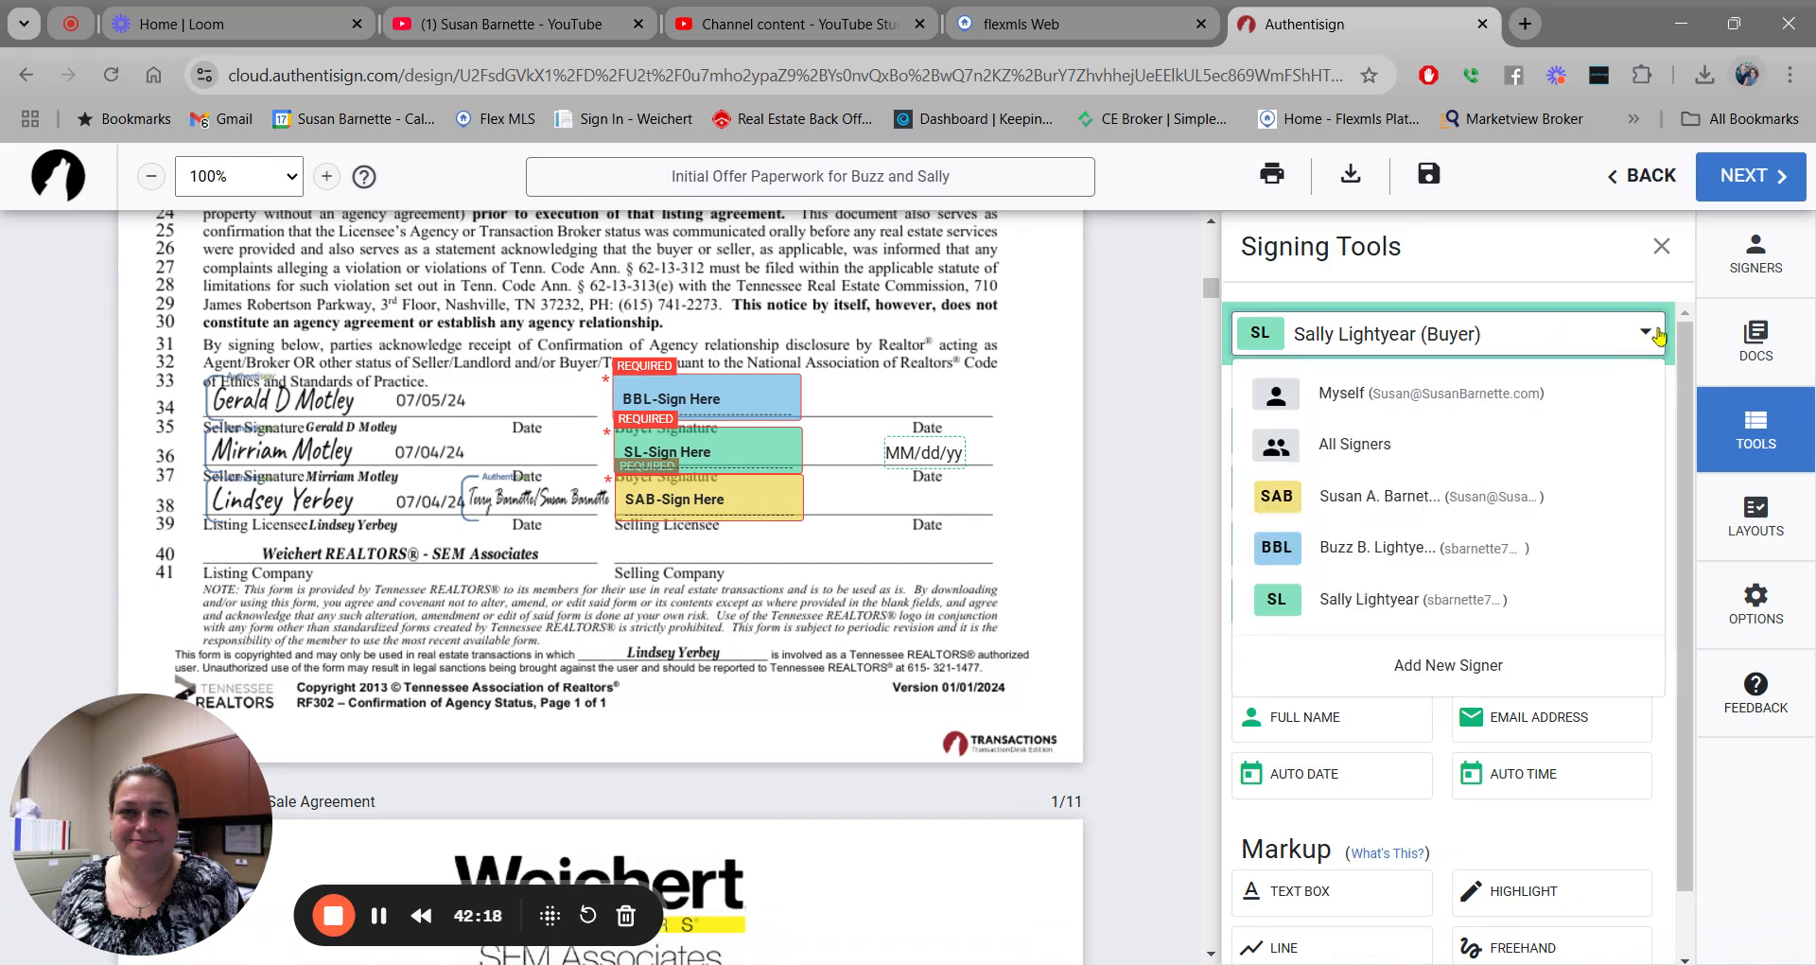
pyautogui.click(1408, 564)
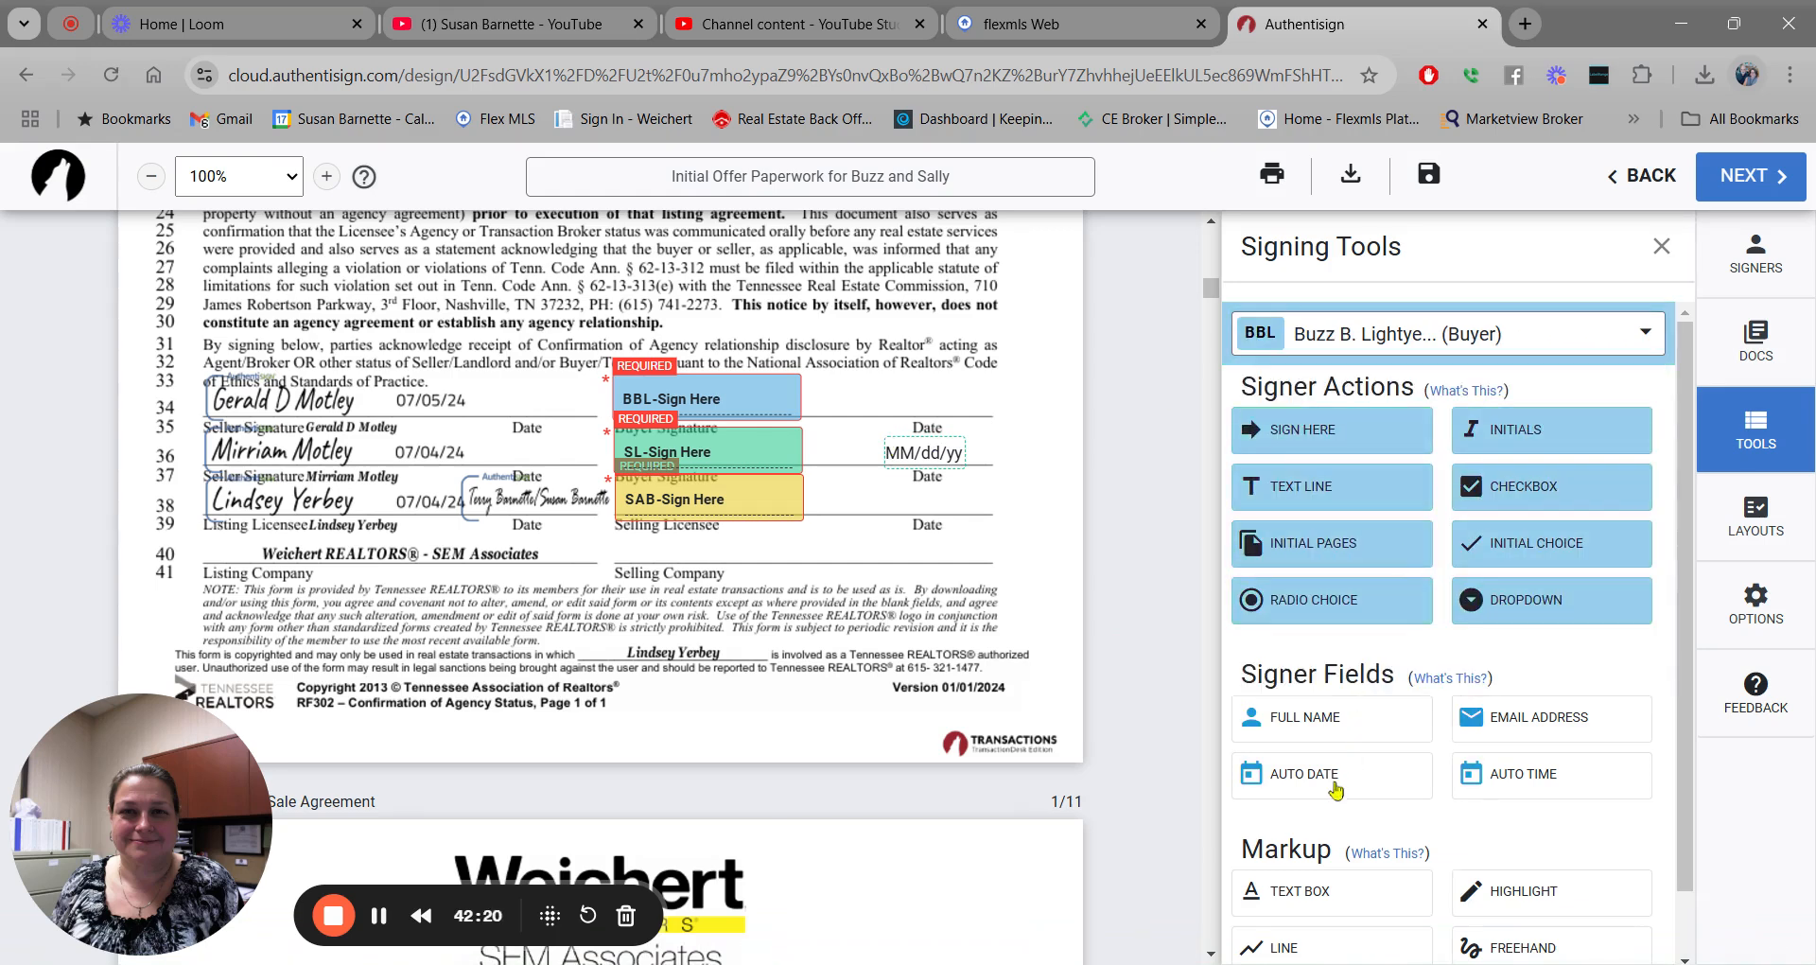
pyautogui.moveTo(1336, 789); pyautogui.dragTo(901, 399)
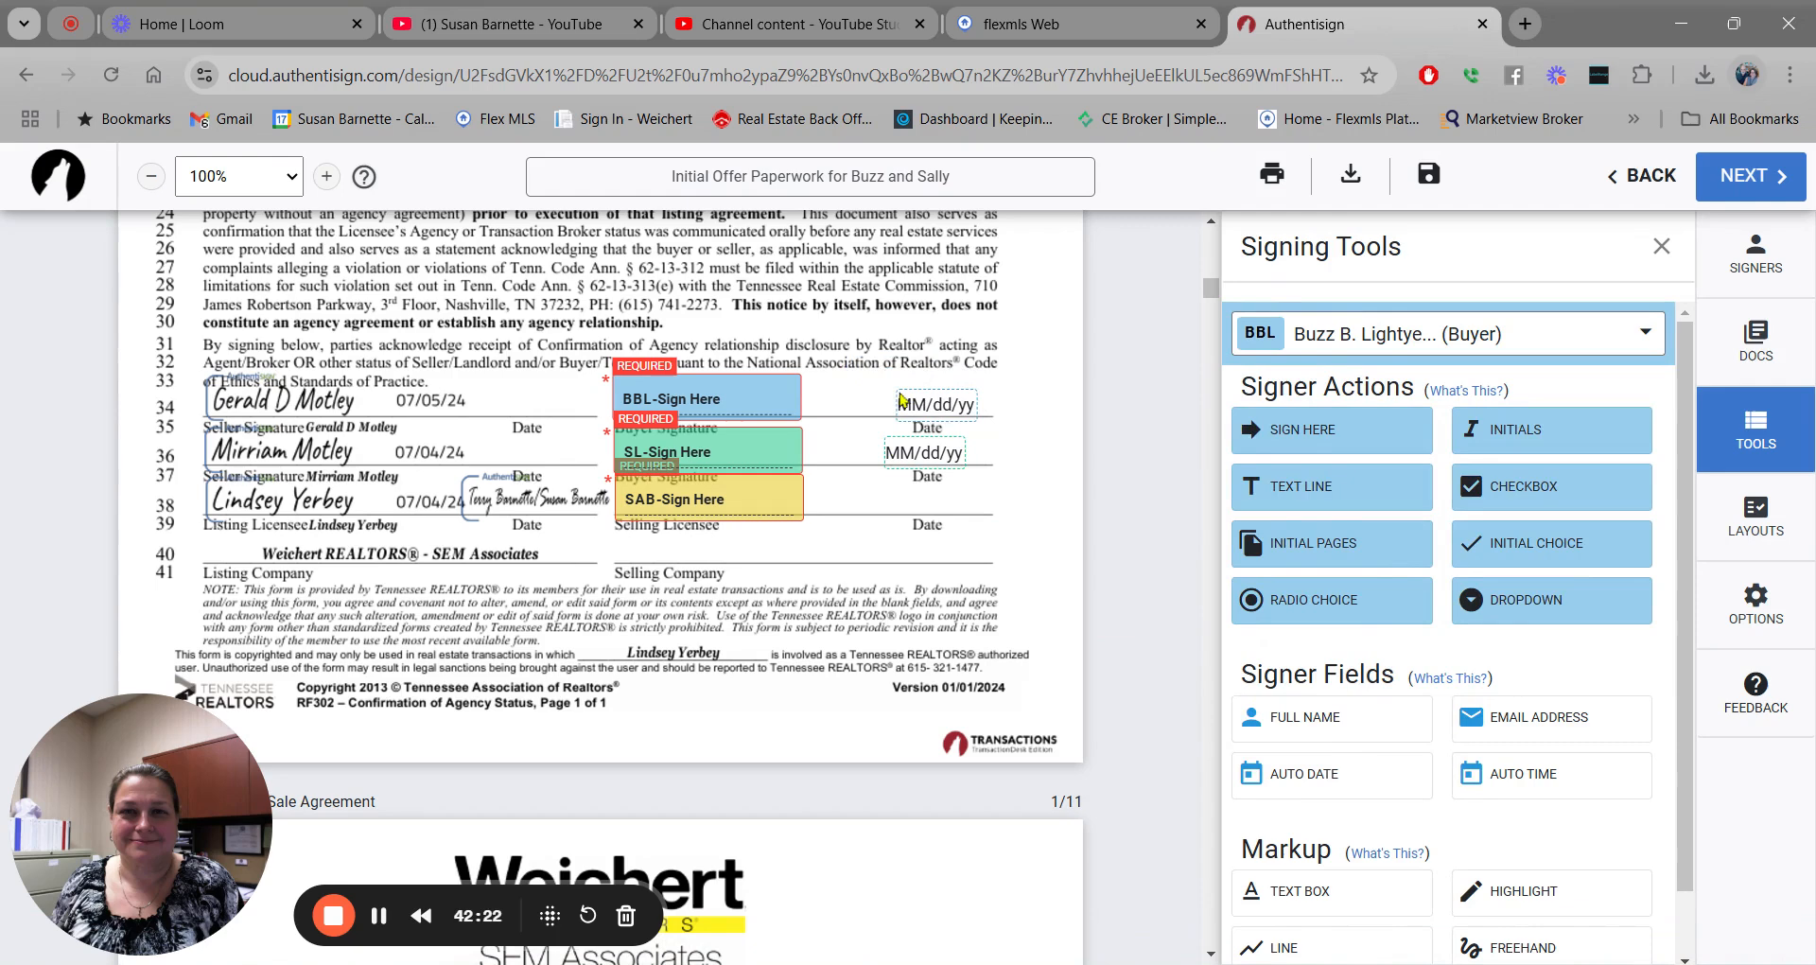
pyautogui.click(1648, 341)
pyautogui.click(1513, 492)
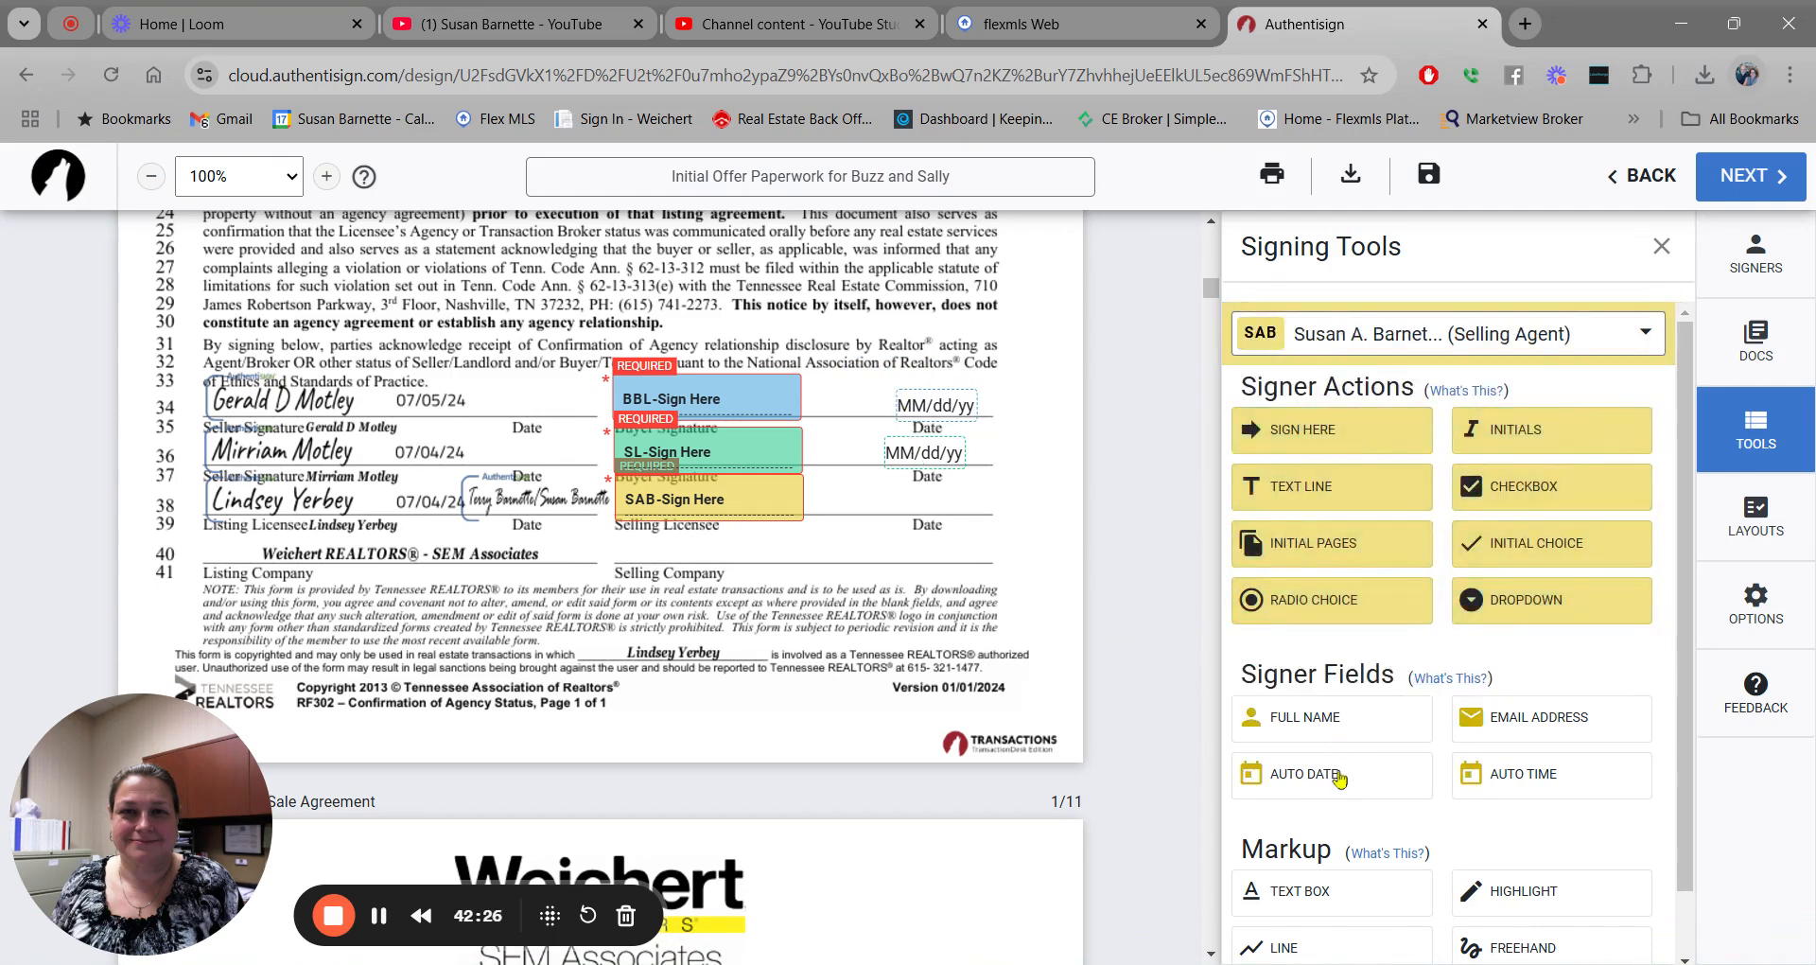
pyautogui.moveTo(1339, 778); pyautogui.dragTo(904, 501)
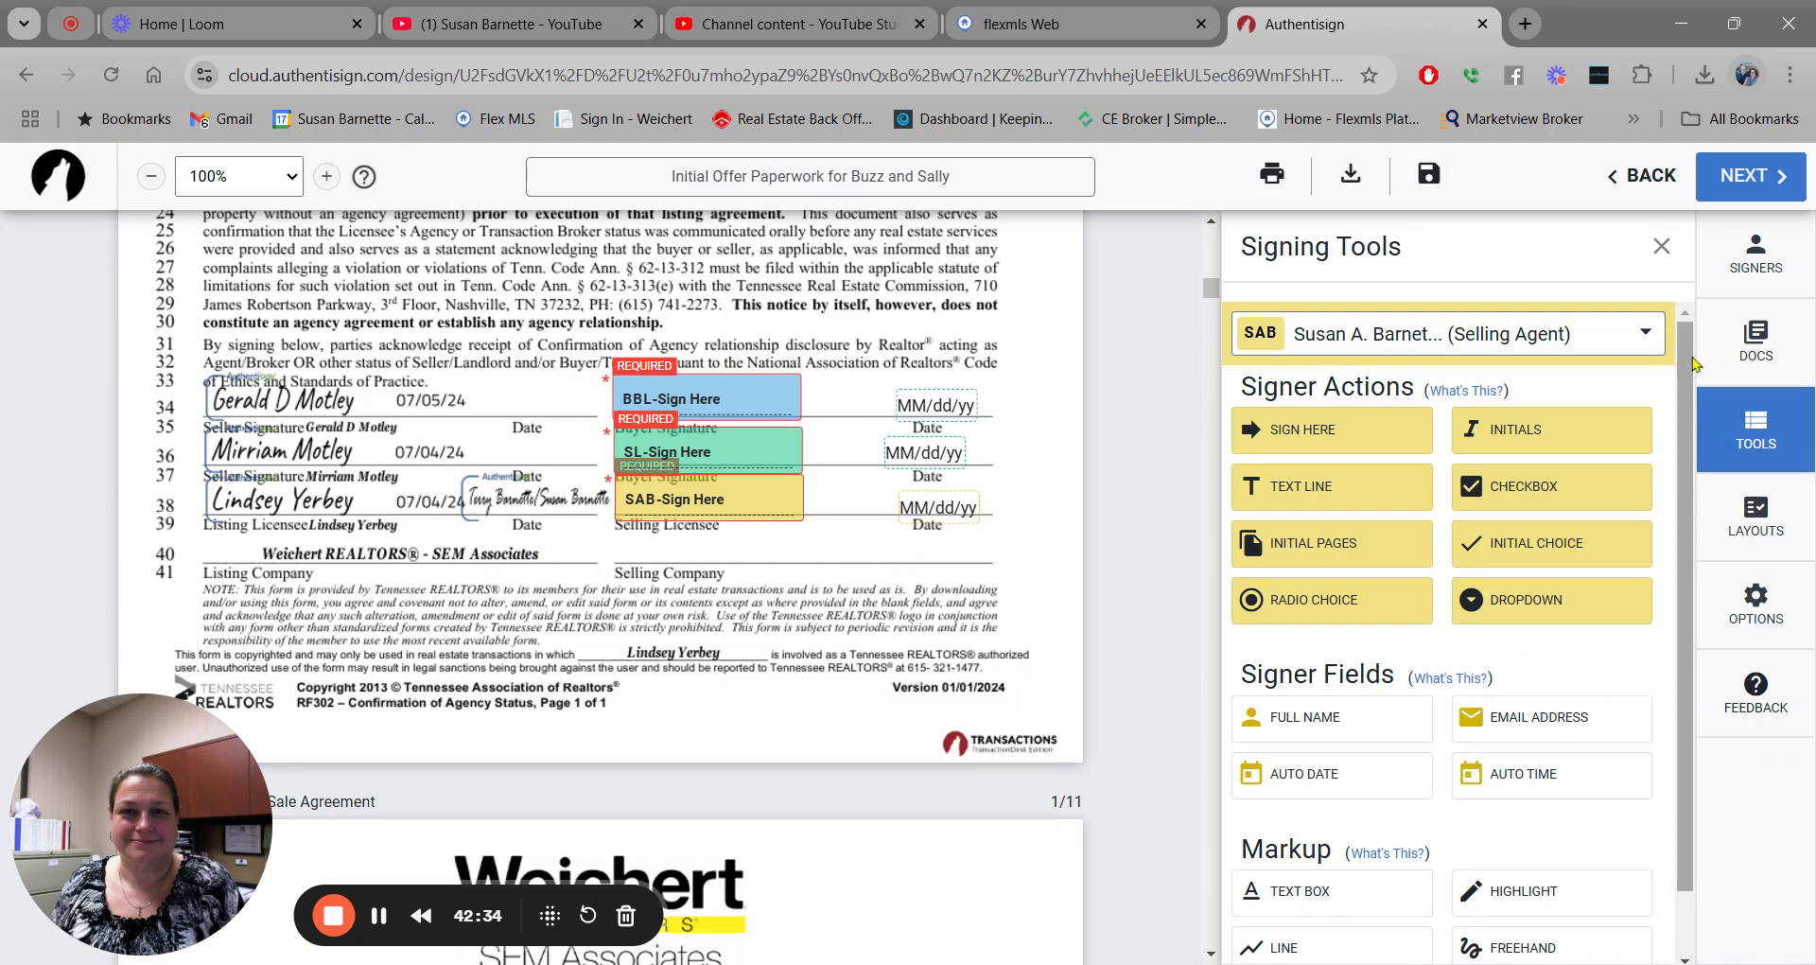
pyautogui.moveTo(1689, 367); pyautogui.dragTo(1692, 430)
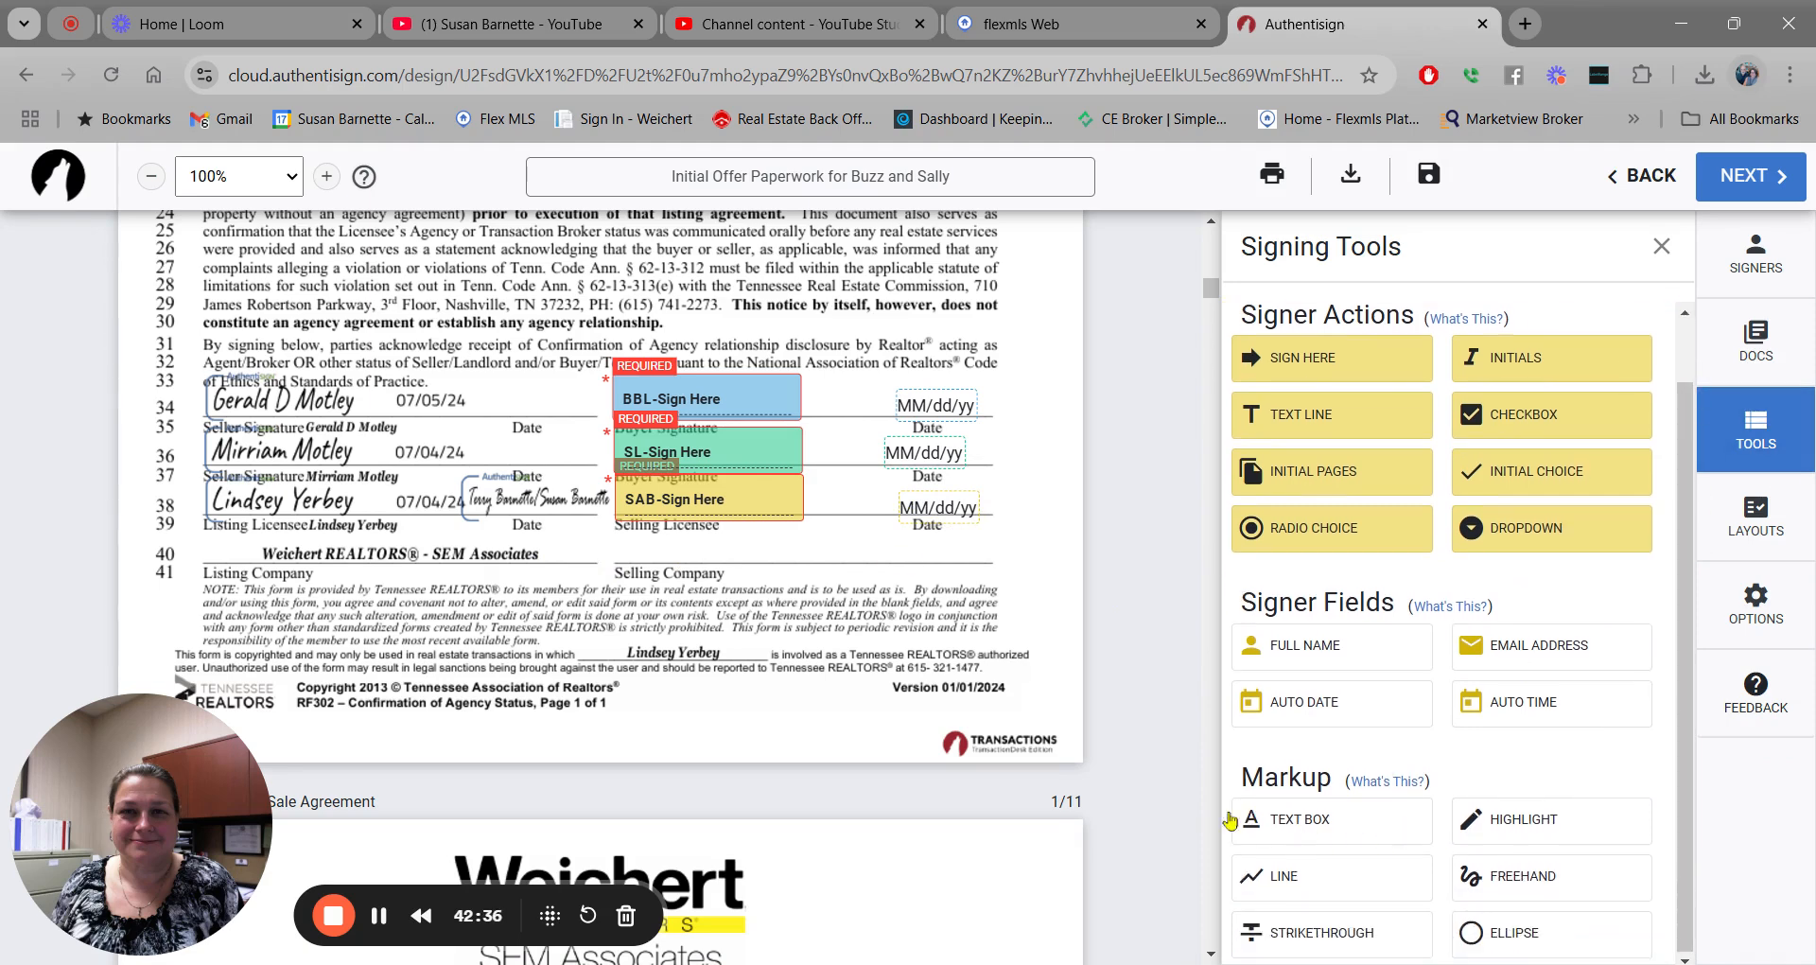
# Put a widened text box reading 'Weichert REALTORS SEM Associates' on RF 302's Selling Company line.
pyautogui.click(1318, 826)
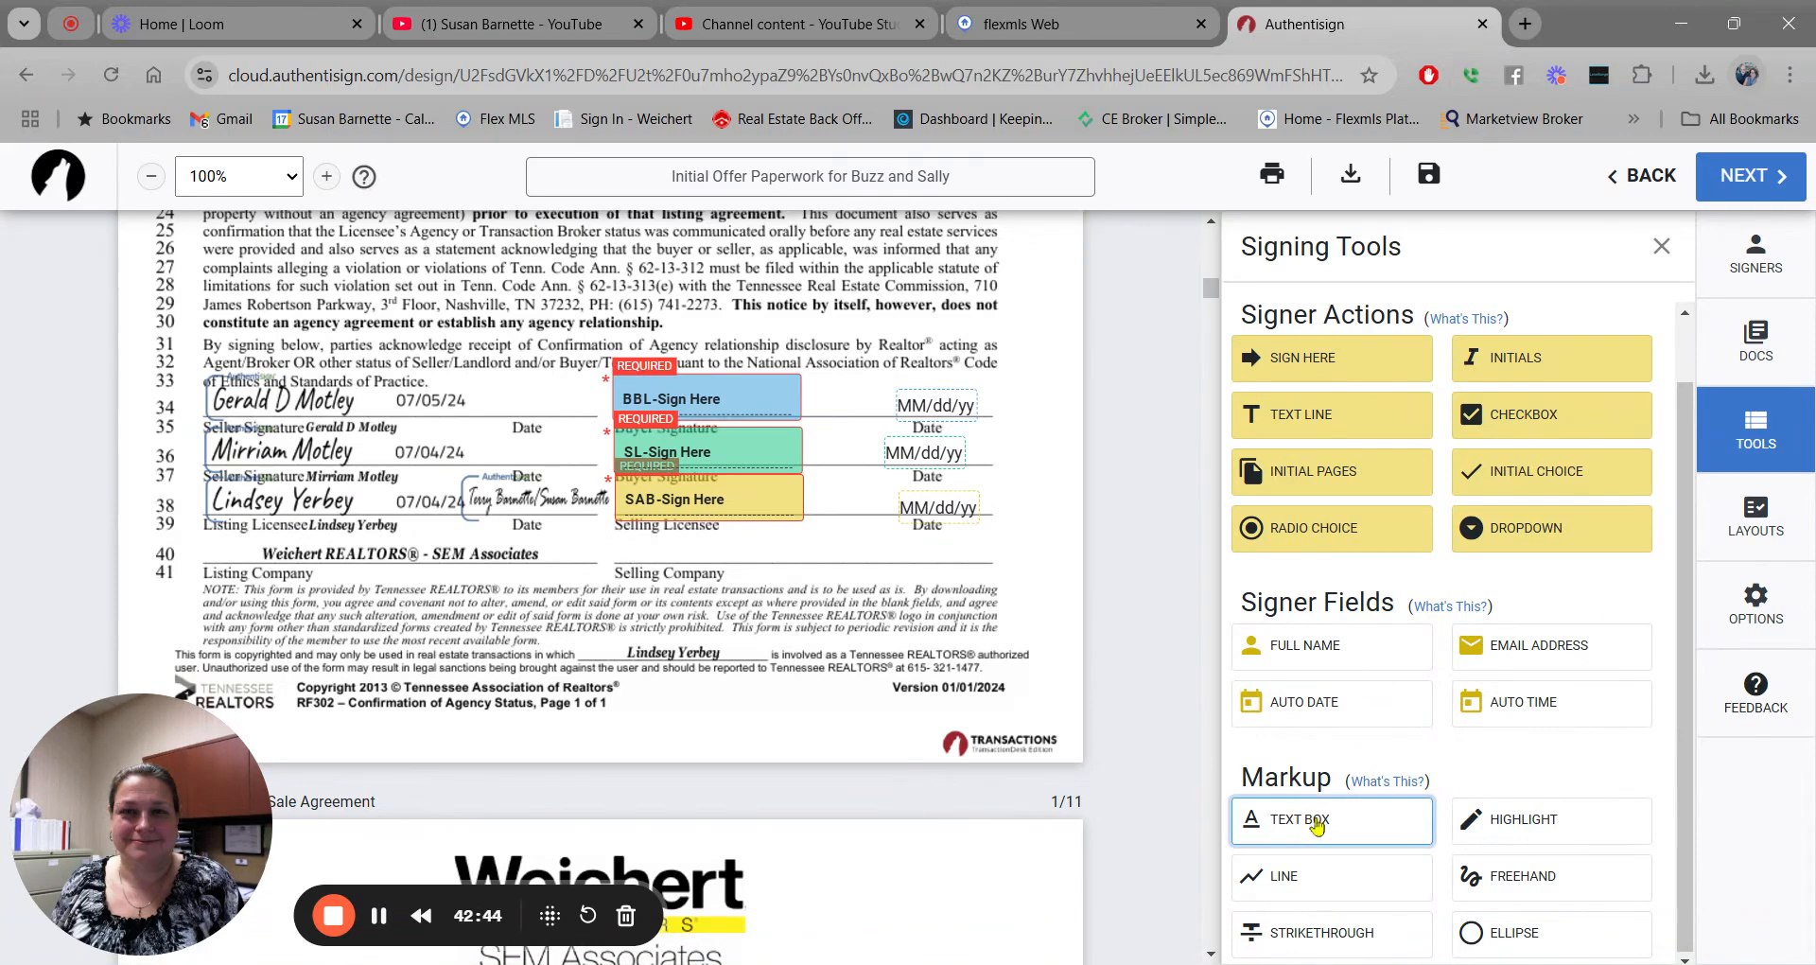
pyautogui.click(624, 545)
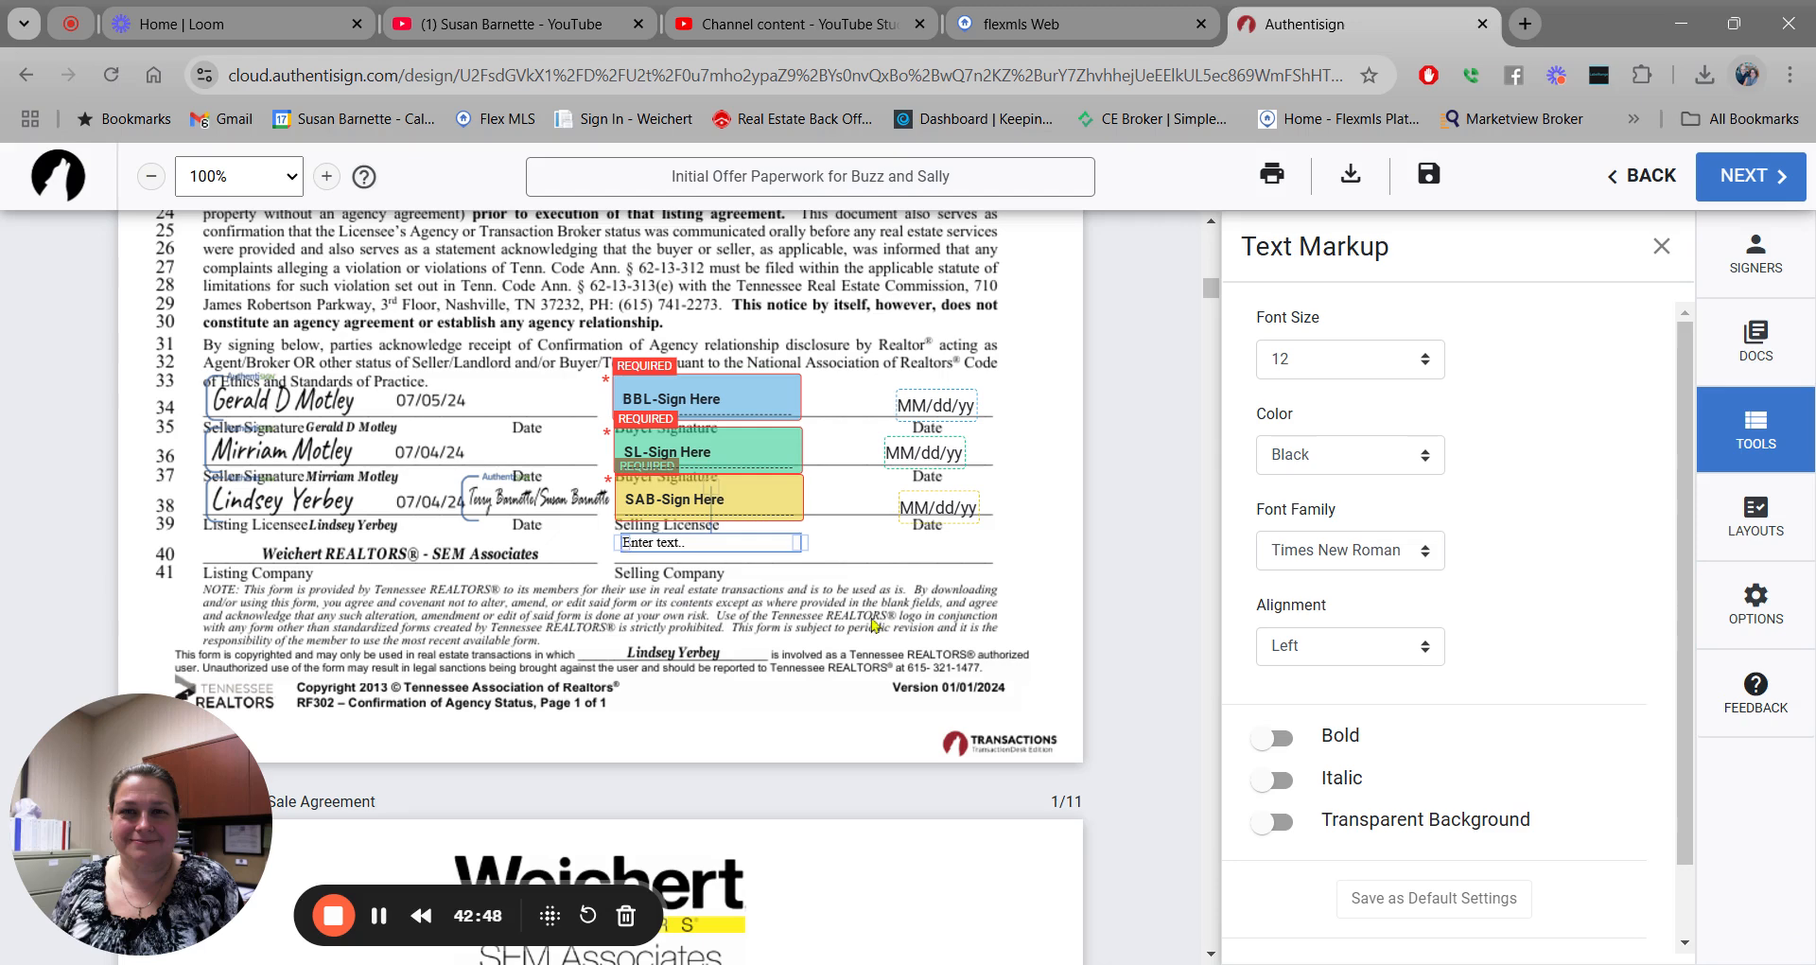
pyautogui.click(820, 540)
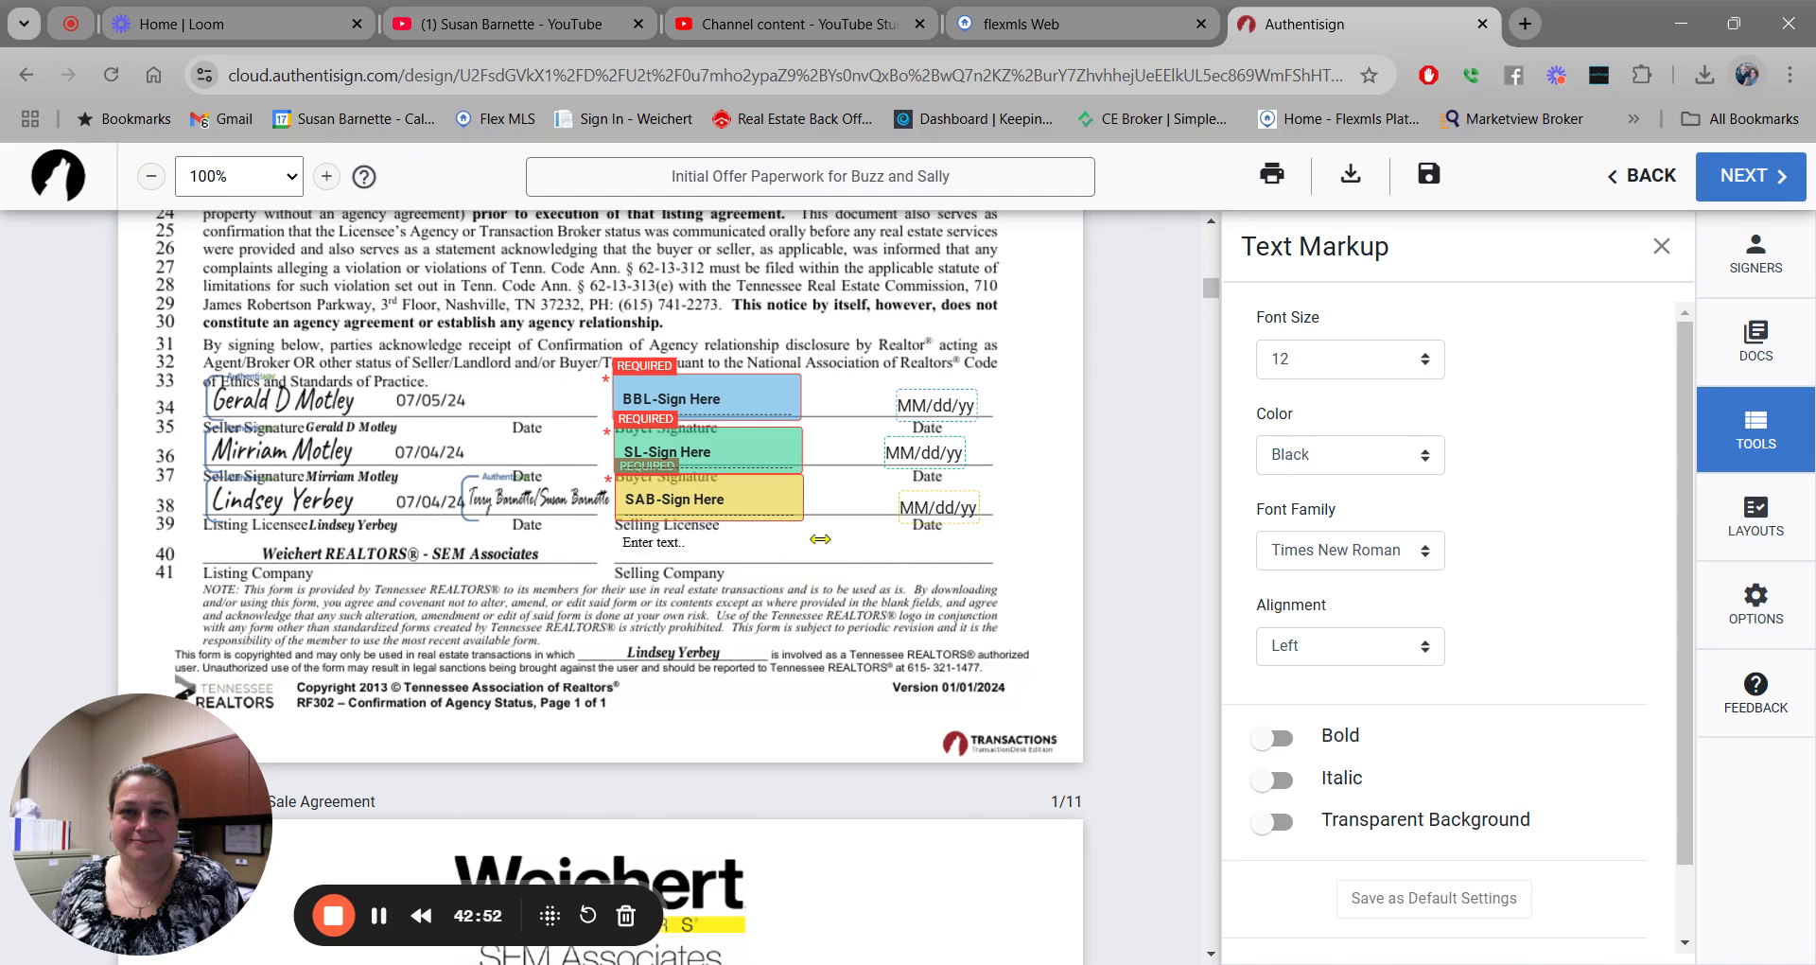
pyautogui.moveTo(952, 546); pyautogui.dragTo(985, 546)
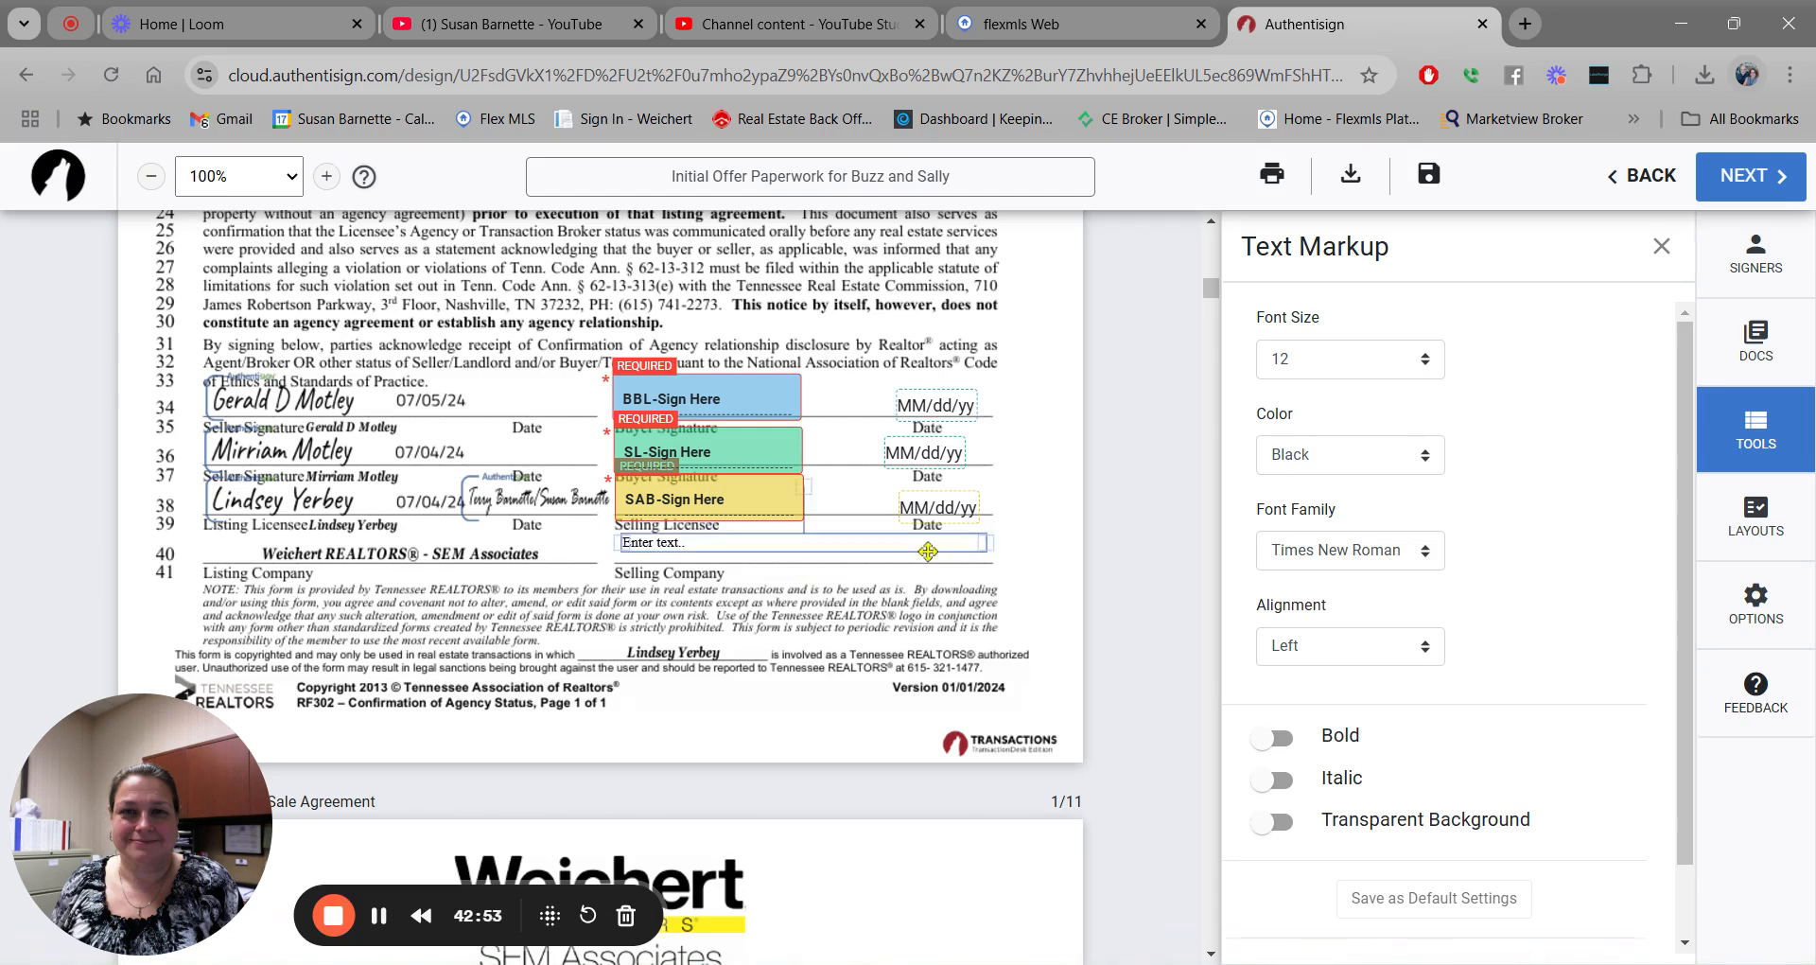
pyautogui.moveTo(869, 543); pyautogui.dragTo(865, 551)
pyautogui.rightClick(865, 552)
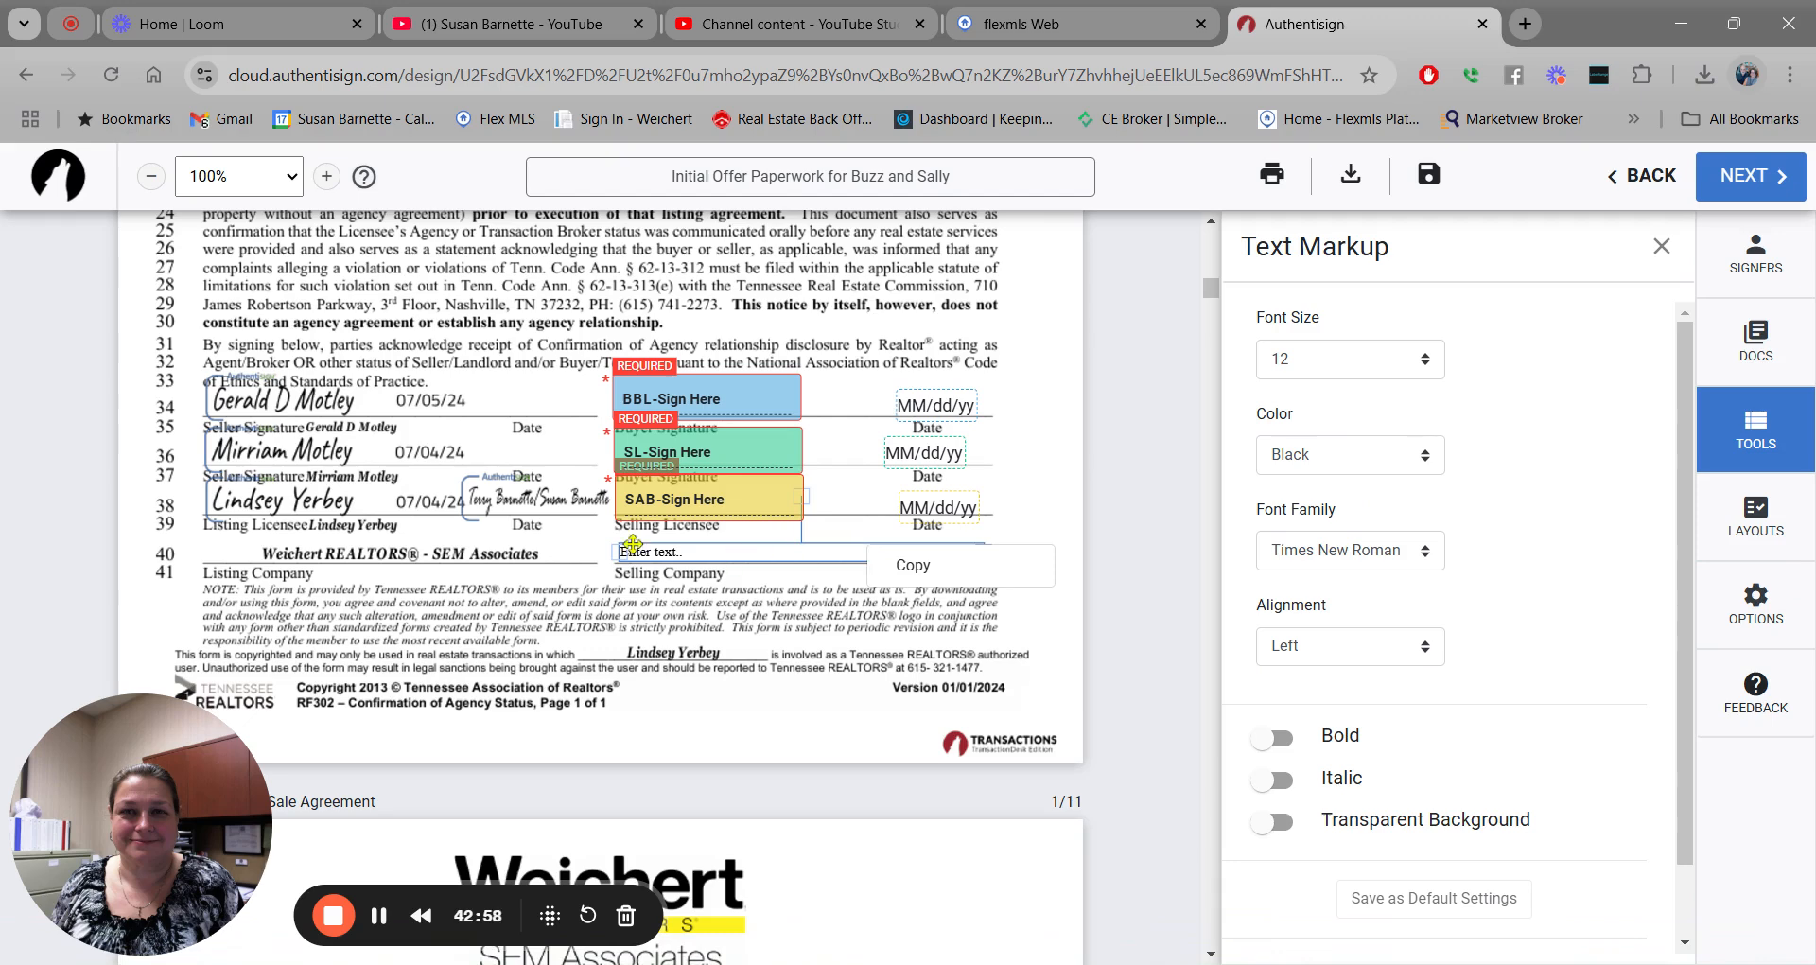
pyautogui.click(703, 548)
pyautogui.write('Weichert')
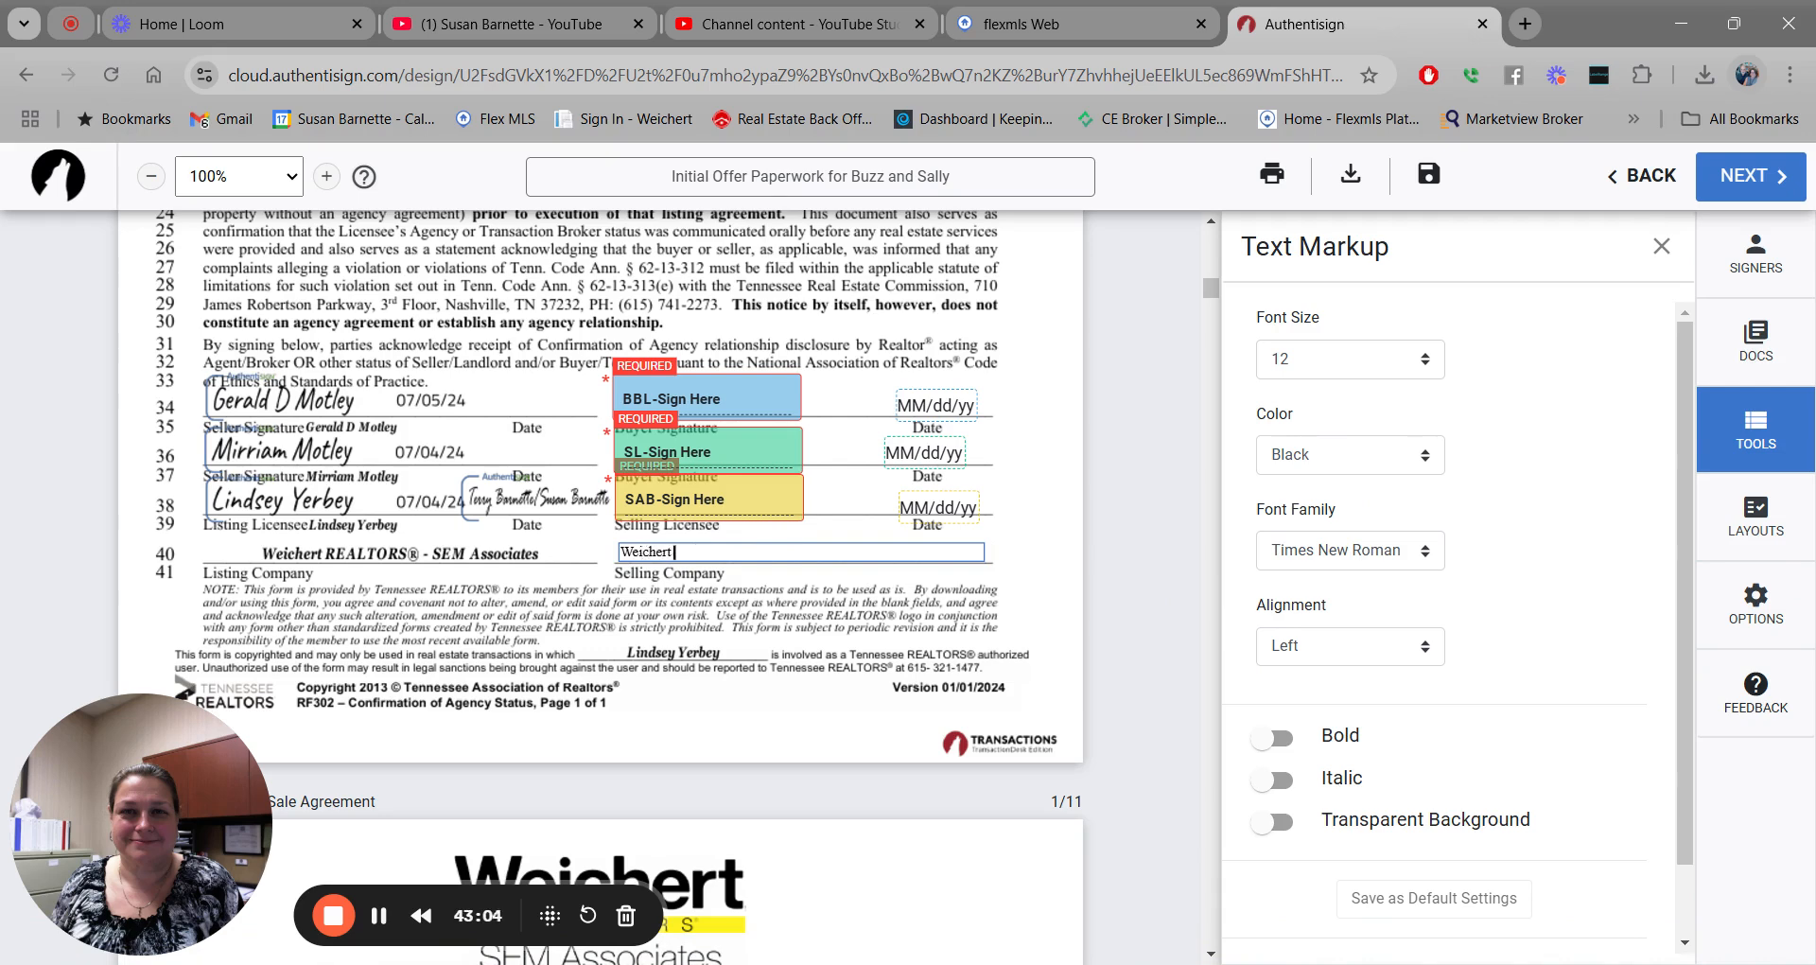
pyautogui.write(' REALTORS SEM Associates')
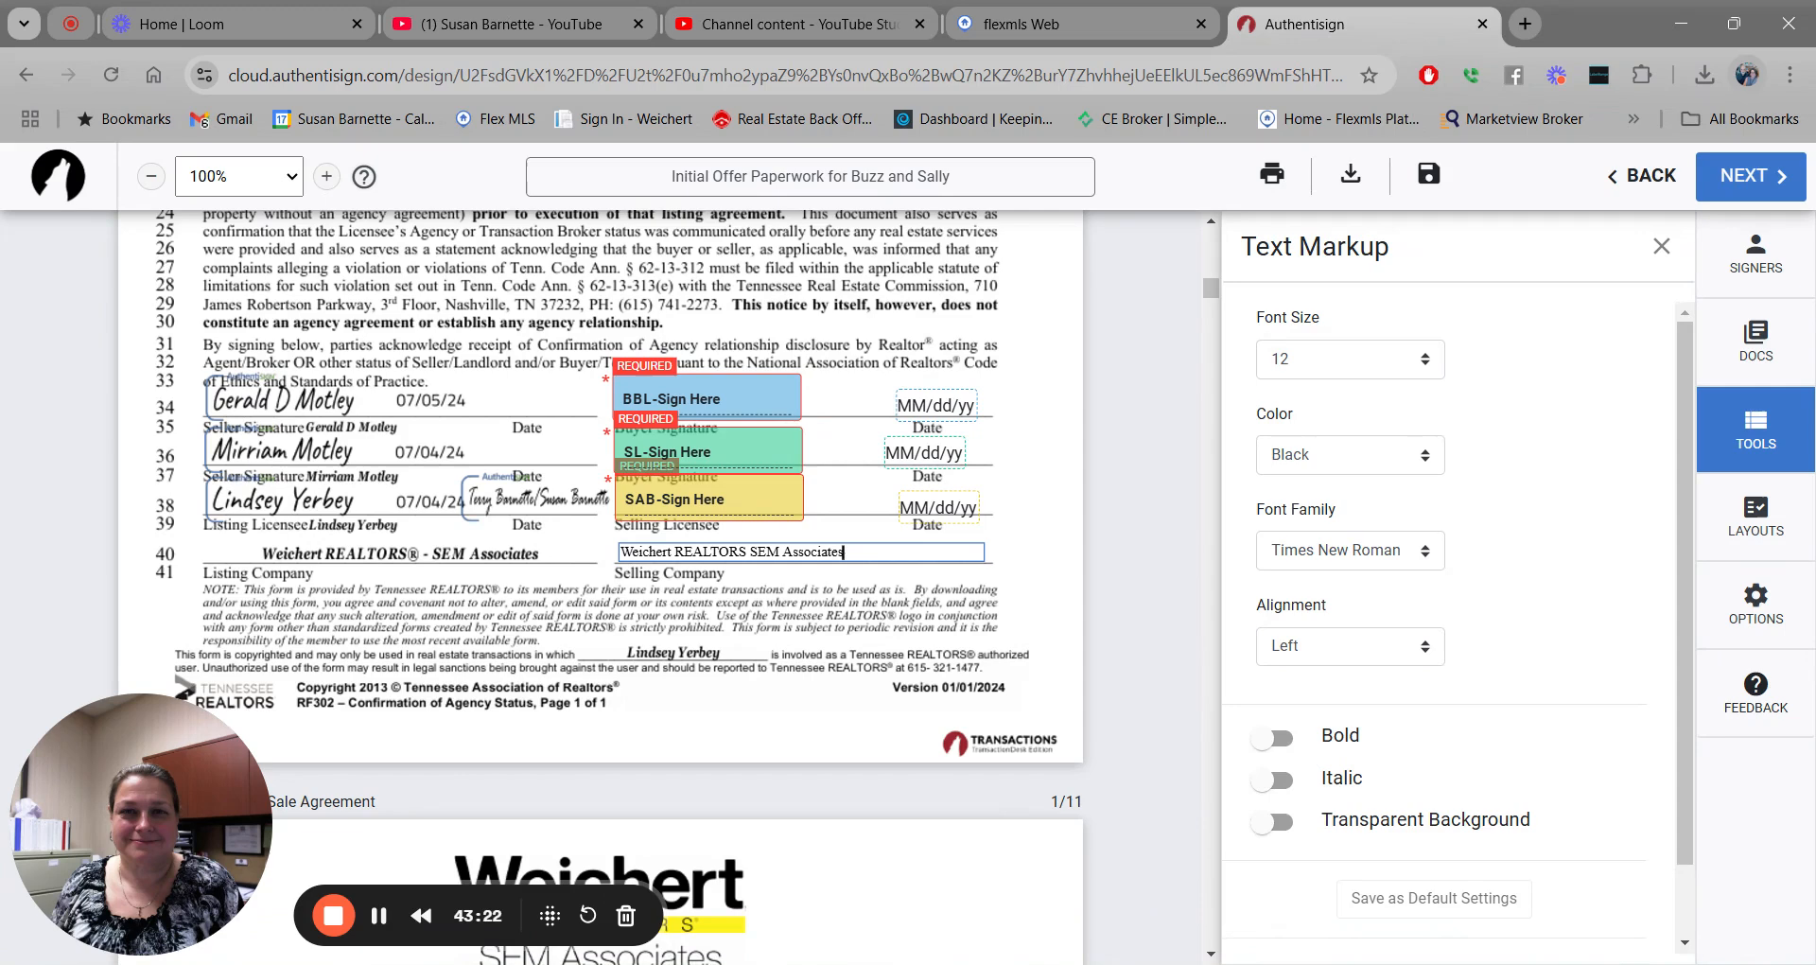
pyautogui.click(1662, 246)
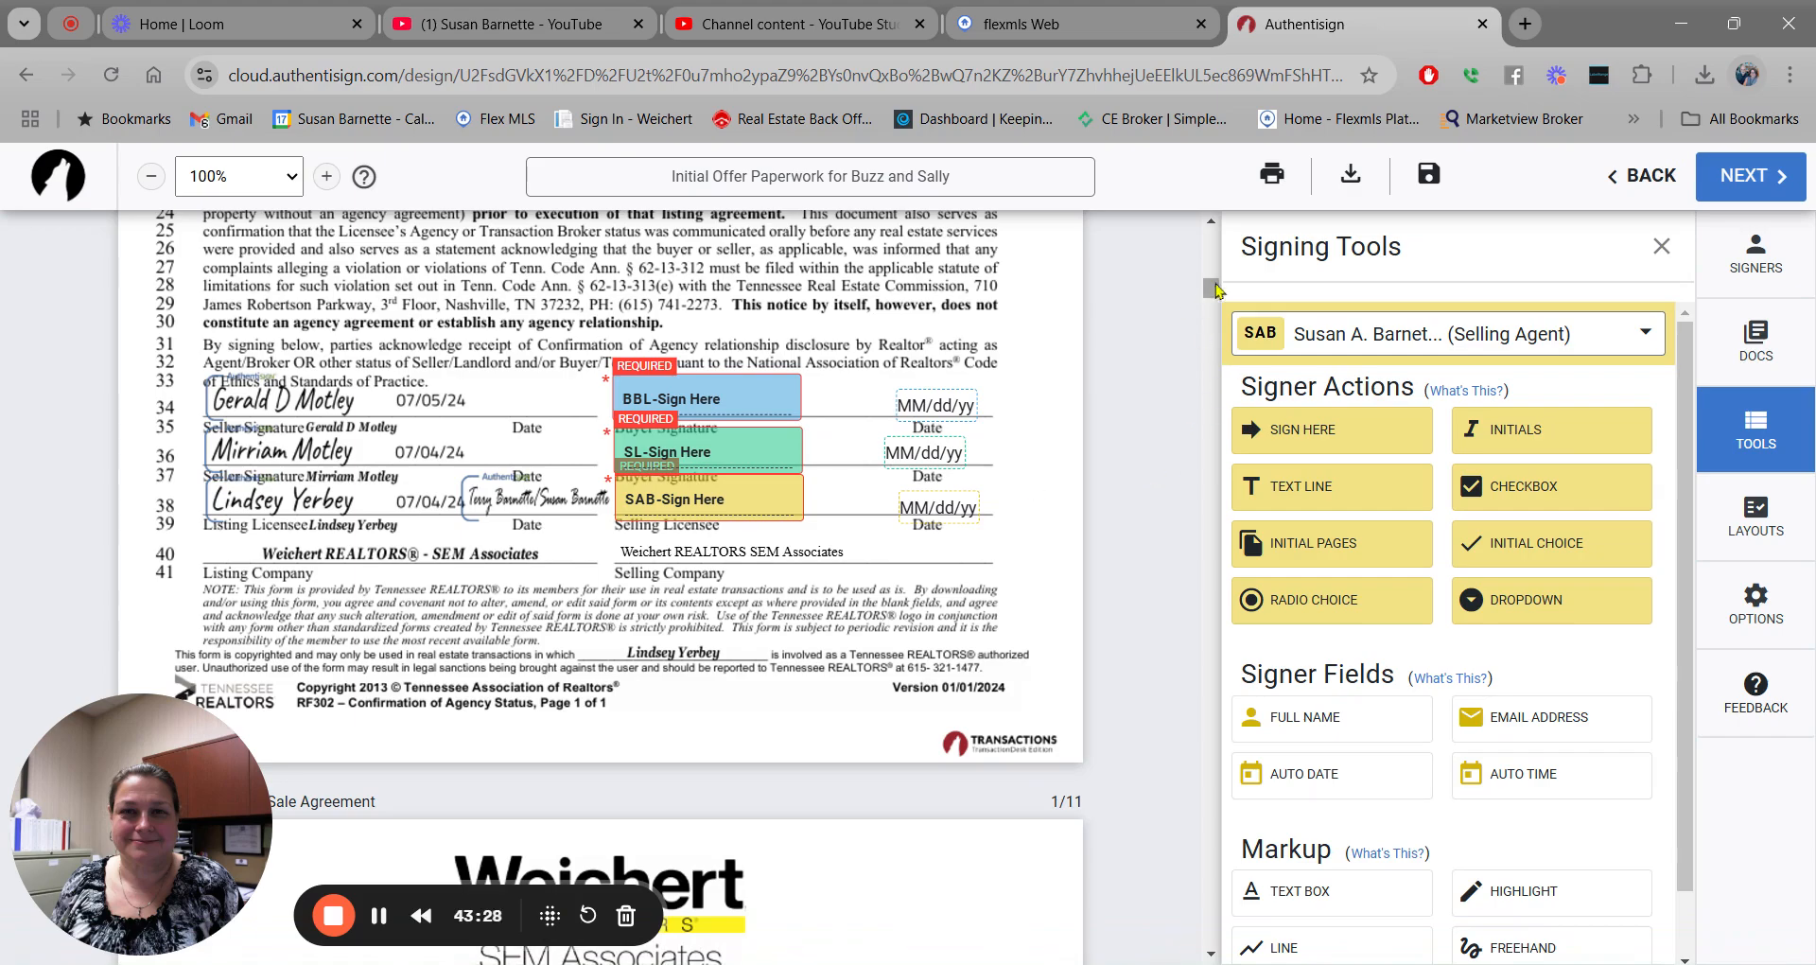
# Add the first buyer's auto date and auto time on RF 401 Offer Date line 530.
pyautogui.moveTo(1215, 289); pyautogui.dragTo(1219, 303)
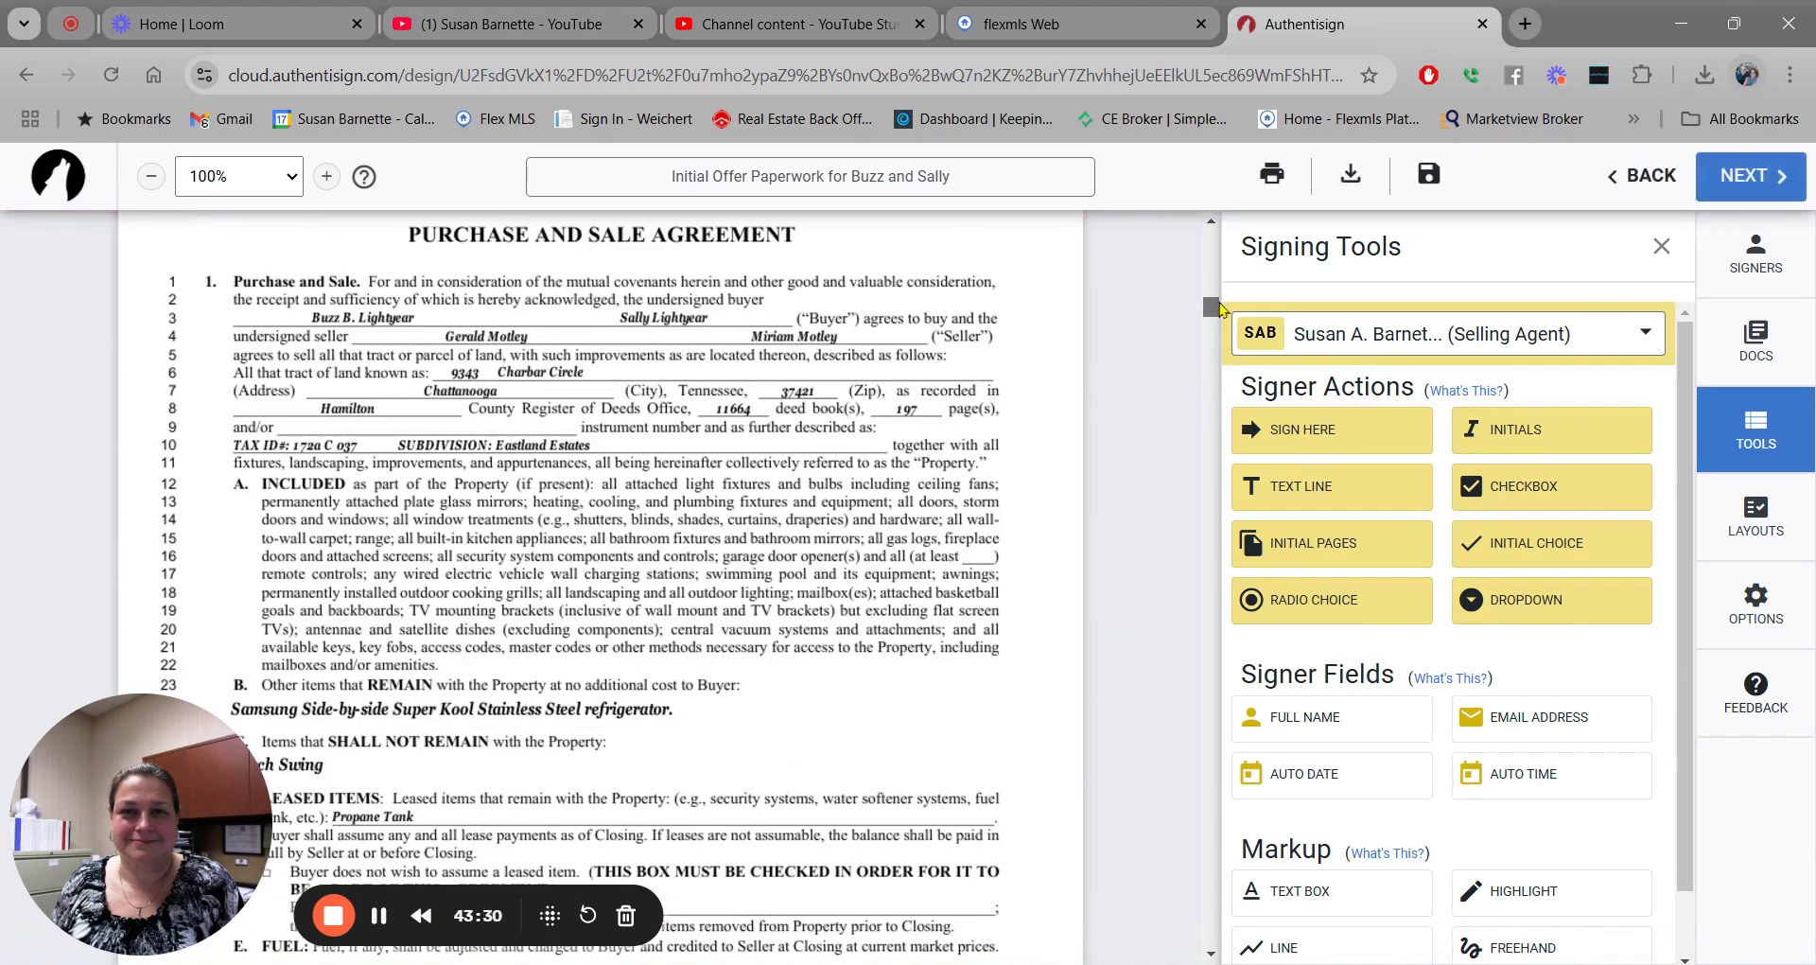
pyautogui.moveTo(1220, 307); pyautogui.dragTo(1231, 612)
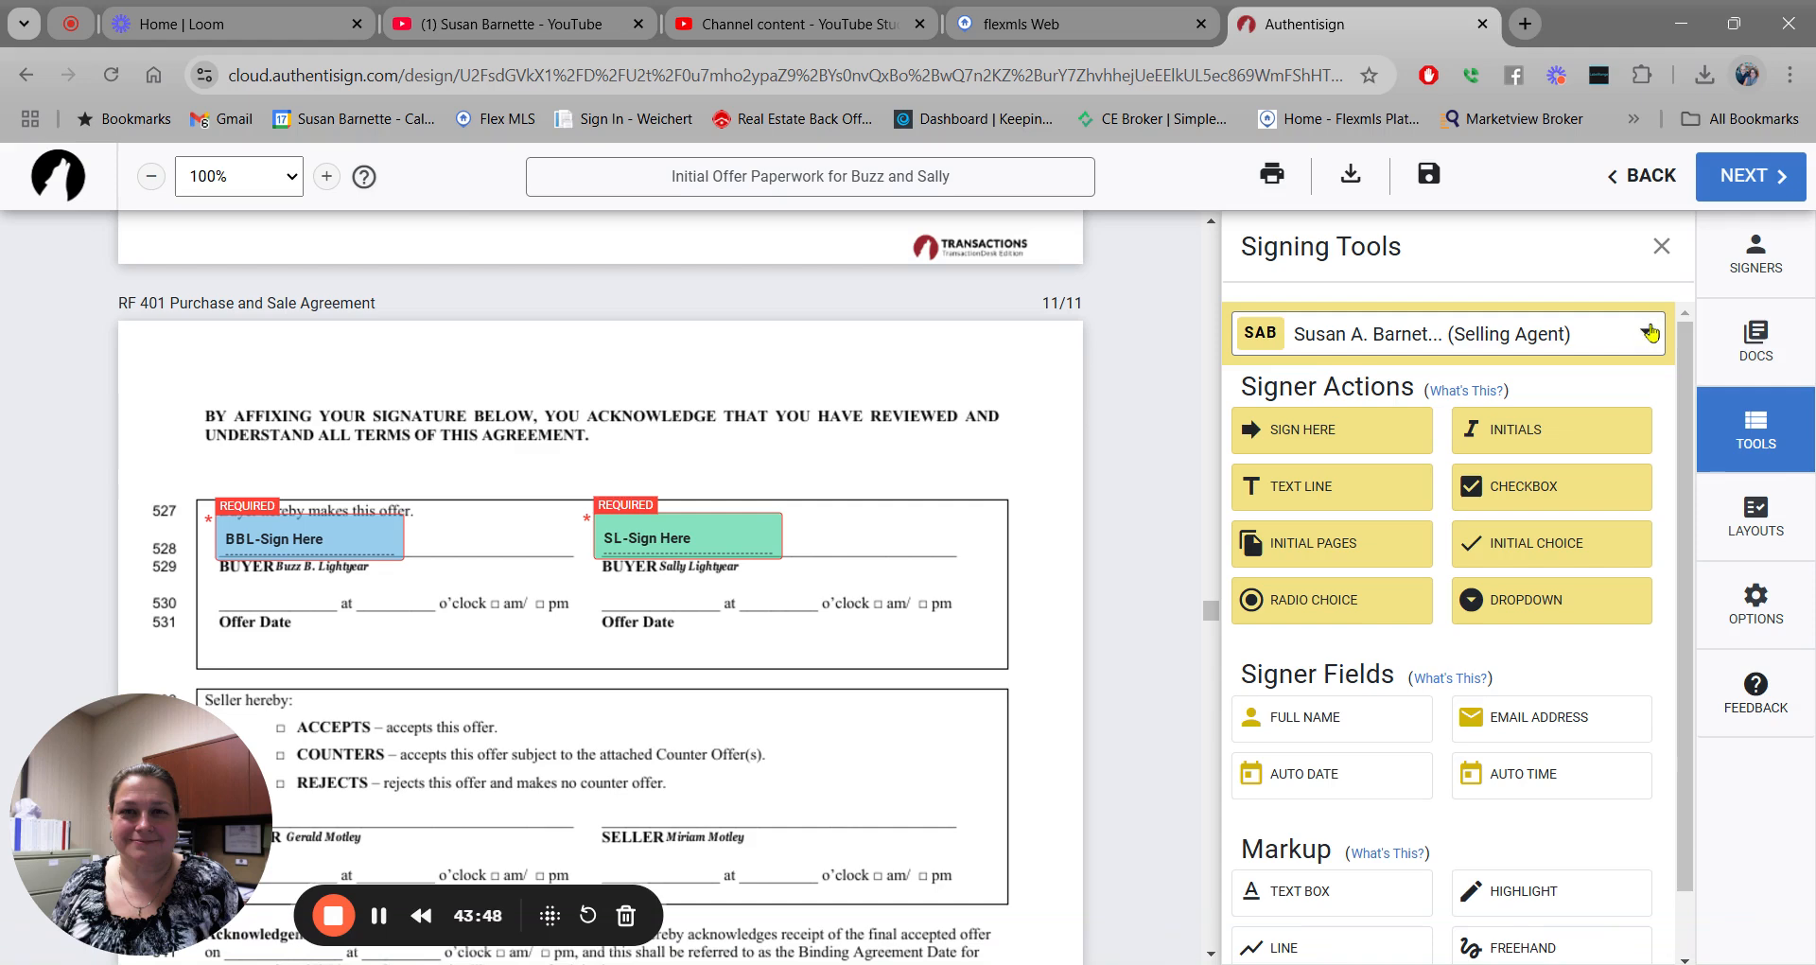
pyautogui.click(1651, 333)
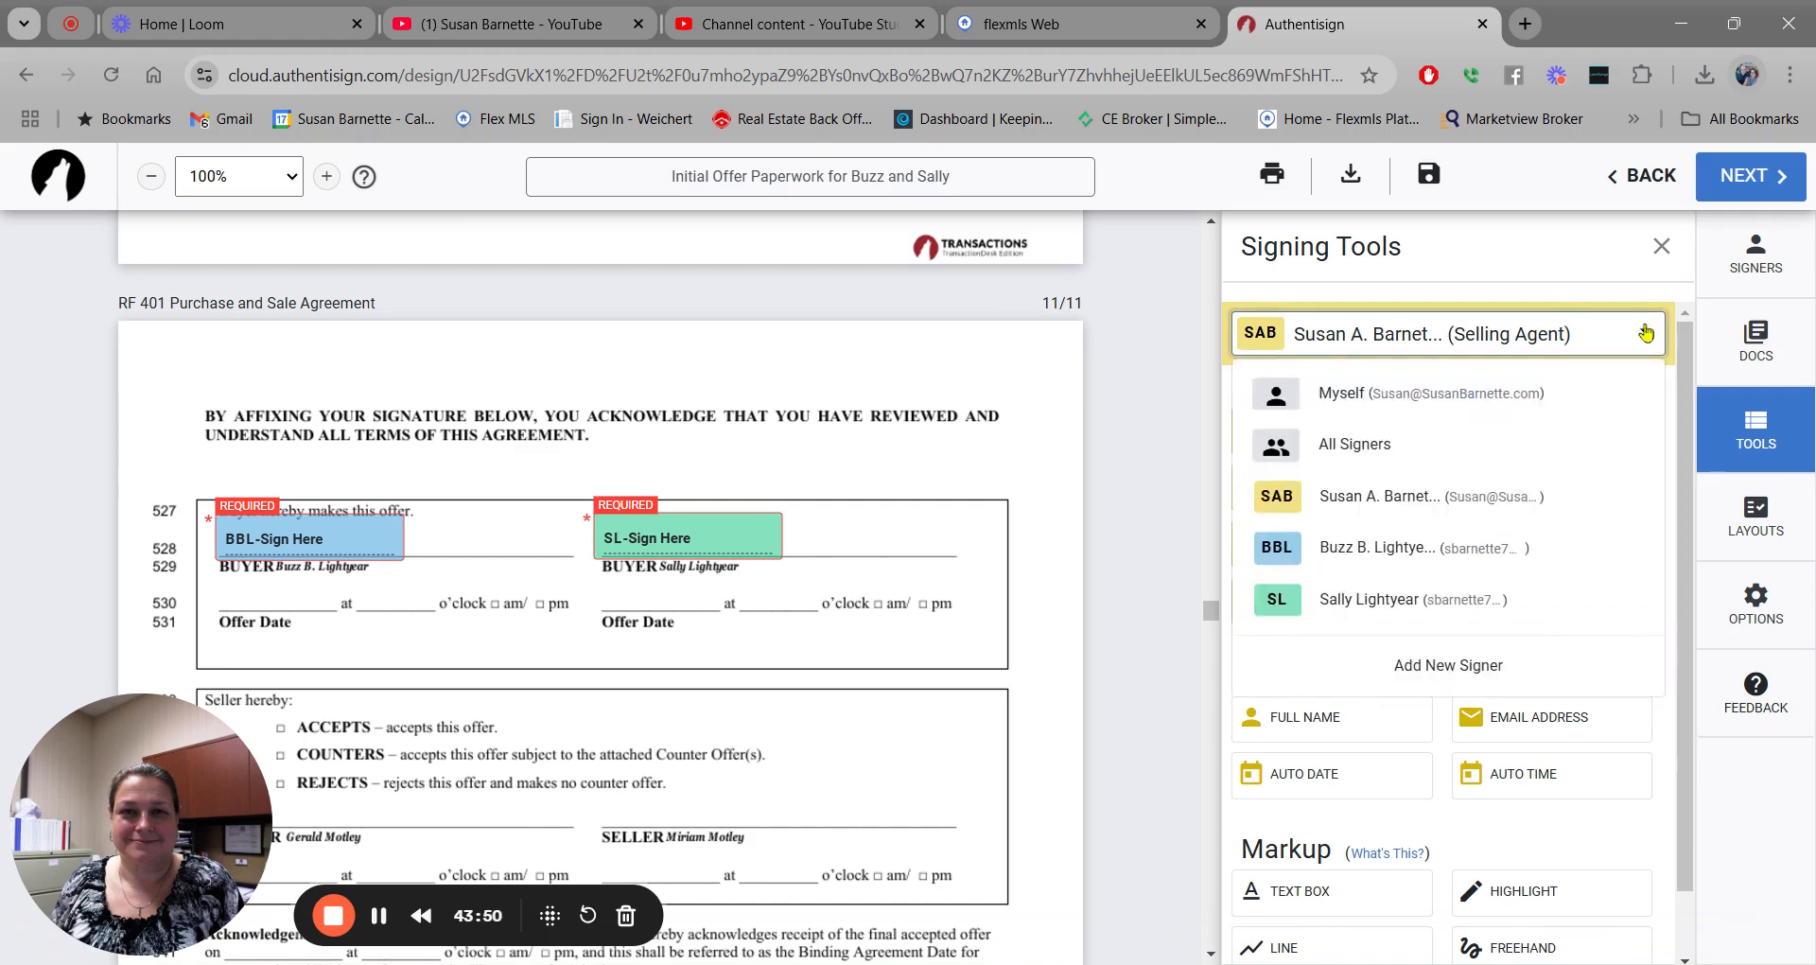
pyautogui.click(1409, 549)
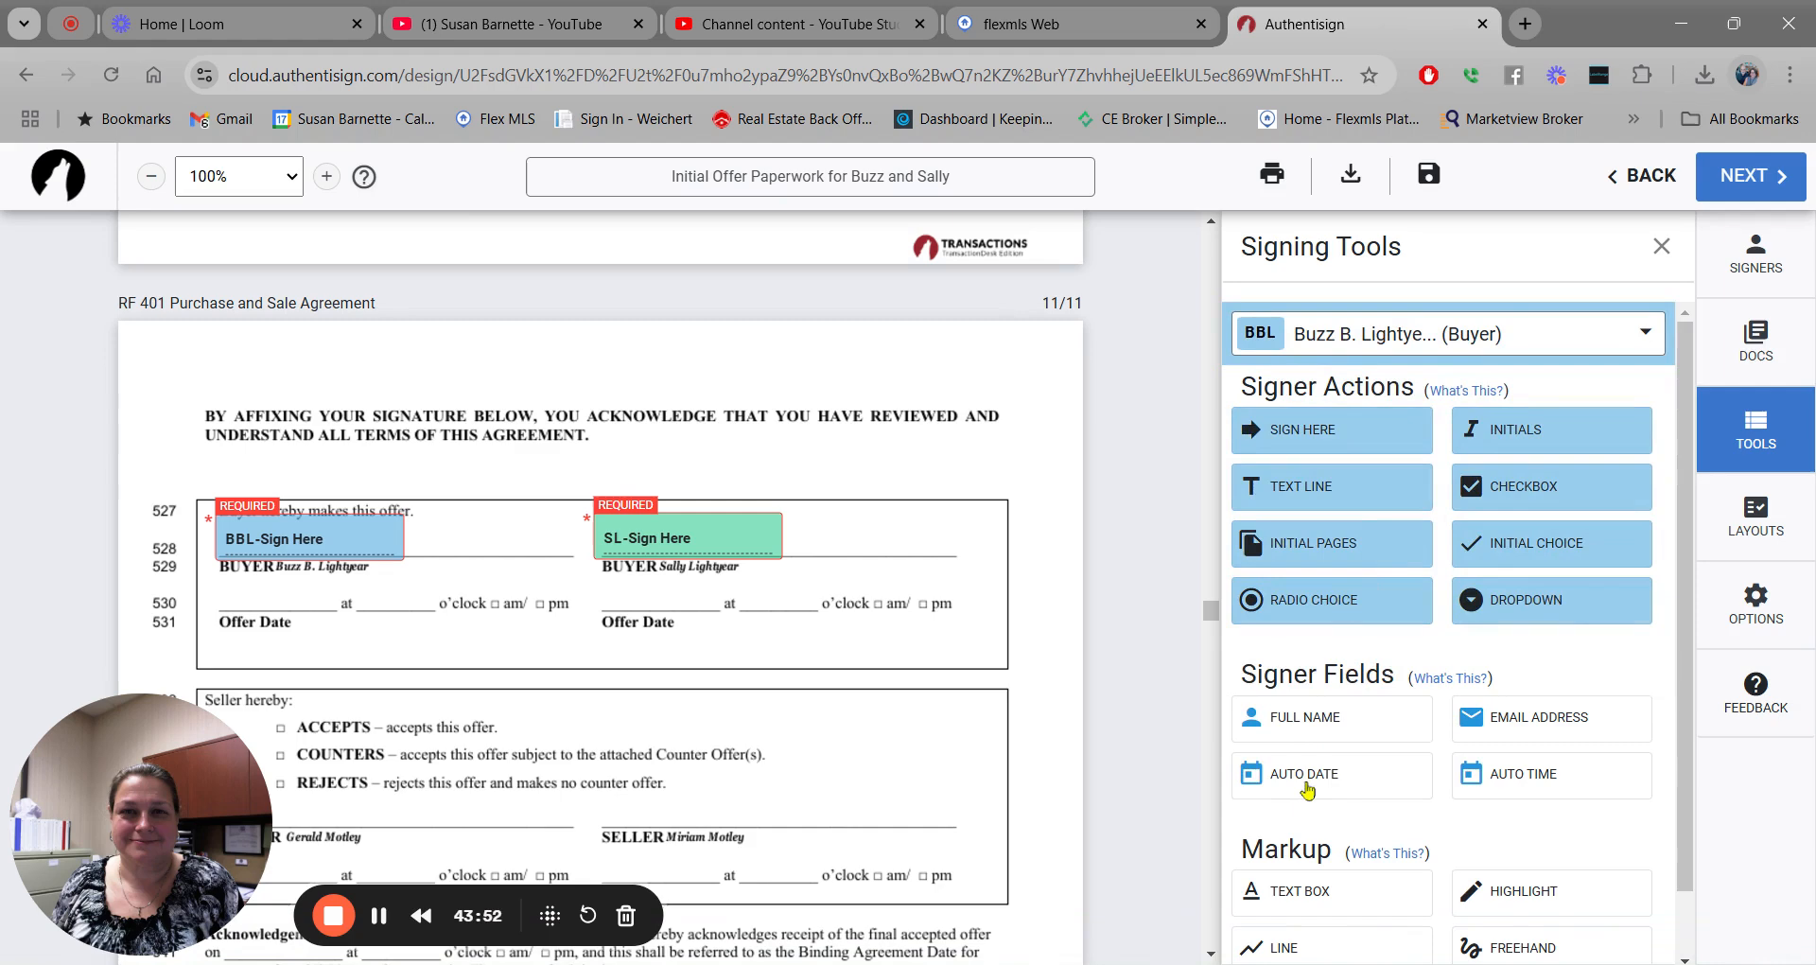
pyautogui.moveTo(1305, 773); pyautogui.dragTo(233, 586)
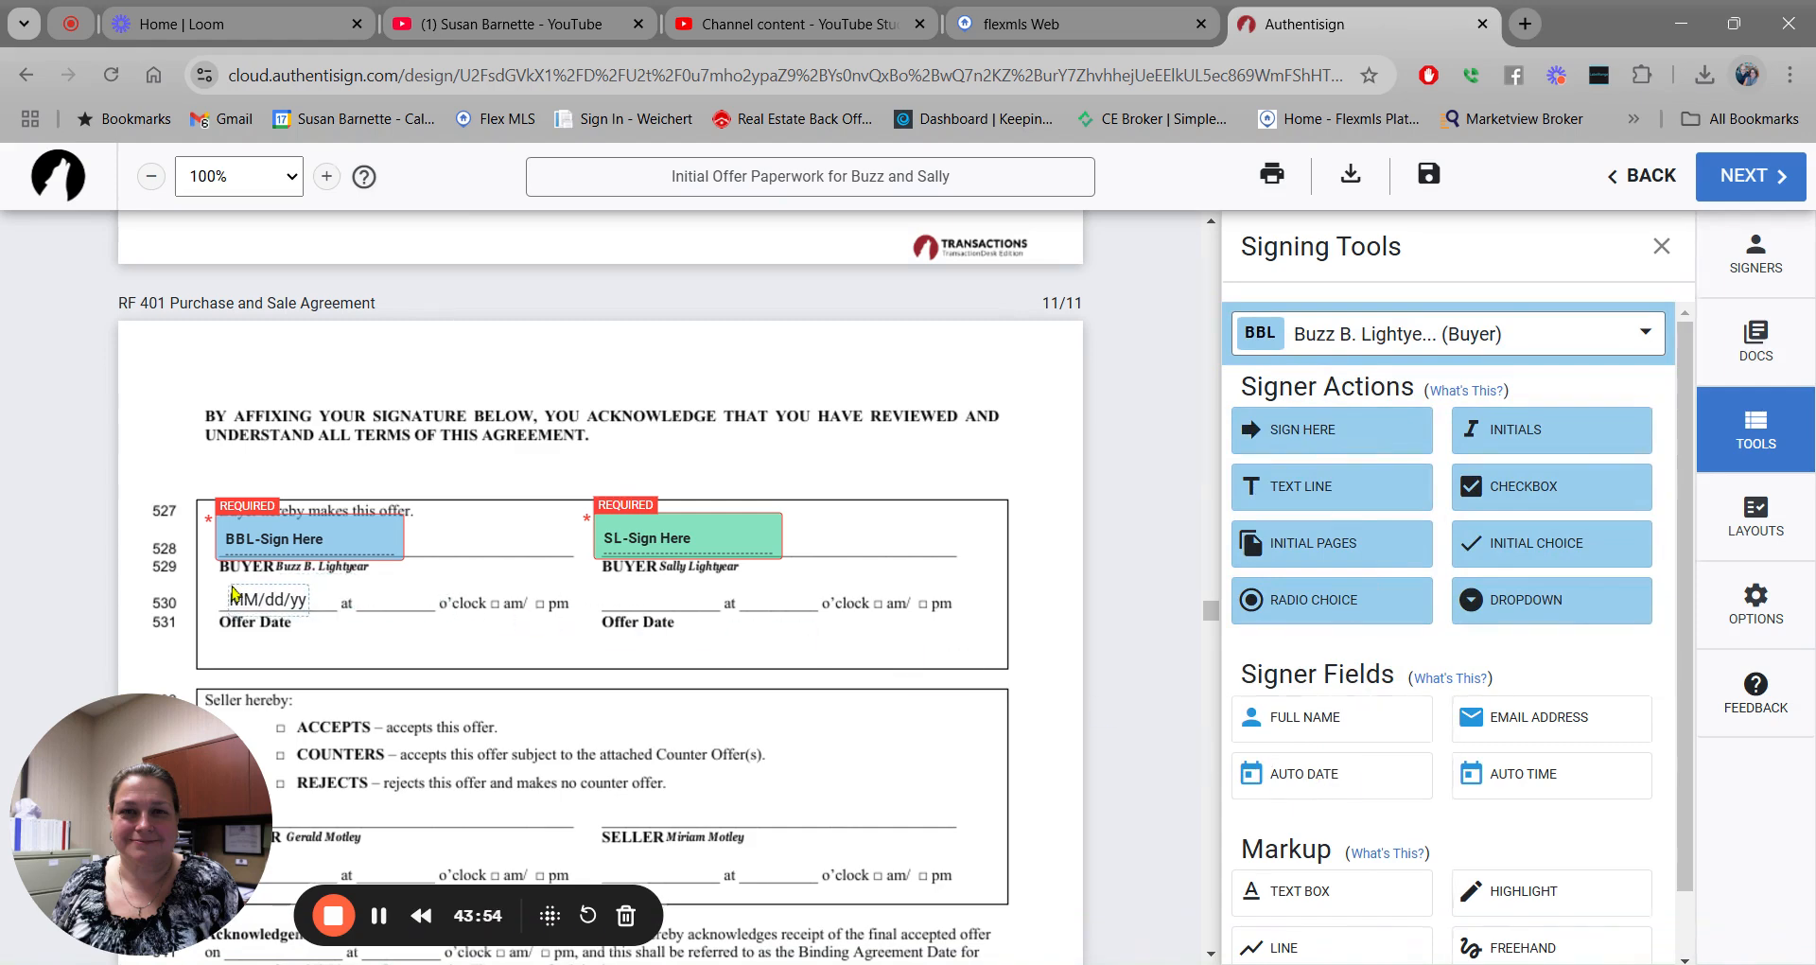
pyautogui.moveTo(1469, 773); pyautogui.dragTo(363, 591)
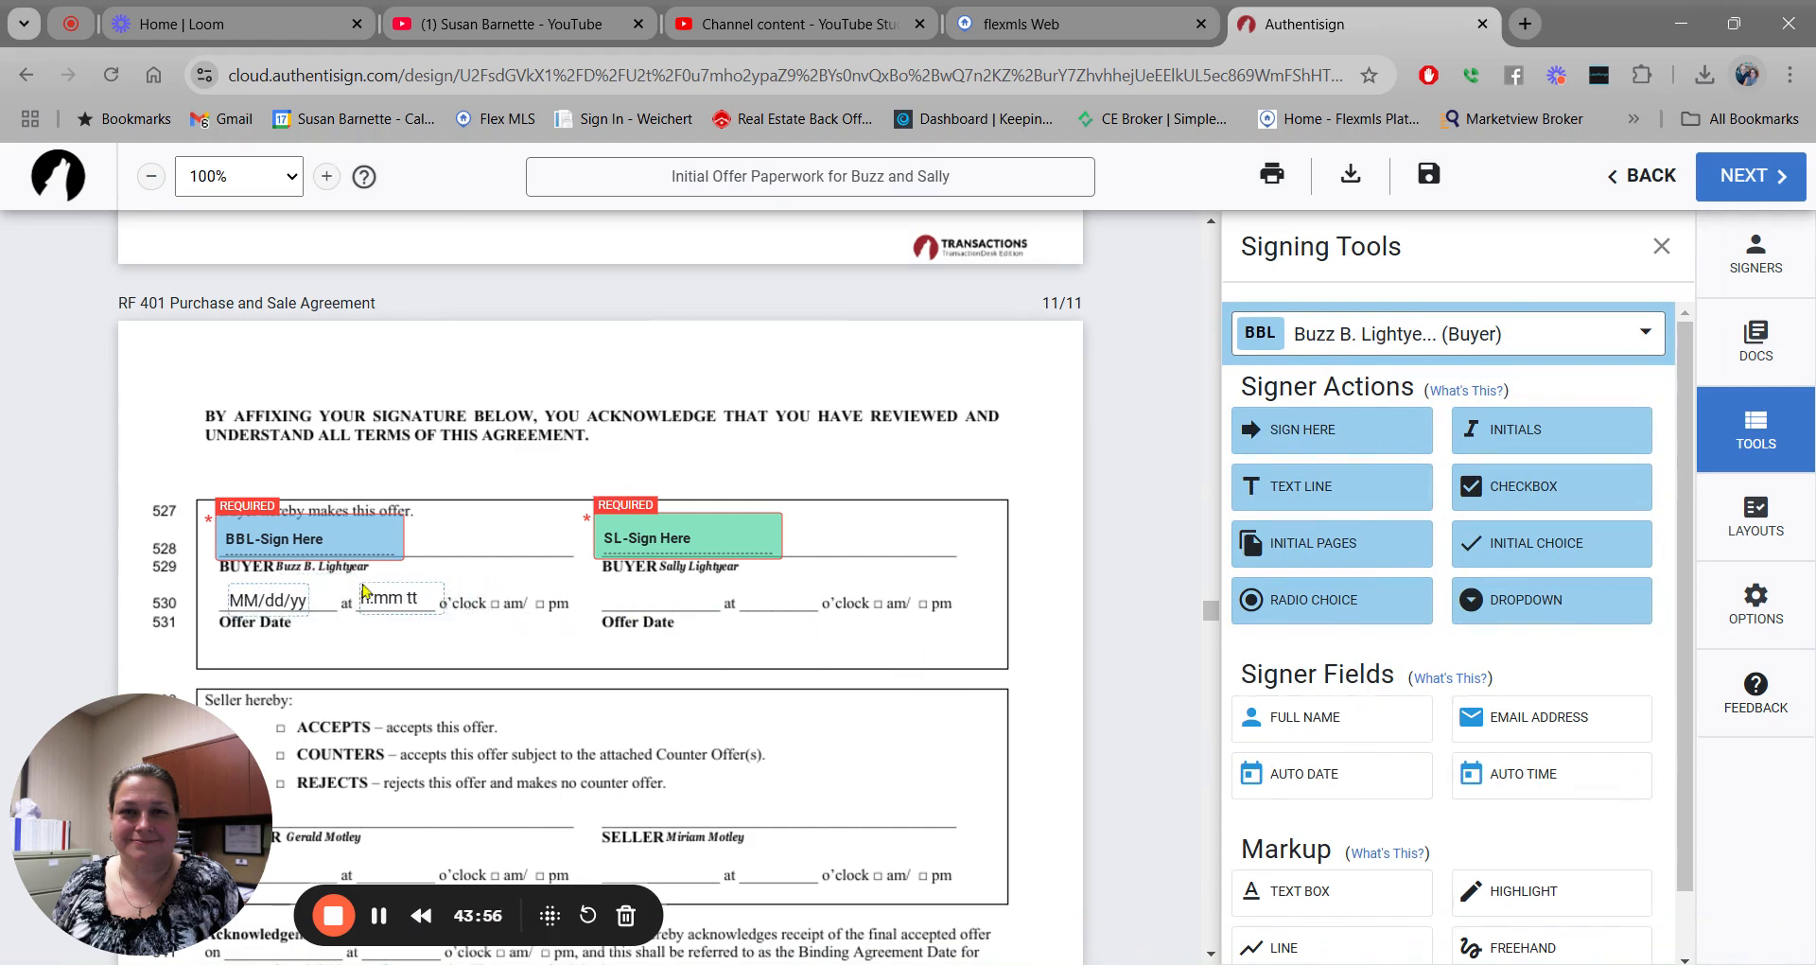
# Add the second buyer's auto date and auto time on line 530.
pyautogui.click(1647, 334)
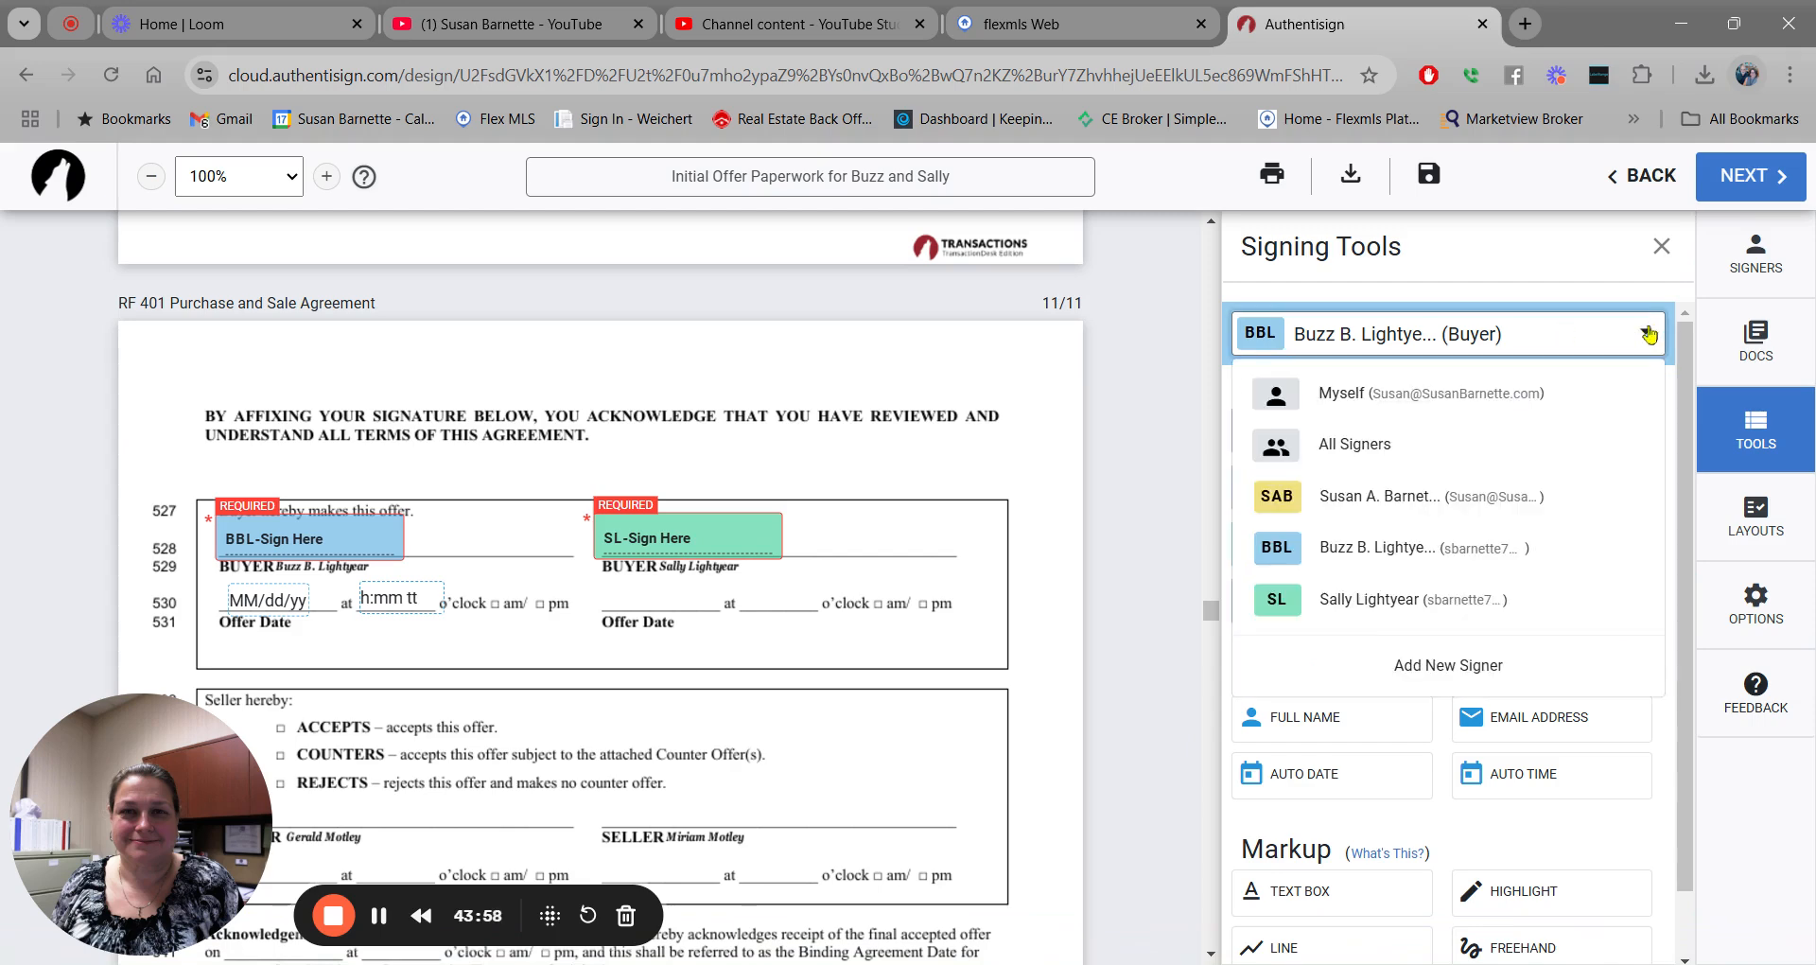
pyautogui.click(1419, 599)
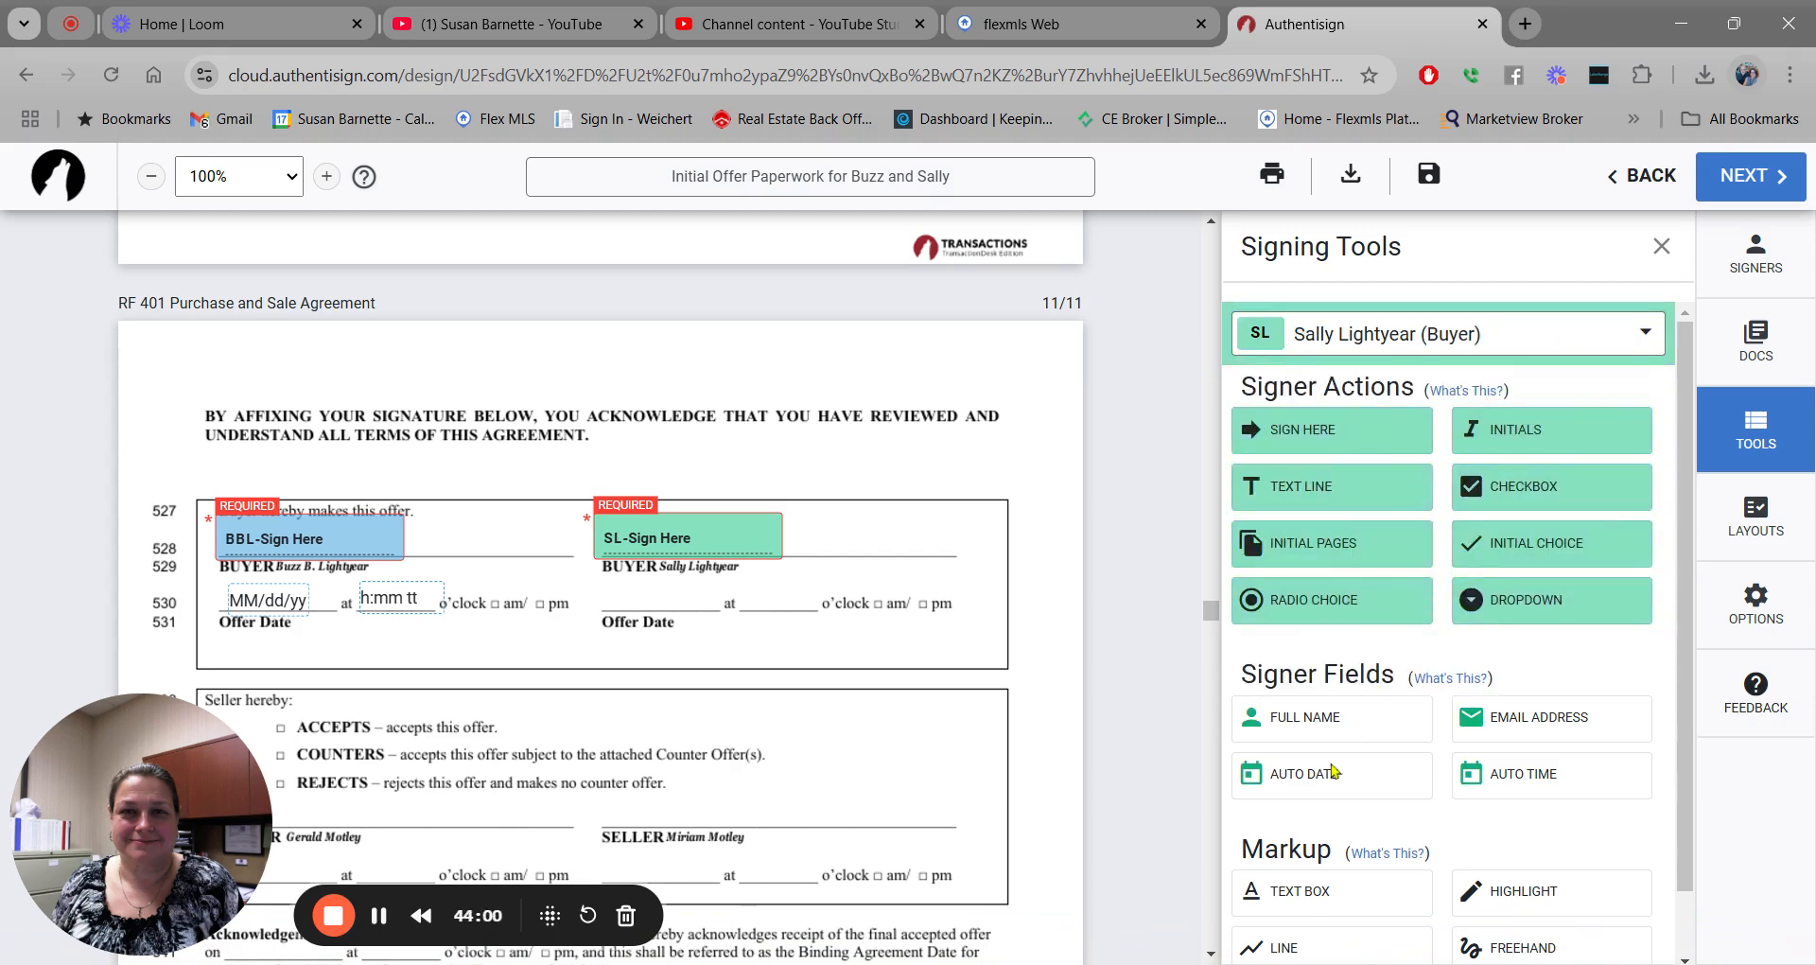
pyautogui.moveTo(1336, 777); pyautogui.dragTo(548, 575)
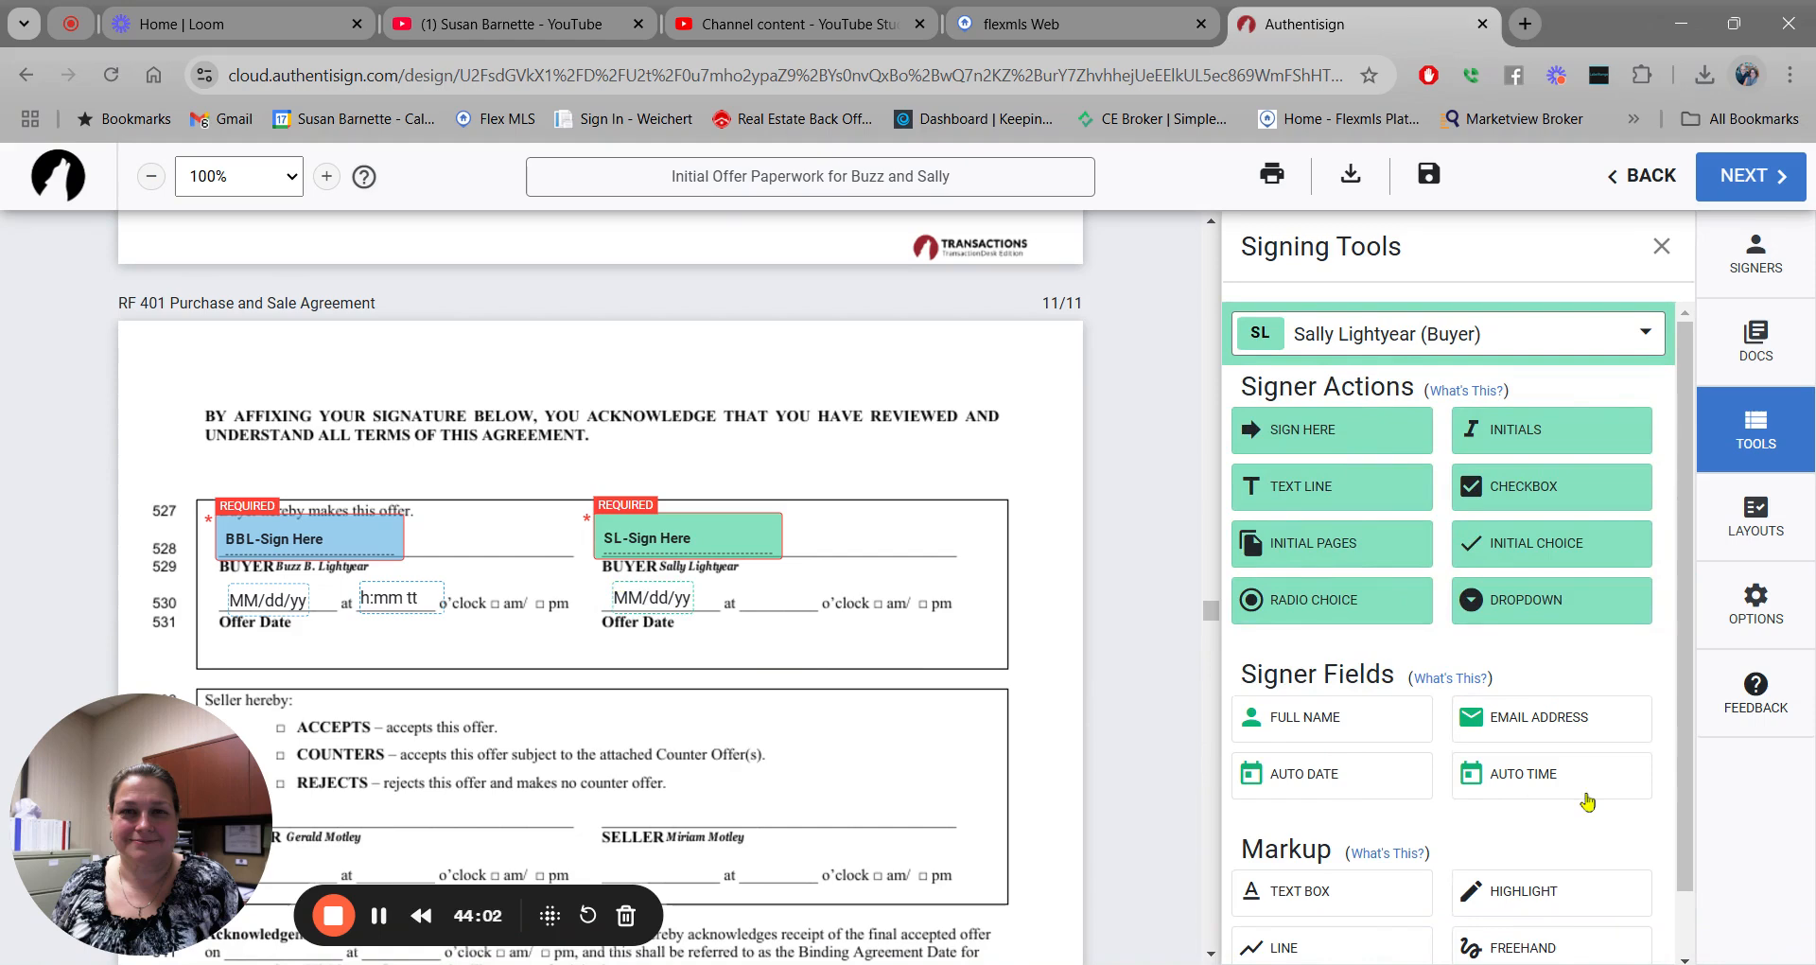
pyautogui.moveTo(1525, 776); pyautogui.dragTo(741, 591)
# Scroll RF 712 down to page 2's Buyer Acknowledgment choices.
pyautogui.scroll(-12, 1045, 492)
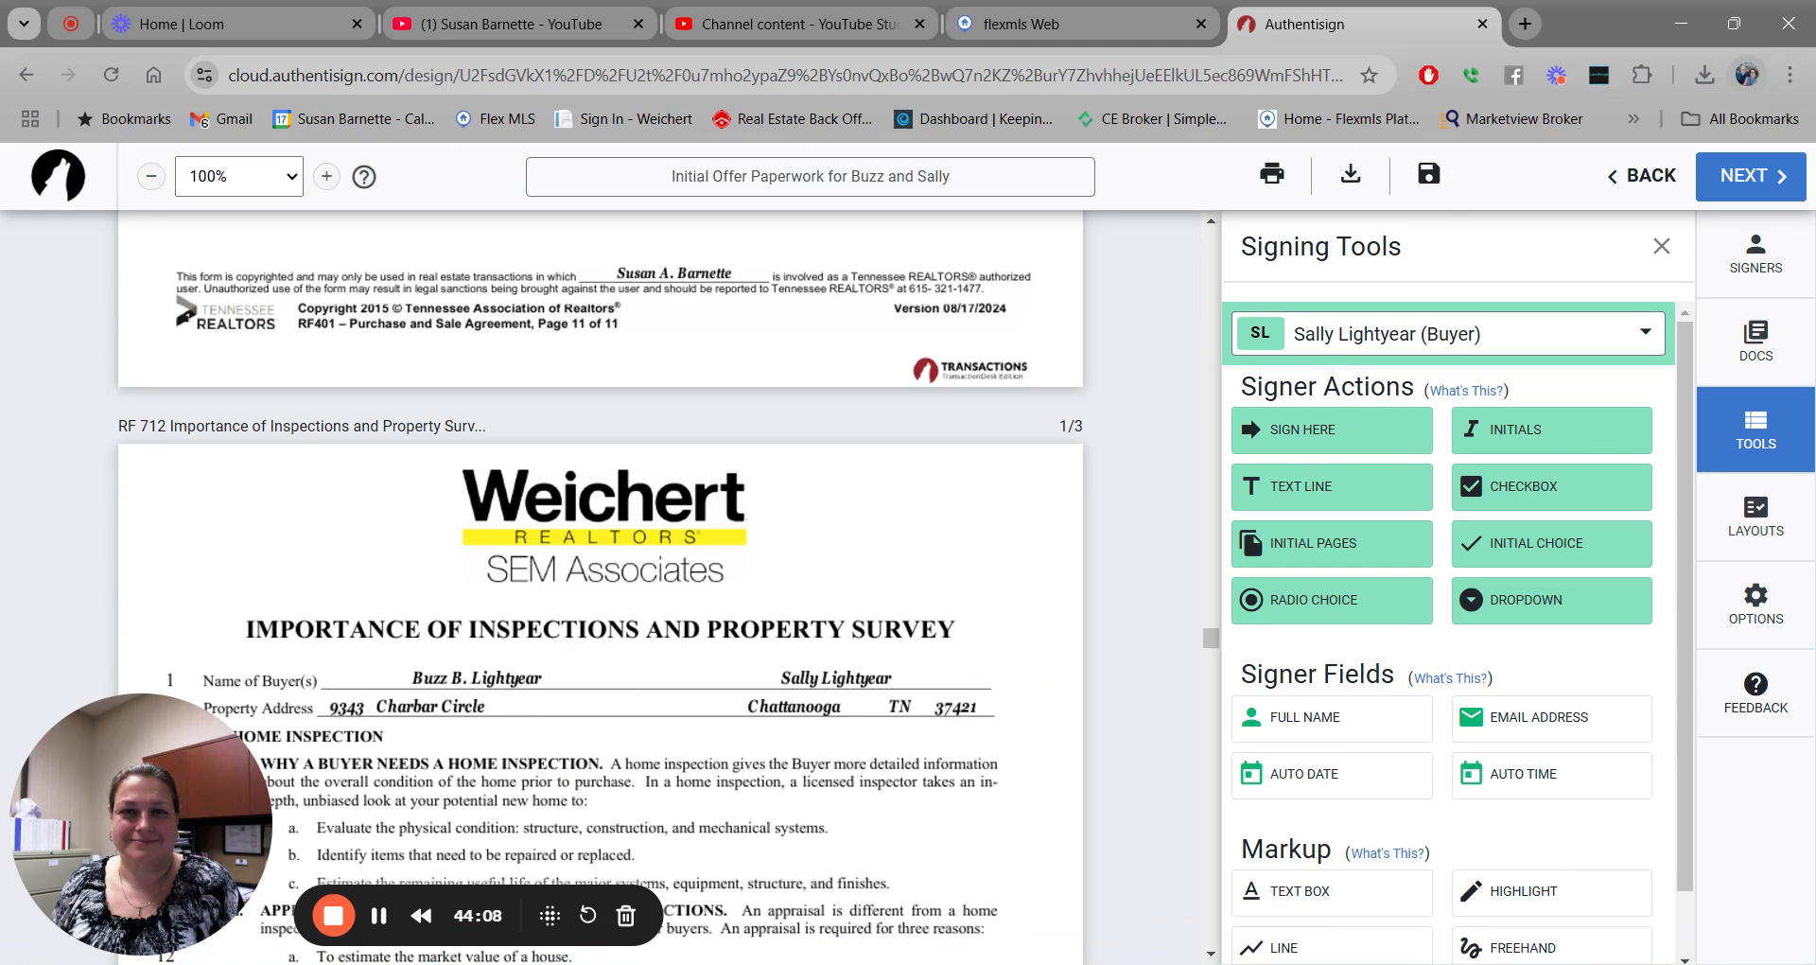
pyautogui.scroll(-4, 601, 587)
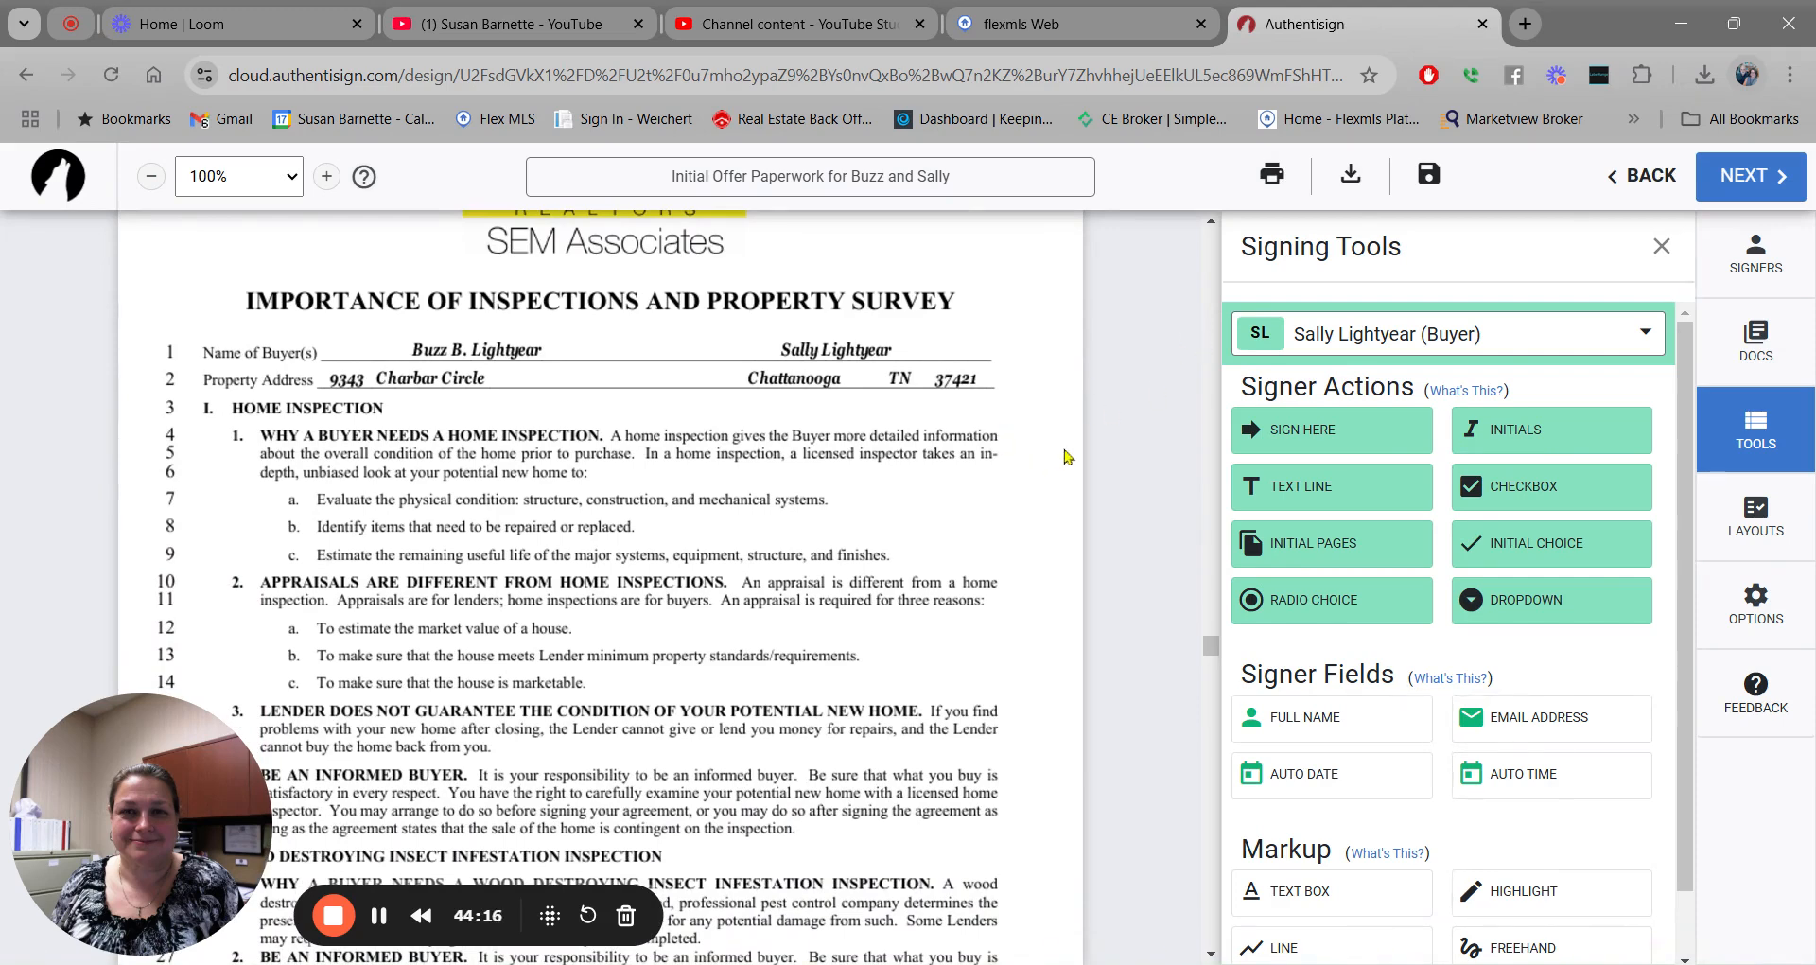
pyautogui.scroll(1, 1066, 457)
pyautogui.scroll(-2, 1066, 457)
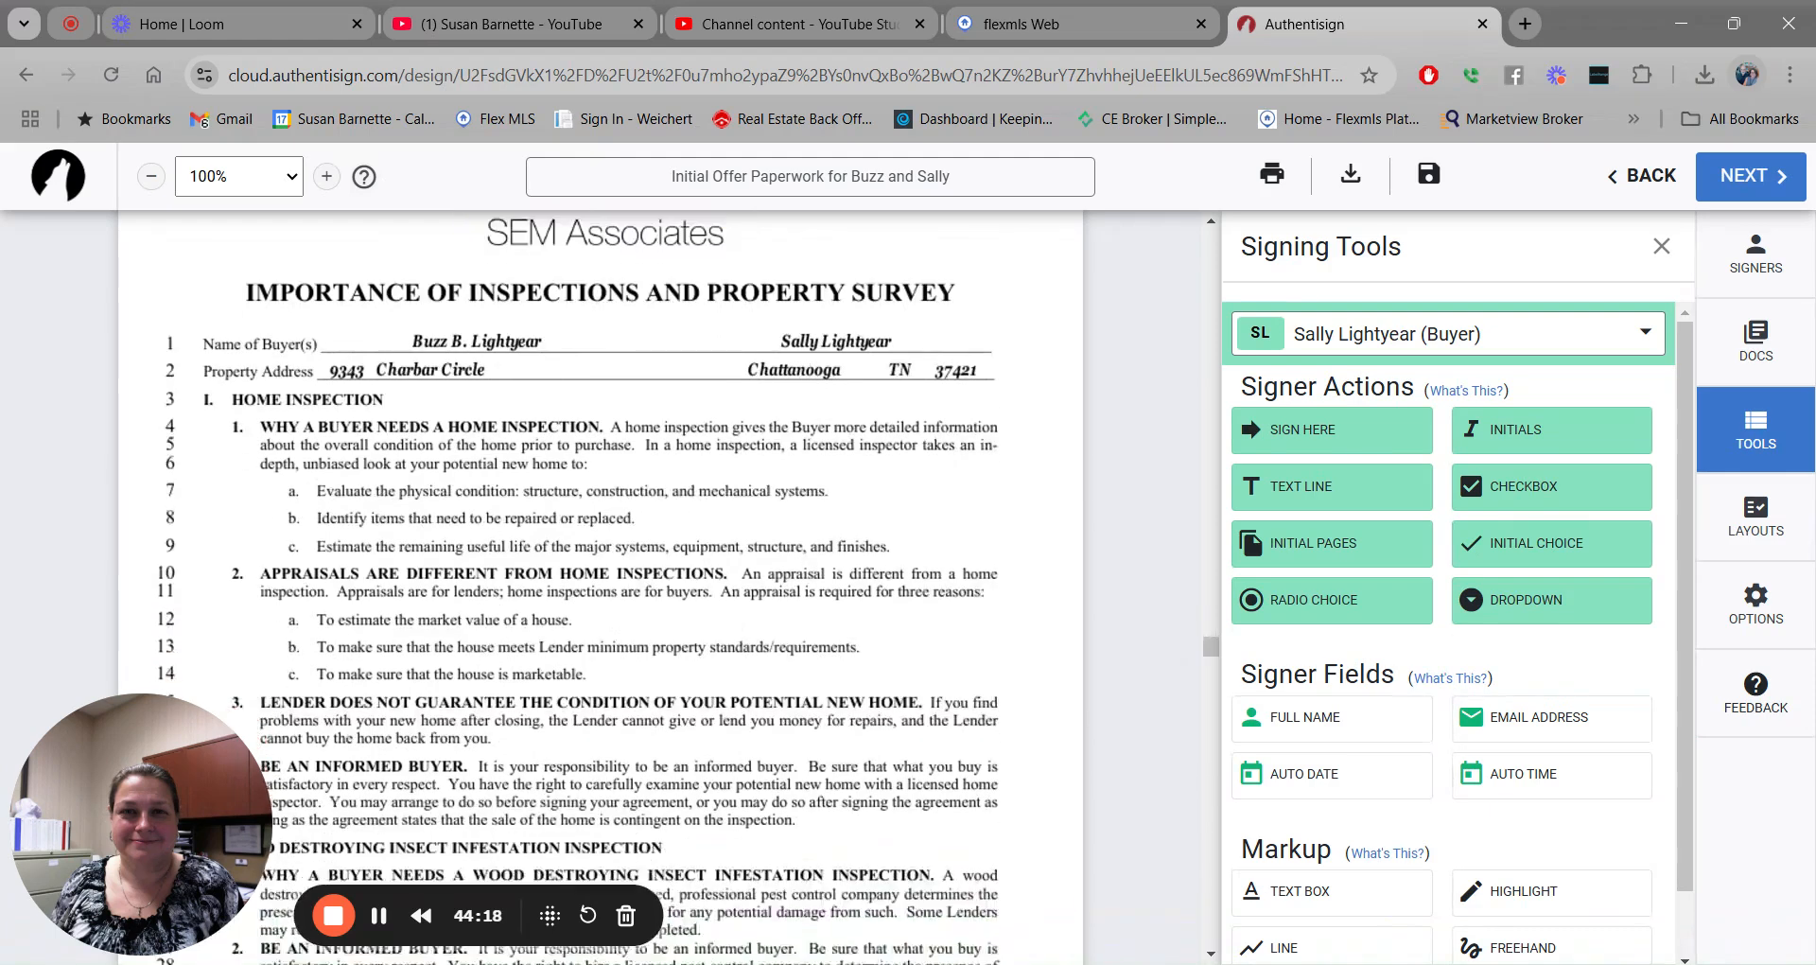
pyautogui.scroll(-5, 605, 586)
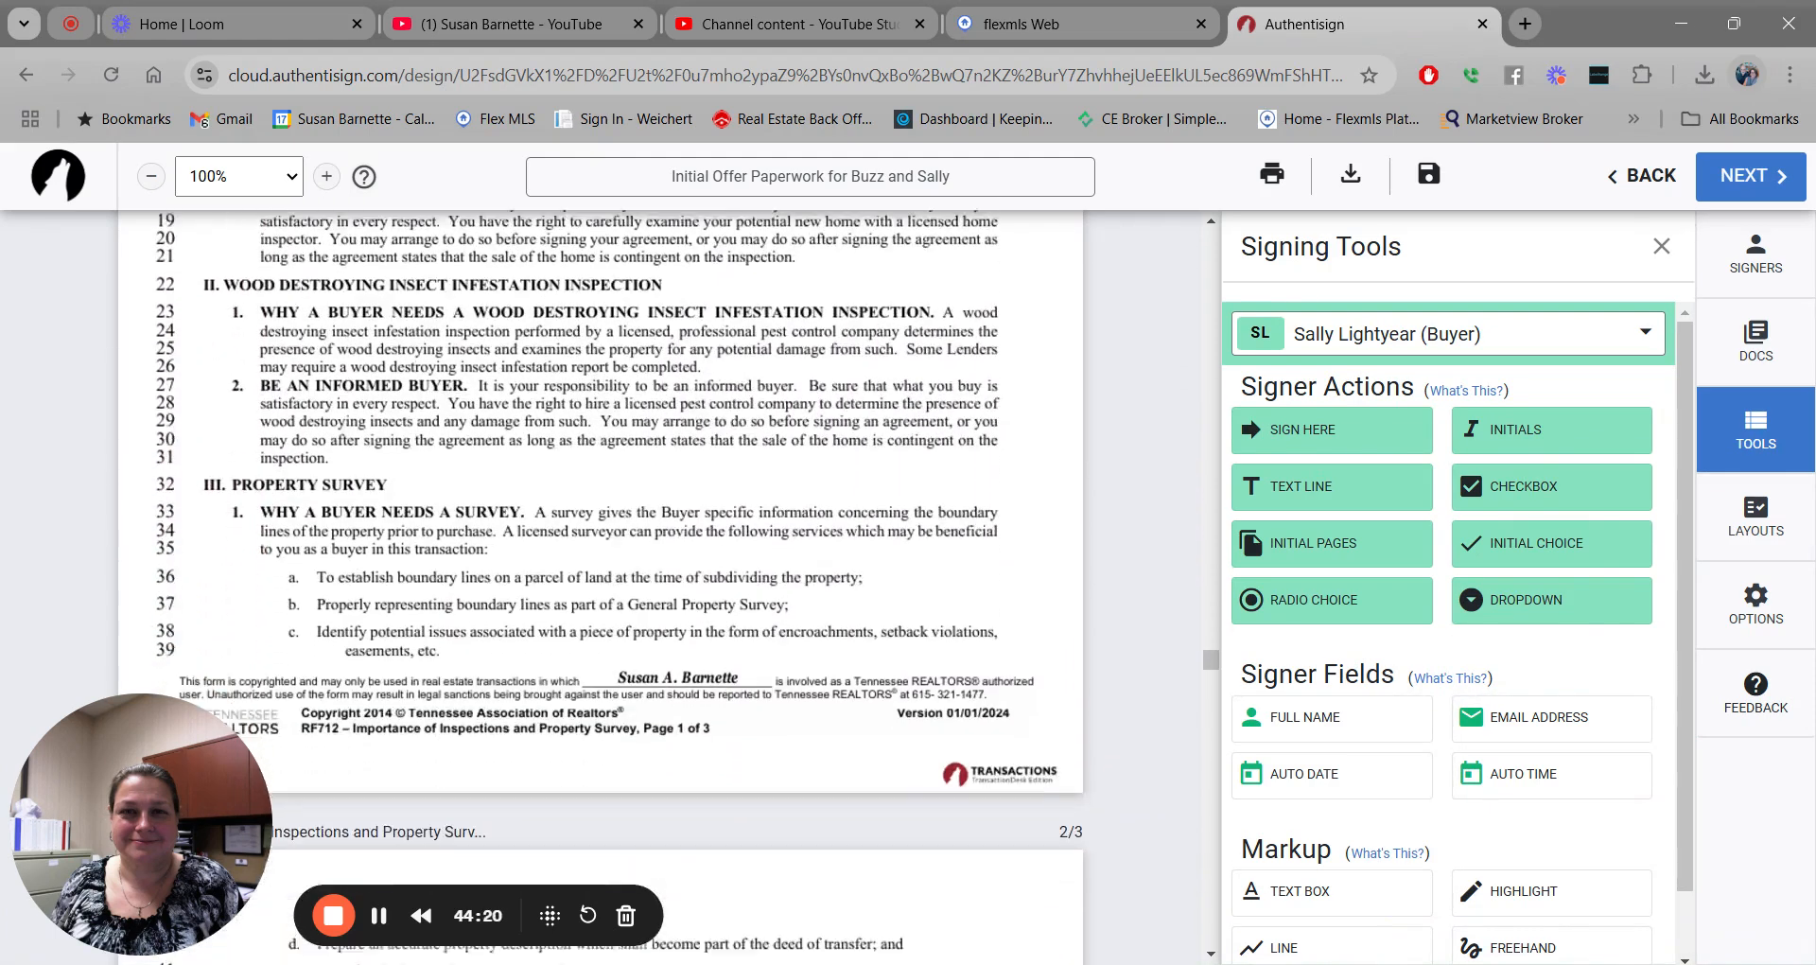
pyautogui.scroll(2, 606, 587)
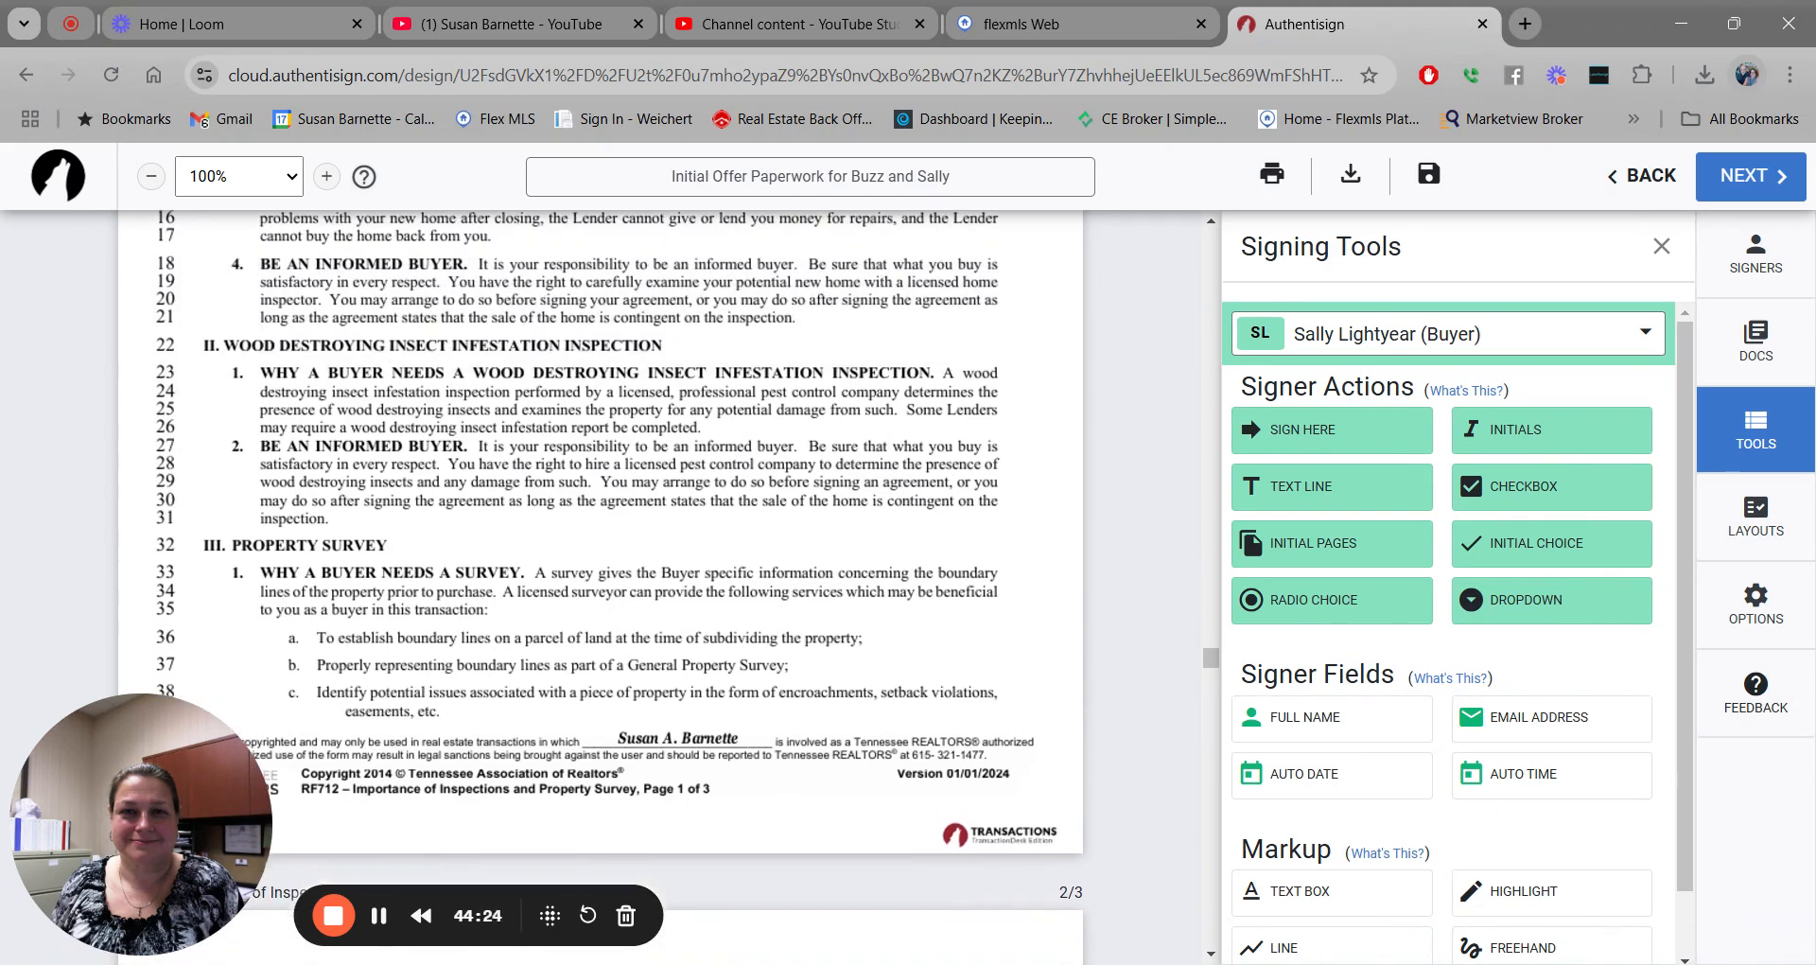
pyautogui.scroll(-4, 605, 586)
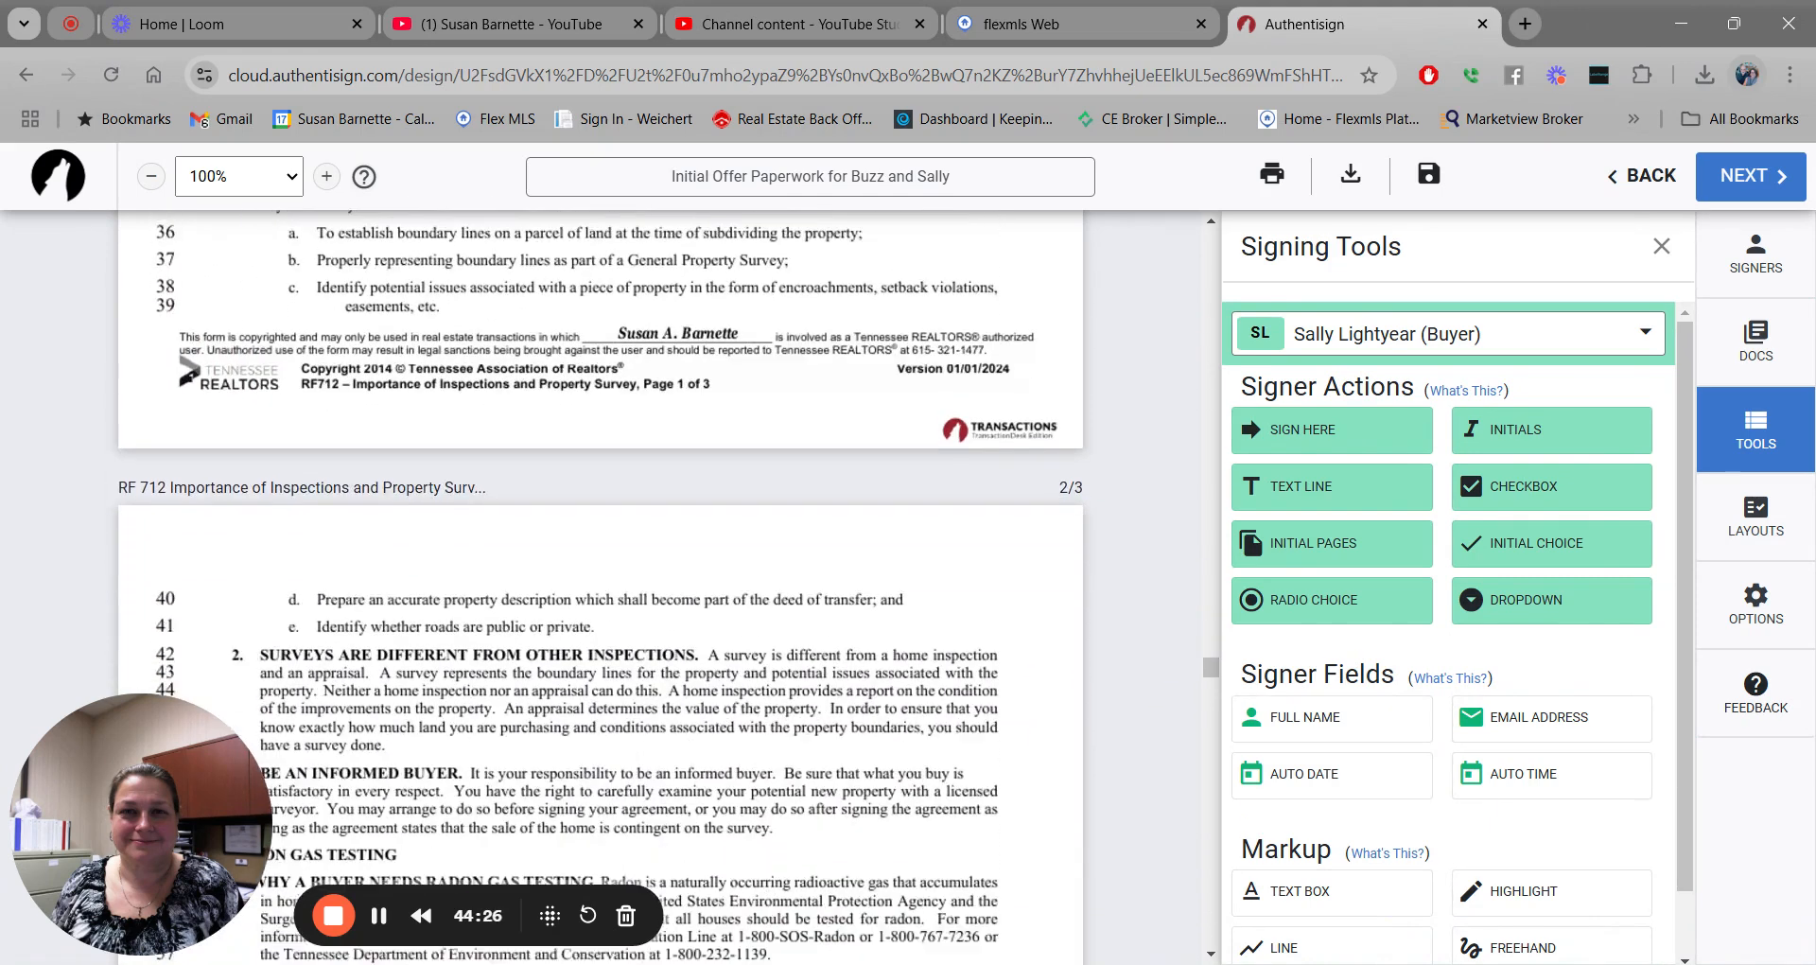
pyautogui.scroll(-6, 605, 586)
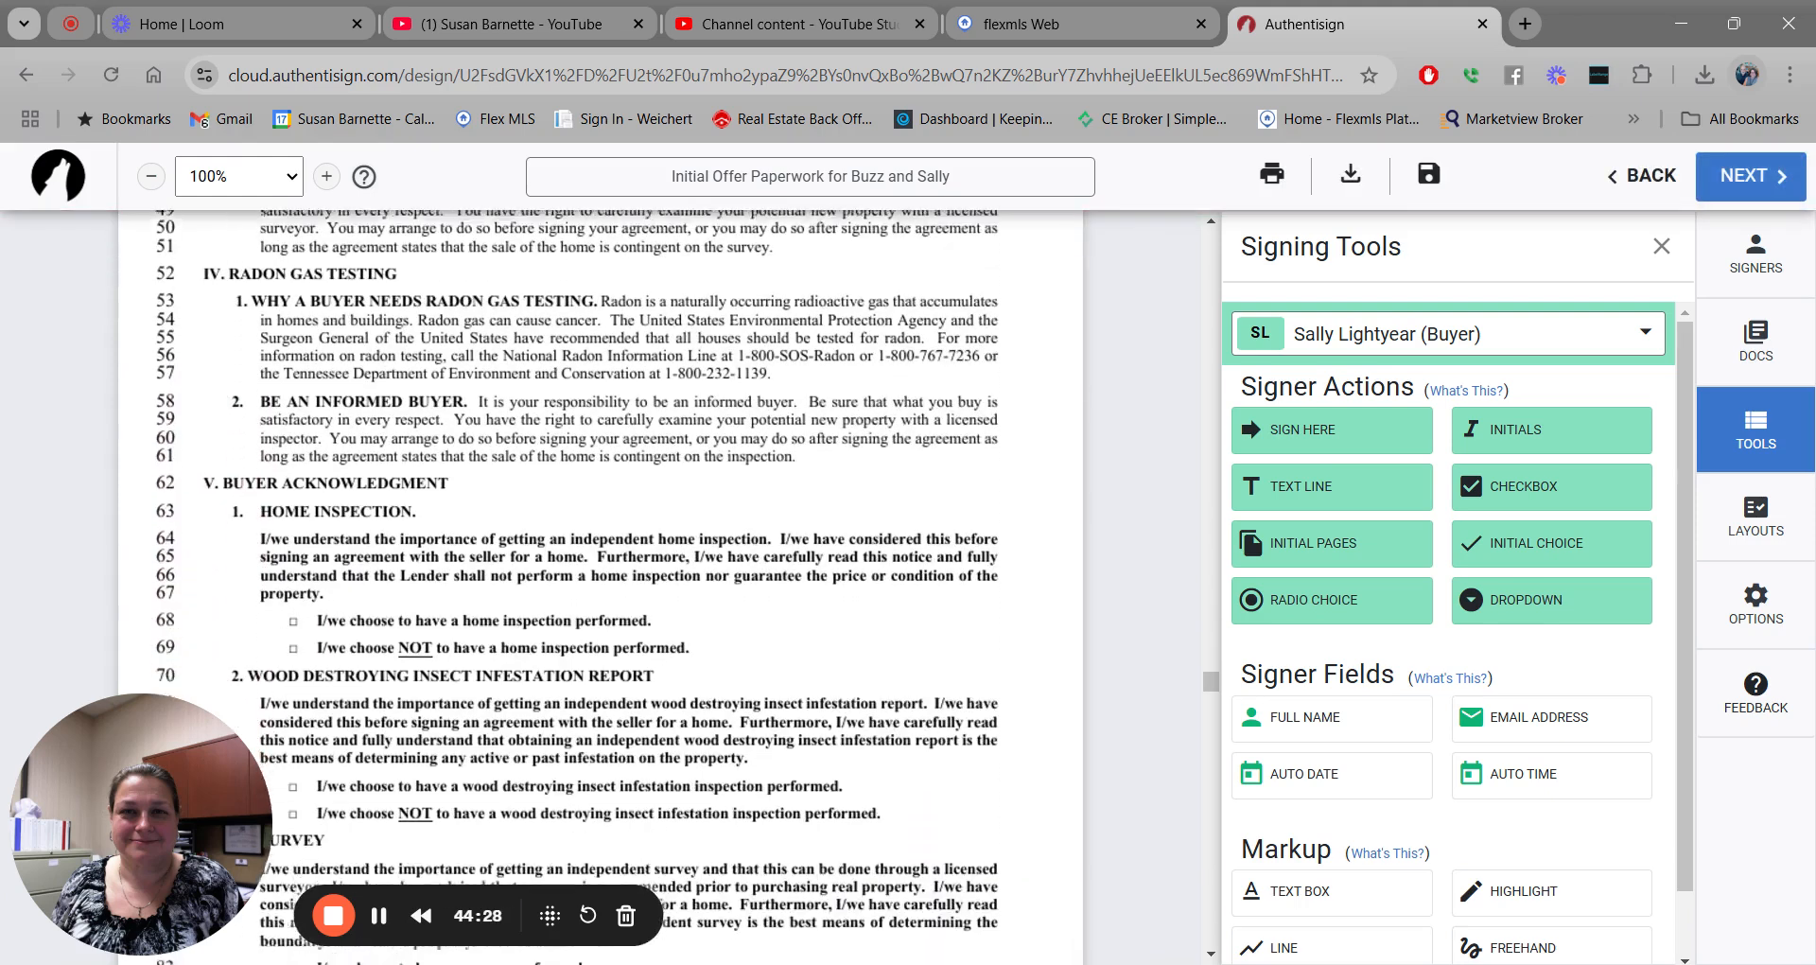
pyautogui.scroll(-3, 605, 586)
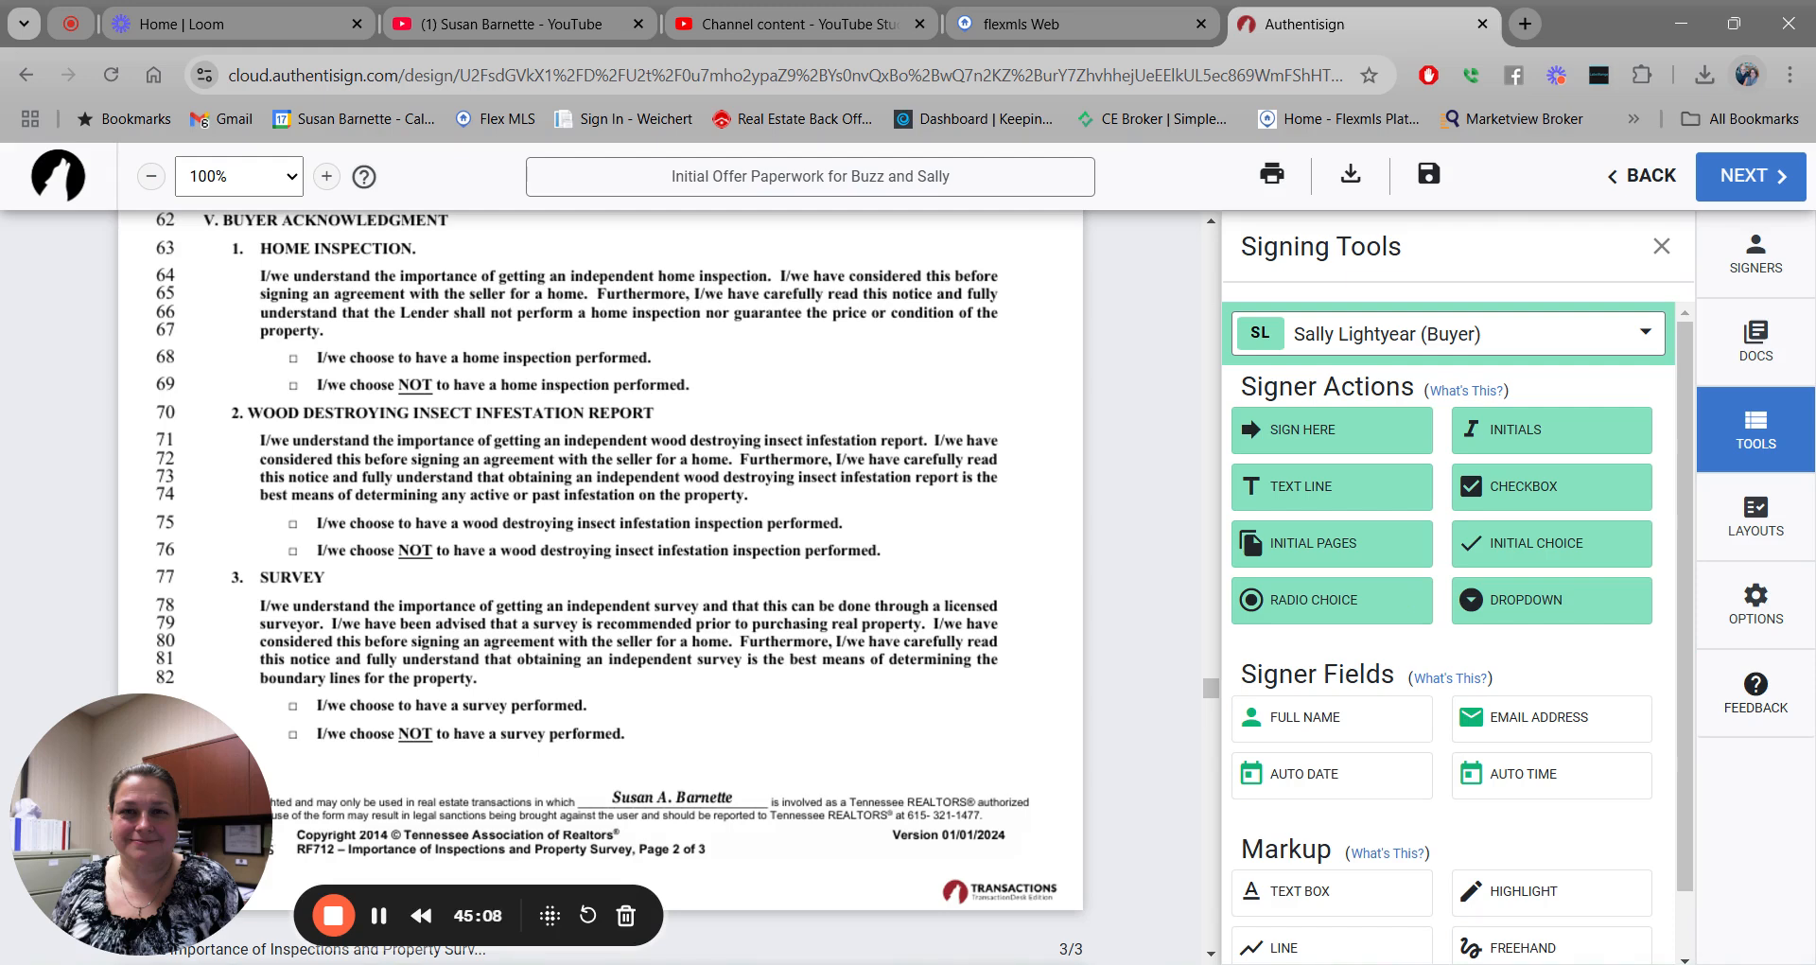
# Give the first buyer radio choices on option lines 68/69 and 75/76.
pyautogui.click(1639, 336)
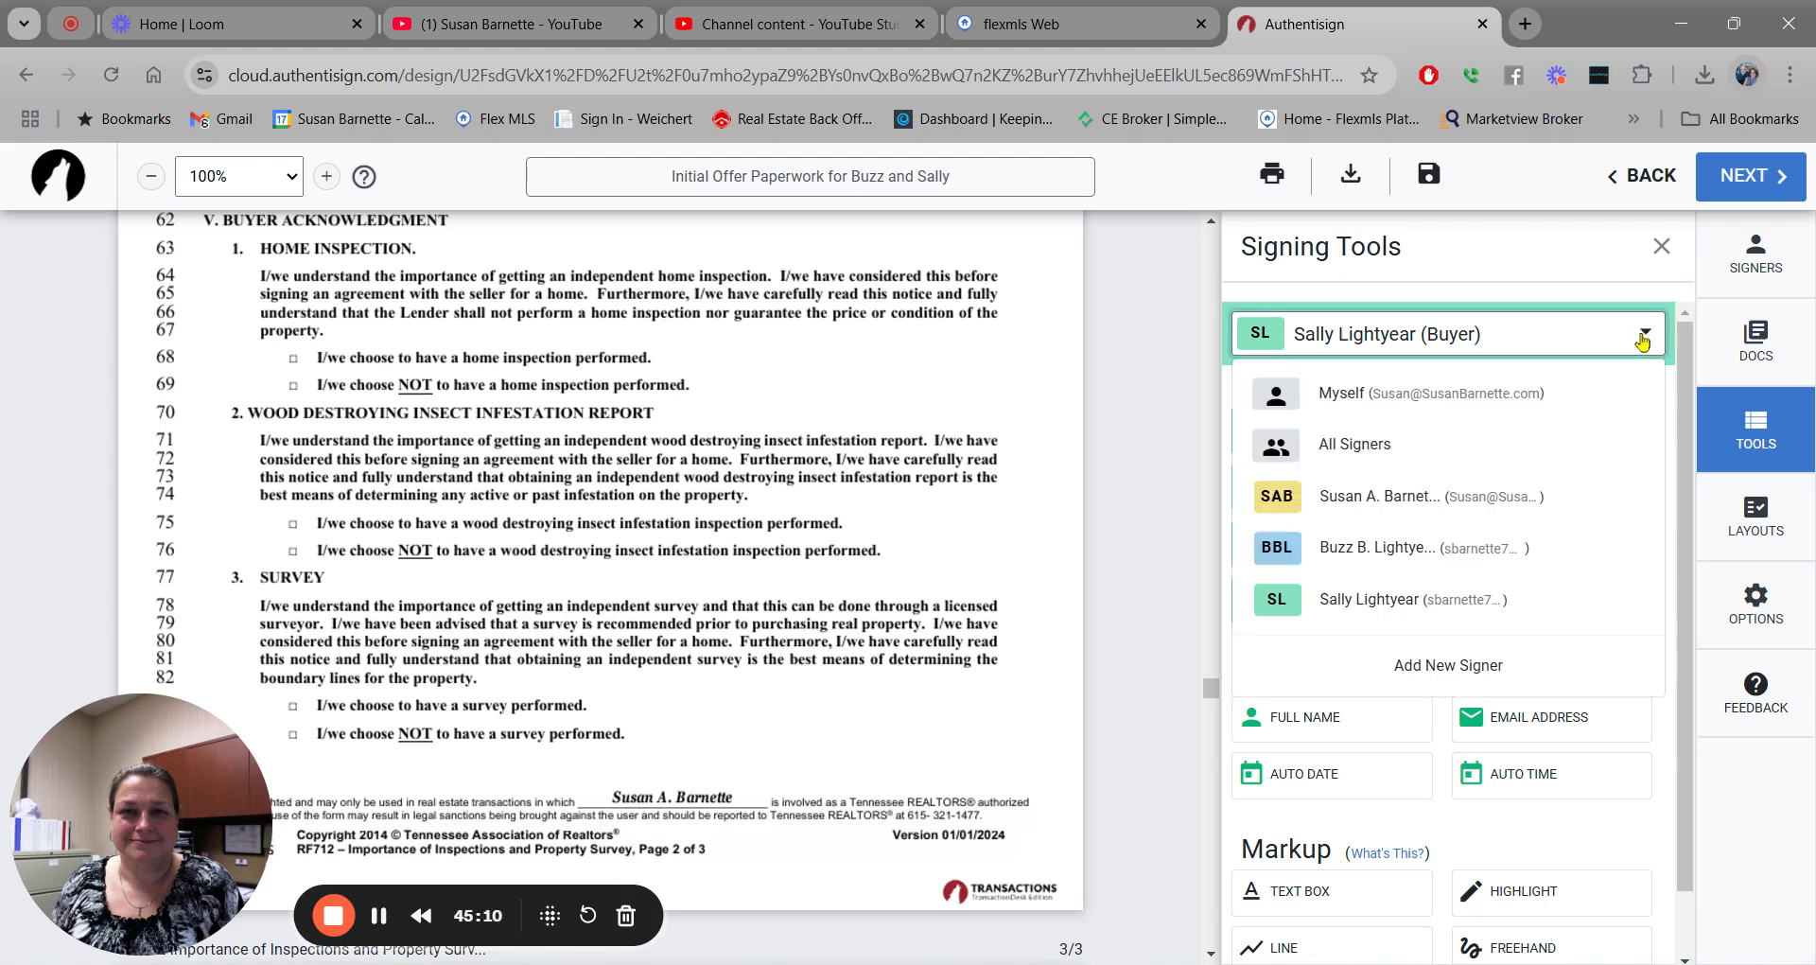
pyautogui.click(1464, 547)
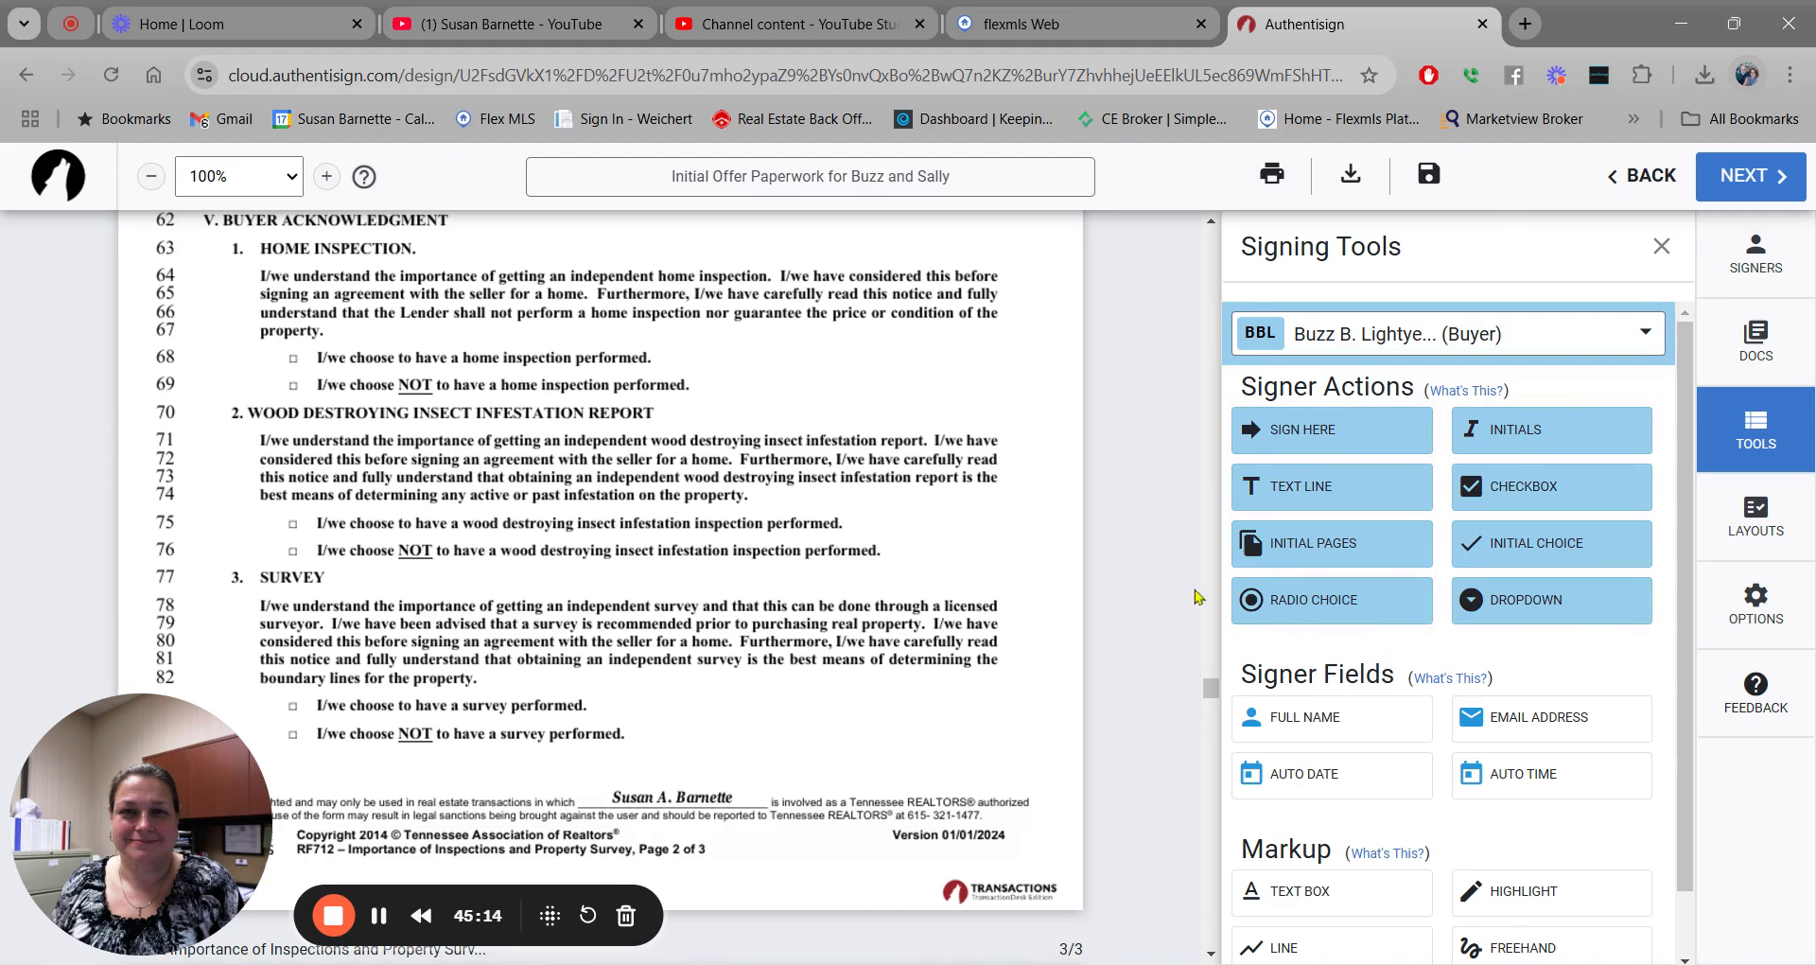
pyautogui.moveTo(1319, 605); pyautogui.dragTo(290, 357)
pyautogui.moveTo(326, 357); pyautogui.dragTo(294, 383)
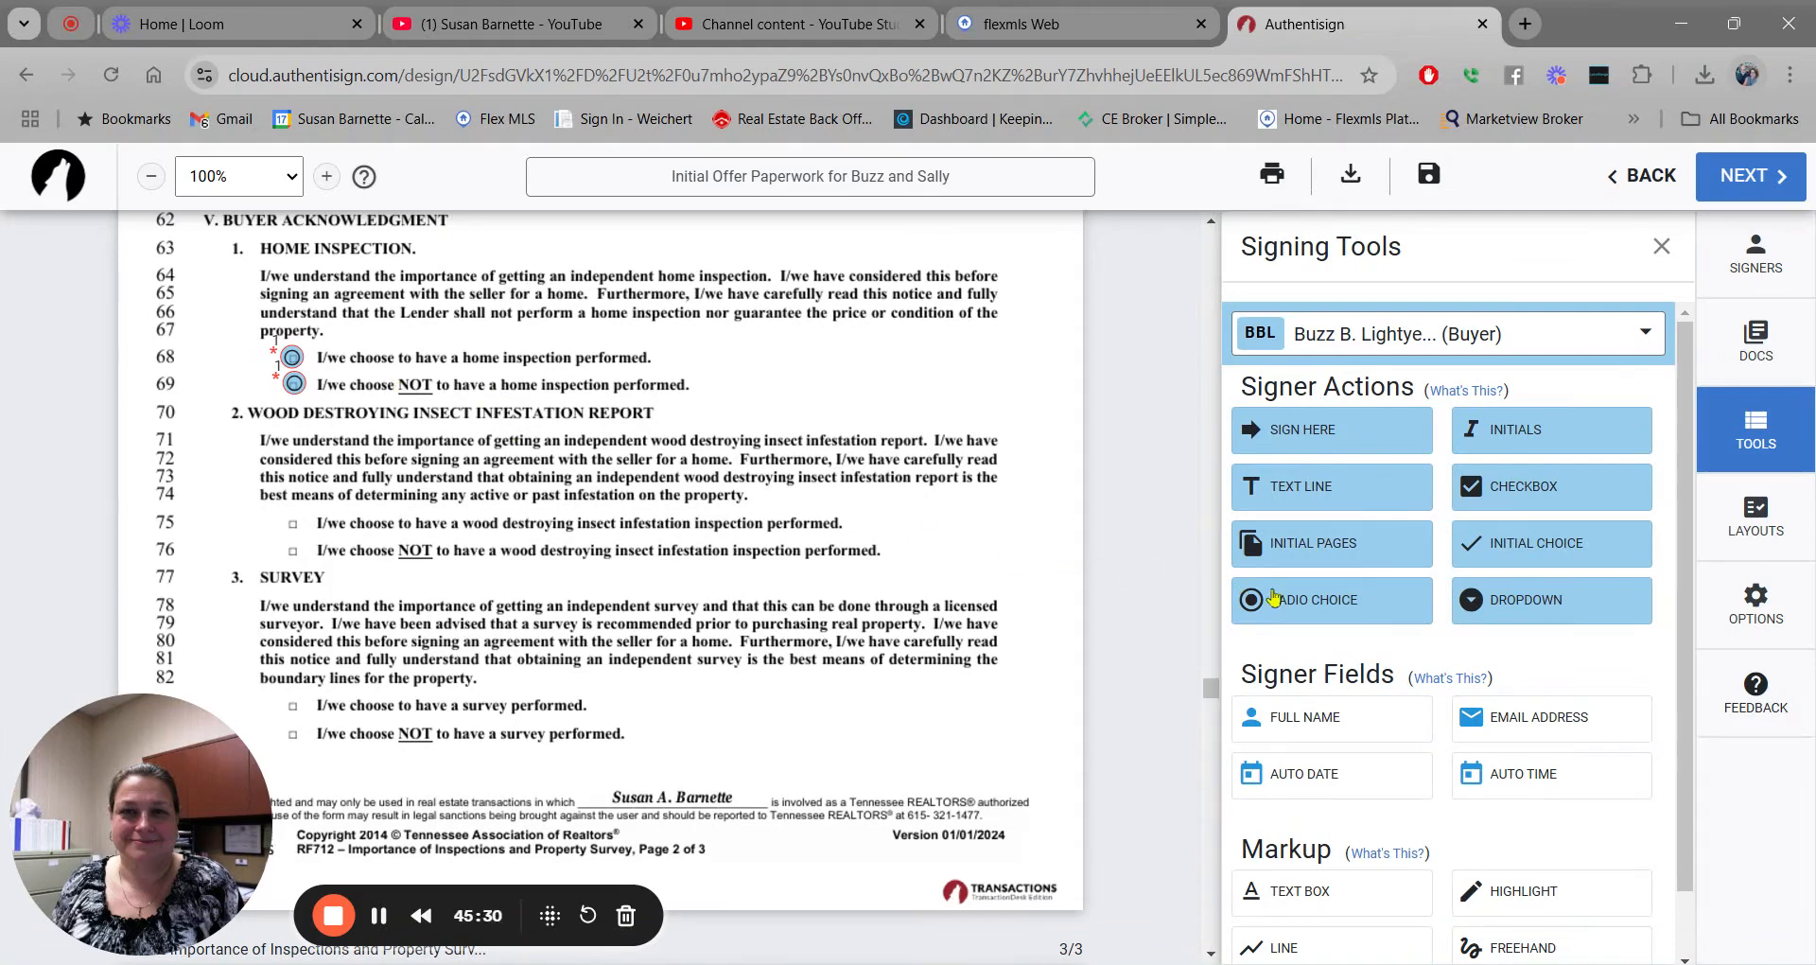
pyautogui.moveTo(1338, 603); pyautogui.dragTo(289, 519)
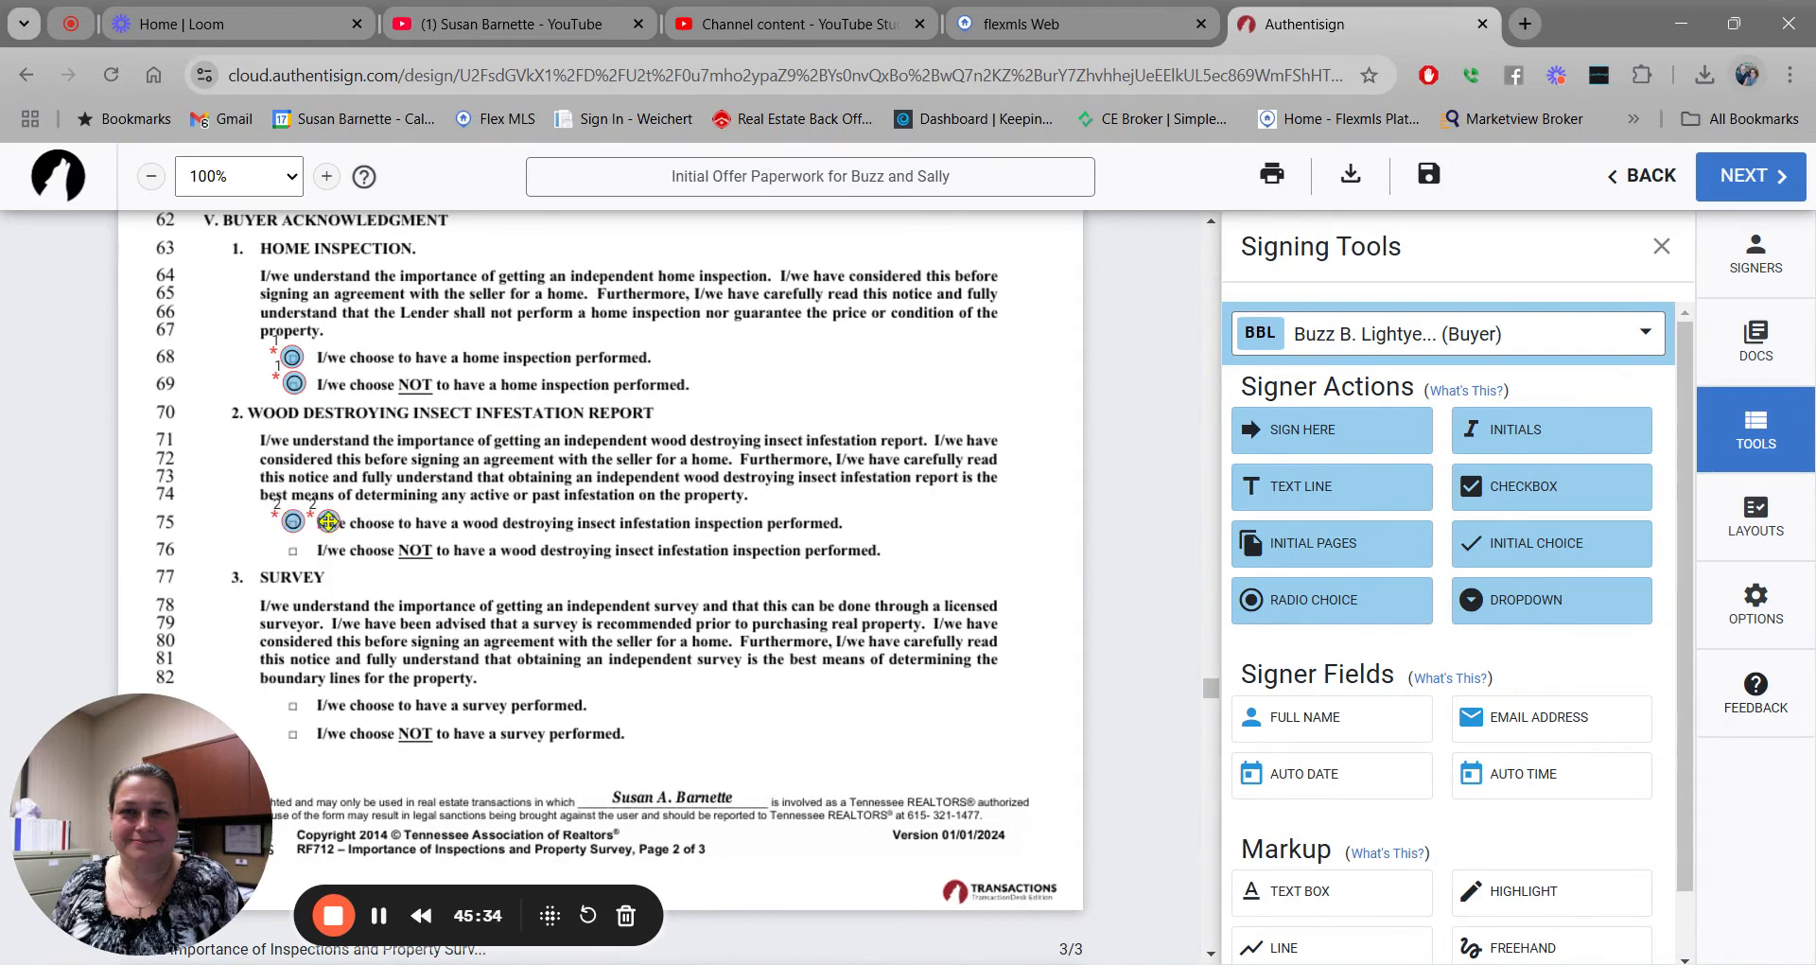
pyautogui.moveTo(328, 518); pyautogui.dragTo(295, 549)
# Add the first buyer's radio choices on option lines 83/84 and 88/89.
pyautogui.scroll(-3, 766, 558)
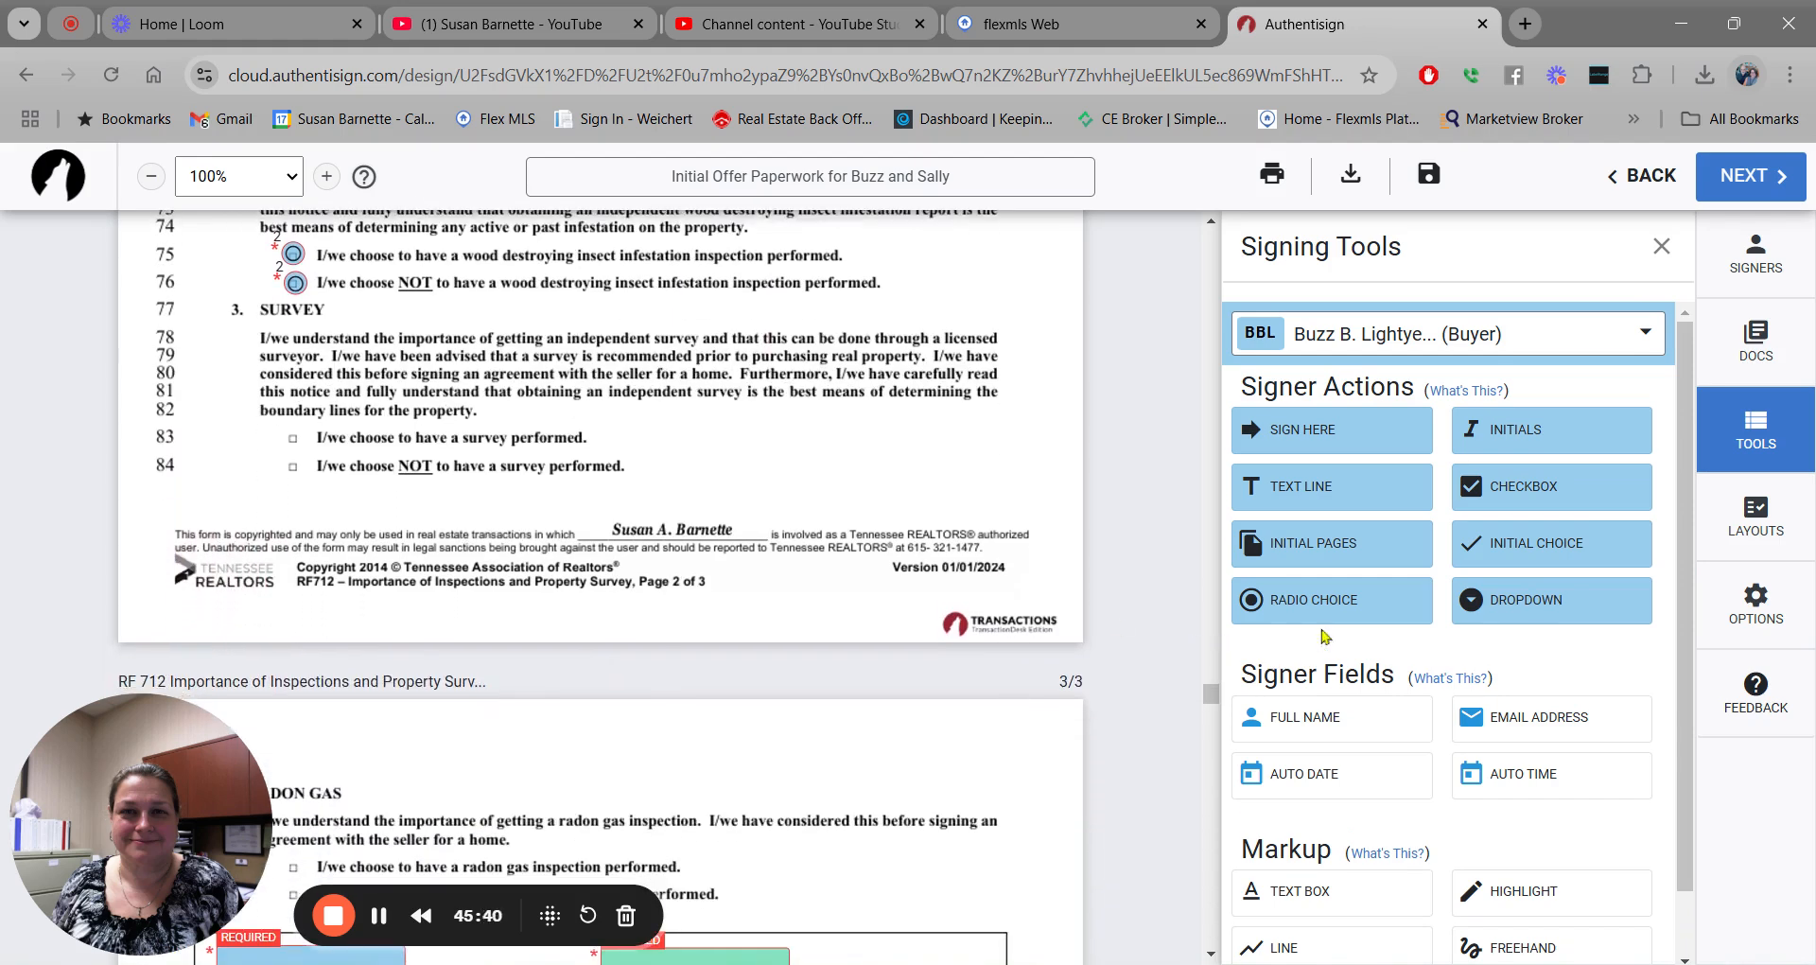
pyautogui.moveTo(1358, 613); pyautogui.dragTo(289, 464)
pyautogui.click(326, 436)
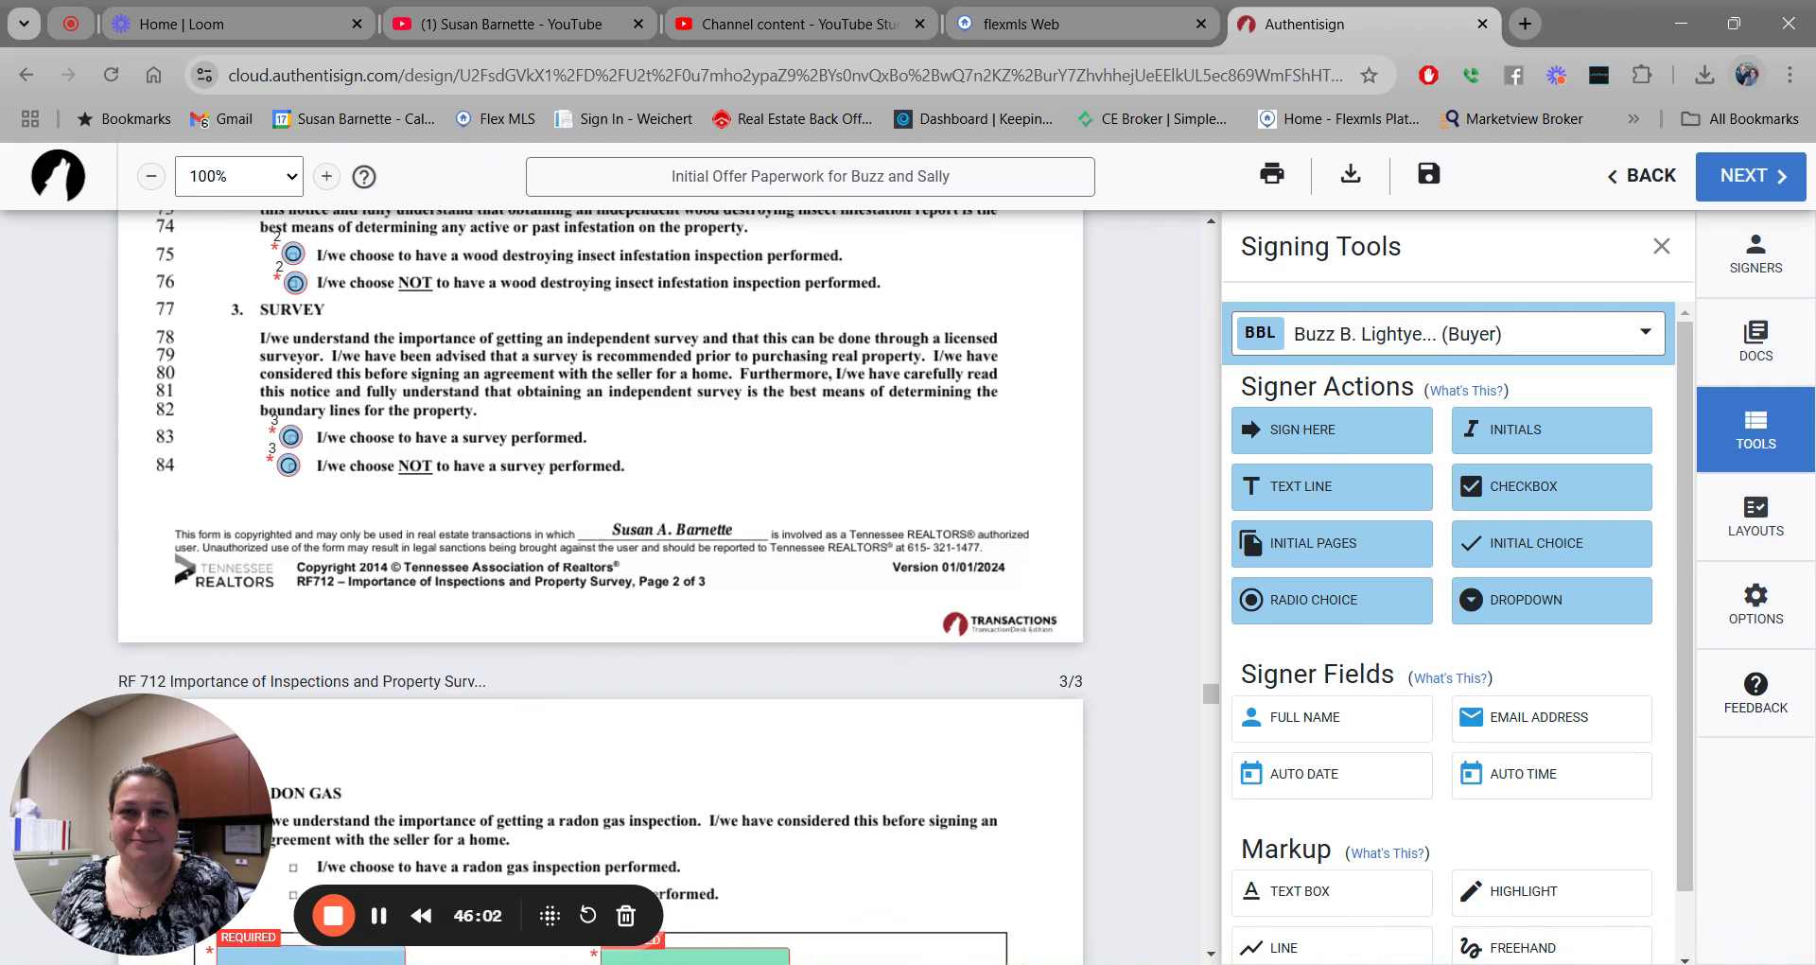
pyautogui.scroll(-5, 601, 587)
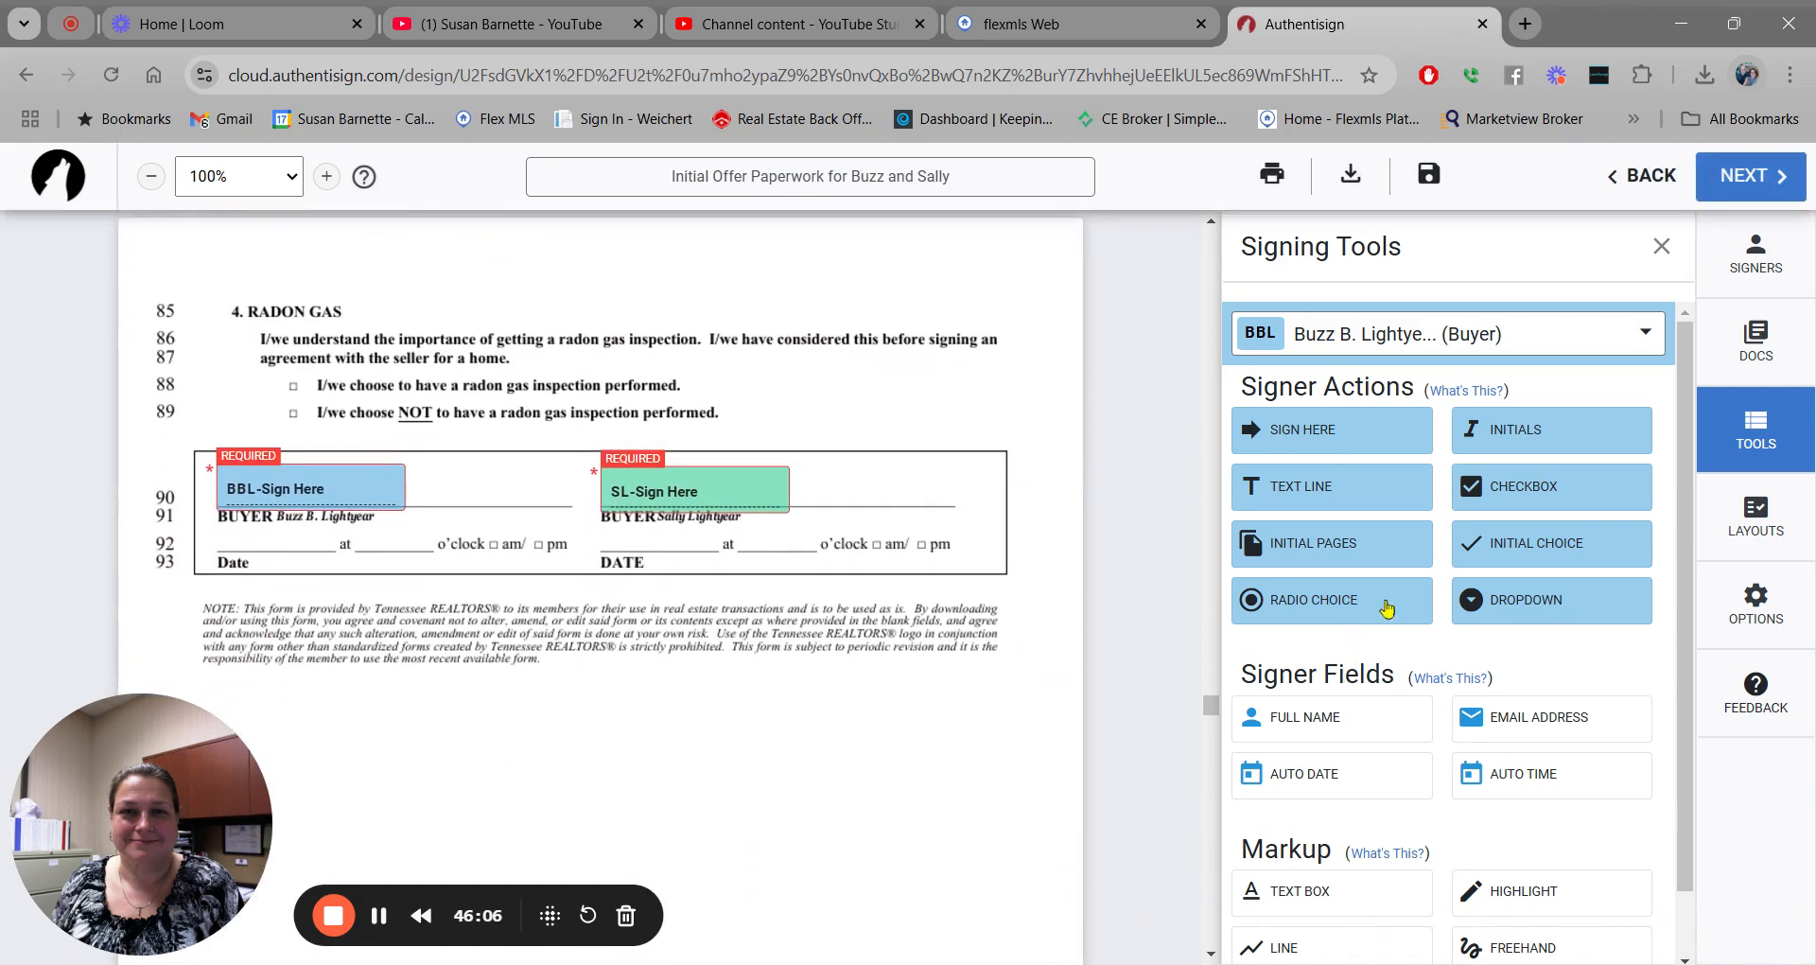
pyautogui.moveTo(1379, 606); pyautogui.dragTo(290, 379)
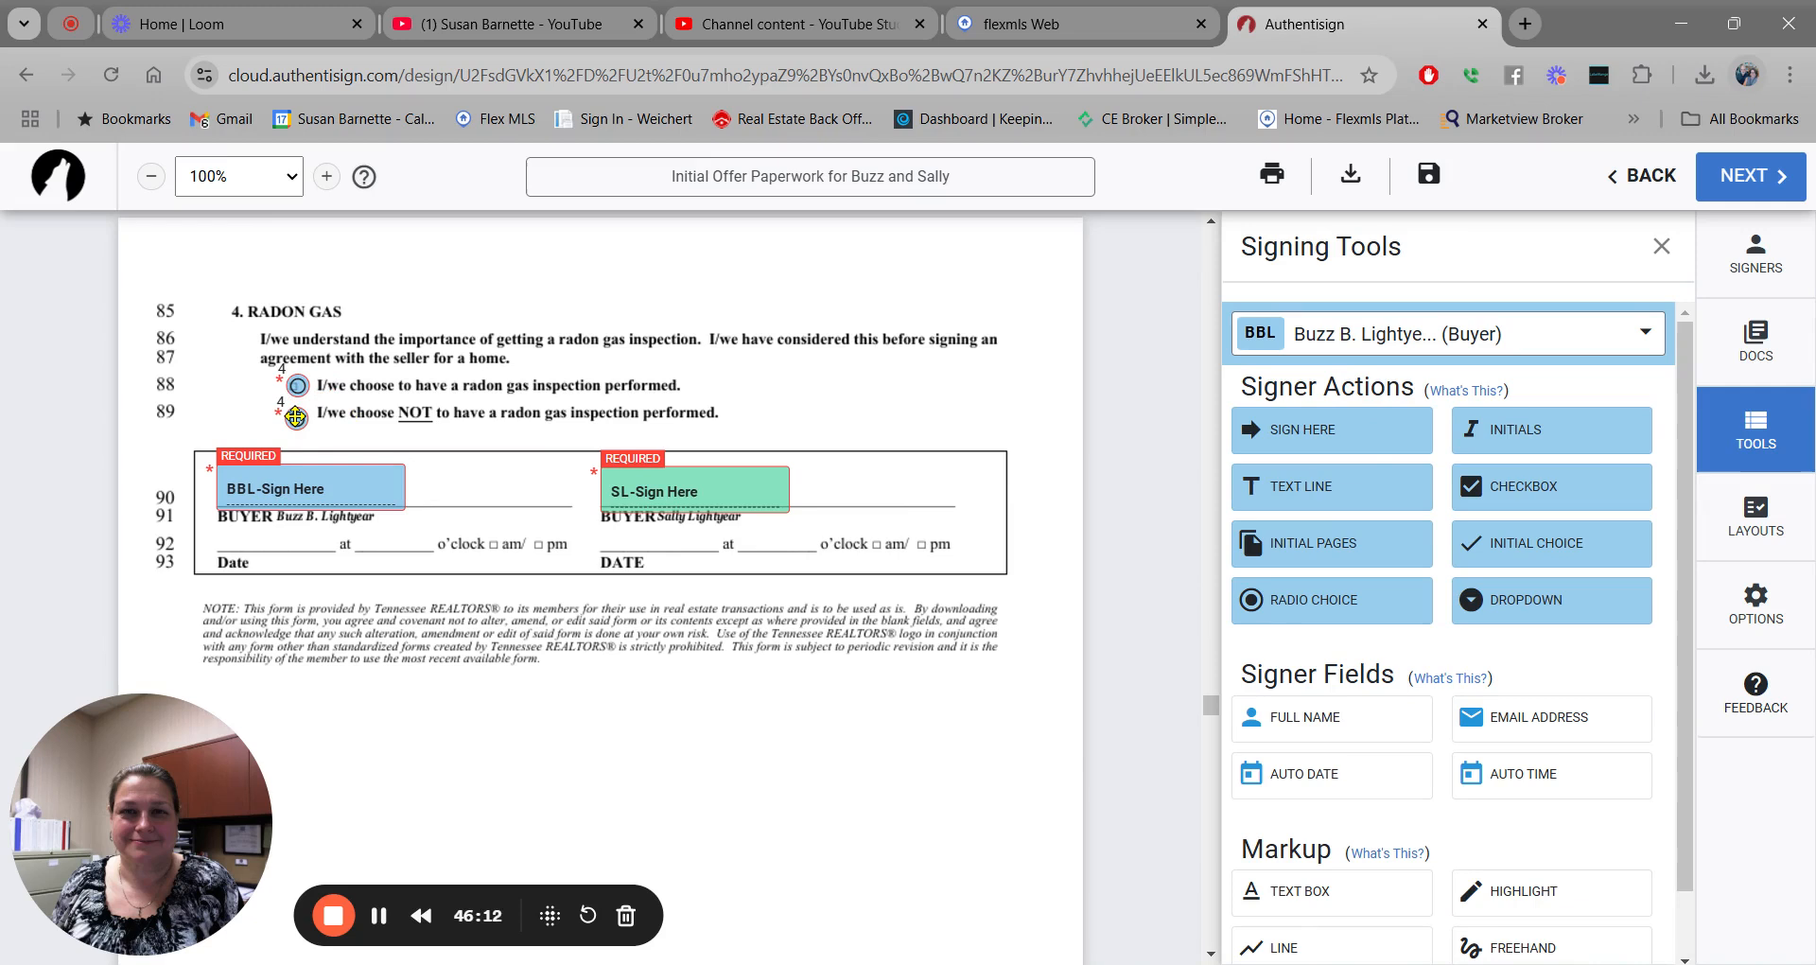
pyautogui.click(295, 418)
# Place auto date and auto time fields on both buyers' Date and at lines.
pyautogui.click(1308, 772)
pyautogui.click(232, 530)
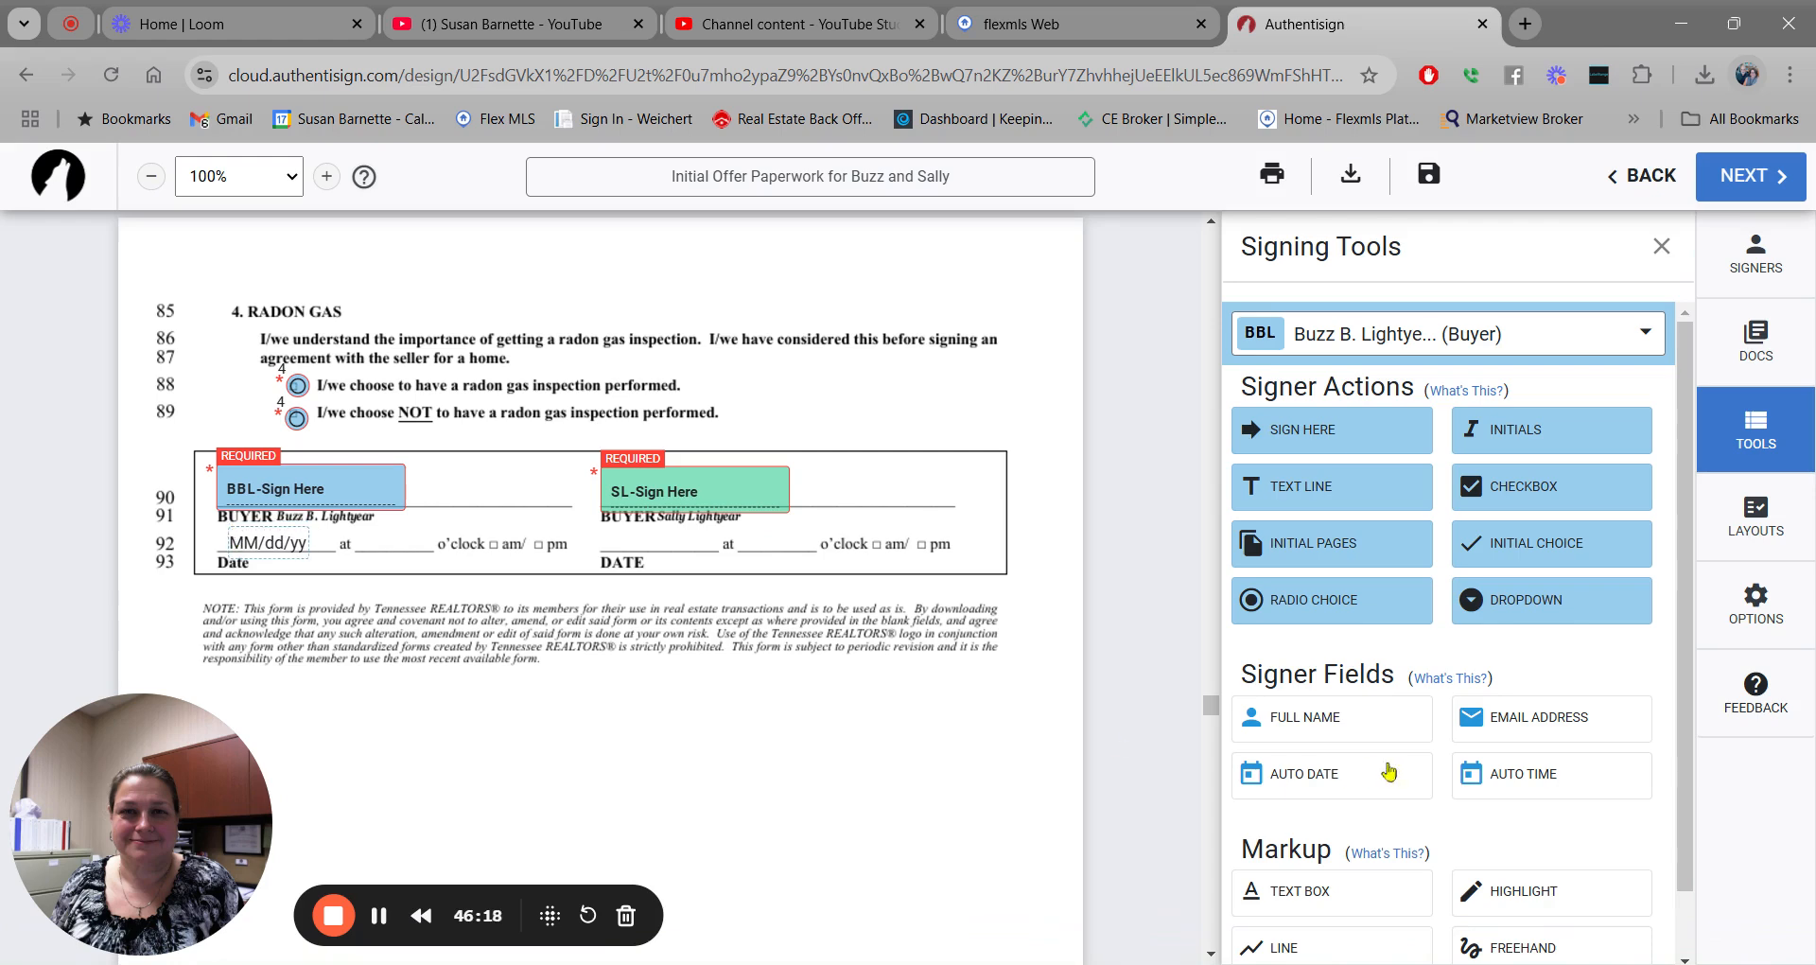
pyautogui.click(1550, 776)
pyautogui.click(353, 532)
pyautogui.click(1662, 337)
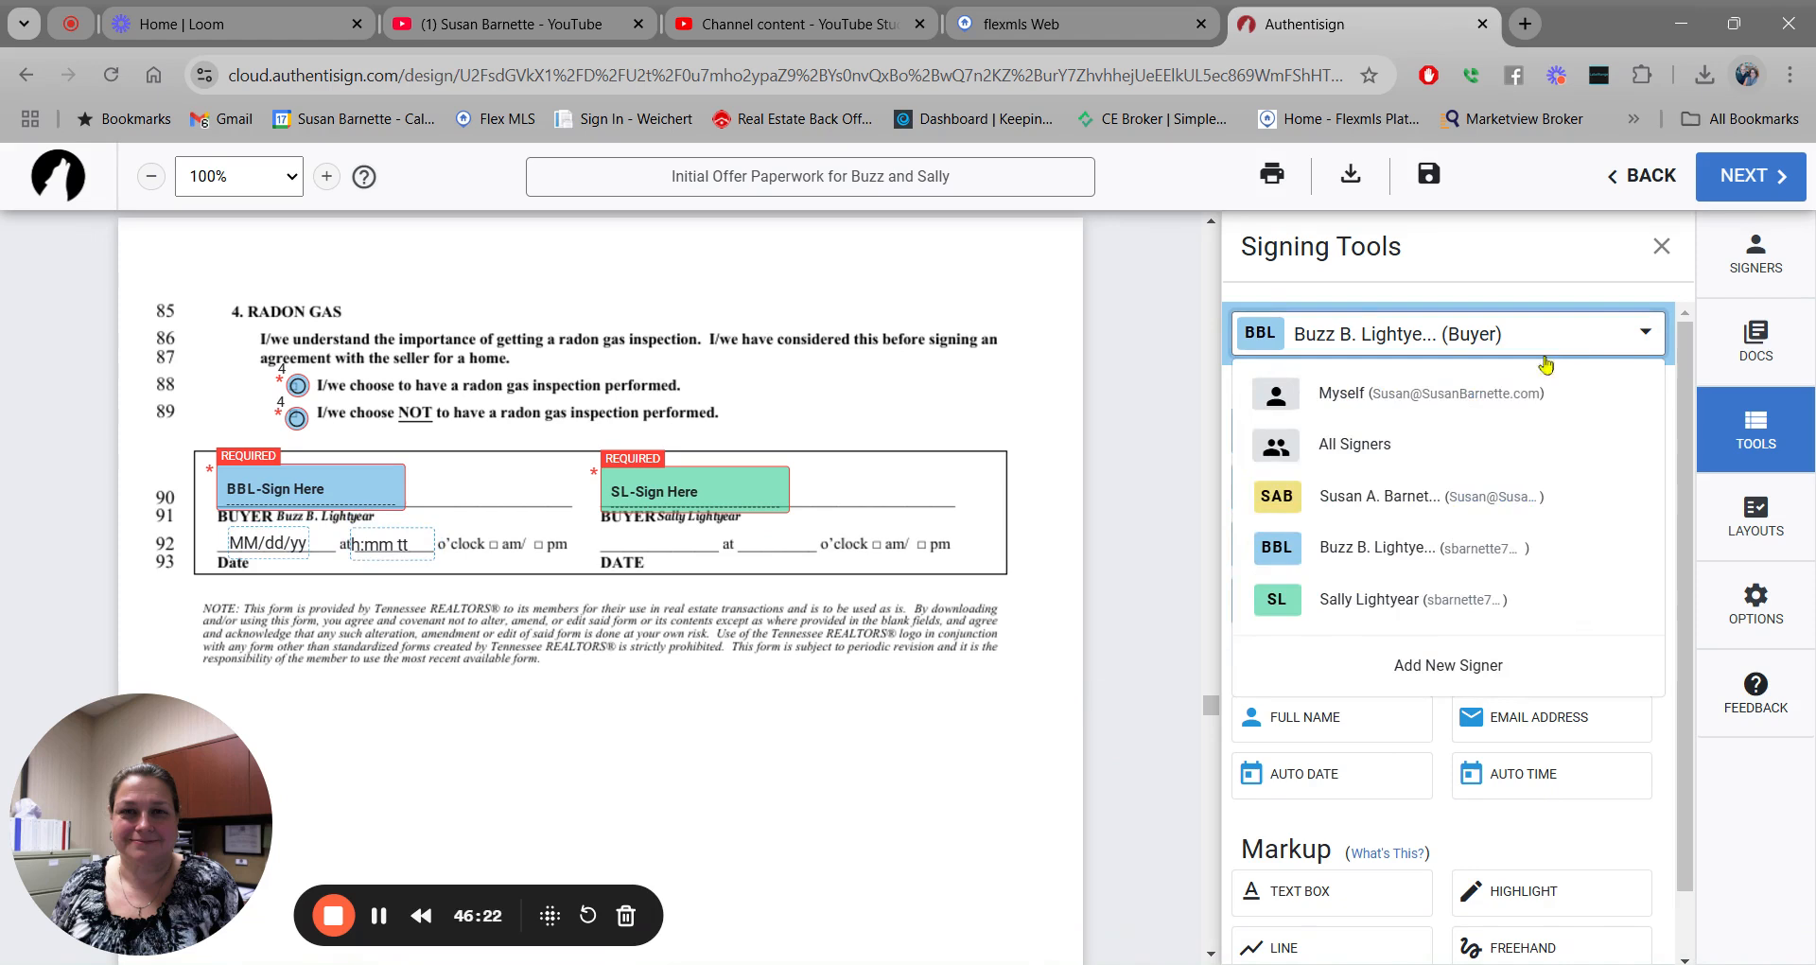
pyautogui.click(1456, 601)
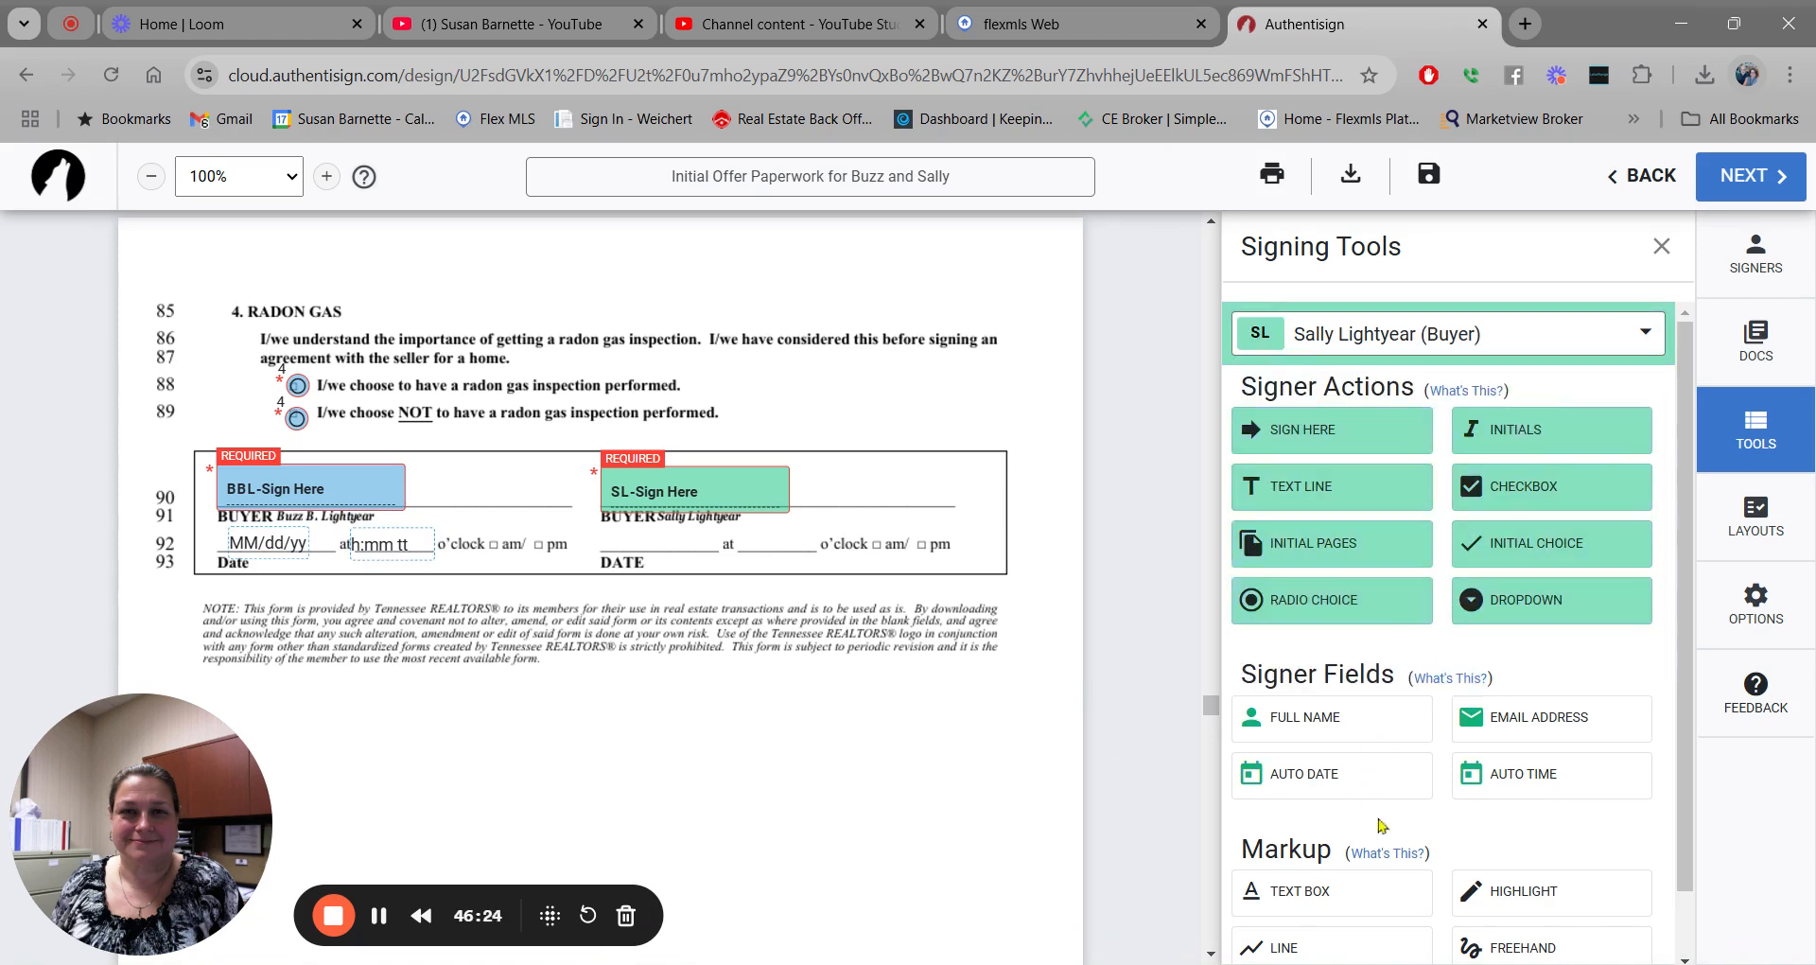
pyautogui.click(1329, 785)
pyautogui.click(627, 530)
pyautogui.click(1575, 788)
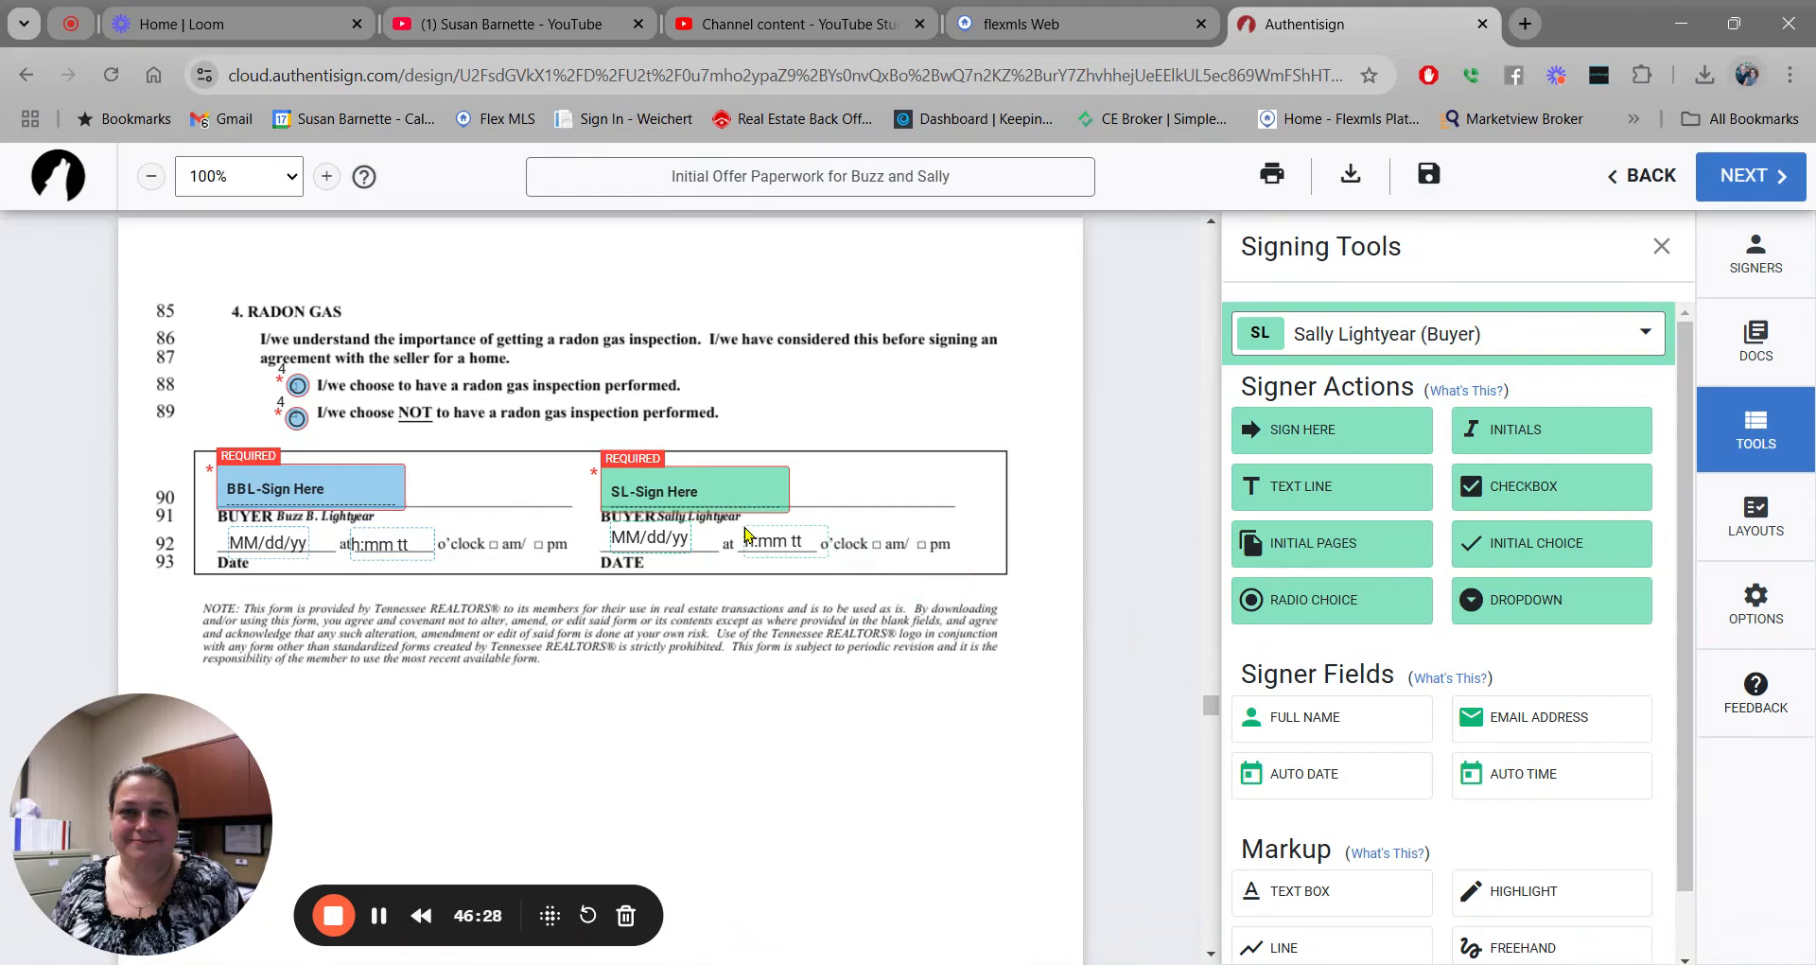
# Place the time field on the second buyer's line.
pyautogui.click(743, 528)
pyautogui.scroll(-5, 946, 442)
pyautogui.scroll(-10, 945, 443)
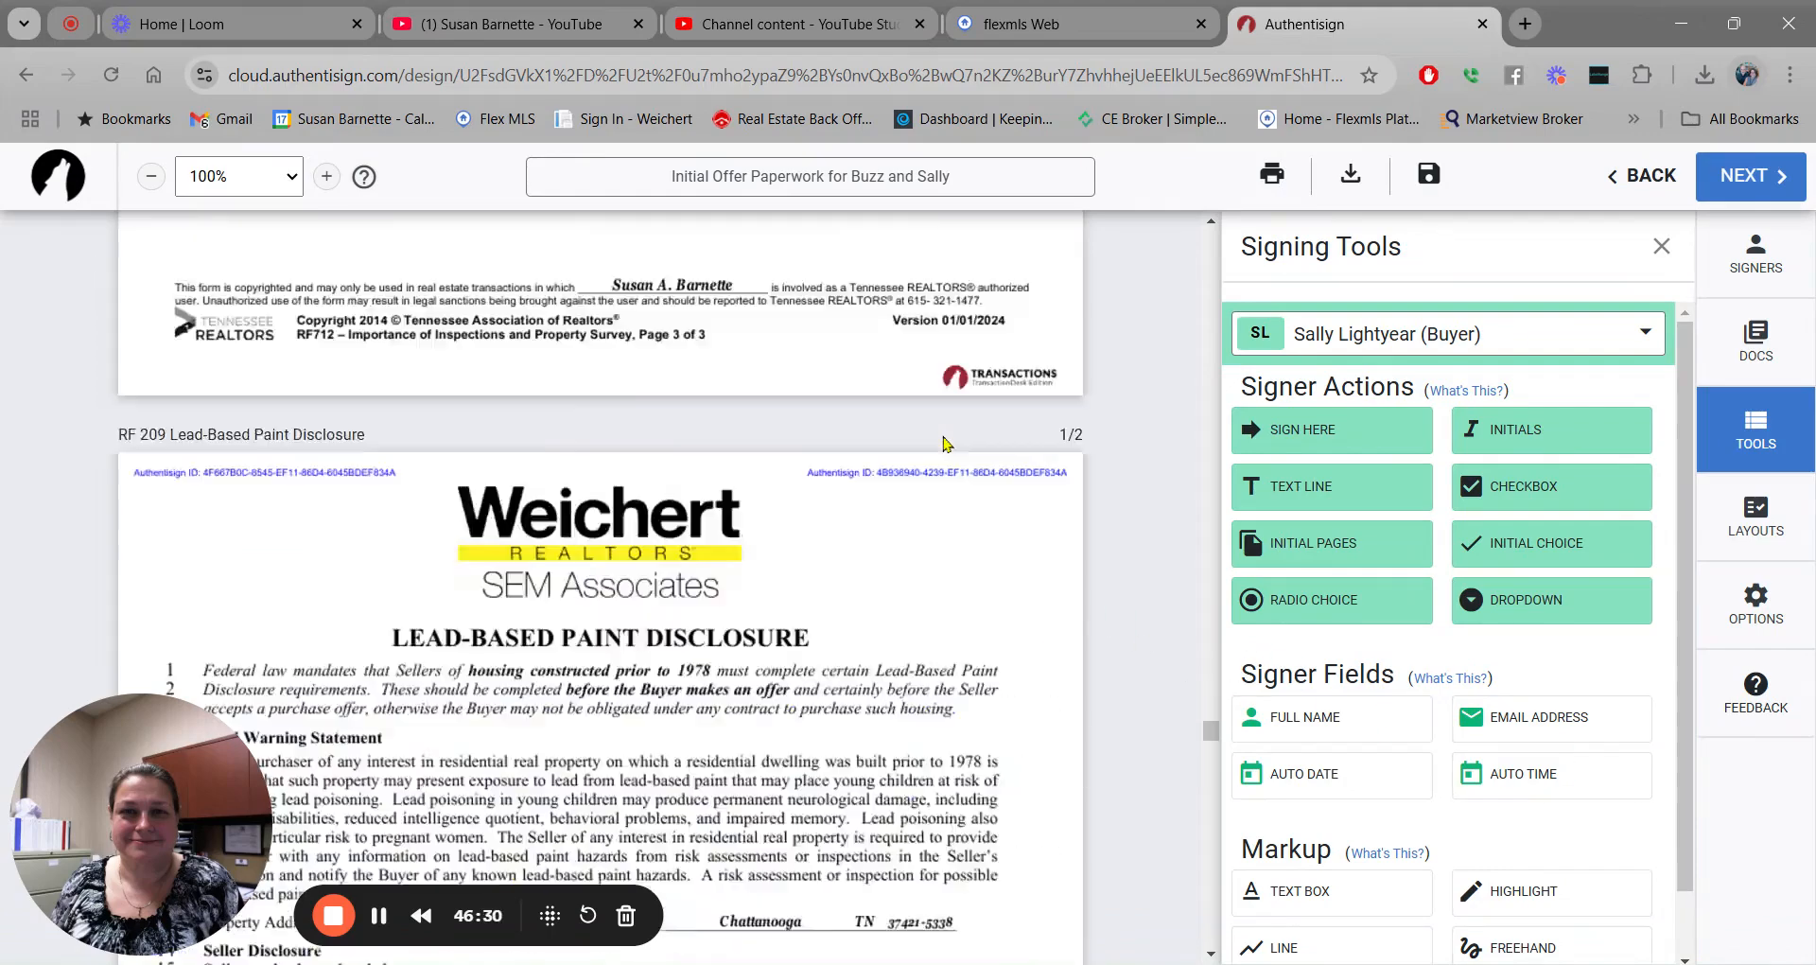
pyautogui.scroll(2, 1052, 452)
pyautogui.scroll(4, 577, 587)
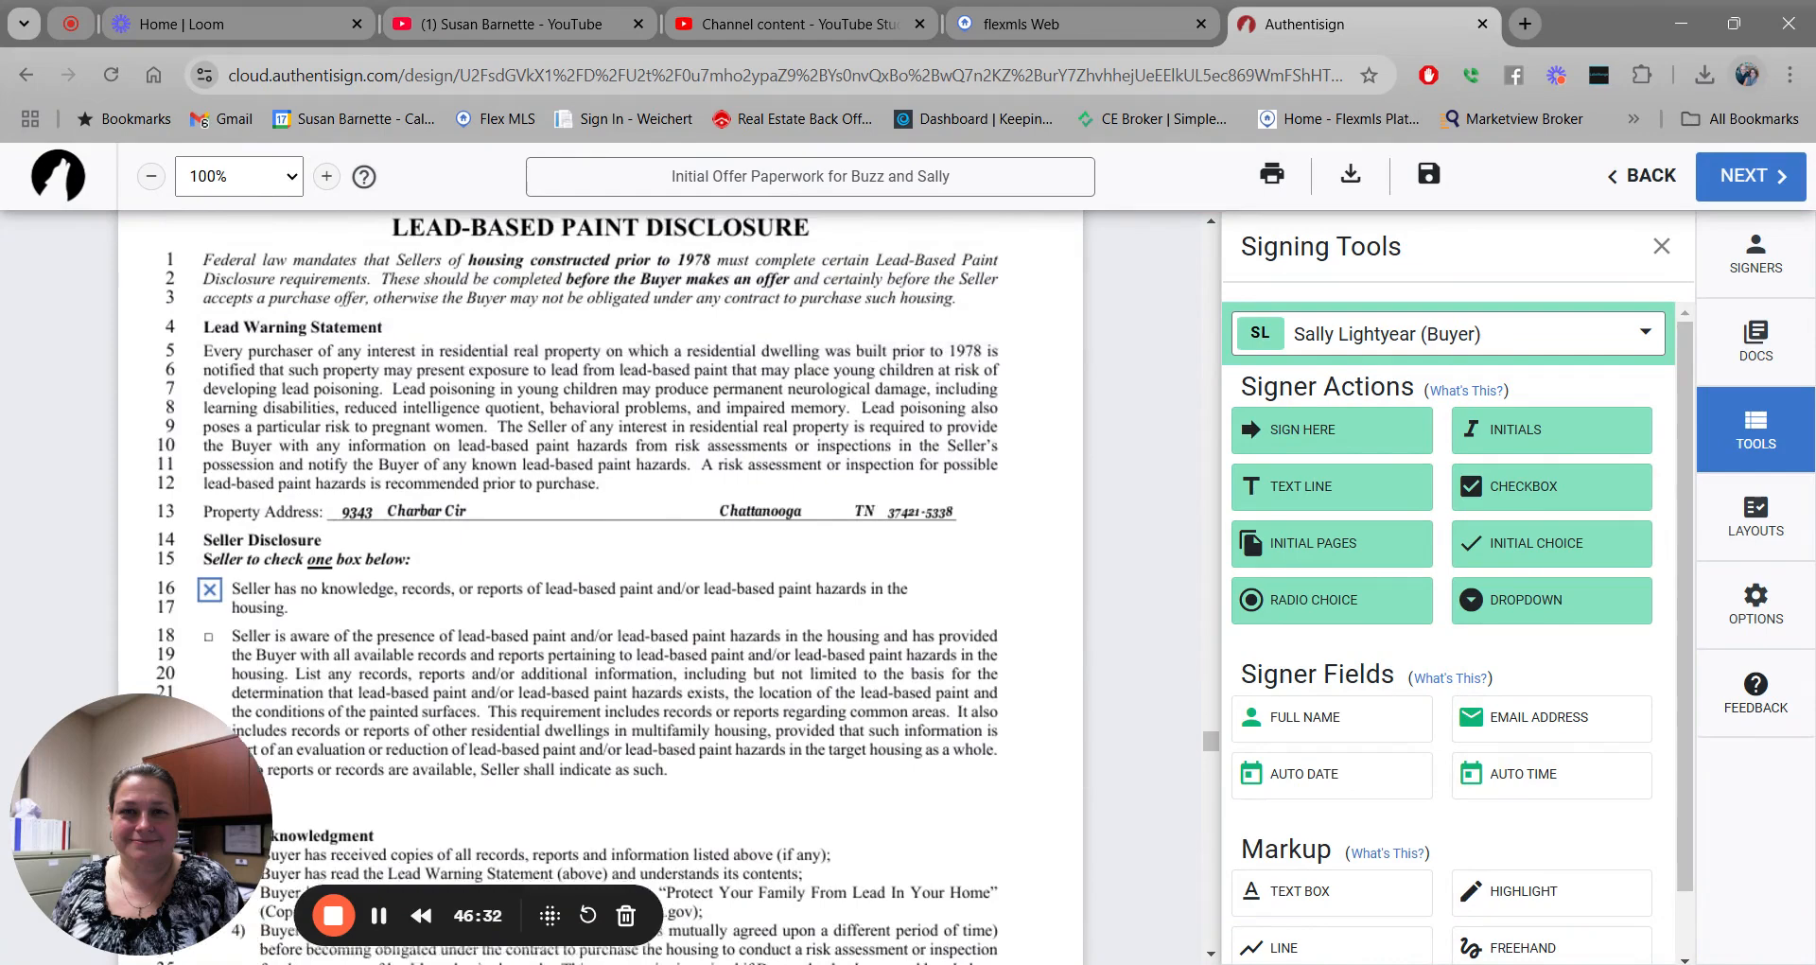
pyautogui.scroll(-4, 577, 587)
pyautogui.scroll(-5, 606, 586)
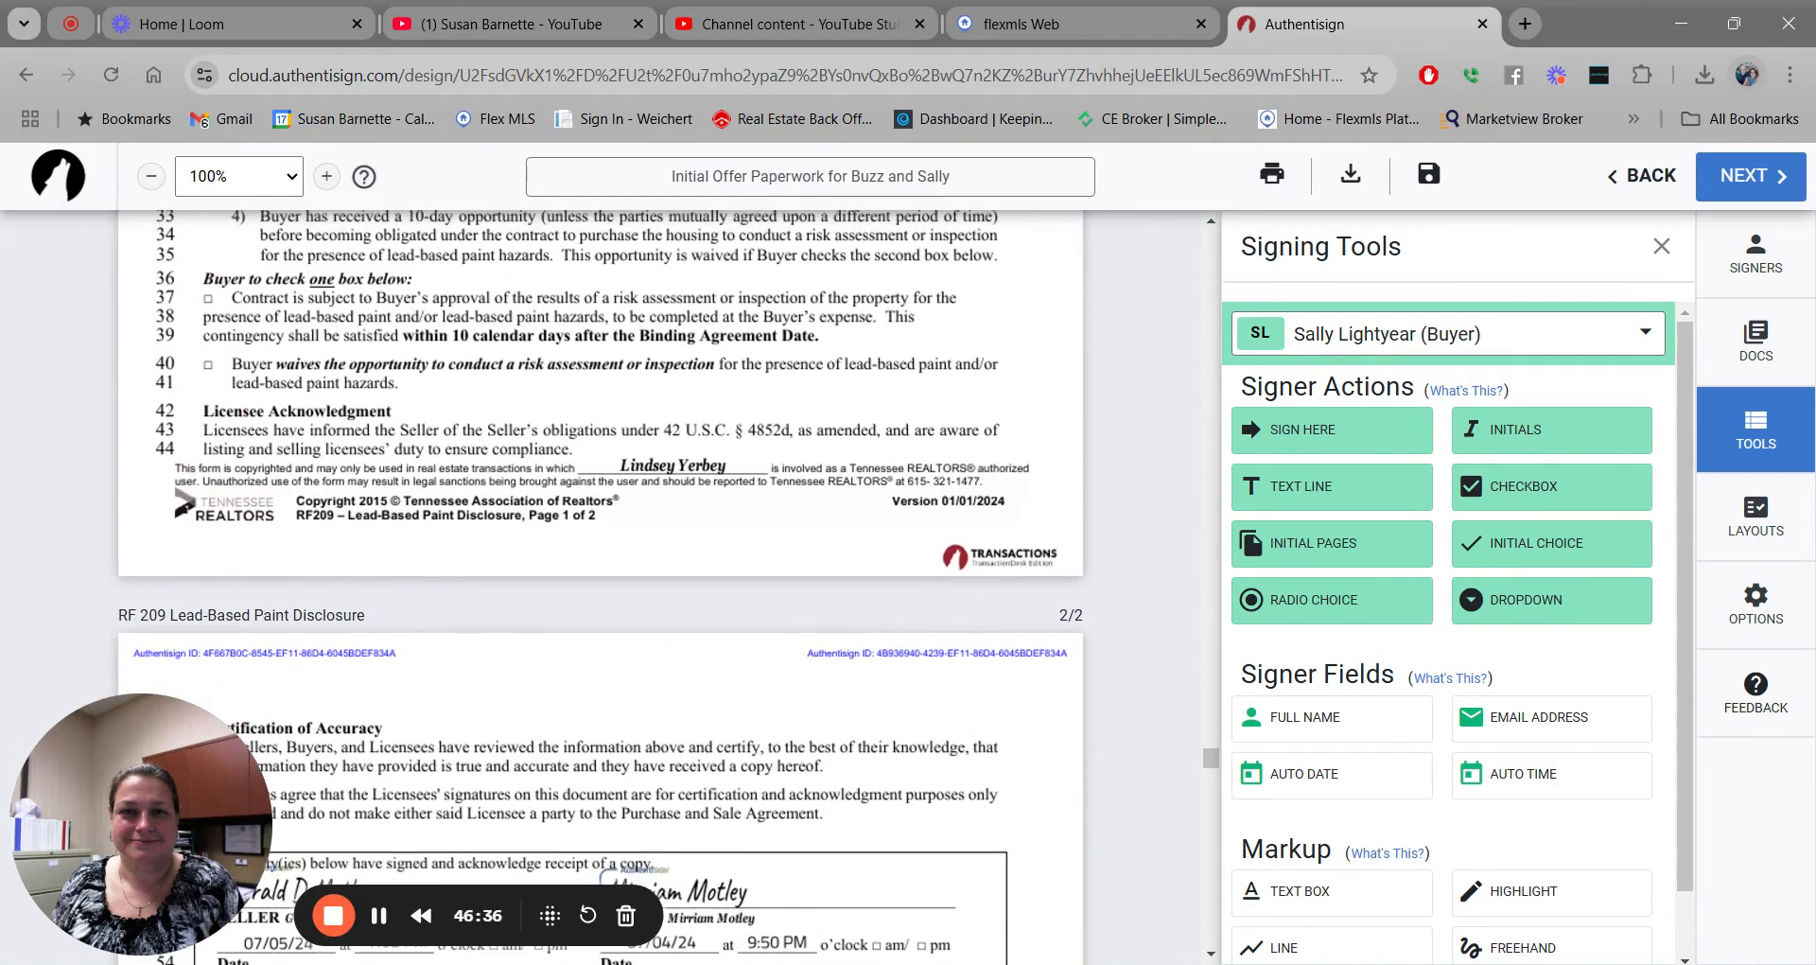
# For the first buyer, add a risk assessment radio choice group on lines 37 and 40.
pyautogui.click(1644, 337)
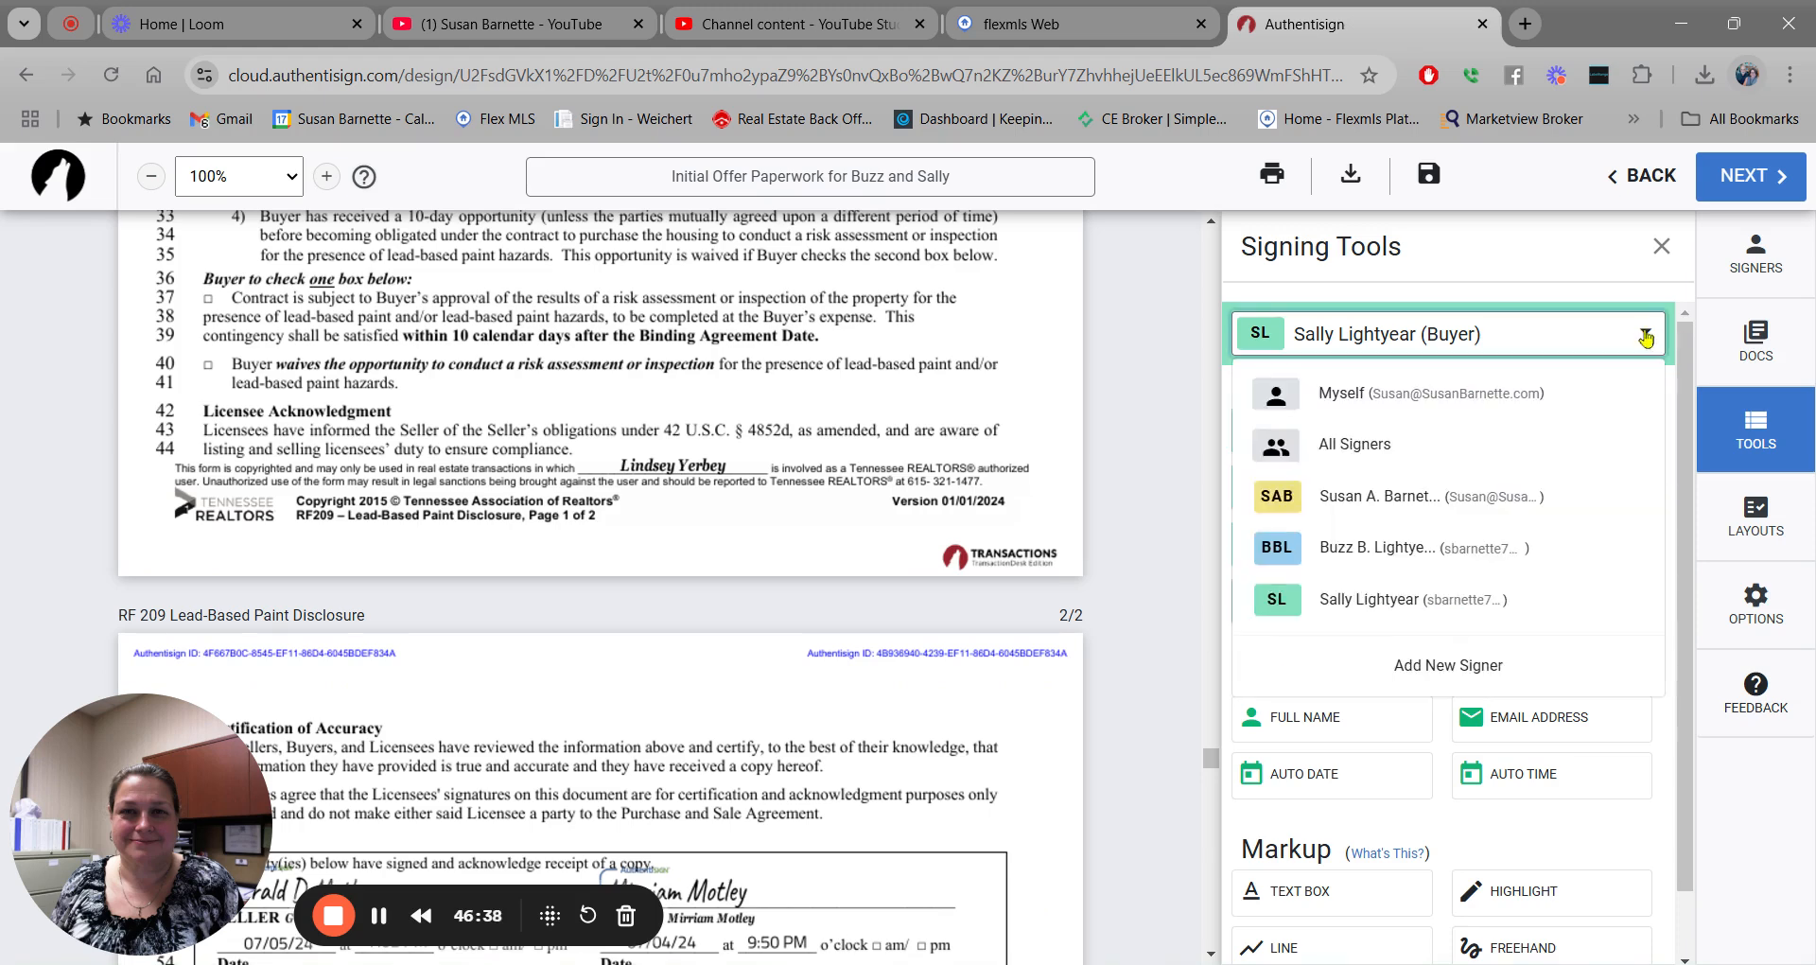
pyautogui.click(1405, 546)
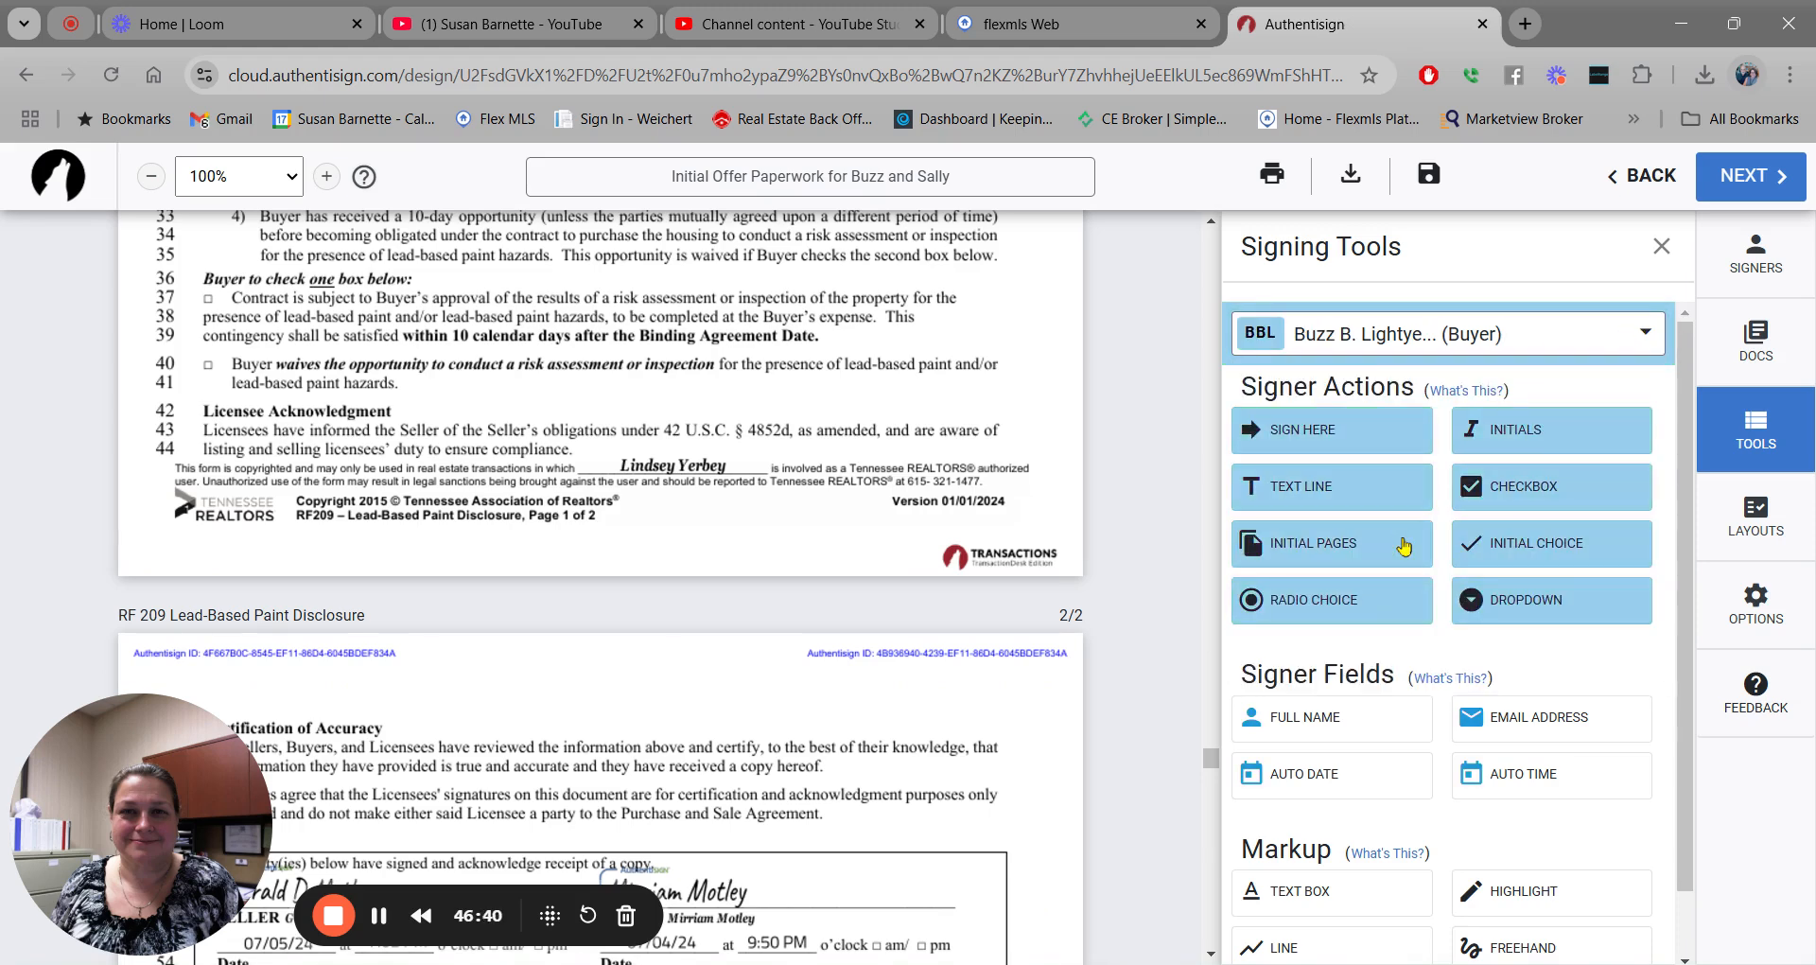
pyautogui.click(1324, 602)
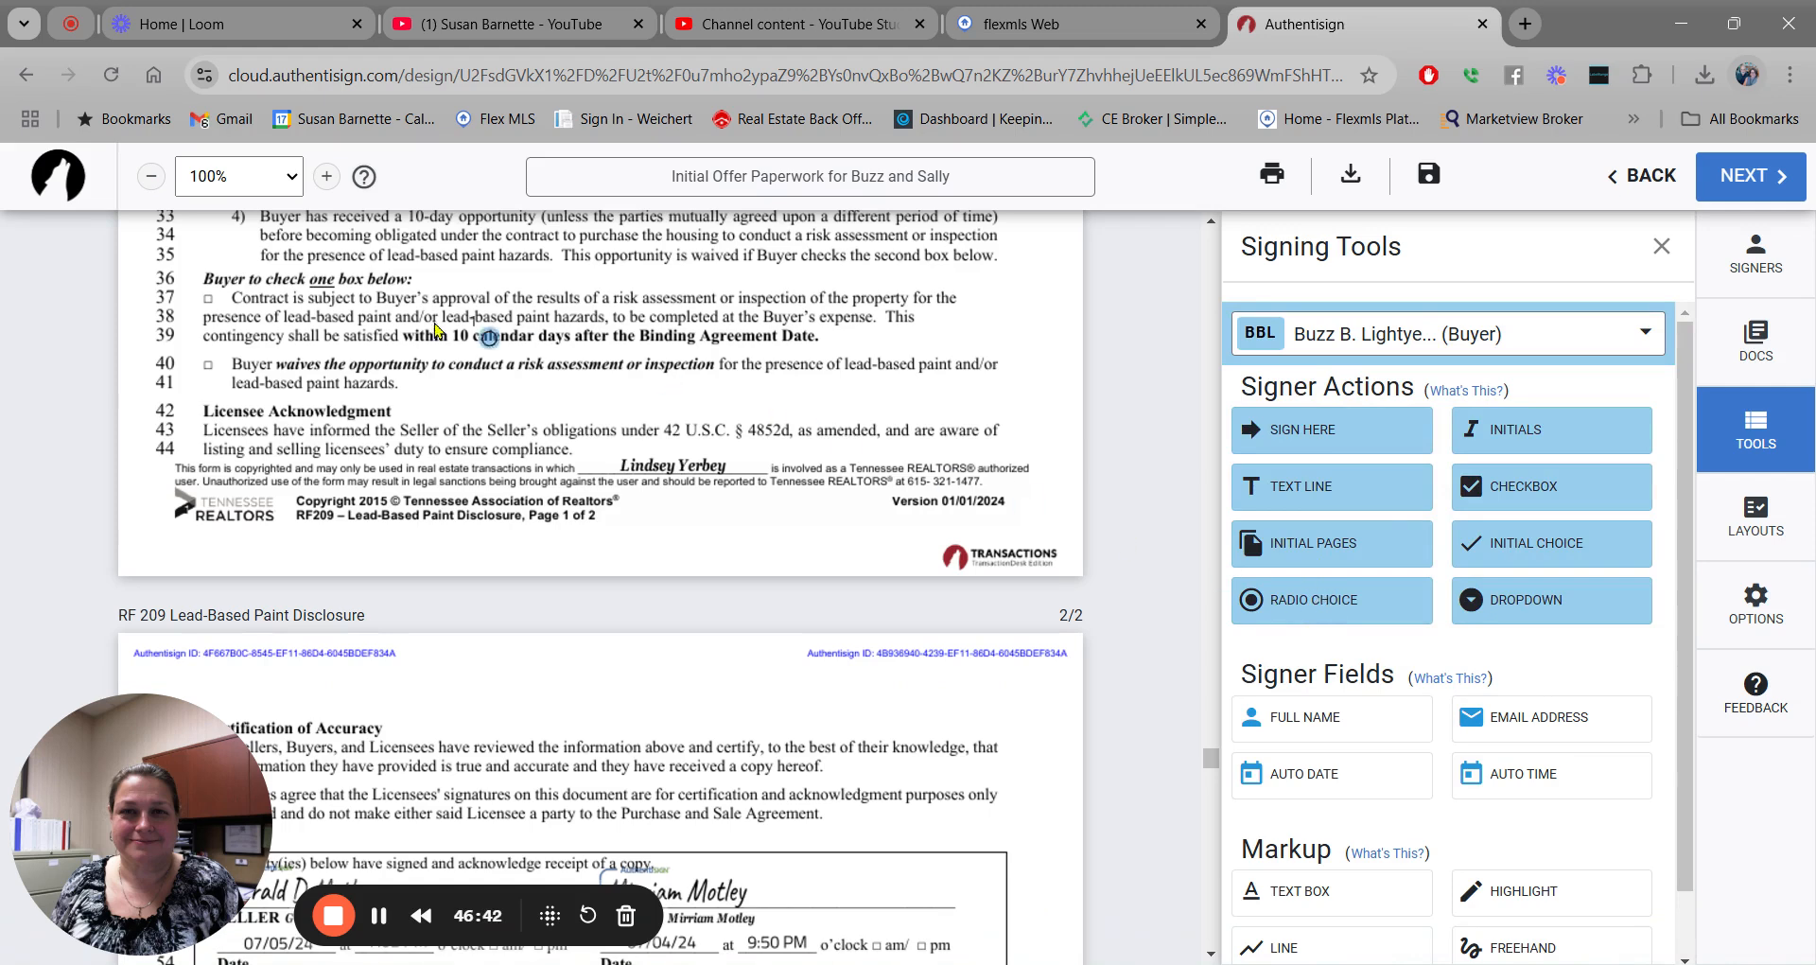
pyautogui.click(208, 297)
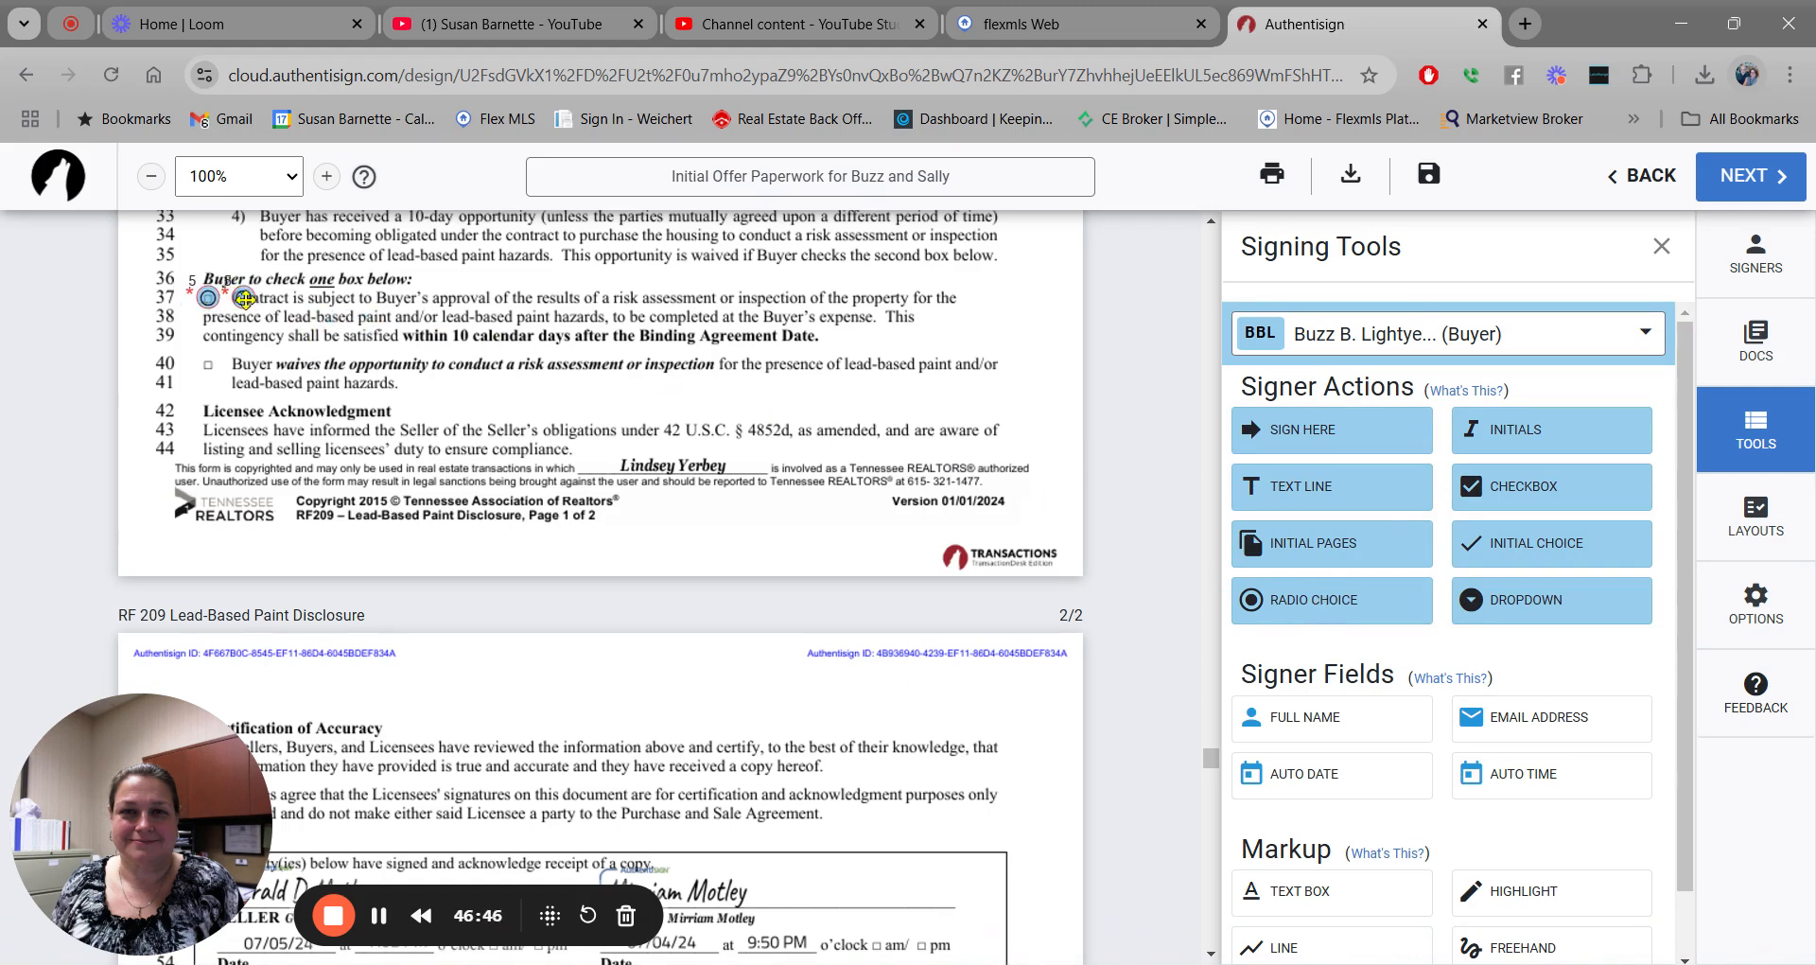
pyautogui.moveTo(243, 297); pyautogui.dragTo(207, 363)
pyautogui.scroll(-4, 605, 586)
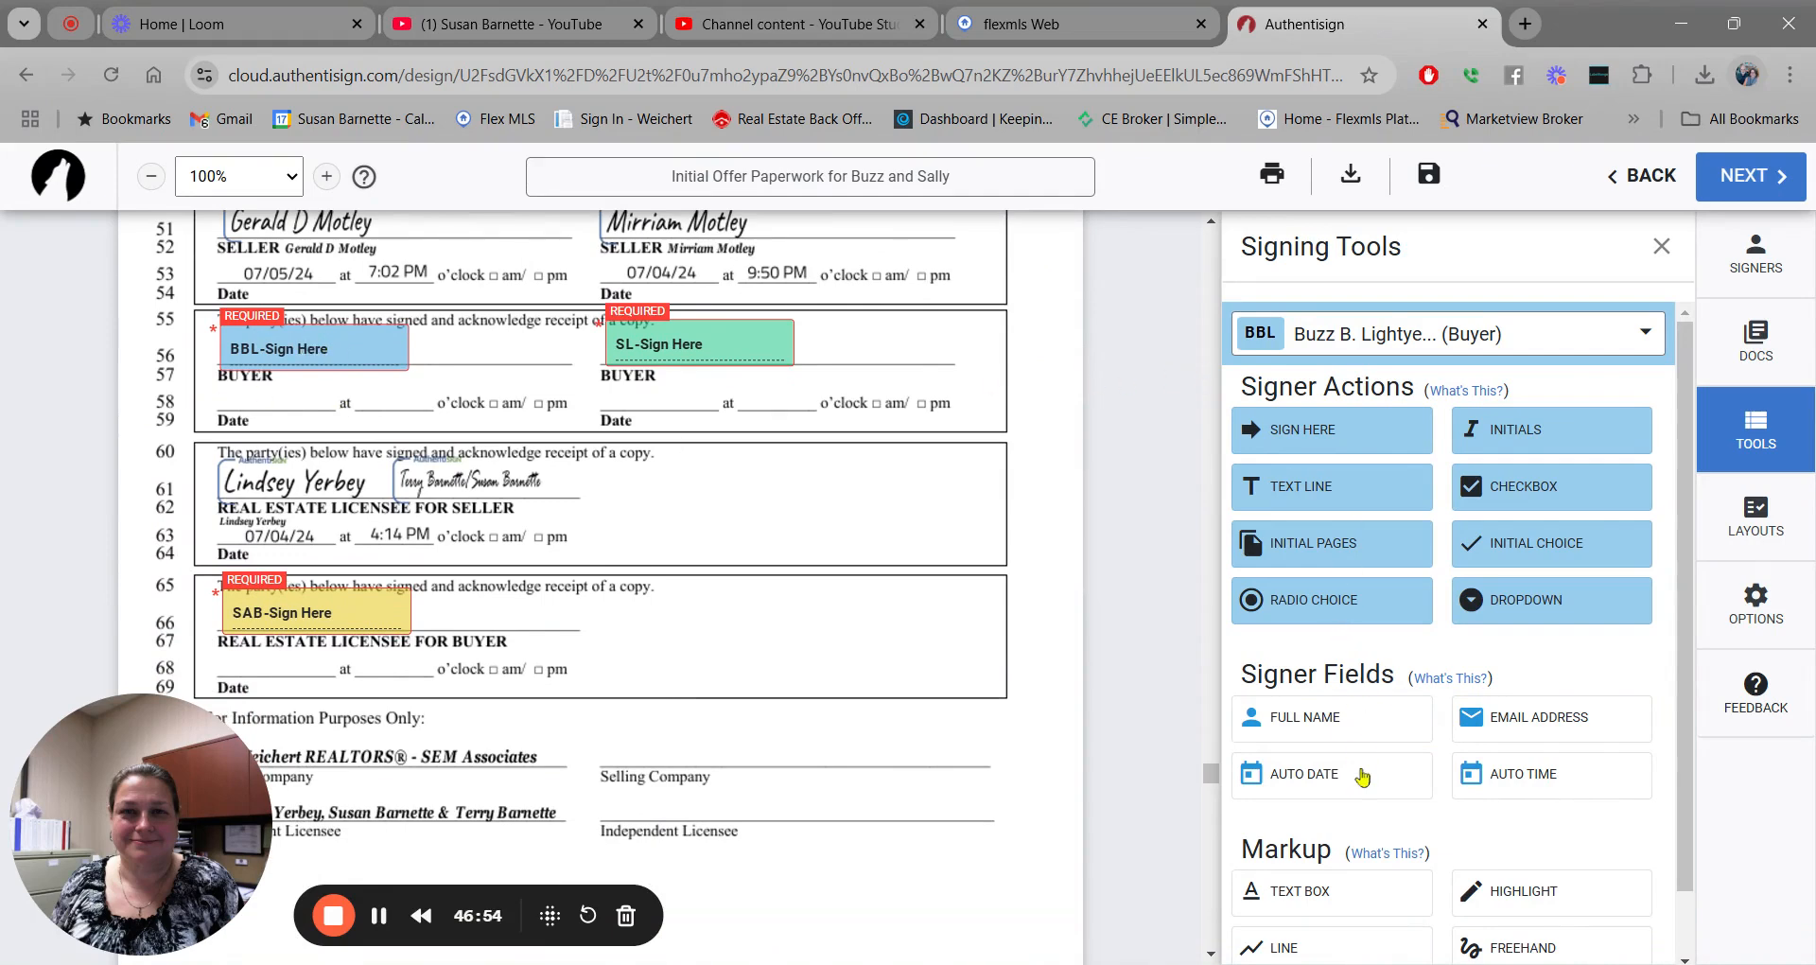
# Add auto date and auto time fields for both buyers on row 58.
pyautogui.moveTo(1362, 771); pyautogui.dragTo(236, 389)
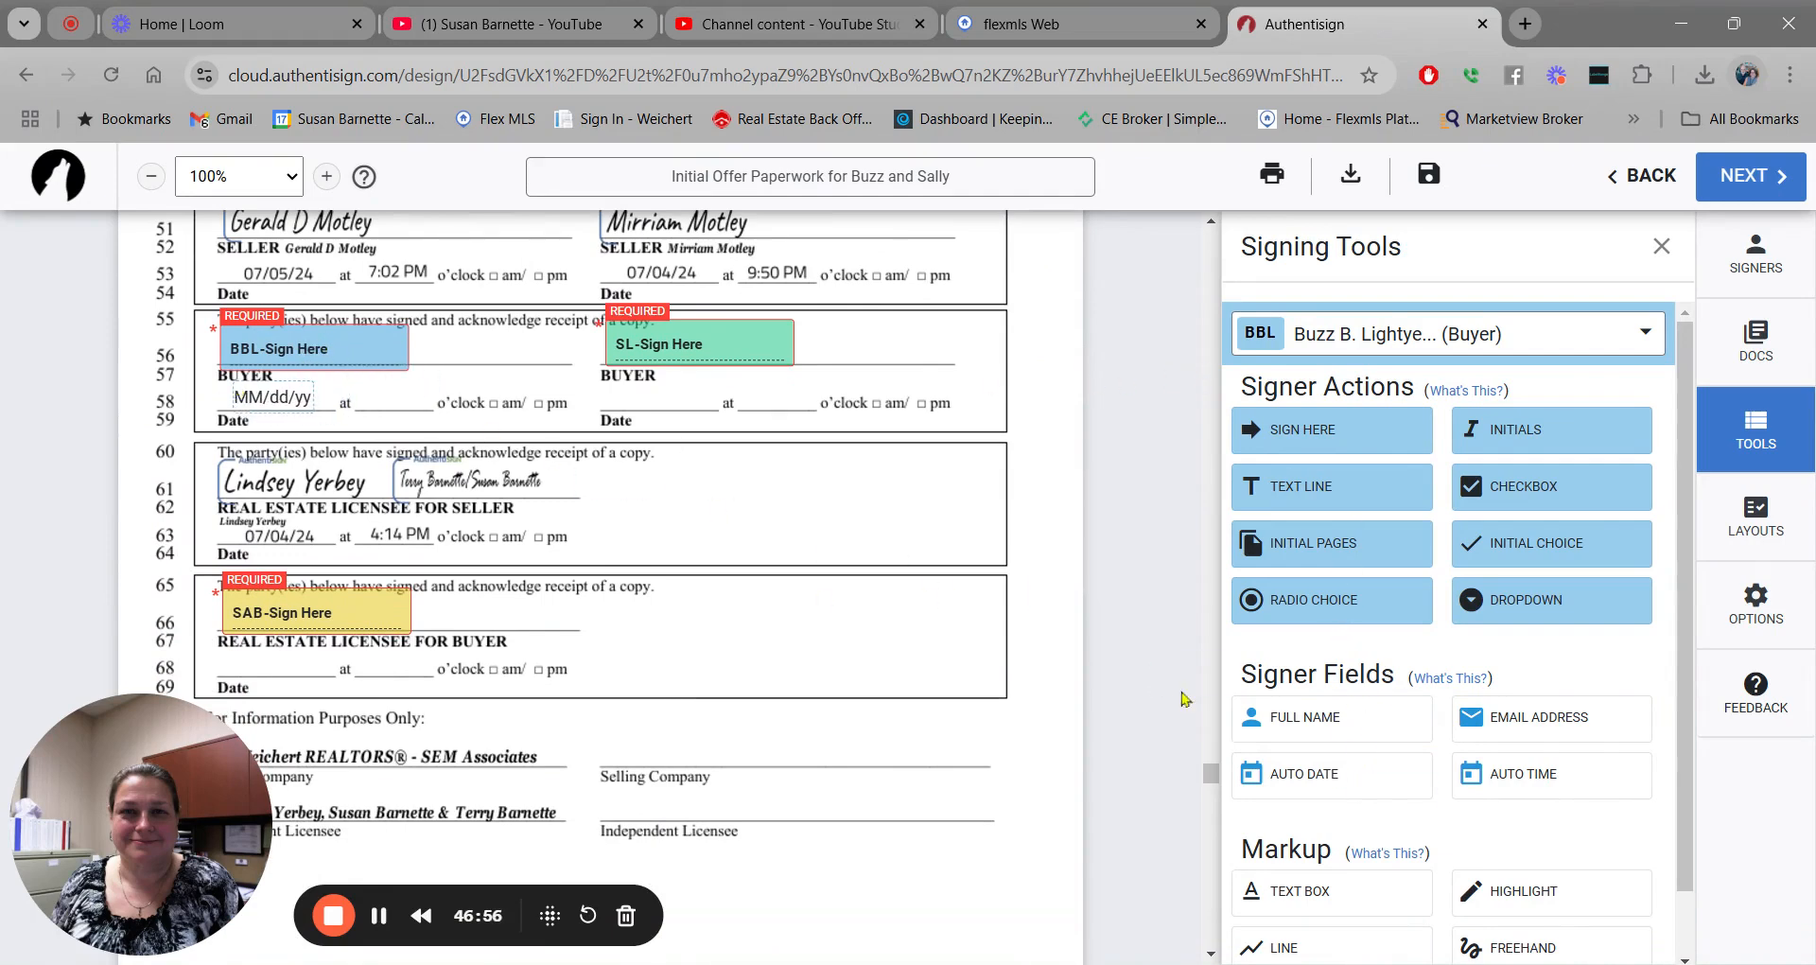
pyautogui.moveTo(1530, 785); pyautogui.dragTo(358, 386)
pyautogui.click(1622, 345)
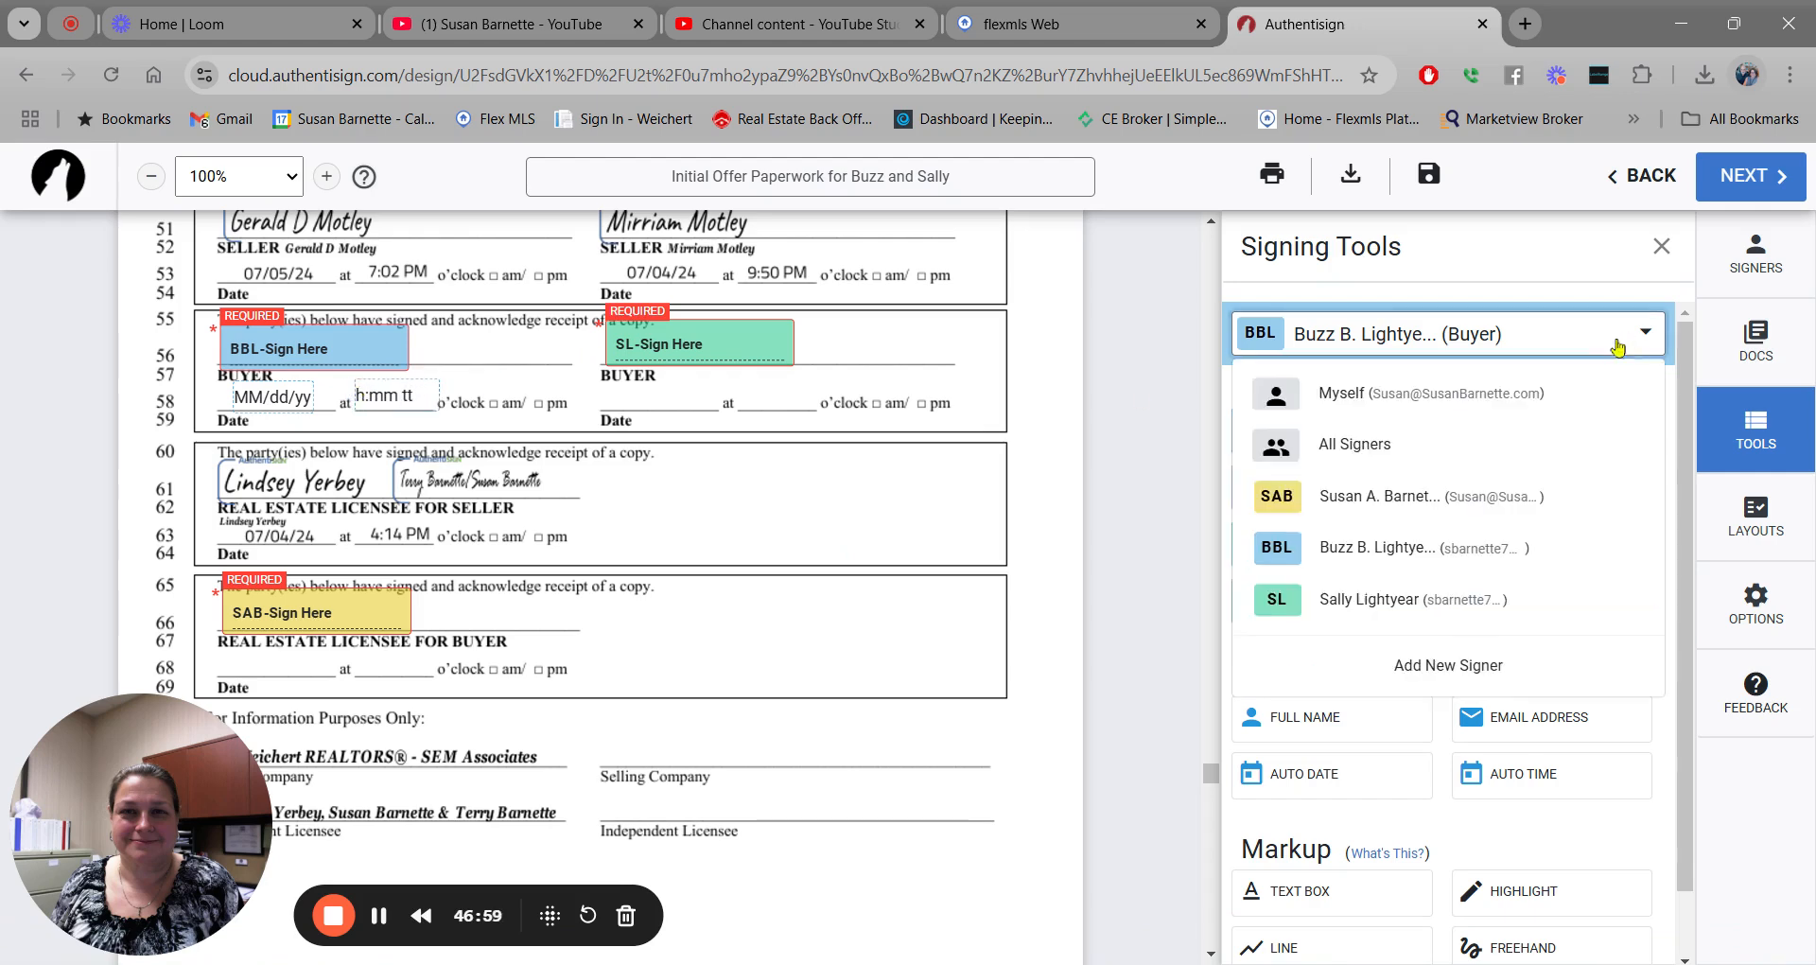
pyautogui.click(1378, 599)
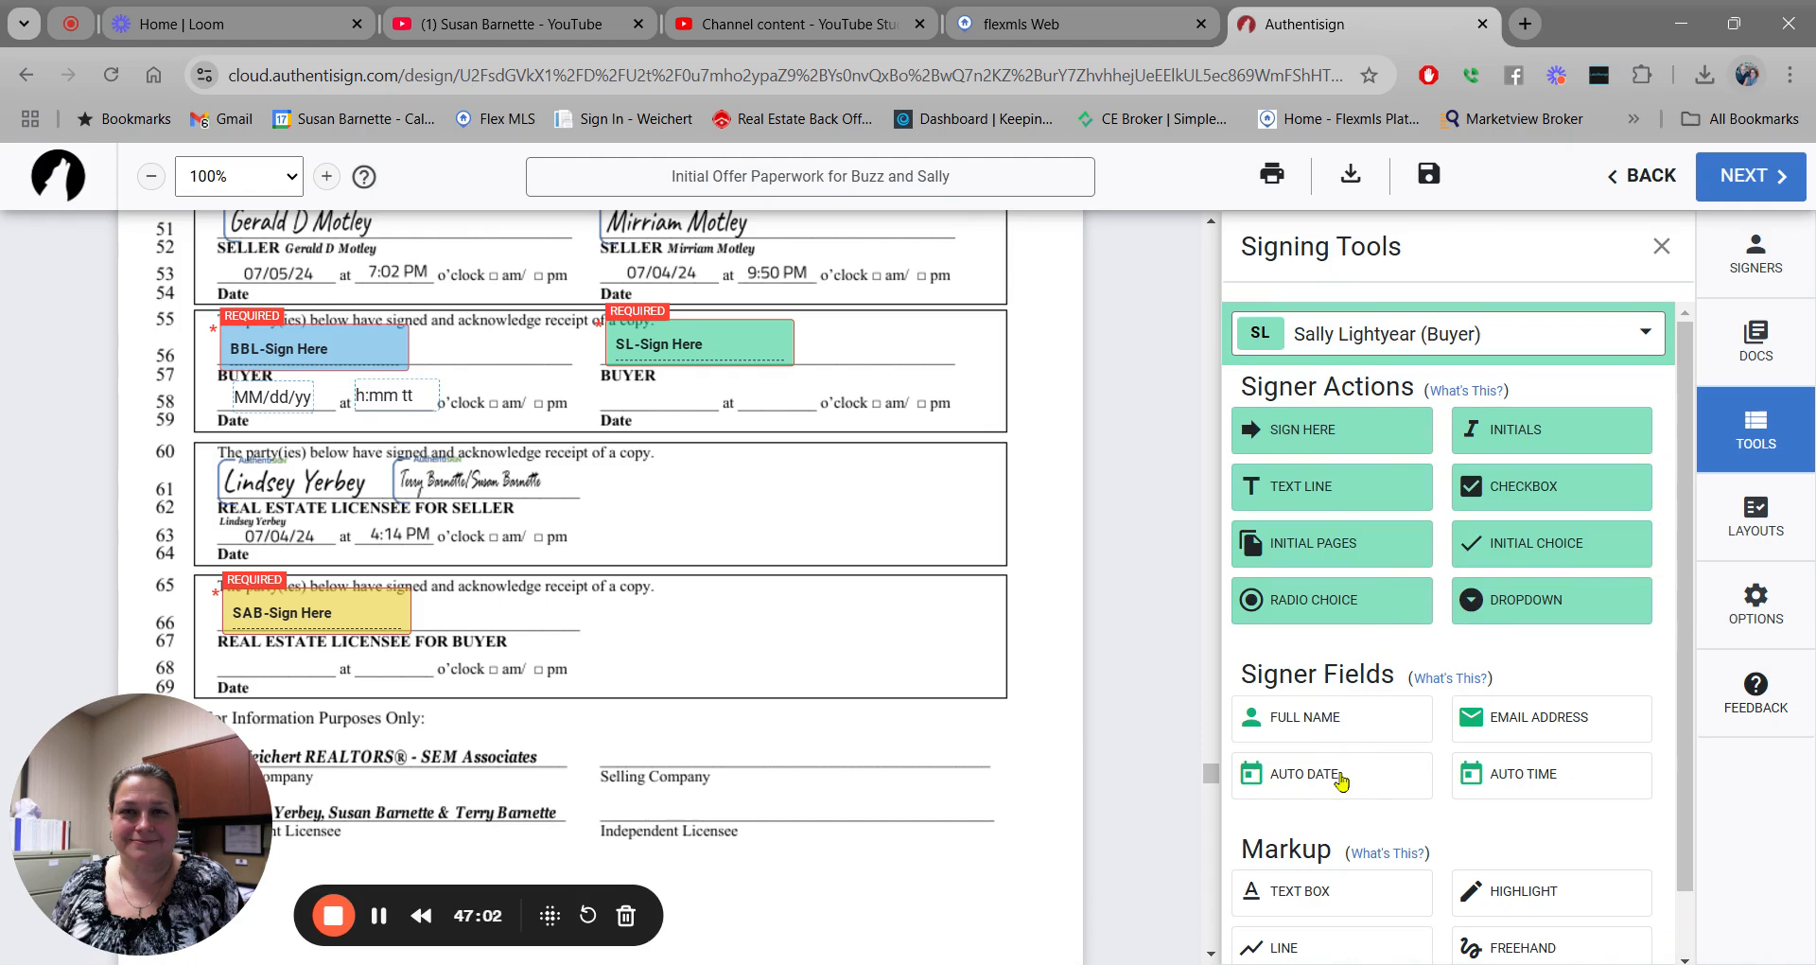
pyautogui.moveTo(1335, 776); pyautogui.dragTo(615, 386)
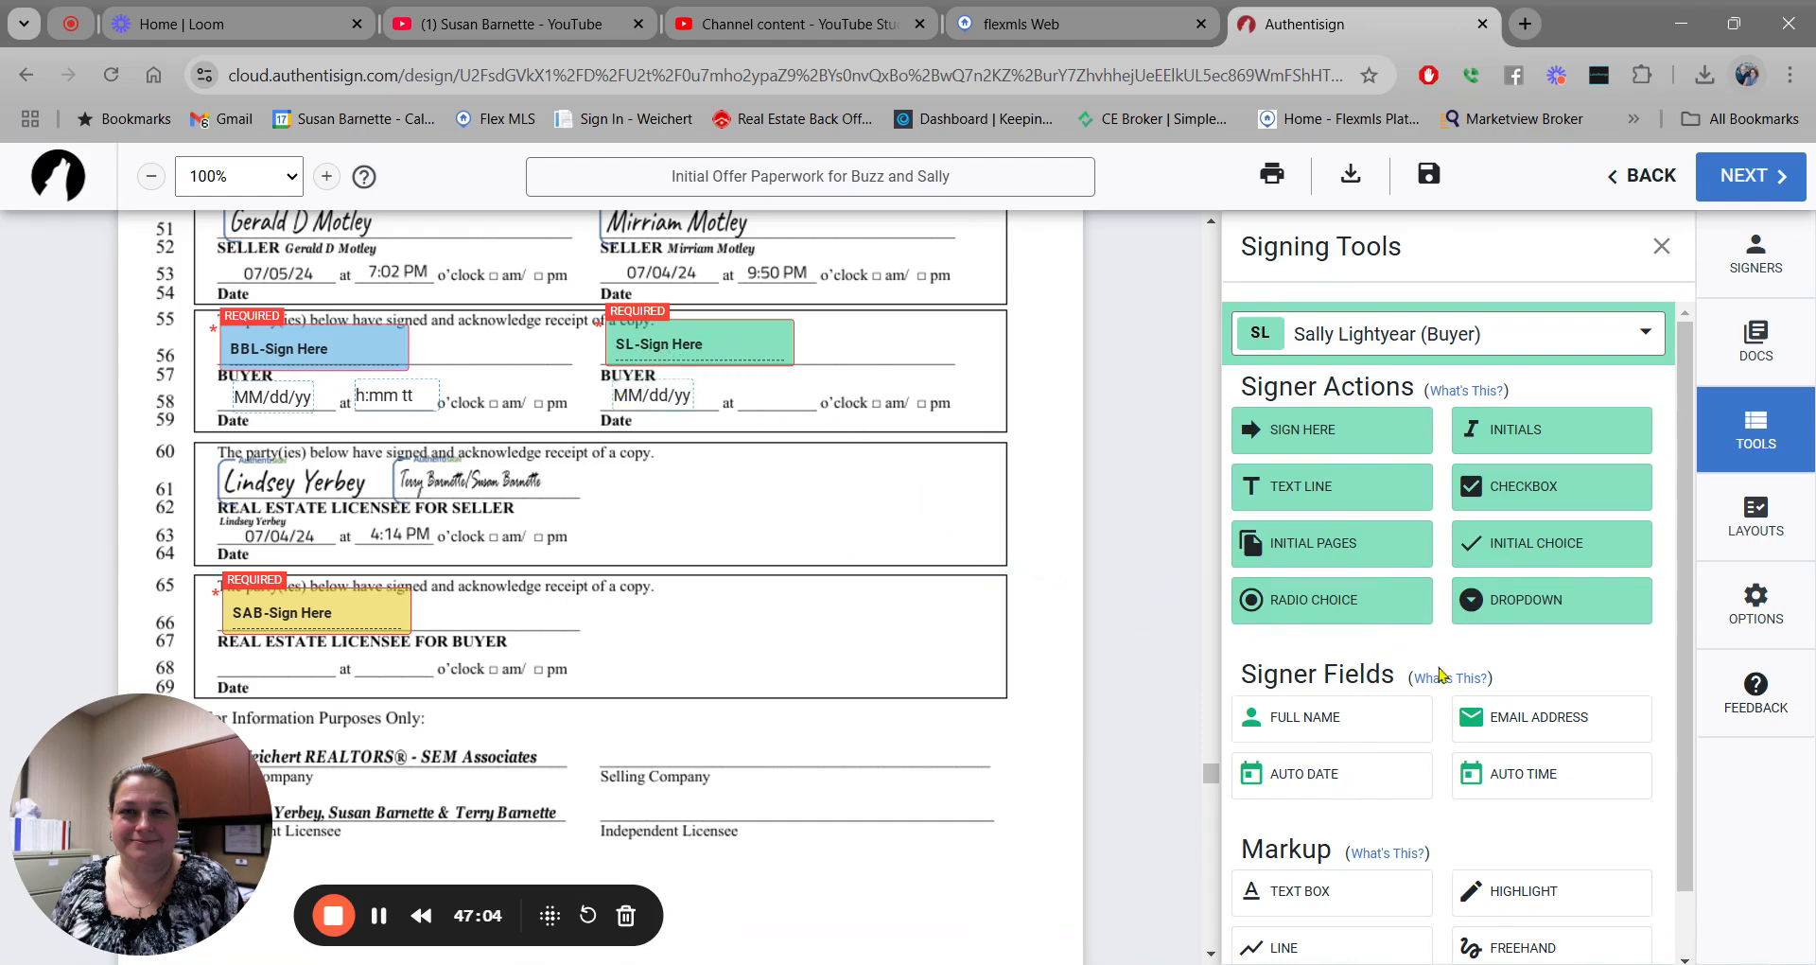
pyautogui.moveTo(1559, 783); pyautogui.dragTo(730, 386)
# Add the Selling Agent's auto date and auto time on the row 68 buyer's licensee line.
pyautogui.click(1644, 342)
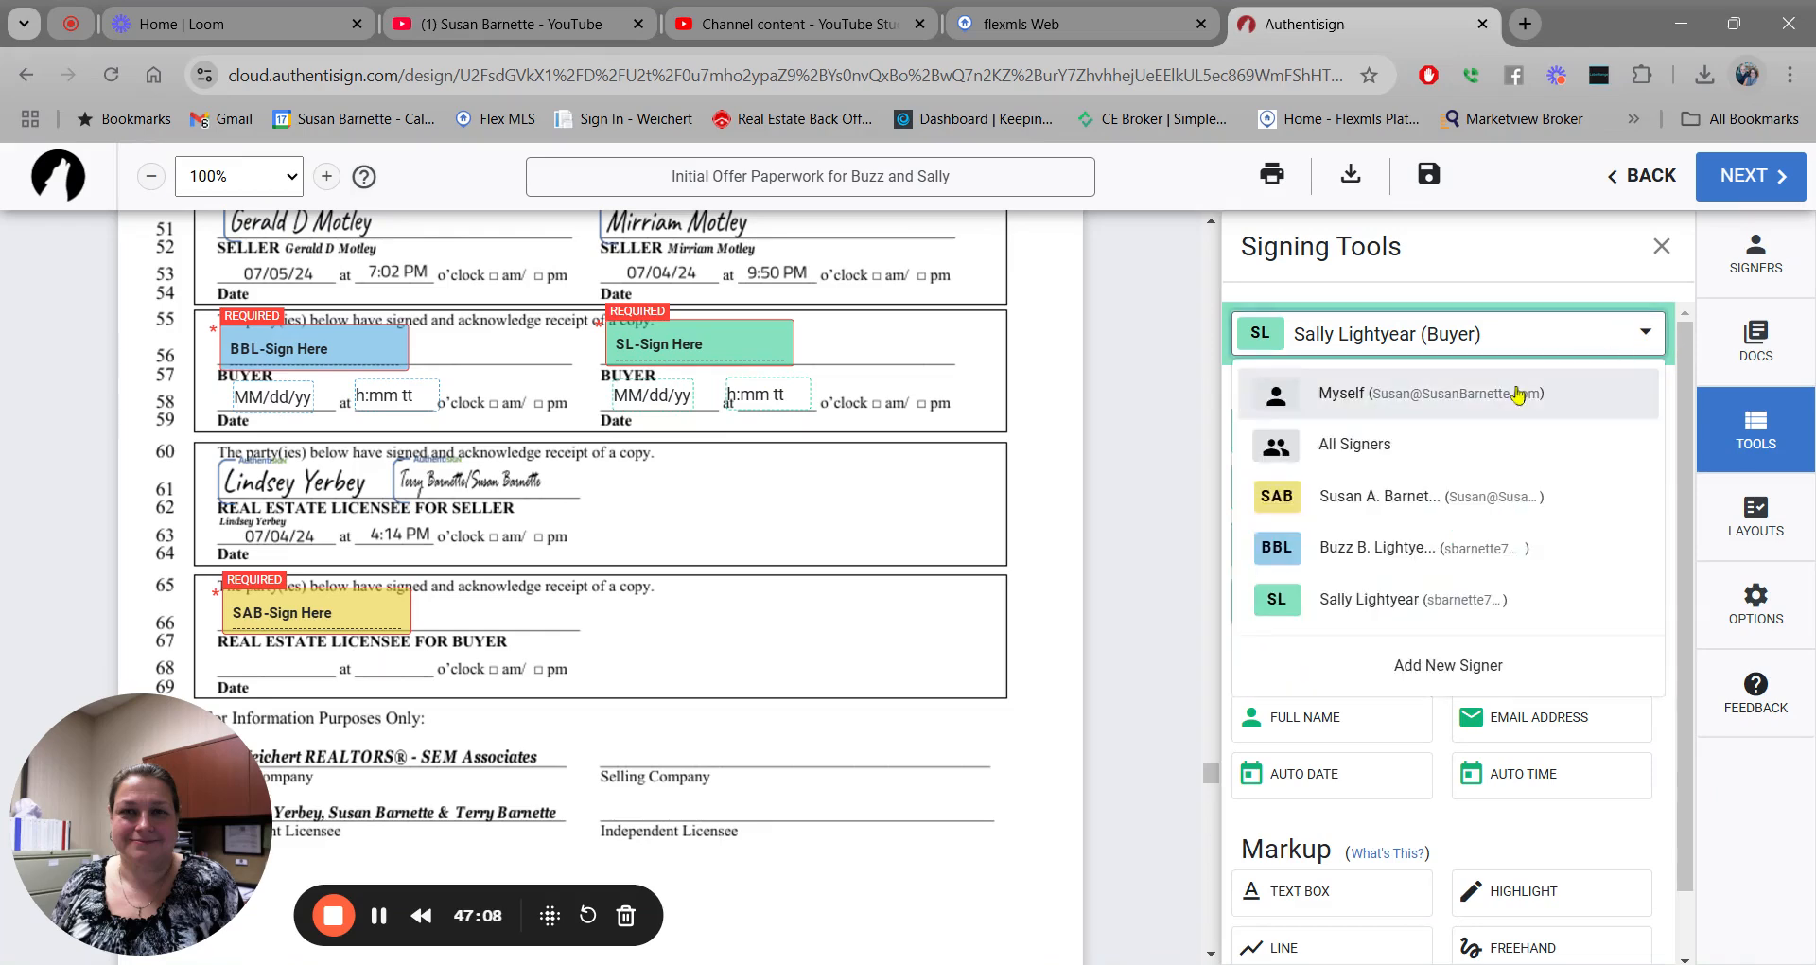
pyautogui.click(1383, 493)
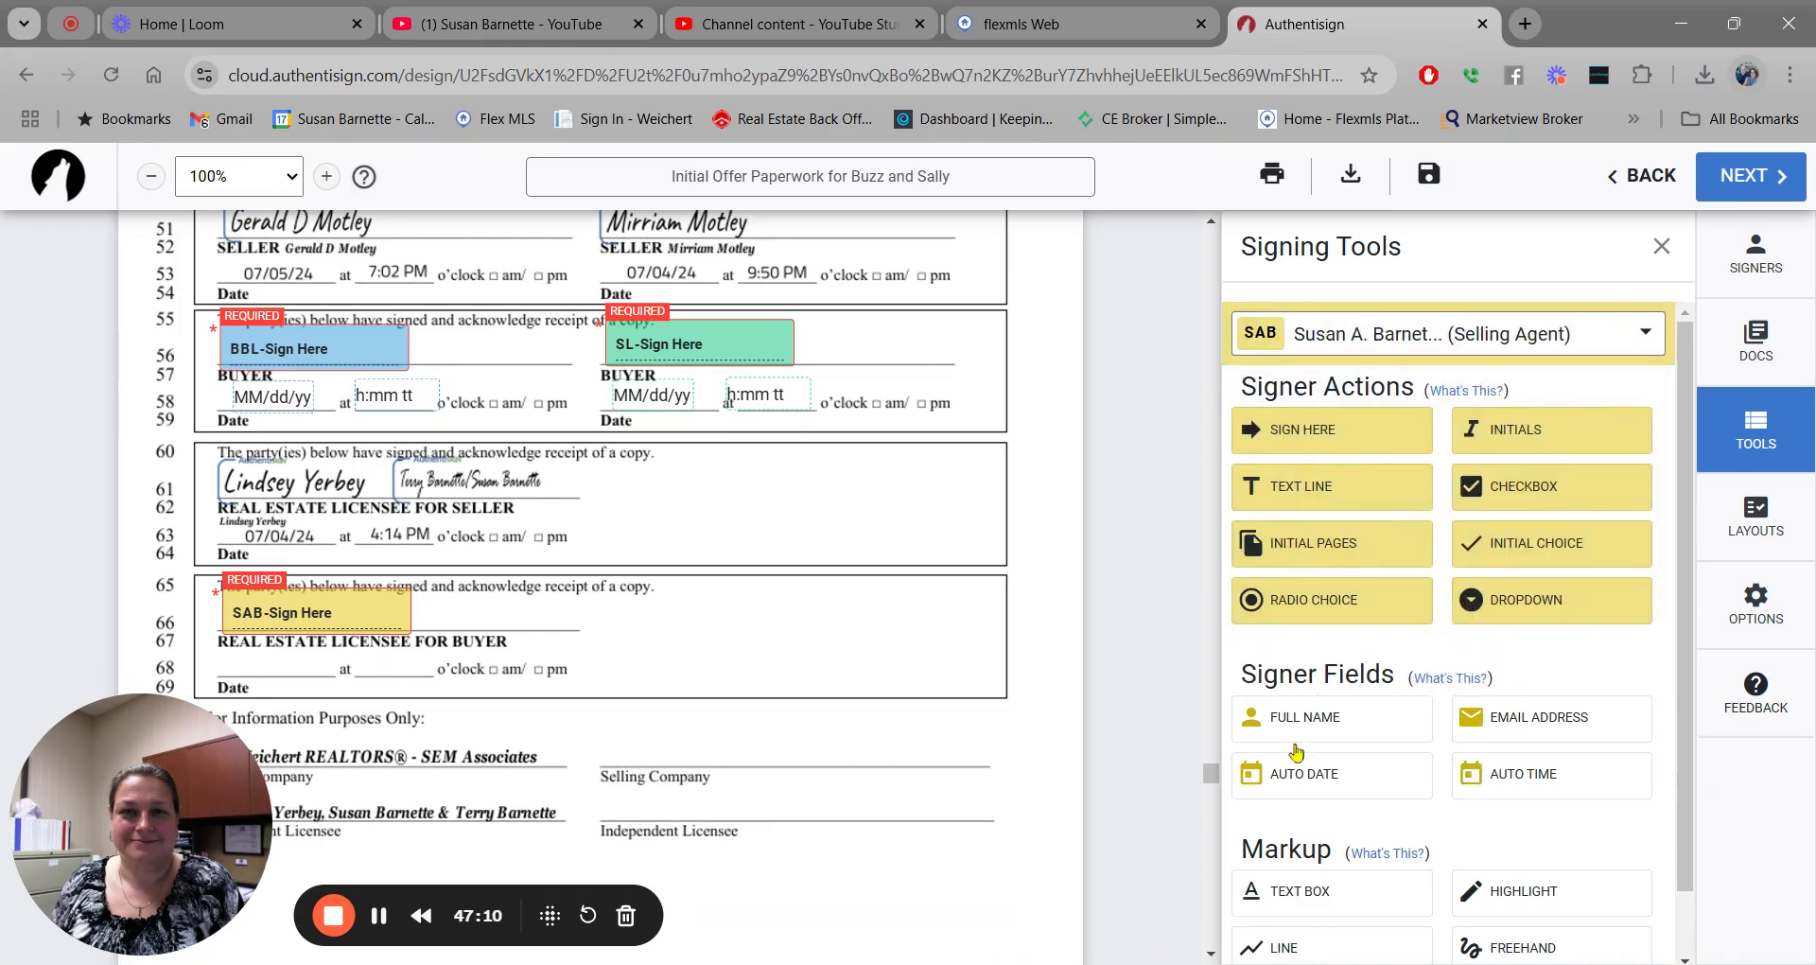
pyautogui.moveTo(1306, 768); pyautogui.dragTo(237, 659)
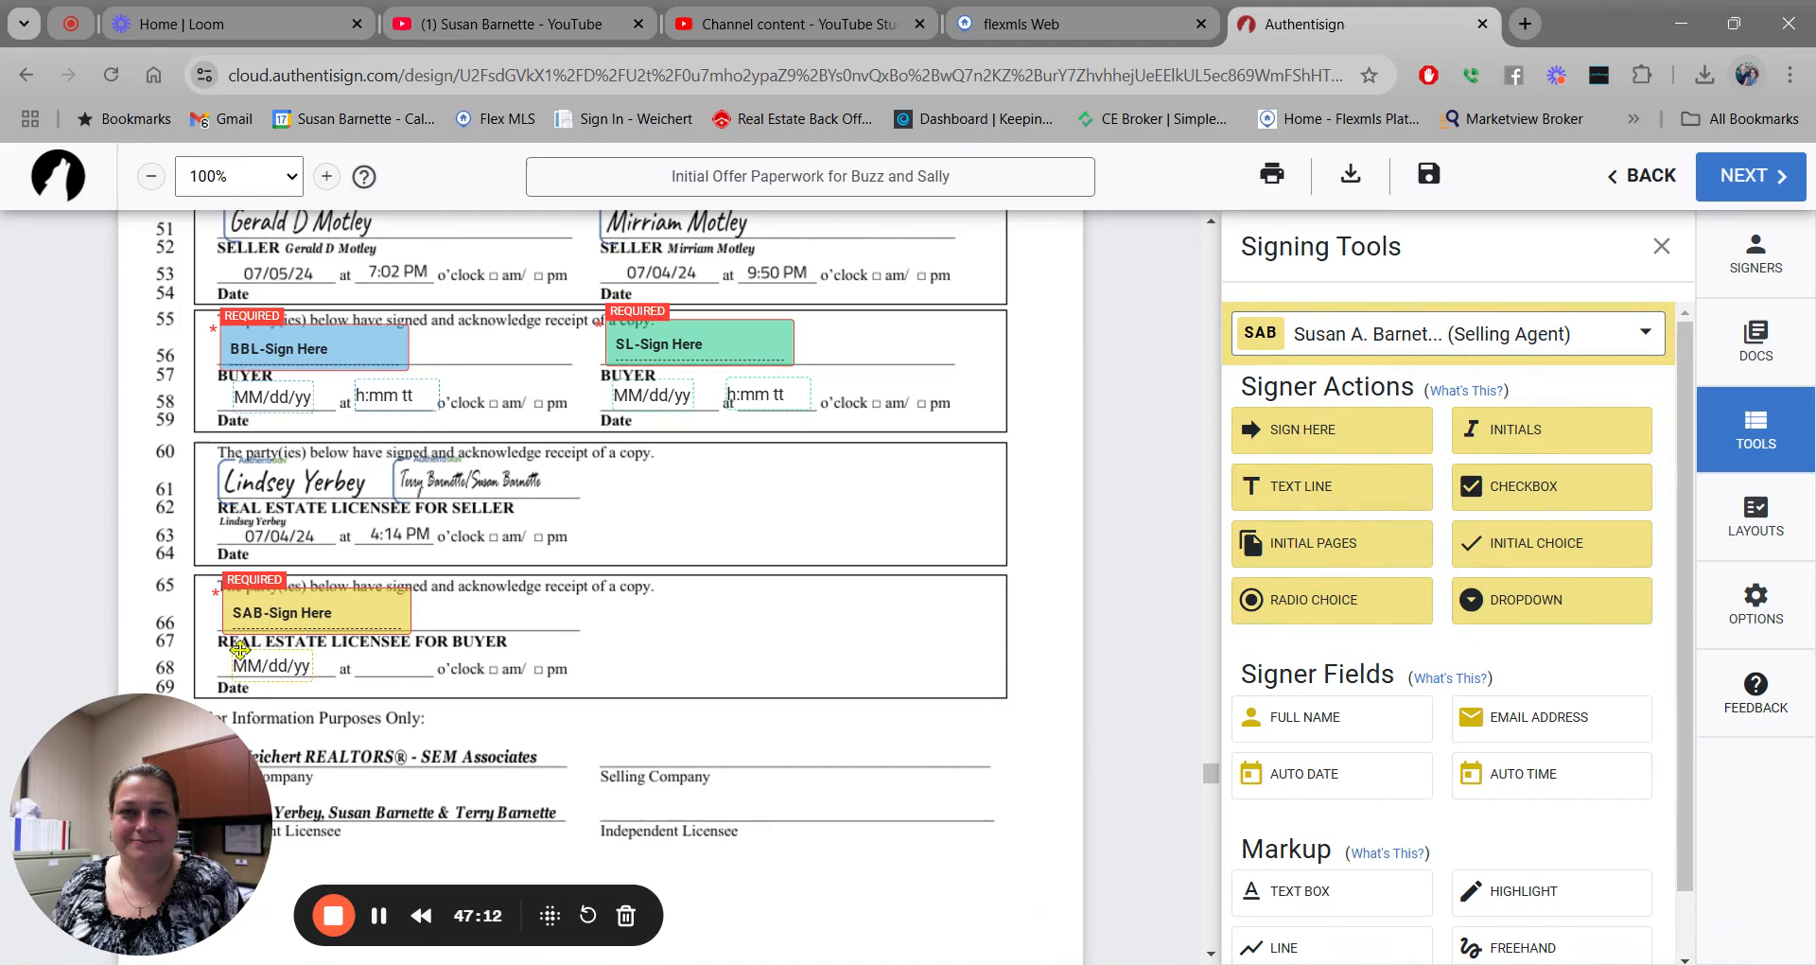
pyautogui.moveTo(1575, 790); pyautogui.dragTo(360, 654)
pyautogui.scroll(-2, 1216, 783)
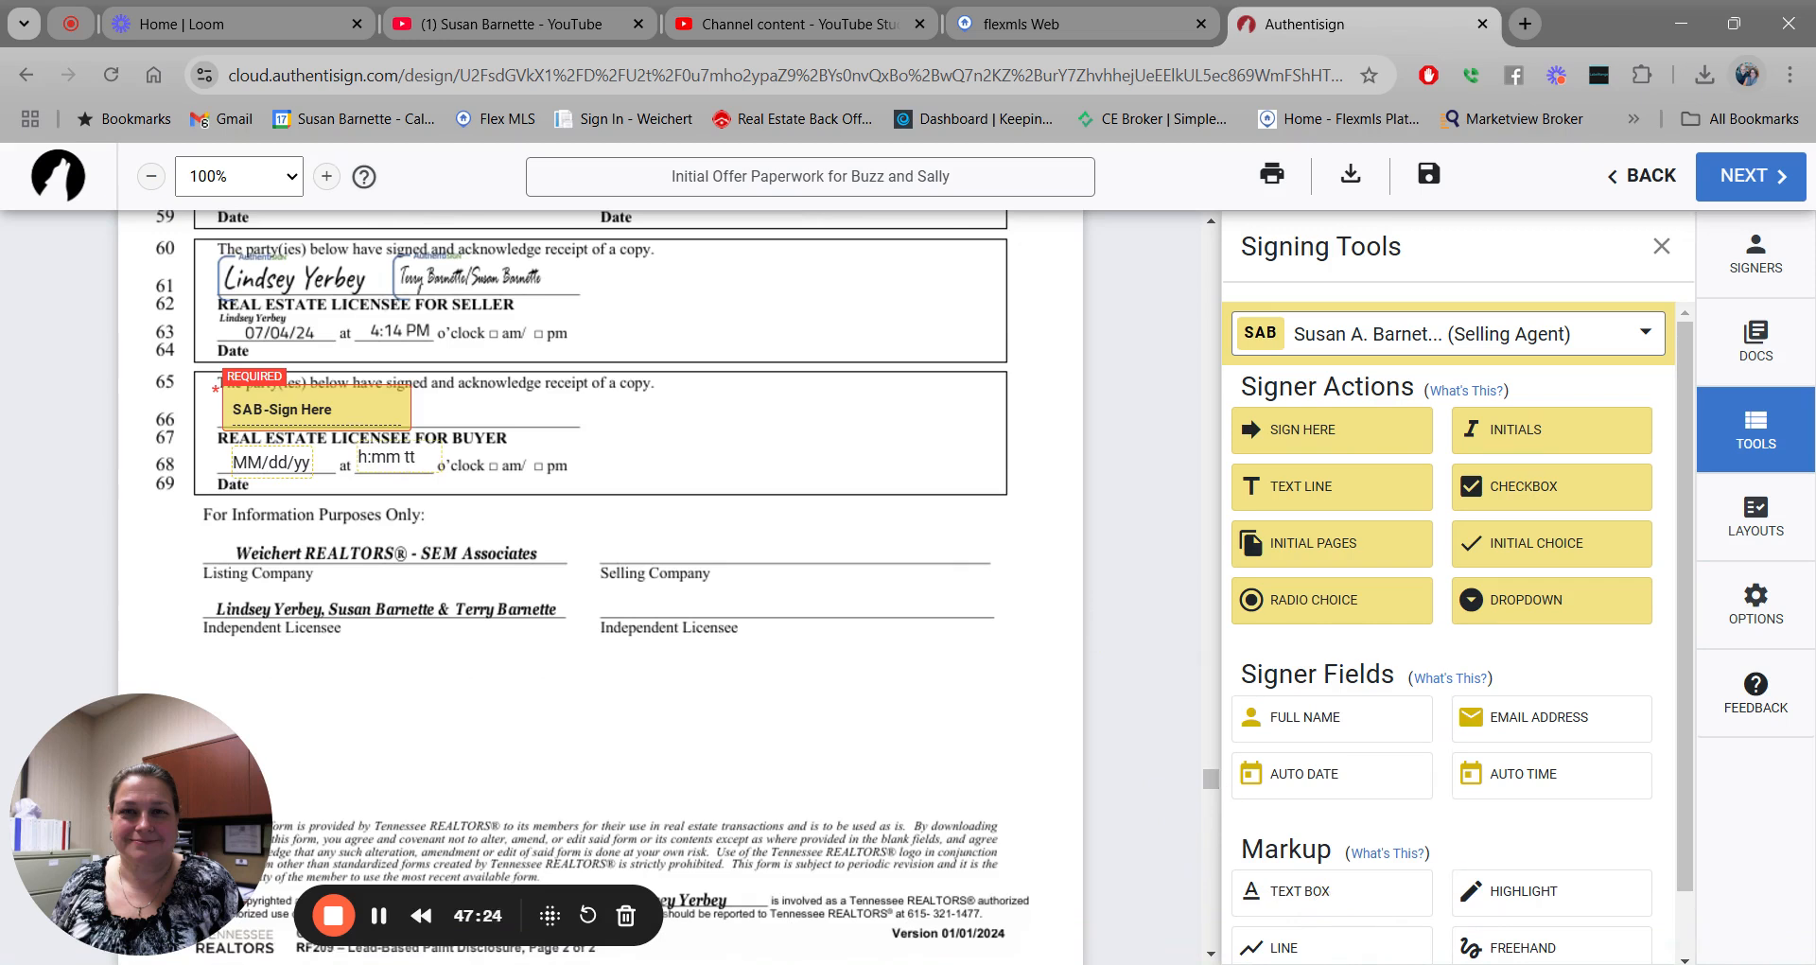
# Add a widened text box reading 'Weichert REALTORS SEM Associates' on the Selling Company line.
pyautogui.click(1322, 895)
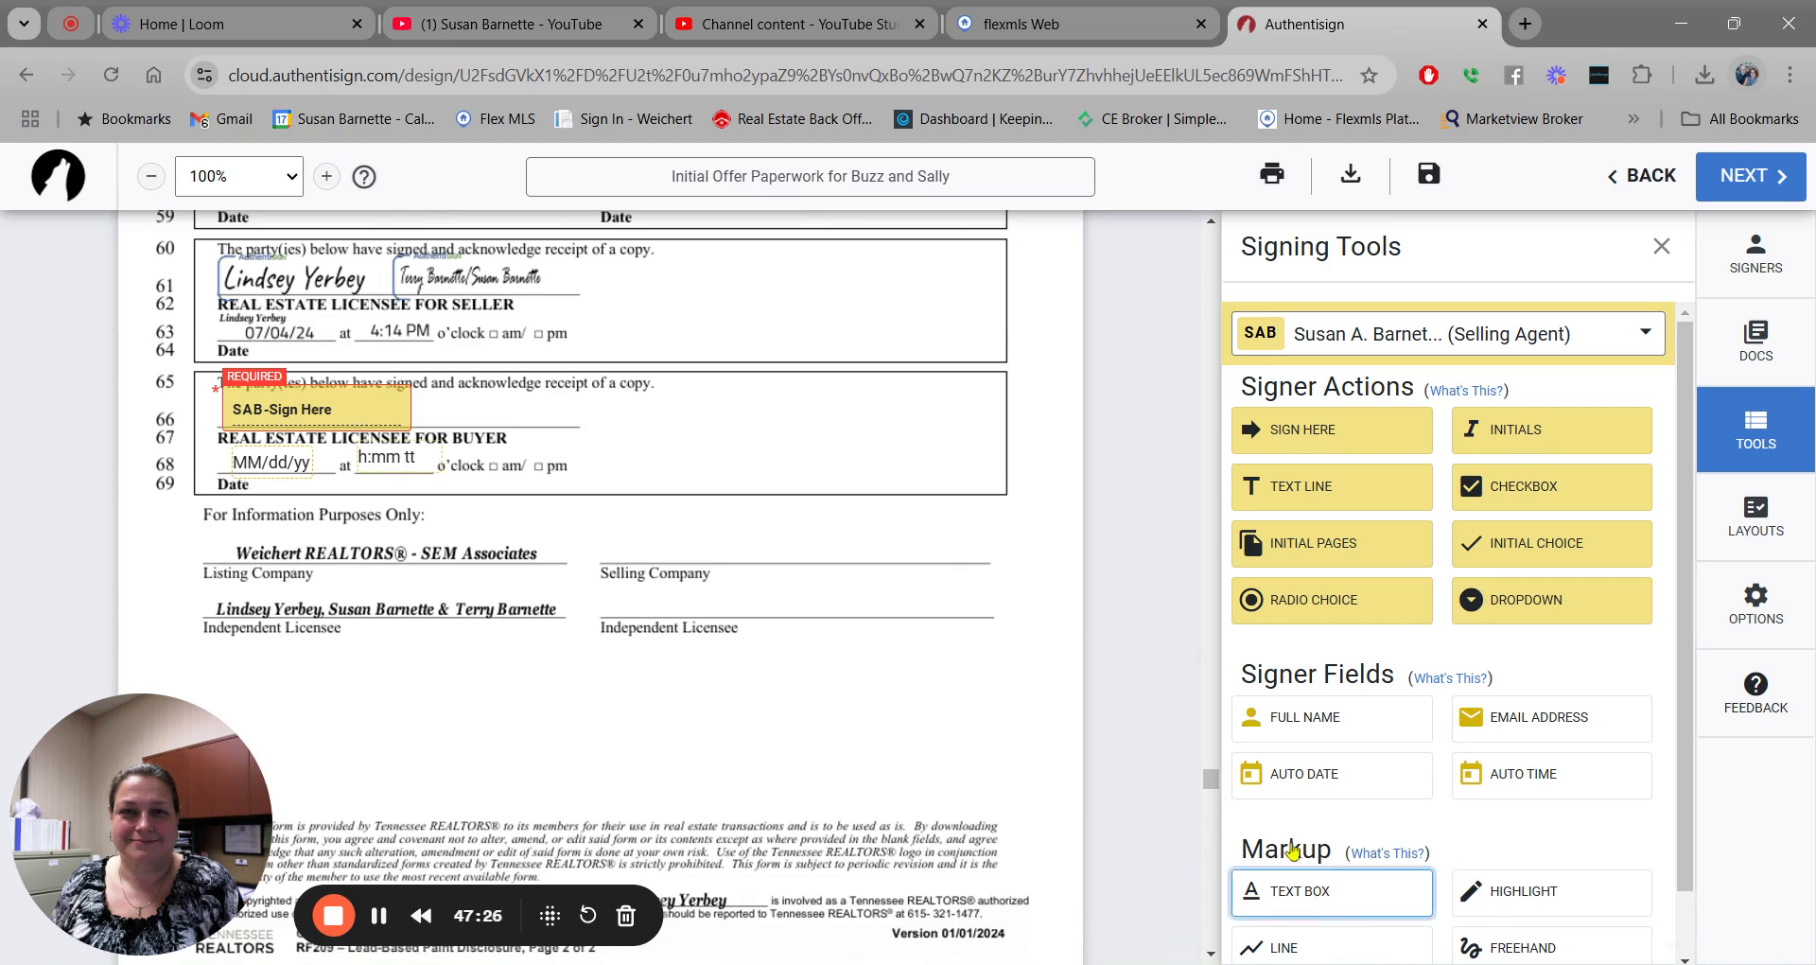
pyautogui.click(610, 536)
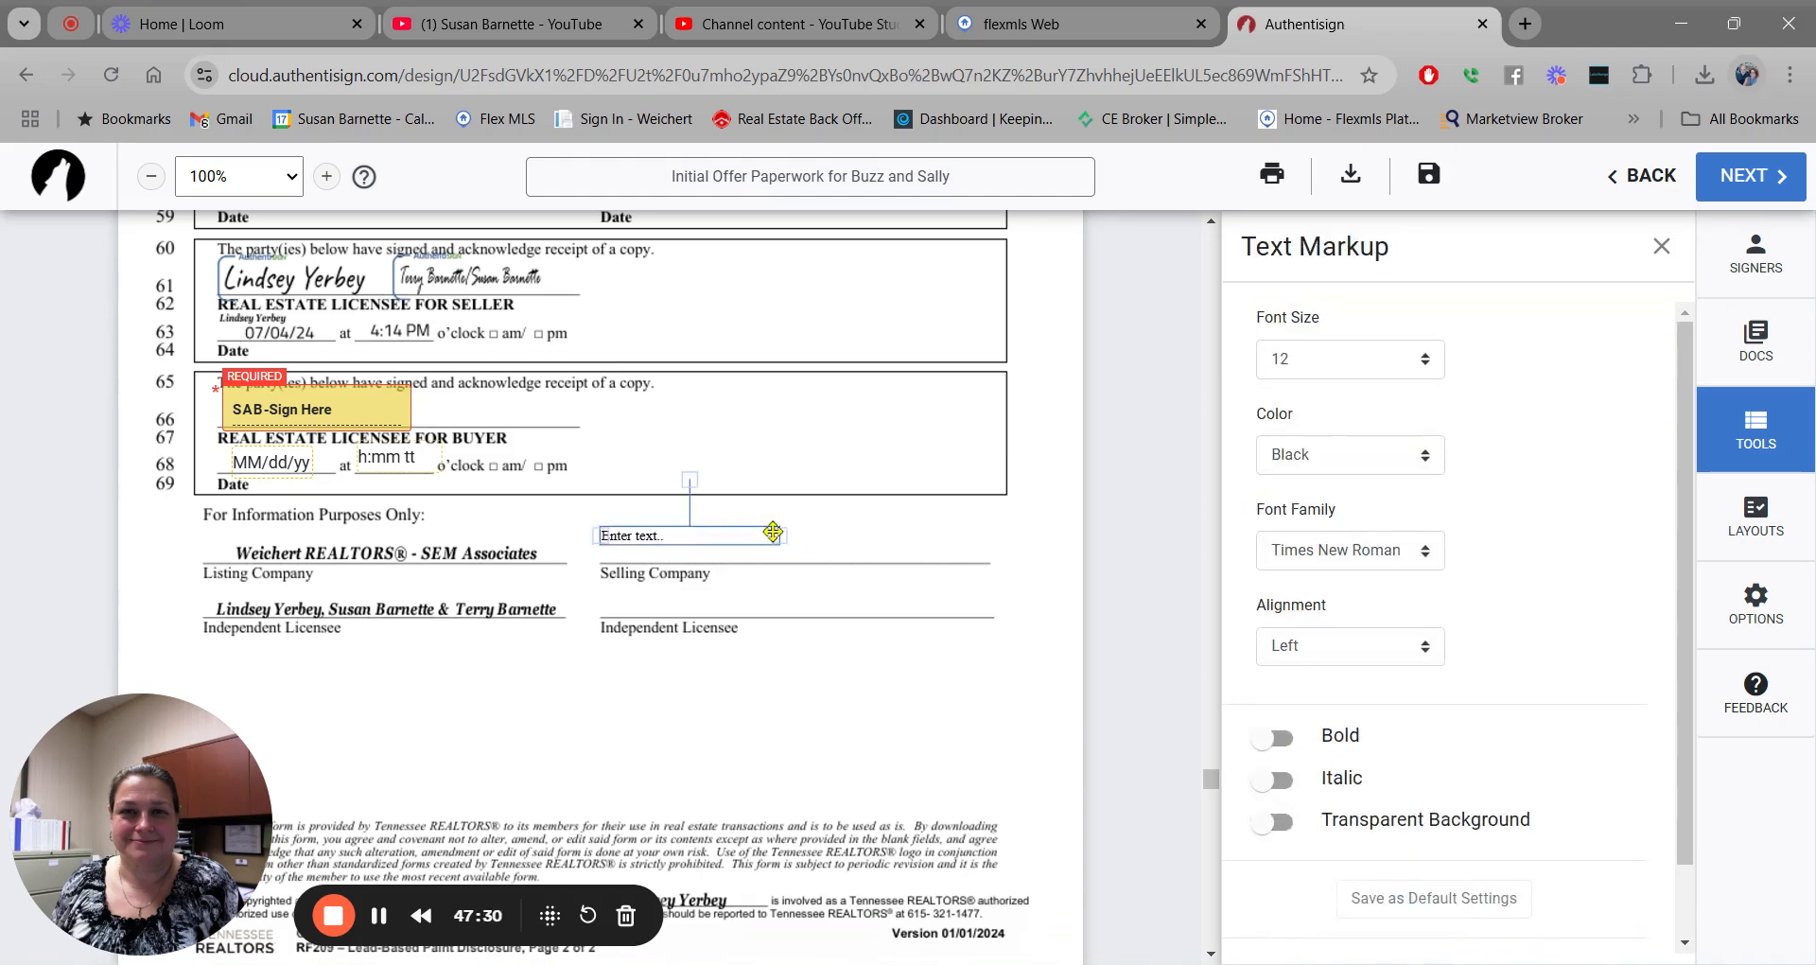
pyautogui.moveTo(777, 535); pyautogui.dragTo(971, 541)
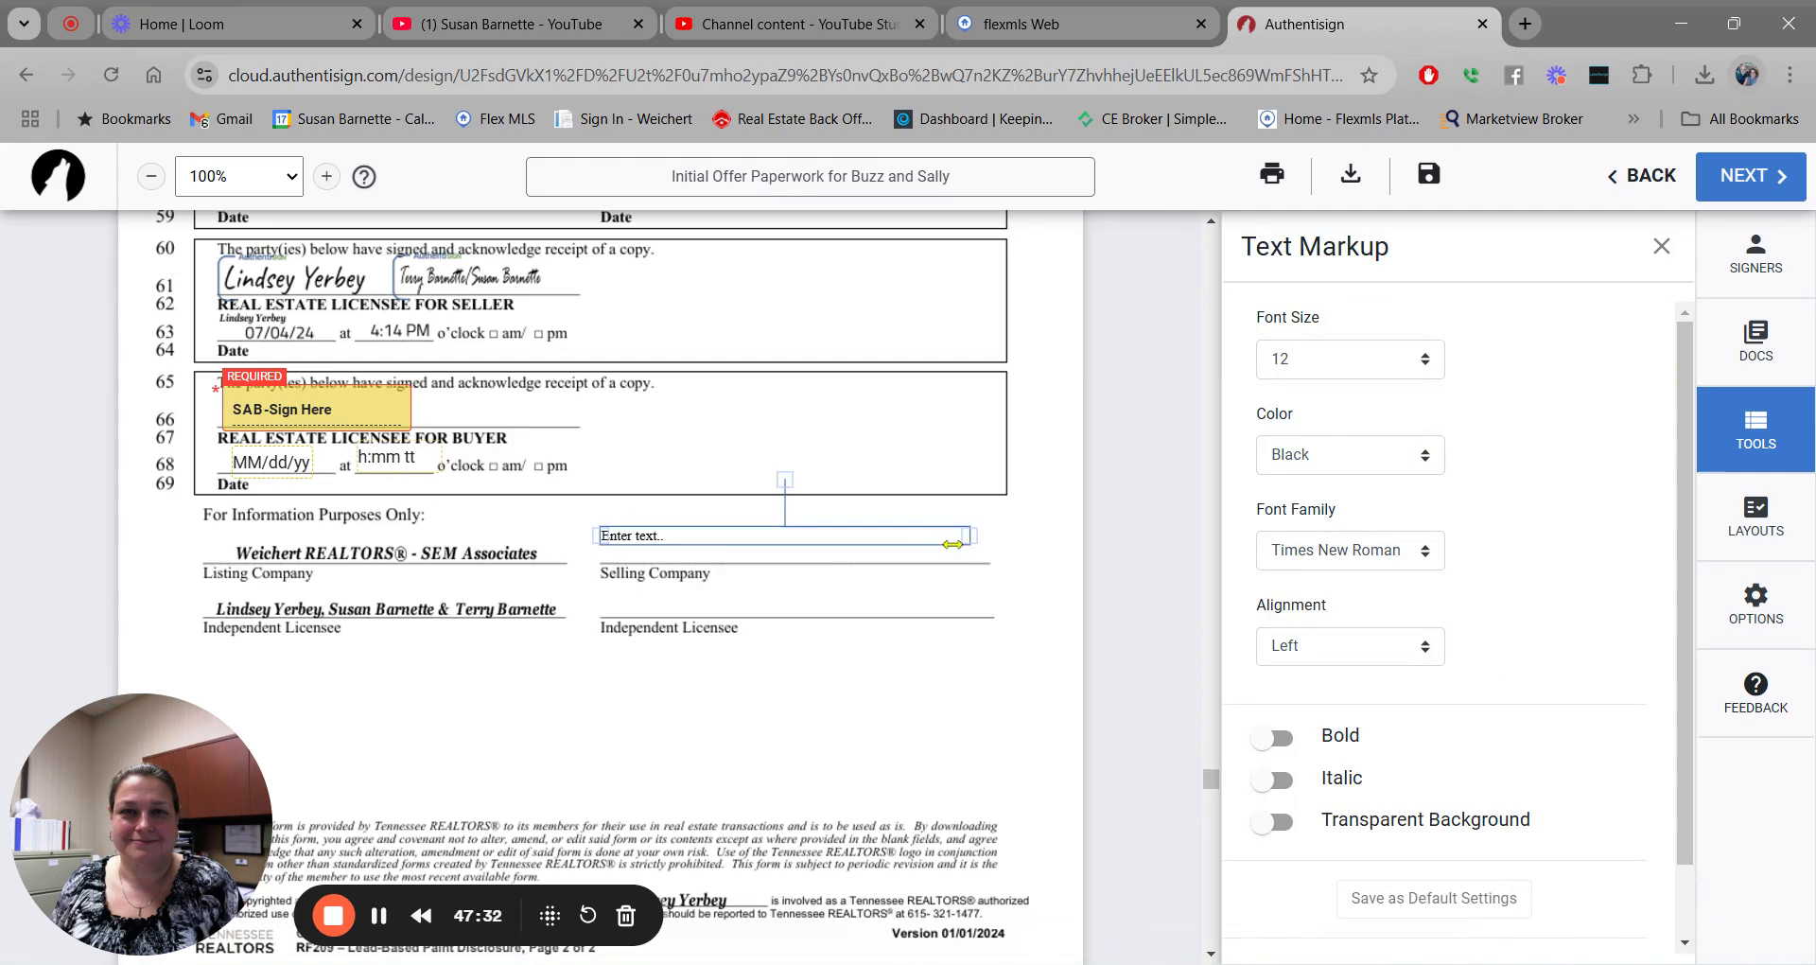
pyautogui.moveTo(718, 532); pyautogui.dragTo(721, 542)
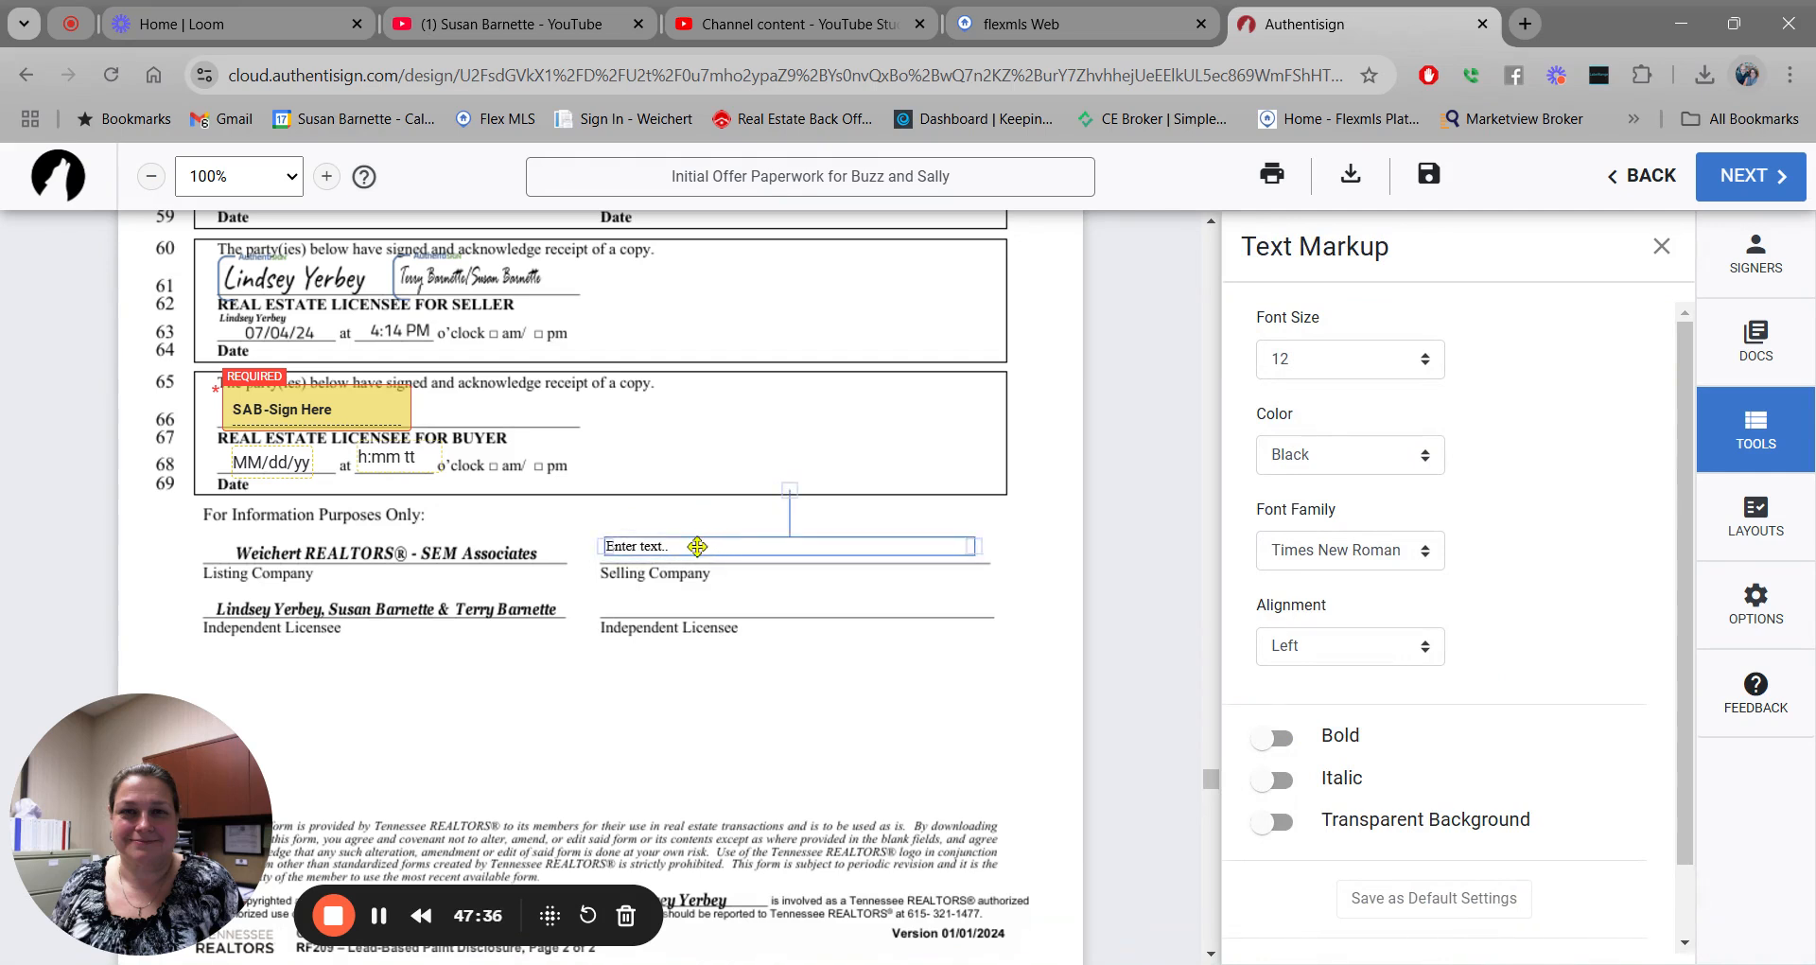
pyautogui.click(695, 546)
pyautogui.write('Weichert REALTORS')
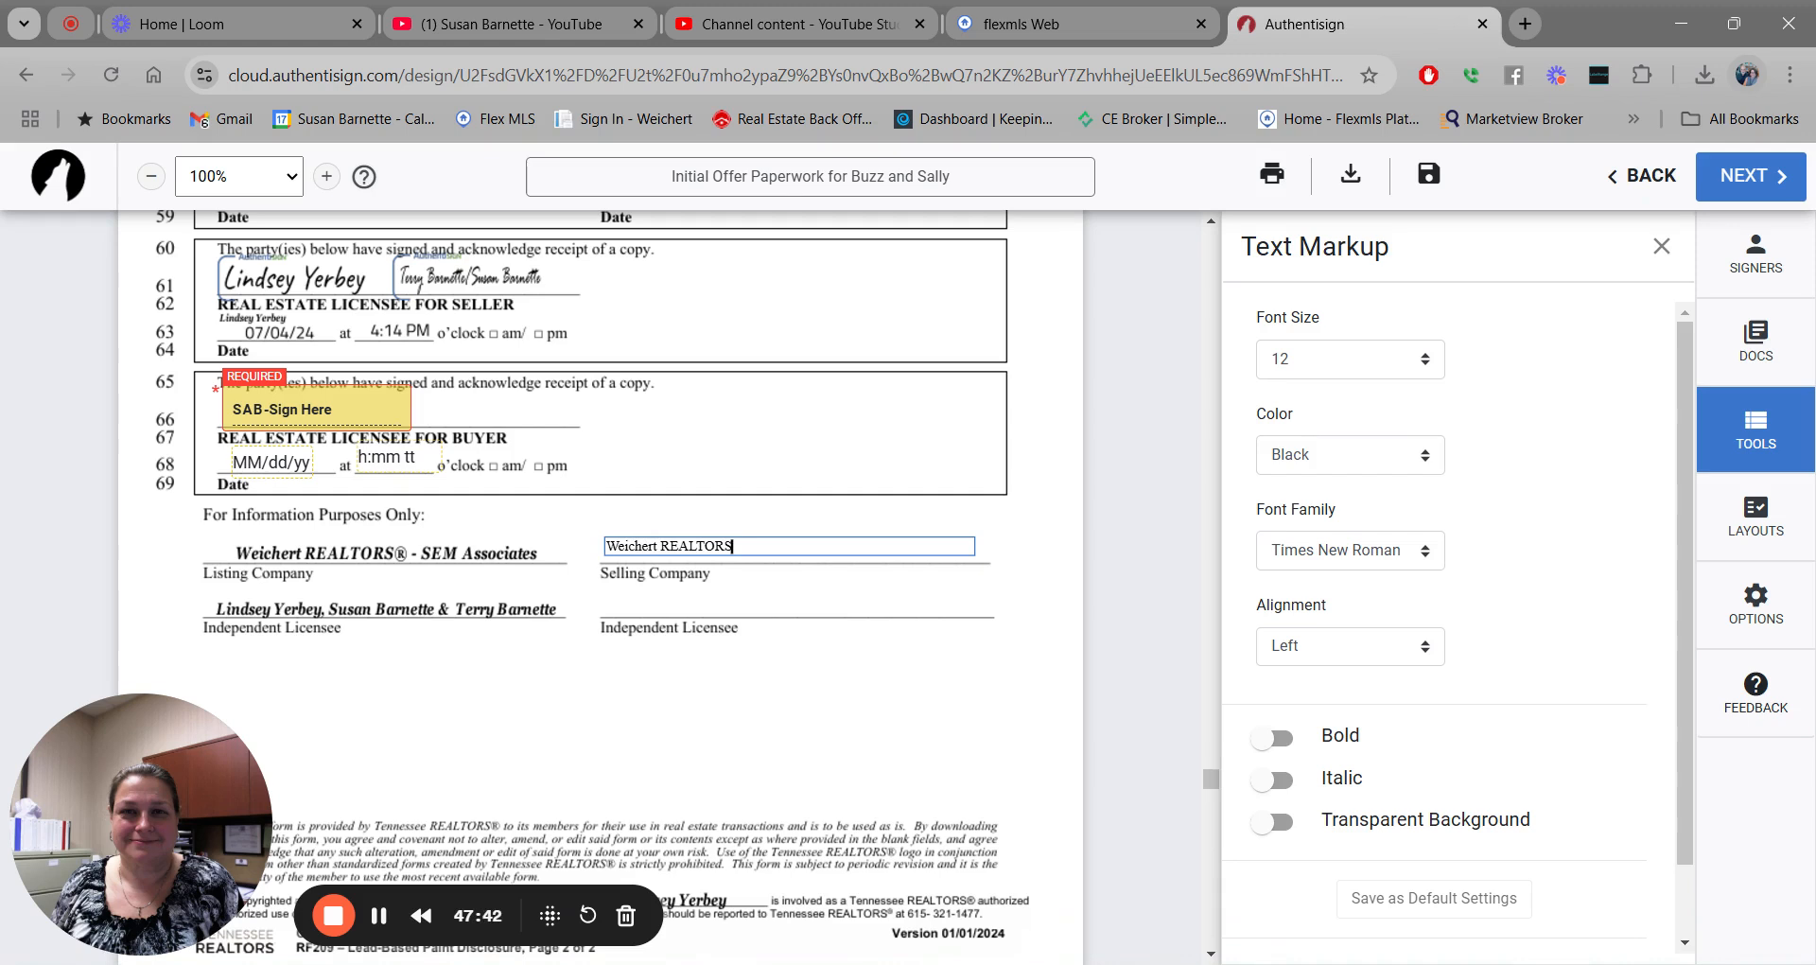
pyautogui.write(' SEM Associates')
pyautogui.click(1662, 246)
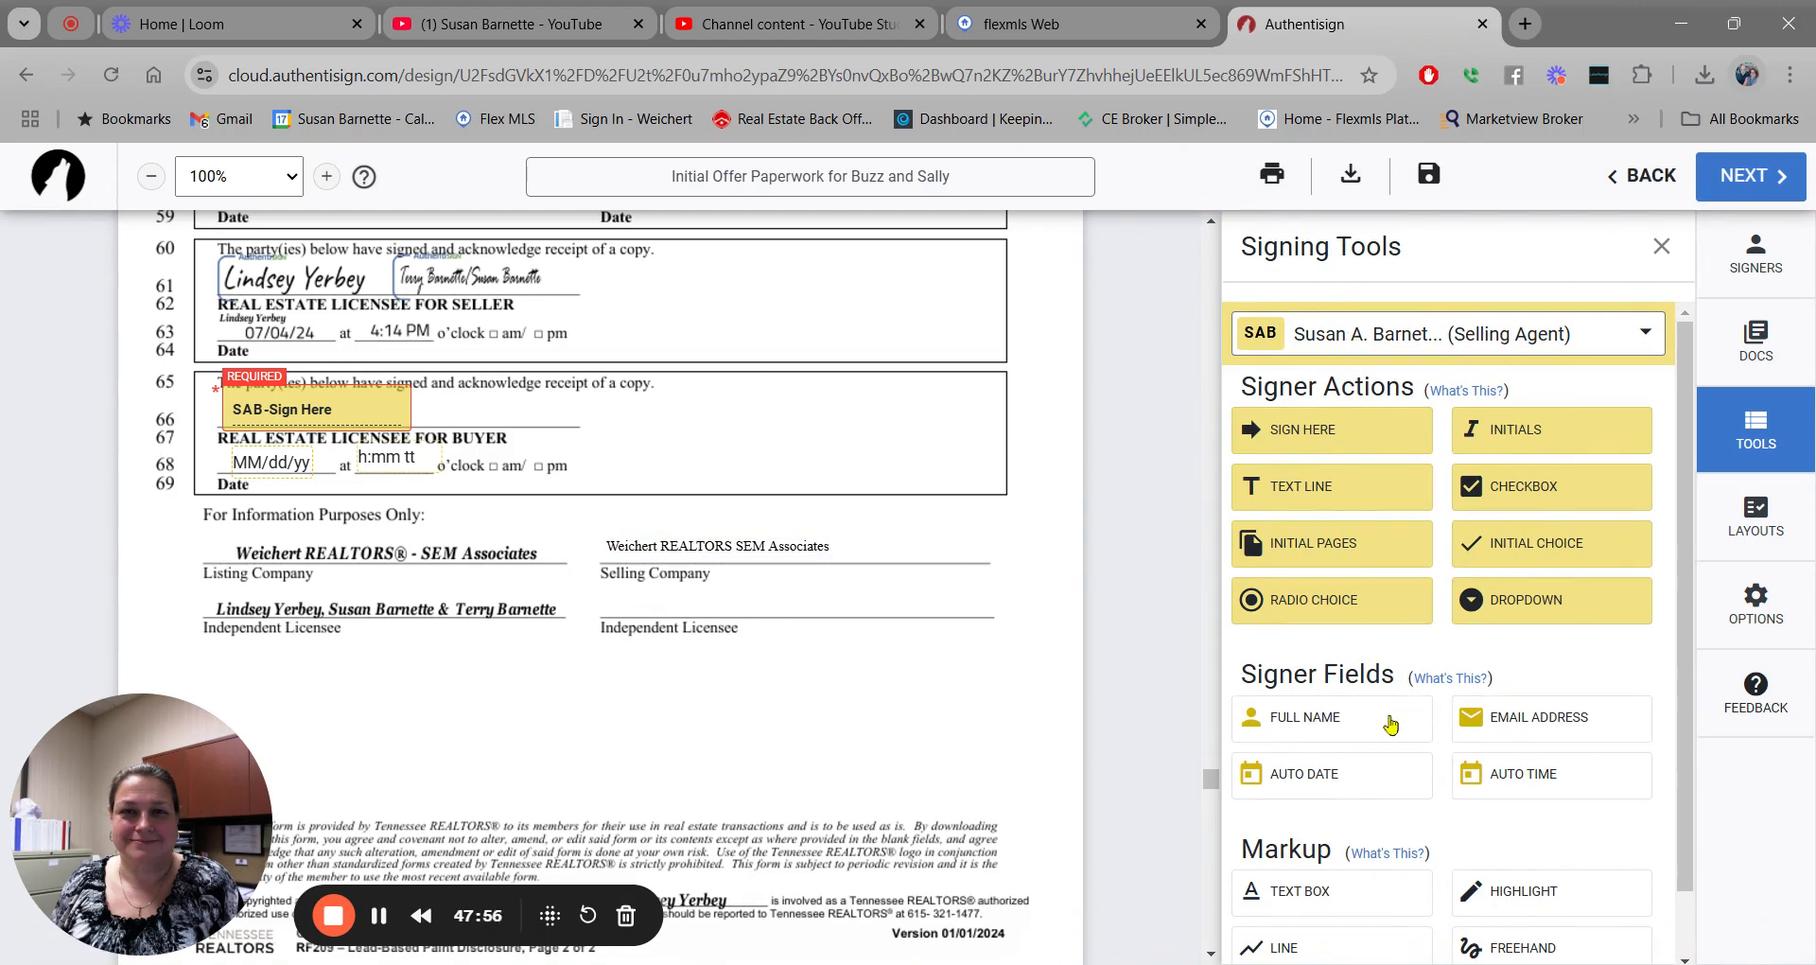
# Put the selling agent's Full Name field above the Independent Licensee line, then return to the first document.
pyautogui.moveTo(1389, 726); pyautogui.dragTo(616, 601)
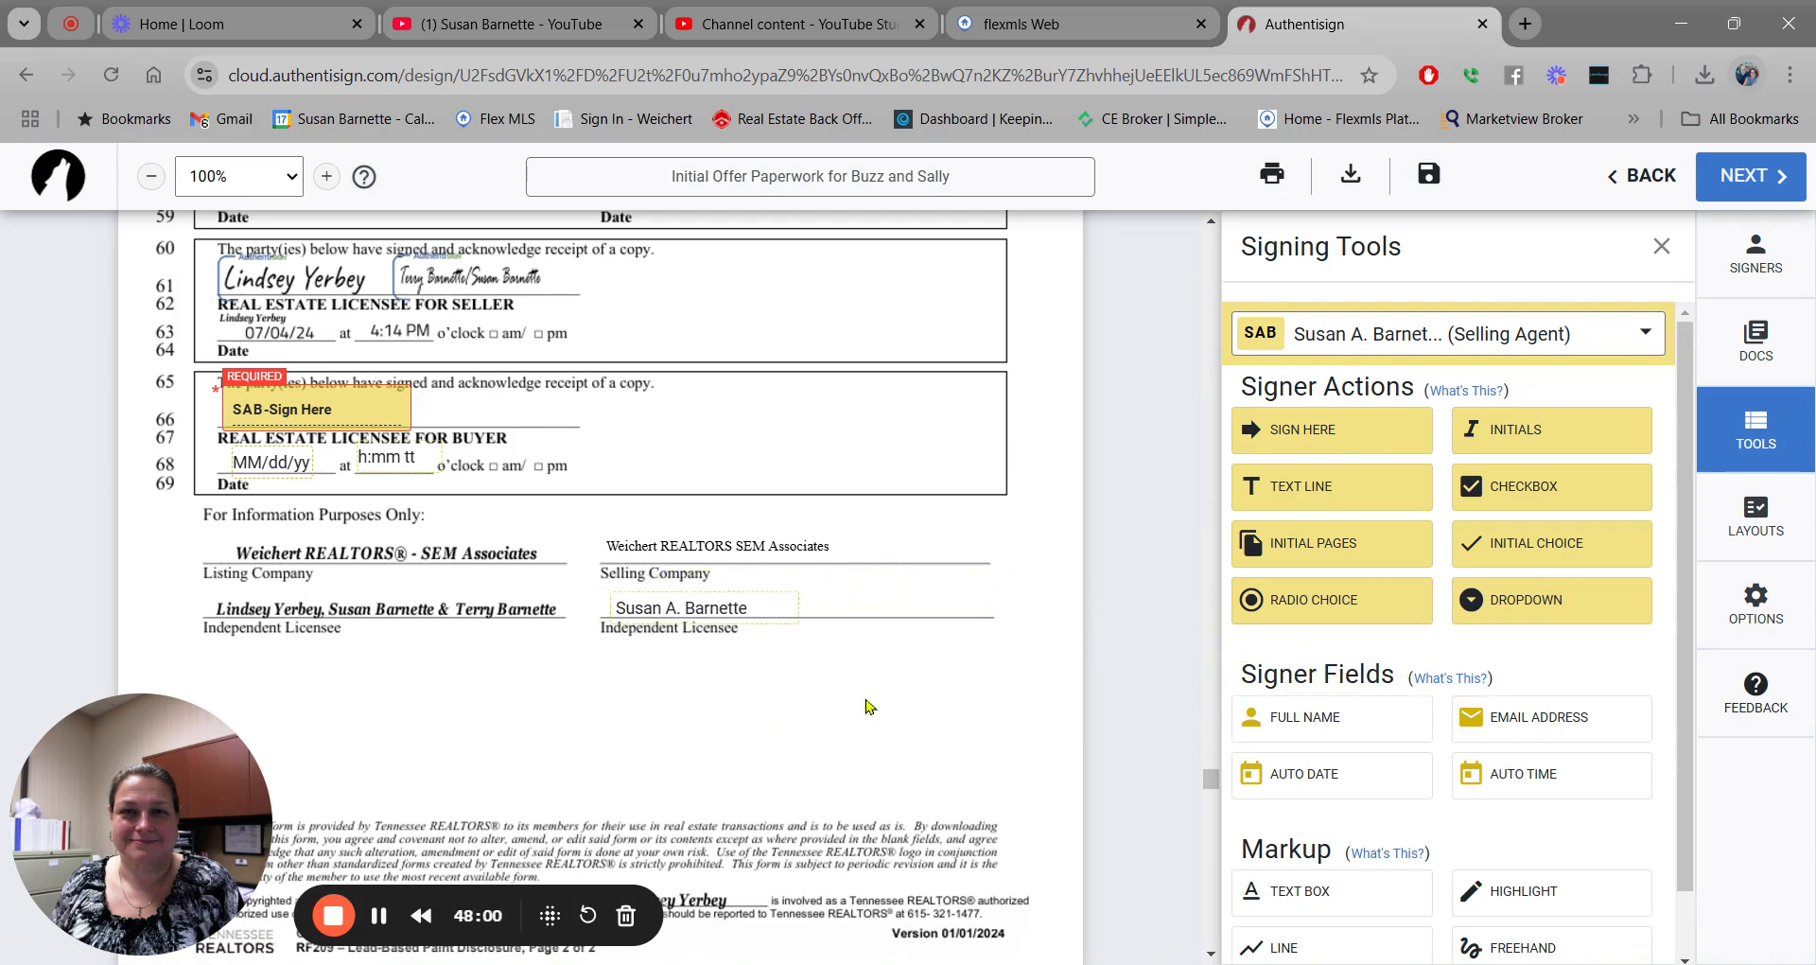
pyautogui.scroll(-6, 1008, 604)
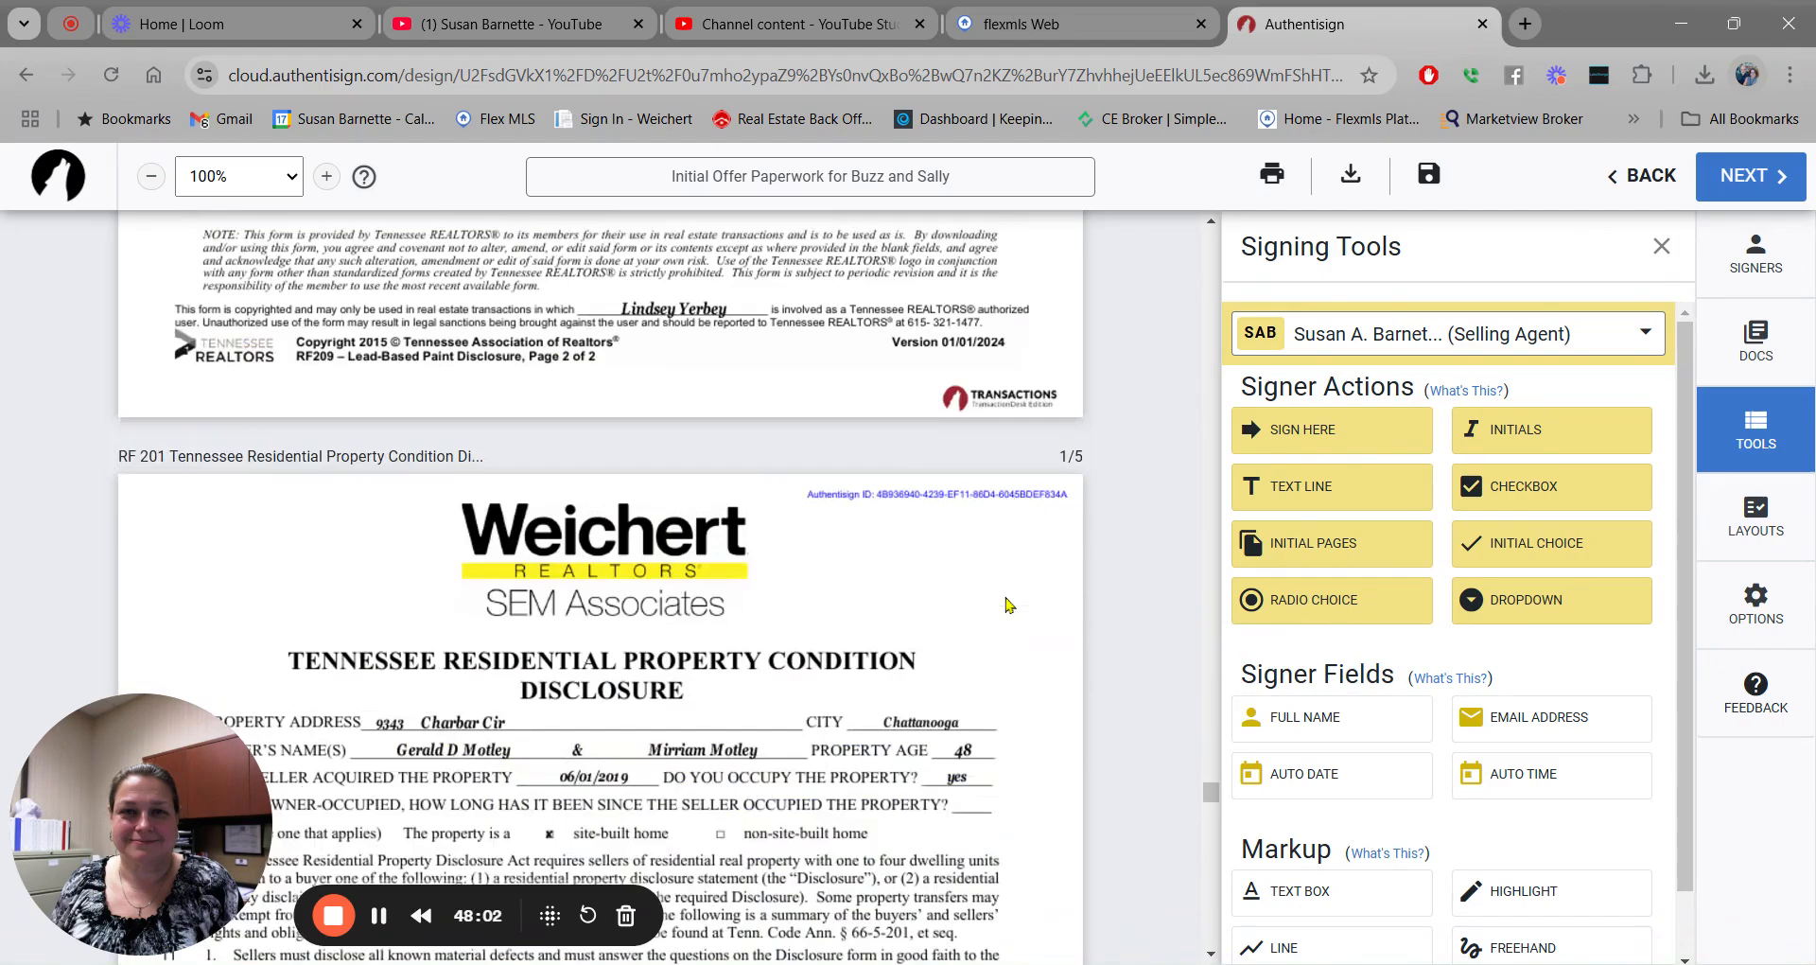
pyautogui.scroll(-20, 1008, 604)
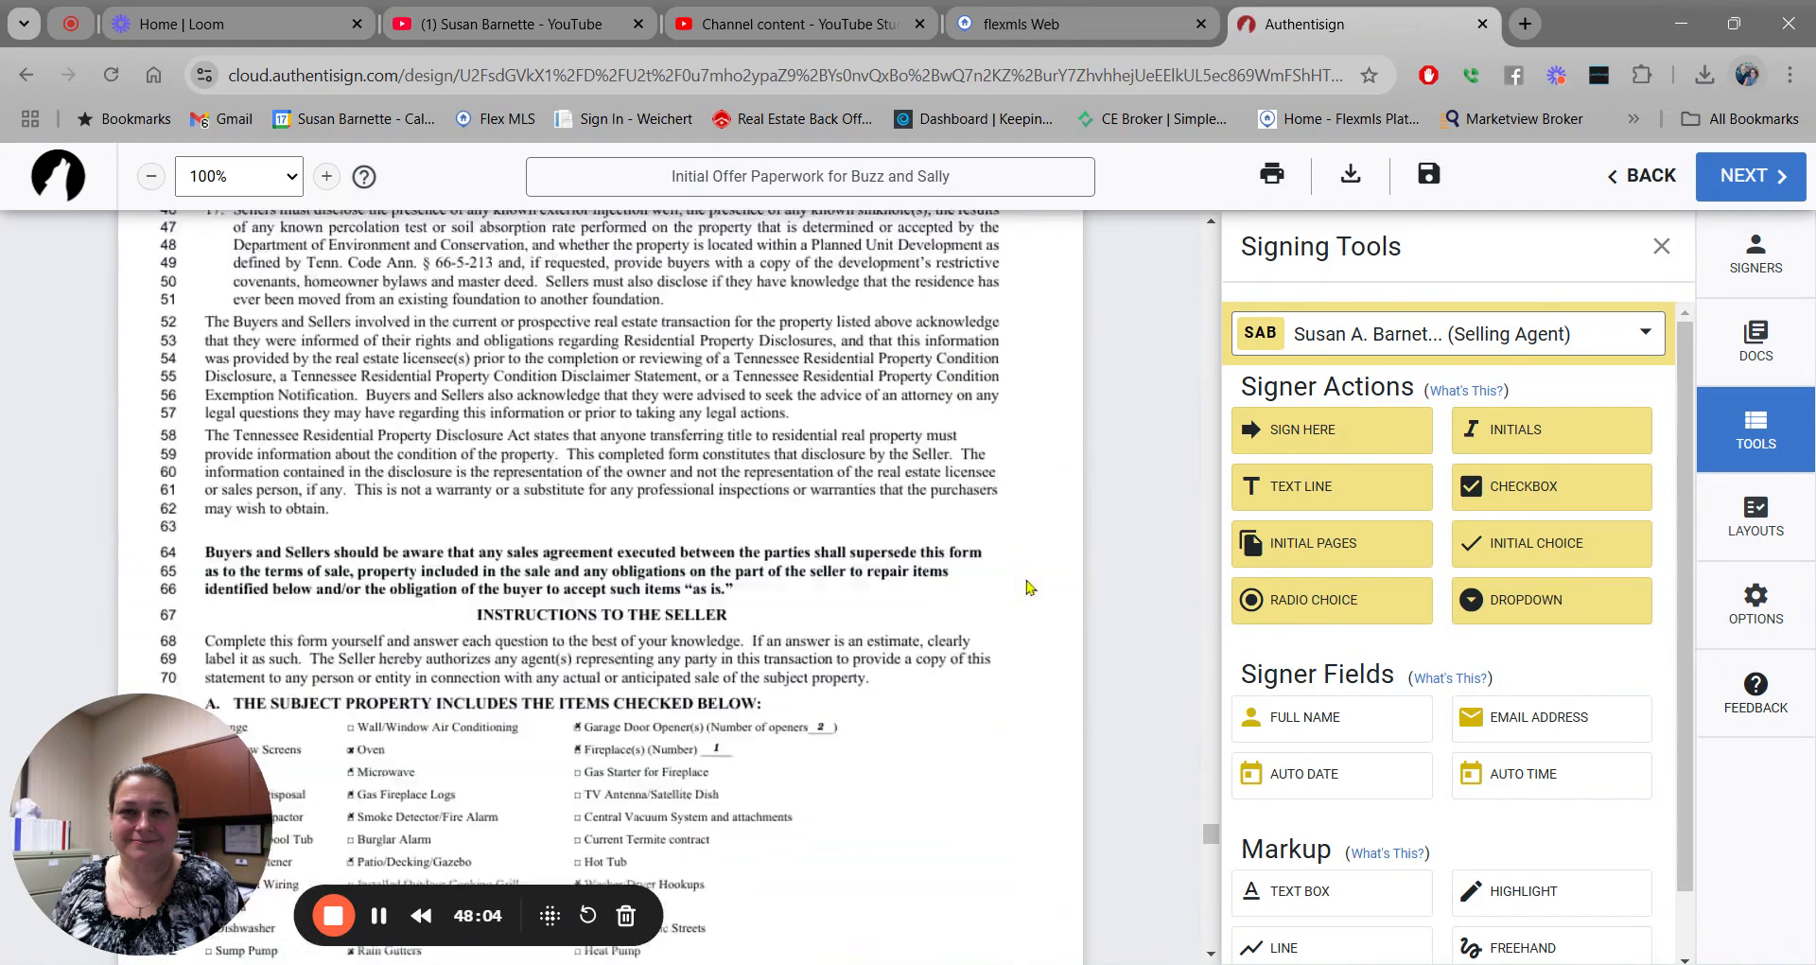
pyautogui.scroll(-20, 1030, 588)
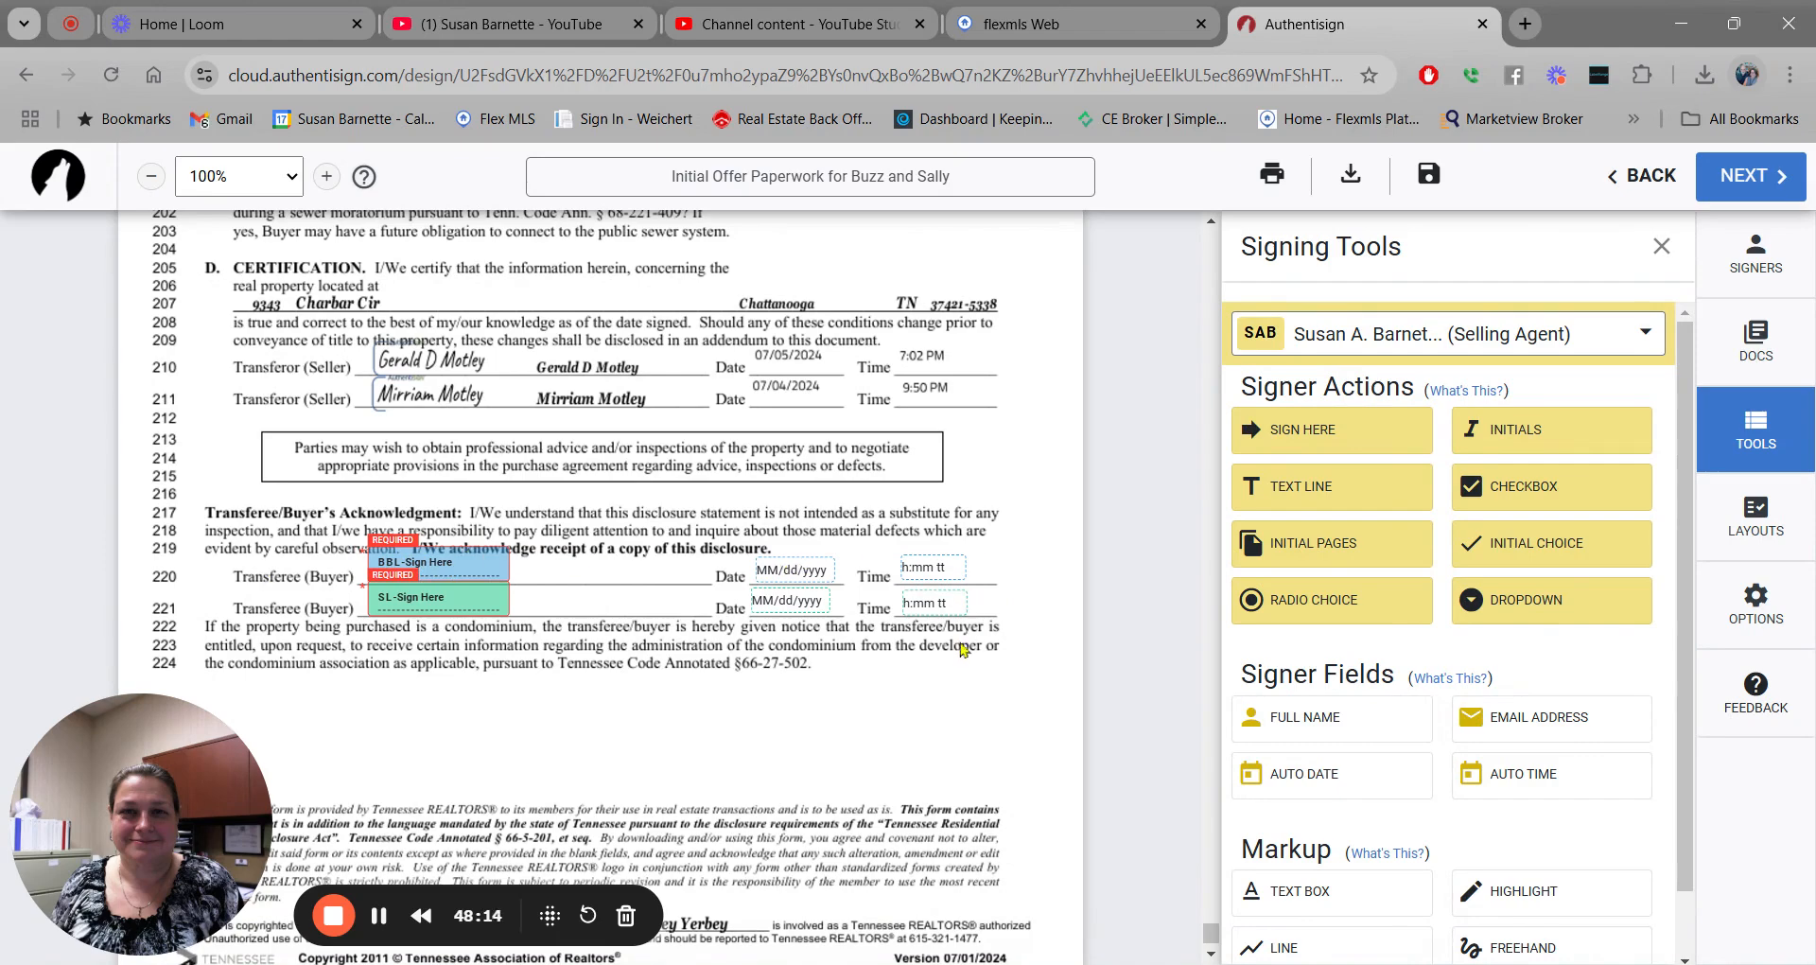
pyautogui.scroll(-1, 959, 651)
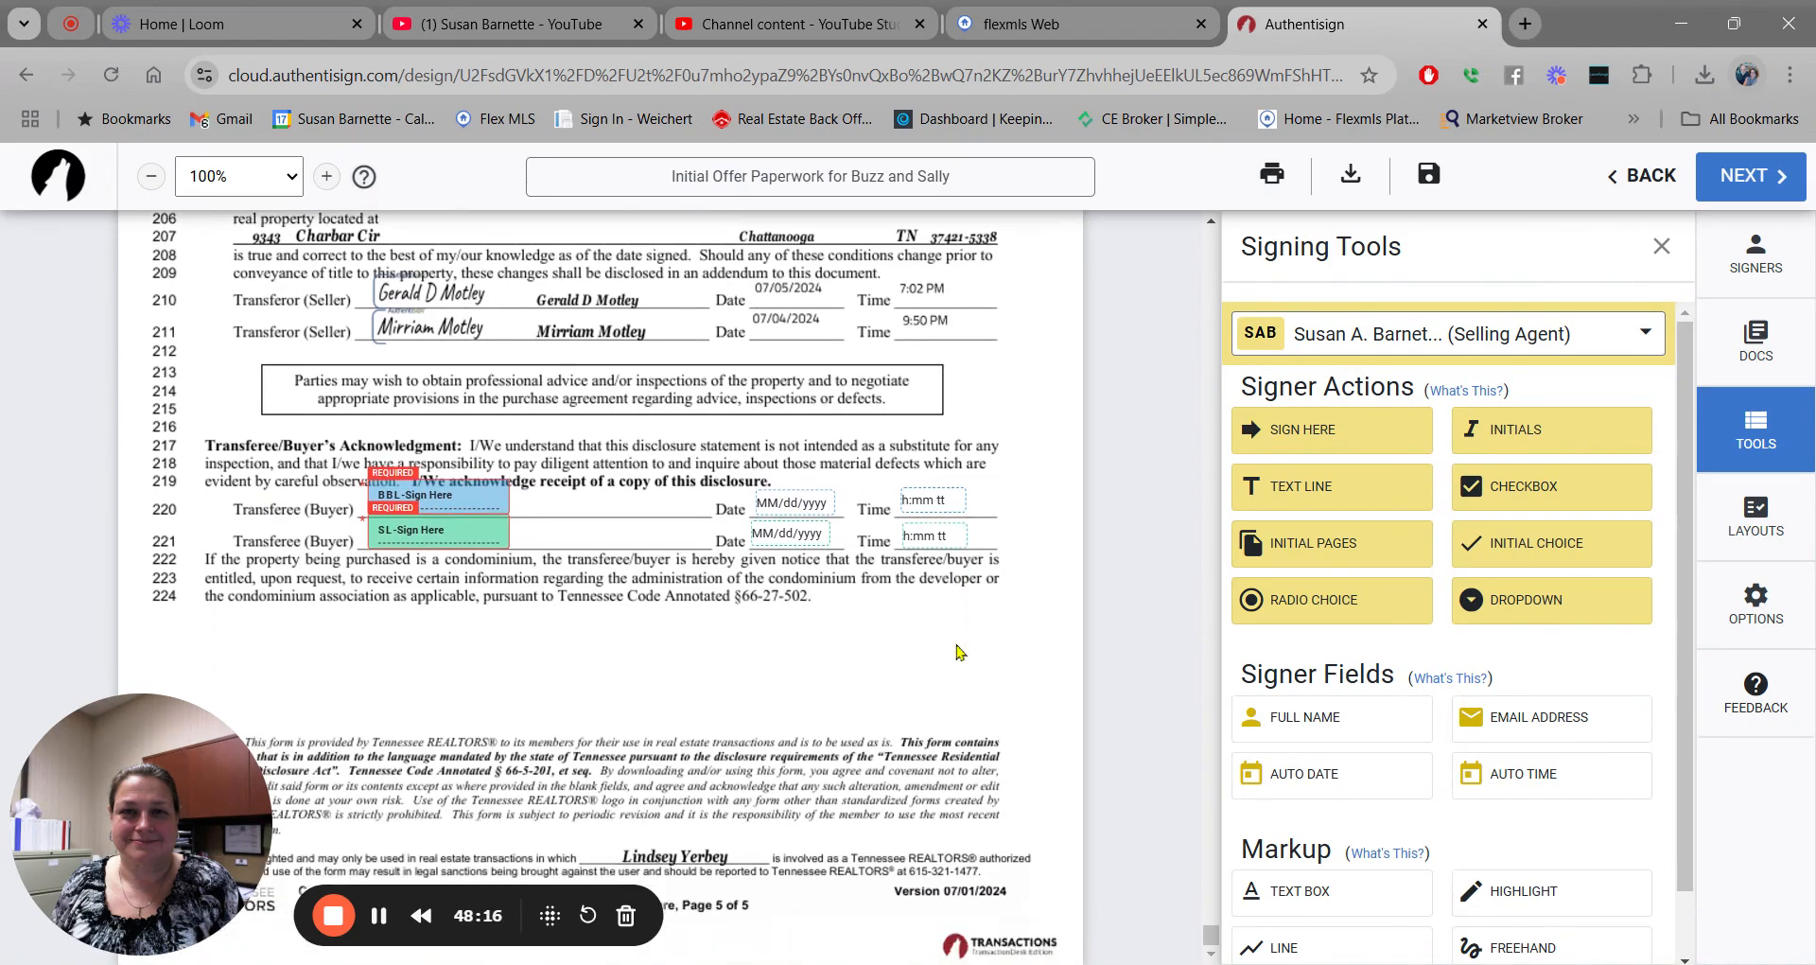
pyautogui.scroll(20, 959, 651)
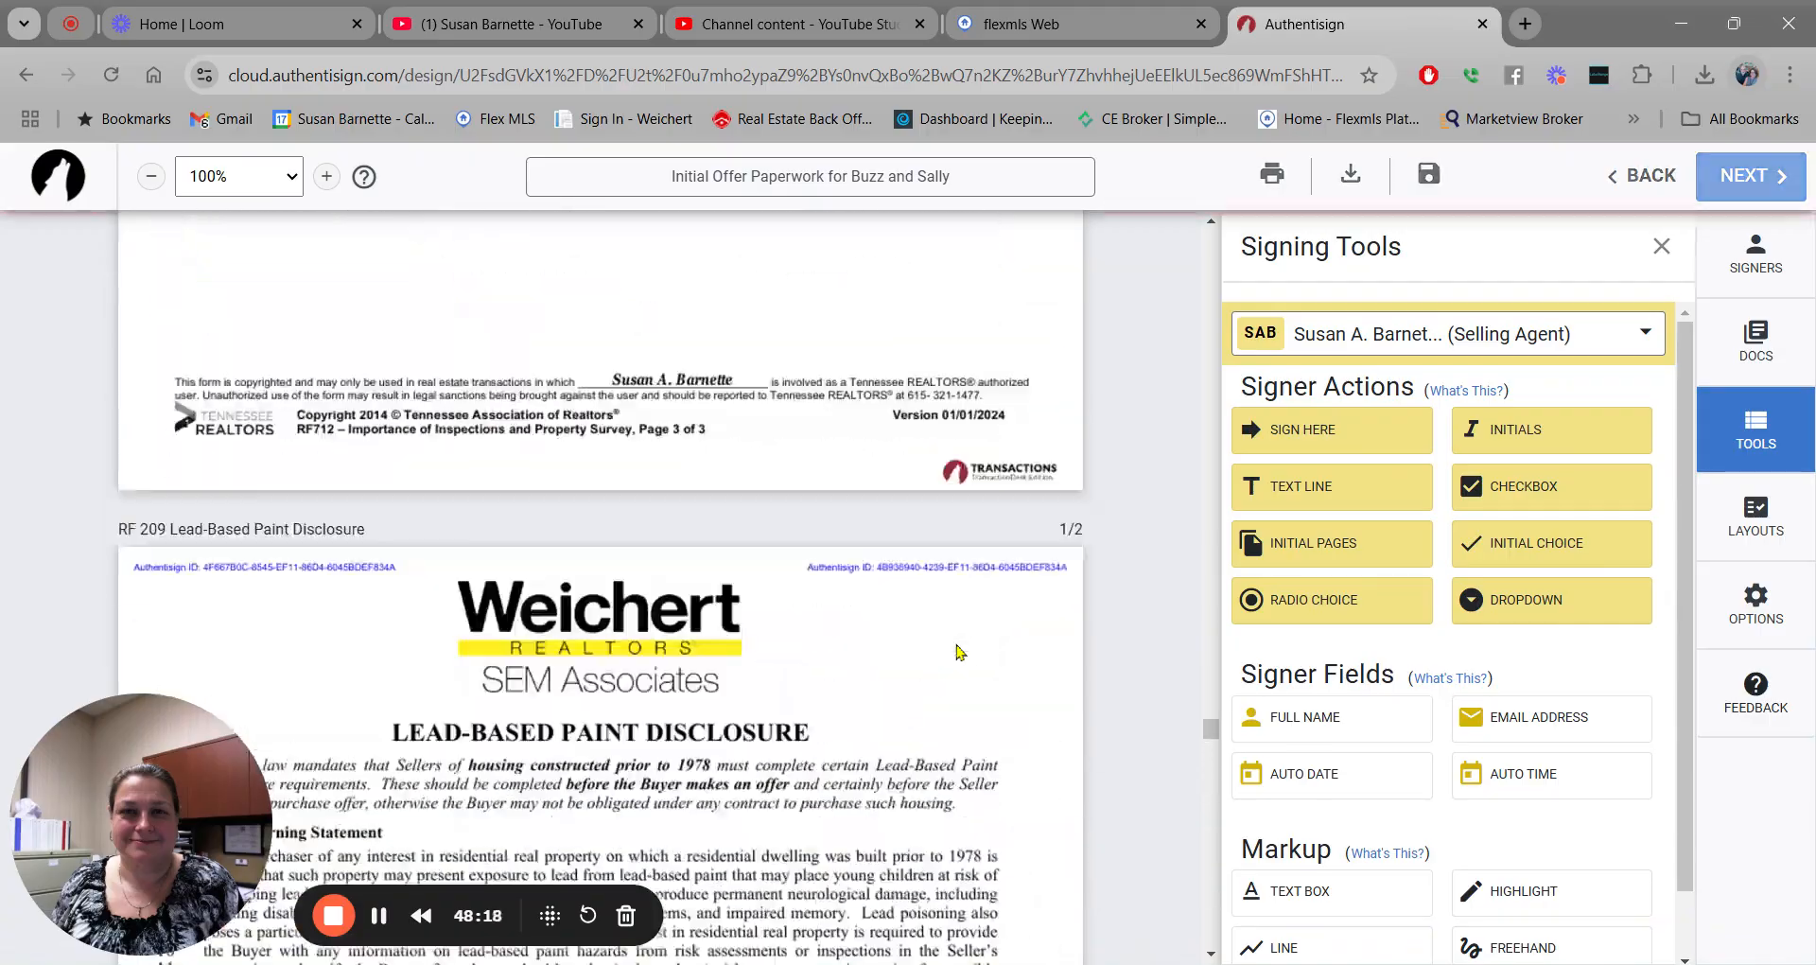
pyautogui.scroll(20, 959, 651)
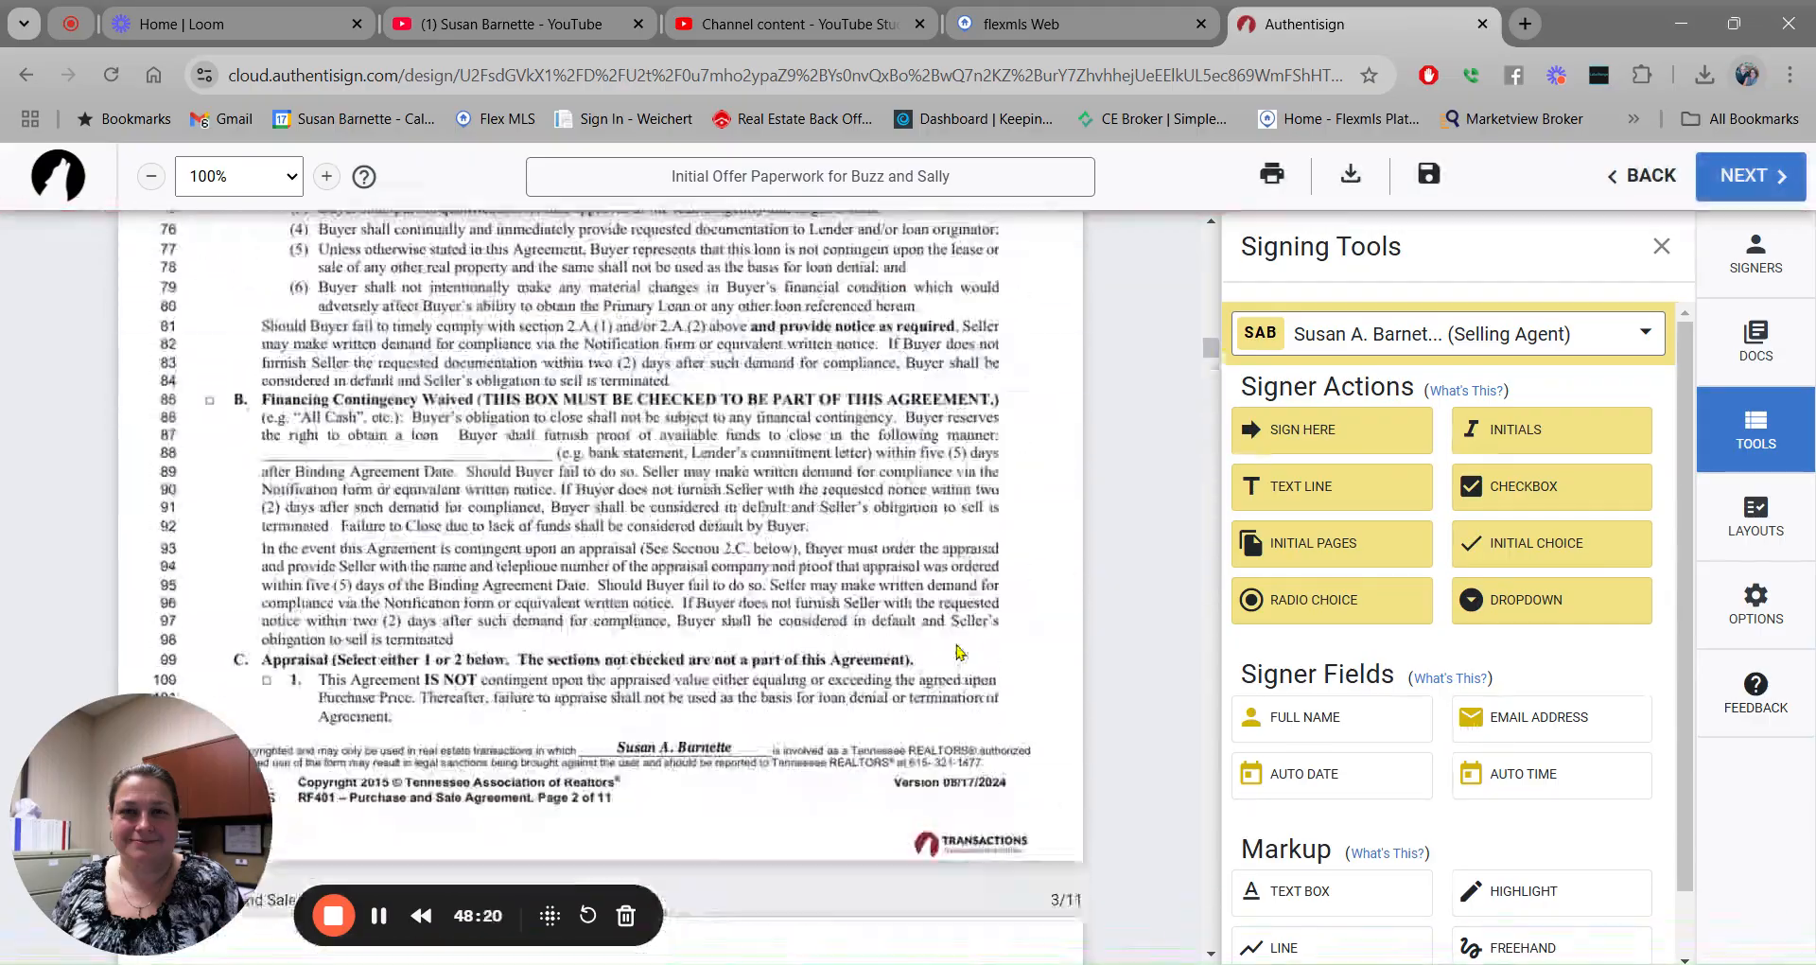
pyautogui.scroll(10, 959, 651)
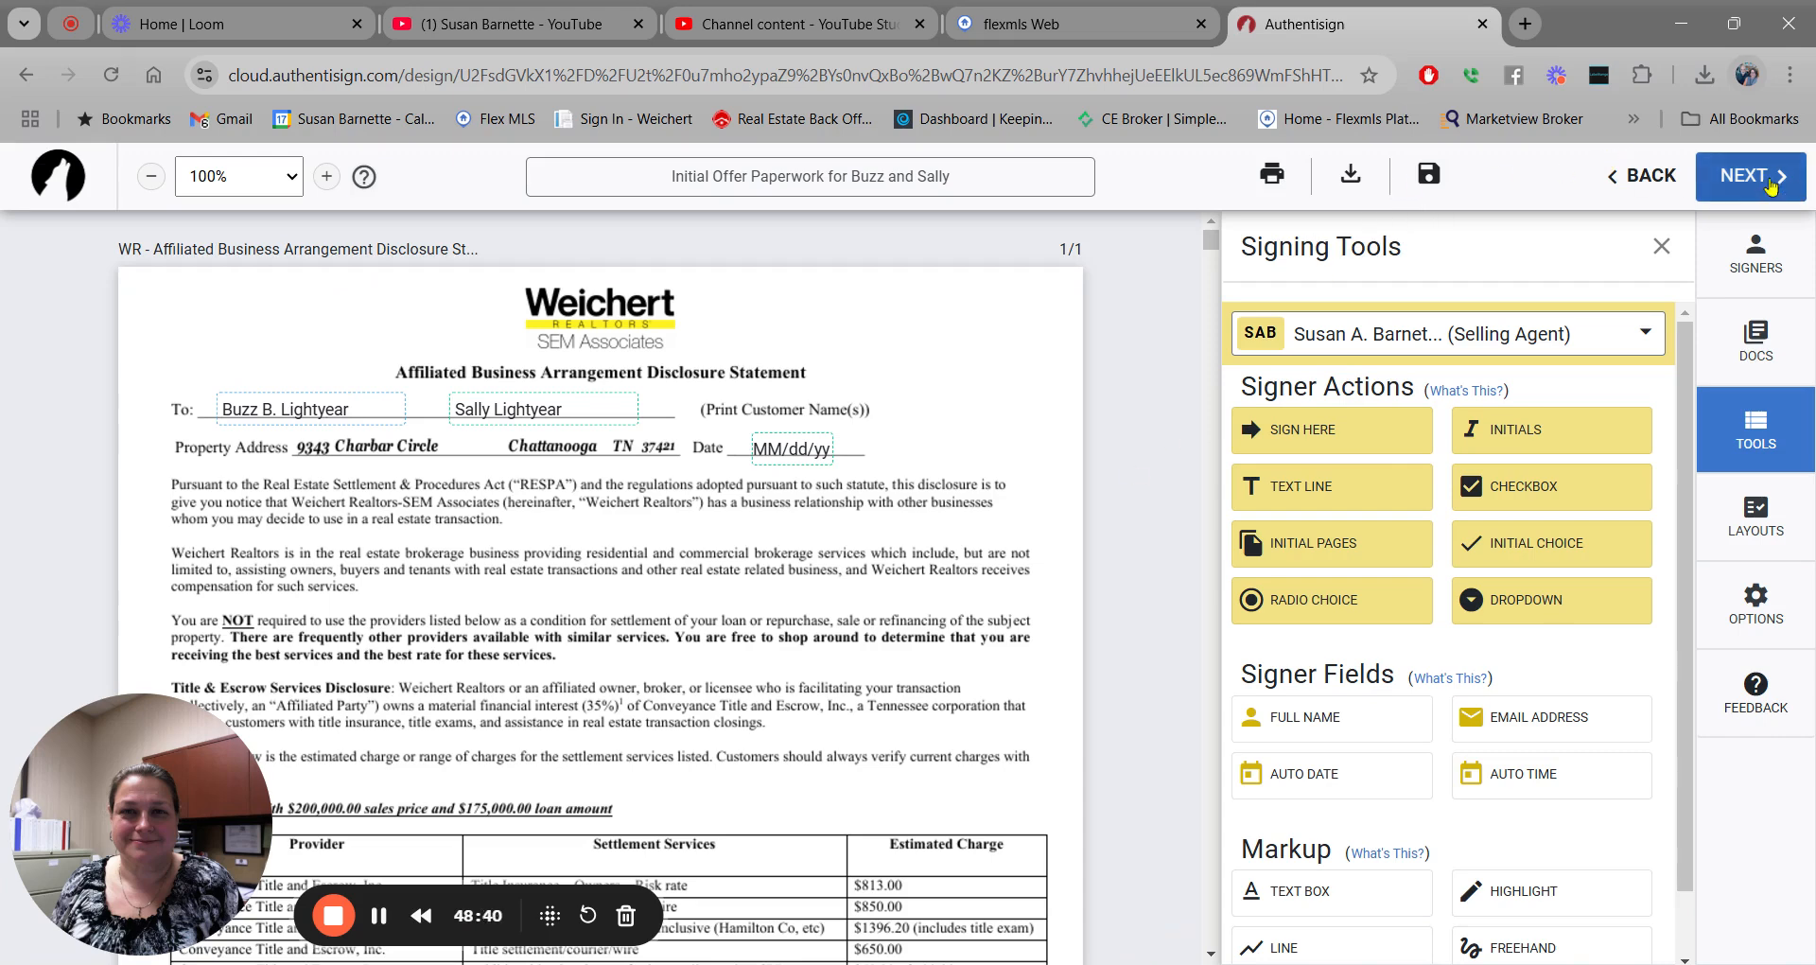
# Save the setup, continue to Finalize Signing Setup, and choose Customize Invites.
pyautogui.click(1429, 176)
pyautogui.click(1762, 177)
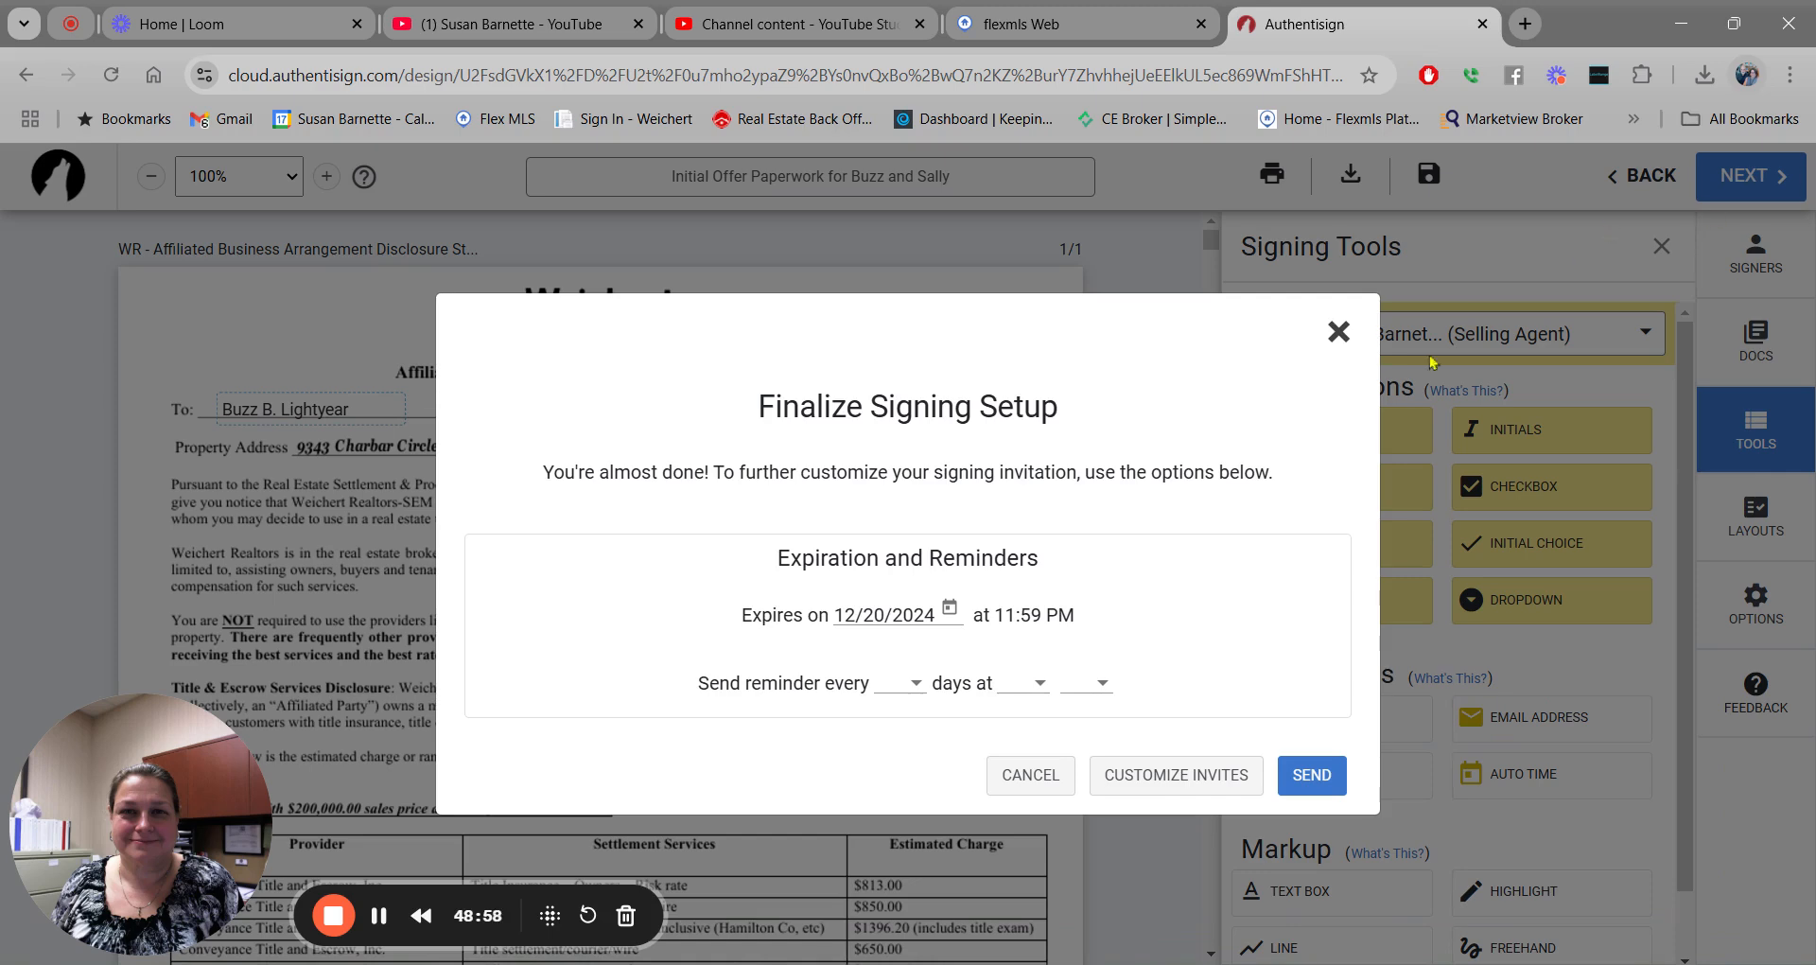
pyautogui.click(1165, 778)
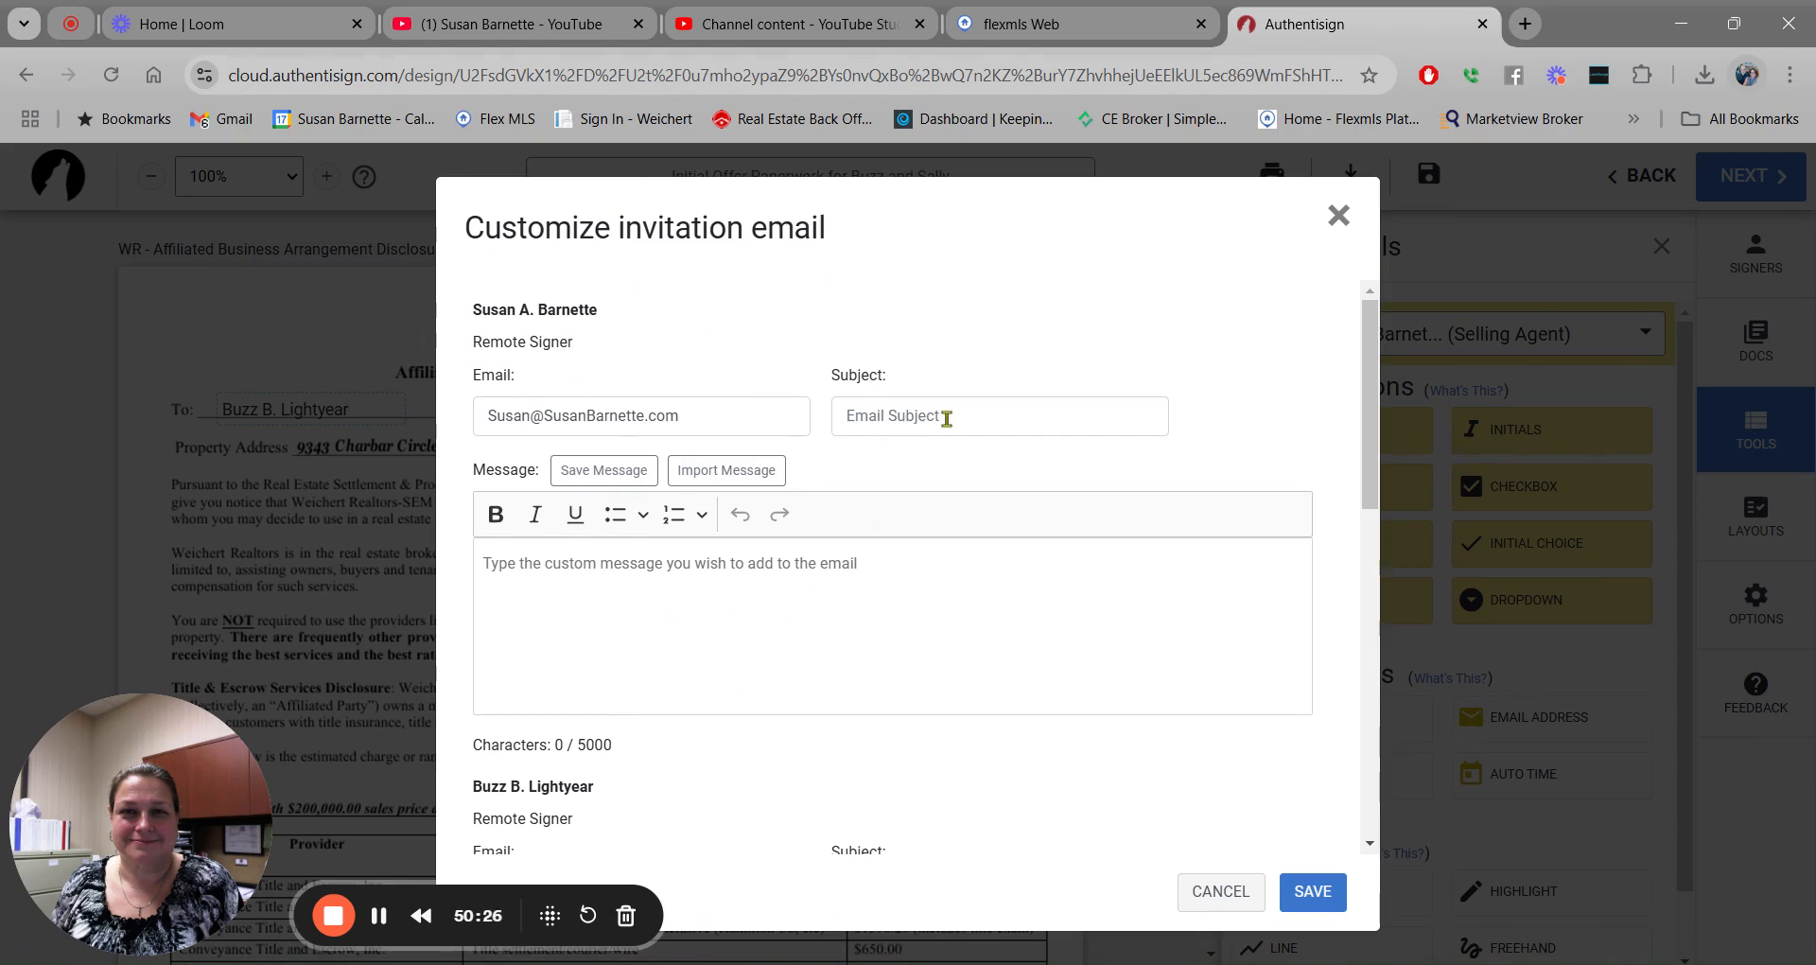
# Give the agent's invitation a subject of the buyer's first name plus 'Initial Offer Paperwork'.
pyautogui.click(906, 417)
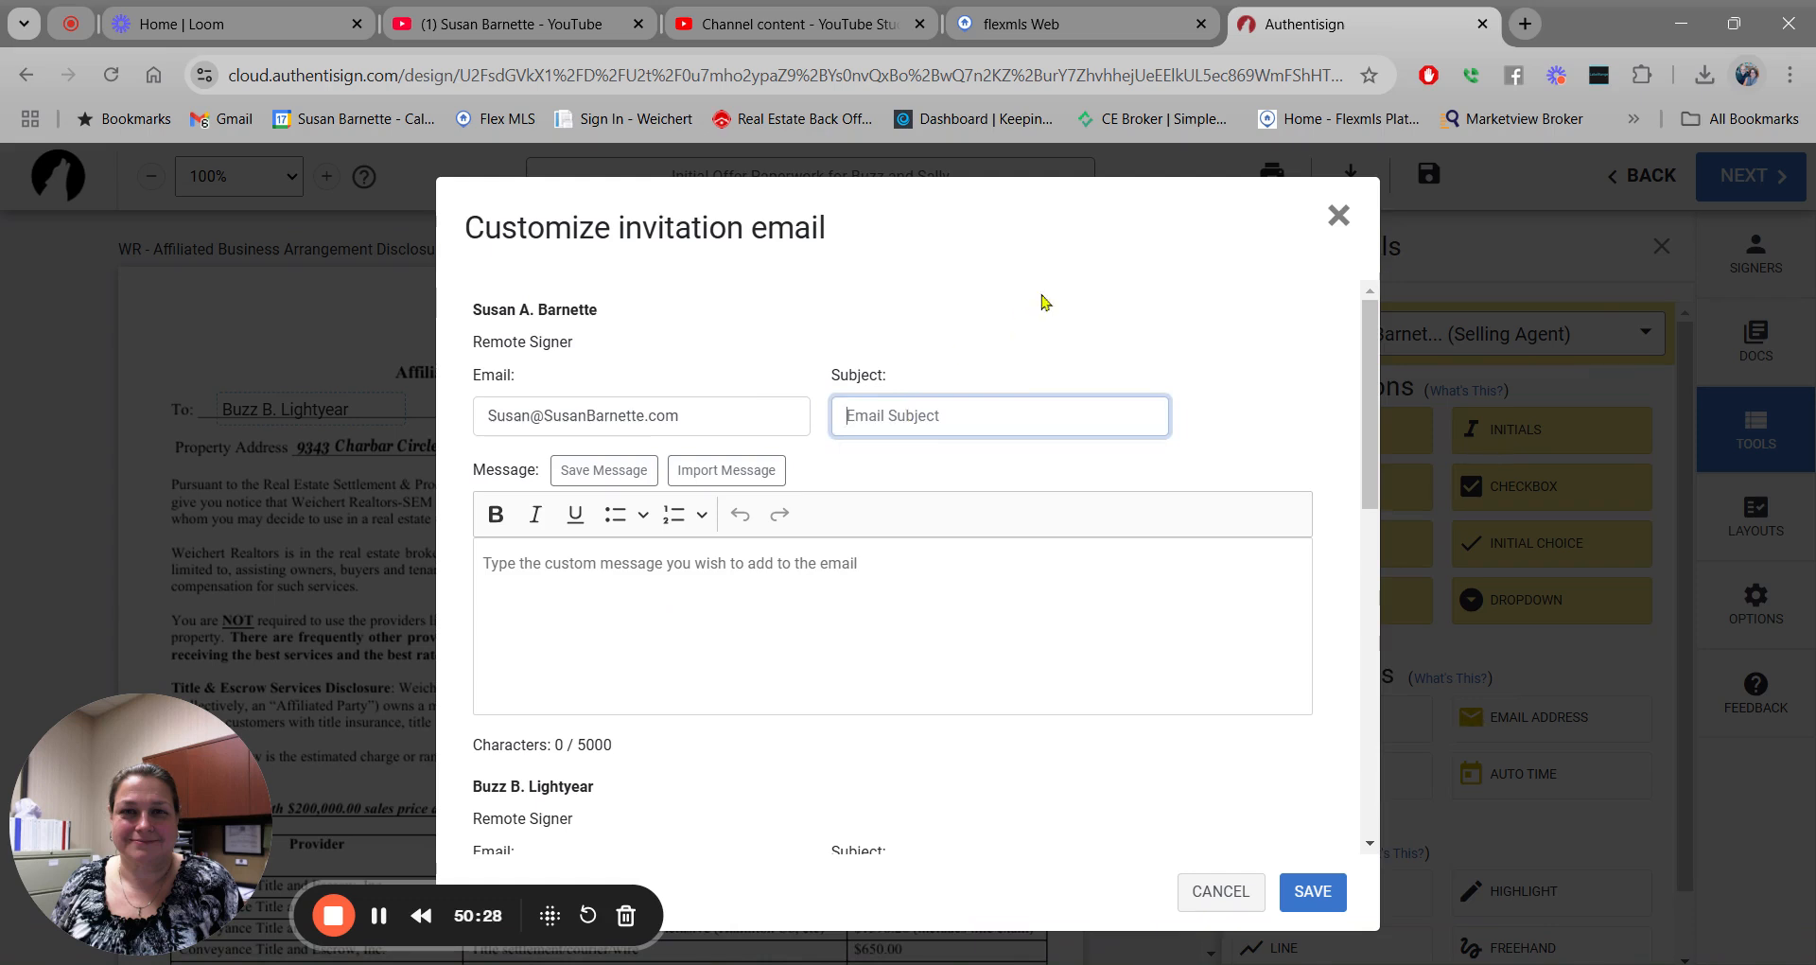
pyautogui.write("Buzz' Initial Offer Paperwork")
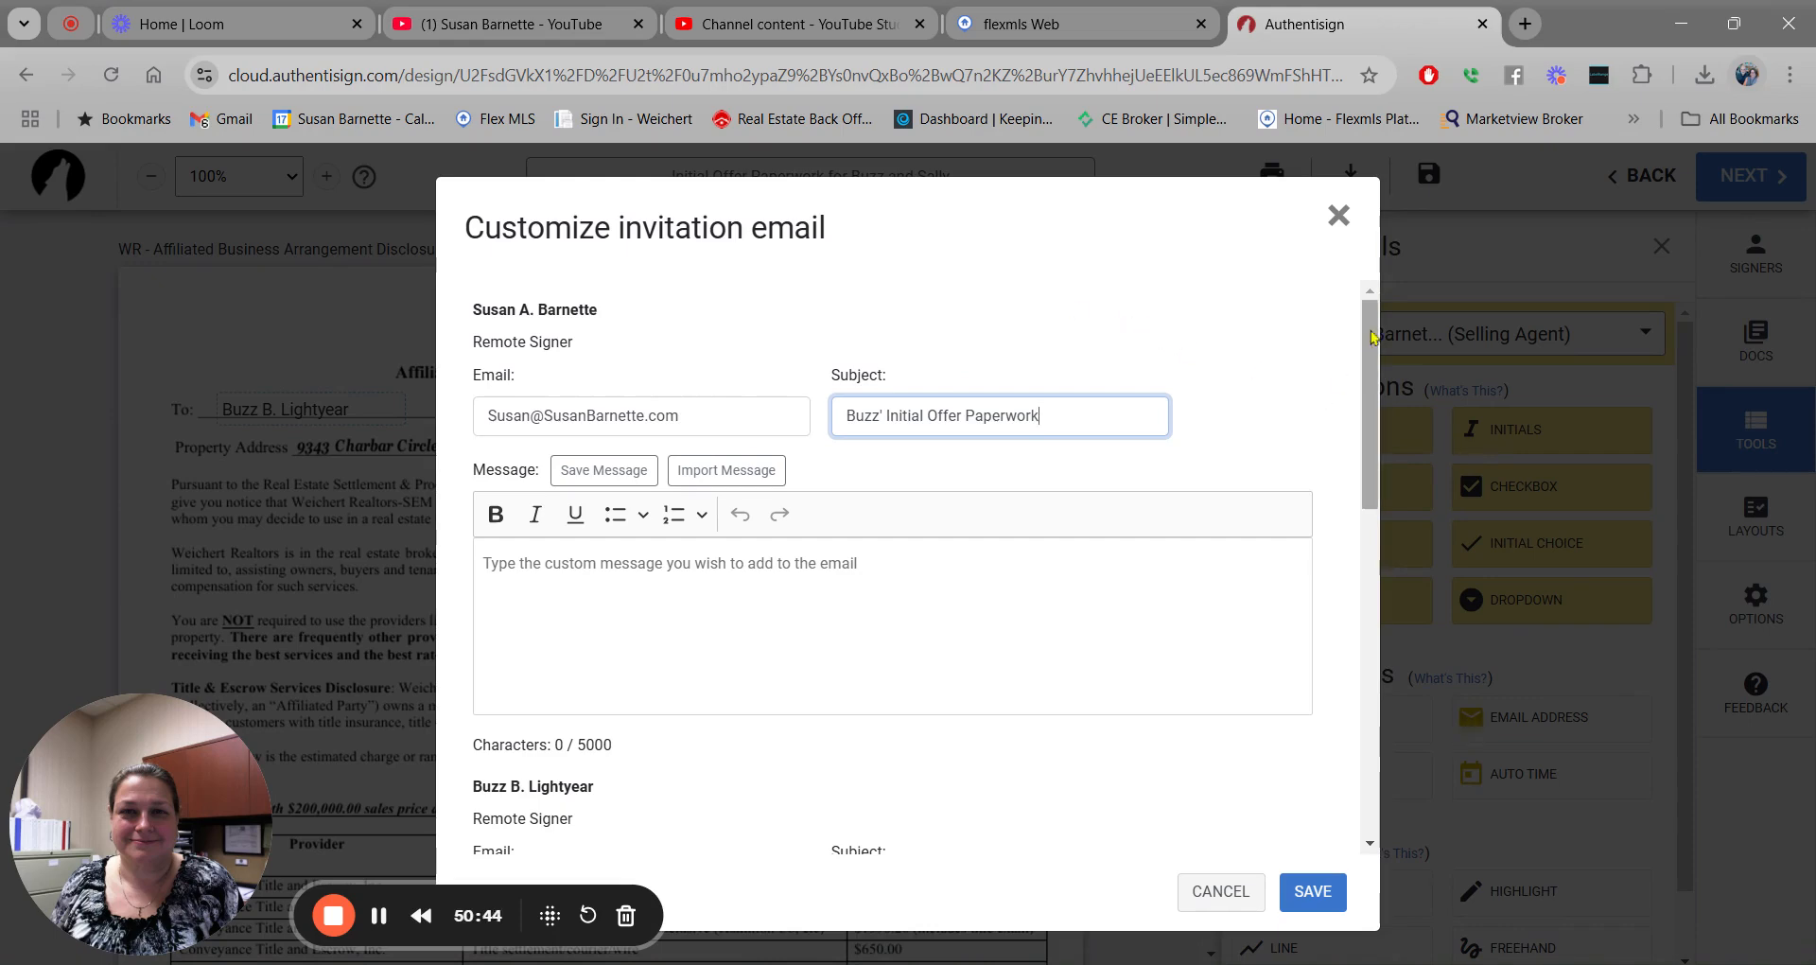
pyautogui.scroll(-1, 1360, 364)
pyautogui.scroll(-3, 1360, 369)
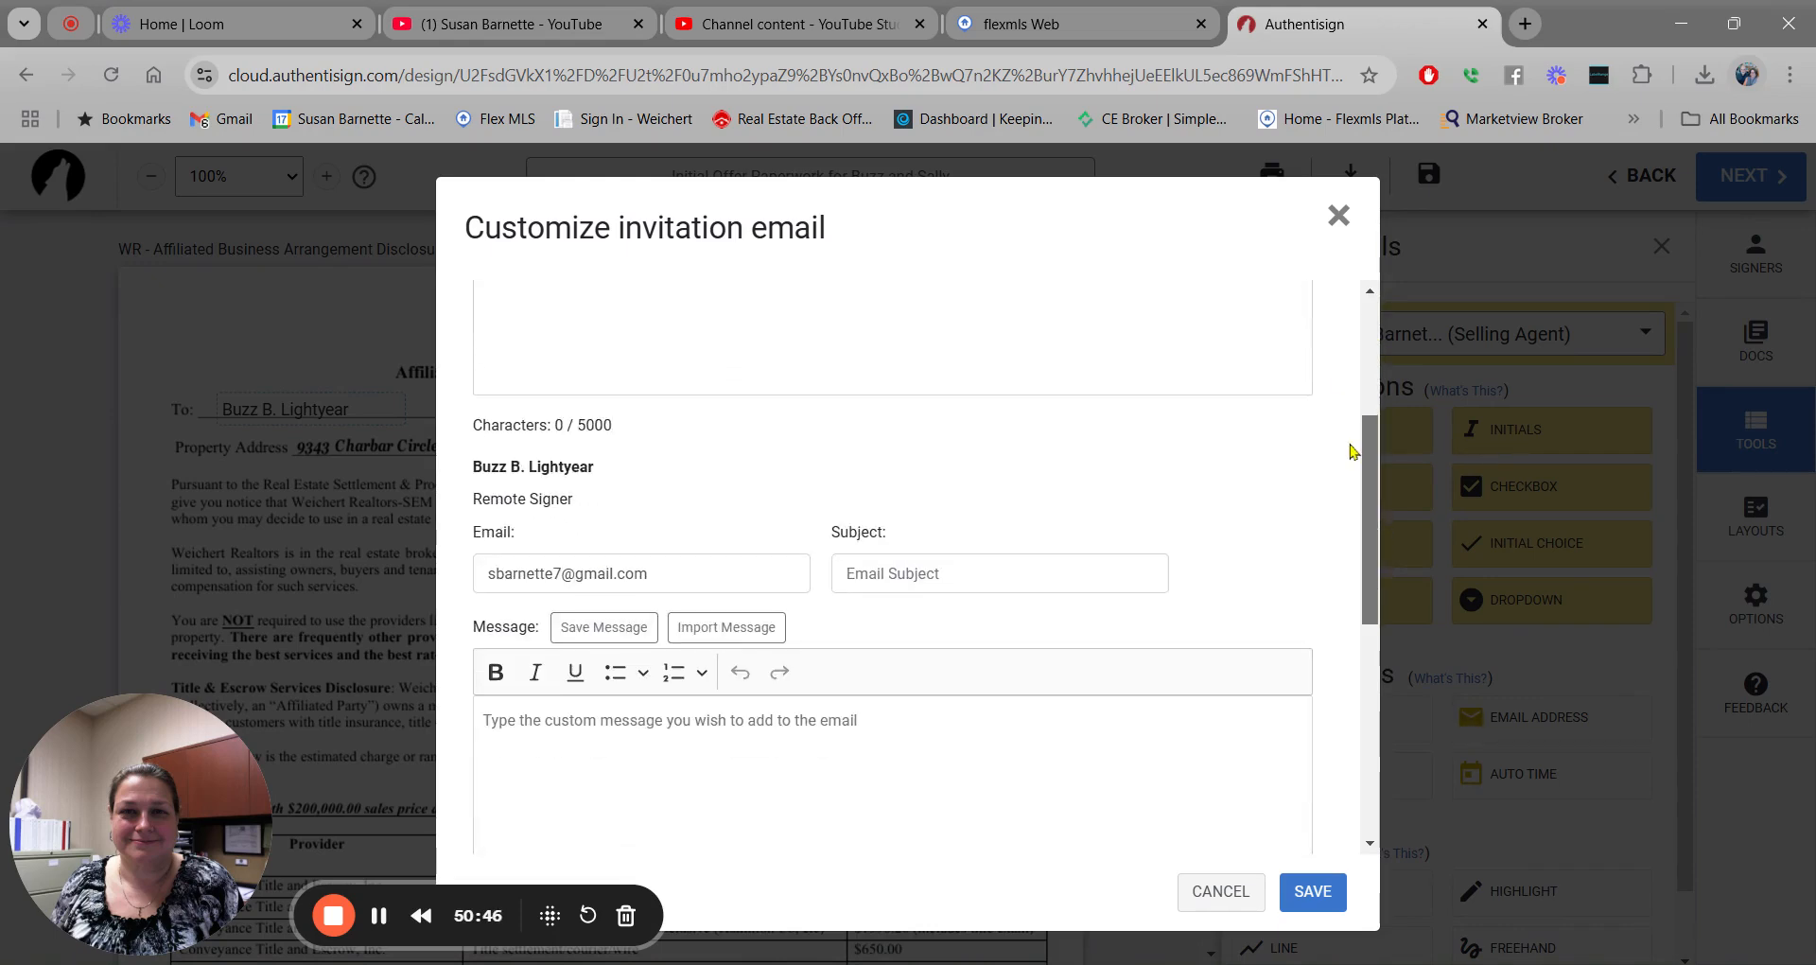
pyautogui.scroll(-1, 1355, 484)
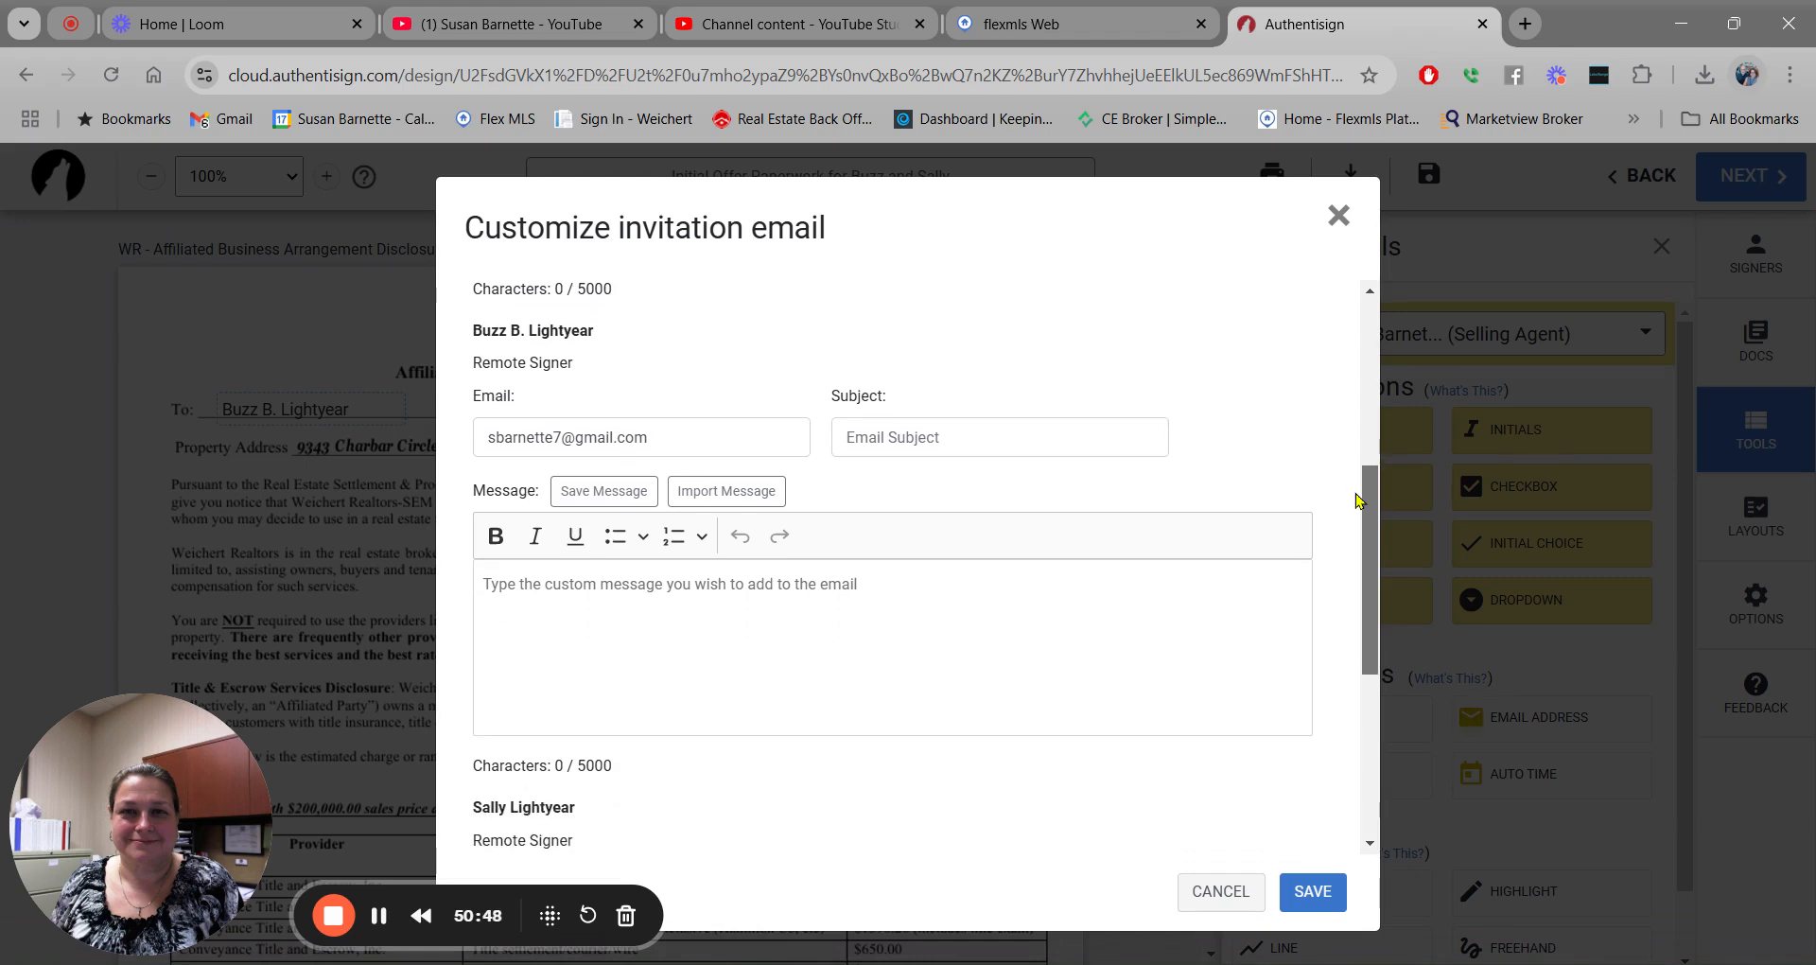
# Give both buyers' invitations the subject 'Your Initial Offer Paperwork to Sign'.
pyautogui.click(864, 425)
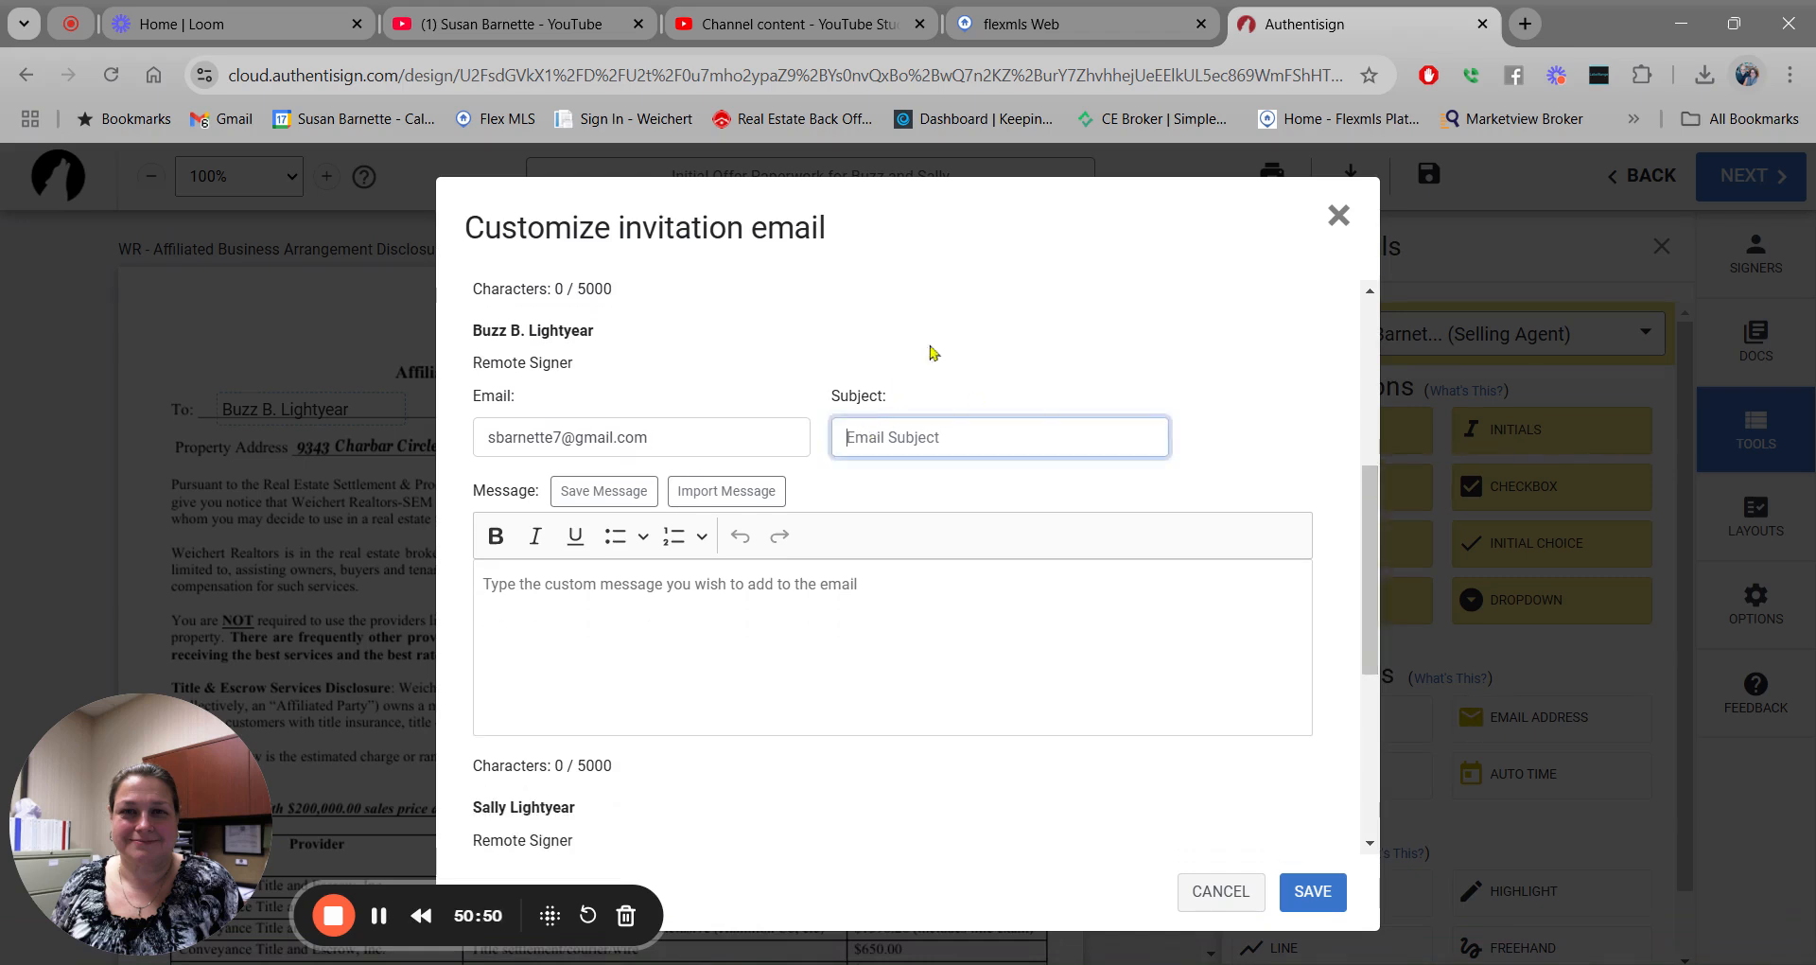
pyautogui.write('Your Initial Offer Paper')
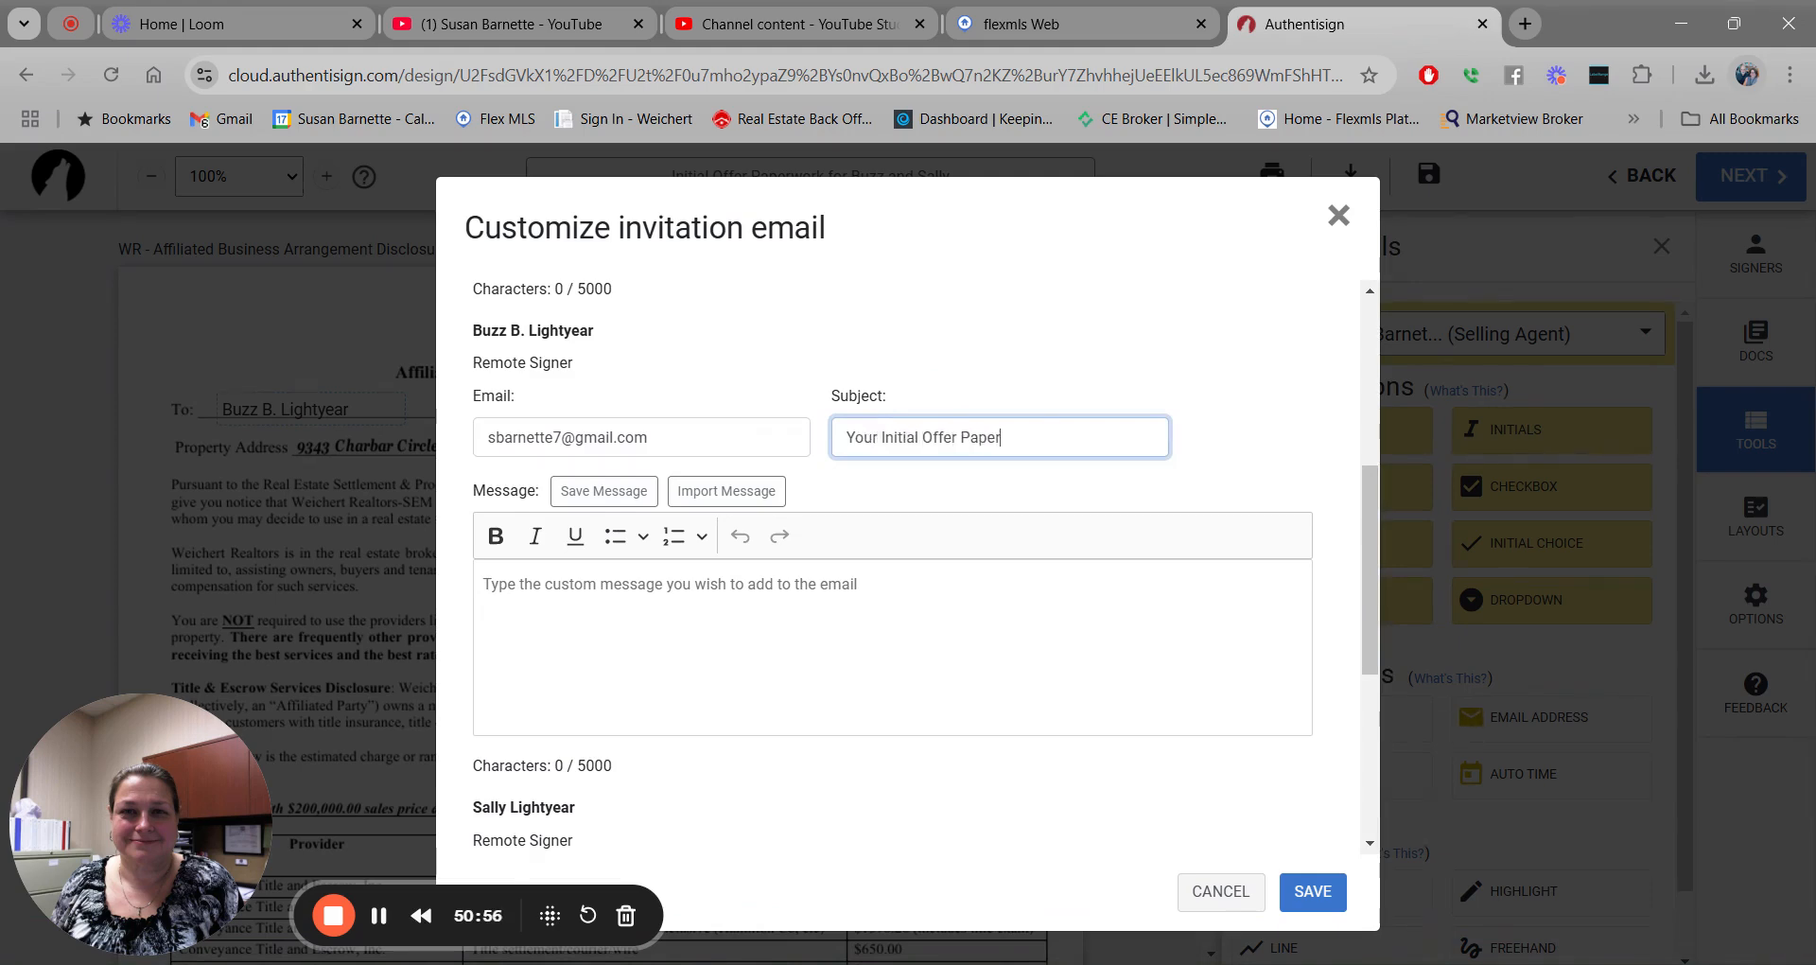
pyautogui.write('work to Sign')
pyautogui.hotkey('ctrl', 'a')
pyautogui.hotkey('ctrl', 'c')
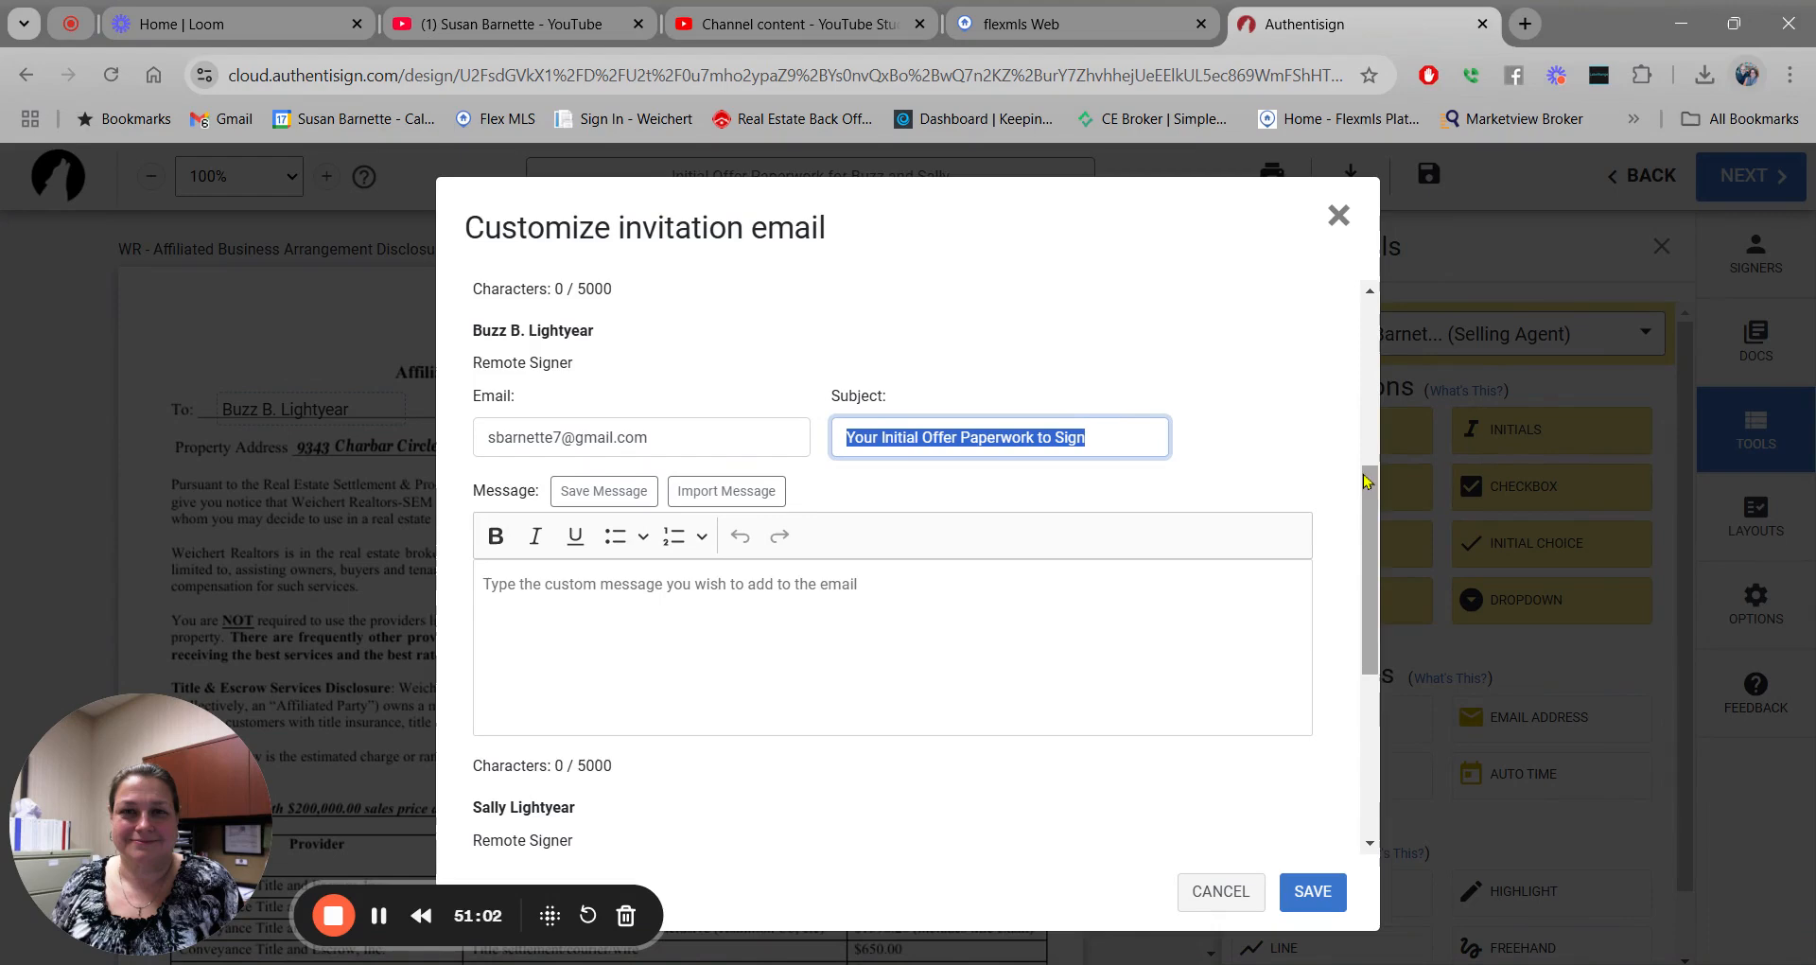
pyautogui.moveTo(1369, 485); pyautogui.dragTo(1304, 582)
pyautogui.click(854, 668)
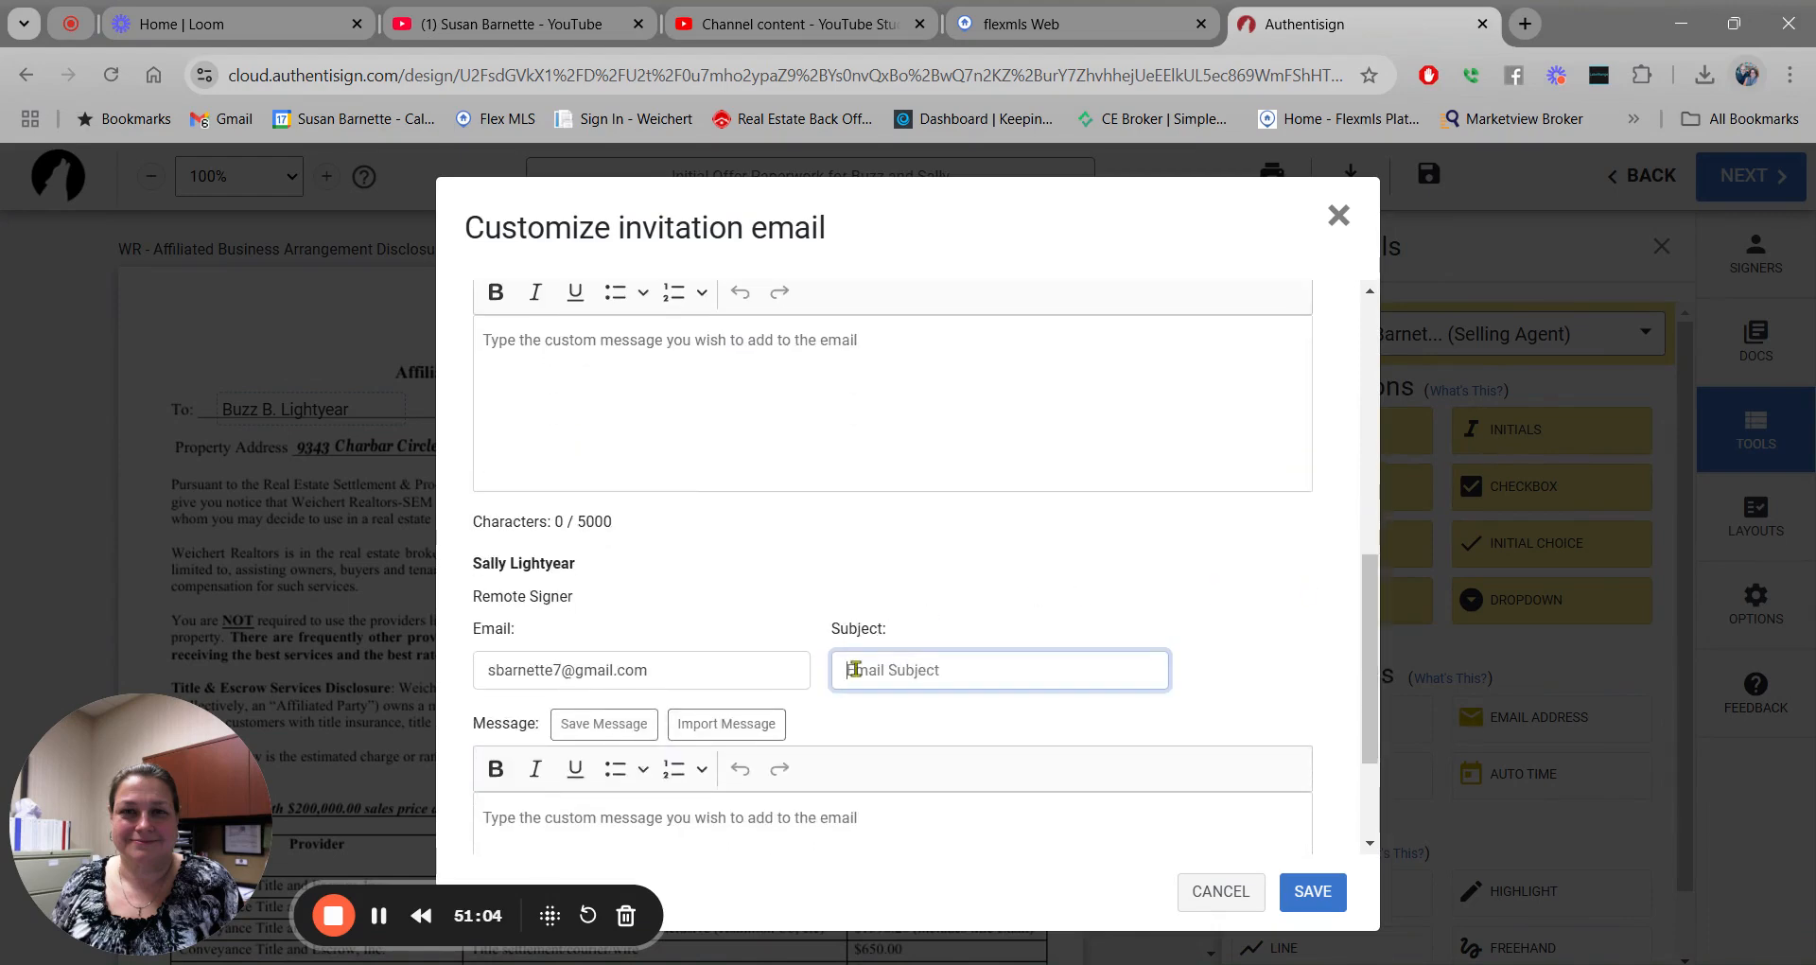
pyautogui.hotkey('ctrl', 'v')
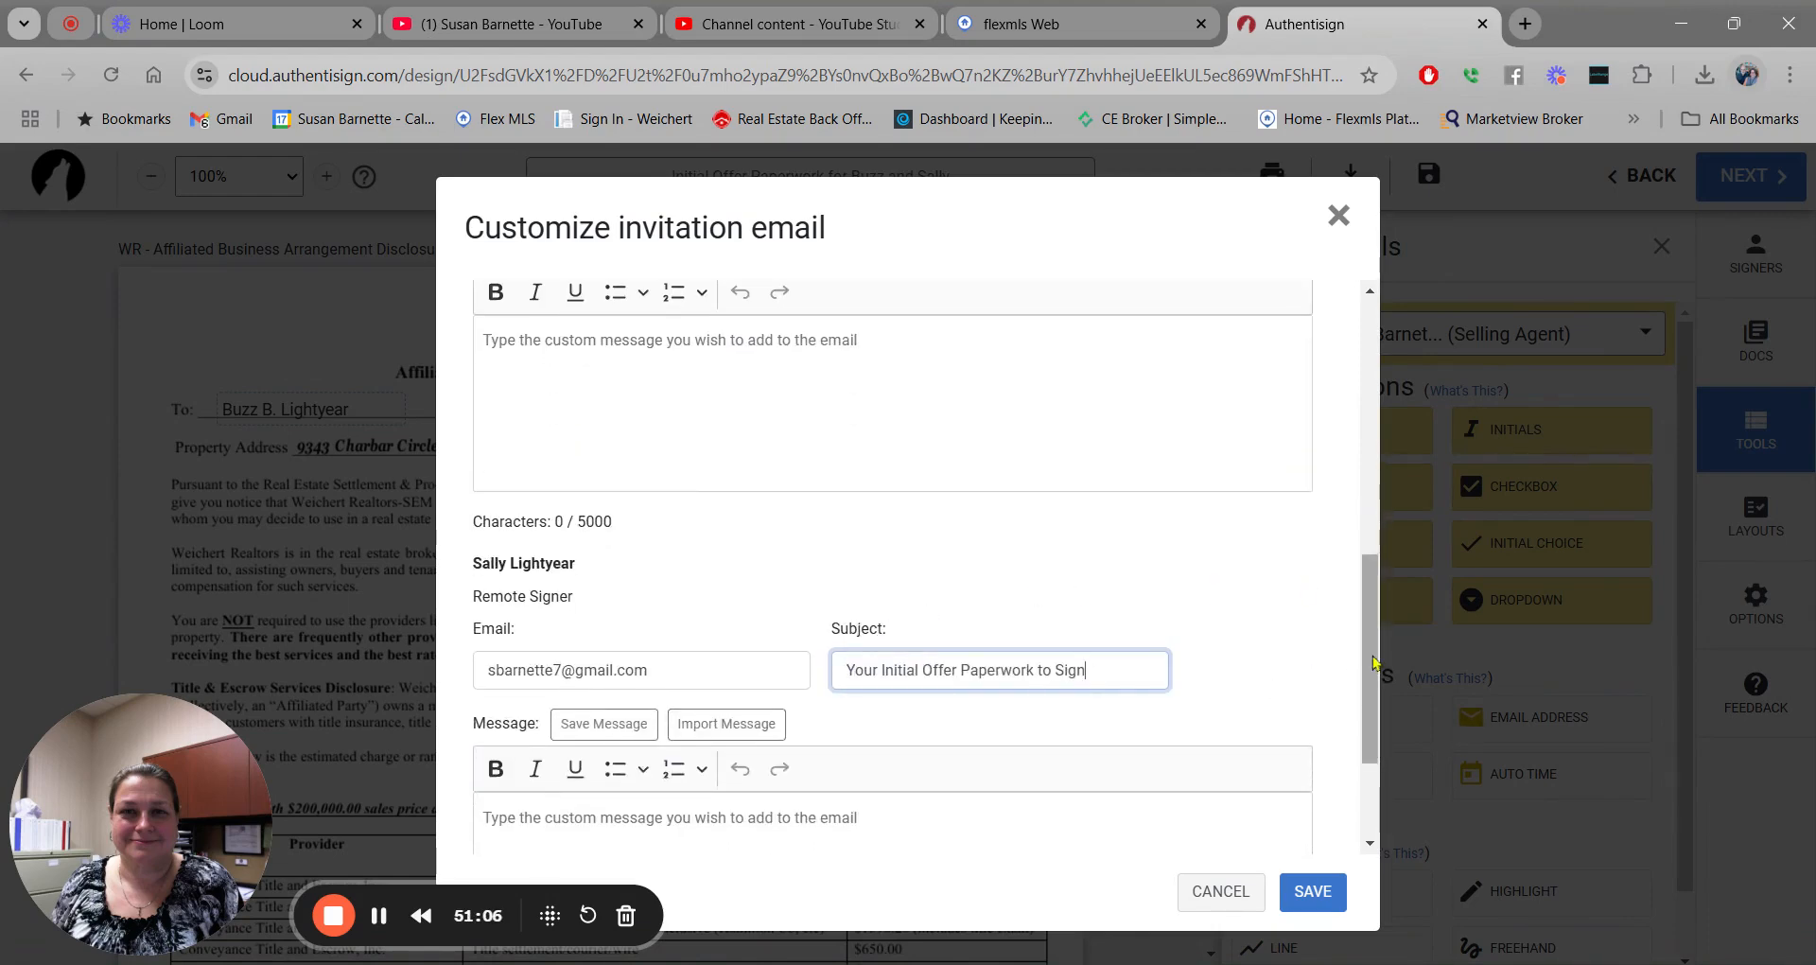
pyautogui.moveTo(1372, 659); pyautogui.dragTo(1370, 577)
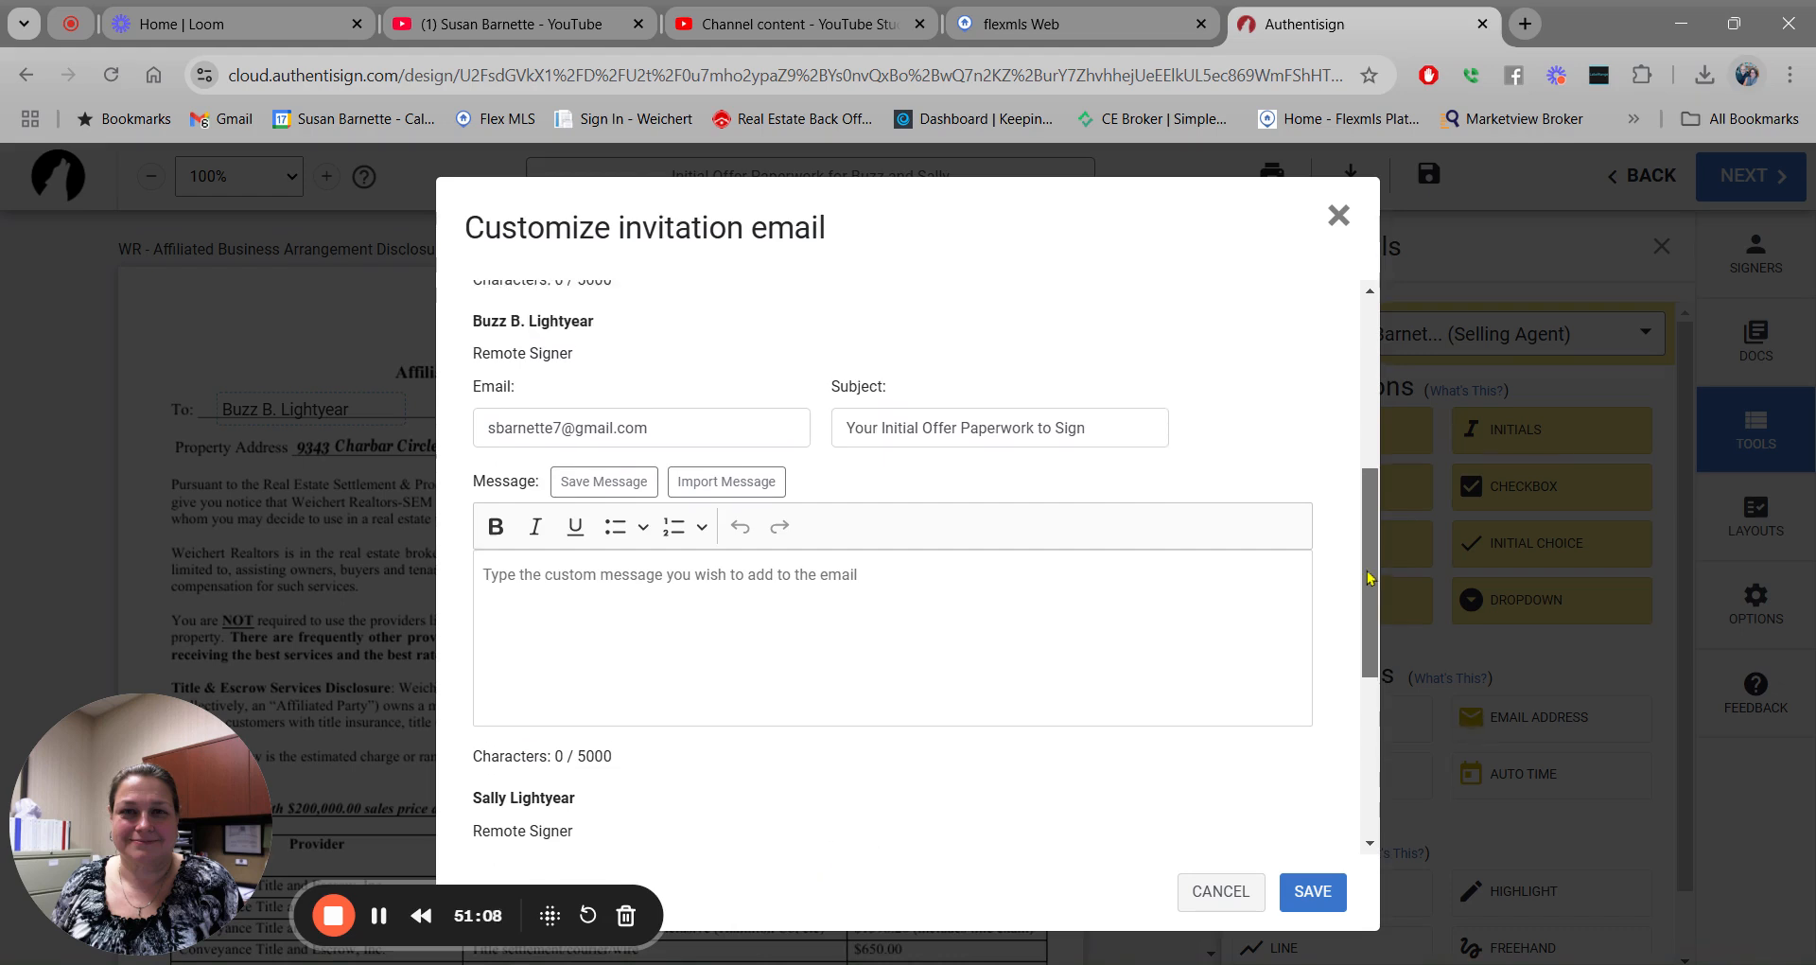
# Start saving a reusable custom message for the first buyer, then cancel without saving.
pyautogui.click(629, 580)
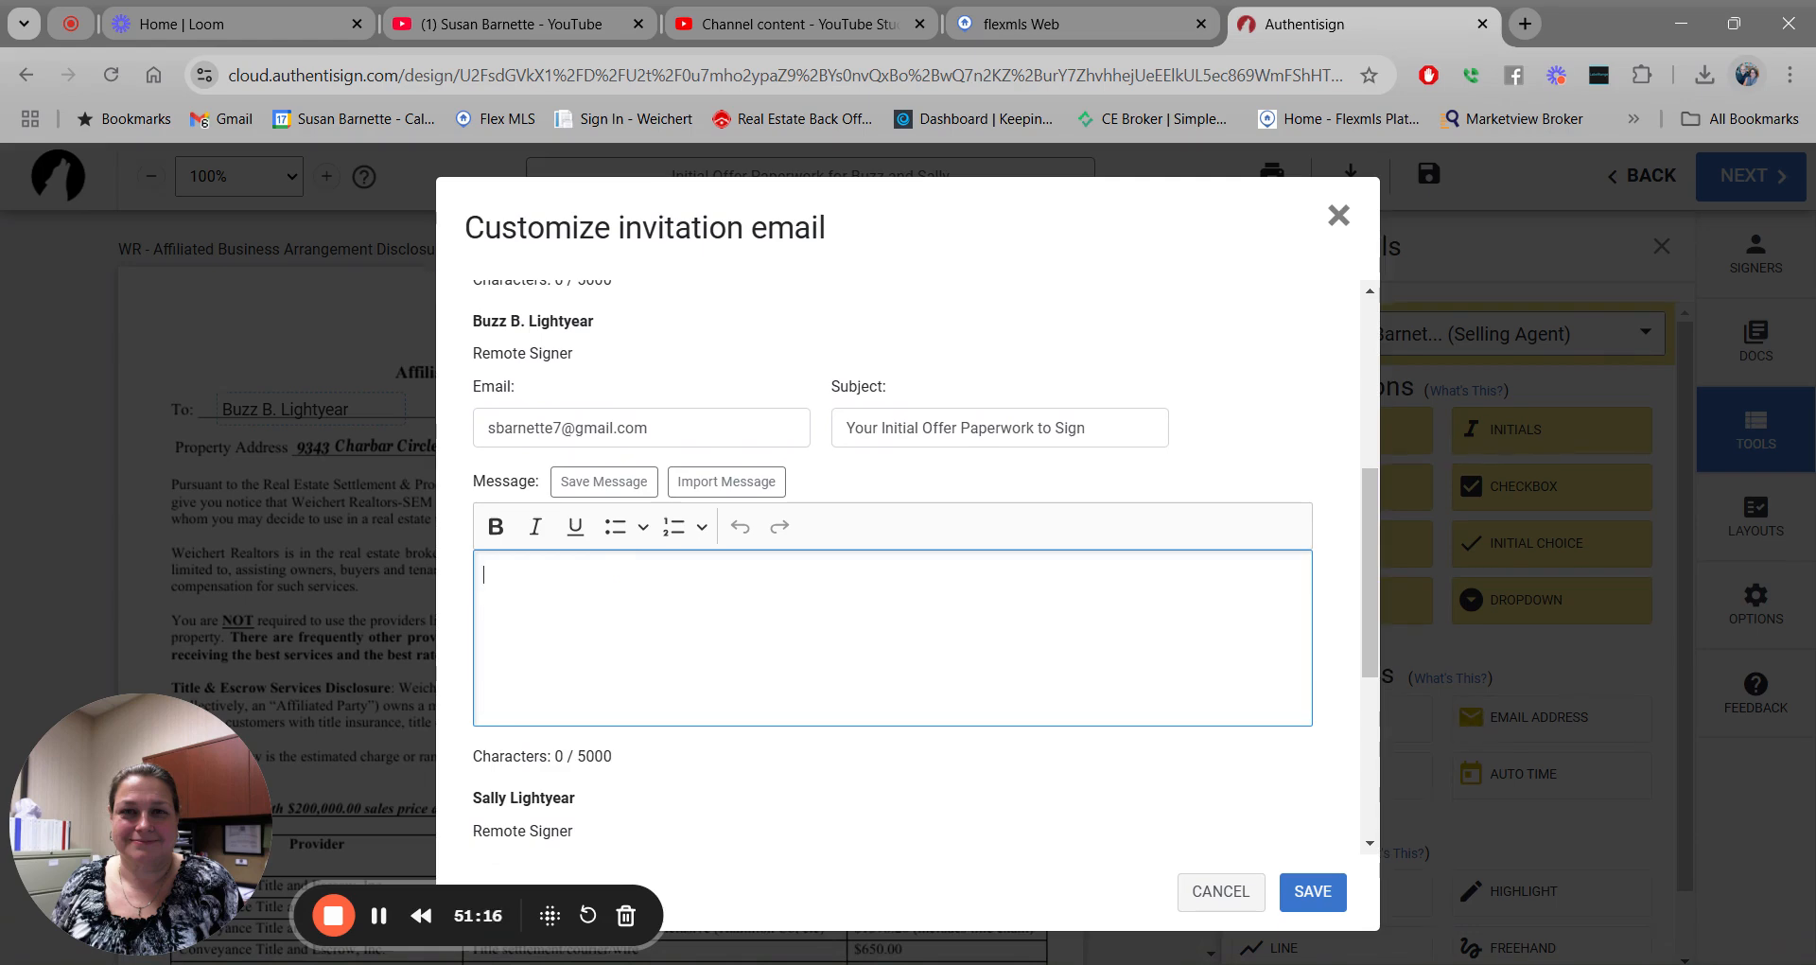
pyautogui.click(613, 484)
pyautogui.click(776, 331)
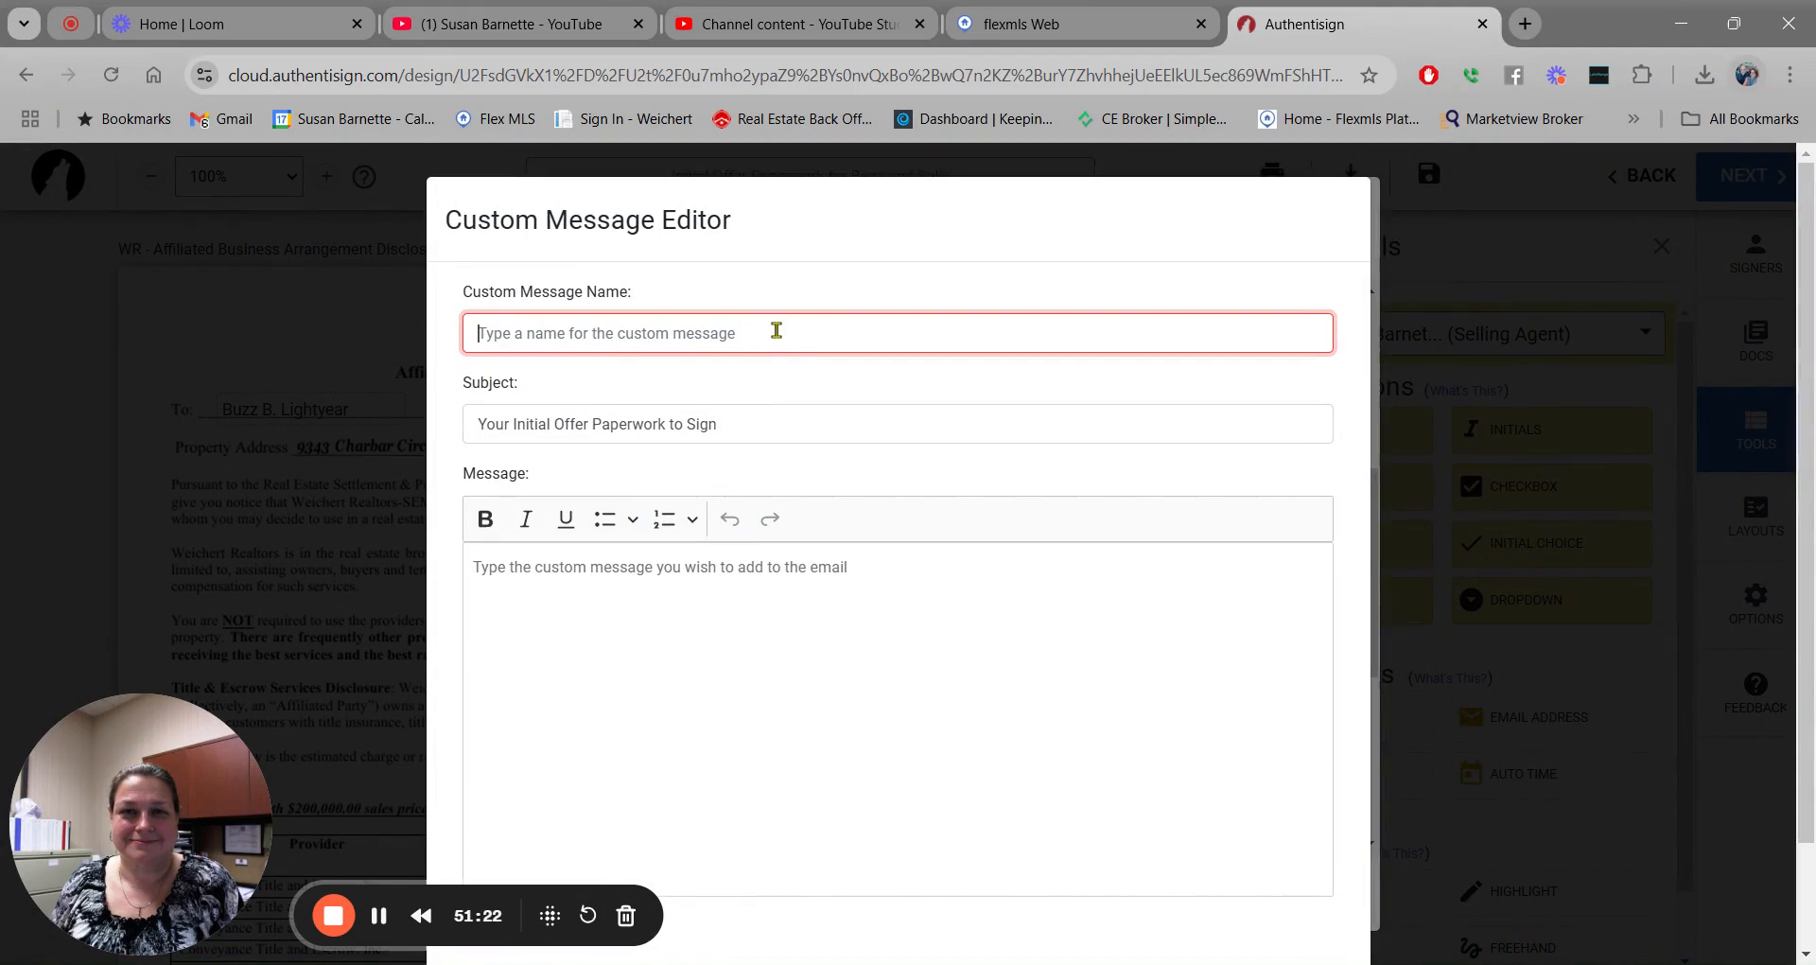
pyautogui.scroll(-2, 1261, 806)
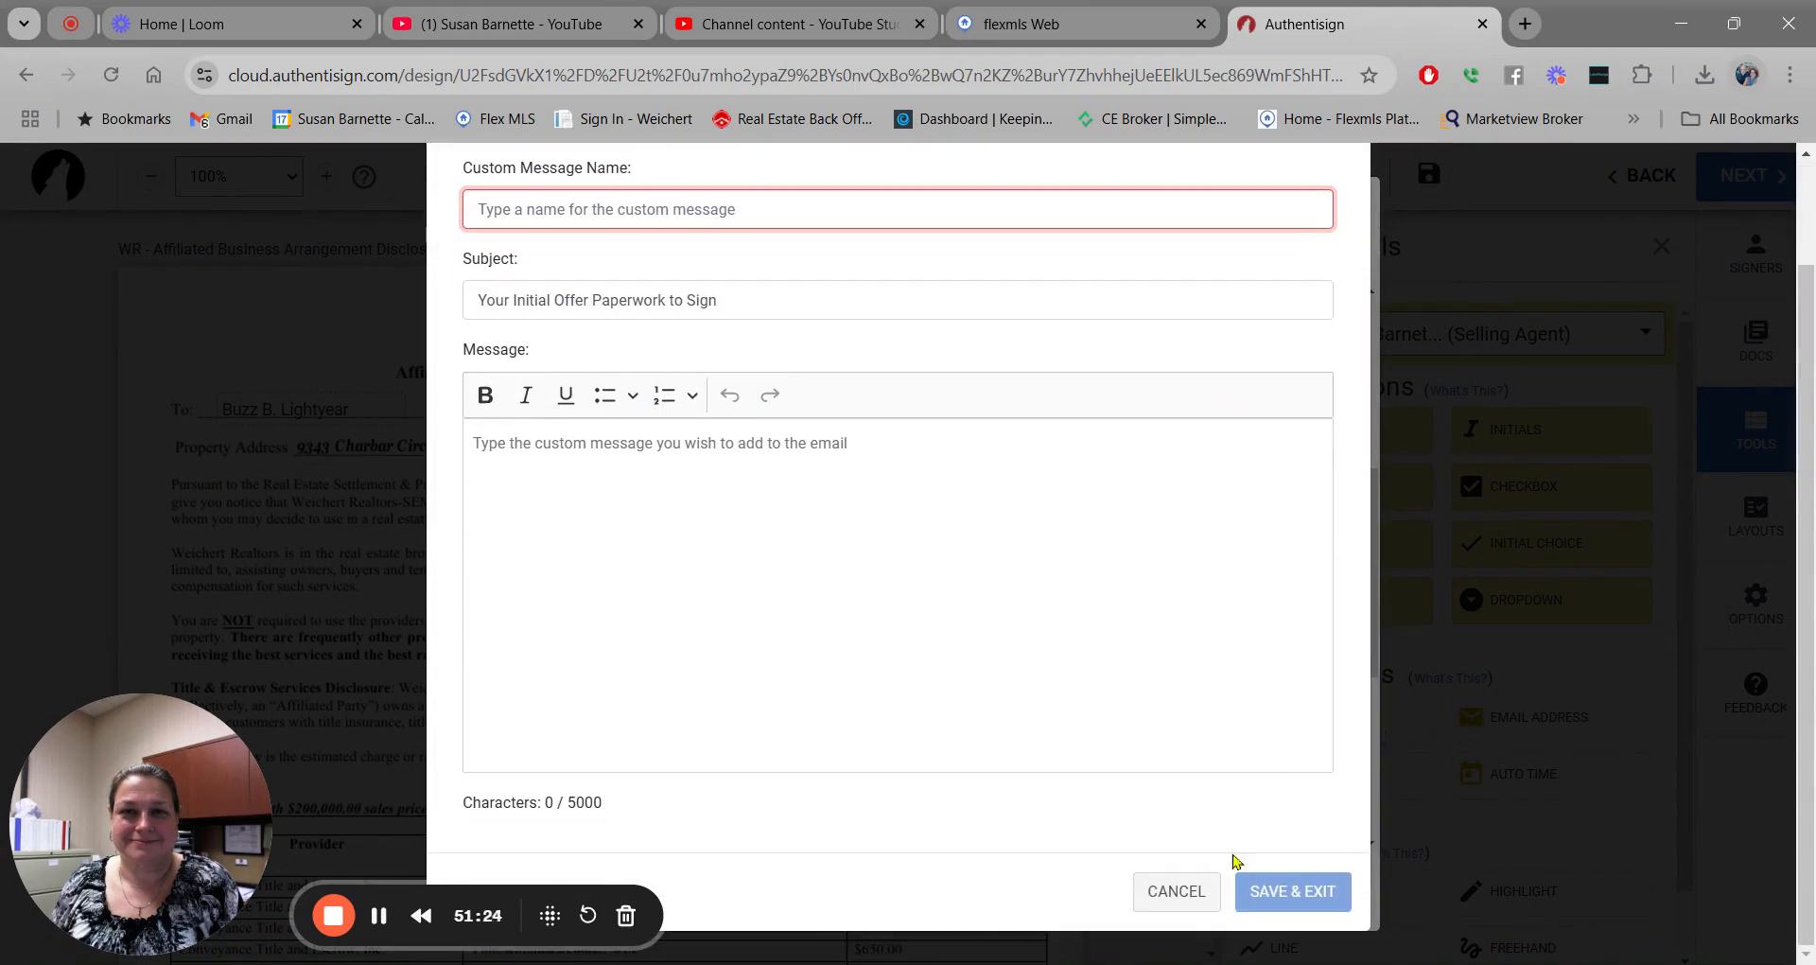
pyautogui.click(1183, 891)
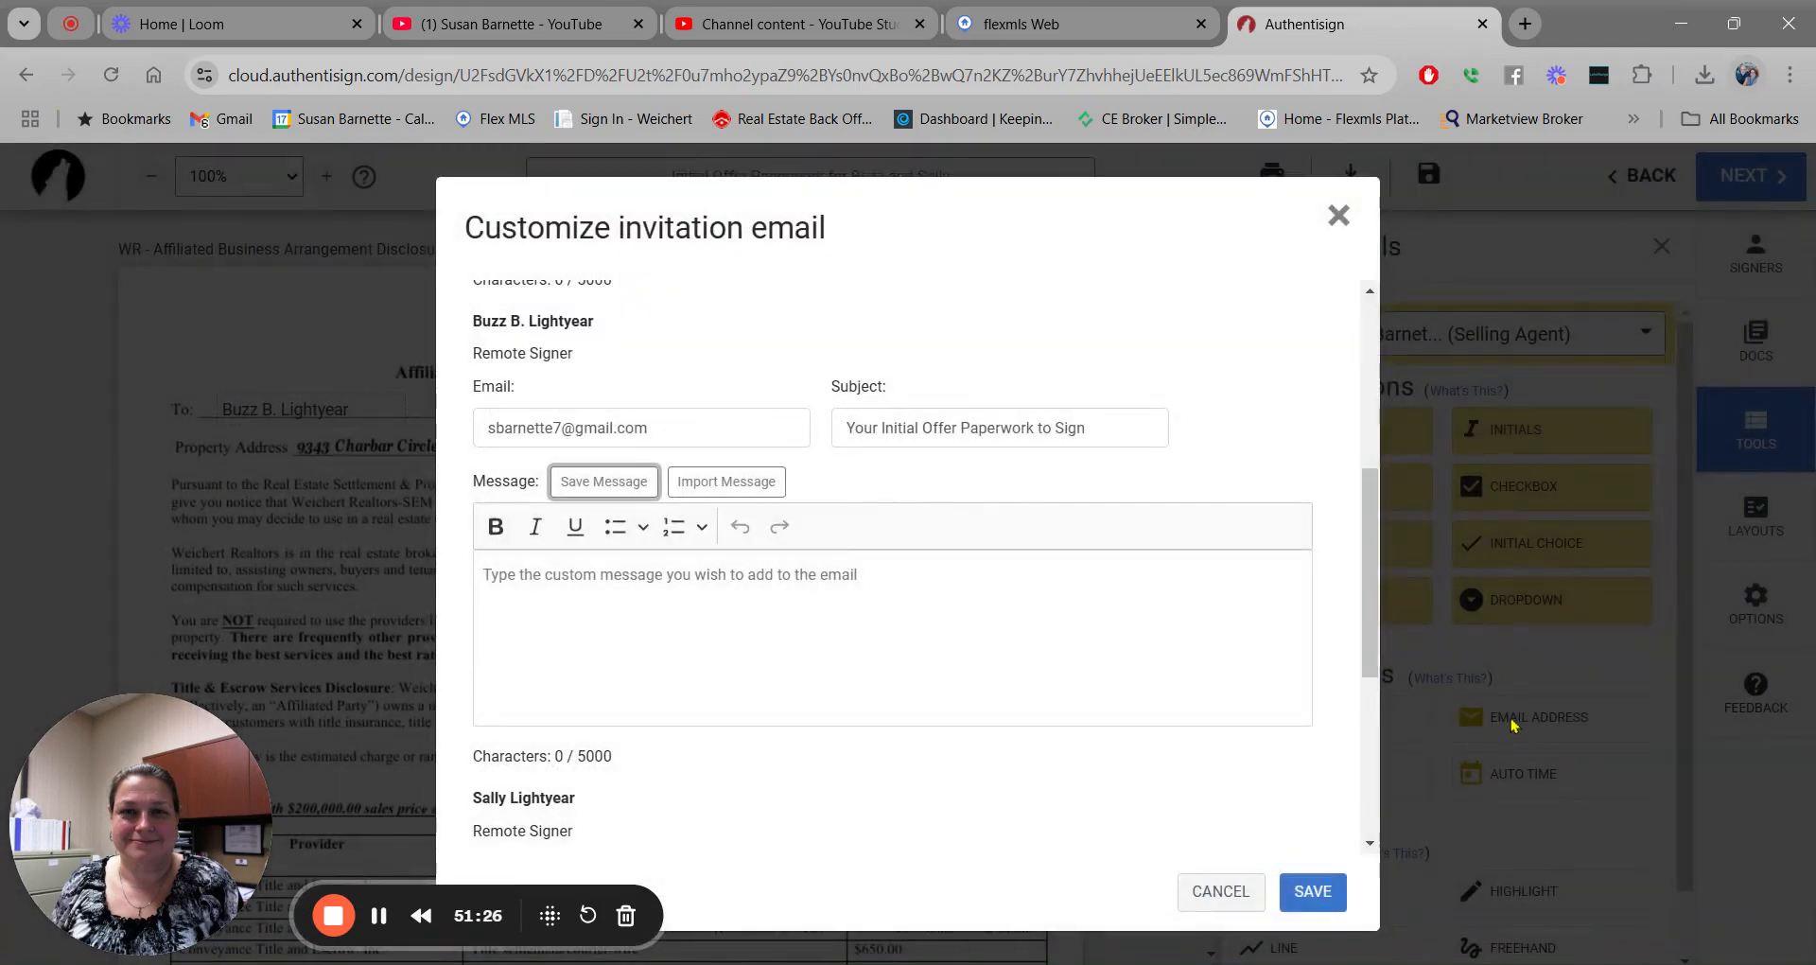
# Import the CYA Language message, add the buyer's first name after 'Dear', and remove the blank line before the sign-off.
pyautogui.click(734, 485)
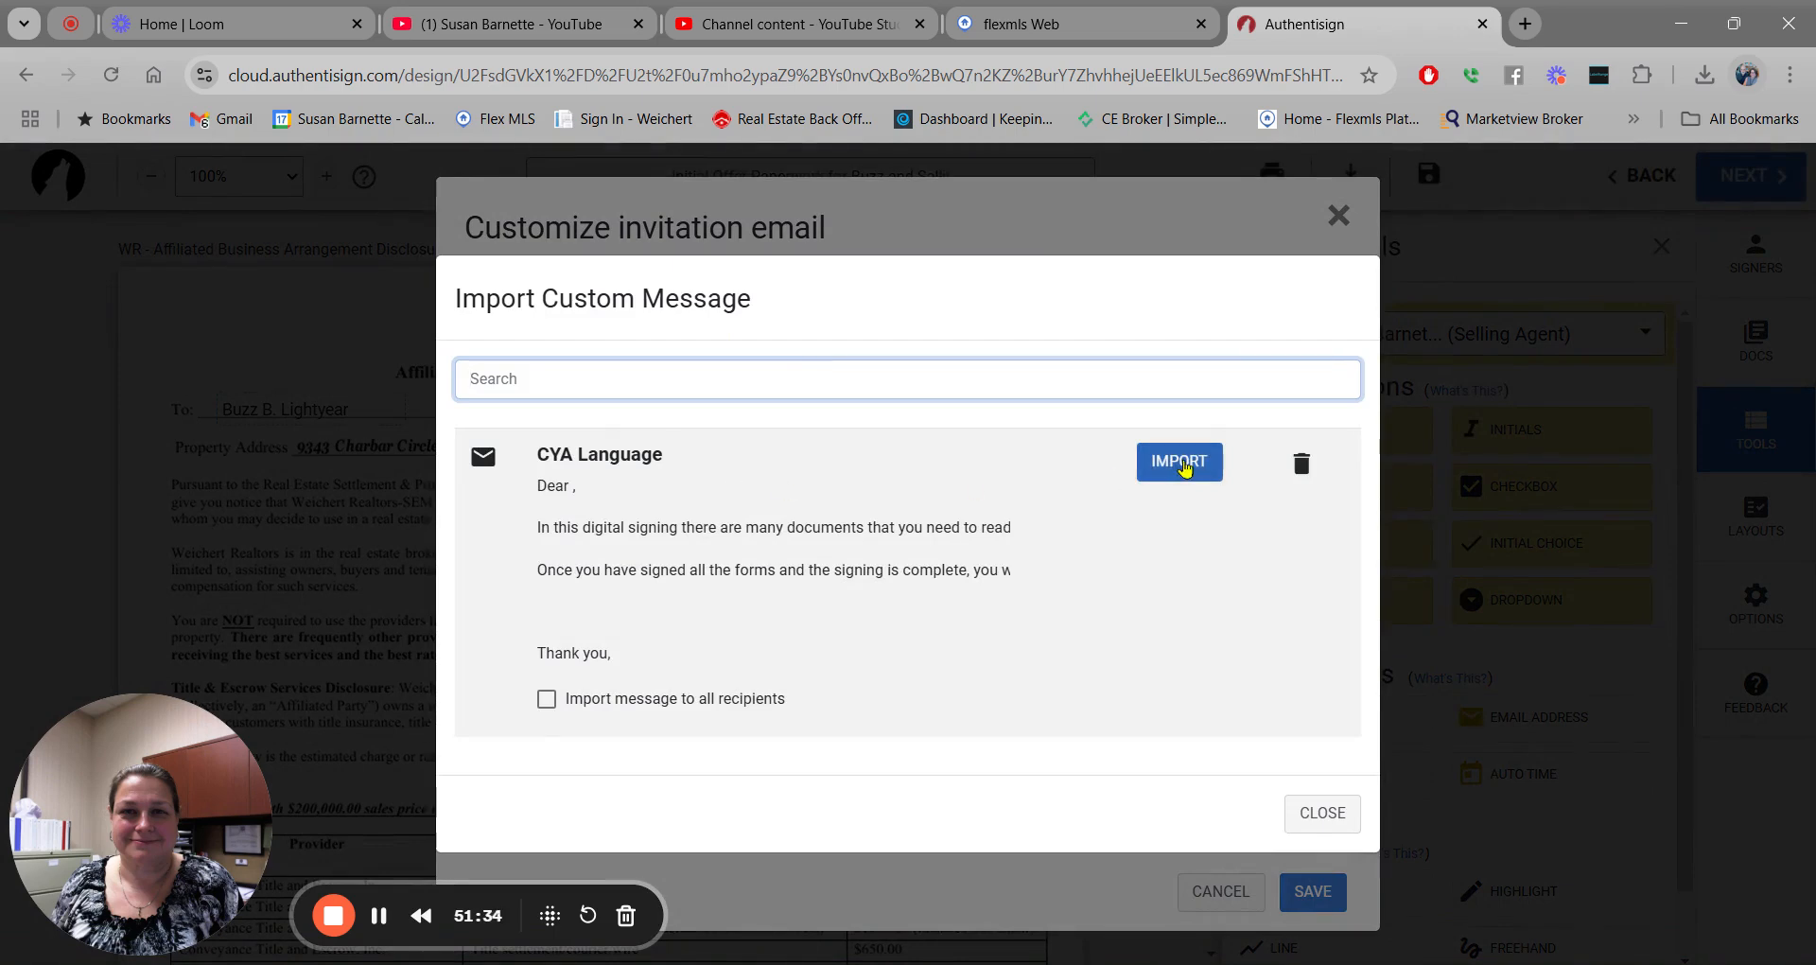
pyautogui.click(1179, 462)
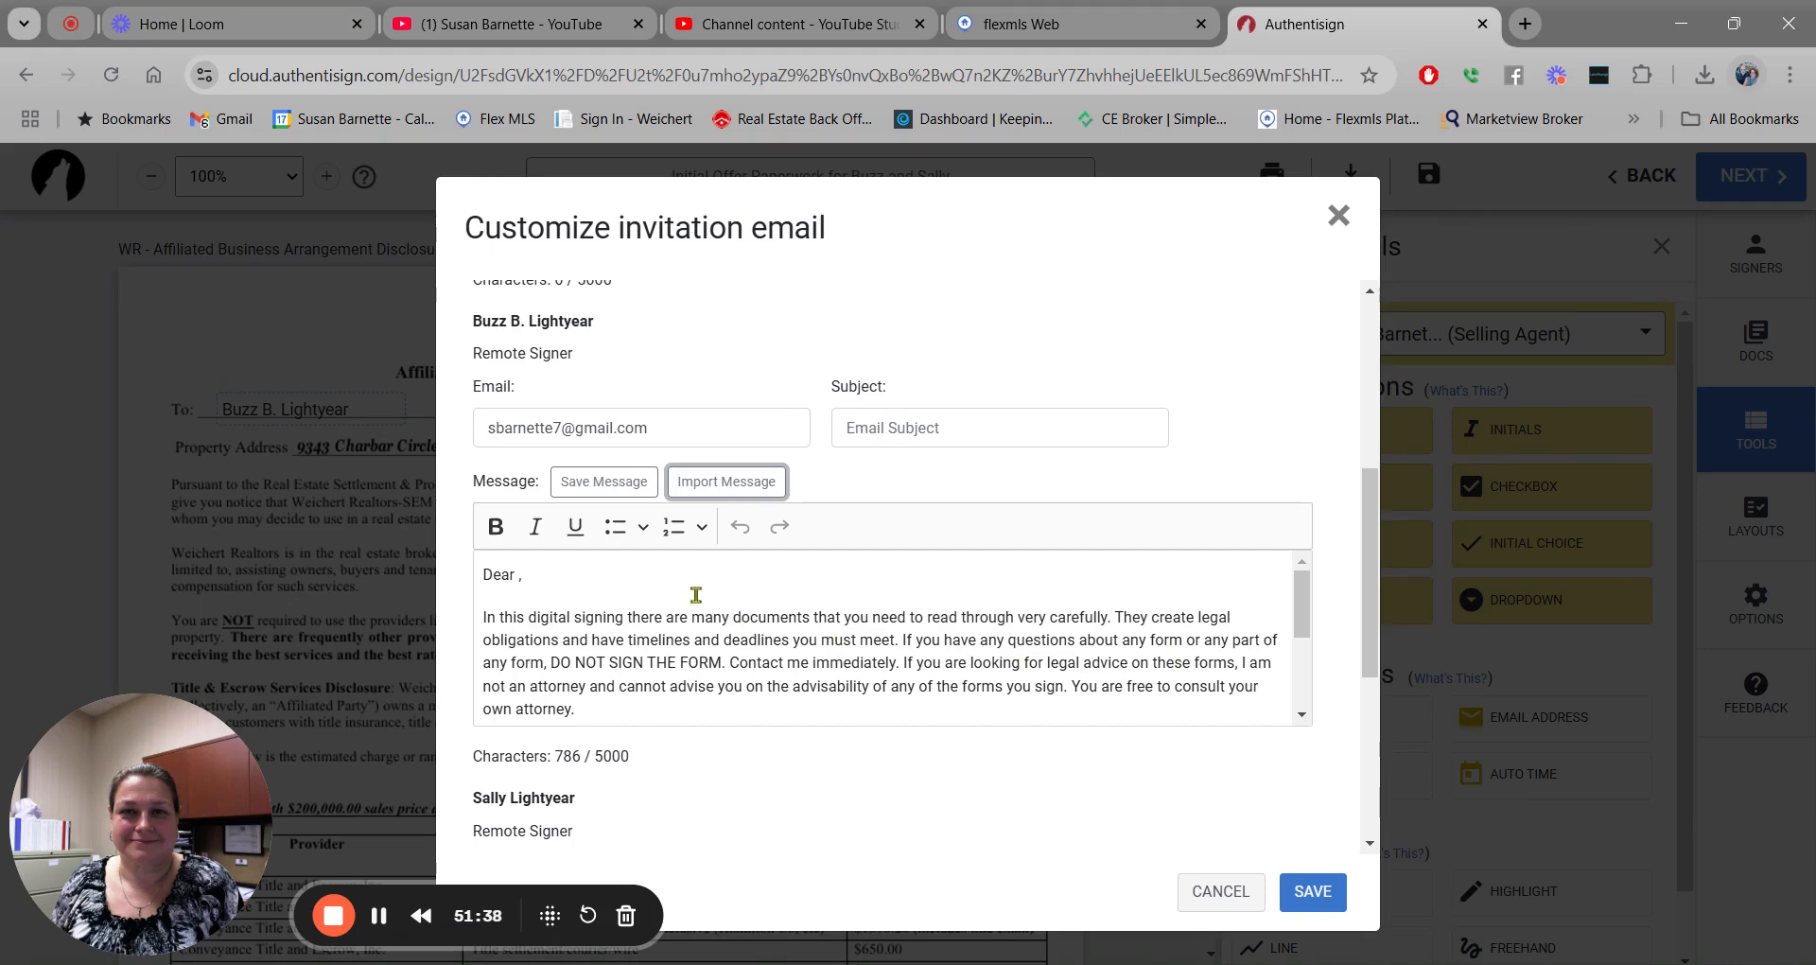
pyautogui.click(517, 573)
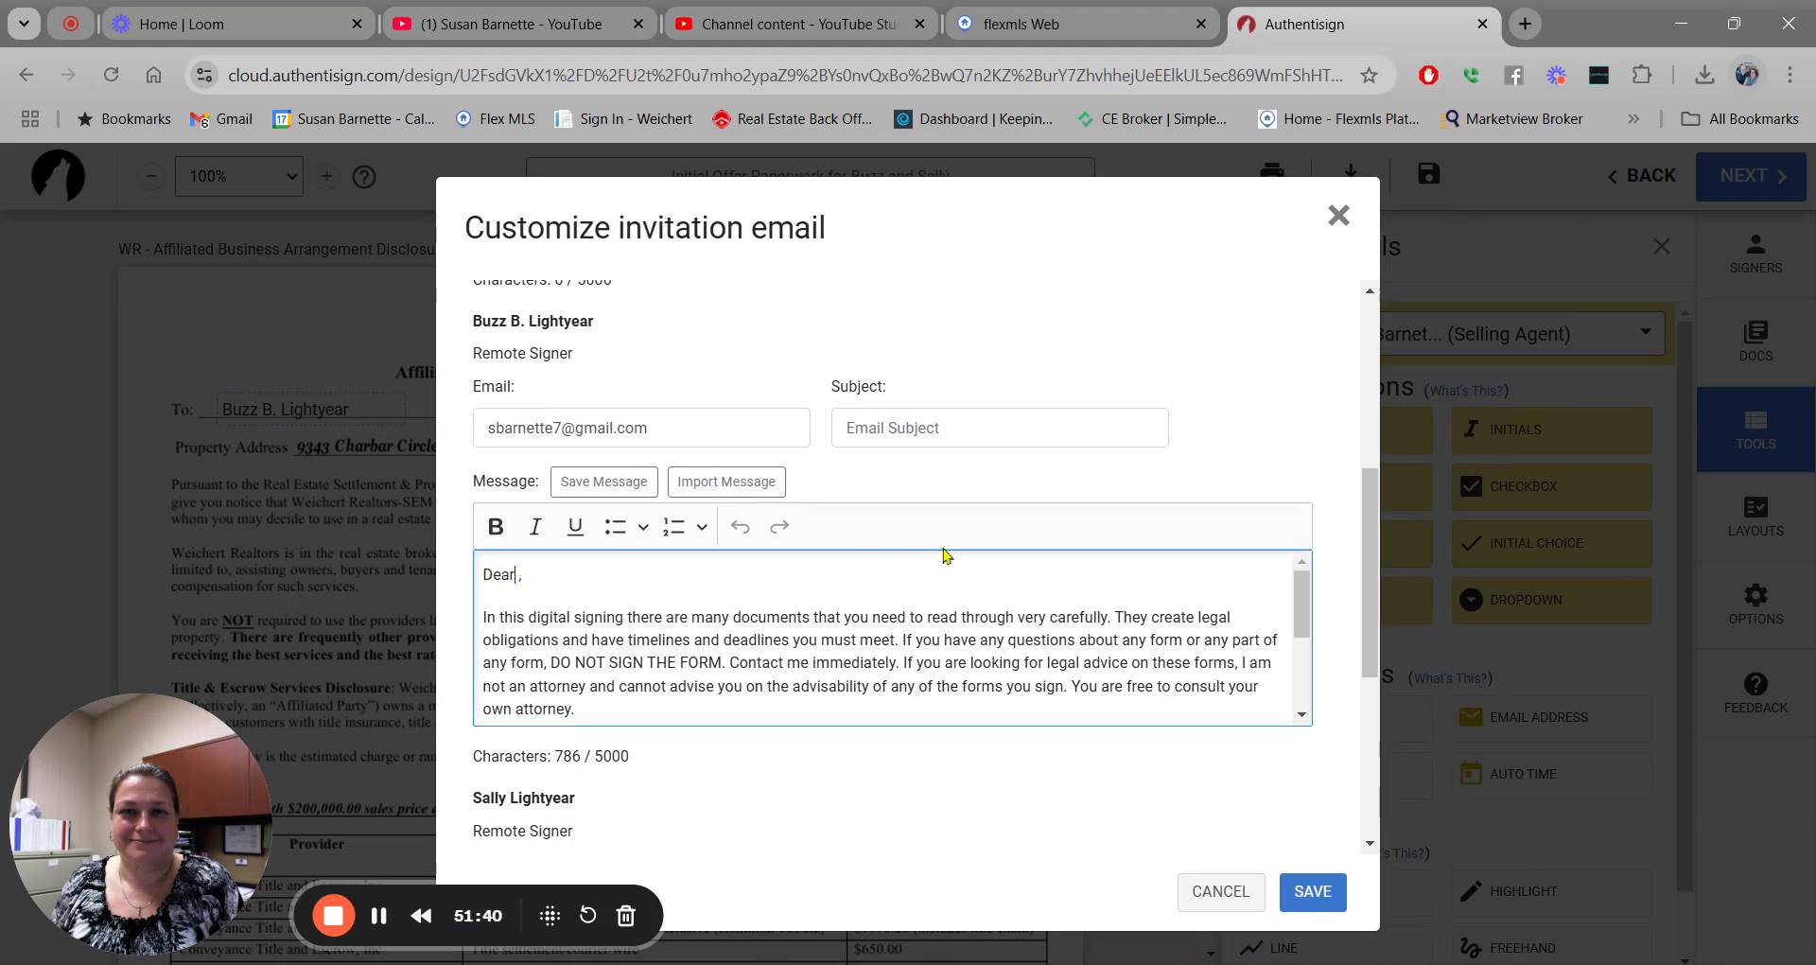
pyautogui.write('Buzz')
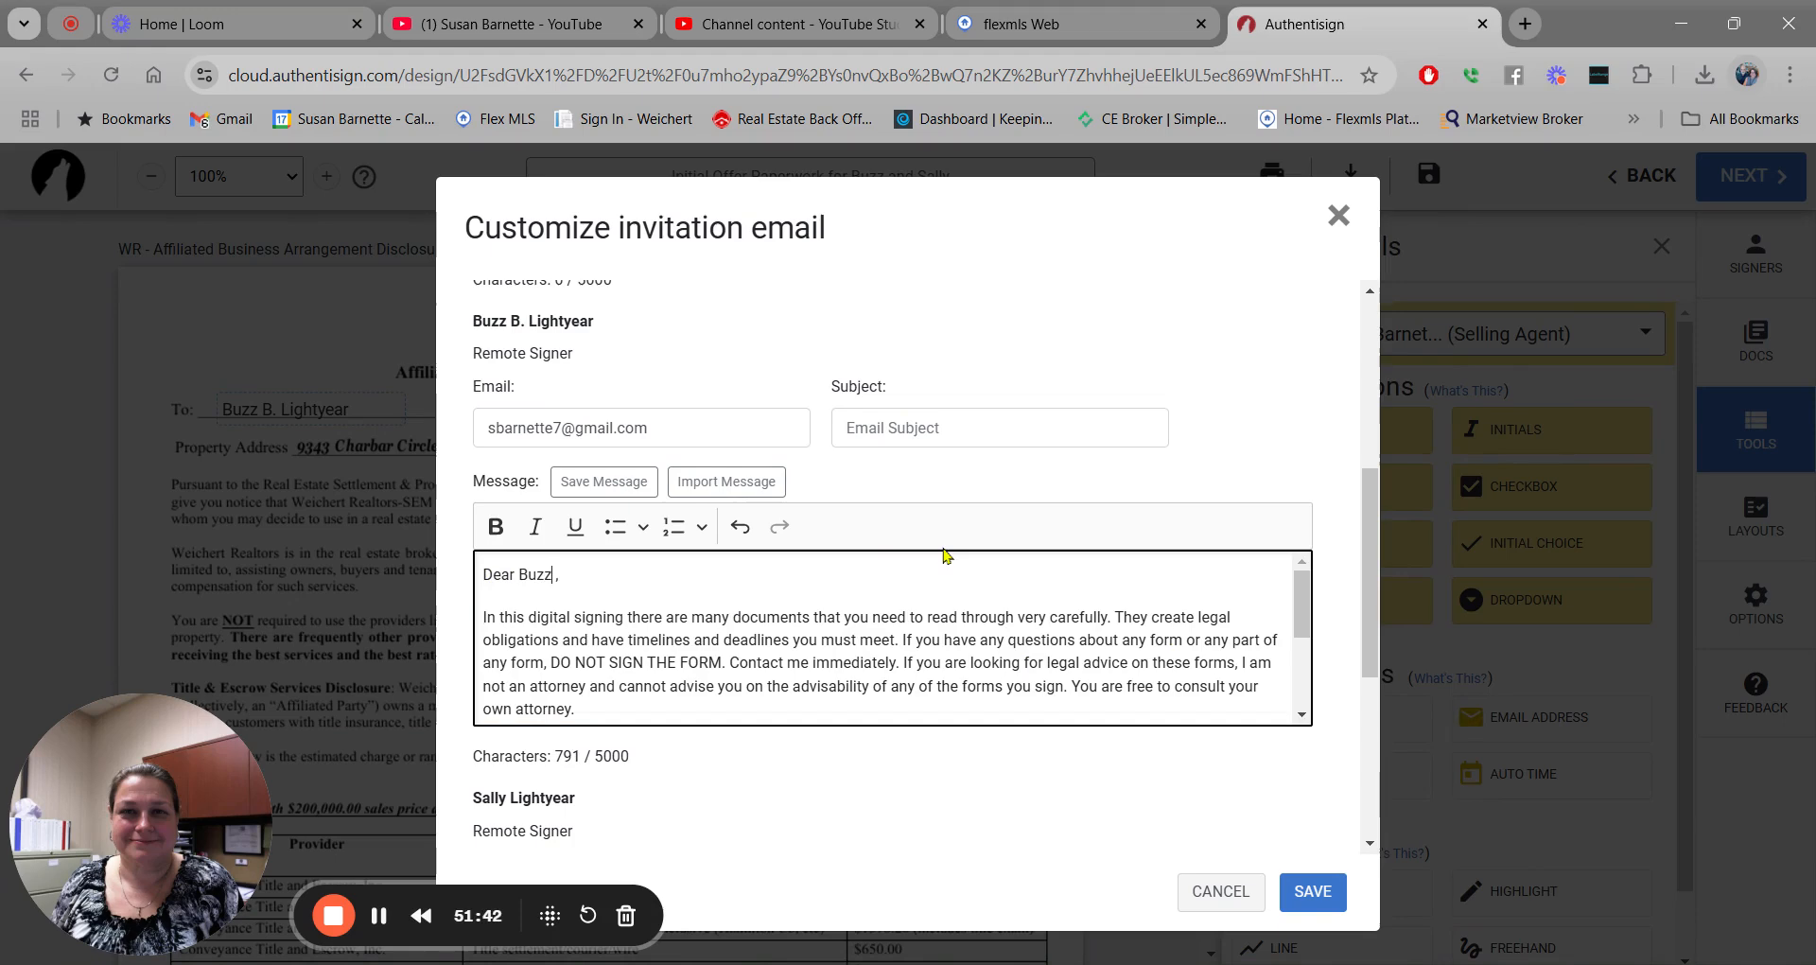
pyautogui.moveTo(1303, 597); pyautogui.dragTo(1303, 666)
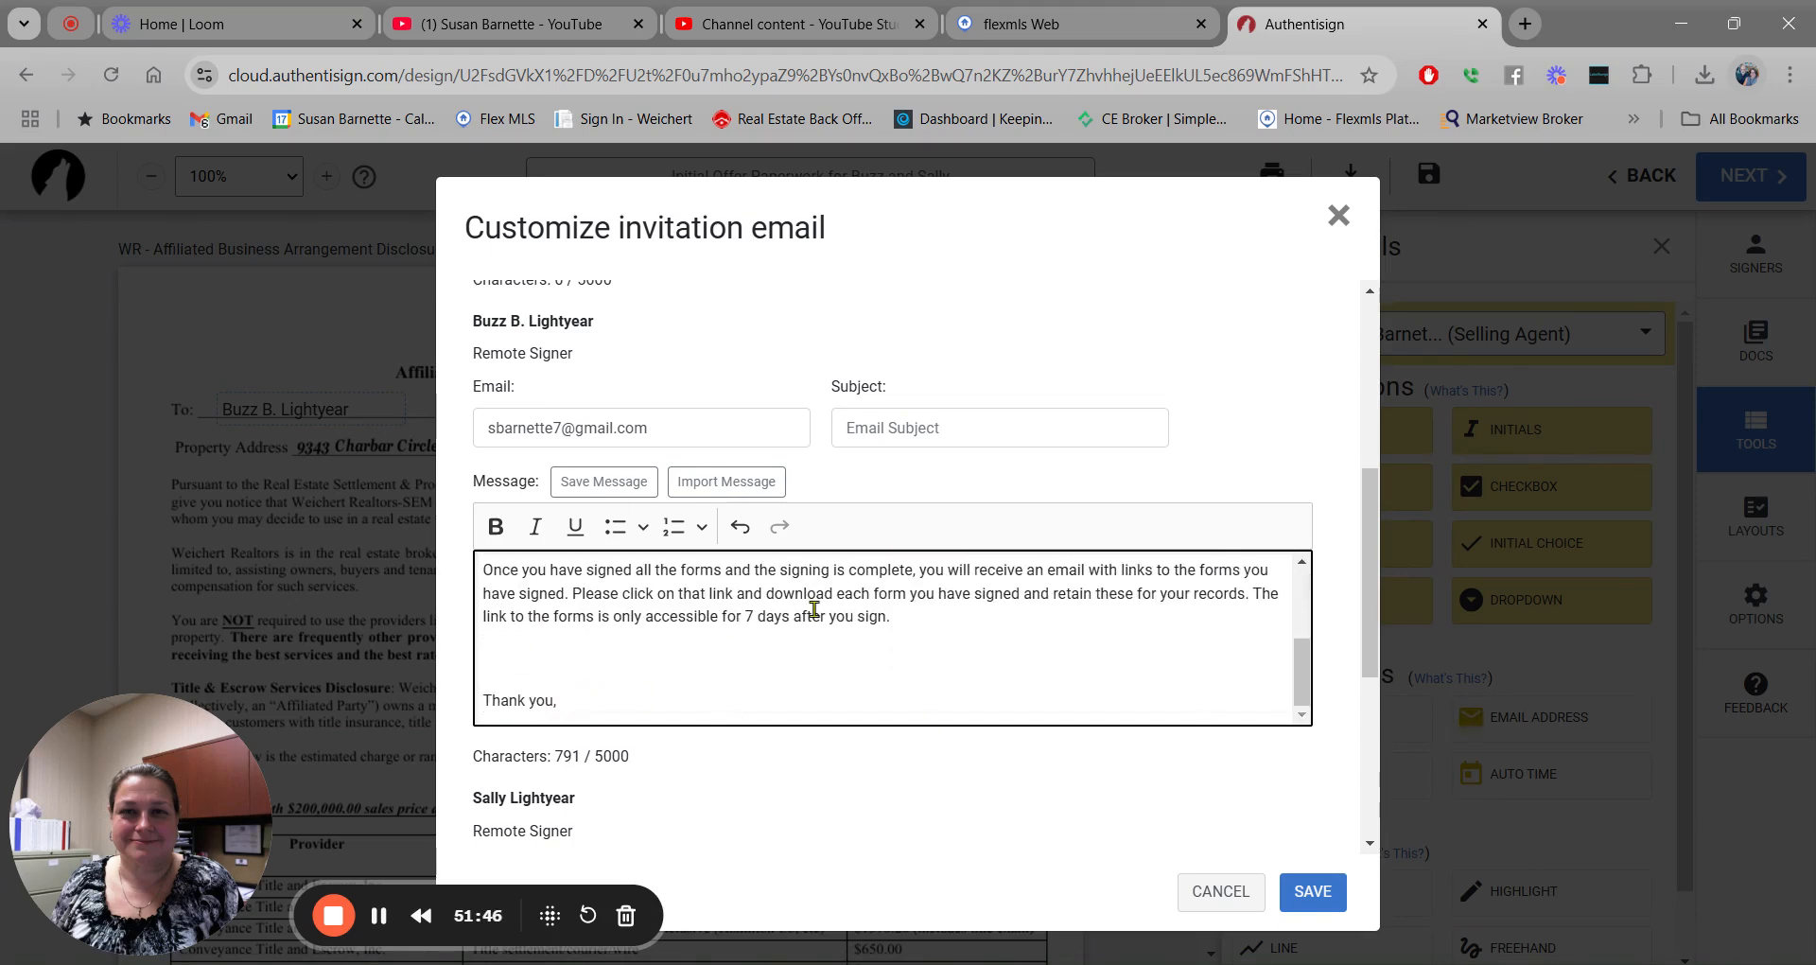
pyautogui.press('Delete')
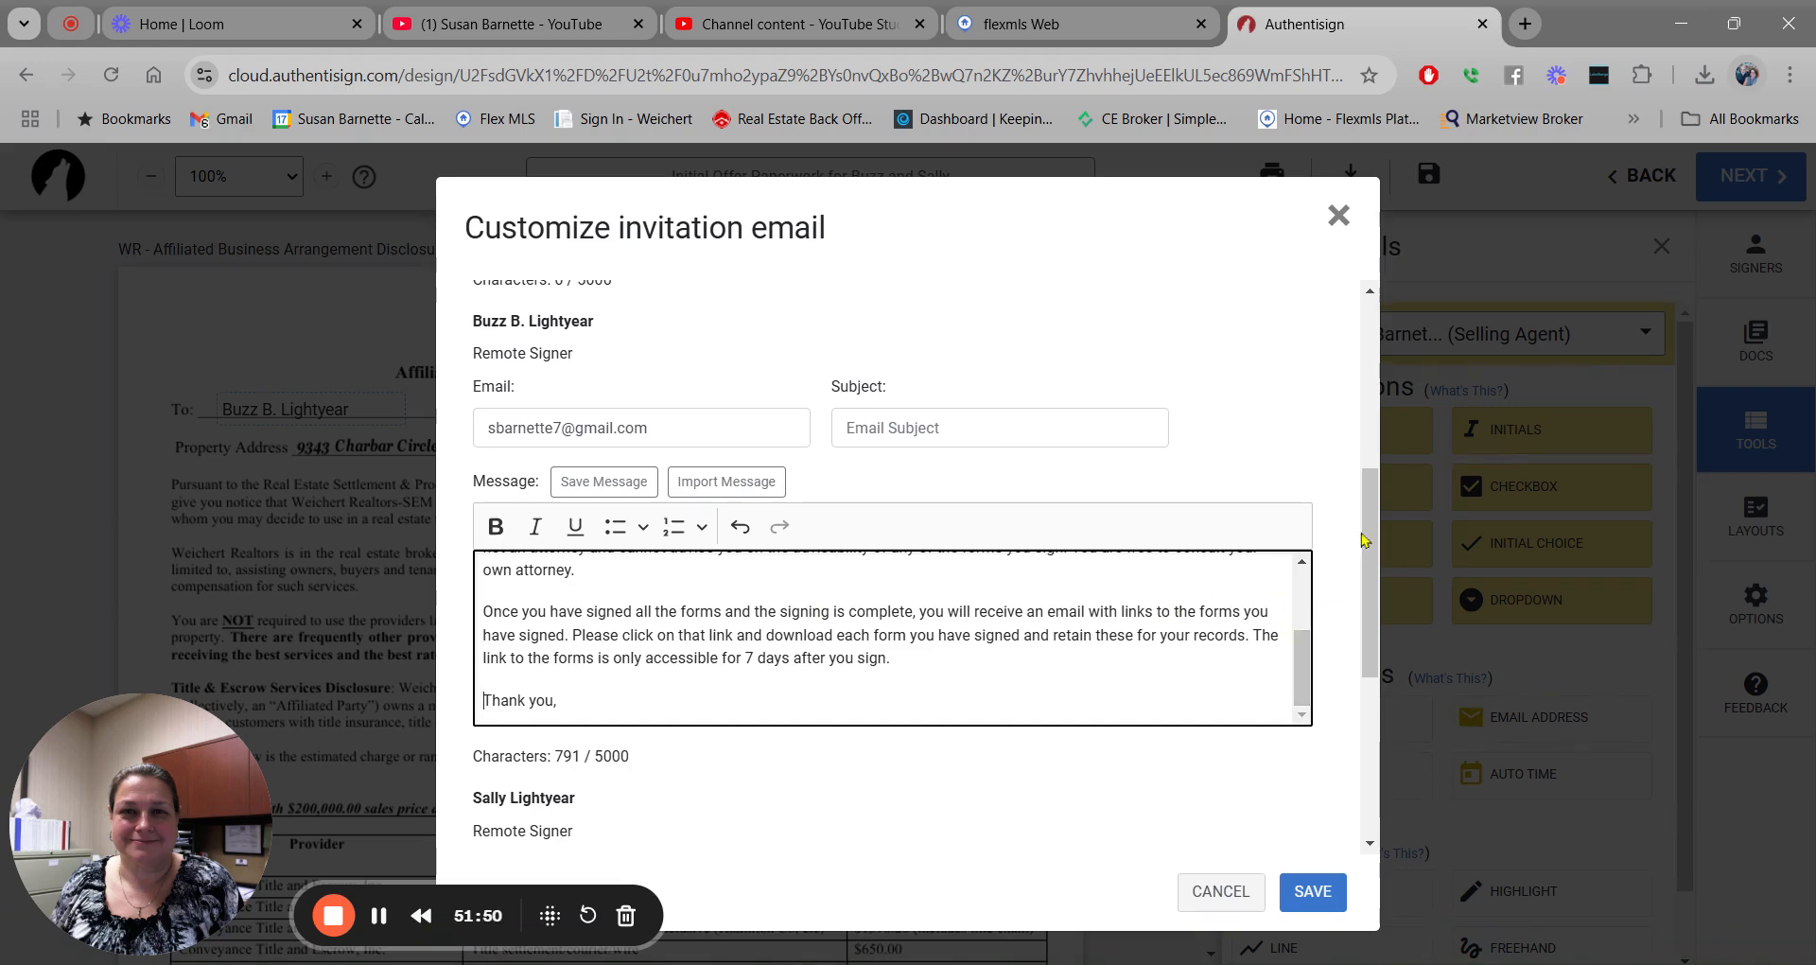
pyautogui.scroll(-3, 1365, 562)
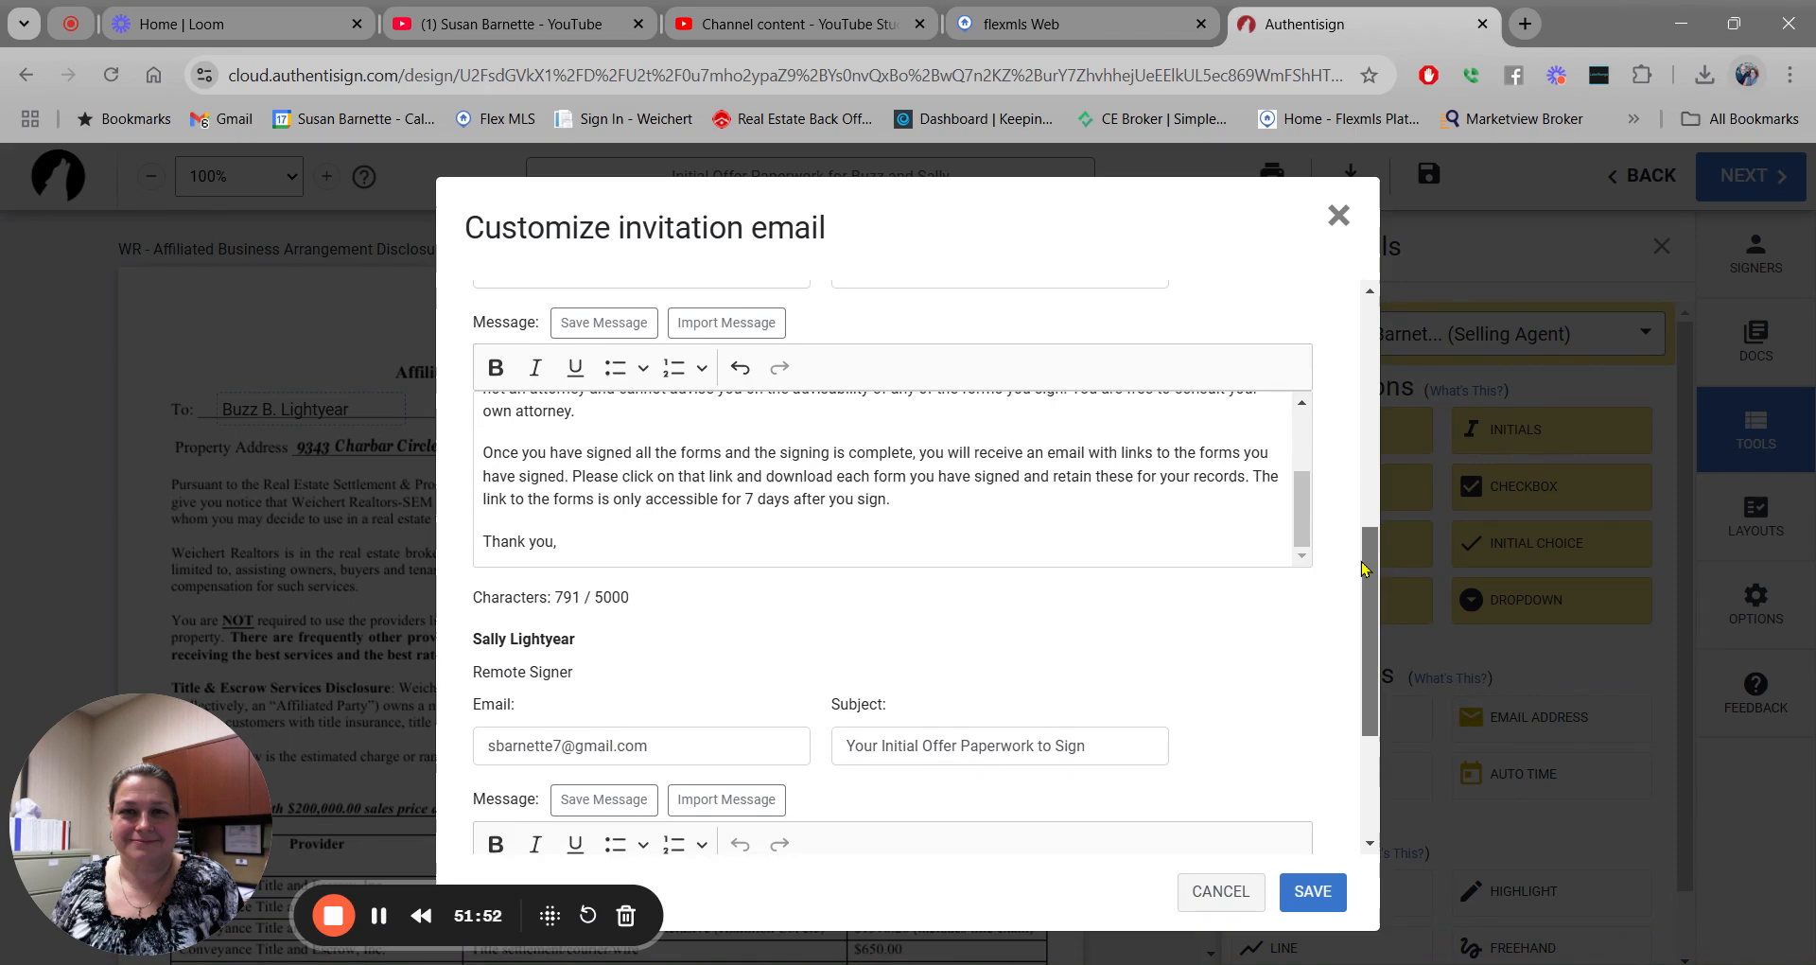
pyautogui.scroll(-3, 1365, 568)
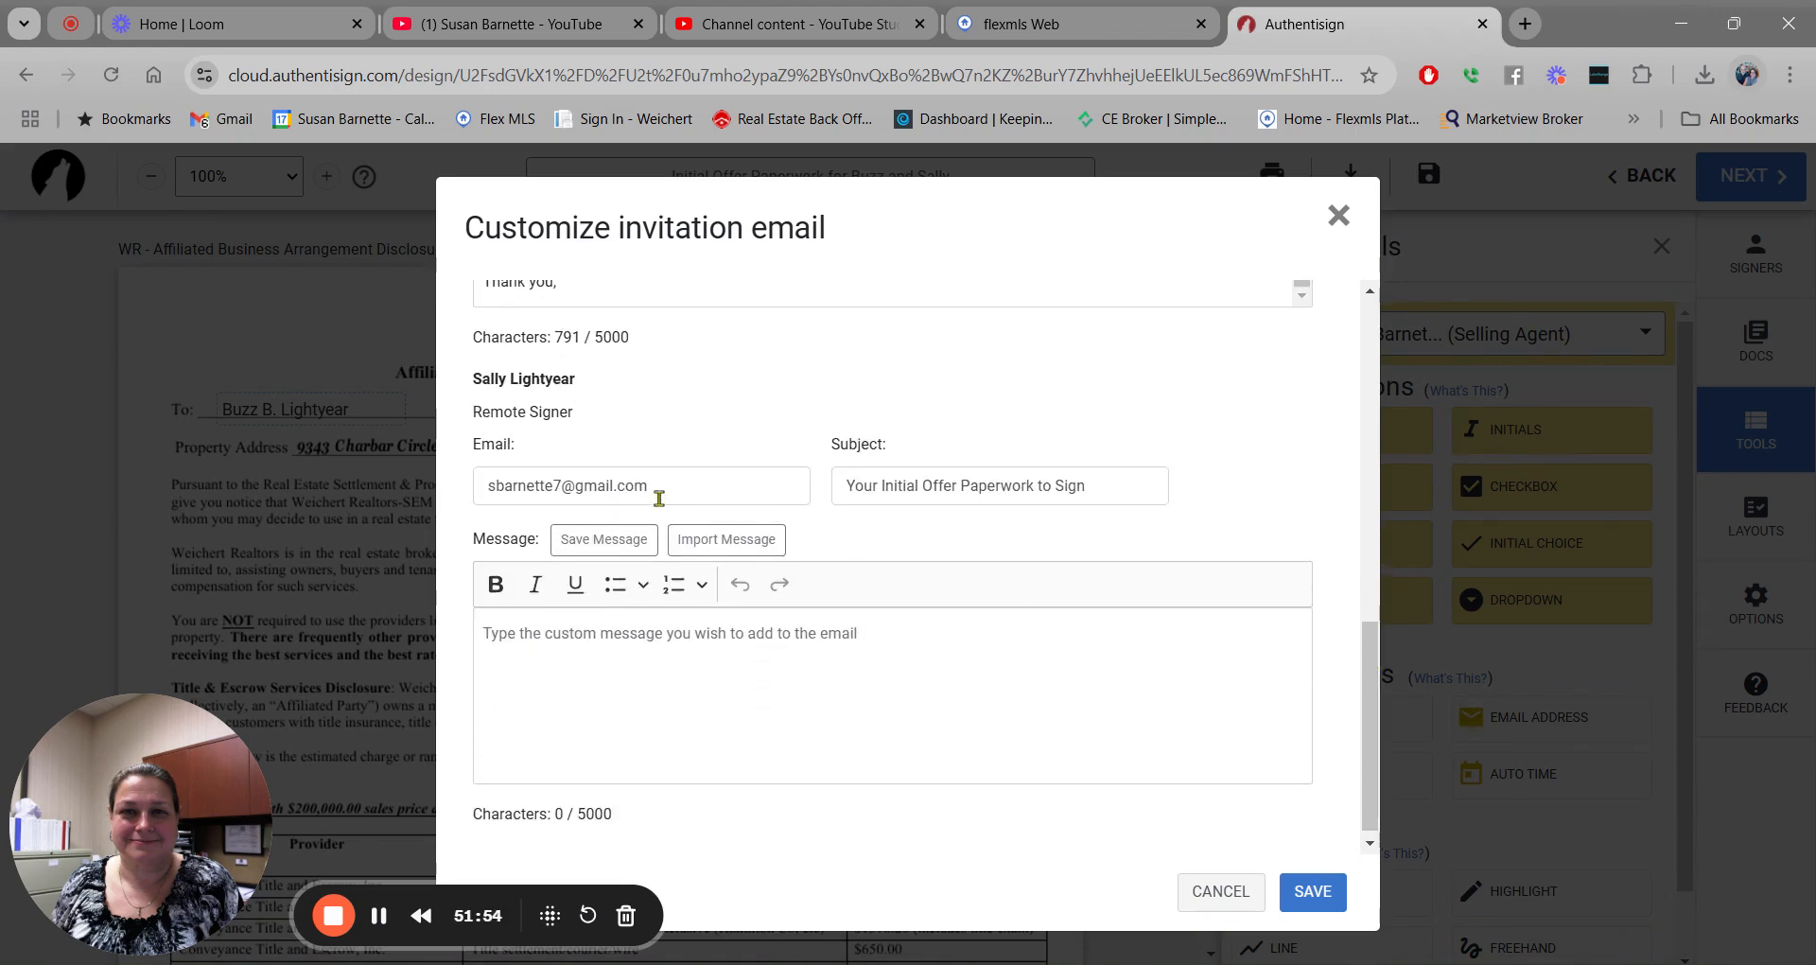
# Import the CYA Language text into the second buyer's message and add her first name after 'Dear'.
pyautogui.click(716, 545)
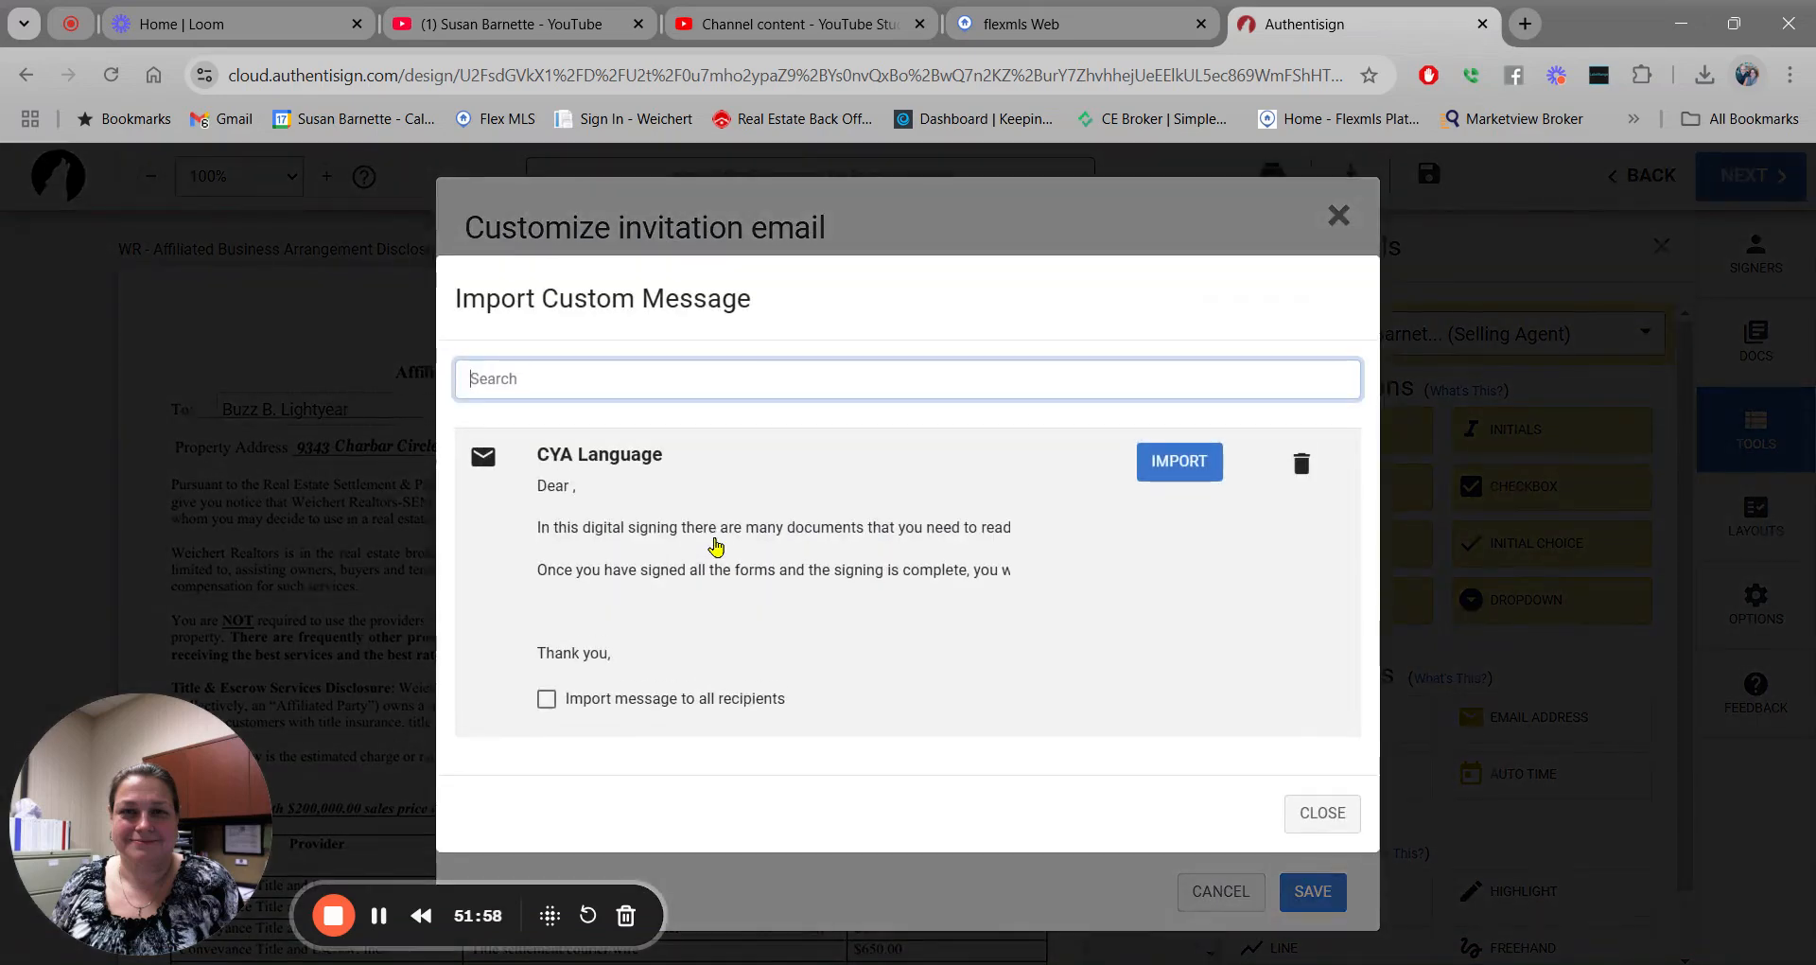
pyautogui.click(1169, 470)
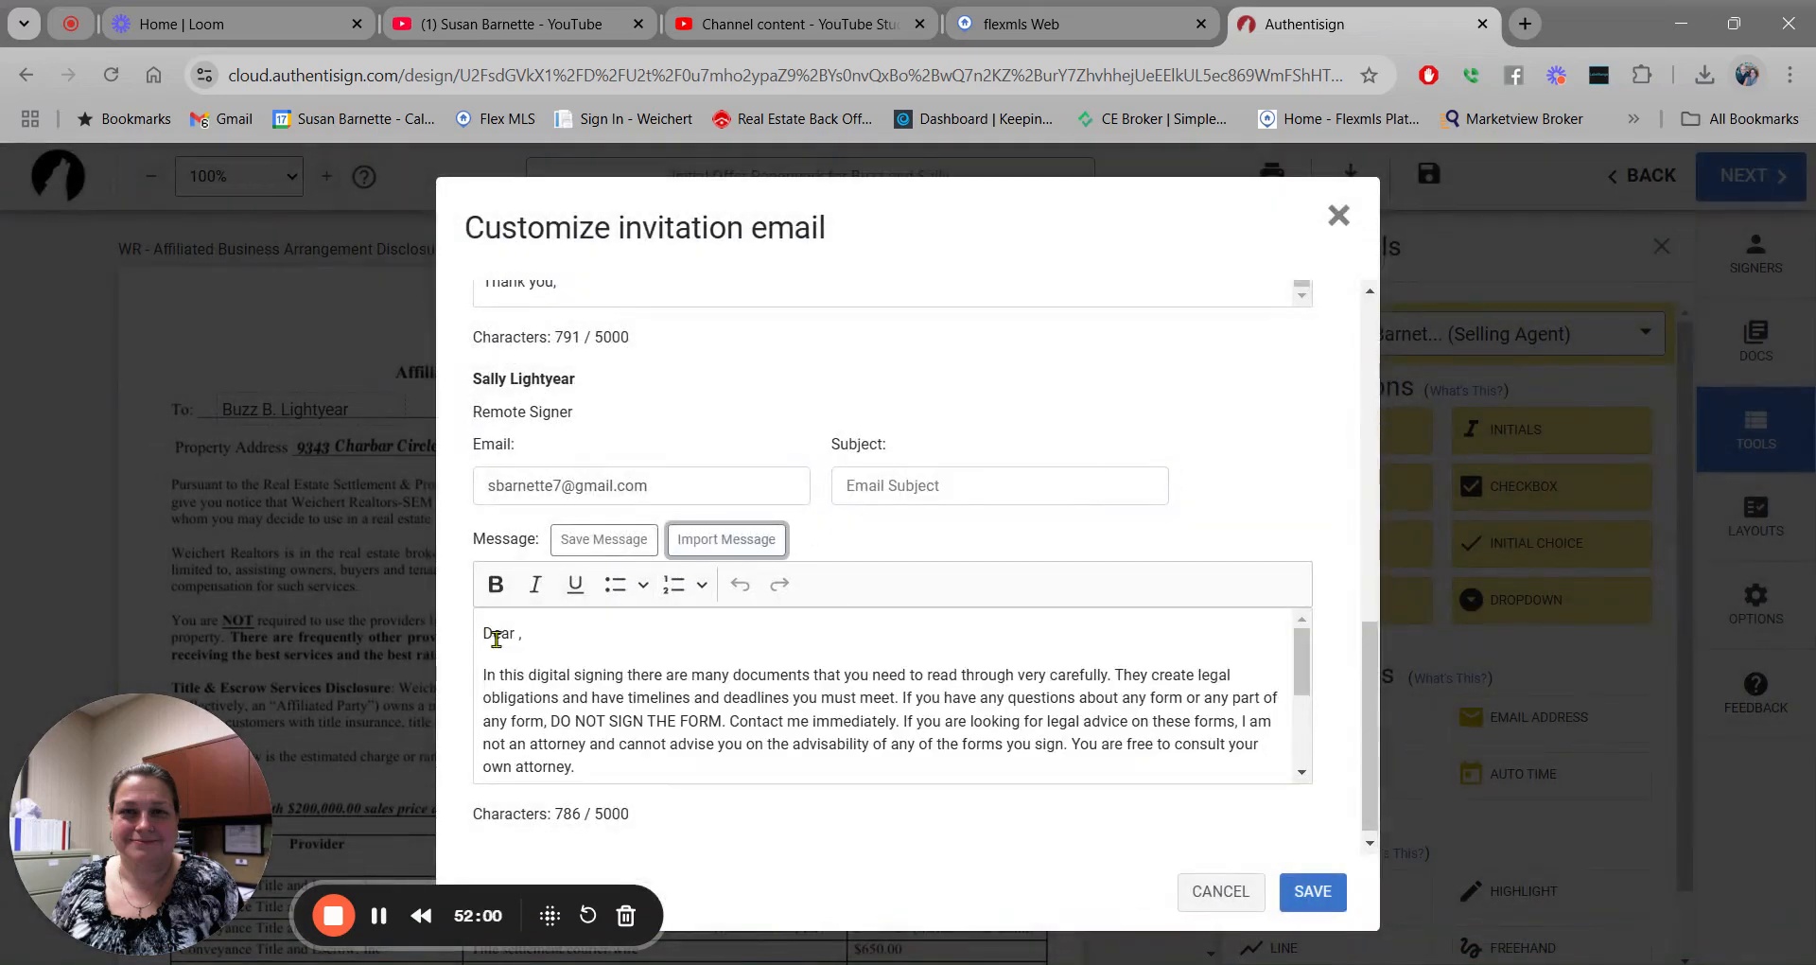
pyautogui.click(519, 632)
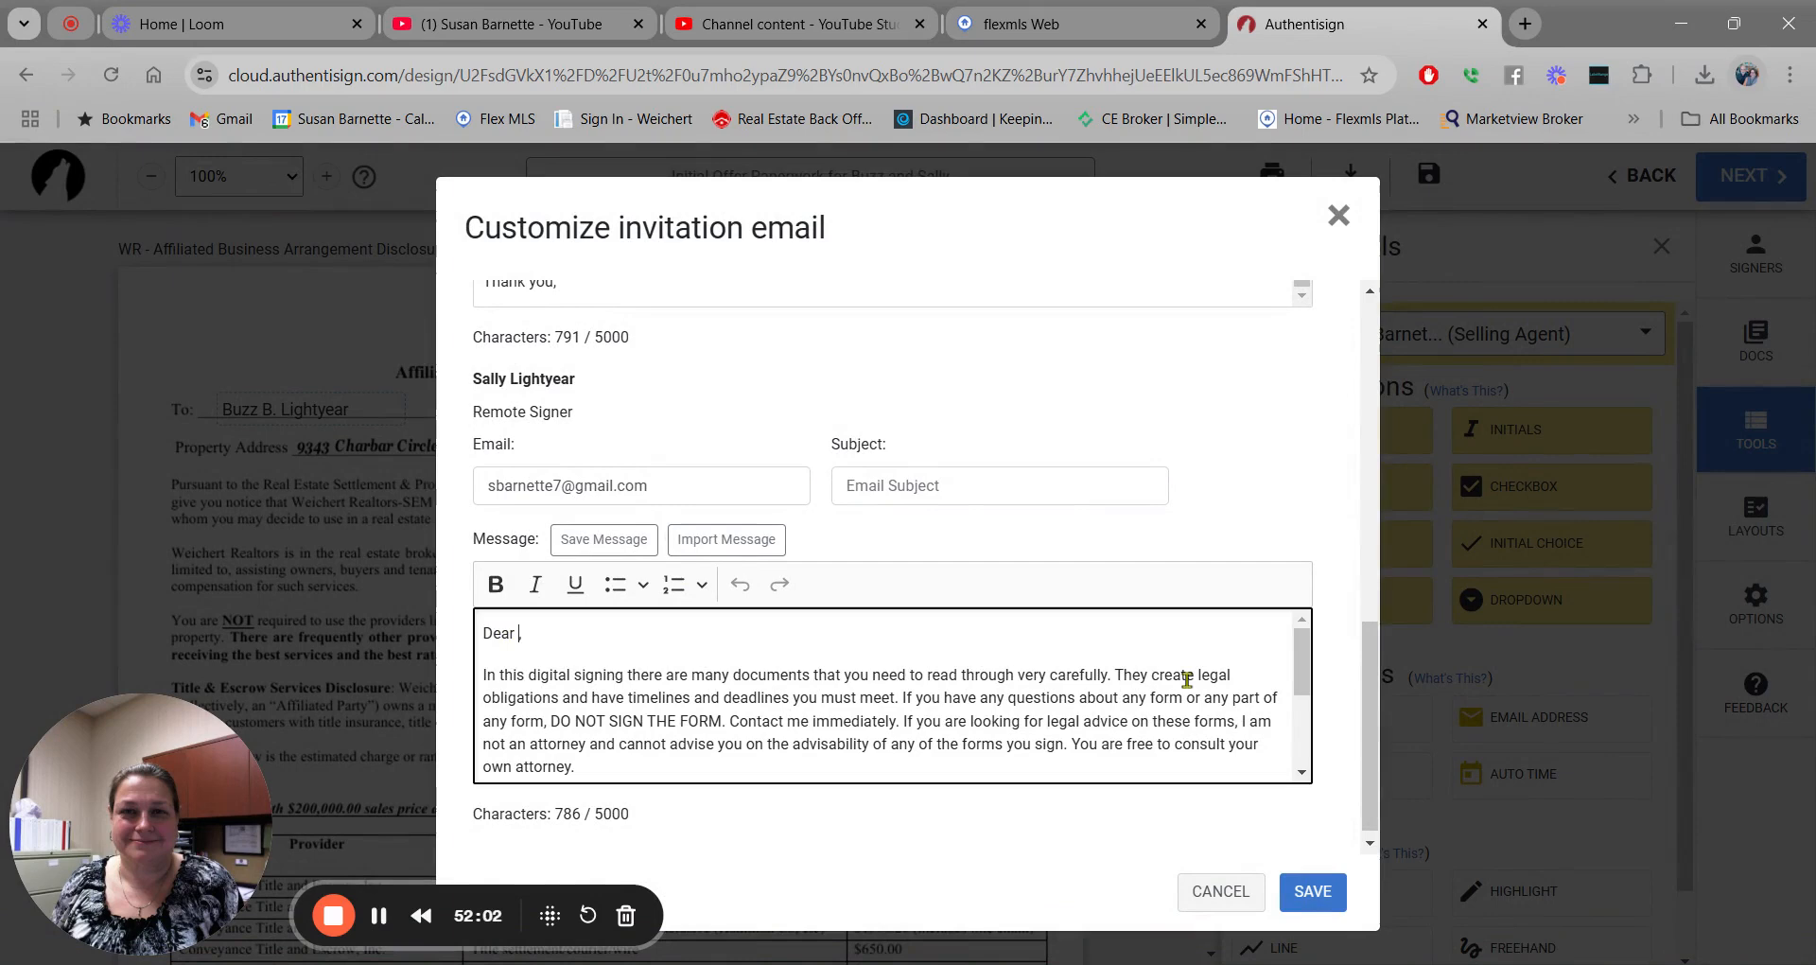
pyautogui.write('Sally')
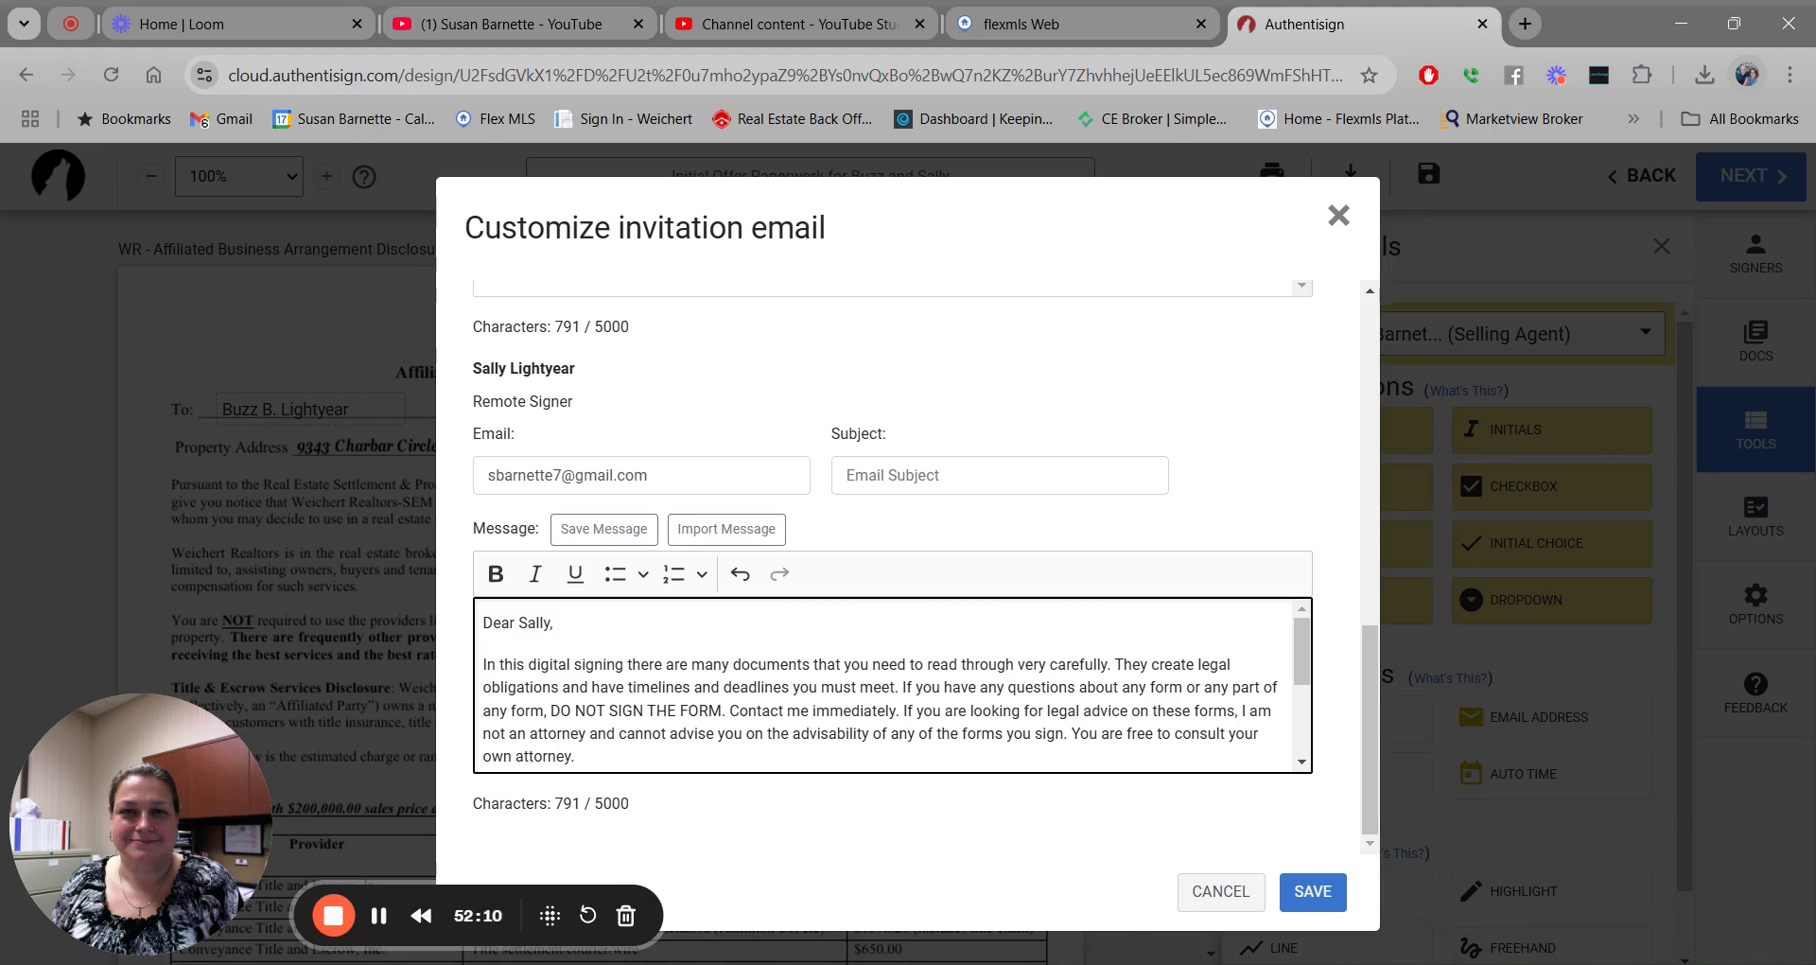
# Save the customized invitations, send the signing packet, and open a new browser tab.
pyautogui.click(1314, 894)
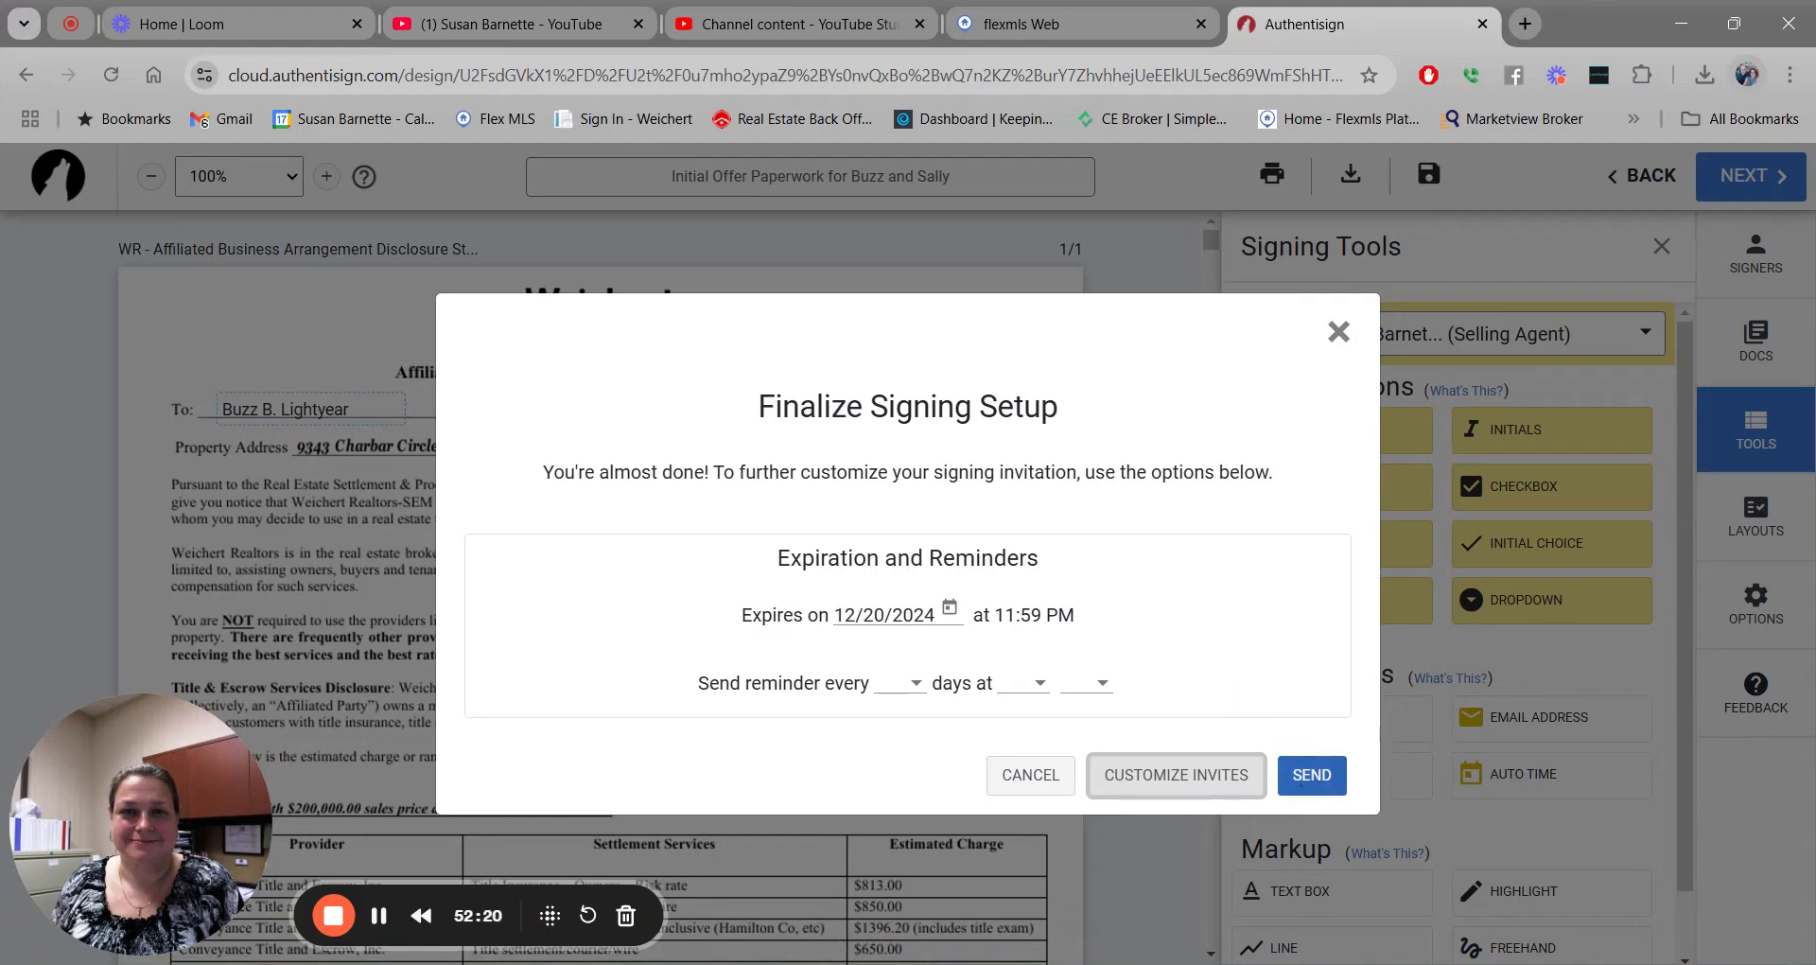
pyautogui.click(1311, 776)
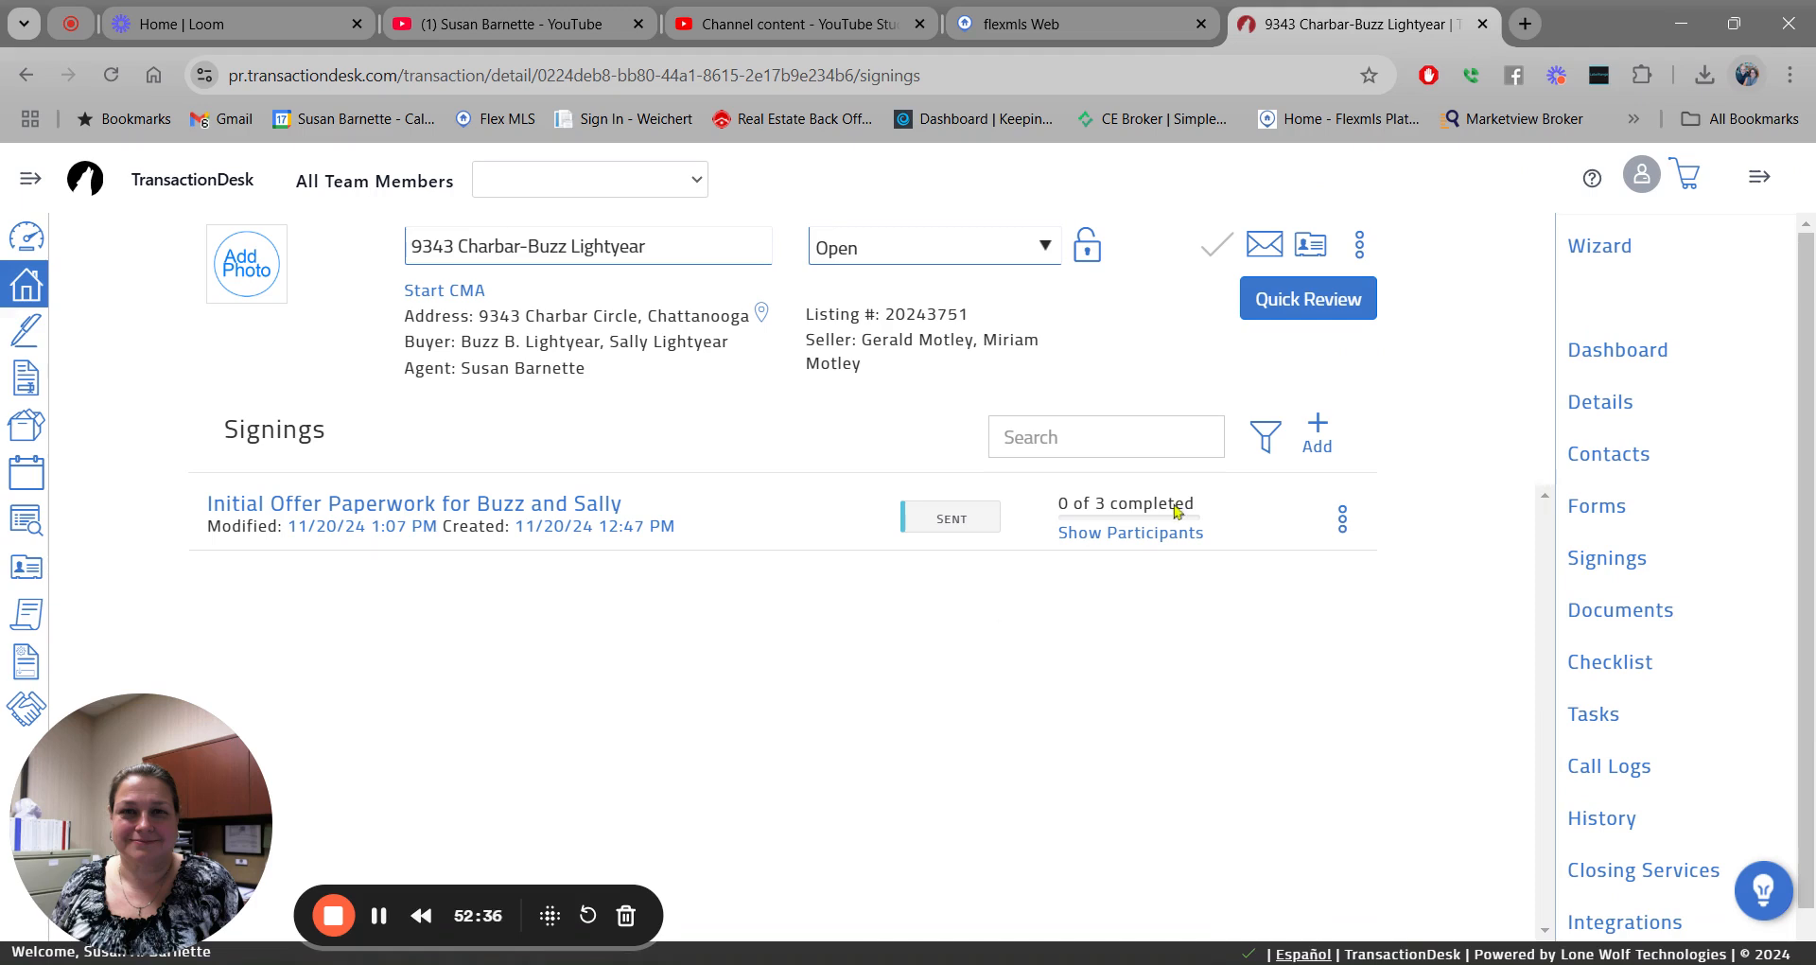
pyautogui.click(1528, 23)
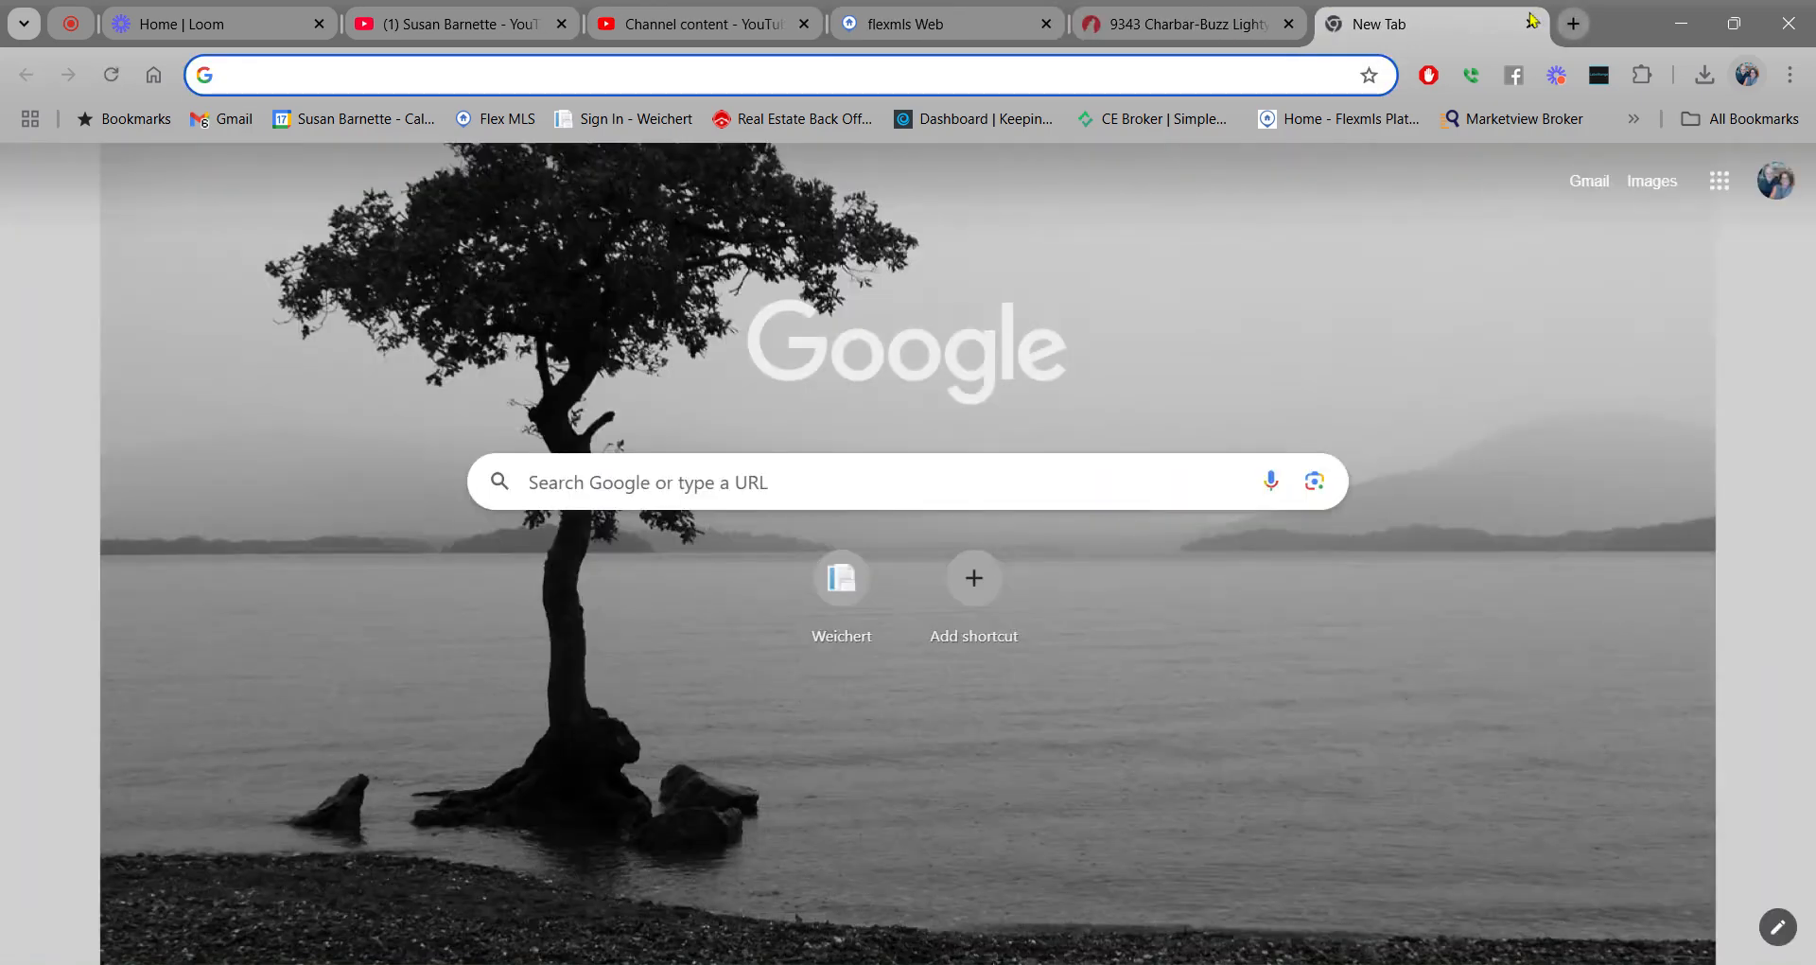
# Filter Gmail to the Authentisign label, open the Initial Offer Paperwork invitation, and start signing.
pyautogui.click(239, 121)
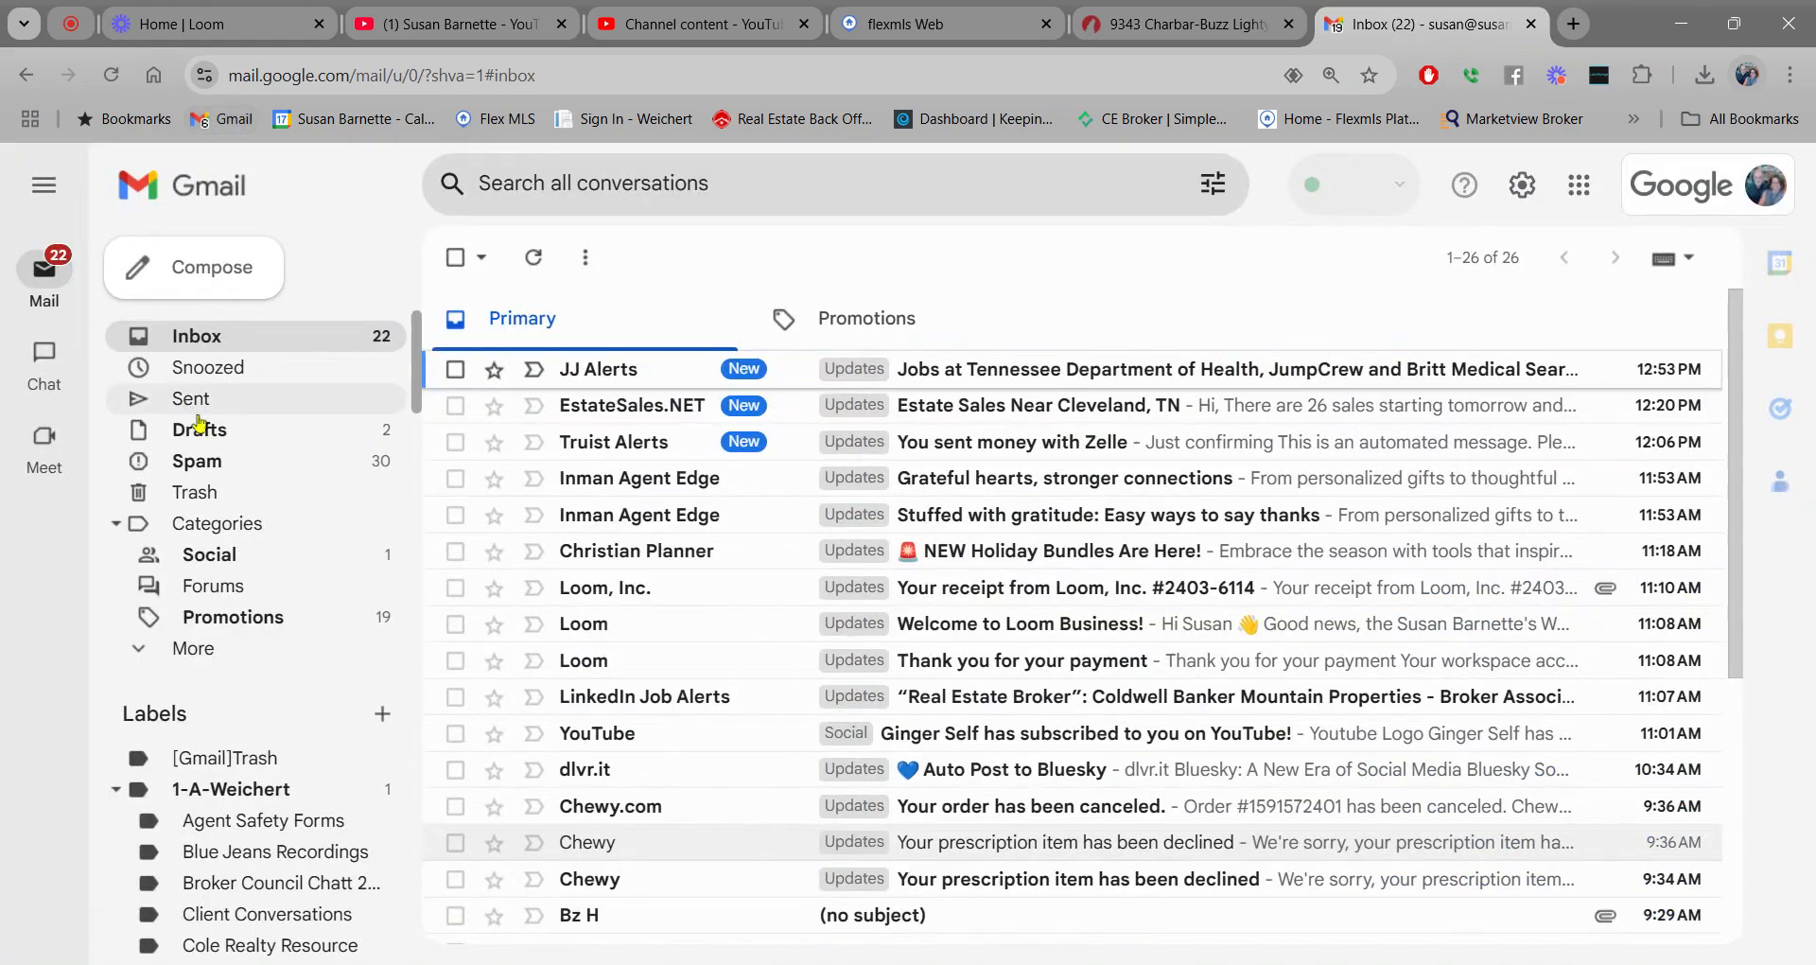
pyautogui.scroll(-10, 208, 435)
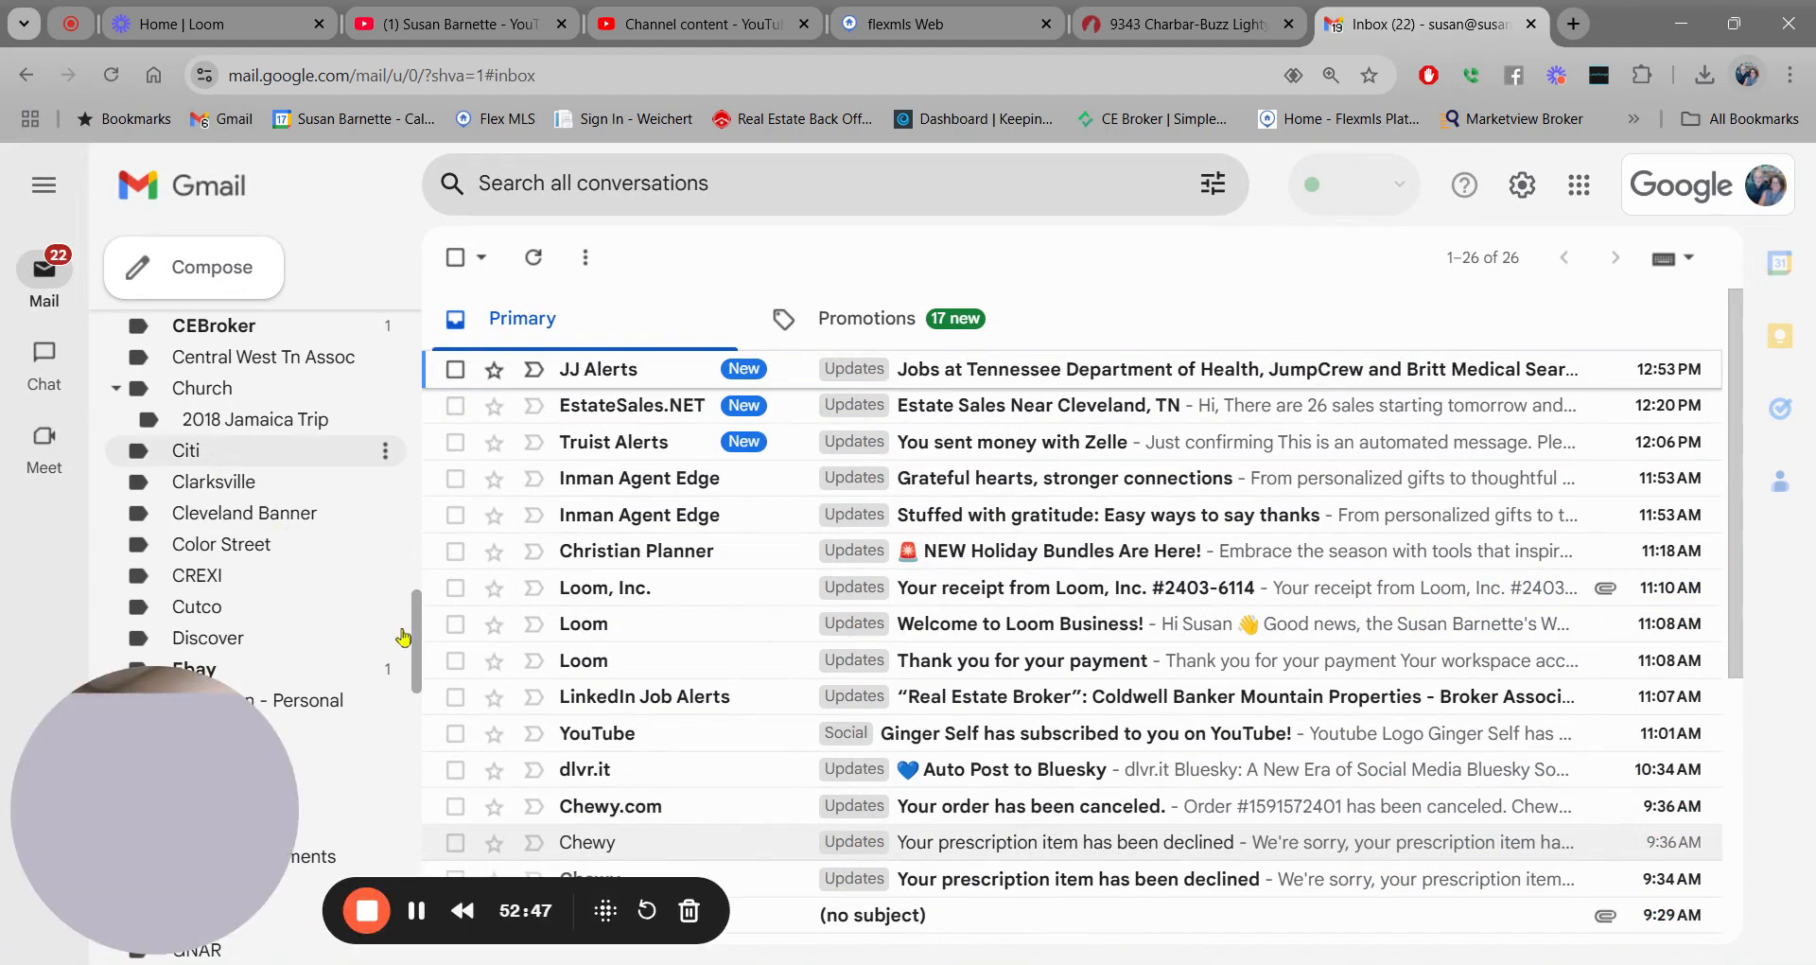
pyautogui.moveTo(419, 607); pyautogui.dragTo(419, 605)
pyautogui.scroll(4, 417, 601)
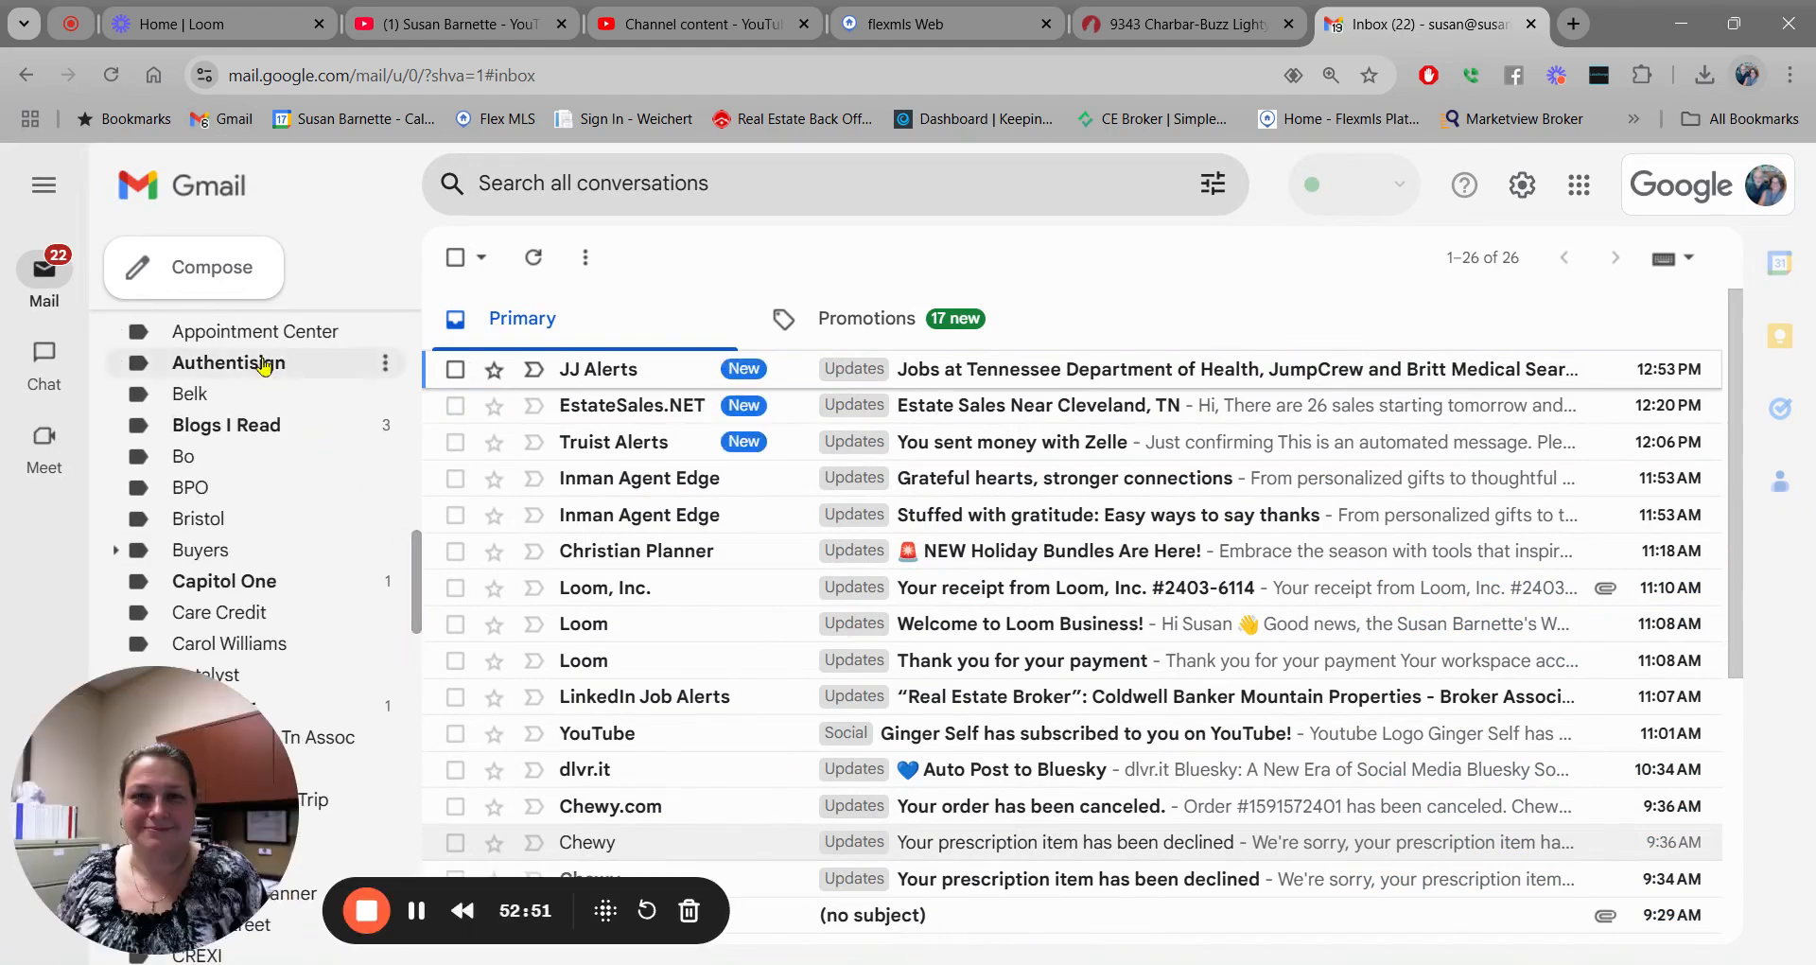
pyautogui.click(265, 365)
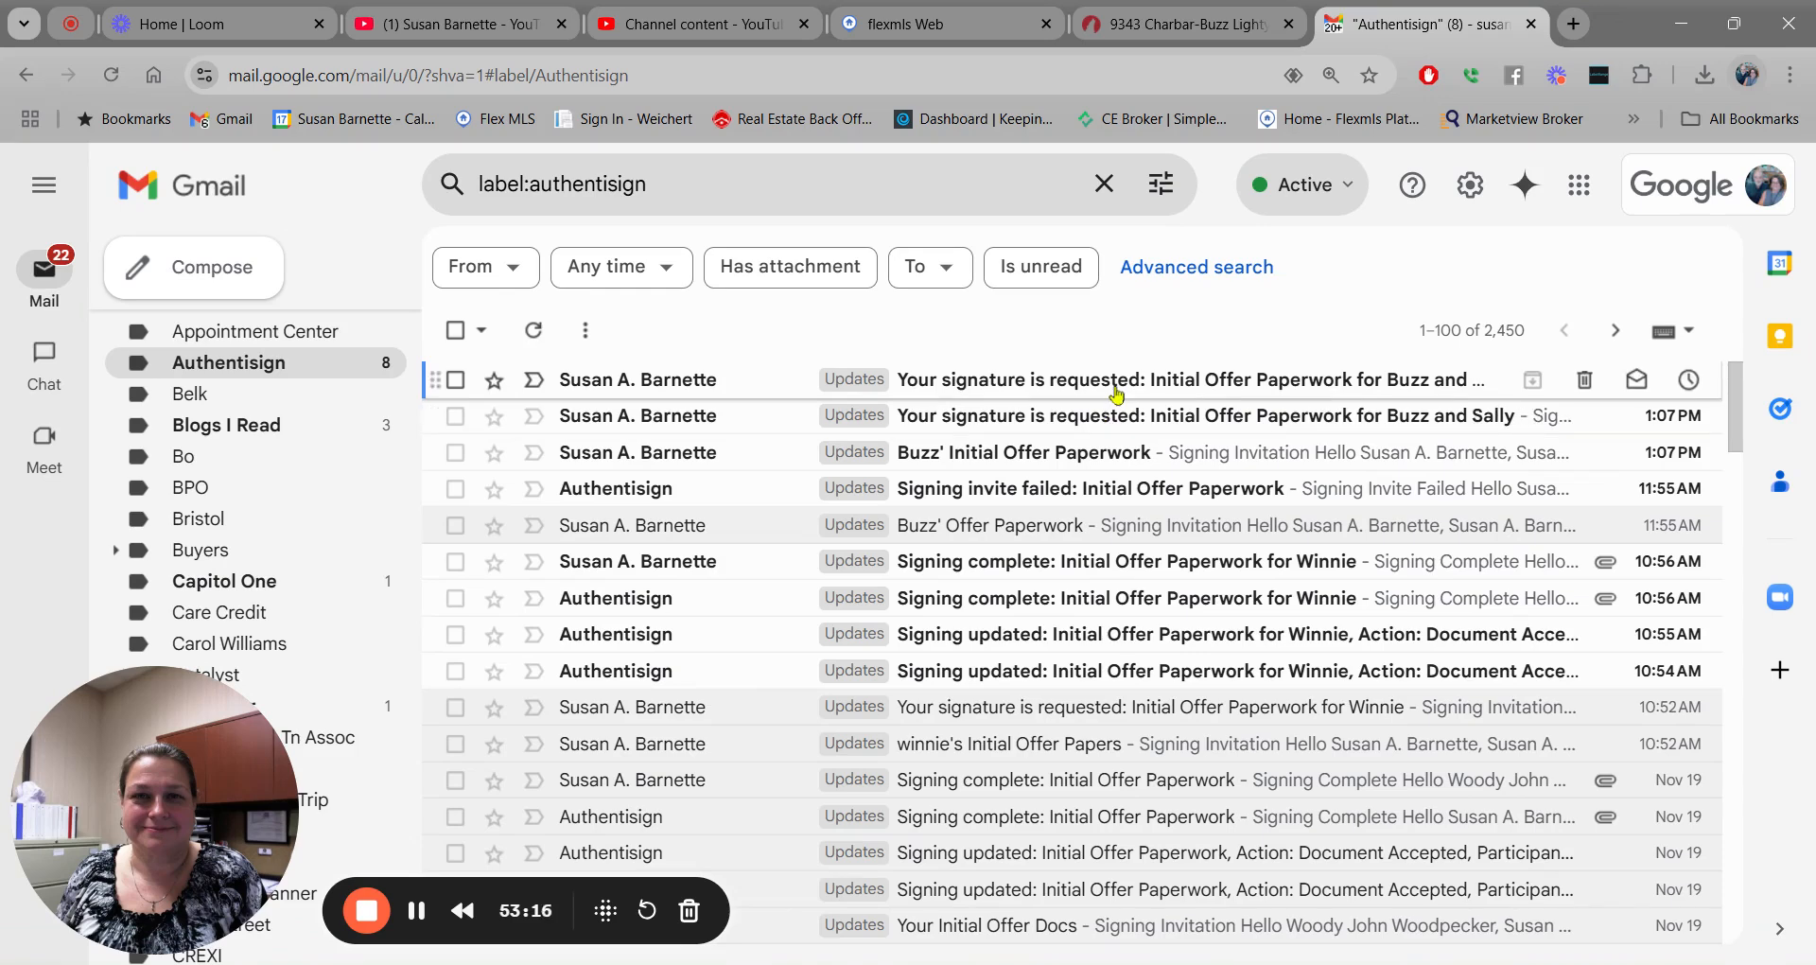
pyautogui.click(1013, 454)
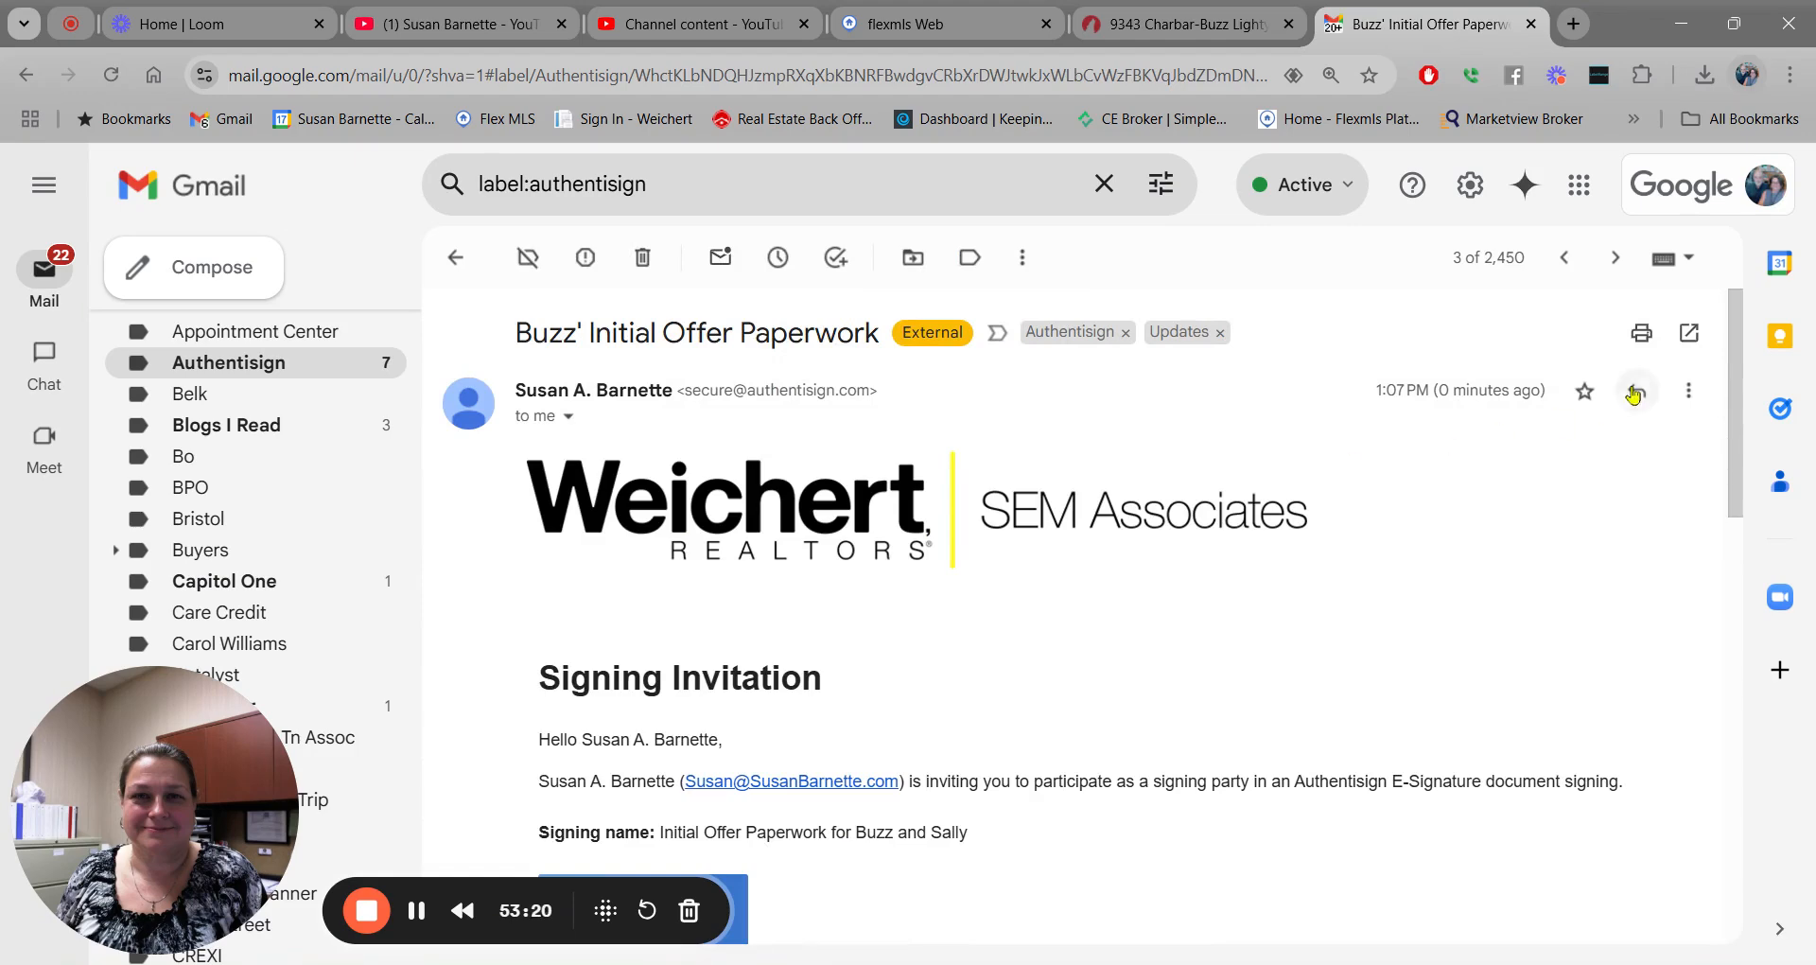
pyautogui.moveTo(1732, 338); pyautogui.dragTo(1728, 450)
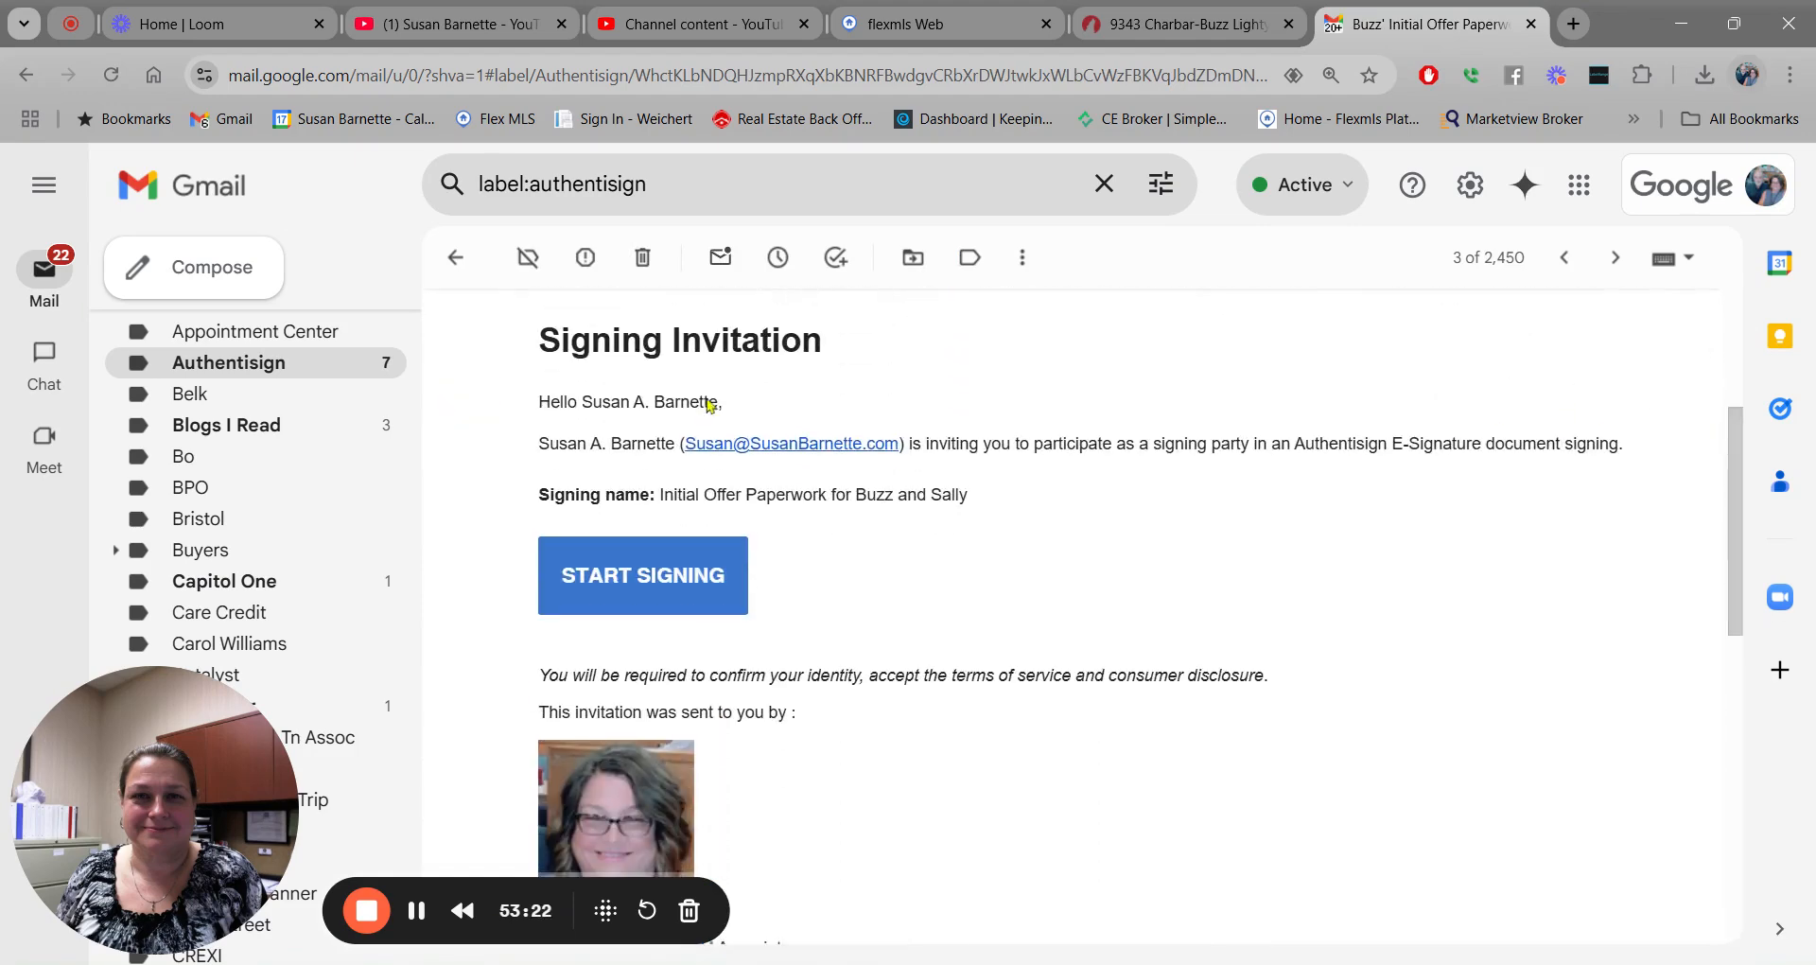
pyautogui.click(640, 579)
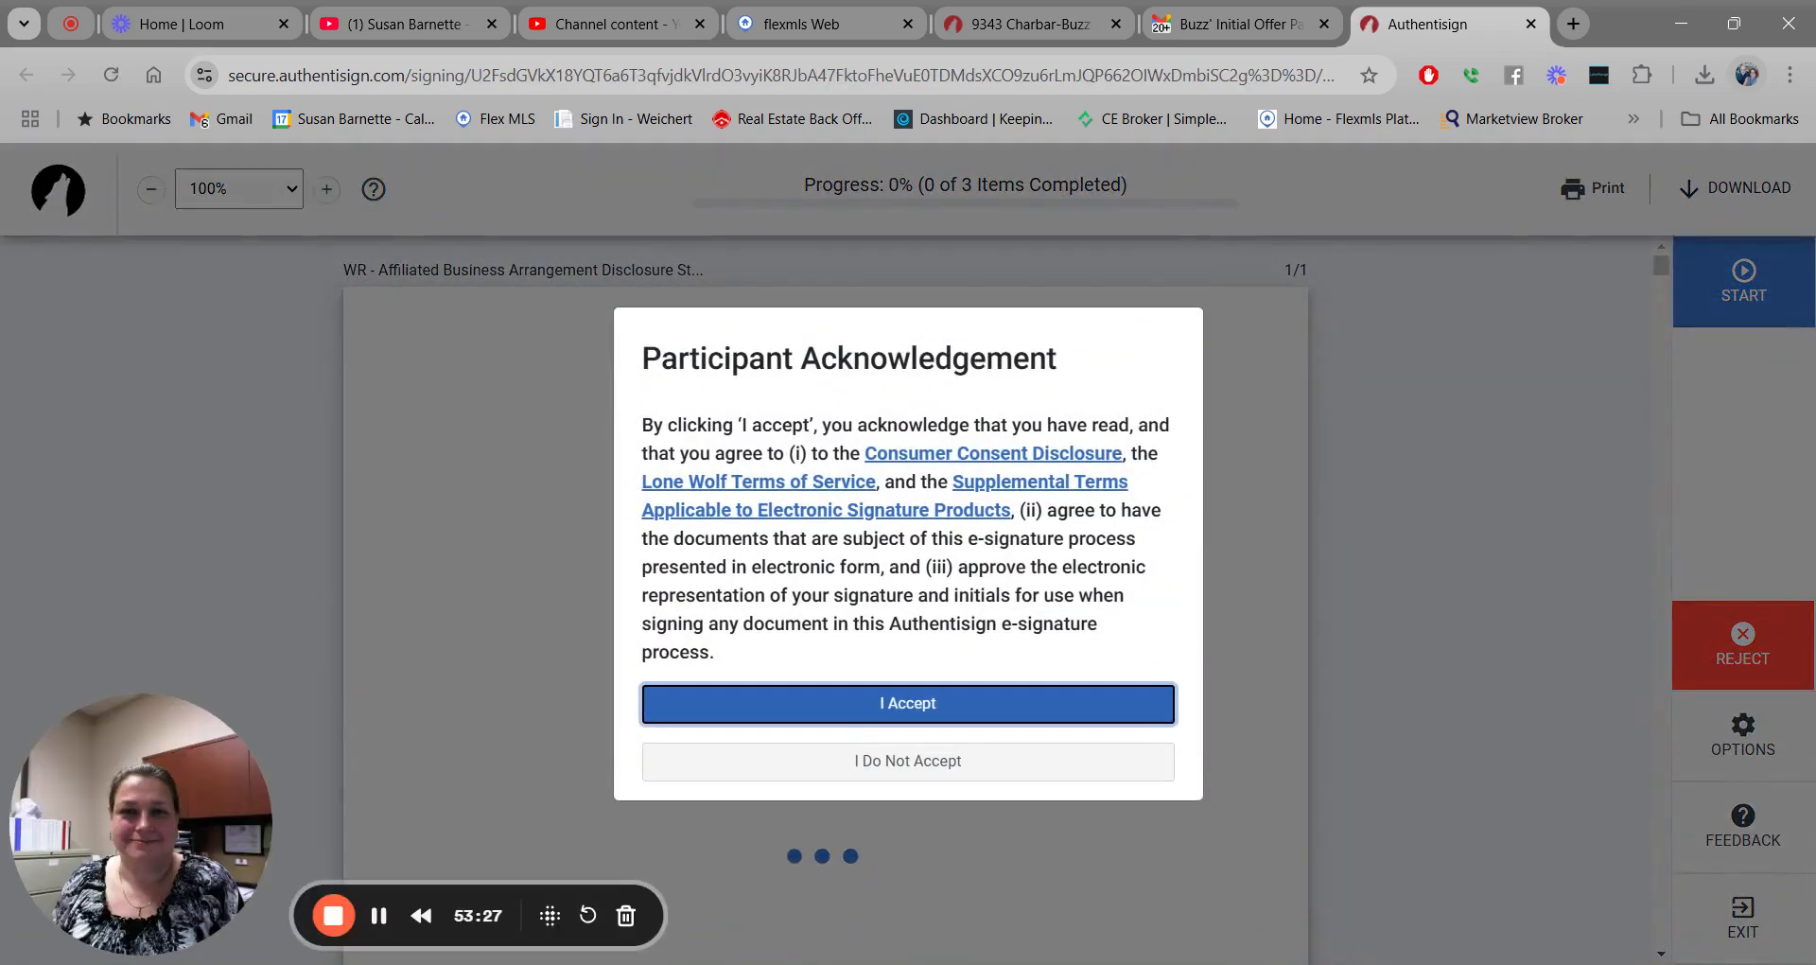
# Accept the terms, sign the disclosure, RF 302 and RF209 fields, complete signing, and close the tab.
pyautogui.click(913, 697)
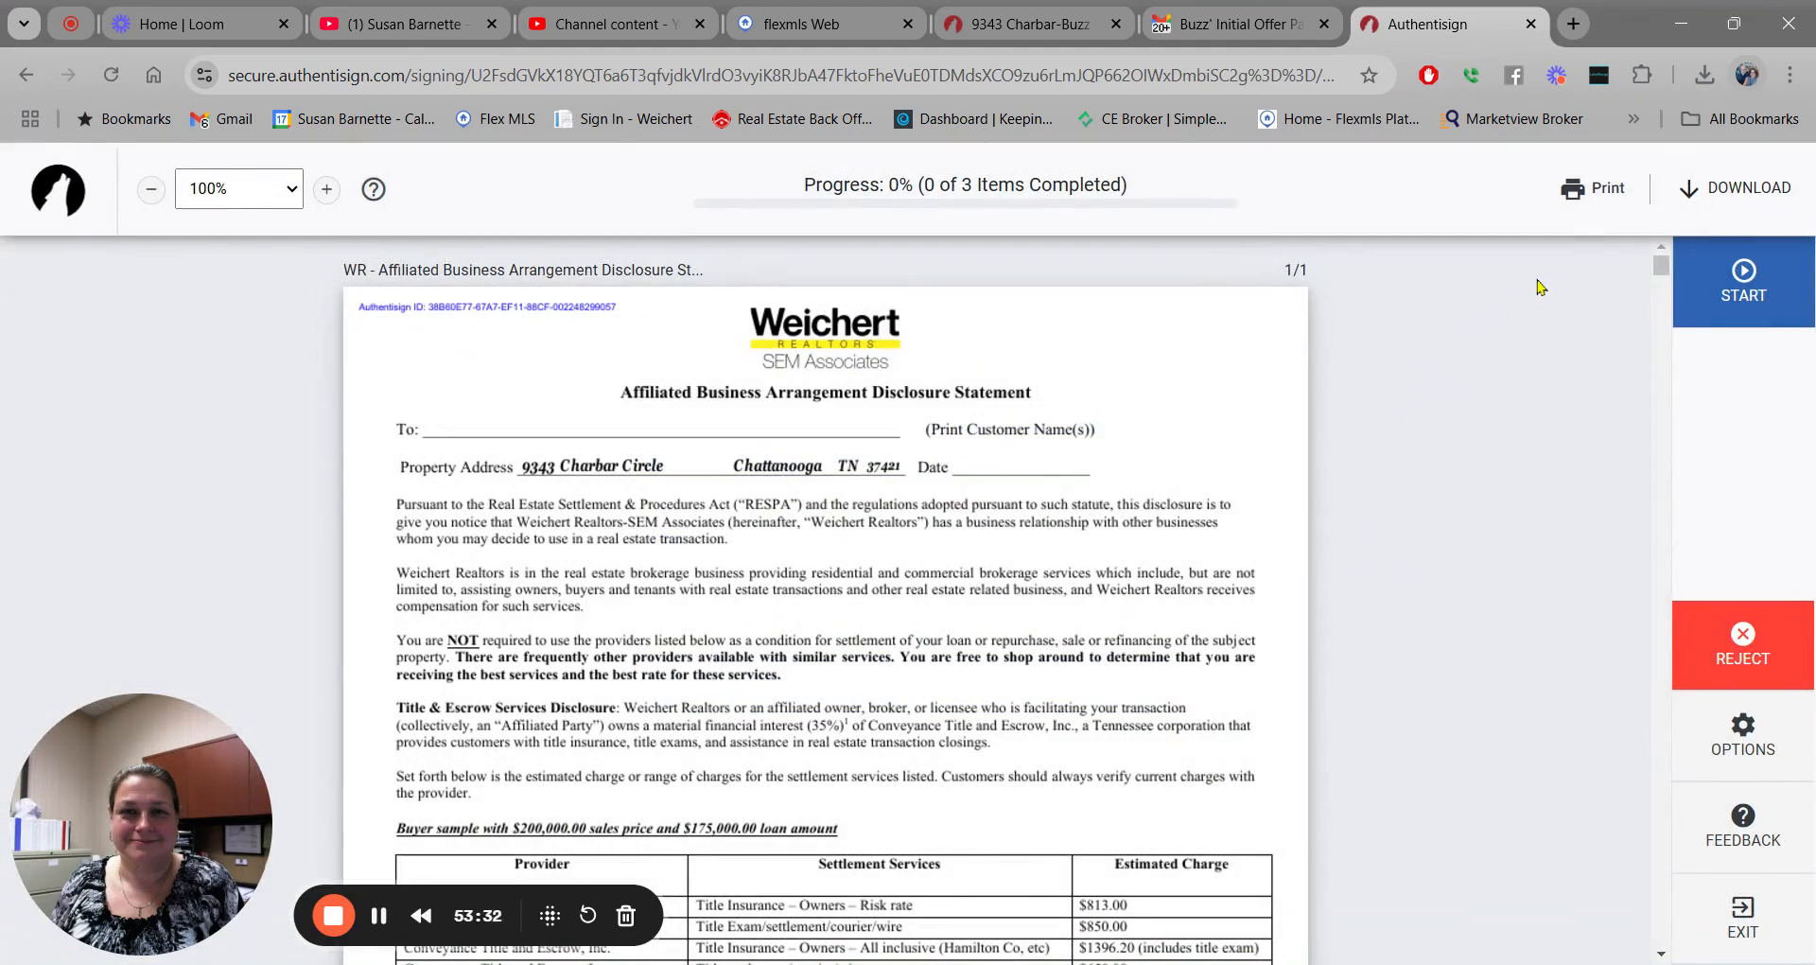
pyautogui.click(1745, 275)
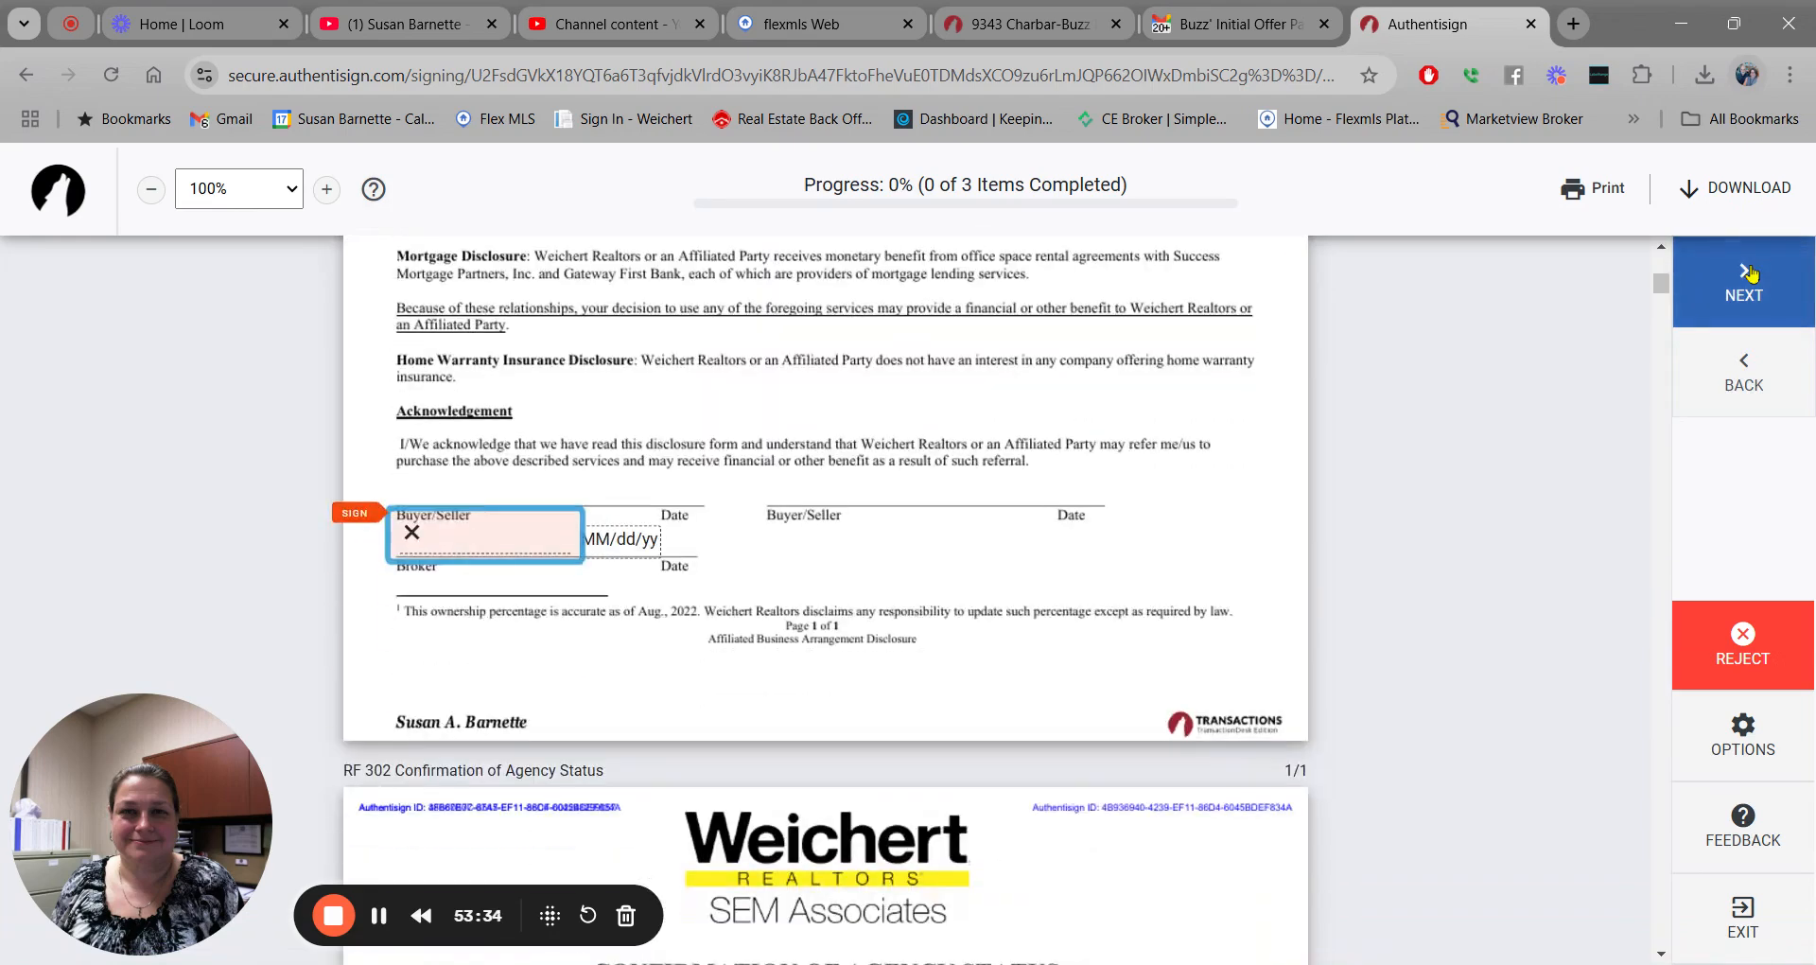
pyautogui.click(453, 537)
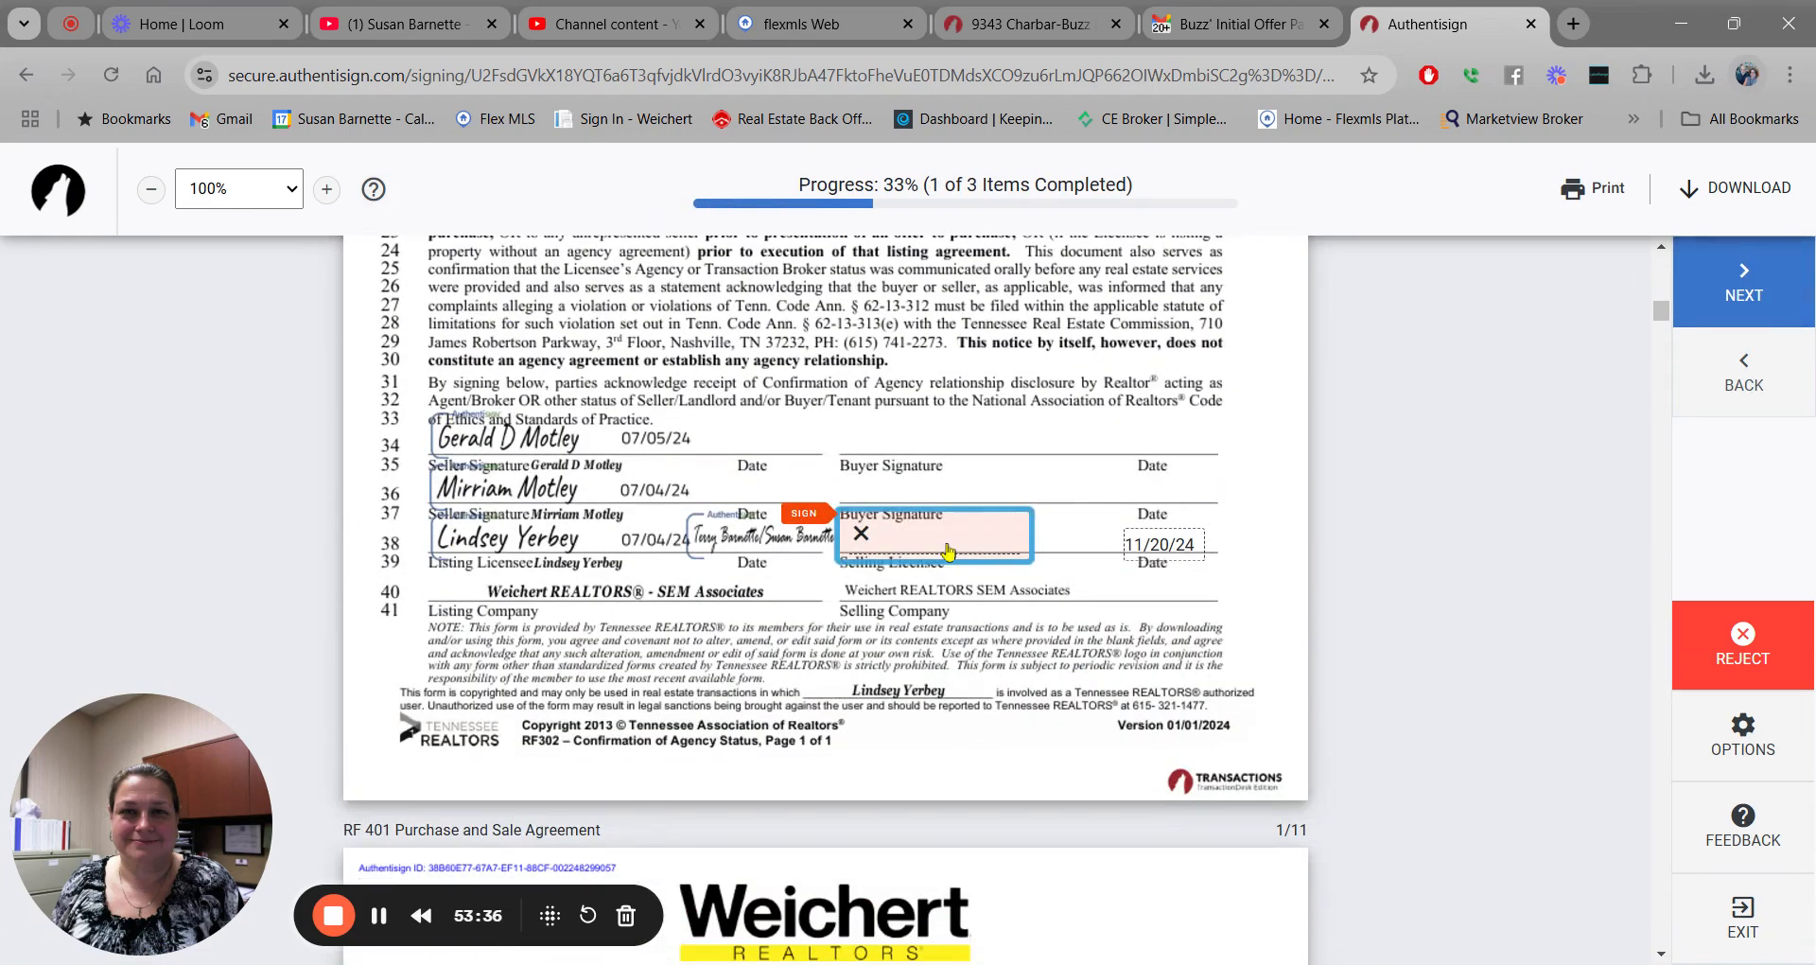
pyautogui.click(966, 547)
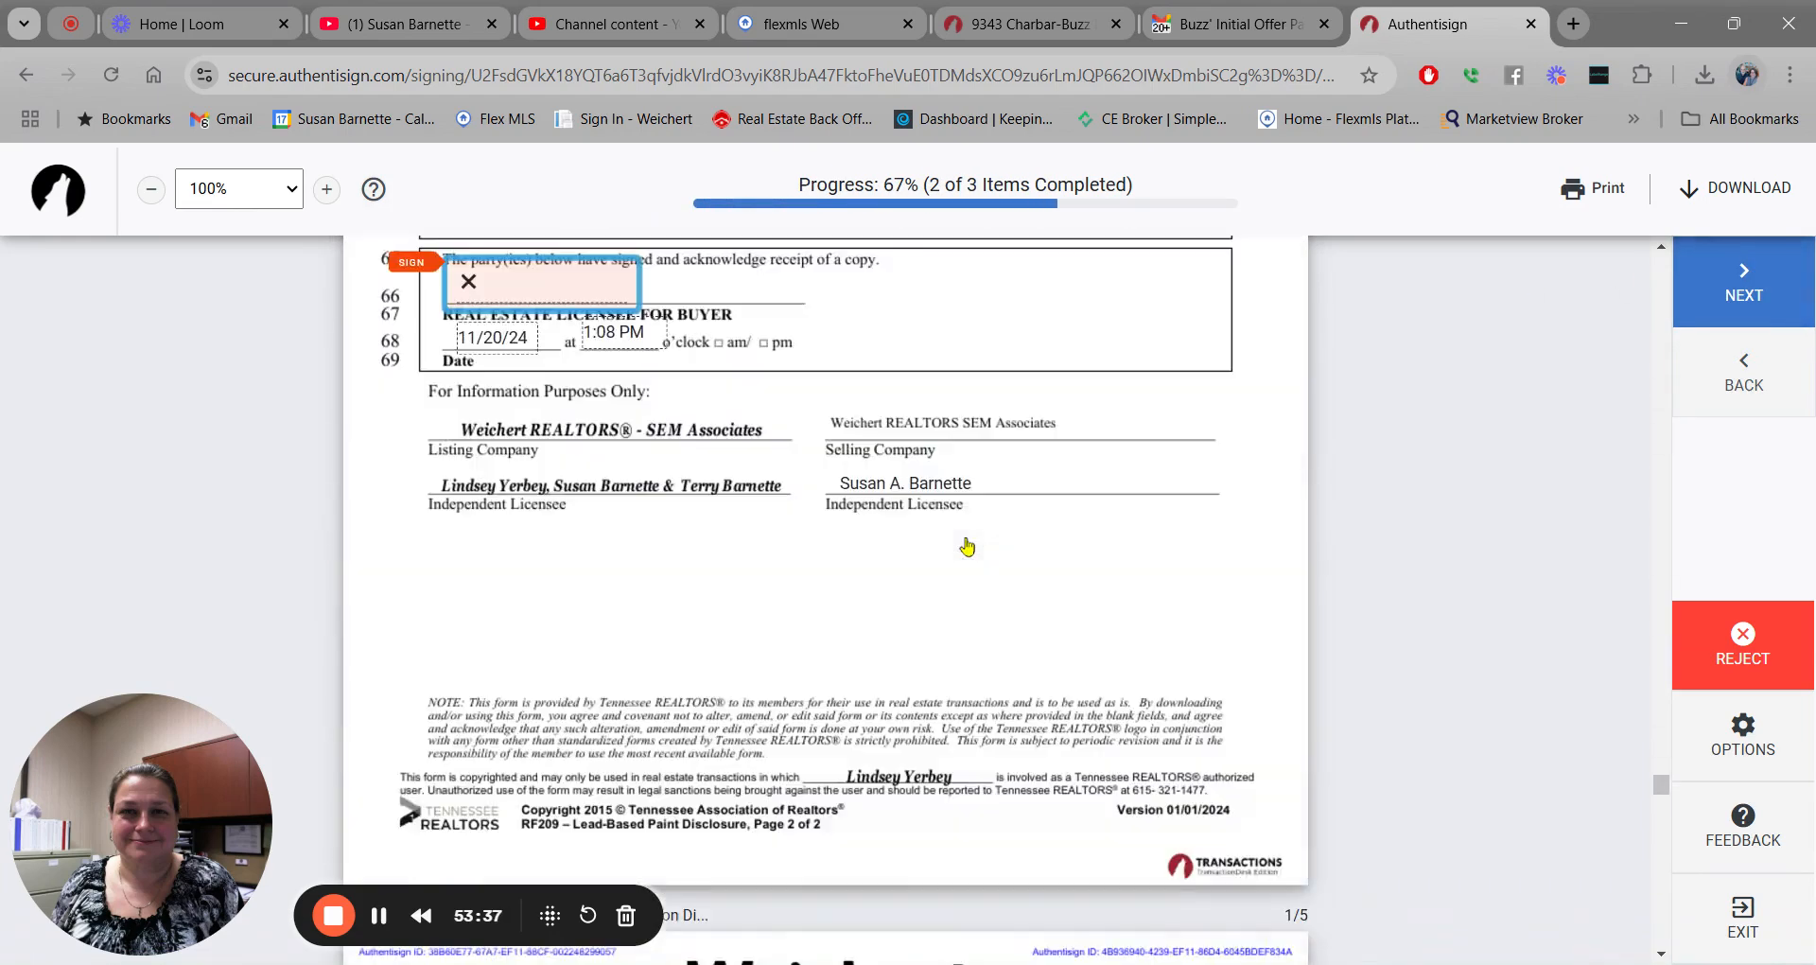
pyautogui.click(541, 284)
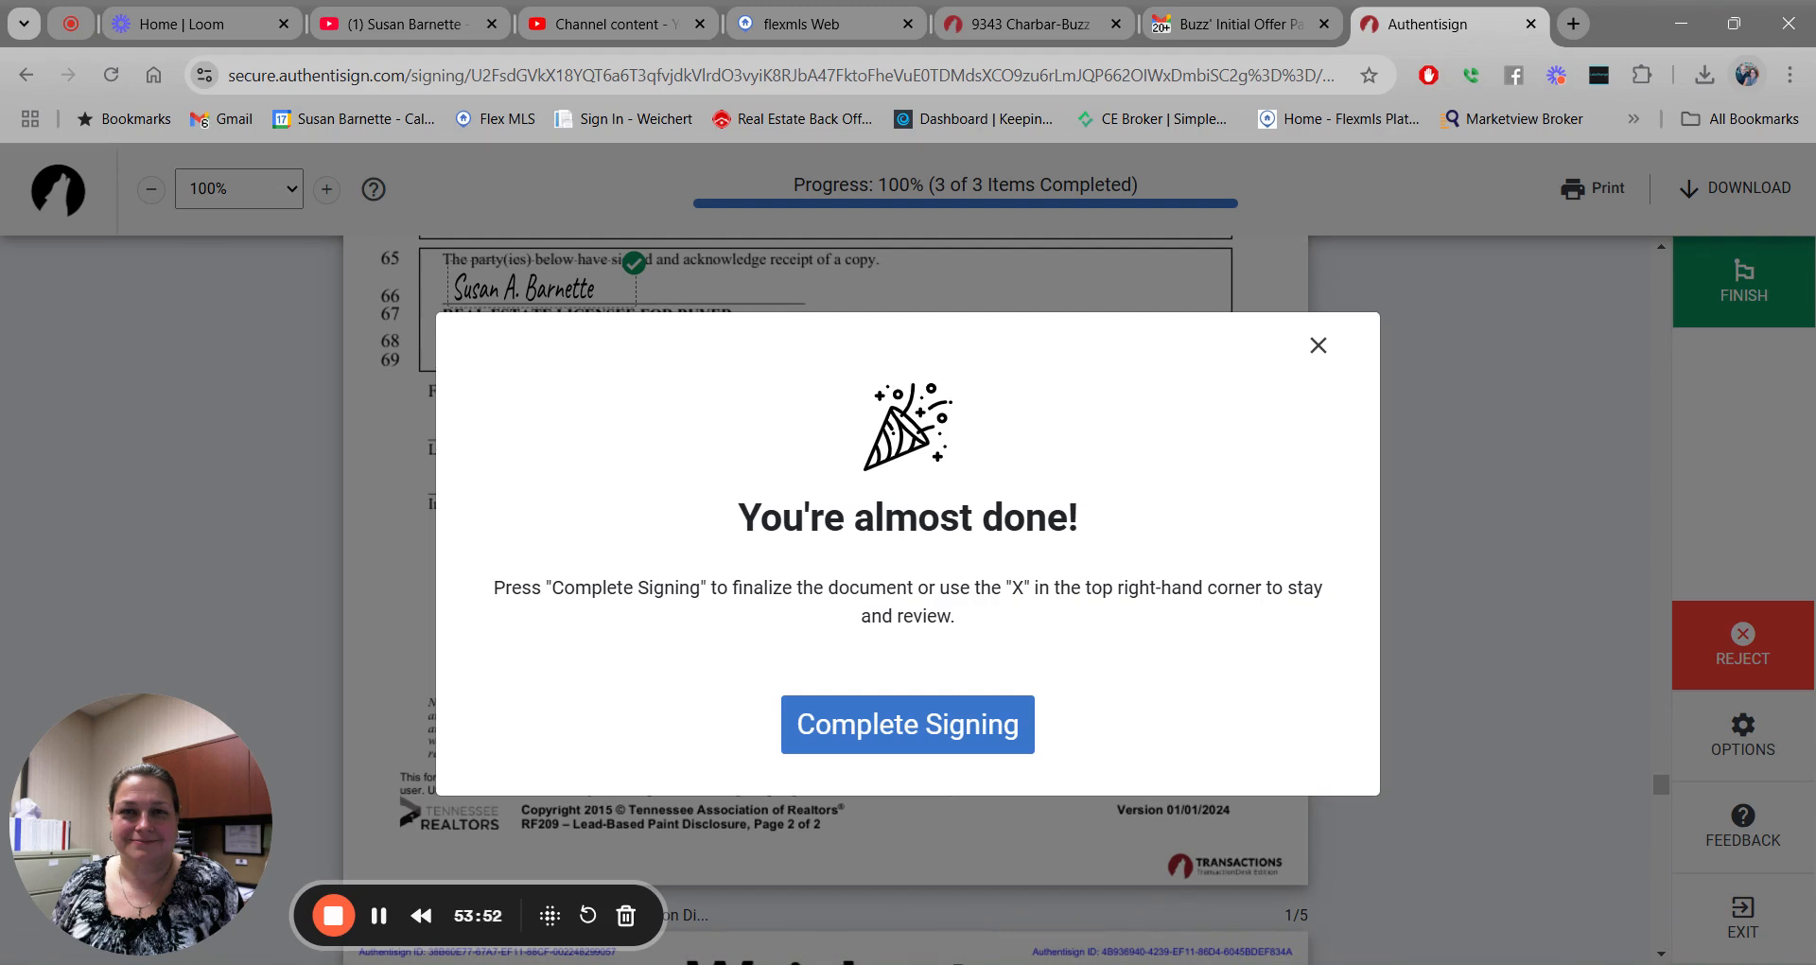
pyautogui.click(908, 738)
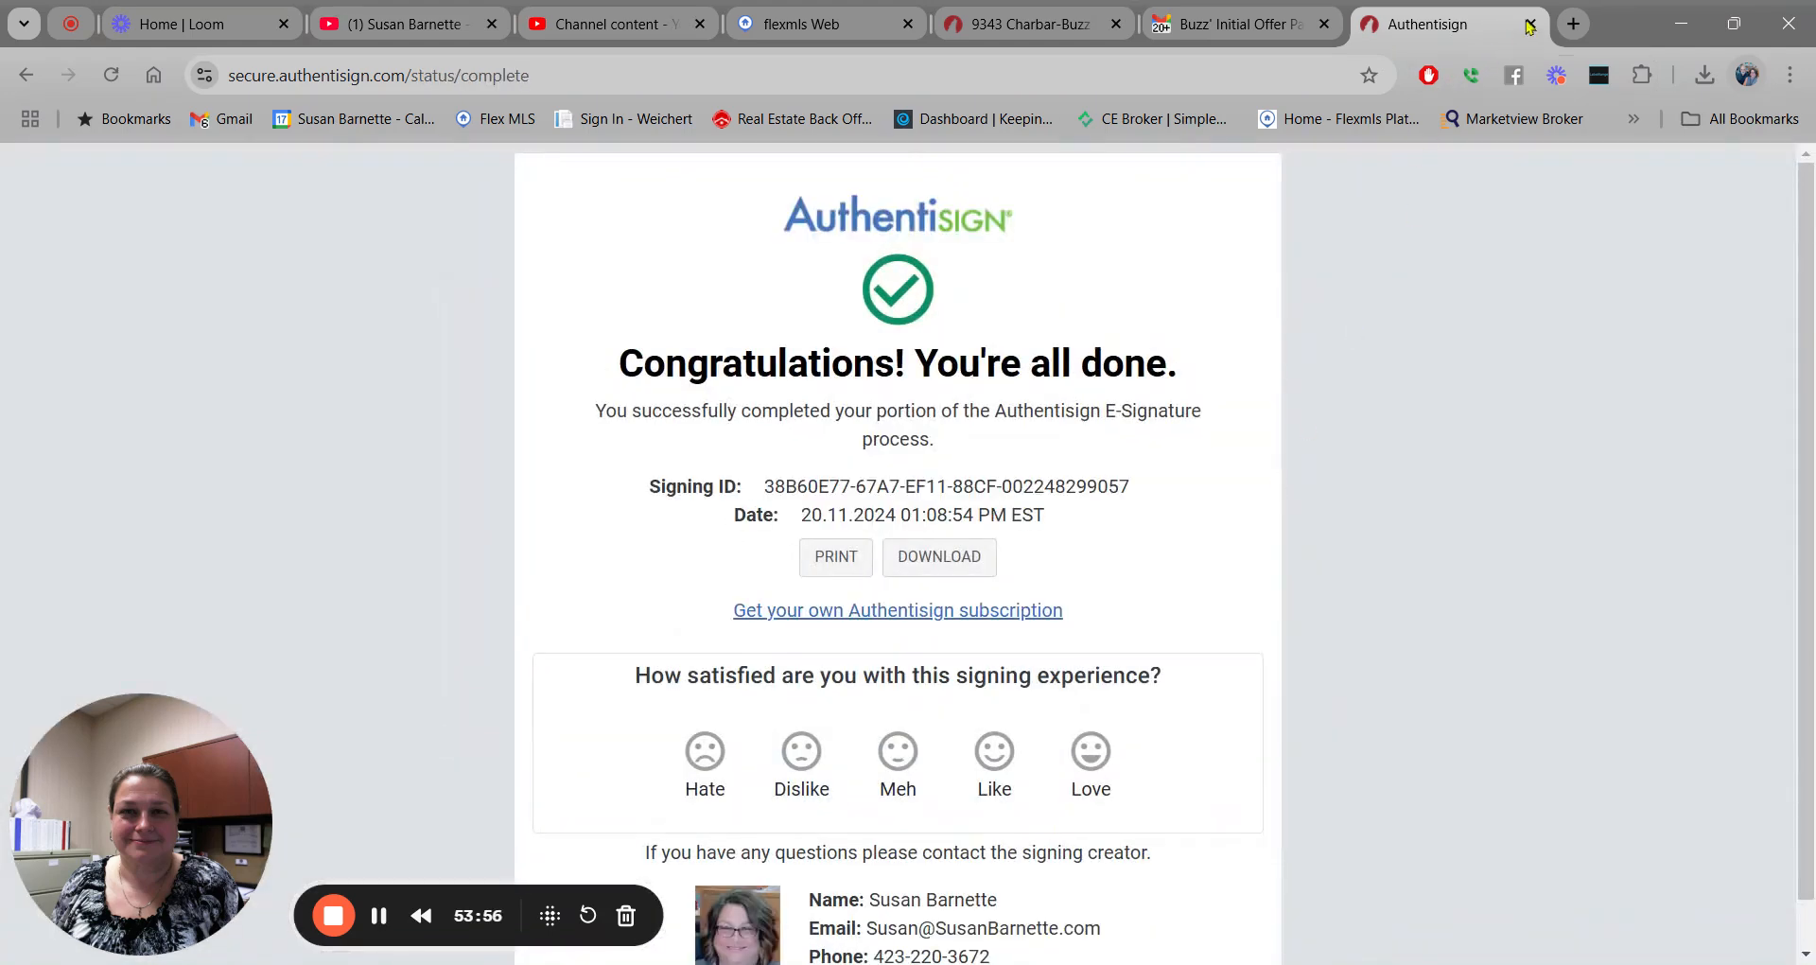
pyautogui.click(1530, 25)
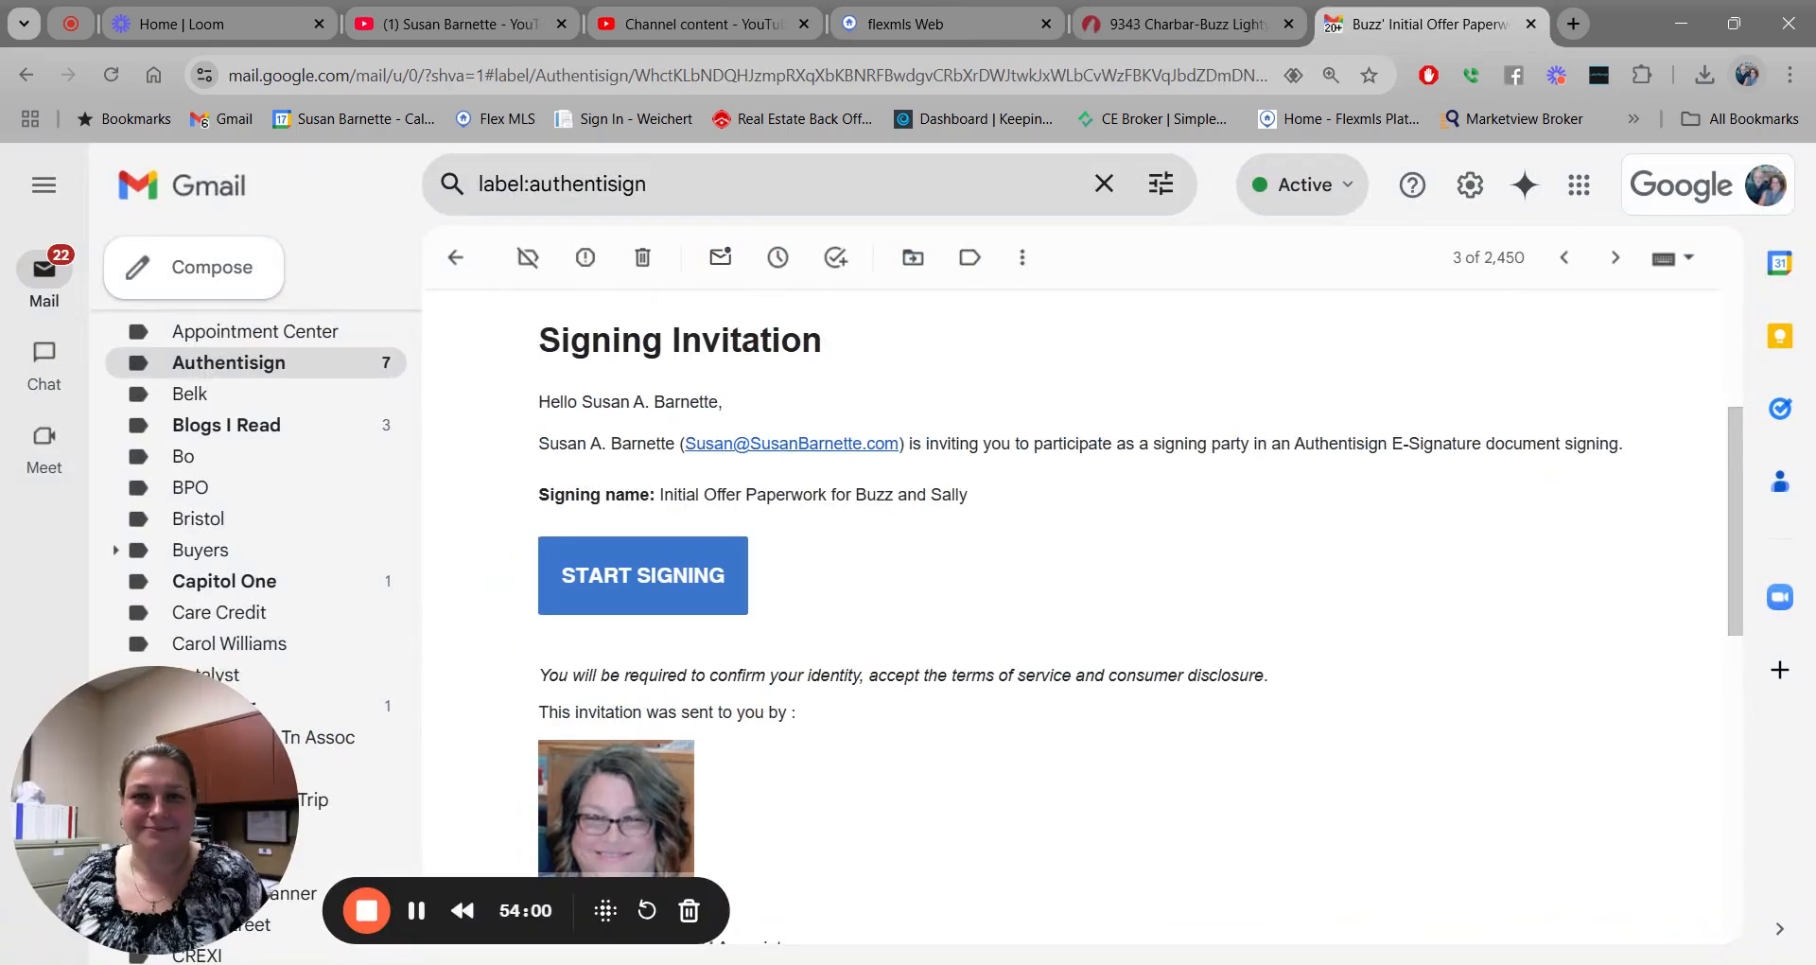
# Open the offer paperwork signing's details in TransactionDesk, review its participants, and close the details.
pyautogui.click(1153, 21)
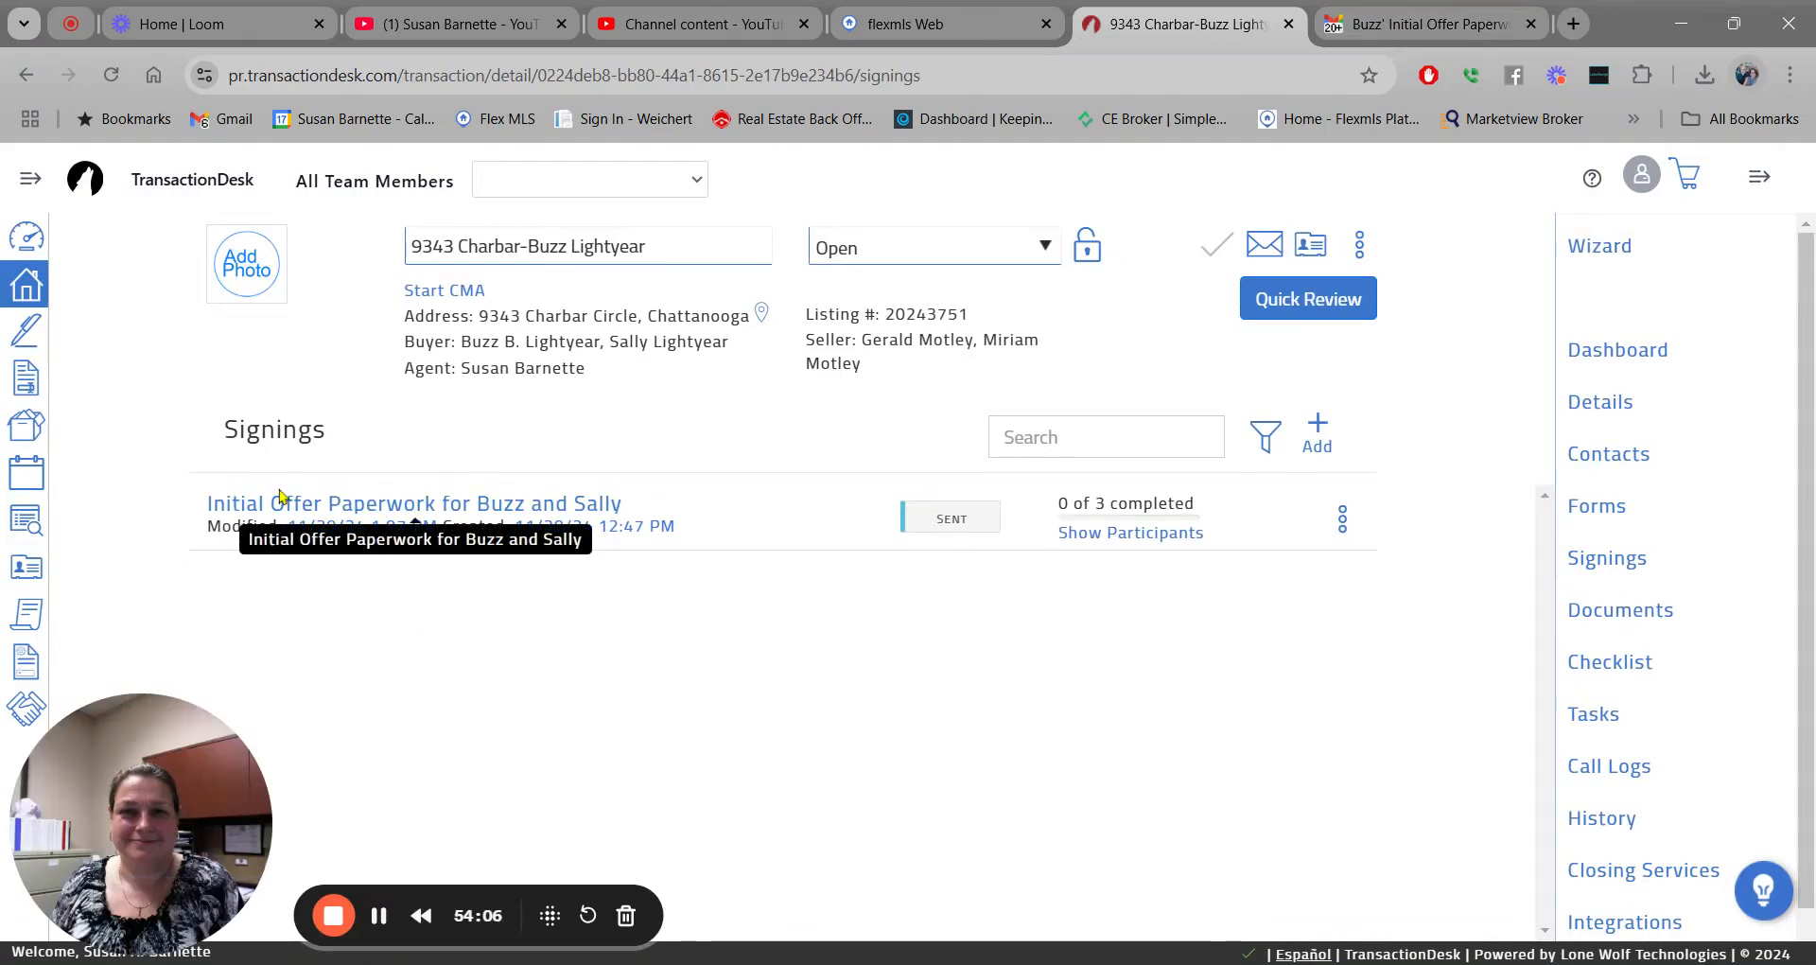
pyautogui.click(346, 506)
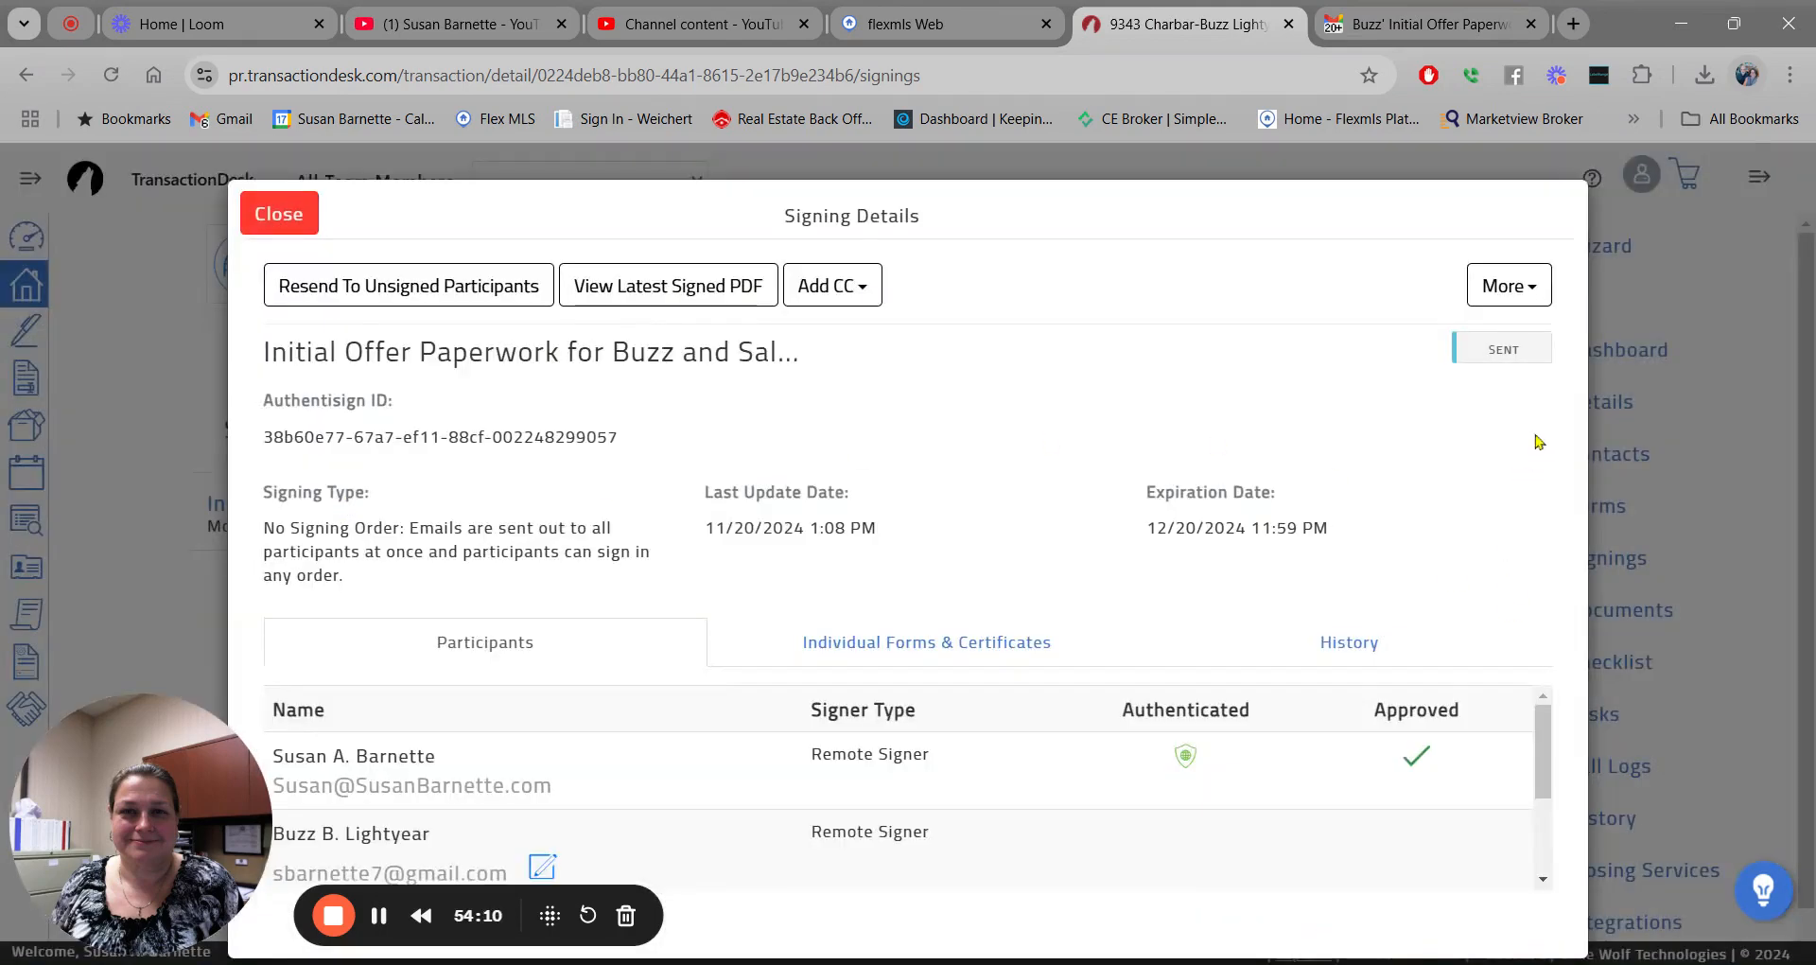
pyautogui.scroll(-1, 1551, 721)
pyautogui.scroll(1, 1554, 718)
pyautogui.click(280, 216)
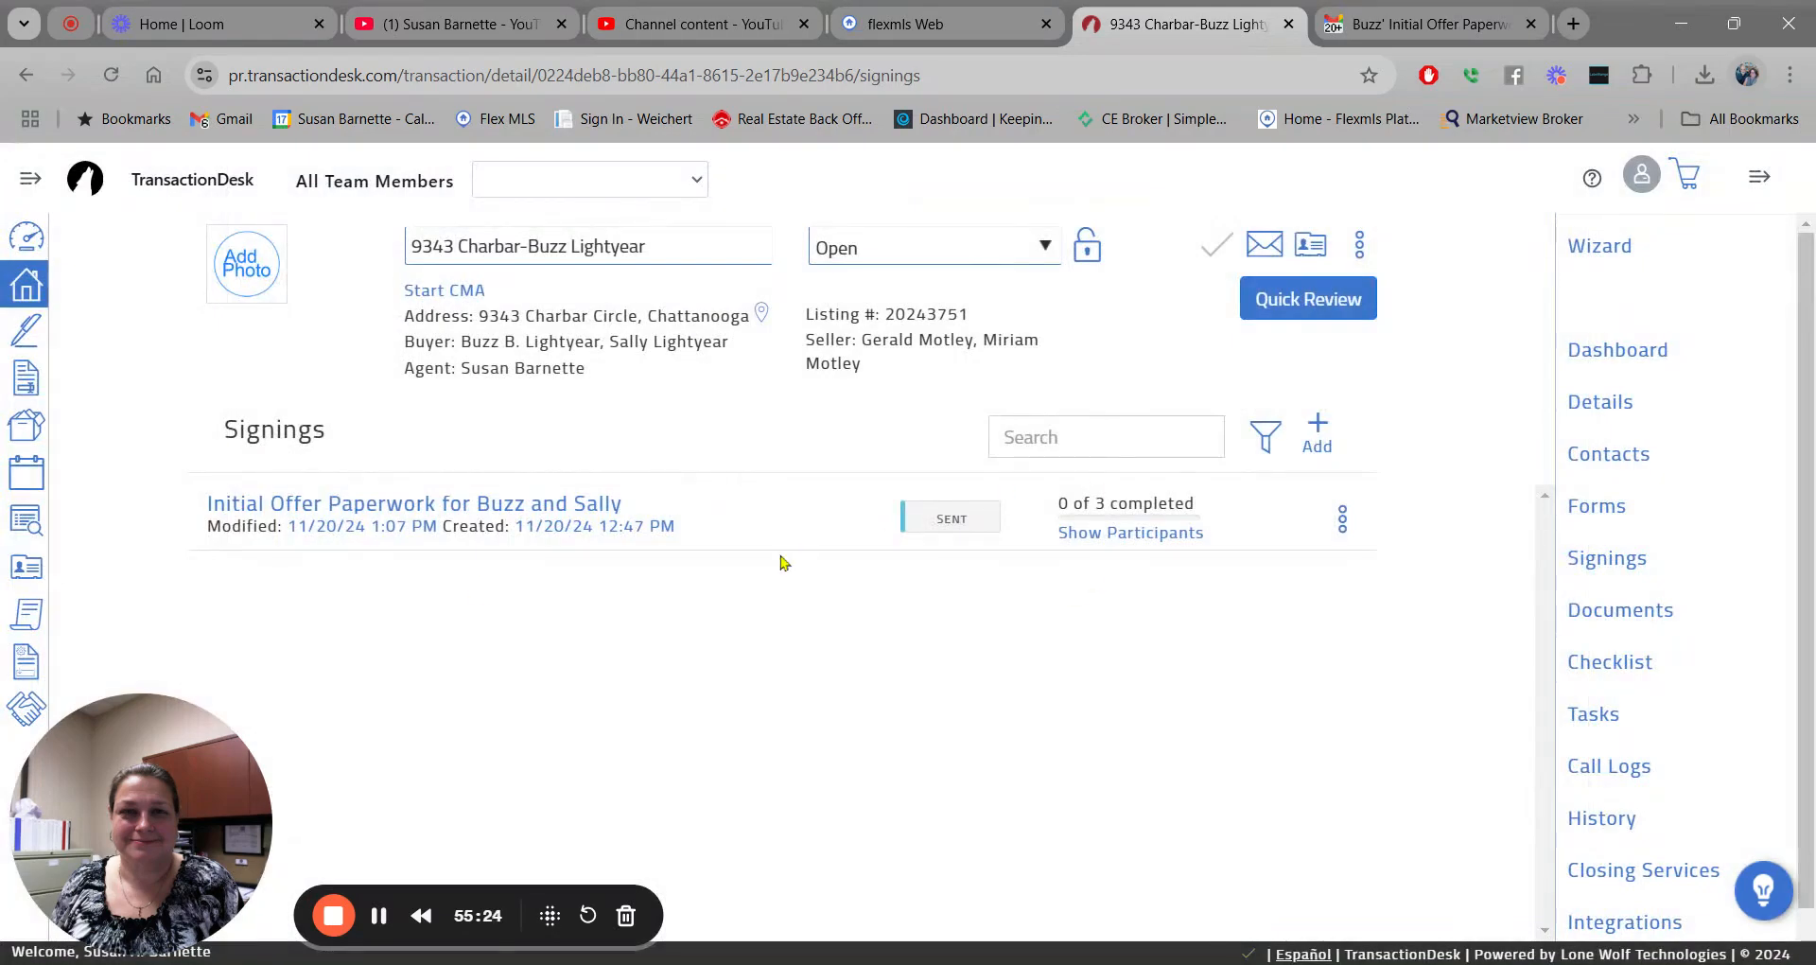
# Open the buyer's 'Your signature is requested' email from the Authentisign list and start signing.
pyautogui.click(1417, 13)
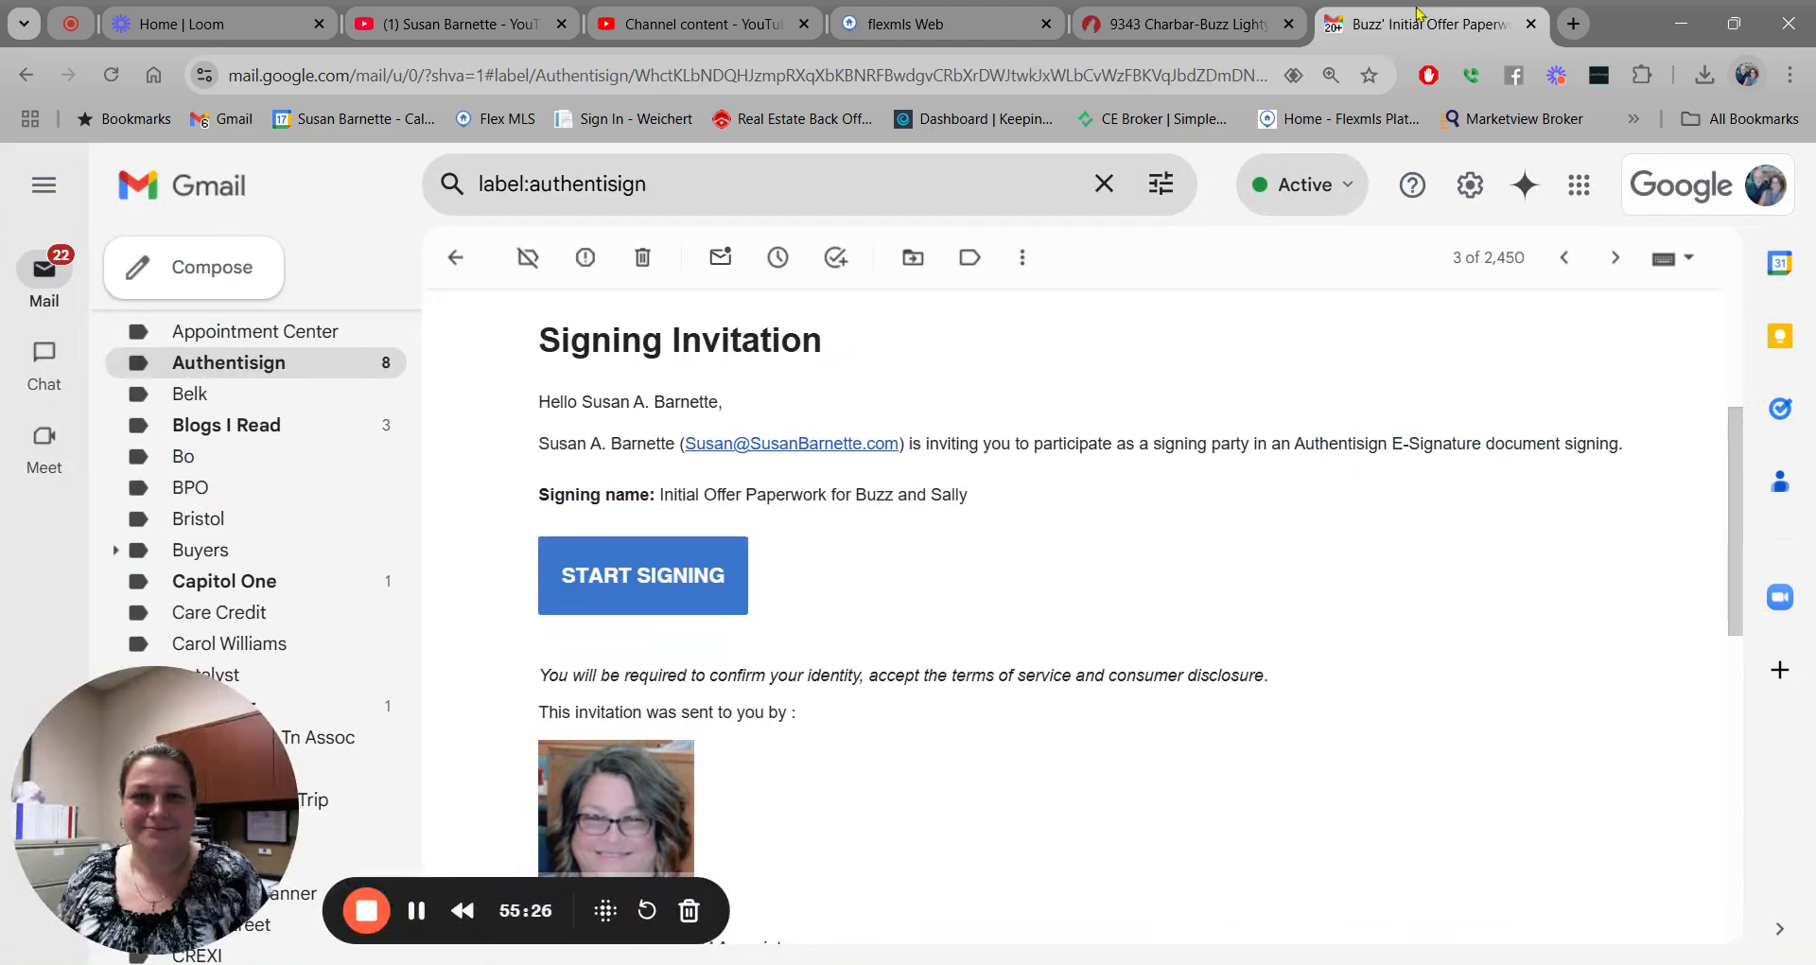
pyautogui.click(455, 257)
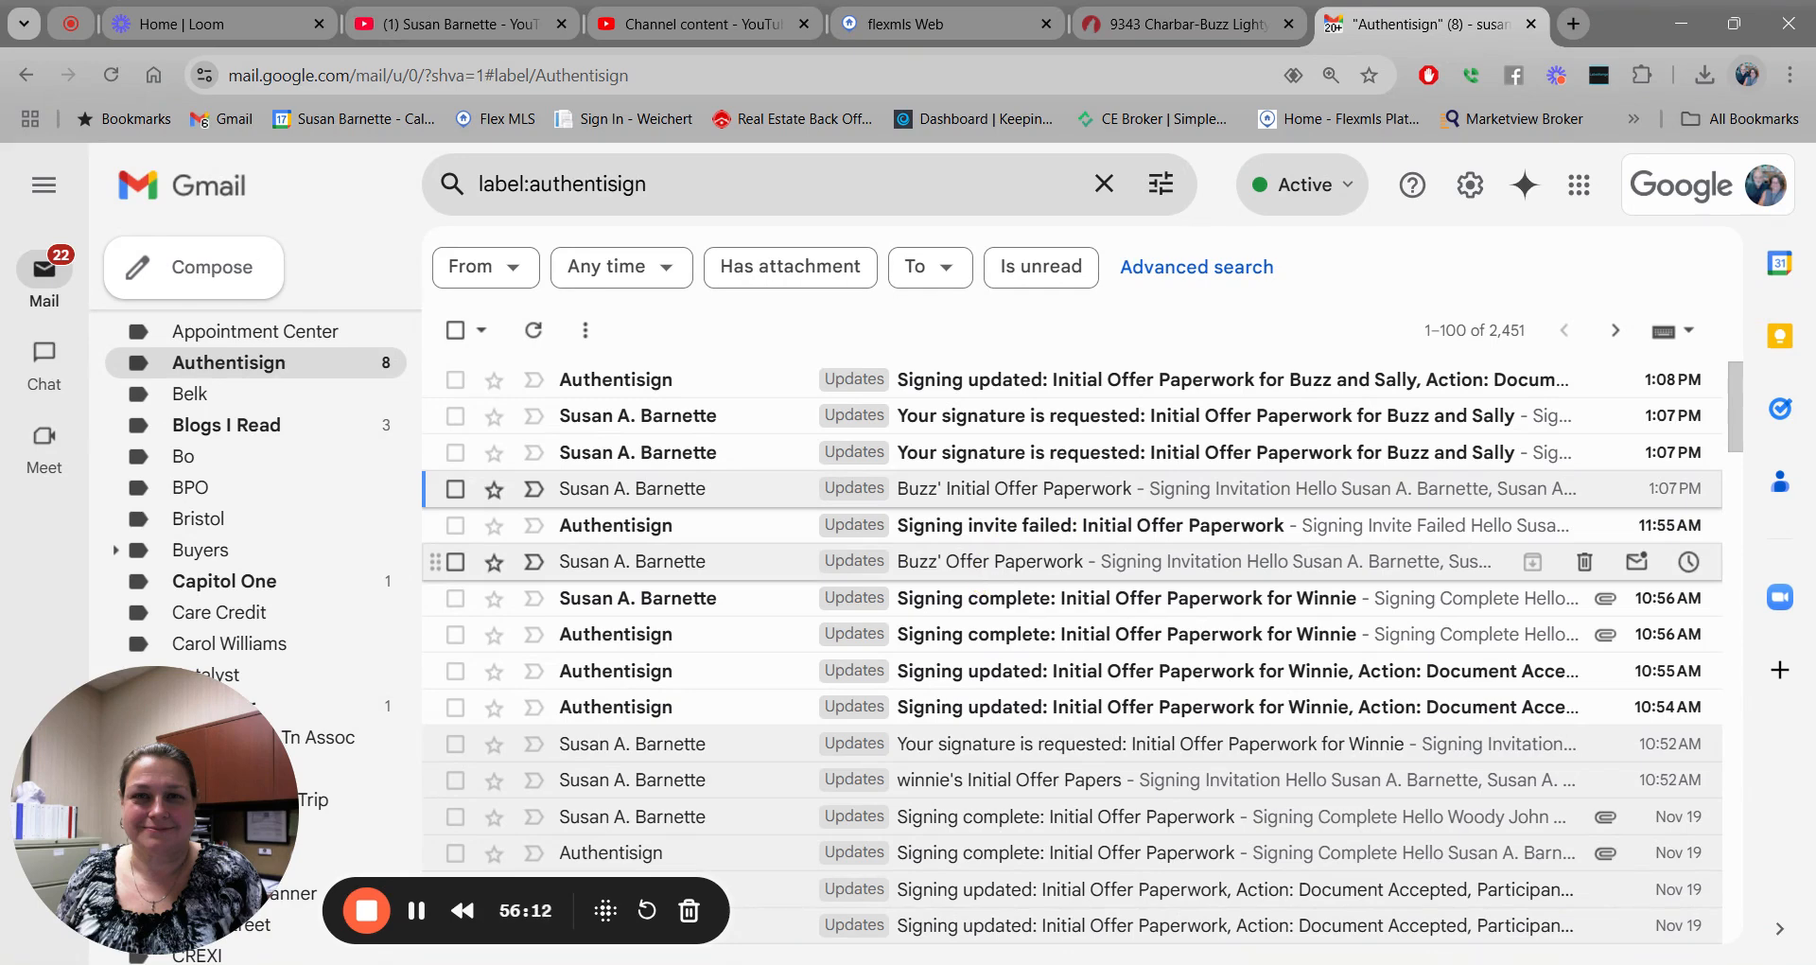
pyautogui.click(1011, 453)
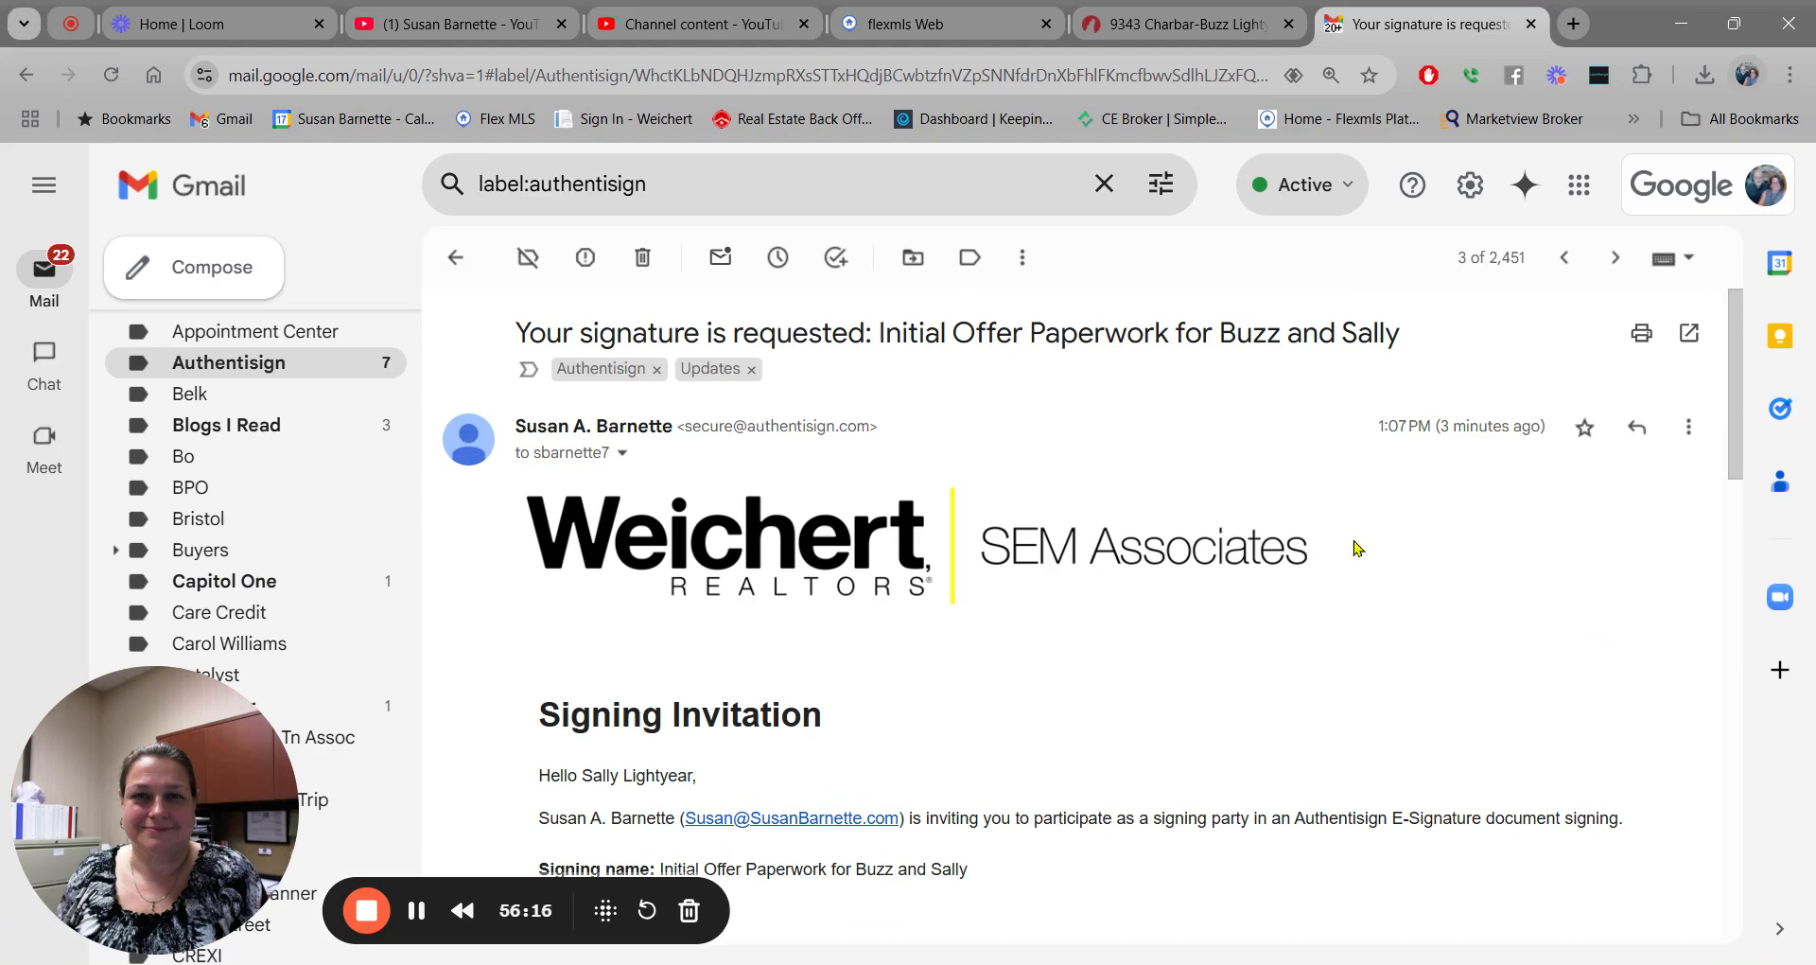
pyautogui.scroll(-5, 1357, 547)
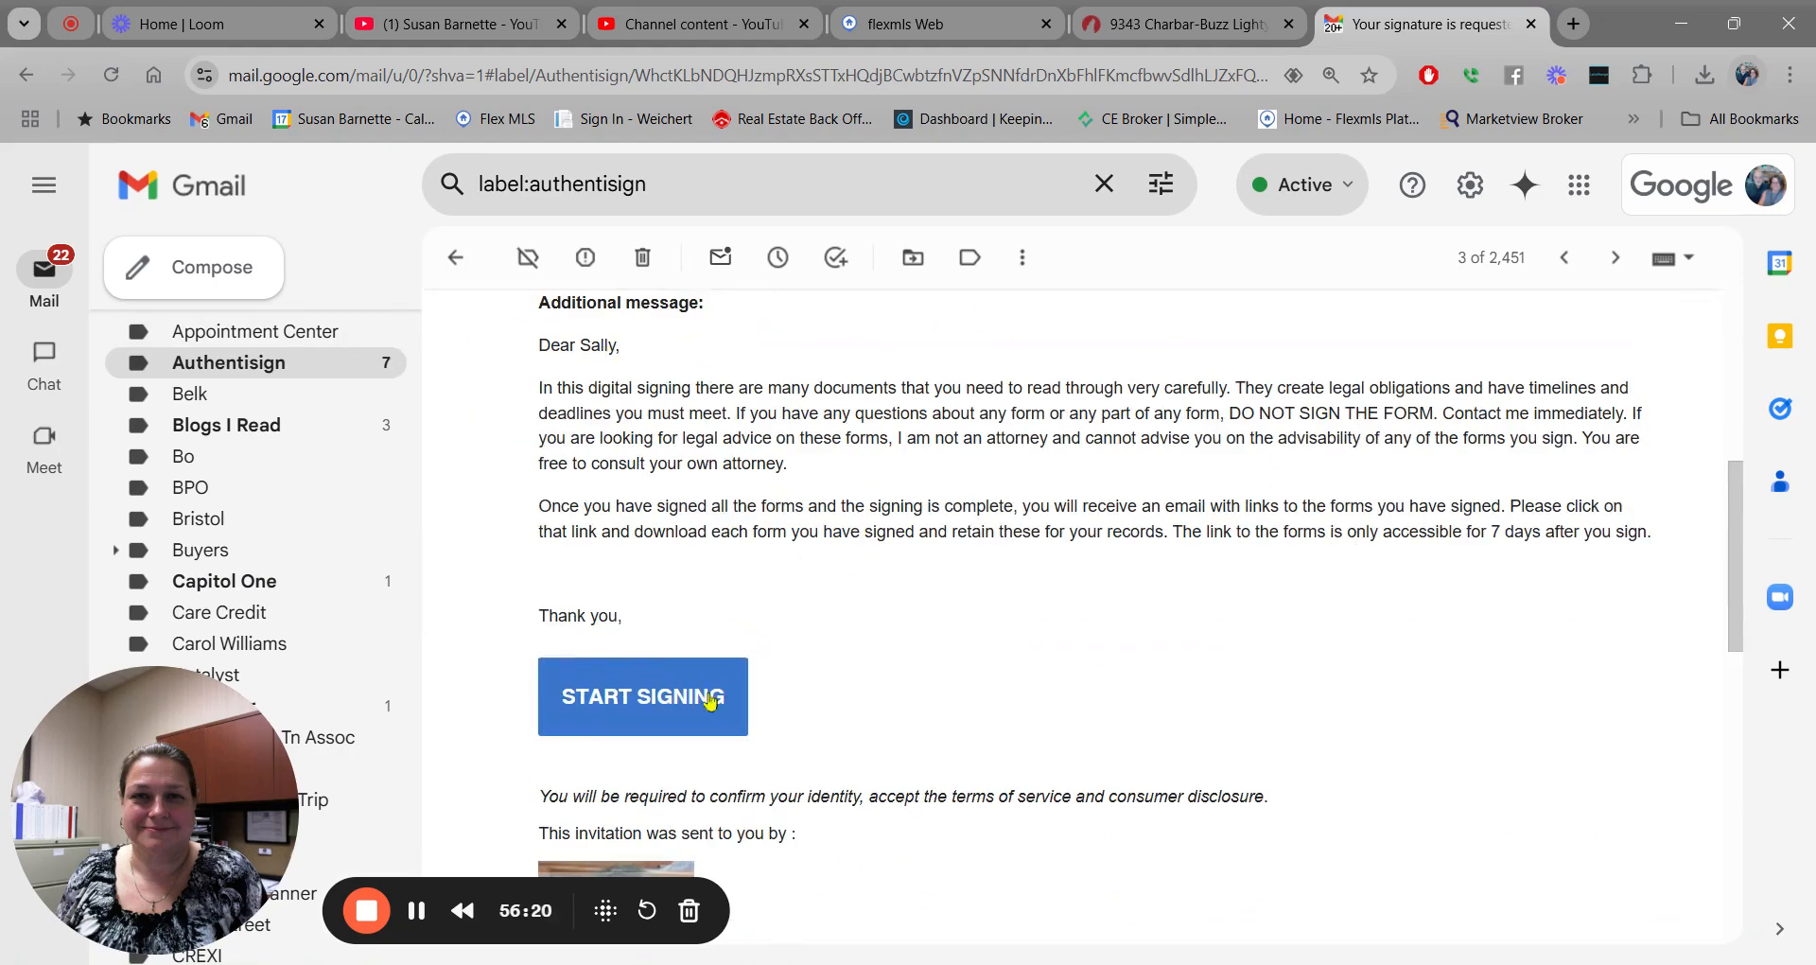
pyautogui.click(621, 706)
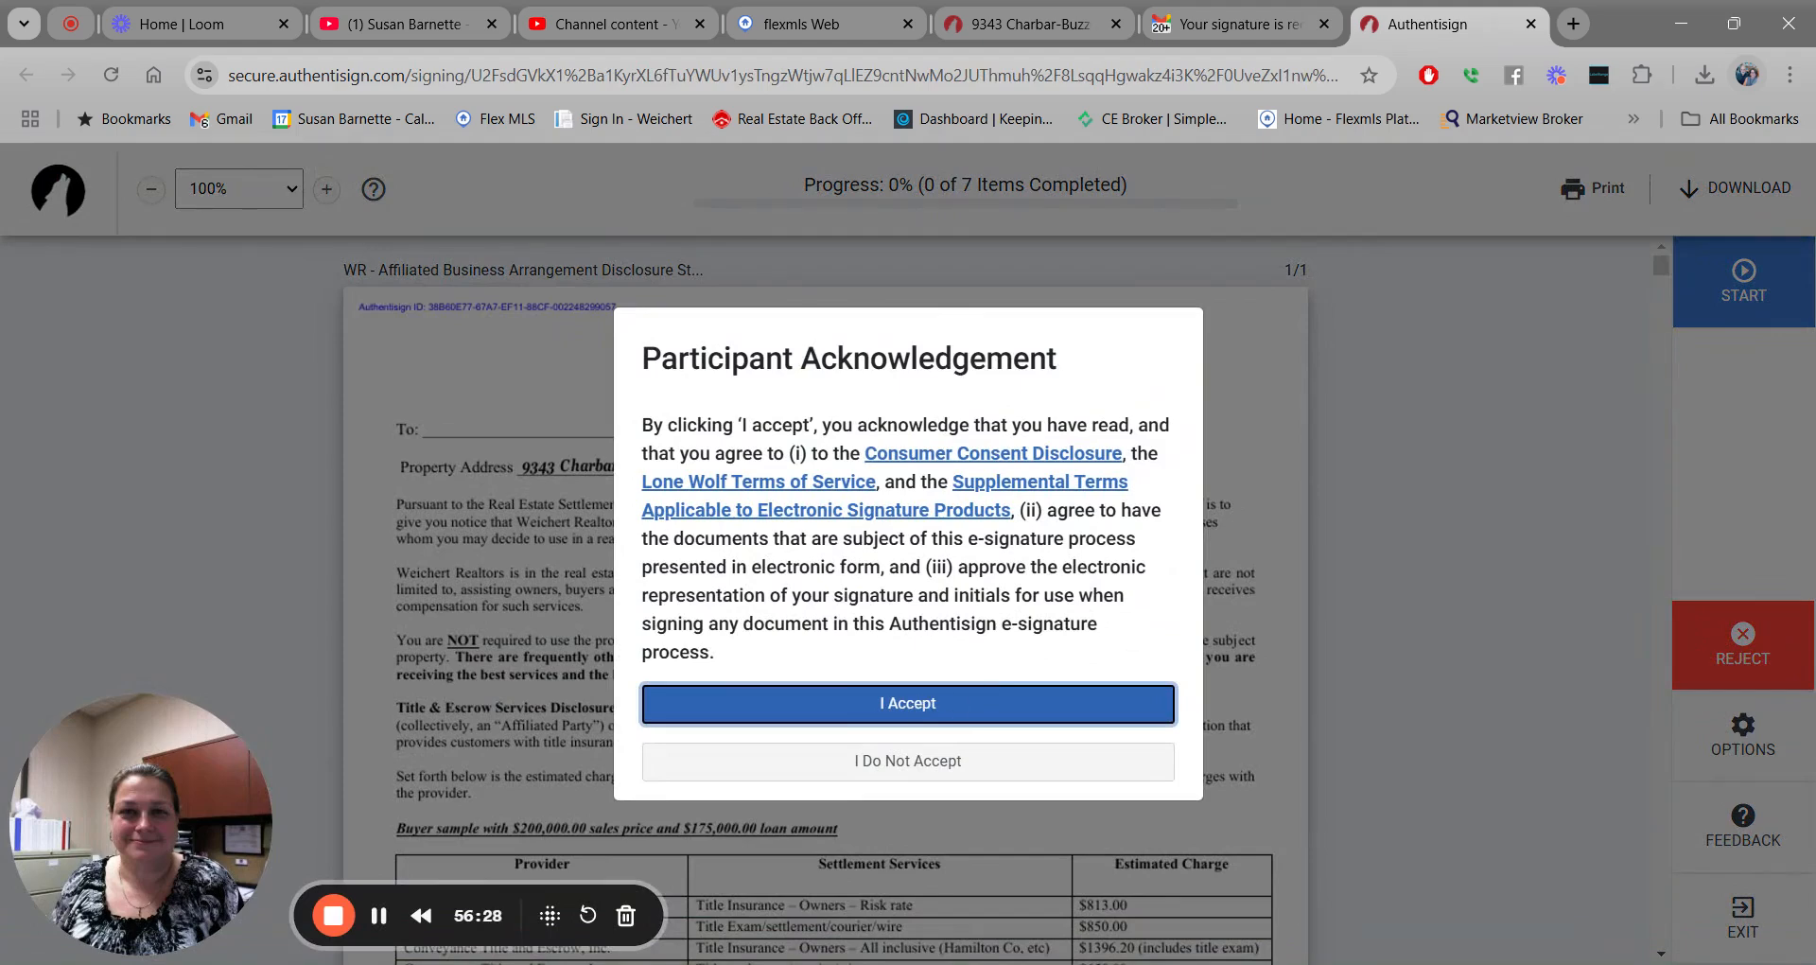
# Accept the terms and adopt a Kristi-font signature and initials for the buyer.
pyautogui.click(914, 704)
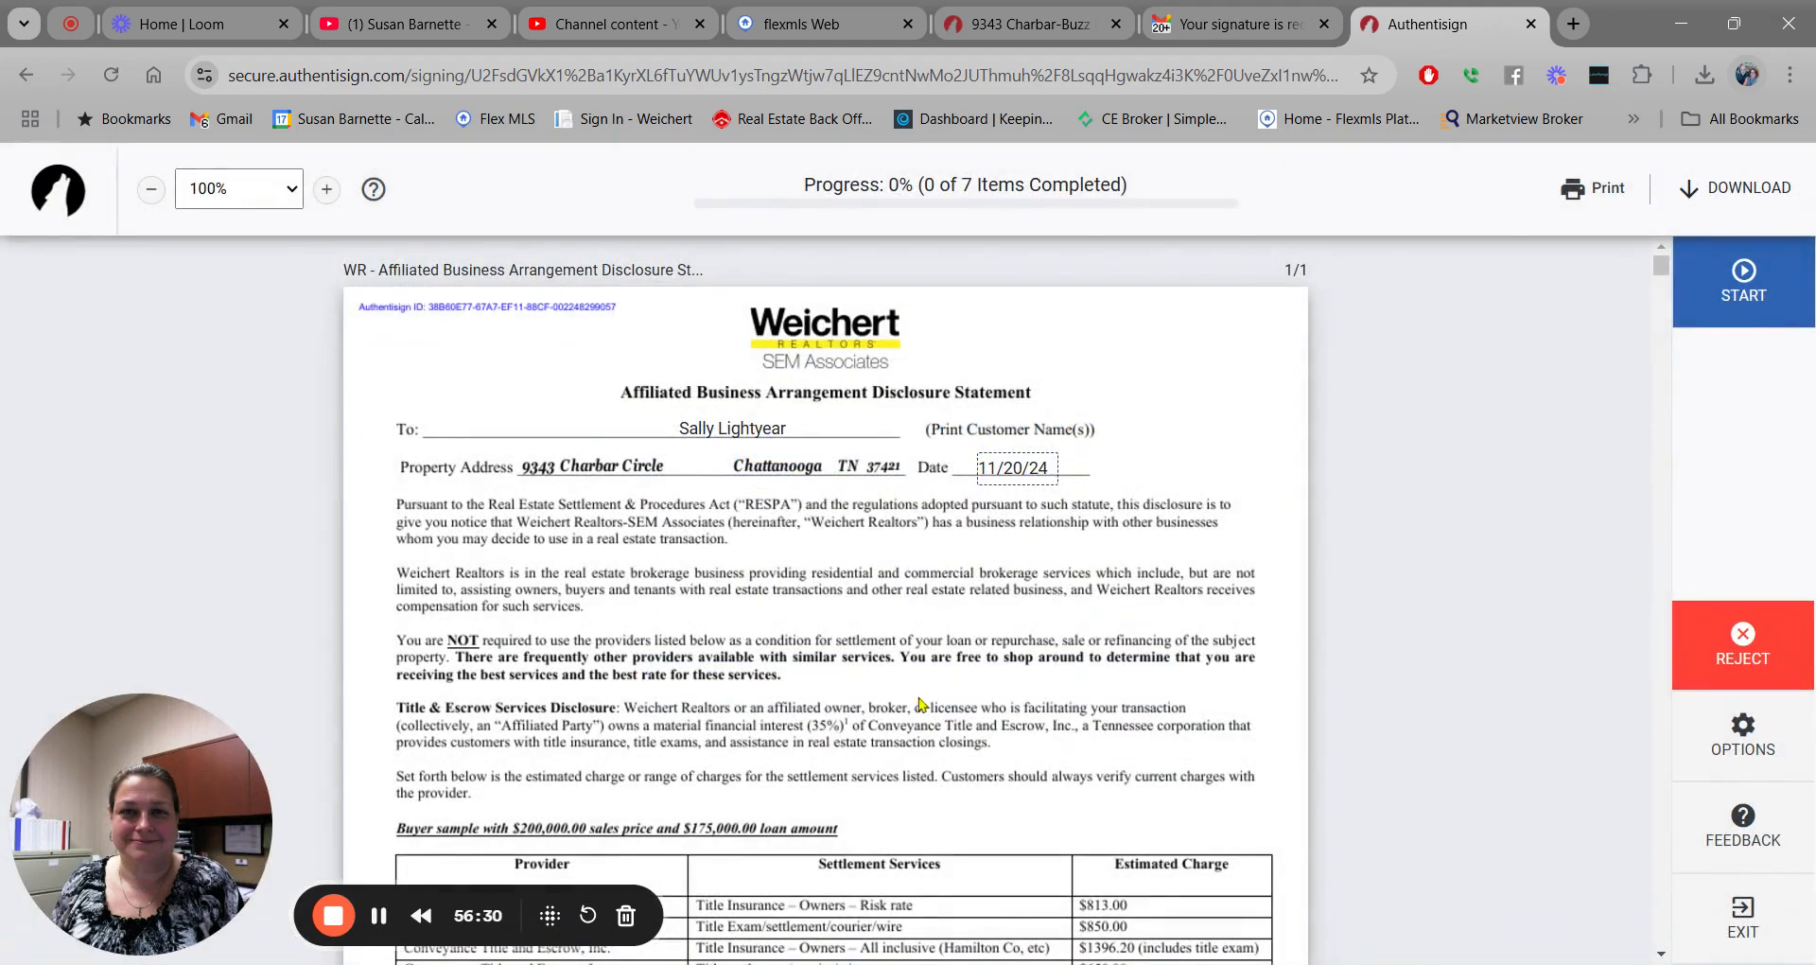
pyautogui.click(1745, 276)
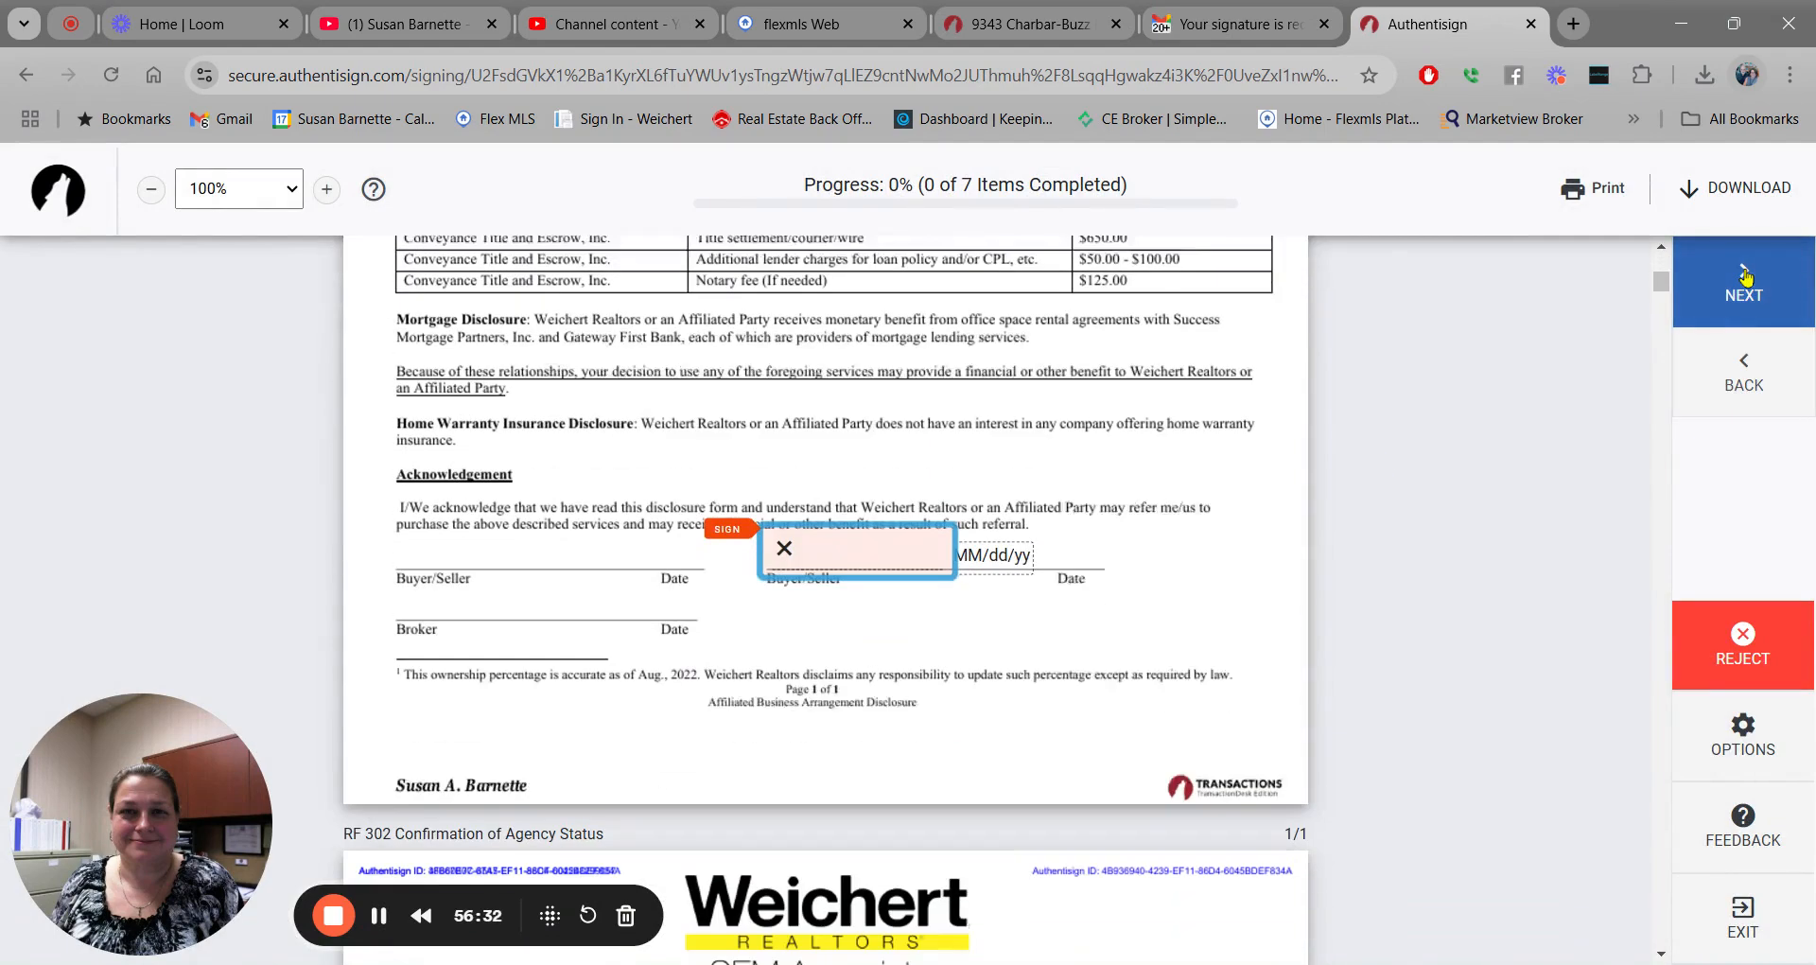
pyautogui.click(817, 537)
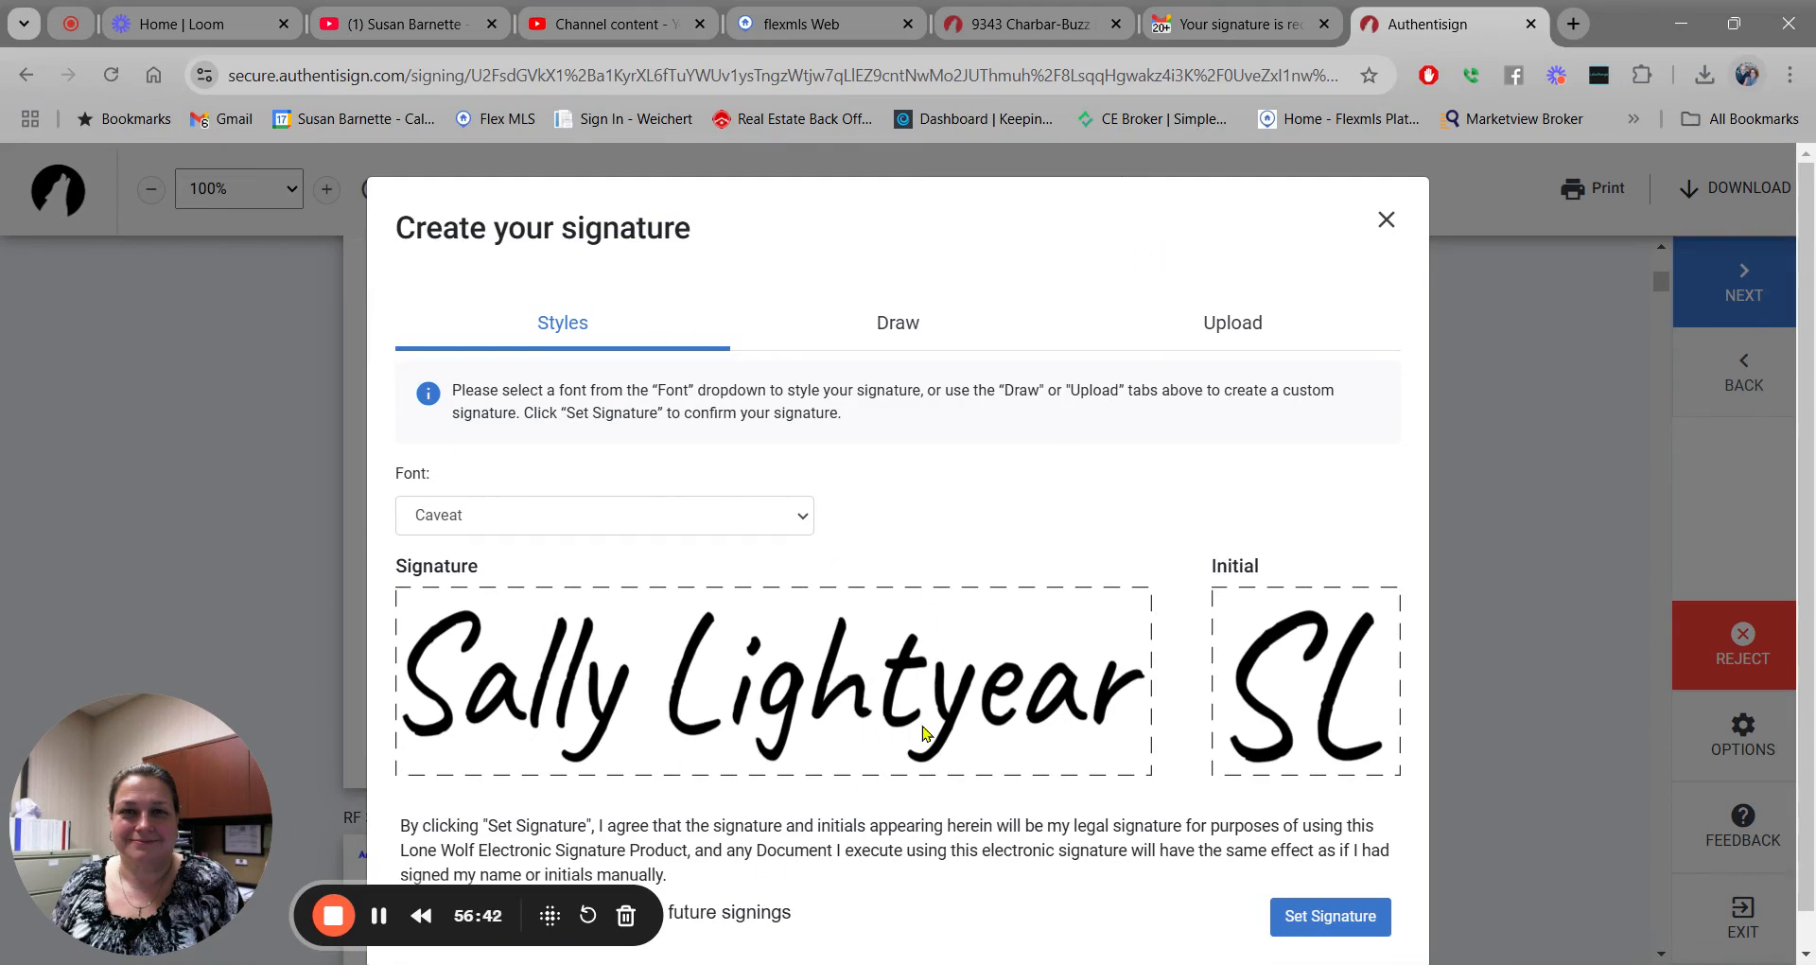
pyautogui.click(805, 524)
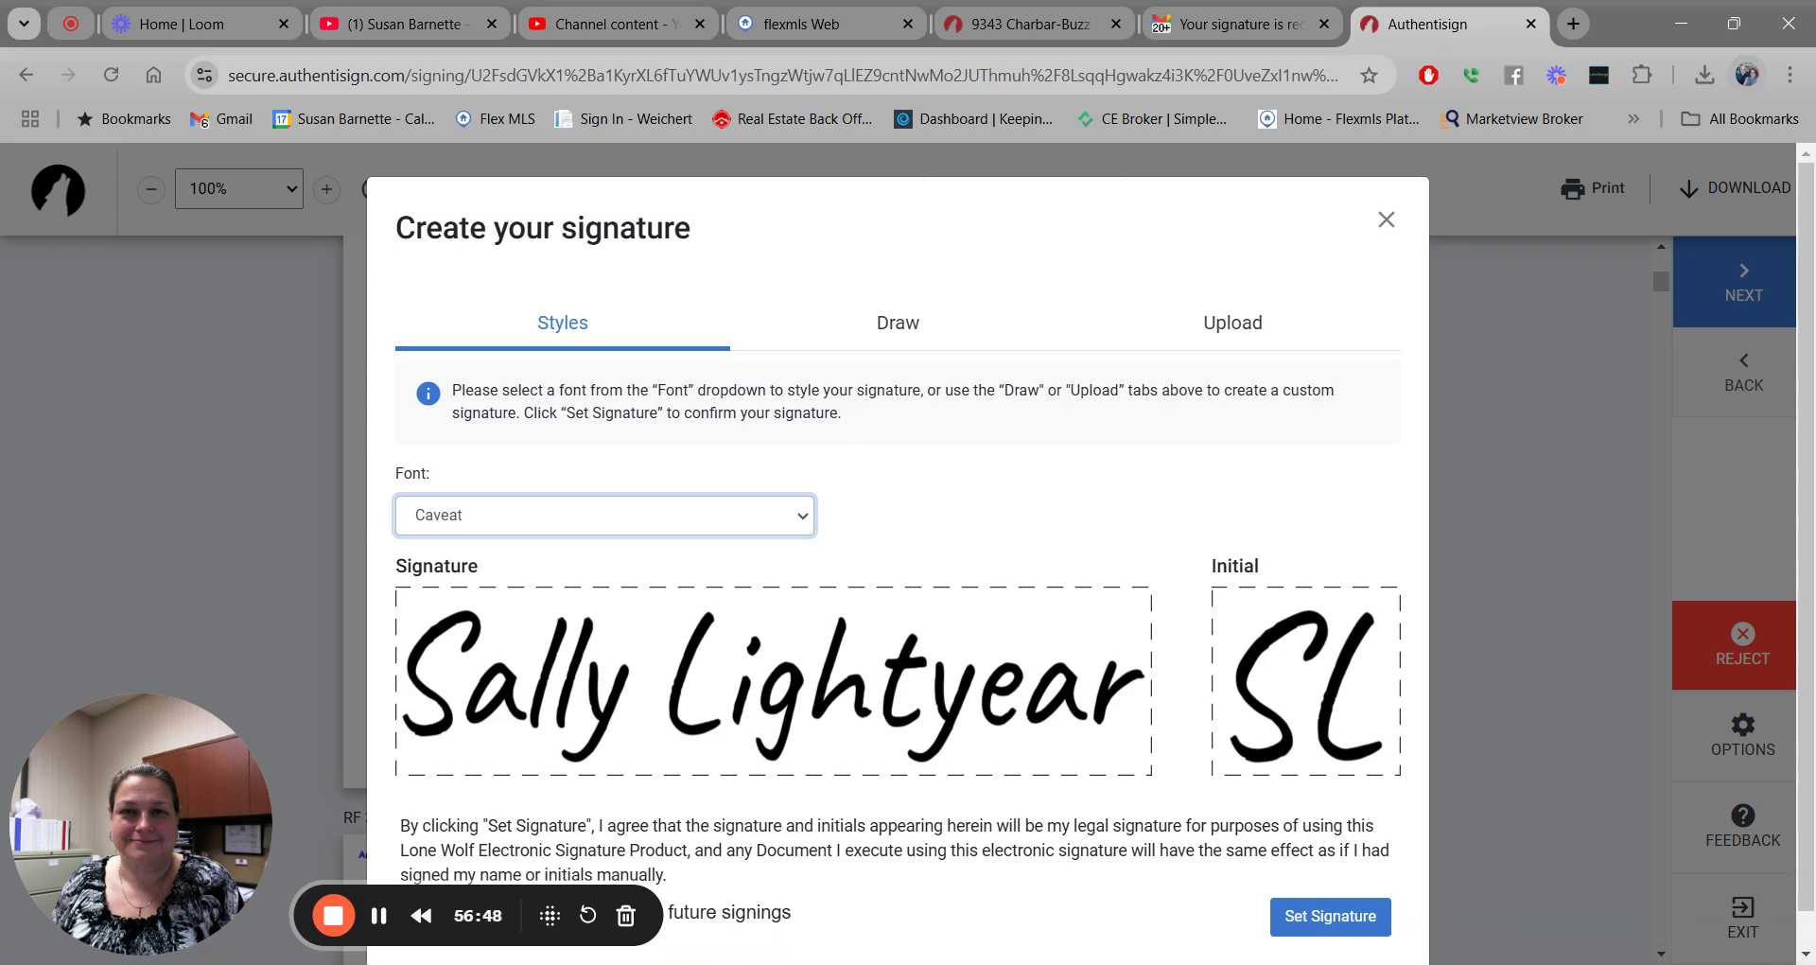
pyautogui.click(765, 598)
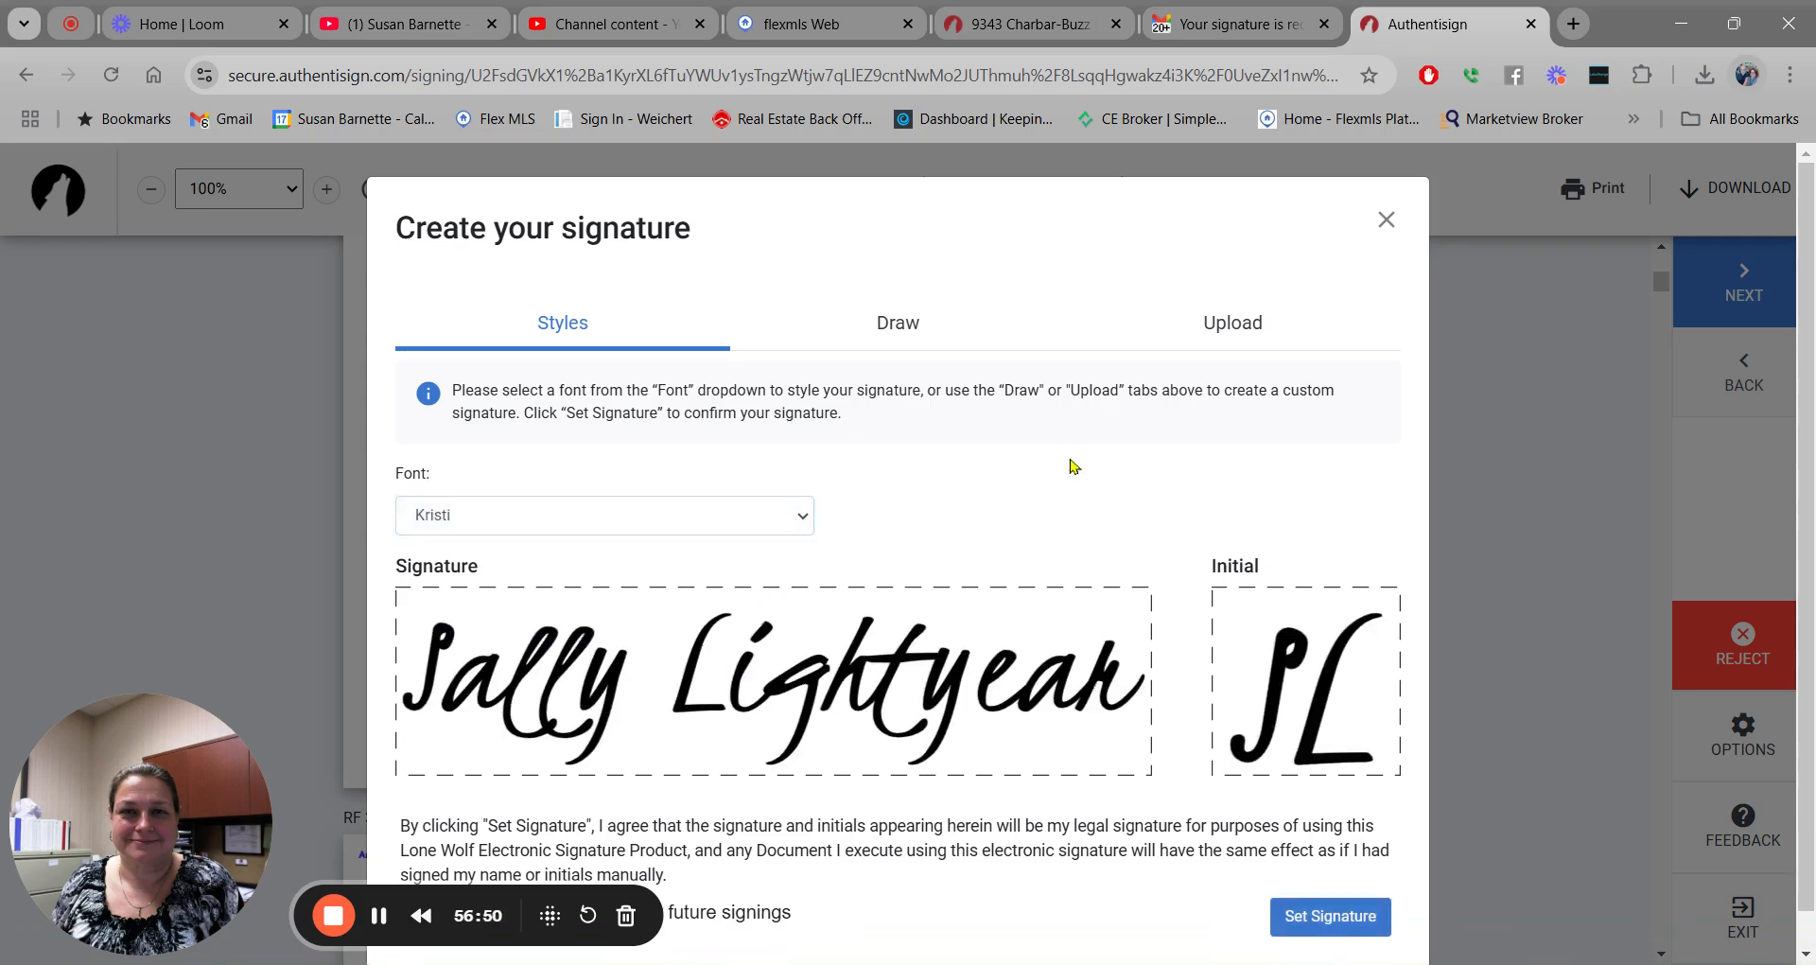
pyautogui.click(807, 518)
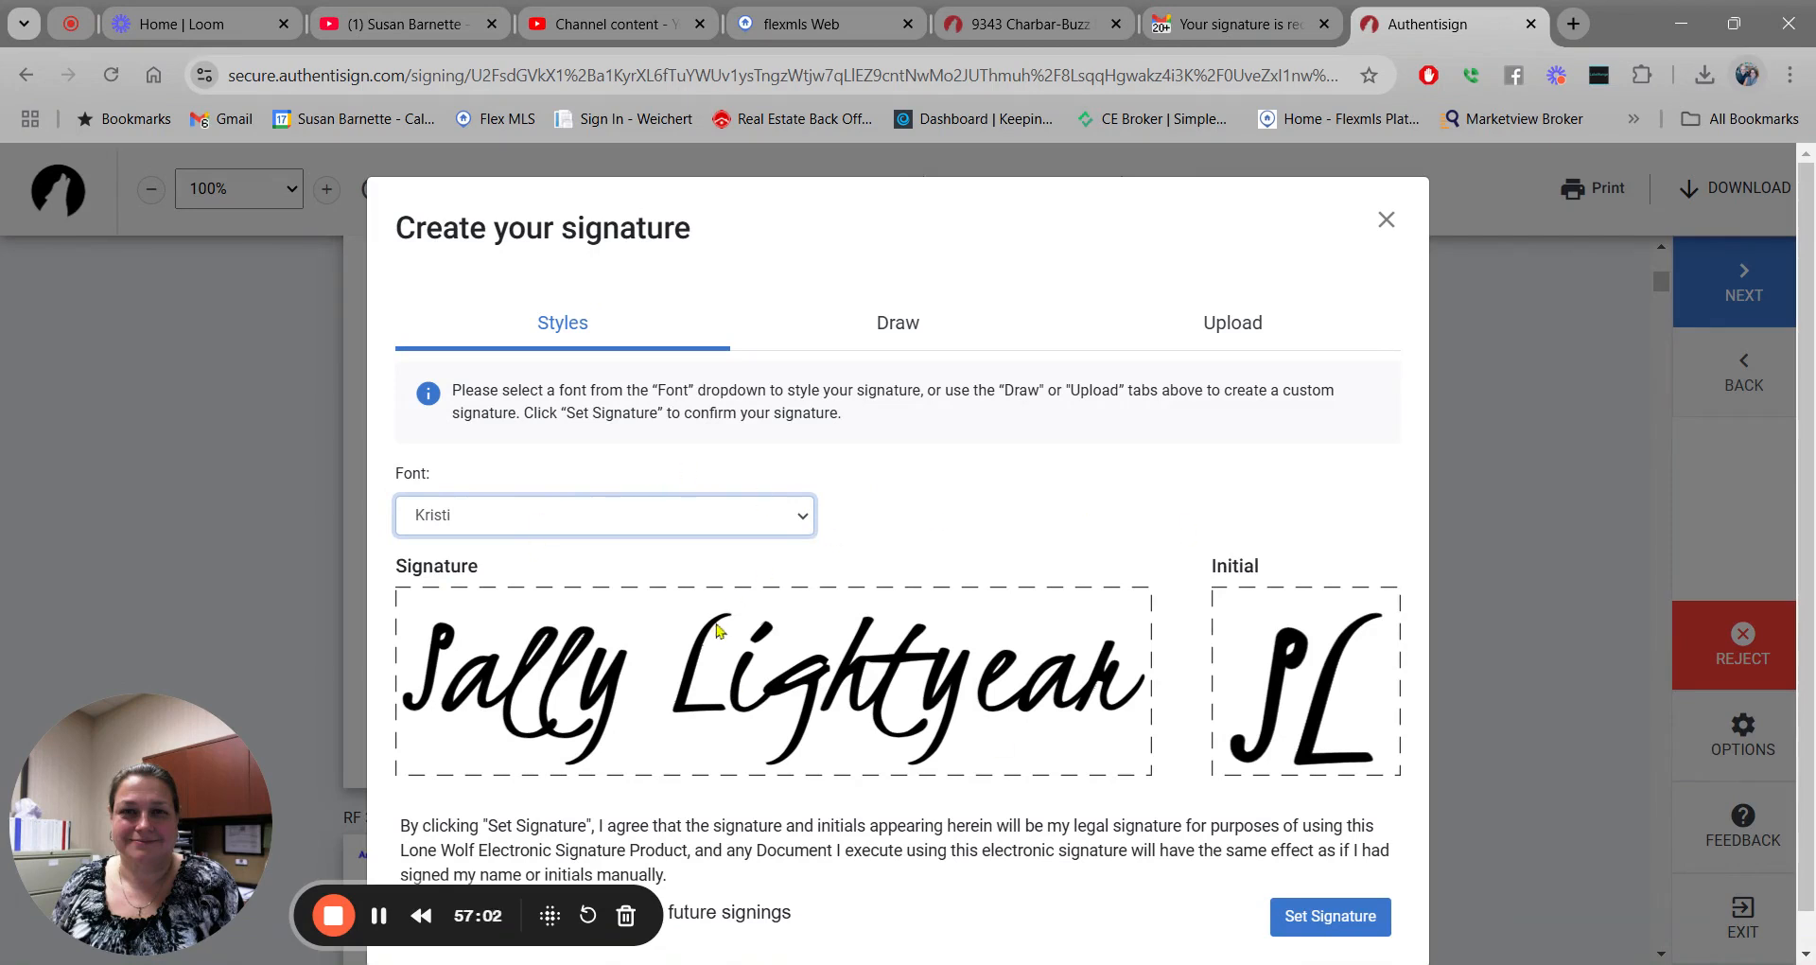
pyautogui.click(1343, 920)
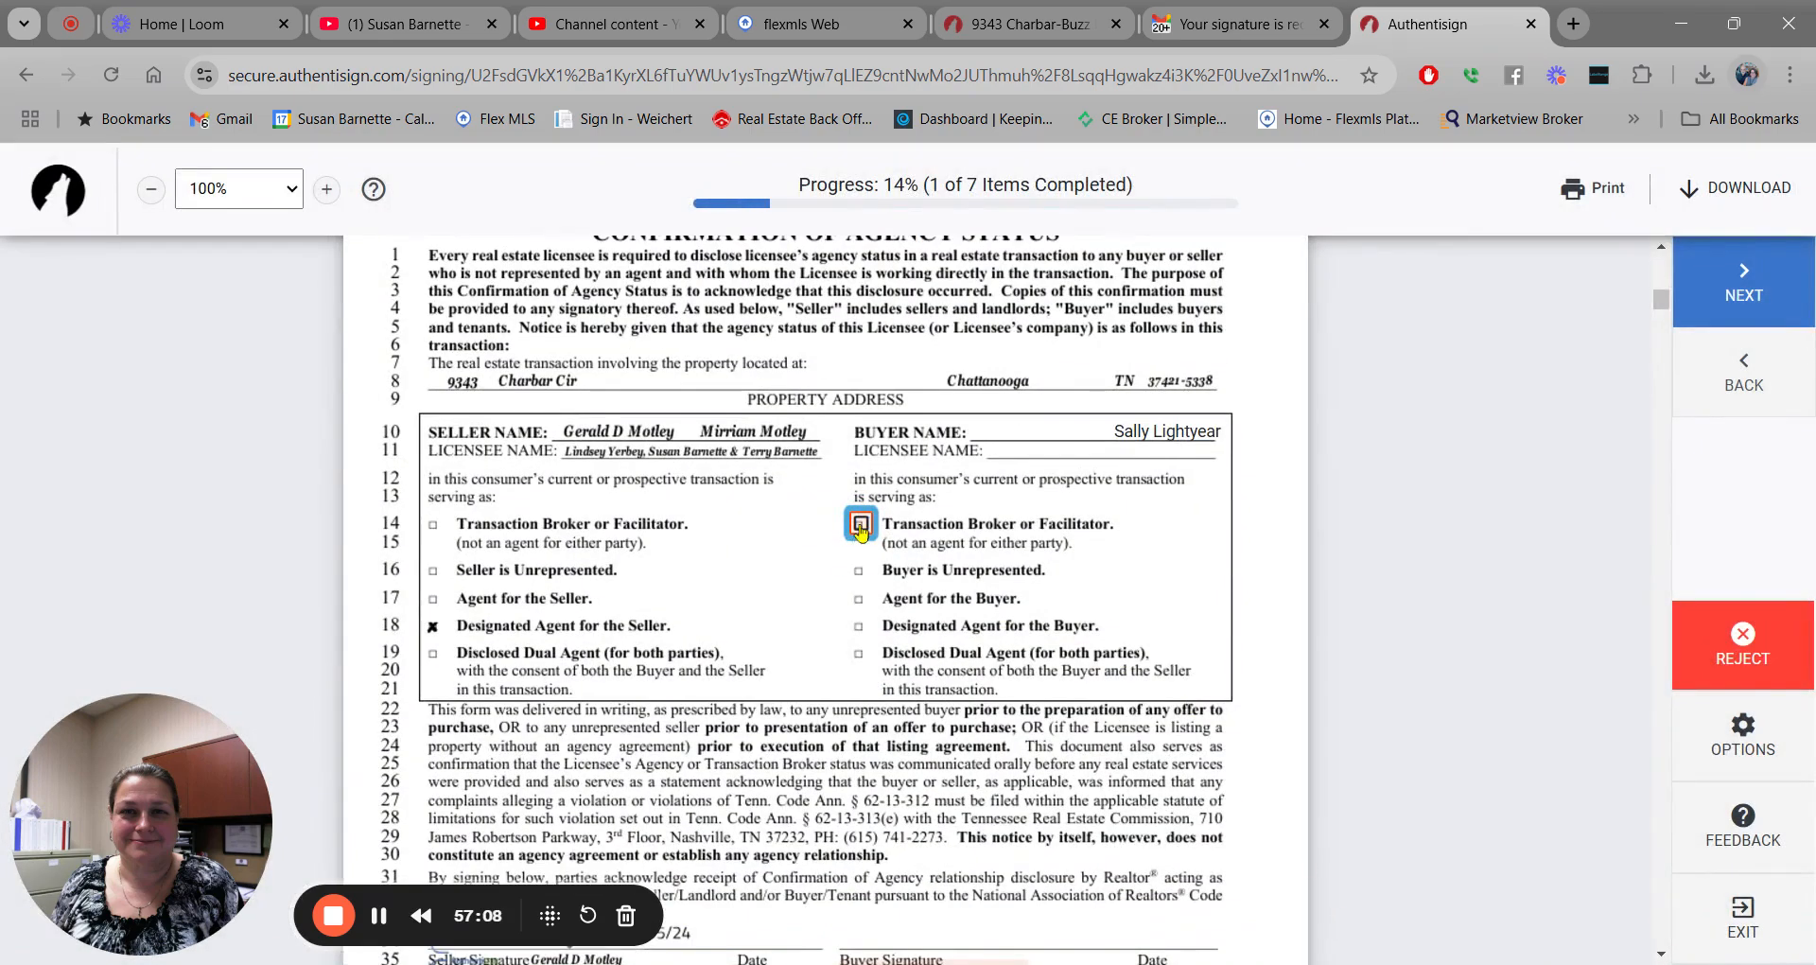
# Mark Transaction Broker, sign the agency status, offer, receipt and disclosure fields, complete, and close.
pyautogui.click(859, 526)
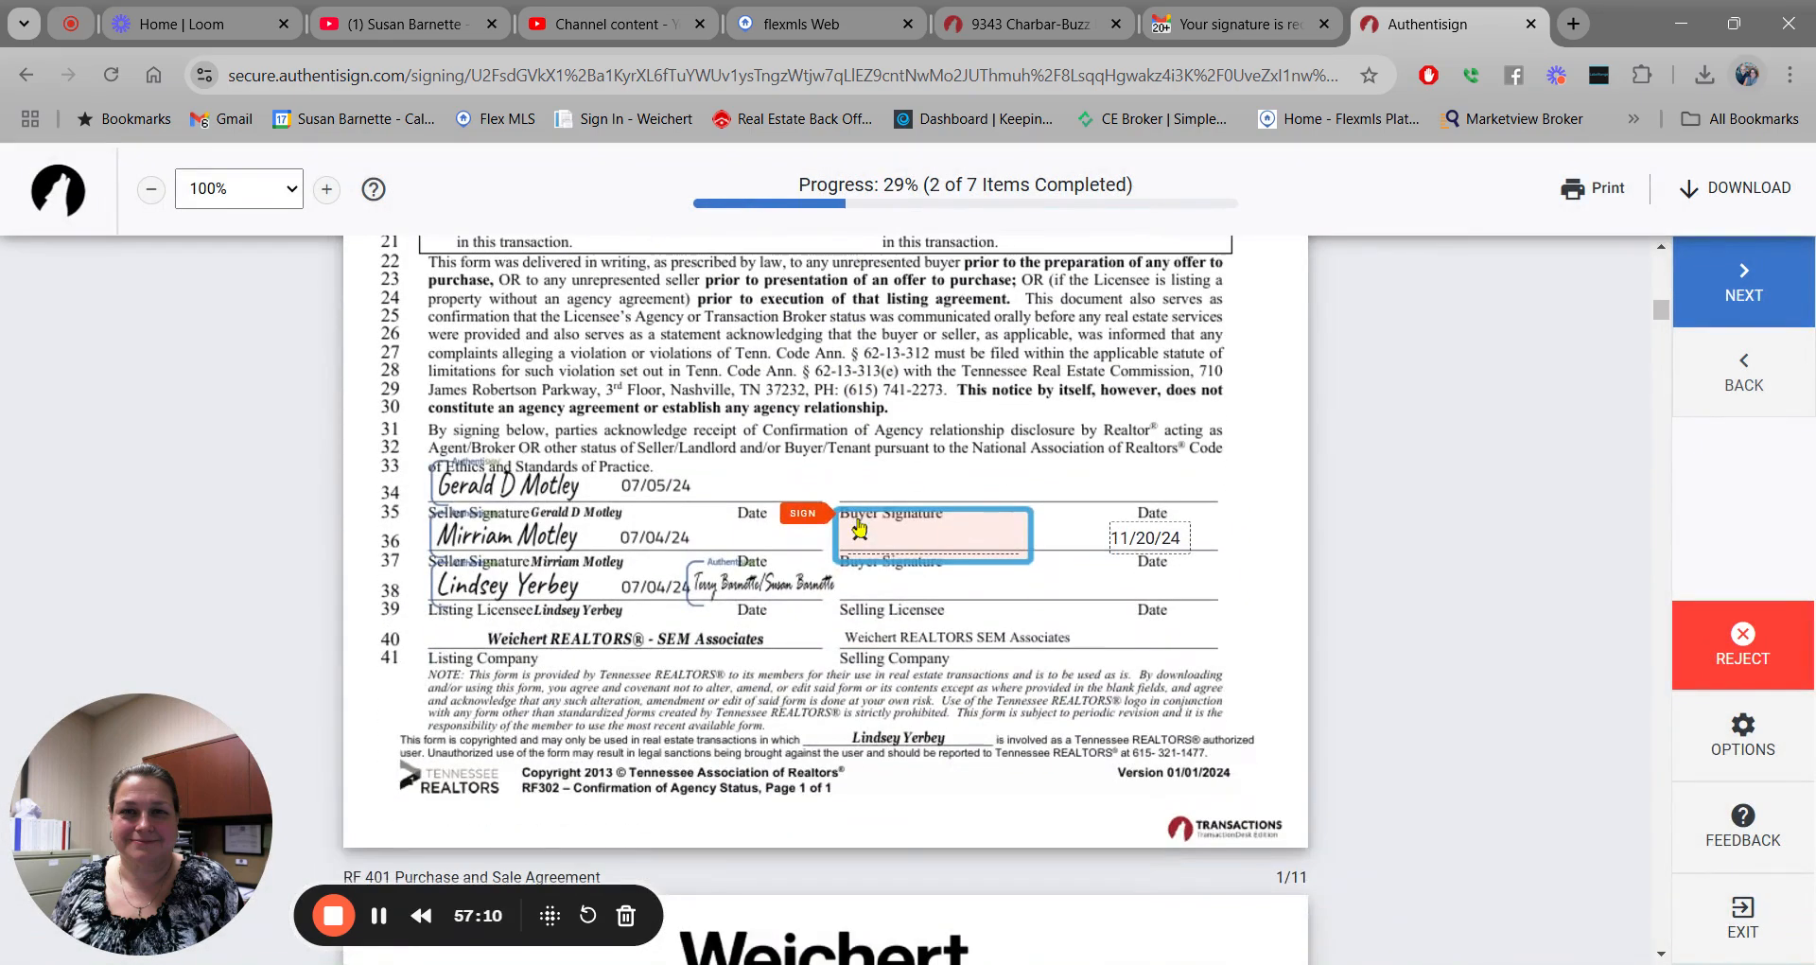
pyautogui.click(860, 527)
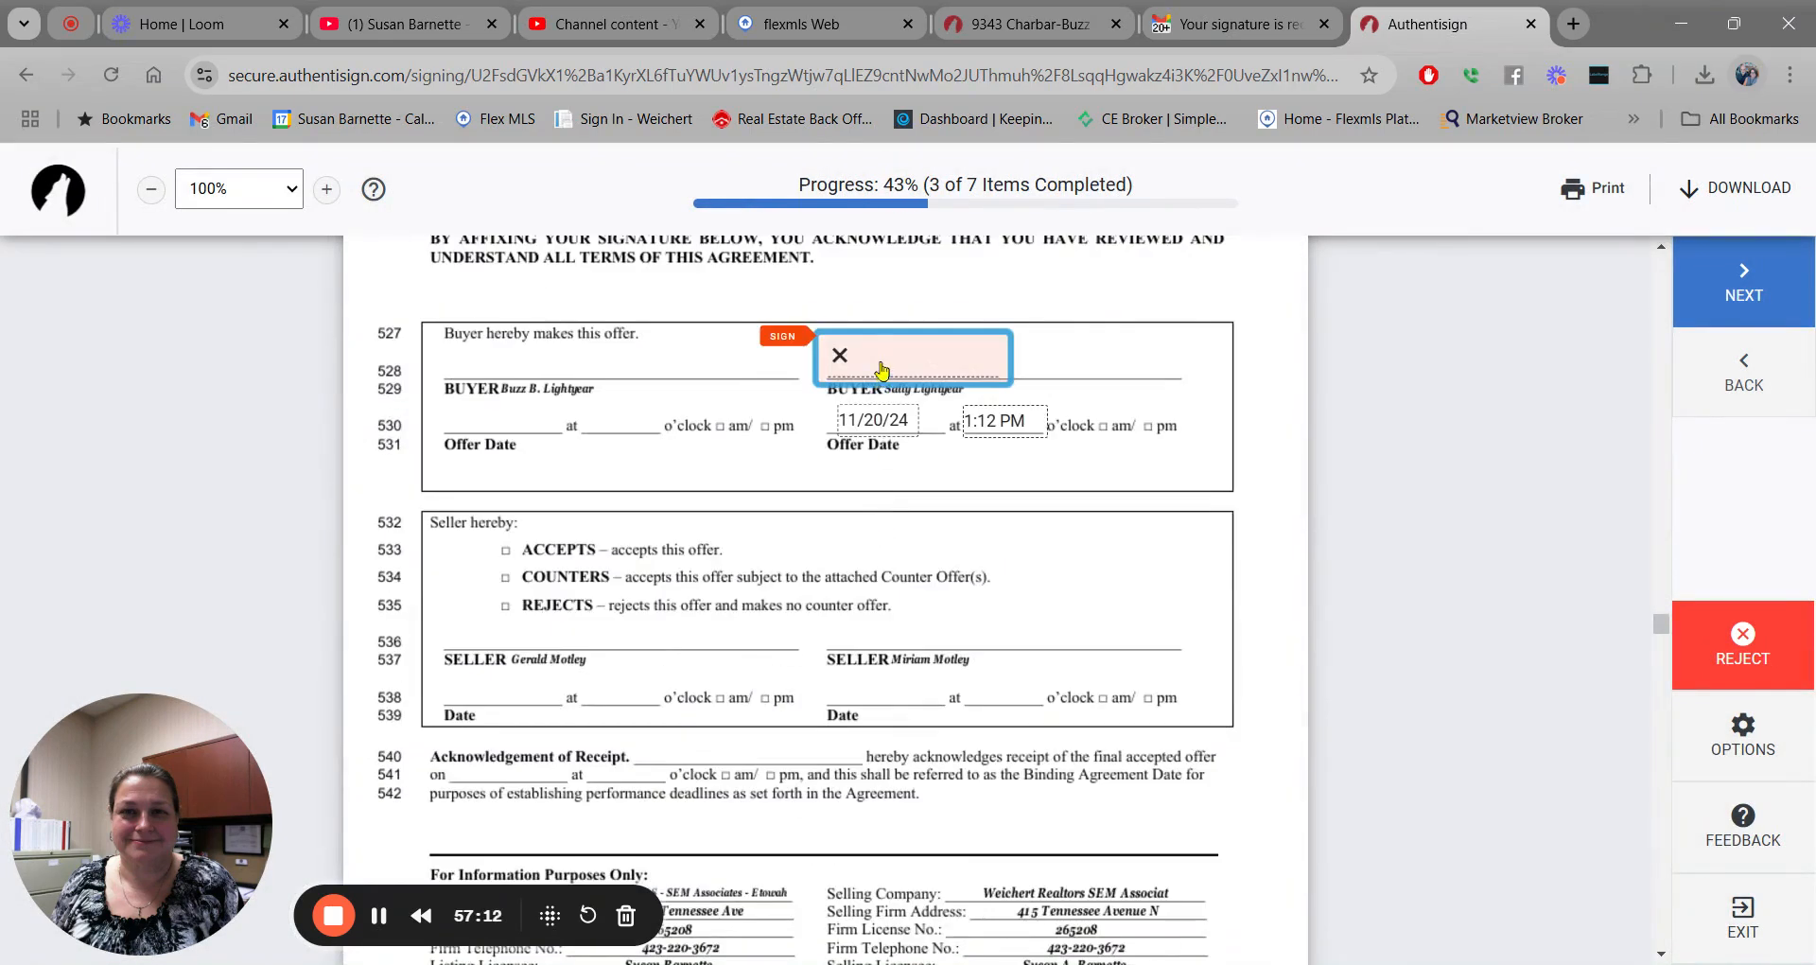
pyautogui.click(882, 367)
pyautogui.click(922, 553)
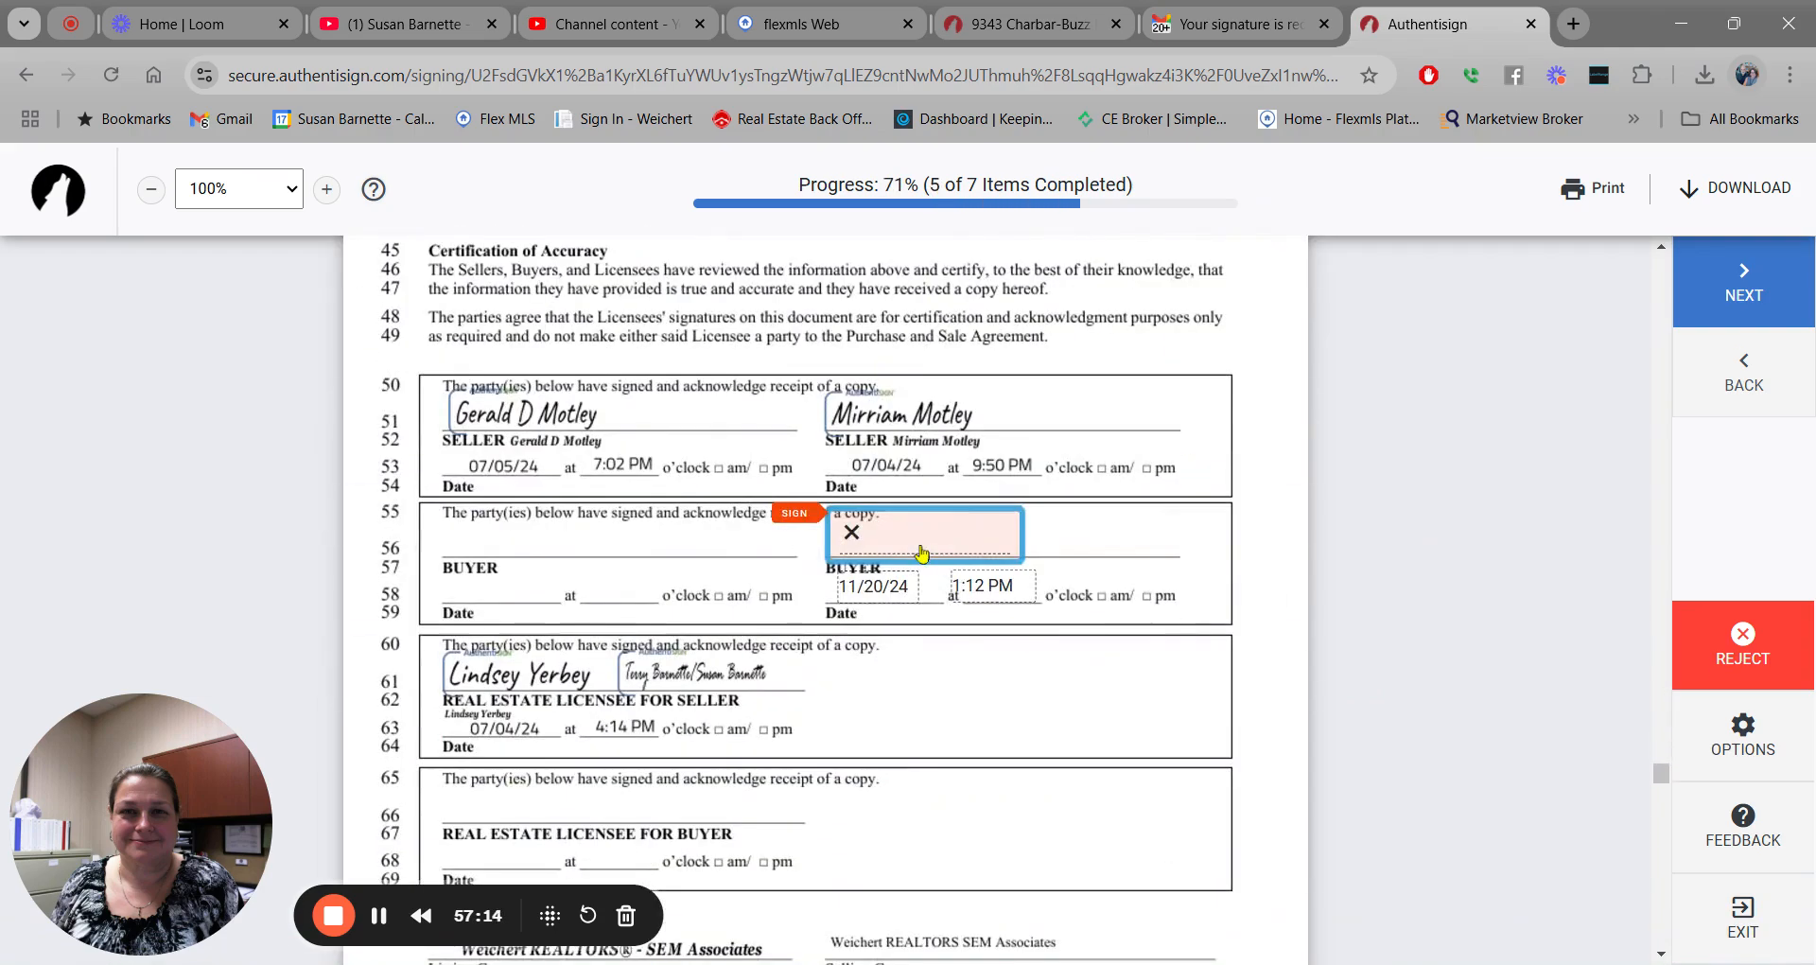
pyautogui.click(922, 546)
pyautogui.click(639, 534)
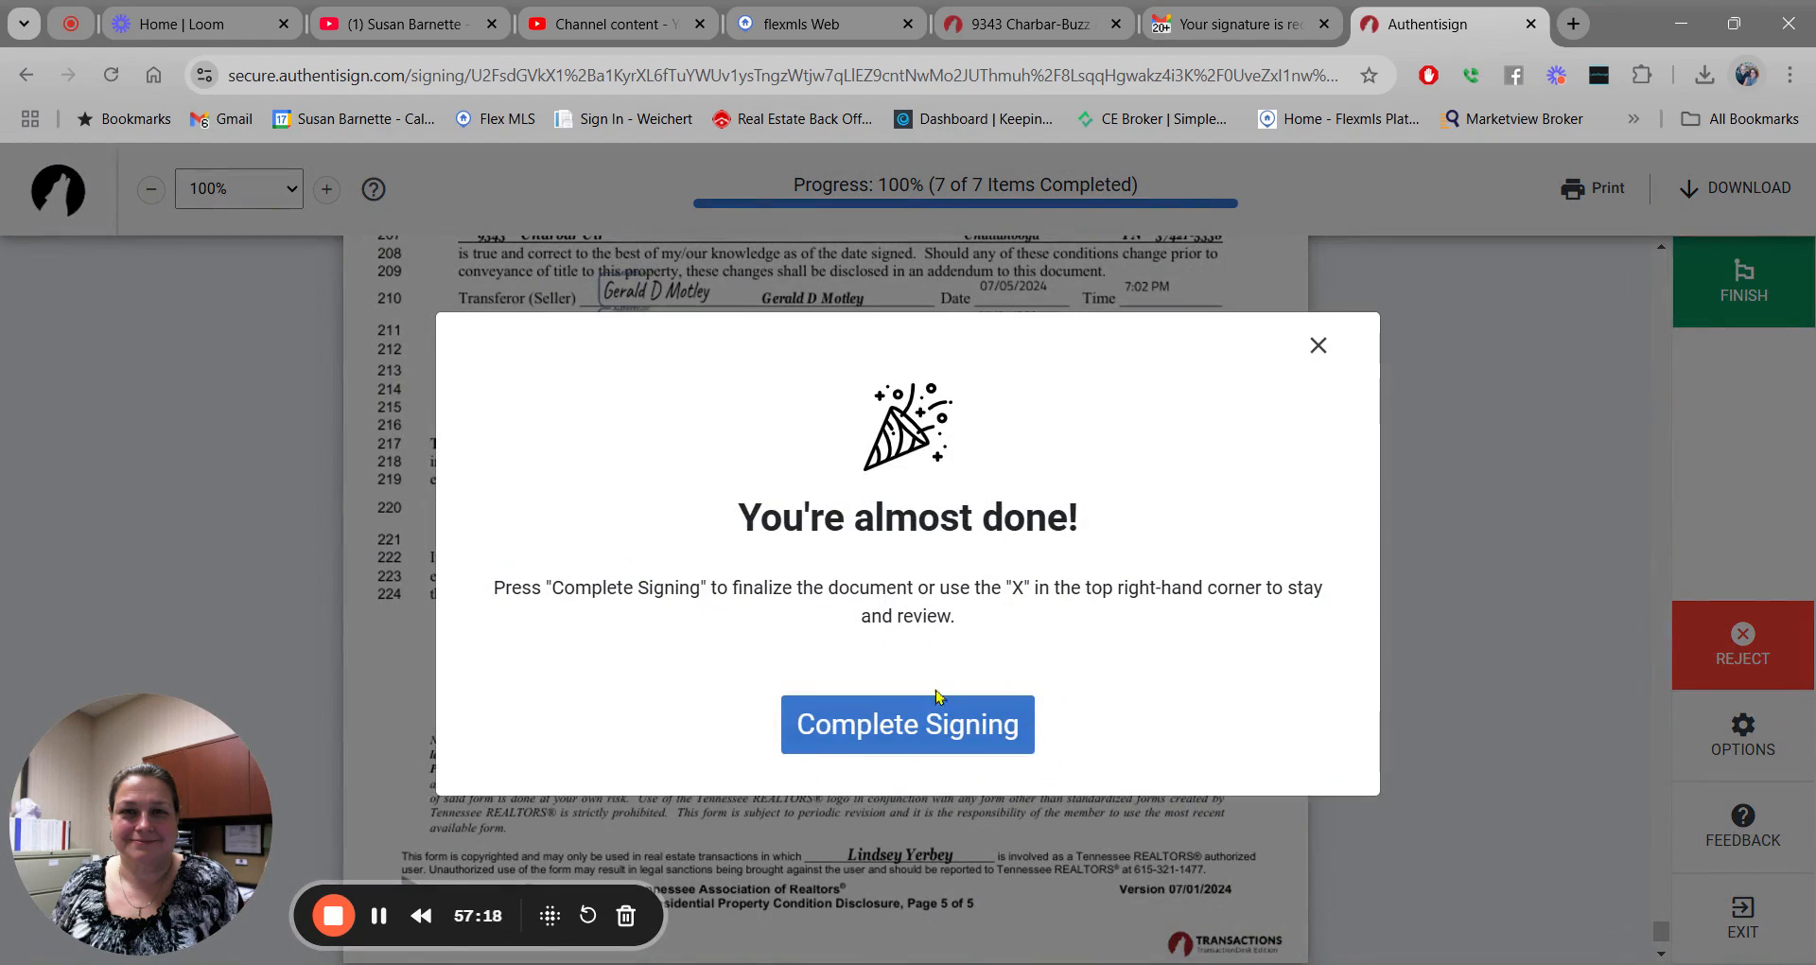
pyautogui.click(880, 722)
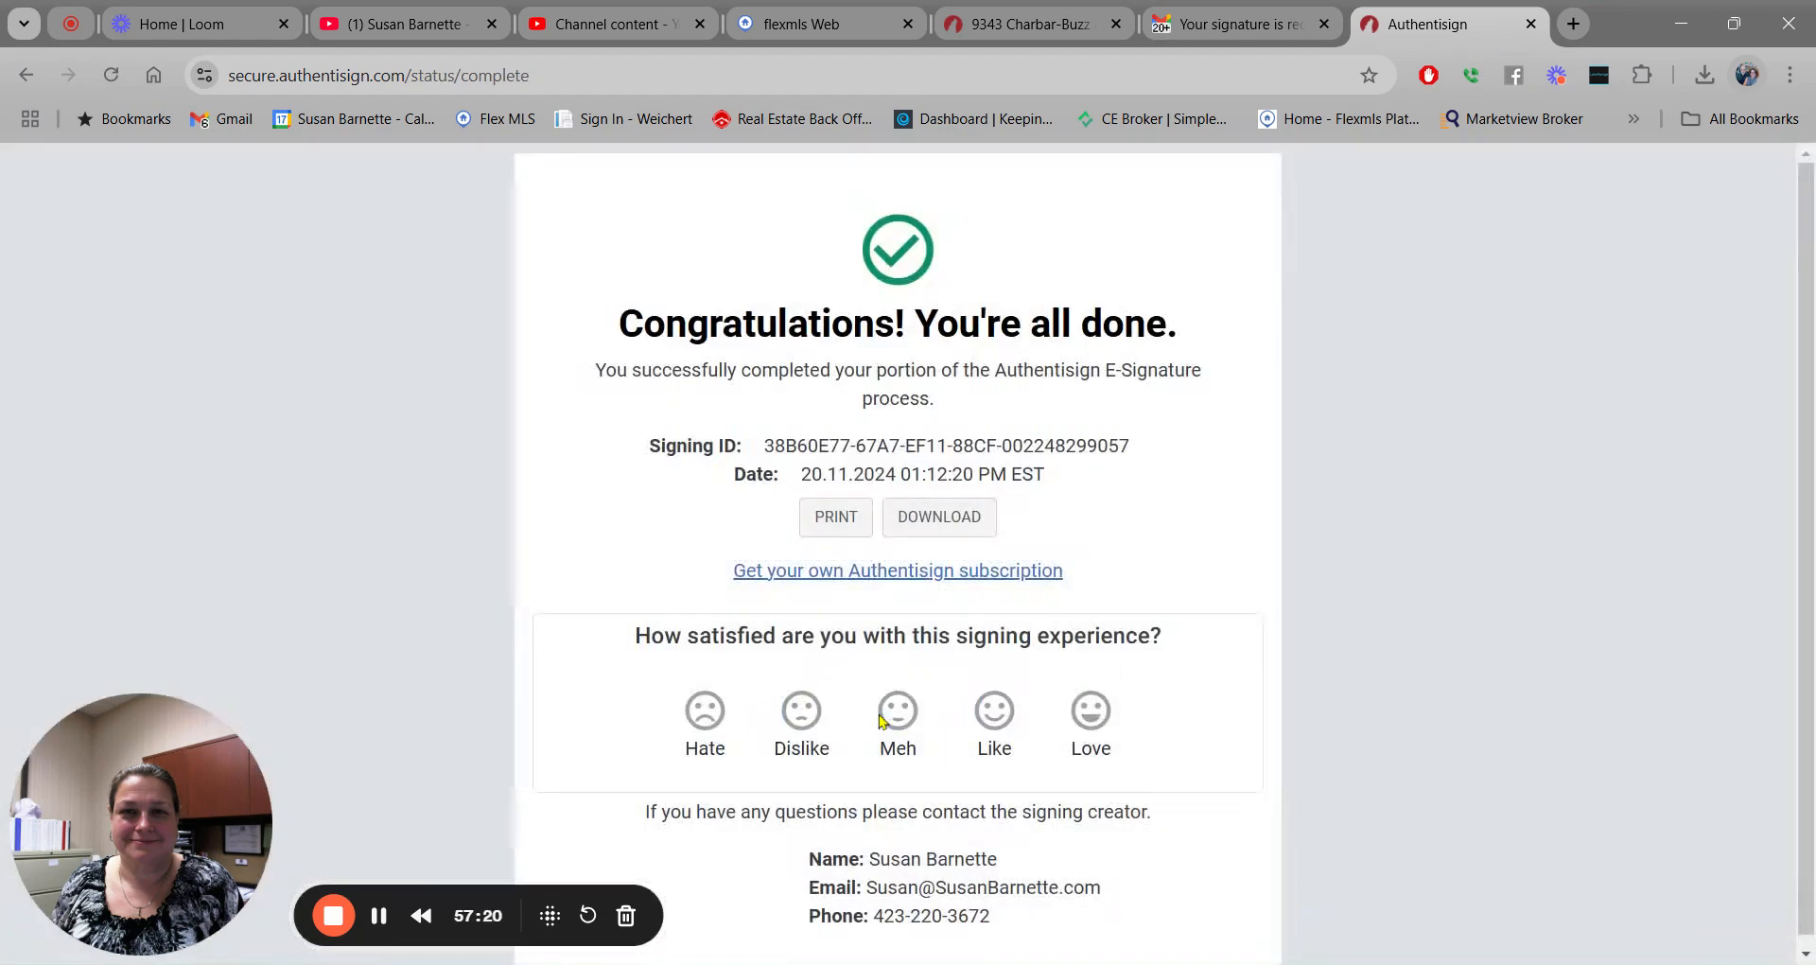
pyautogui.click(1530, 23)
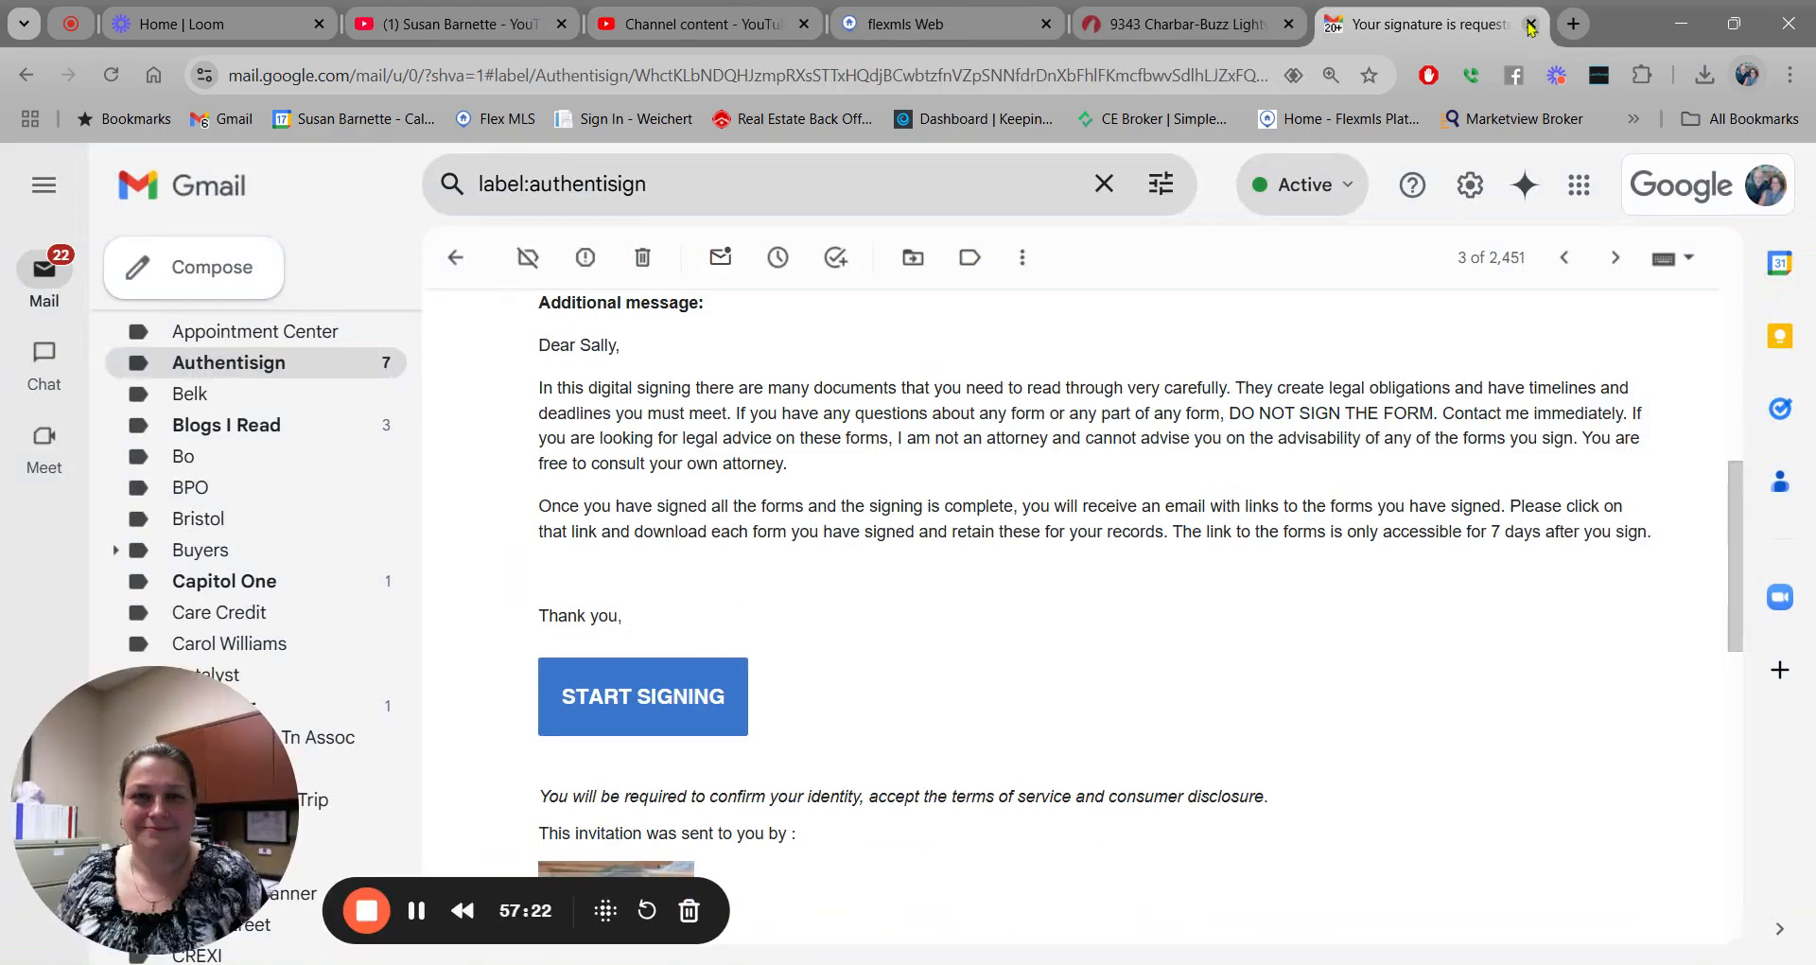
# Open the second 'Your signature is requested' email and start that buyer's signing session.
pyautogui.click(455, 258)
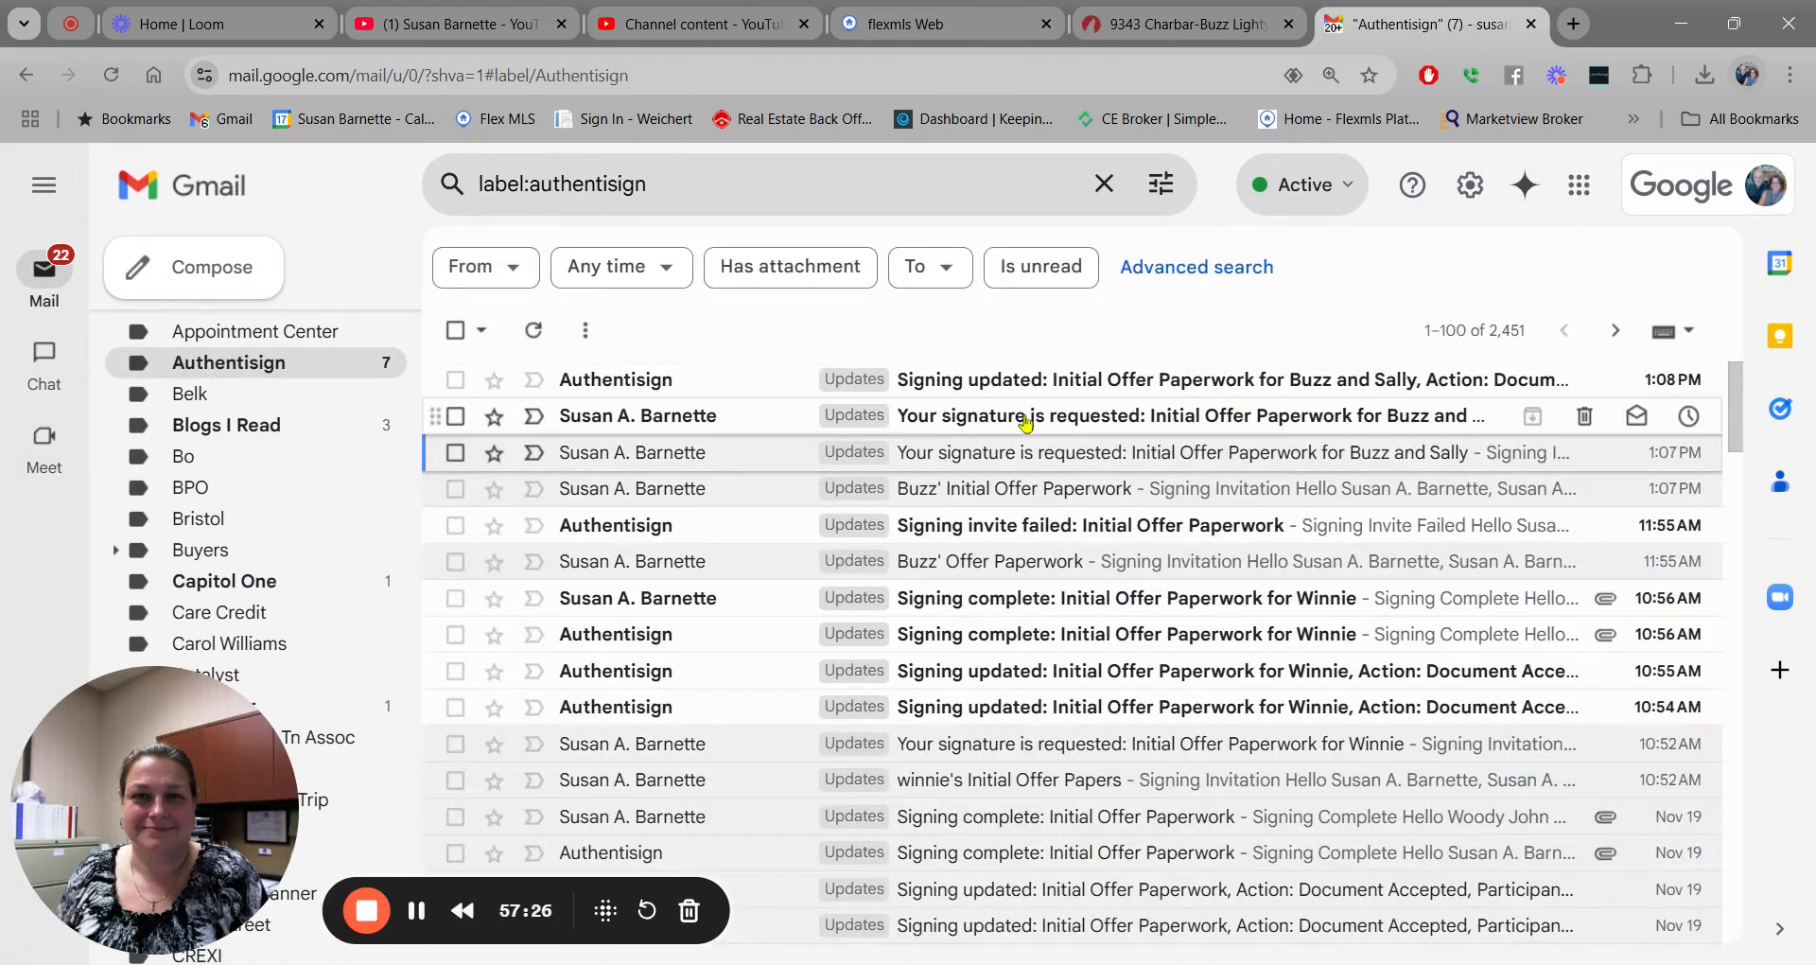
pyautogui.click(1027, 416)
pyautogui.scroll(-10, 1230, 577)
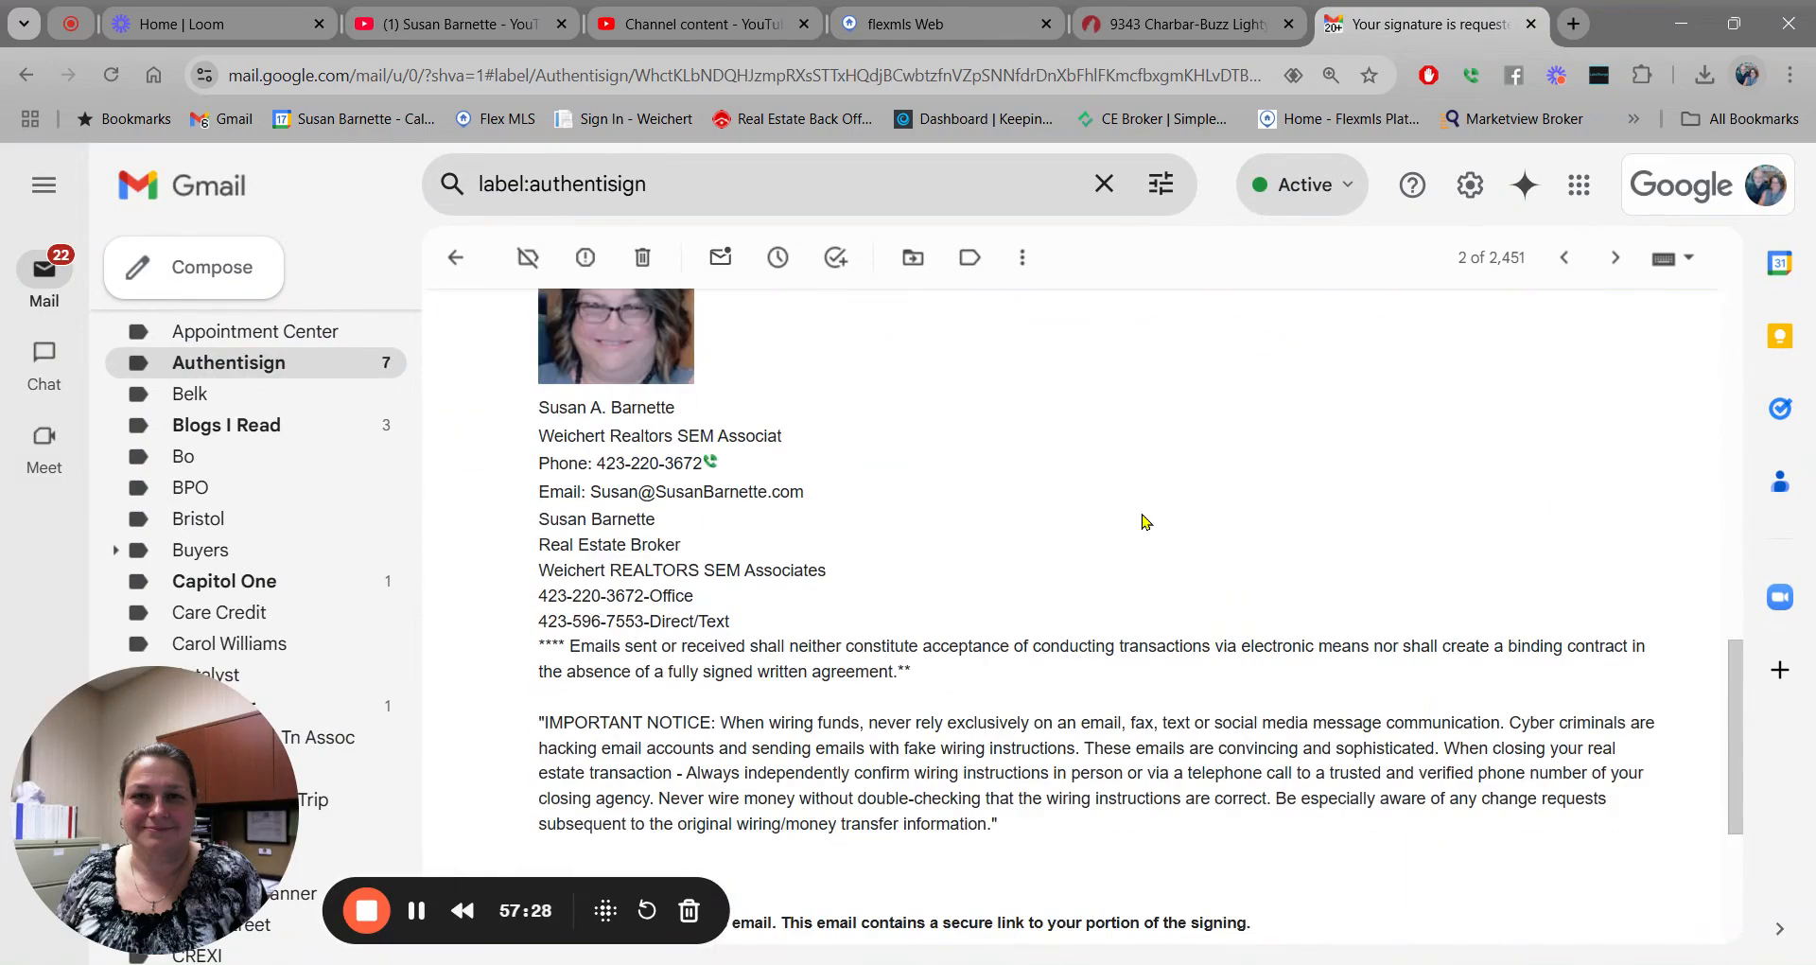
pyautogui.scroll(6, 1145, 522)
pyautogui.click(652, 652)
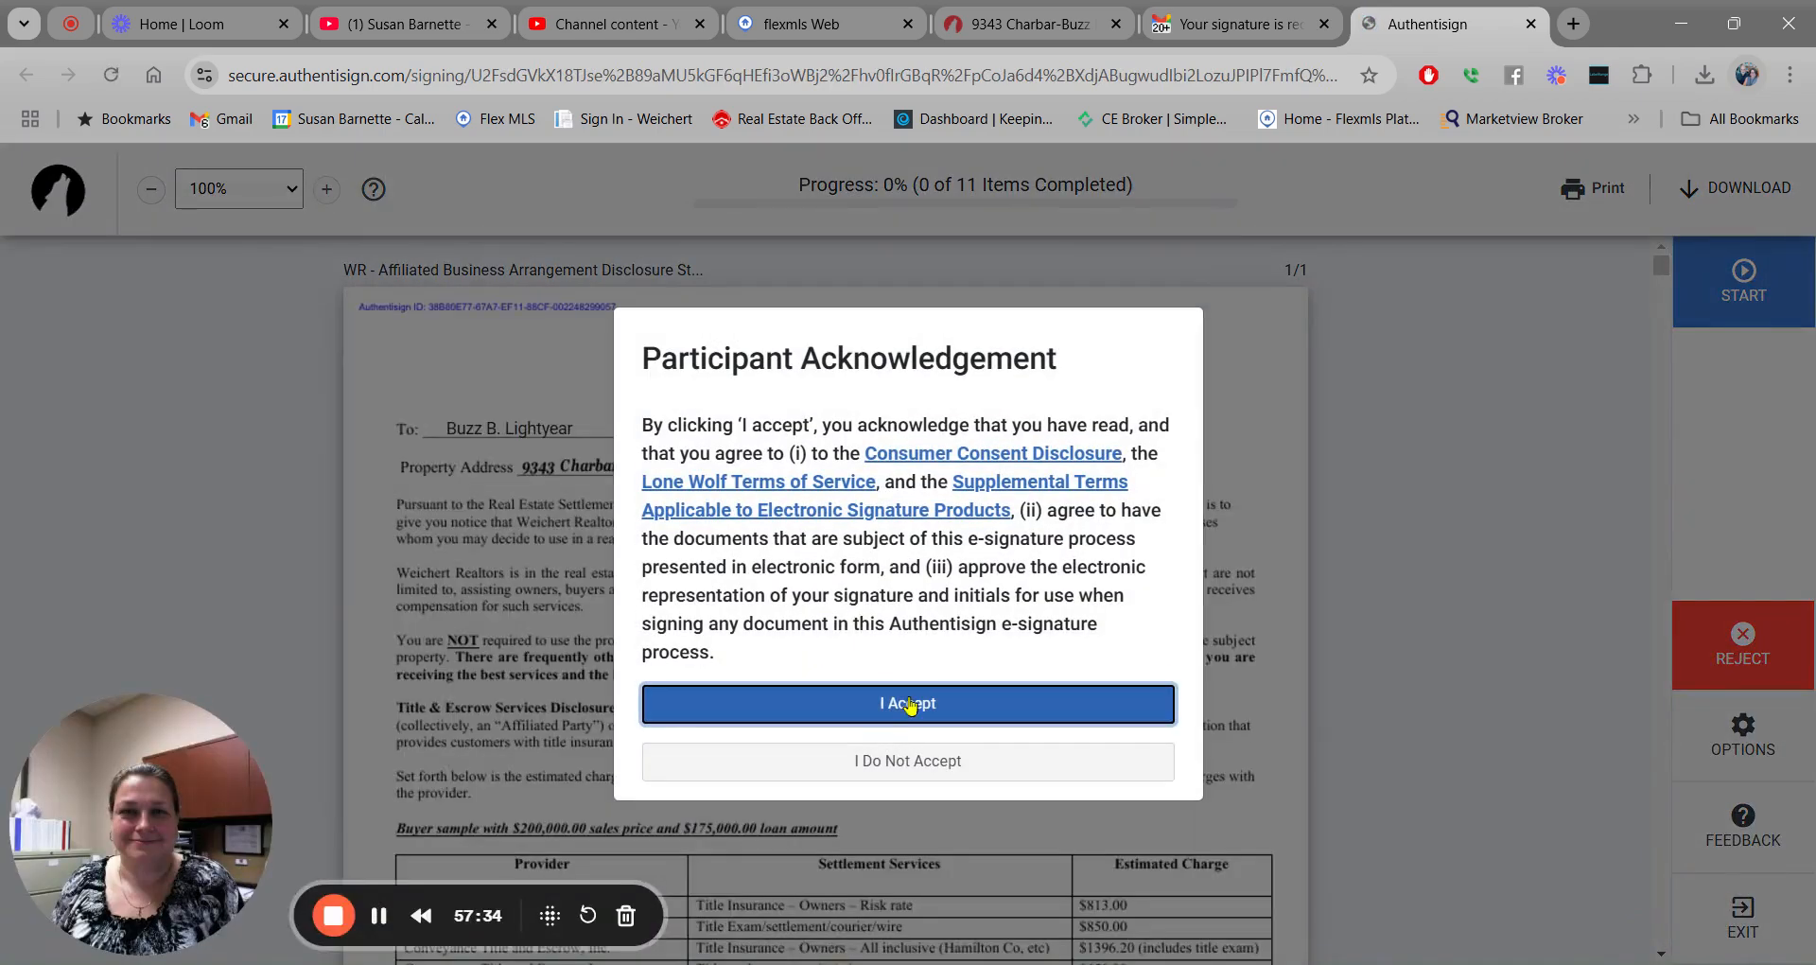
# Accept the terms and sign the affiliated business disclosure, agency form and purchase agreement buyer fields.
pyautogui.click(909, 705)
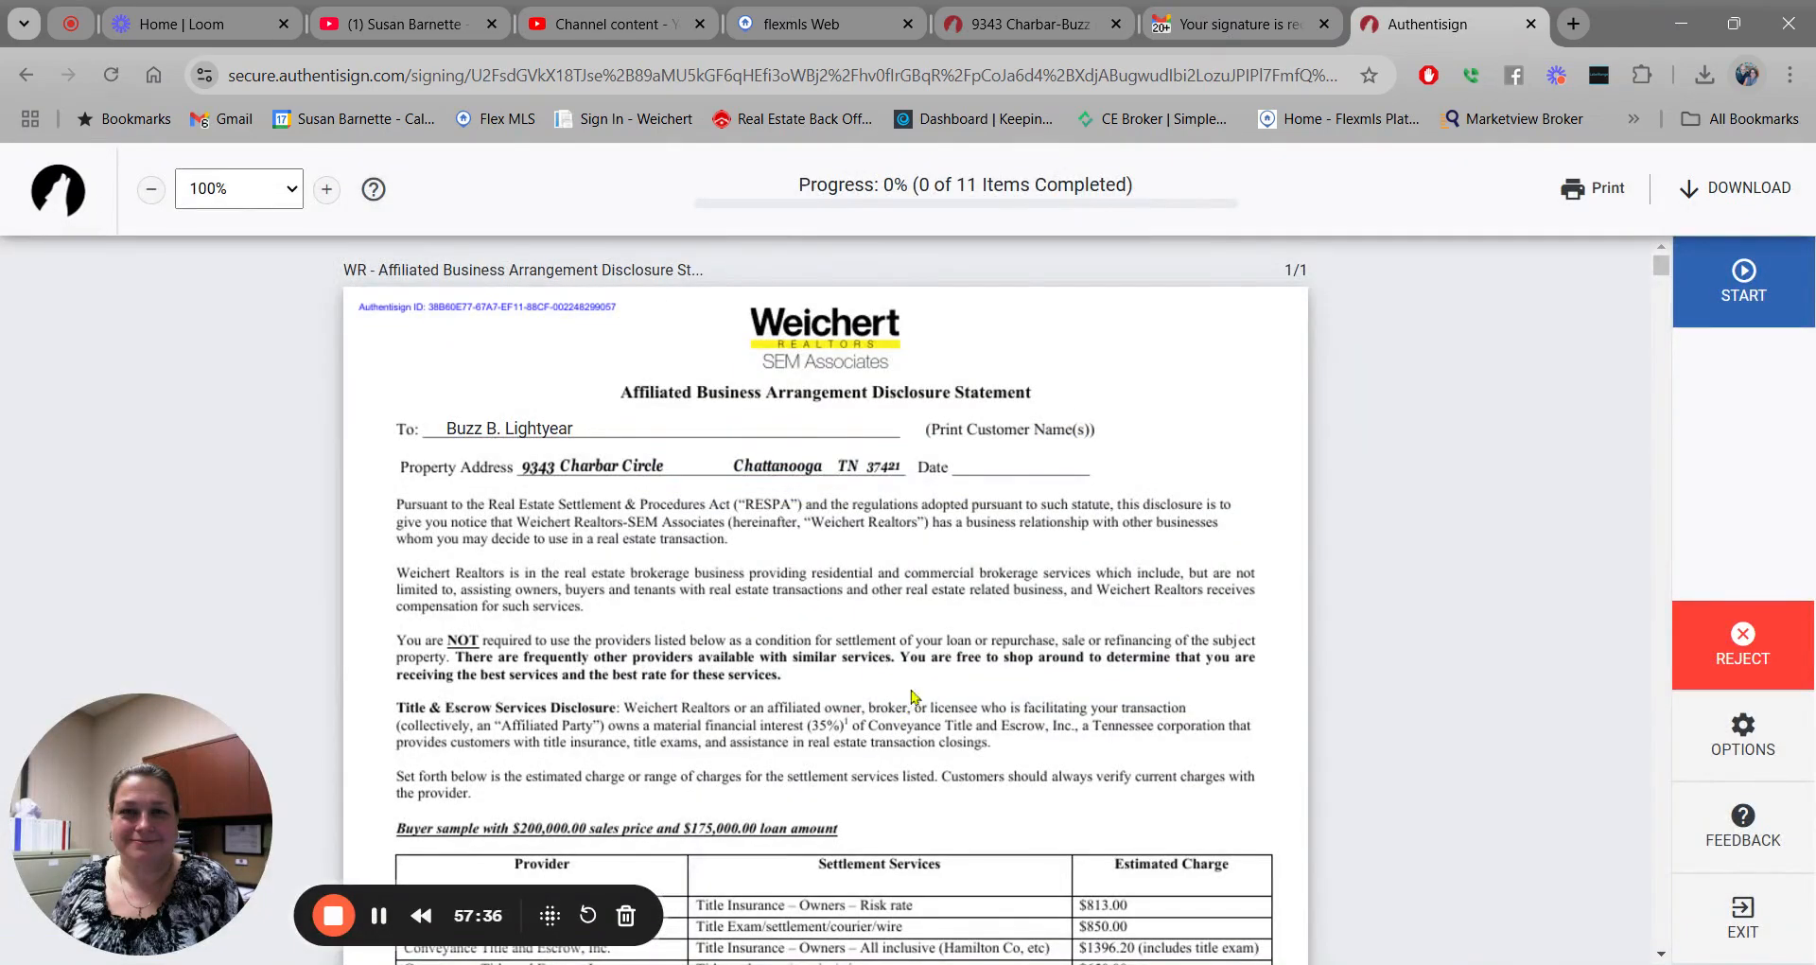
pyautogui.click(1745, 278)
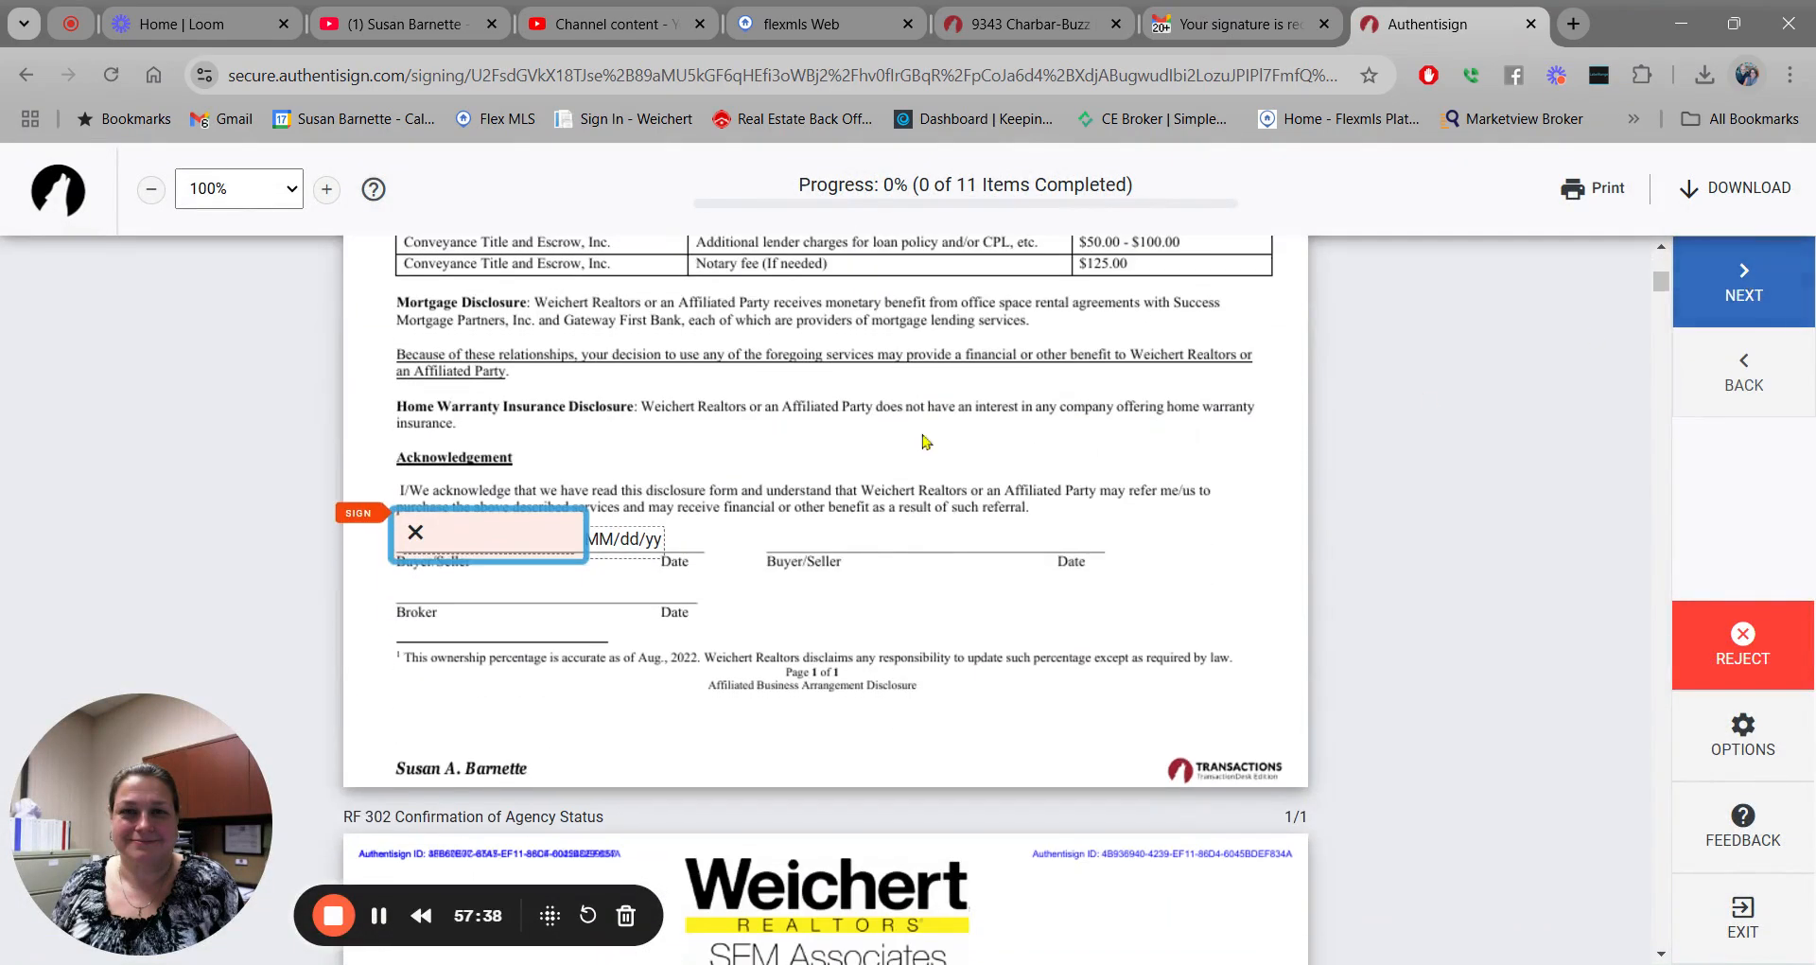
pyautogui.click(444, 535)
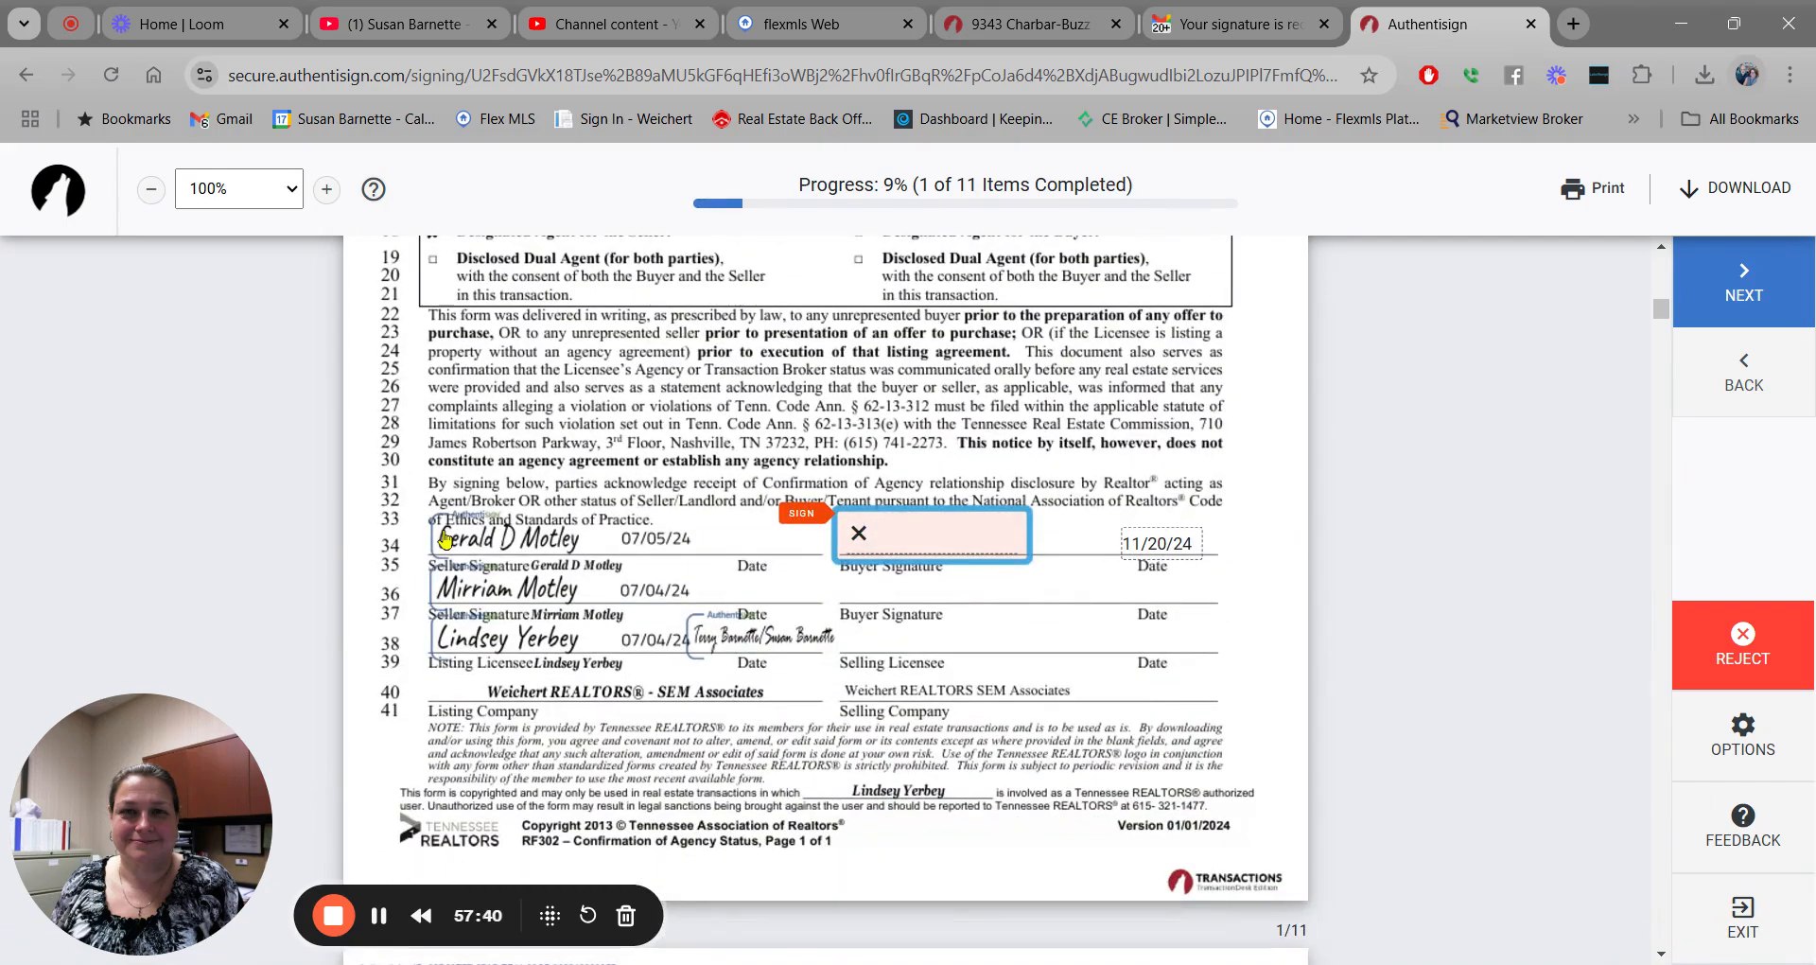
pyautogui.click(970, 542)
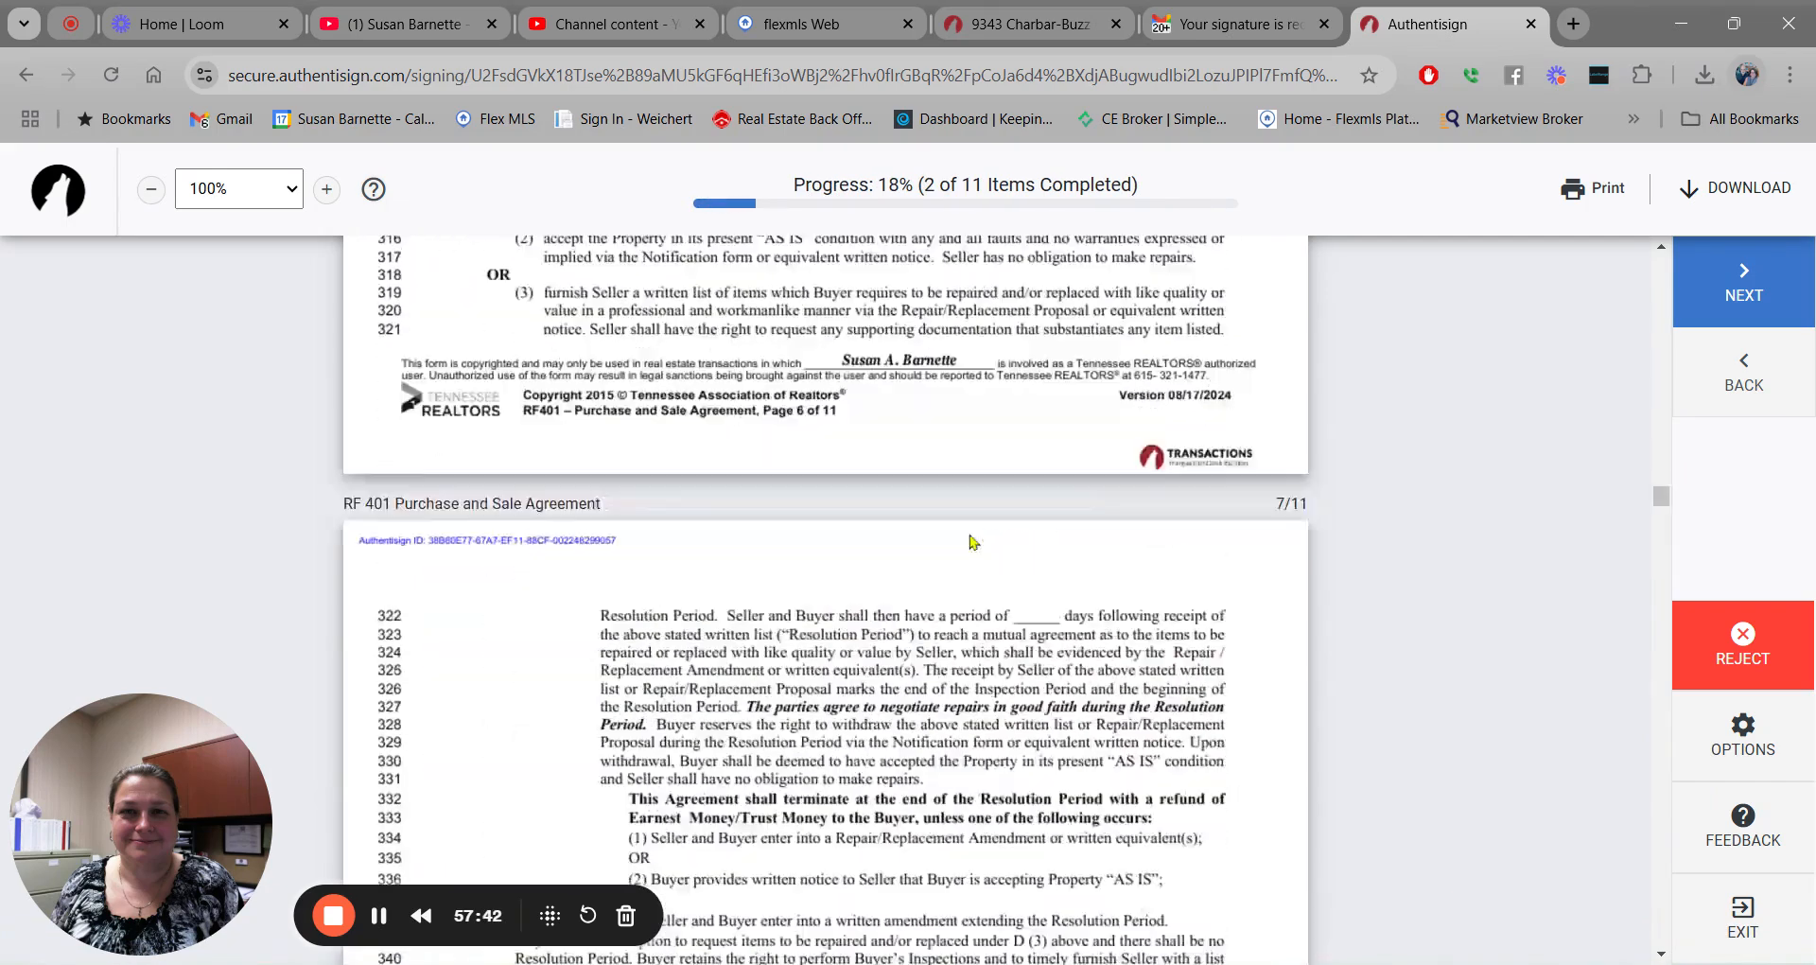
pyautogui.click(506, 331)
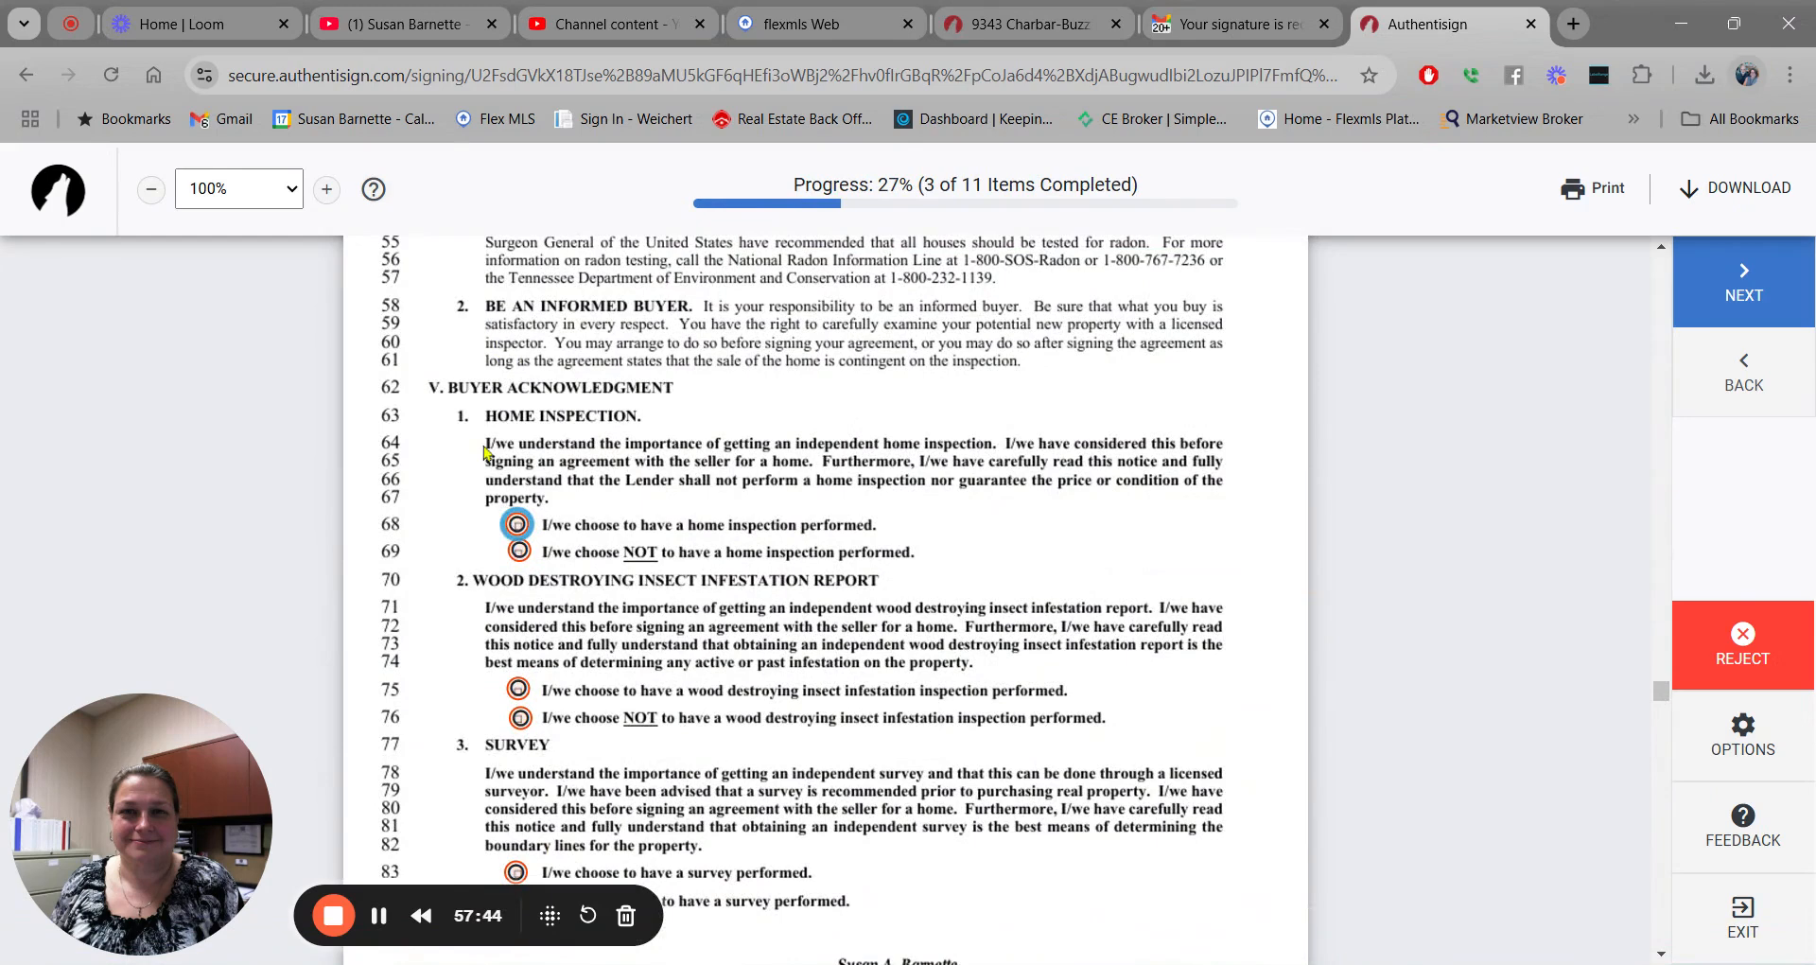
# Choose home, wood-destroying insect, survey and radon inspections, then sign the inspections form buyer line.
pyautogui.click(519, 530)
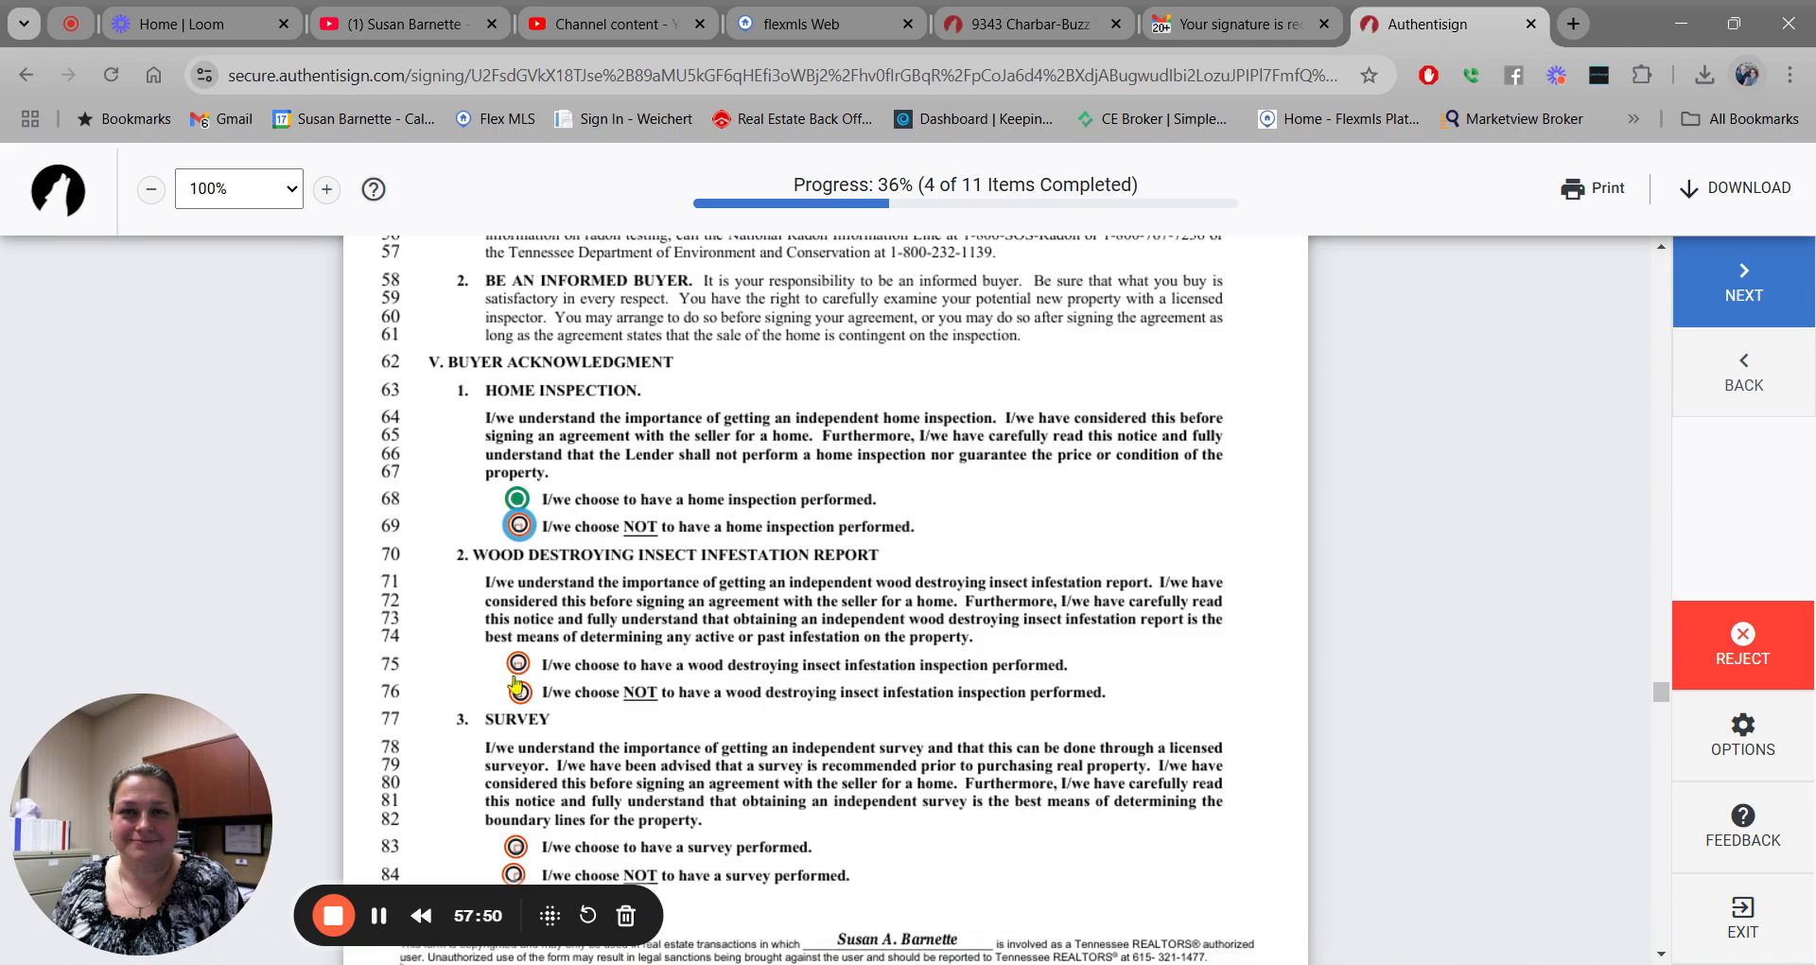
pyautogui.click(519, 665)
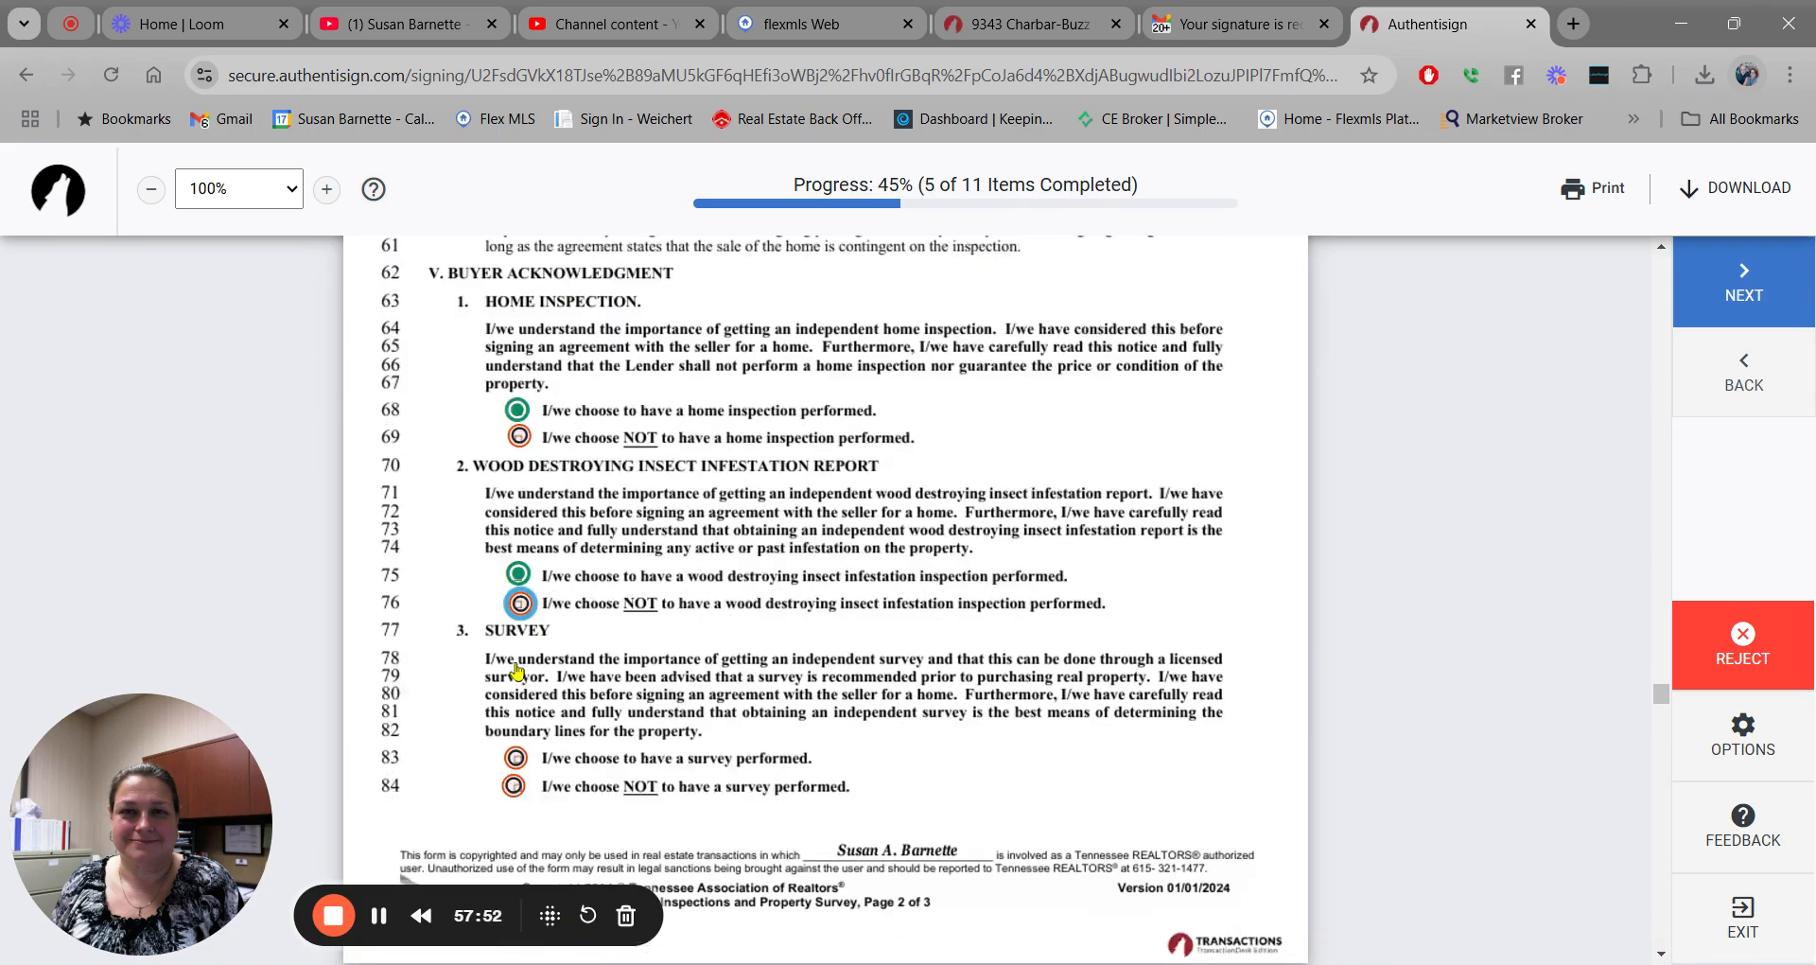
pyautogui.click(516, 716)
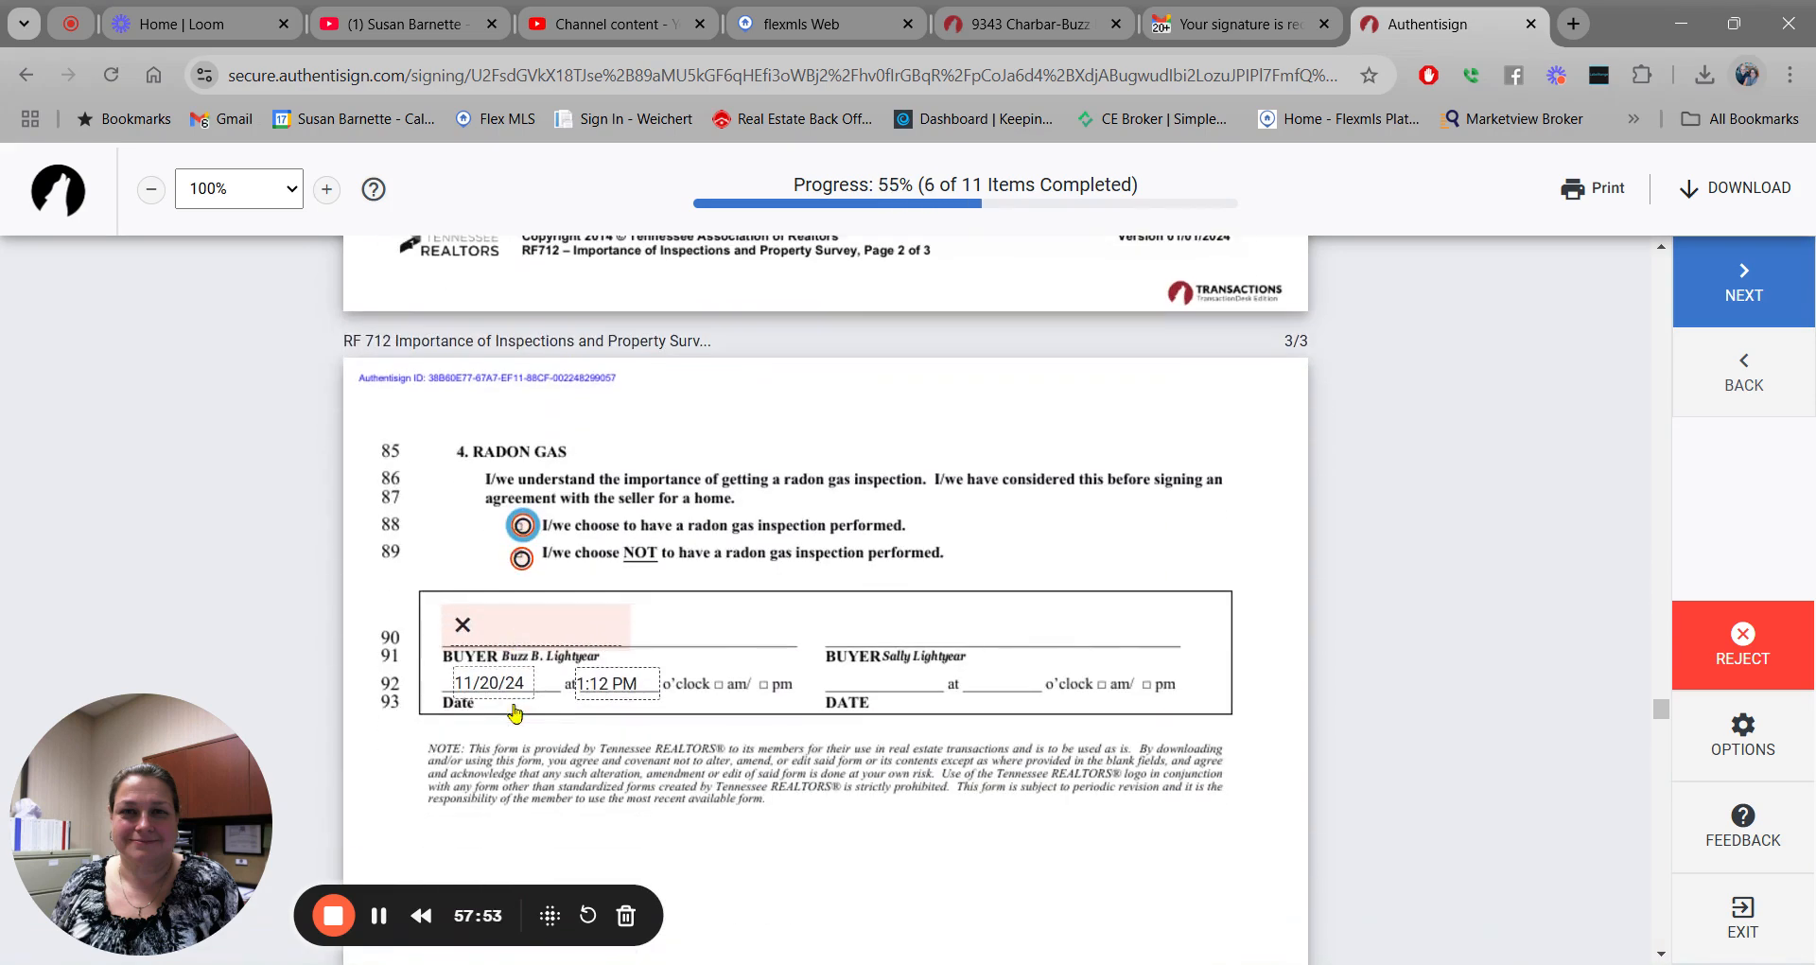
pyautogui.click(521, 525)
pyautogui.click(499, 608)
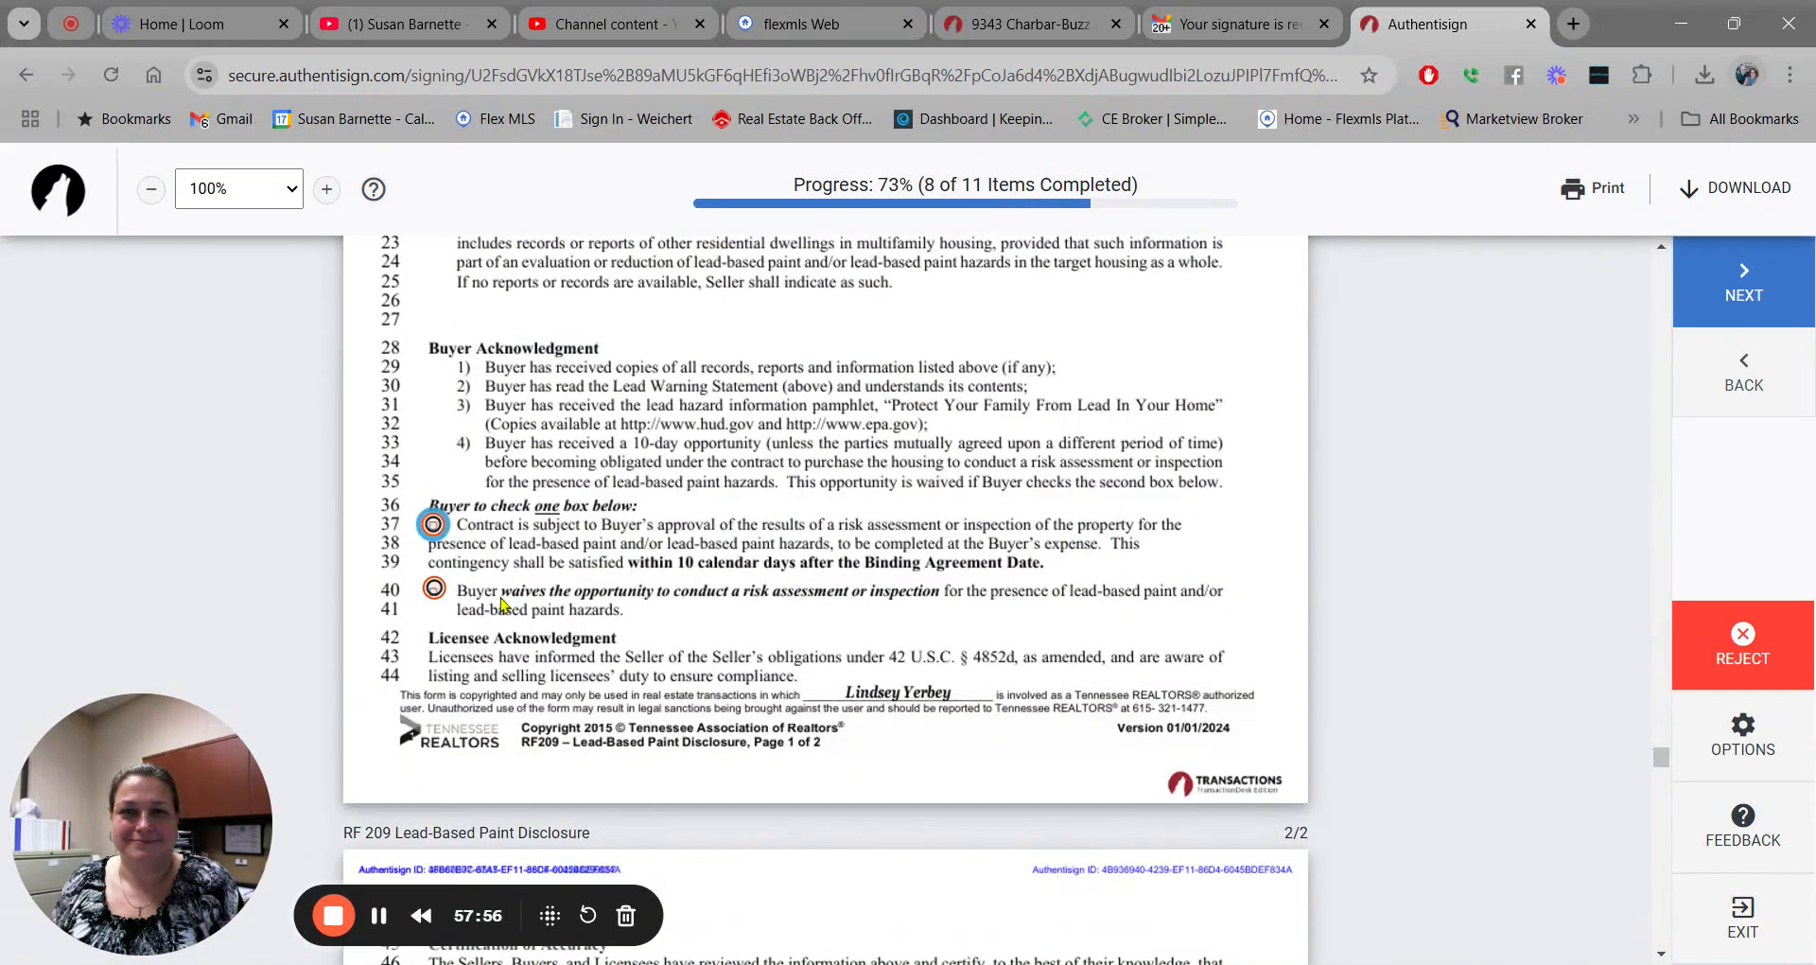
# Answer the lead-based paint inspection choice, sign the remaining buyer fields, and complete the signing.
pyautogui.click(437, 591)
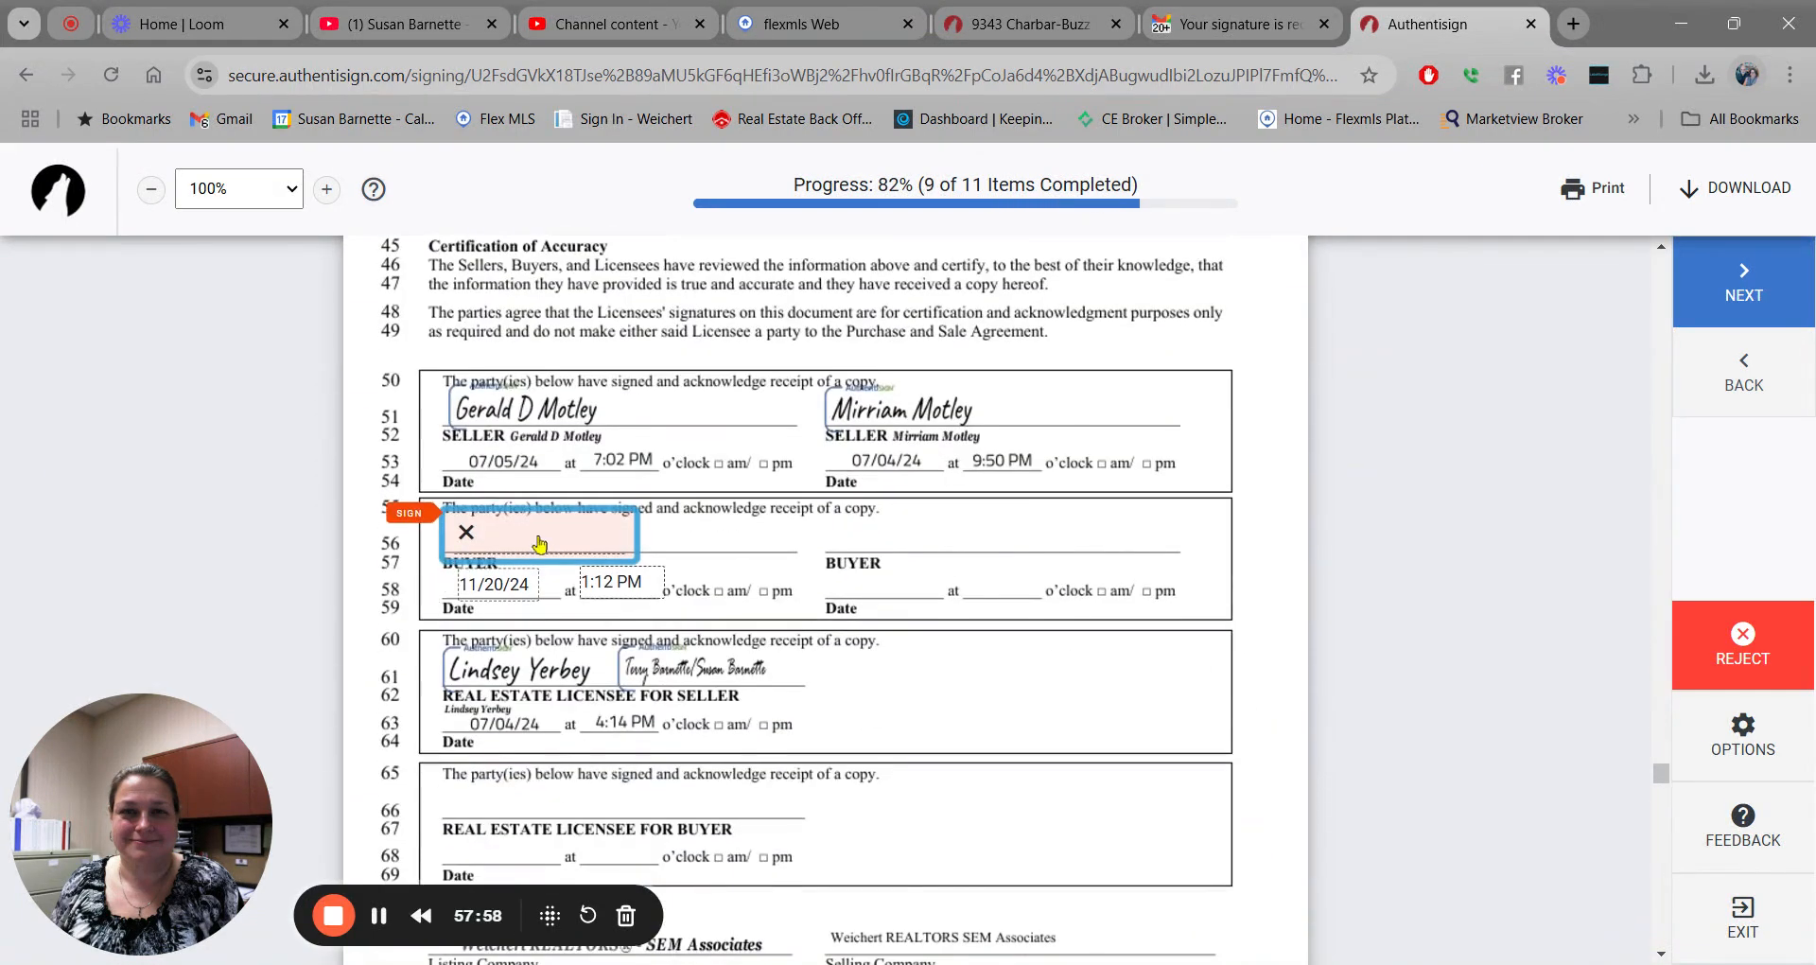
pyautogui.click(539, 537)
pyautogui.click(615, 535)
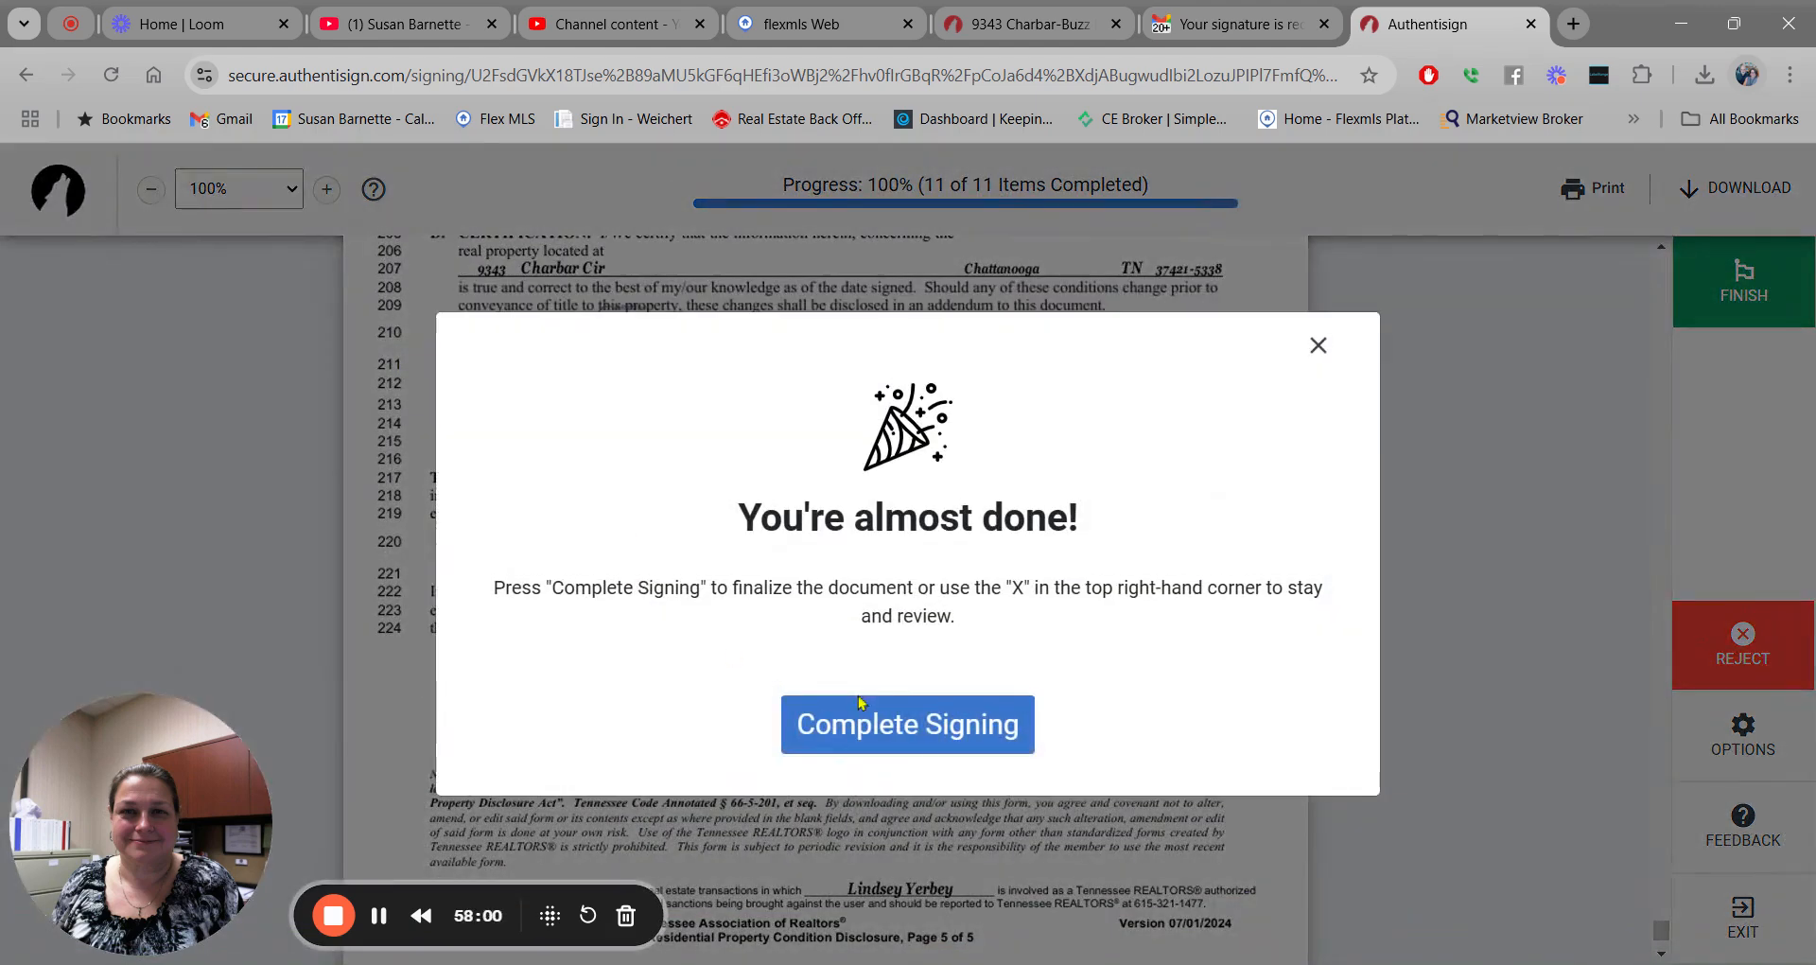
pyautogui.click(932, 738)
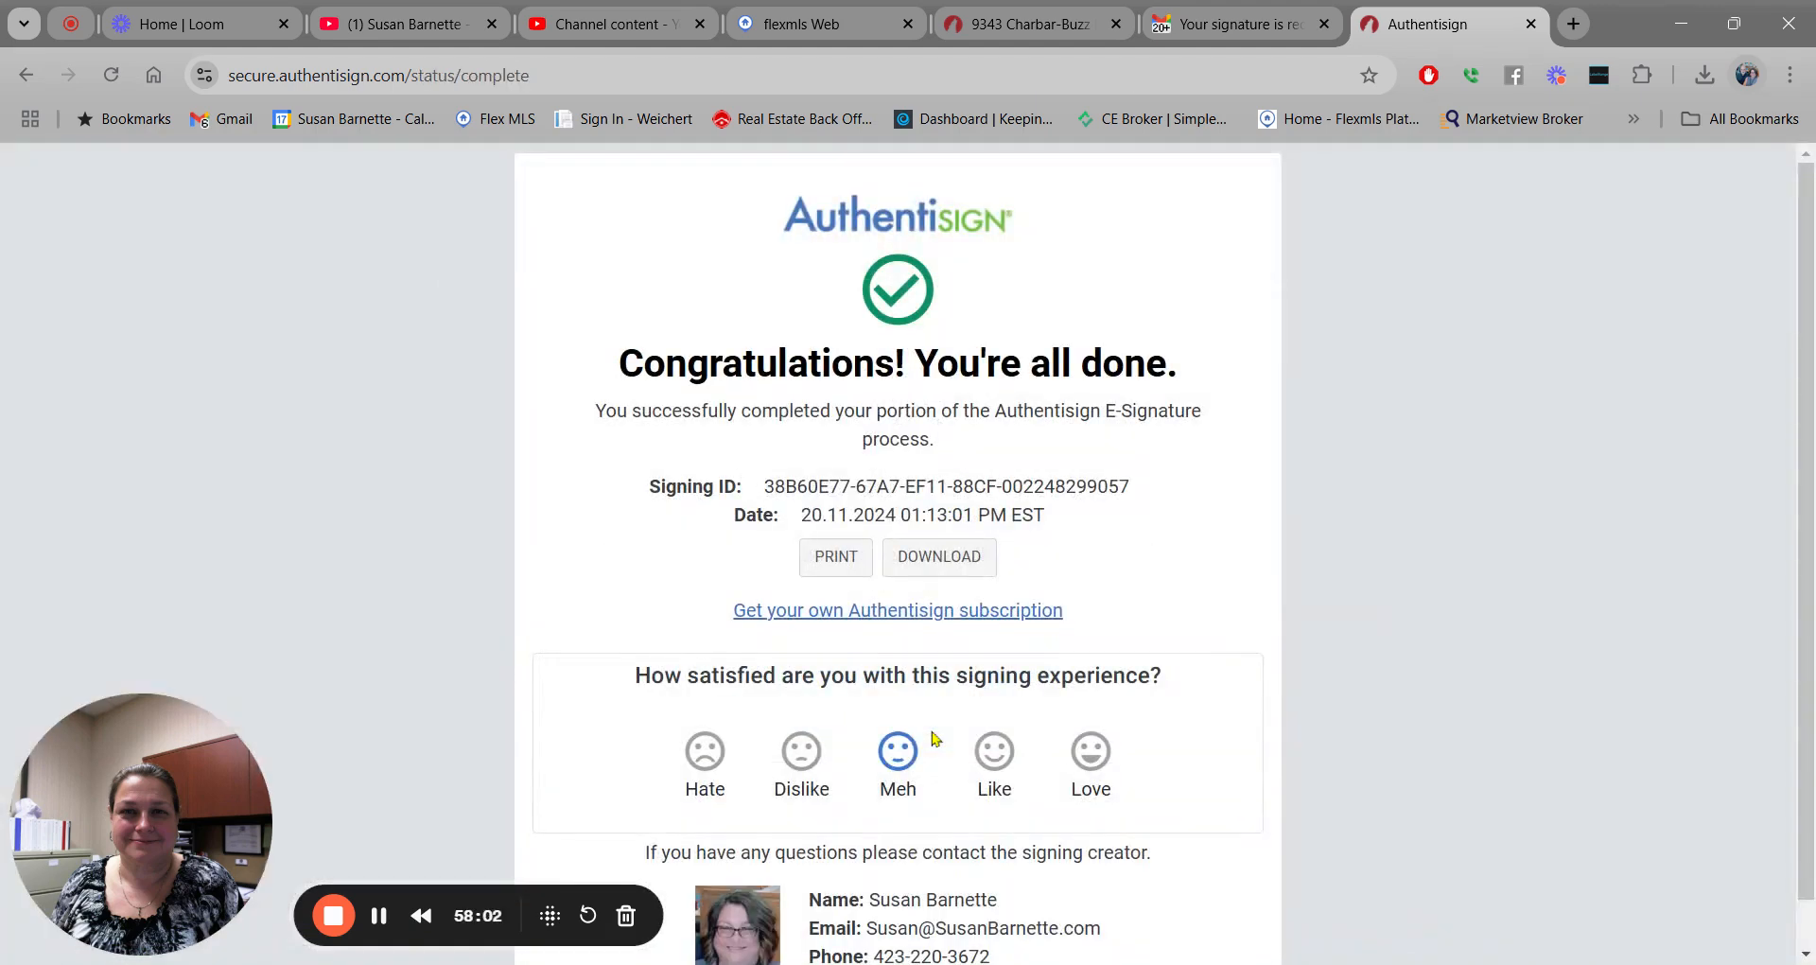
# Close the completed signing page and return to the transaction's signings in TransactionDesk.
pyautogui.click(1532, 23)
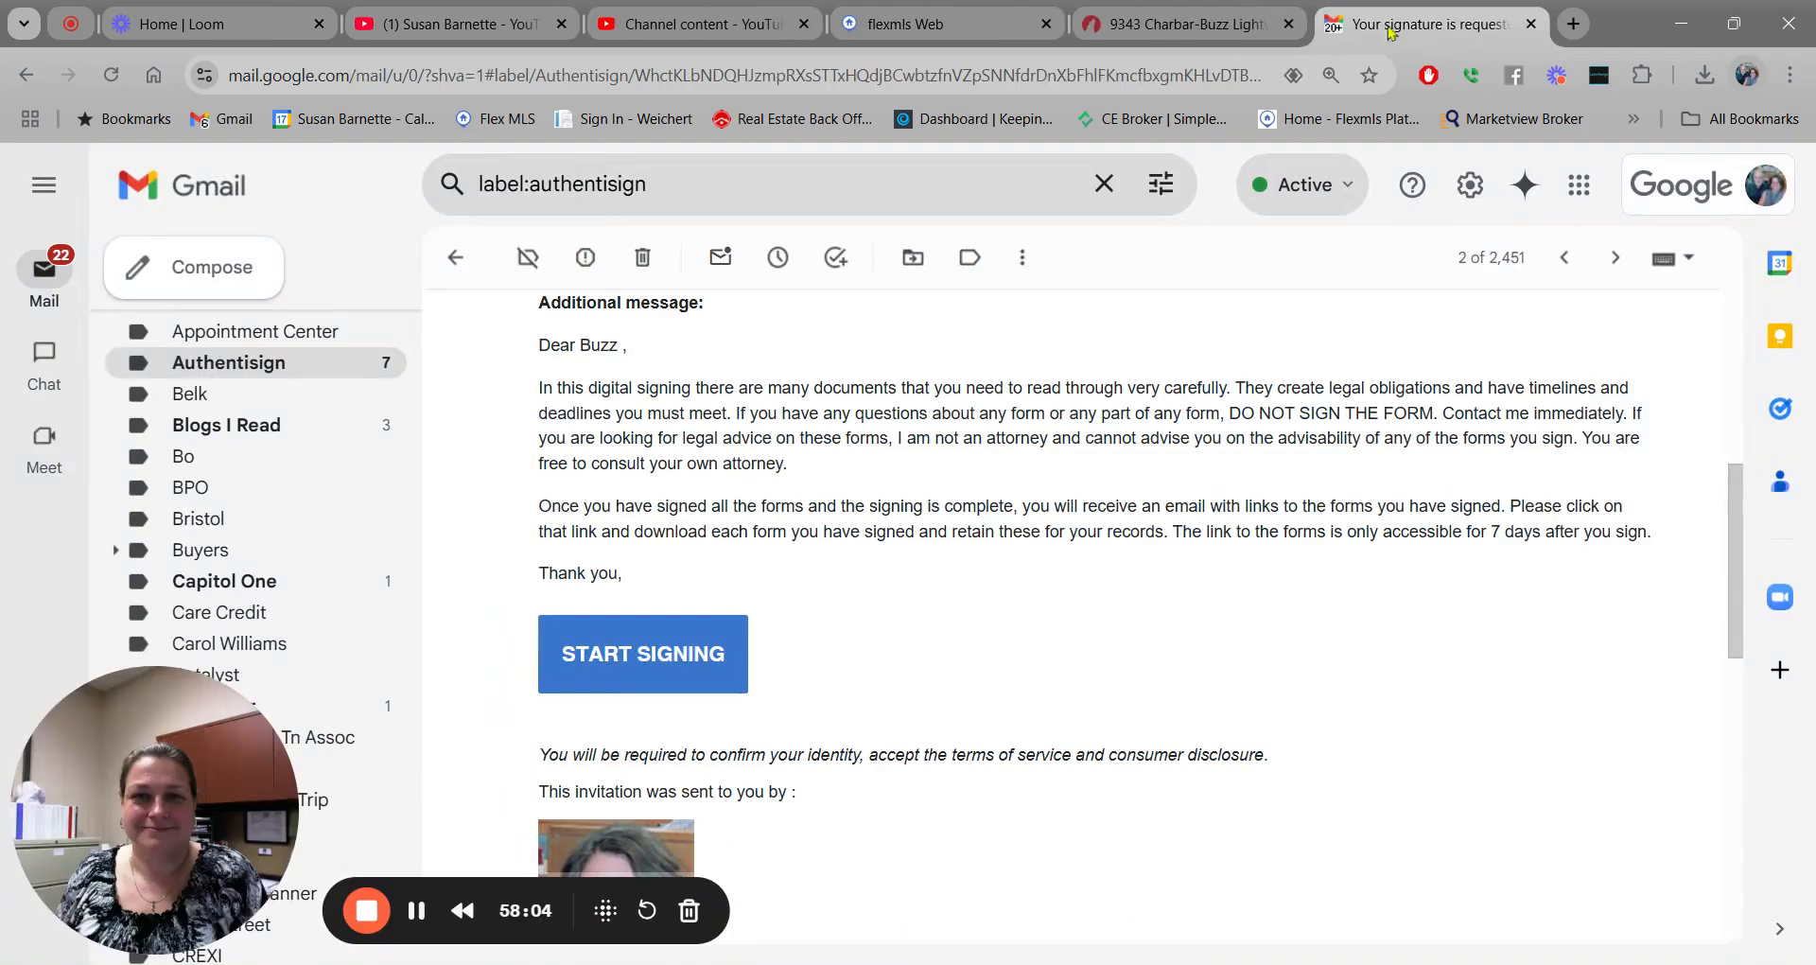
pyautogui.click(455, 257)
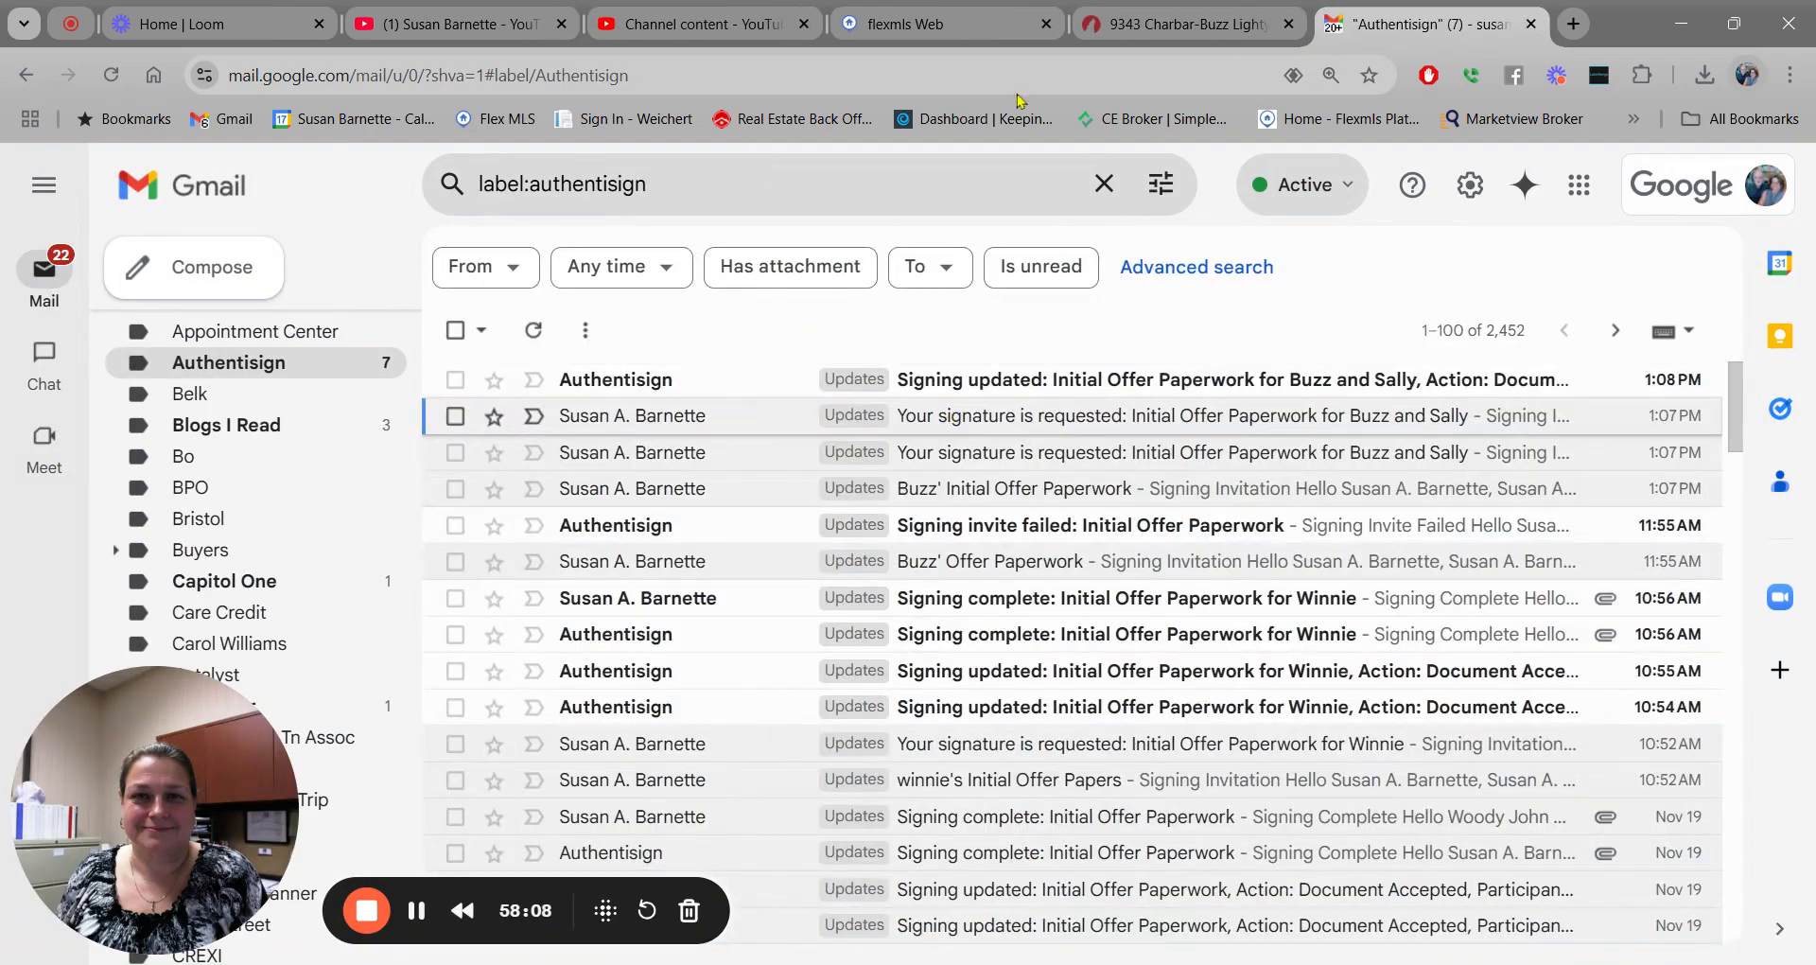
pyautogui.click(1169, 24)
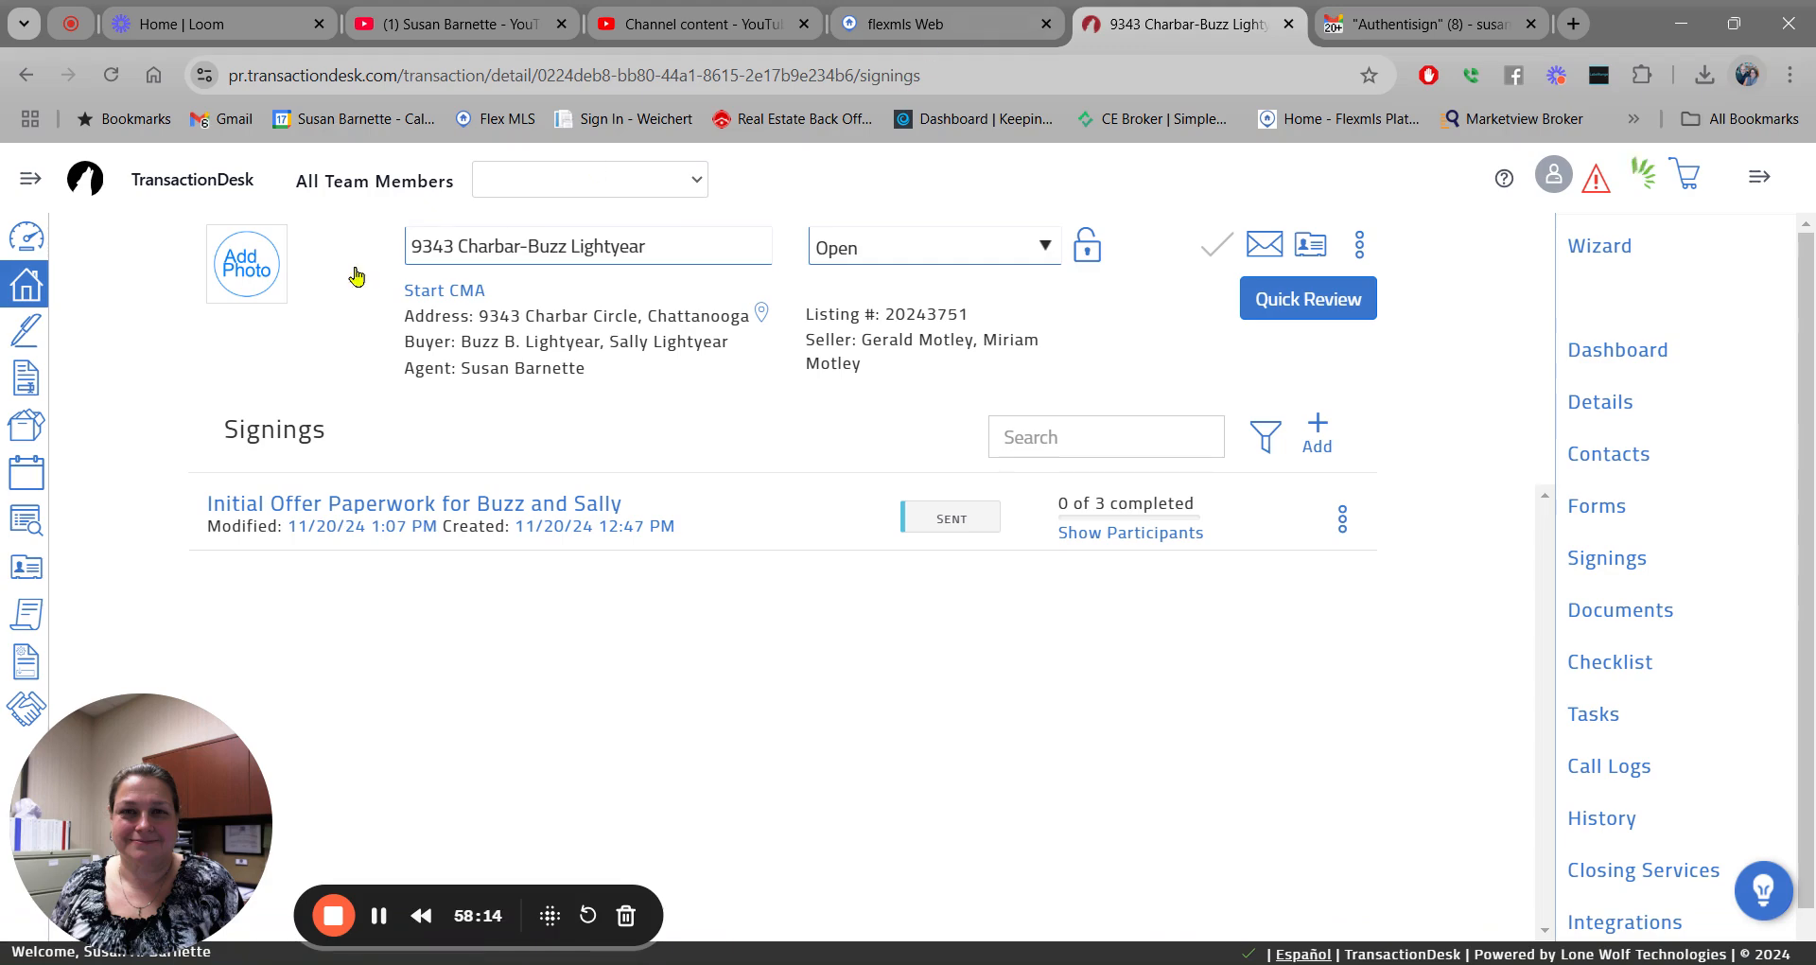
# Open the Initial Offer Paperwork signing details and show its Individual Forms & Certificates.
pyautogui.click(371, 505)
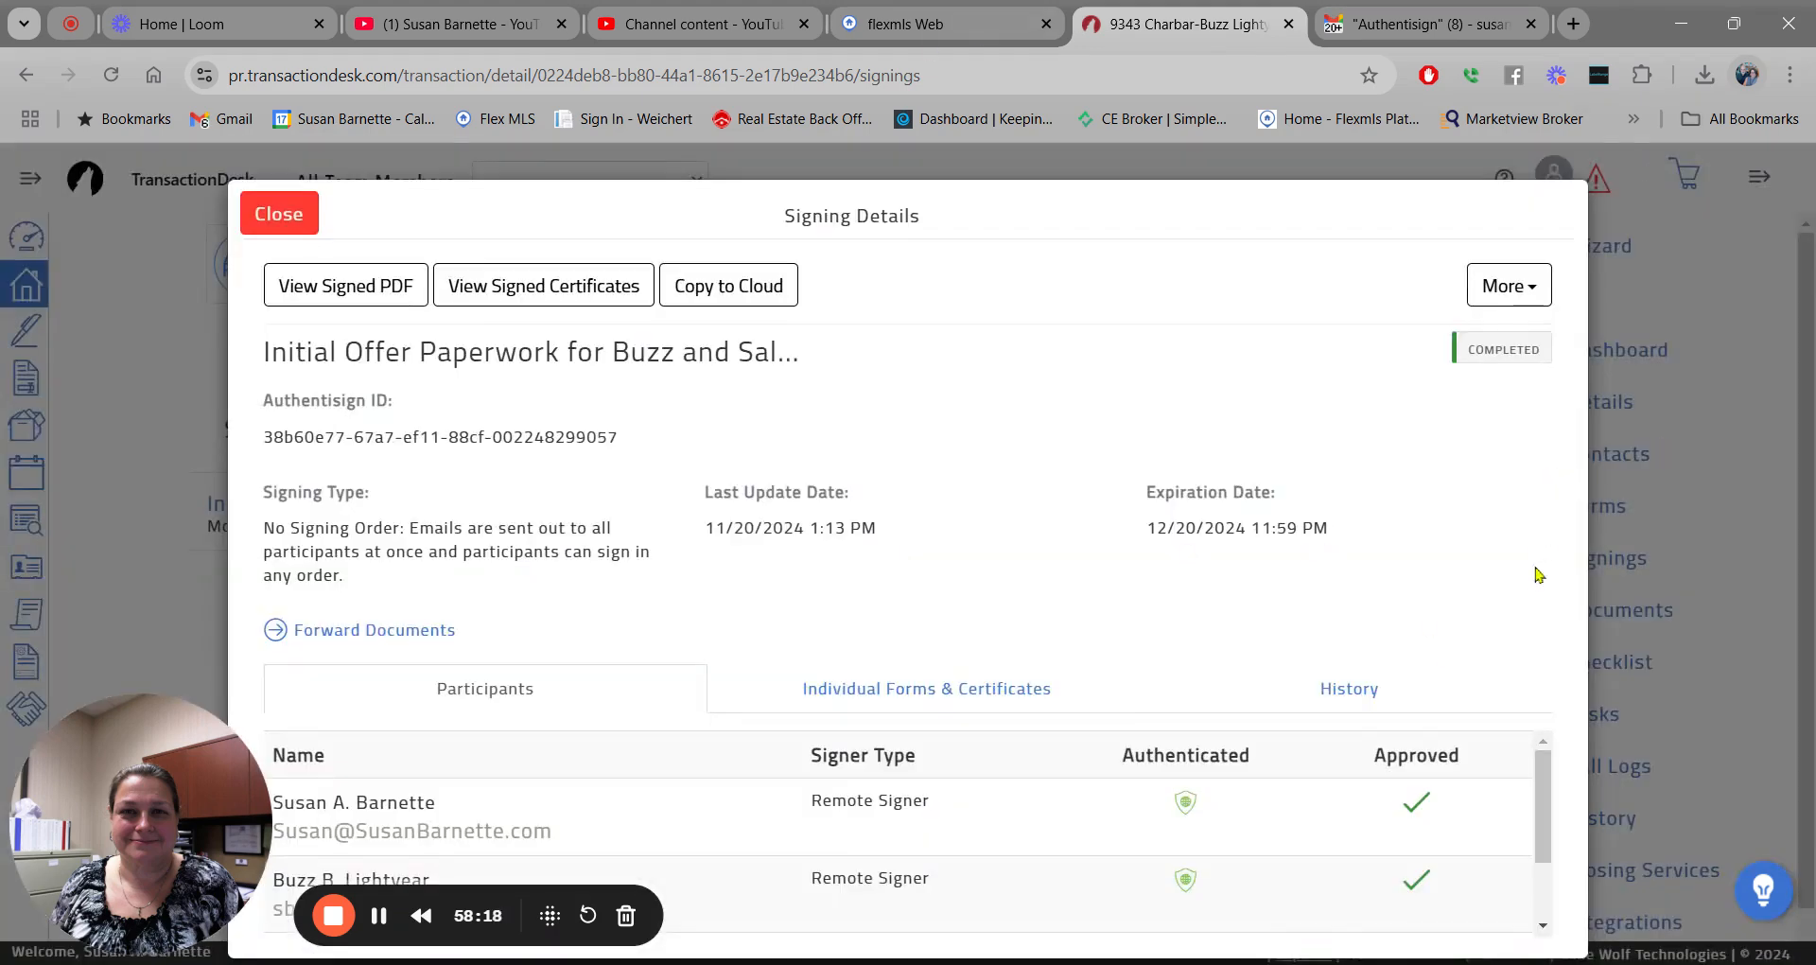
pyautogui.moveTo(1545, 785); pyautogui.dragTo(1556, 884)
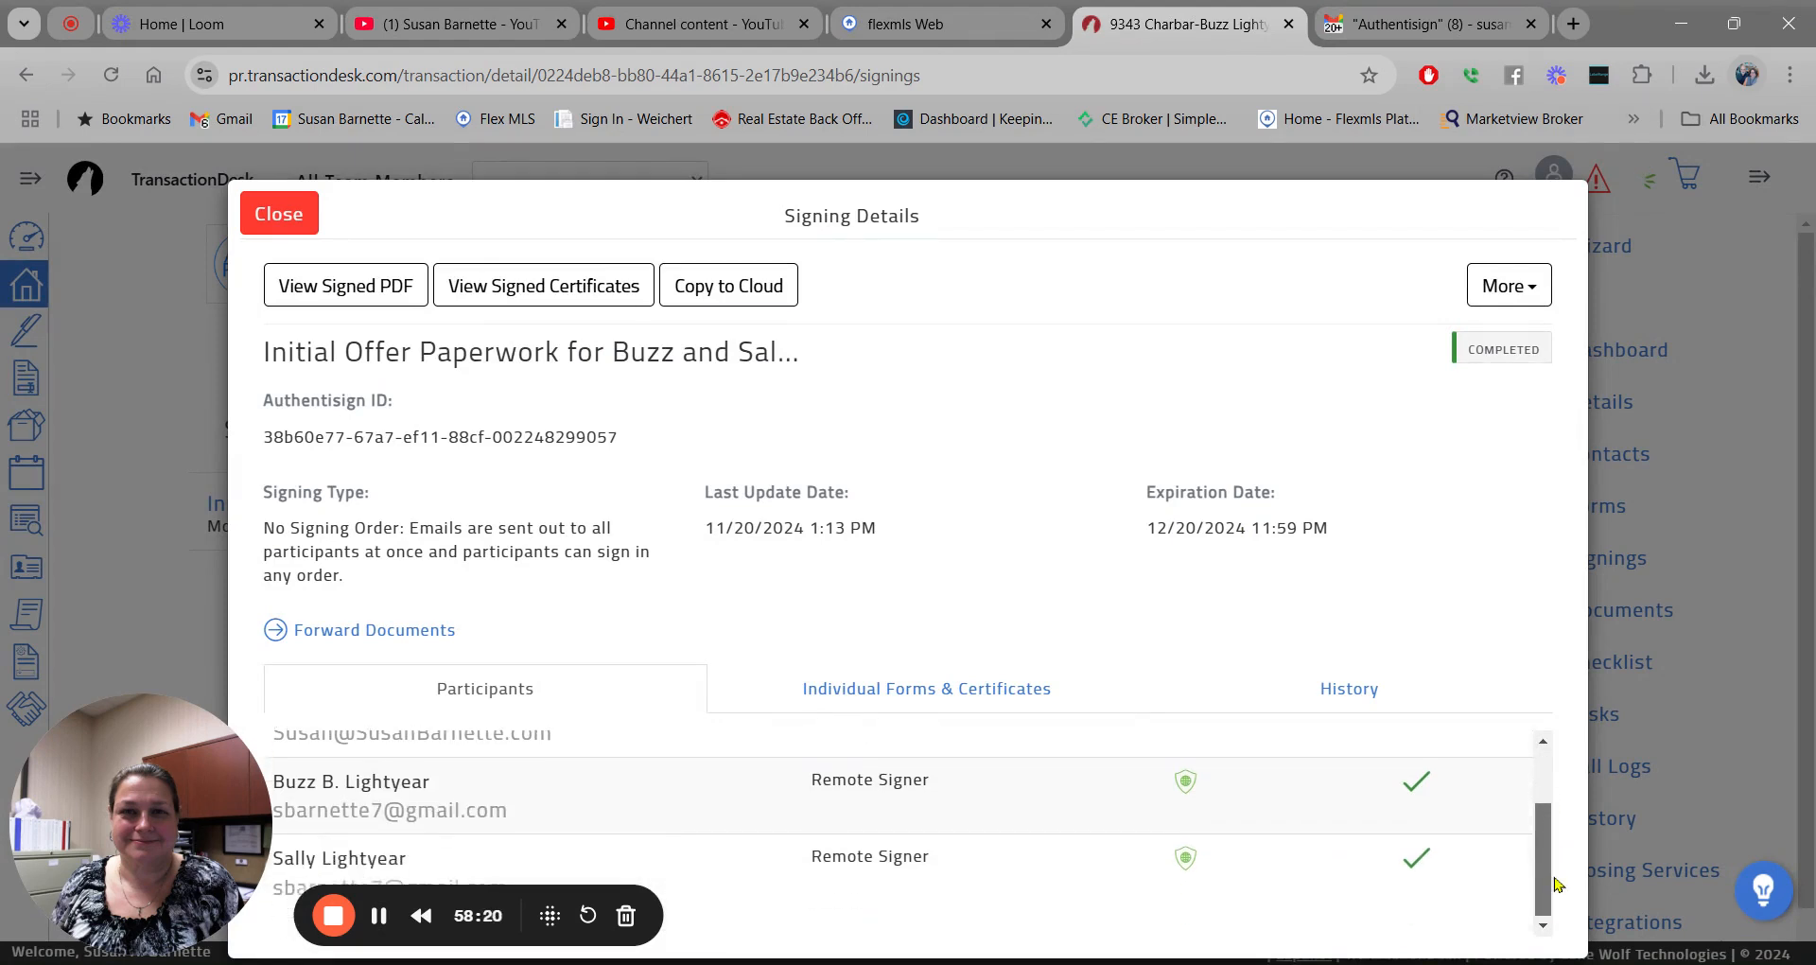
pyautogui.moveTo(1558, 826); pyautogui.dragTo(1565, 754)
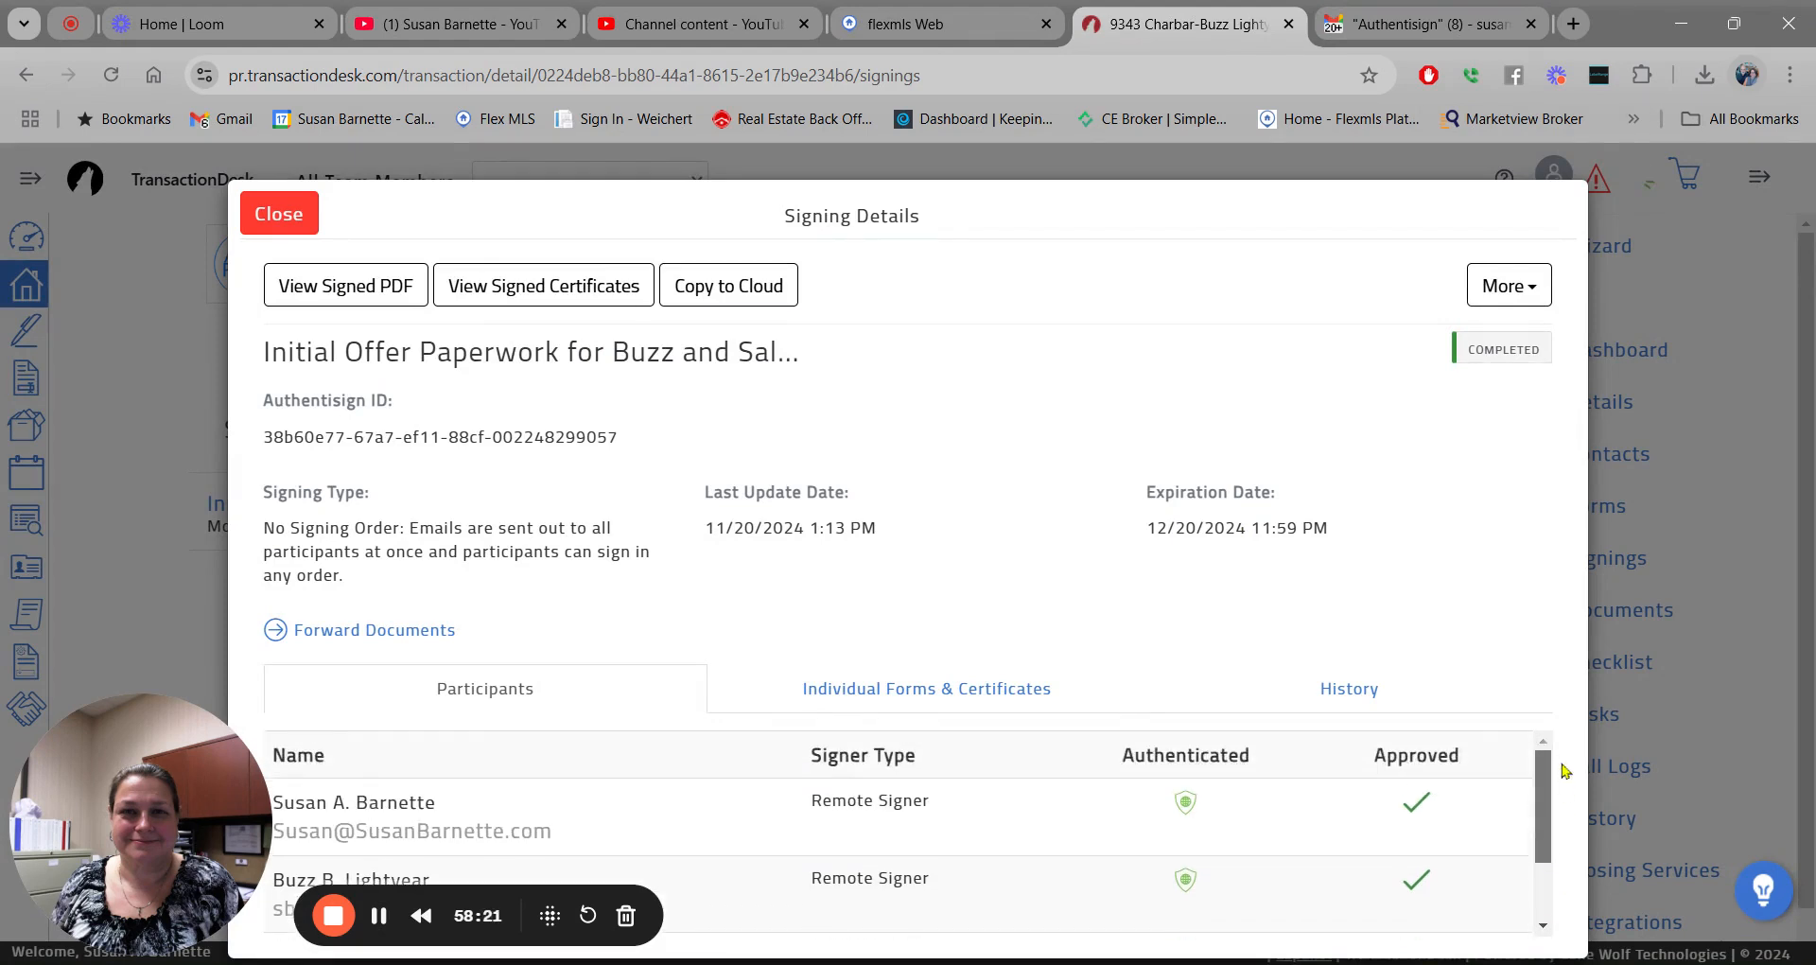
pyautogui.click(941, 704)
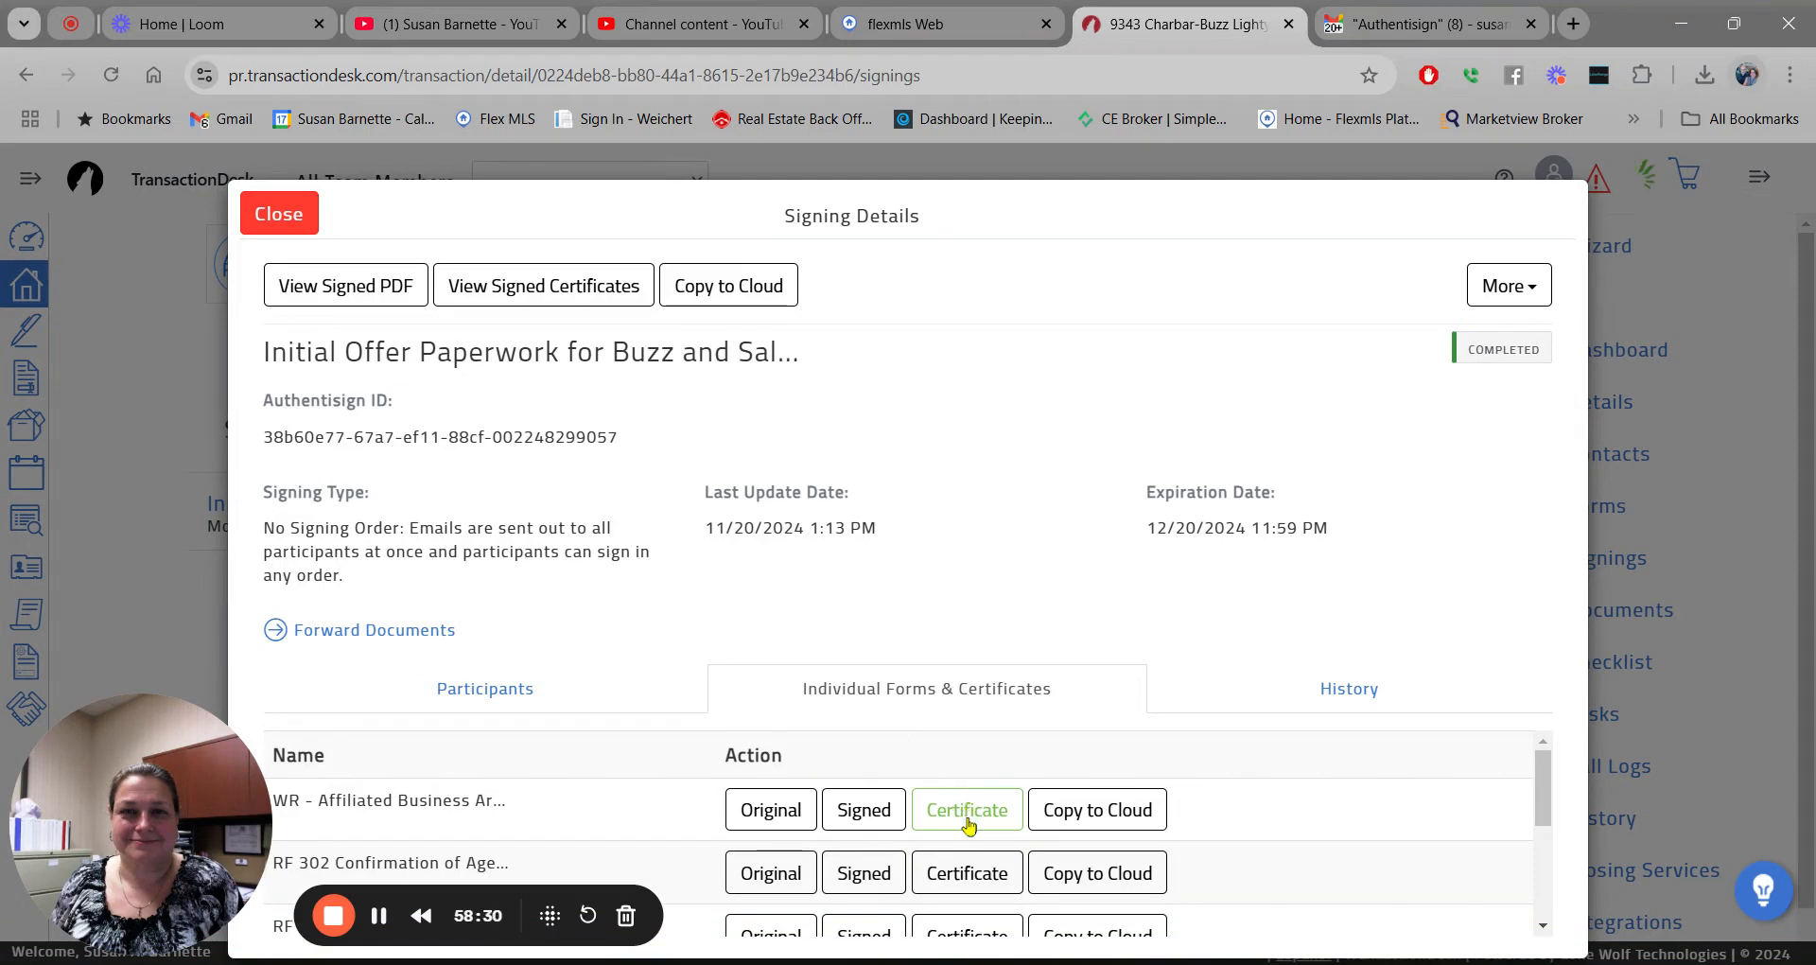
# Open the WR - Affiliated Business Arrangement Disclosure certificate and review its signers' IP addresses and signatures.
pyautogui.click(967, 822)
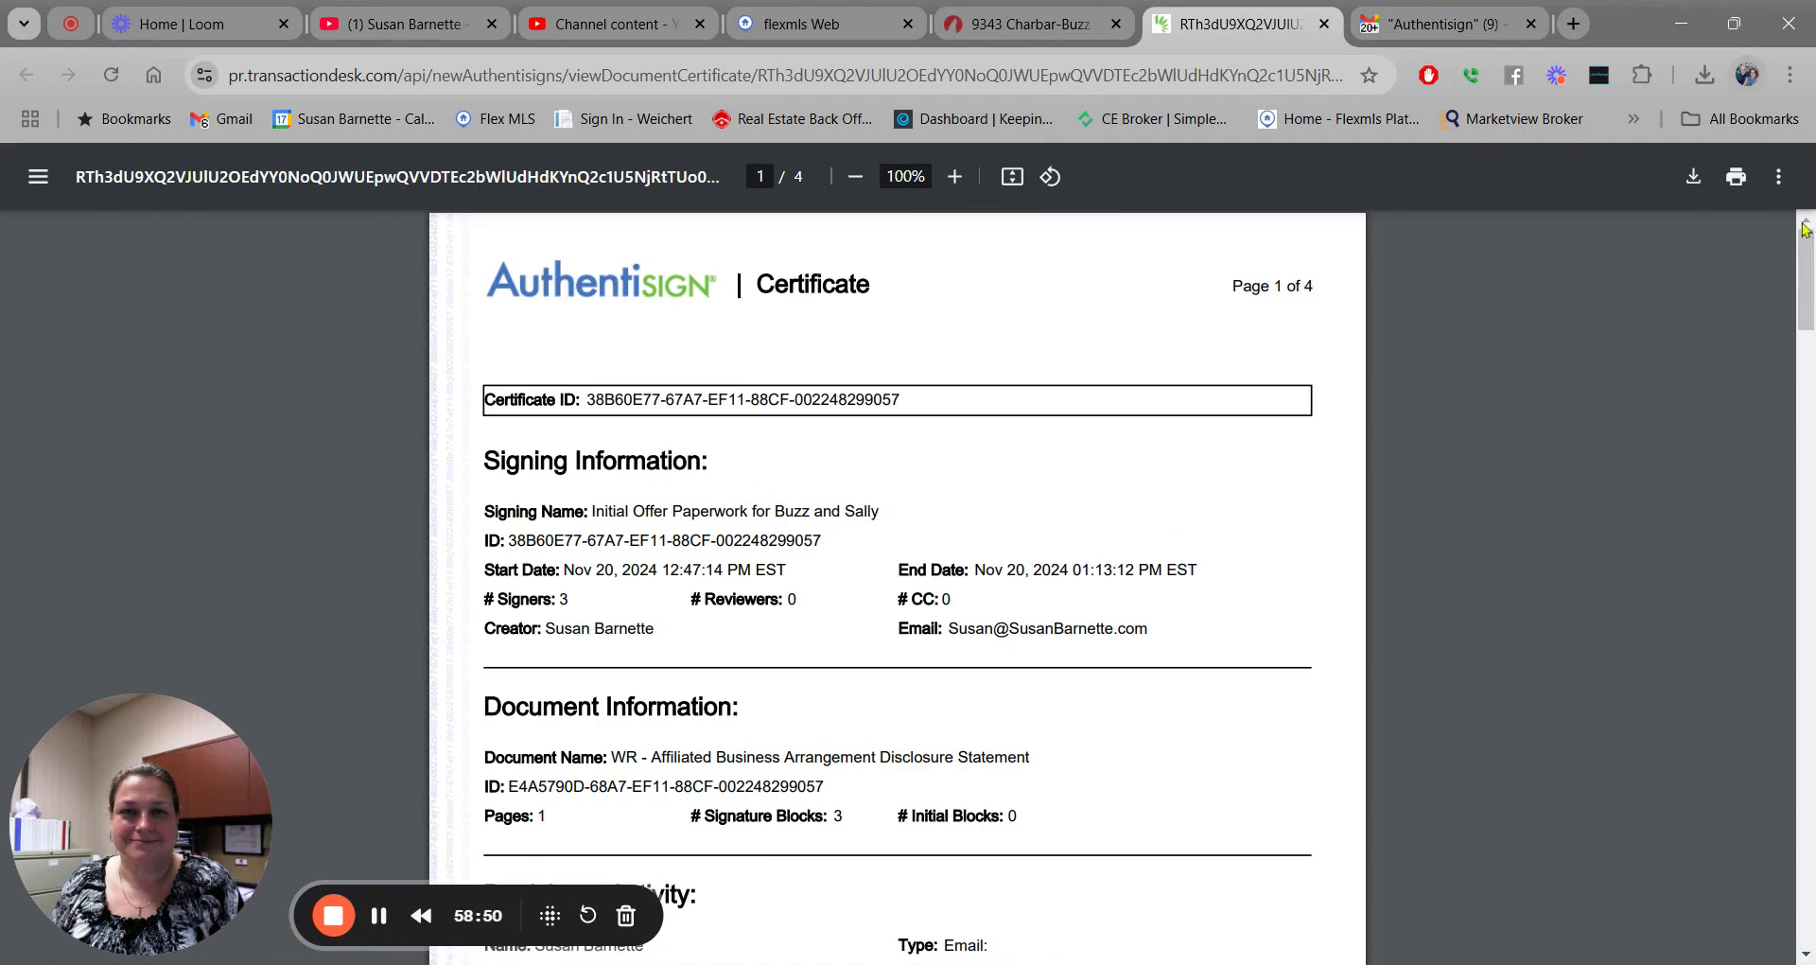
pyautogui.moveTo(1806, 257); pyautogui.dragTo(1809, 305)
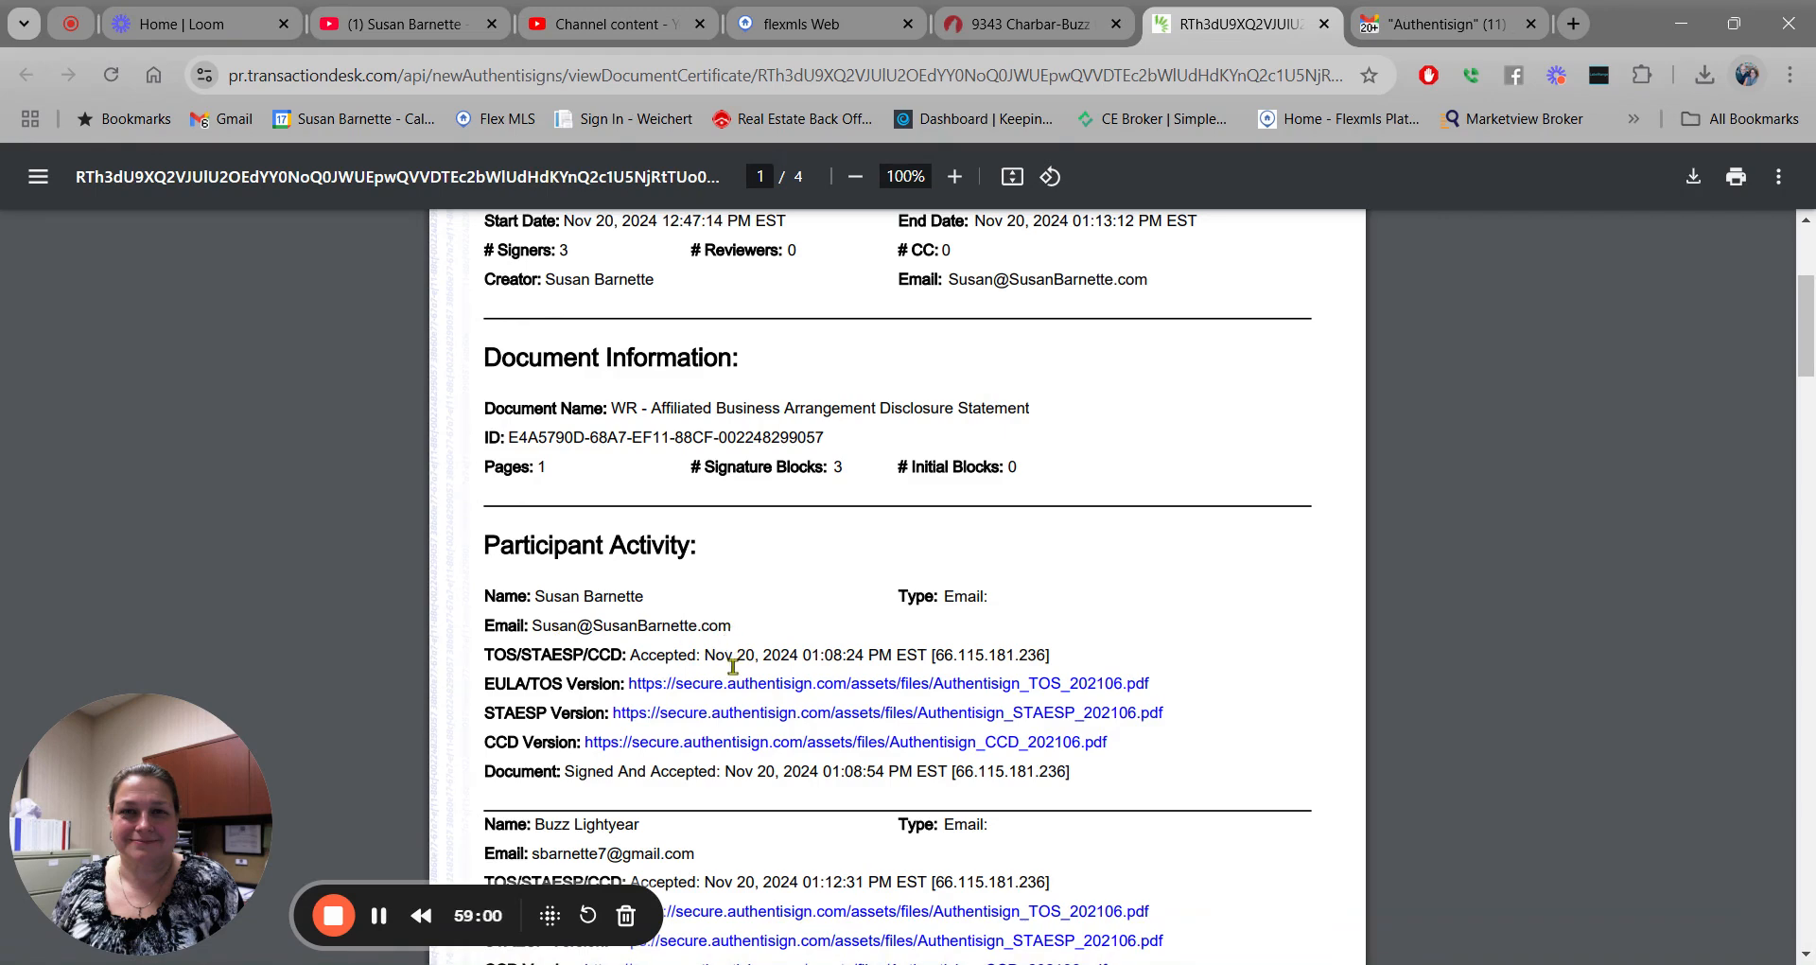
pyautogui.moveTo(1053, 655); pyautogui.dragTo(932, 654)
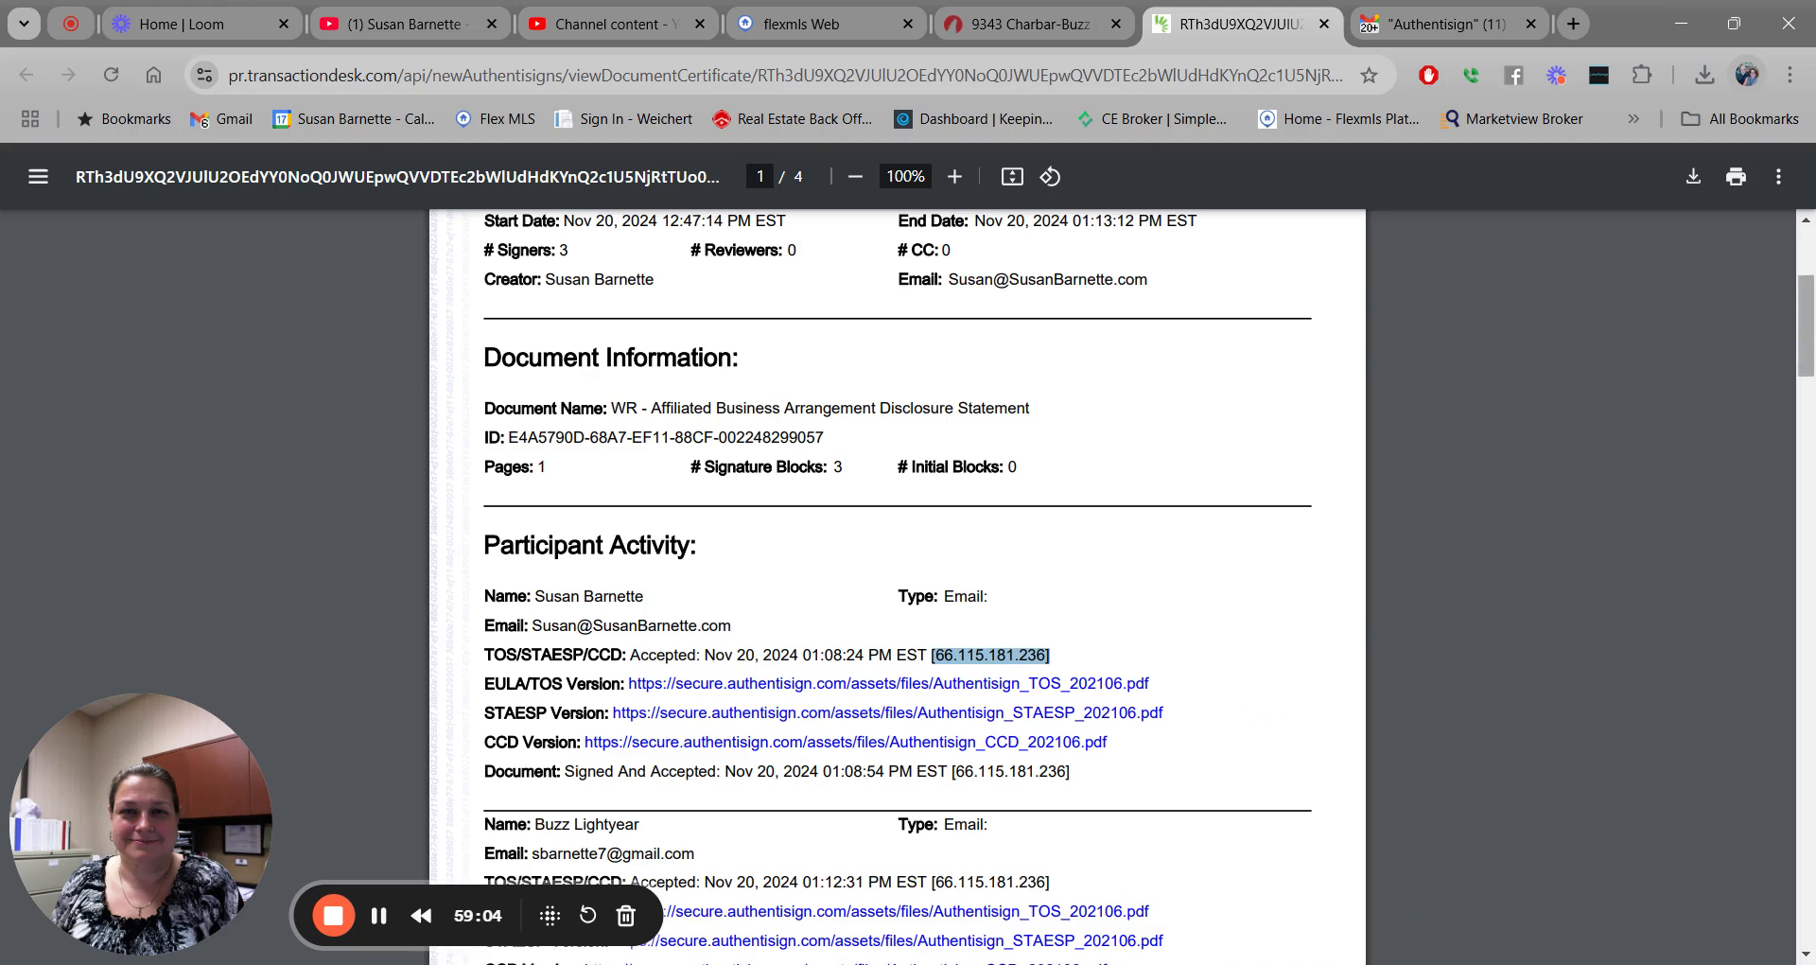
pyautogui.scroll(-1, 1808, 333)
pyautogui.moveTo(1809, 333); pyautogui.dragTo(1813, 373)
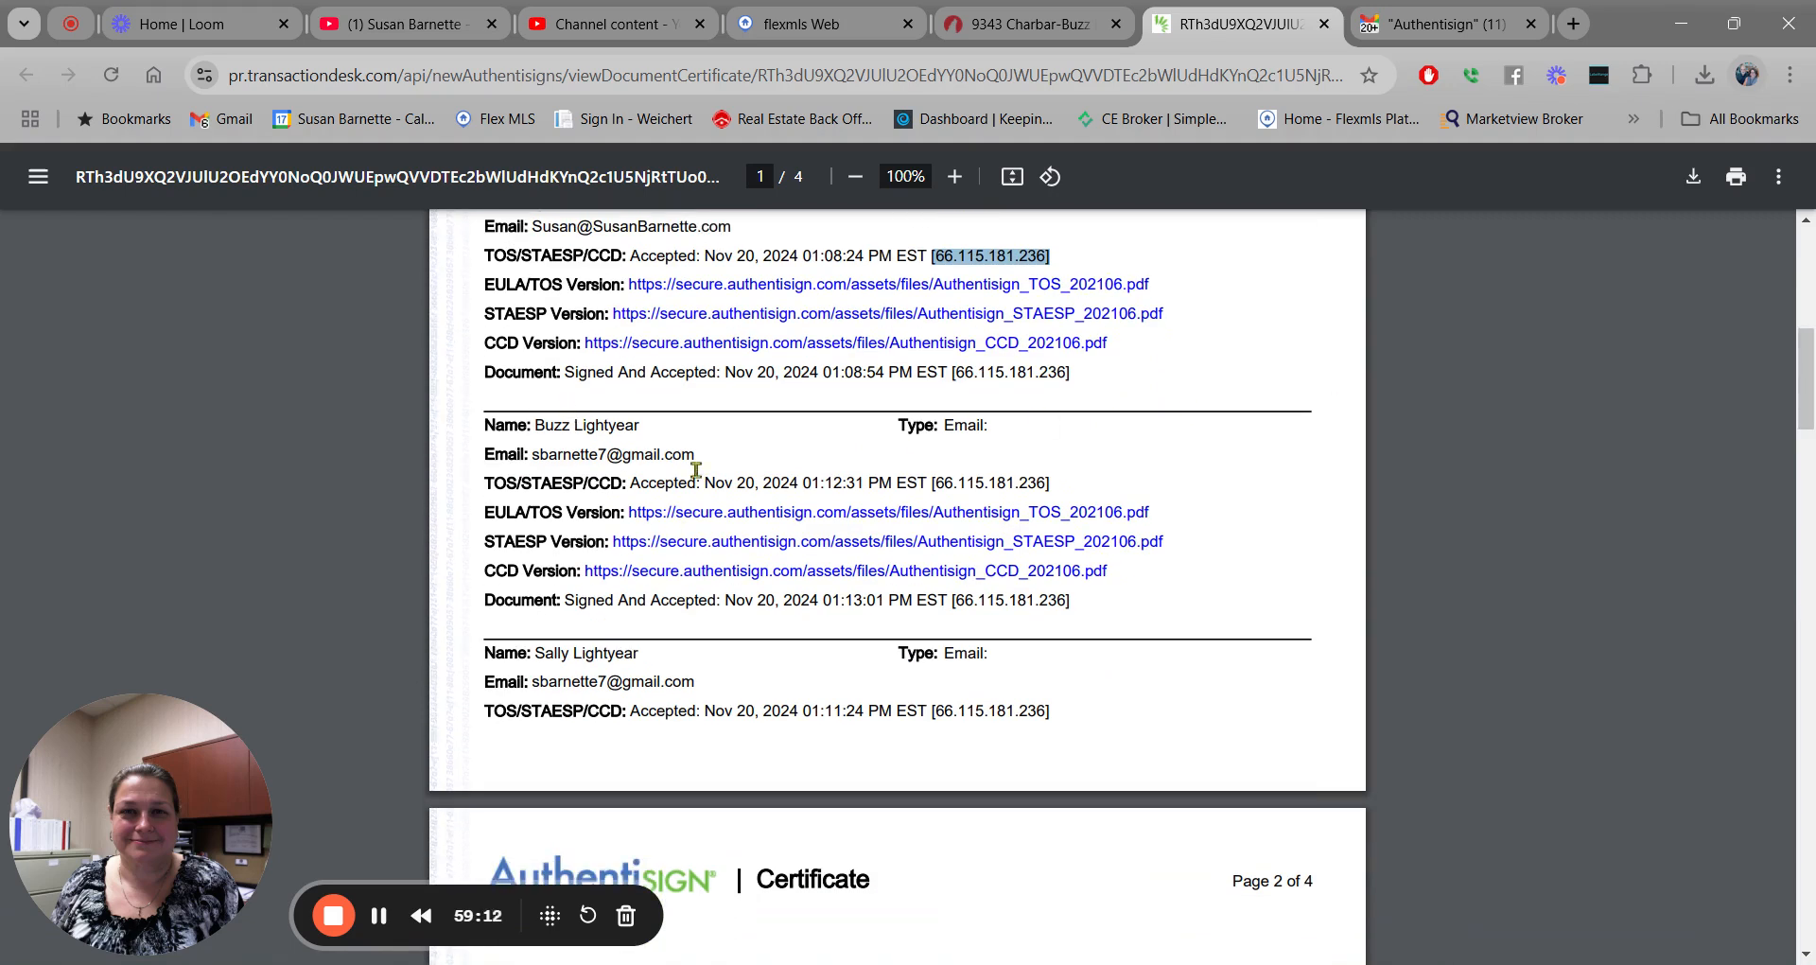
pyautogui.scroll(-3, 697, 470)
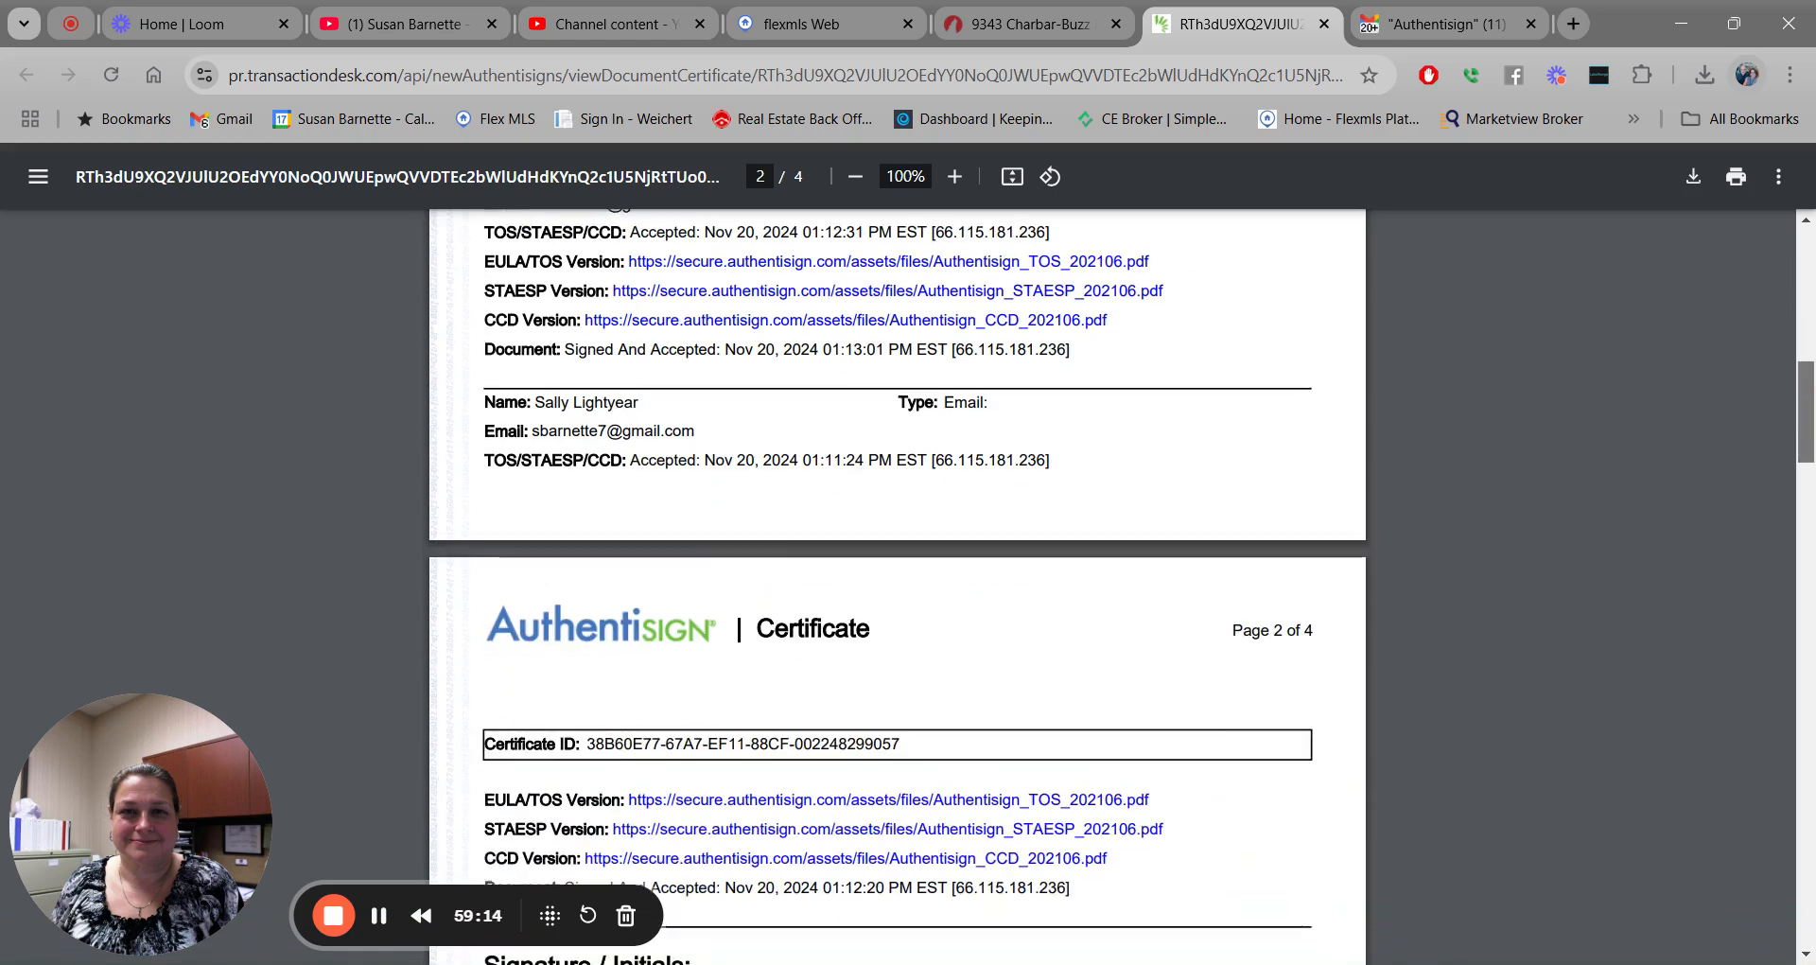
pyautogui.scroll(-5, 899, 586)
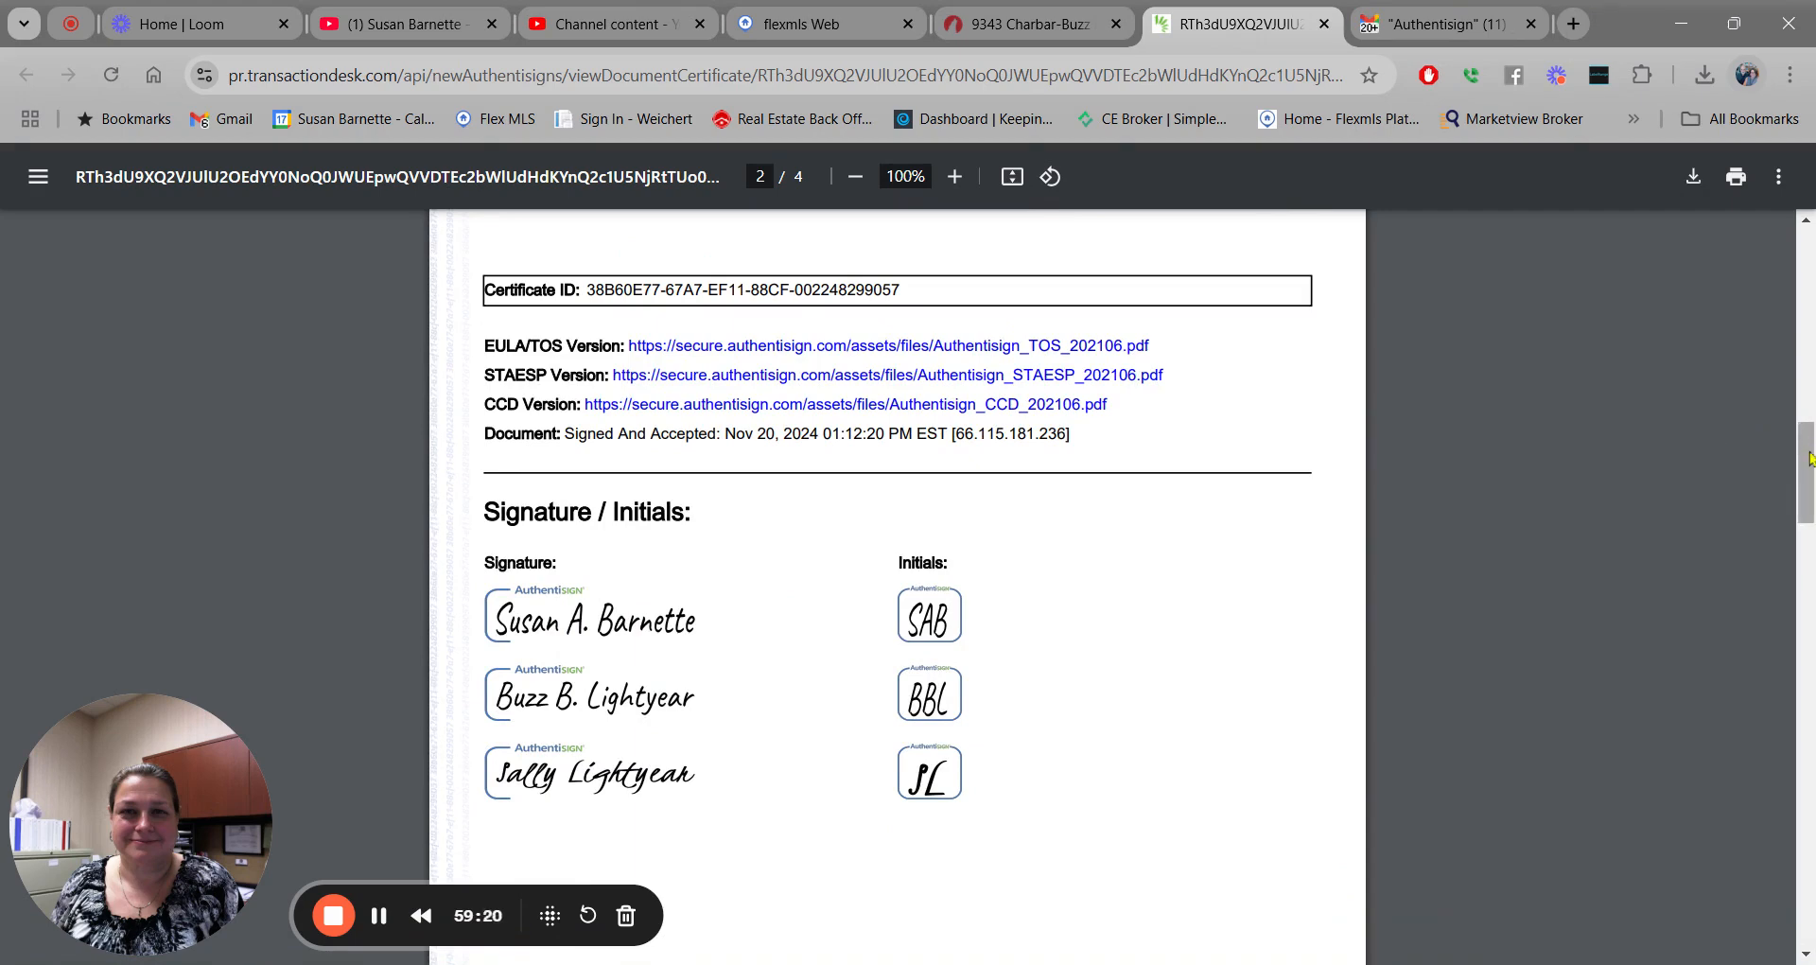
pyautogui.scroll(8, 1806, 468)
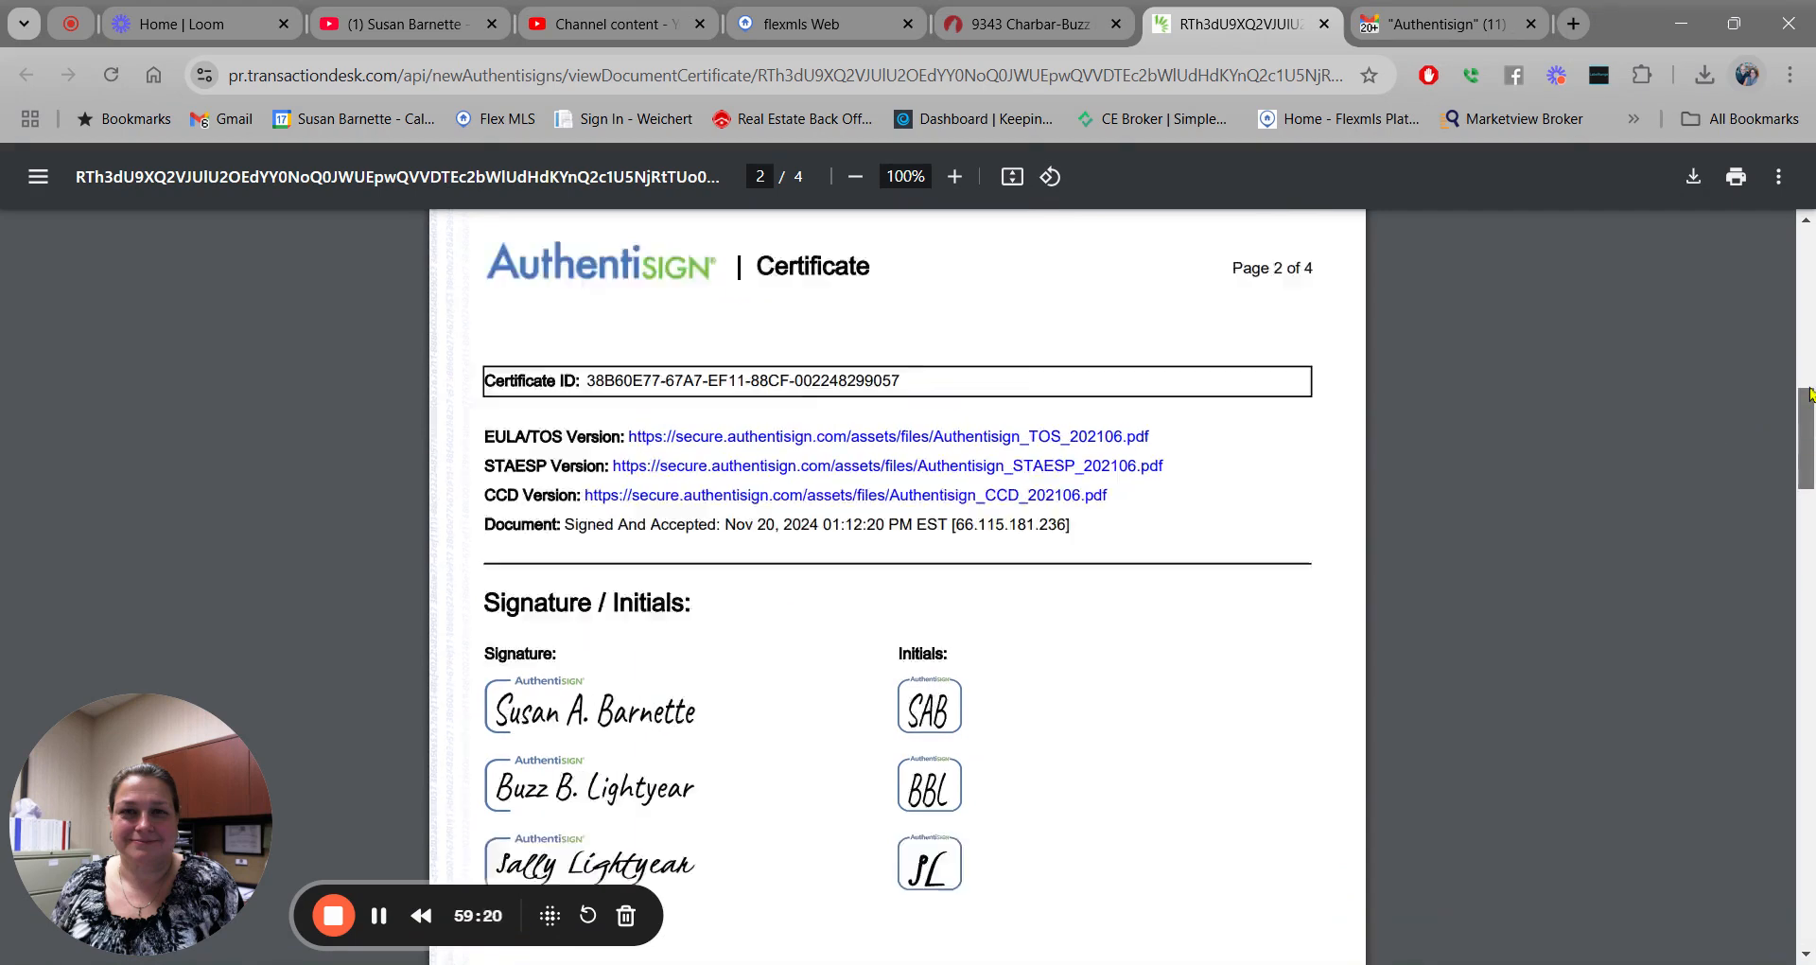
# Close the certificate and signing details, then go to the transaction's Documents list.
pyautogui.click(1323, 25)
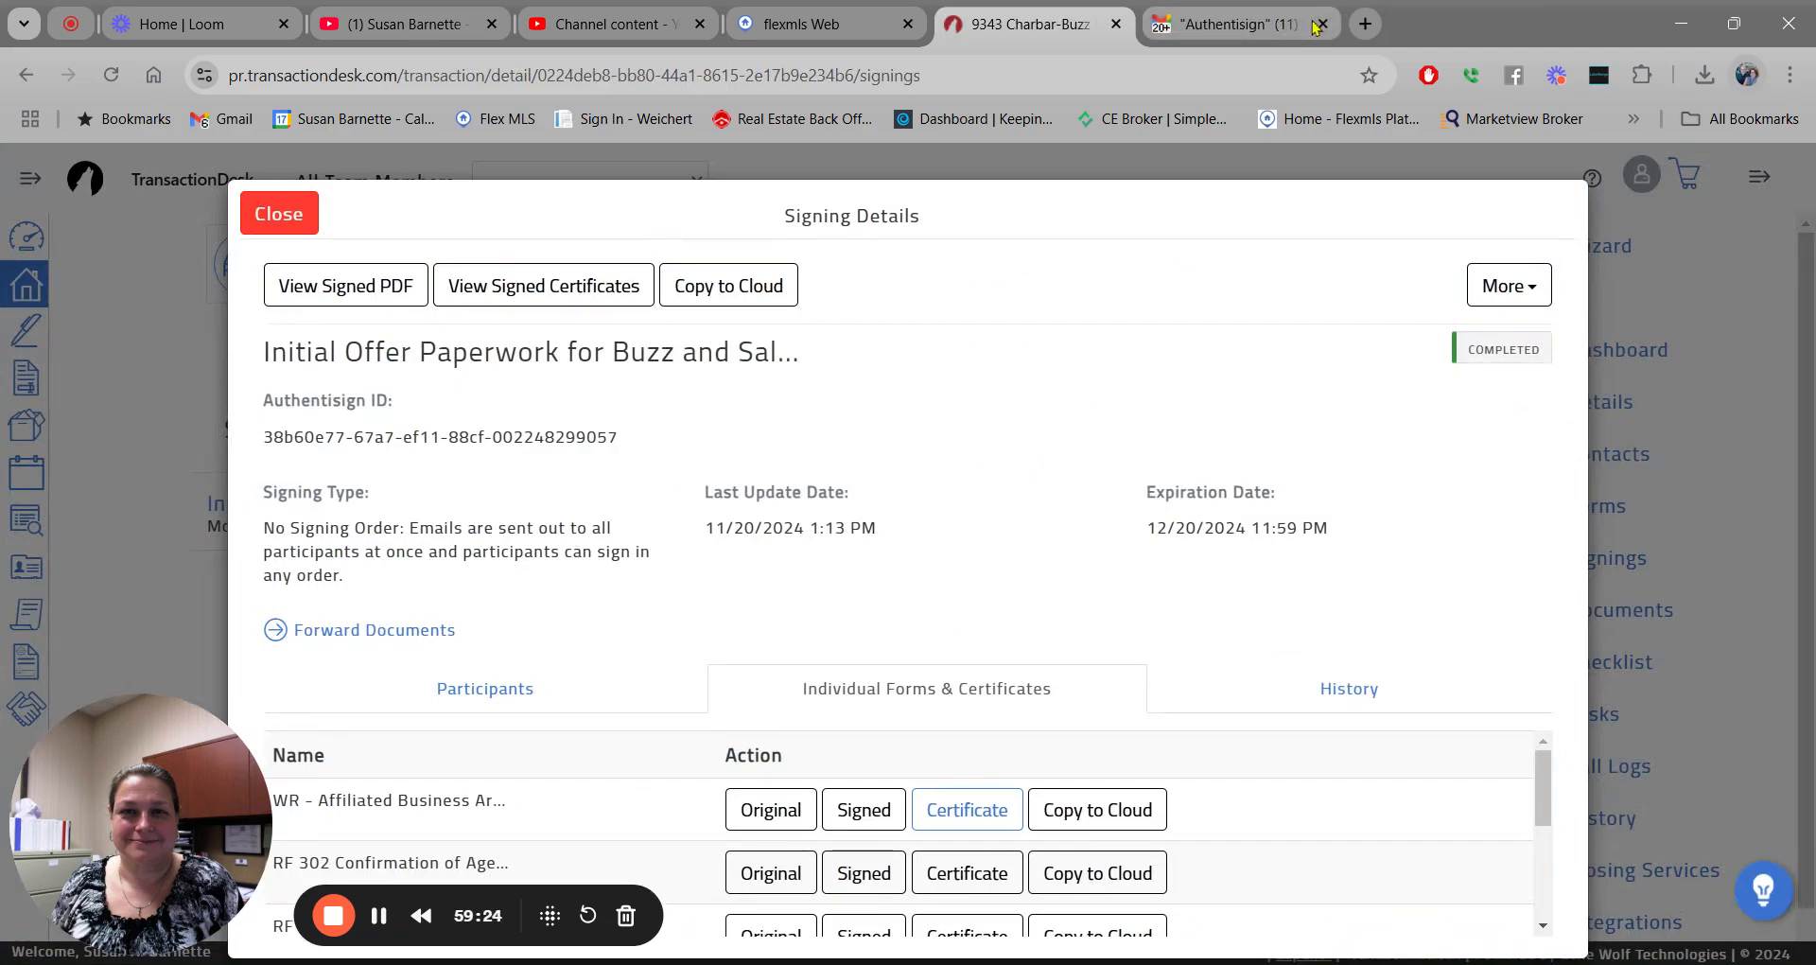
pyautogui.click(274, 216)
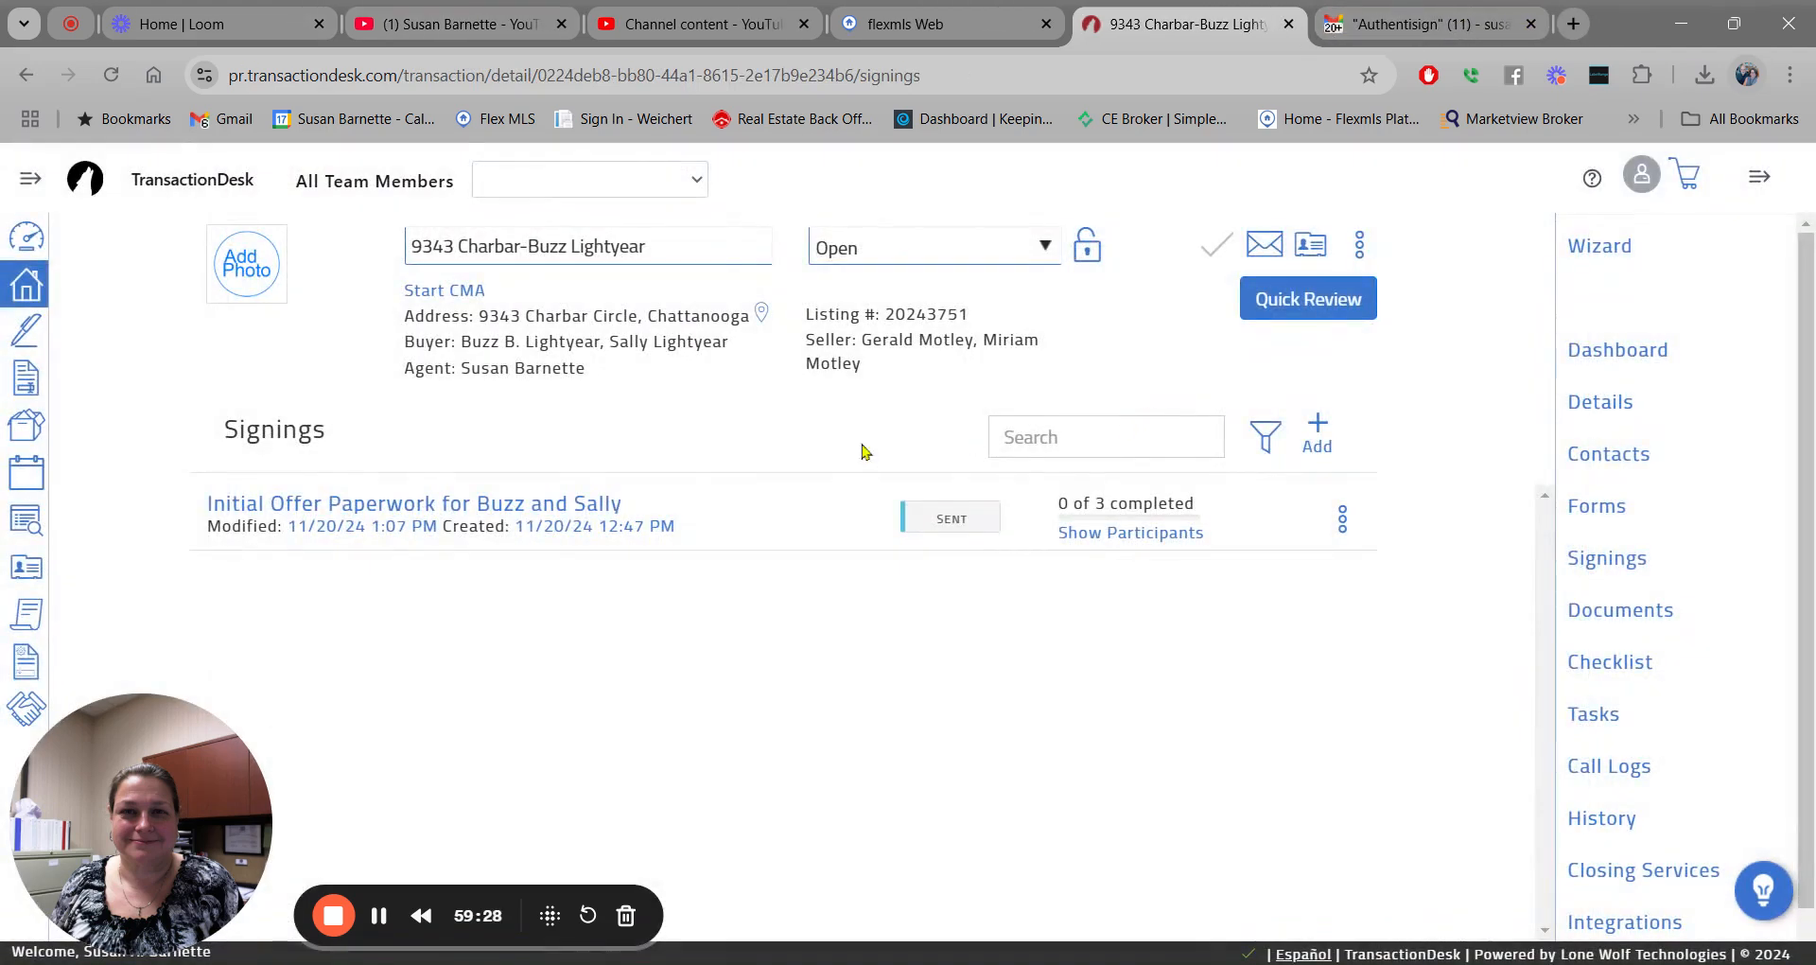
pyautogui.click(1638, 611)
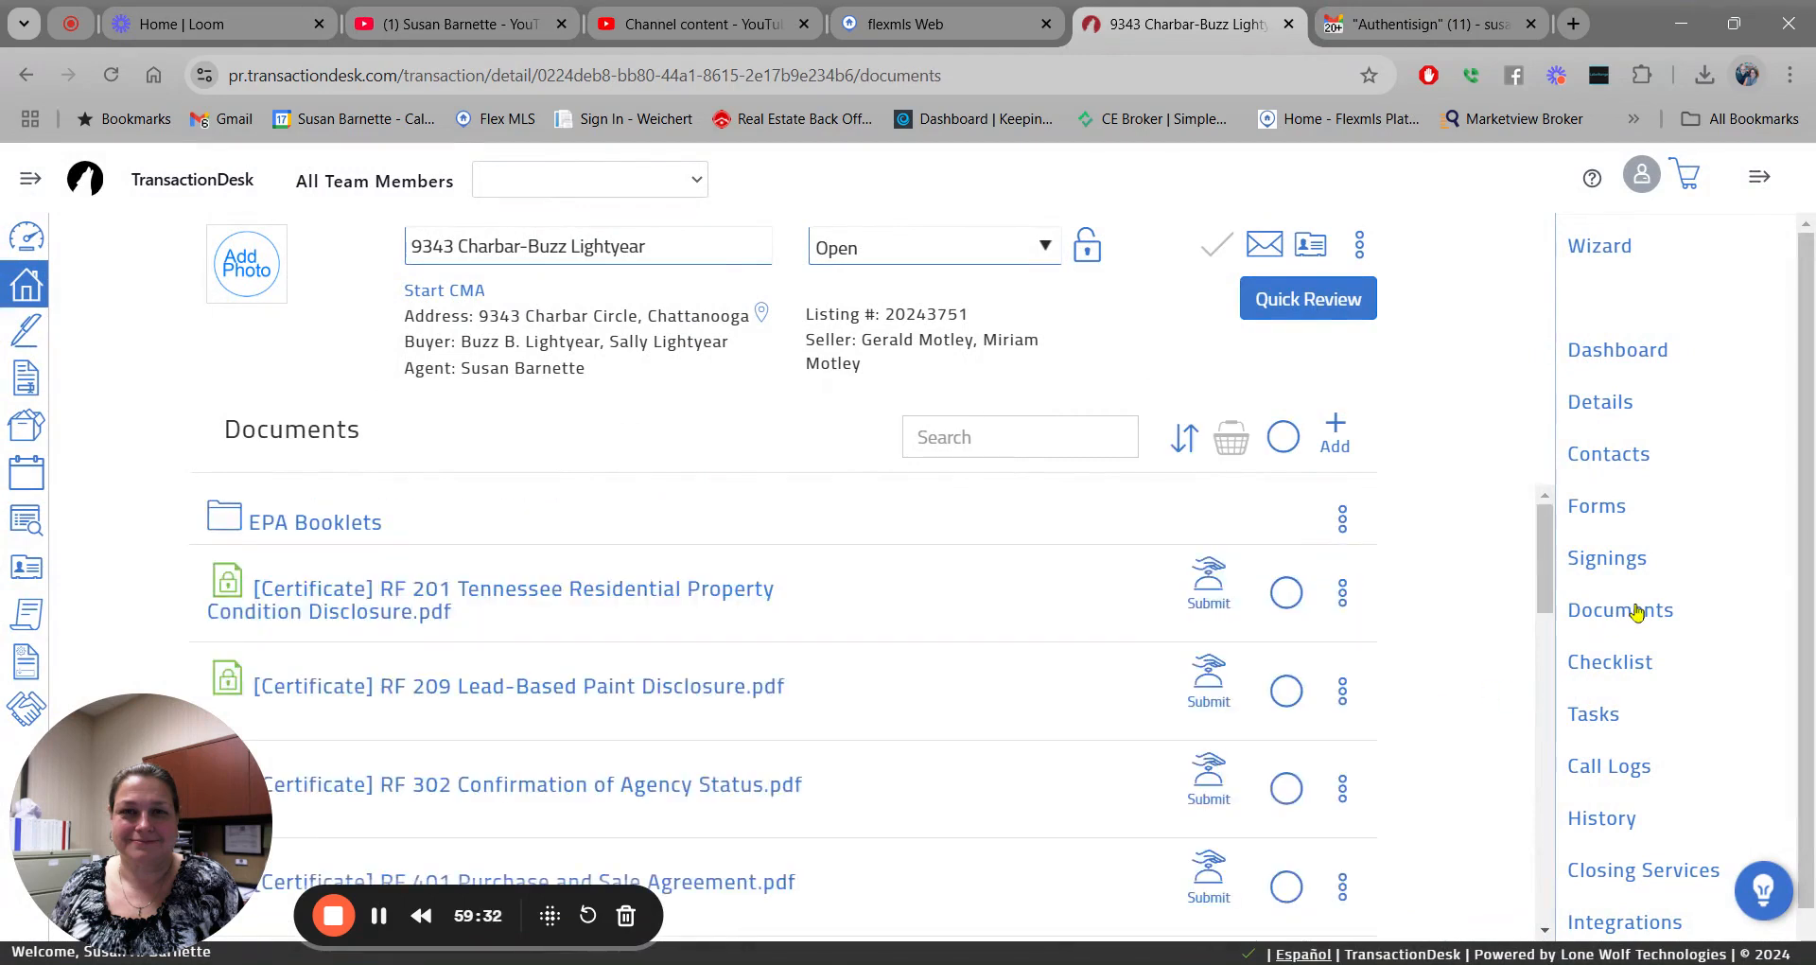
pyautogui.moveTo(1548, 514); pyautogui.dragTo(1548, 551)
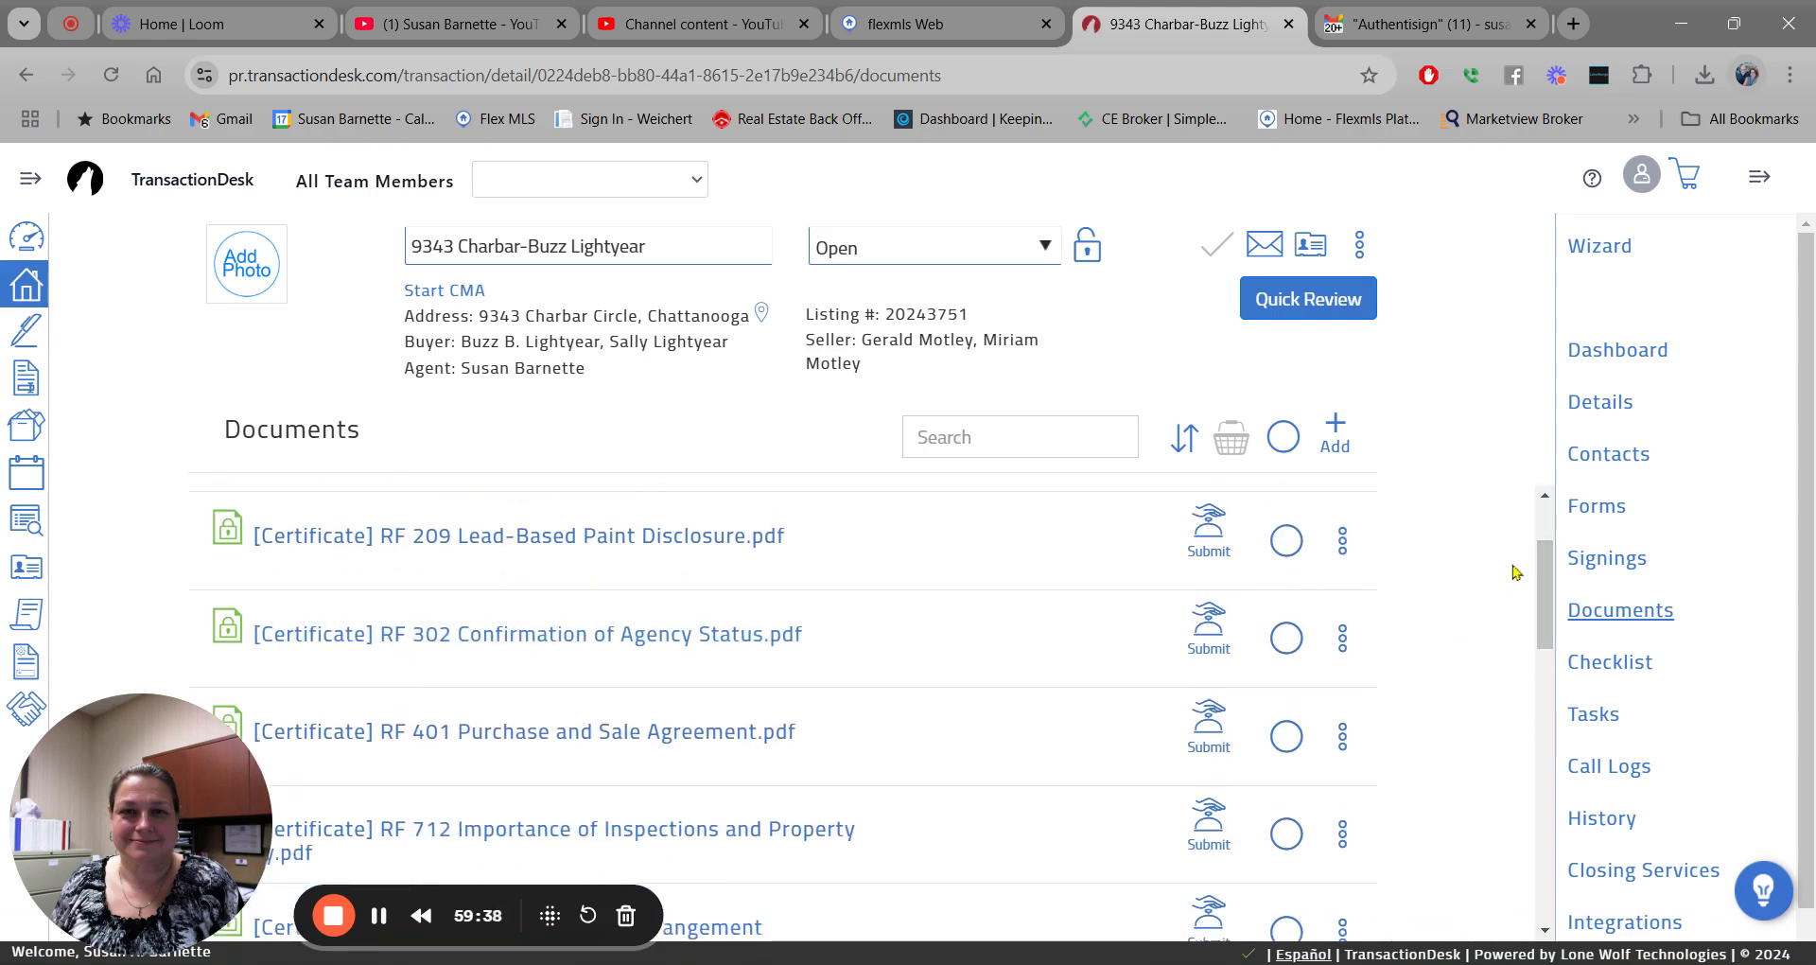
pyautogui.moveTo(1545, 568); pyautogui.dragTo(1566, 706)
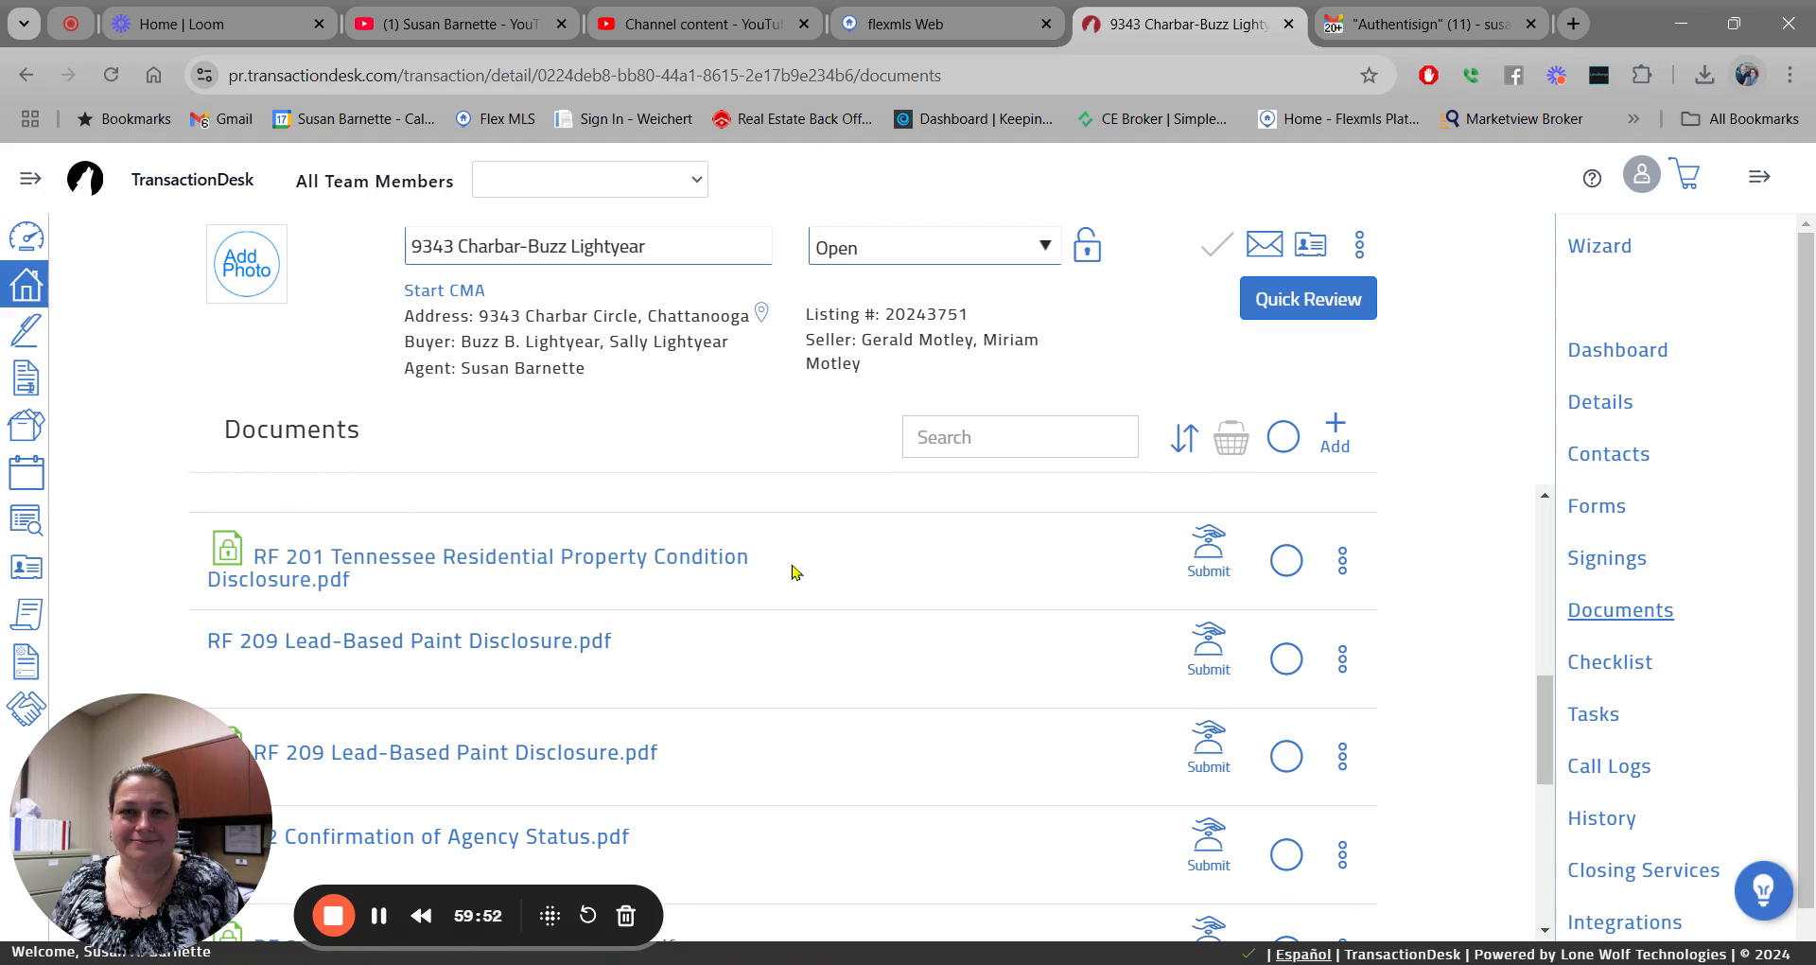
# Select the signed RF 201, RF 209, RF 302 and RF 401 forms into the basket.
pyautogui.click(1287, 560)
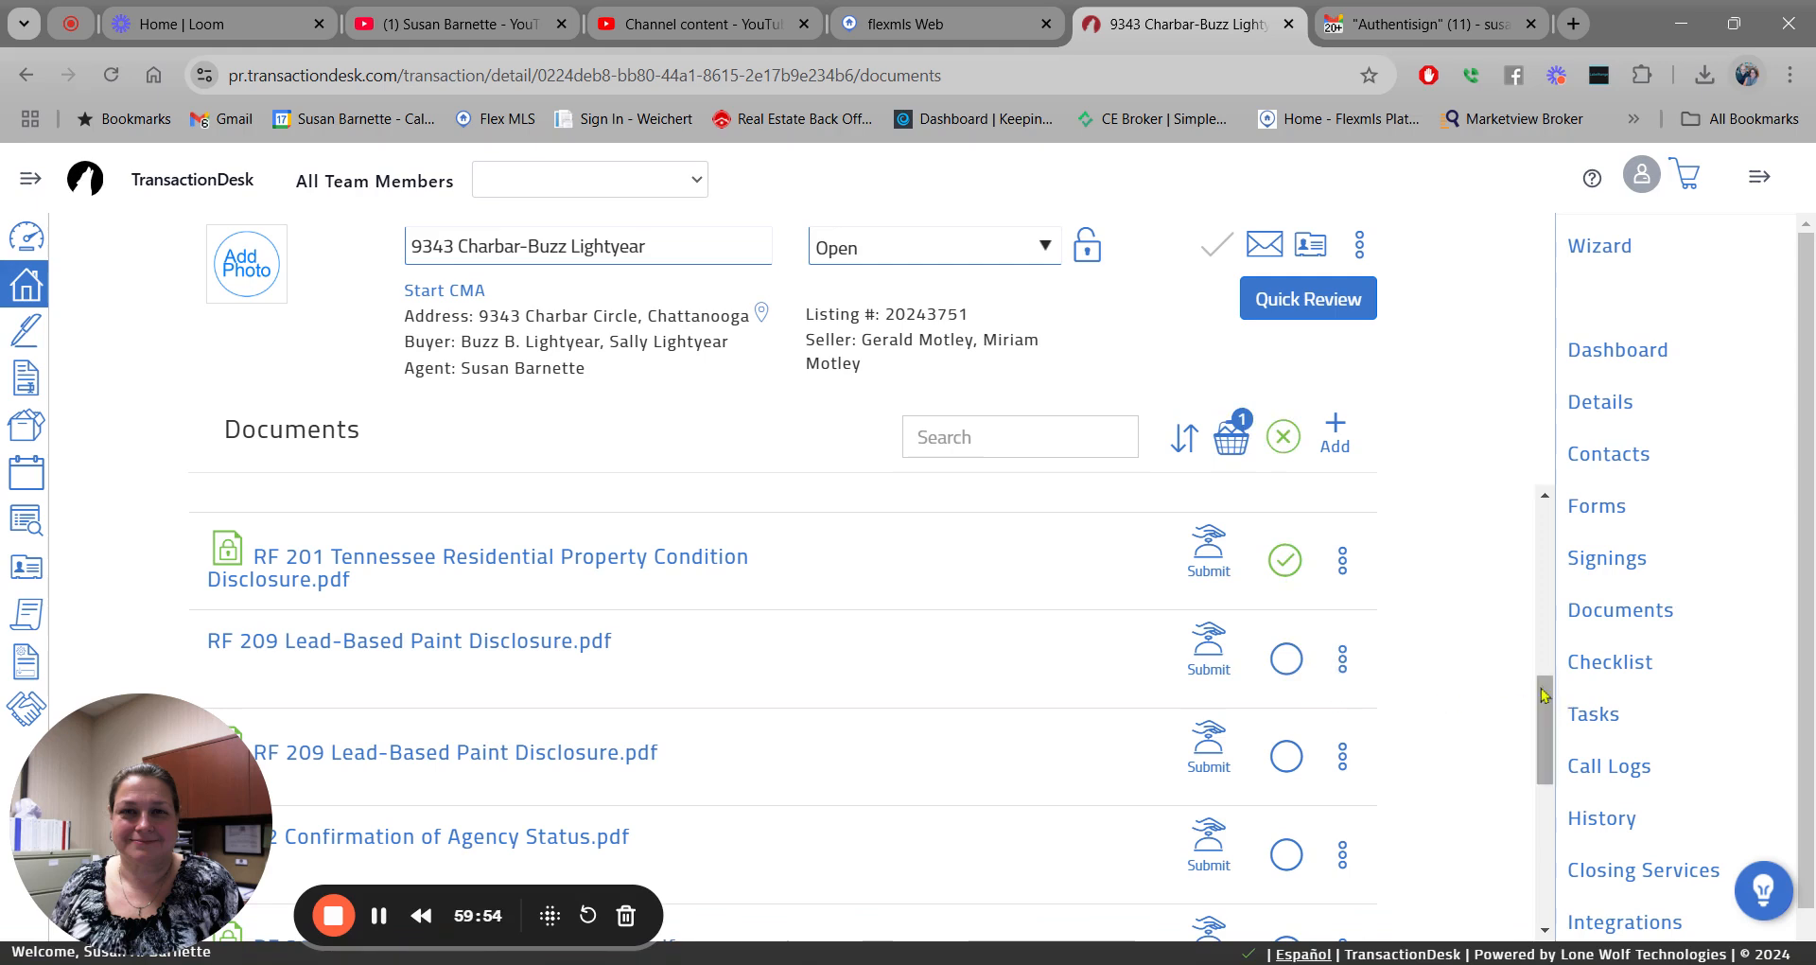
pyautogui.scroll(-2, 1544, 705)
pyautogui.click(1286, 605)
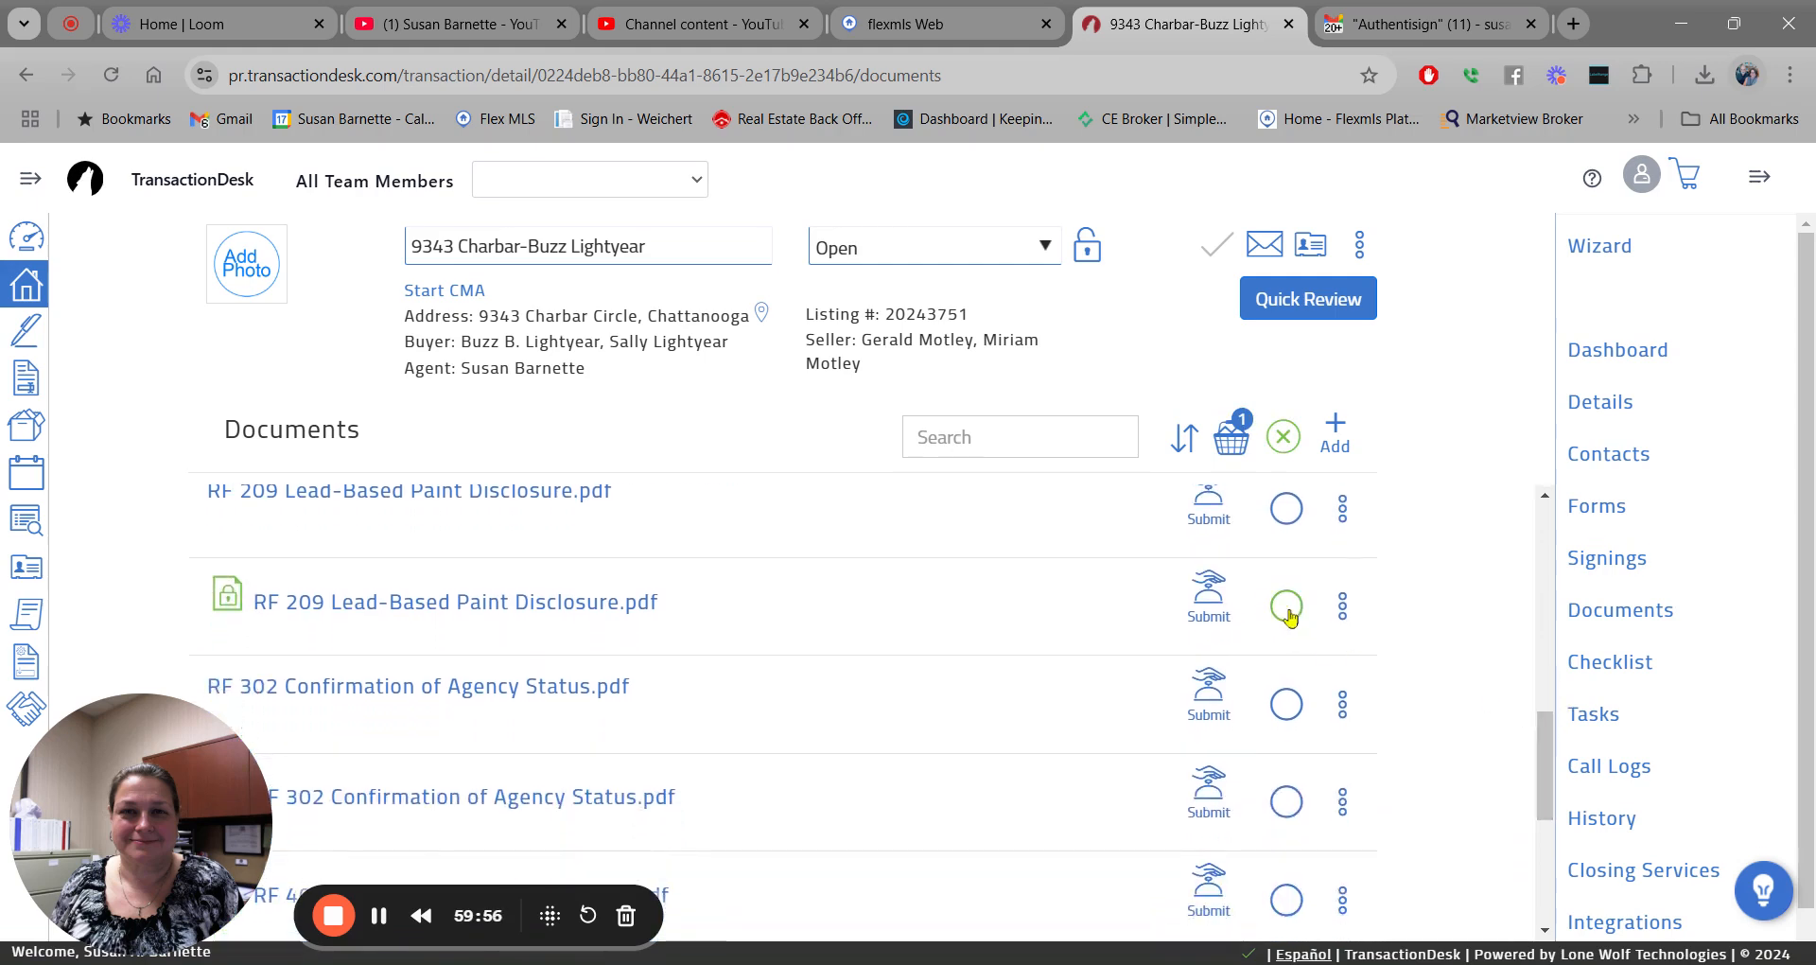
pyautogui.scroll(-1, 1546, 743)
pyautogui.scroll(-1, 1547, 750)
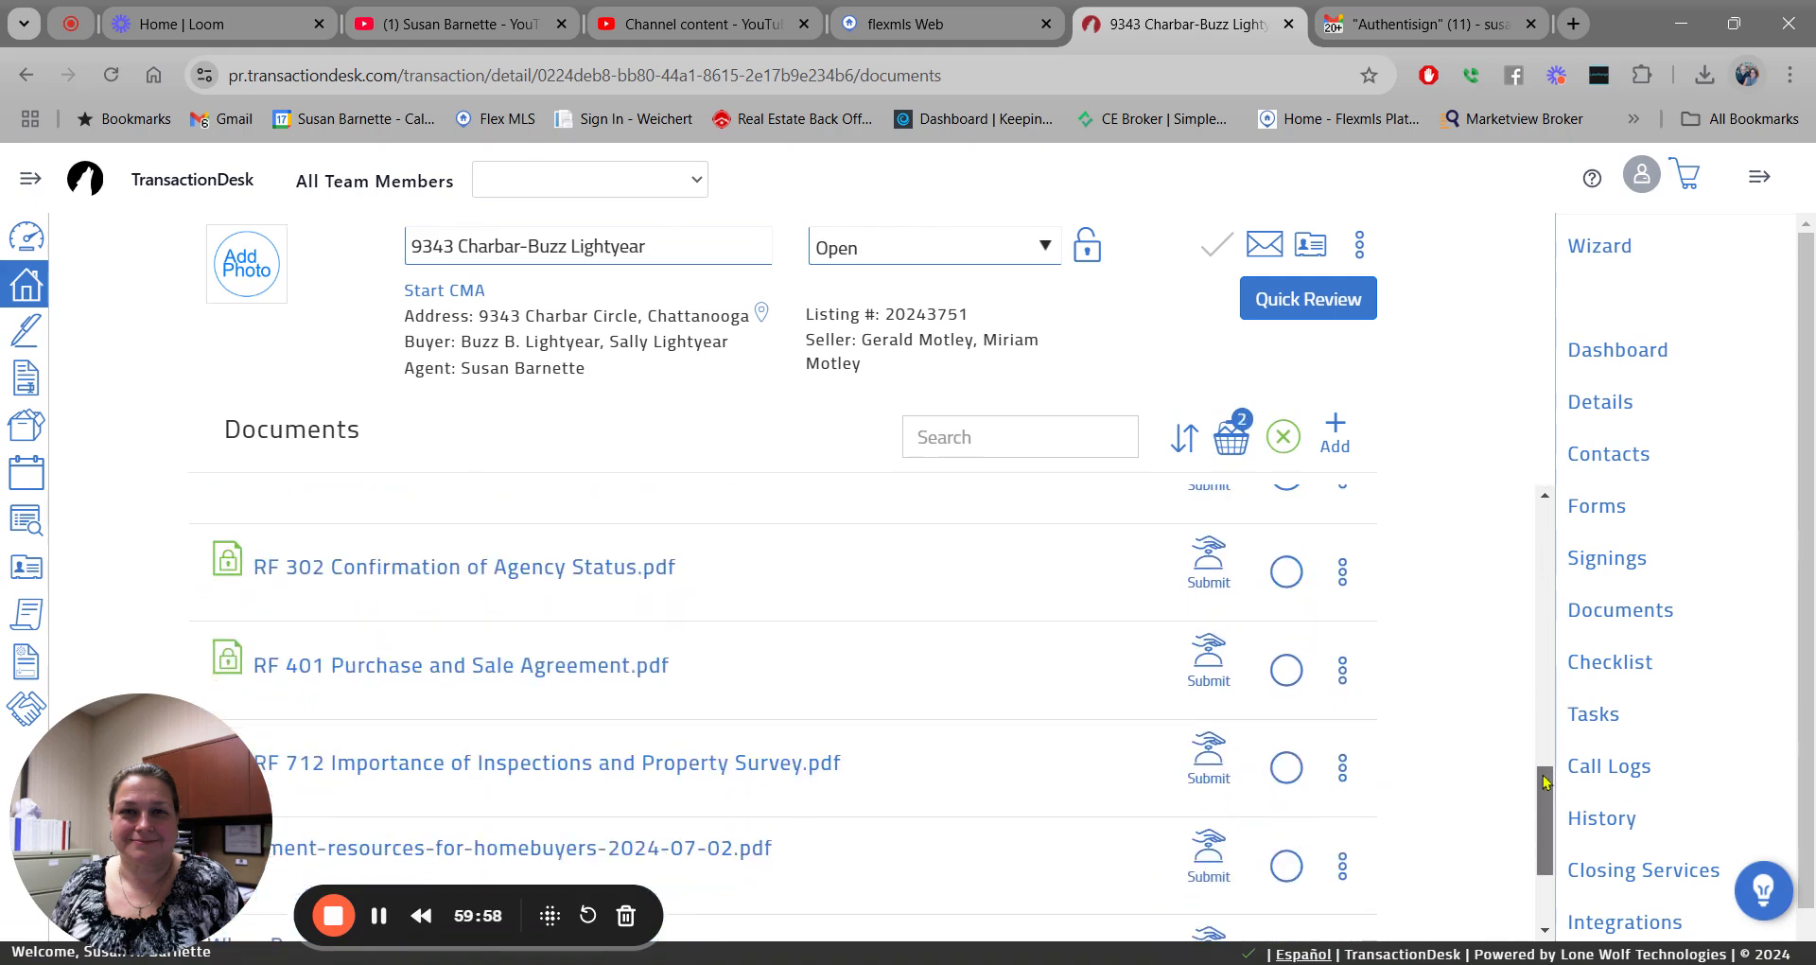
pyautogui.click(1286, 575)
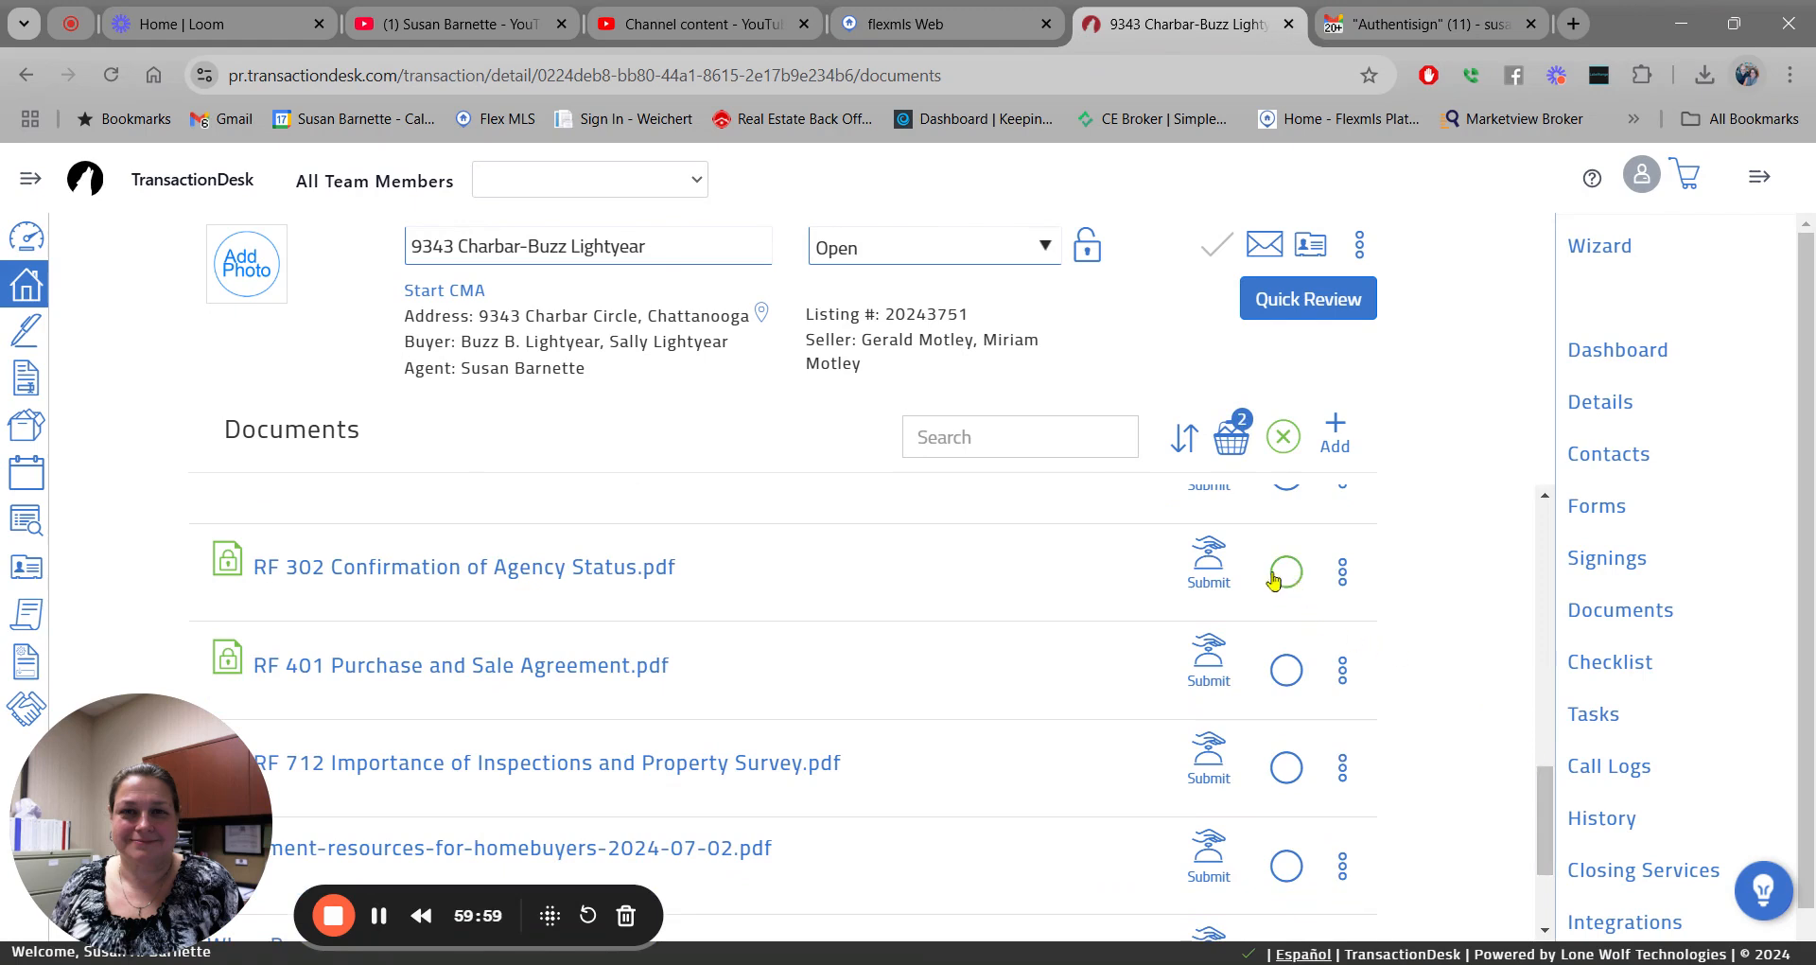
pyautogui.click(1286, 672)
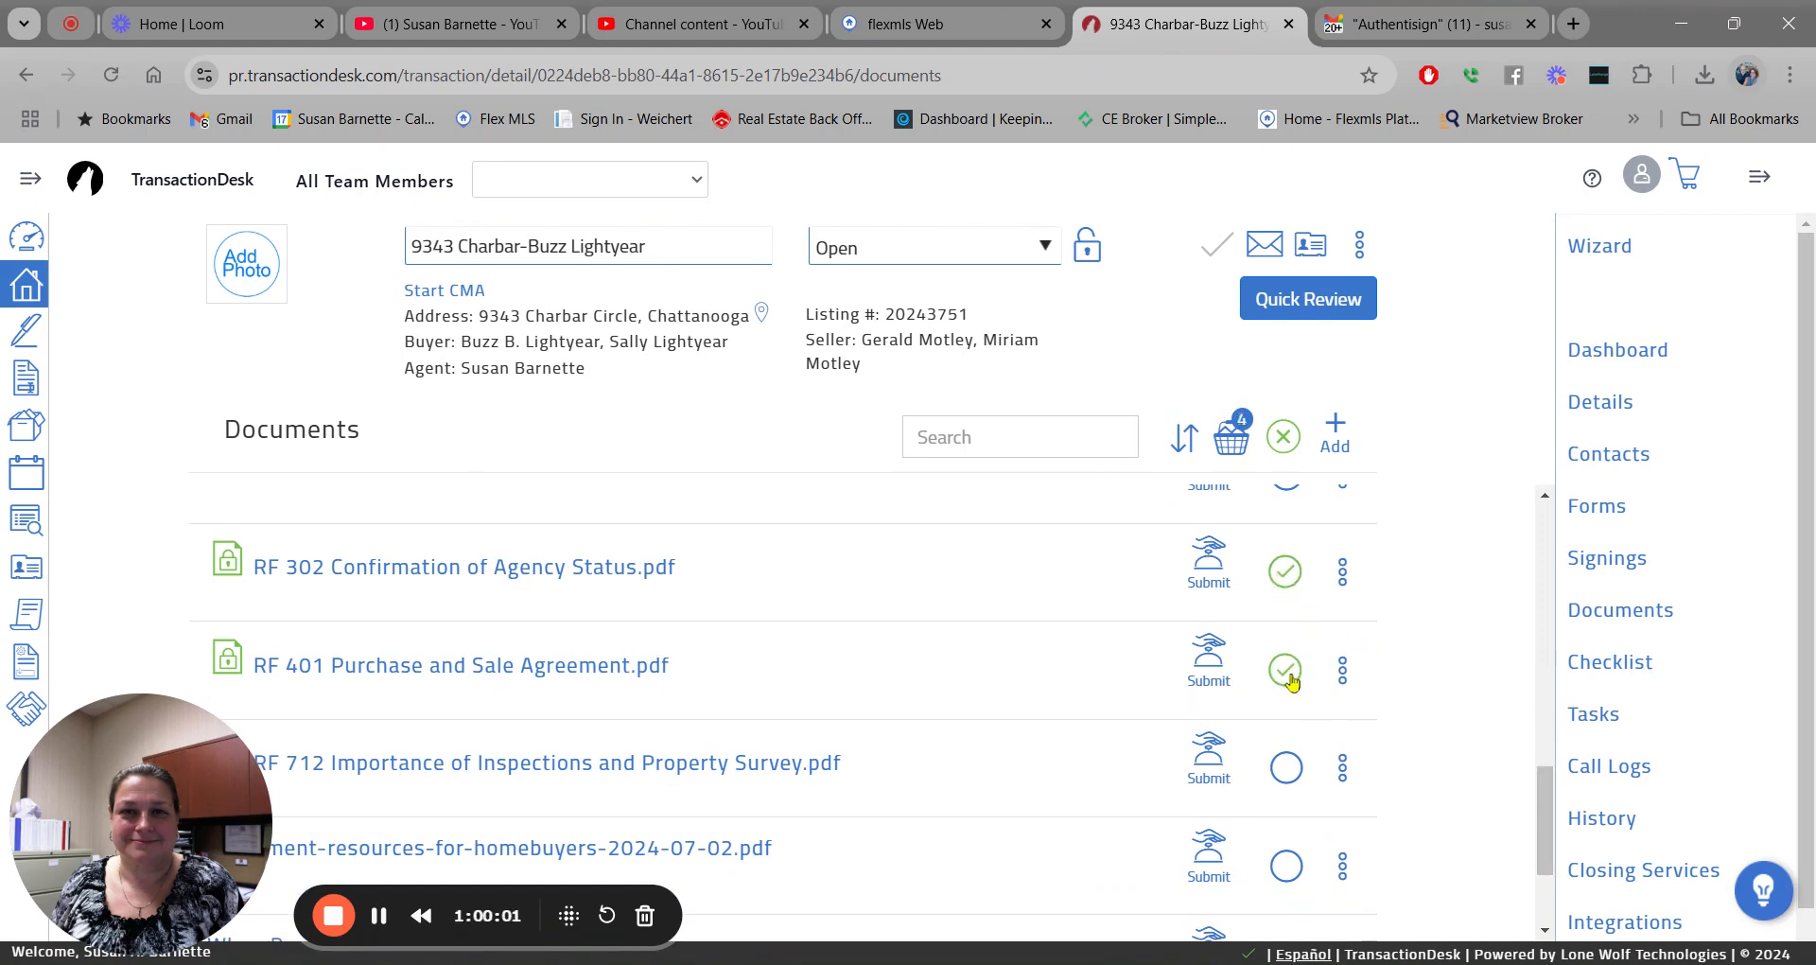
# Start an email of the four basket documents addressed to the listing agent from transaction contacts.
pyautogui.click(1229, 440)
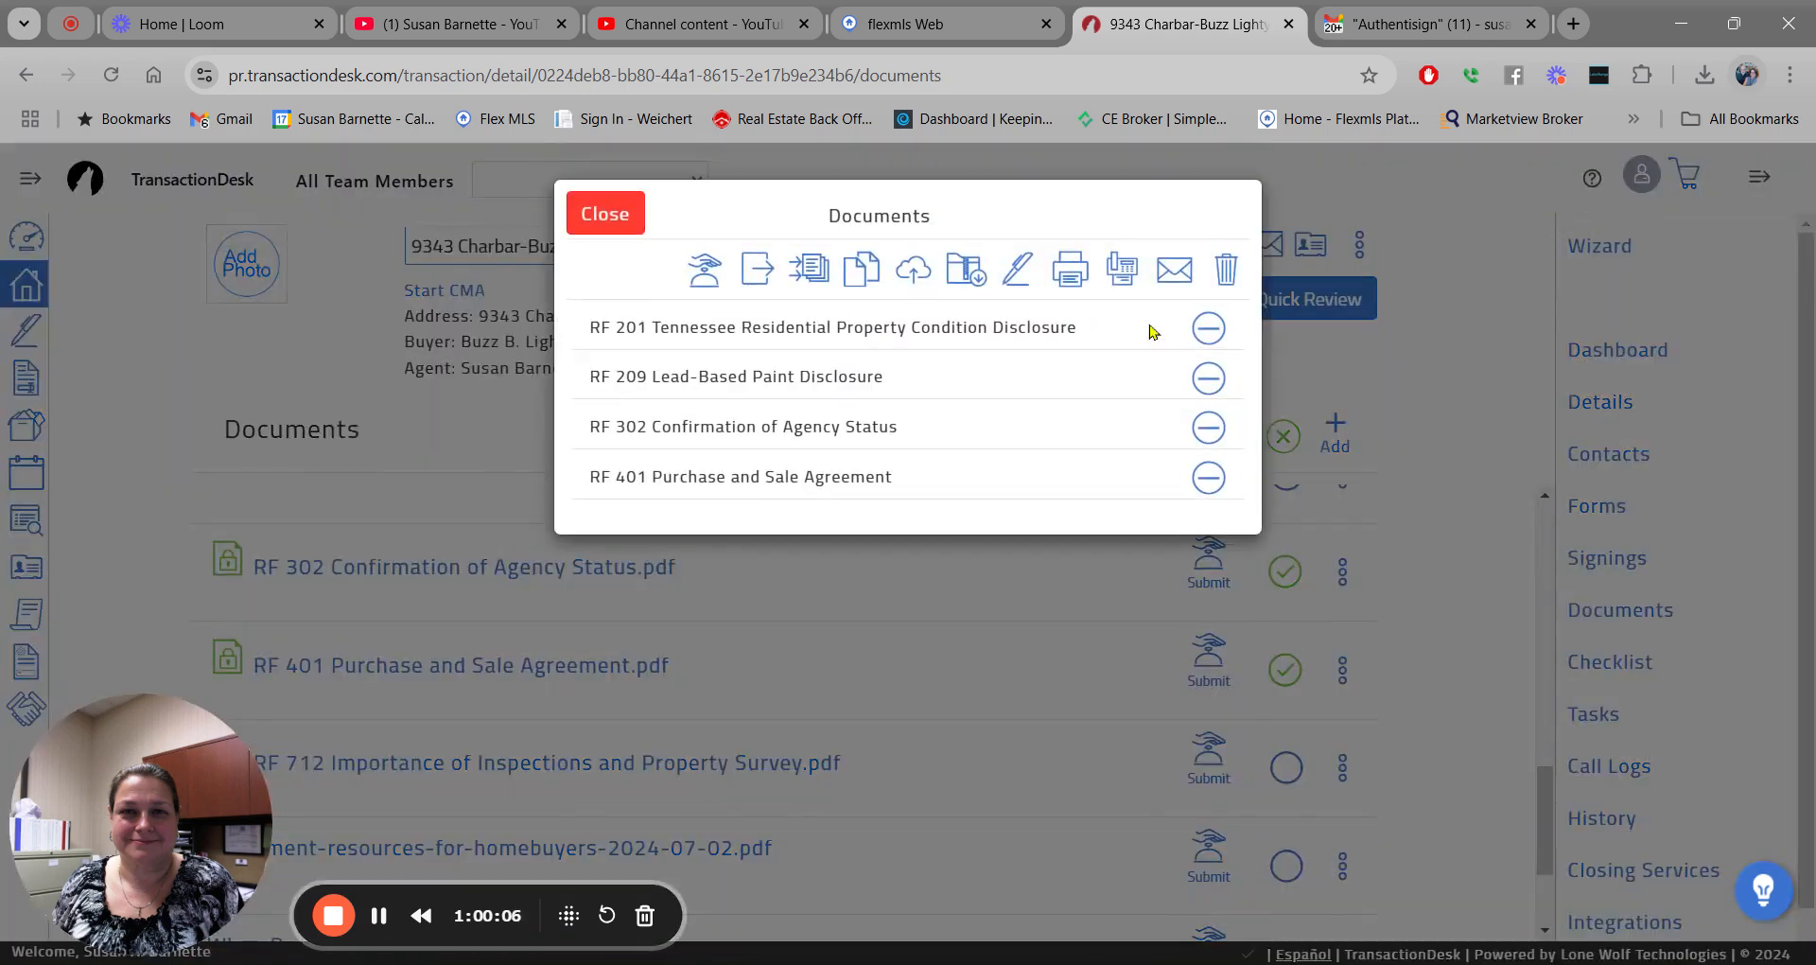
pyautogui.click(1173, 276)
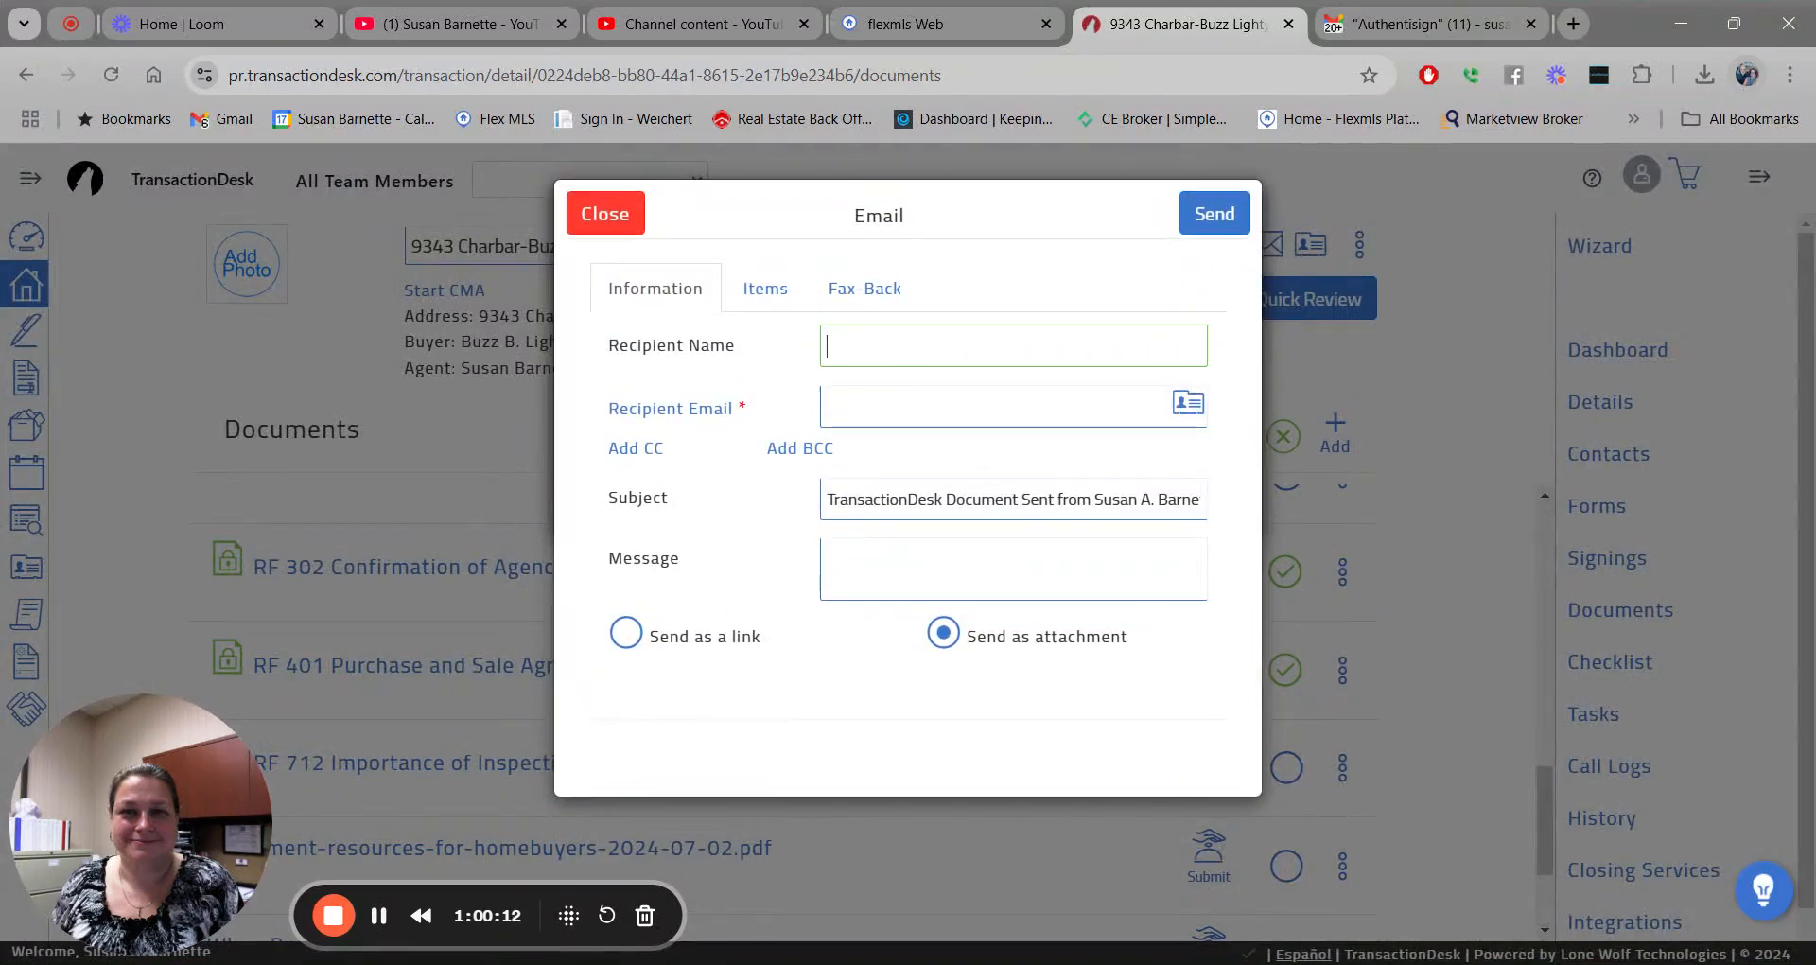
pyautogui.write('y Barnette')
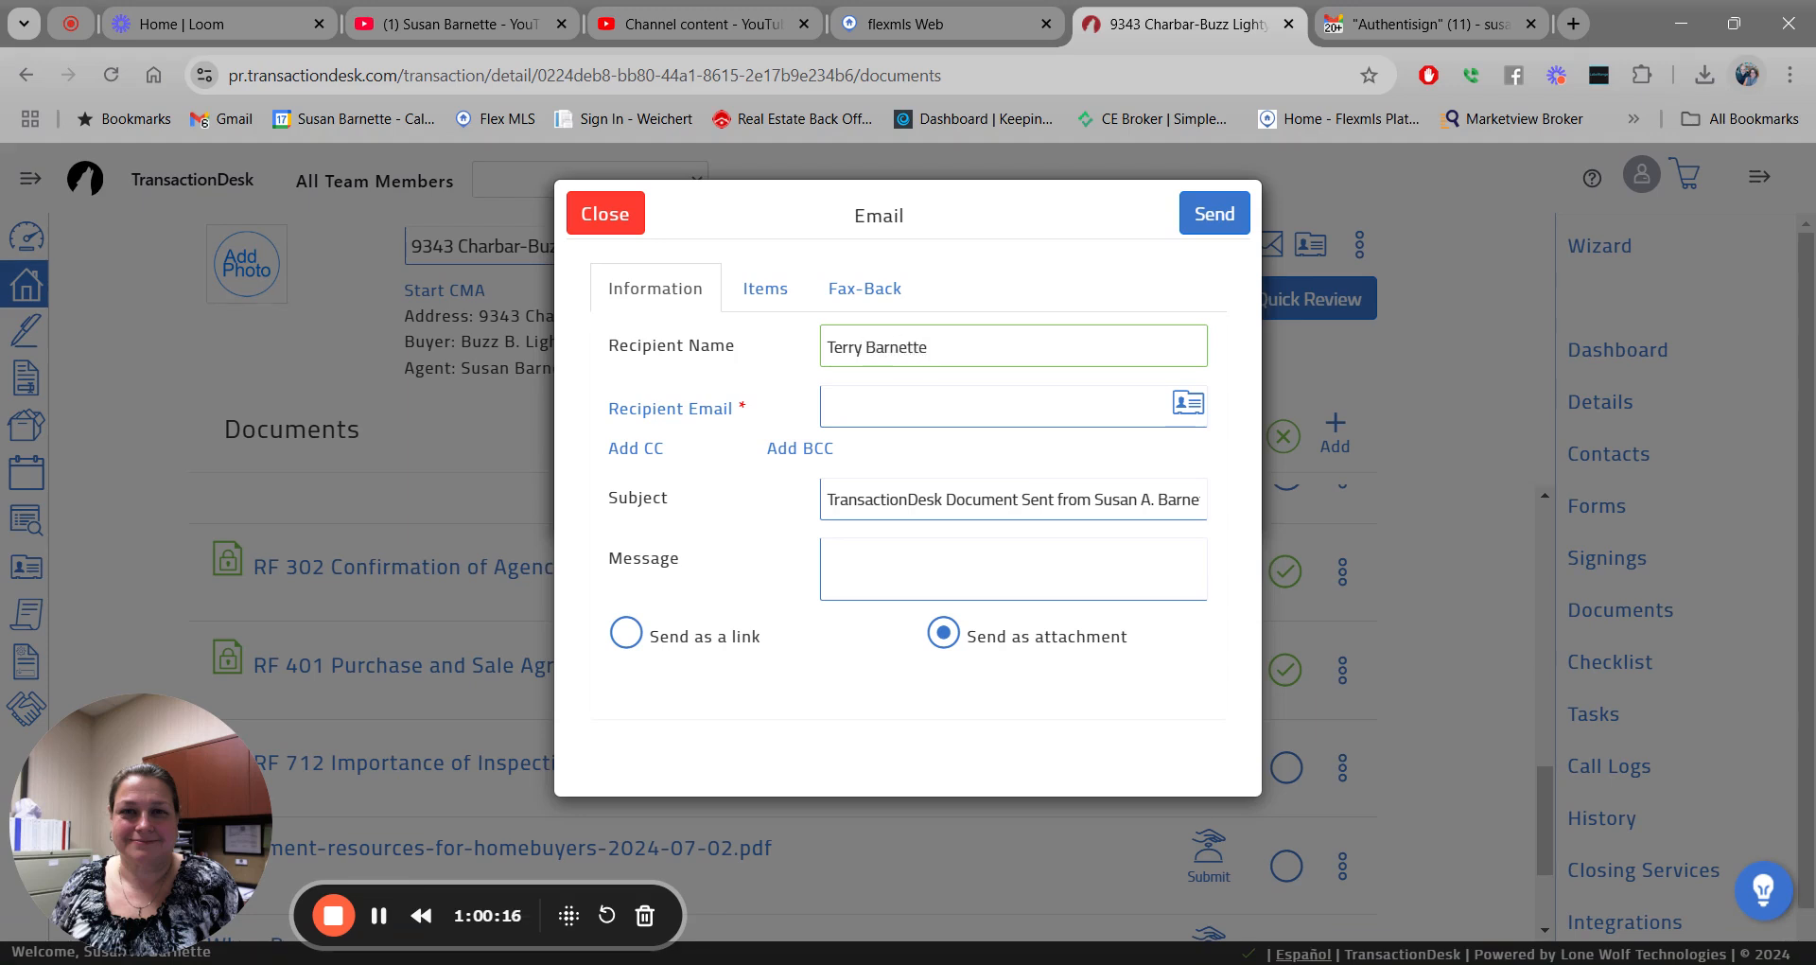
pyautogui.click(1194, 407)
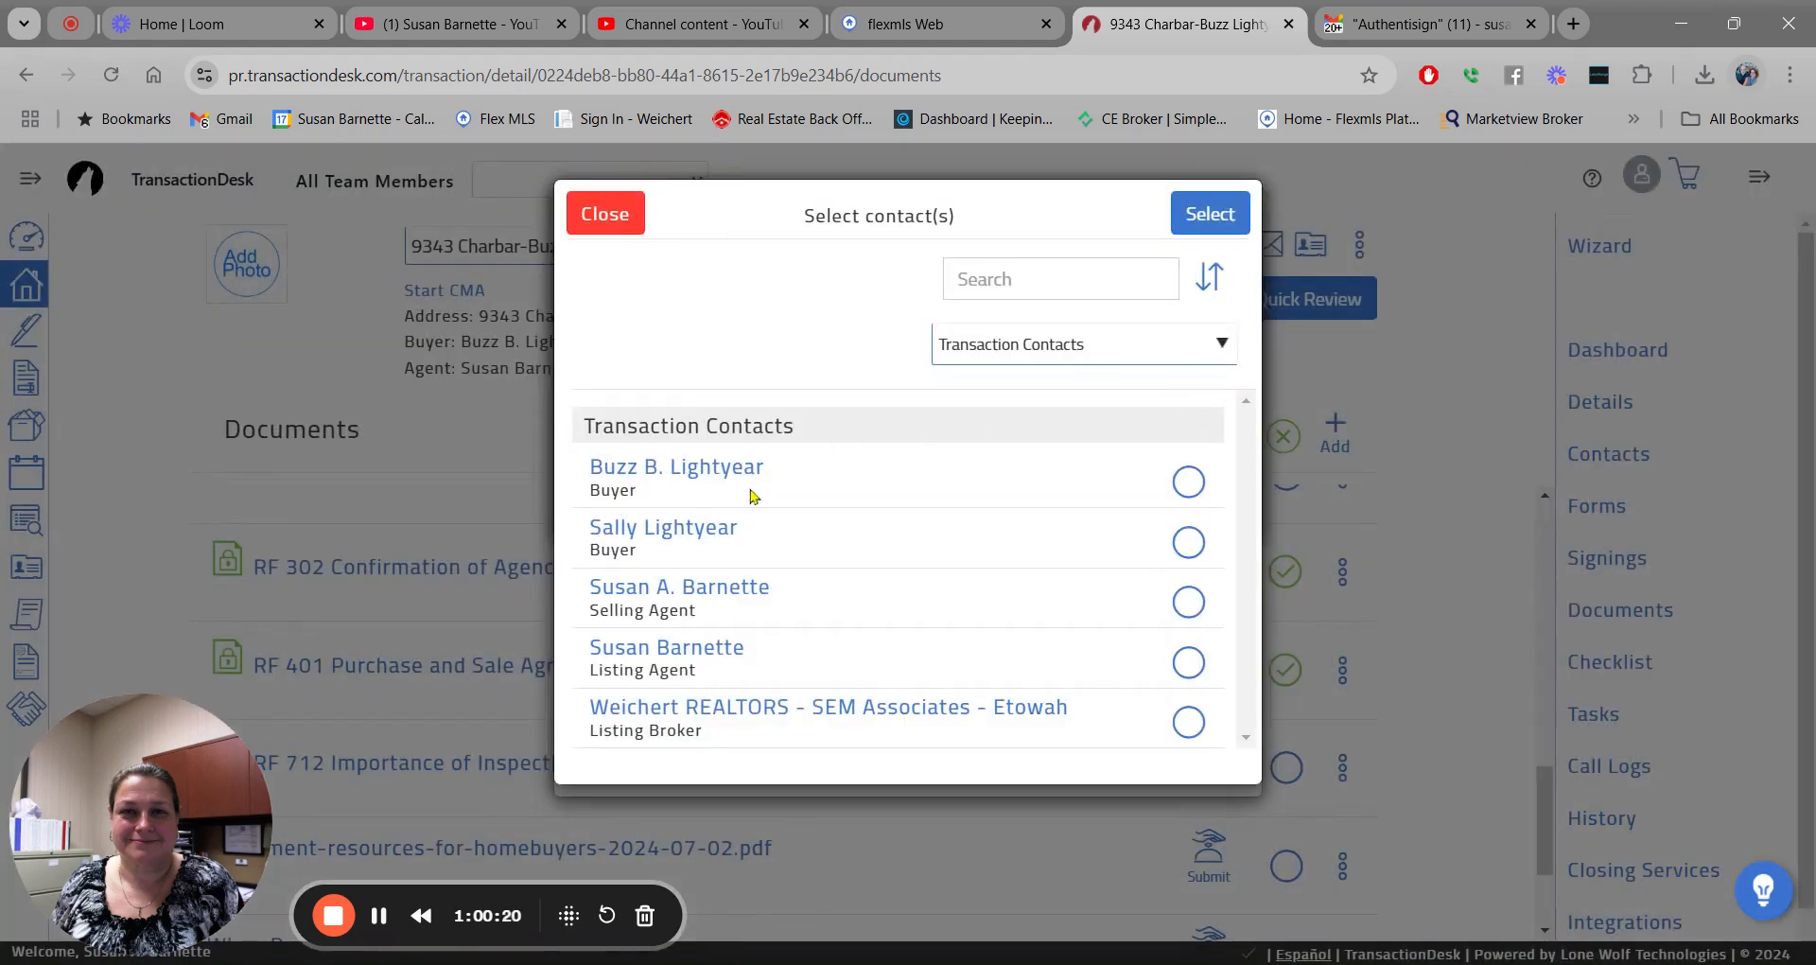
pyautogui.click(1190, 663)
pyautogui.click(1204, 214)
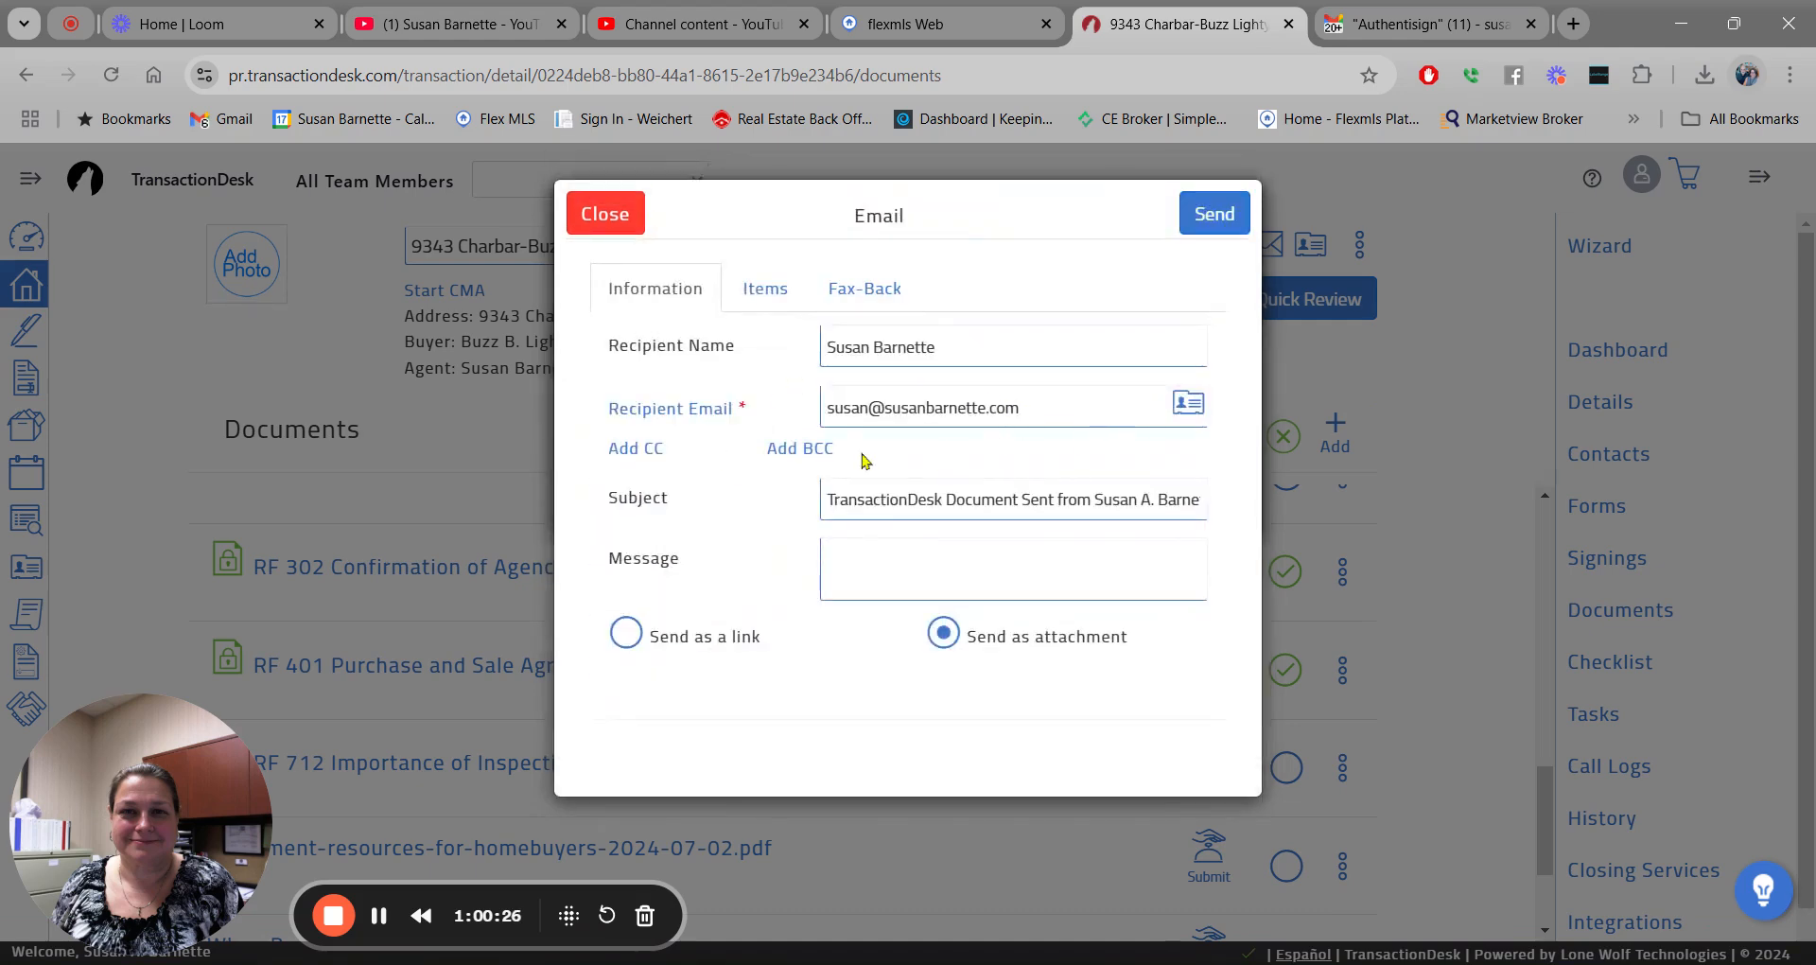
pyautogui.moveTo(821, 496); pyautogui.dragTo(1250, 522)
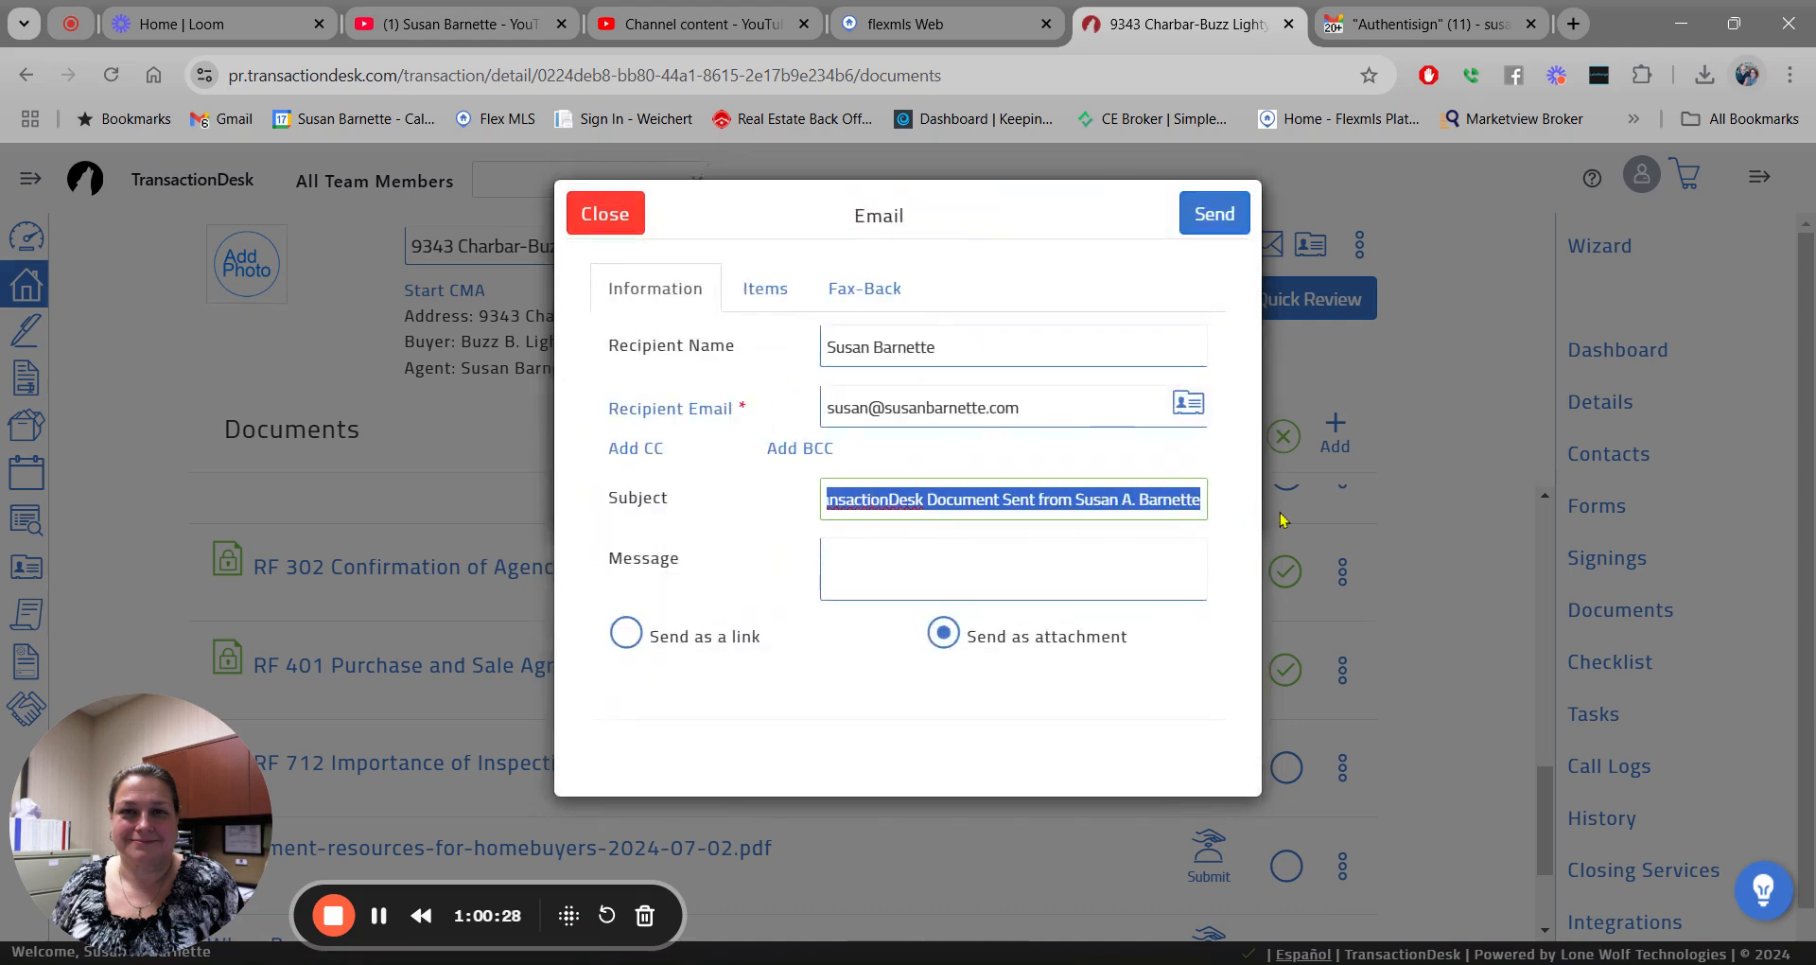
pyautogui.write('0ffer for yo')
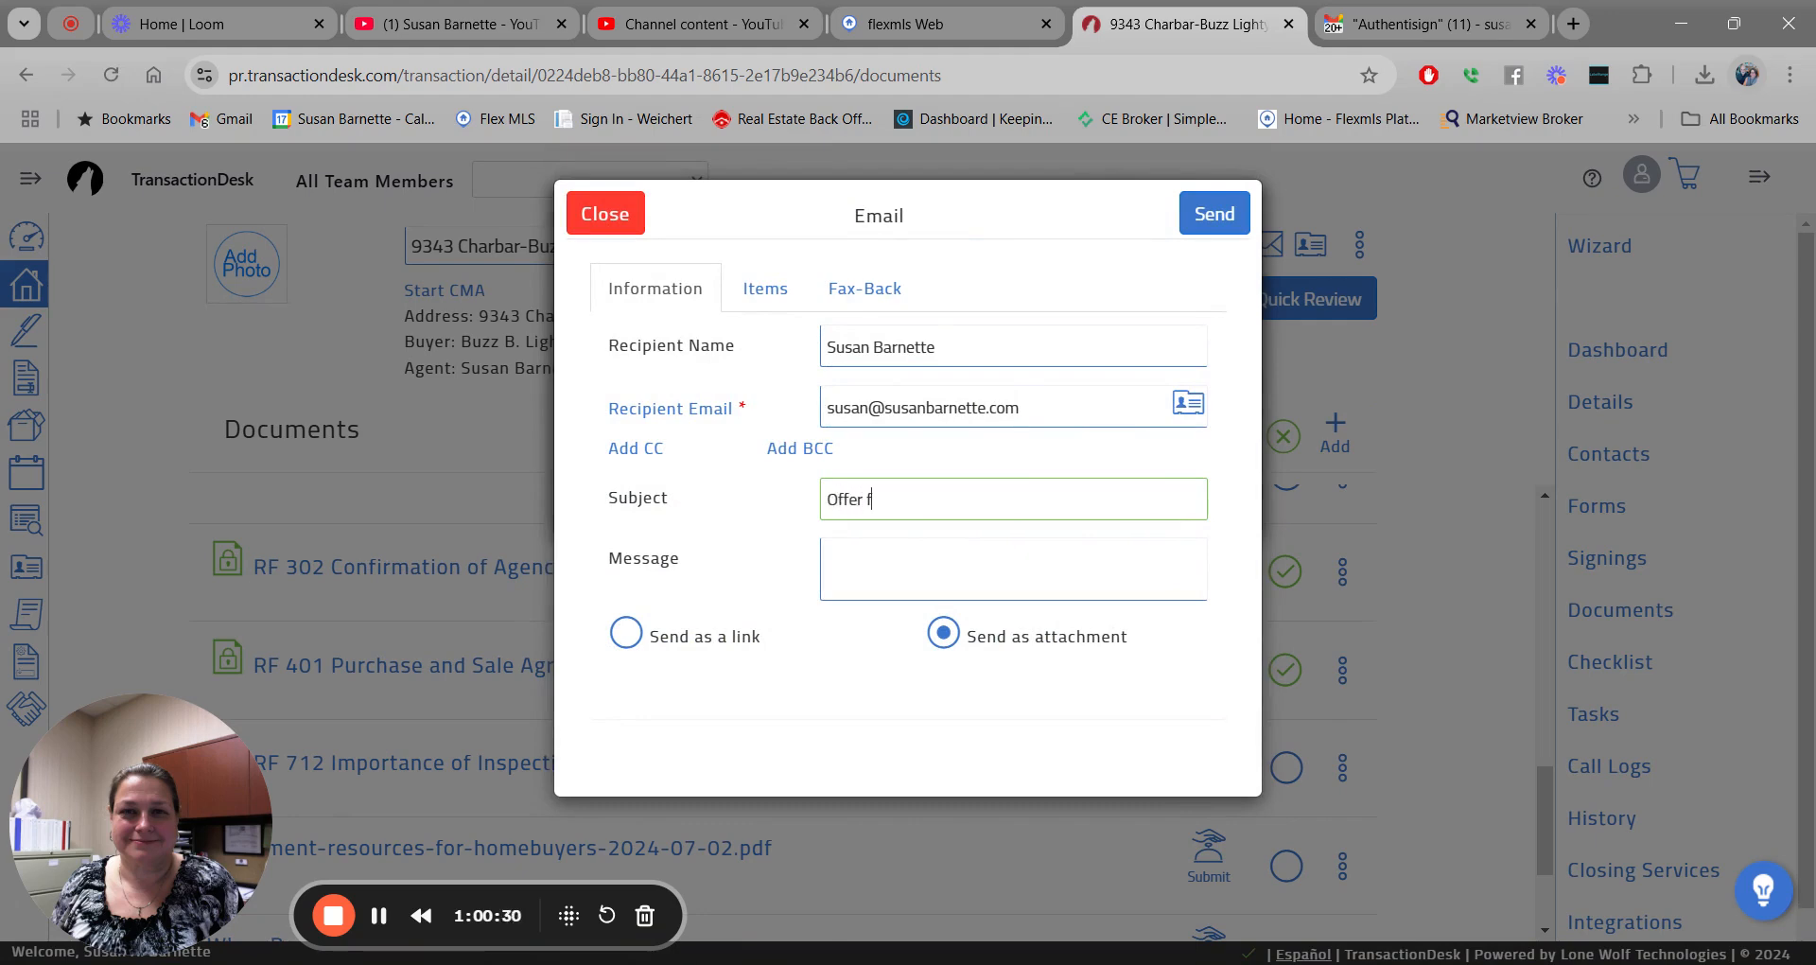
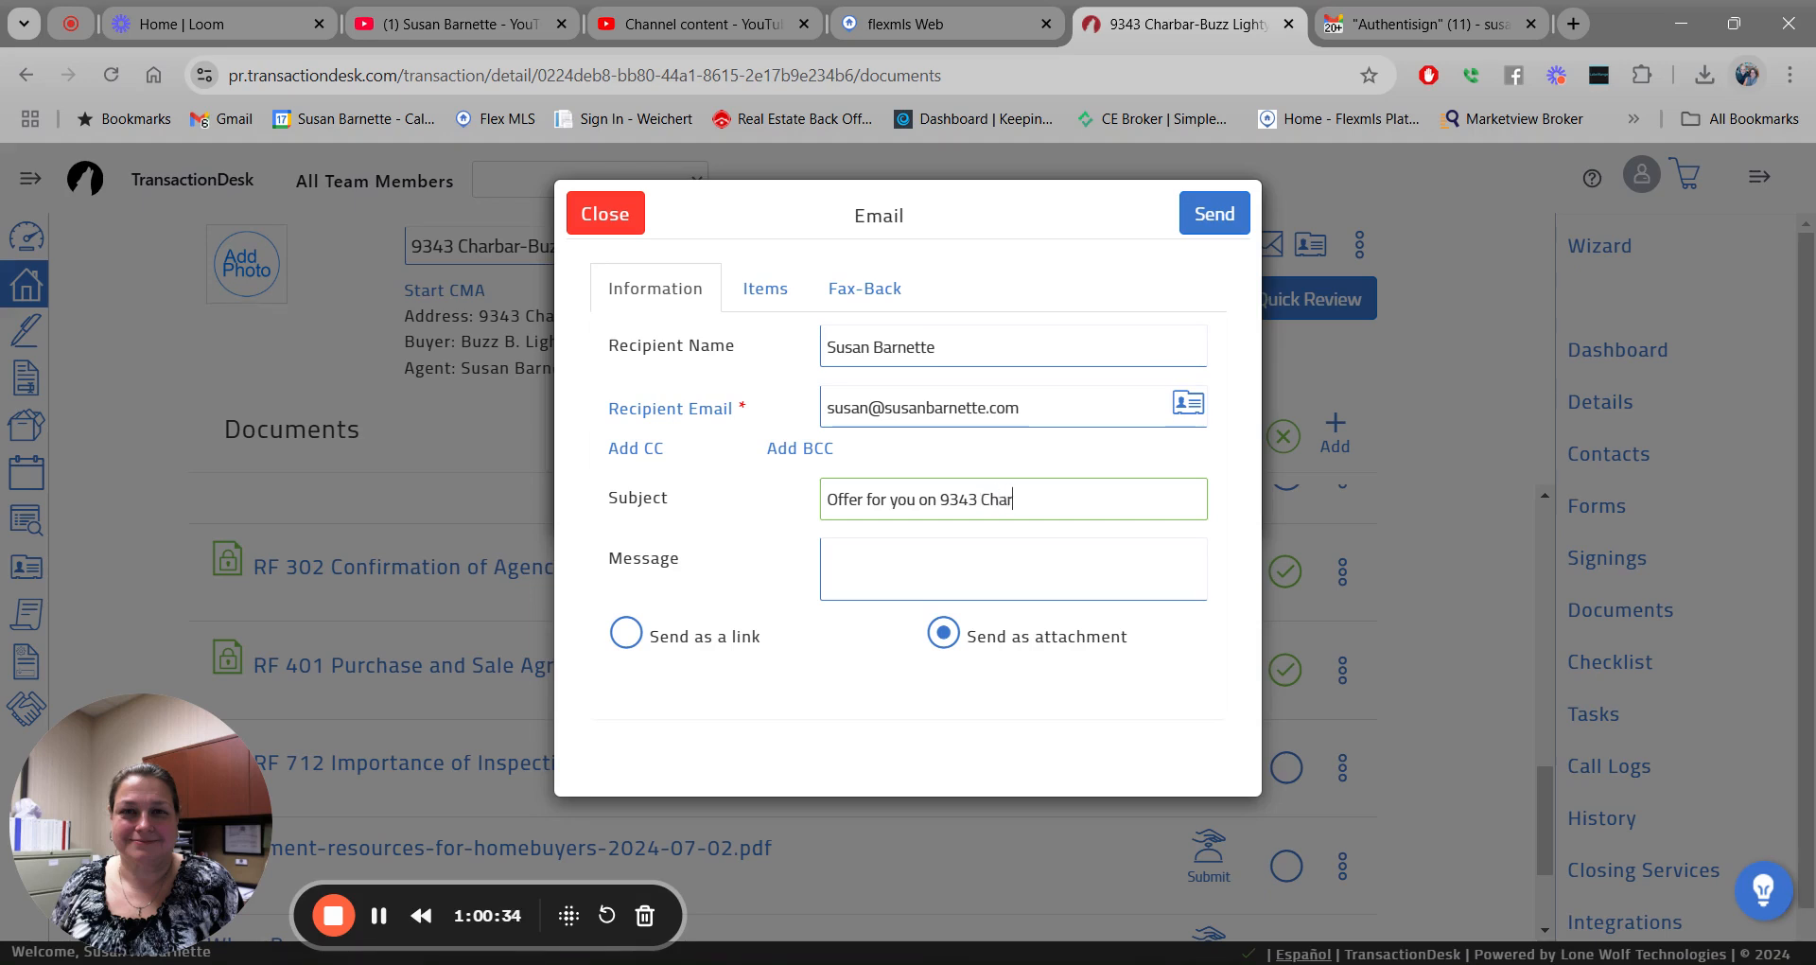
pyautogui.click(958, 540)
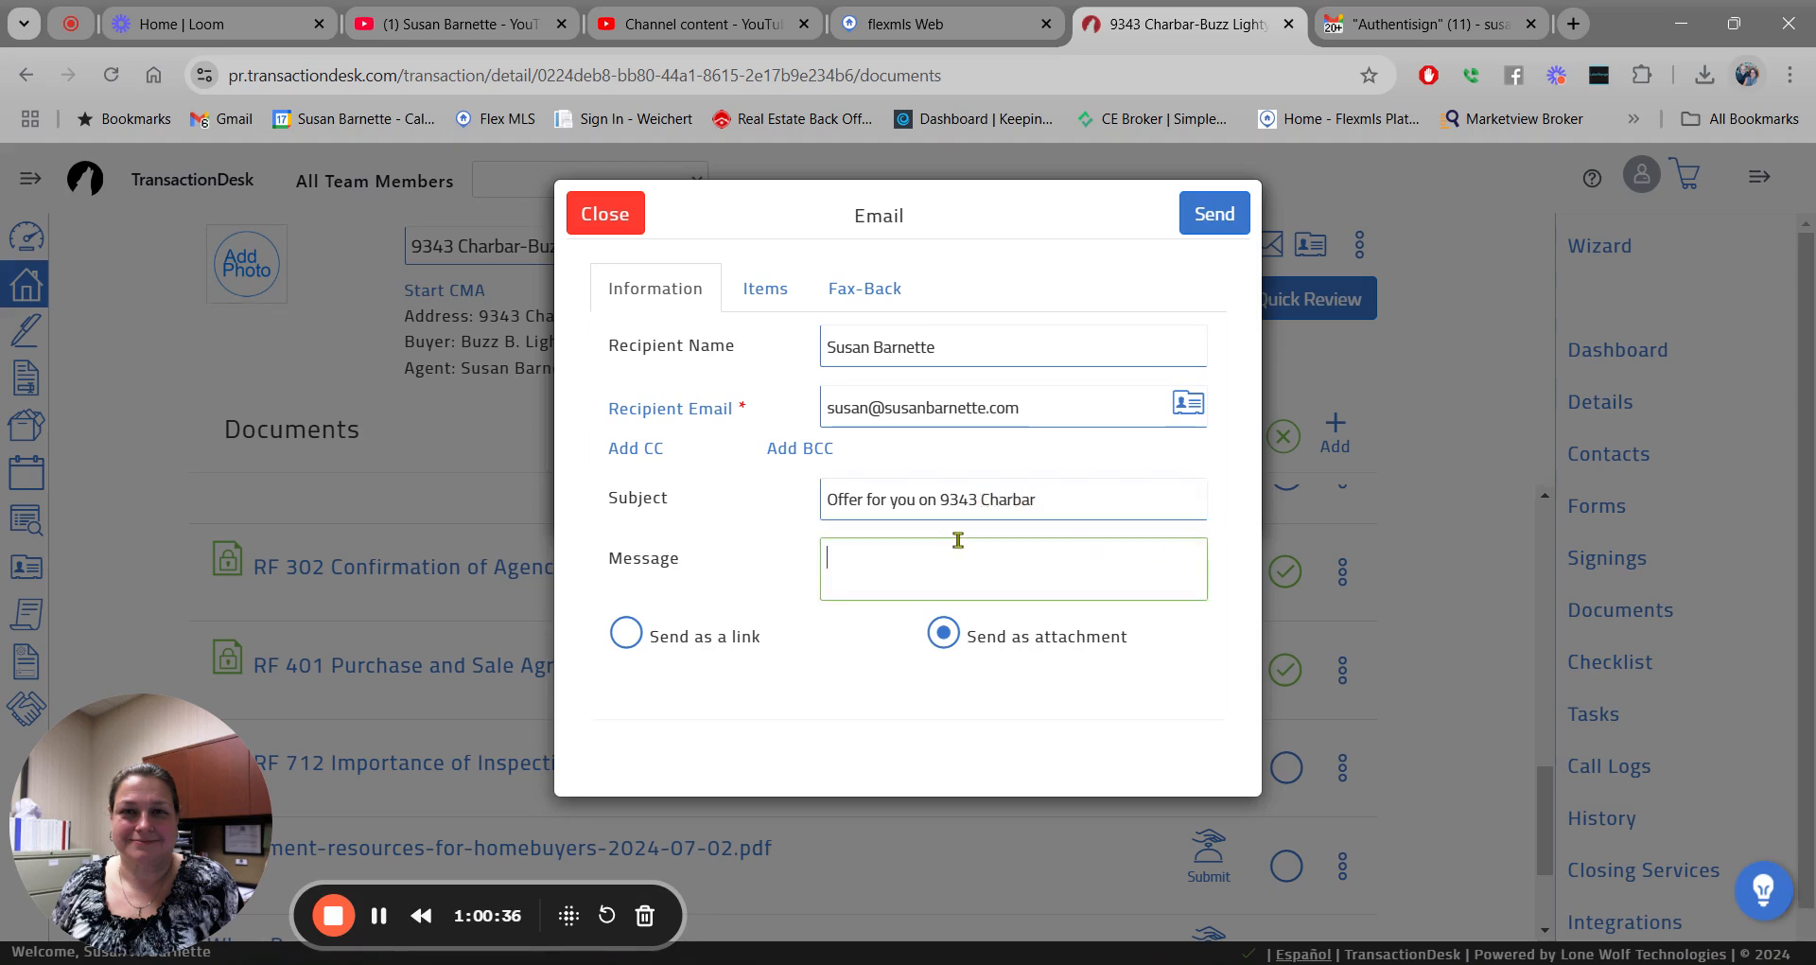
pyautogui.write('j o;bfo[VBFJO')
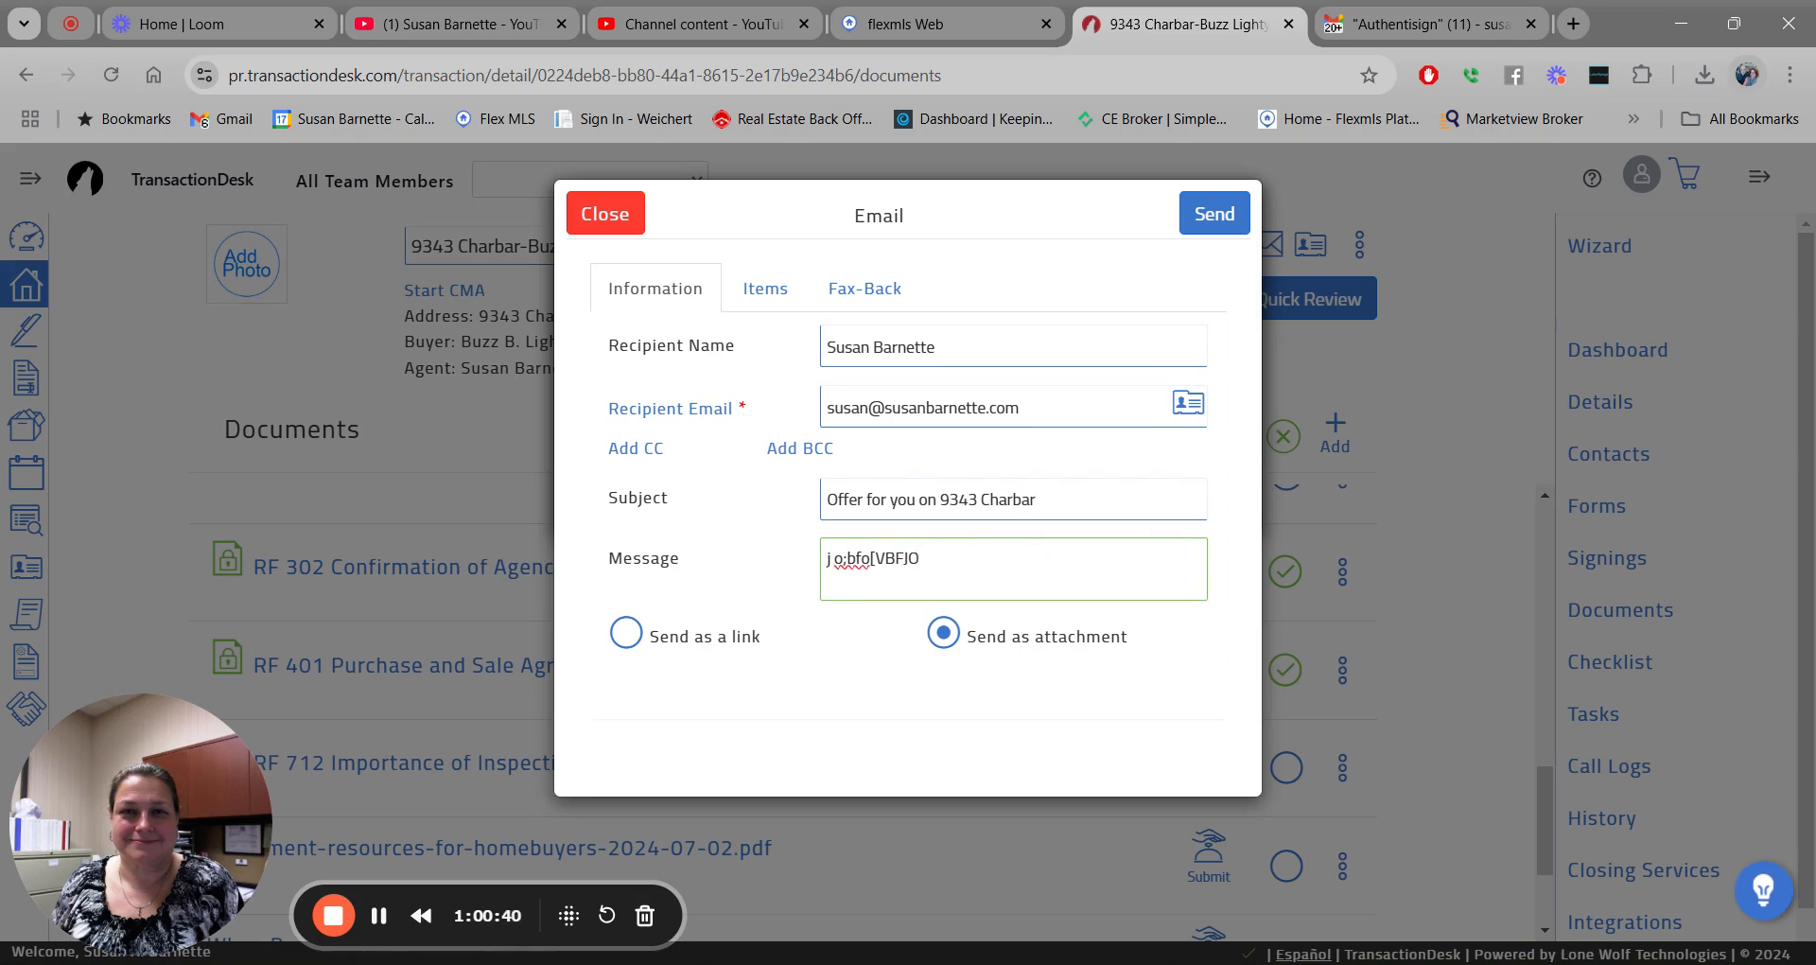
pyautogui.write('vnjfdaooaboafoohoga')
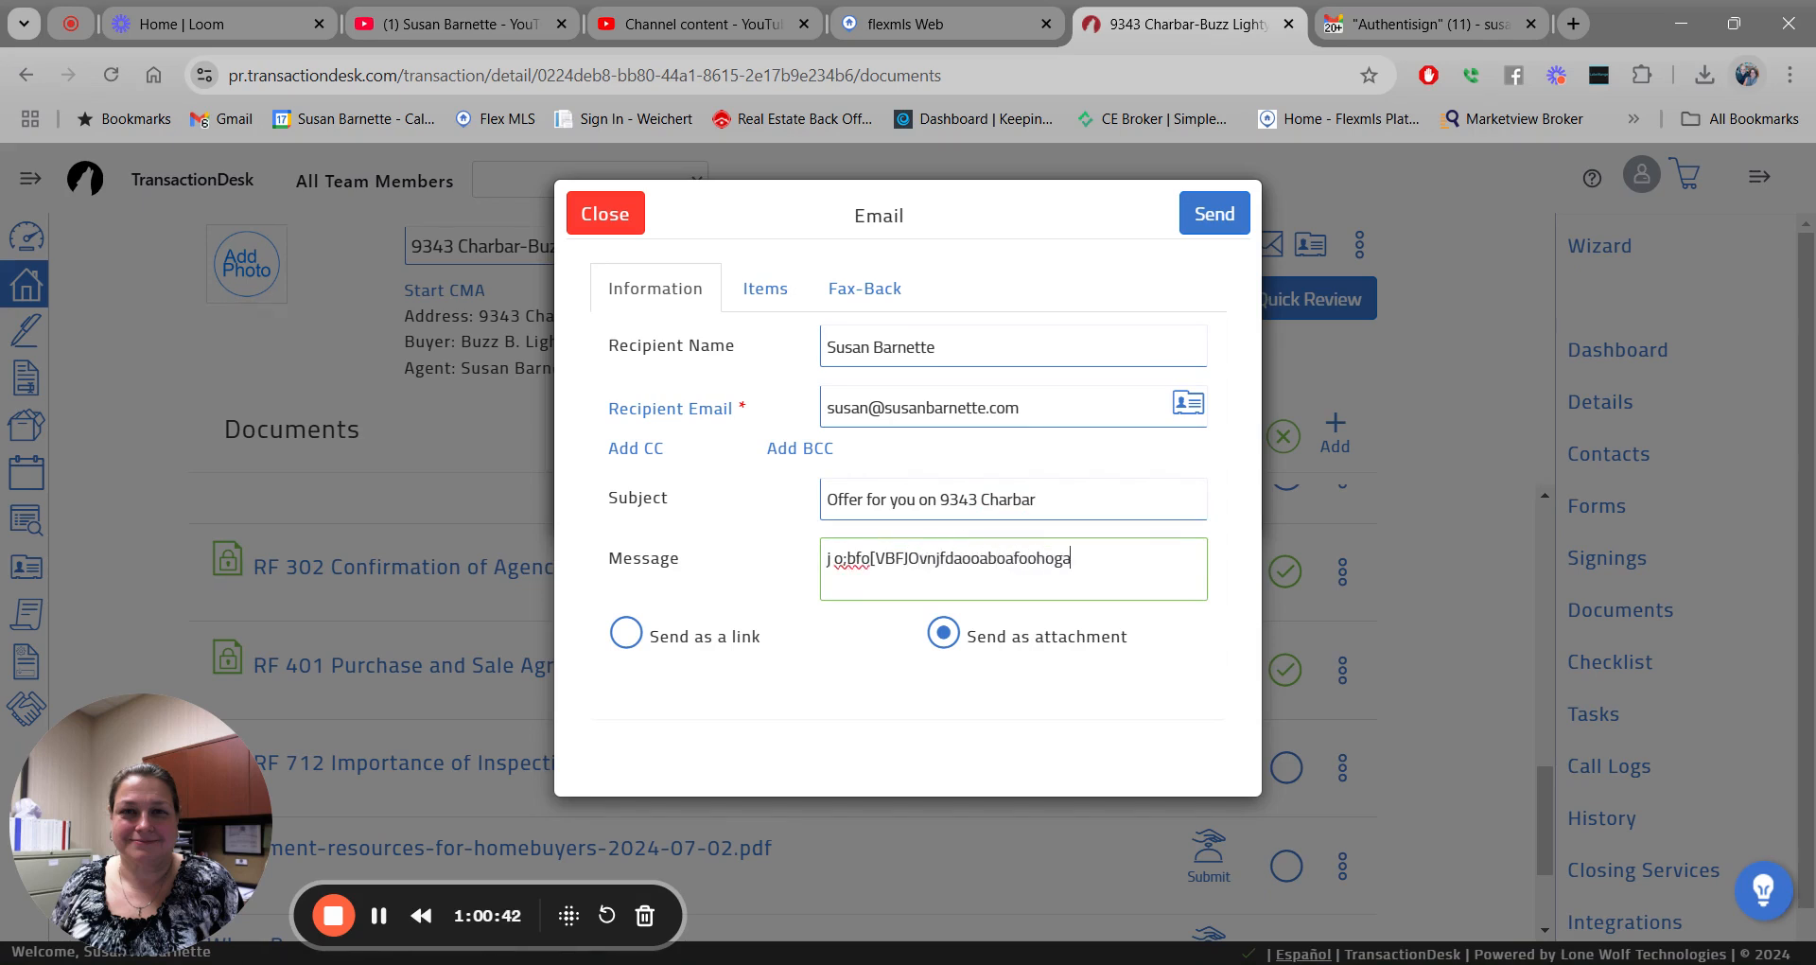
pyautogui.write('bnfjbdaofboafbfbuo[fdahoau[g')
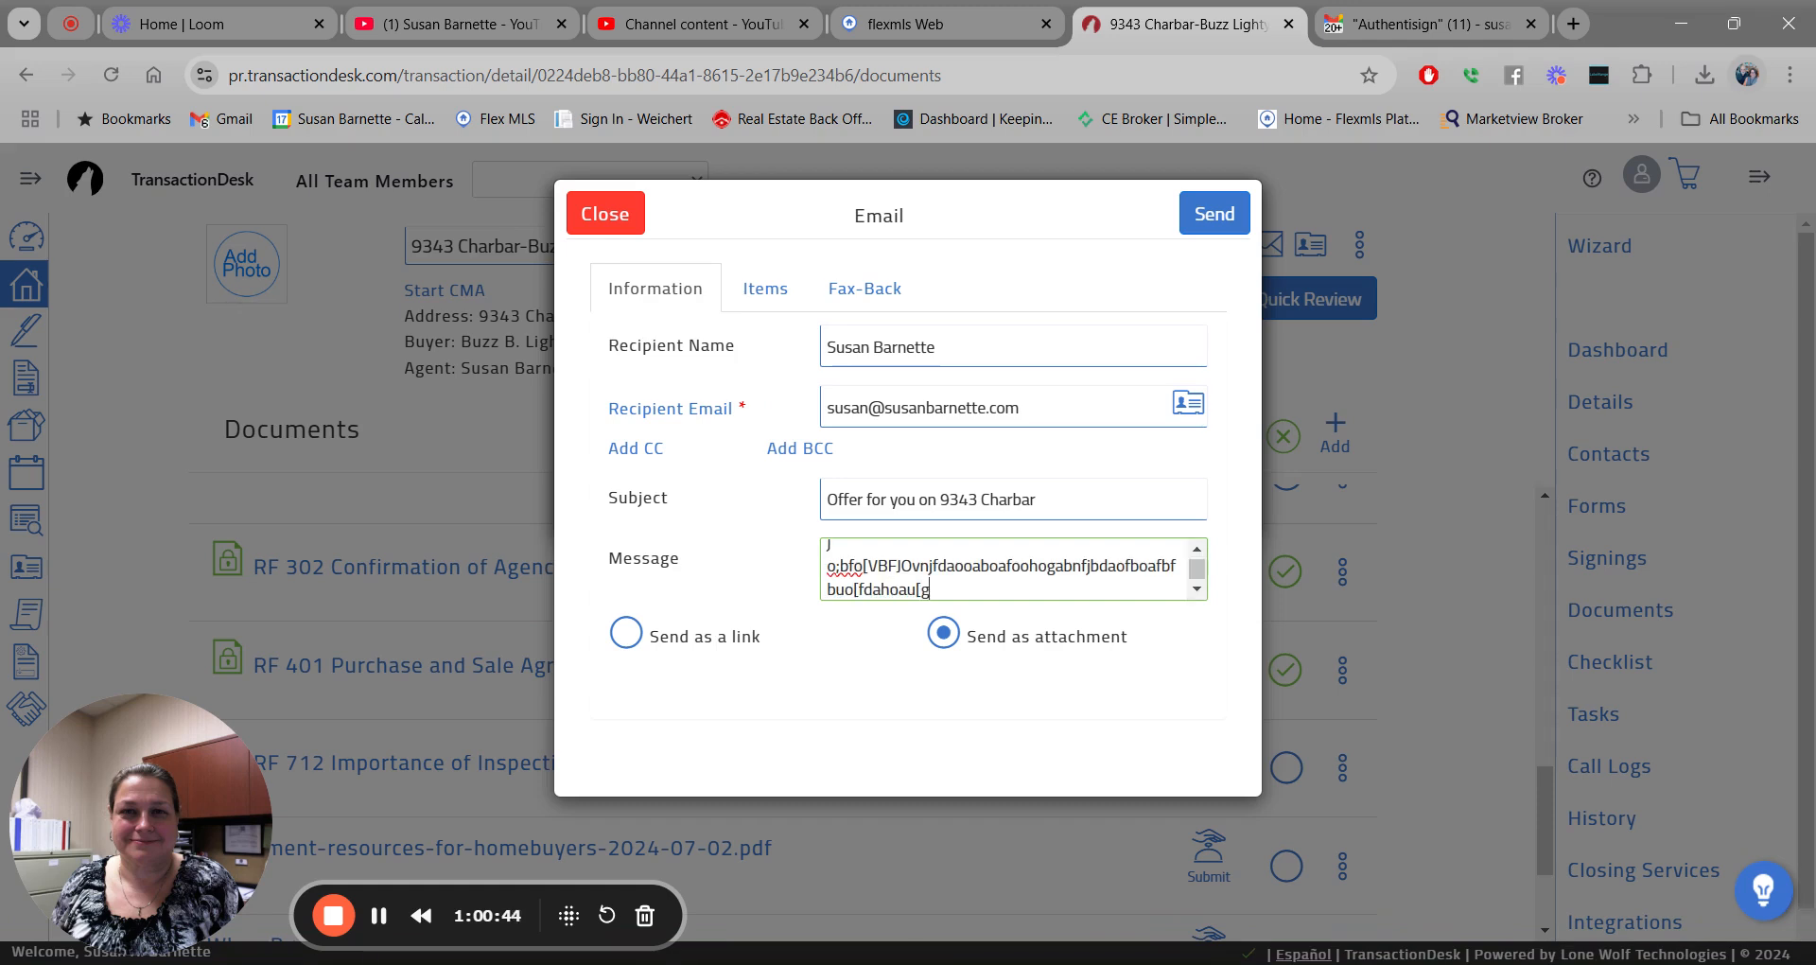
pyautogui.write('odauboudahuodhobfdbod')
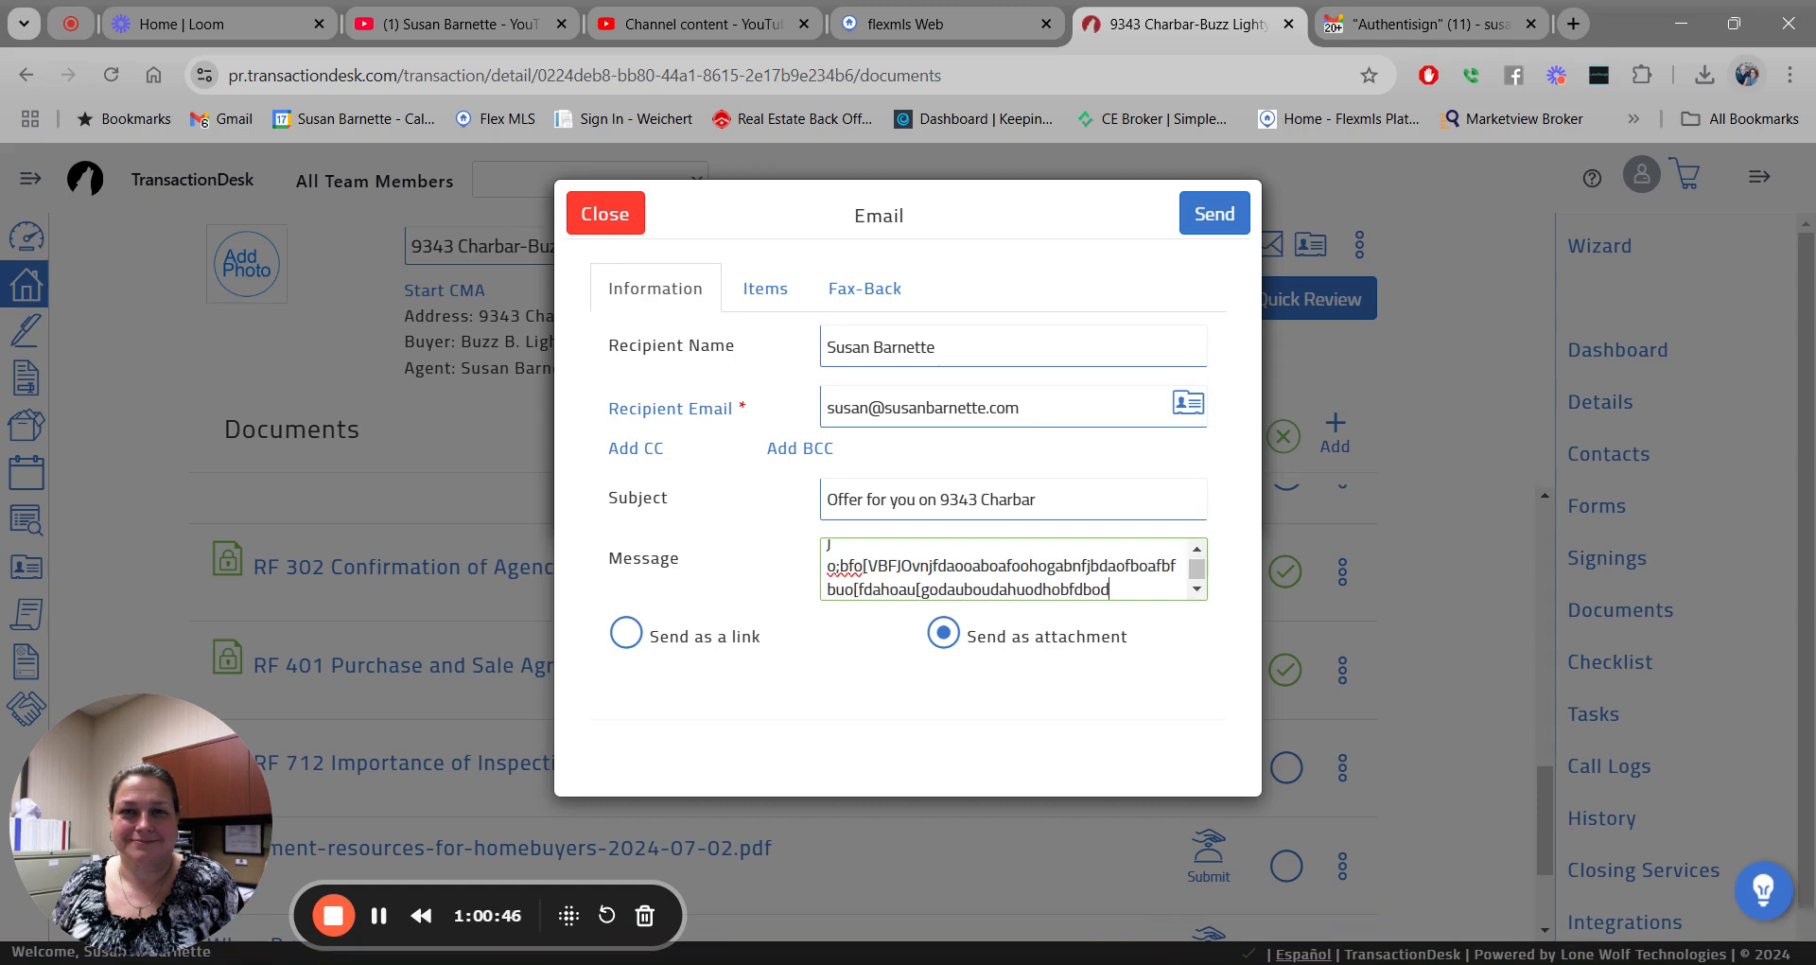
pyautogui.write('bujadogou[agbobfoadfbgod')
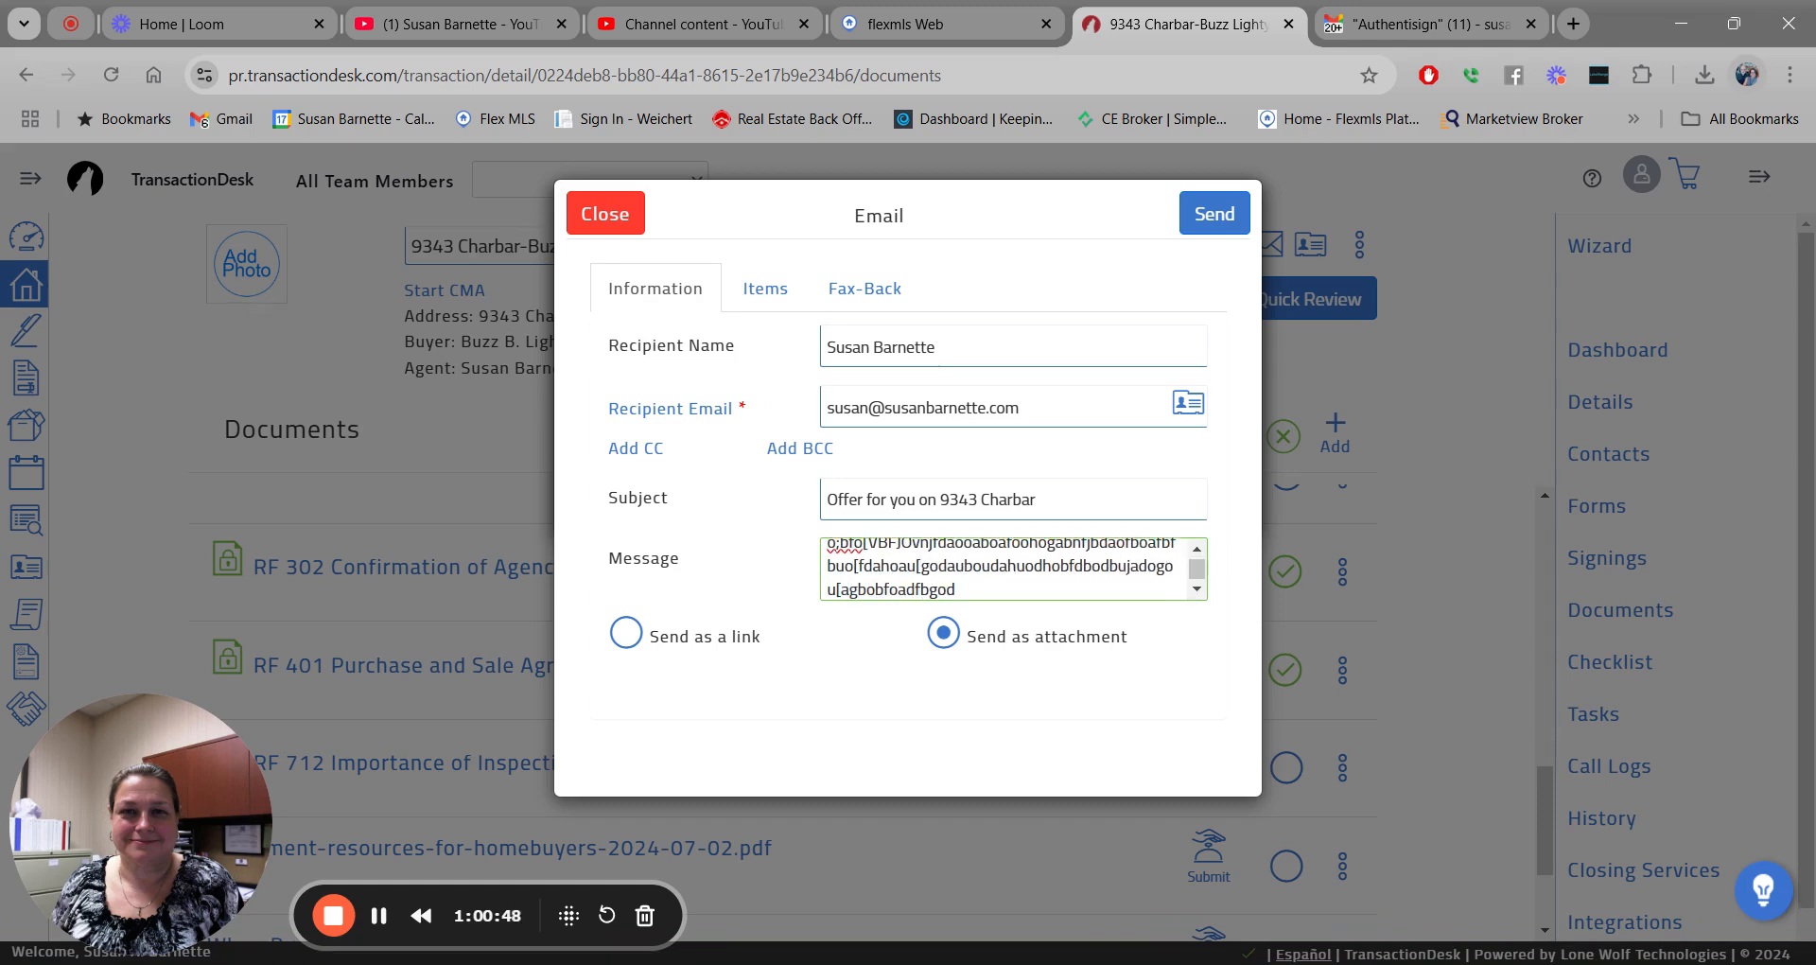
pyautogui.write('bvjfshtguof')
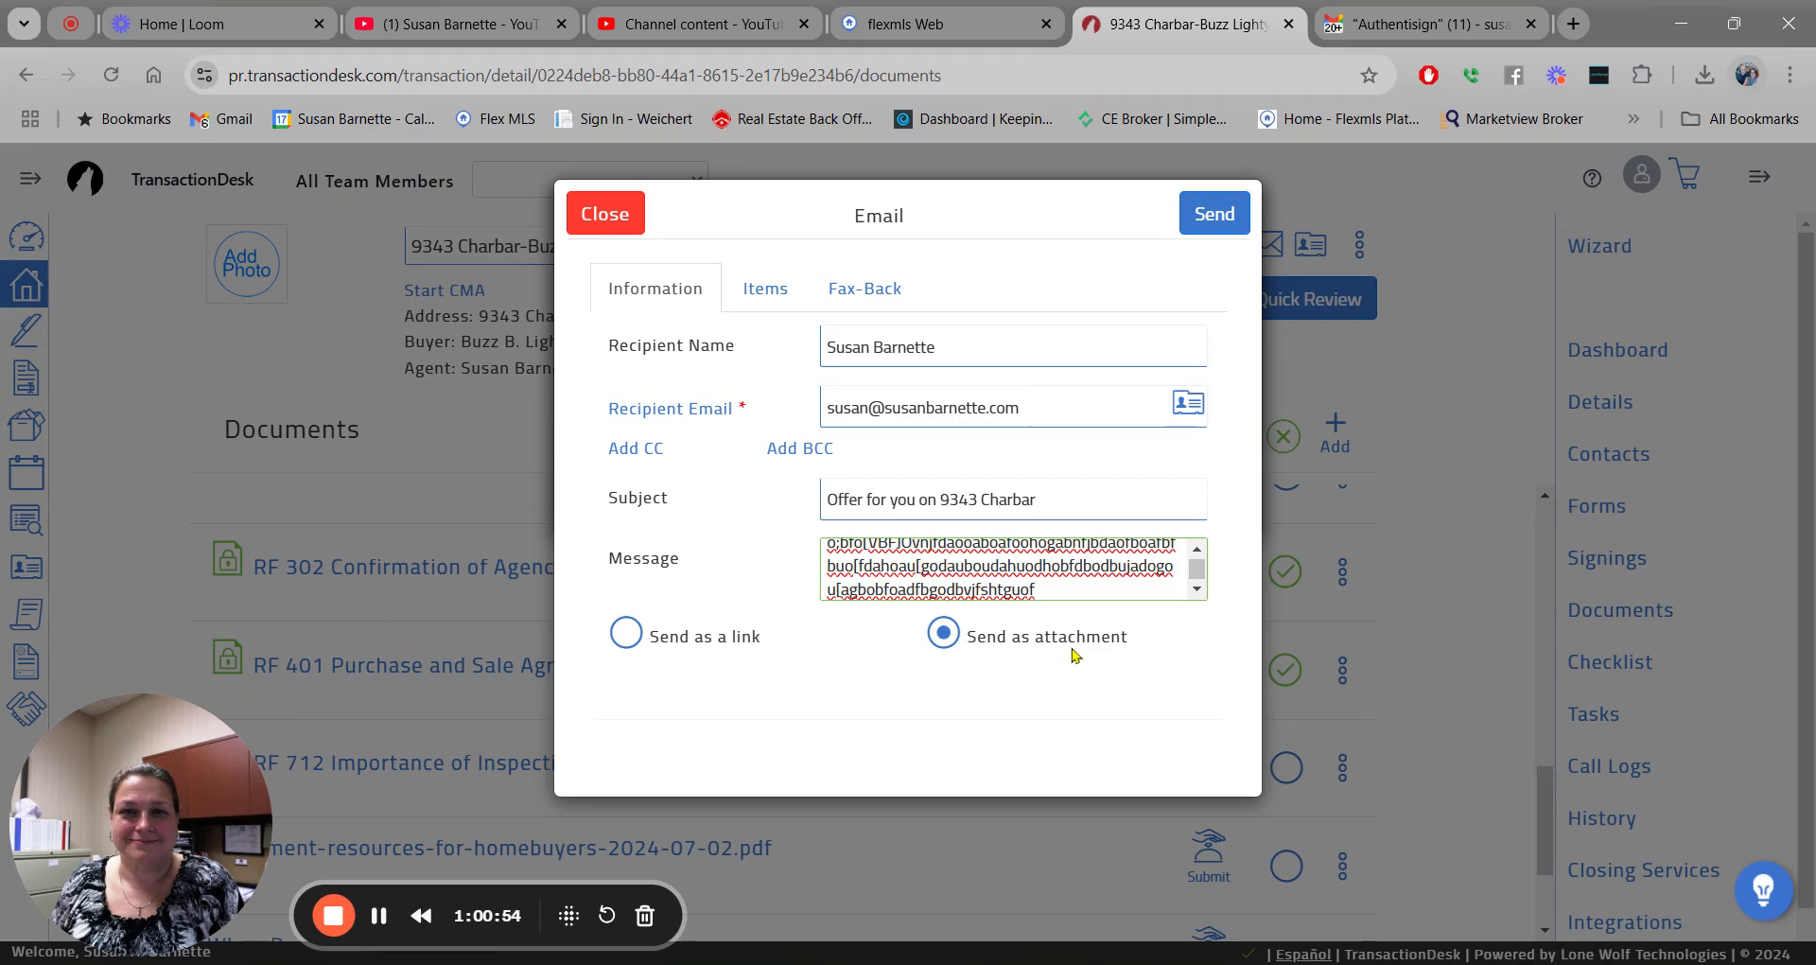
pyautogui.click(1207, 226)
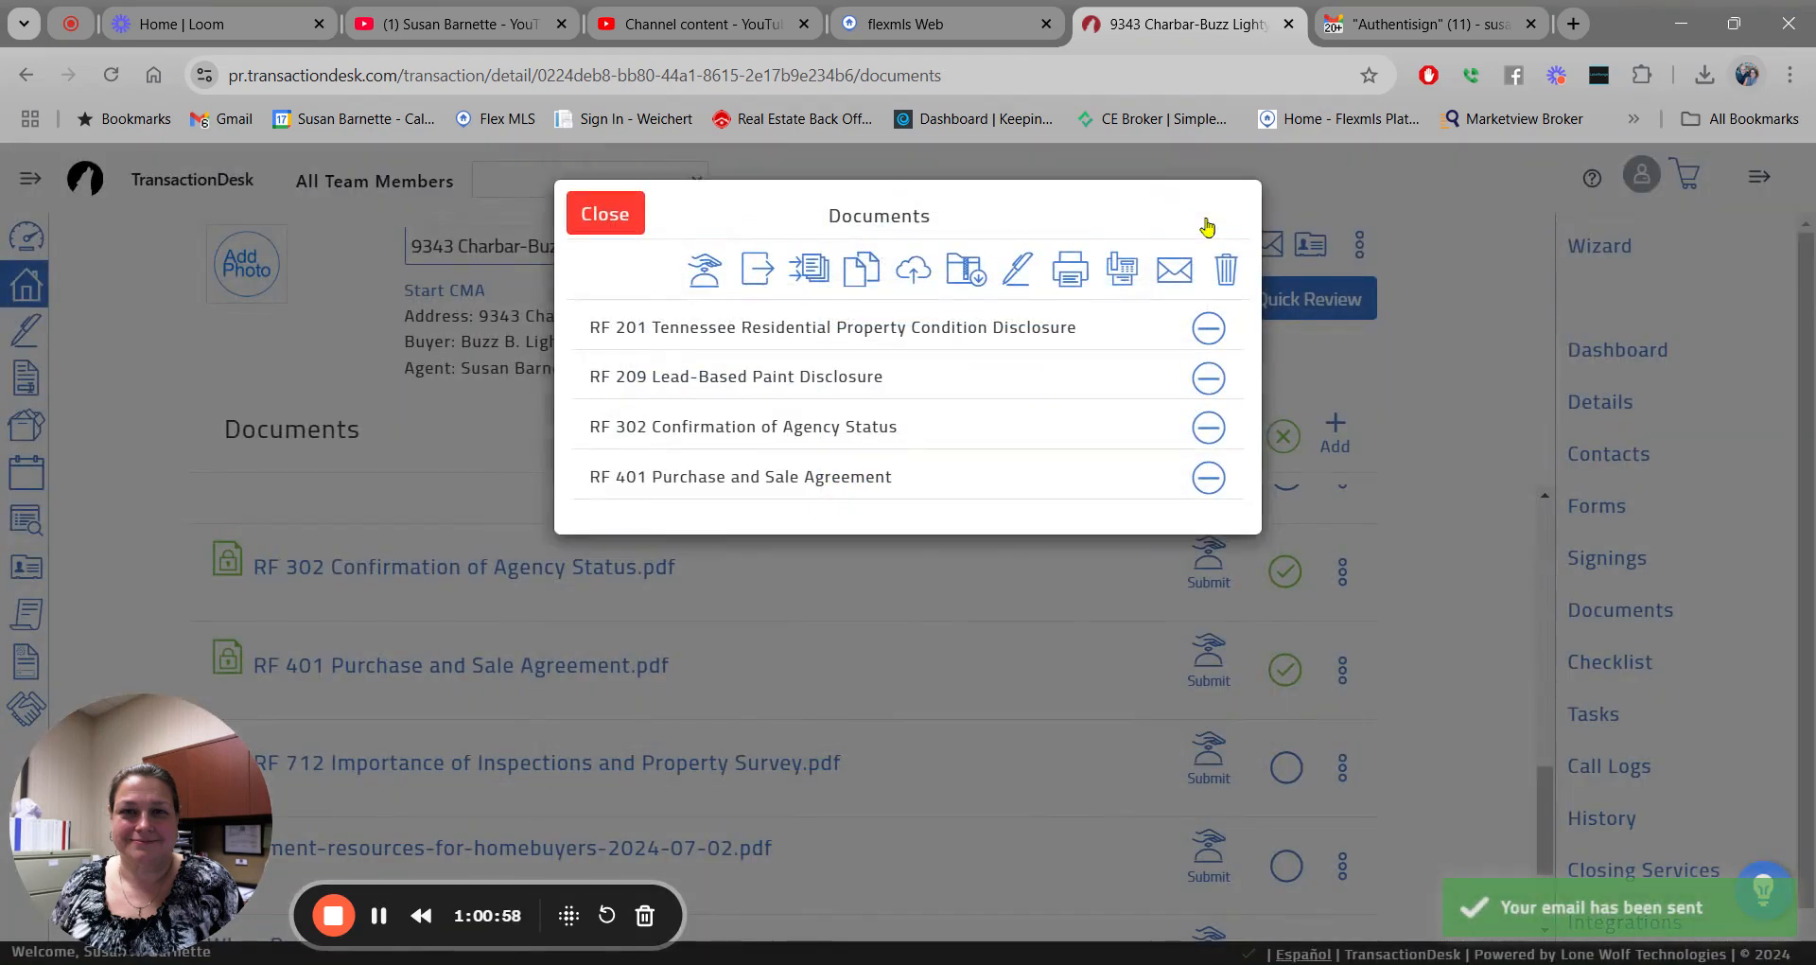
# Dismiss the sent documents list and uncheck all selected documents.
pyautogui.click(601, 210)
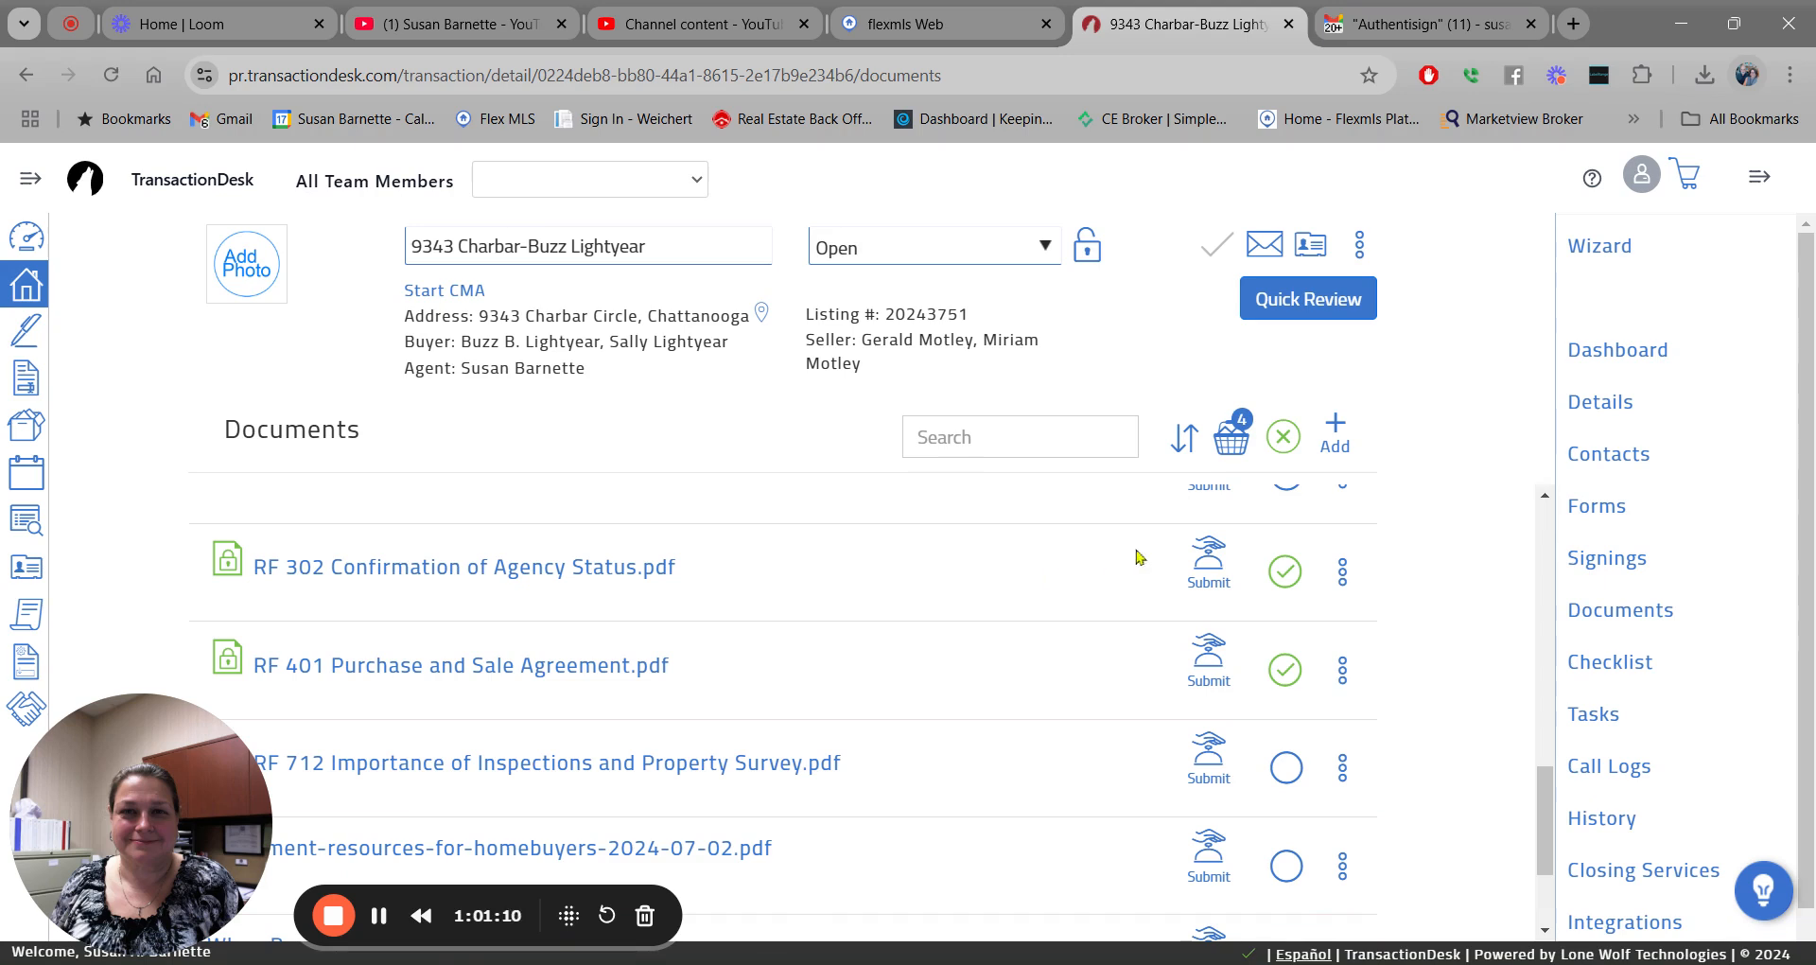
pyautogui.click(1282, 438)
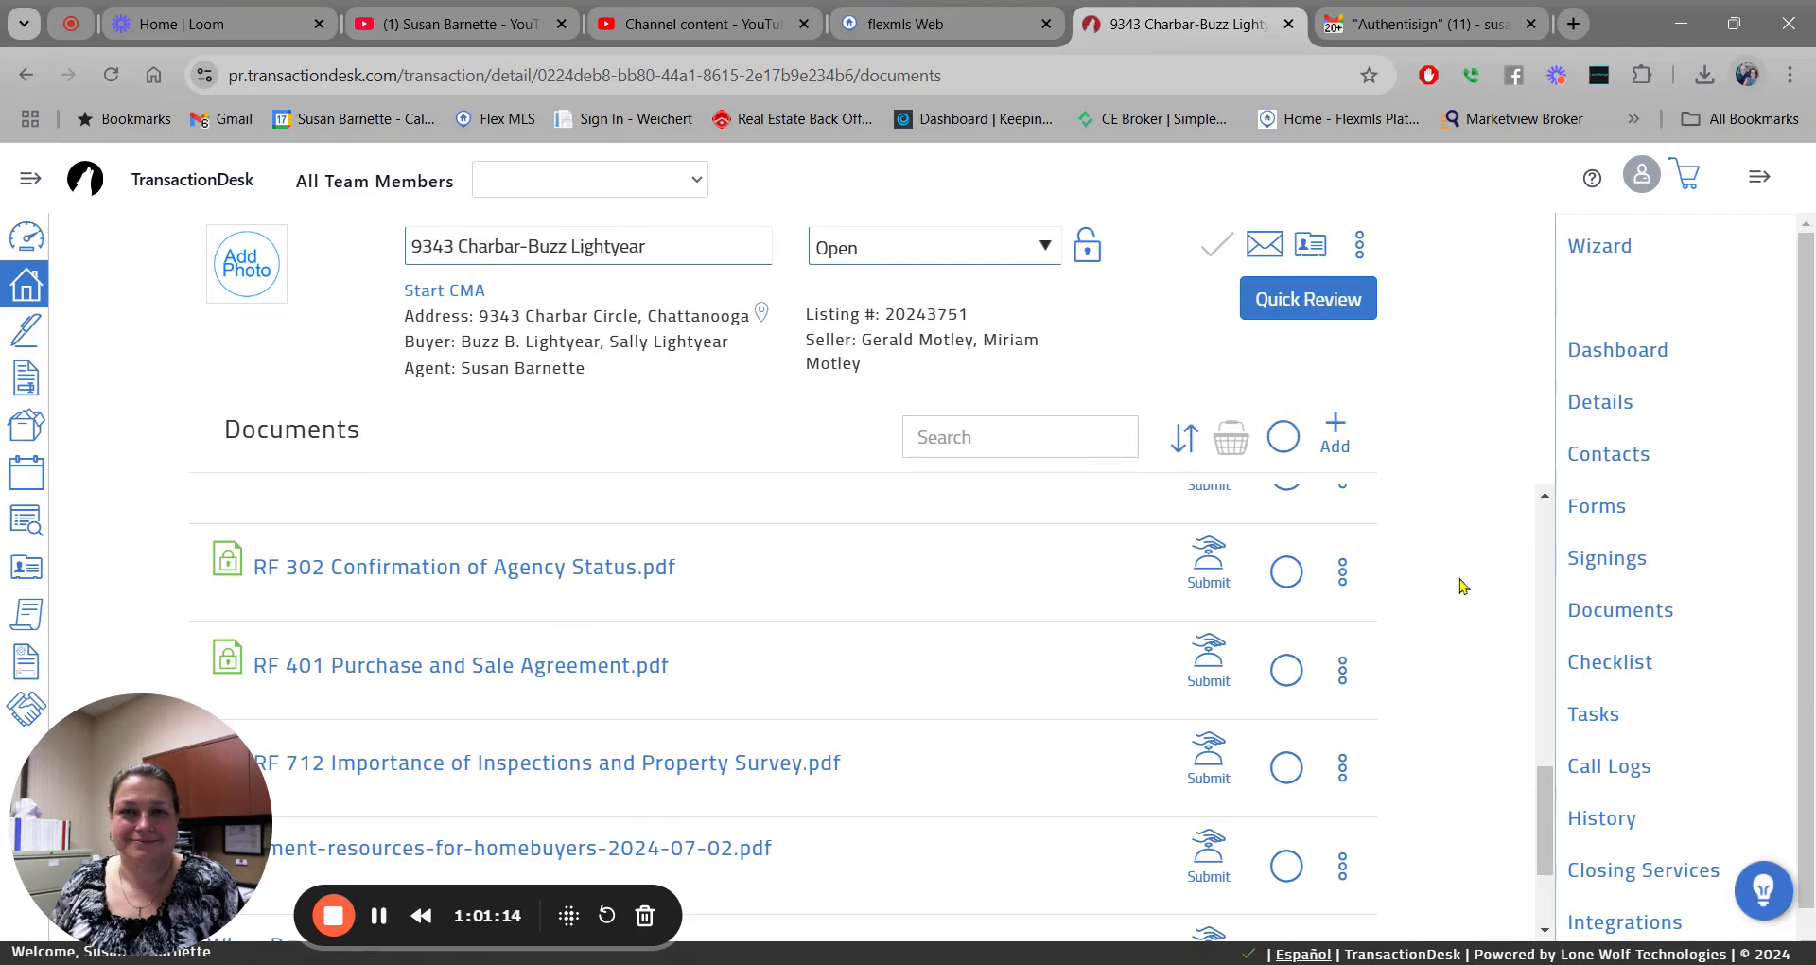
pyautogui.scroll(-2, 1542, 782)
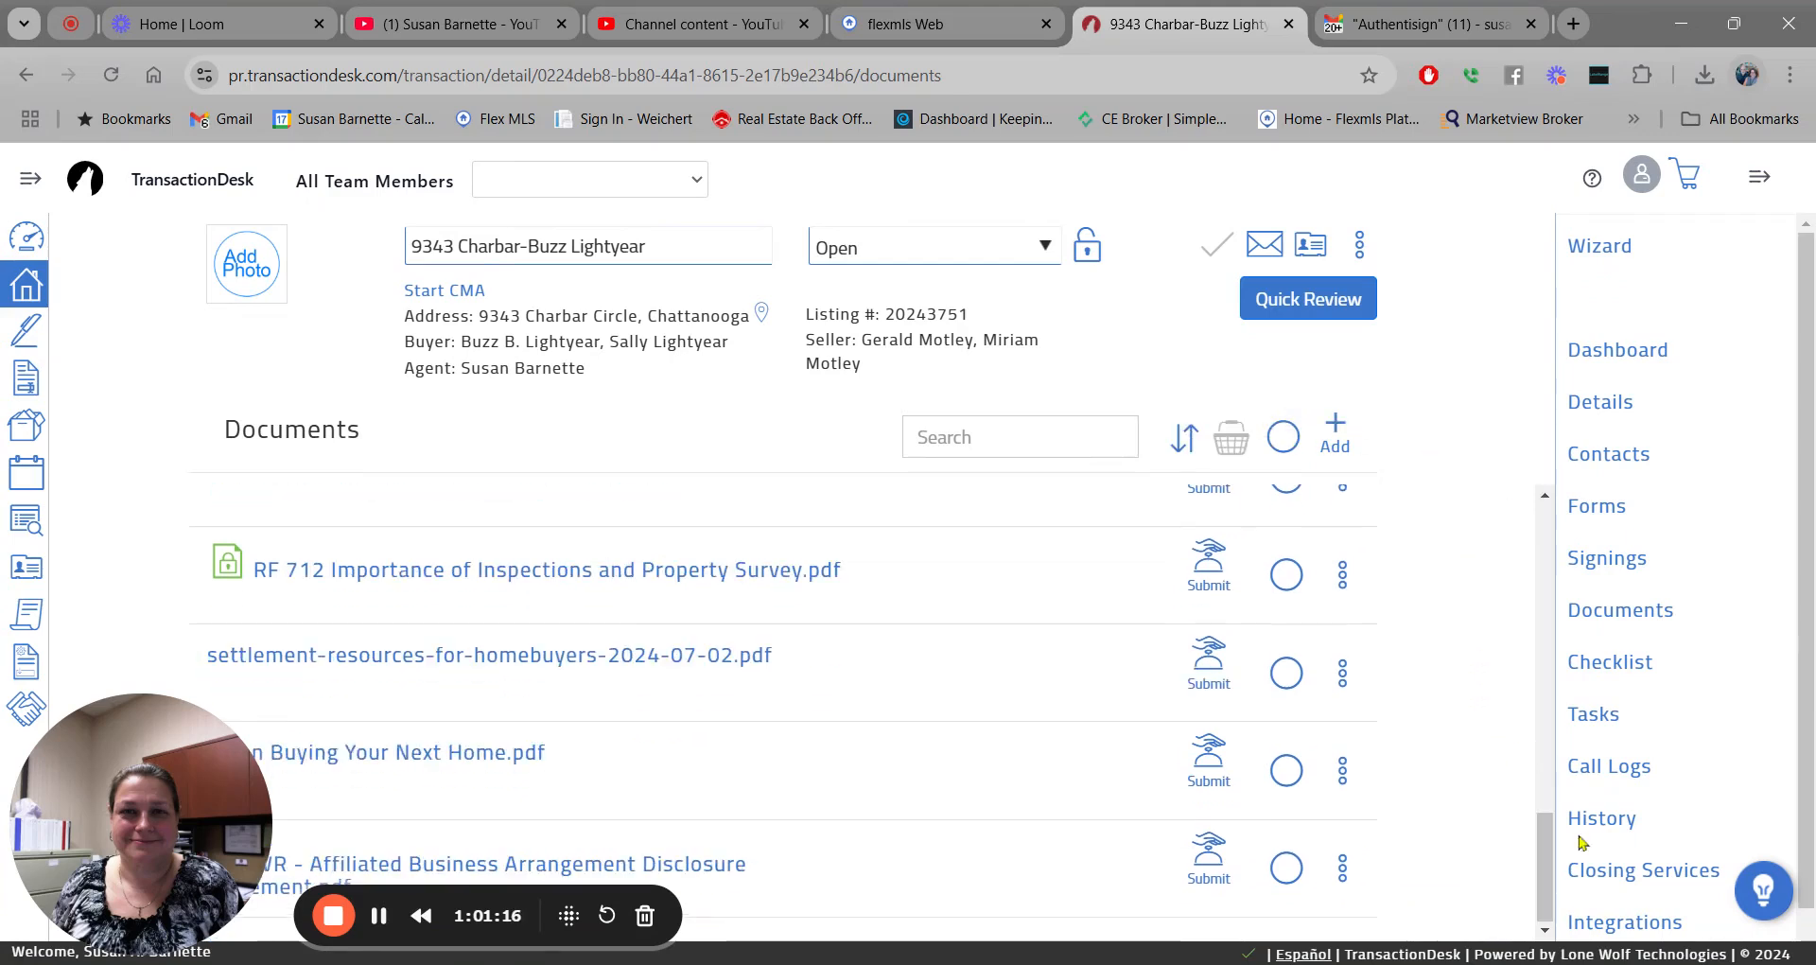
pyautogui.scroll(-1, 1811, 532)
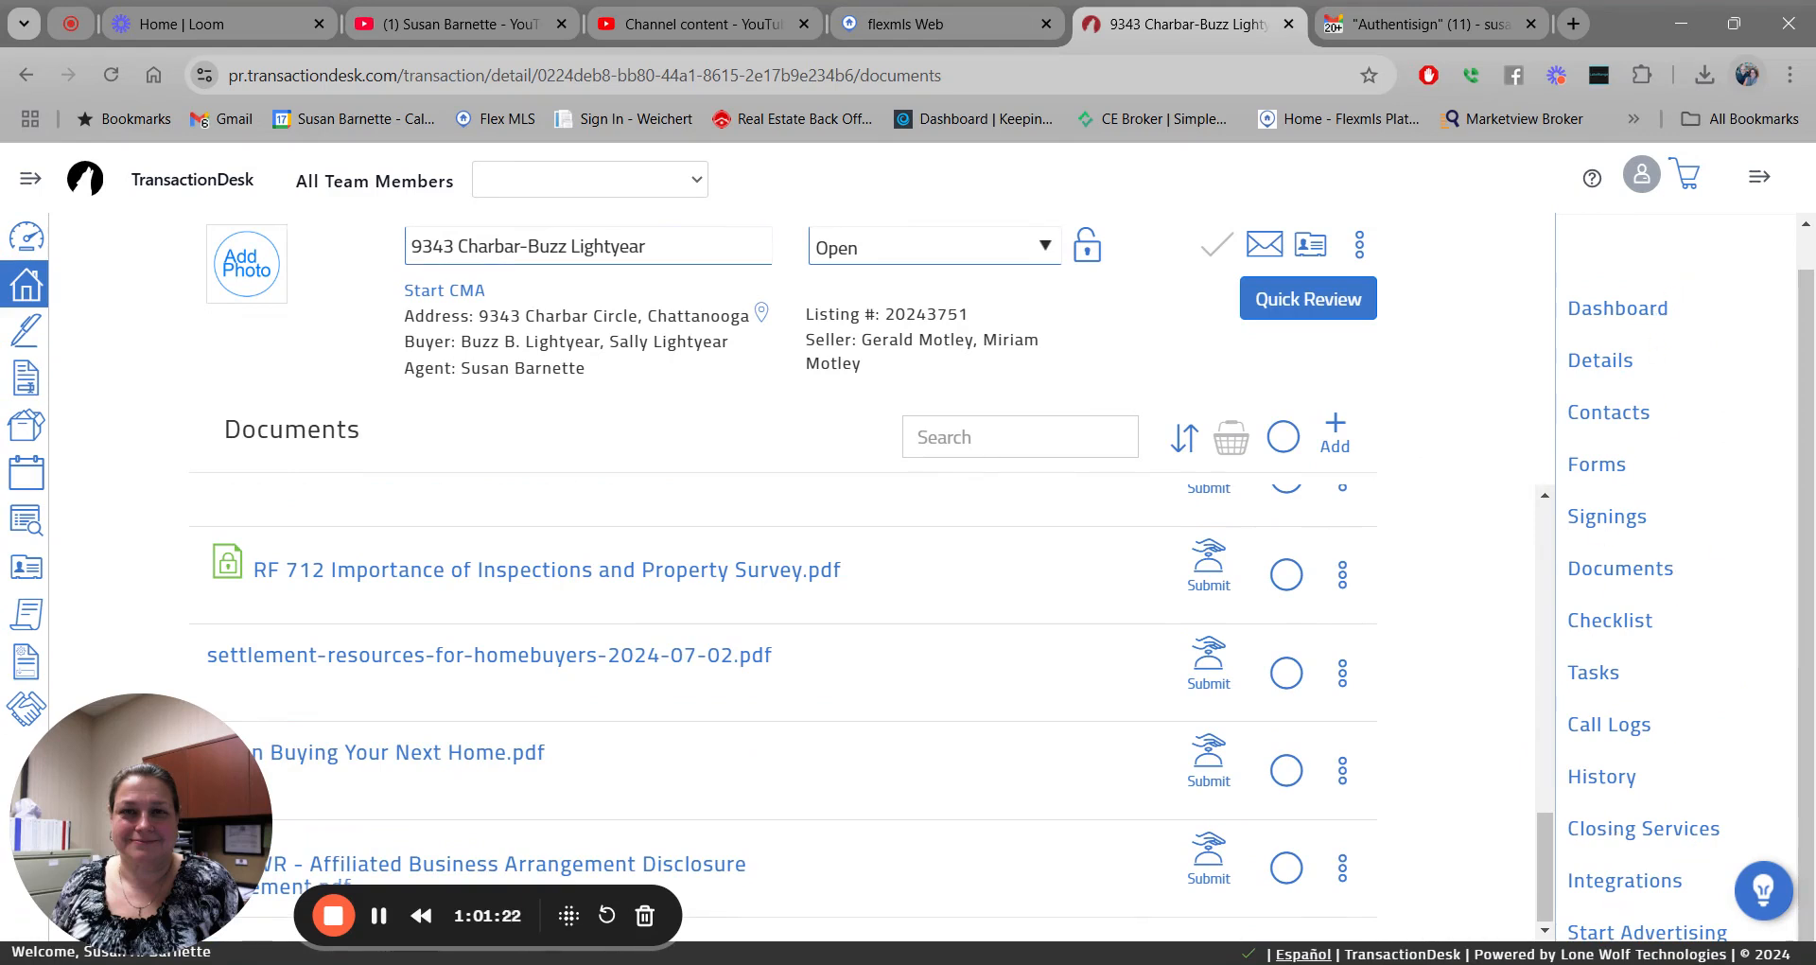
# Check the latest Document Emailed entry in transaction history, then return to the Transaction Dashboard.
pyautogui.click(1601, 776)
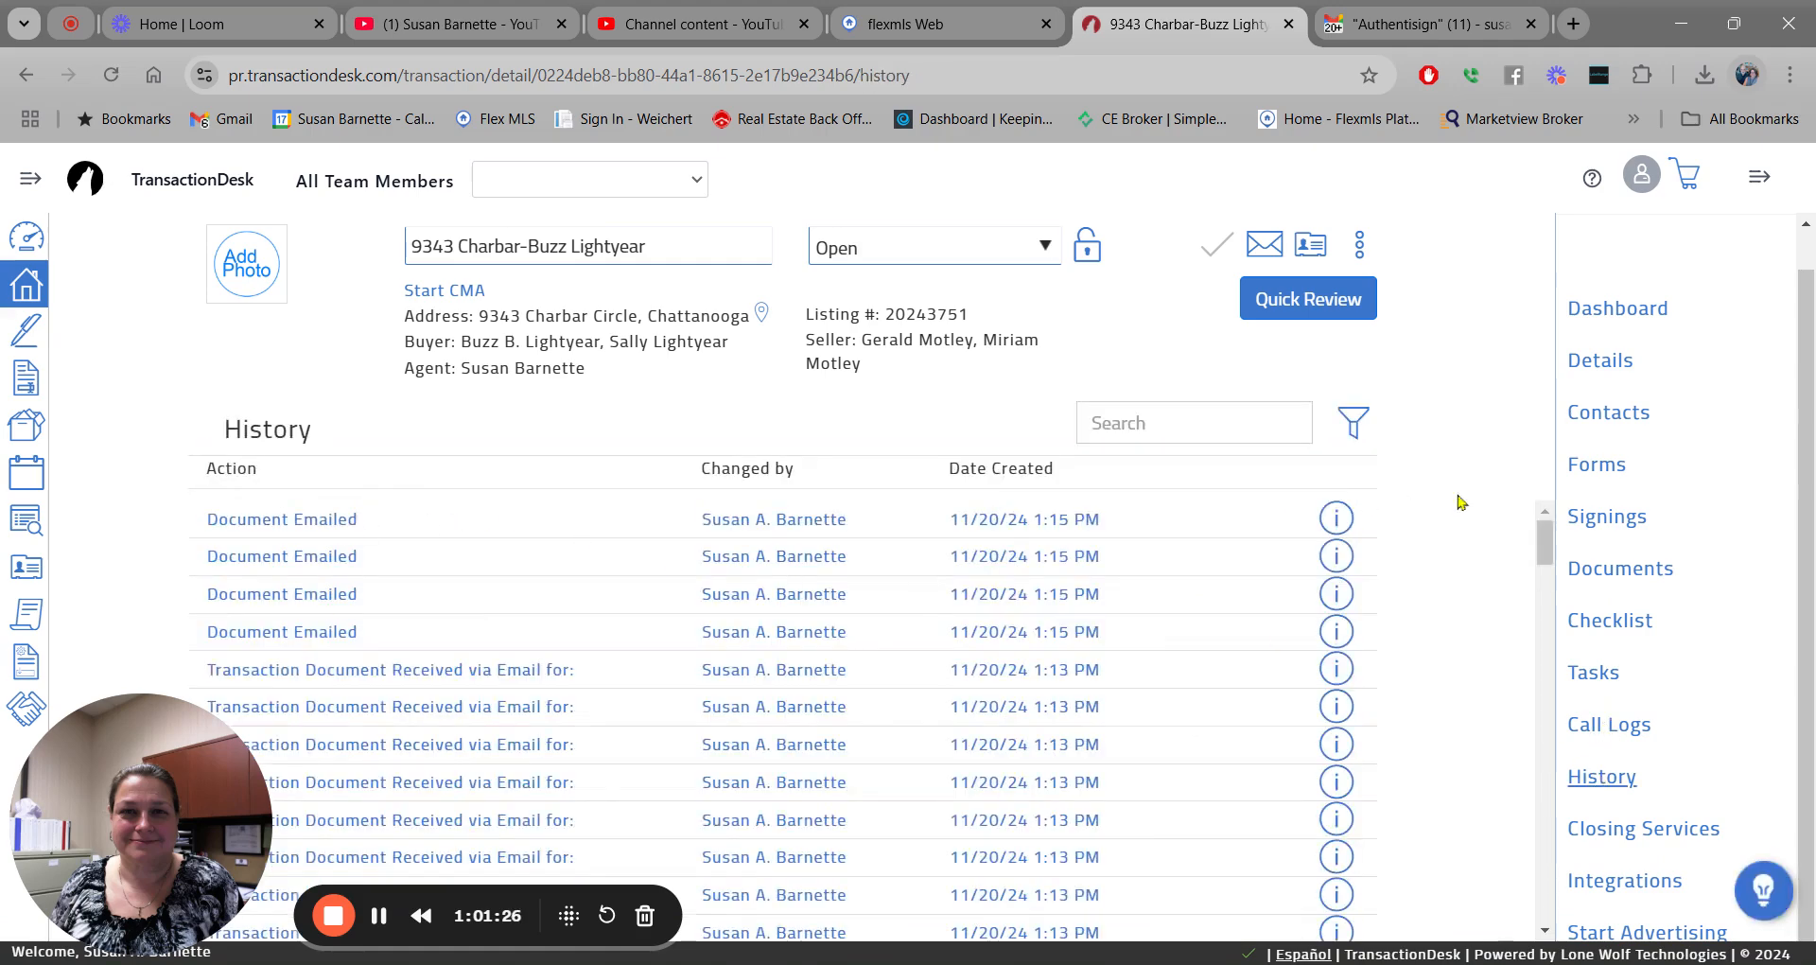
pyautogui.moveTo(1548, 537)
pyautogui.mouseDown()
pyautogui.moveTo(1549, 676)
pyautogui.moveTo(1544, 520)
pyautogui.mouseUp()
pyautogui.click(1337, 520)
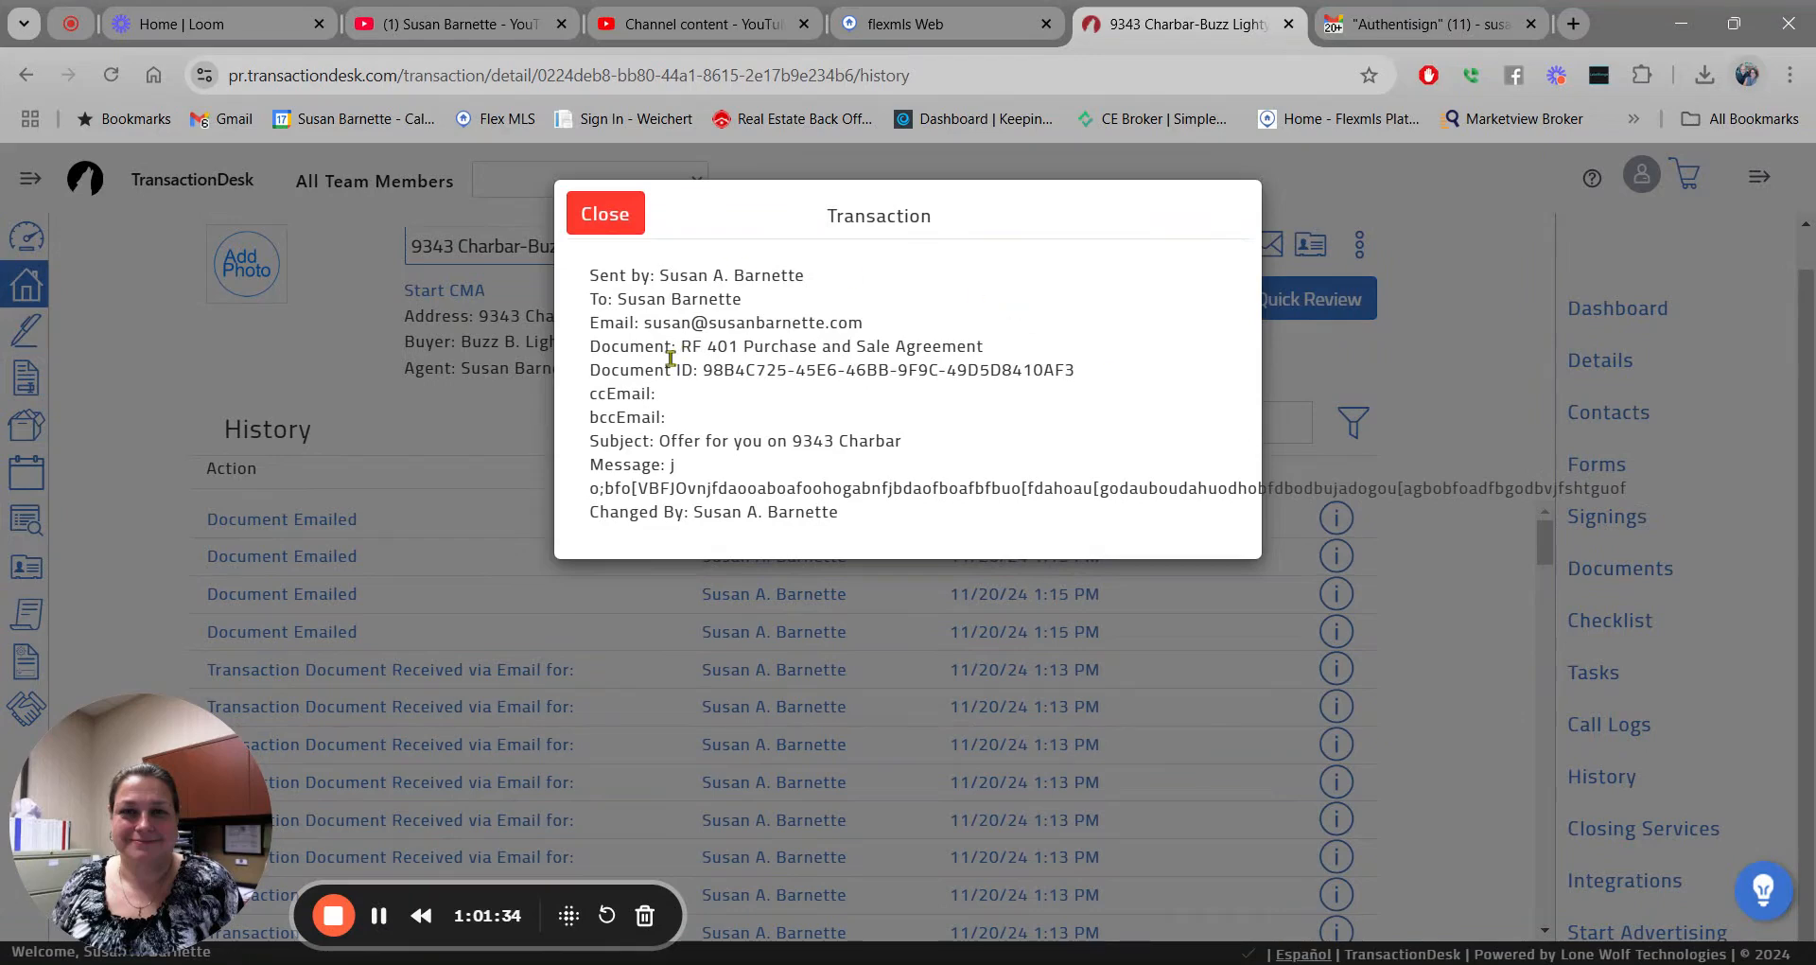
pyautogui.moveTo(680, 347); pyautogui.dragTo(745, 338)
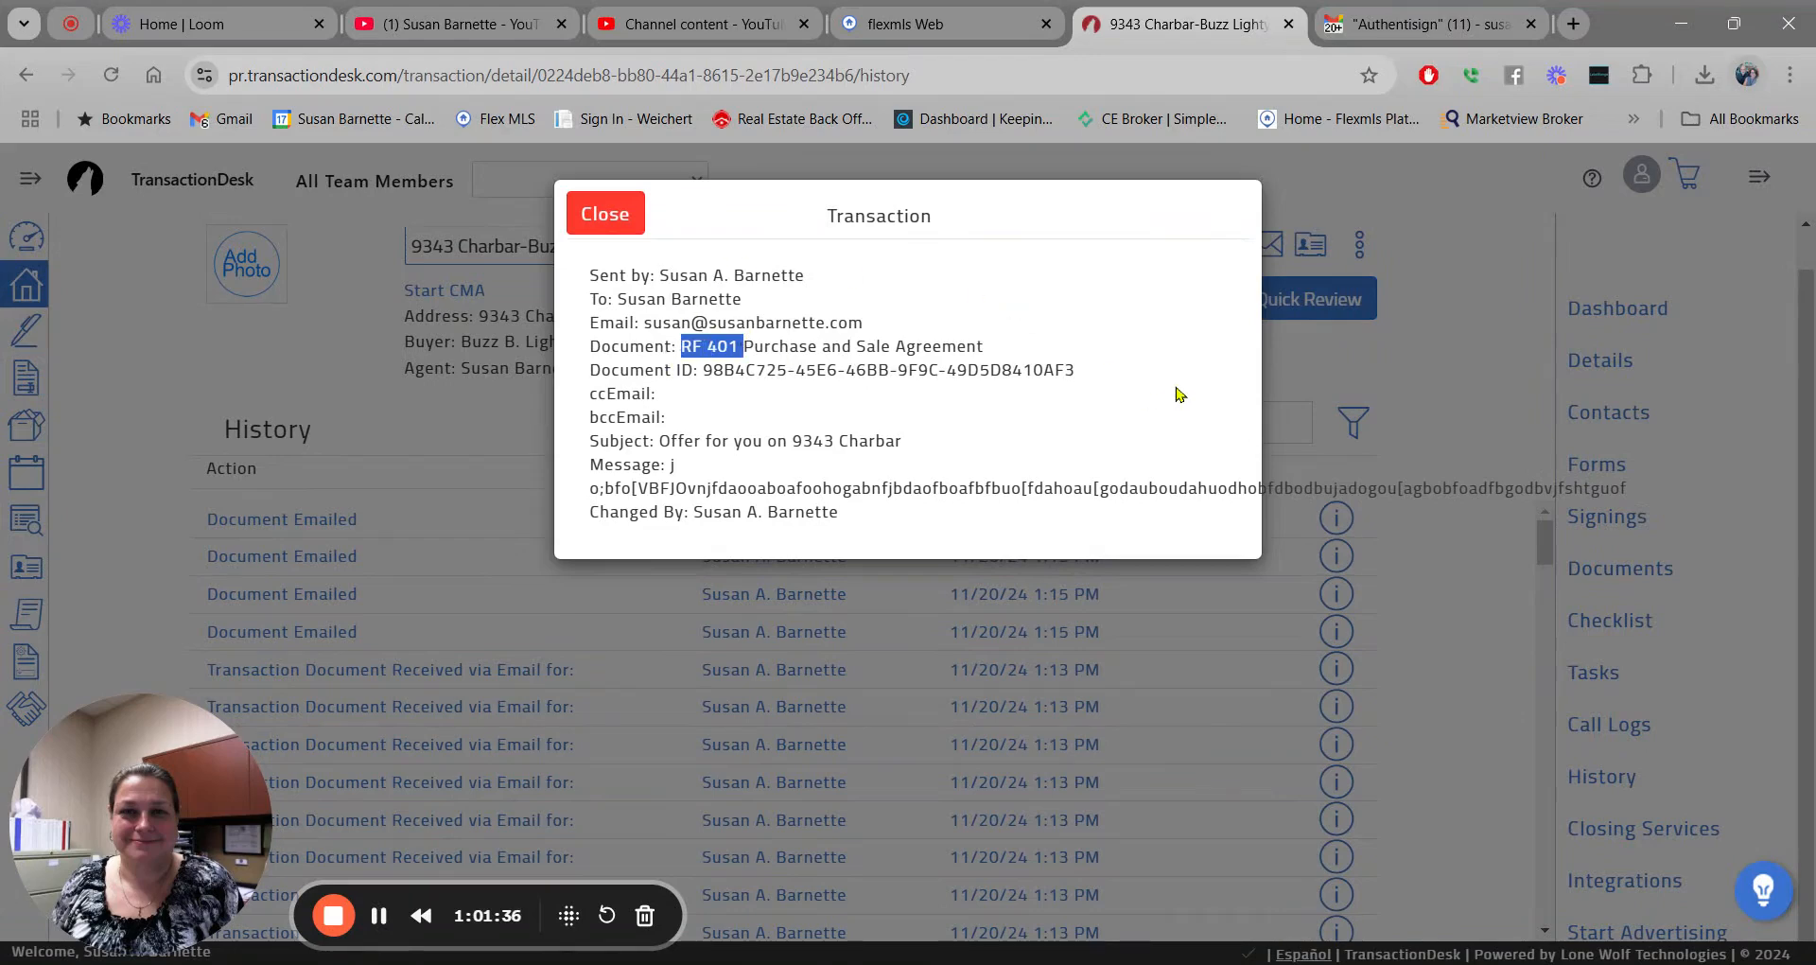
pyautogui.click(644, 475)
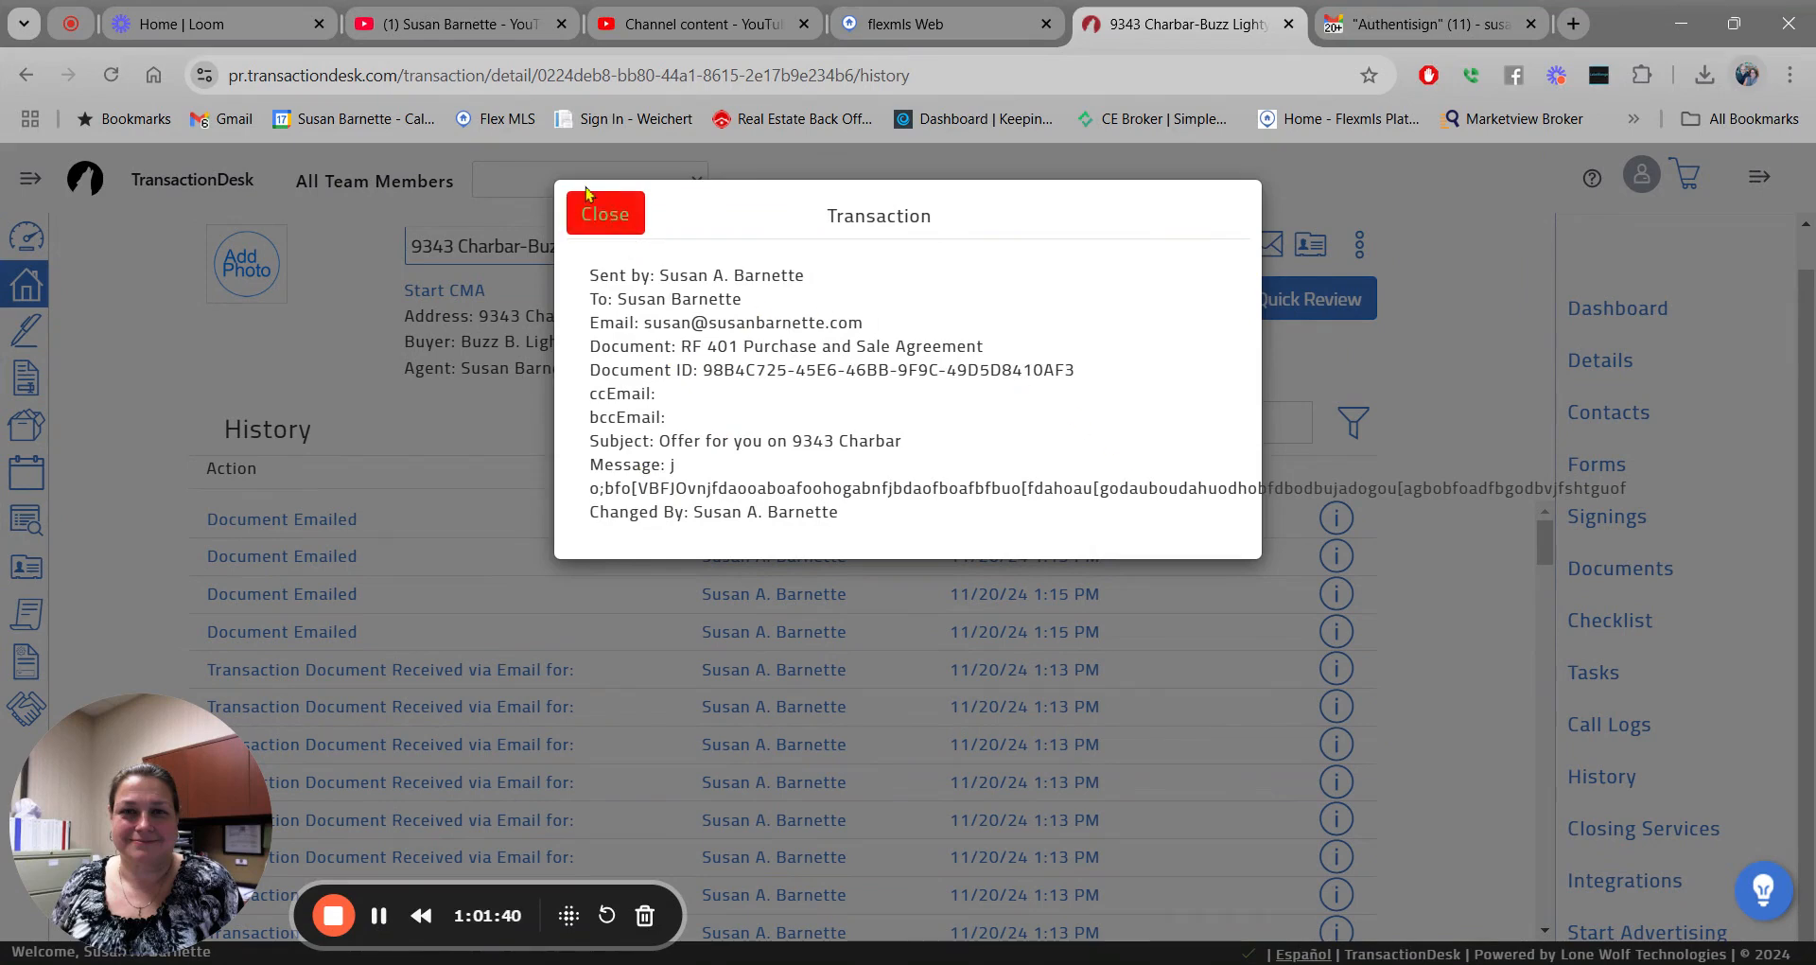
pyautogui.click(606, 215)
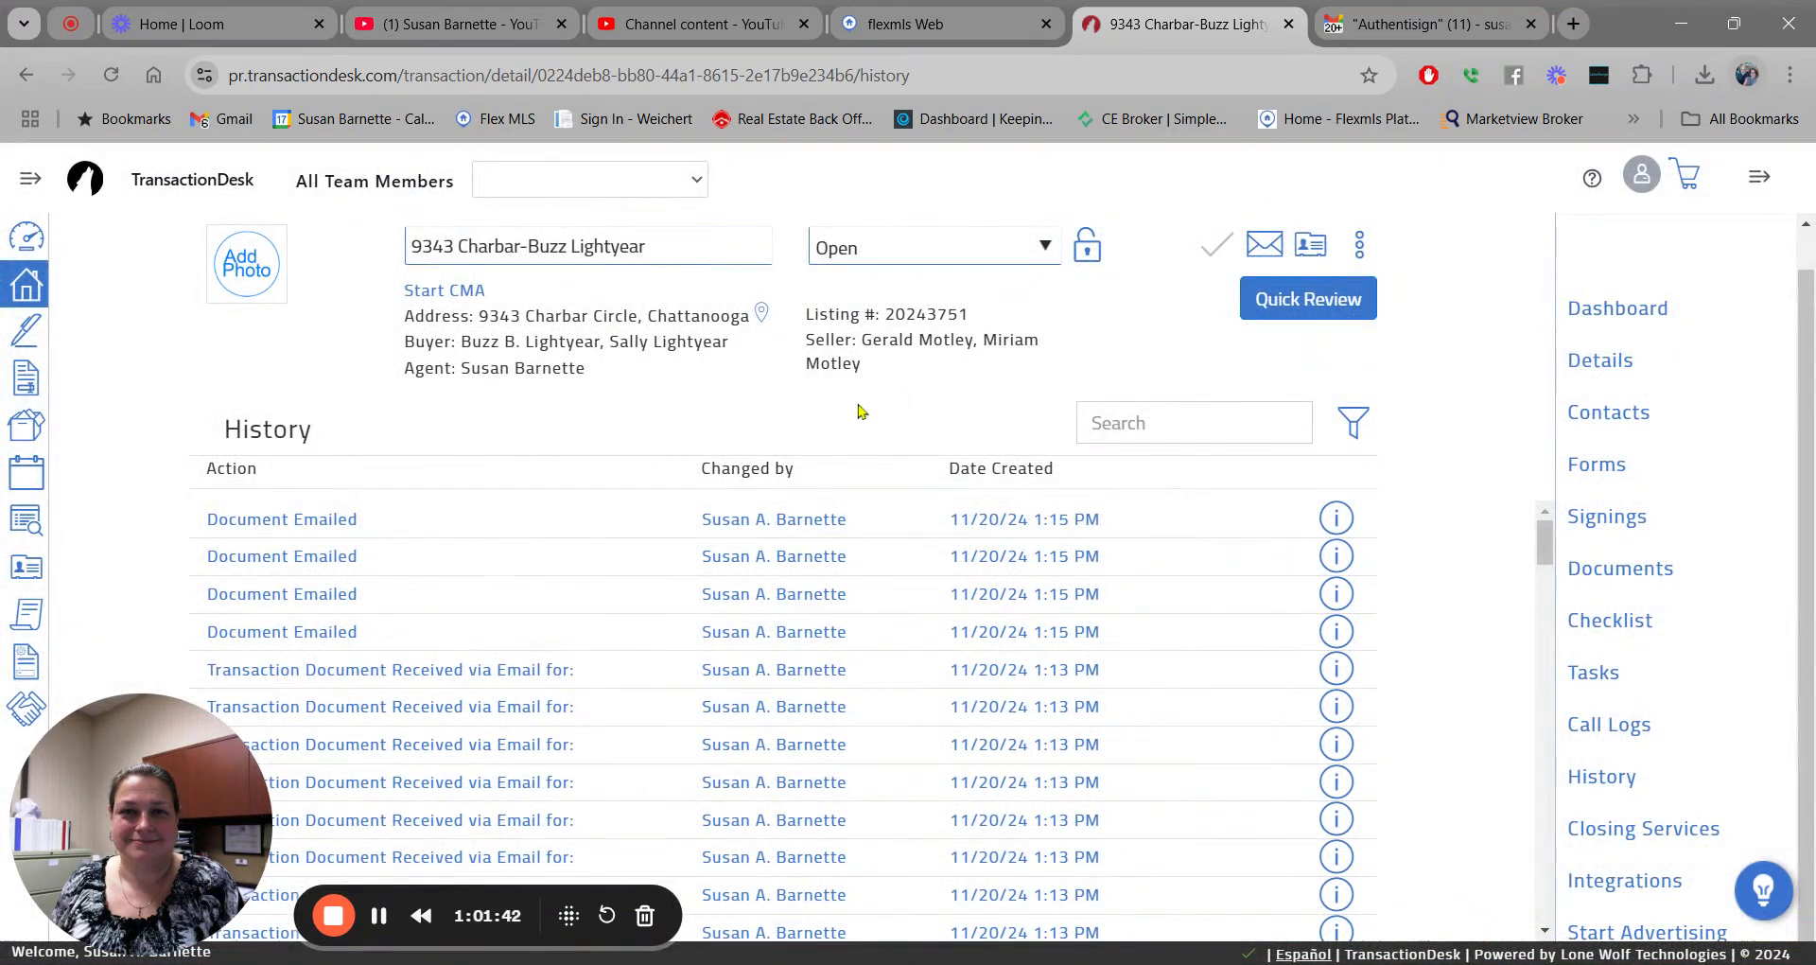
pyautogui.click(1603, 313)
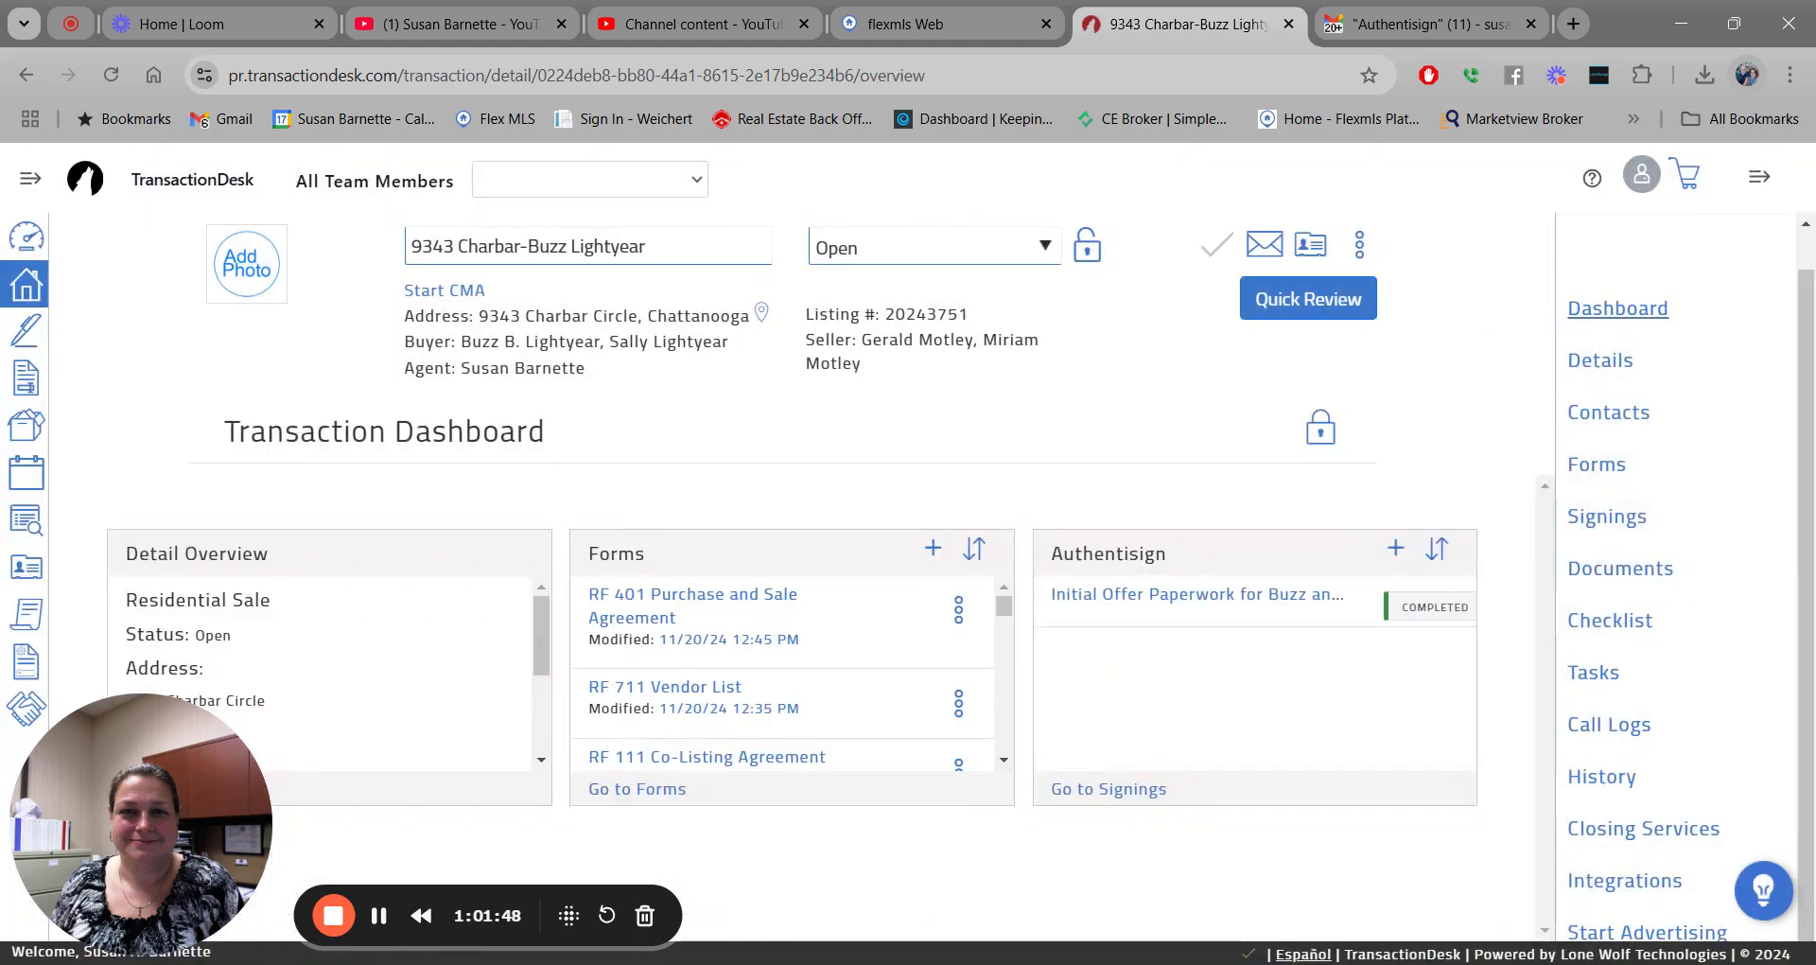
pyautogui.click(1406, 29)
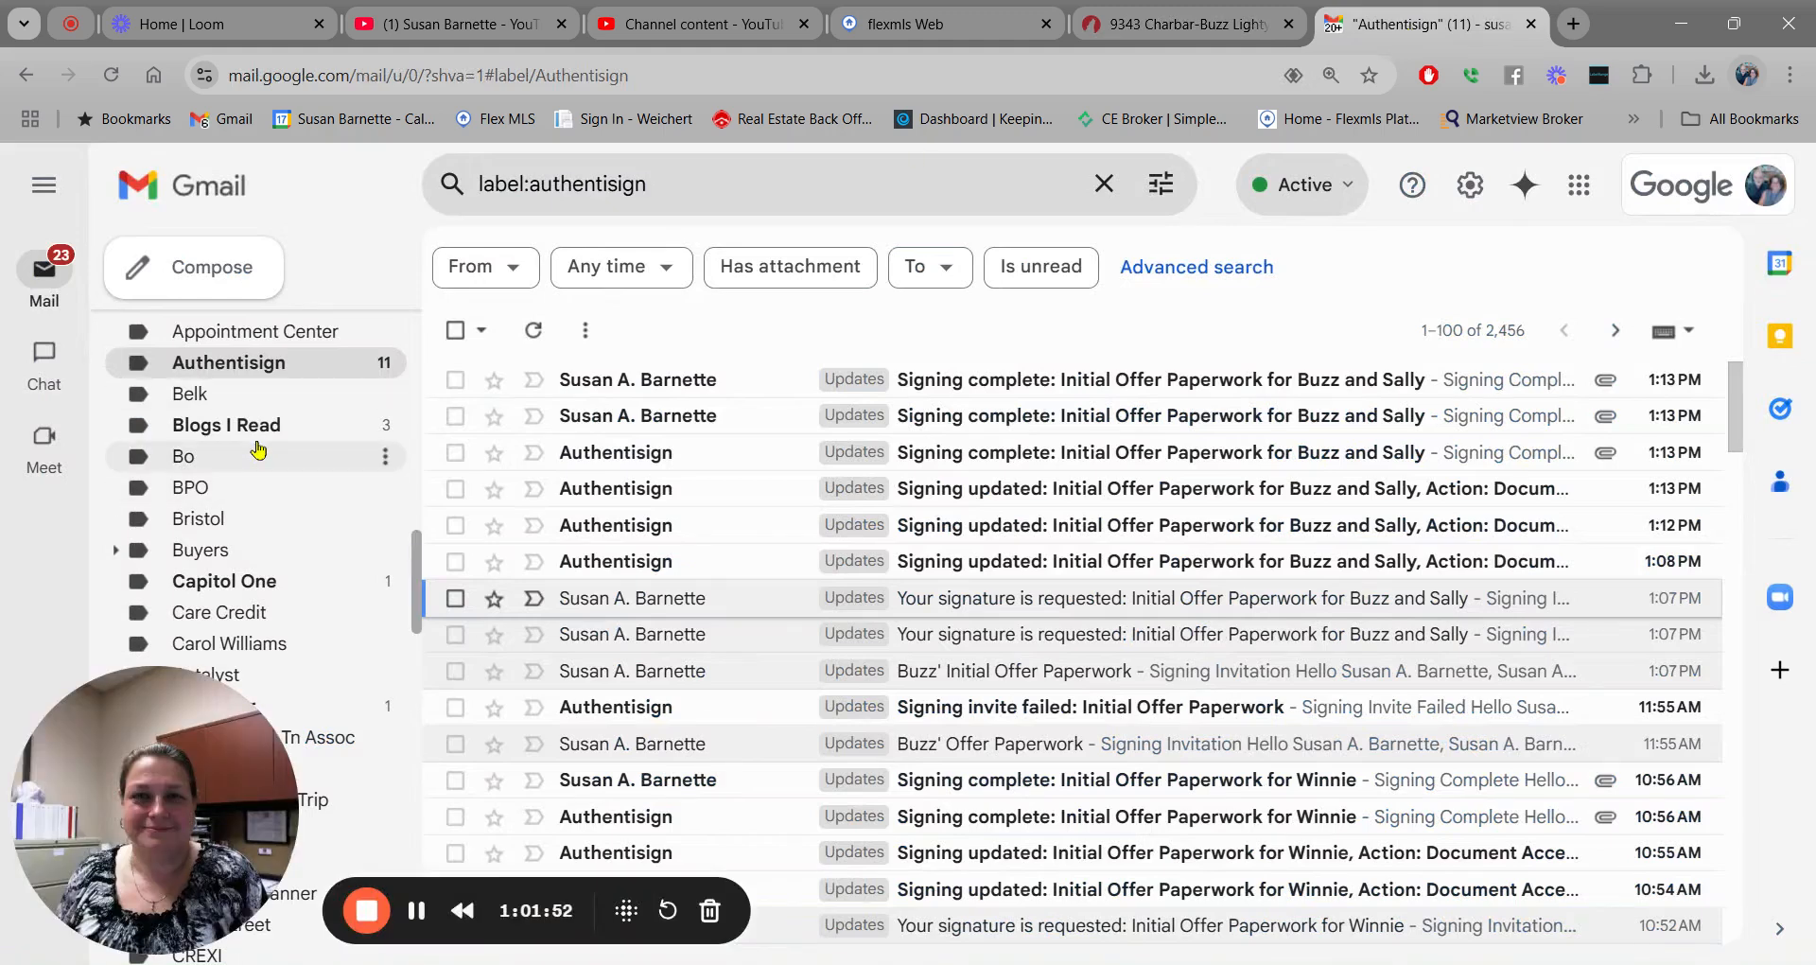
pyautogui.scroll(-10, 257, 449)
pyautogui.scroll(-3, 258, 449)
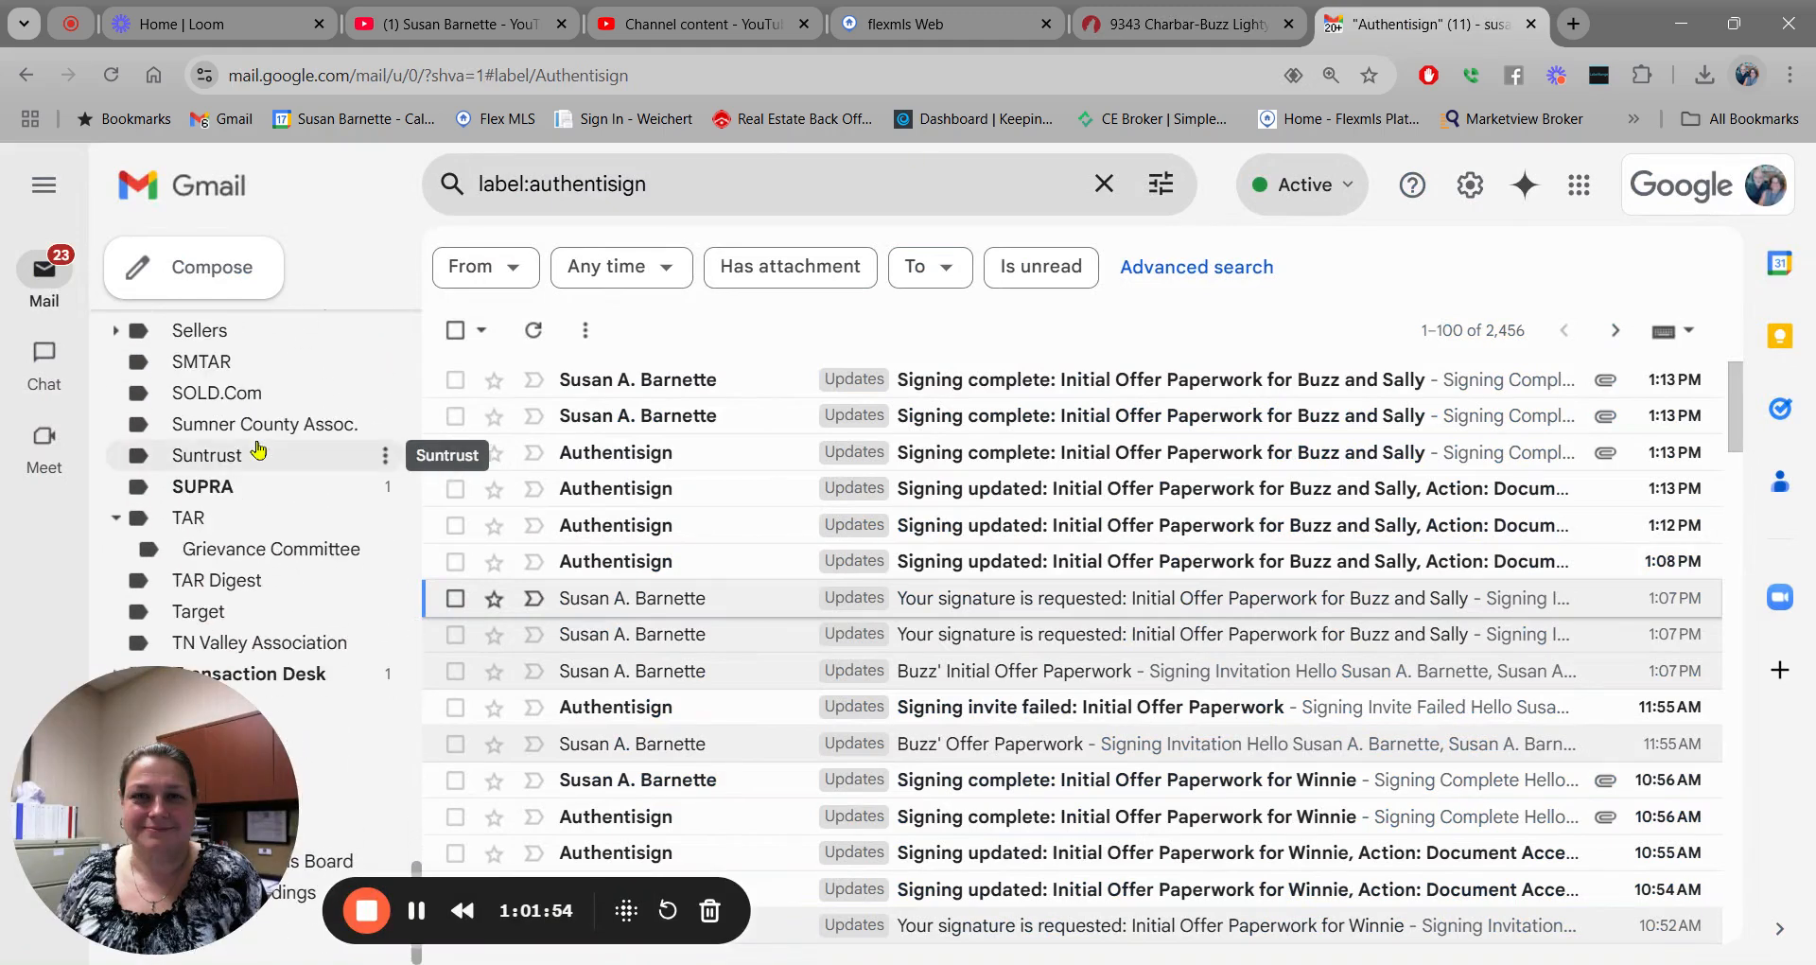
pyautogui.click(329, 679)
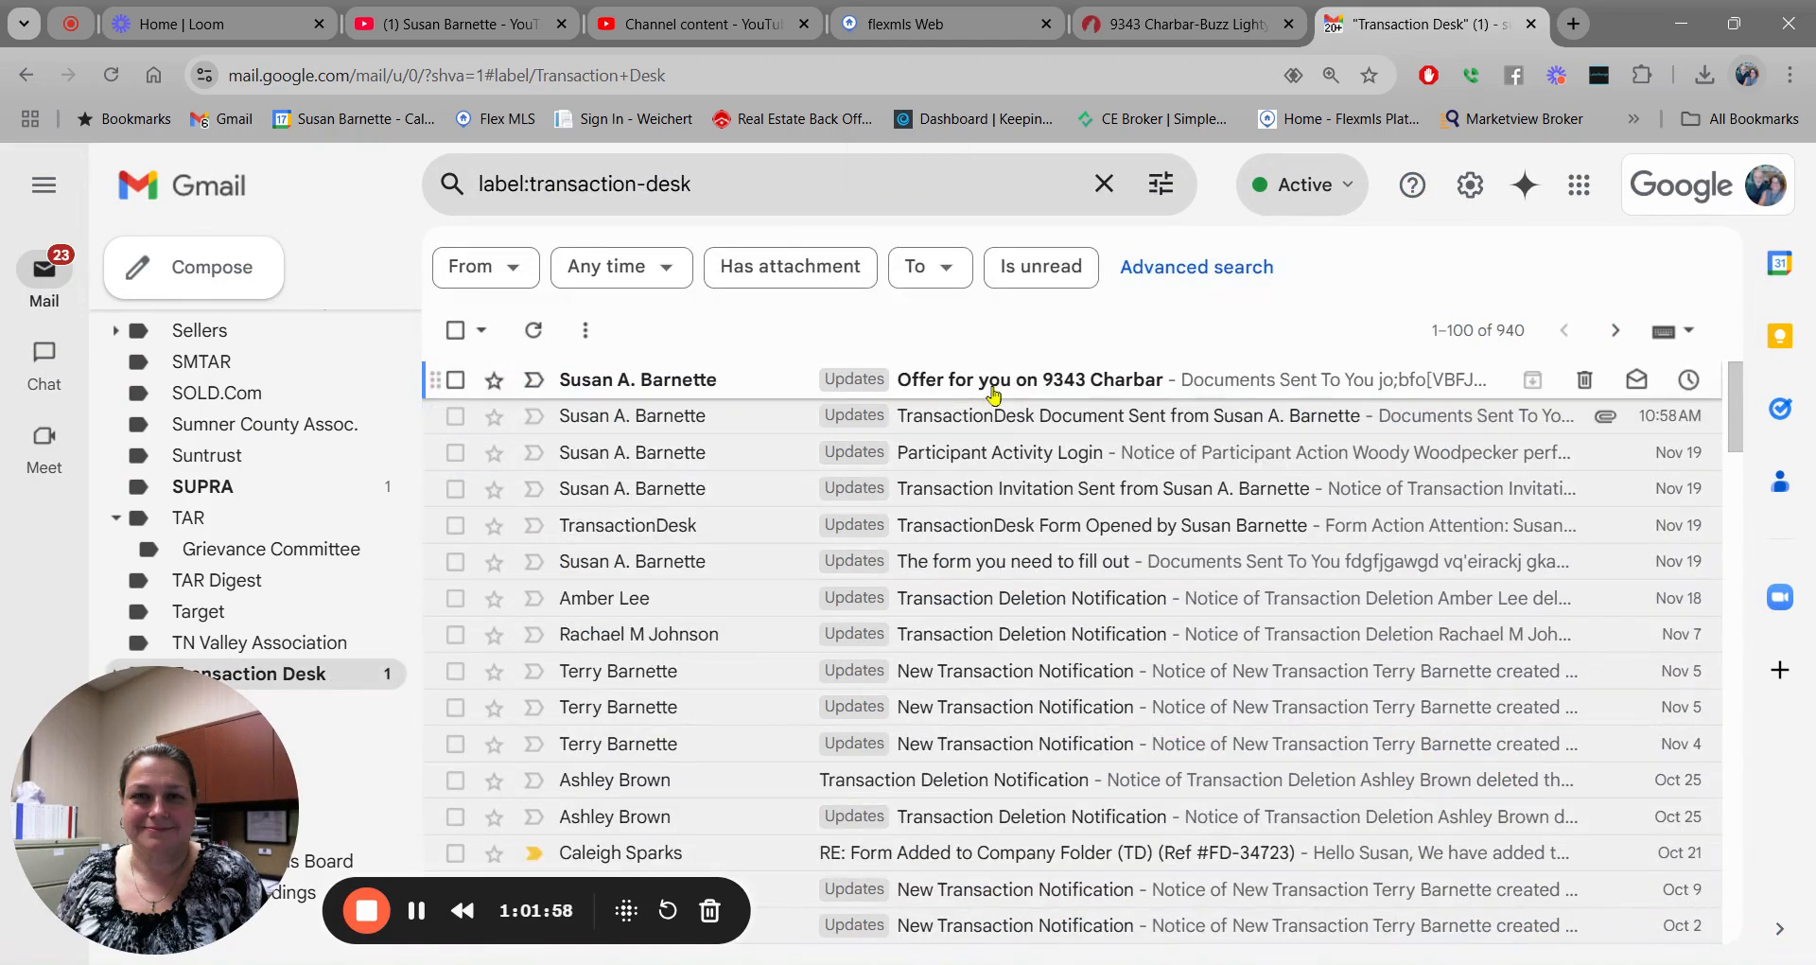
pyautogui.click(993, 388)
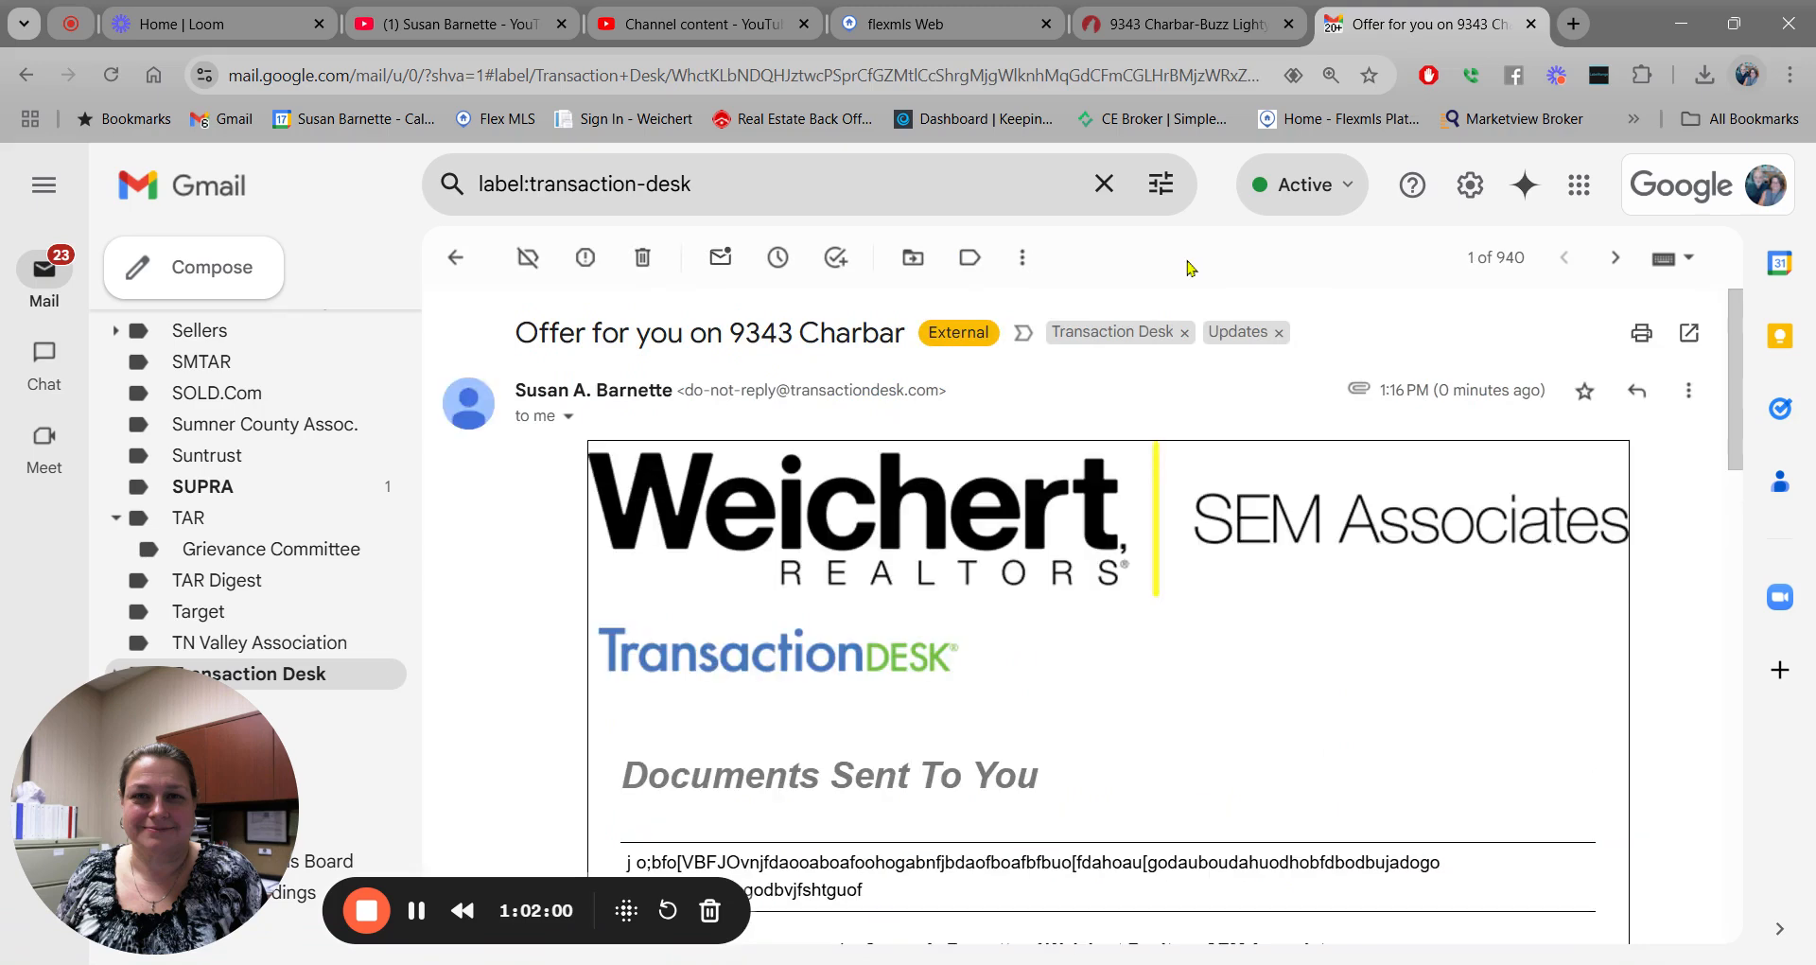
pyautogui.scroll(-6, 1148, 301)
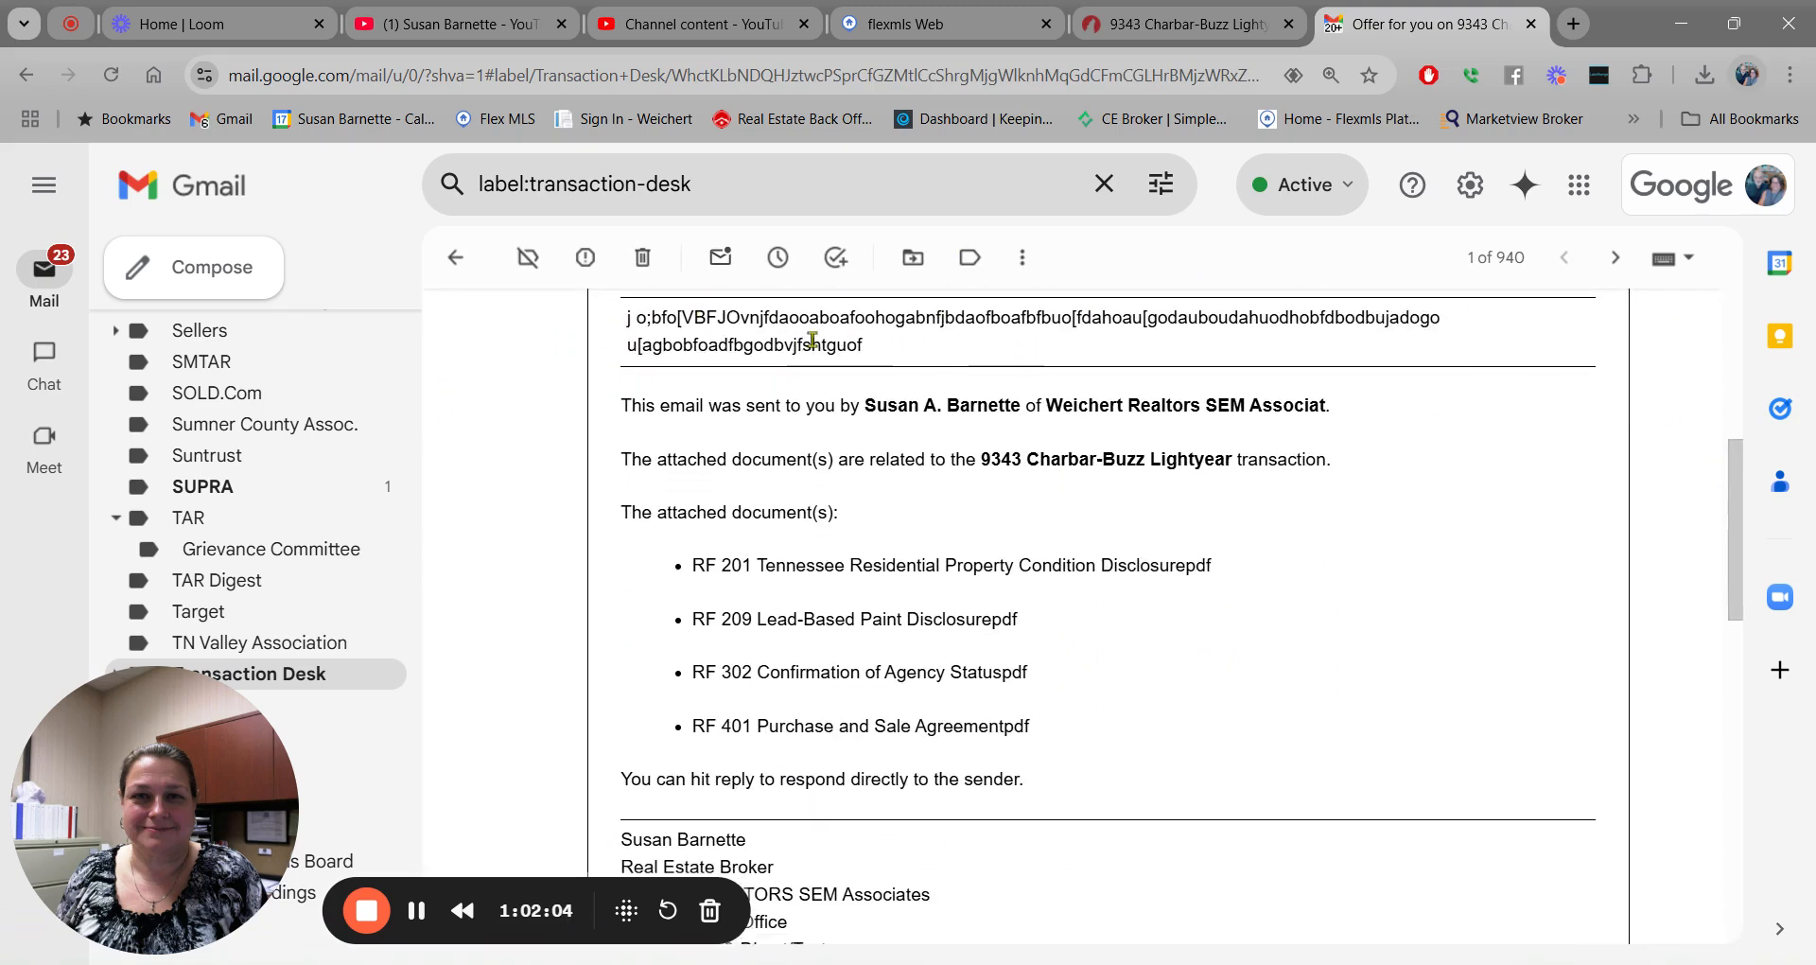
pyautogui.scroll(-8, 1519, 646)
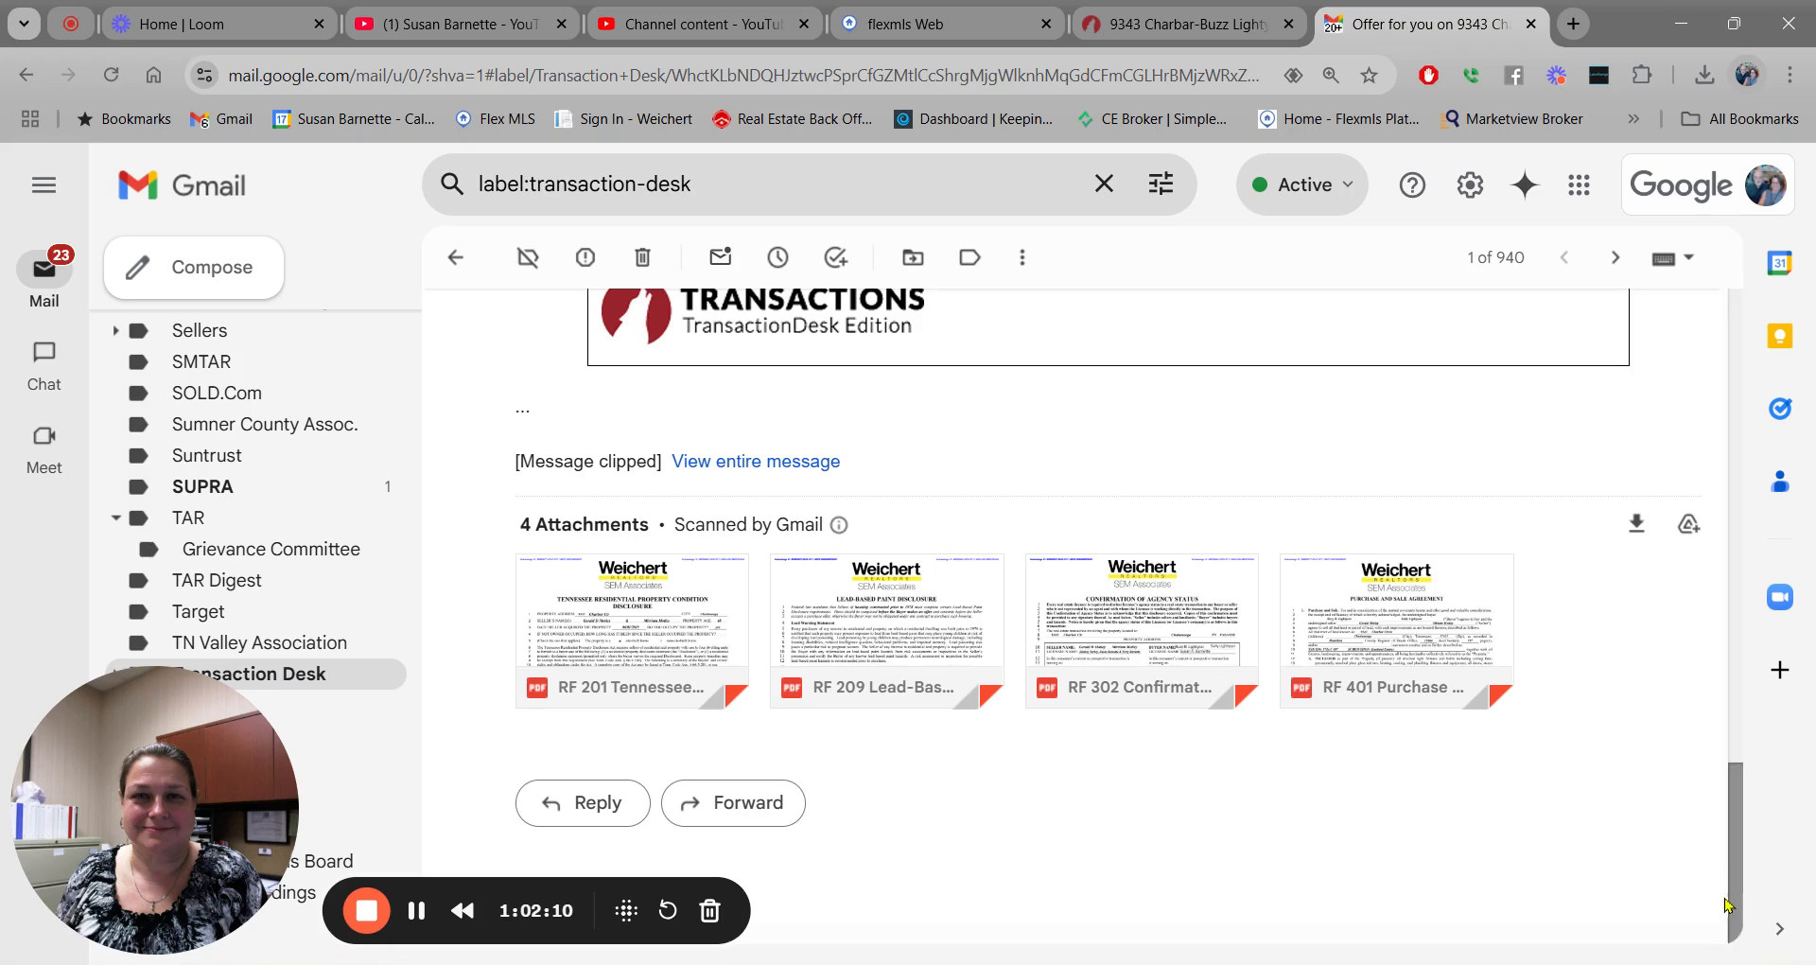
pyautogui.scroll(2, 1739, 756)
pyautogui.scroll(10, 1753, 707)
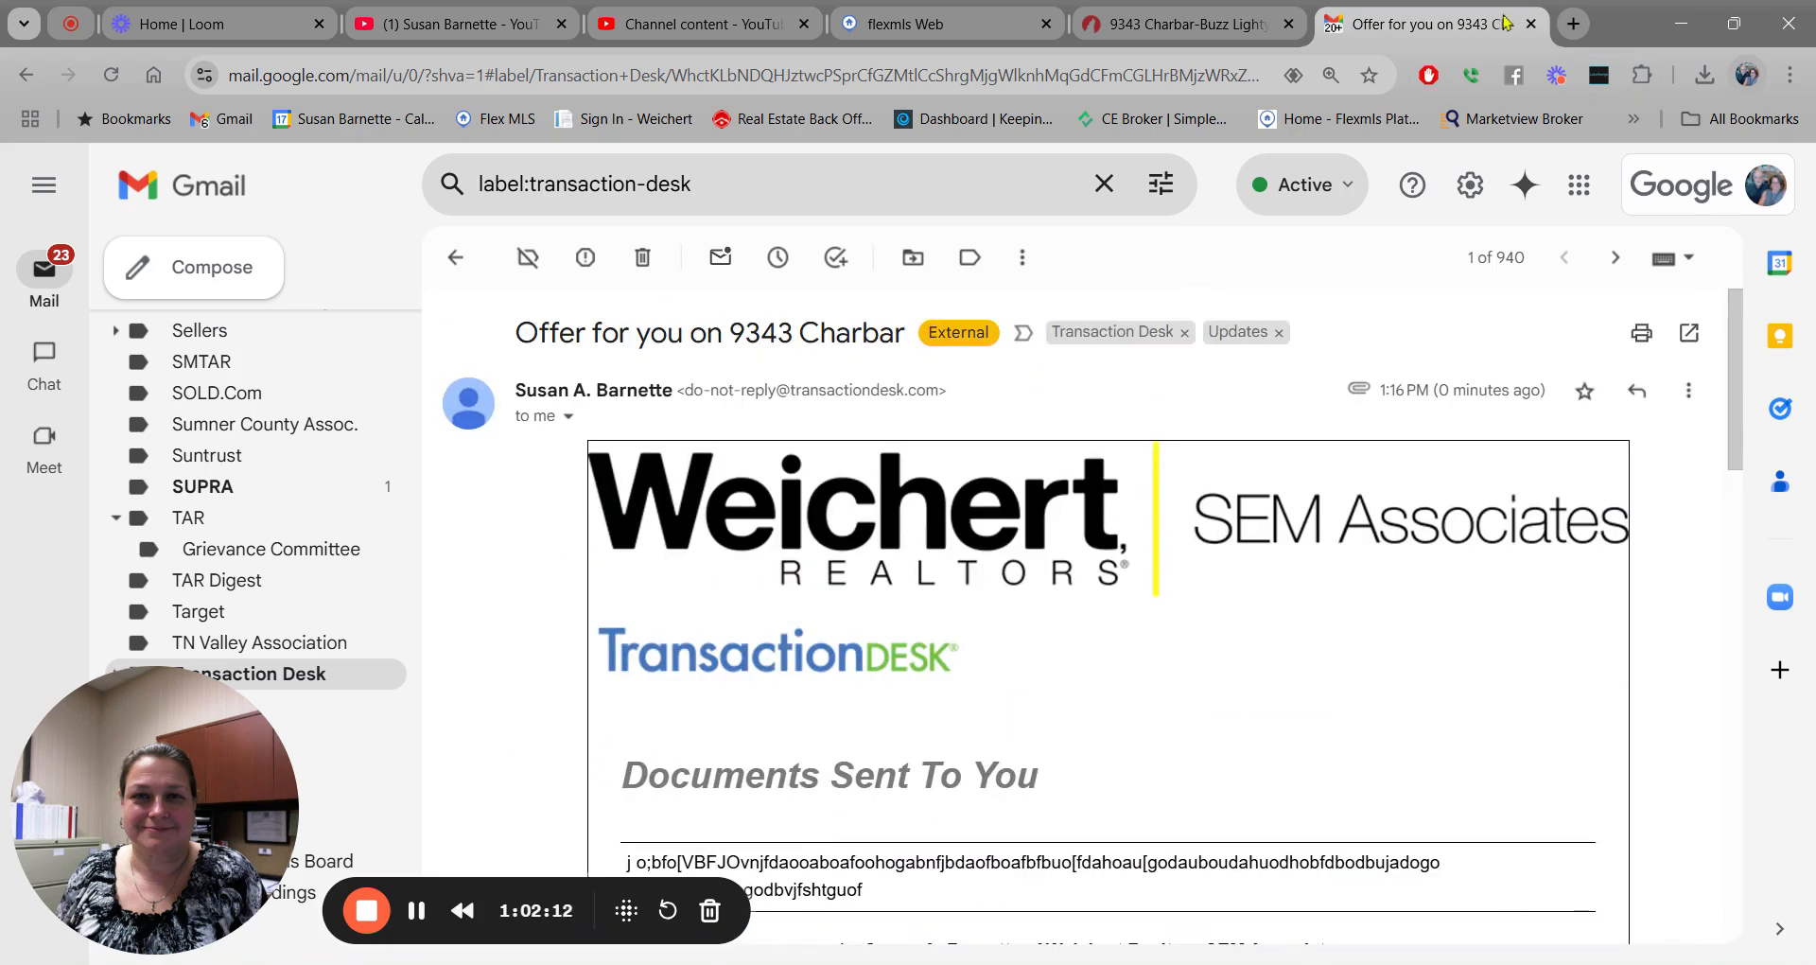
pyautogui.click(1531, 24)
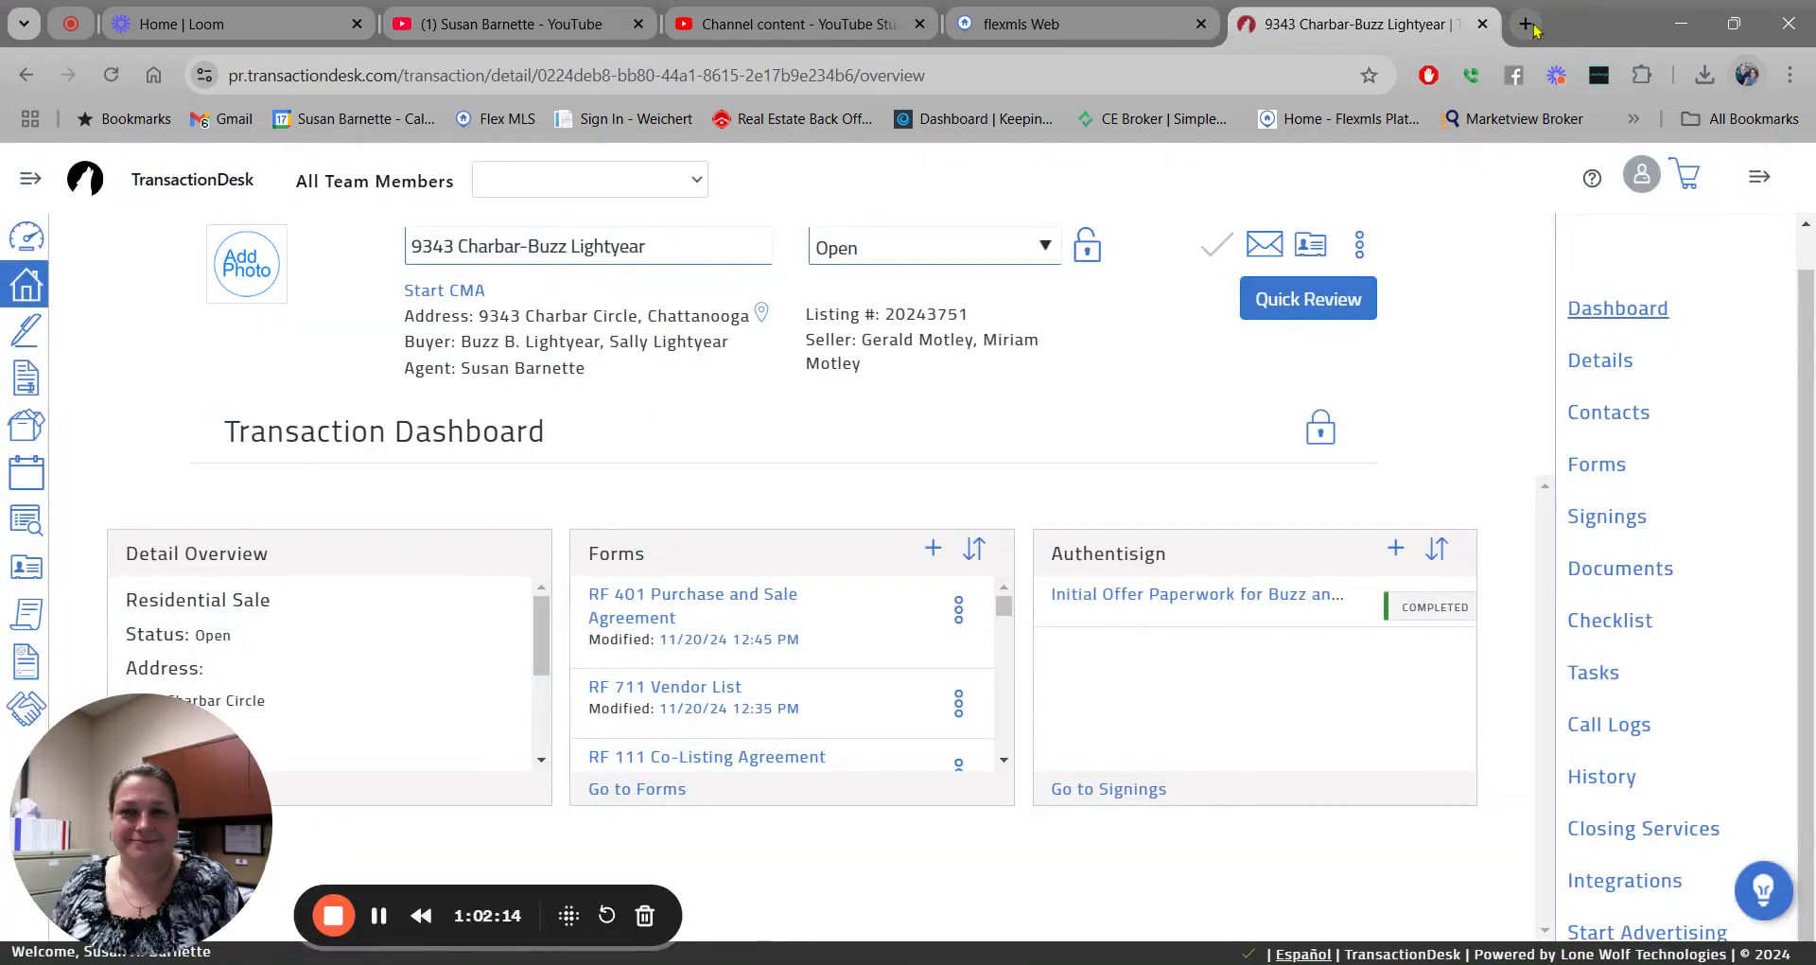